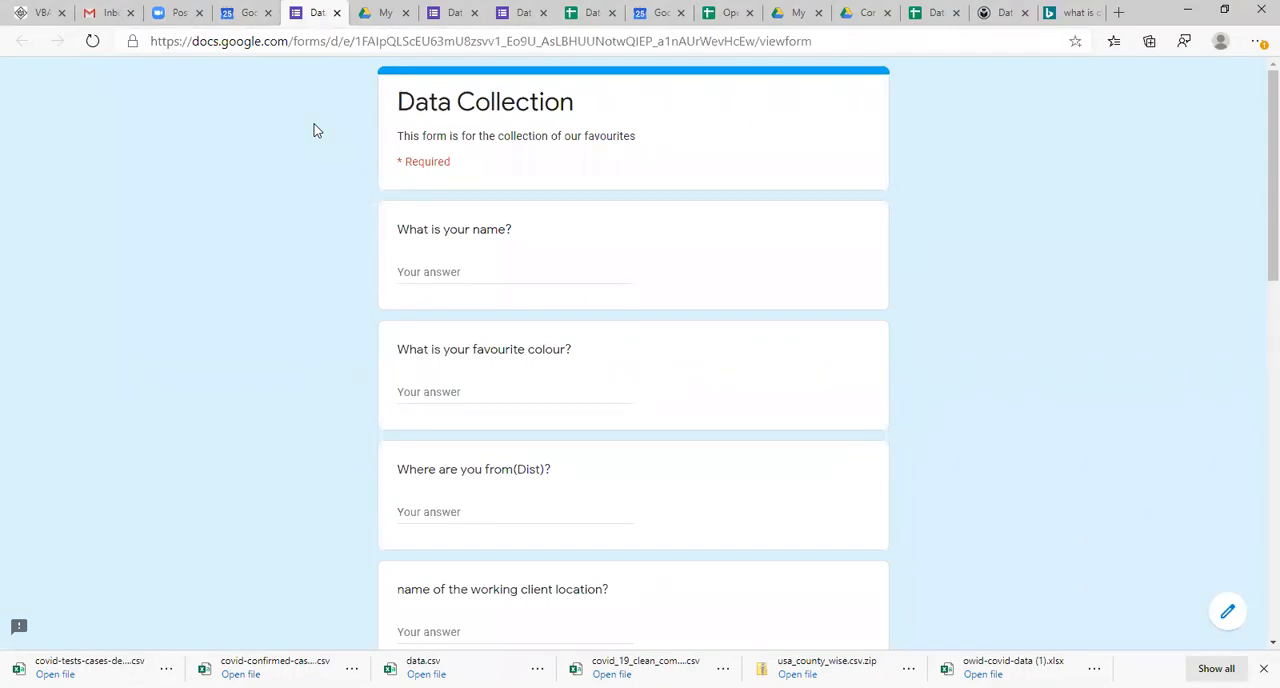
# Step: Close the browser tabs holding the calendar, the live Data Collection form and the adjacent My Drive page
pyautogui.click(449, 15)
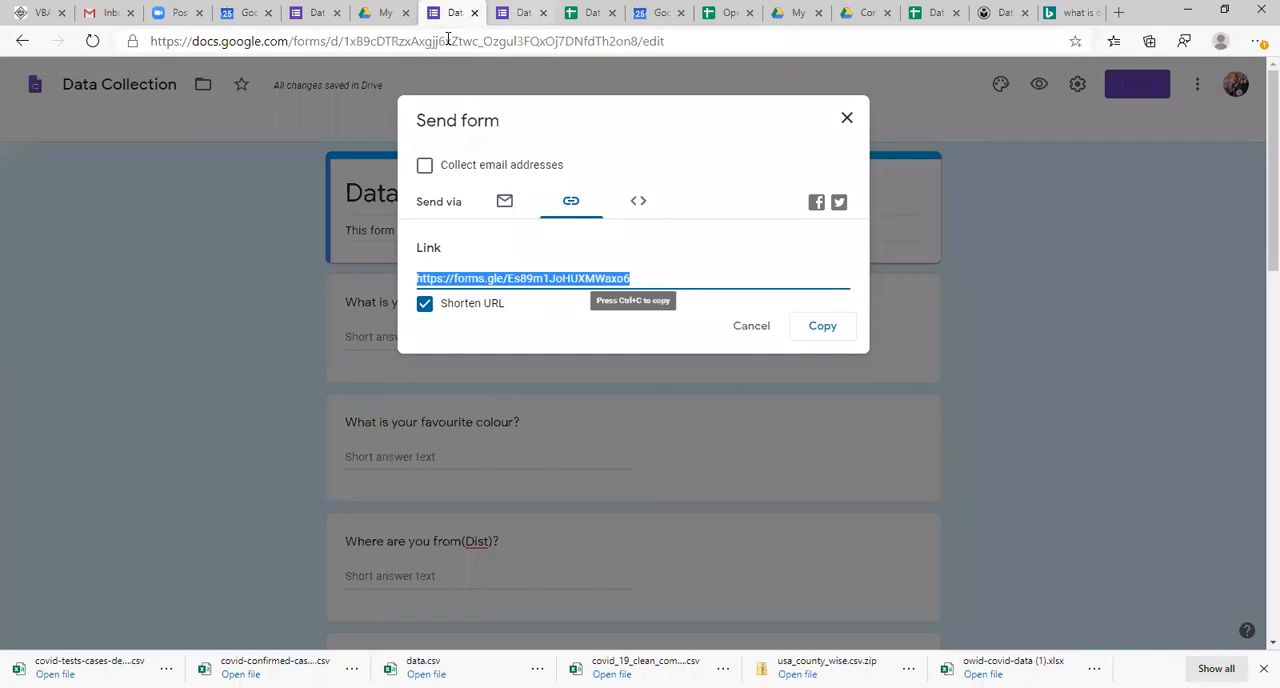
pyautogui.click(1003, 13)
pyautogui.click(934, 13)
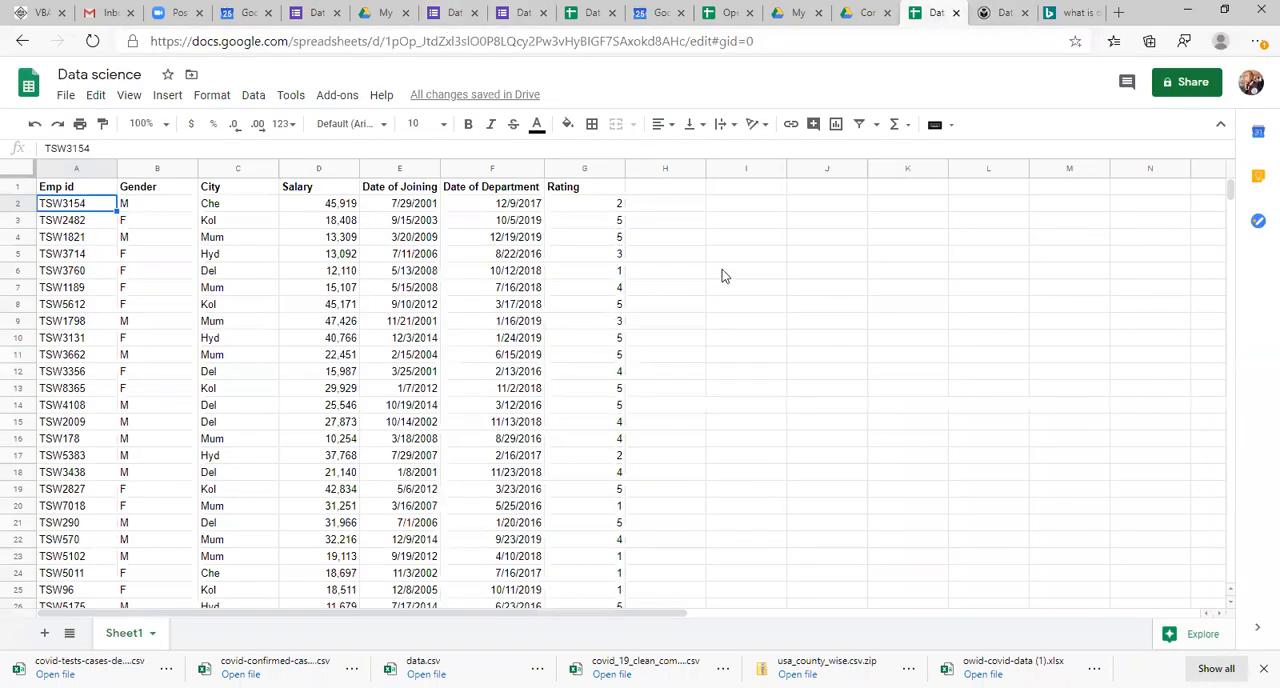
pyautogui.click(261, 15)
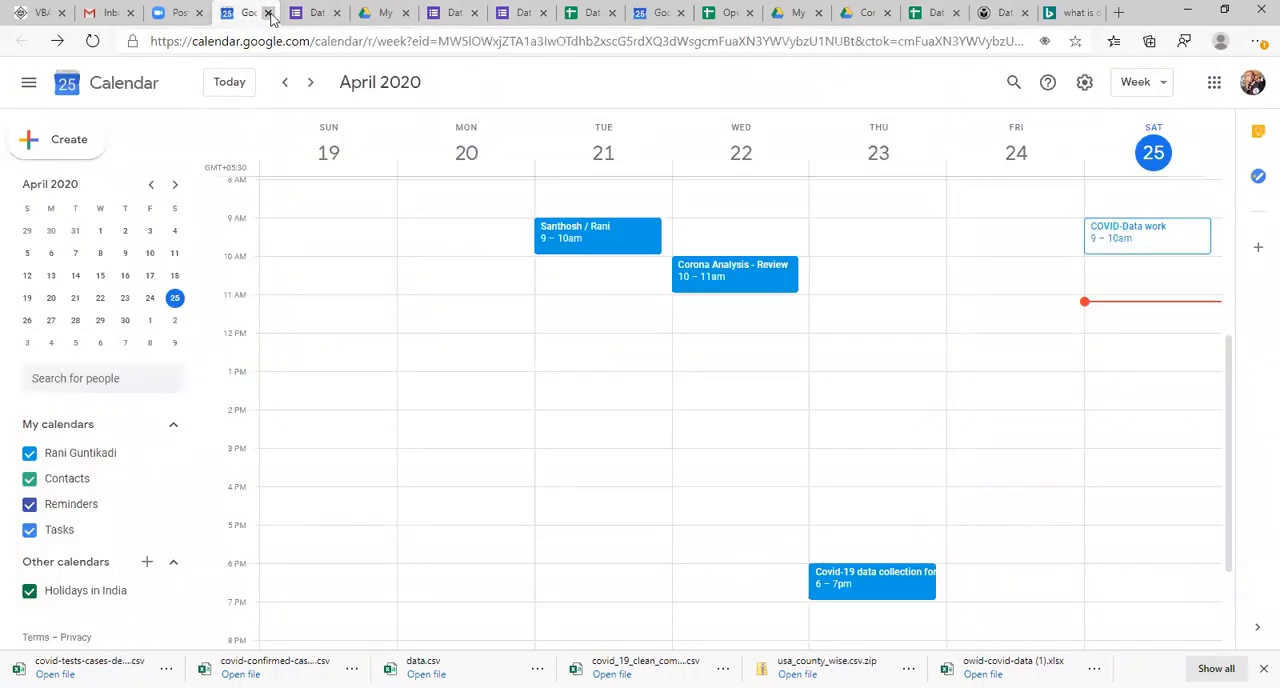
pyautogui.click(266, 14)
pyautogui.click(271, 15)
pyautogui.click(281, 13)
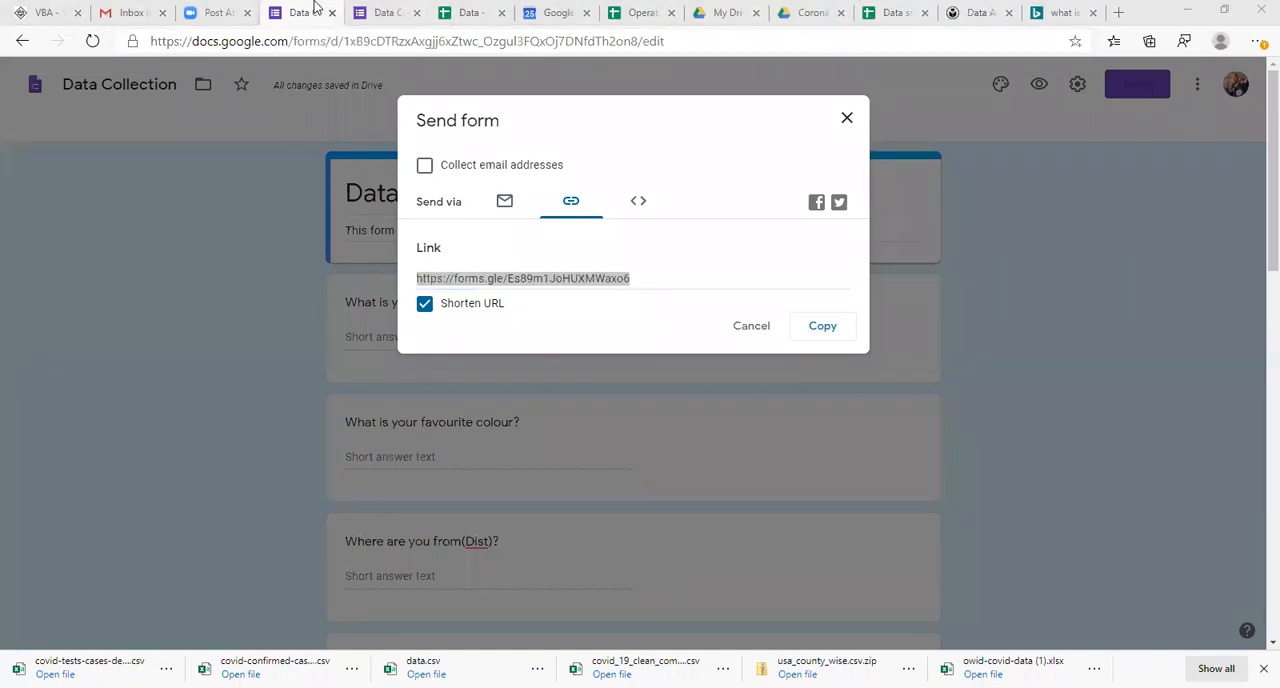
# Step: Open the Data response spreadsheet and examine the submitted form responses down to the last filled row
pyautogui.click(463, 12)
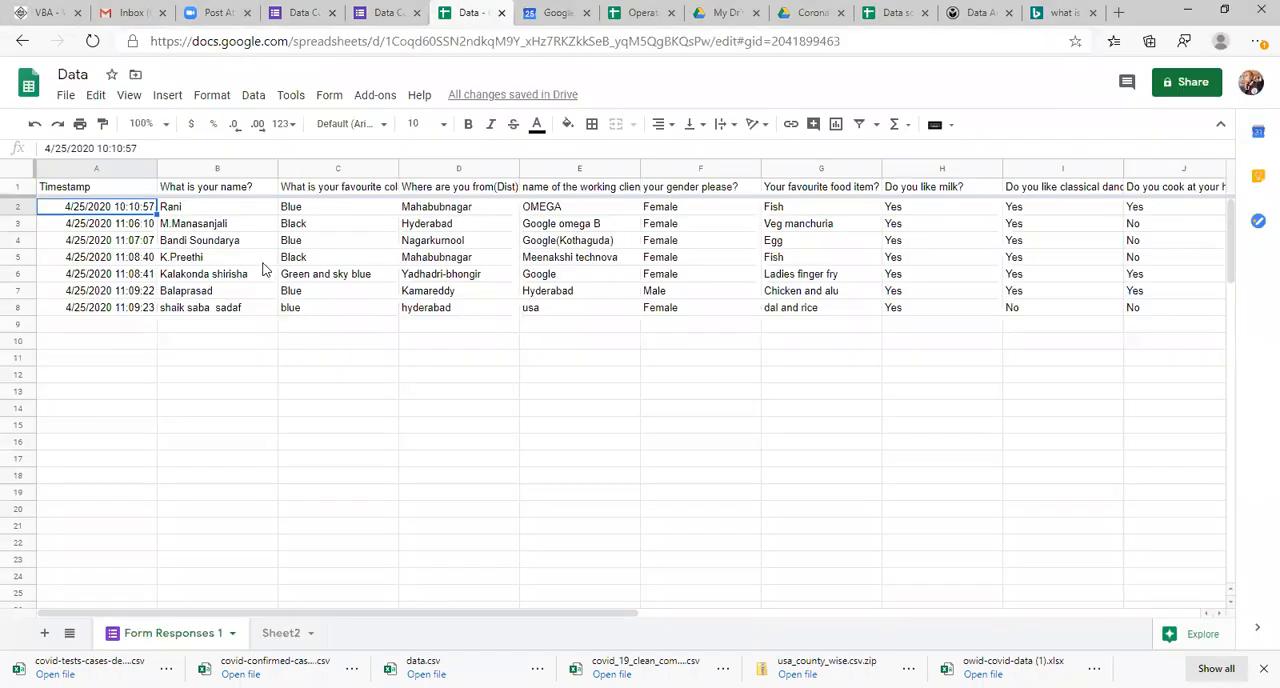
pyautogui.click(212, 245)
pyautogui.press('Down')
pyautogui.press('Down')
pyautogui.press('Down')
pyautogui.press('Down')
pyautogui.press('Down')
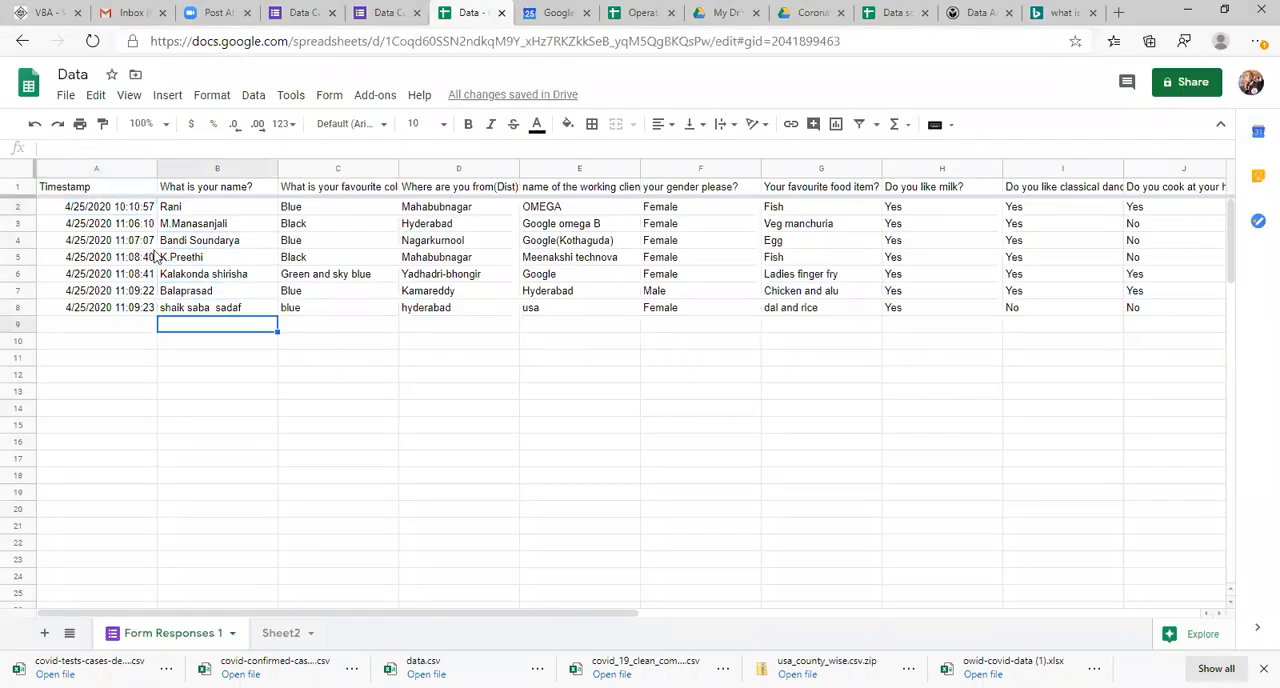
pyautogui.click(104, 312)
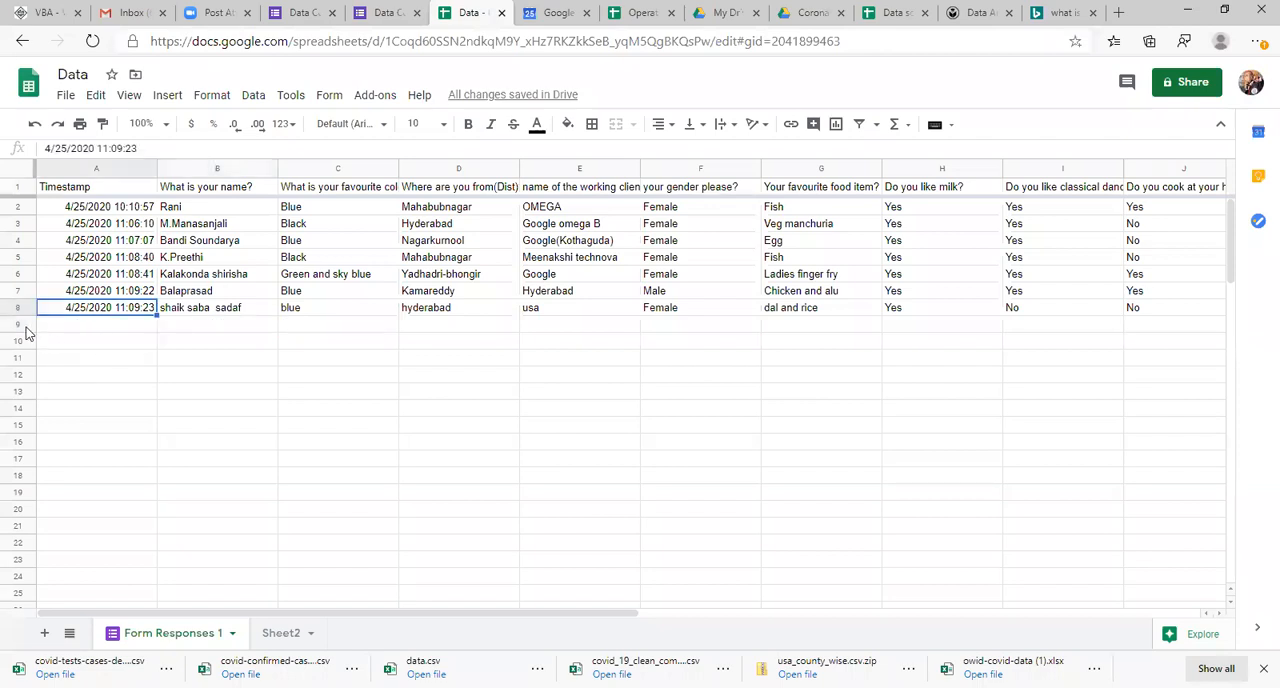
pyautogui.click(20, 326)
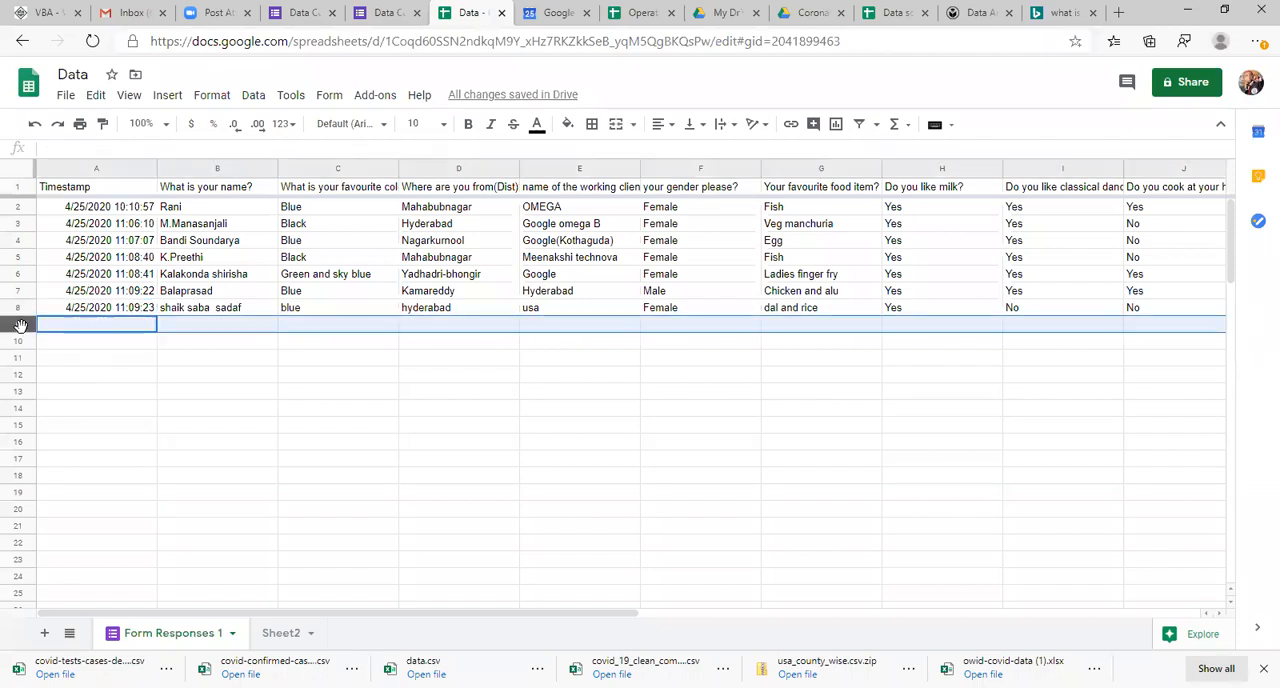
pyautogui.click(144, 313)
pyautogui.press('Right')
pyautogui.press('Down')
pyautogui.press('Left')
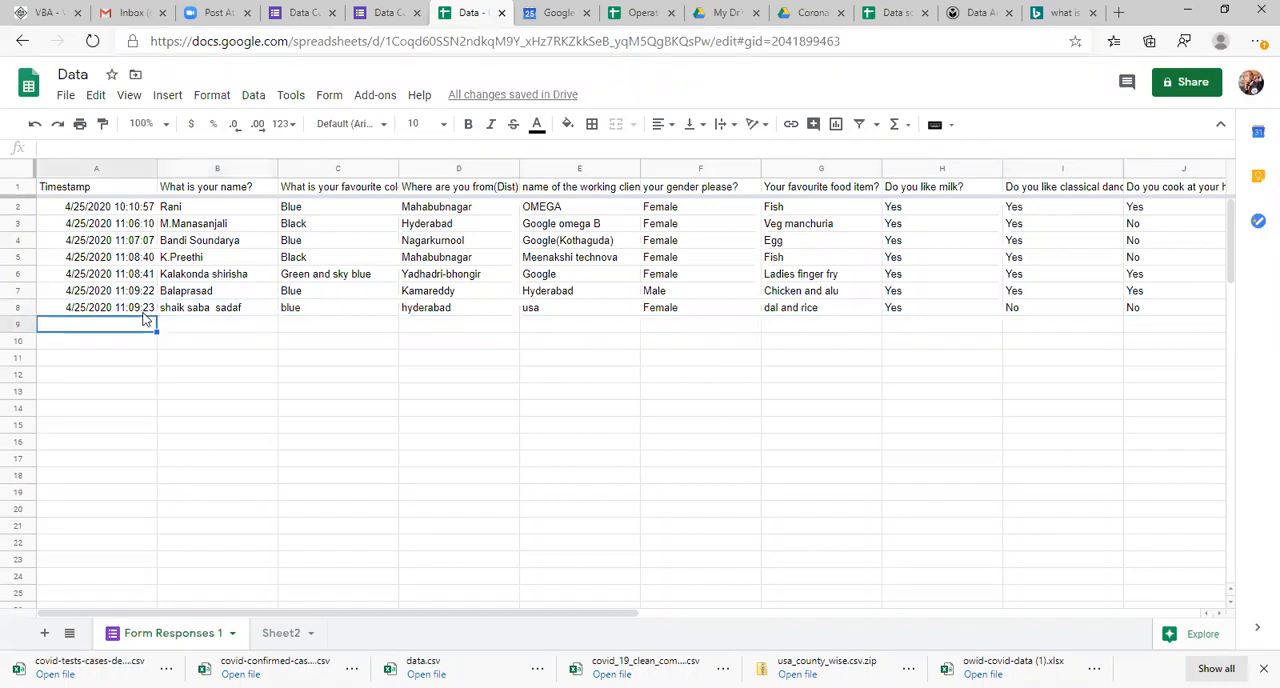
pyautogui.press('Up')
pyautogui.press('Up')
pyautogui.press('Up')
pyautogui.press('Up')
pyautogui.press('Up')
pyautogui.press('Down')
pyautogui.press('Down')
pyautogui.press('Down')
pyautogui.press('Down')
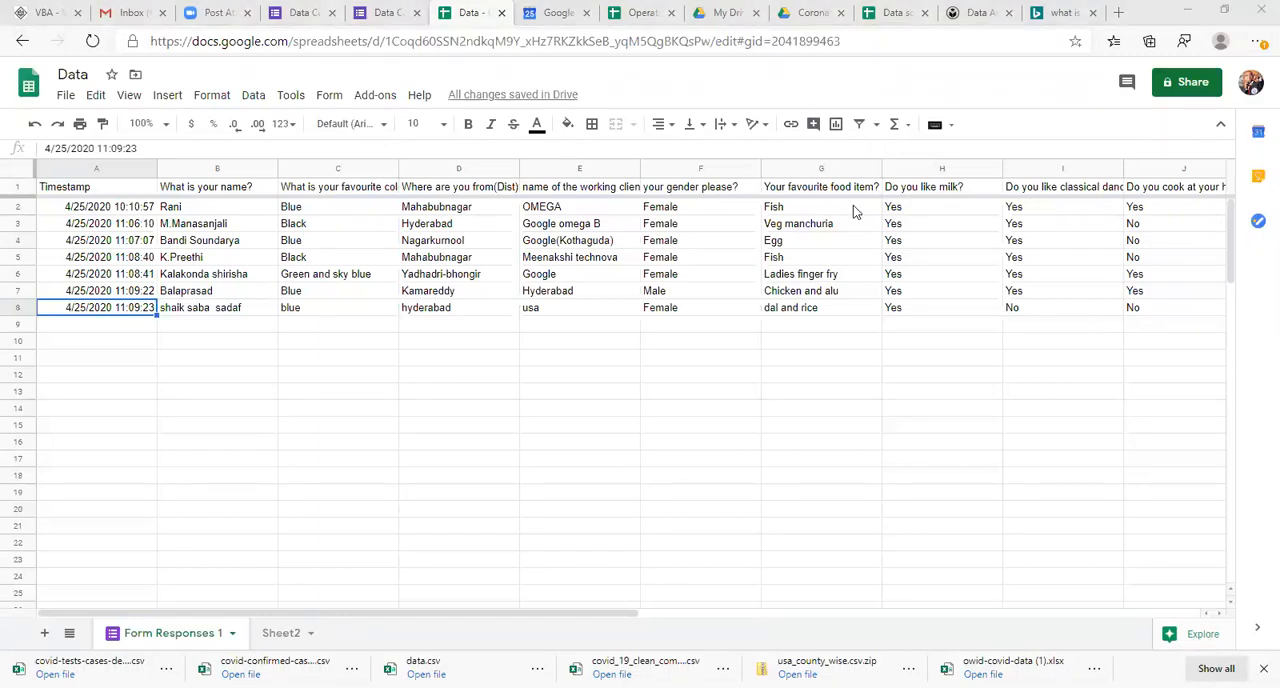
pyautogui.click(893, 415)
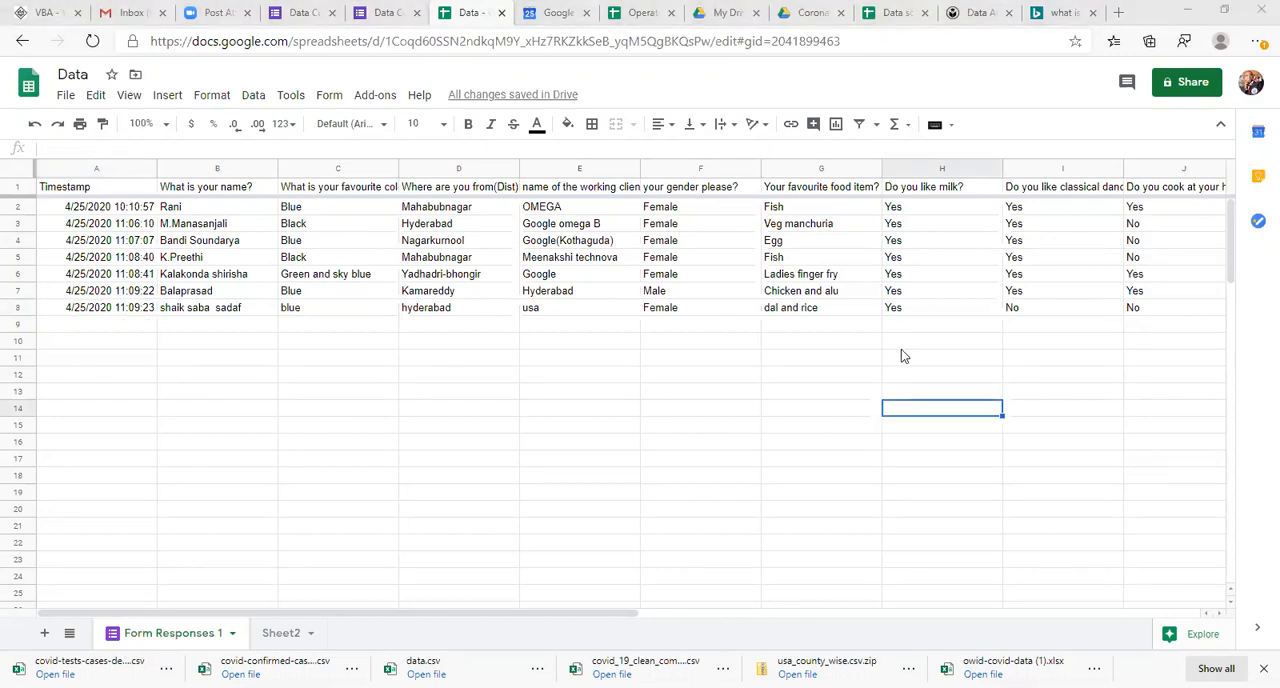
pyautogui.click(868, 324)
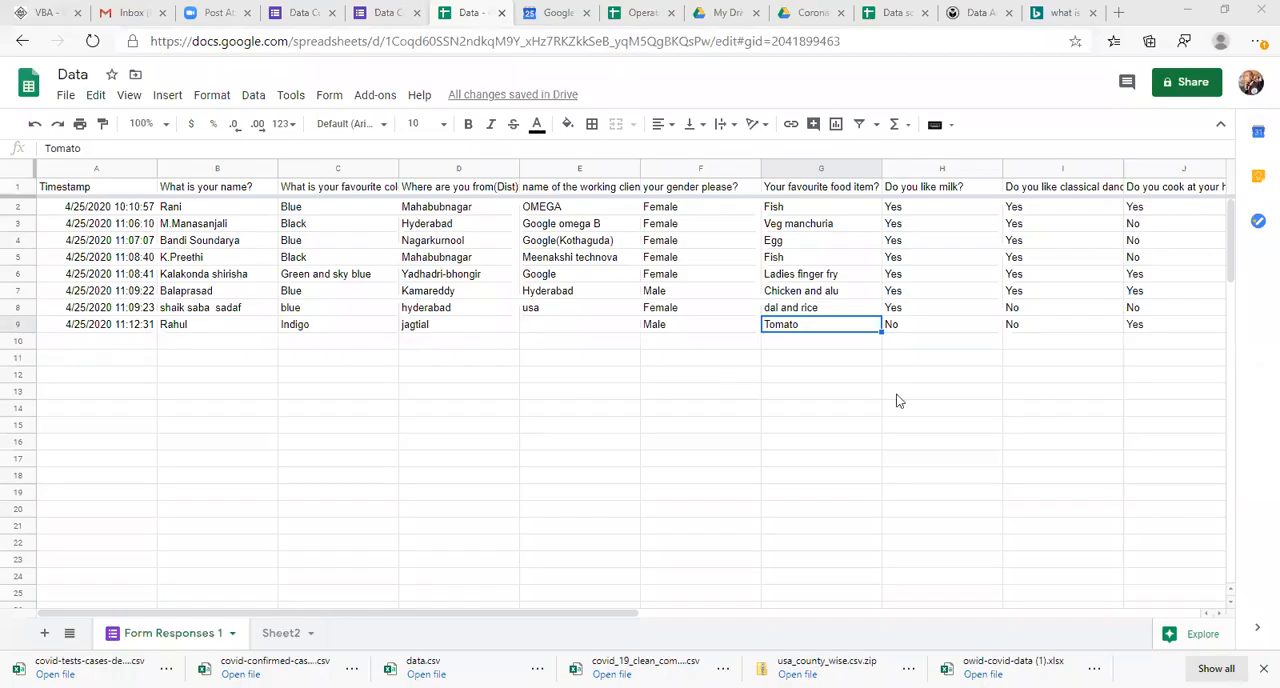
pyautogui.click(896, 399)
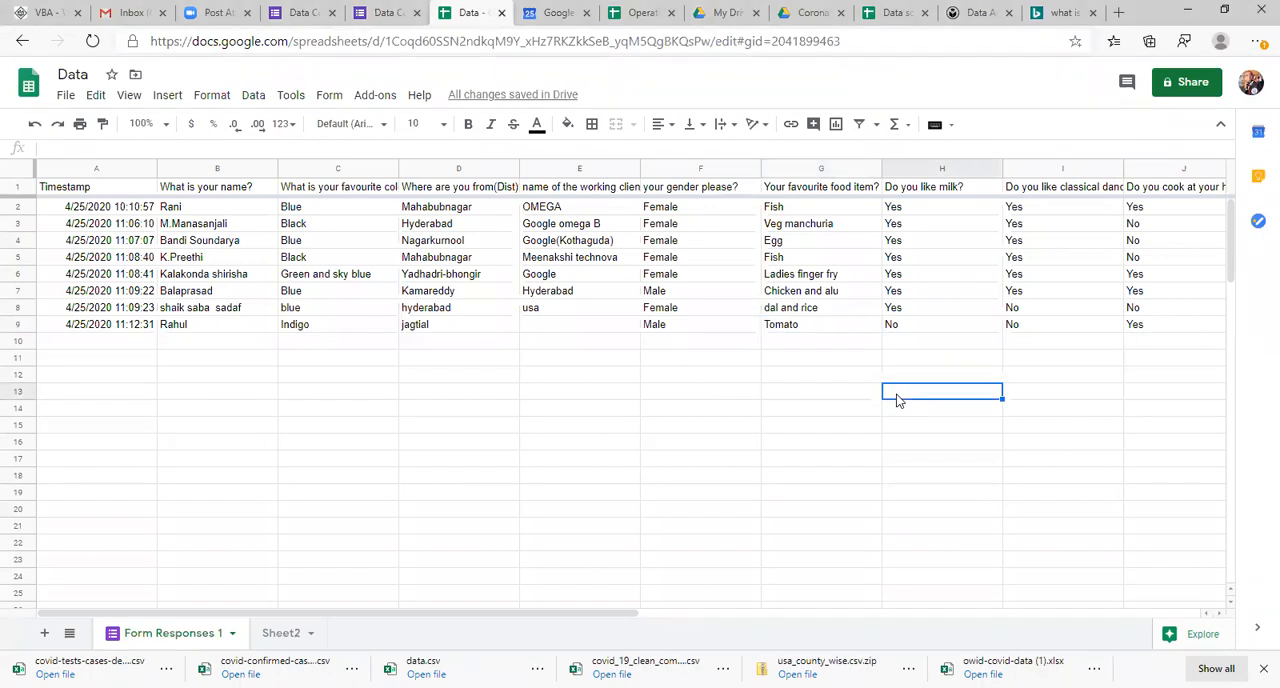
# Step: View the analysis notes on Sheet2, and return to the Form Responses 1 sheet
pyautogui.click(249, 362)
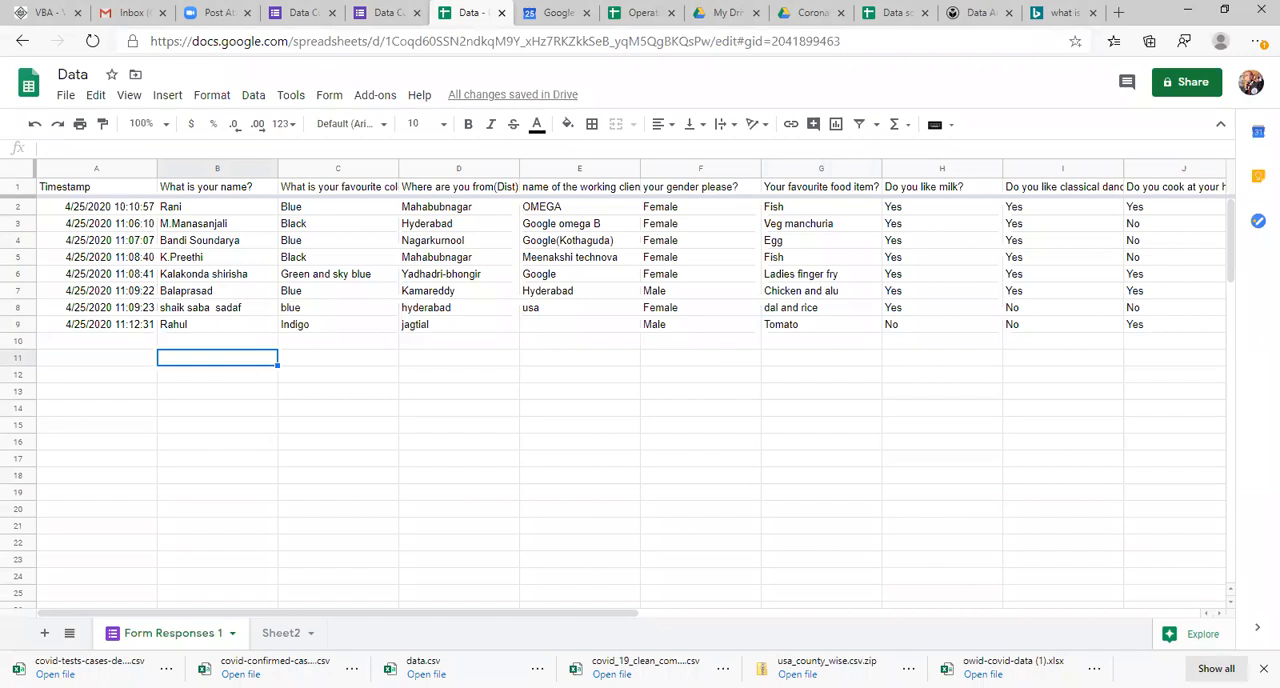
pyautogui.click(279, 640)
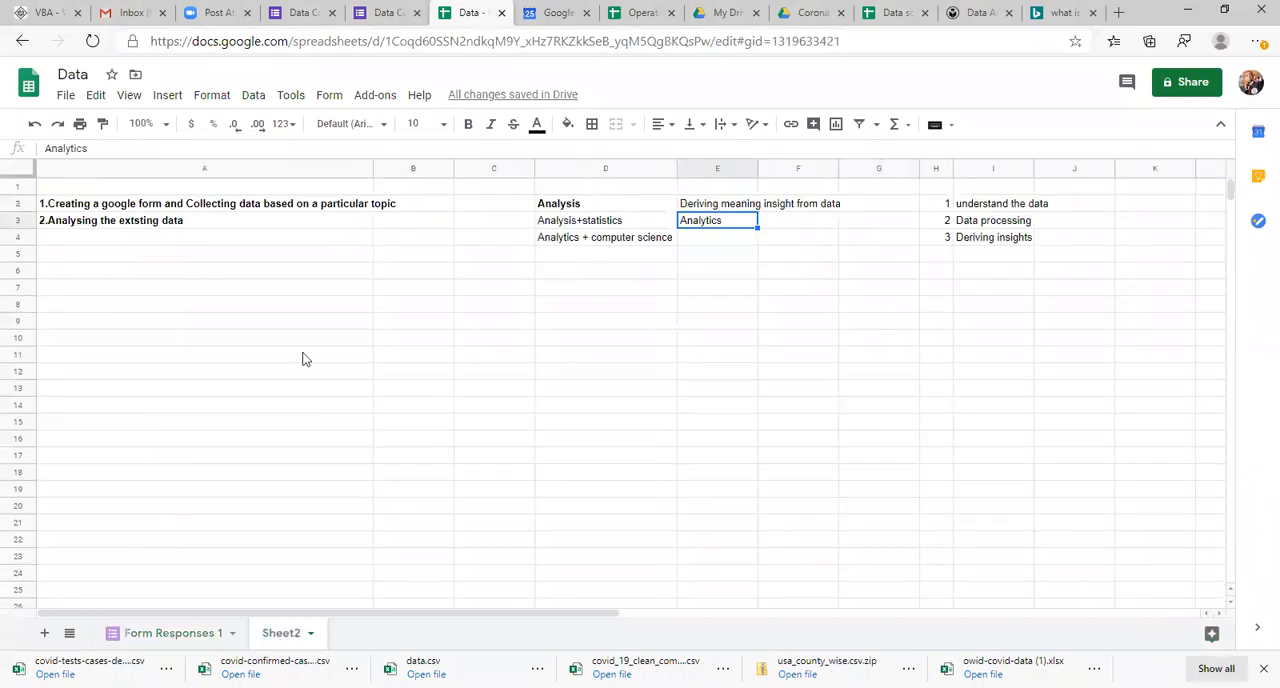
pyautogui.click(148, 636)
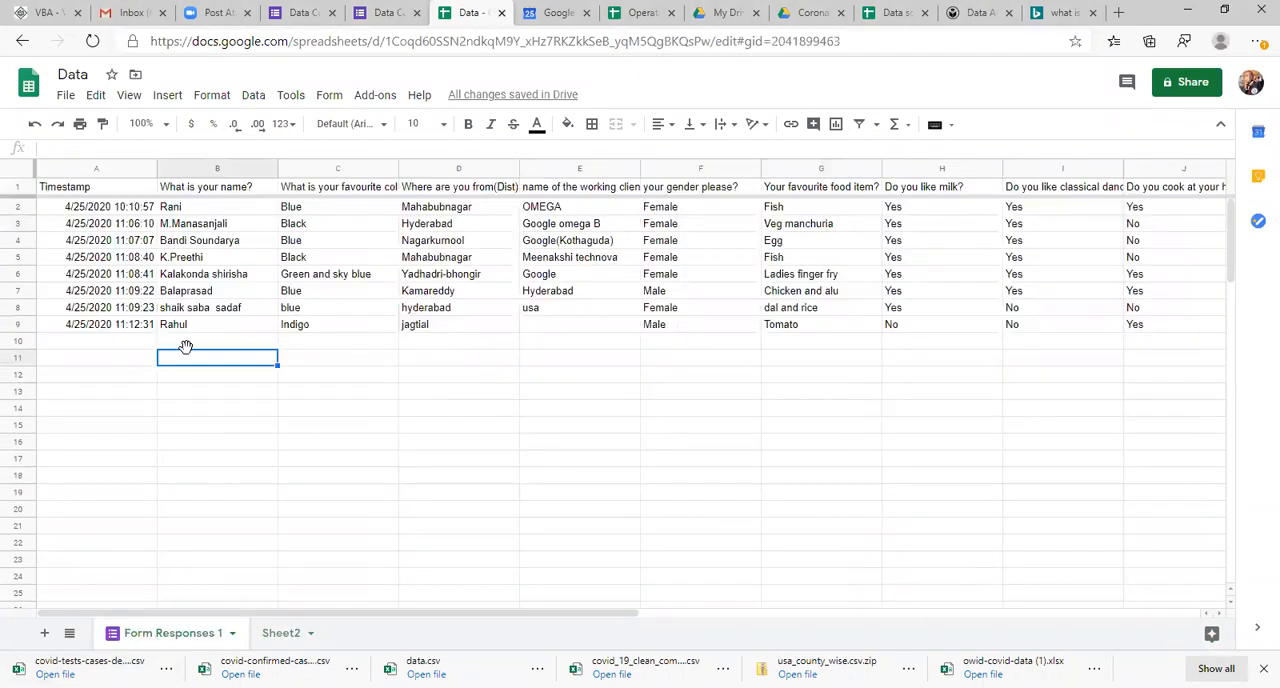
# Step: Examine the answers in the two most recent form responses, rows 8 and 9
pyautogui.click(165, 310)
pyautogui.press('Right')
pyautogui.press('Right')
pyautogui.press('Right')
pyautogui.press('Right')
pyautogui.press('Right')
pyautogui.press('Right')
pyautogui.press('Right')
pyautogui.press('Right')
pyautogui.press('Right')
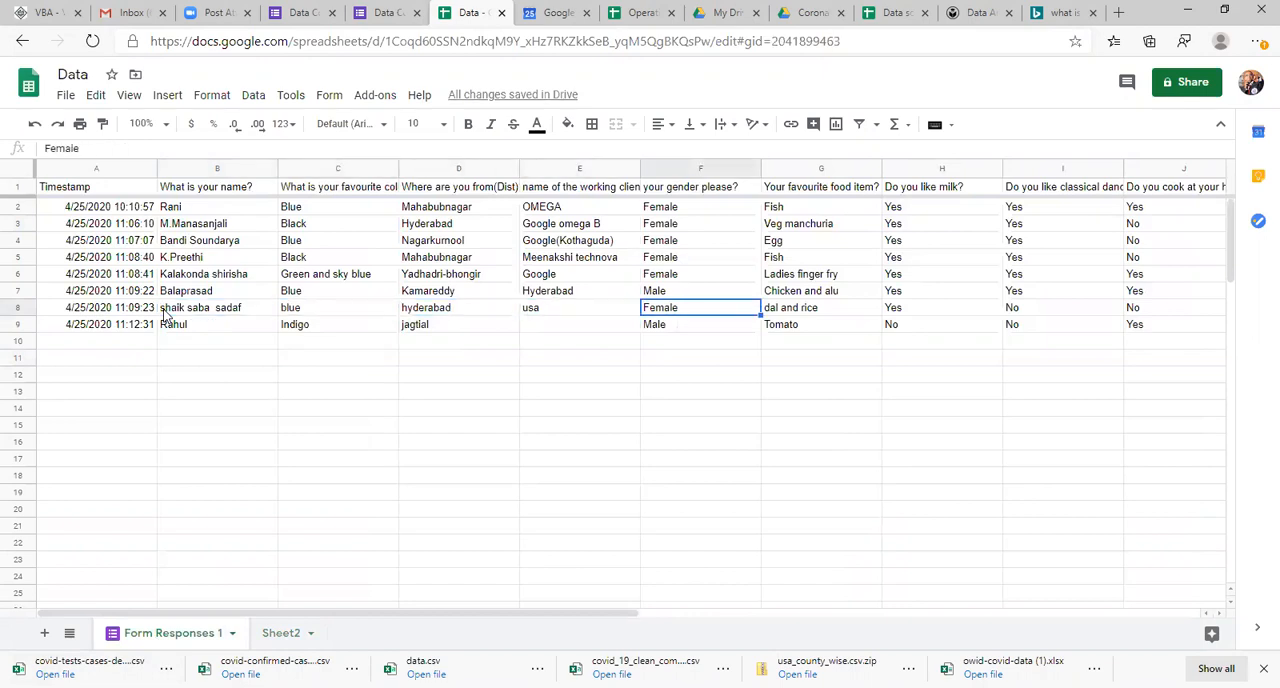
pyautogui.press('Left')
pyautogui.press('Left')
pyautogui.press('Left')
pyautogui.press('Left')
pyautogui.press('Left')
pyautogui.press('Left')
pyautogui.press('Left')
pyautogui.press('Left')
pyautogui.press('Left')
pyautogui.press('Left')
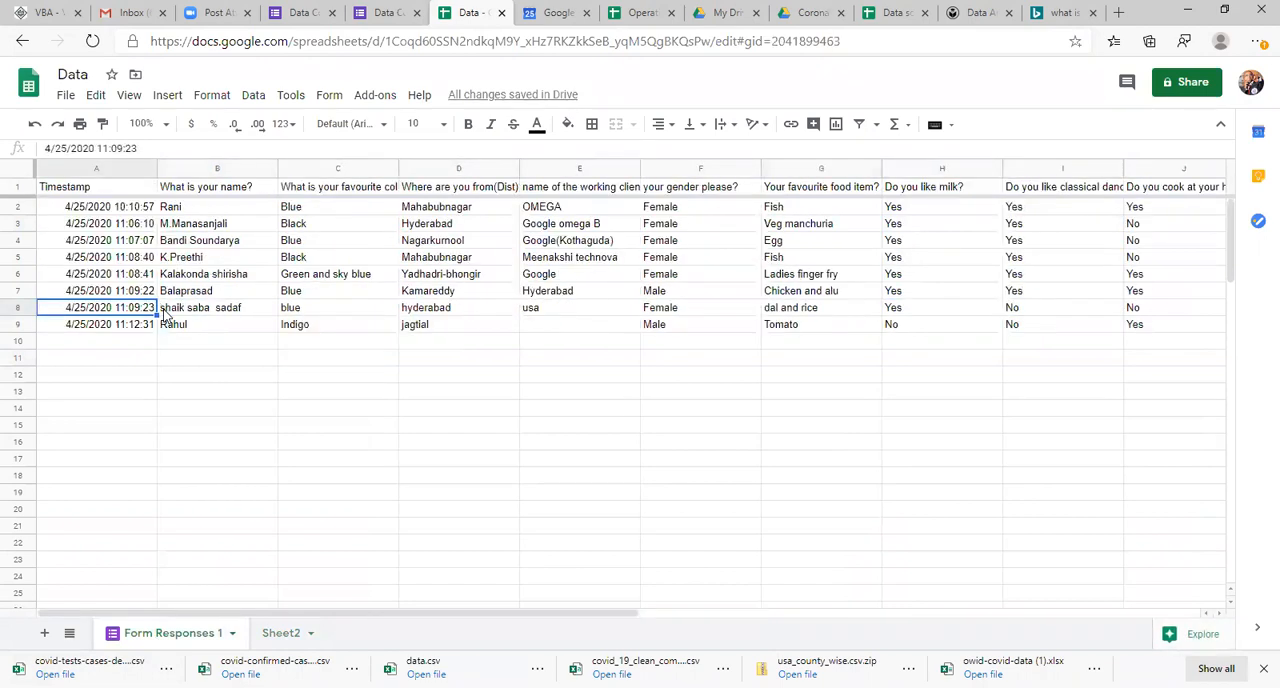
pyautogui.press('Down')
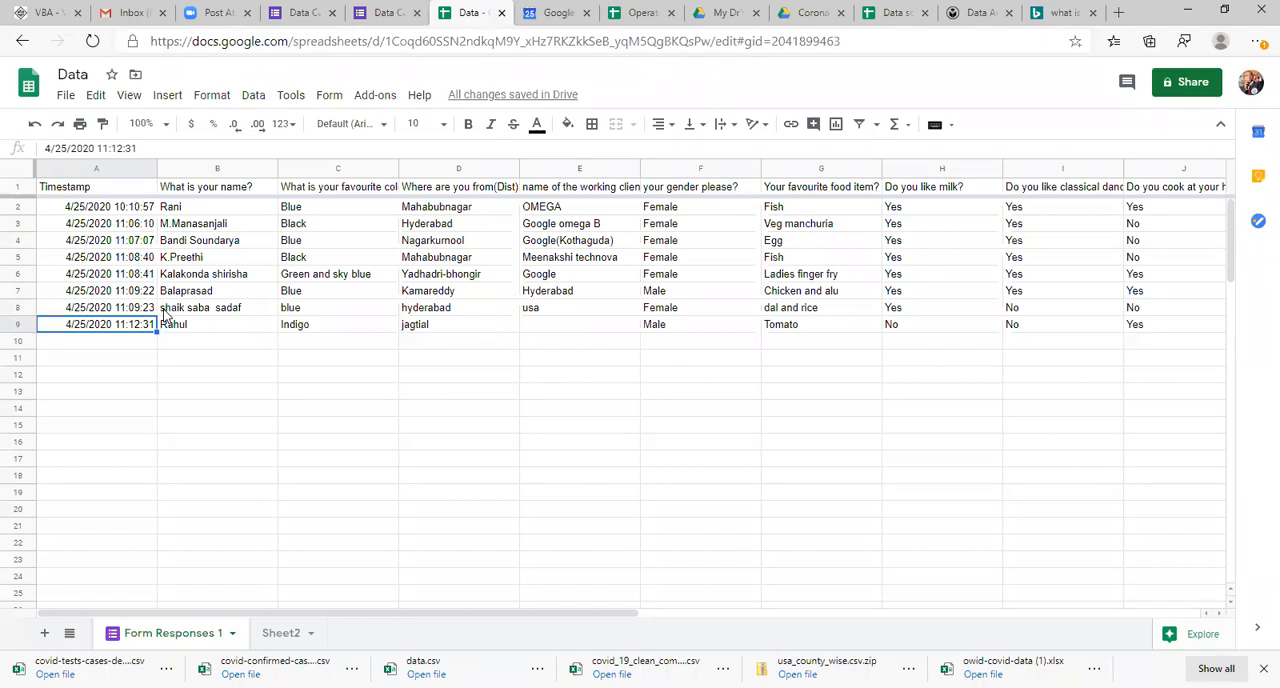
# Step: Examine the answers in the favourite colour column of the form responses
pyautogui.click(362, 272)
pyautogui.click(352, 230)
pyautogui.press('Up')
pyautogui.press('Up')
pyautogui.press('Down')
pyautogui.press('Down')
pyautogui.press('Down')
pyautogui.press('Down')
pyautogui.press('Down')
pyautogui.press('Down')
pyautogui.press('Down')
pyautogui.press('Down')
pyautogui.press('Down')
pyautogui.press('Down')
pyautogui.press('Down')
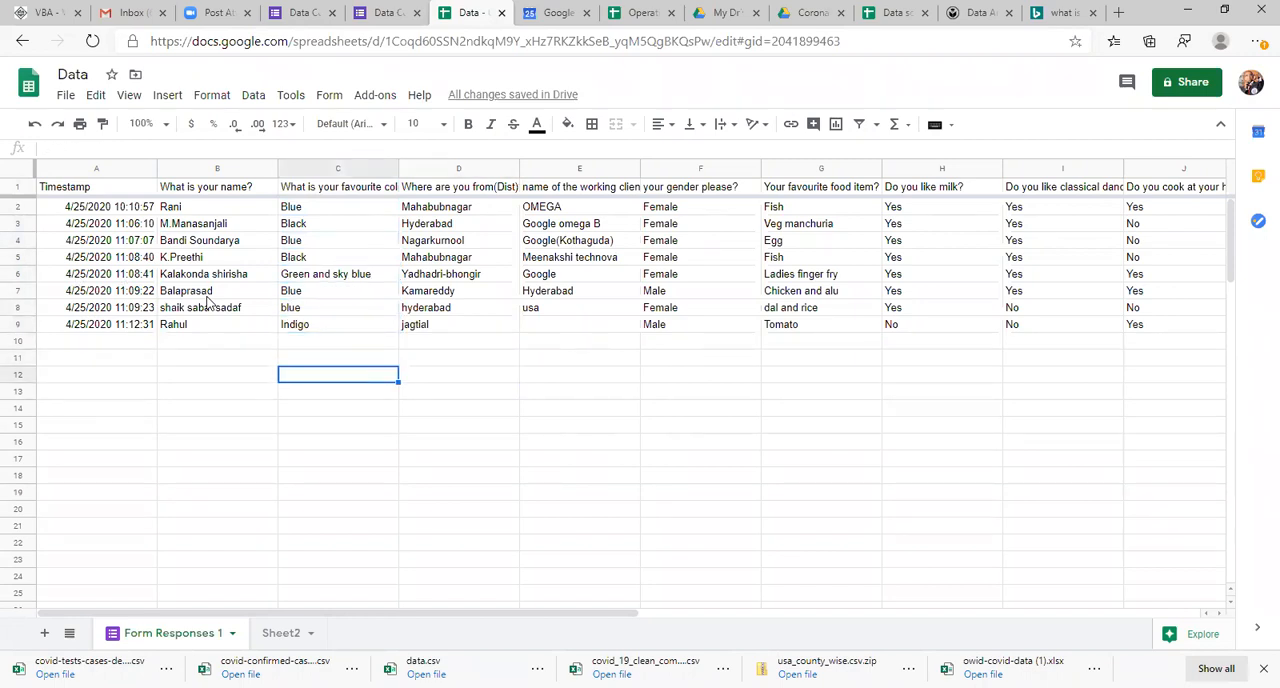
# Step: Enter =UNIQUE(K2:K9) in cell C13 to list the distinct favourite heroes
pyautogui.press('Down')
pyautogui.write('=')
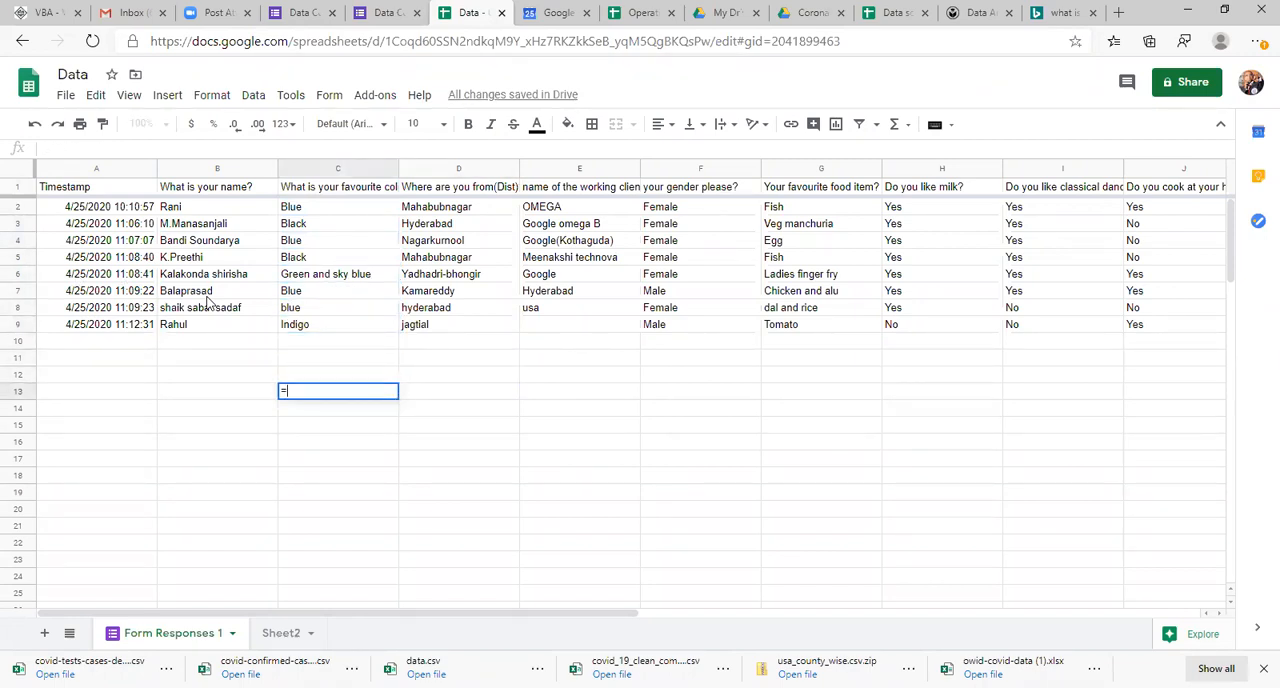
pyautogui.write('UNI')
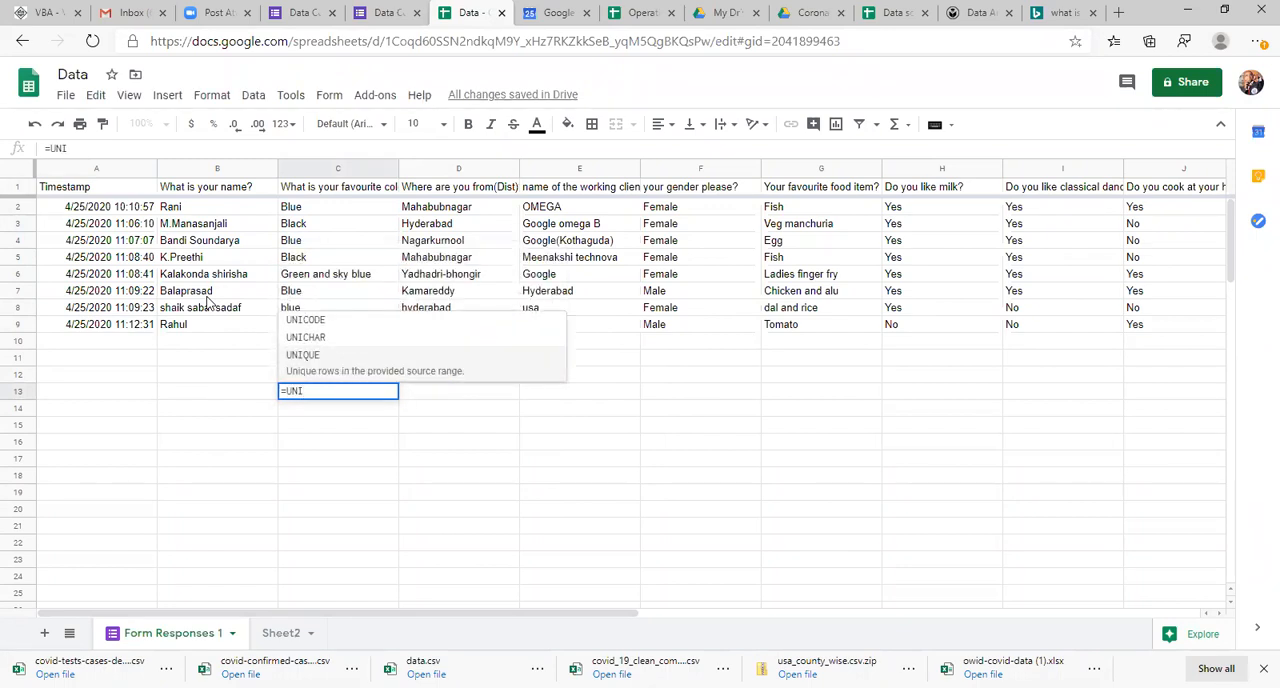
pyautogui.press('Tab')
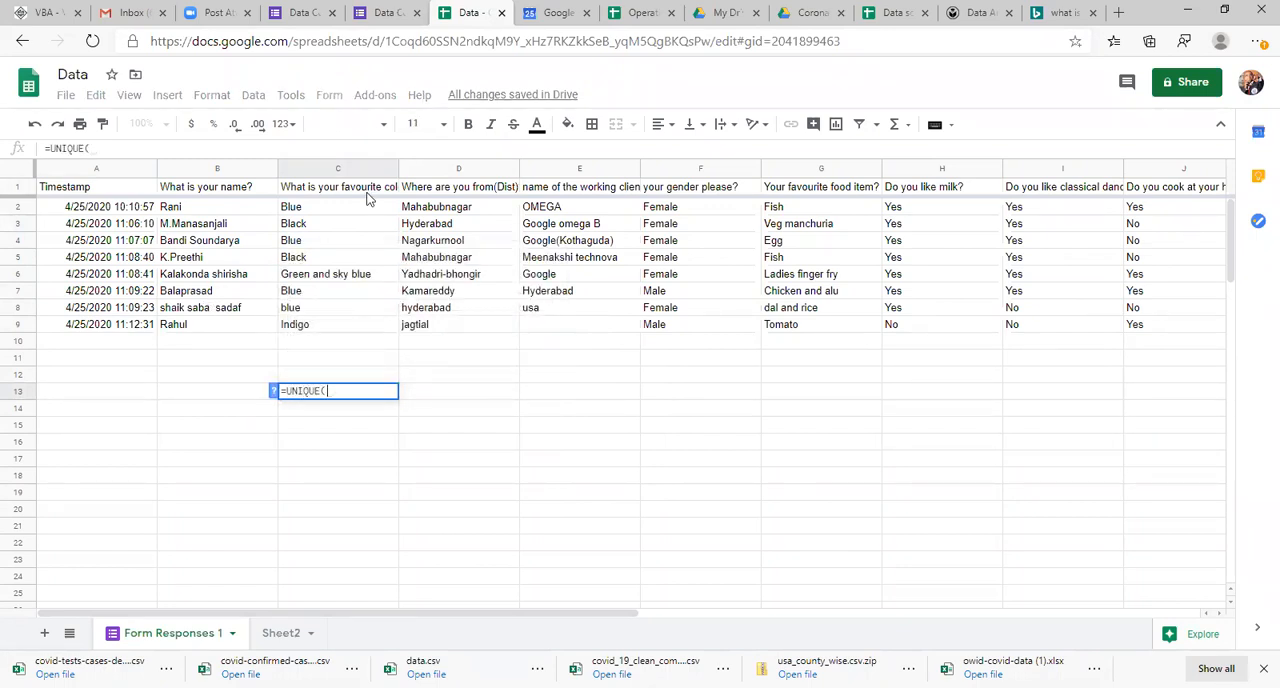
pyautogui.click(607, 246)
pyautogui.press('Right')
pyautogui.press('Right')
pyautogui.press('Right')
pyautogui.press('Right')
pyautogui.press('Right')
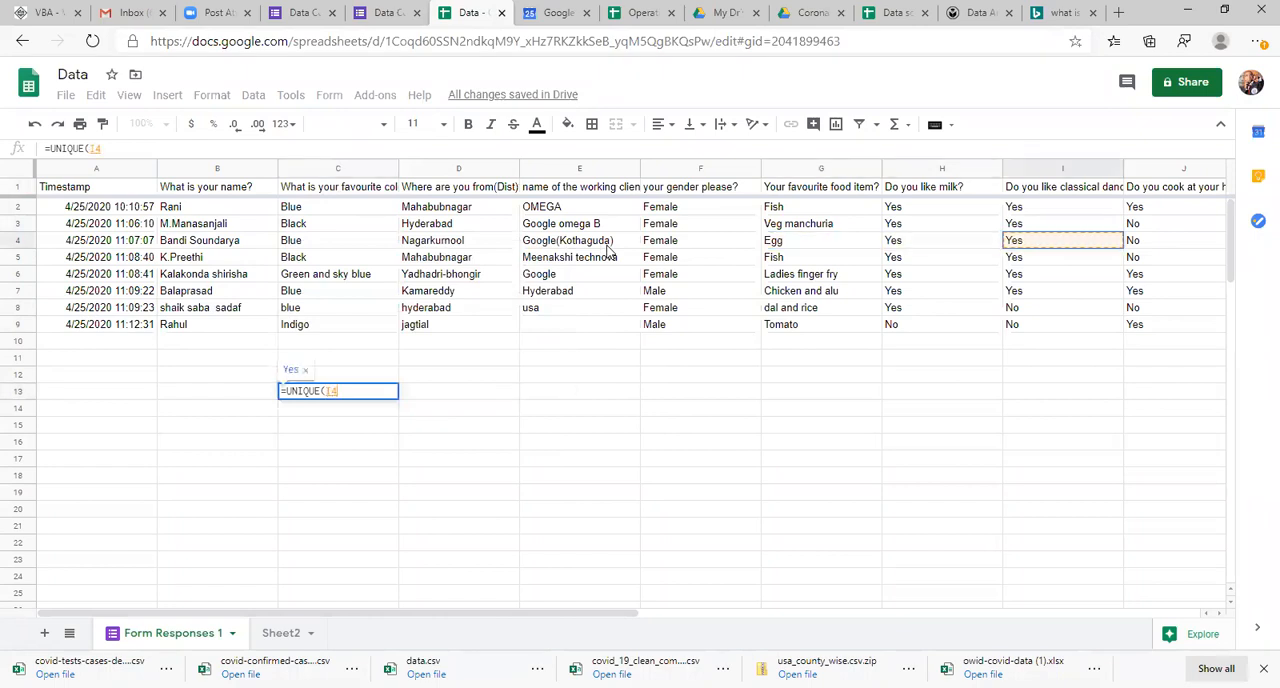
pyautogui.press('Left')
pyautogui.press('Right')
pyautogui.press('Right')
pyautogui.press('Up')
pyautogui.press('Up')
pyautogui.hotkey('shift', 'Down')
pyautogui.hotkey('shift', 'Down')
pyautogui.hotkey('shift', 'Down')
pyautogui.hotkey('shift', 'Down')
pyautogui.hotkey('shift', 'Down')
pyautogui.hotkey('shift', 'Down')
pyautogui.hotkey('shift', 'Down')
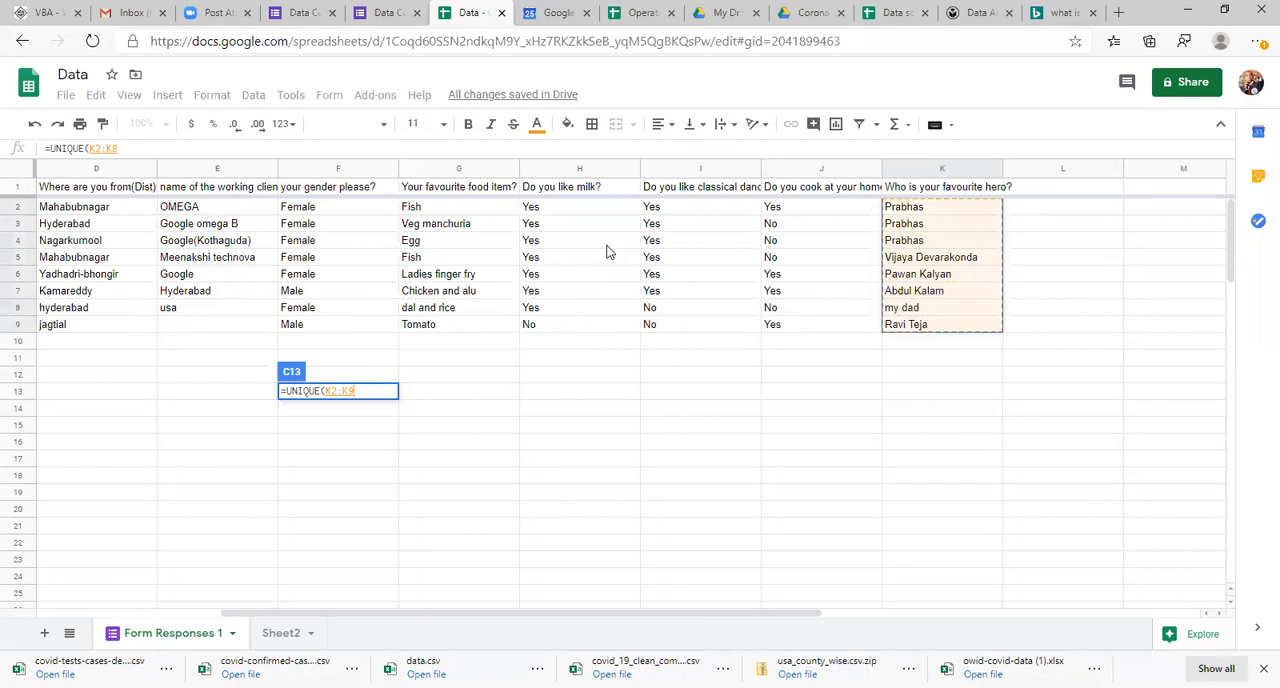
pyautogui.press('Return')
# Step: Move the unique favourite hero list from C14:C19 down to C21:C26
pyautogui.press('Down')
pyautogui.press('Up')
pyautogui.press('Up')
pyautogui.press('Left')
pyautogui.press('Left')
pyautogui.press('Right')
pyautogui.press('Right')
pyautogui.press('Down')
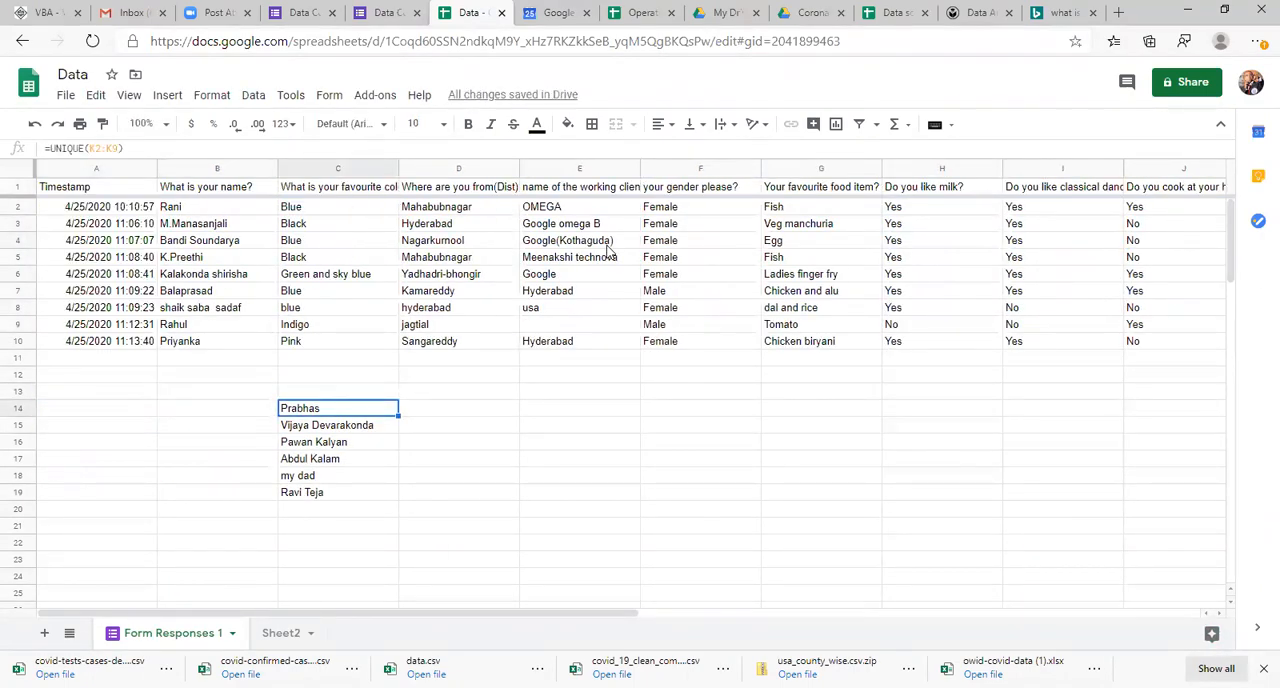
pyautogui.press('Right')
pyautogui.press('Left')
pyautogui.hotkey('ctrl', 'shift', 'Down')
pyautogui.hotkey('ctrl', 'x')
pyautogui.press('Down')
pyautogui.press('Down')
pyautogui.press('Down')
pyautogui.press('Down')
pyautogui.press('Down')
pyautogui.press('Down')
pyautogui.press('Down')
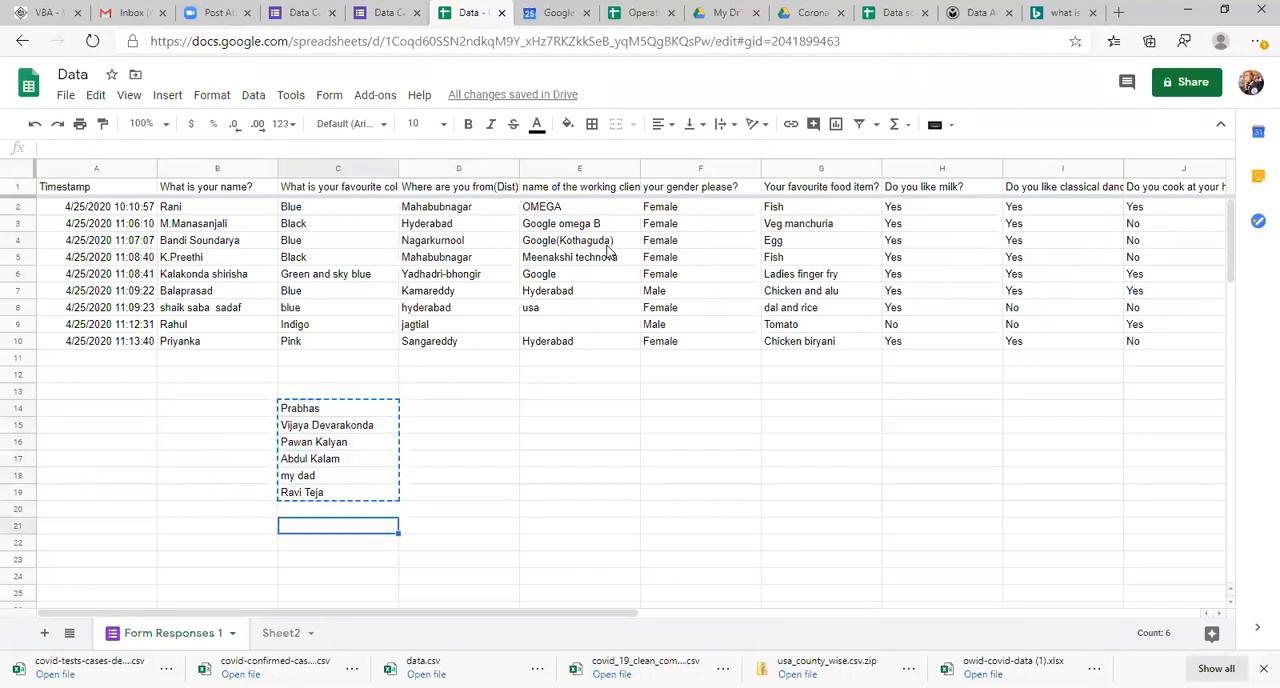
pyautogui.hotkey('ctrl', 'v')
pyautogui.press('Down')
pyautogui.press('Up')
pyautogui.hotkey('ctrl', 'shift', 'Down')
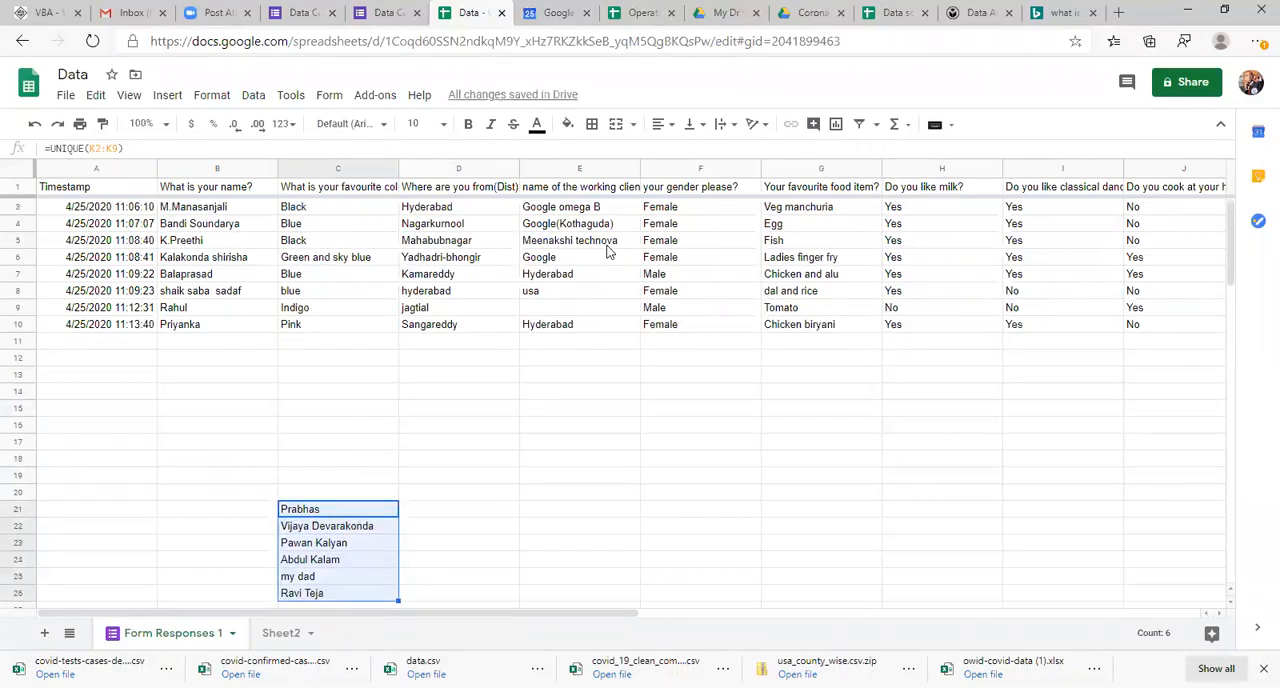
# Step: Enter =COUNTIFS($K:$K,C21) in cell D21 to count the responses naming the first listed hero
pyautogui.press('Right')
pyautogui.write('=')
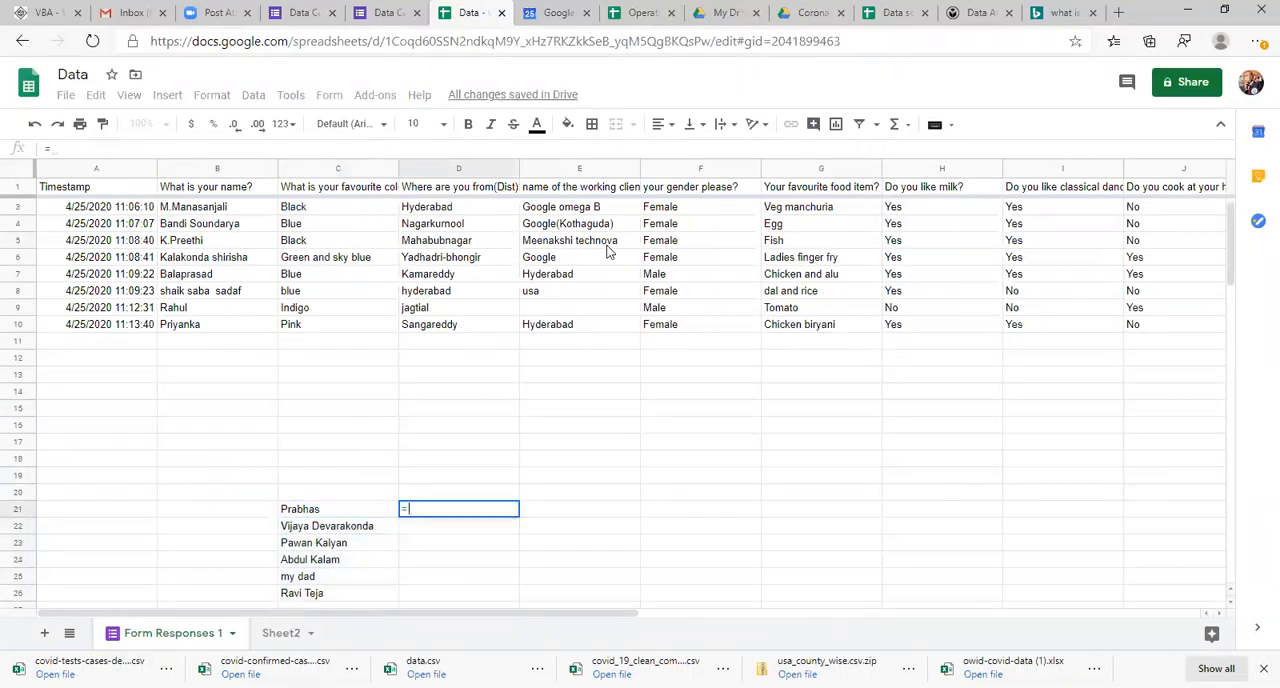
pyautogui.write('COUNT')
pyautogui.press('Up')
pyautogui.press('Up')
pyautogui.press('Up')
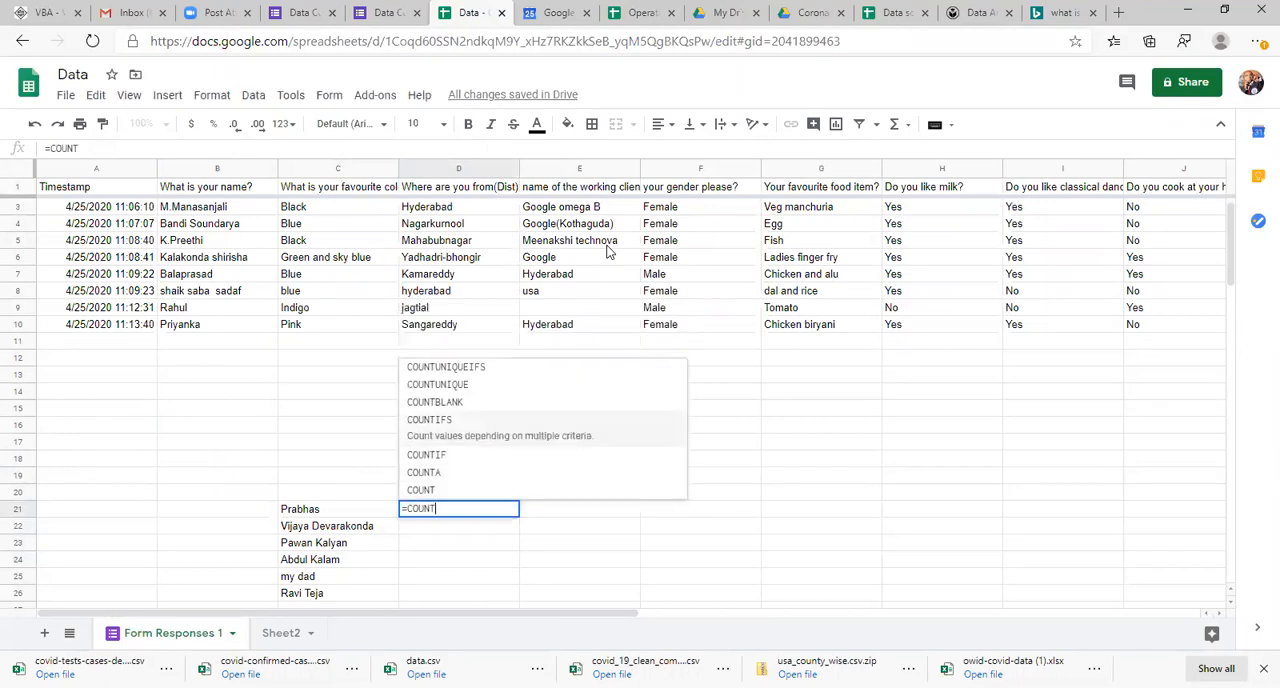
pyautogui.press('Tab')
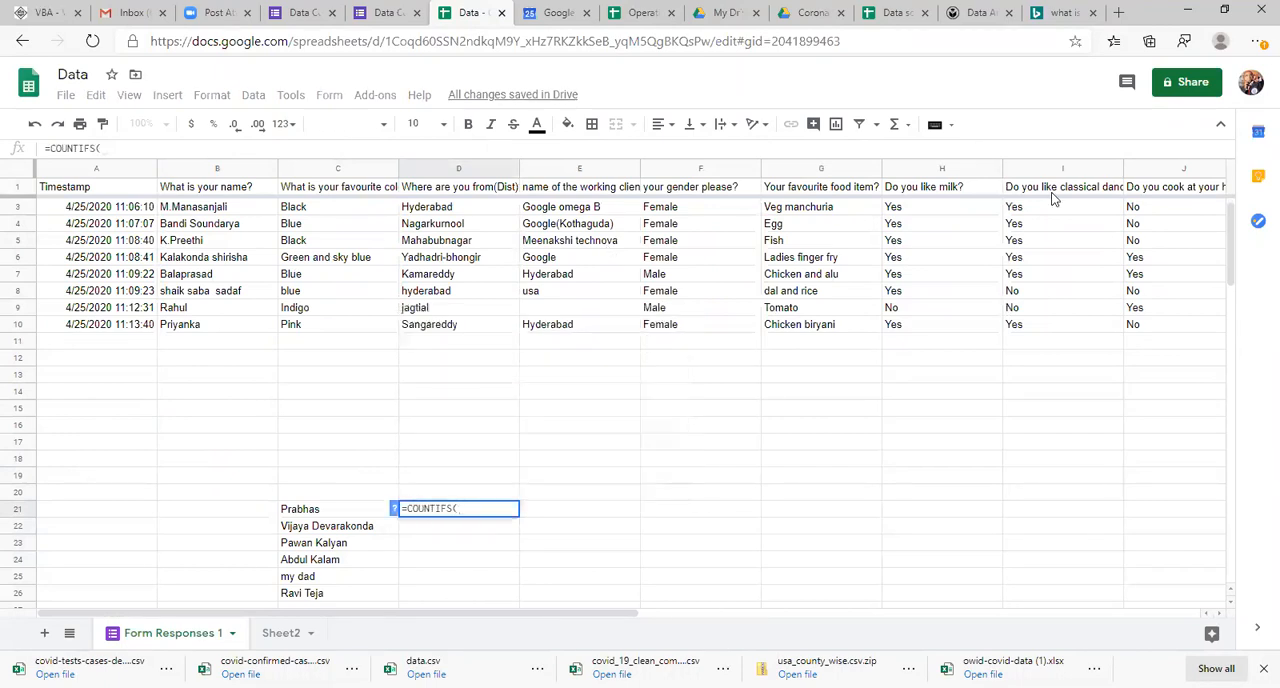
pyautogui.click(1163, 206)
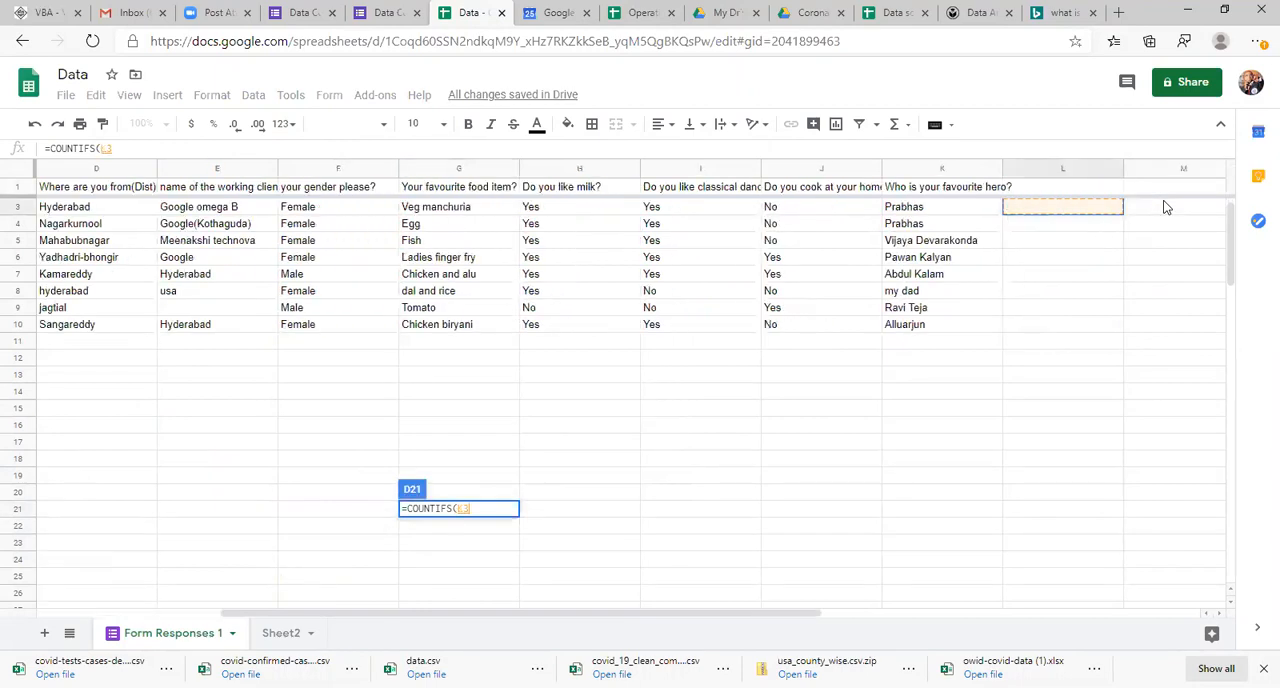
pyautogui.click(903, 170)
pyautogui.press('F4')
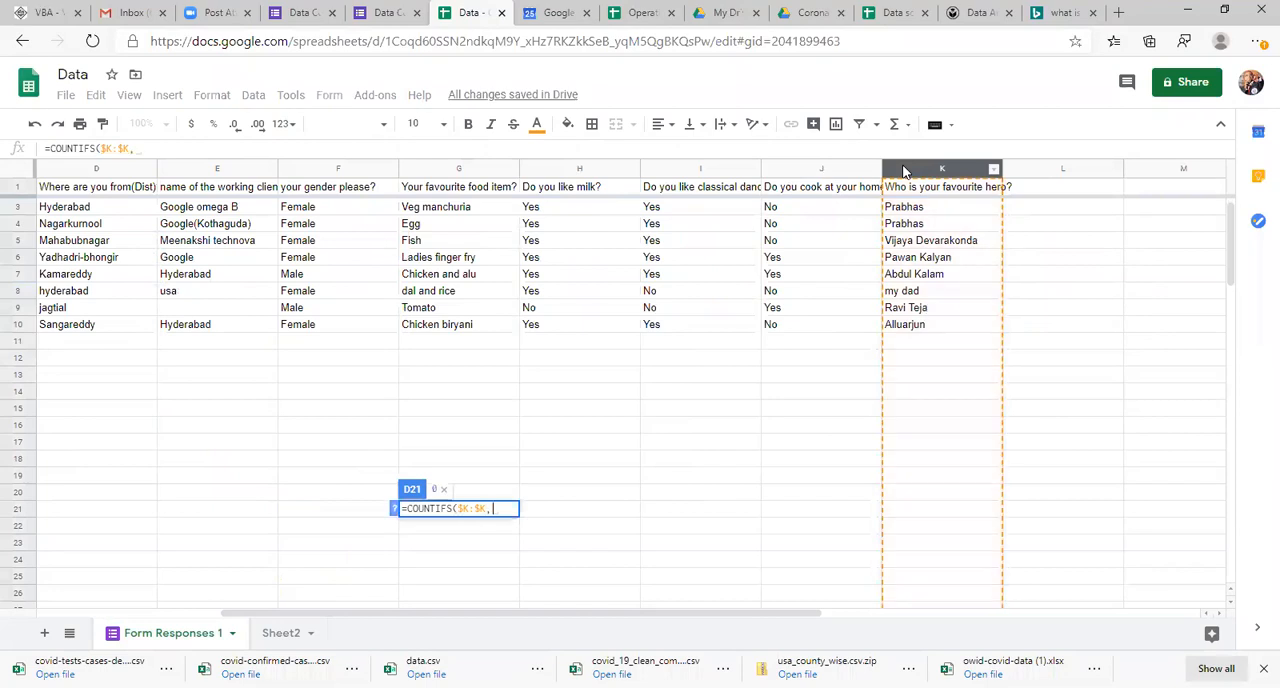
pyautogui.click(360, 517)
pyautogui.press('Left')
pyautogui.press('Left')
pyautogui.press('Left')
pyautogui.press('Left')
pyautogui.press('Left')
pyautogui.press('Right')
# Step: Fill the COUNTIFS formula from D21 down through D26 for the remaining listed heroes
pyautogui.press('Right')
pyautogui.press('Down')
pyautogui.press('Up')
pyautogui.write(')')
pyautogui.press('Return')
pyautogui.press('Up')
pyautogui.press('Left')
pyautogui.hotkey('ctrl', 'Down')
pyautogui.press('Right')
pyautogui.hotkey('ctrl', 'shift', 'Up')
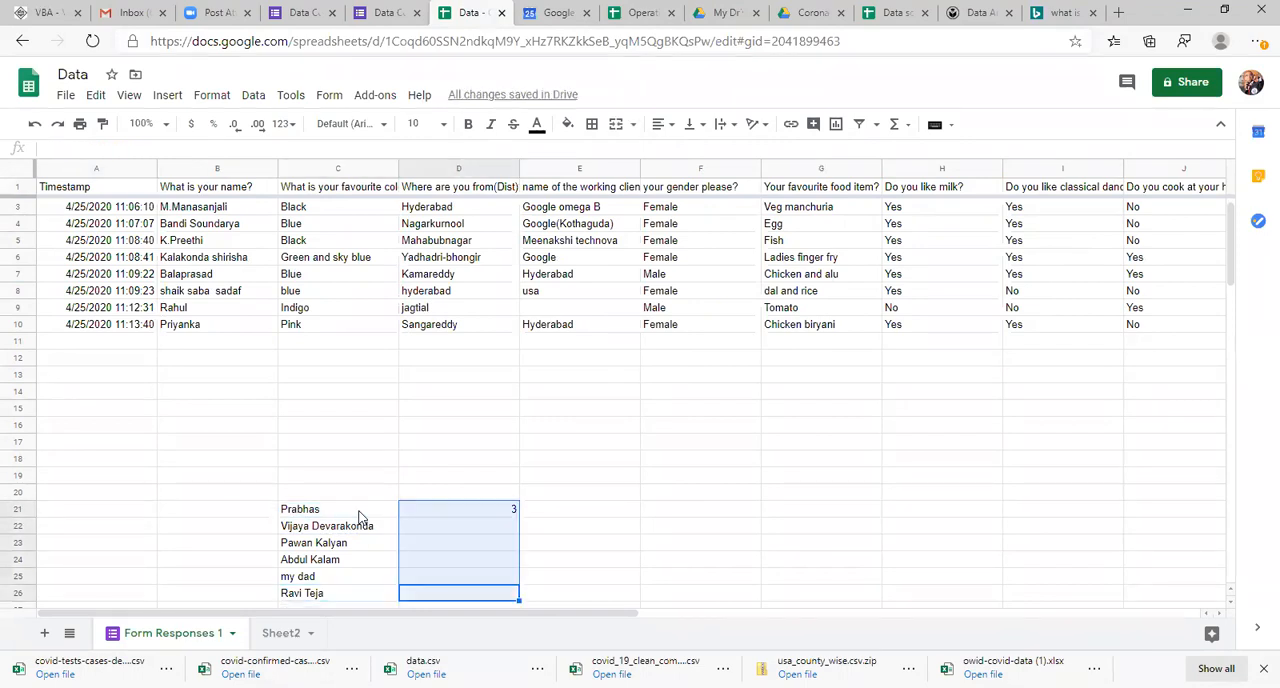
pyautogui.hotkey('ctrl', 'd')
pyautogui.press('Up')
pyautogui.press('Up')
pyautogui.press('Up')
pyautogui.press('Up')
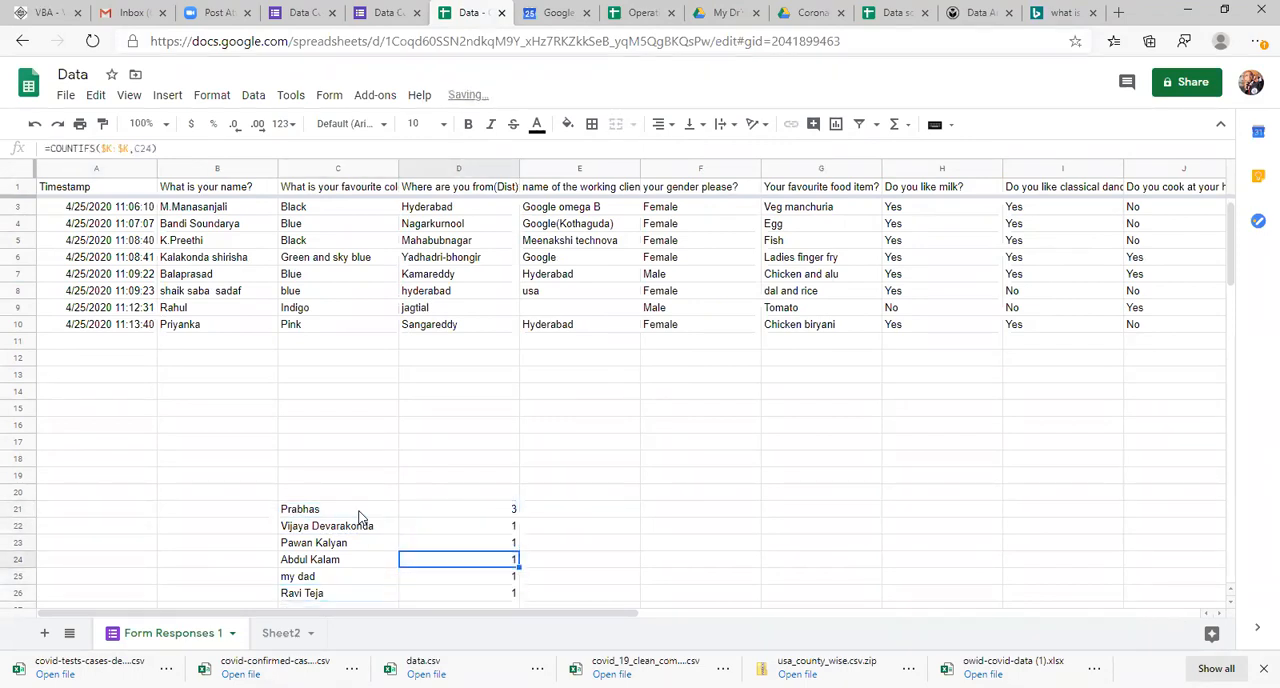
# Step: Check the listed favourite heroes against their response counts and the COUNTIFS formulas in column D
pyautogui.press('Up')
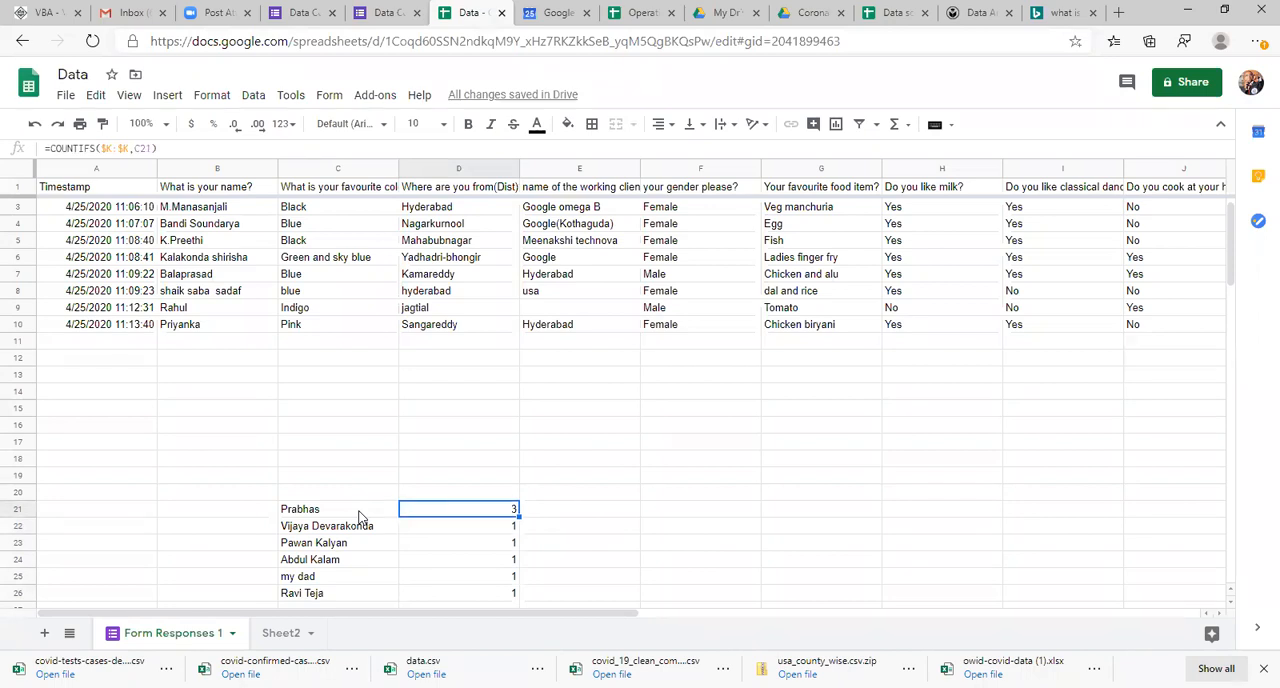
pyautogui.press('Left')
pyautogui.press('Down')
pyautogui.press('Up')
pyautogui.press('Right')
pyautogui.press('Down')
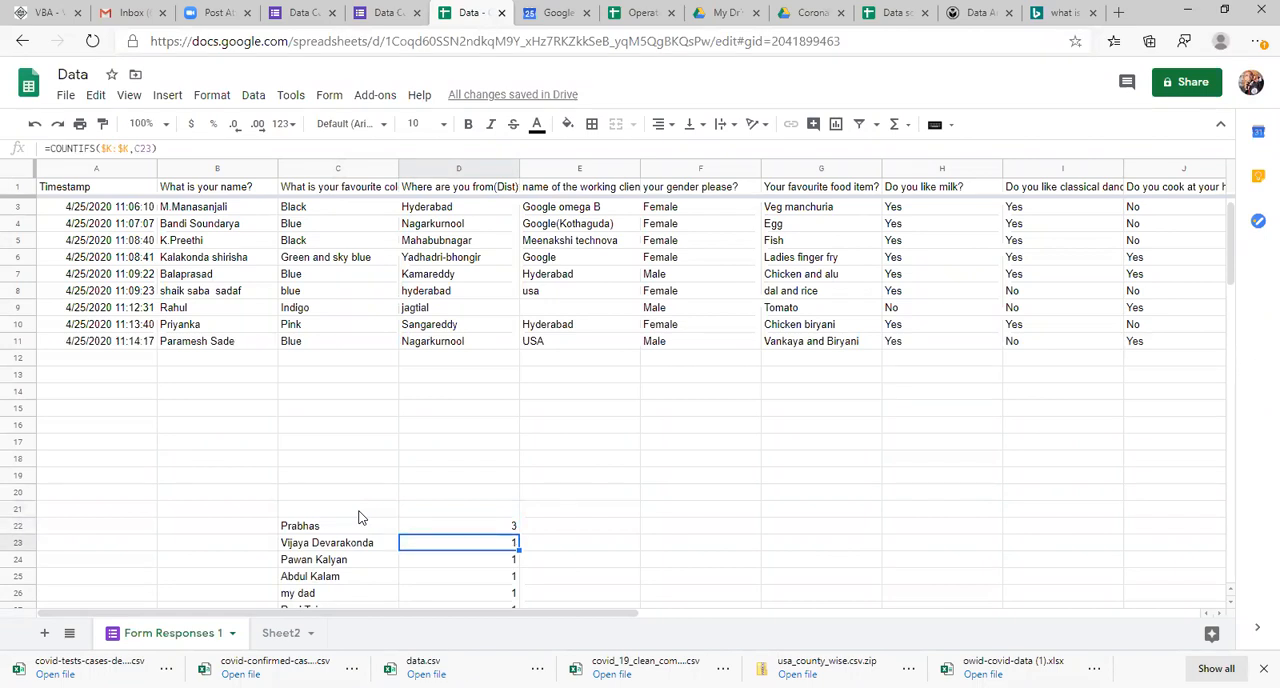
pyautogui.press('Left')
pyautogui.press('Right')
pyautogui.press('Down')
pyautogui.press('Down')
pyautogui.press('Down')
pyautogui.press('Down')
pyautogui.press('Down')
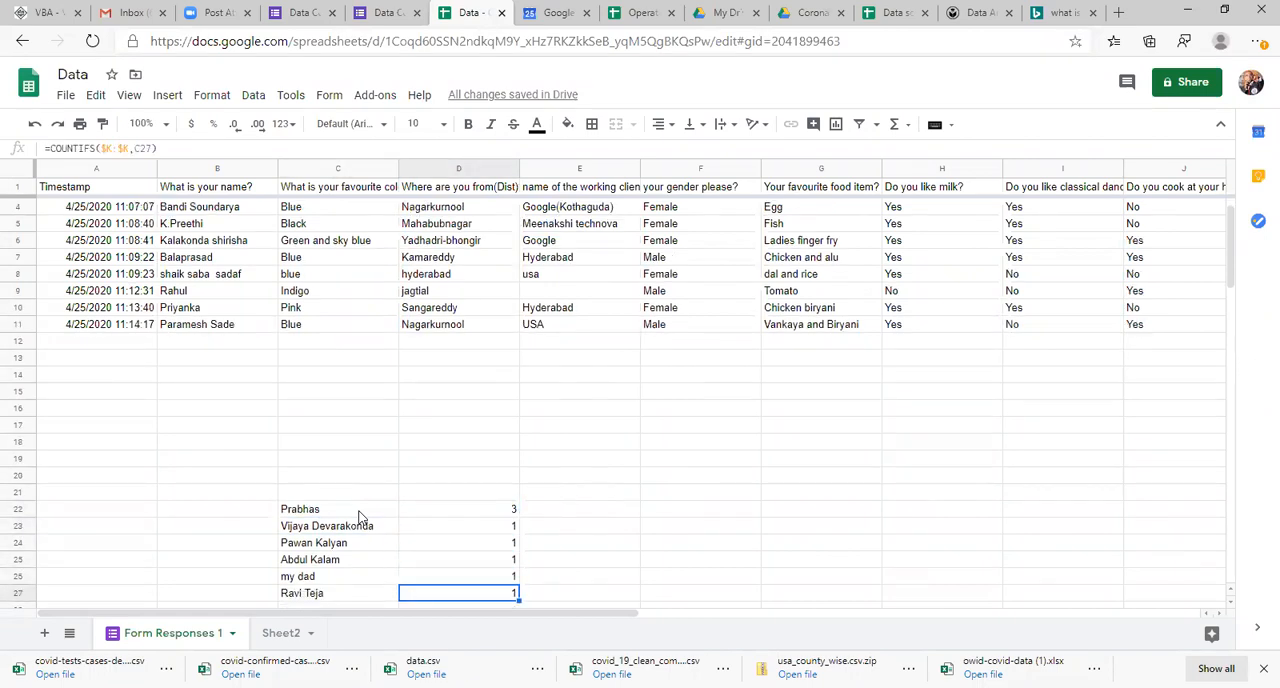
pyautogui.press('Up')
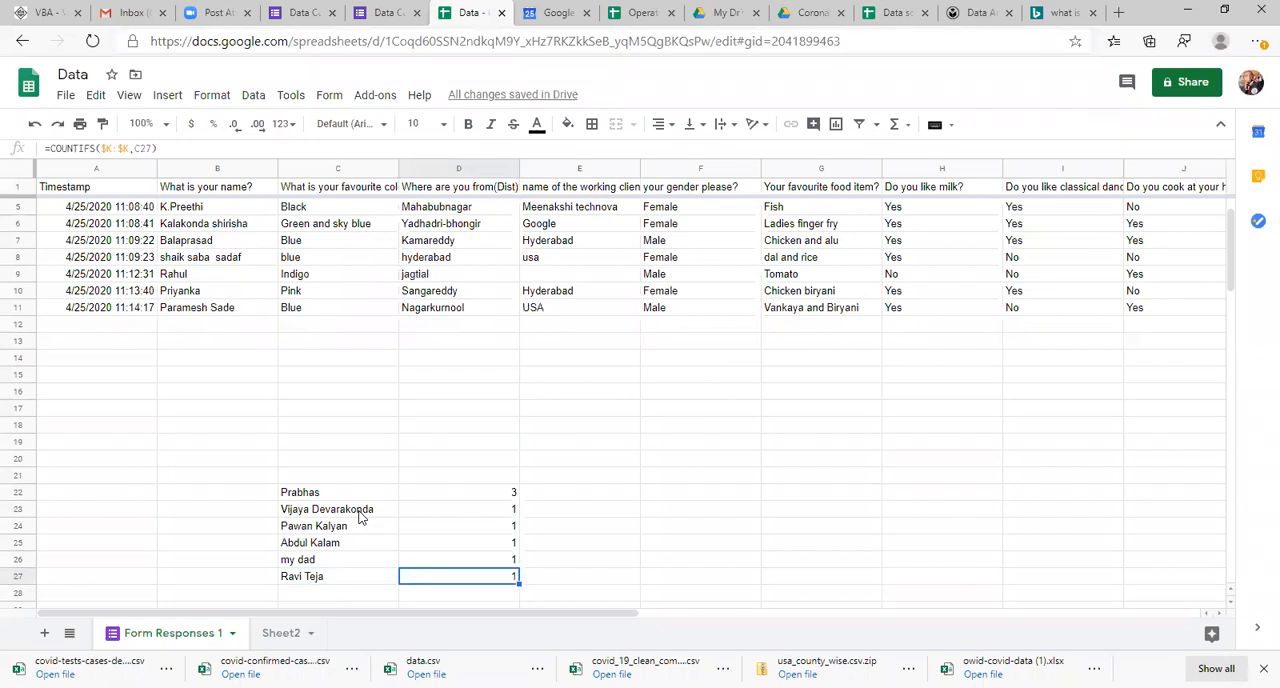
pyautogui.press('Left')
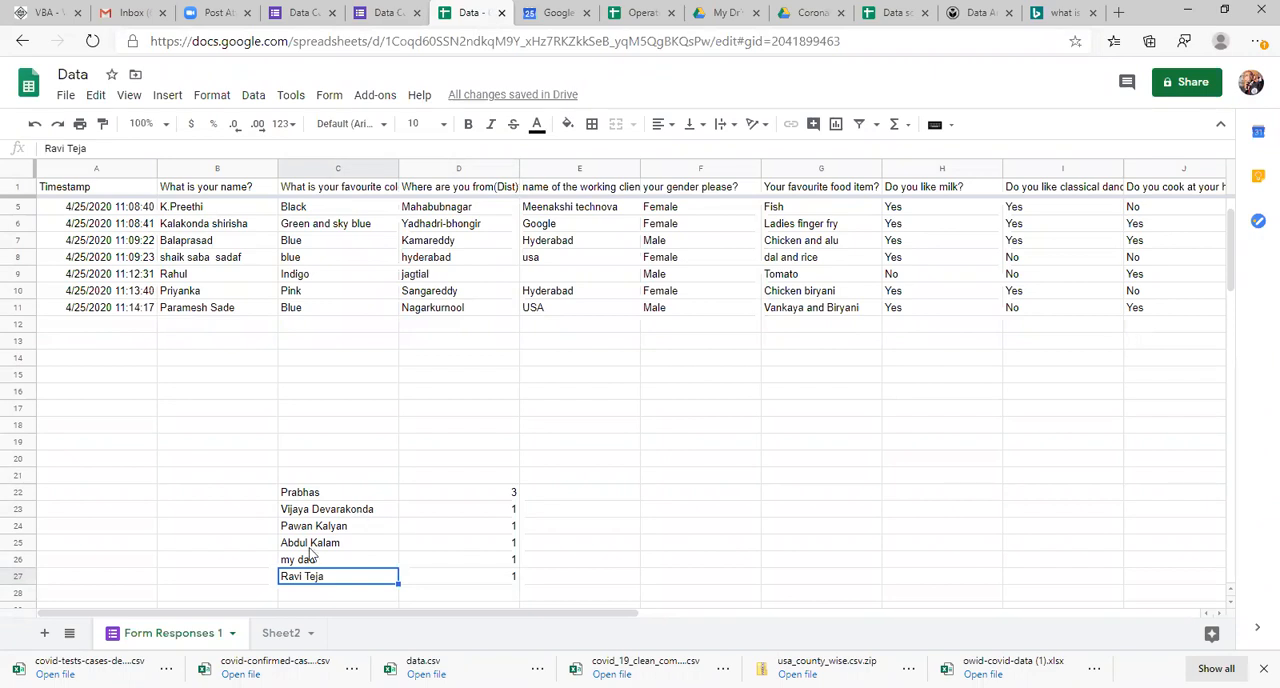
# Step: On Sheet2, clear the Analysis+statistics and Analytics + computer science notes in D3:D4 and the Analytics note in E3
pyautogui.click(285, 634)
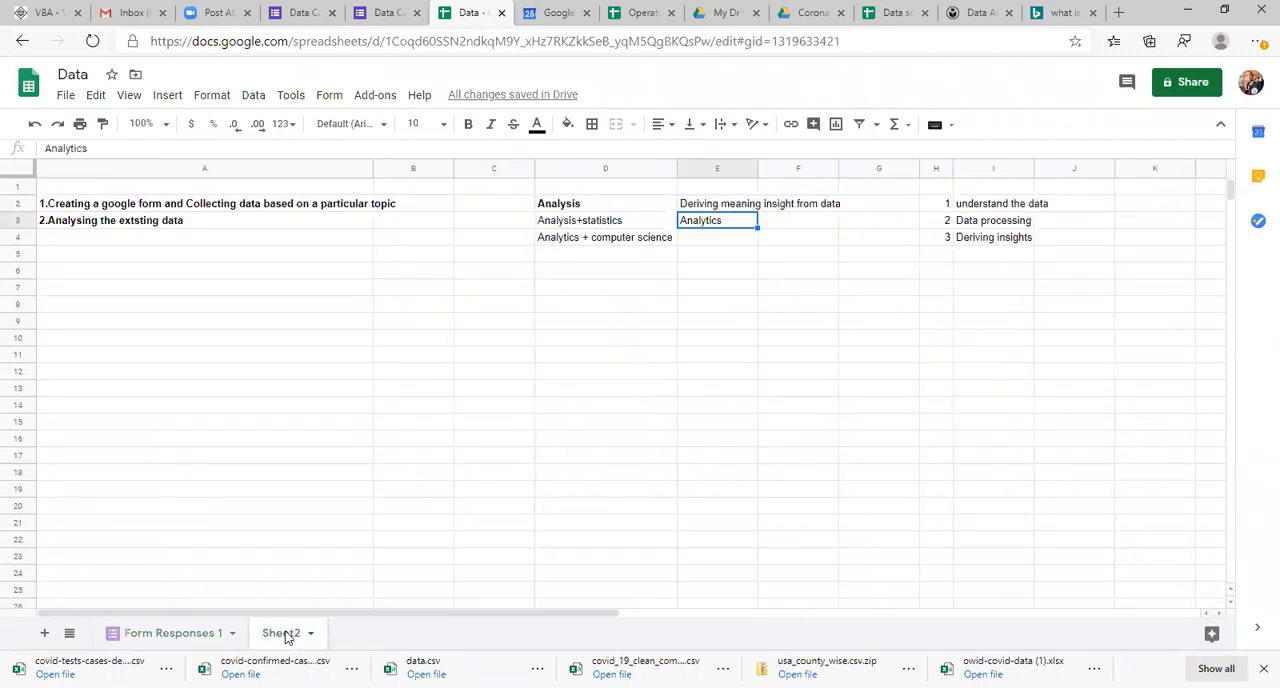
pyautogui.click(733, 207)
pyautogui.press('Left')
pyautogui.press('Down')
pyautogui.hotkey('shift', 'Down')
pyautogui.press('Delete')
pyautogui.press('Right')
pyautogui.press('Up')
pyautogui.press('Down')
pyautogui.press('Delete')
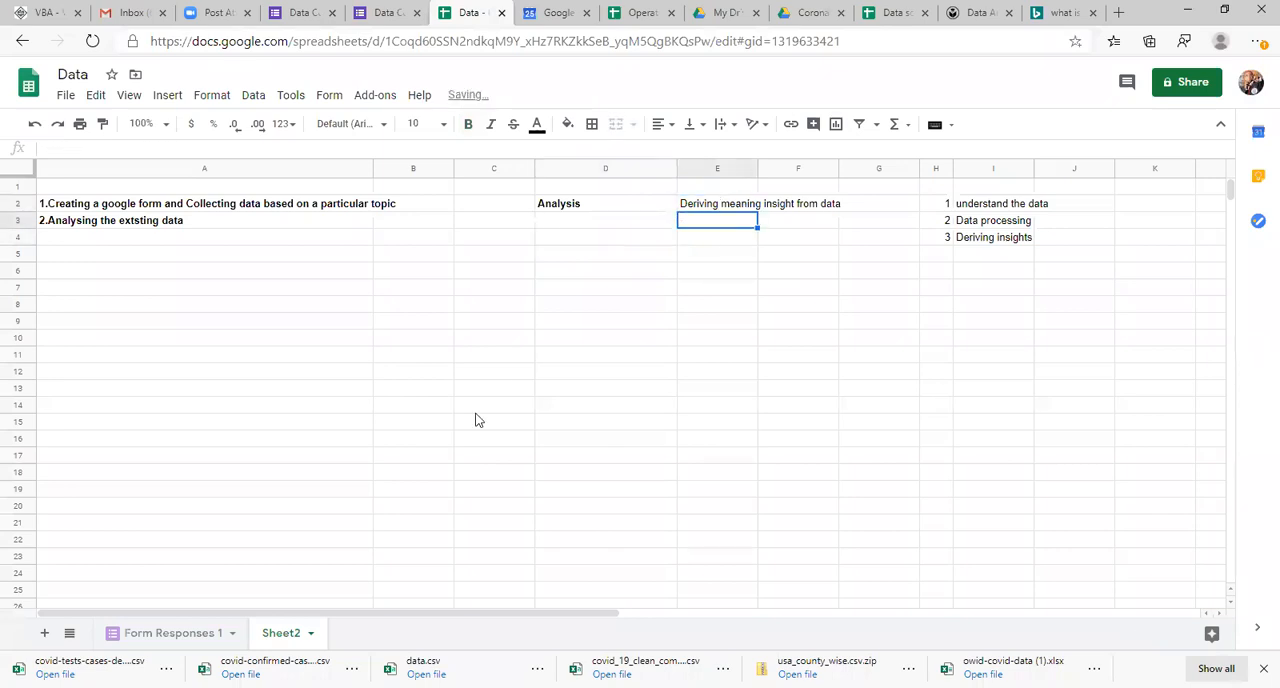
# Step: Return to the Form Responses 1 sheet and examine the newest responses, from favourite hero back to favourite colour
pyautogui.click(172, 640)
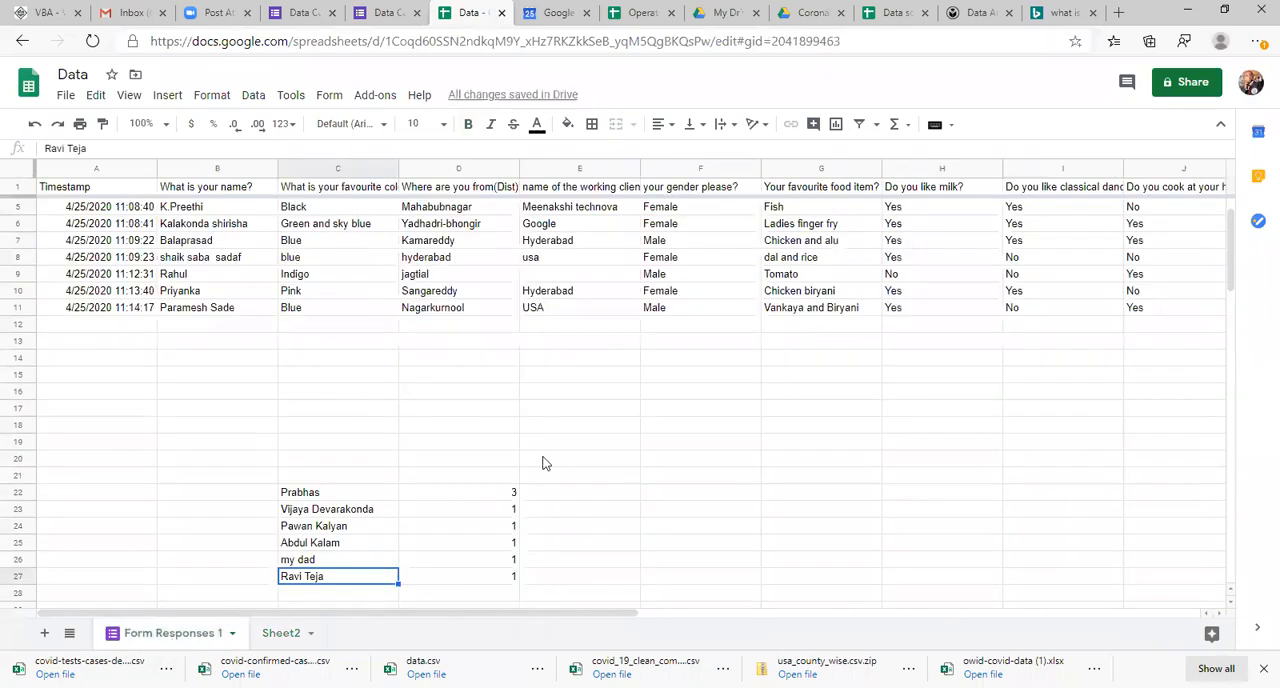
pyautogui.click(943, 299)
pyautogui.press('Right')
pyautogui.press('Right')
pyautogui.press('Right')
pyautogui.press('Right')
pyautogui.press('Left')
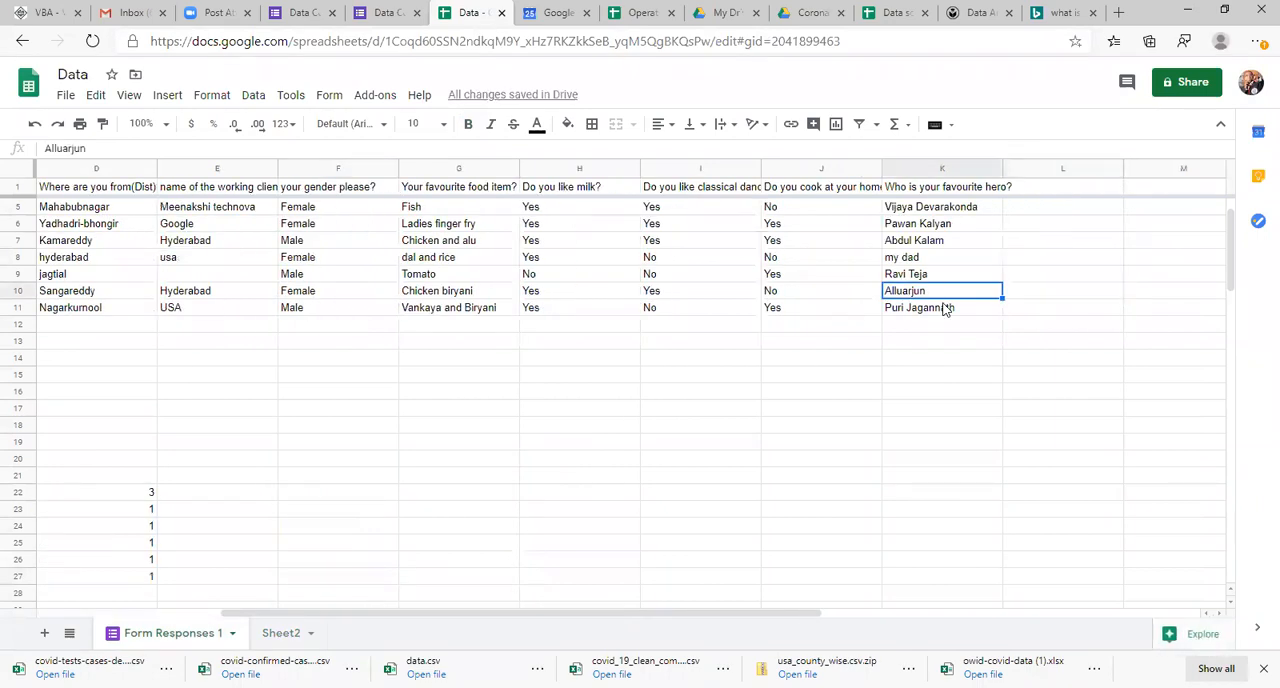
pyautogui.press('Left')
pyautogui.press('Left')
pyautogui.press('Left')
pyautogui.press('Left')
pyautogui.press('Left')
pyautogui.press('Left')
pyautogui.press('Left')
pyautogui.press('Left')
pyautogui.press('Left')
pyautogui.press('Right')
pyautogui.press('Up')
pyautogui.press('Down')
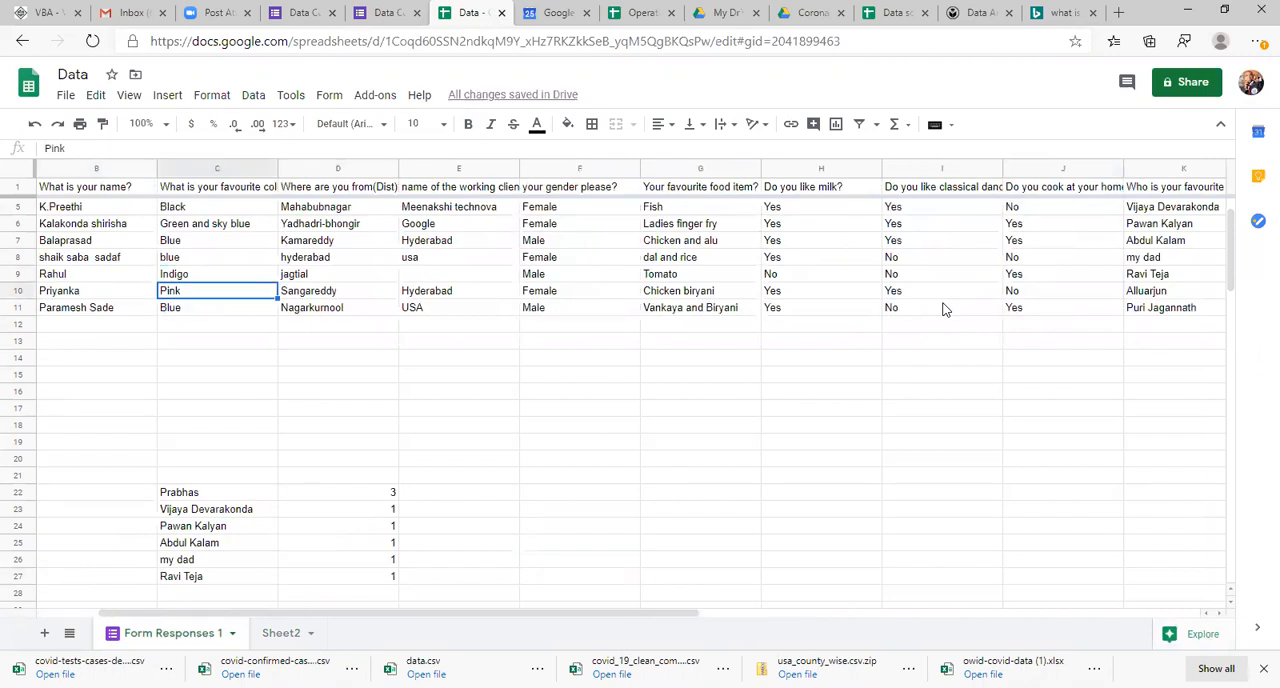
# Step: Examine the responses on district, working client, gender, favourite food, milk and classical dance
pyautogui.press('Right')
pyautogui.press('Up')
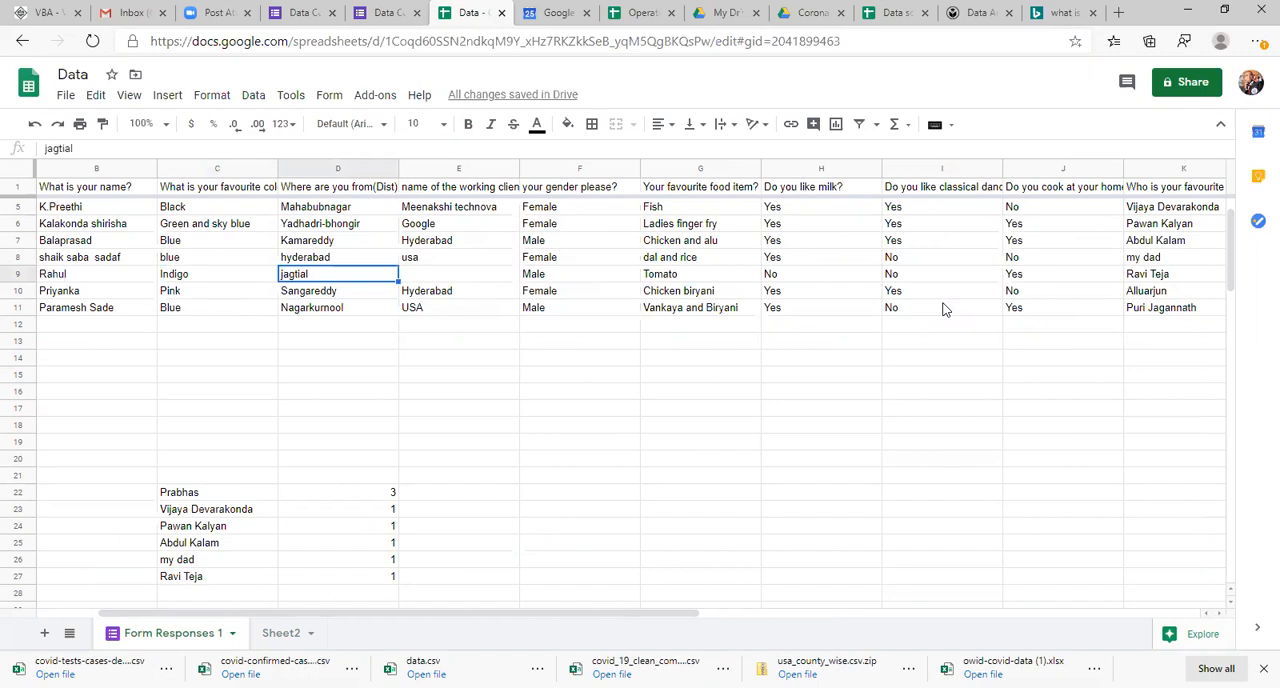
pyautogui.press('Right')
pyautogui.press('Up')
pyautogui.press('Up')
pyautogui.press('Up')
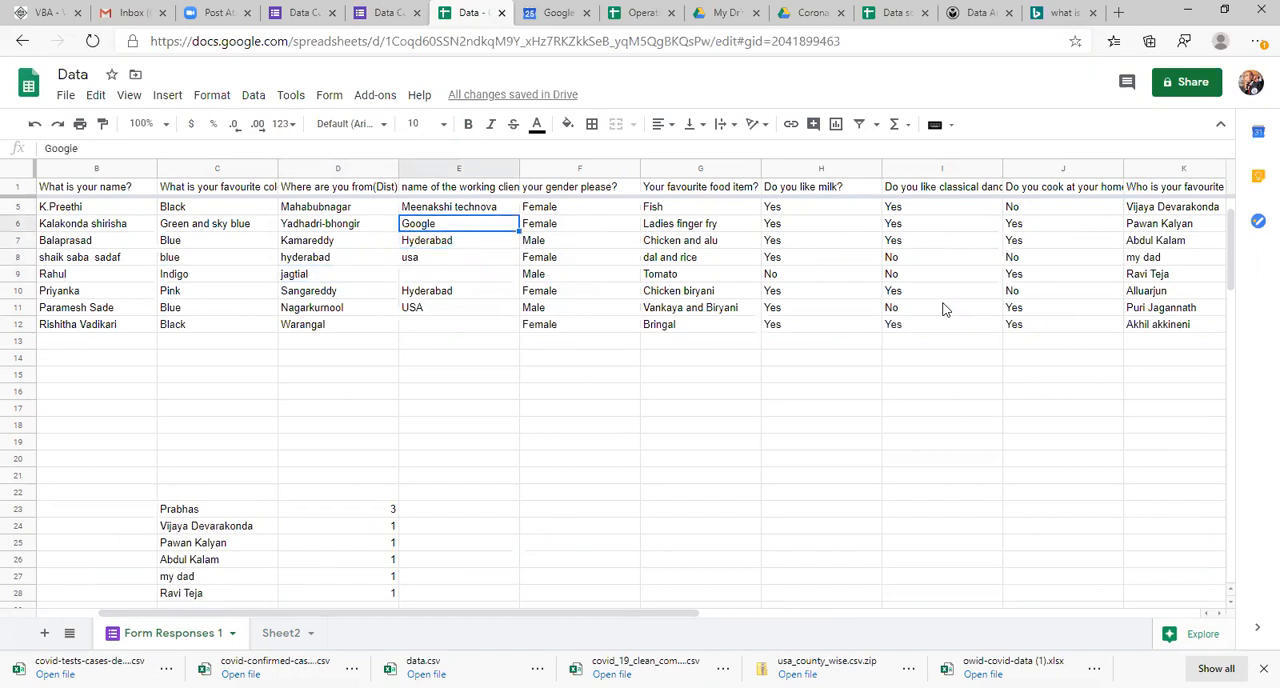
pyautogui.press('Right')
pyautogui.press('Up')
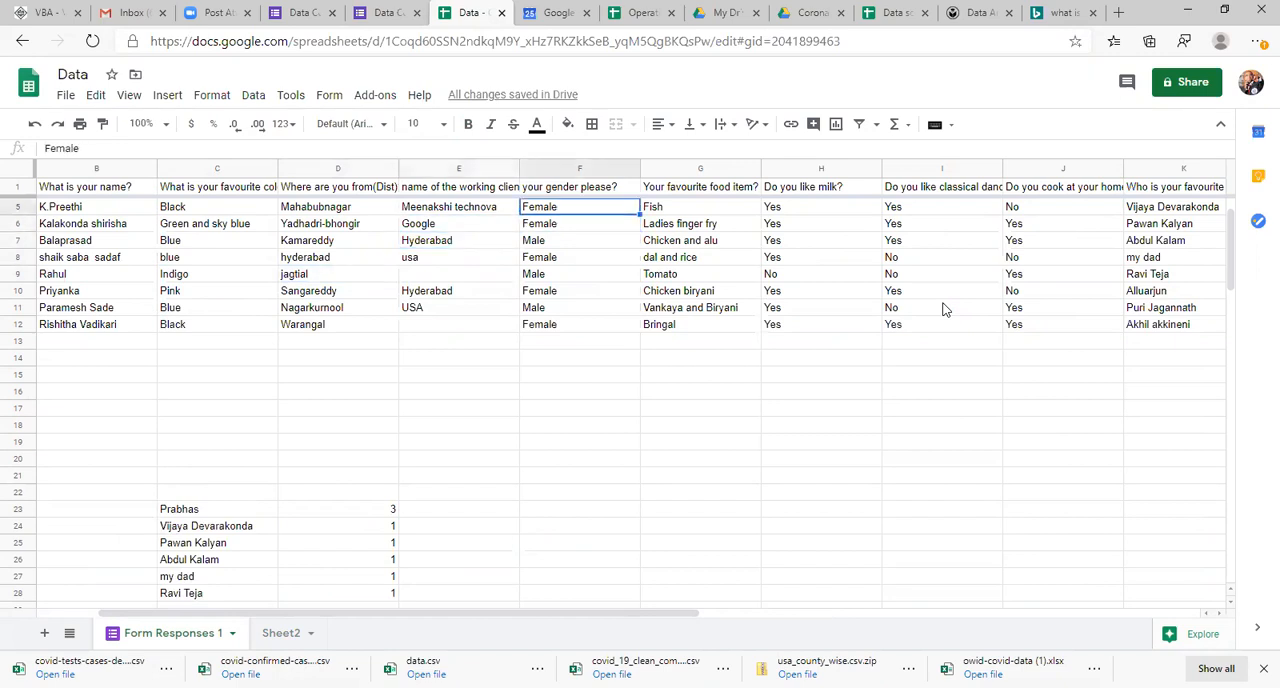
pyautogui.press('Down')
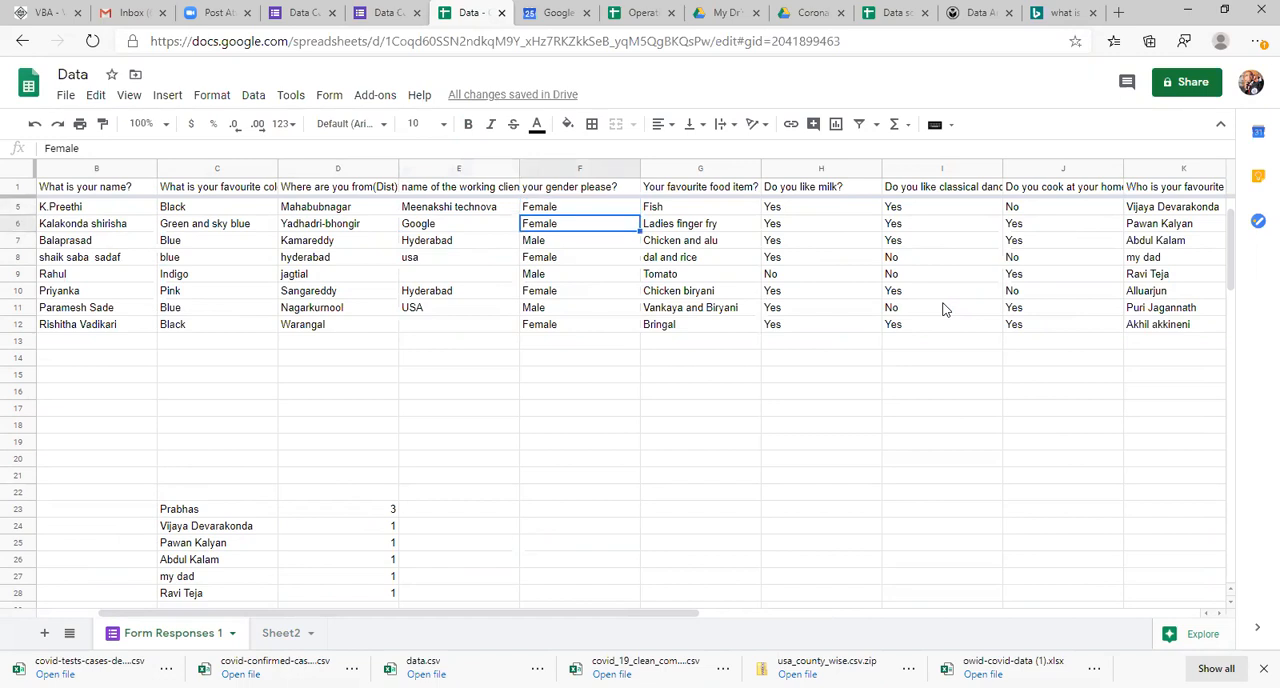
pyautogui.press('Right')
pyautogui.press('Right')
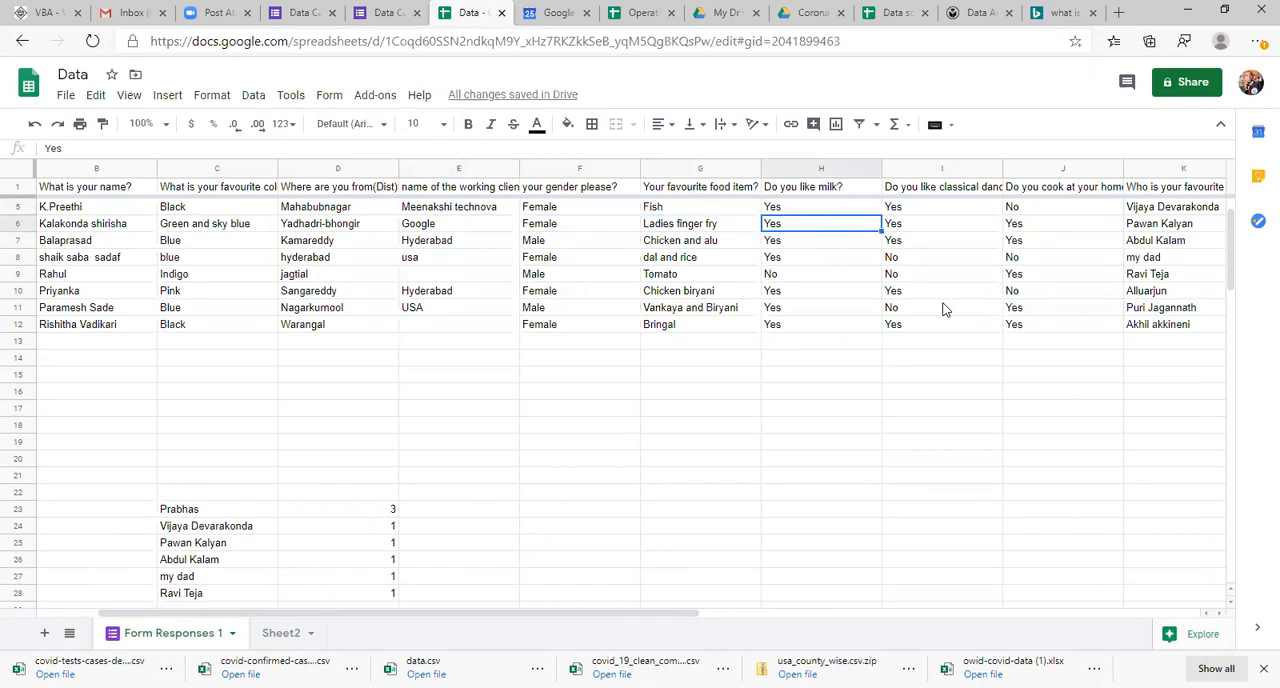
pyautogui.press('Right')
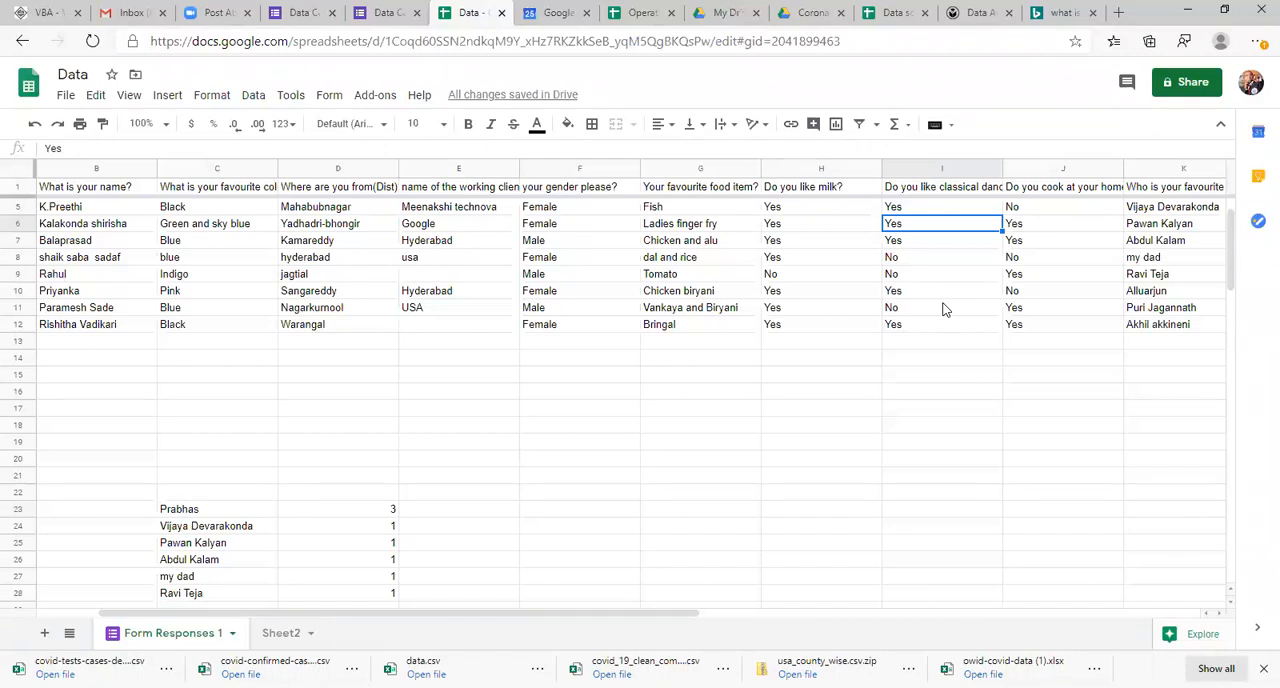
pyautogui.press('Left')
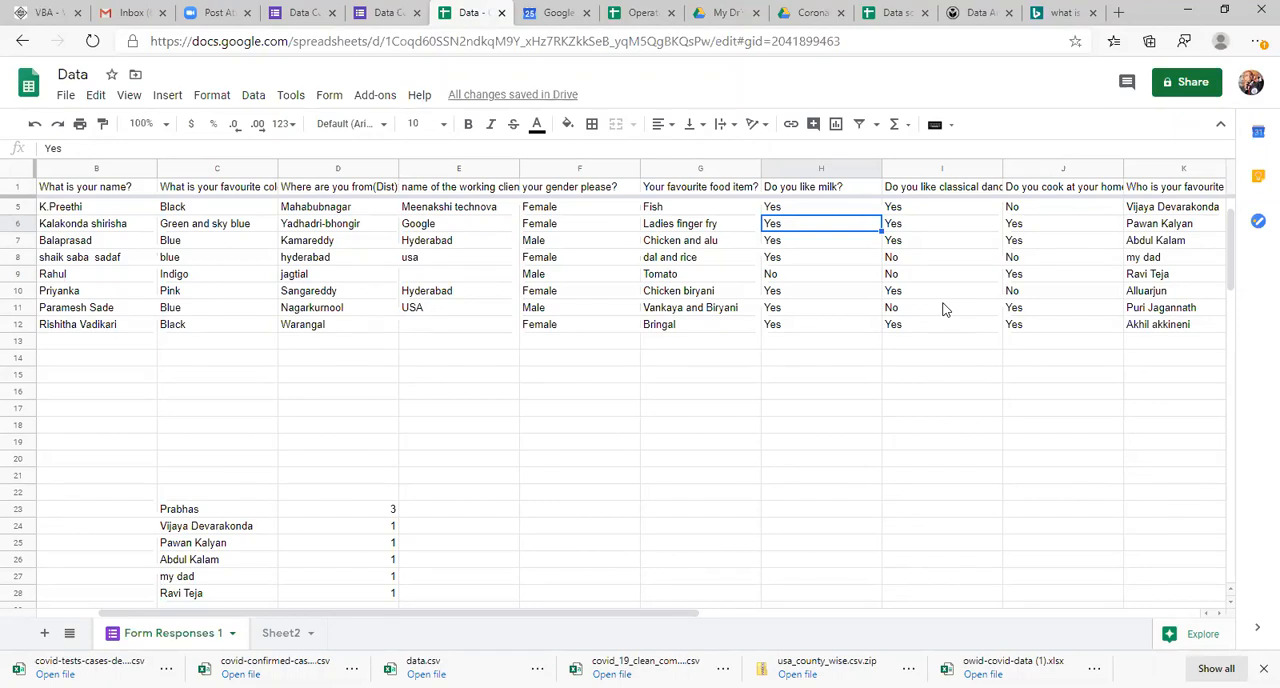
pyautogui.click(266, 252)
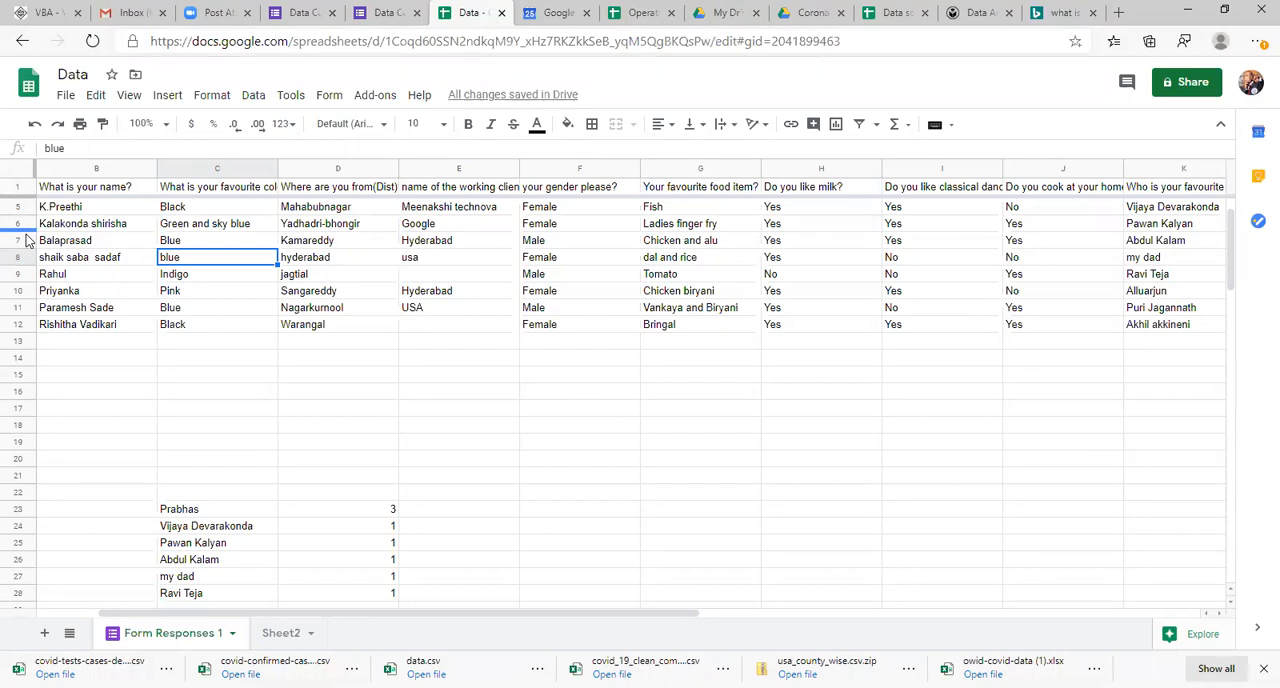
# Step: On Sheet2, highlight the word insight within the analysis definition in cell E2
pyautogui.click(274, 637)
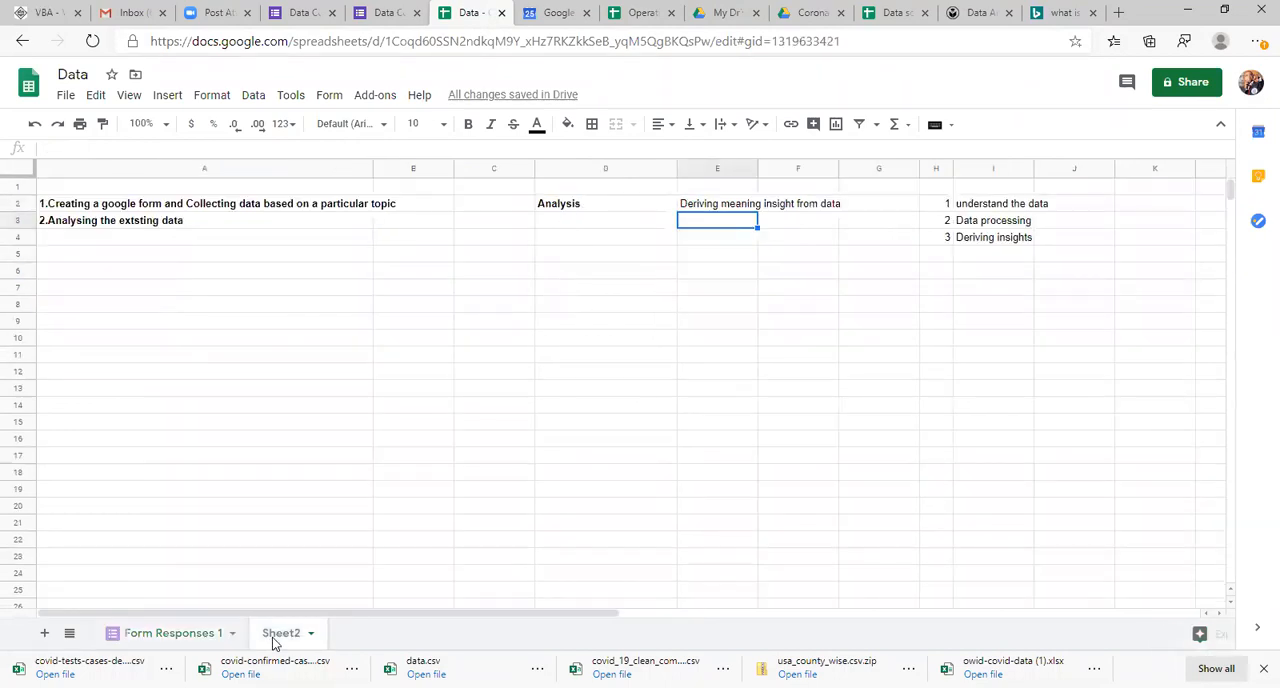
pyautogui.click(725, 207)
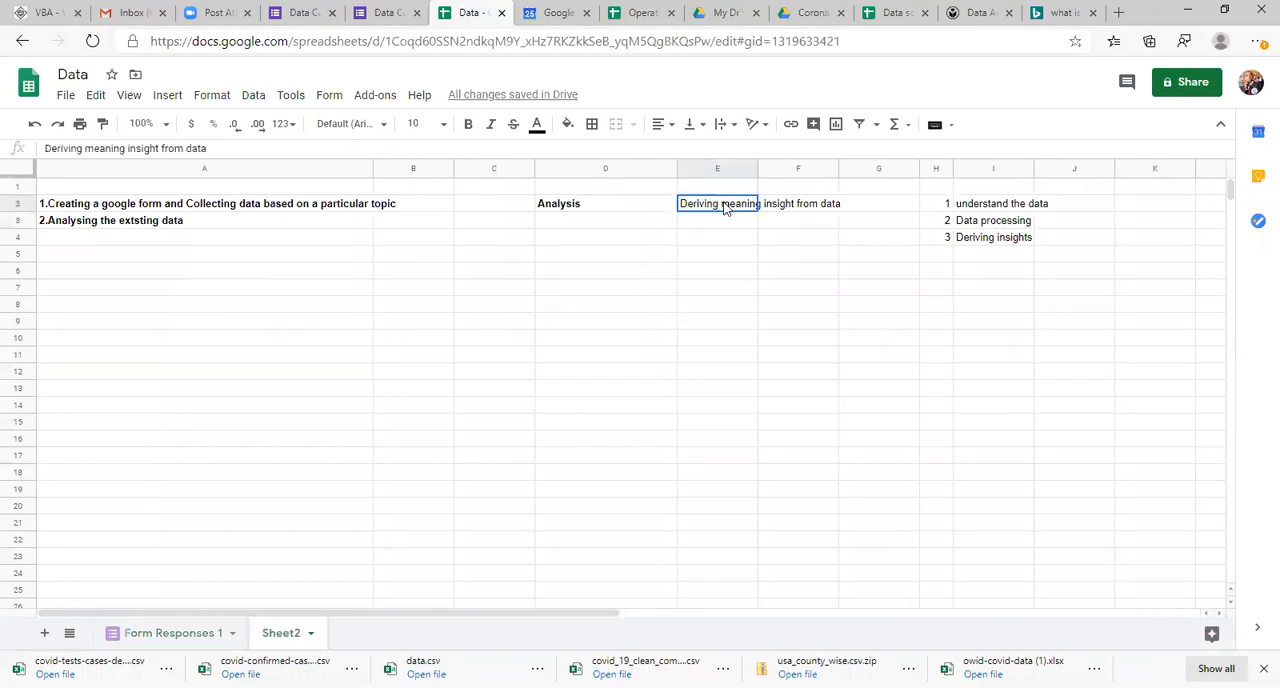
pyautogui.press('Left')
pyautogui.press('Right')
pyautogui.doubleClick(150, 148)
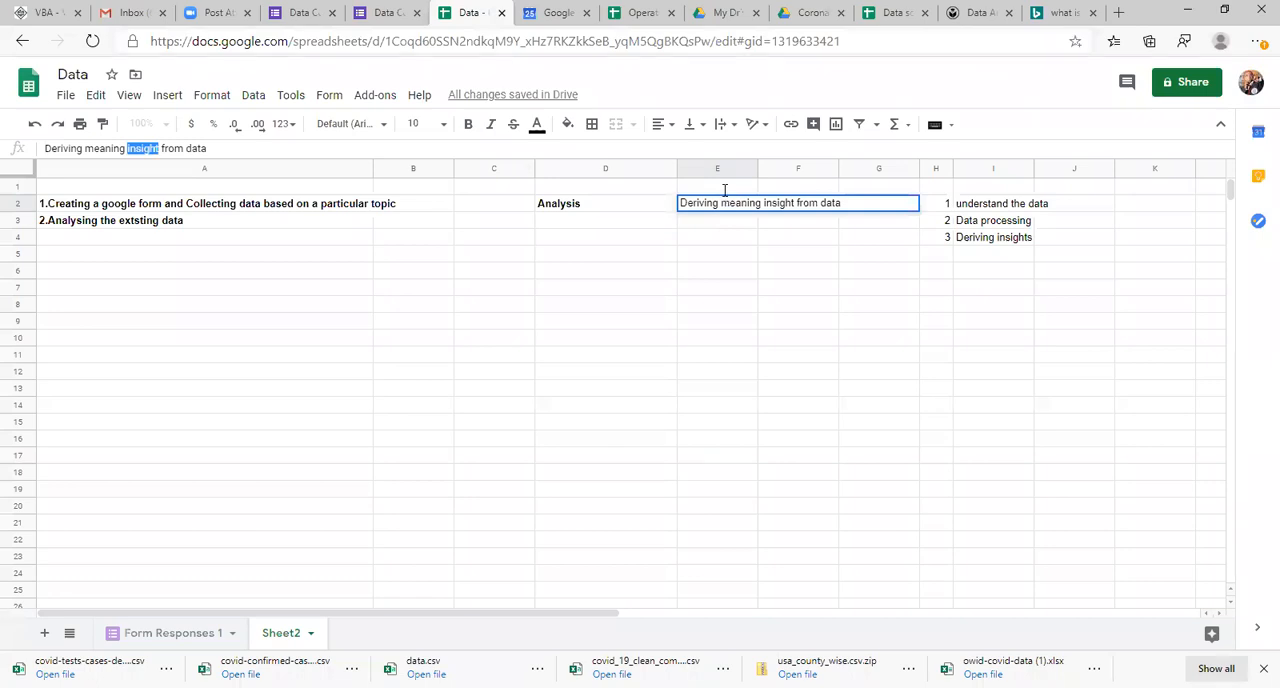
# Step: Enter Insight in cell E3, directly below the analysis definition
pyautogui.press('Return')
pyautogui.write('INGIH')
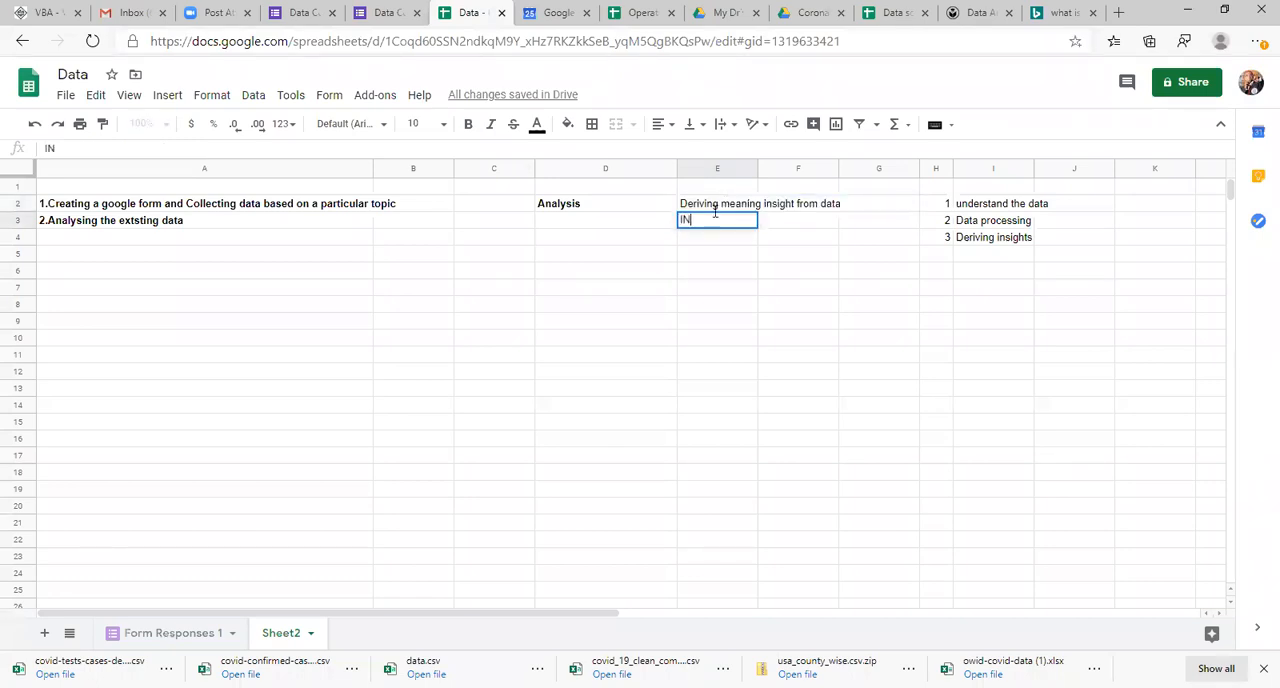
pyautogui.press('BackSpace')
pyautogui.press('BackSpace')
pyautogui.press('BackSpace')
pyautogui.press('BackSpace')
pyautogui.press('BackSpace')
pyautogui.write('INgh')
pyautogui.press('BackSpace')
pyautogui.press('BackSpace')
pyautogui.press('BackSpace')
pyautogui.press('BackSpace')
pyautogui.write('Ingh')
pyautogui.press('Return')
pyautogui.press('Up')
pyautogui.press('Return')
pyautogui.press('BackSpace')
pyautogui.press('BackSpace')
pyautogui.press('BackSpace')
pyautogui.press('BackSpace')
pyautogui.write('nsight')
pyautogui.press('Return')
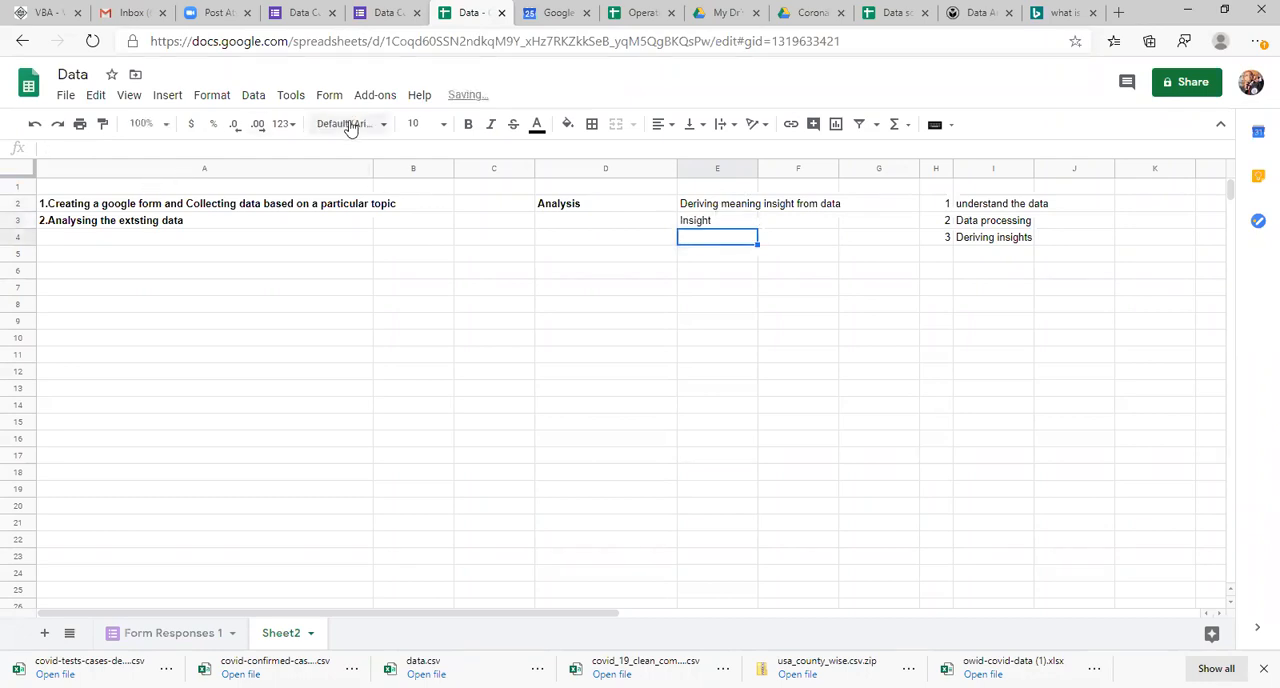
# Step: Set the font size of all cells on Sheet2 to 24
pyautogui.click(440, 125)
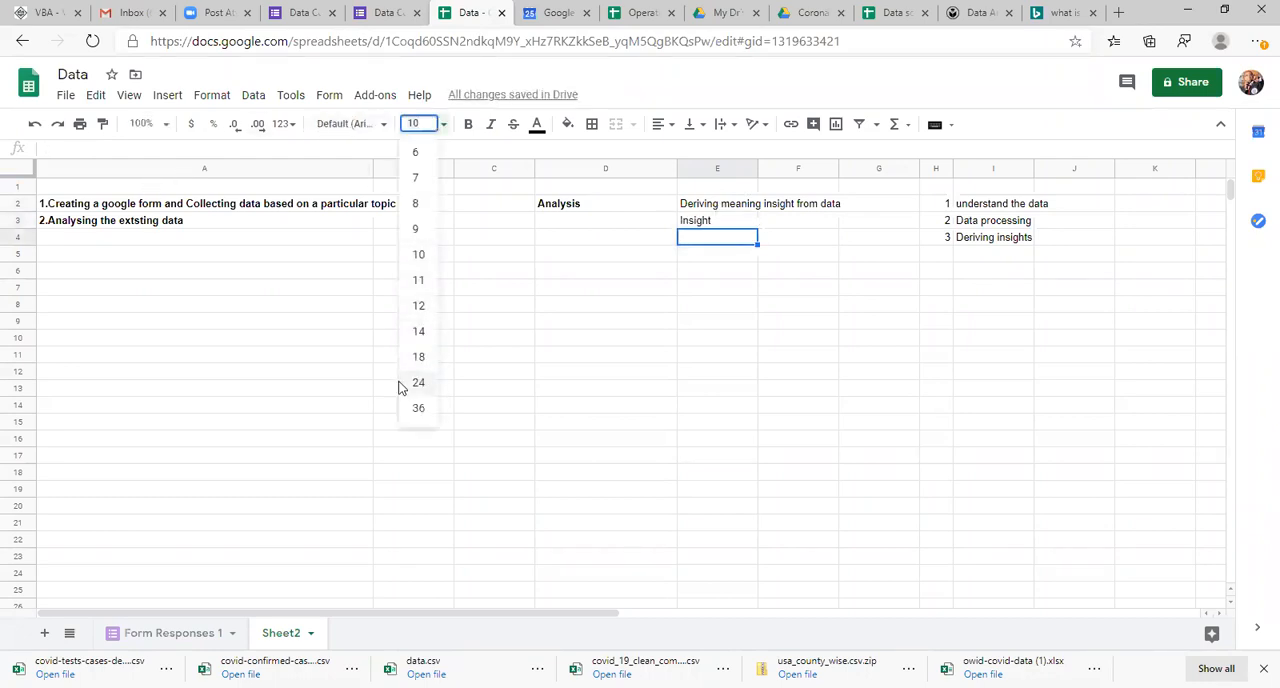
pyautogui.click(511, 342)
pyautogui.hotkey('ctrl', 'a')
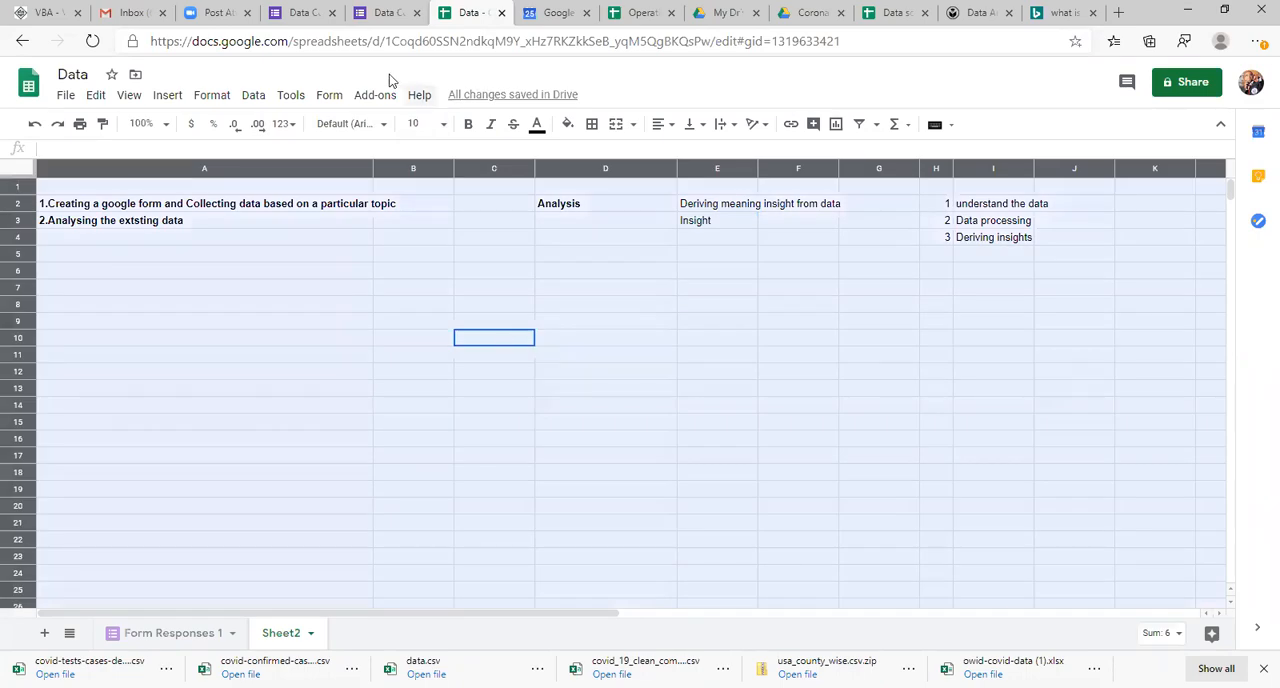
pyautogui.click(420, 124)
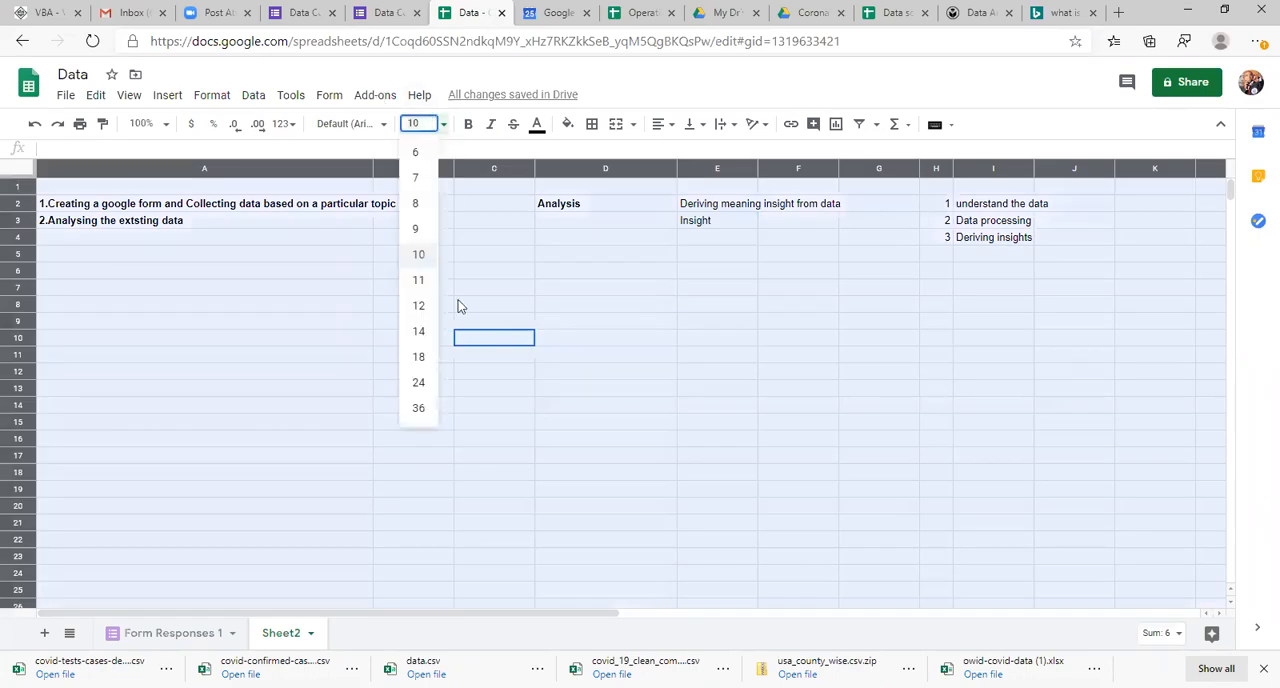
pyautogui.click(418, 390)
# Step: Insert two empty columns before column C to give the long text in row 2 more room
pyautogui.click(736, 250)
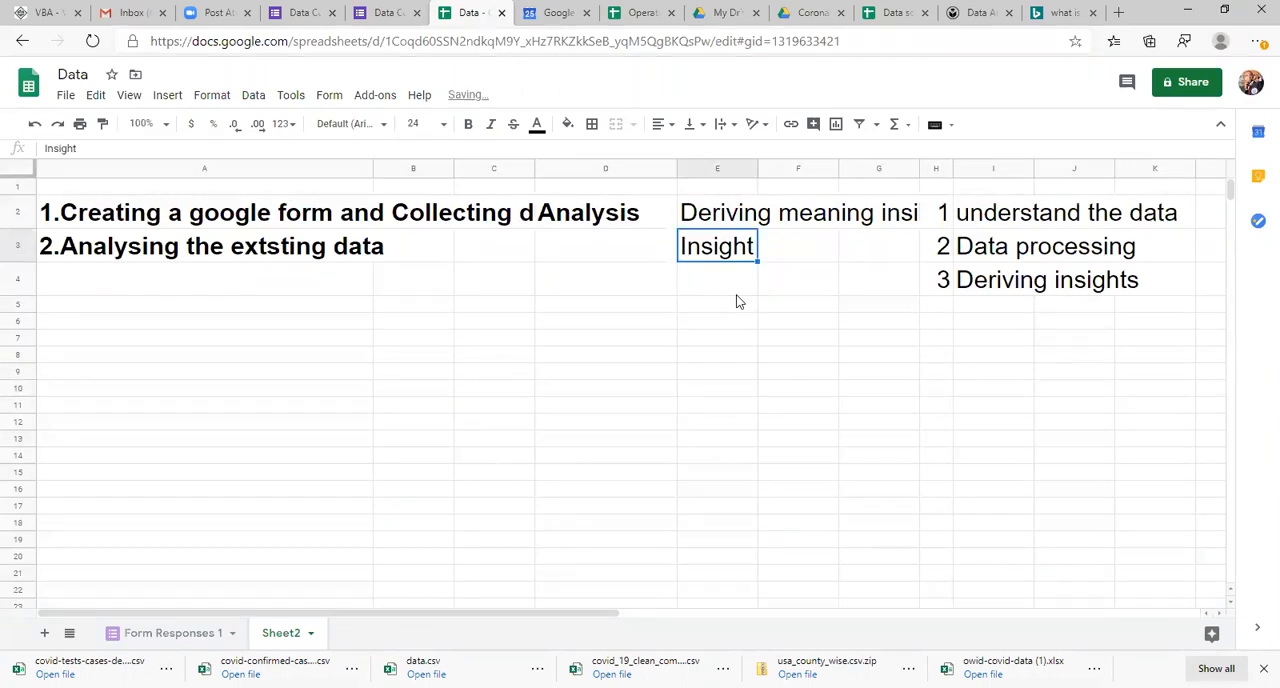
pyautogui.press('Left')
pyautogui.press('Right')
pyautogui.press('Up')
pyautogui.press('Left')
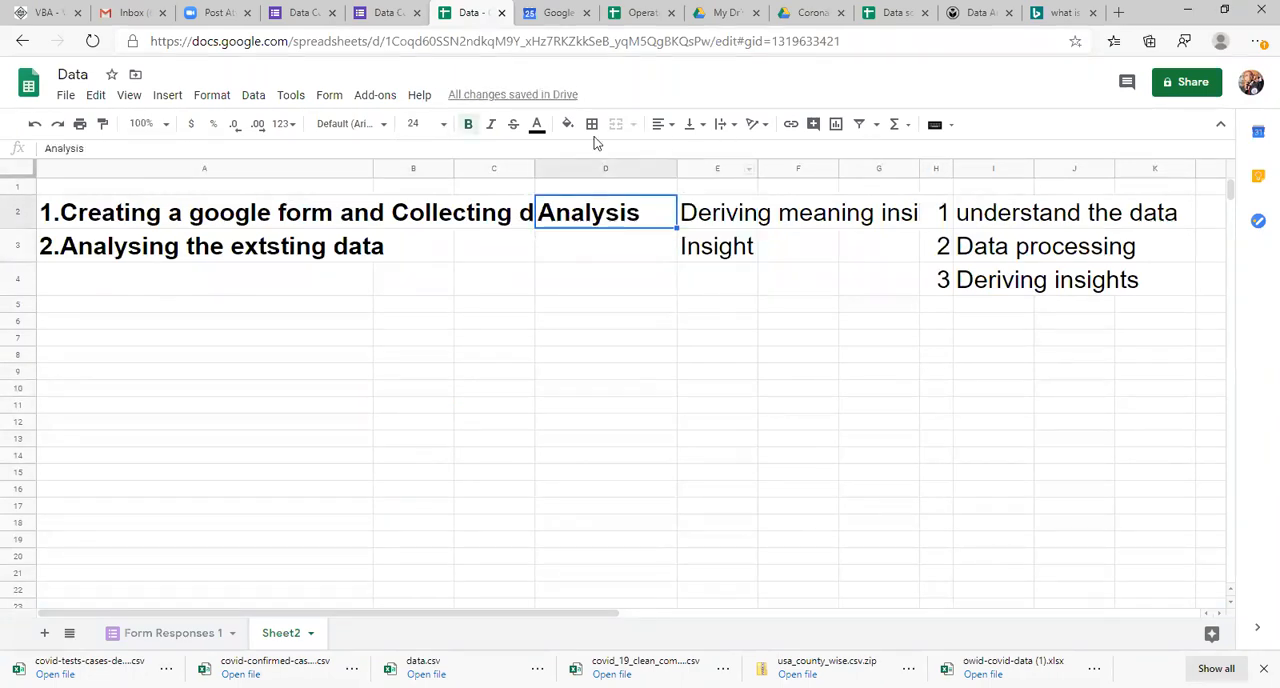
pyautogui.click(468, 168)
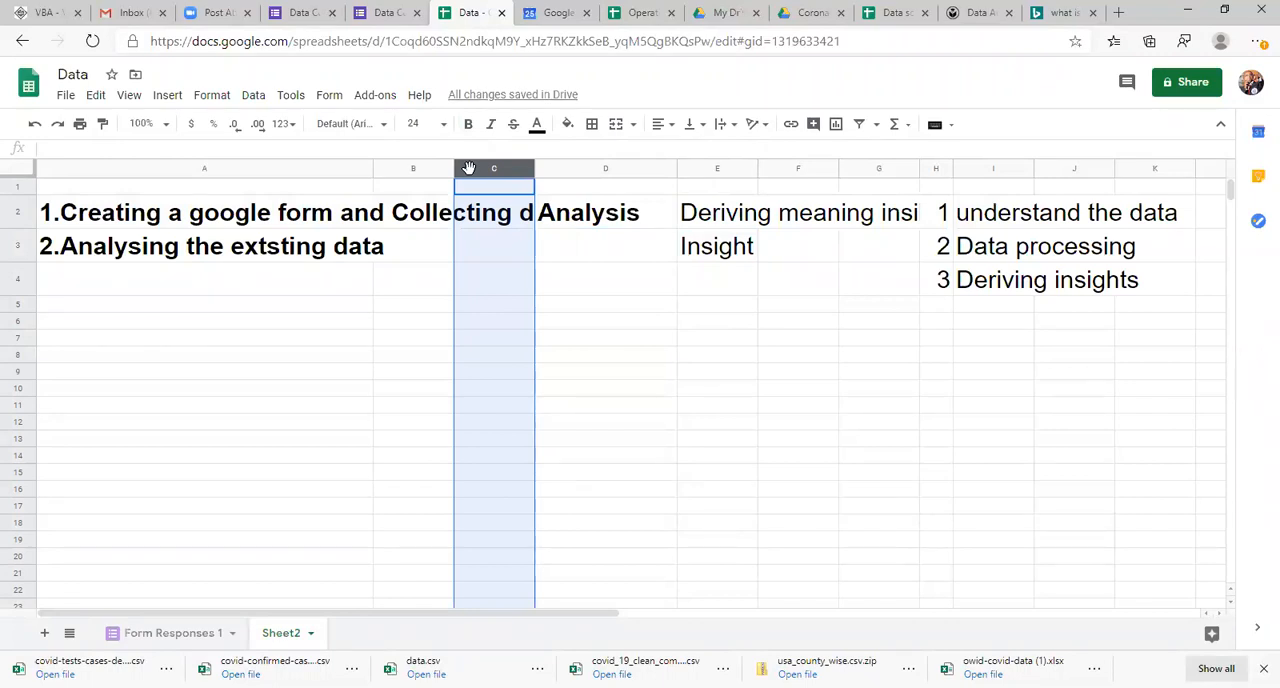
pyautogui.hotkey('ctrl', 'alt', '=')
pyautogui.hotkey('ctrl', 'alt', '=')
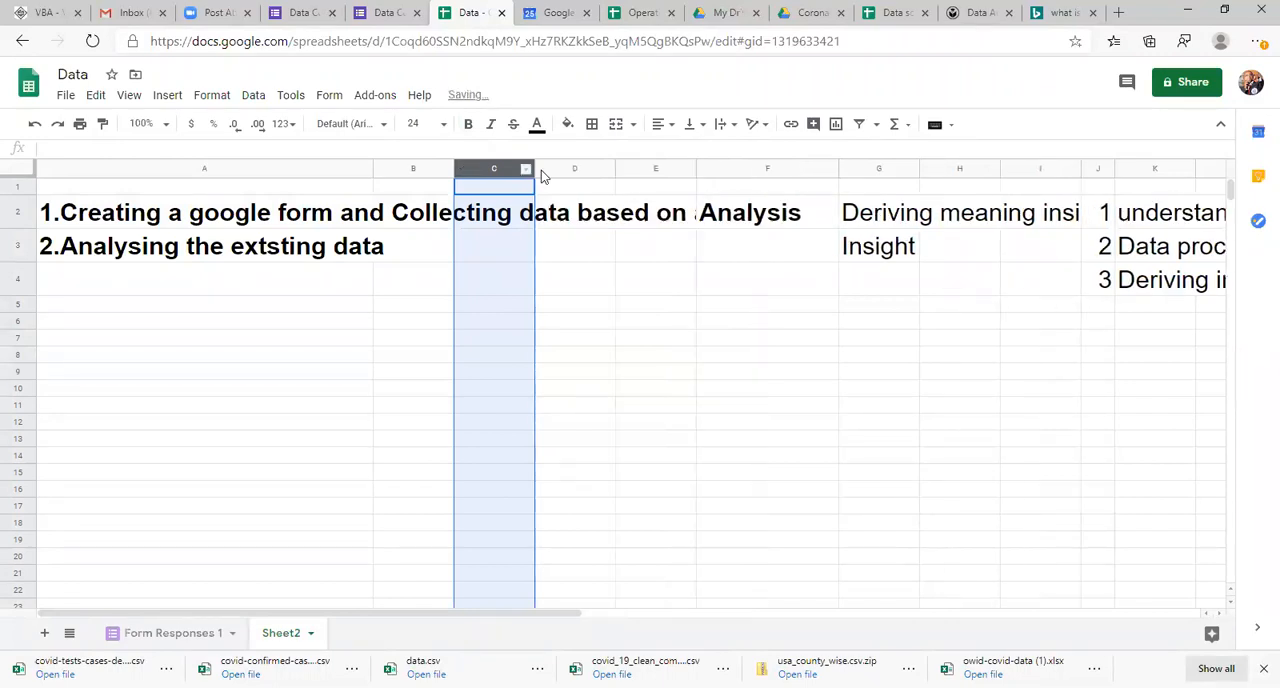
# Step: Make the Insight entry in cell G3 bold
pyautogui.click(890, 210)
pyautogui.press('Down')
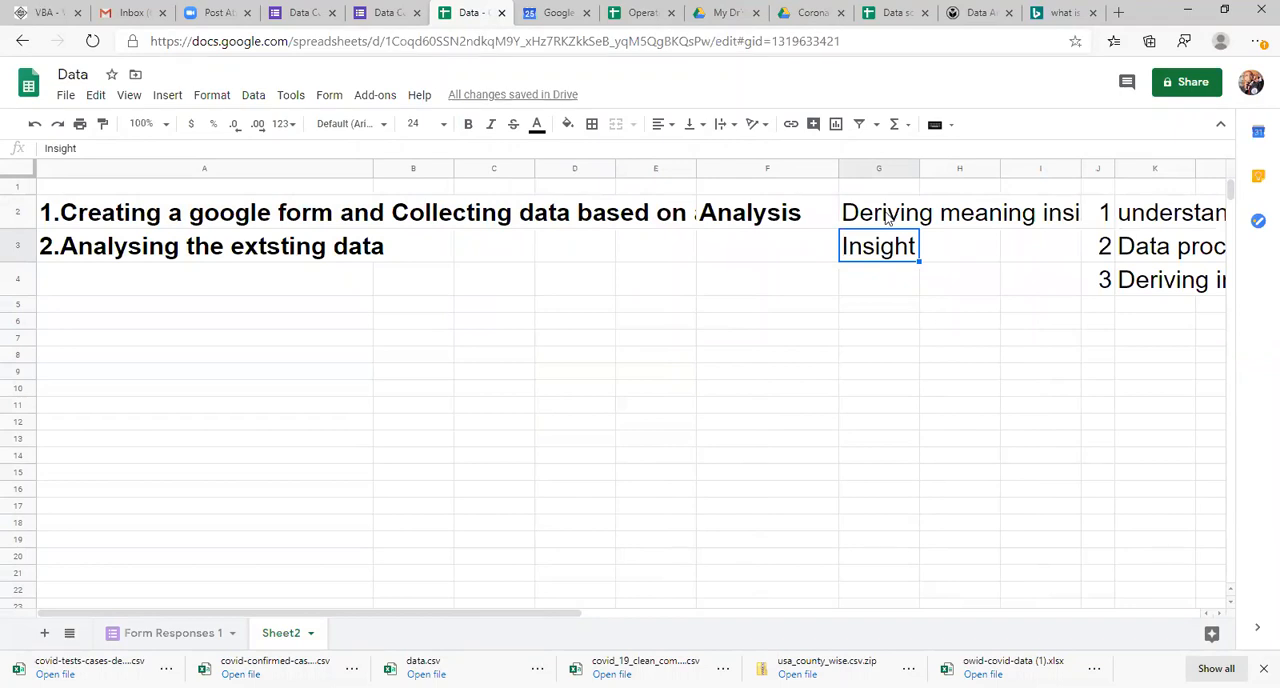
pyautogui.hotkey('ctrl', 'b')
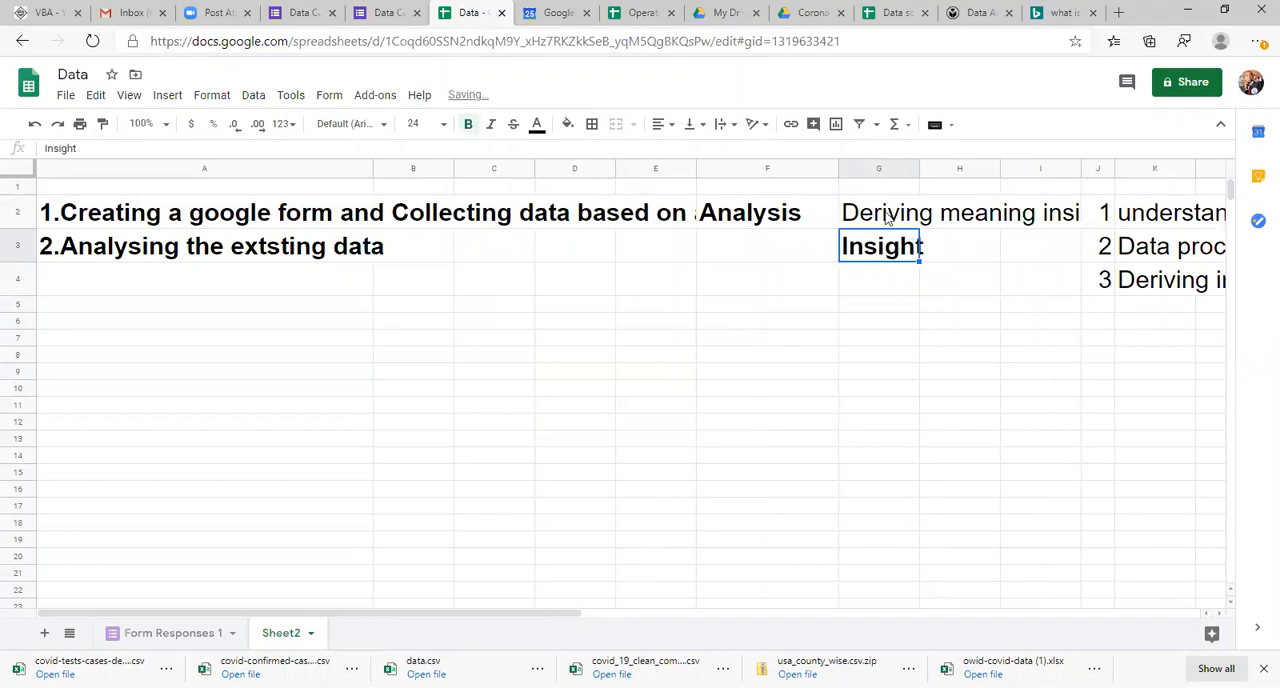
# Step: Widen column G to give the analysis definition in G2 more room
pyautogui.click(750, 216)
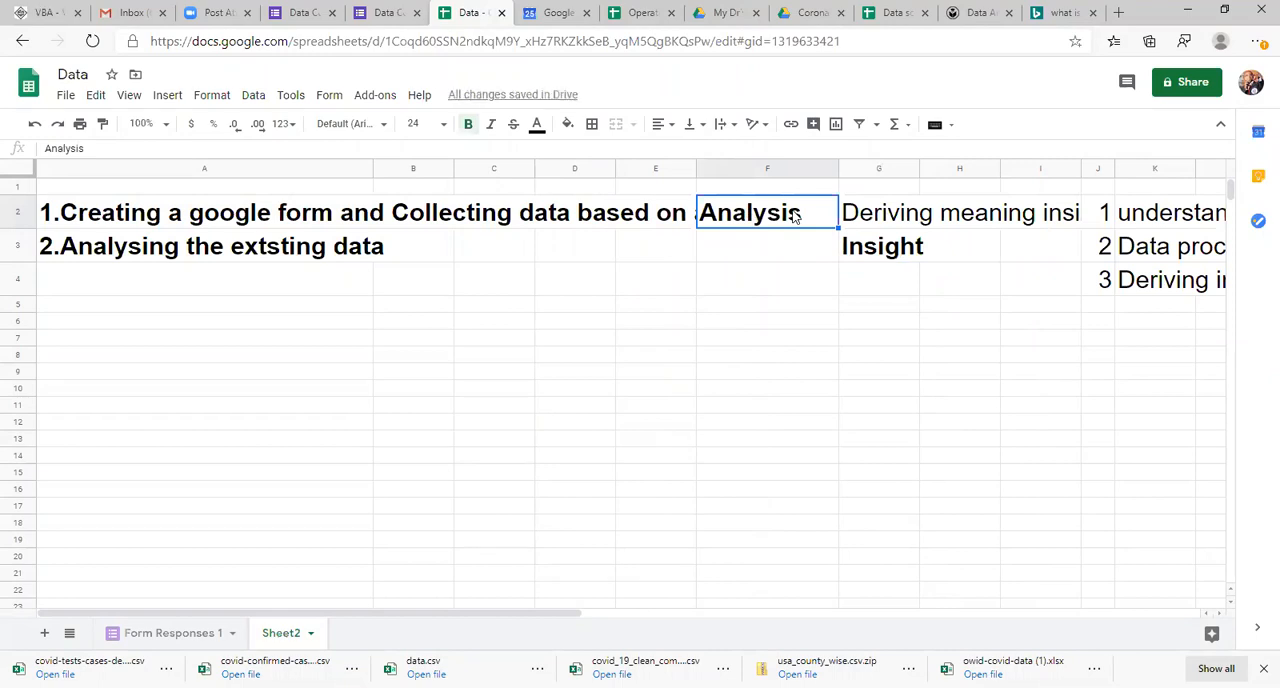
pyautogui.press('Right')
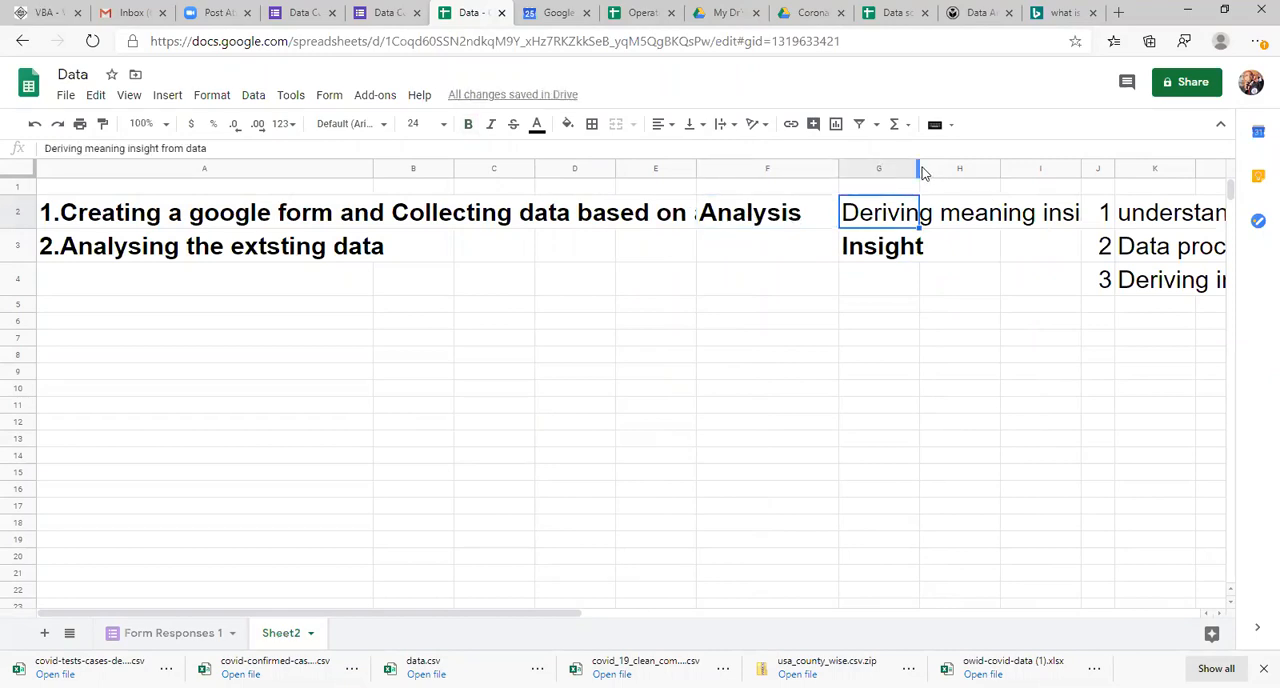
pyautogui.moveTo(918, 167); pyautogui.dragTo(933, 167)
pyautogui.moveTo(1205, 218); pyautogui.dragTo(1197, 218)
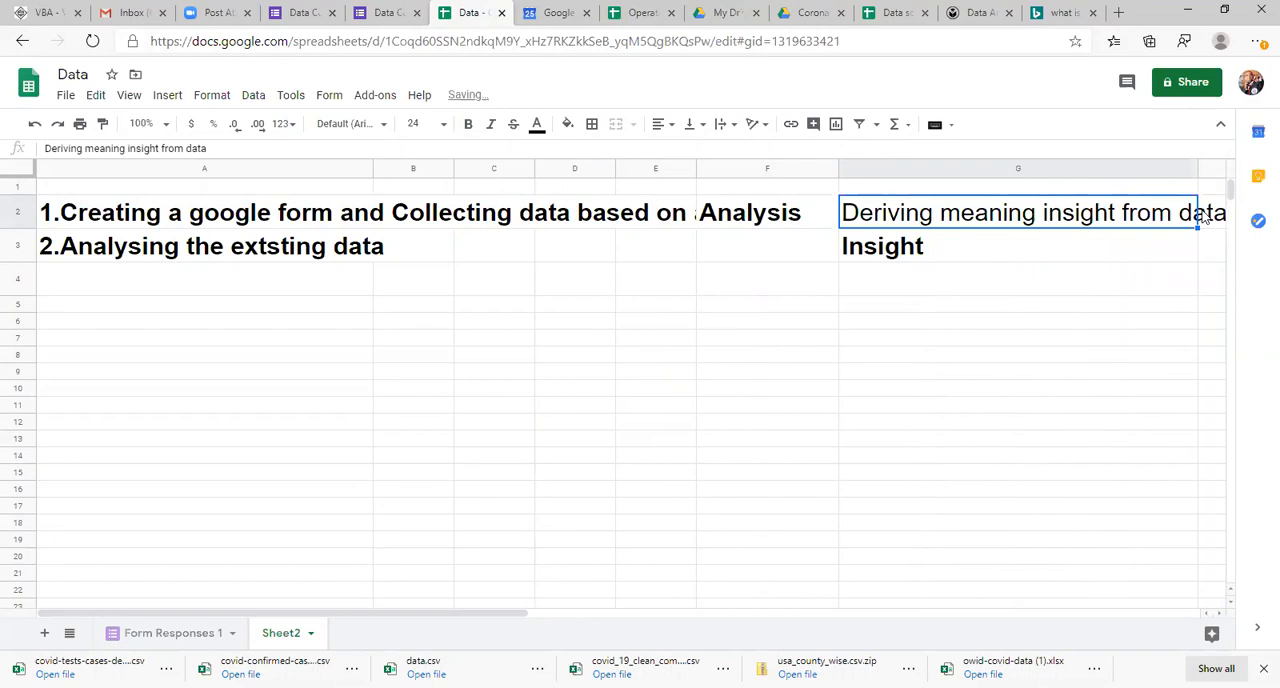
# Step: Make the analysis definition in G2 bold and widen column E to fit the long text in row 2
pyautogui.hotkey('ctrl', 'b')
pyautogui.press('Down')
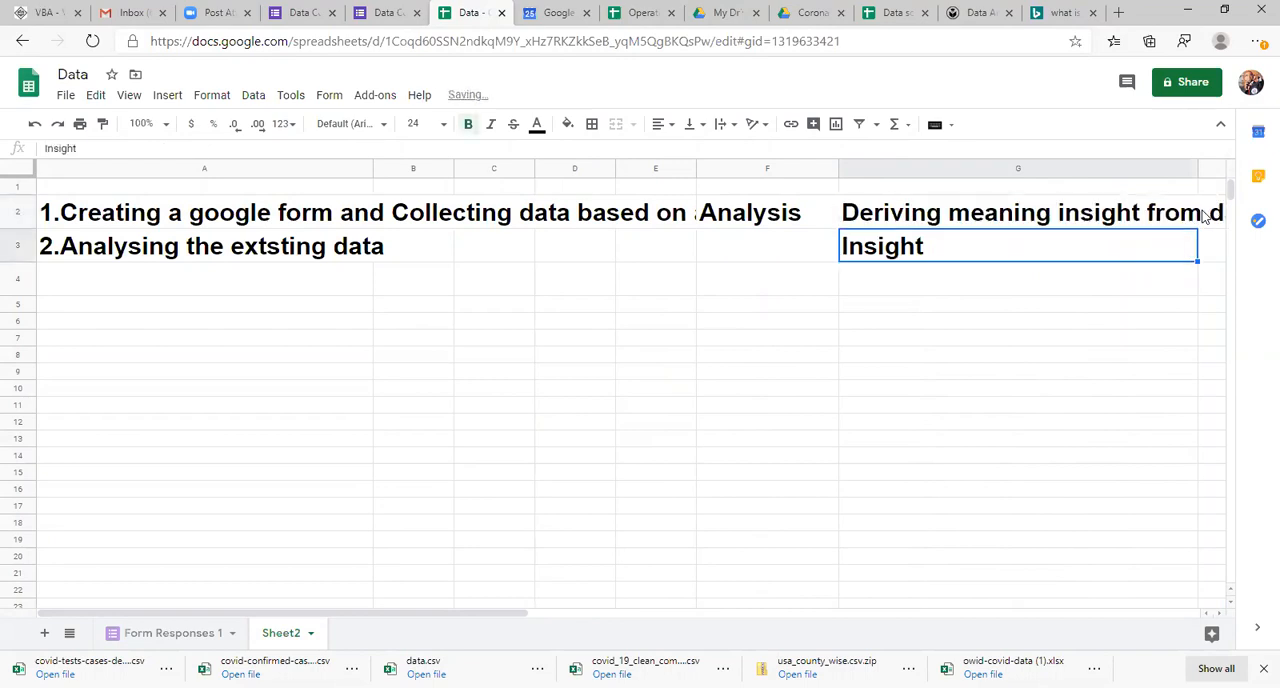
pyautogui.press('Left')
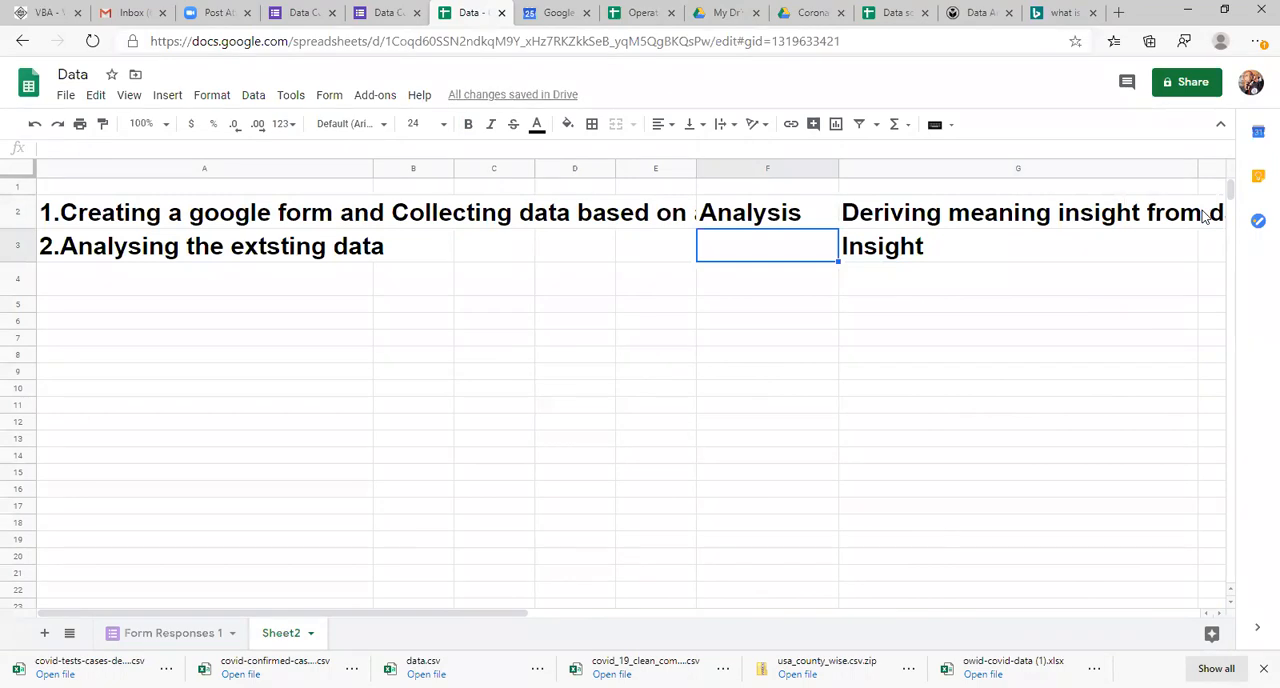
pyautogui.moveTo(707, 171); pyautogui.dragTo(950, 195)
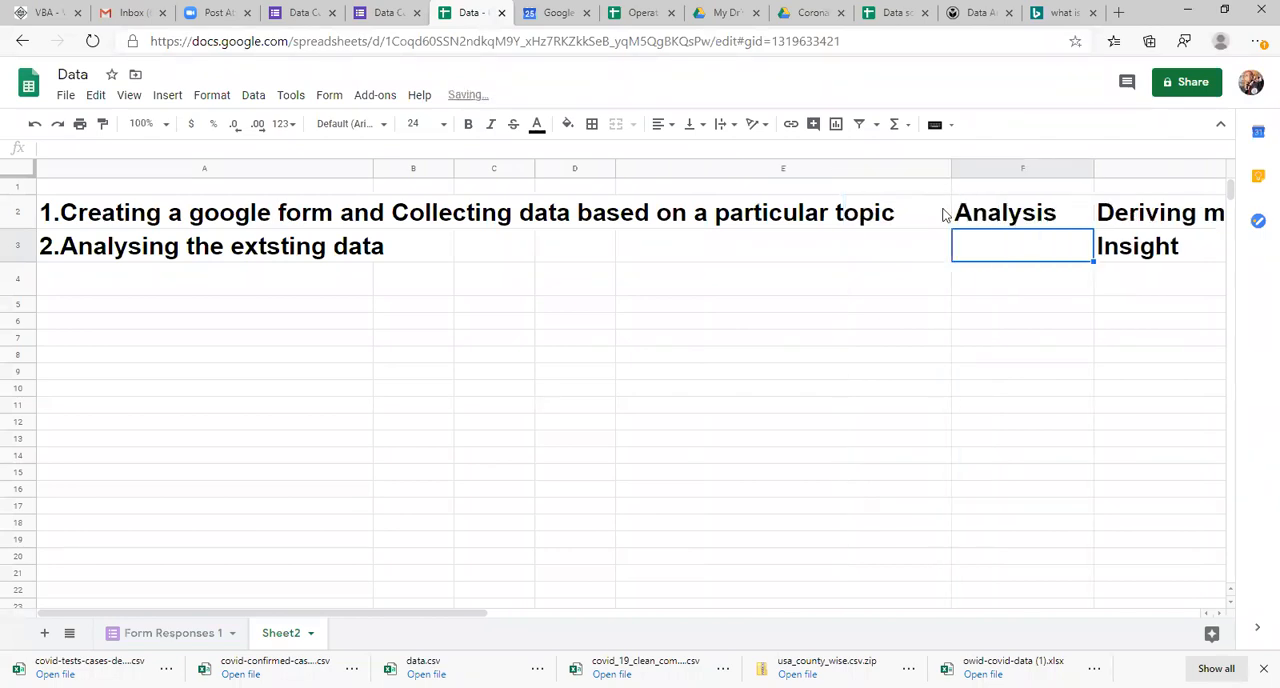
# Step: Enter Analytics in cell F3 and make it bold
pyautogui.write('An')
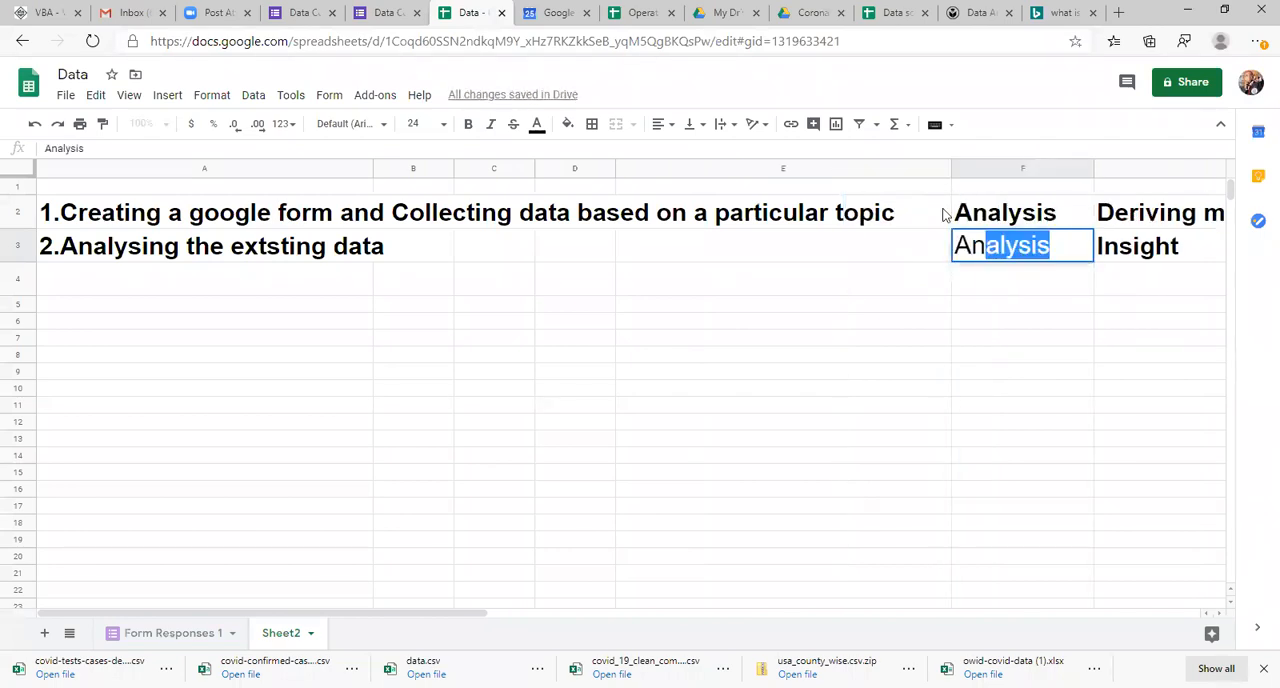
pyautogui.write('alytics')
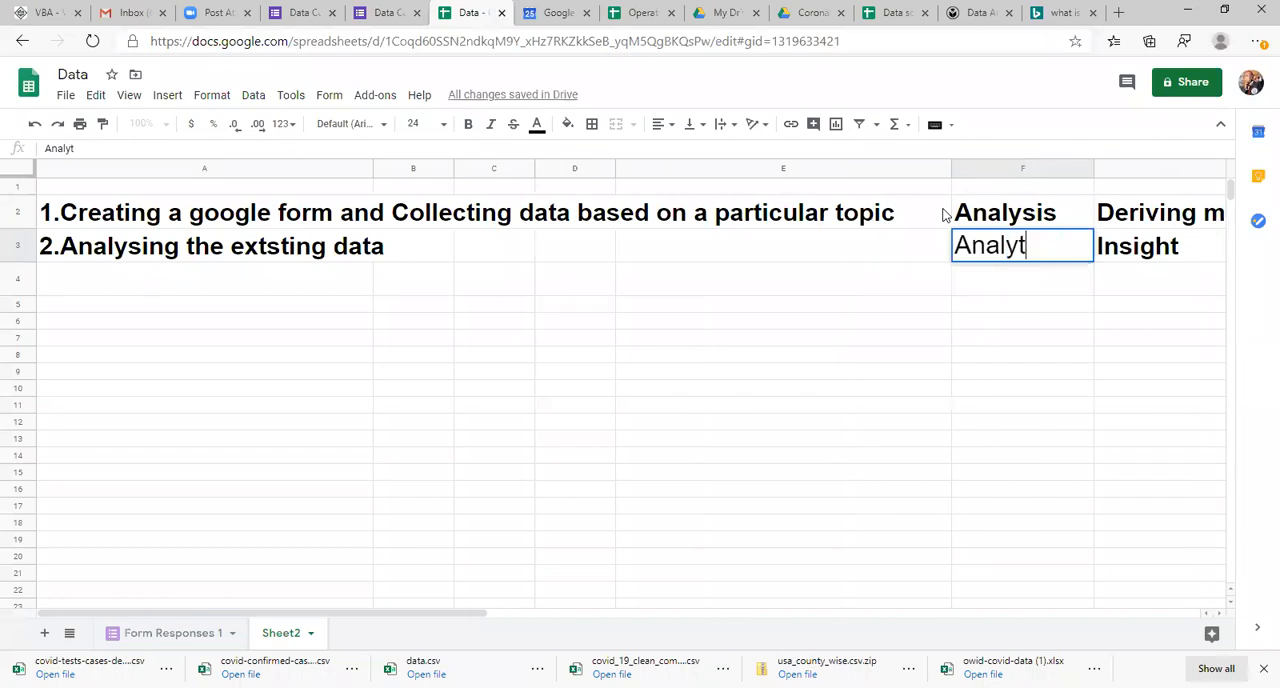
pyautogui.press('Return')
pyautogui.press('Up')
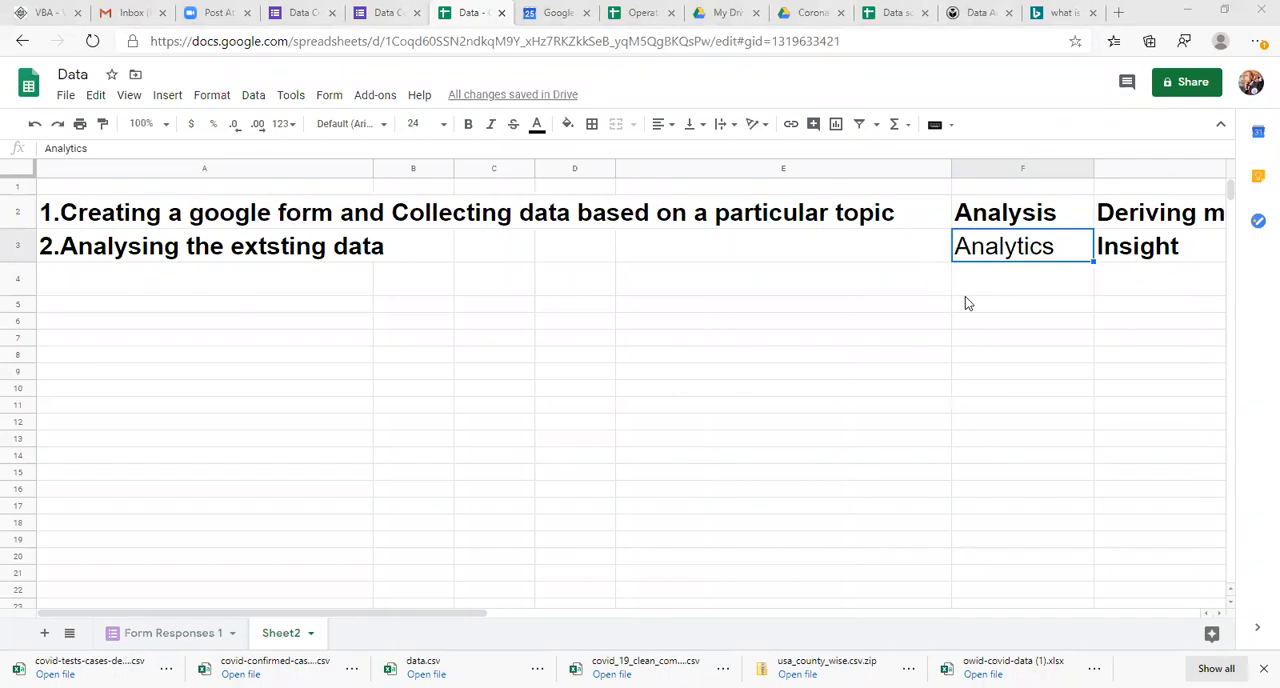
pyautogui.click(1020, 258)
pyautogui.hotkey('ctrl', 'b')
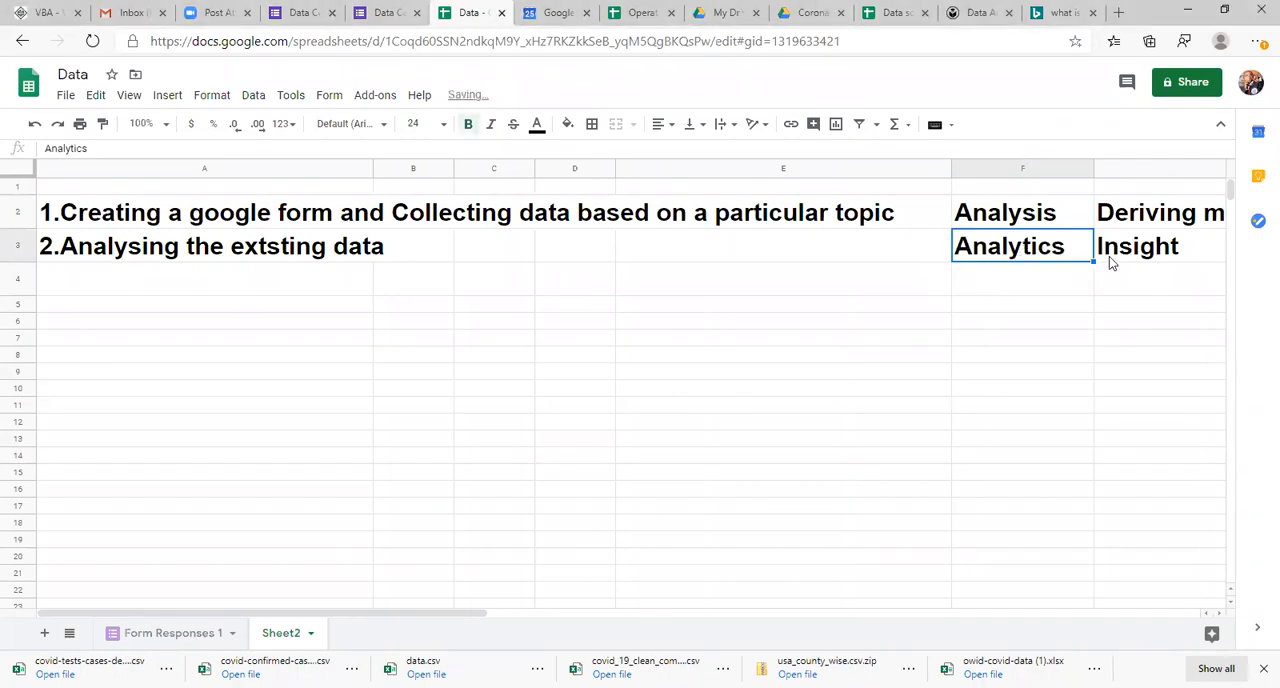
# Step: Replace the Insight entry in cell G3 with Analysis+Statistics
pyautogui.click(1149, 252)
pyautogui.press('Right')
pyautogui.press('Right')
pyautogui.press('Left')
pyautogui.press('Left')
pyautogui.press('Left')
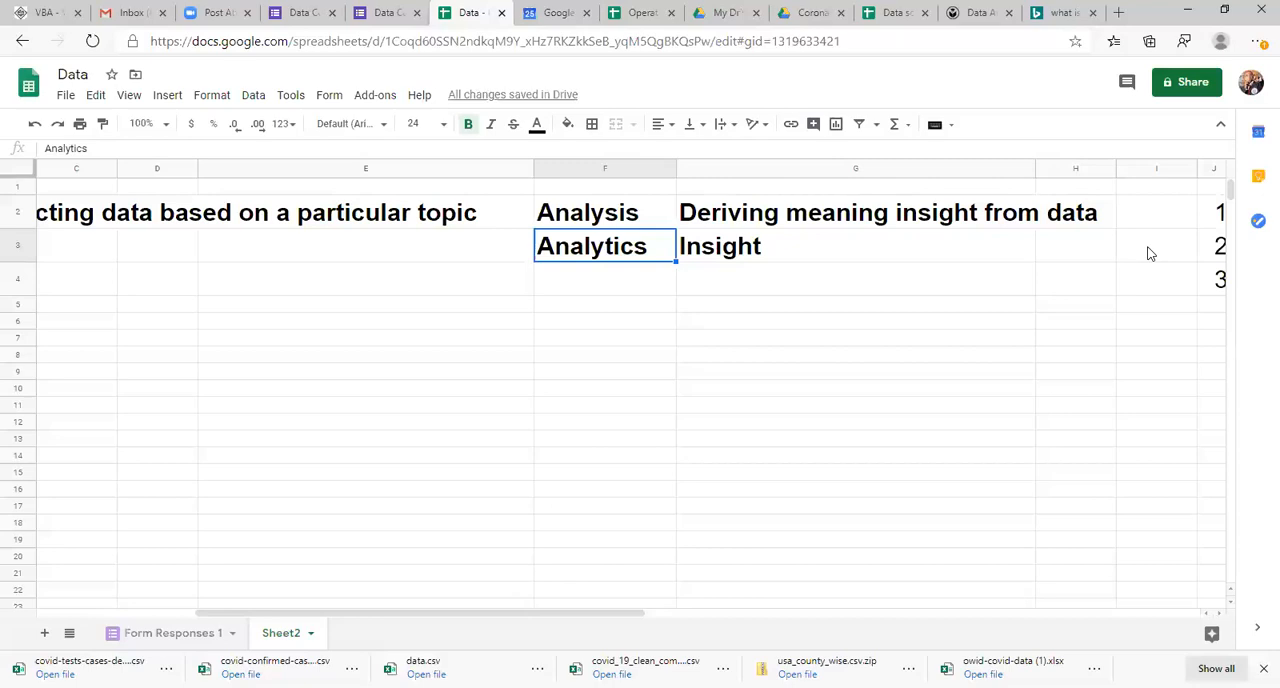
pyautogui.press('Right')
pyautogui.press('Delete')
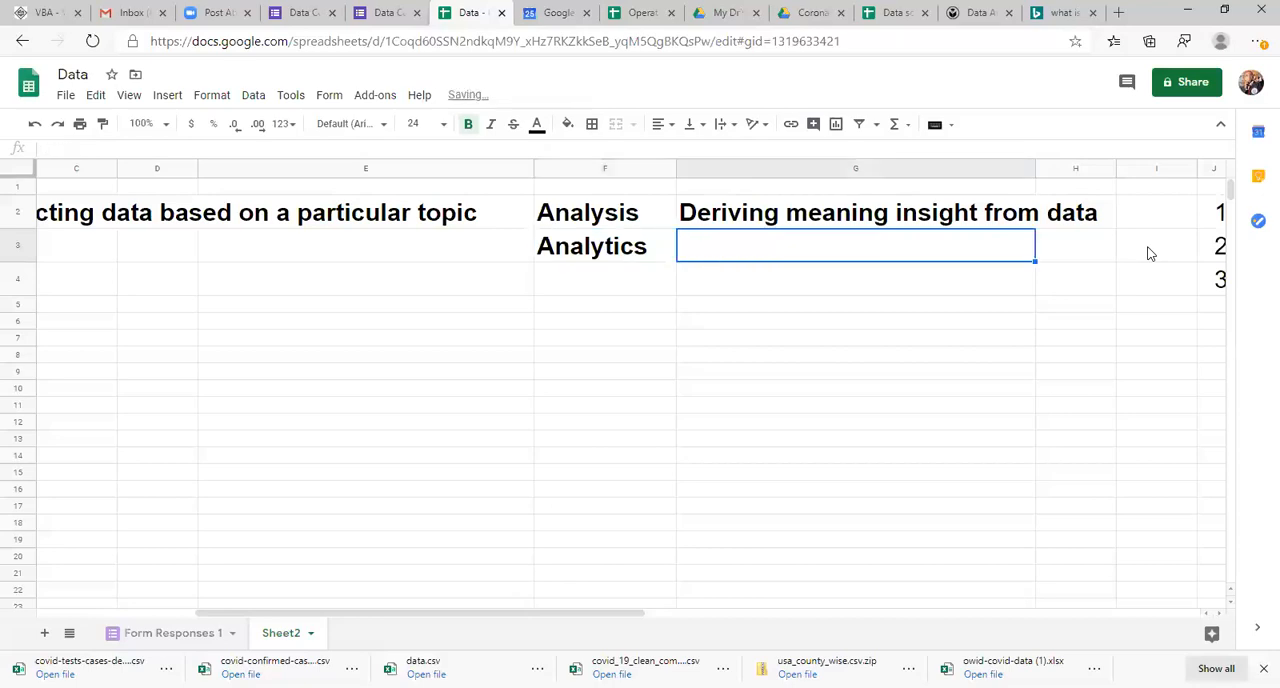
pyautogui.write('a')
pyautogui.press('BackSpace')
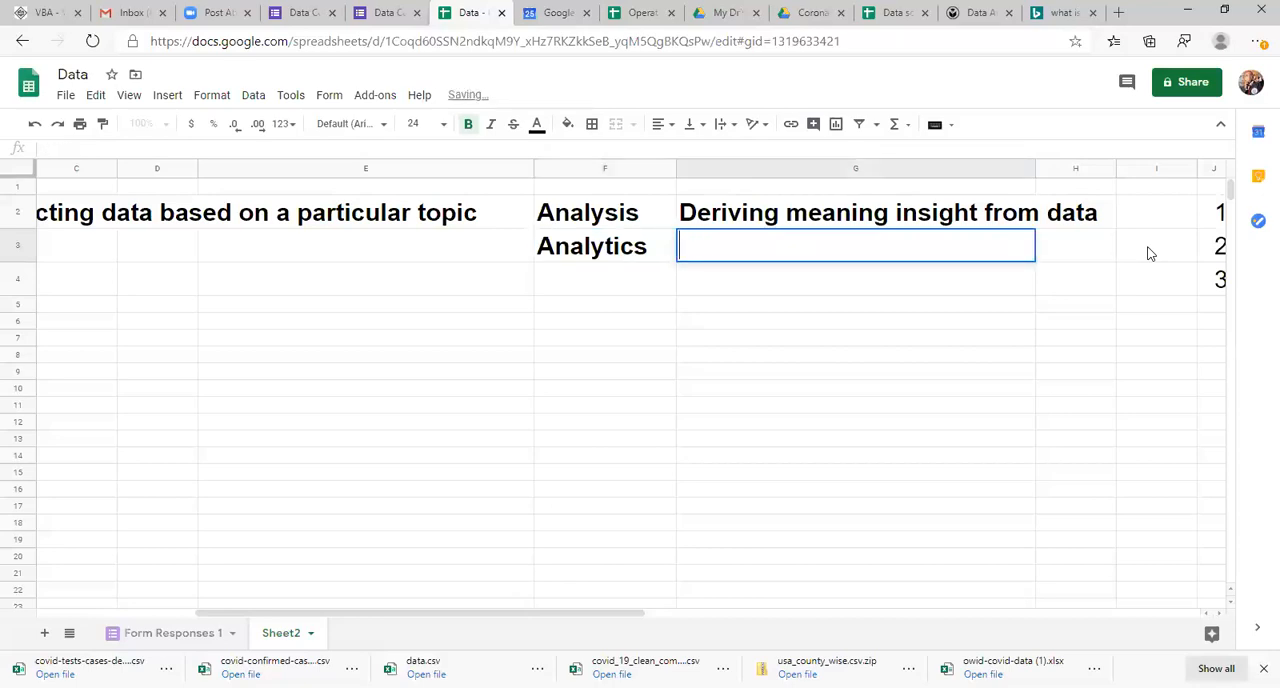
pyautogui.write('Analy')
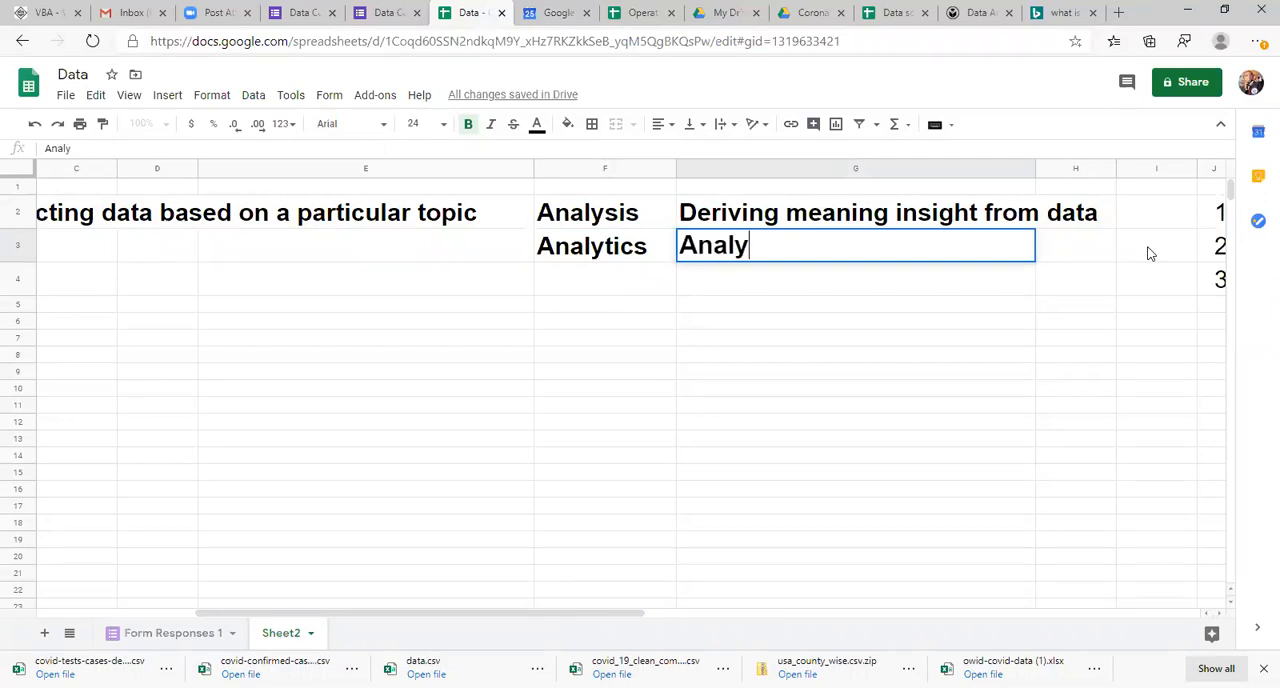
pyautogui.write('sis+S')
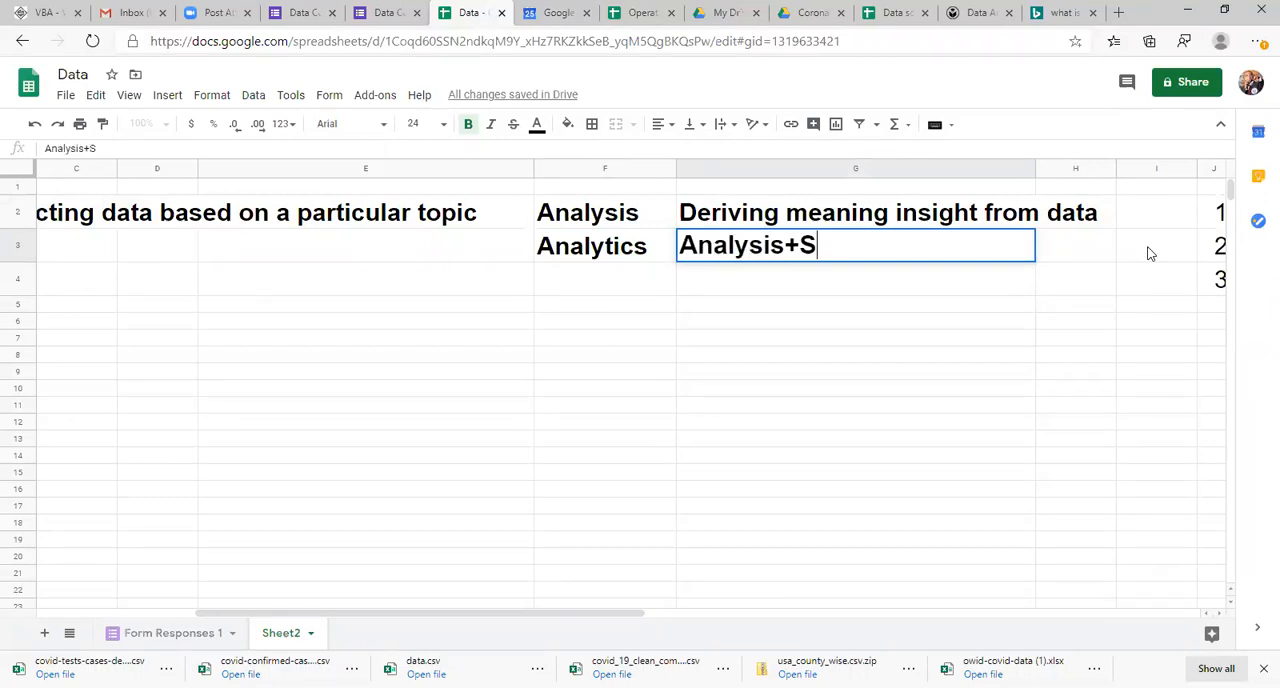
pyautogui.write('tatistioc')
pyautogui.press('BackSpace')
pyautogui.press('BackSpace')
pyautogui.write('cs')
pyautogui.press('Return')
pyautogui.press('Up')
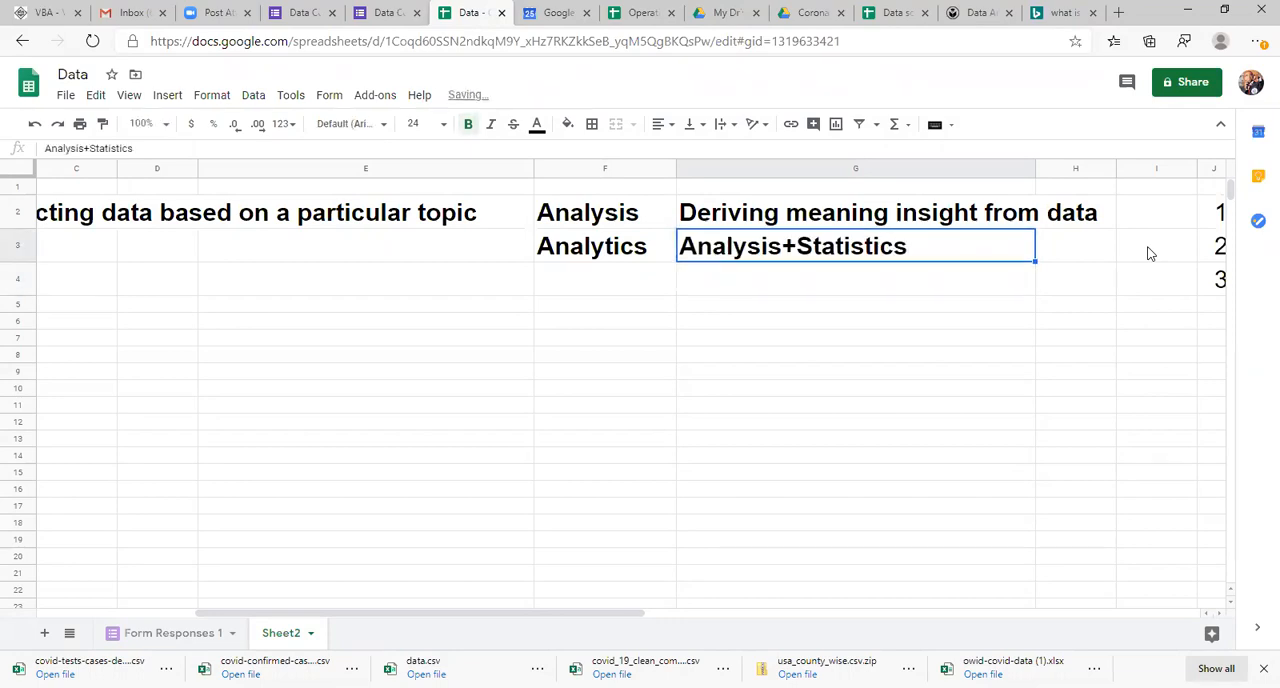
pyautogui.press('Left')
pyautogui.press('Right')
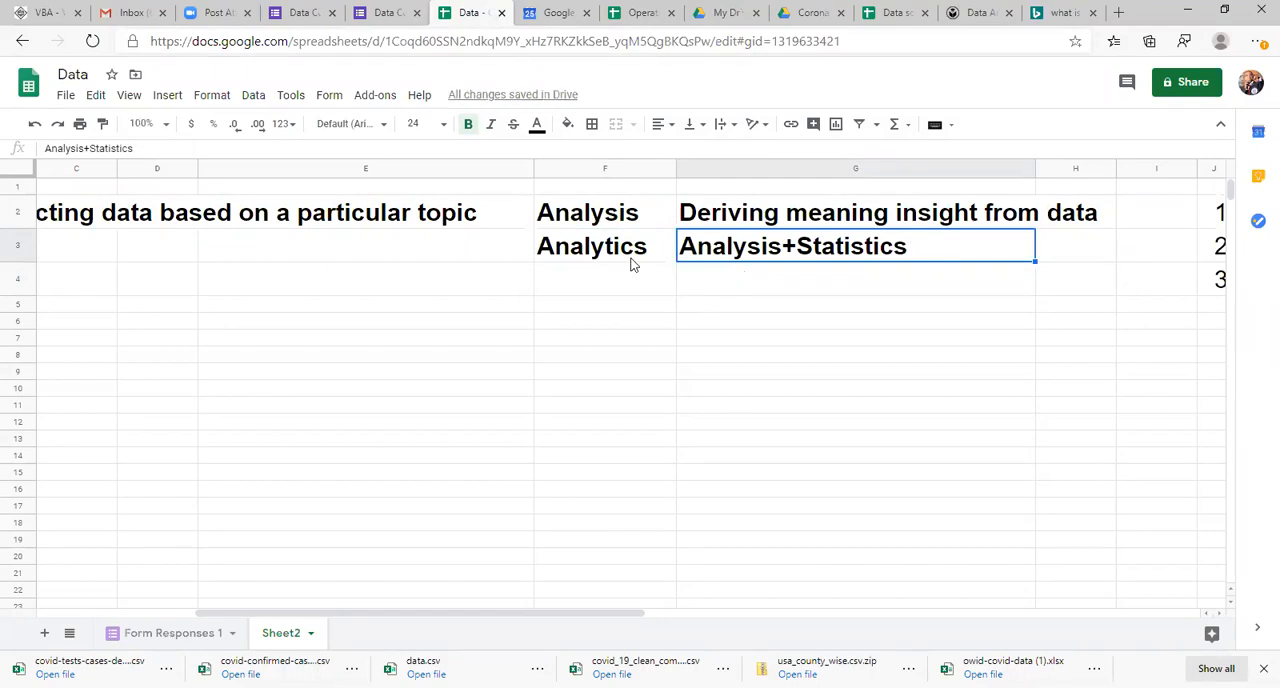
# Step: Enter Data Science in cell F4 and make it bold
pyautogui.click(603, 290)
pyautogui.write('Data ')
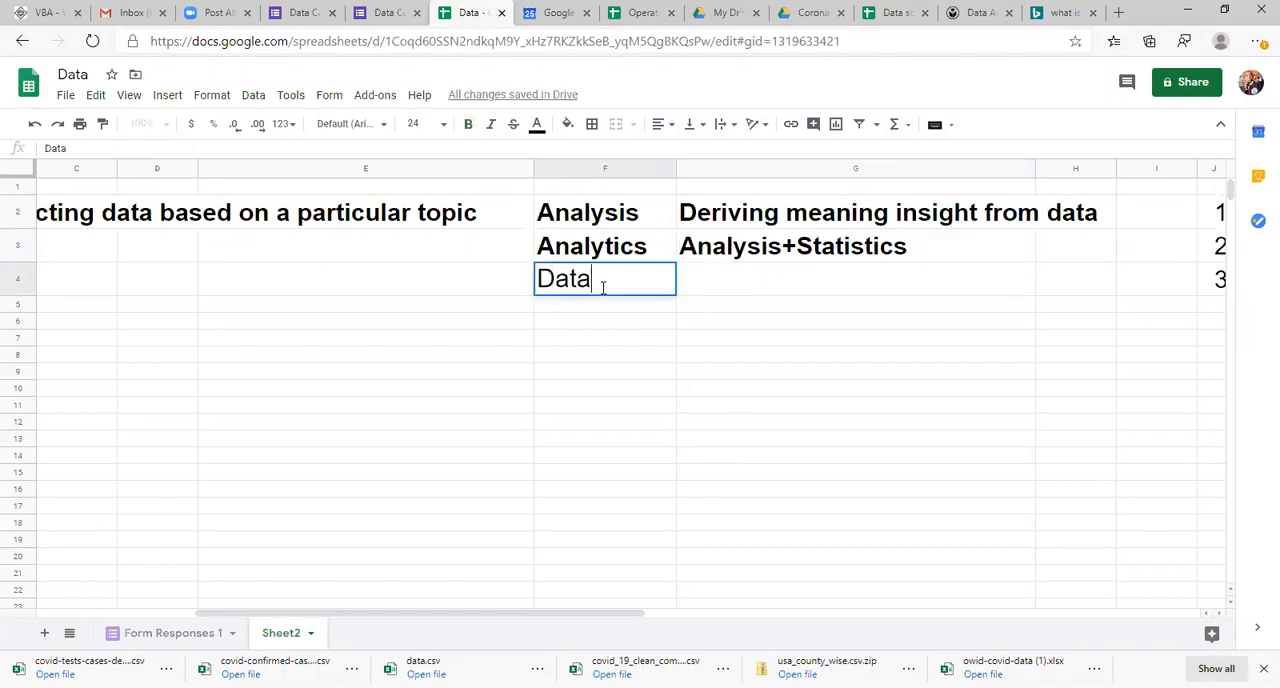
pyautogui.write('Science')
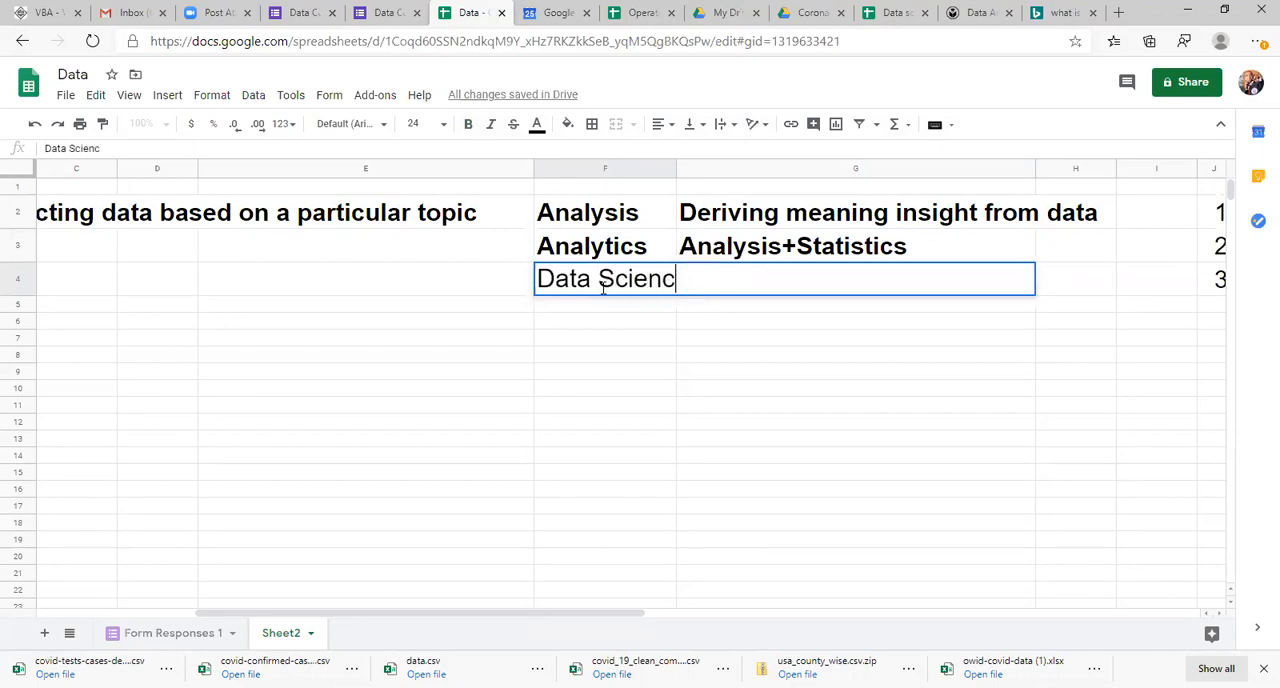
pyautogui.press('Return')
pyautogui.click(604, 291)
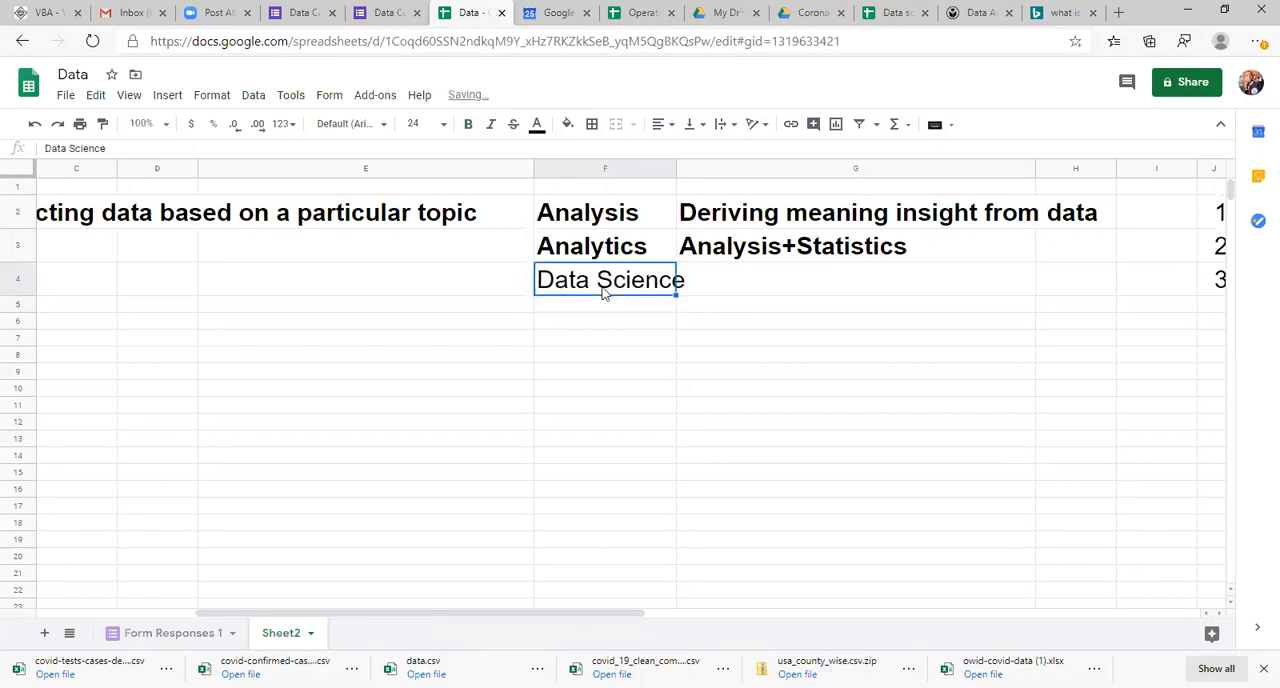
pyautogui.hotkey('ctrl', 'b')
# Step: Enter Analytics+Computer science in cell G4 as the data science definition and make it bold
pyautogui.press('Tab')
pyautogui.write('A N')
pyautogui.press('BackSpace')
pyautogui.press('BackSpace')
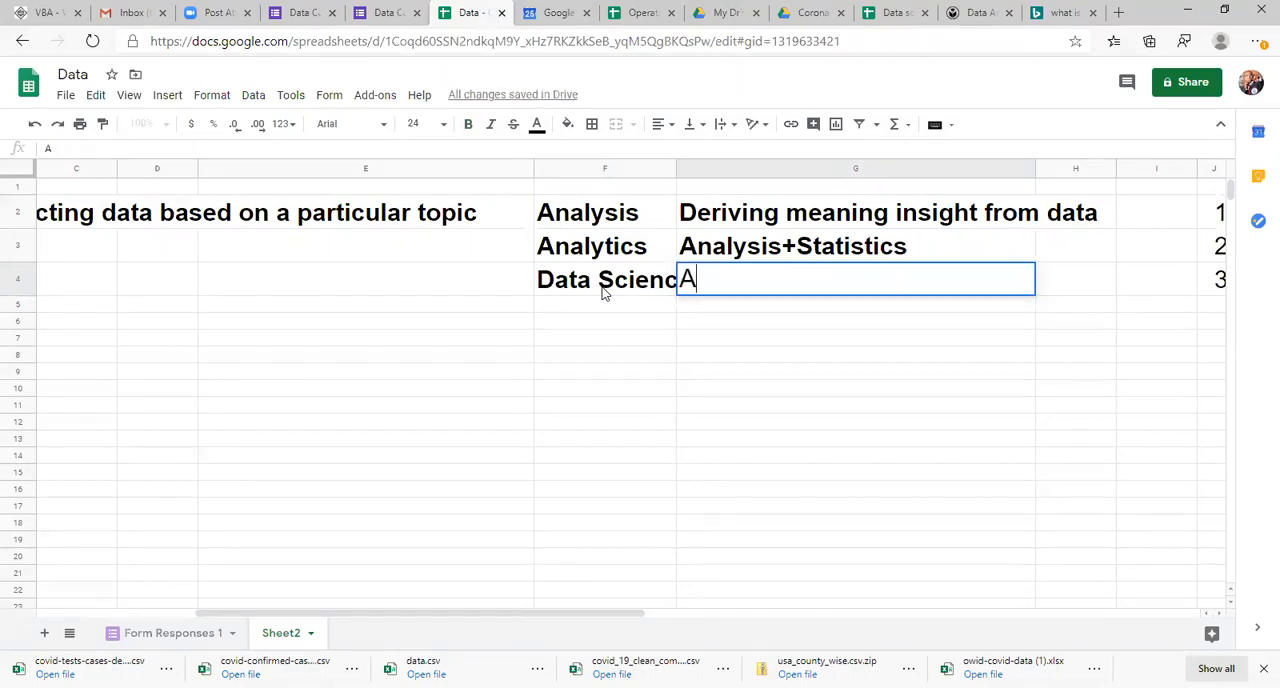
pyautogui.write('naly')
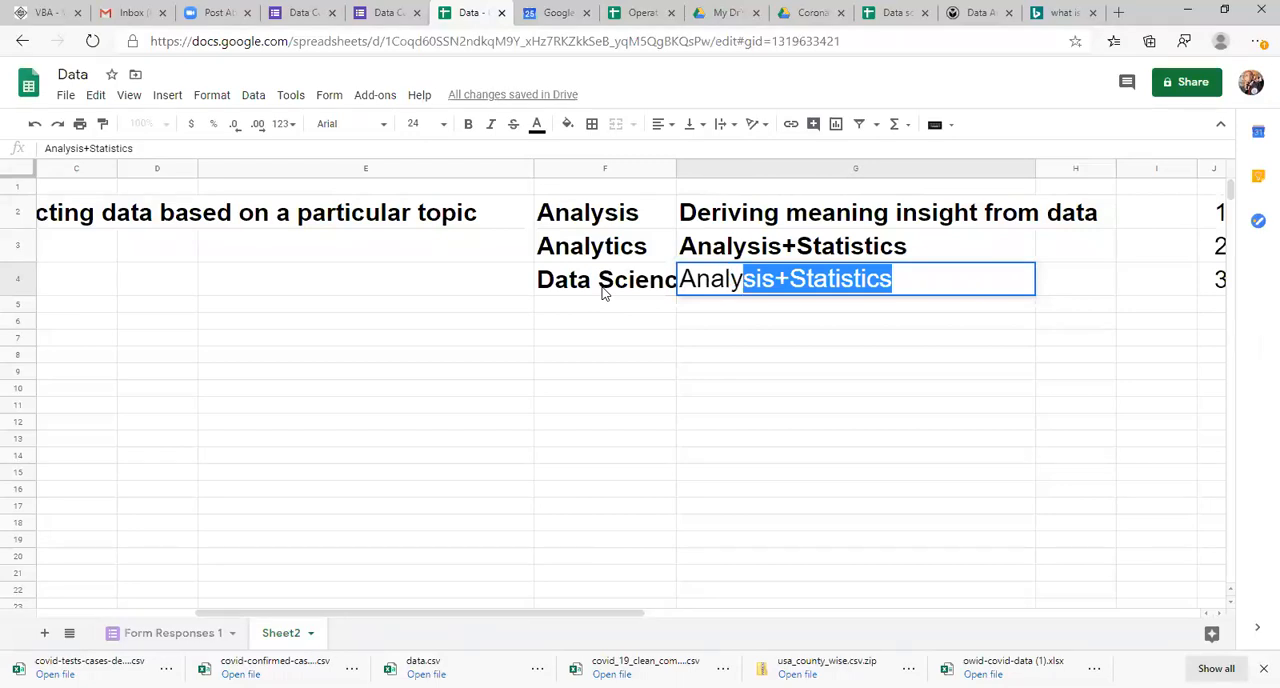
pyautogui.write('tics')
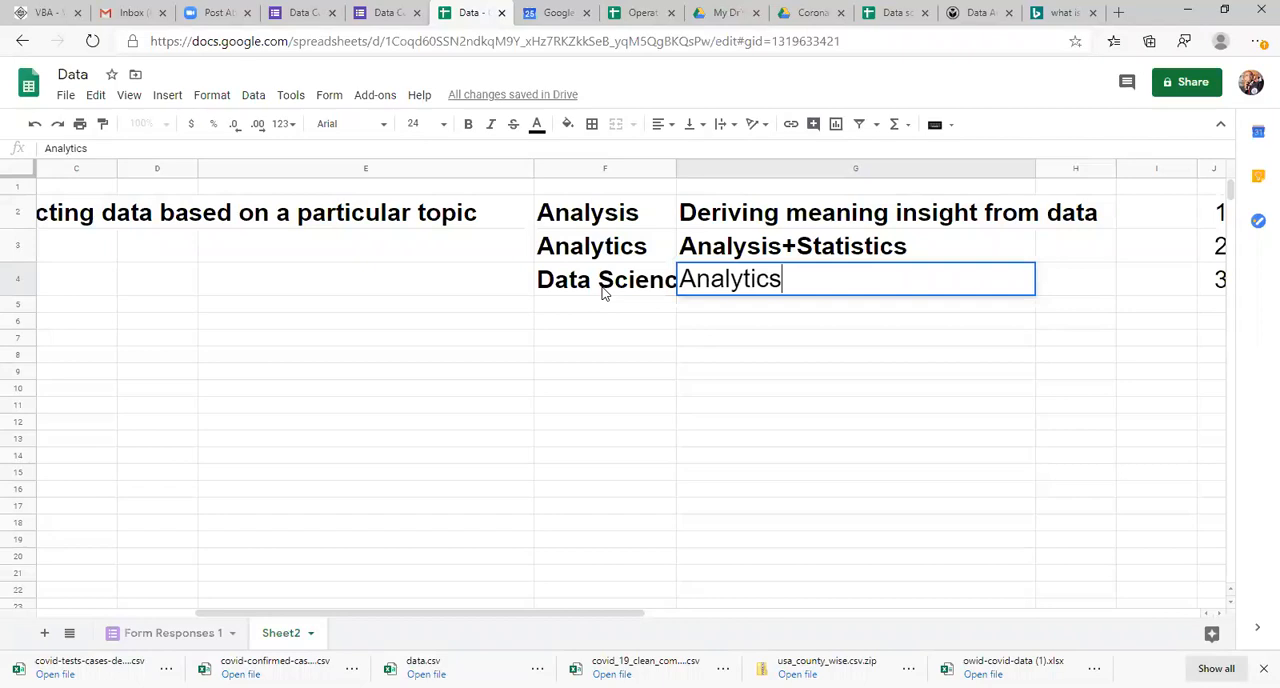
pyautogui.write('+Computer')
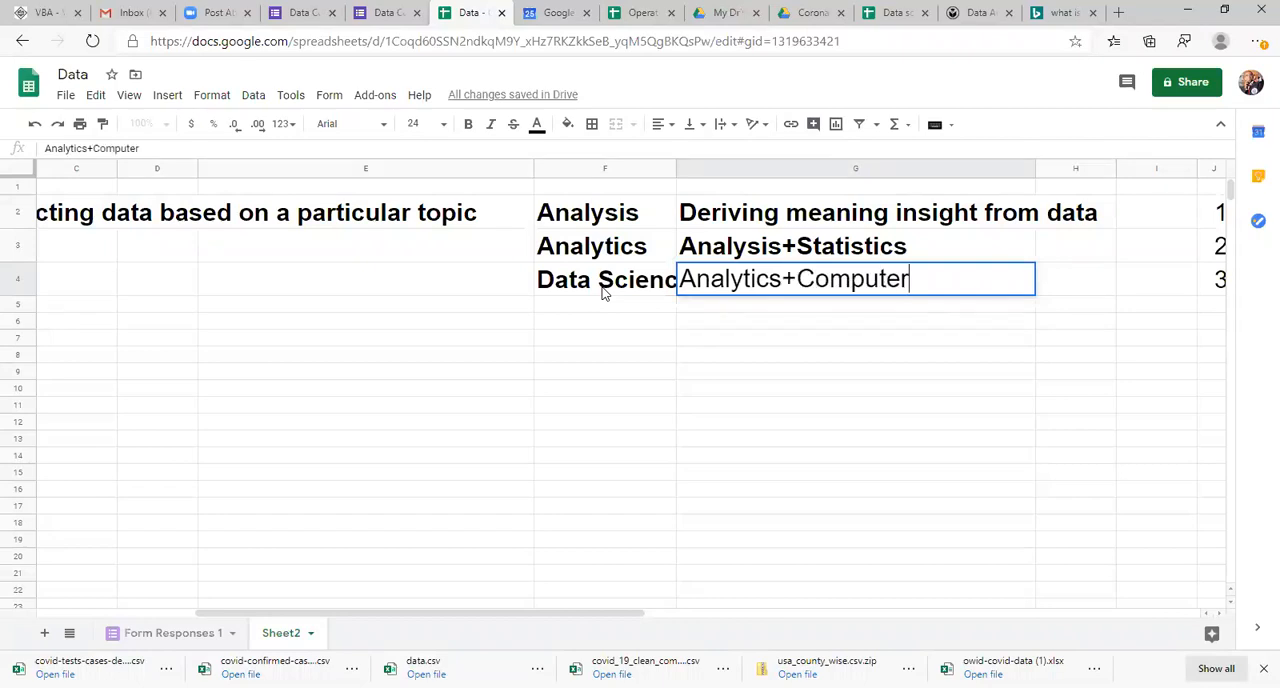
pyautogui.write(' science')
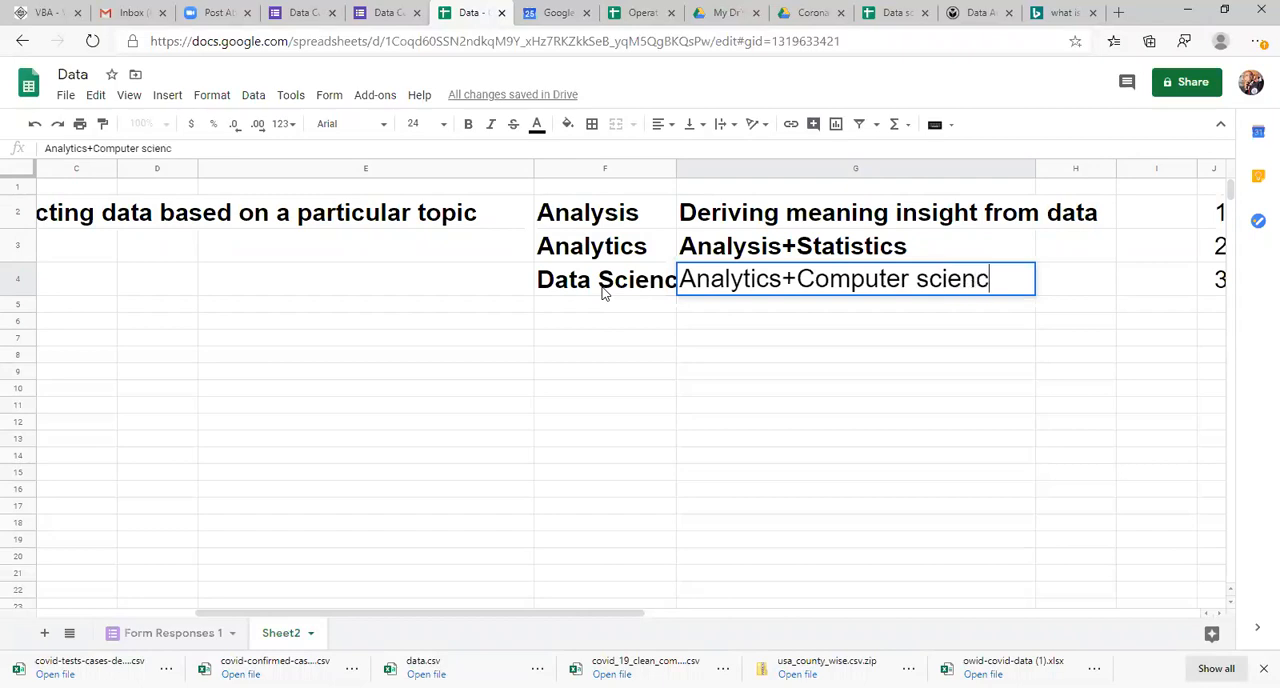
pyautogui.press('Return')
pyautogui.press('Up')
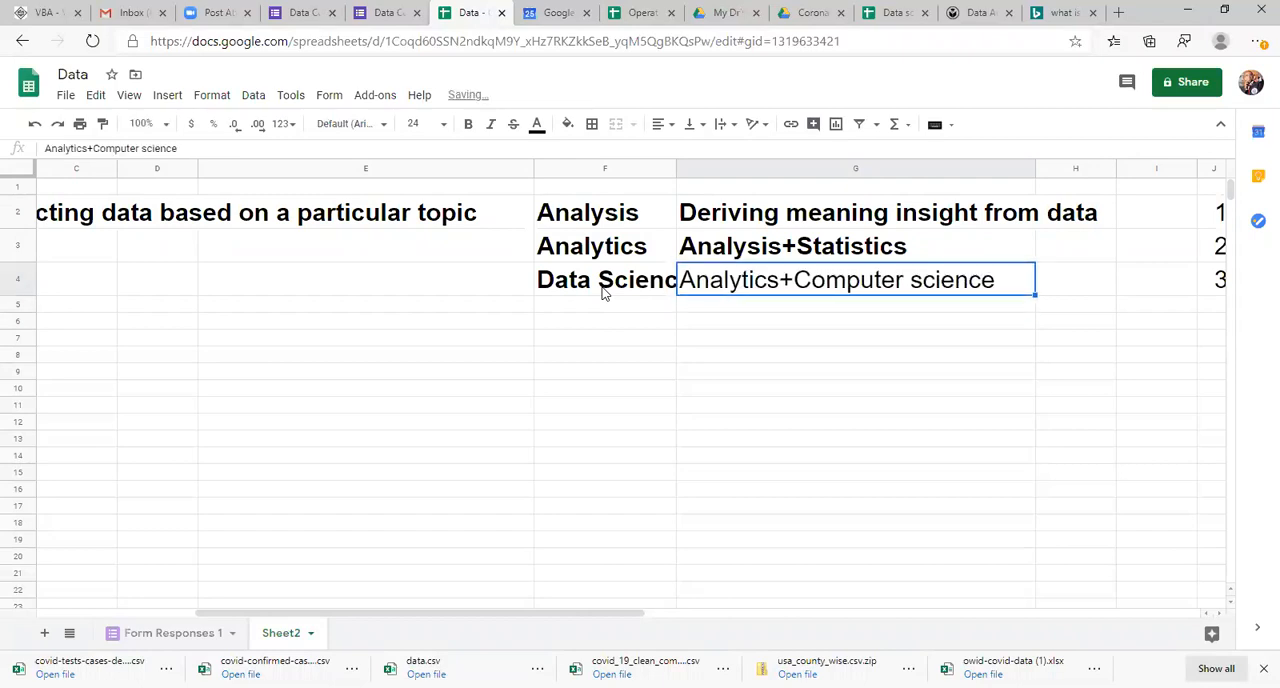
pyautogui.hotkey('ctrl', 'b')
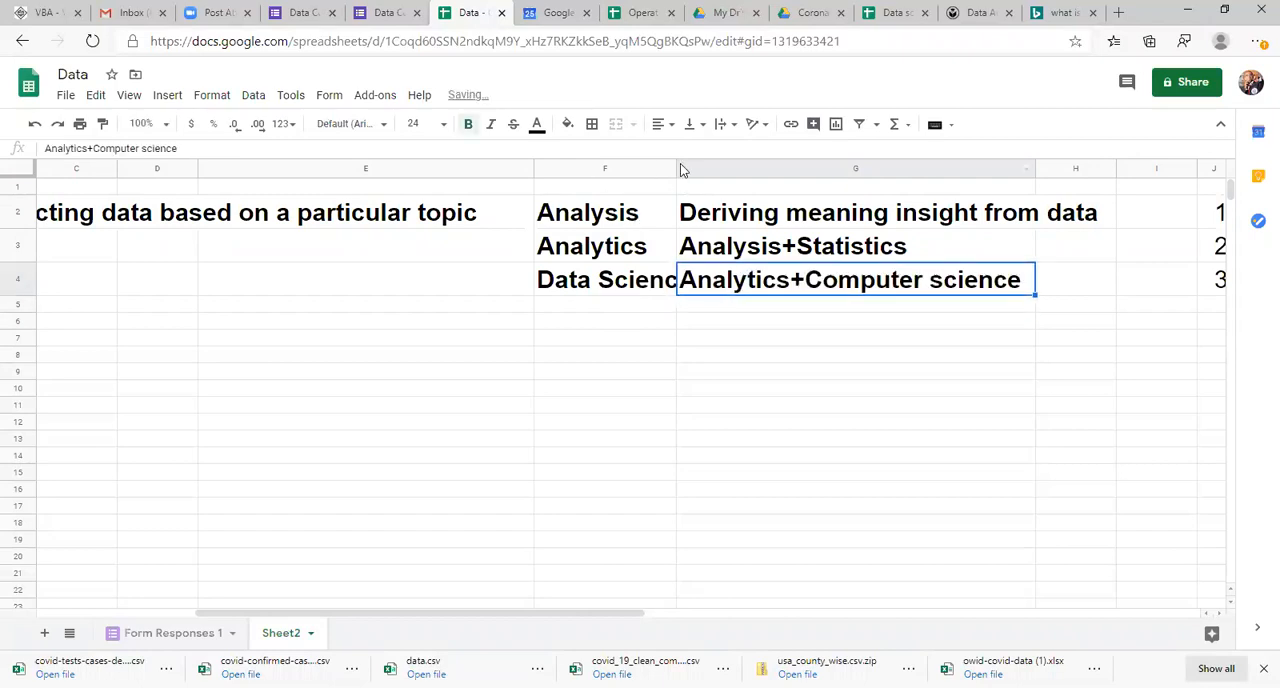
# Step: Widen column F so the Data Science entry fits completely in its cell
pyautogui.moveTo(678, 168); pyautogui.dragTo(761, 190)
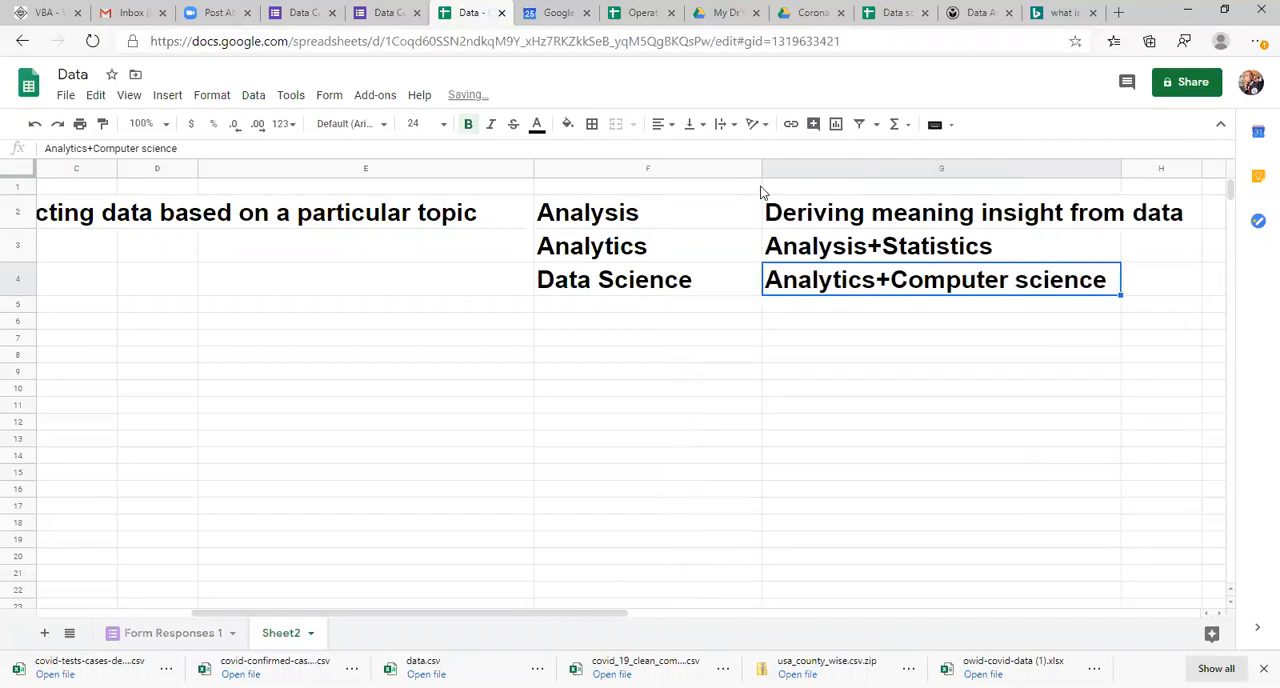
pyautogui.click(678, 222)
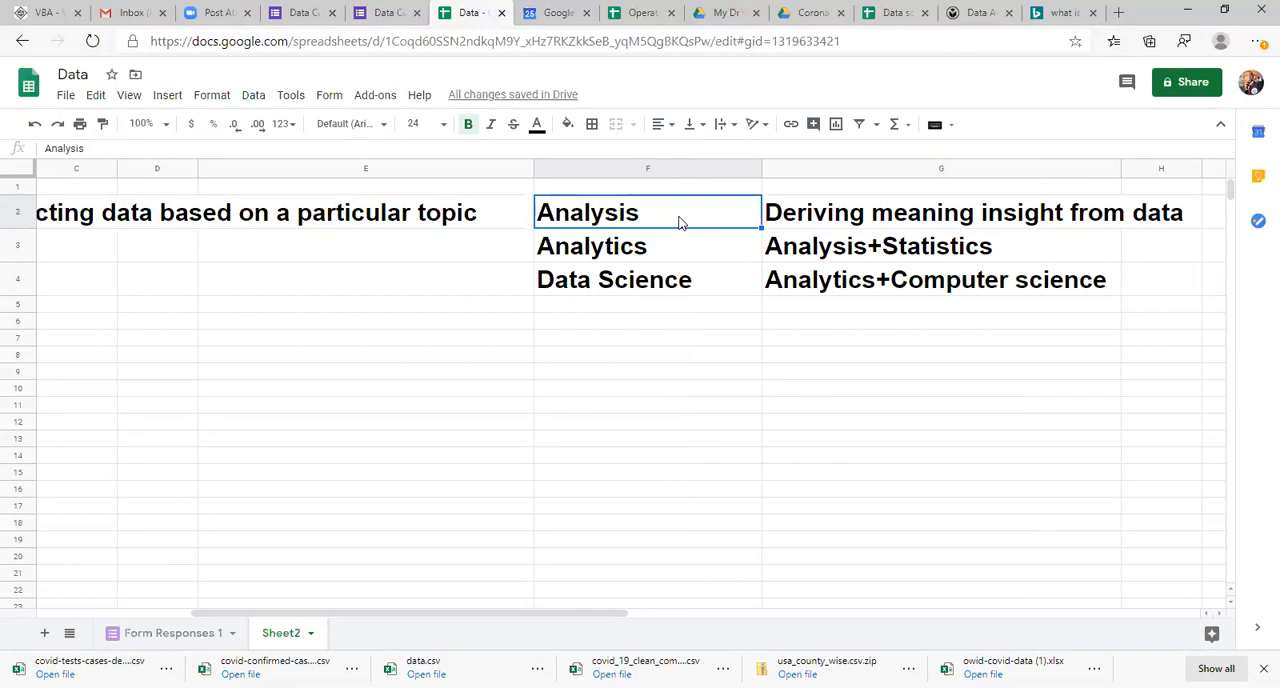
pyautogui.press('Down')
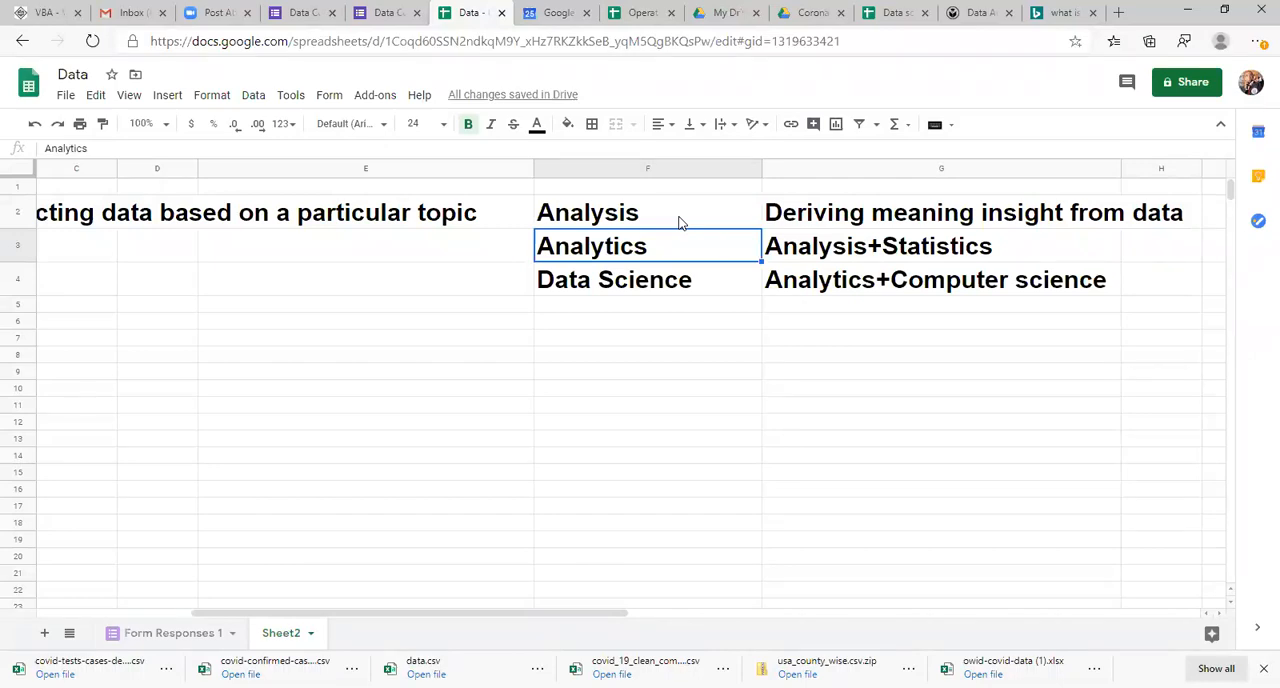
pyautogui.click(650, 280)
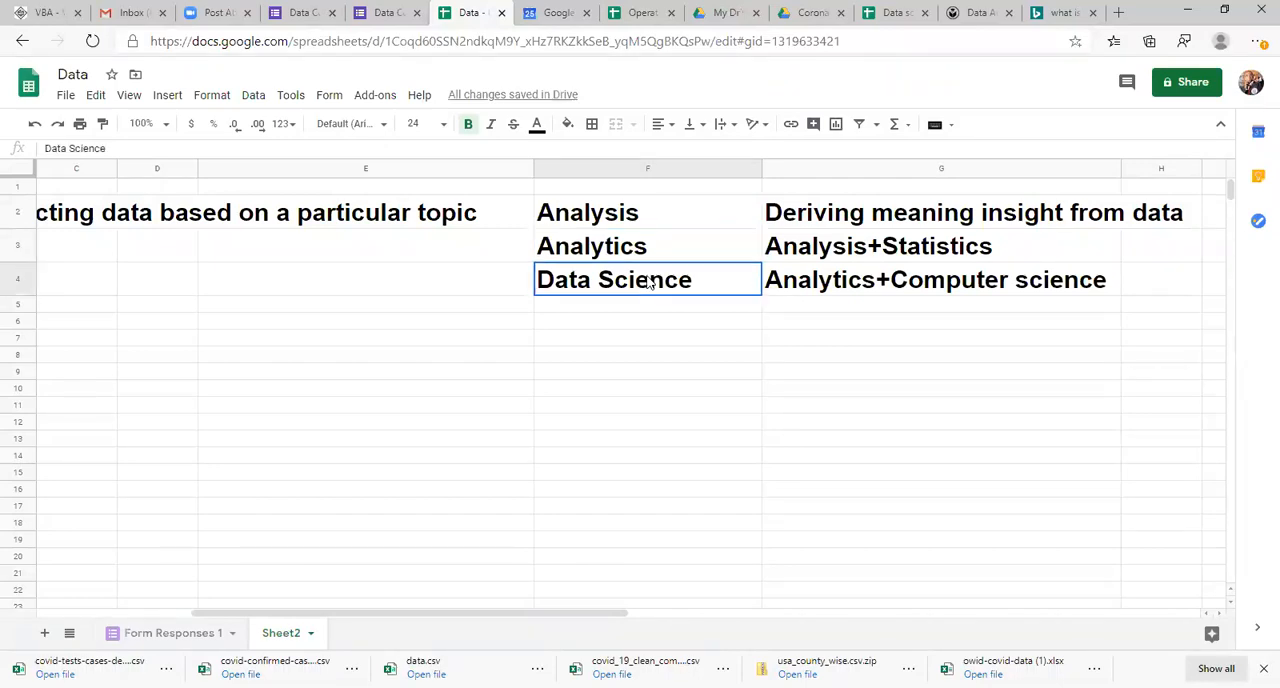
# Step: Examine the collected answers and column headings on the Form Responses 1 sheet, from the favourite colour column back to the timestamps
pyautogui.click(186, 633)
pyautogui.click(205, 277)
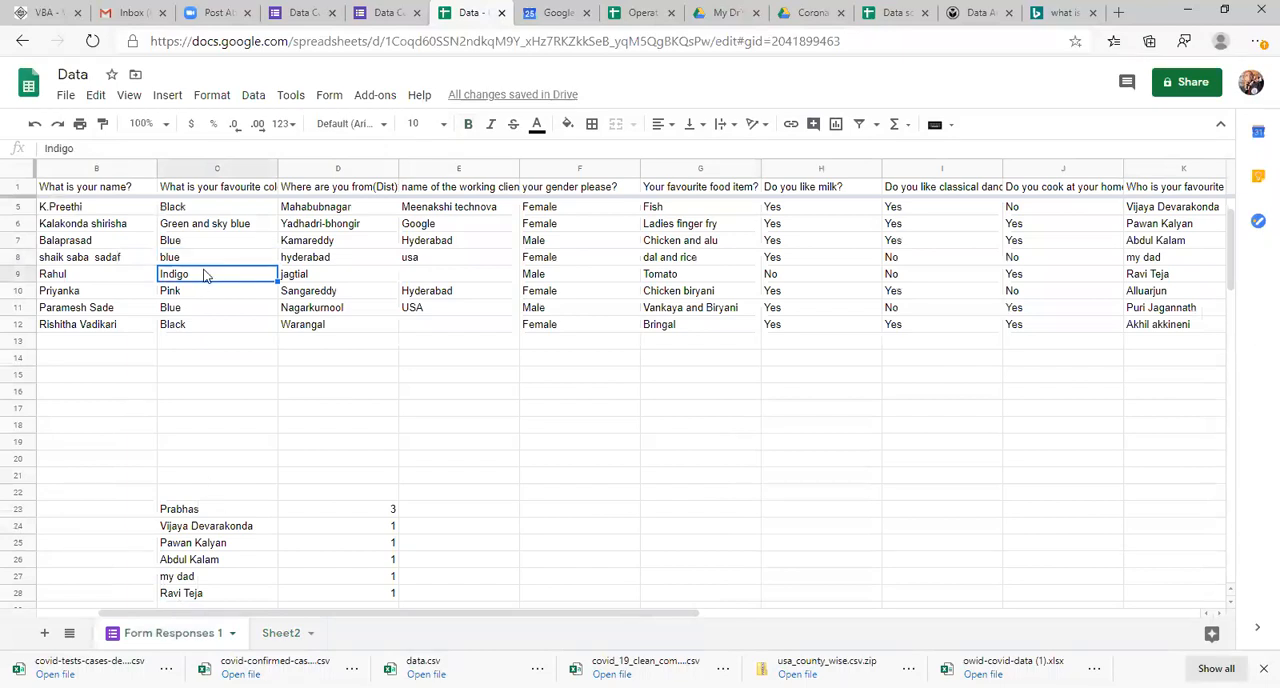
pyautogui.click(205, 228)
pyautogui.press('Up')
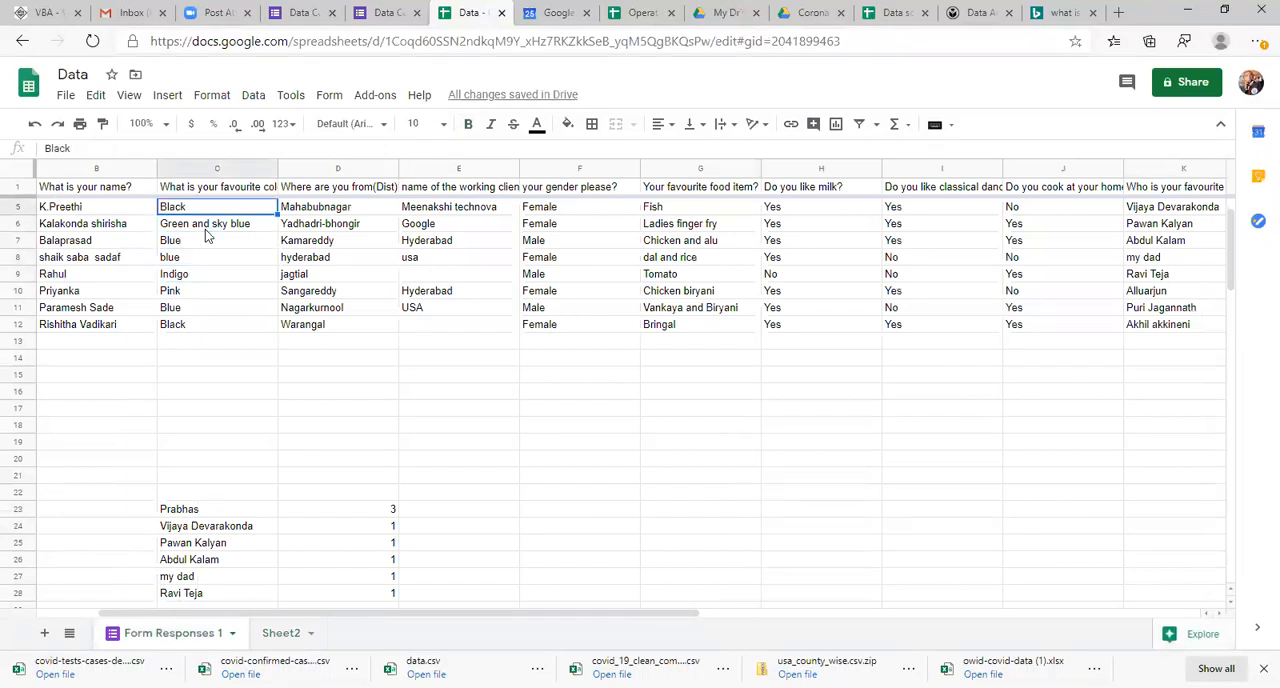
pyautogui.press('Up')
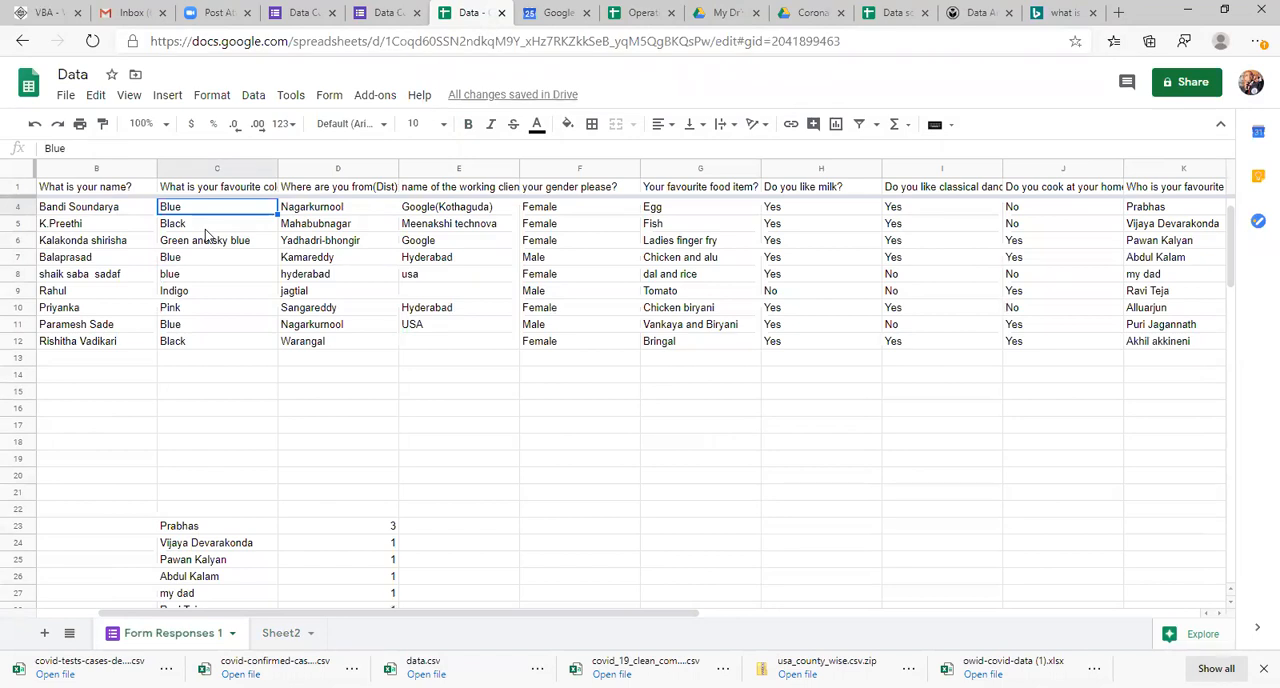
pyautogui.press('Up')
pyautogui.press('Up')
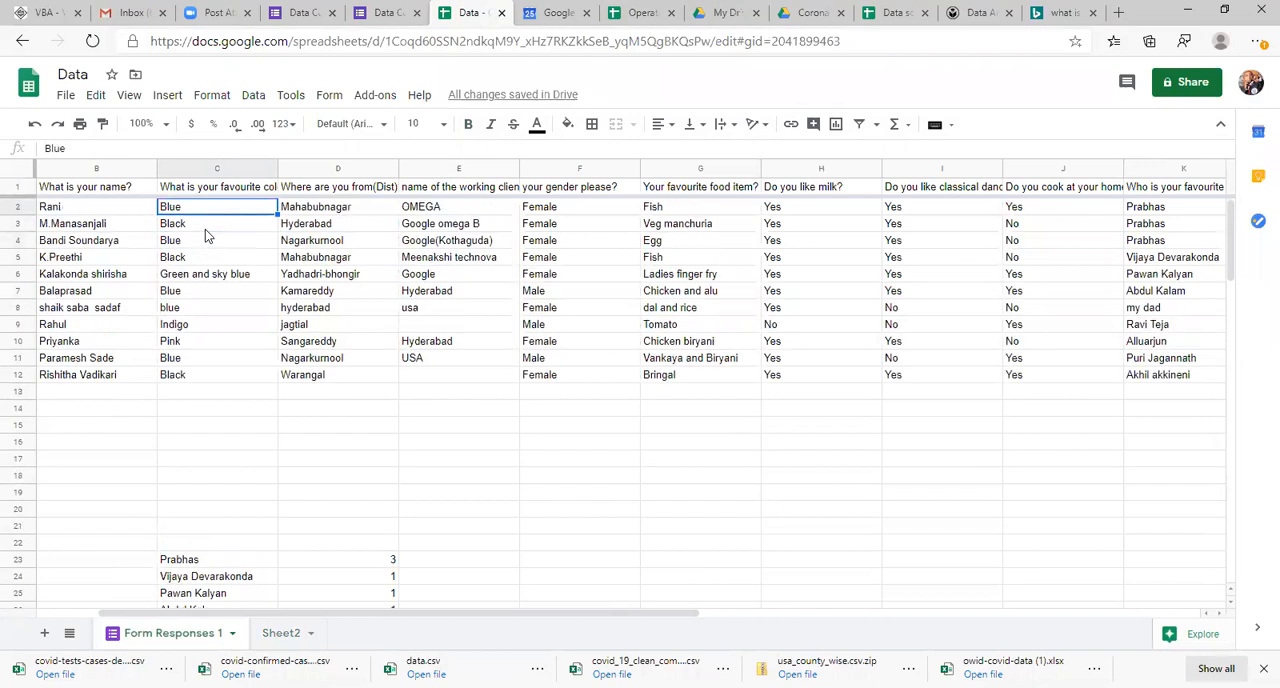
pyautogui.press('Up')
pyautogui.press('Left')
pyautogui.press('Left')
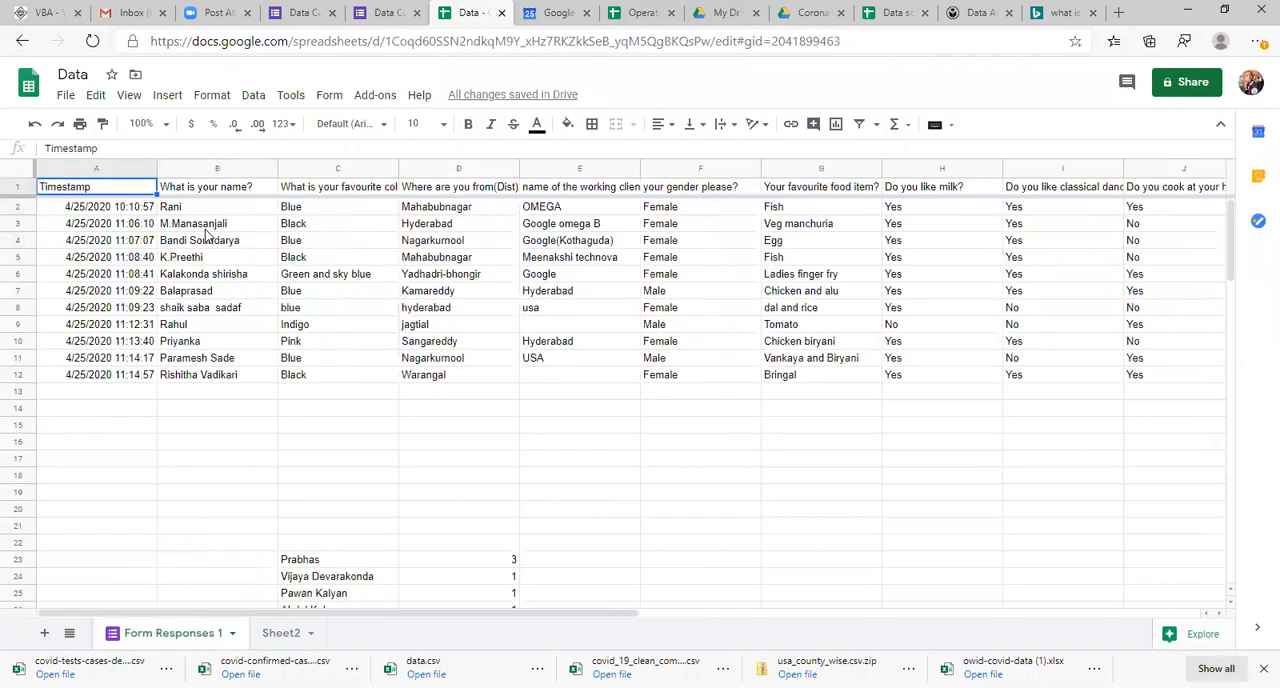
pyautogui.press('Down')
pyautogui.press('Right')
pyautogui.press('Up')
pyautogui.press('Down')
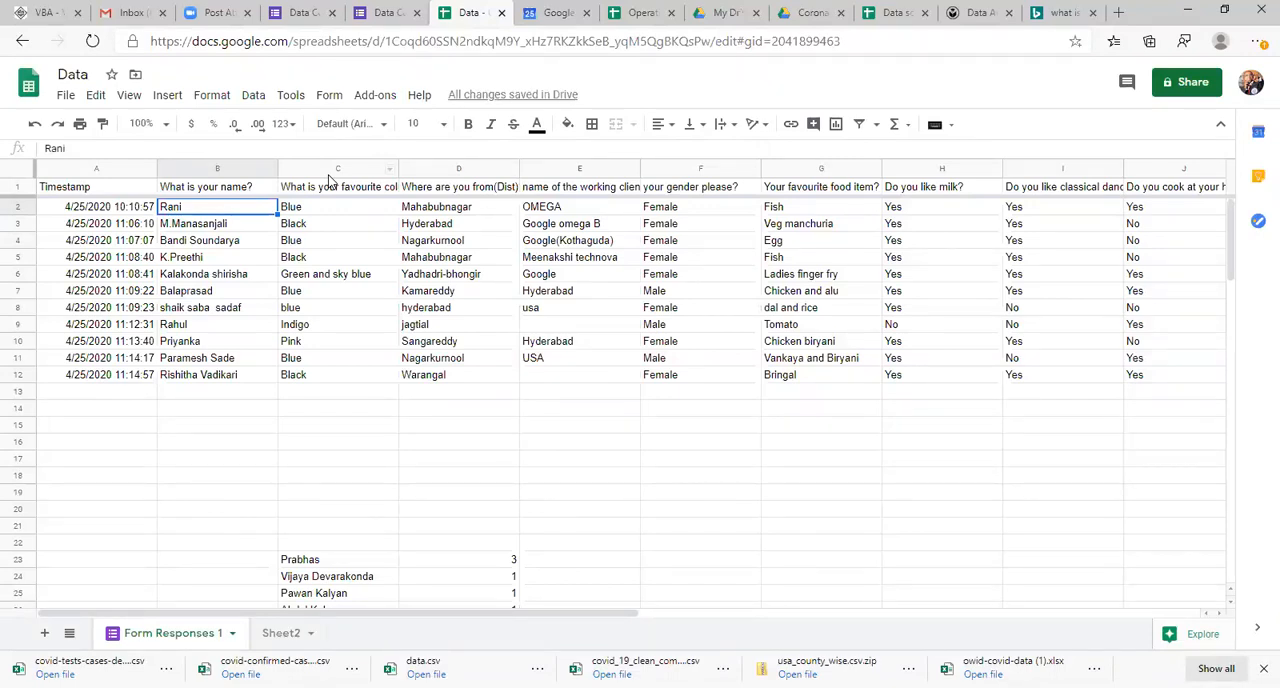
pyautogui.click(116, 277)
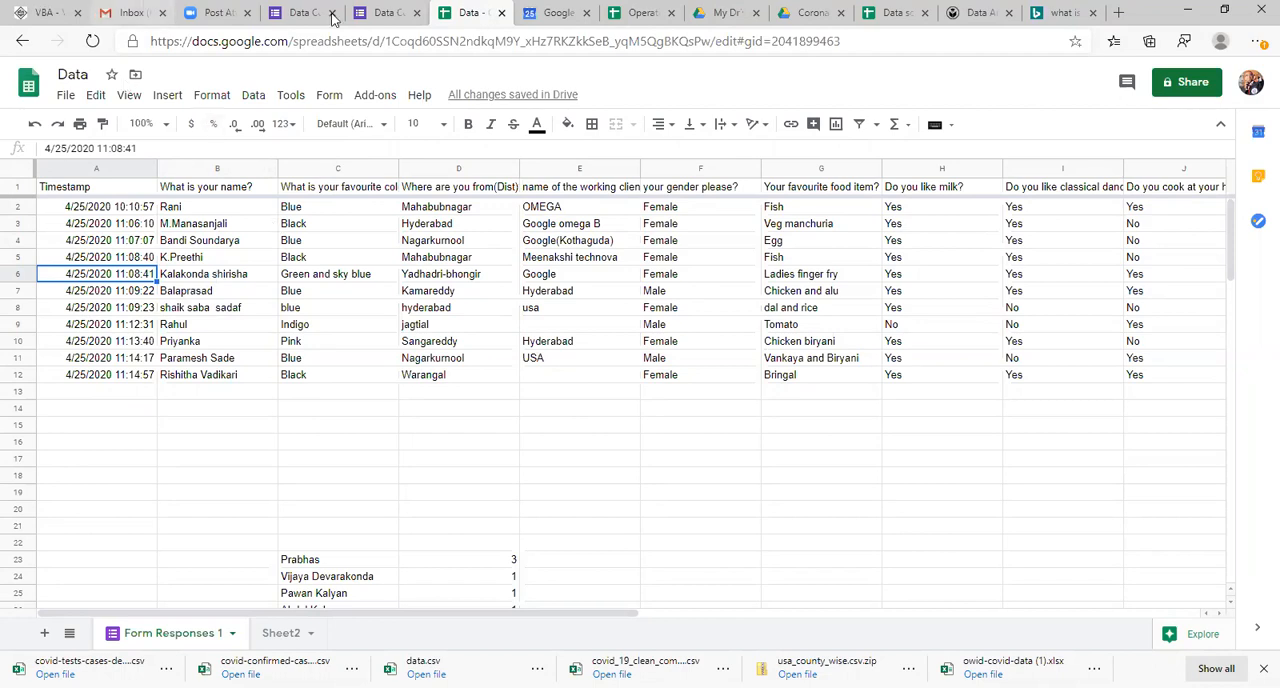
# Step: View the existing Data Collection form and dismiss the Send form dialog in its editor
pyautogui.click(385, 12)
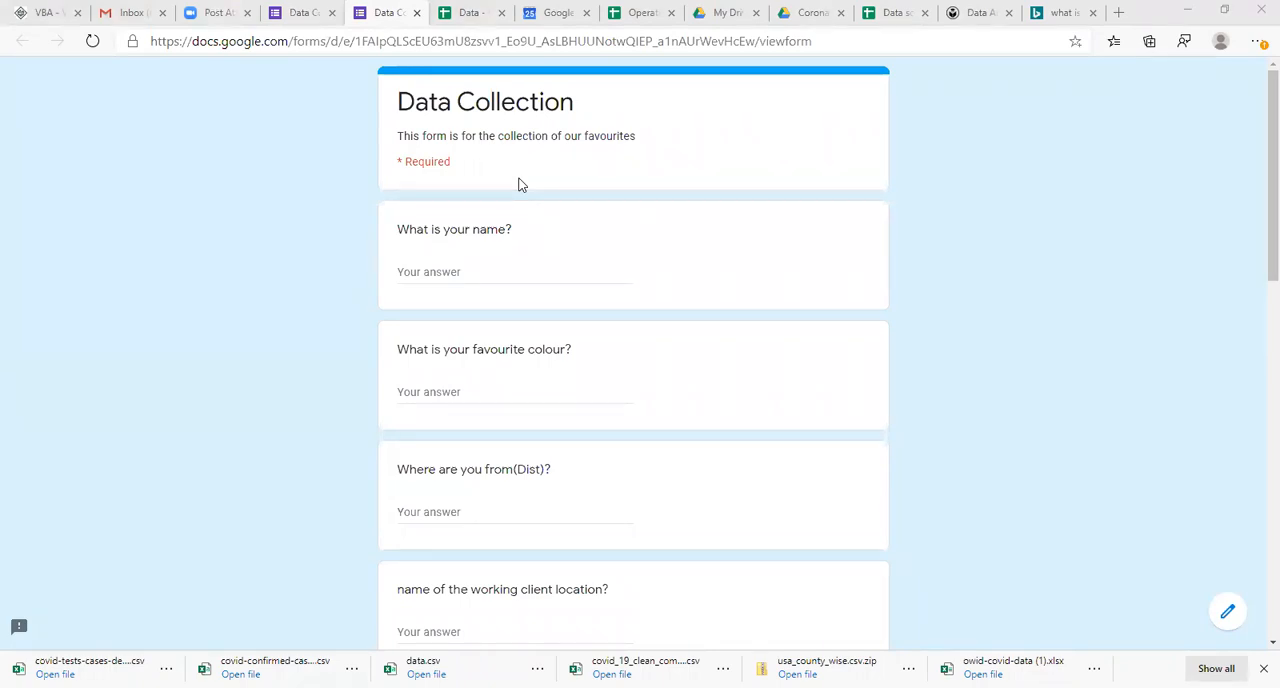
pyautogui.click(310, 8)
pyautogui.click(838, 127)
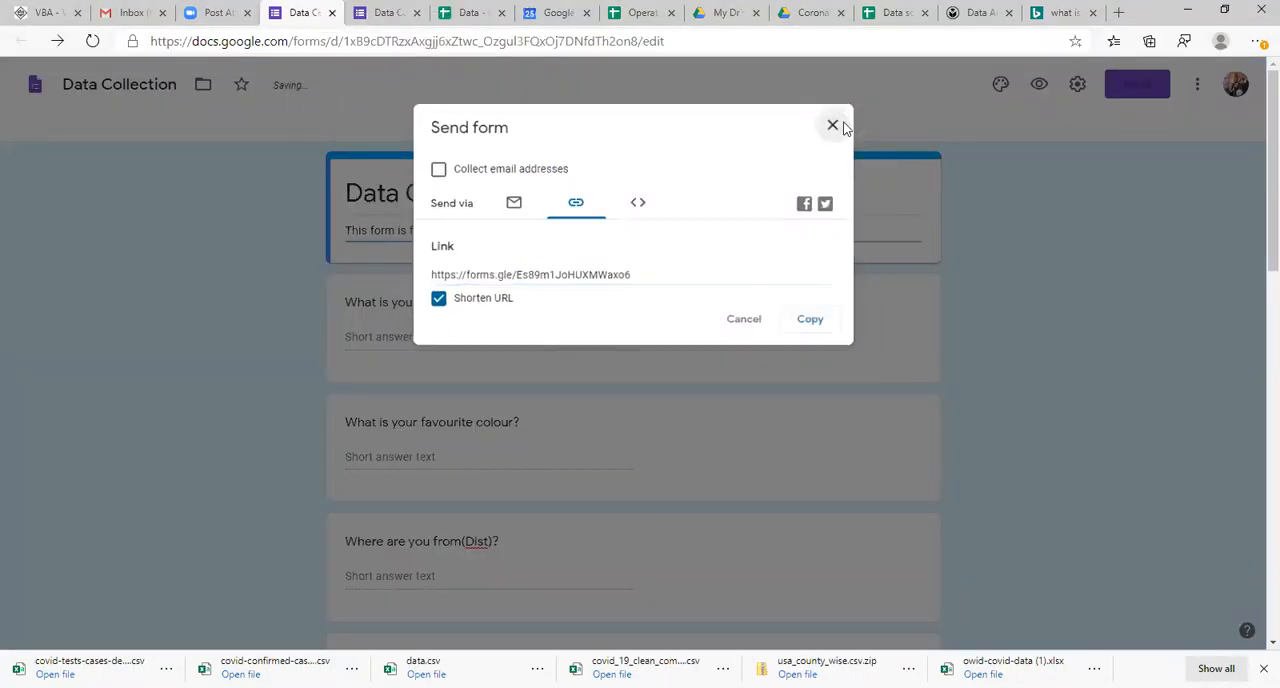
# Step: Switch to Gmail, open Google Drive from there and create a new blank Google Form
pyautogui.click(145, 12)
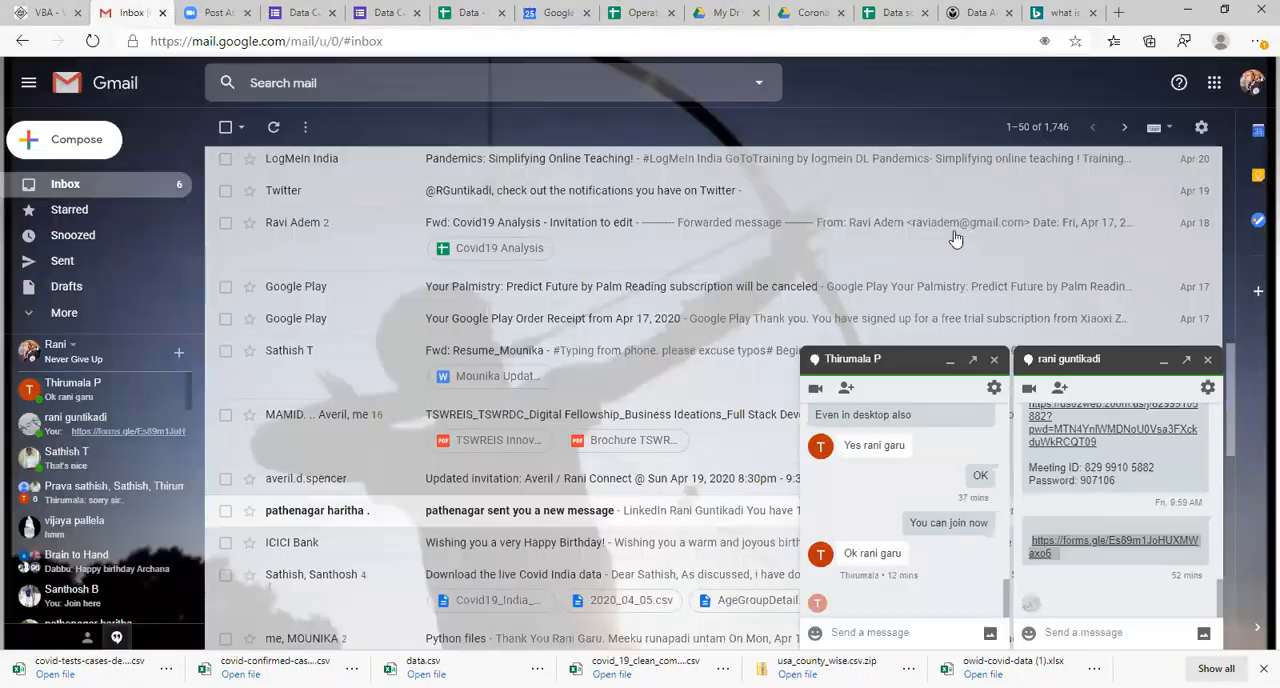
pyautogui.click(1213, 83)
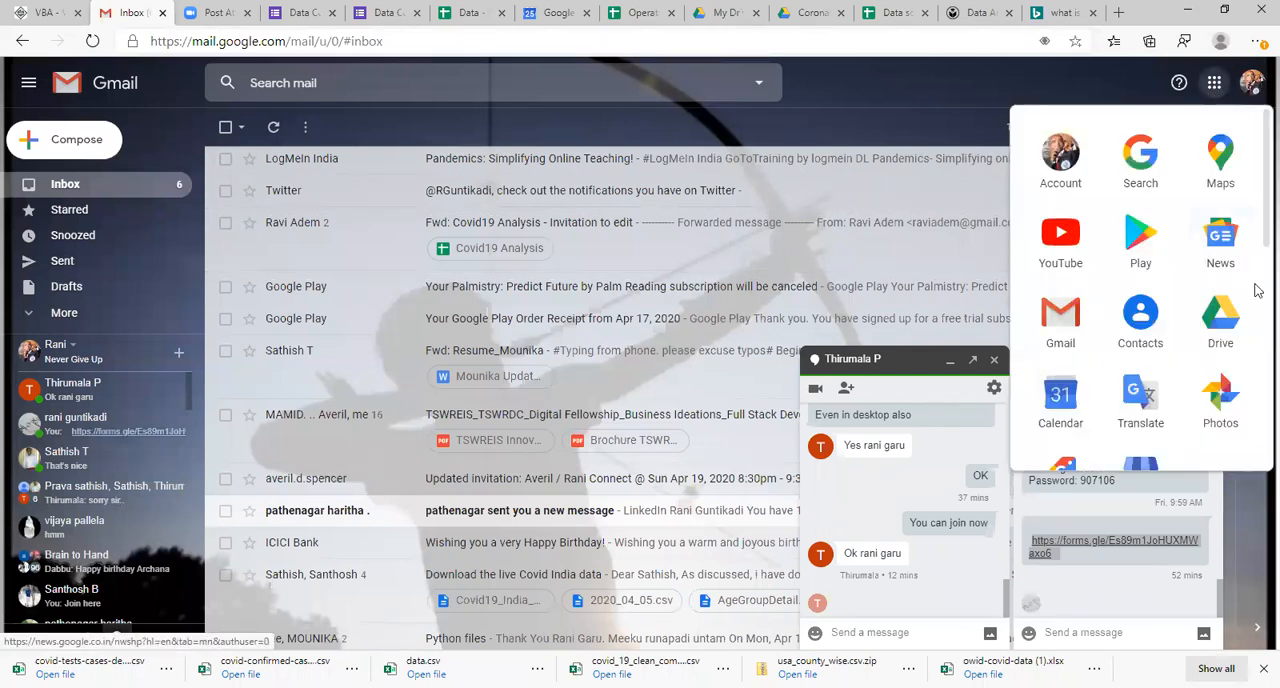
pyautogui.click(1220, 320)
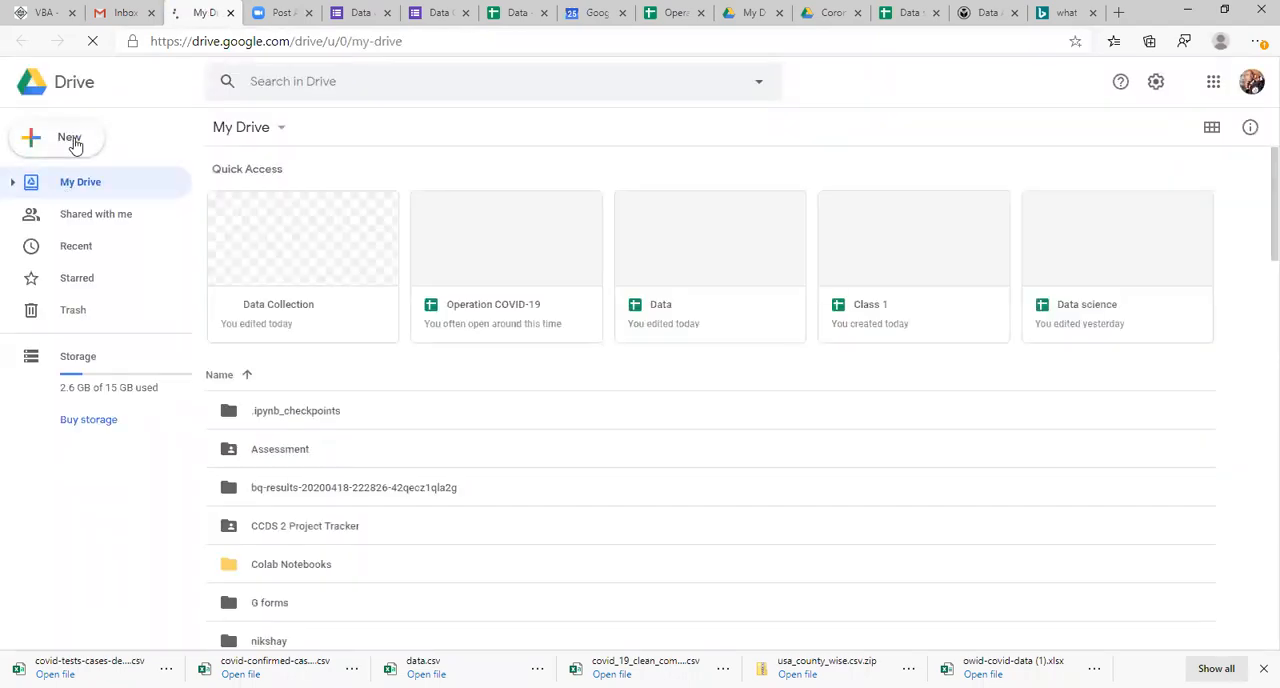
pyautogui.click(72, 138)
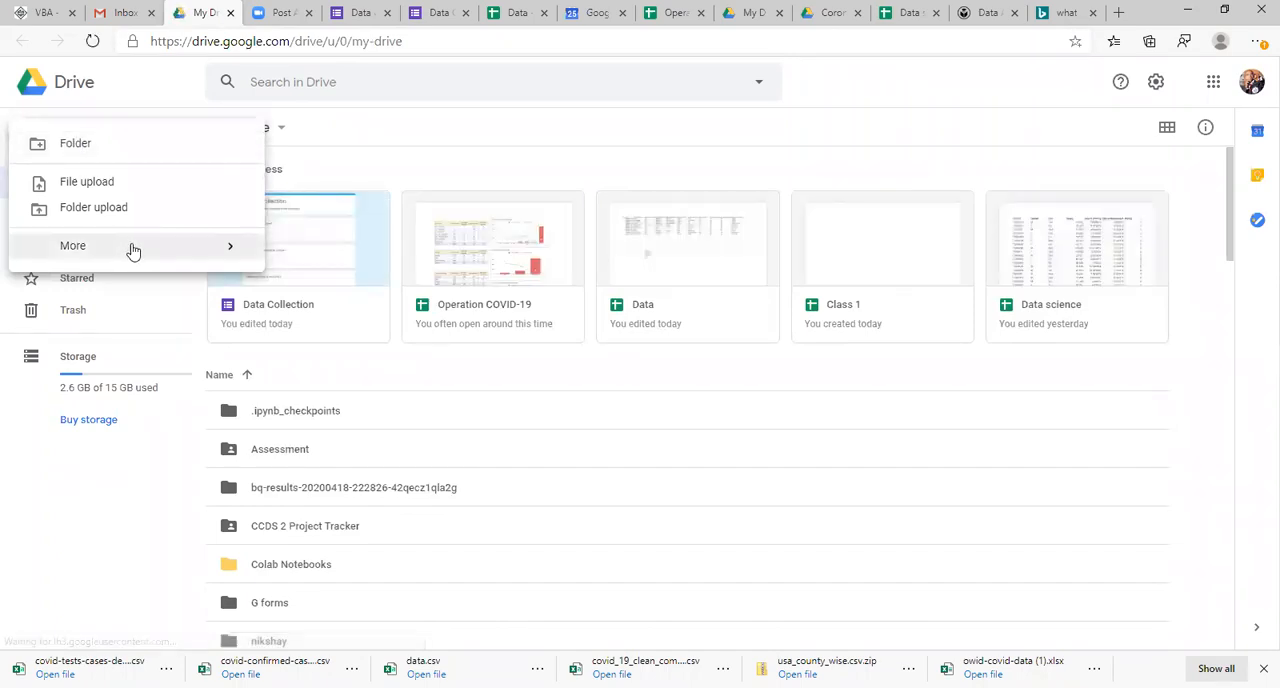
pyautogui.moveTo(133, 249)
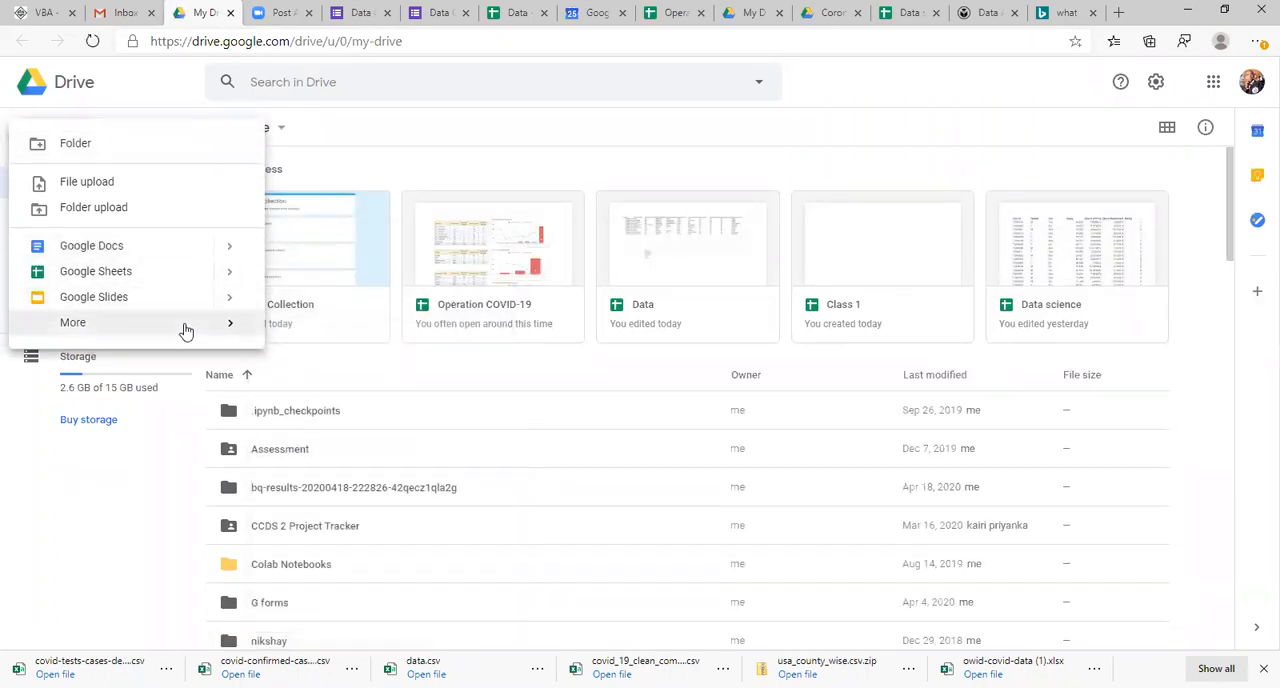
pyautogui.moveTo(240, 334)
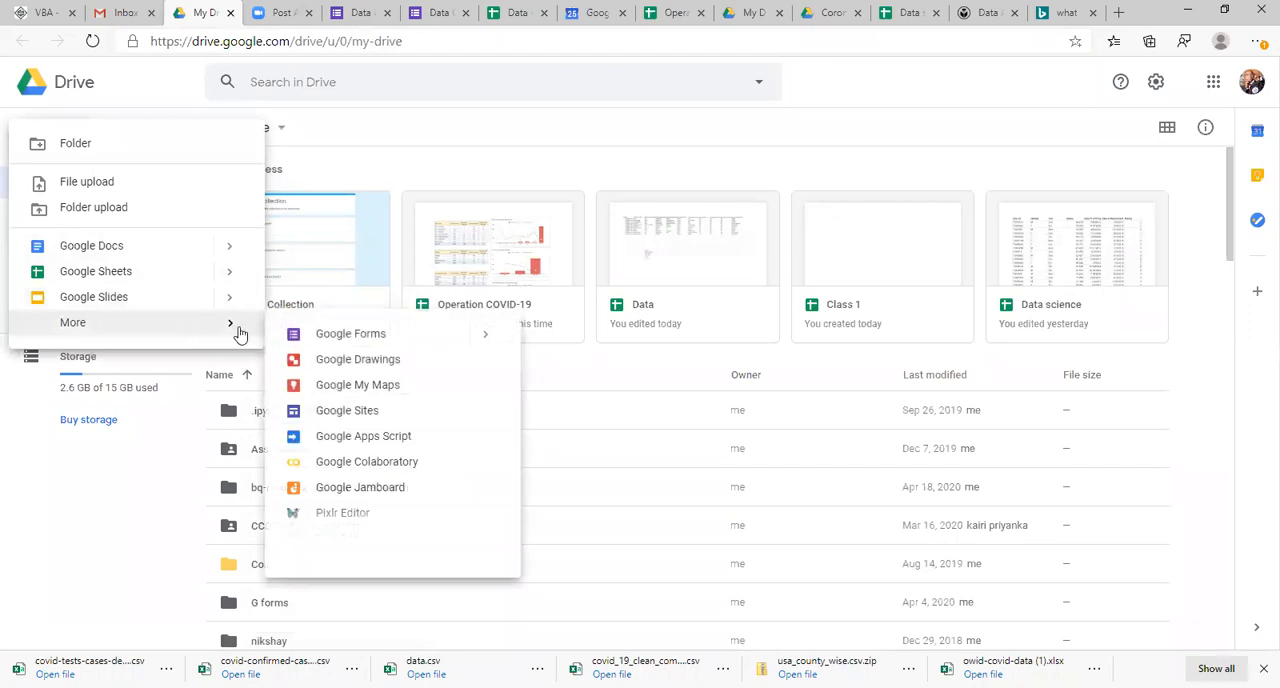
pyautogui.click(325, 340)
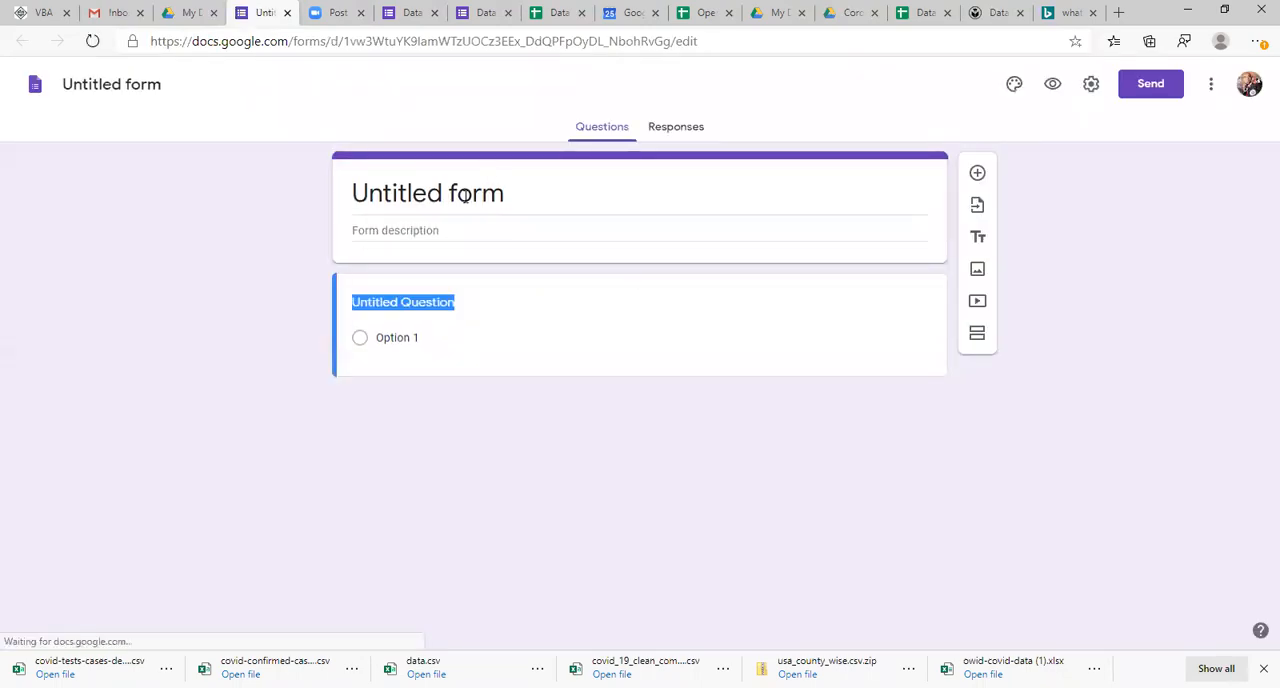
# Step: Replace the untitled form's heading with the title Data collection
pyautogui.click(465, 197)
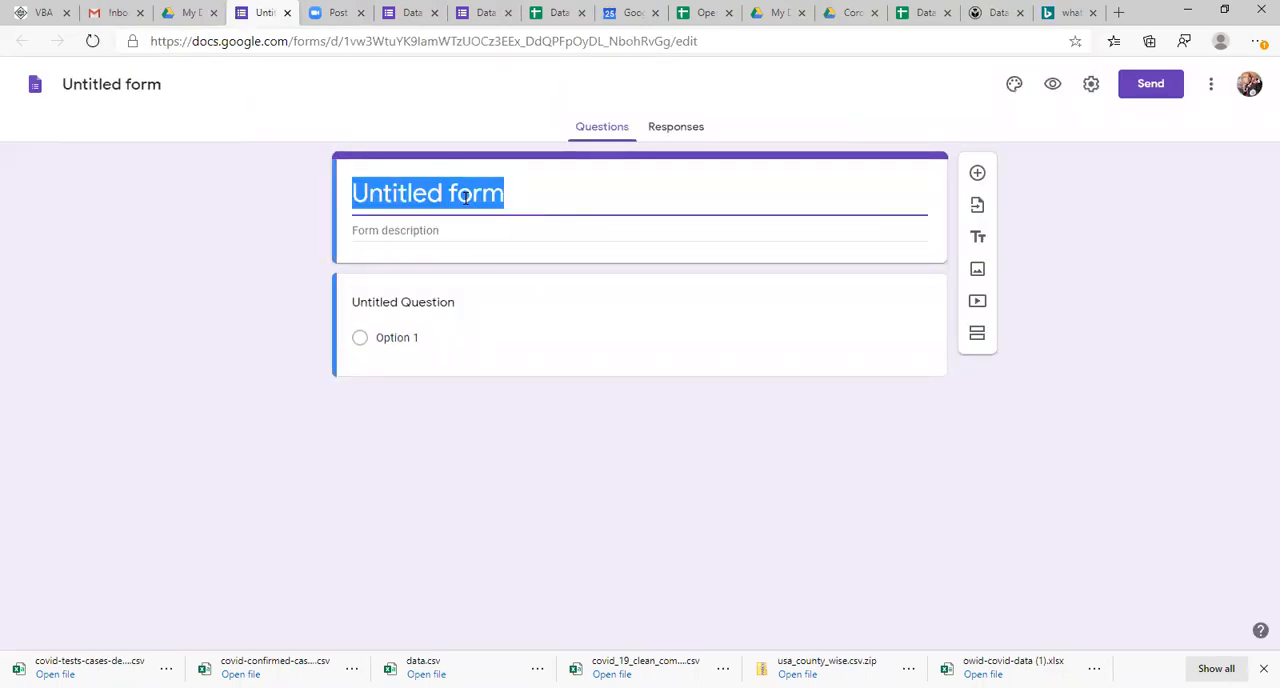
pyautogui.write('D')
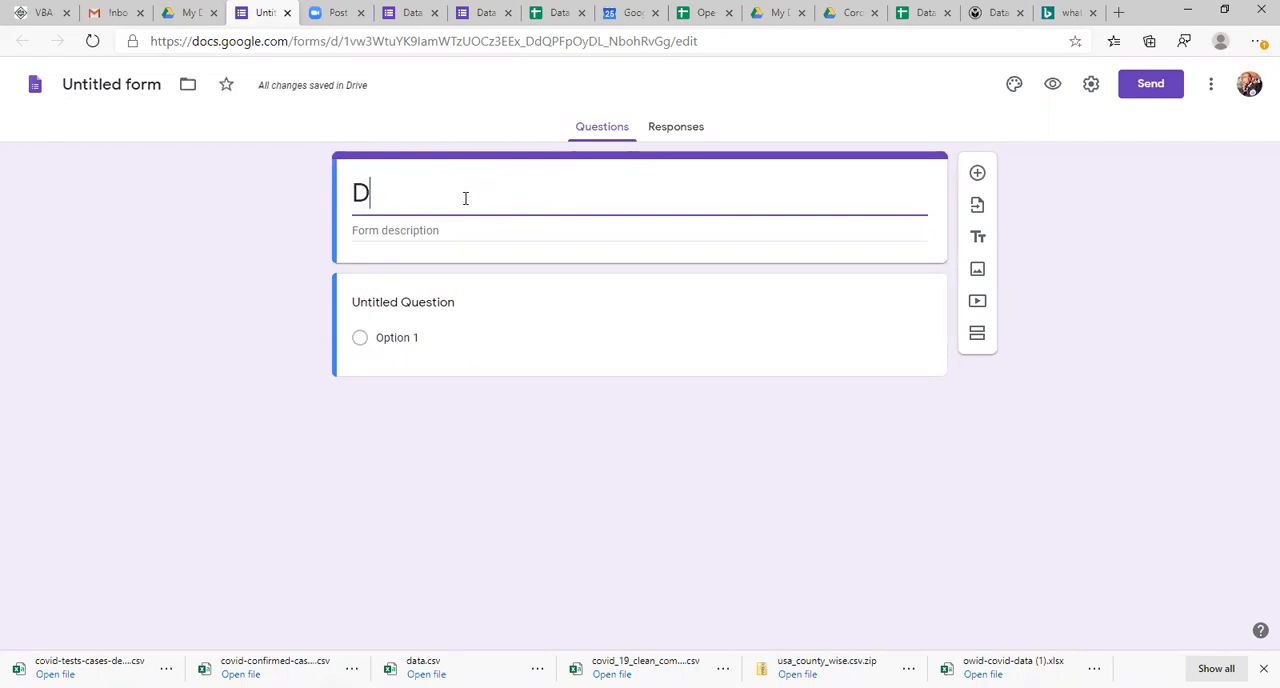
pyautogui.write('ata co')
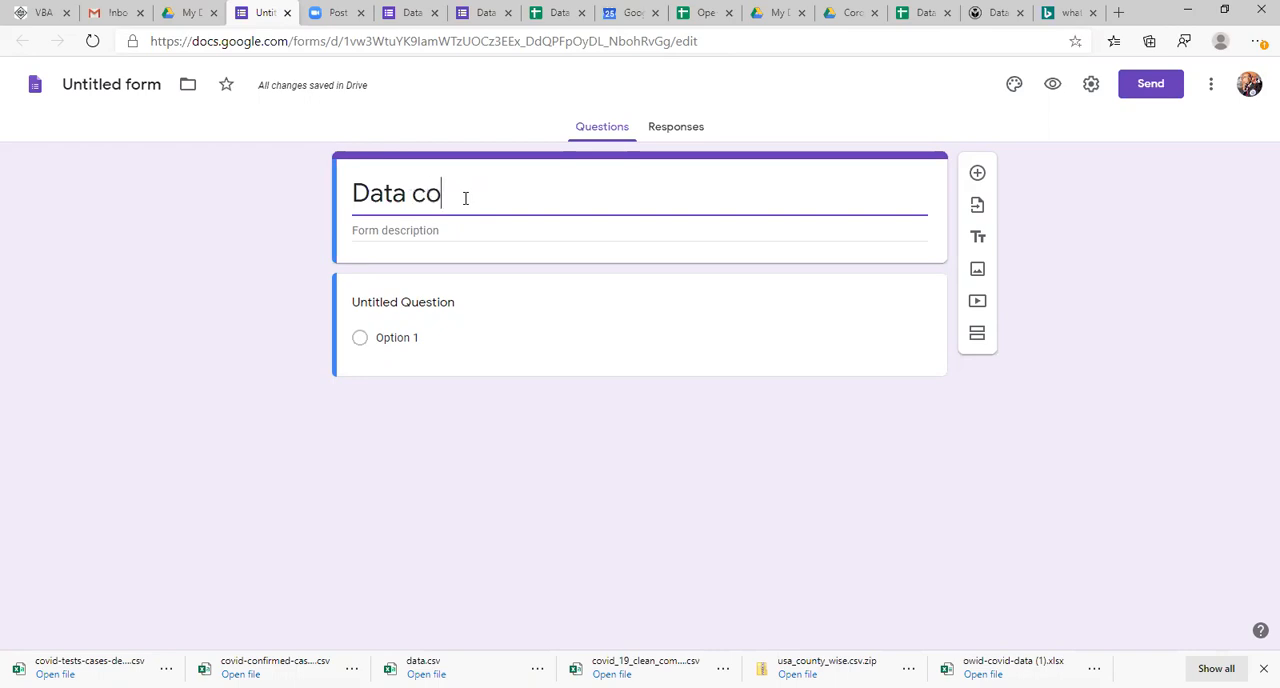
pyautogui.write('llection')
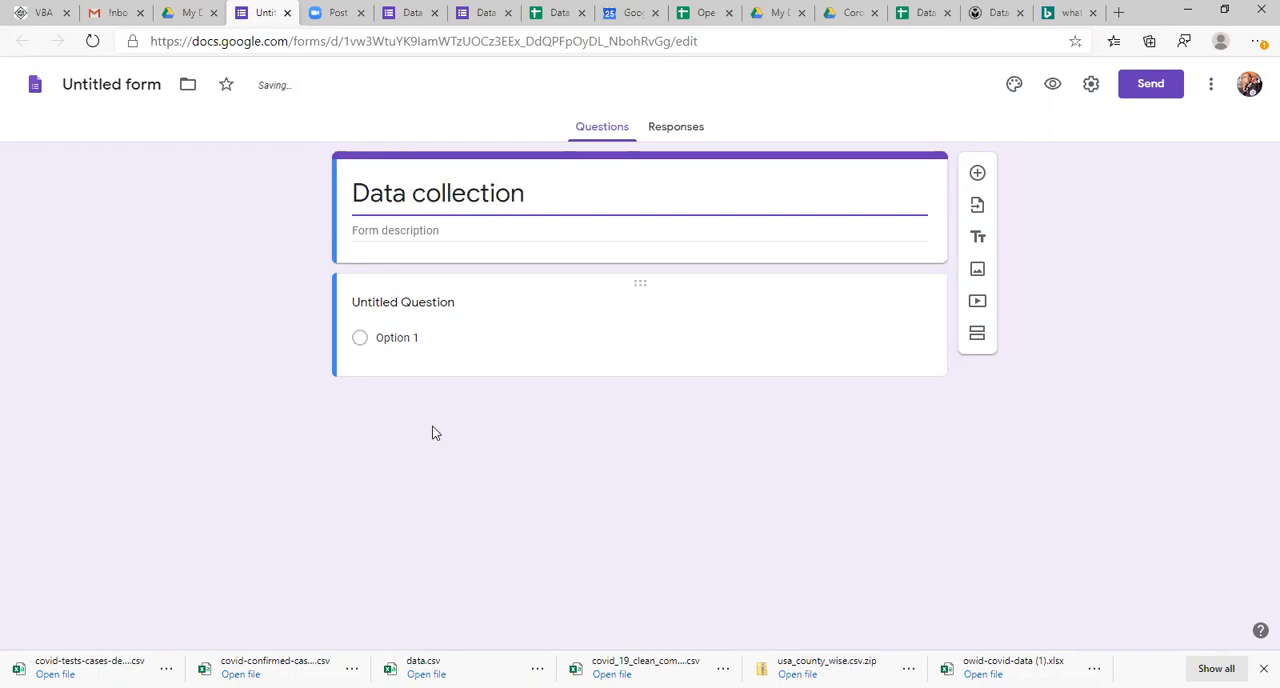
# Step: Enter "What is your name?" as the text of the form's first question
pyautogui.click(442, 303)
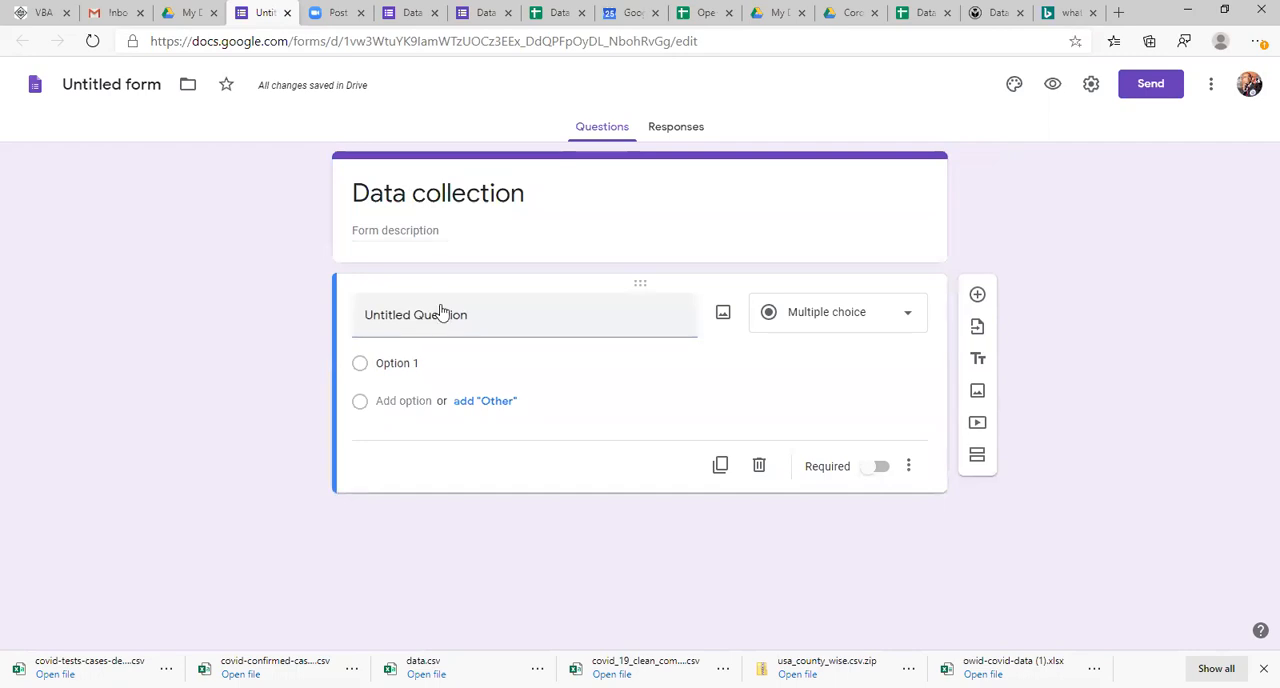
pyautogui.click(528, 328)
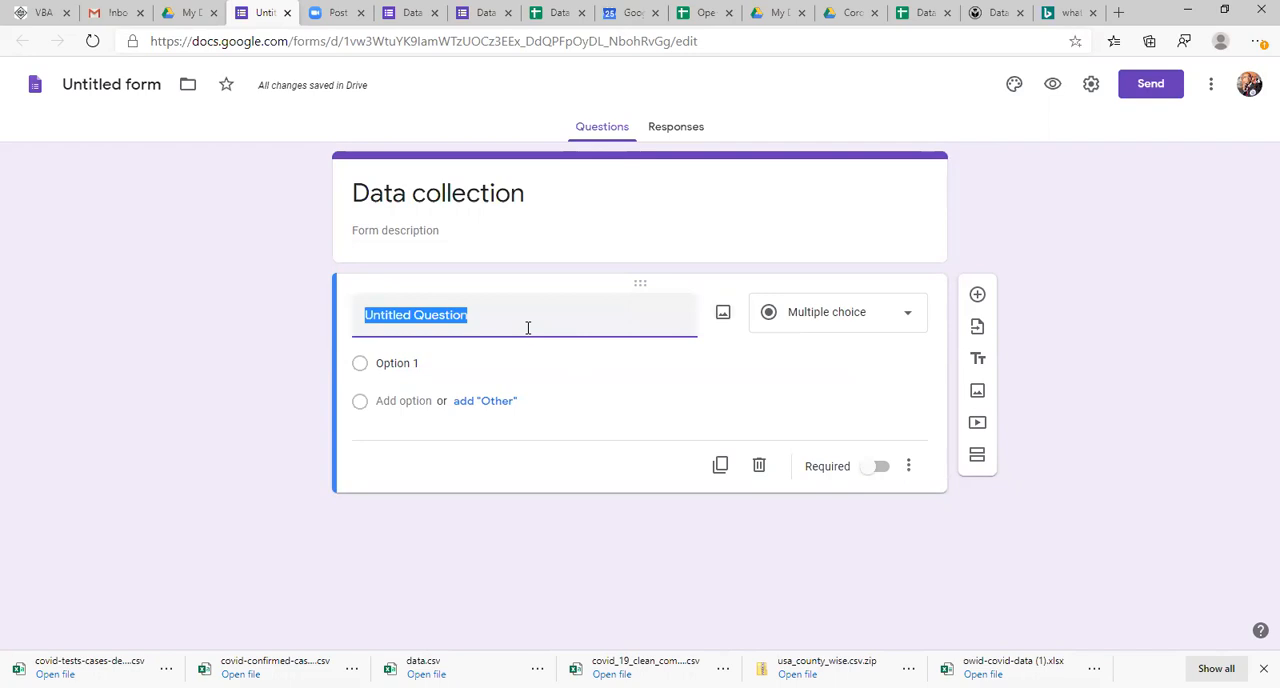
pyautogui.write('What is your name?')
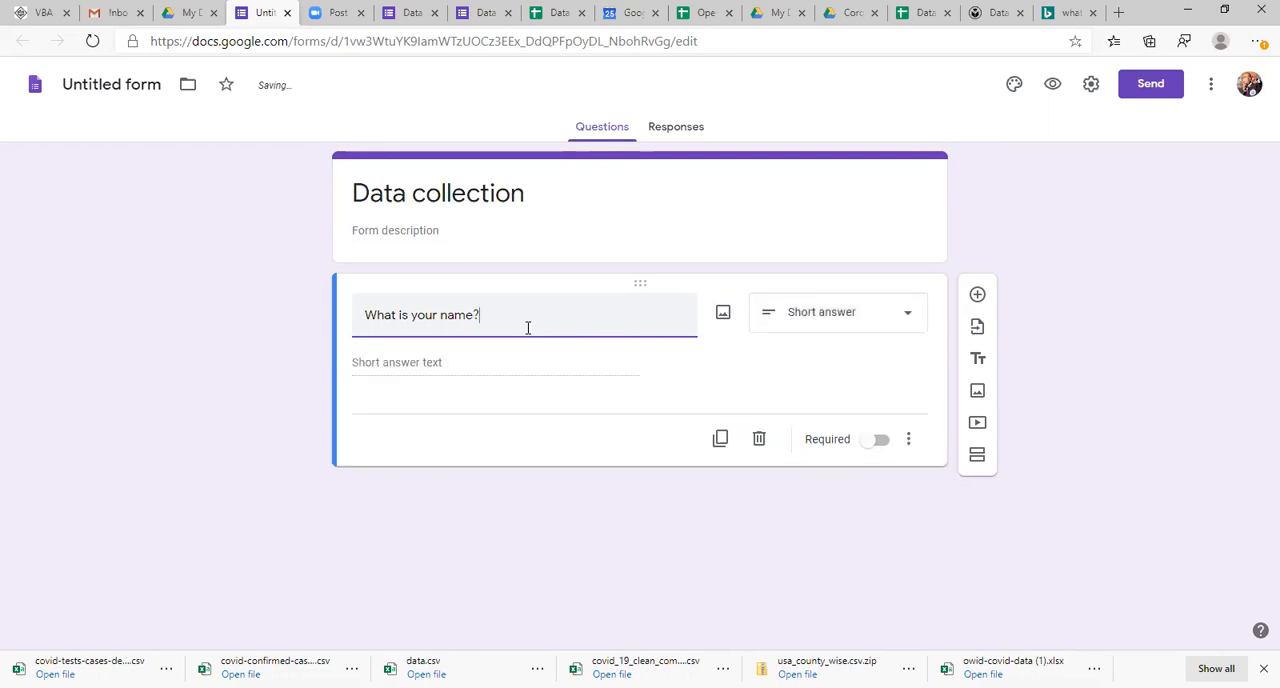
# Step: Try Checkboxes and Multiple choice as the name question's answer type, and set it back to Short answer
pyautogui.click(837, 329)
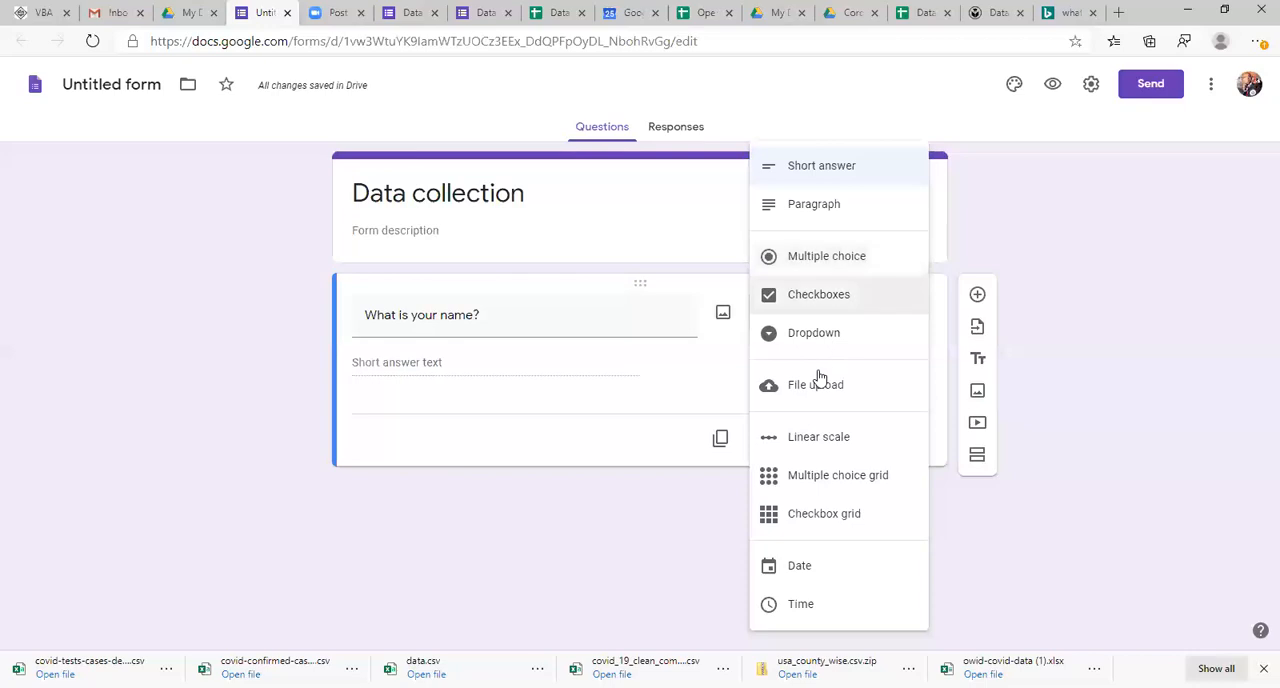
pyautogui.click(824, 298)
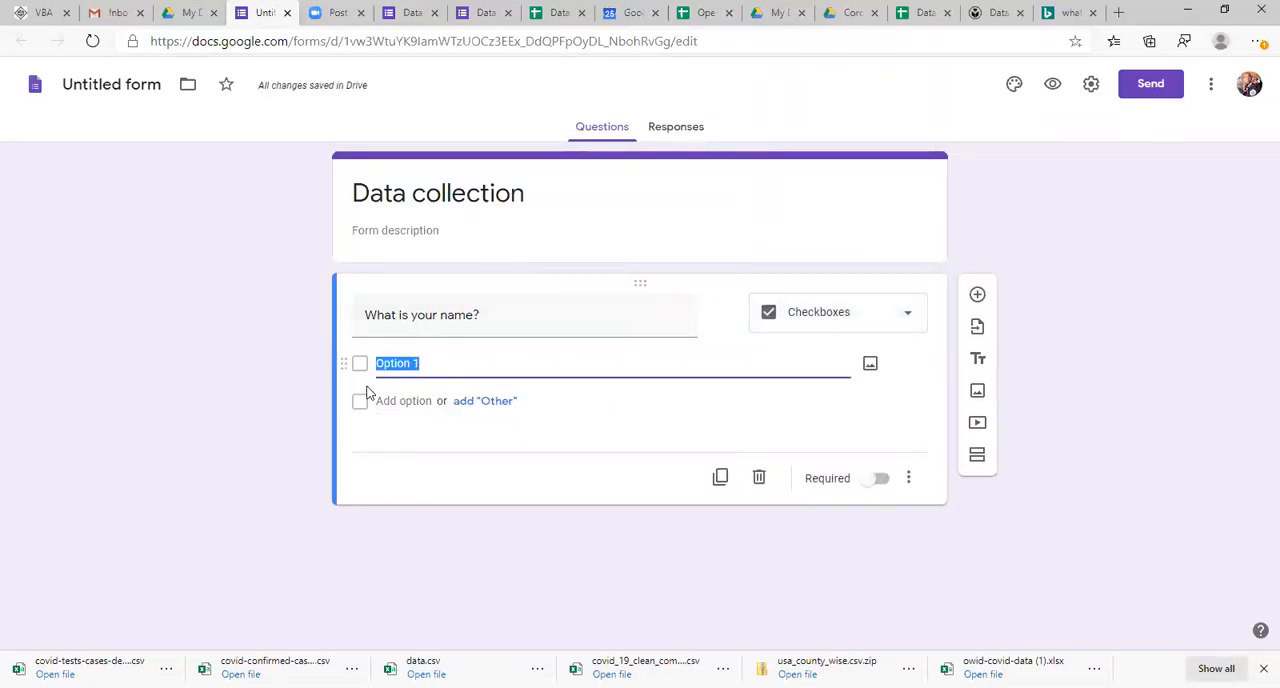
pyautogui.click(872, 320)
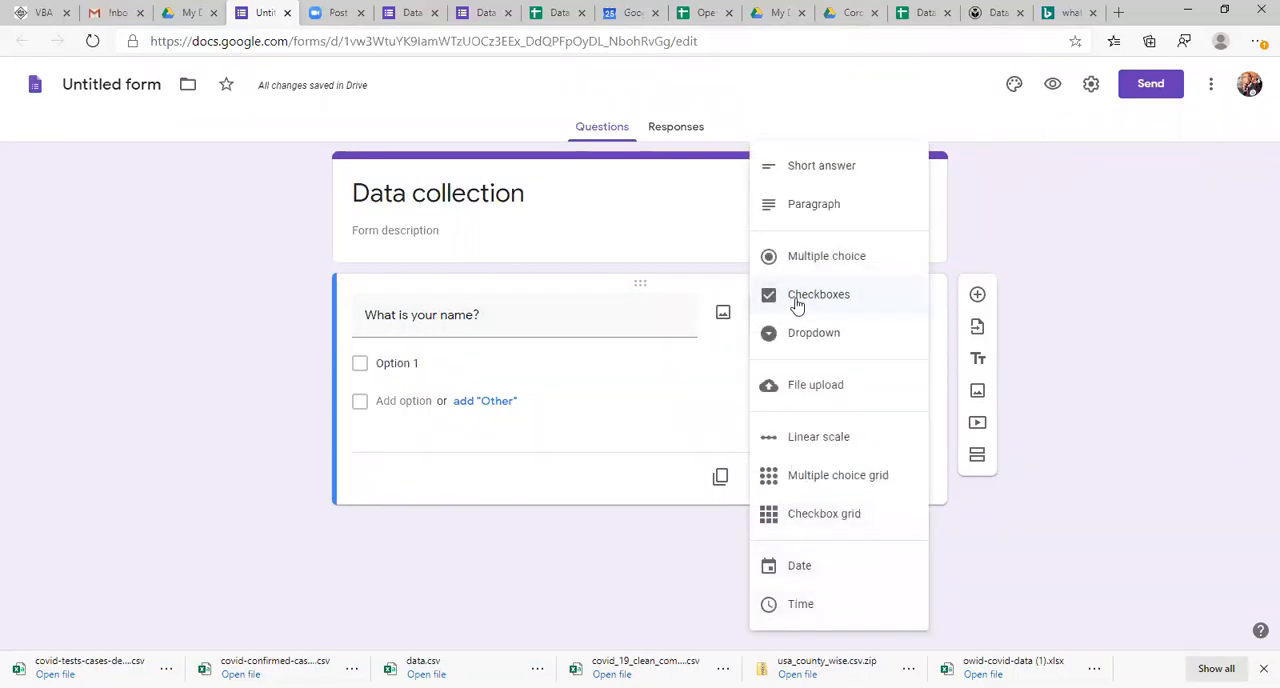
pyautogui.click(797, 305)
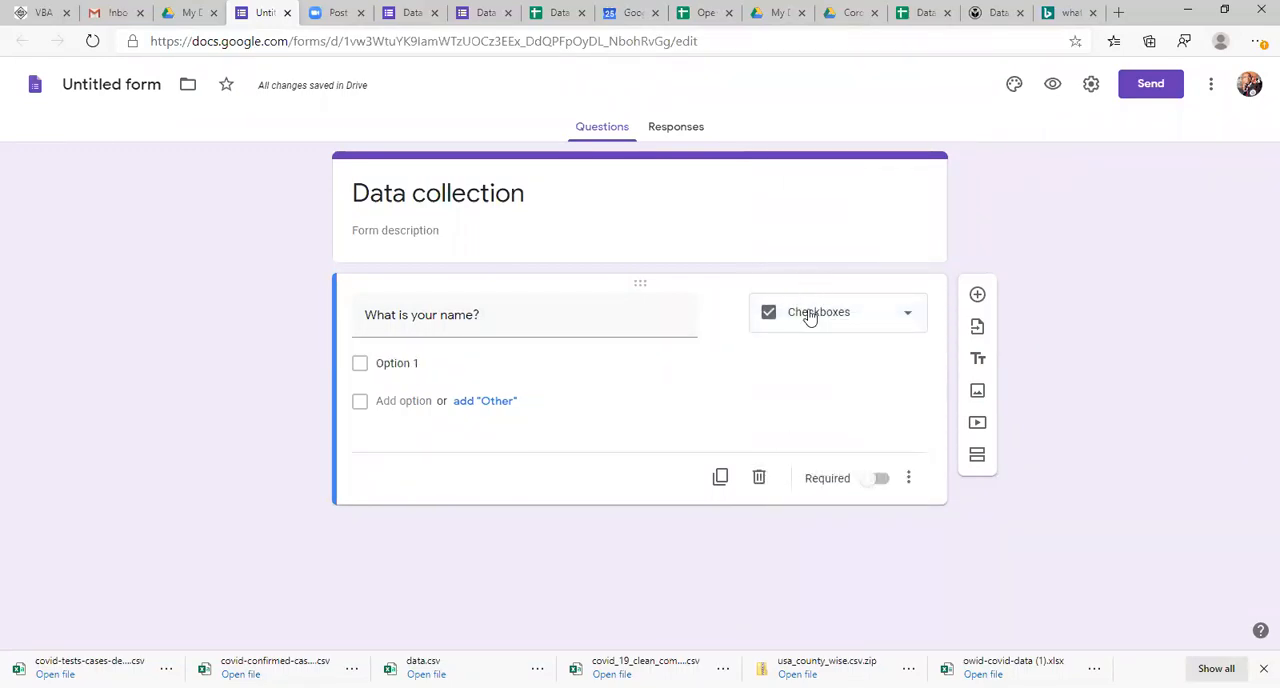
pyautogui.click(810, 316)
pyautogui.click(775, 256)
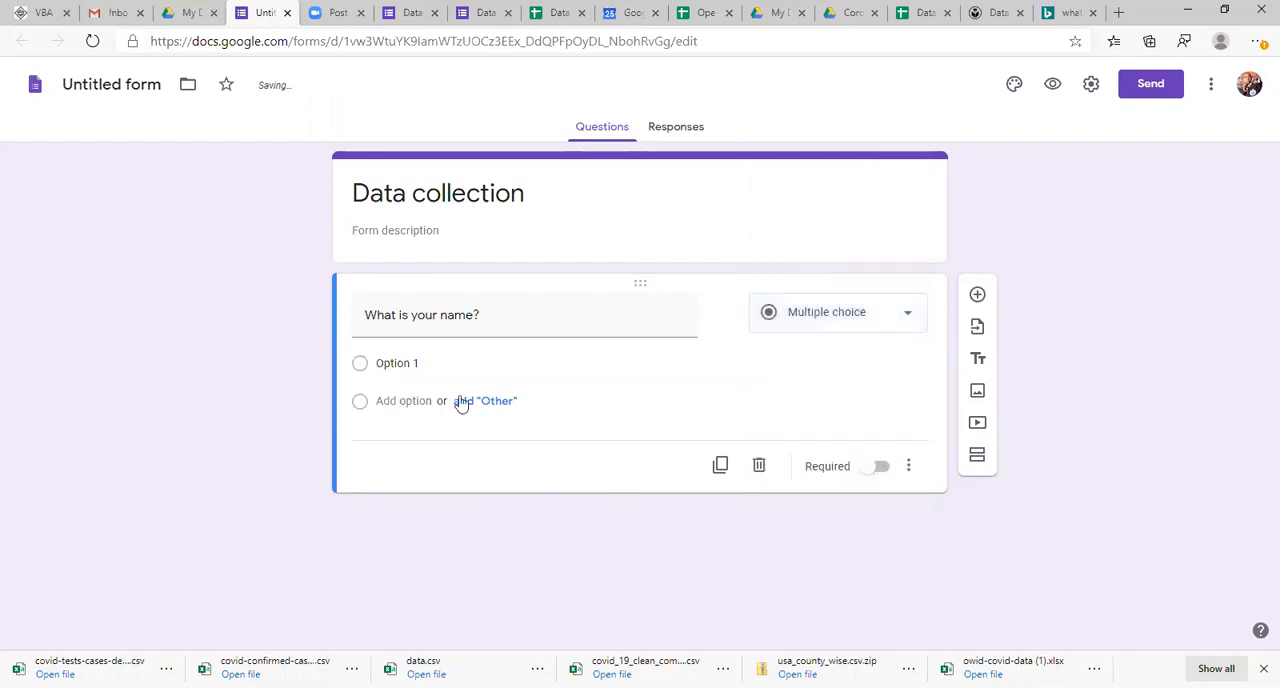
pyautogui.click(396, 363)
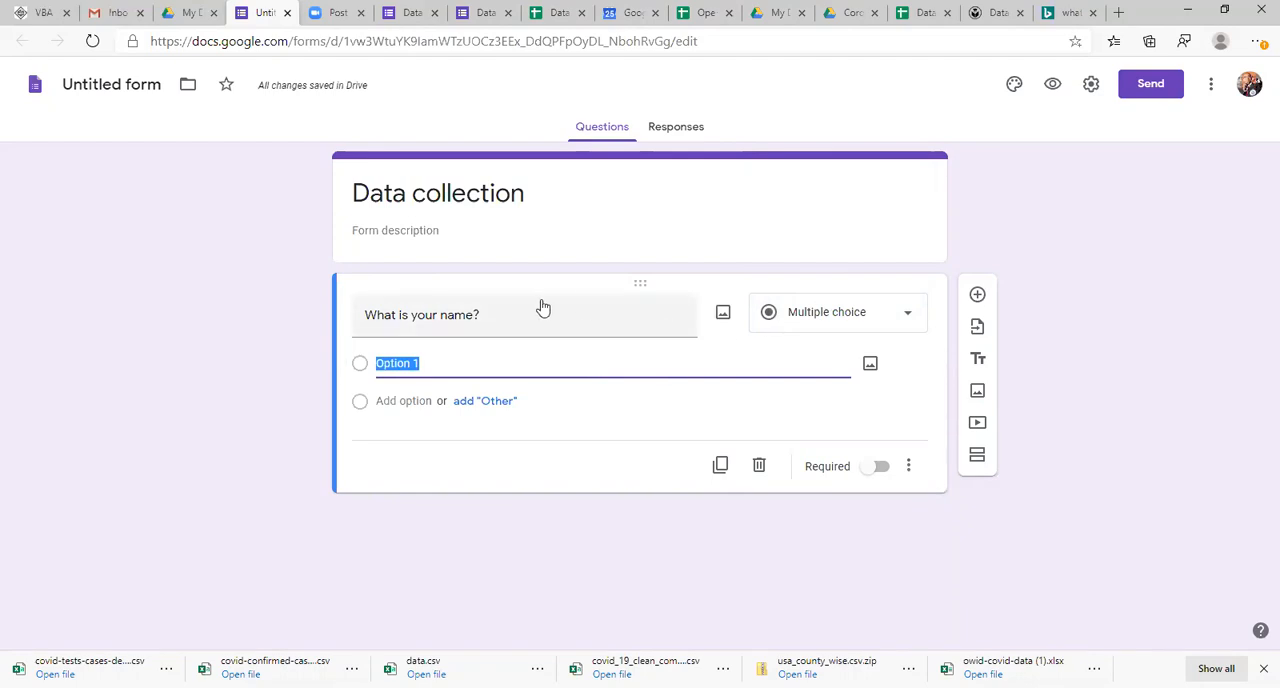
pyautogui.click(837, 318)
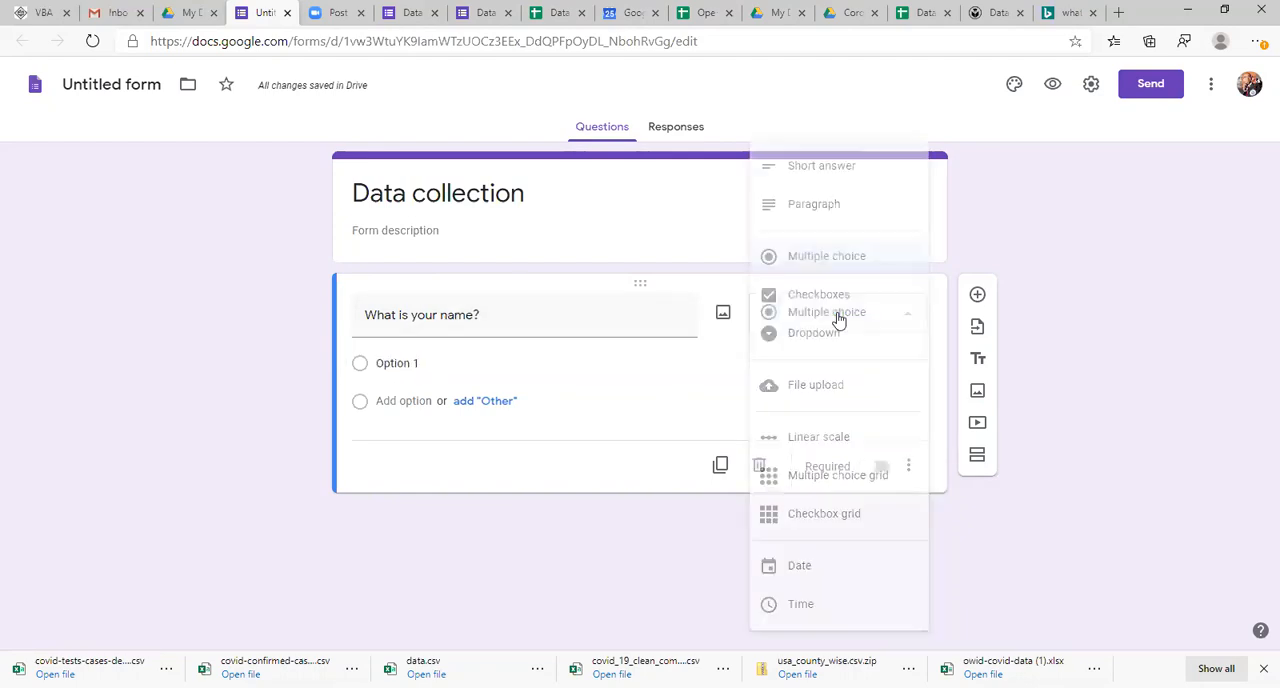
pyautogui.click(836, 172)
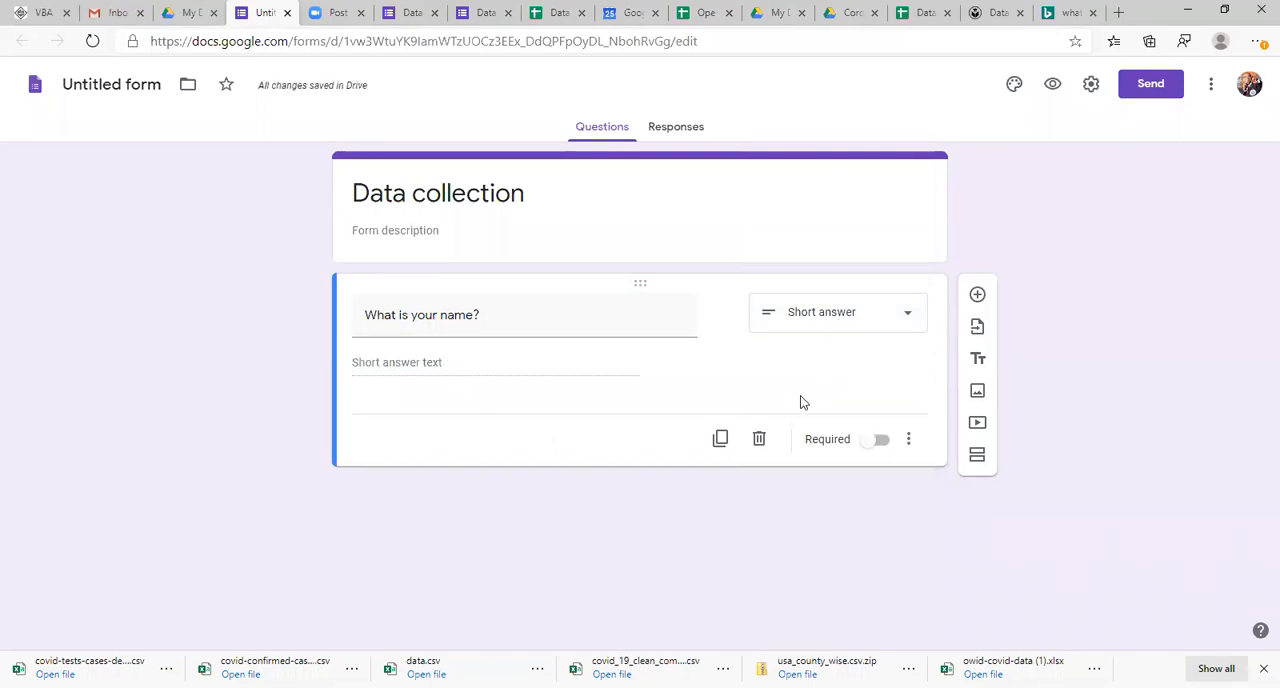
# Step: Add a second question below the name question with the text "Do you like milk?"
pyautogui.click(979, 296)
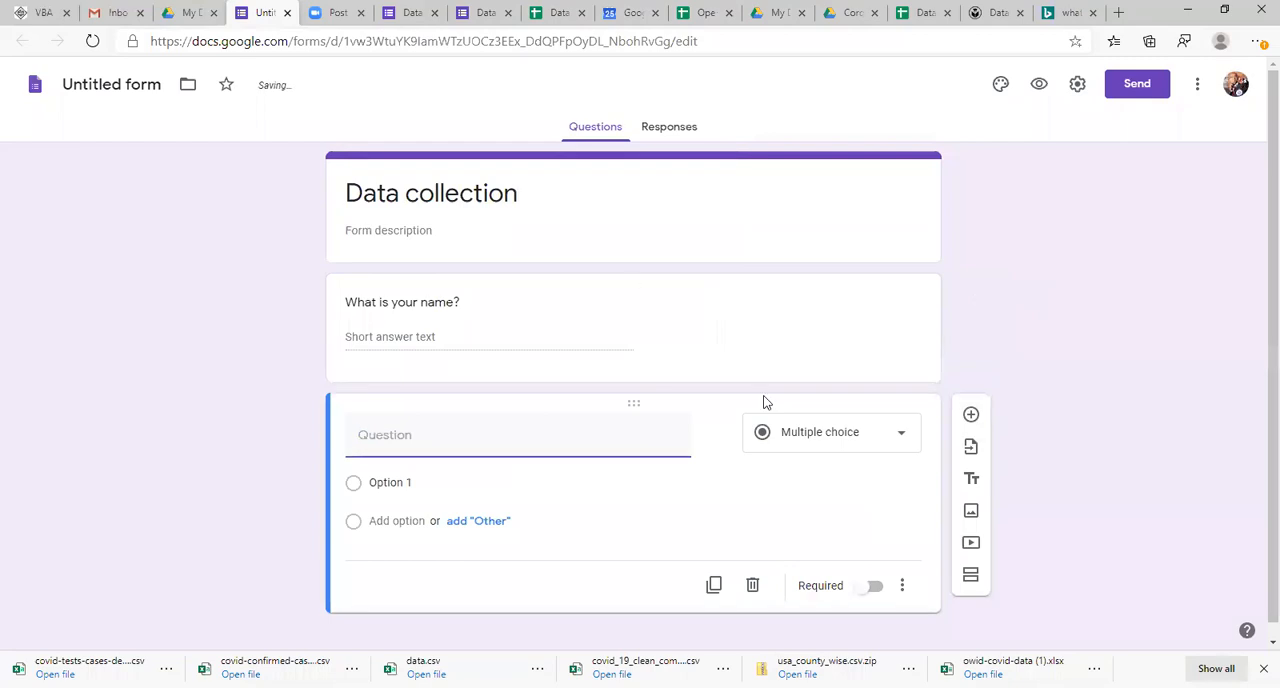
pyautogui.write('W')
pyautogui.press('BackSpace')
pyautogui.write('Do you like milk?')
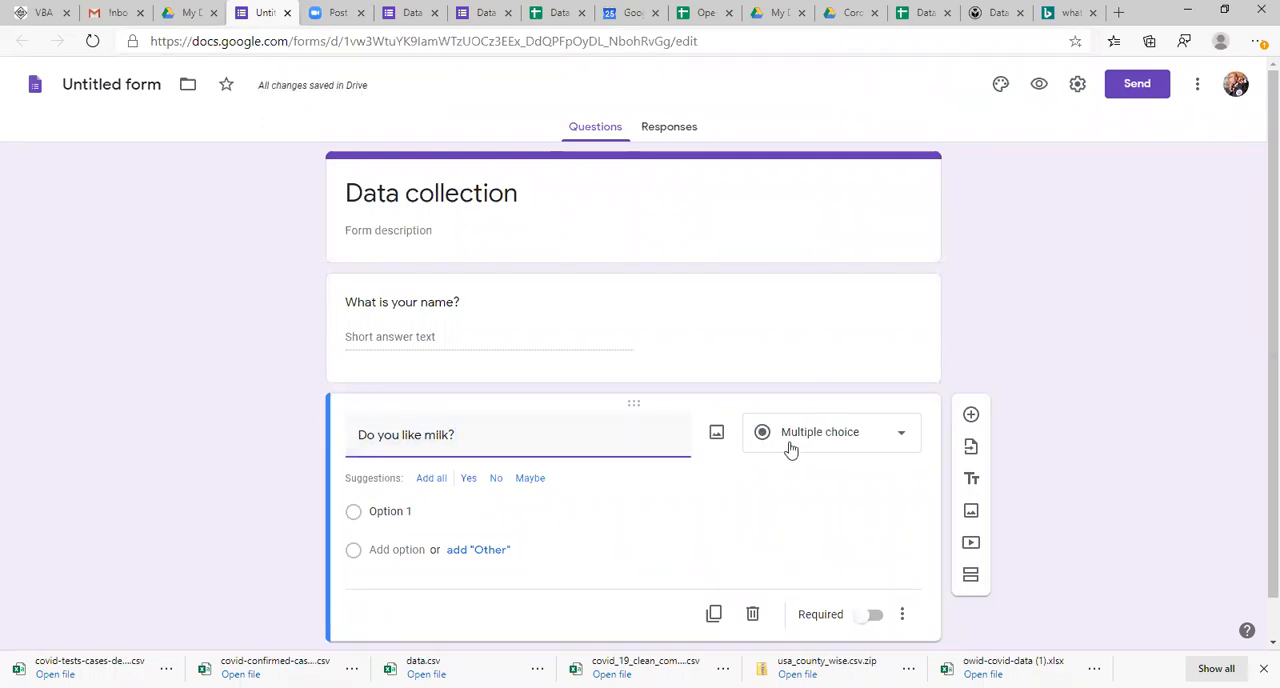
# Step: Replace the placeholder first option of the milk question with Yes
pyautogui.click(387, 508)
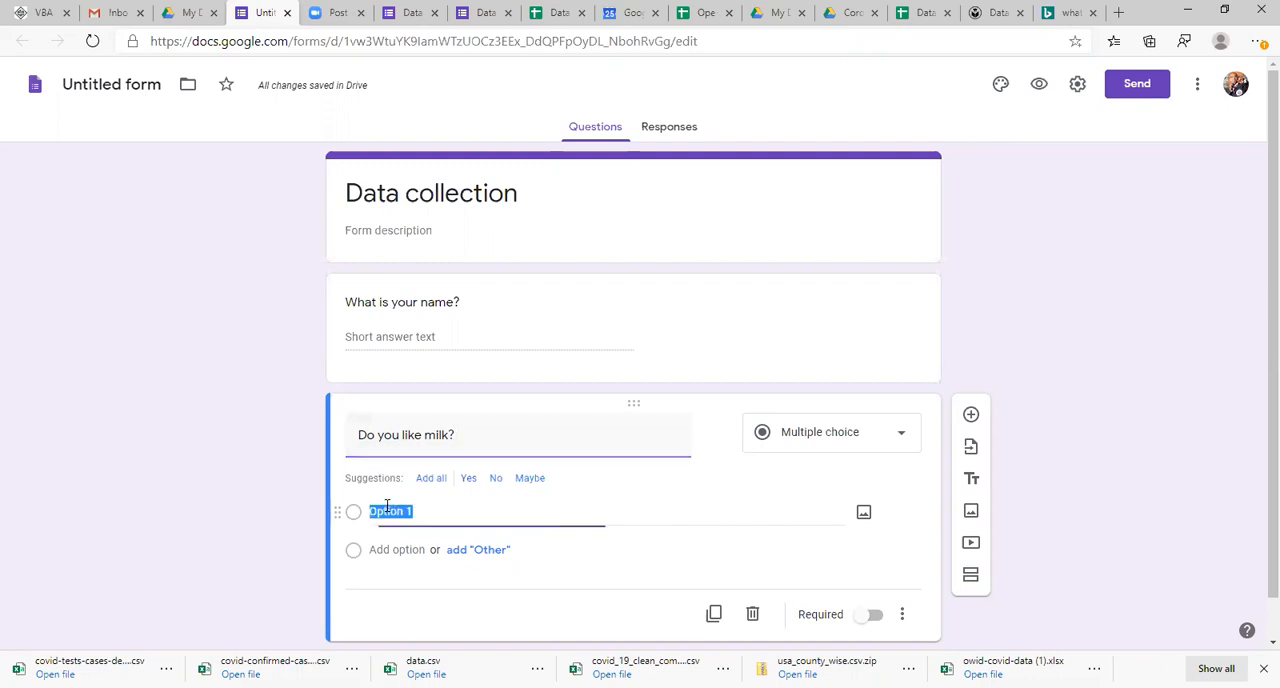
pyautogui.doubleClick(392, 508)
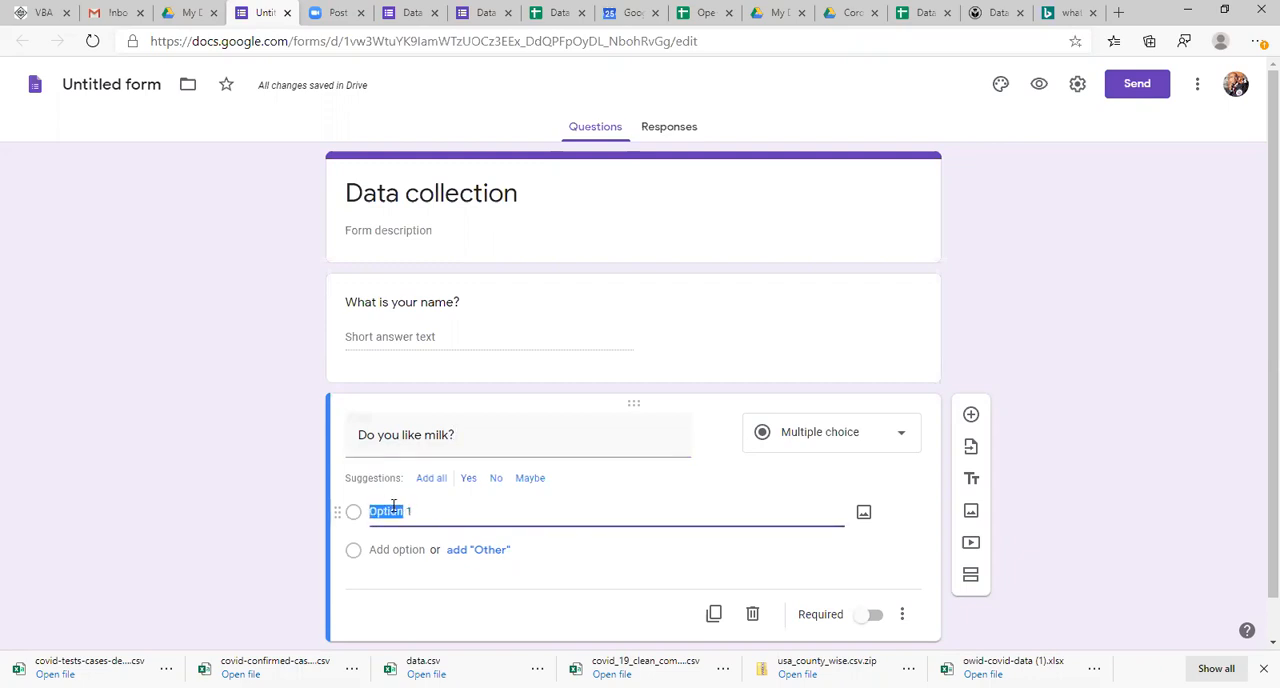
pyautogui.tripleClick(395, 508)
pyautogui.write('Yes')
pyautogui.click(469, 550)
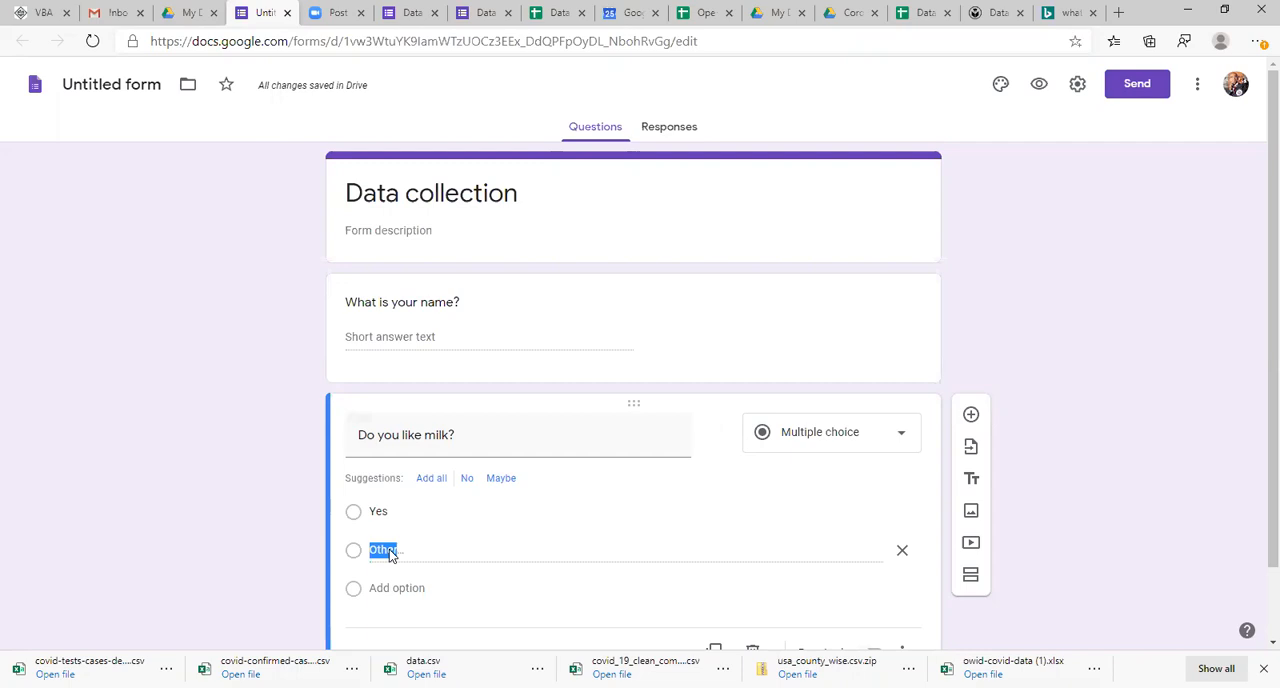
pyautogui.click(416, 562)
pyautogui.click(899, 549)
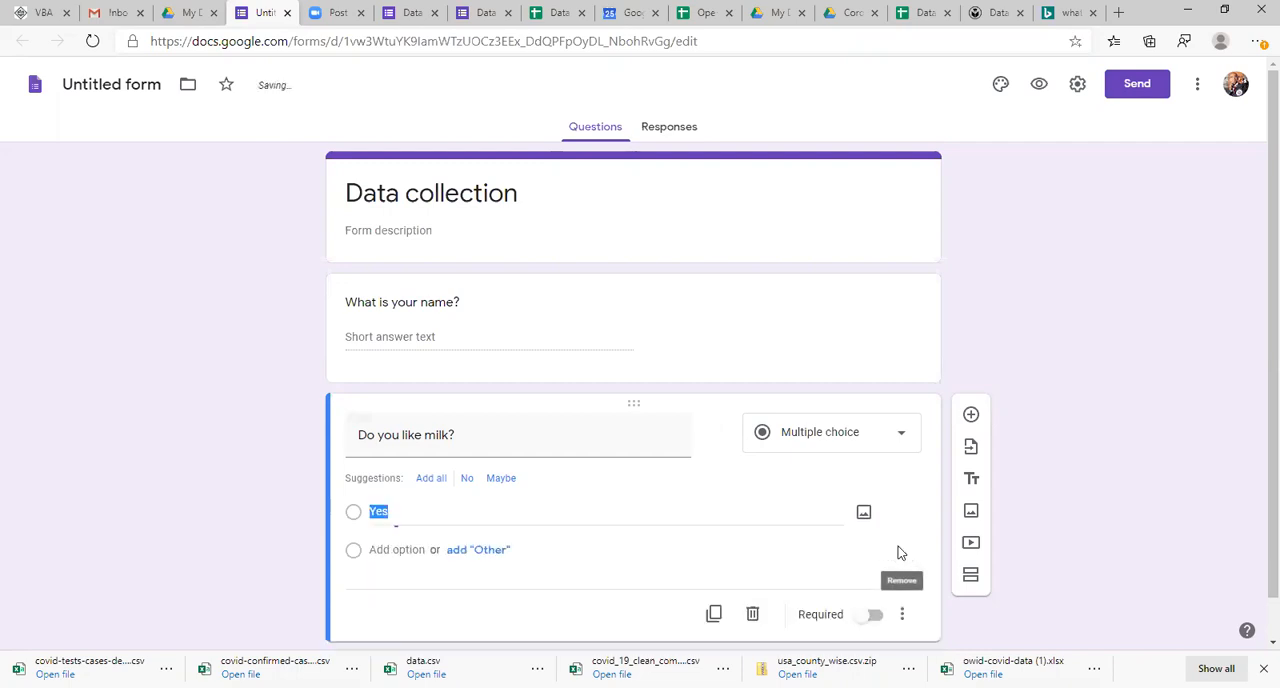
# Step: Add No as the second answer option of the milk question
pyautogui.click(386, 553)
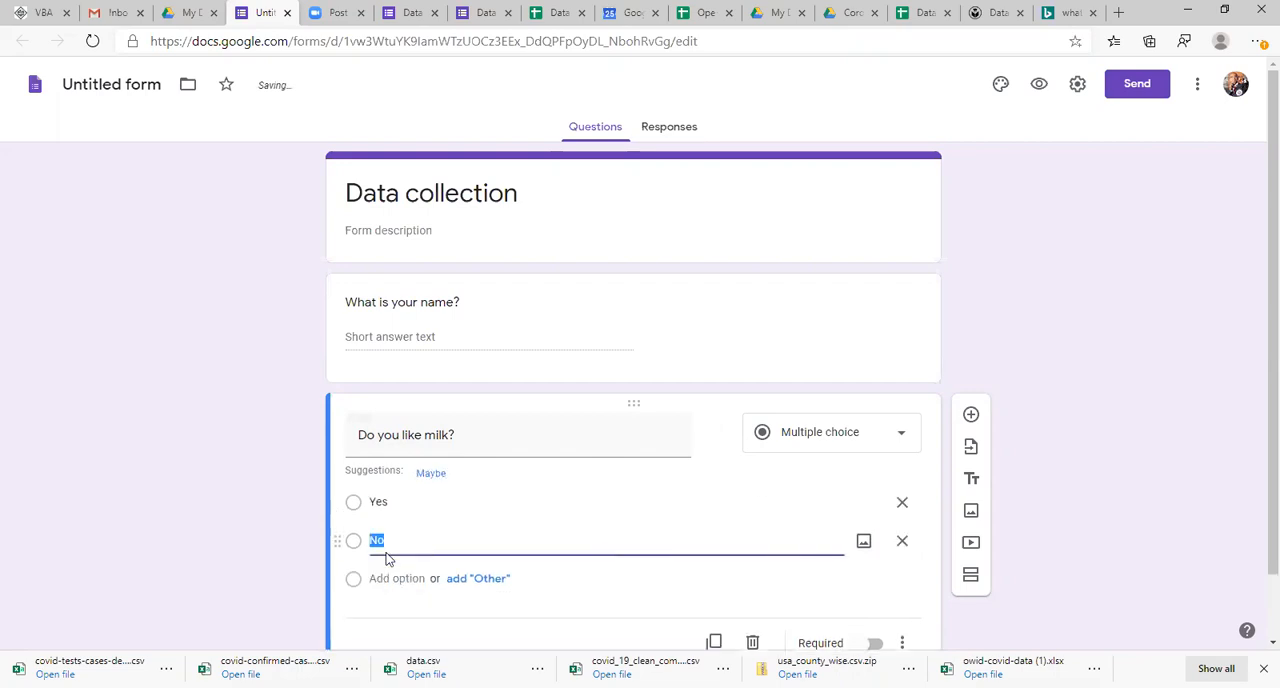
pyautogui.write('n')
pyautogui.write('N')
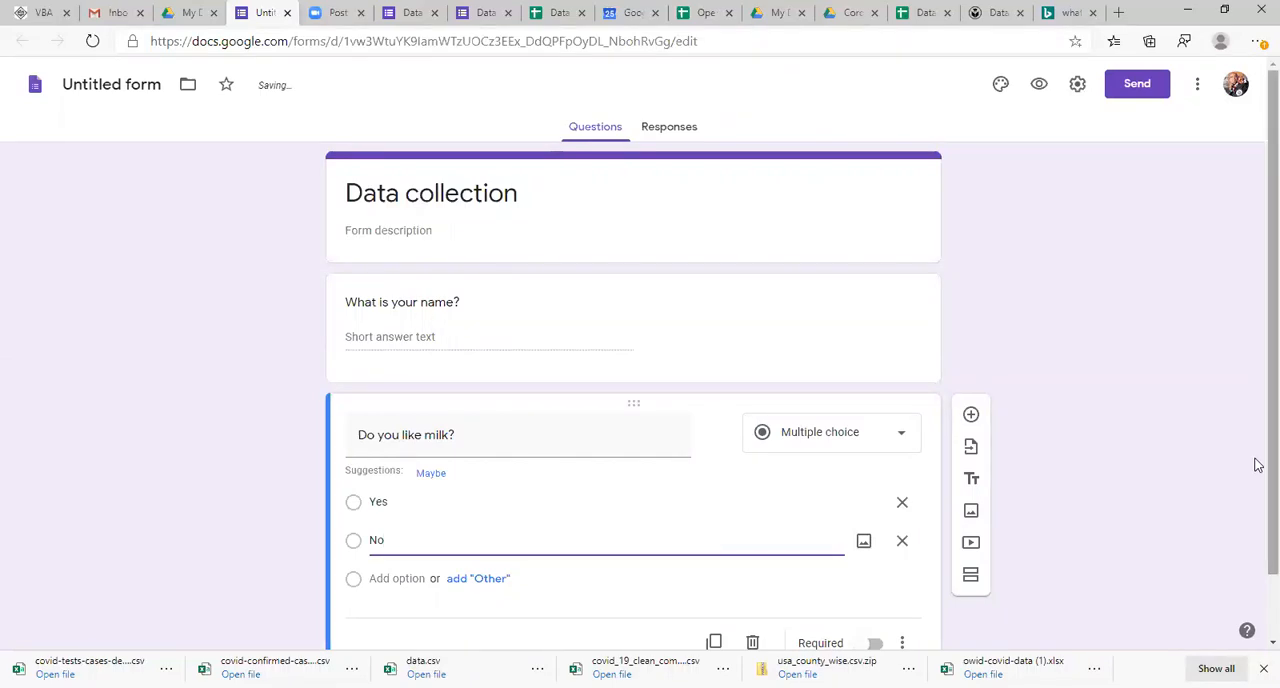
# Step: Add a third question below the milk question with the text "What is your favourite food?"
pyautogui.scroll(-1, 1258, 600)
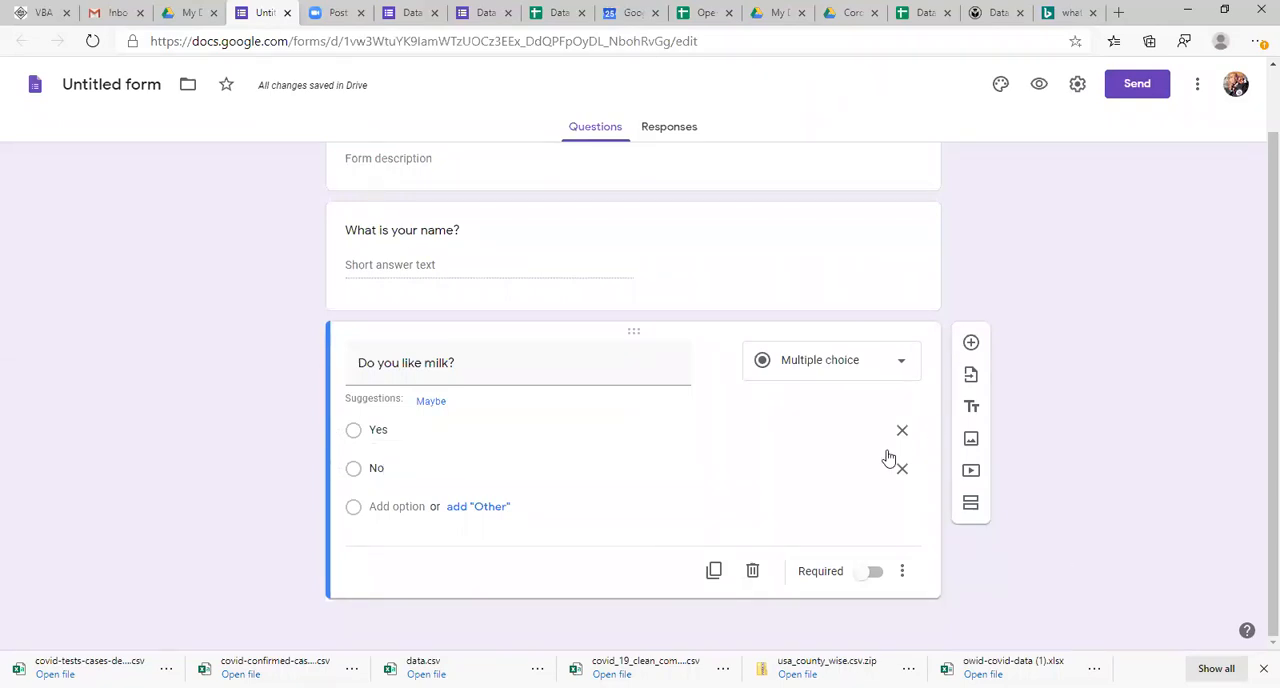
pyautogui.click(970, 342)
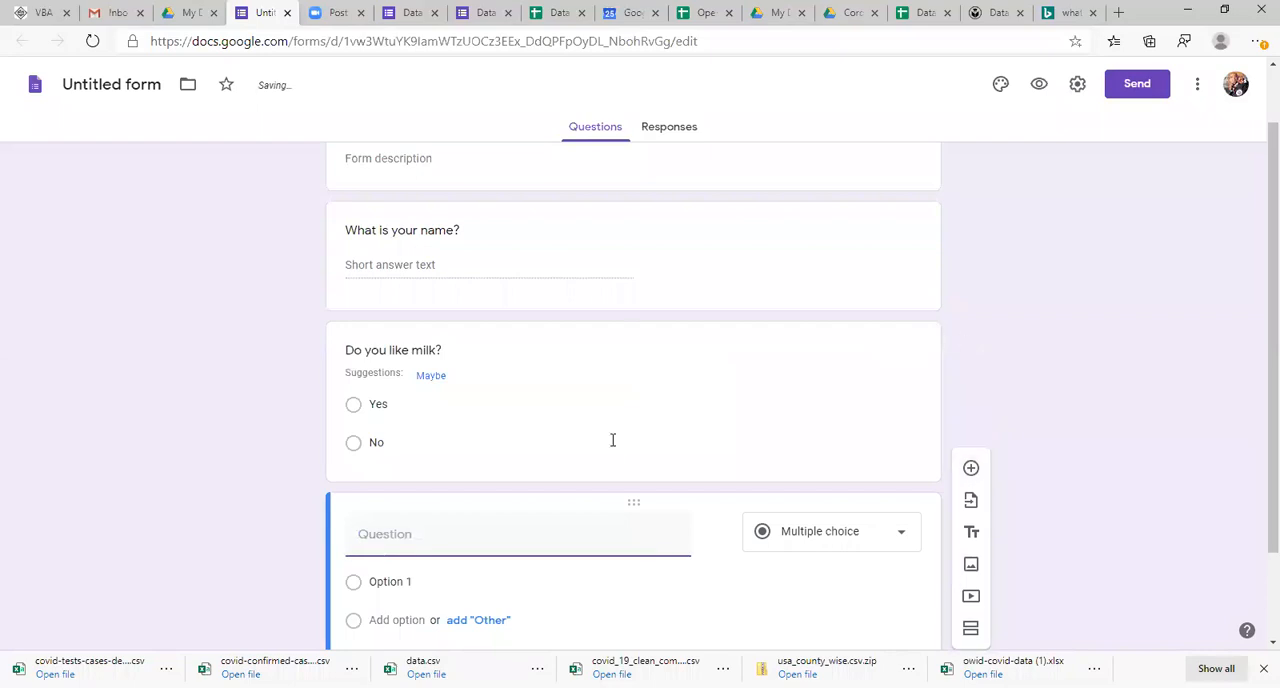
pyautogui.write('What')
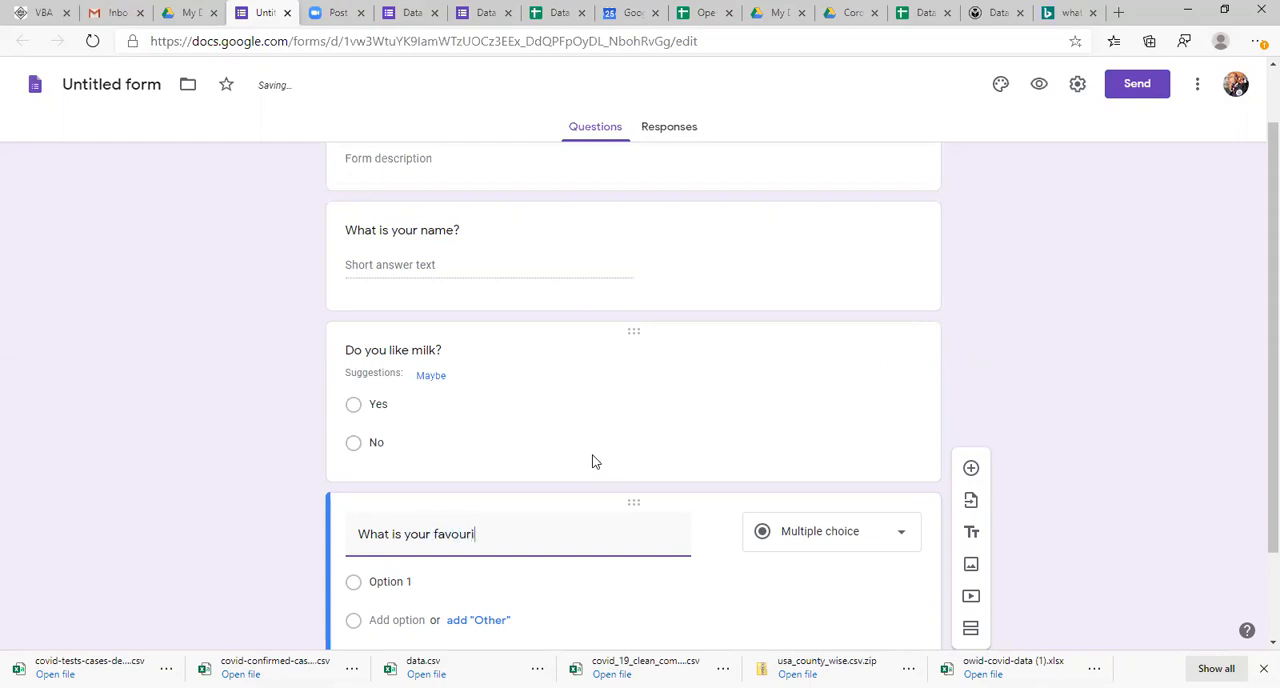
pyautogui.write('is your favourite food?')
# Step: Enter Chapathi and Biryani as the first two answer options of the favourite food question
pyautogui.scroll(-2, 1256, 450)
pyautogui.click(385, 467)
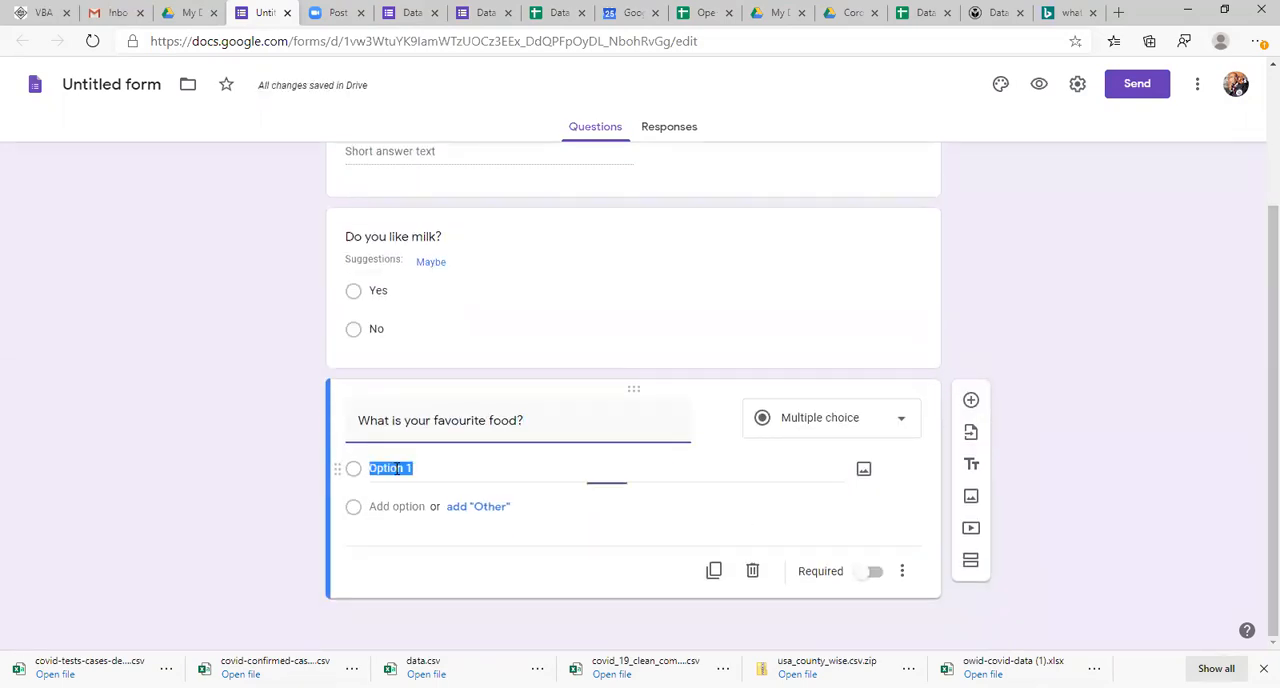
pyautogui.write('C')
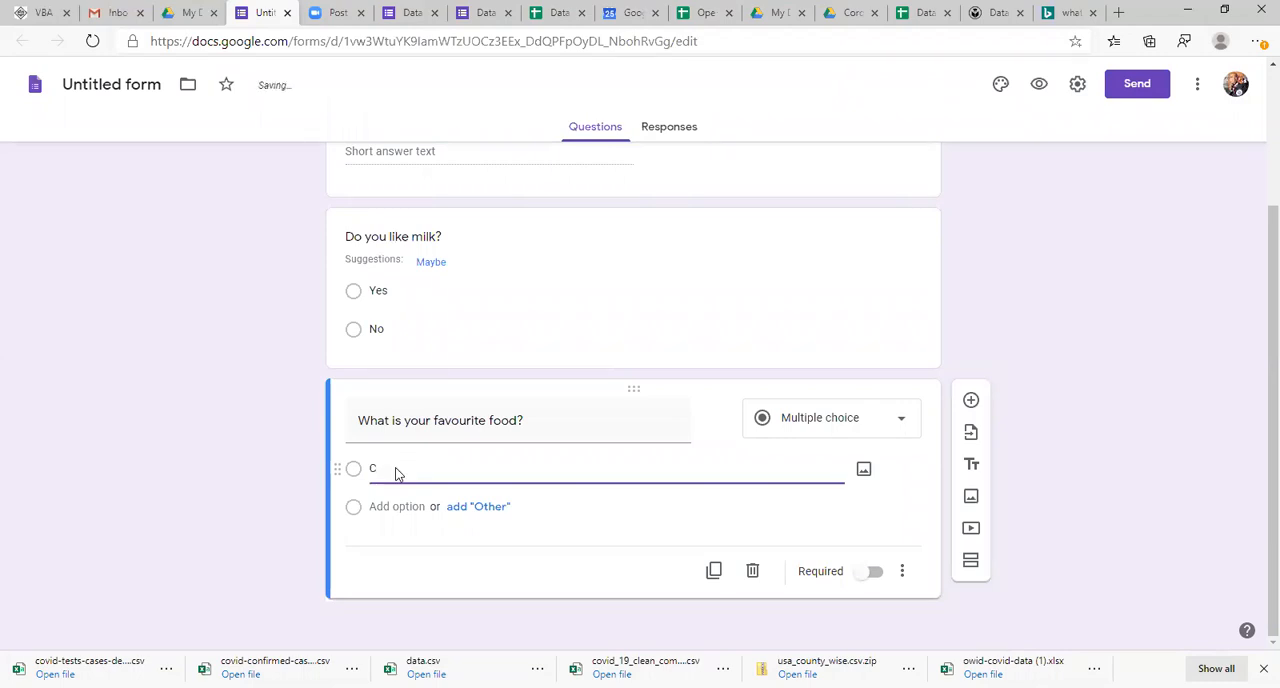
pyautogui.write('hapathi')
pyautogui.click(391, 506)
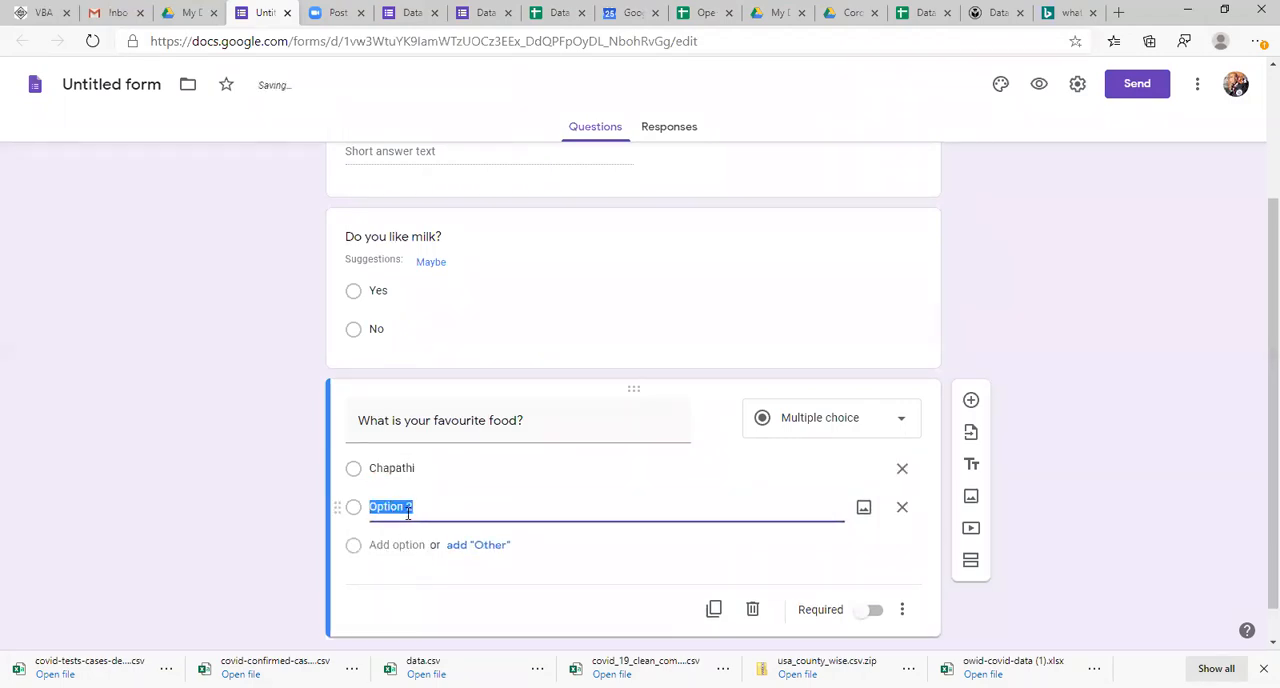
pyautogui.write('Biryani')
# Step: Add an "Other" choice after the Chapathi and Biryani options of the favourite food question
pyautogui.doubleClick(489, 523)
pyautogui.doubleClick(354, 478)
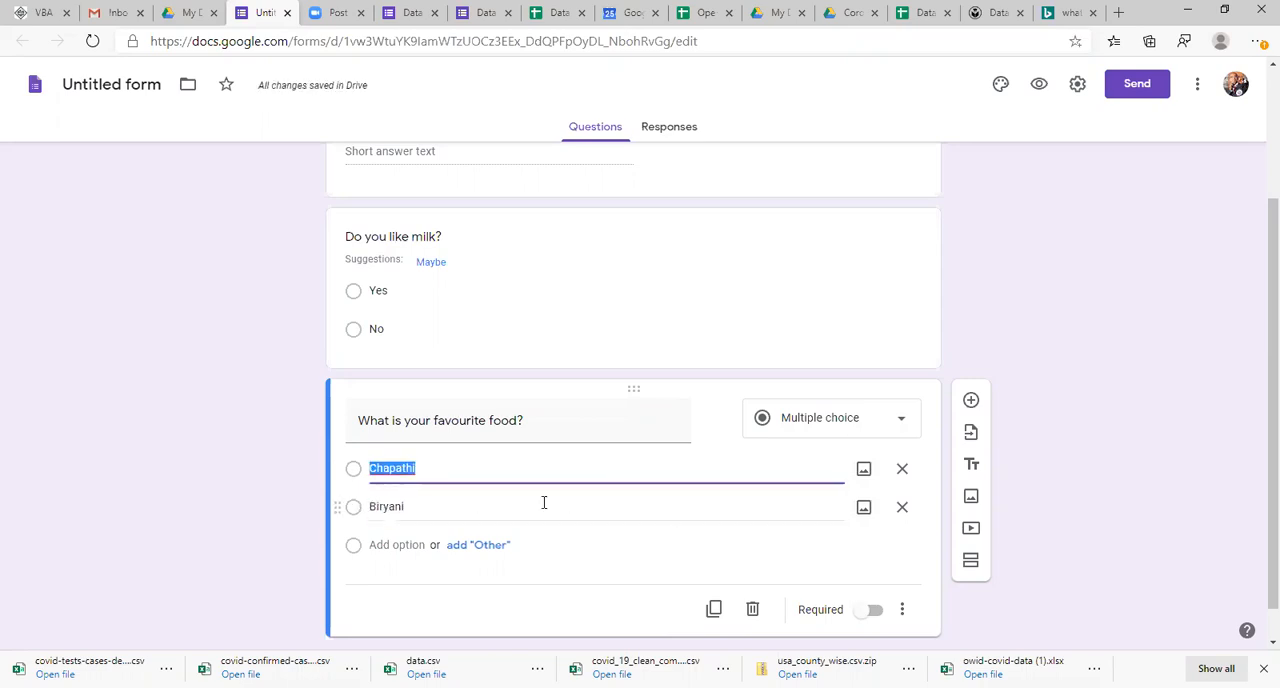
pyautogui.click(428, 467)
pyautogui.click(425, 497)
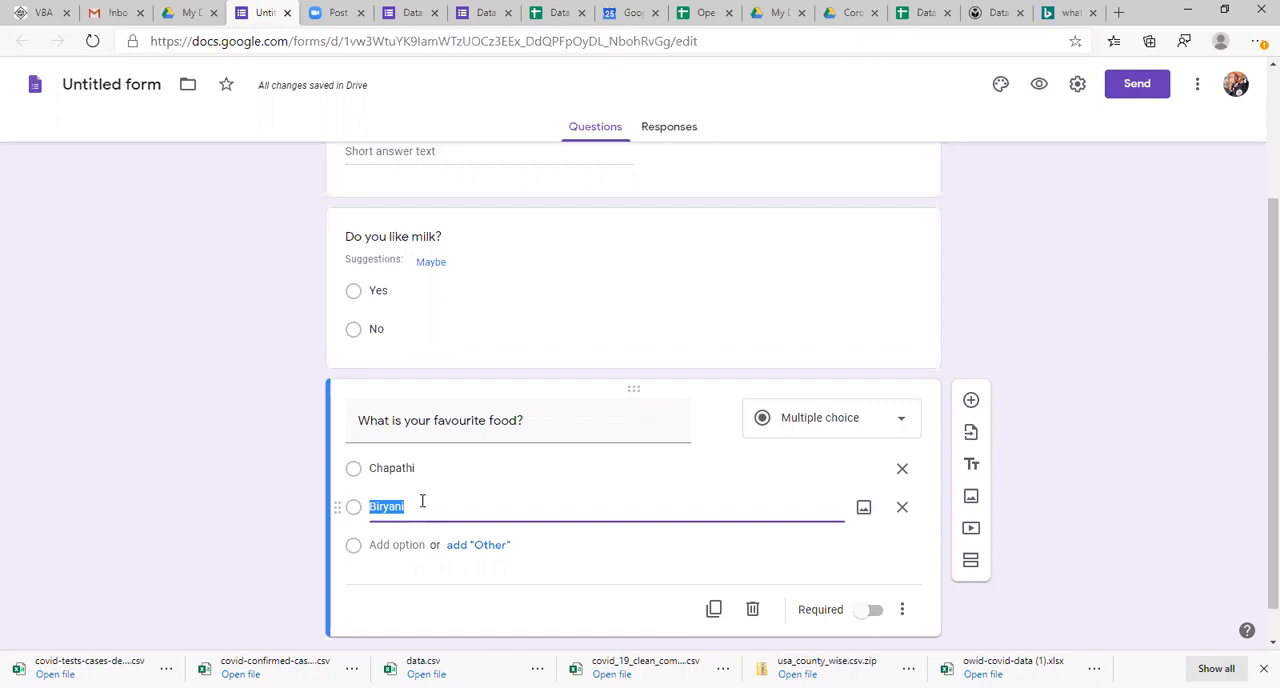
pyautogui.click(478, 548)
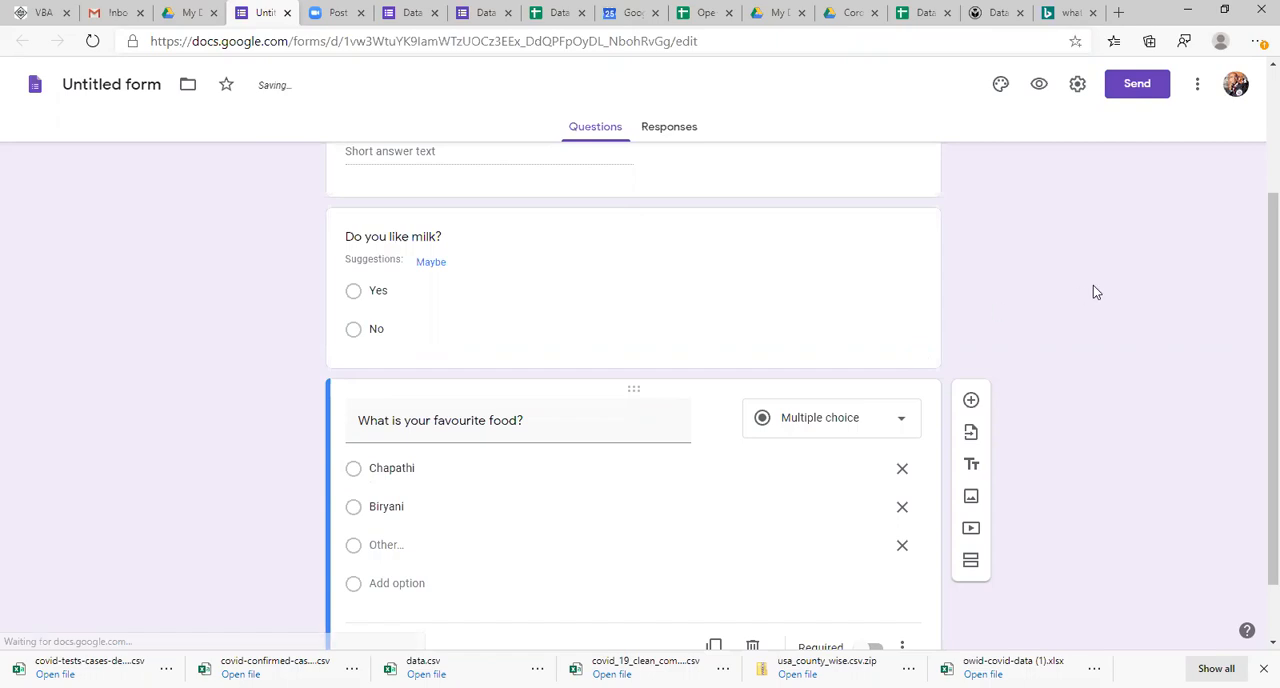
# Step: Review the form's questions and the answer types available for the favourite food question
pyautogui.scroll(2, 1257, 228)
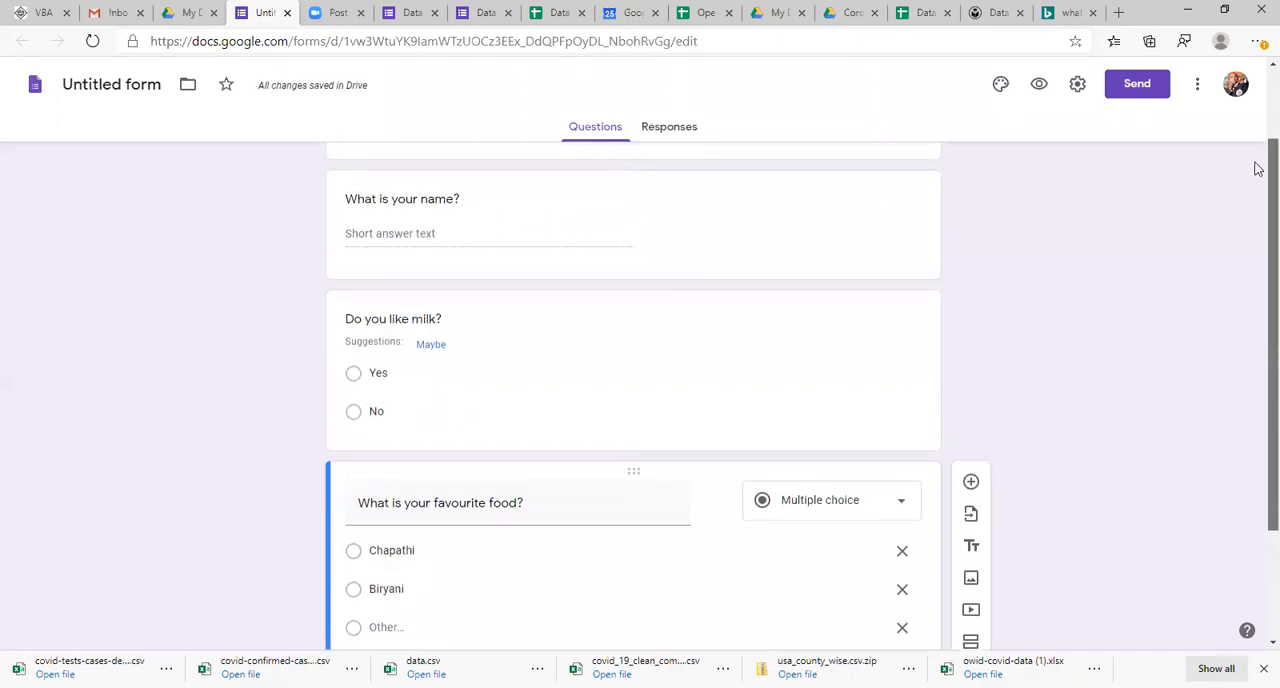
pyautogui.scroll(-2, 1255, 288)
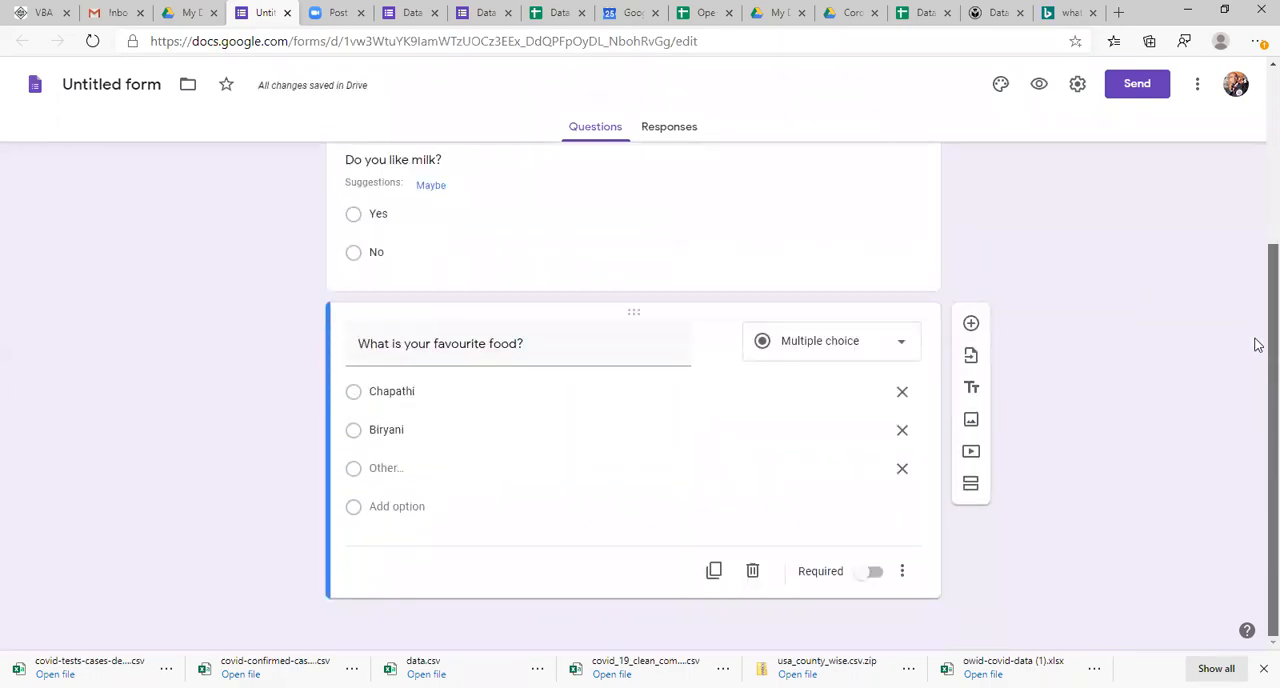
pyautogui.scroll(3, 1257, 131)
pyautogui.scroll(-3, 1257, 200)
pyautogui.scroll(1, 1259, 250)
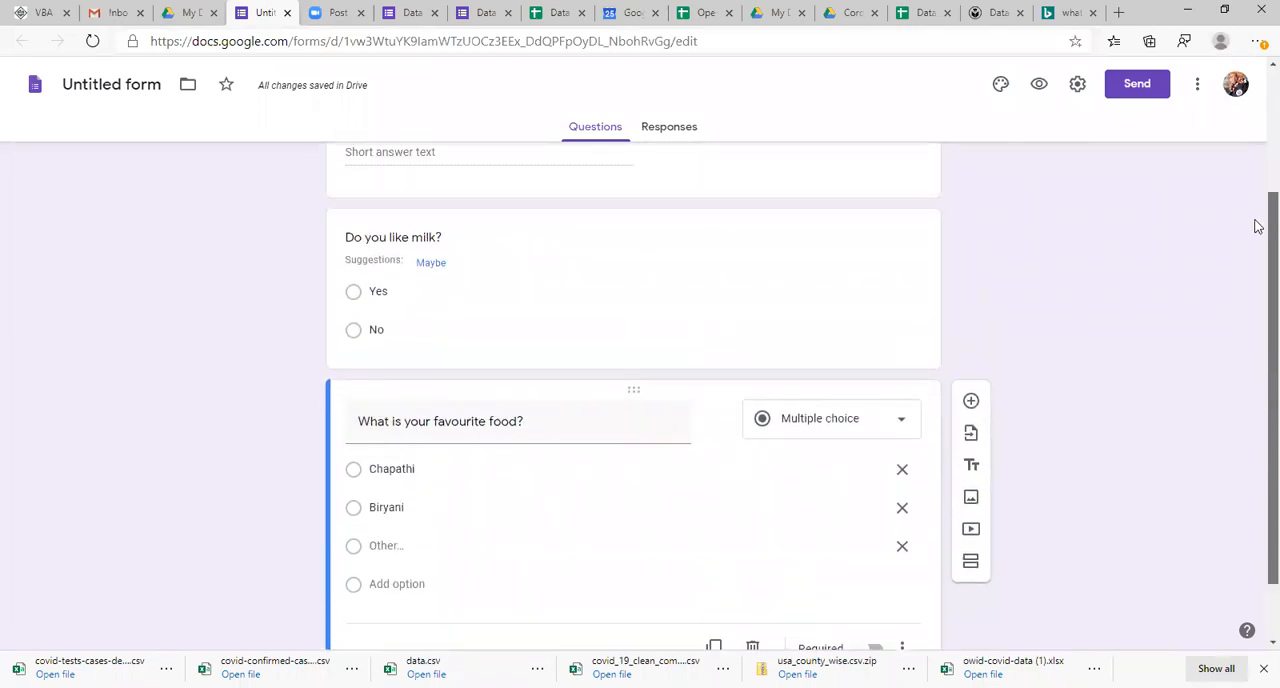
pyautogui.click(790, 438)
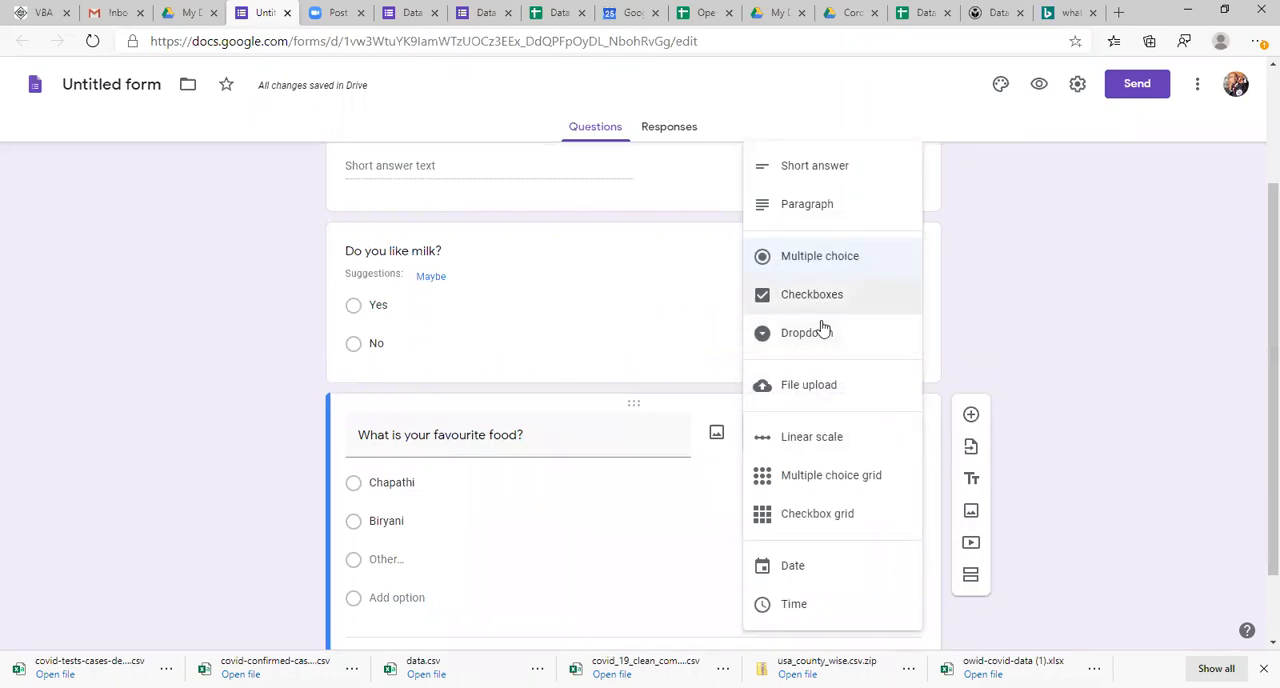
pyautogui.click(1061, 259)
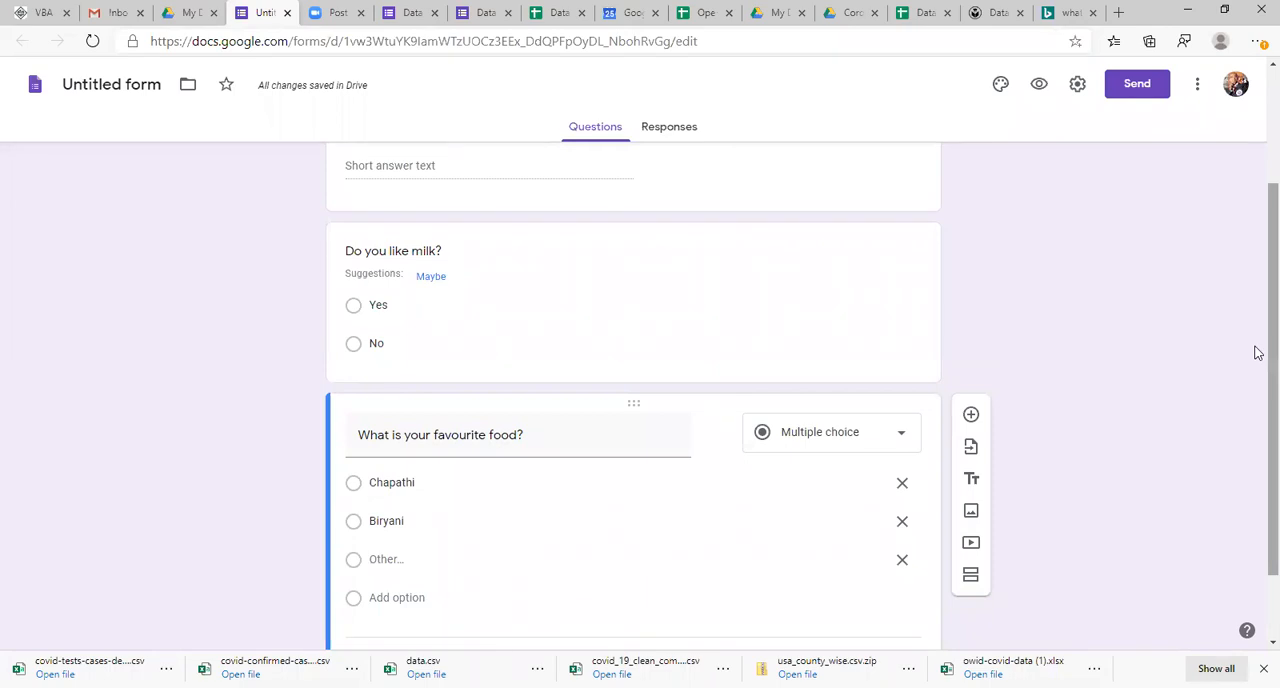
pyautogui.scroll(2, 1258, 352)
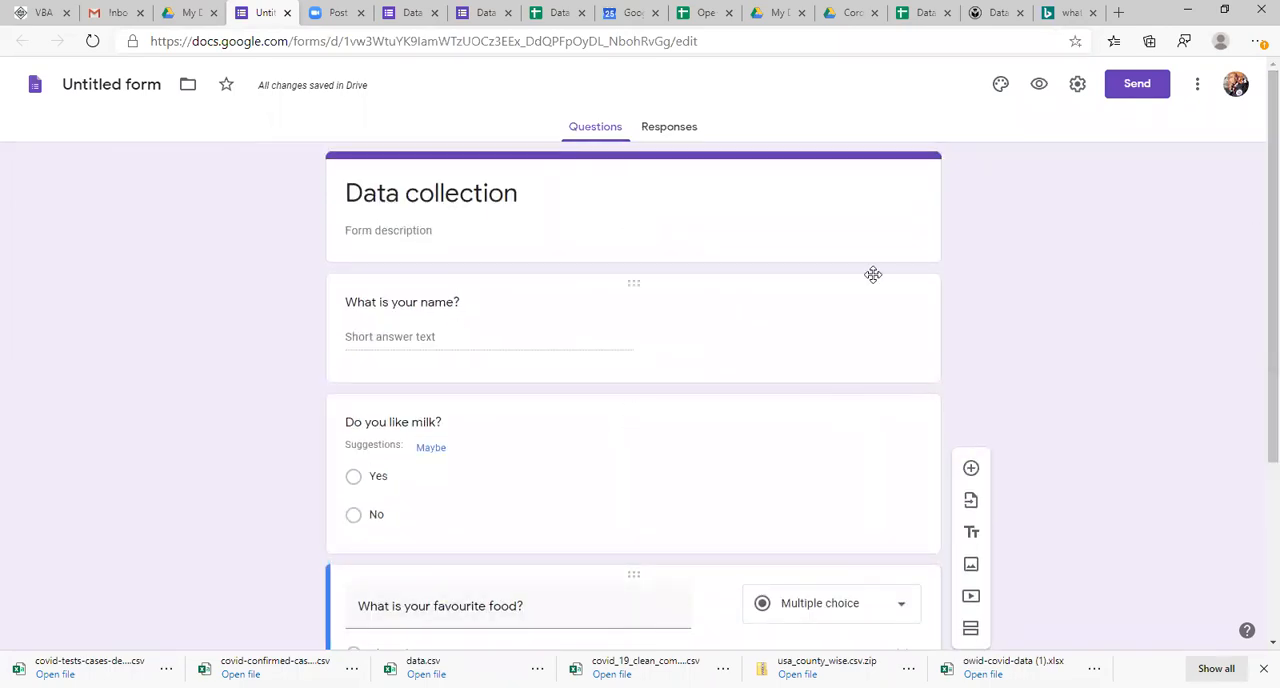
# Step: Switch to the Data response spreadsheet and examine the individual responses in rows 2, 3 and 4
pyautogui.click(560, 12)
pyautogui.click(172, 378)
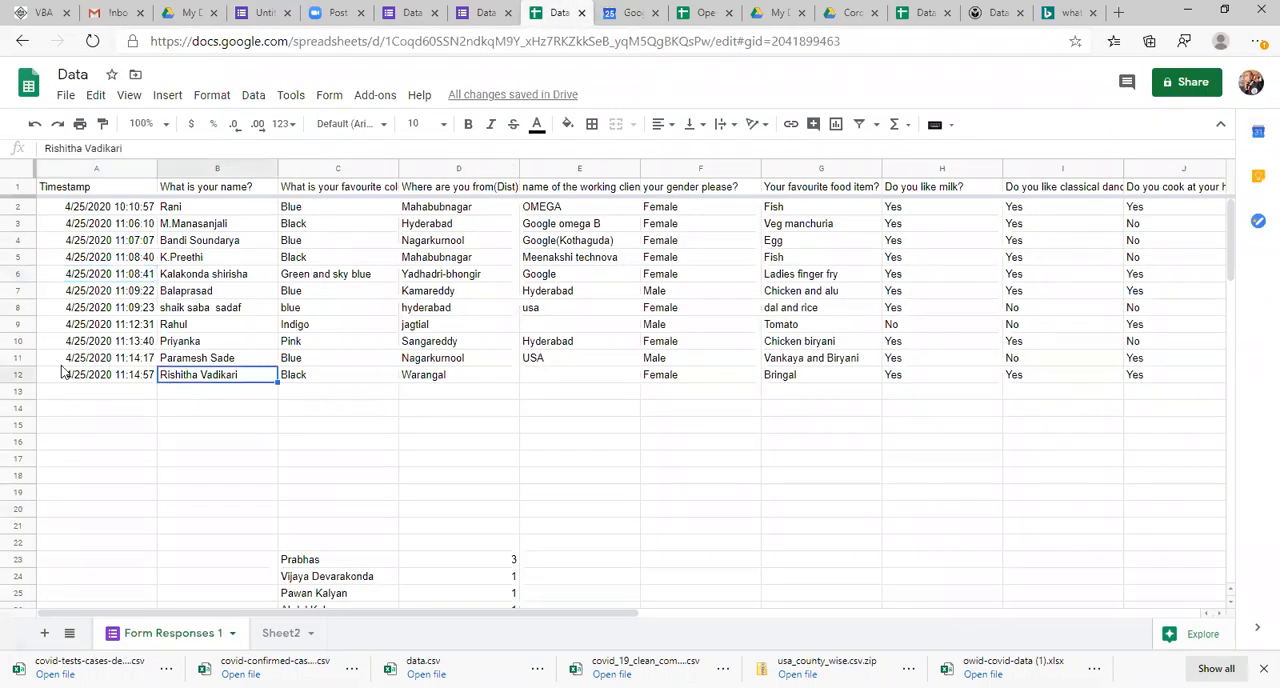
pyautogui.click(24, 206)
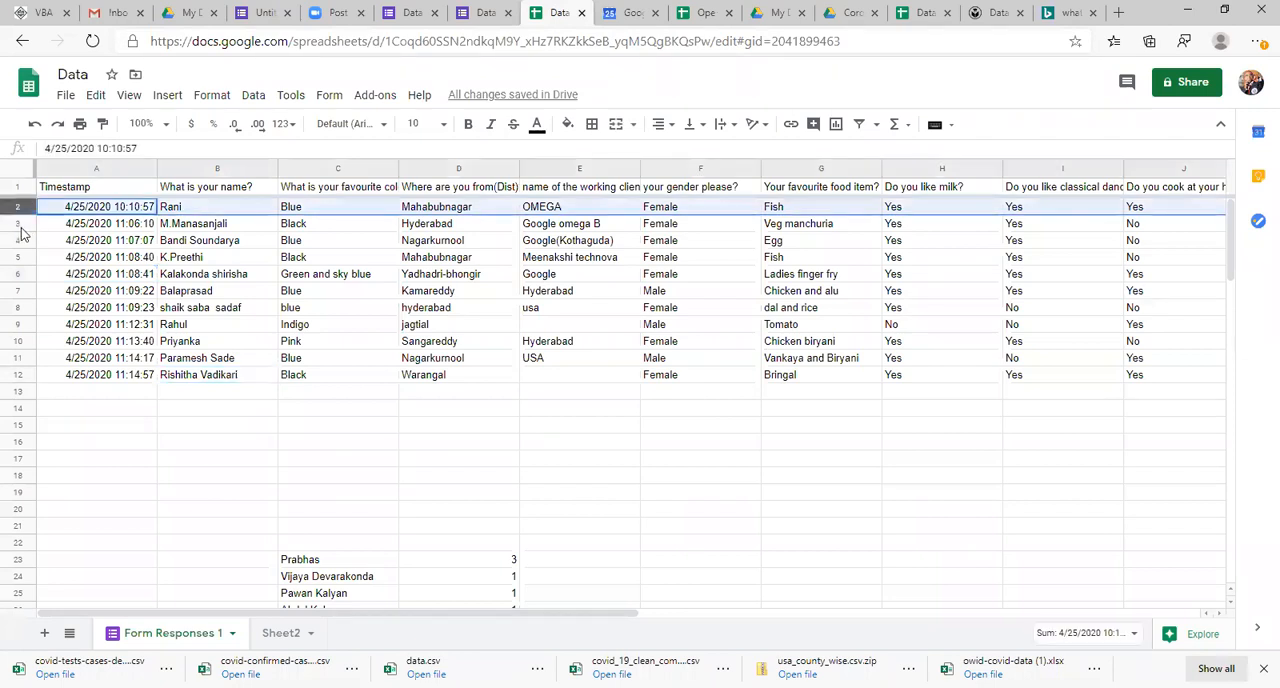
pyautogui.click(20, 224)
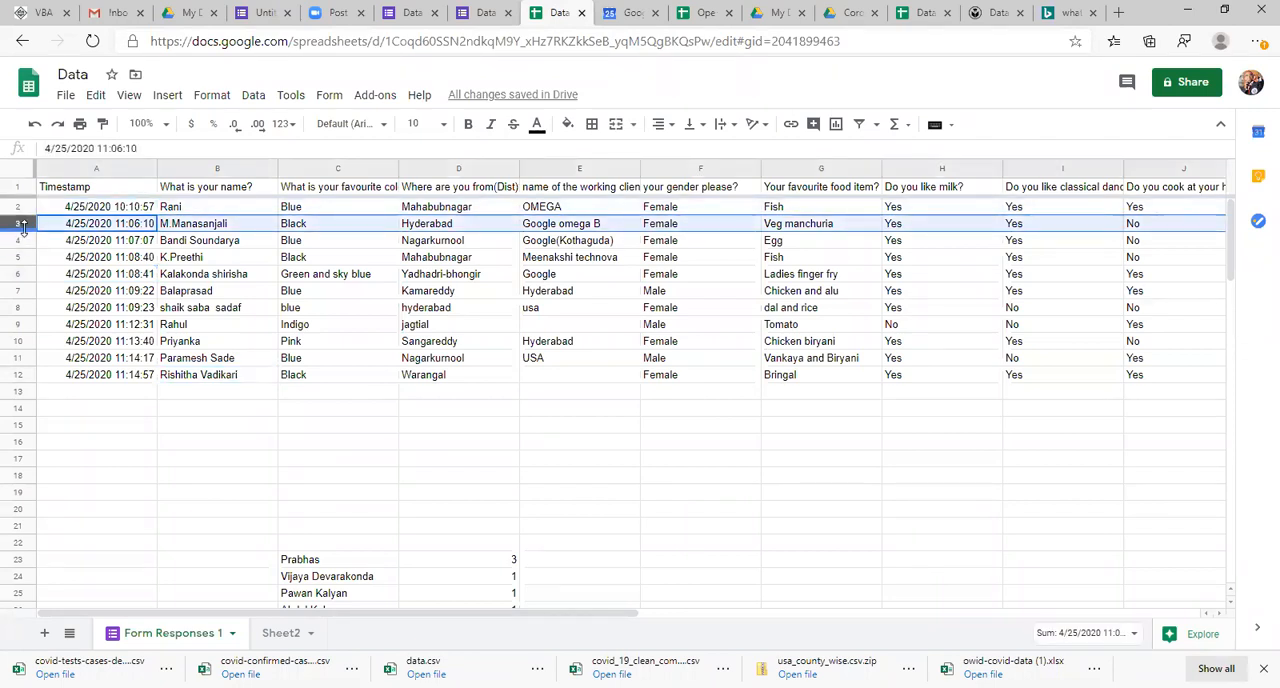
pyautogui.click(22, 239)
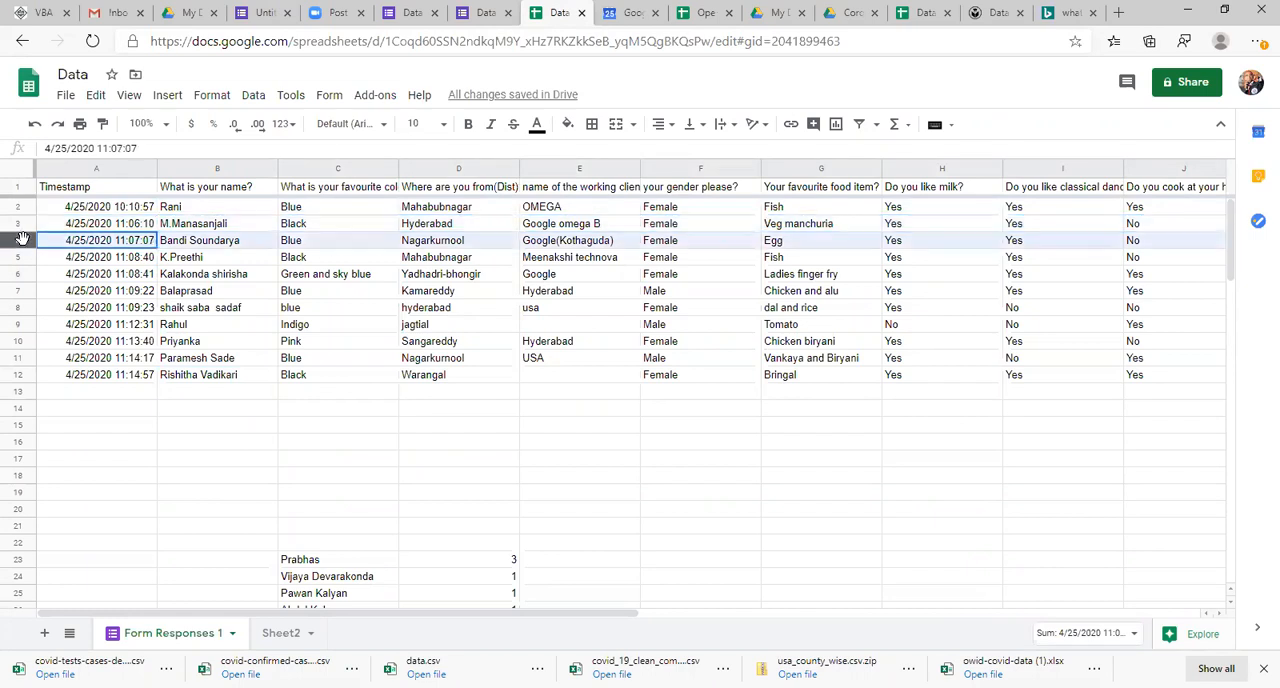
pyautogui.click(90, 291)
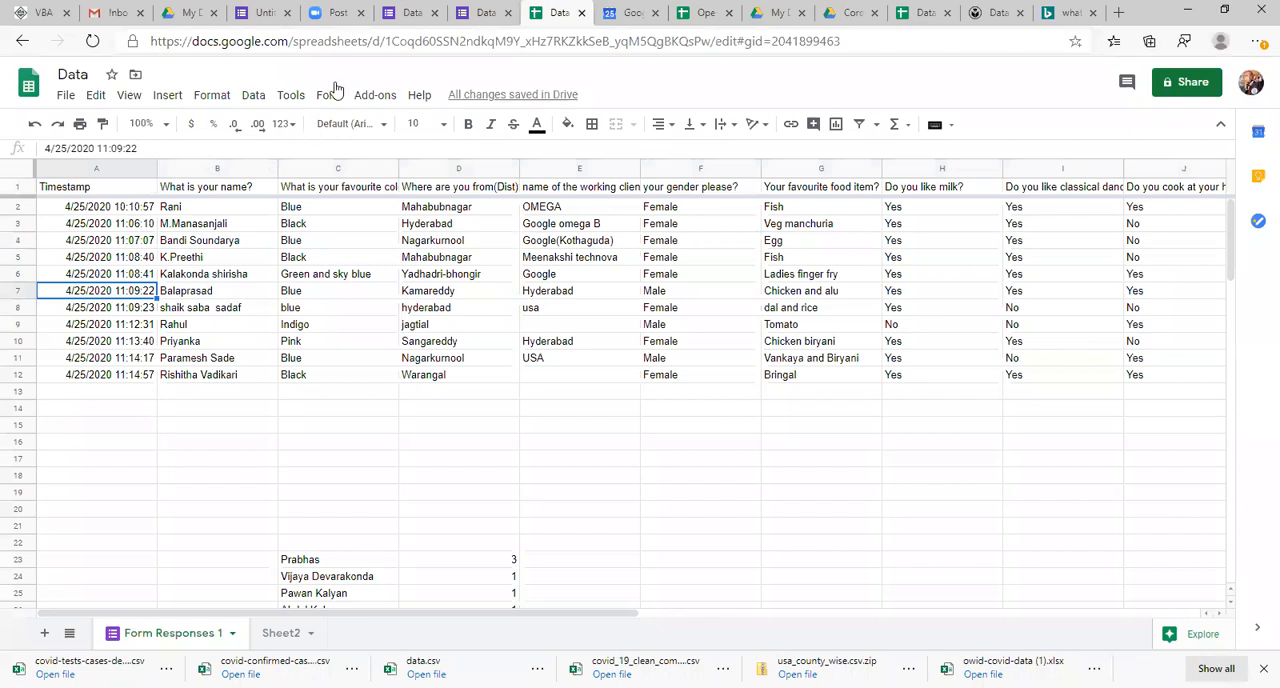
# Step: Return to the untitled form and add two blank multiple-choice questions below the favourite food question
pyautogui.click(268, 10)
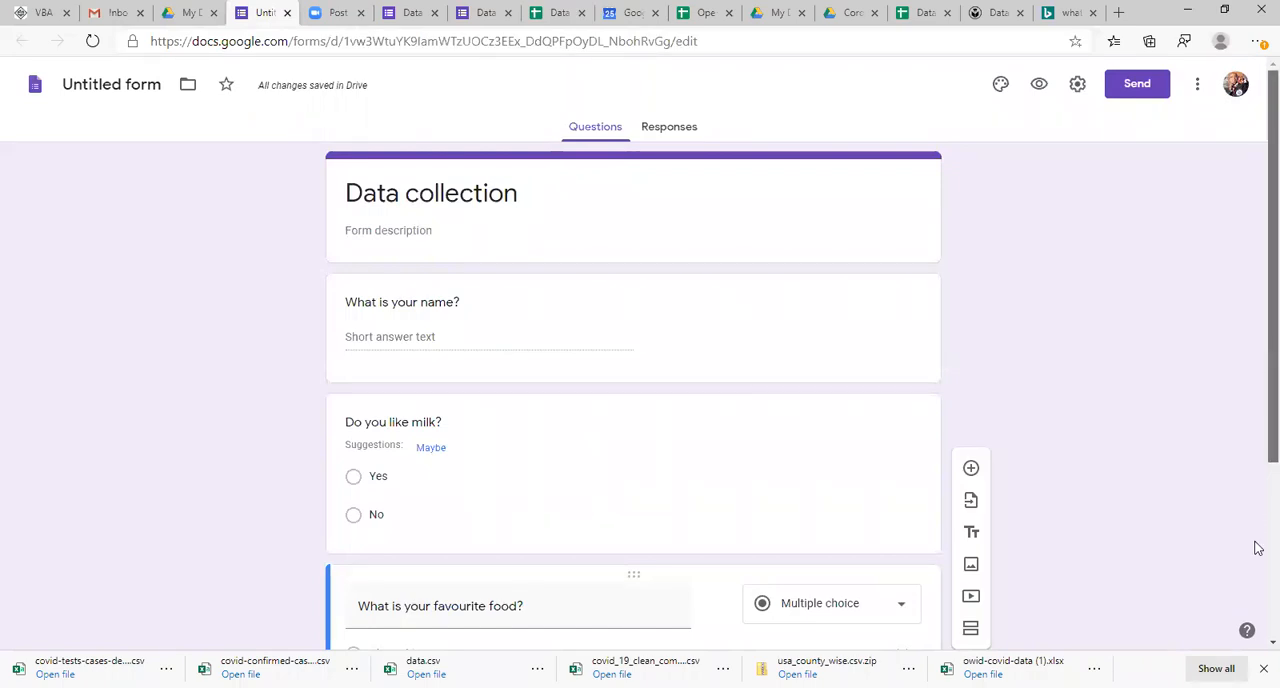
pyautogui.scroll(-3, 1258, 548)
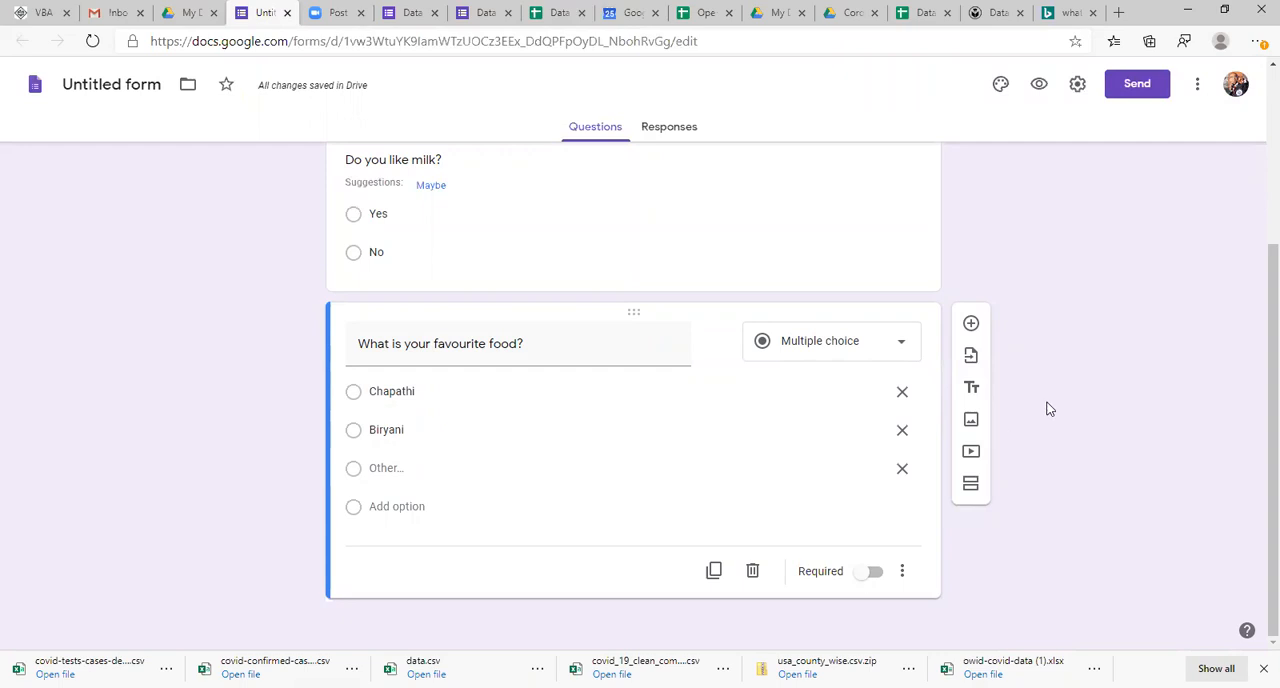
pyautogui.click(970, 323)
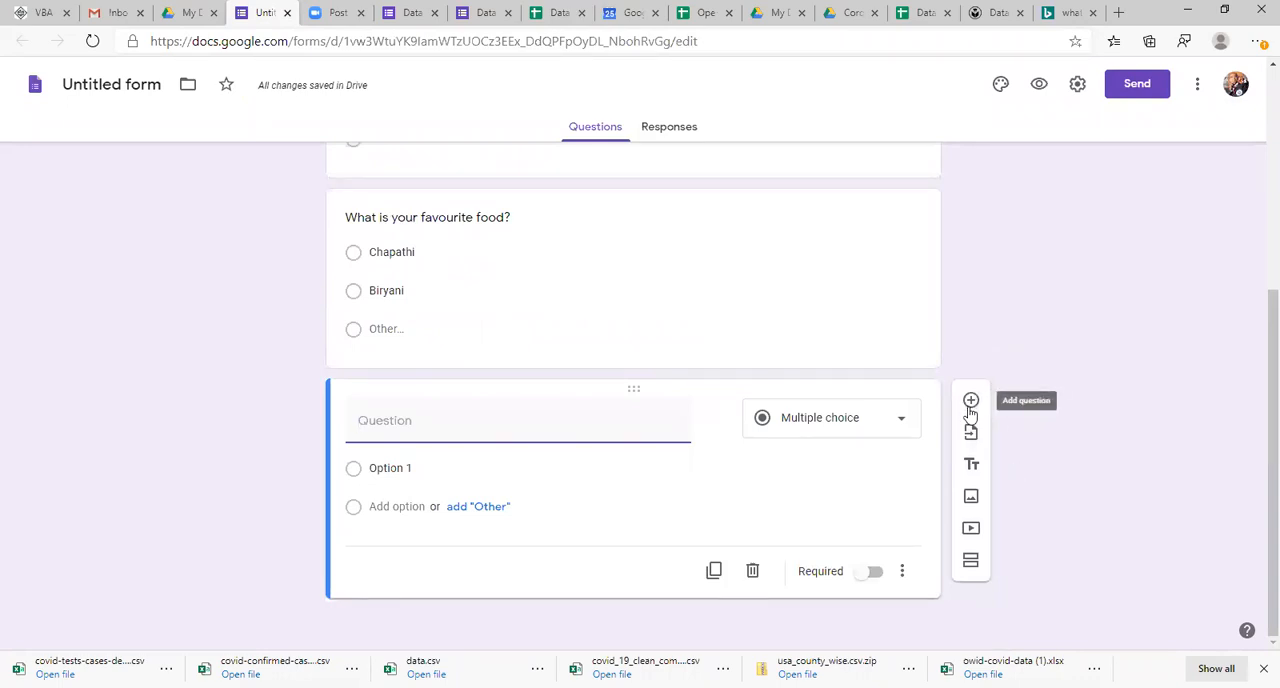
pyautogui.click(970, 405)
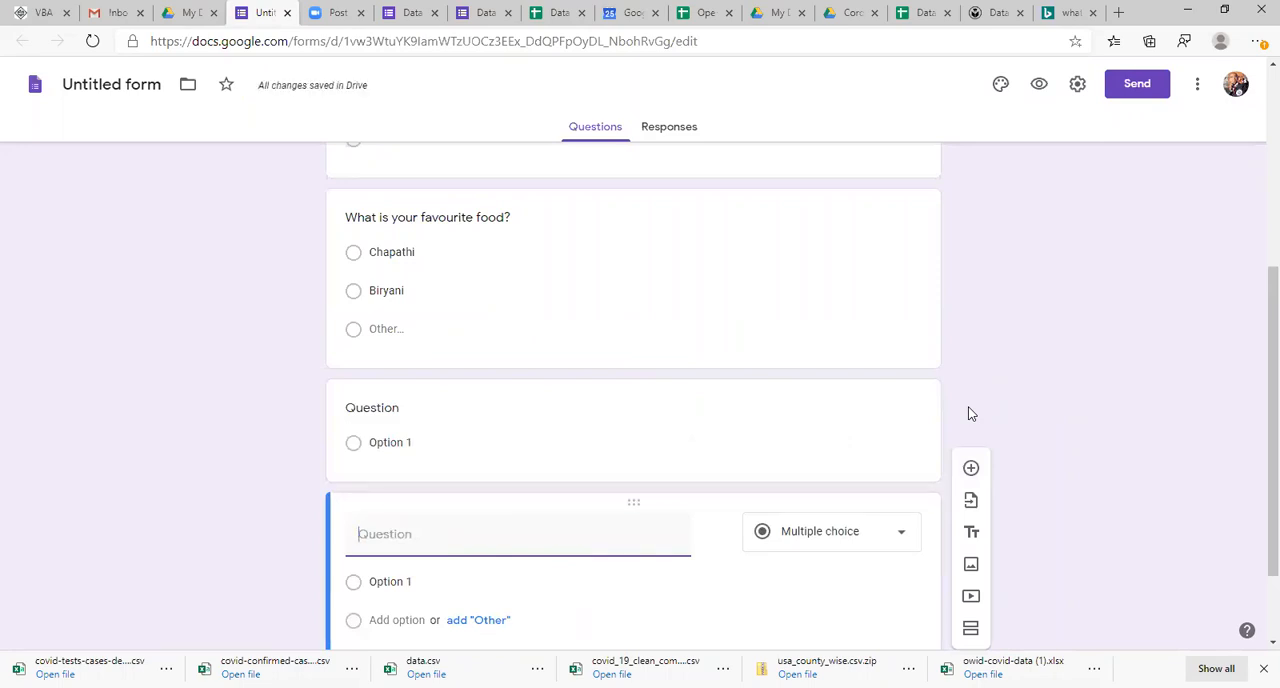
pyautogui.scroll(-1, 1250, 635)
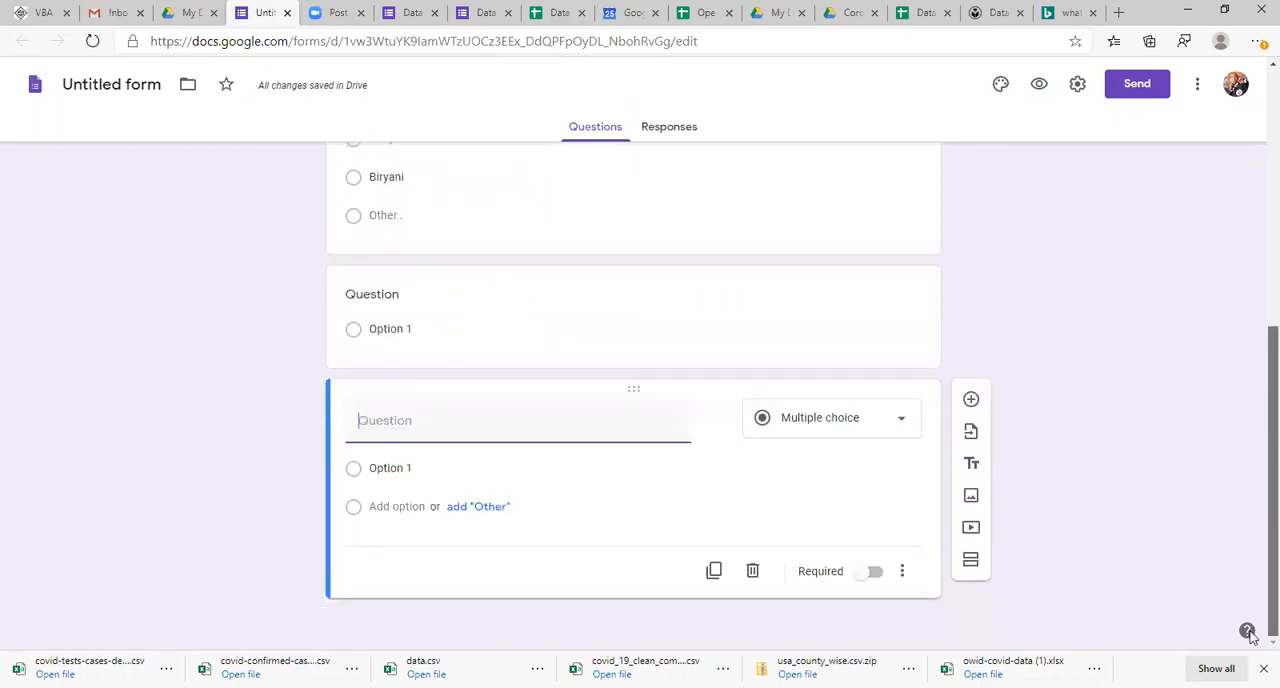
pyautogui.click(879, 418)
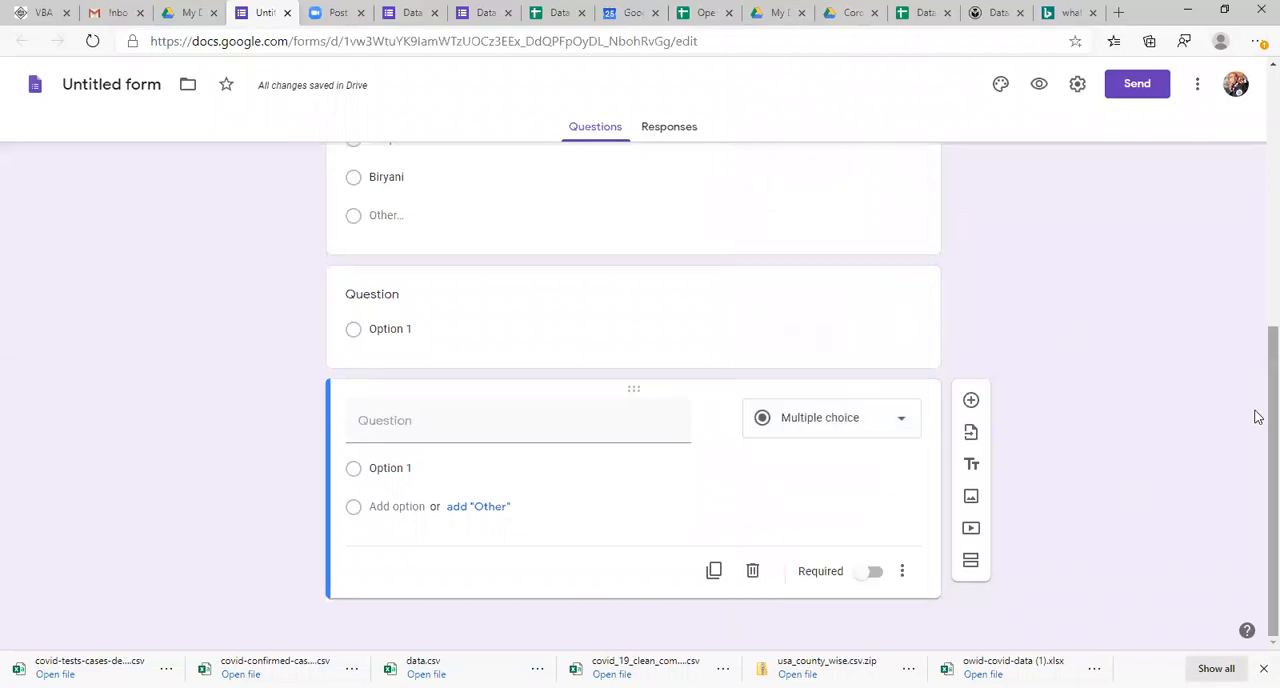
# Step: Review the whole form from its title down to the two blank questions
pyautogui.scroll(4, 1258, 498)
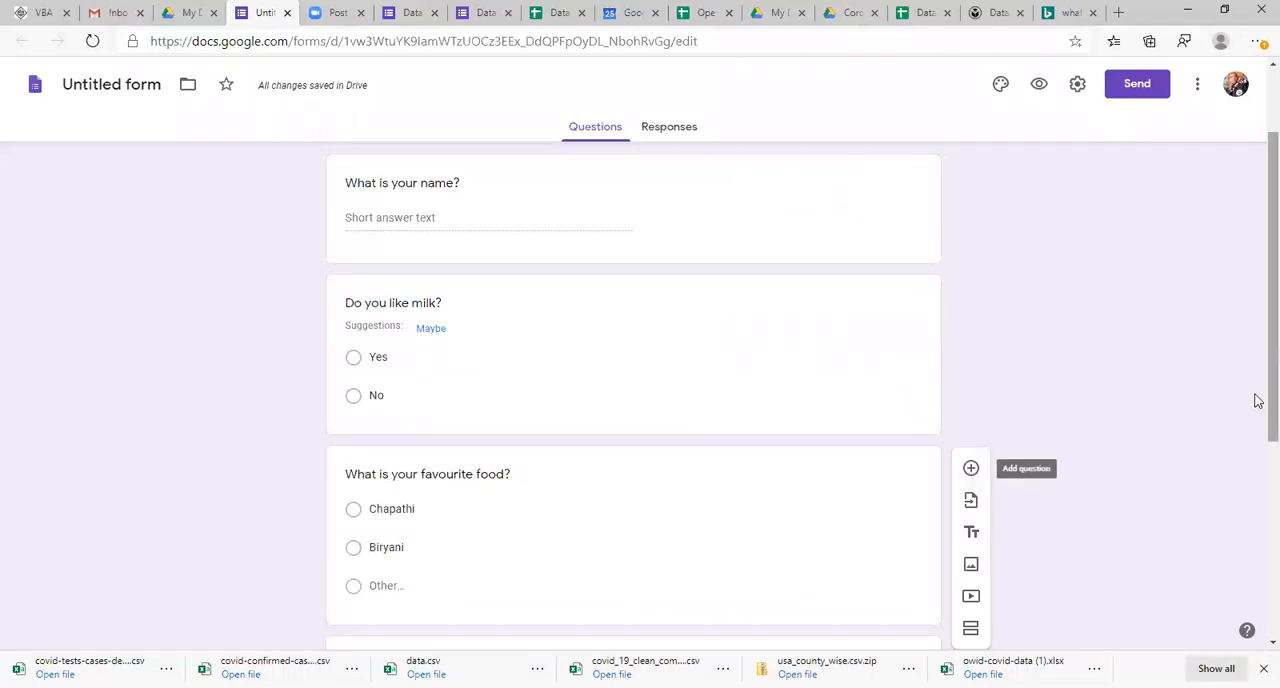
pyautogui.scroll(-2, 1257, 480)
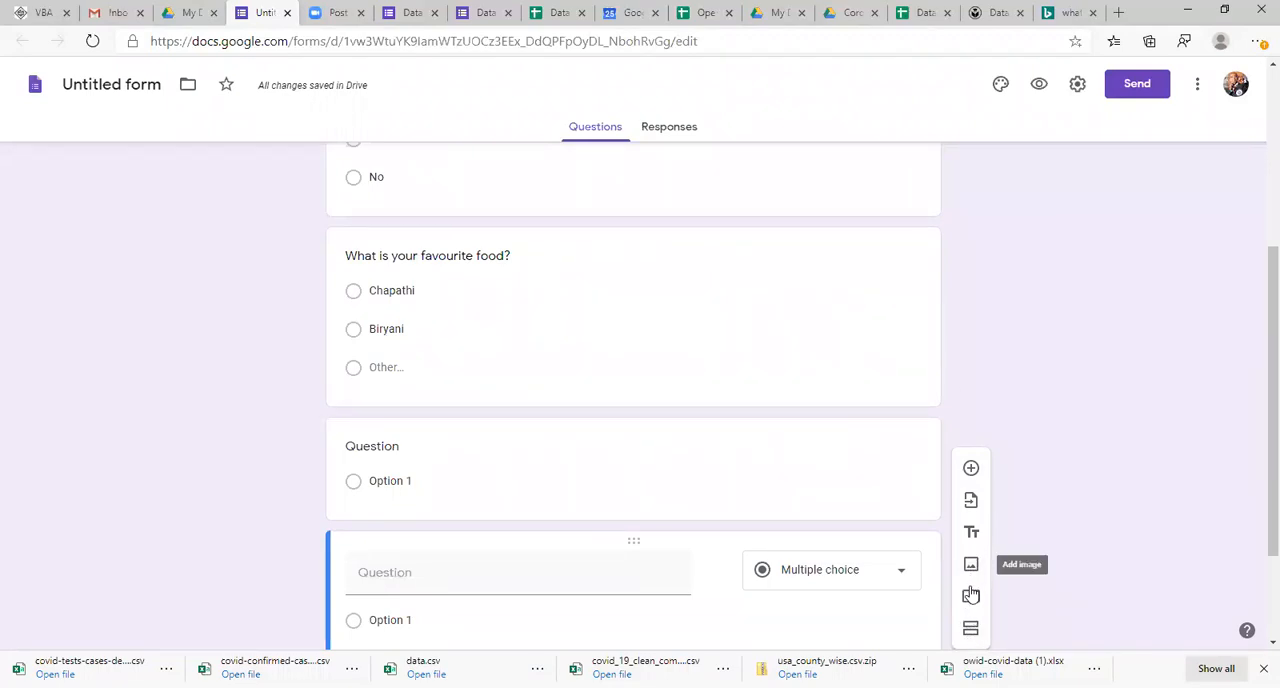
pyautogui.moveTo(1257, 394); pyautogui.dragTo(1257, 133)
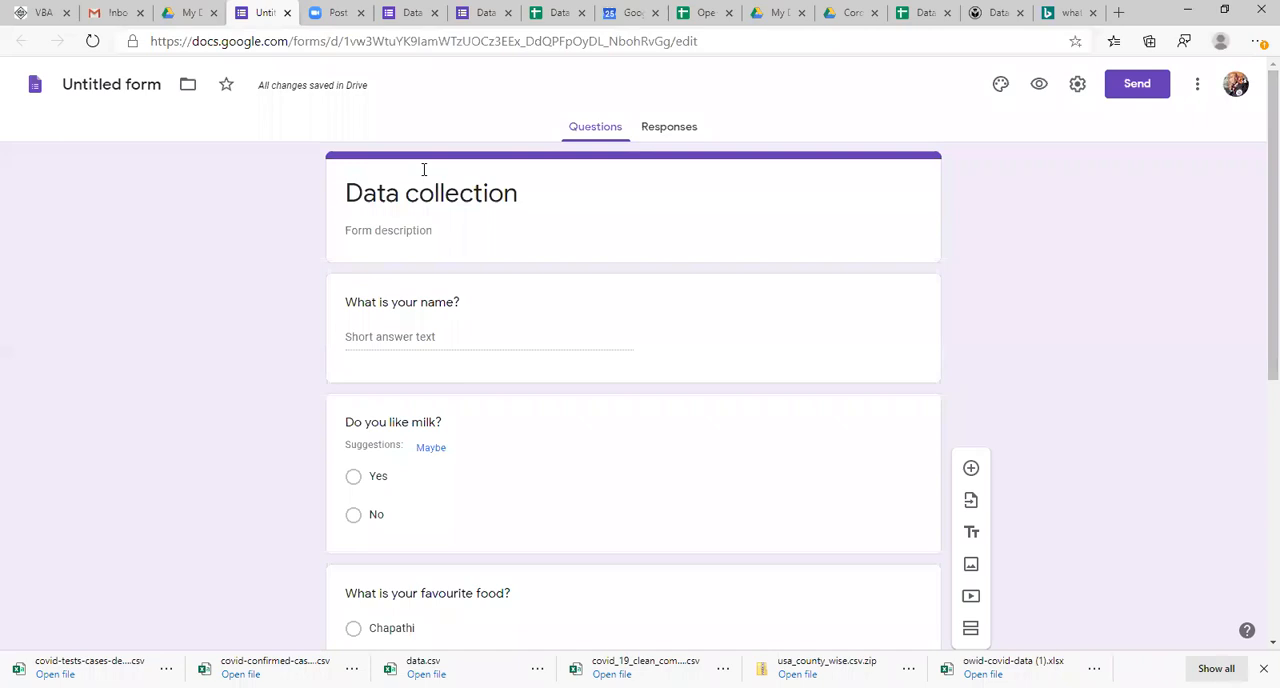
pyautogui.moveTo(1258, 292); pyautogui.dragTo(1258, 528)
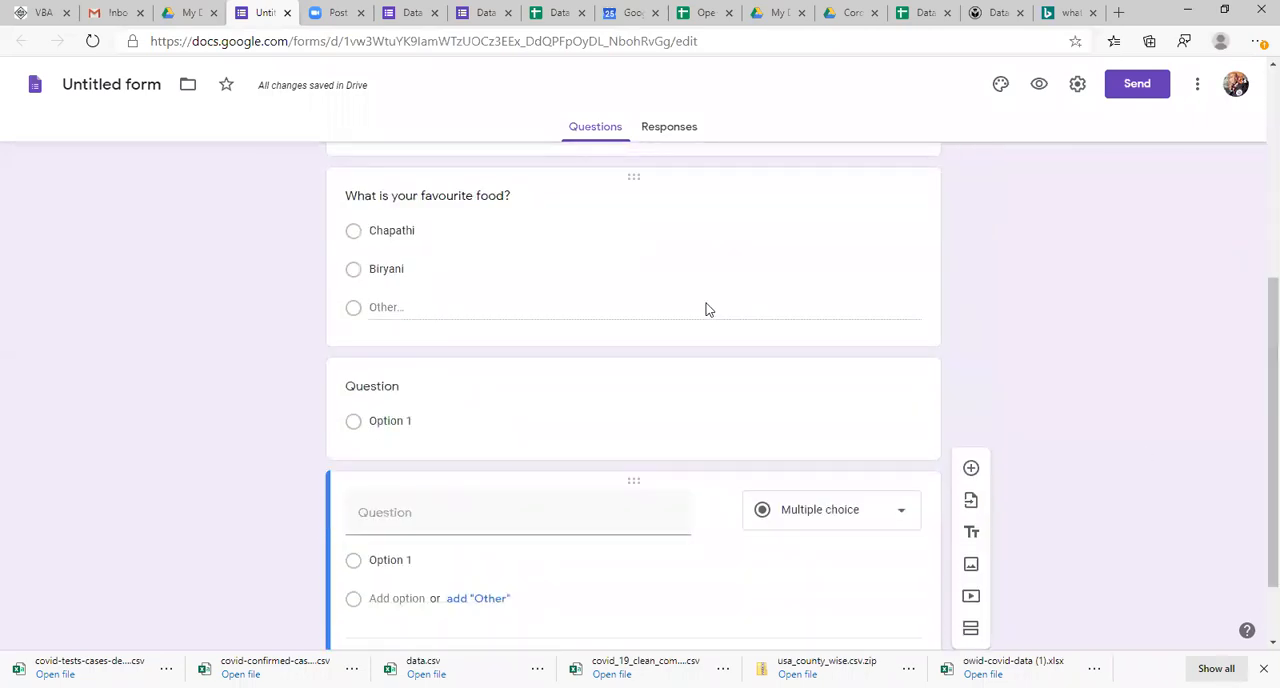
# Step: Go back to the Data response spreadsheet and examine single response rows, including rows 5 and 7
pyautogui.click(553, 12)
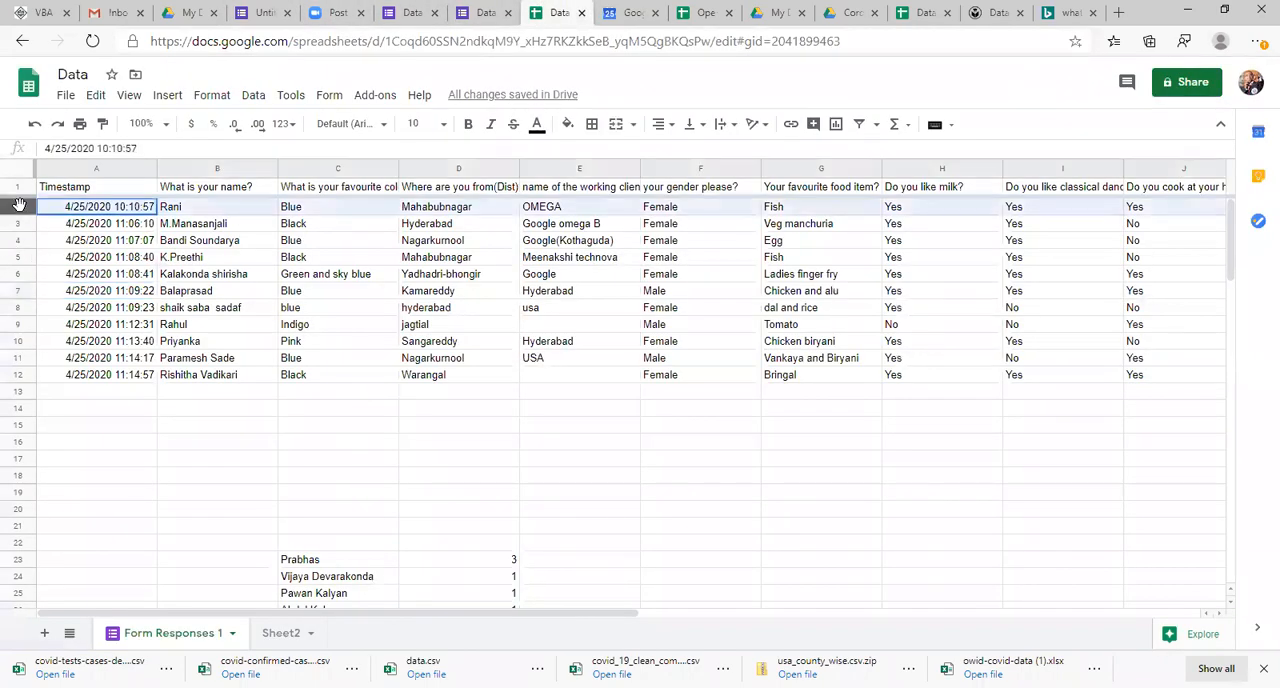
pyautogui.click(14, 257)
pyautogui.click(16, 290)
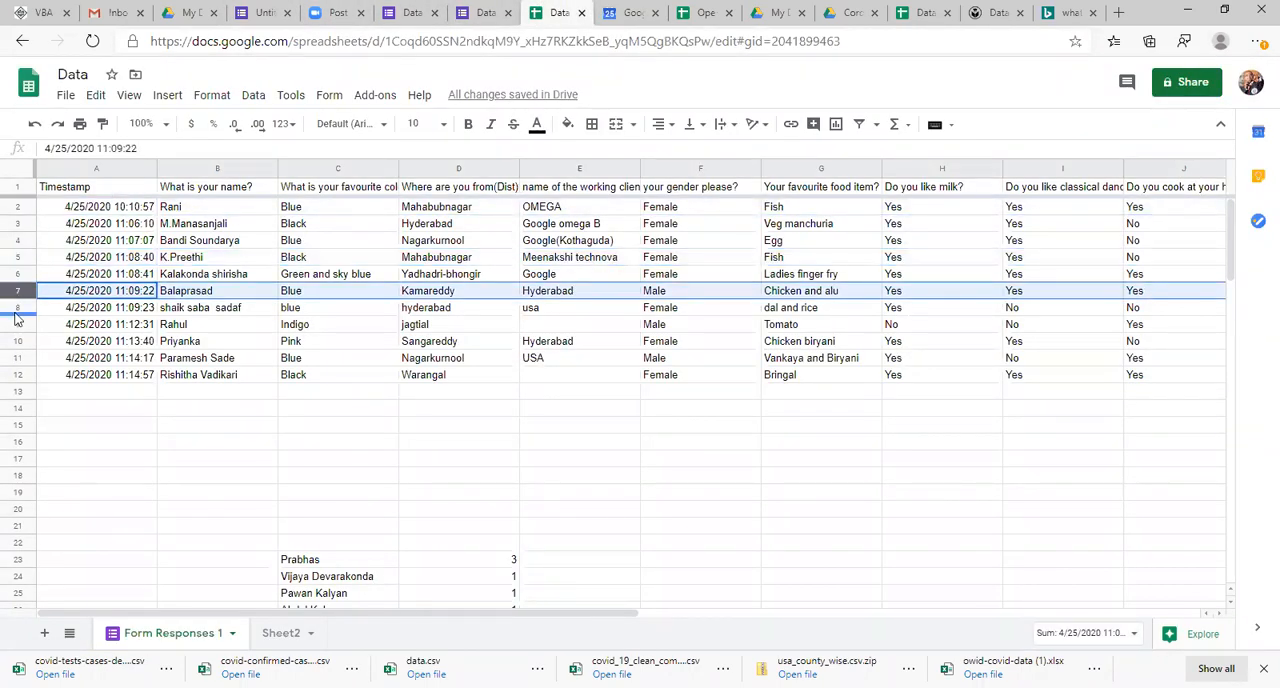
# Step: View the published Data Collection form, and return to the beginning of the untitled form in the editor
pyautogui.click(486, 12)
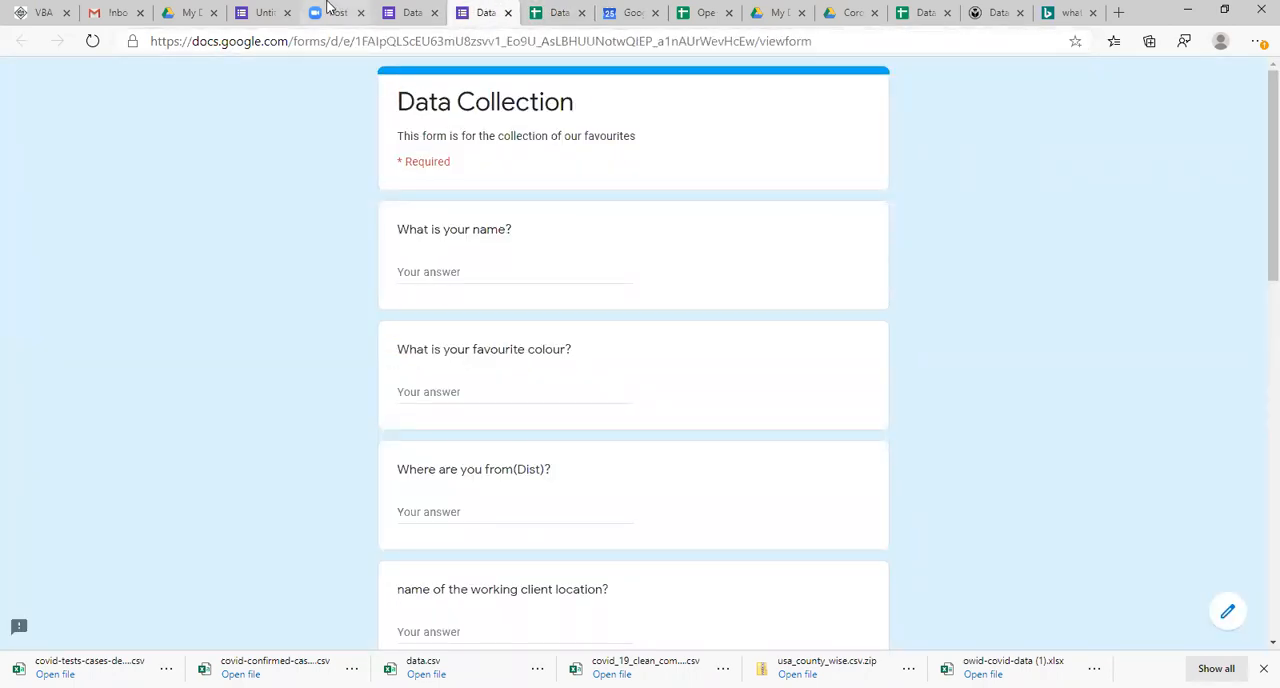
pyautogui.click(262, 12)
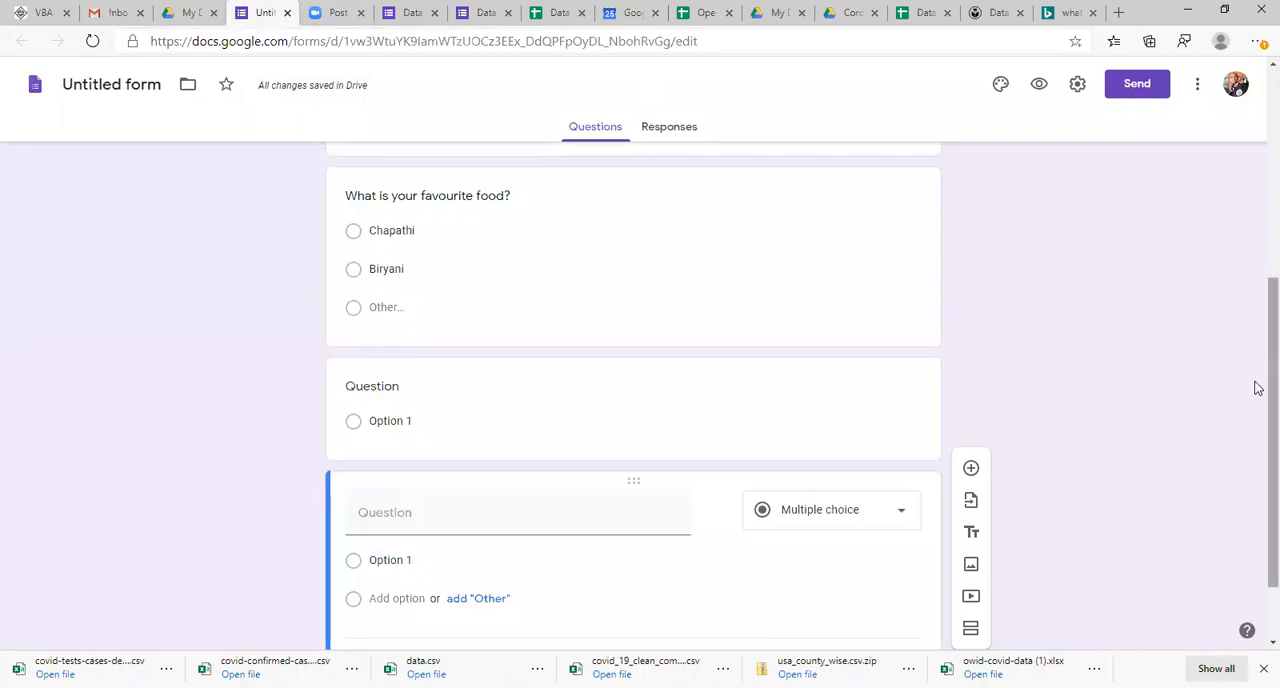
pyautogui.scroll(4, 1254, 386)
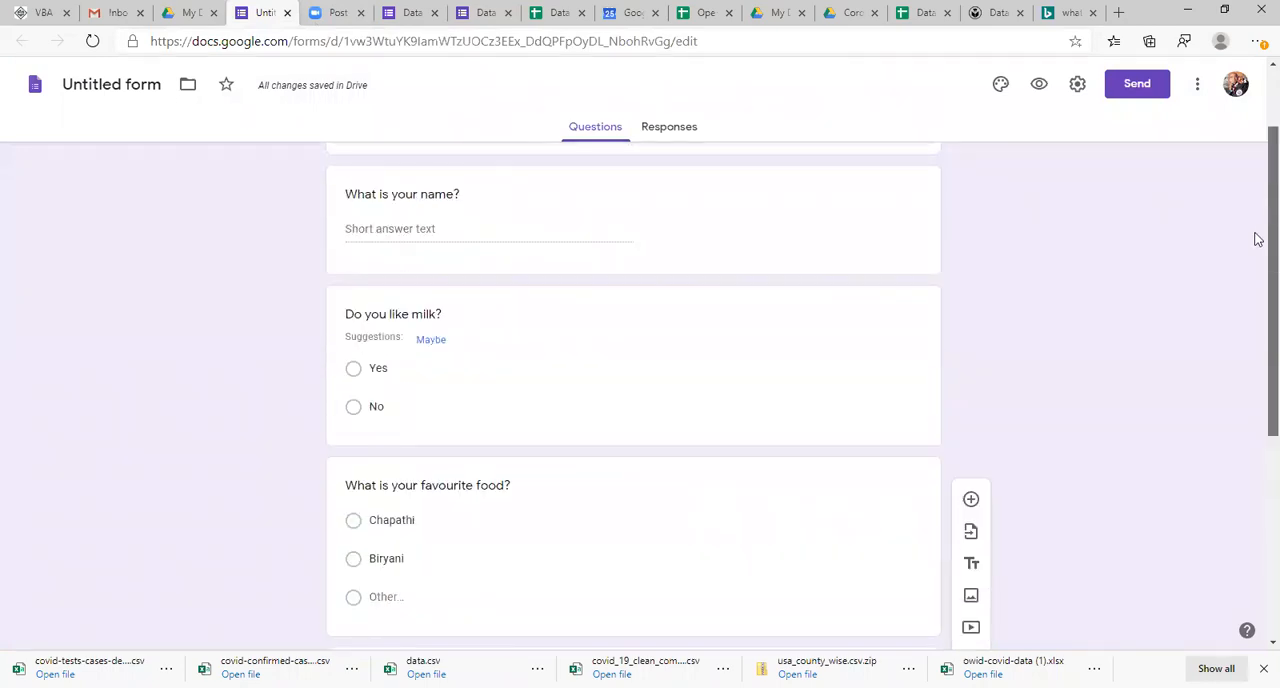
pyautogui.click(660, 128)
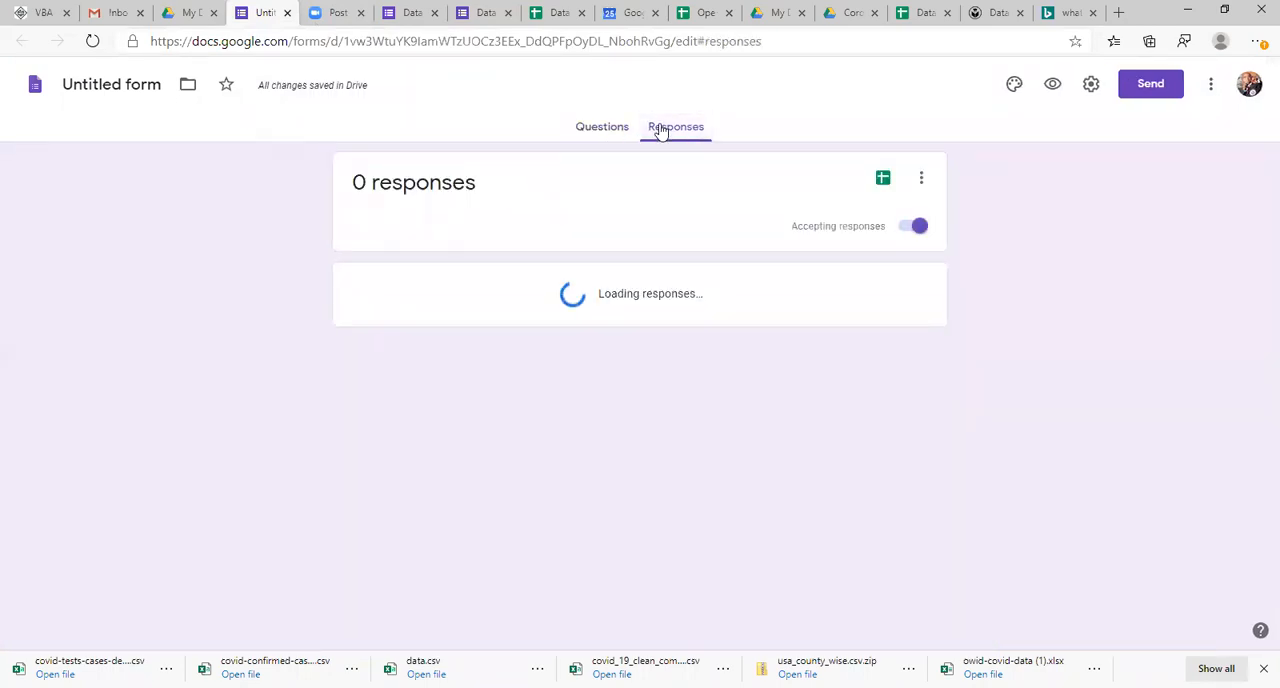
pyautogui.click(884, 182)
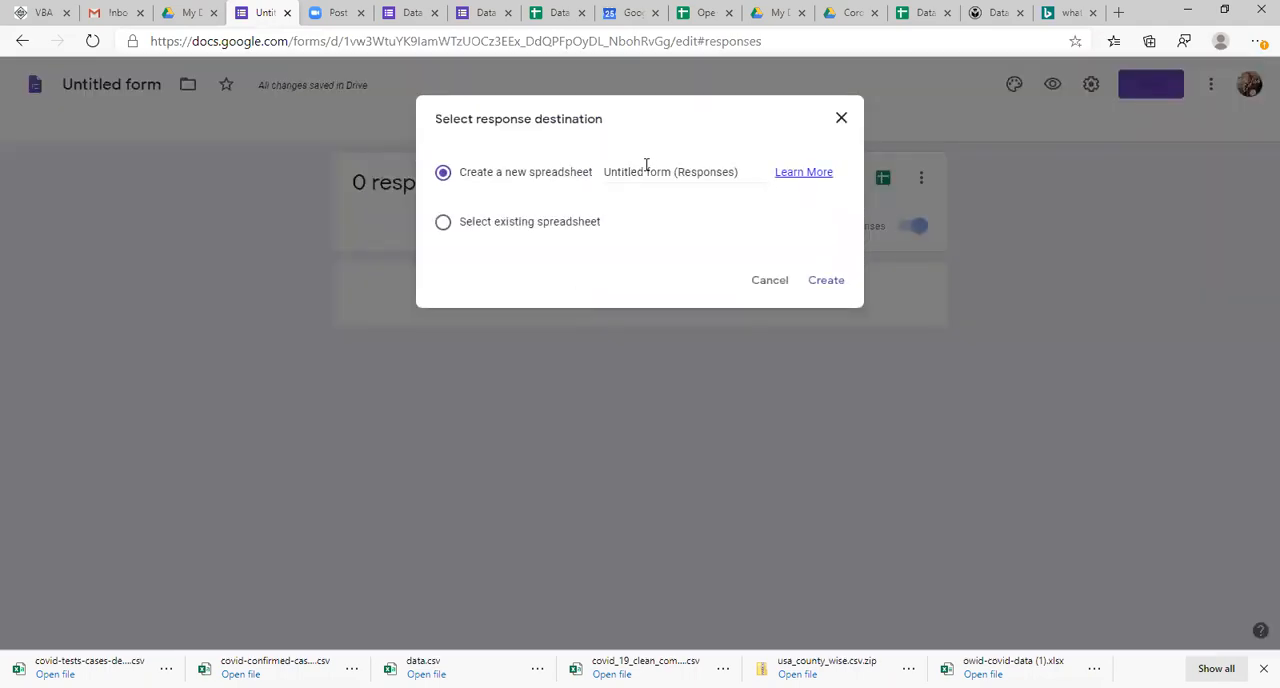
pyautogui.doubleClick(649, 171)
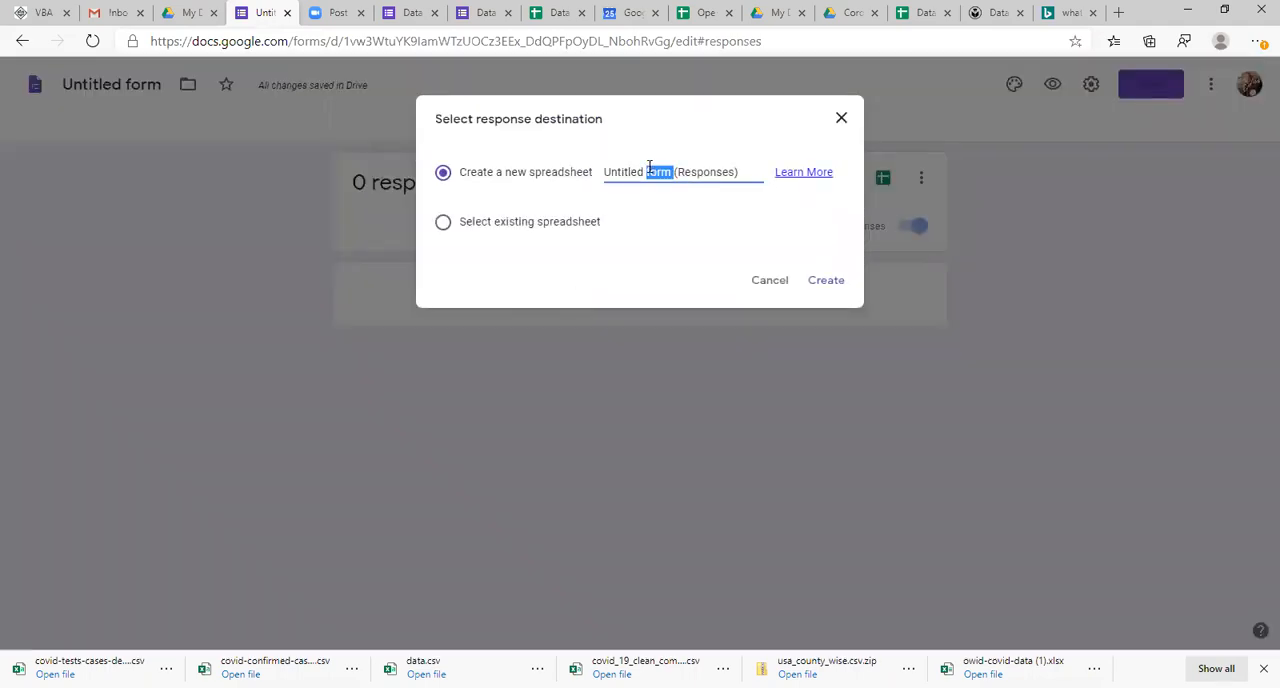
pyautogui.click(443, 228)
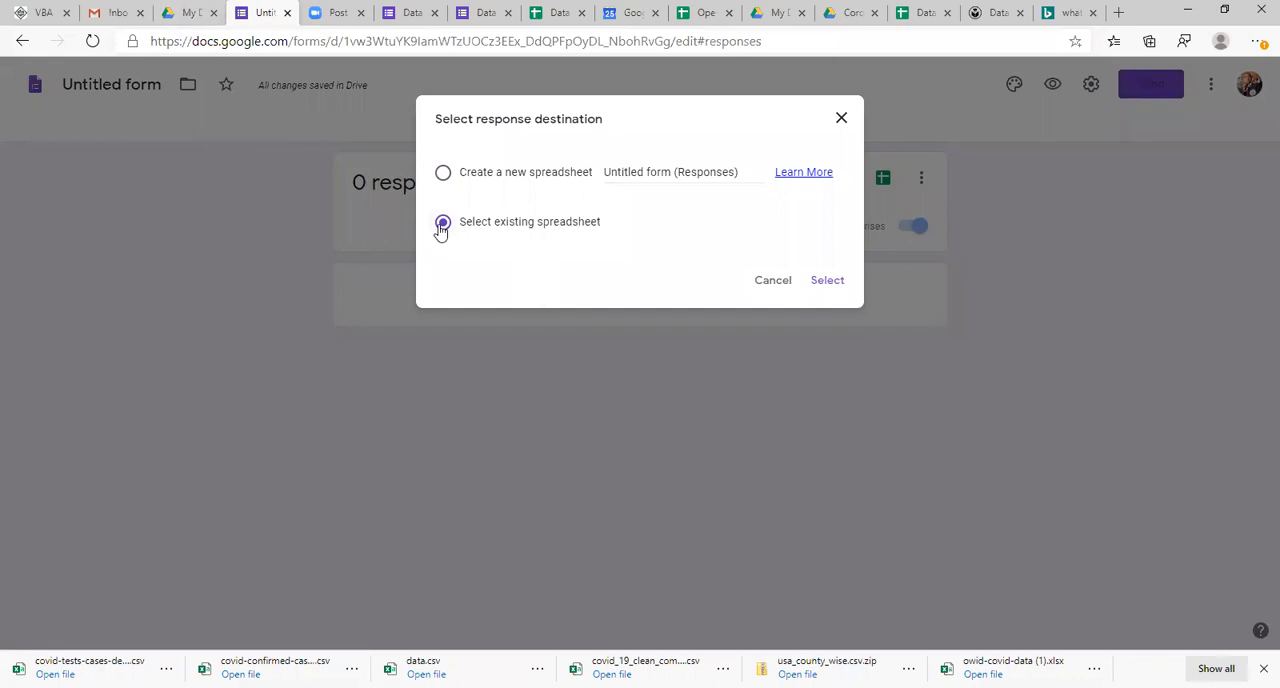
pyautogui.click(445, 175)
pyautogui.tripleClick(670, 172)
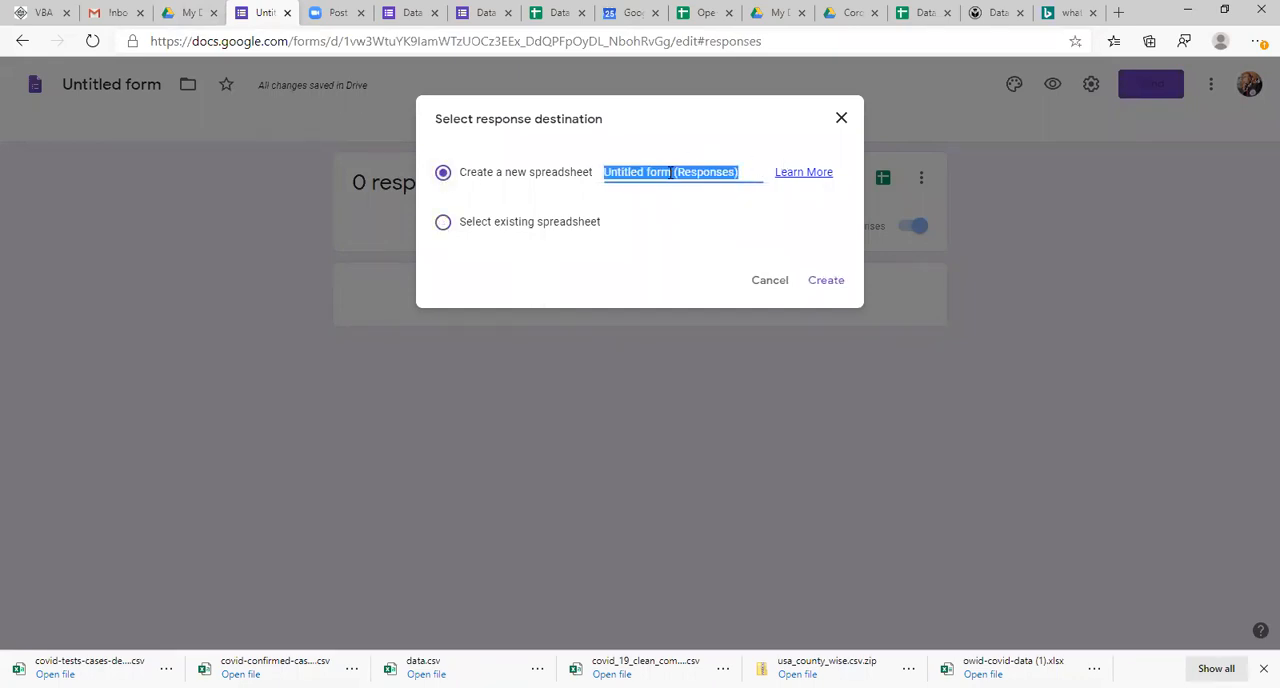
pyautogui.write('Data collection')
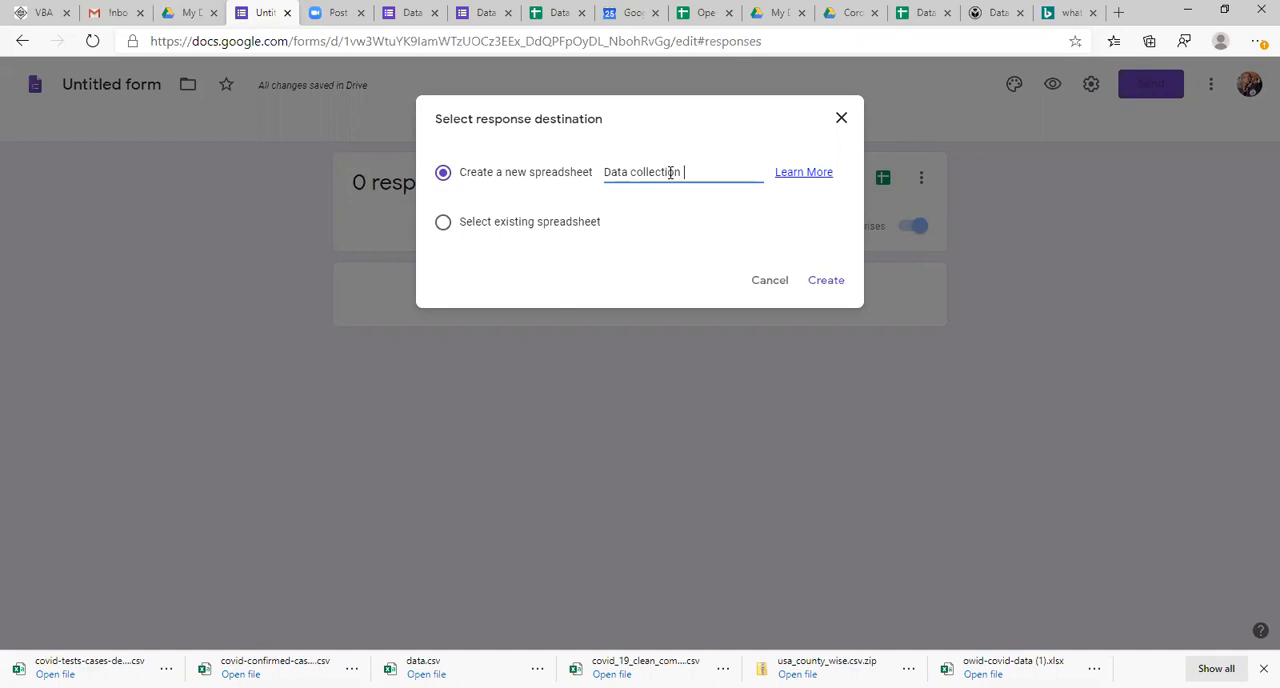
pyautogui.write('for analysis')
pyautogui.click(840, 121)
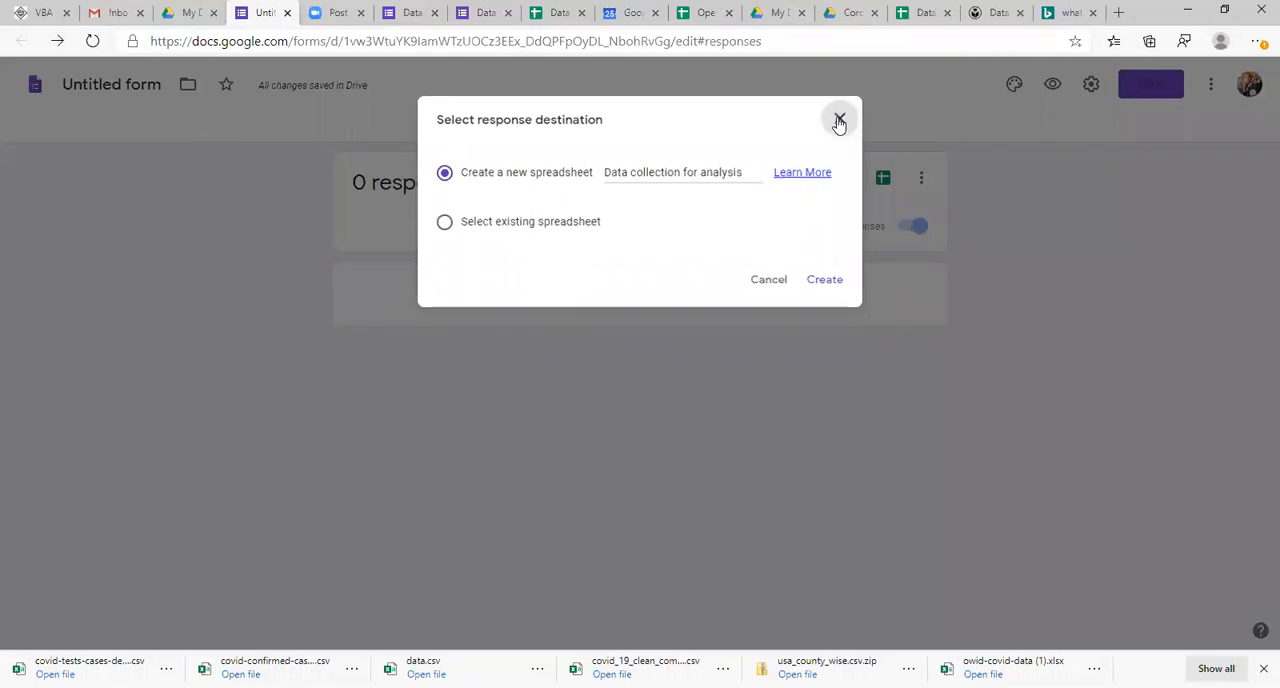
# Step: Check the Data spreadsheet that holds the earlier responses, and link the untitled form's responses to that existing spreadsheet
pyautogui.click(884, 178)
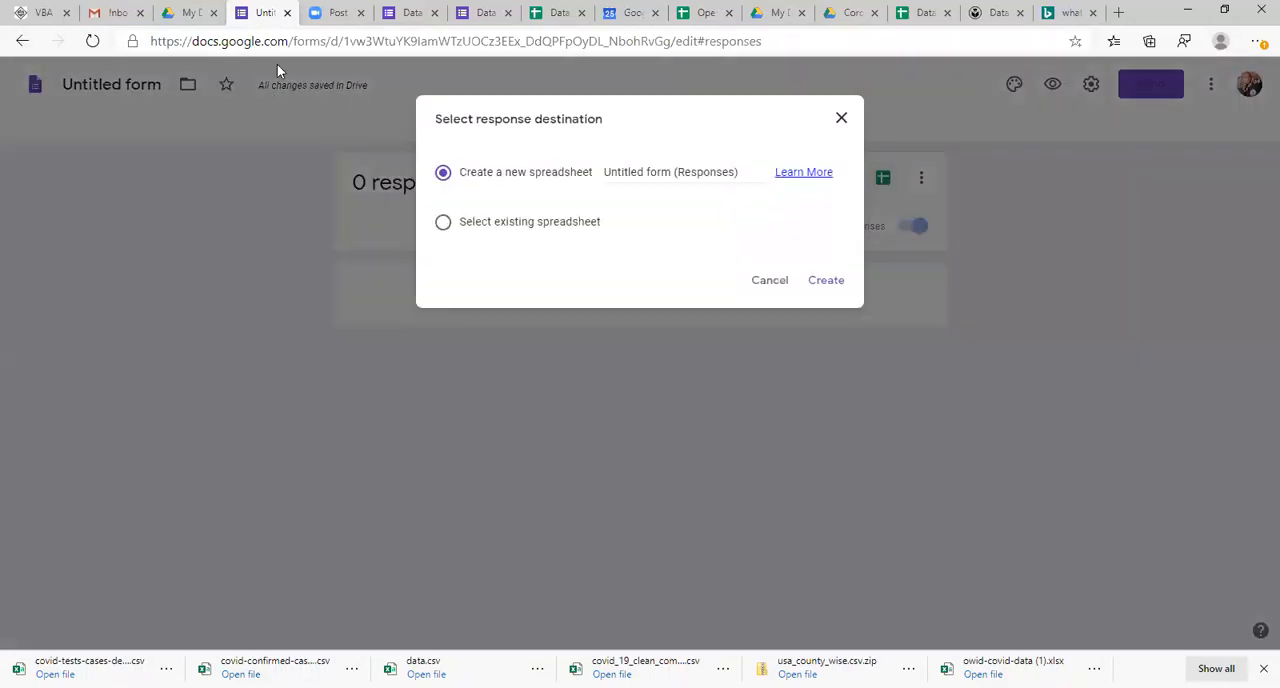
pyautogui.click(190, 6)
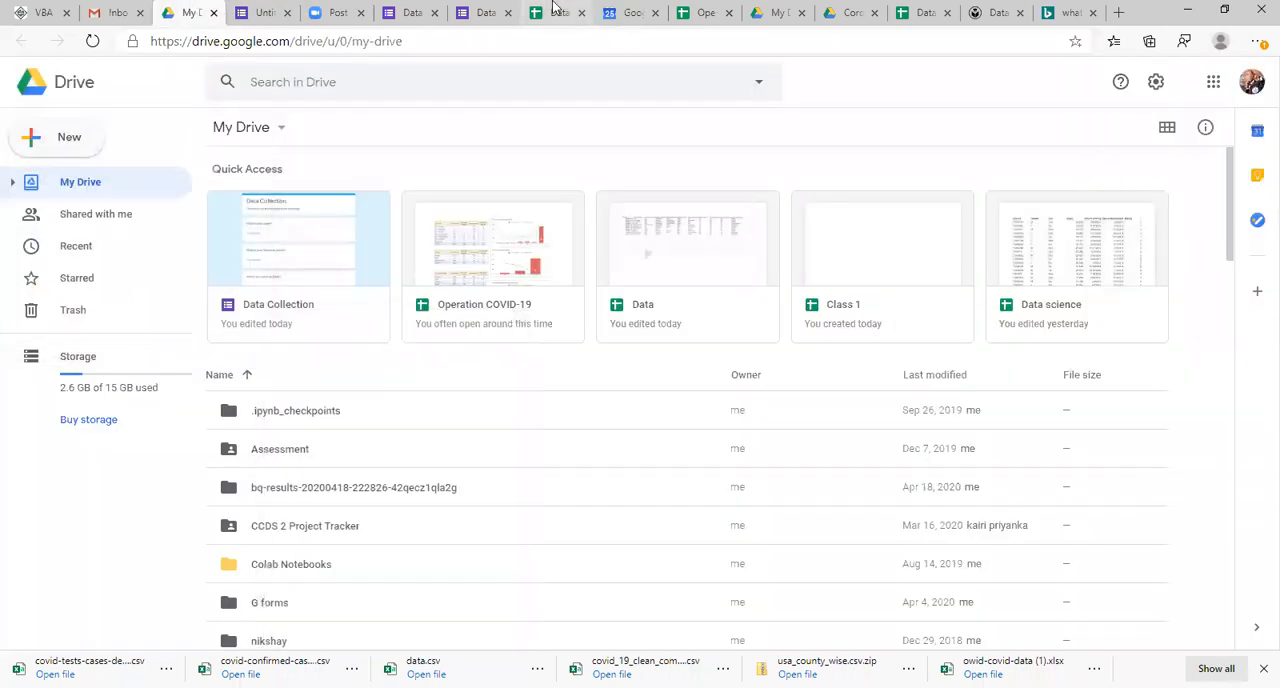
pyautogui.click(560, 12)
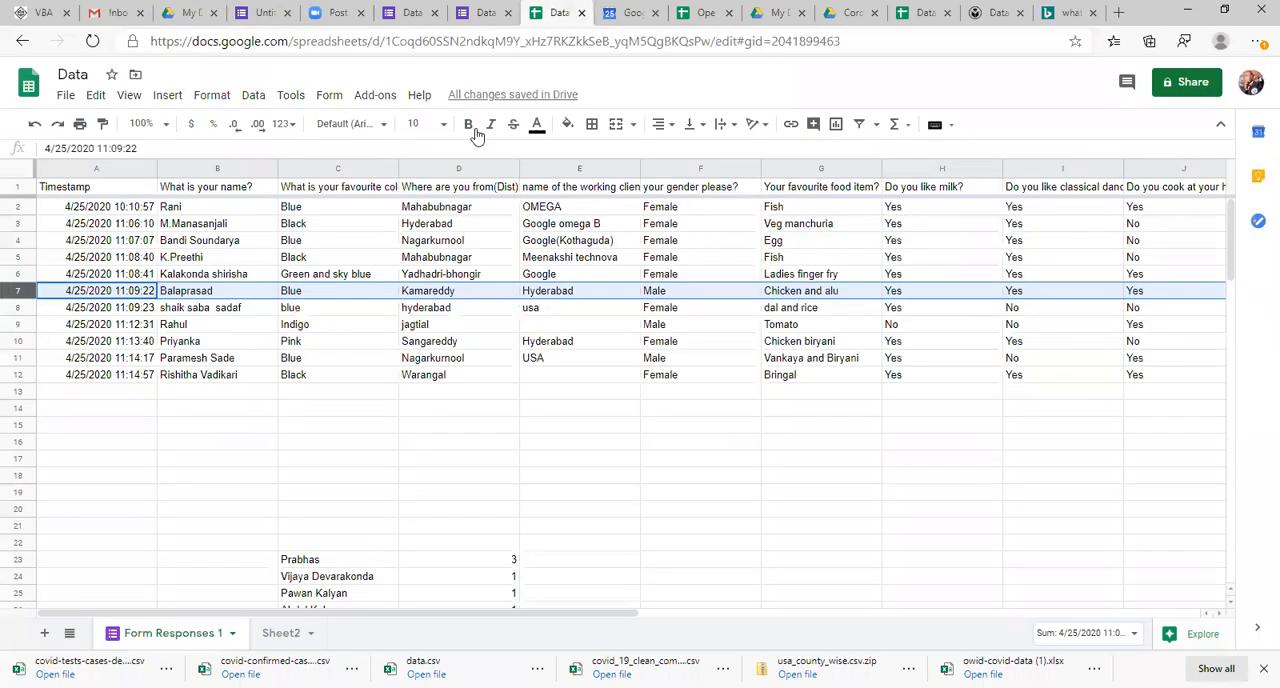
pyautogui.click(240, 442)
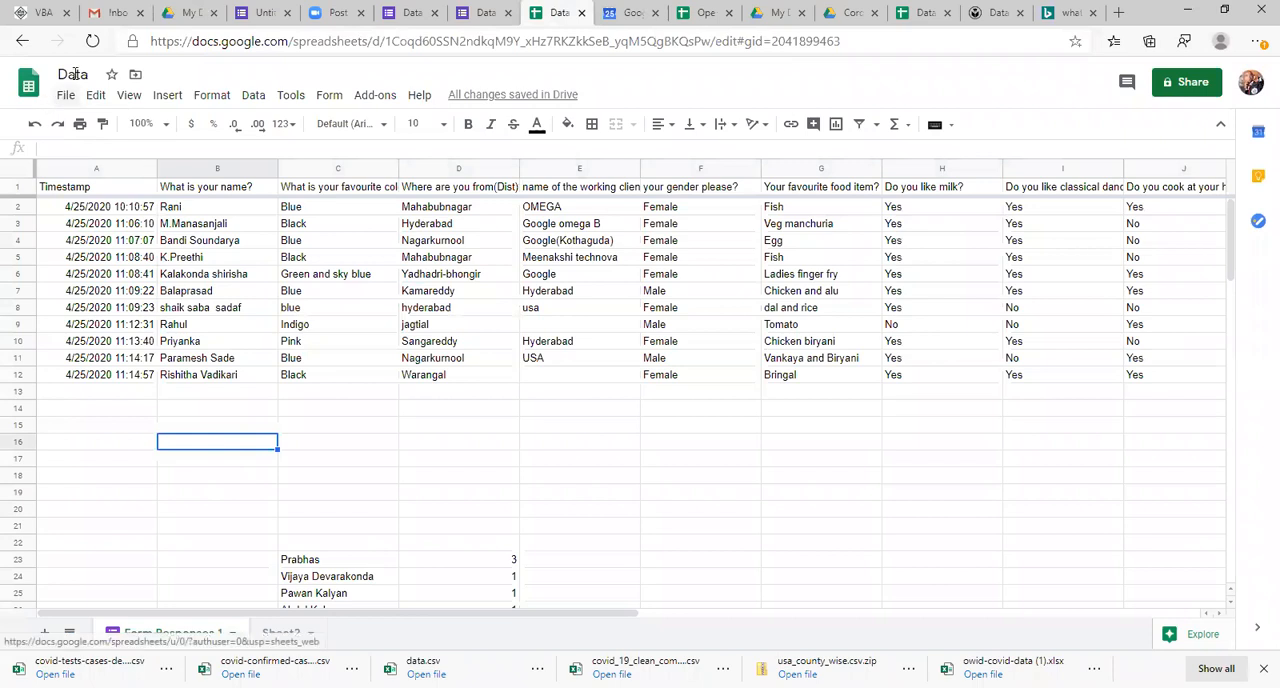
pyautogui.click(262, 12)
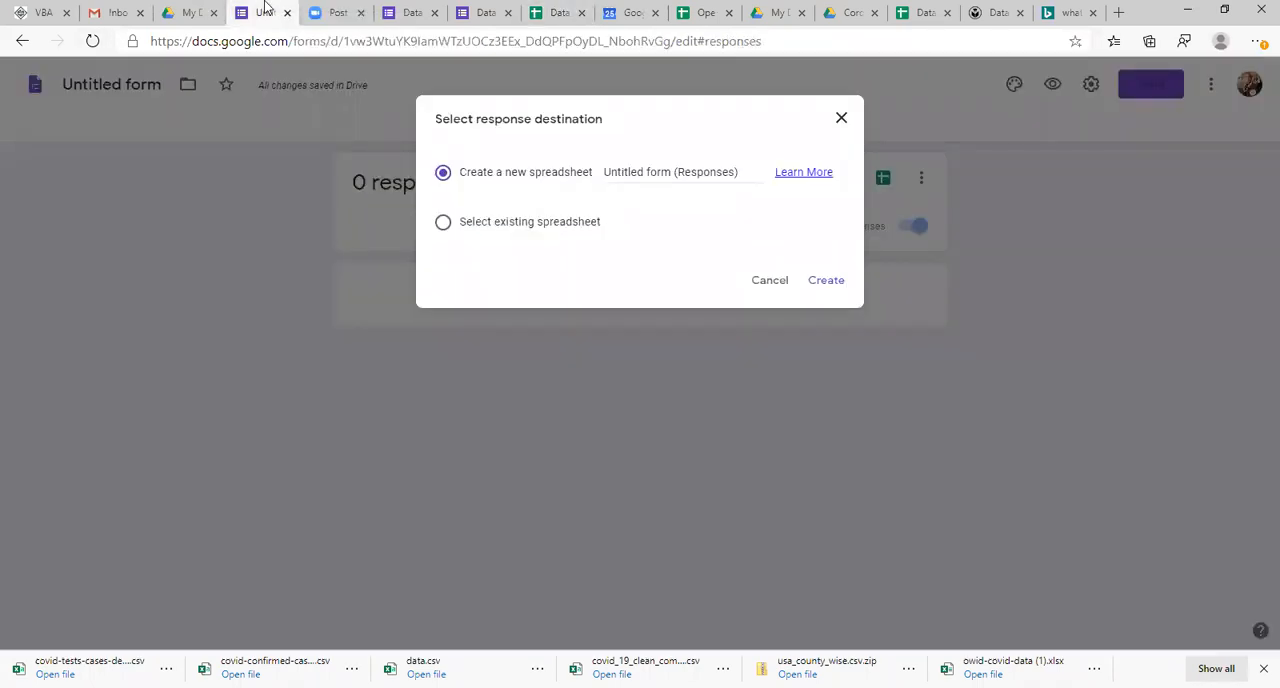
pyautogui.click(442, 225)
pyautogui.click(829, 280)
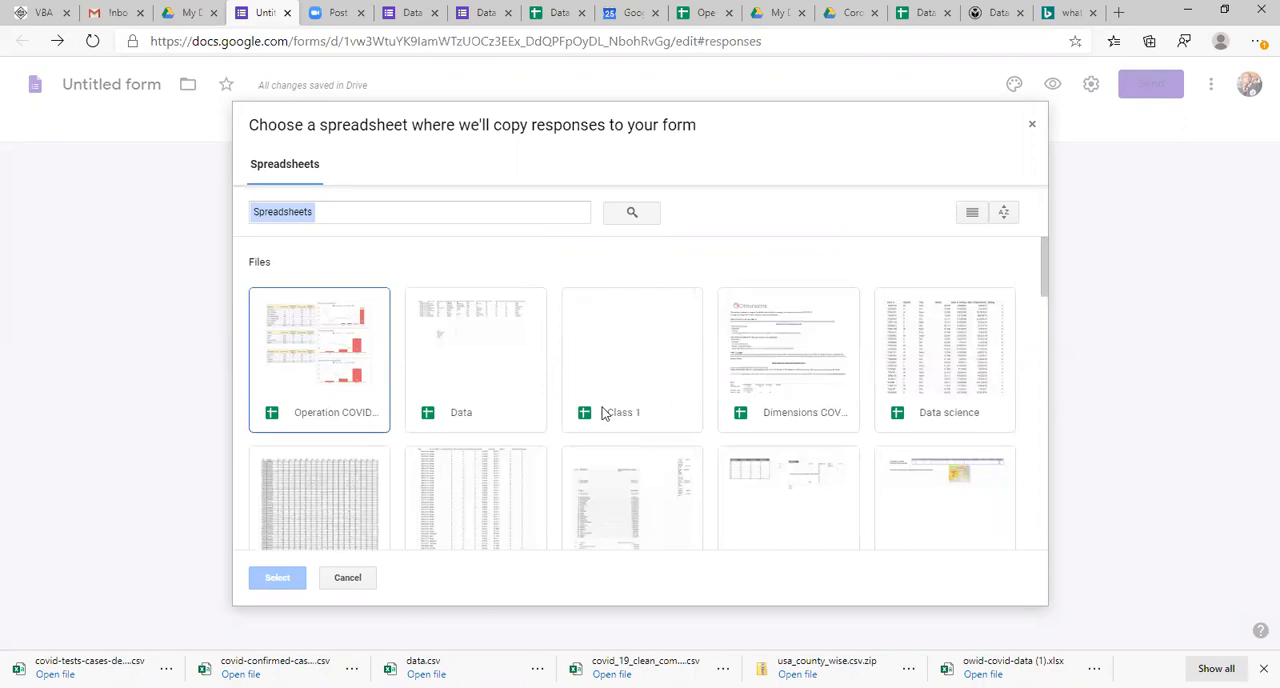
pyautogui.click(490, 375)
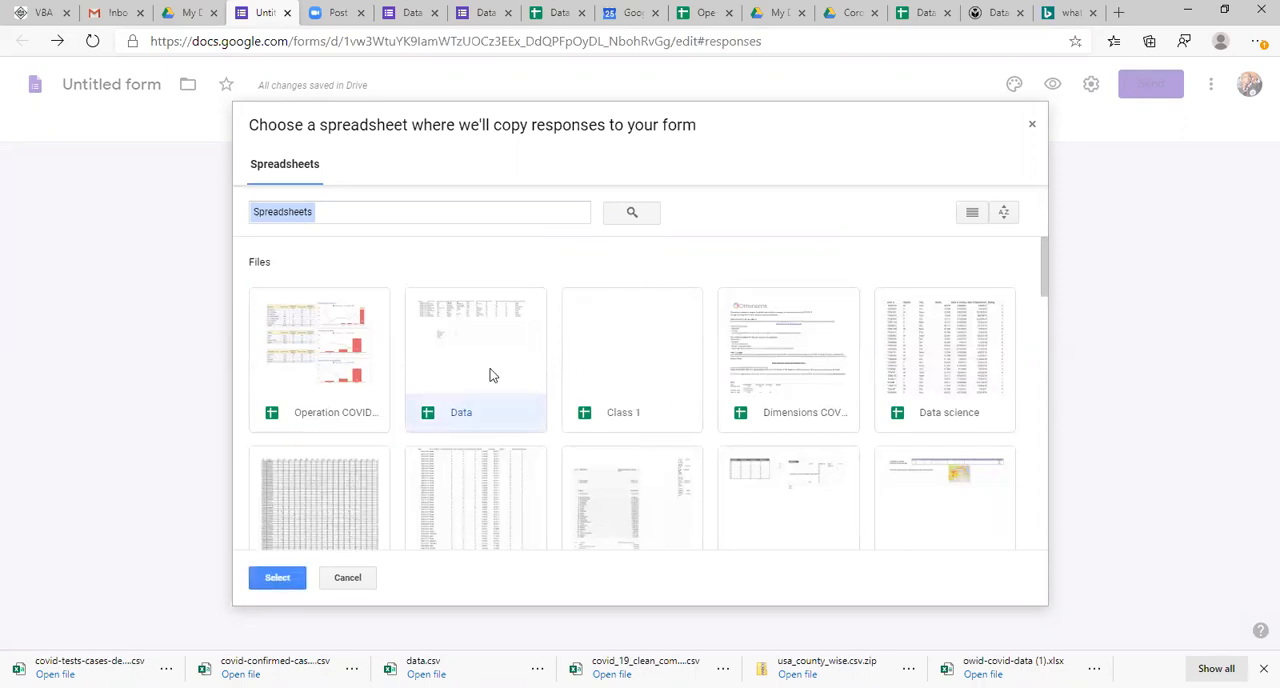
pyautogui.click(277, 578)
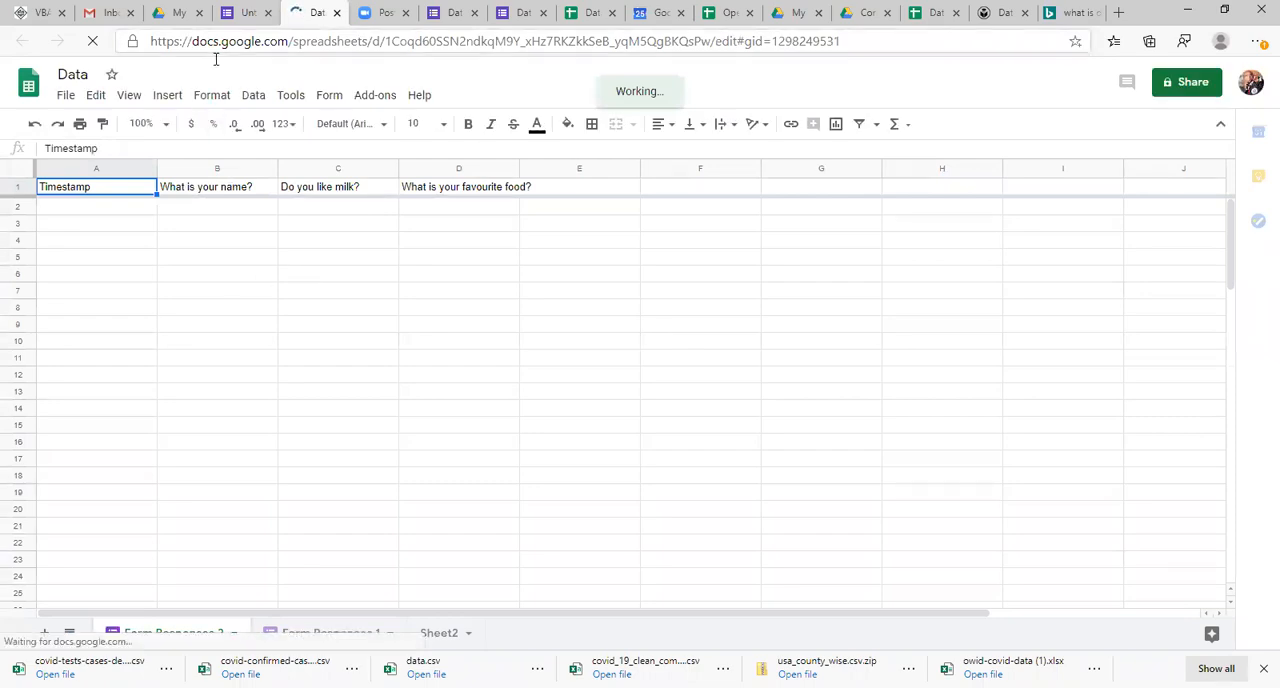
# Step: Return to the form's responses, look at its response options, and view the linked response sheet in Sheets
pyautogui.click(248, 13)
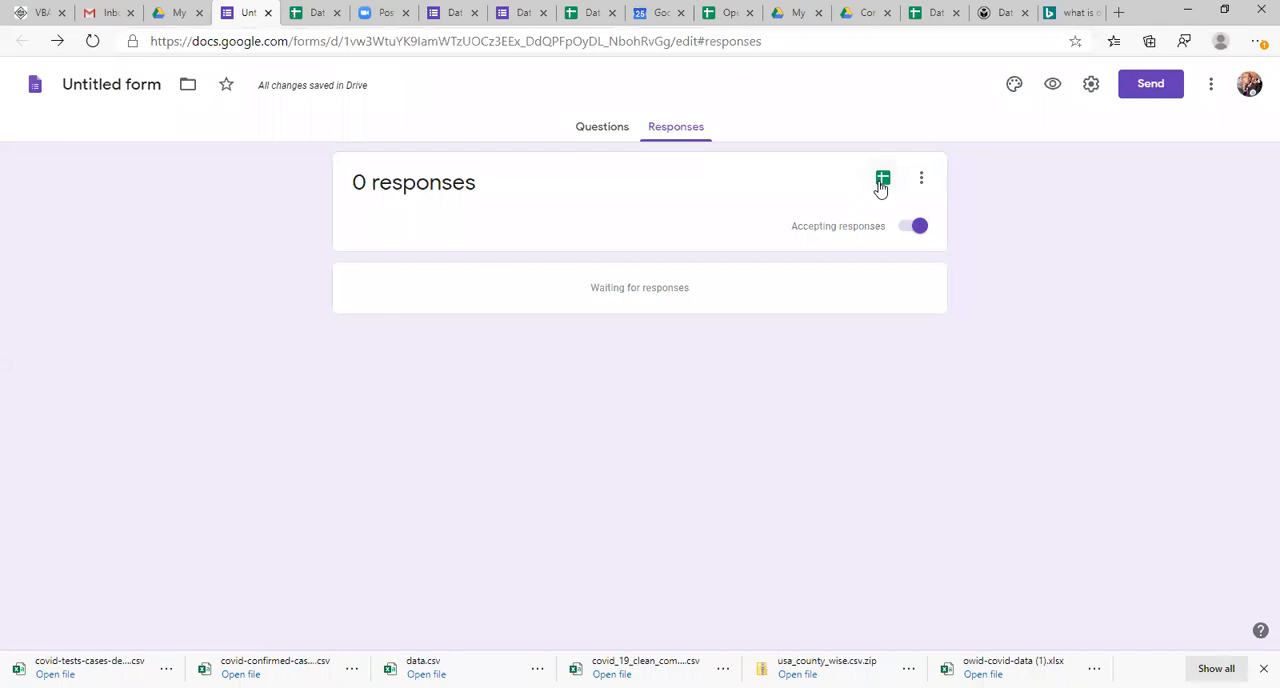
pyautogui.click(921, 177)
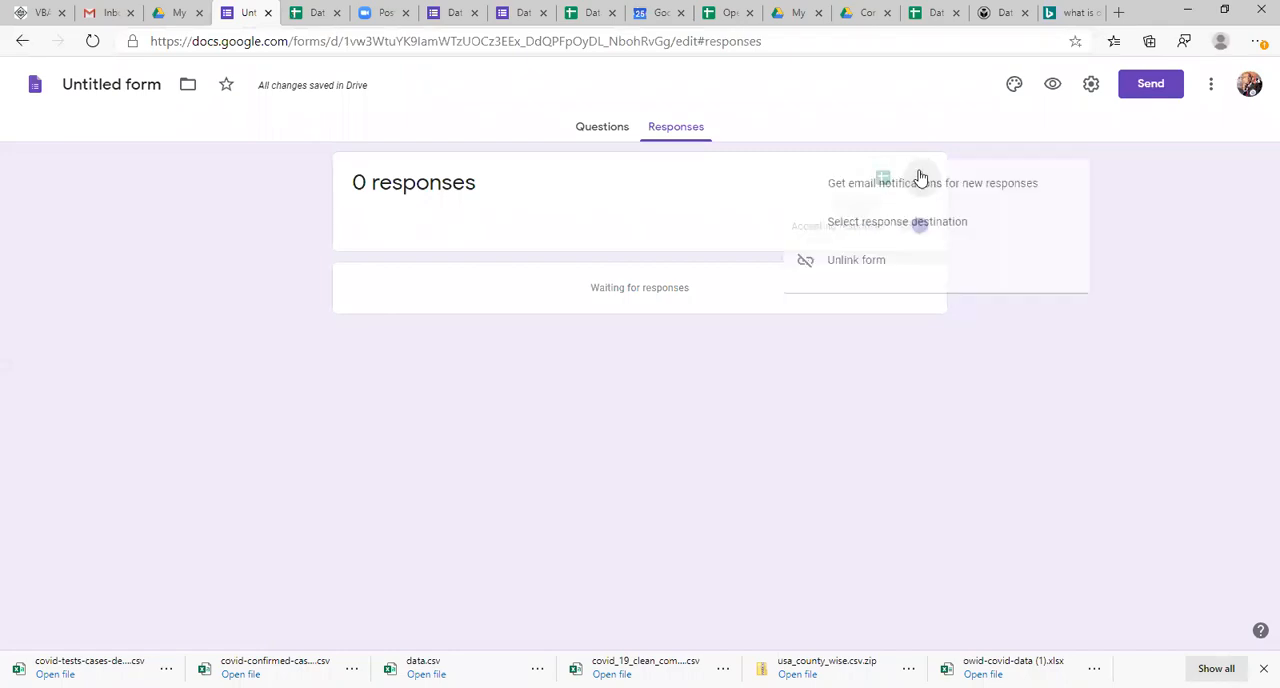
pyautogui.click(975, 207)
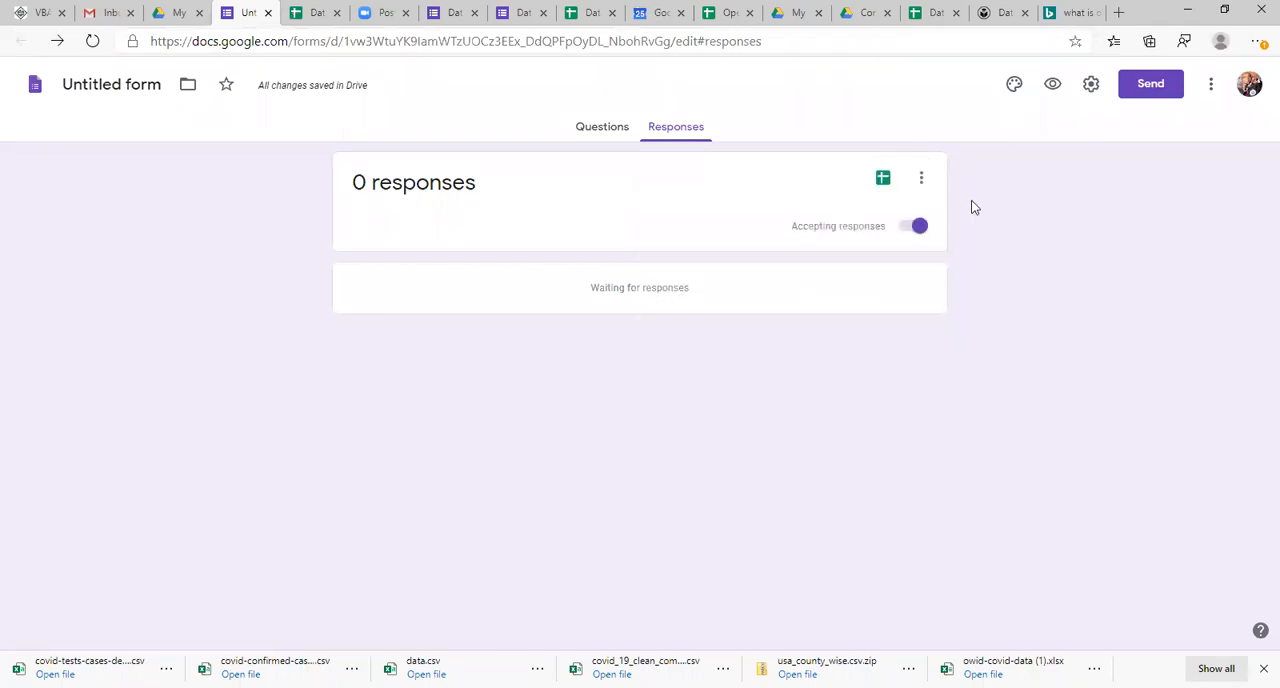
pyautogui.click(883, 177)
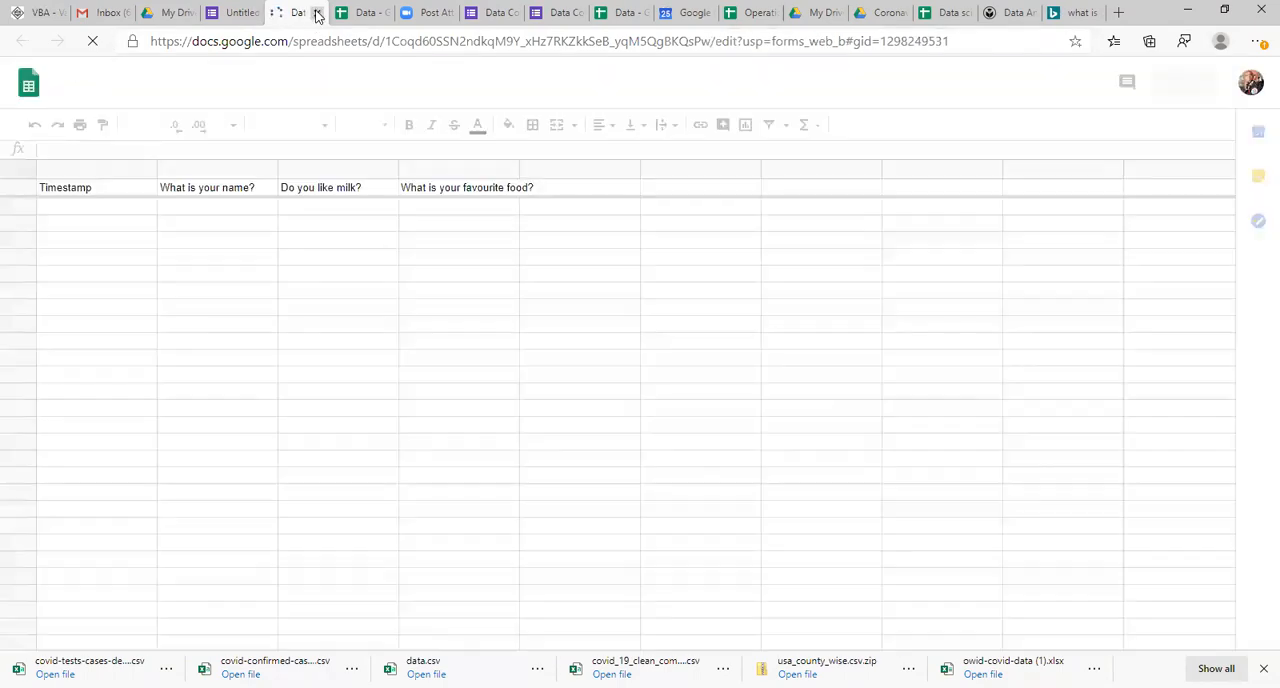
pyautogui.click(316, 12)
pyautogui.click(290, 12)
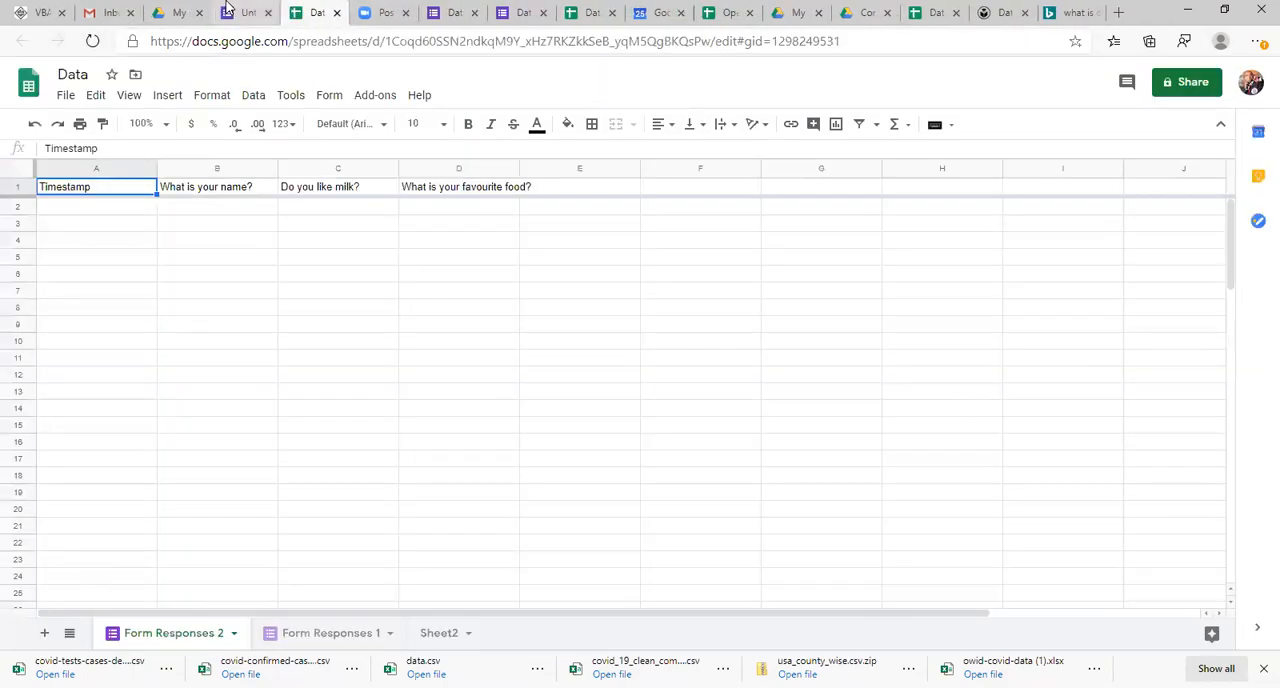
pyautogui.click(232, 12)
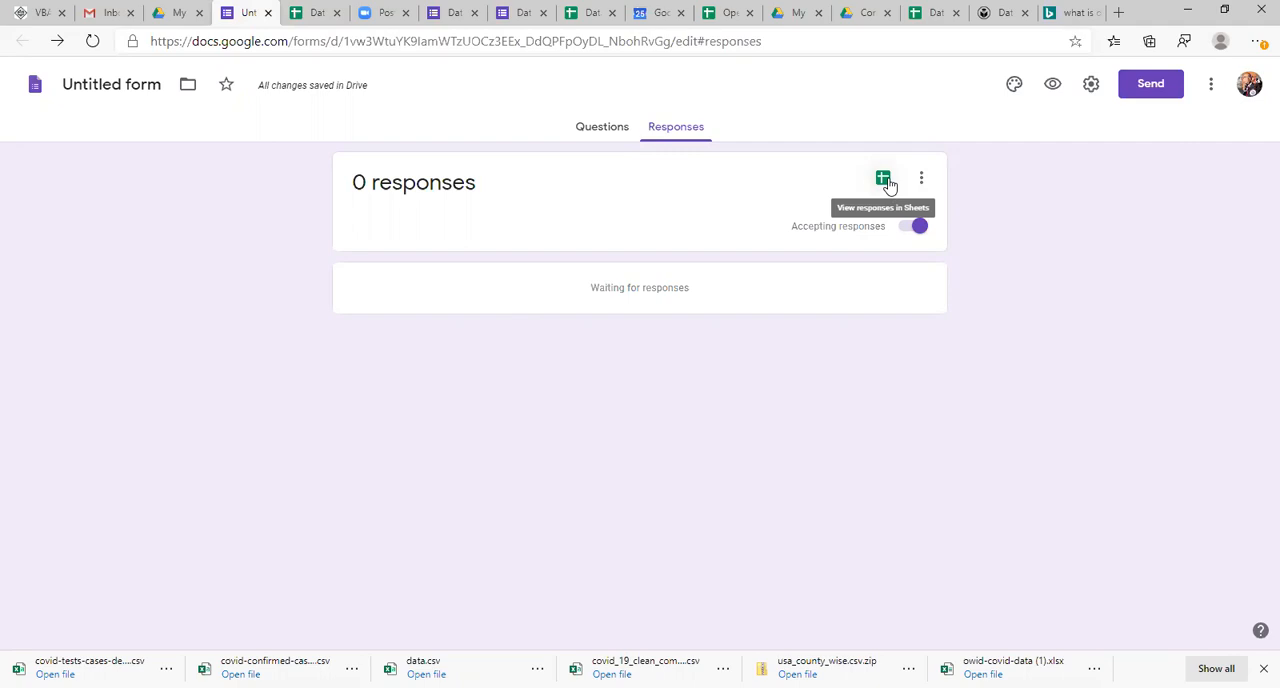
pyautogui.click(884, 181)
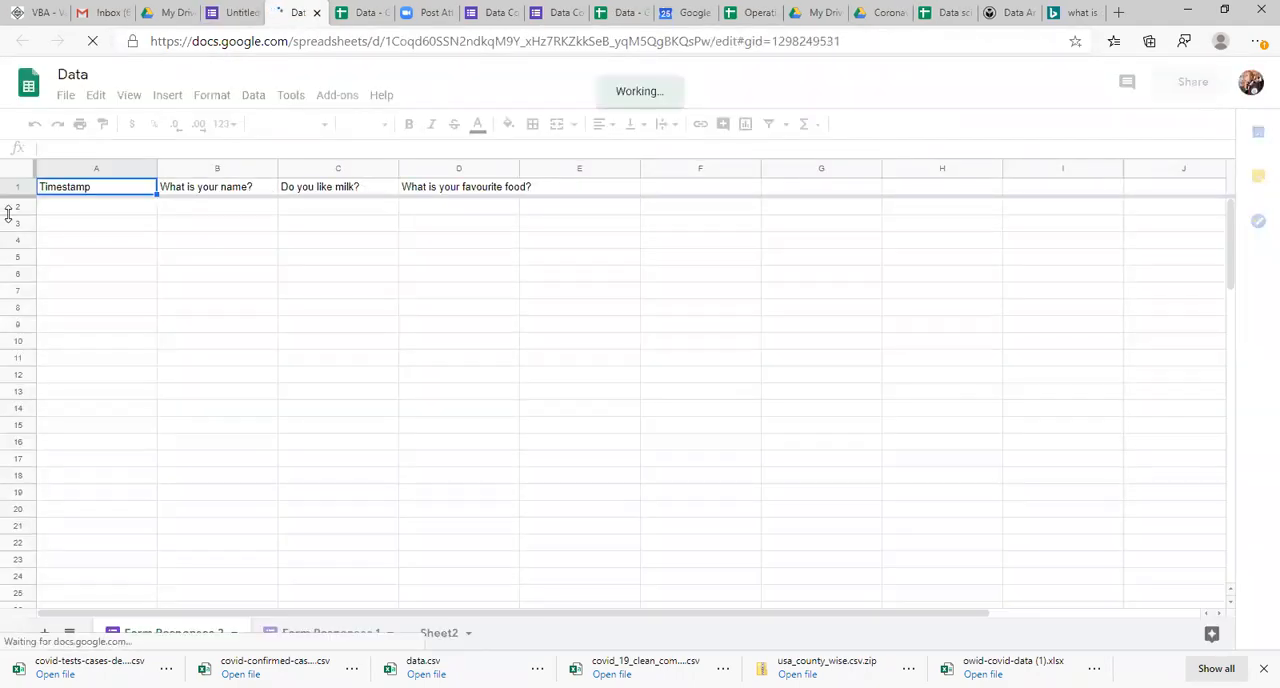
# Step: Compare the form's questions with the column headers in the Form Responses 2 sheet
pyautogui.click(243, 8)
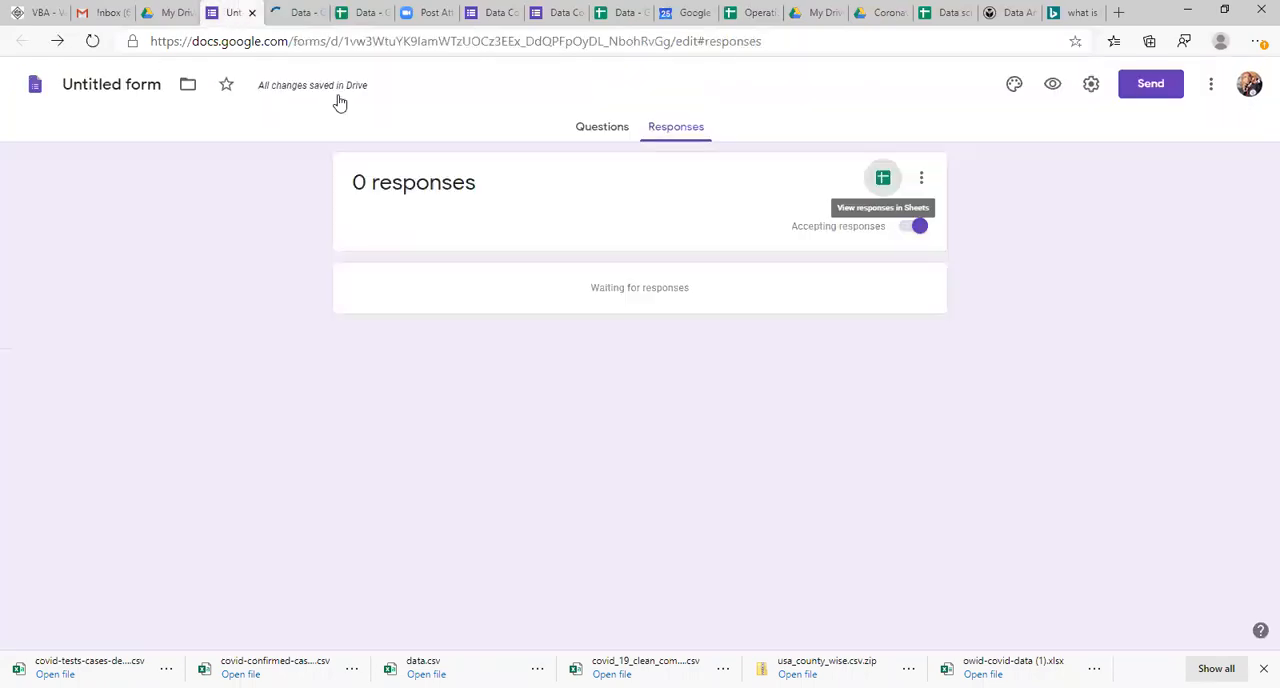
pyautogui.click(604, 130)
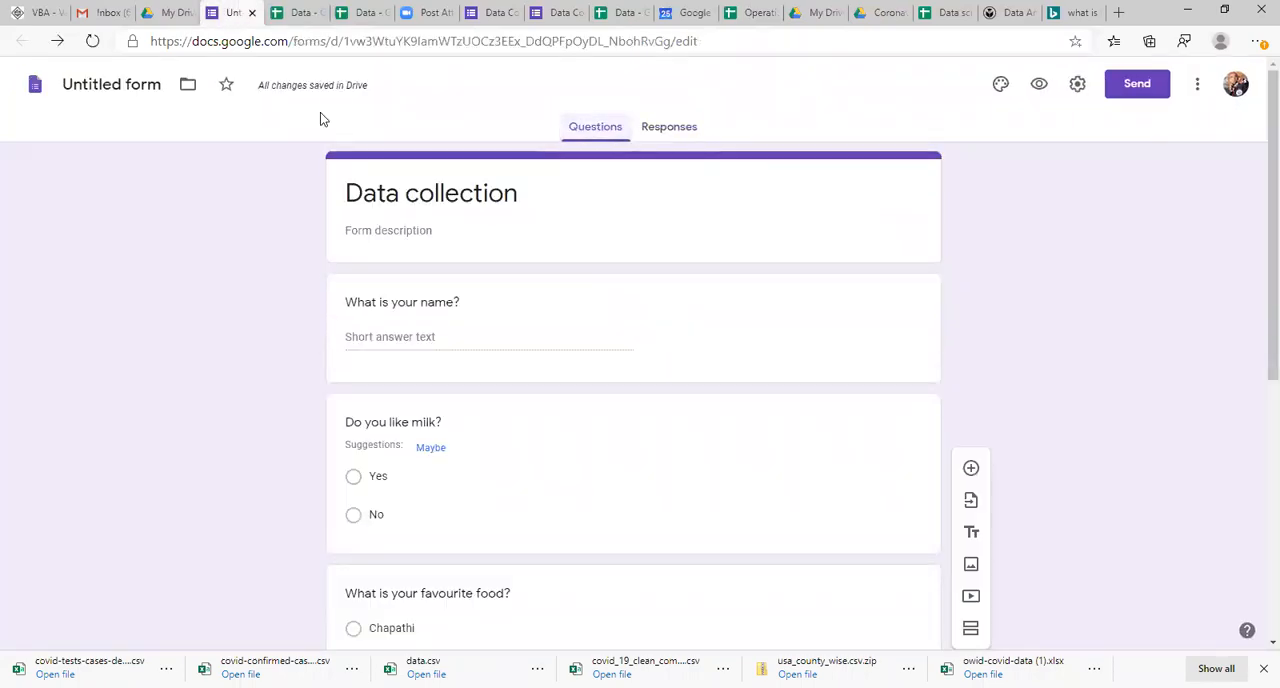
pyautogui.click(298, 12)
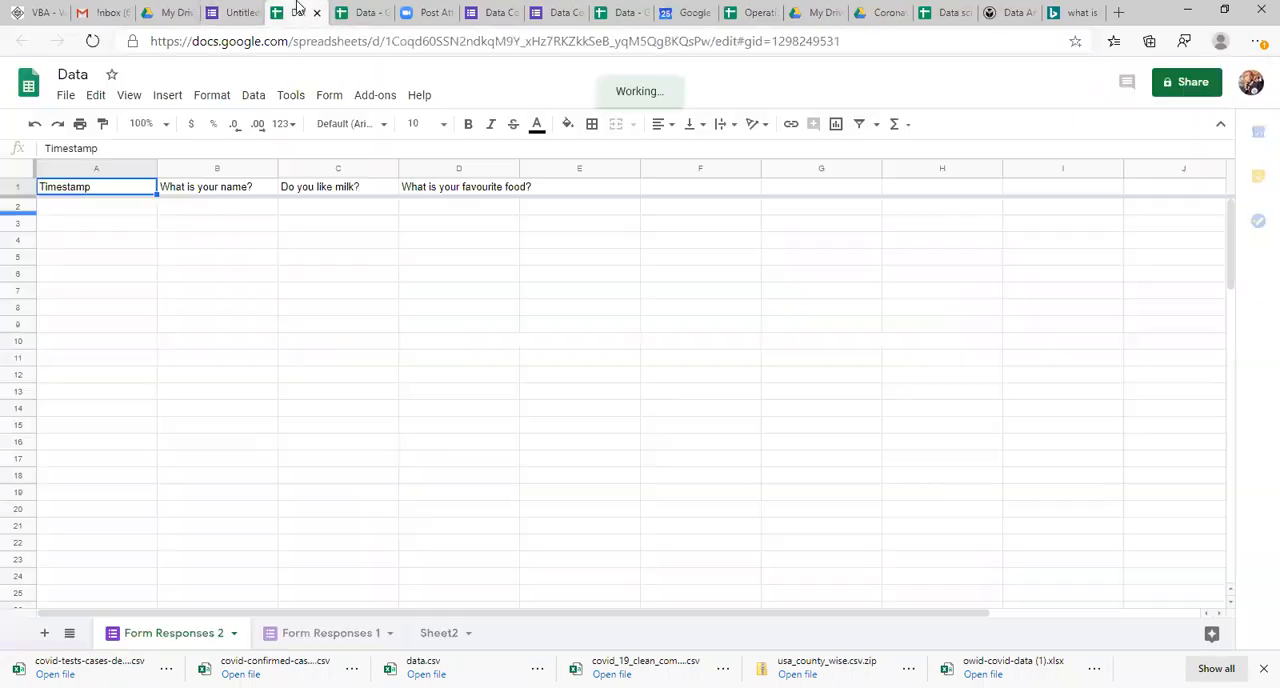
pyautogui.click(228, 188)
pyautogui.click(477, 190)
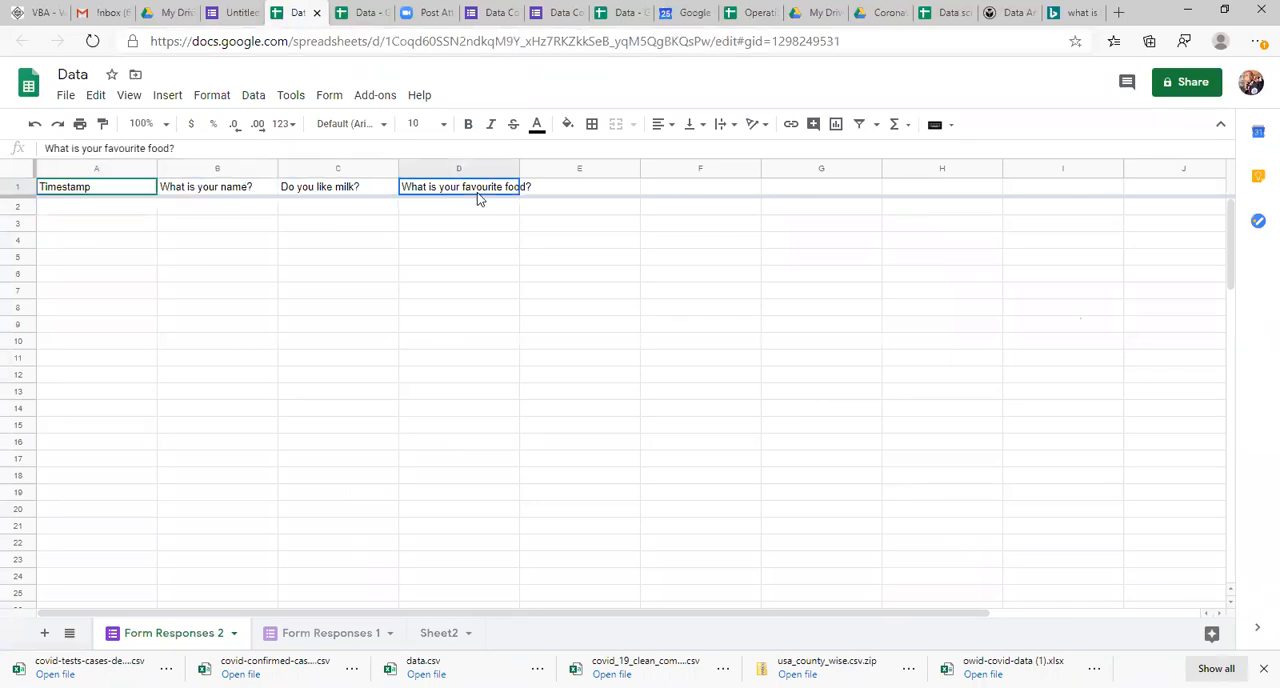
# Step: Review the questions in the form editor, and preview the form down to its Submit button
pyautogui.click(238, 12)
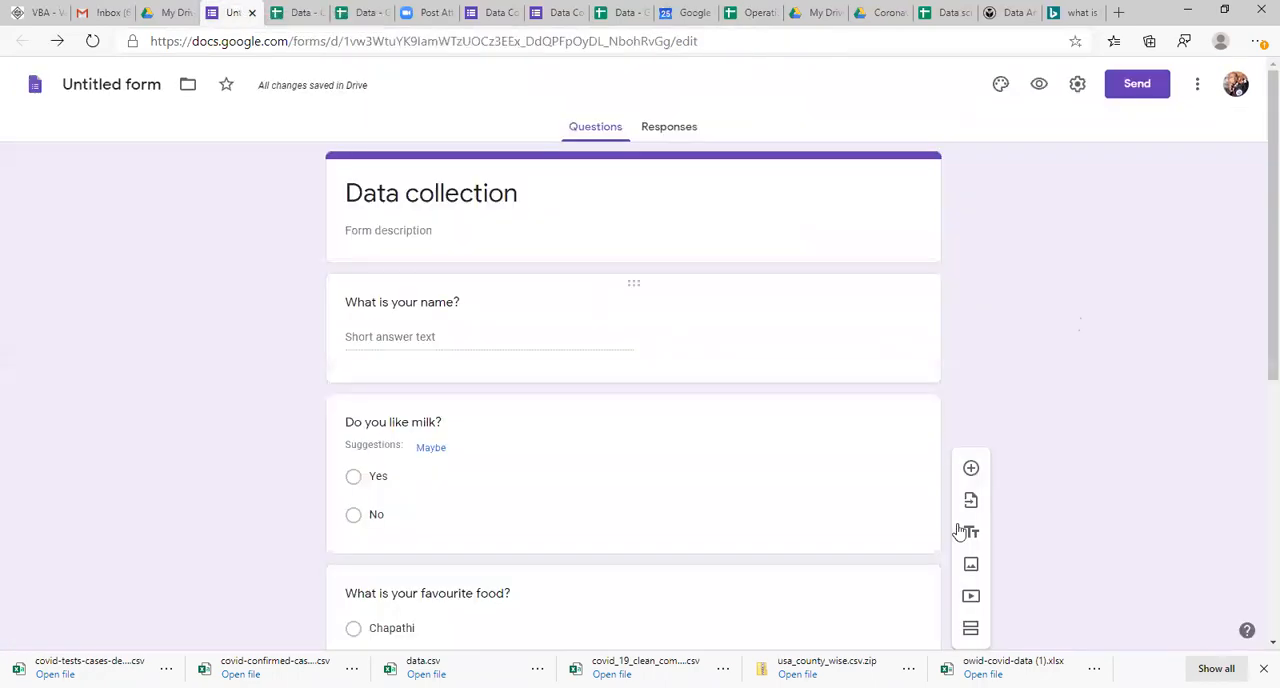
pyautogui.scroll(-5, 1258, 362)
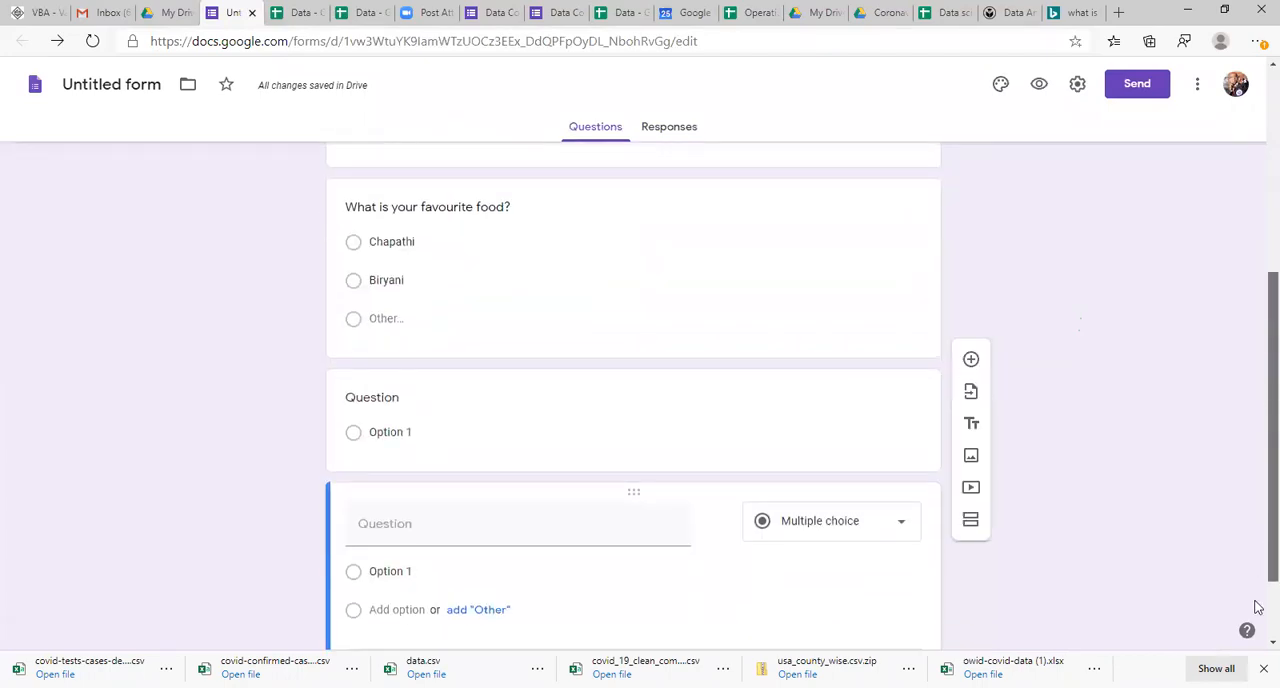
pyautogui.scroll(5, 1257, 485)
pyautogui.click(1039, 86)
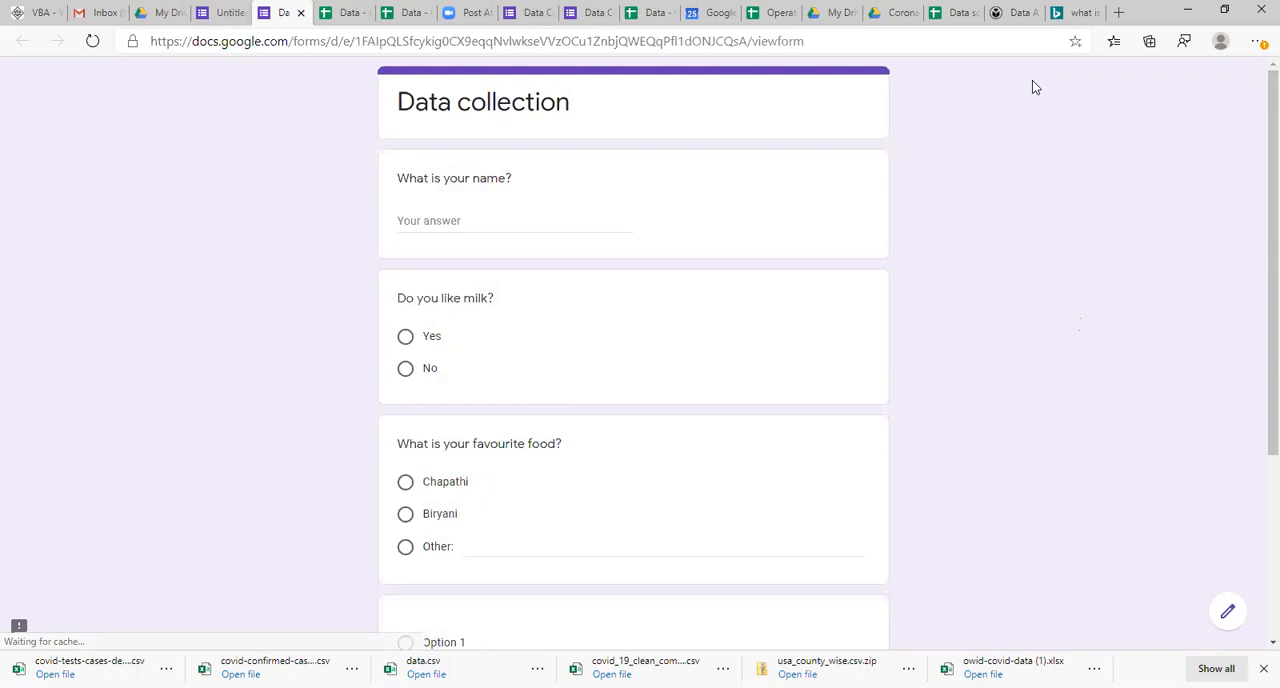
pyautogui.scroll(-2, 1258, 378)
pyautogui.scroll(-2, 1257, 450)
pyautogui.scroll(5, 1257, 300)
pyautogui.scroll(-5, 1257, 300)
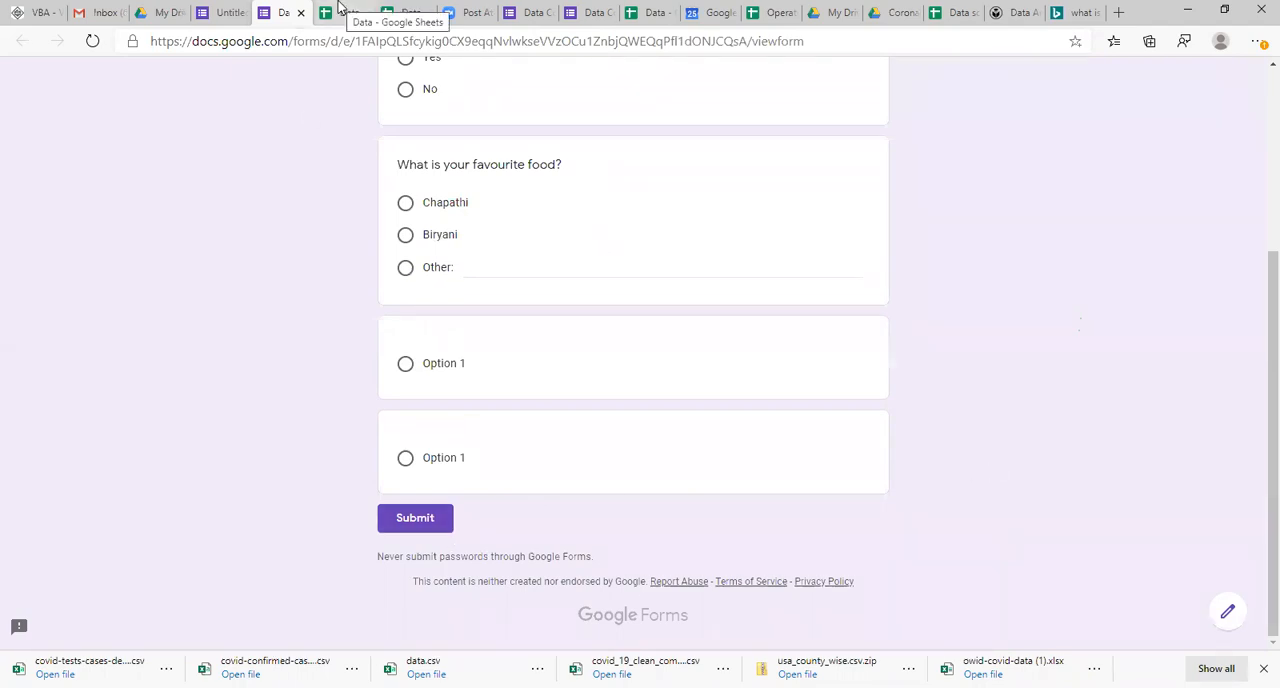
# Step: Check the Form Responses 2 headers once more against the questions listed in the form editor
pyautogui.click(340, 12)
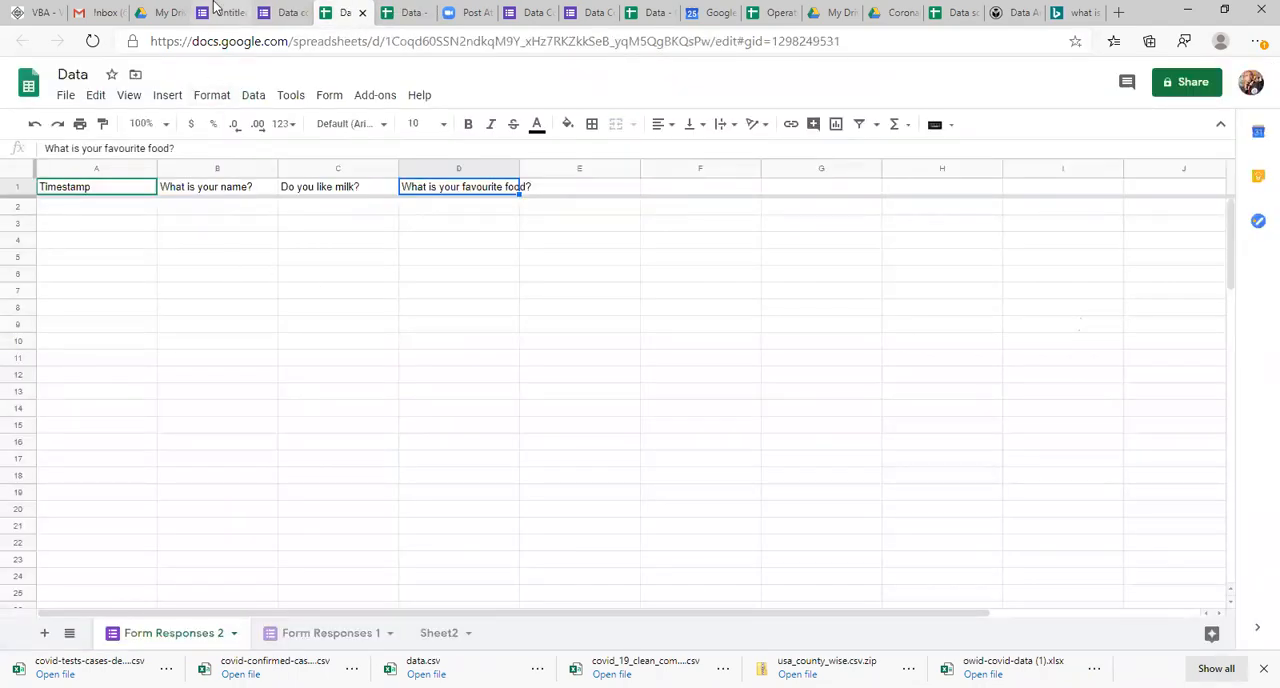
pyautogui.click(216, 10)
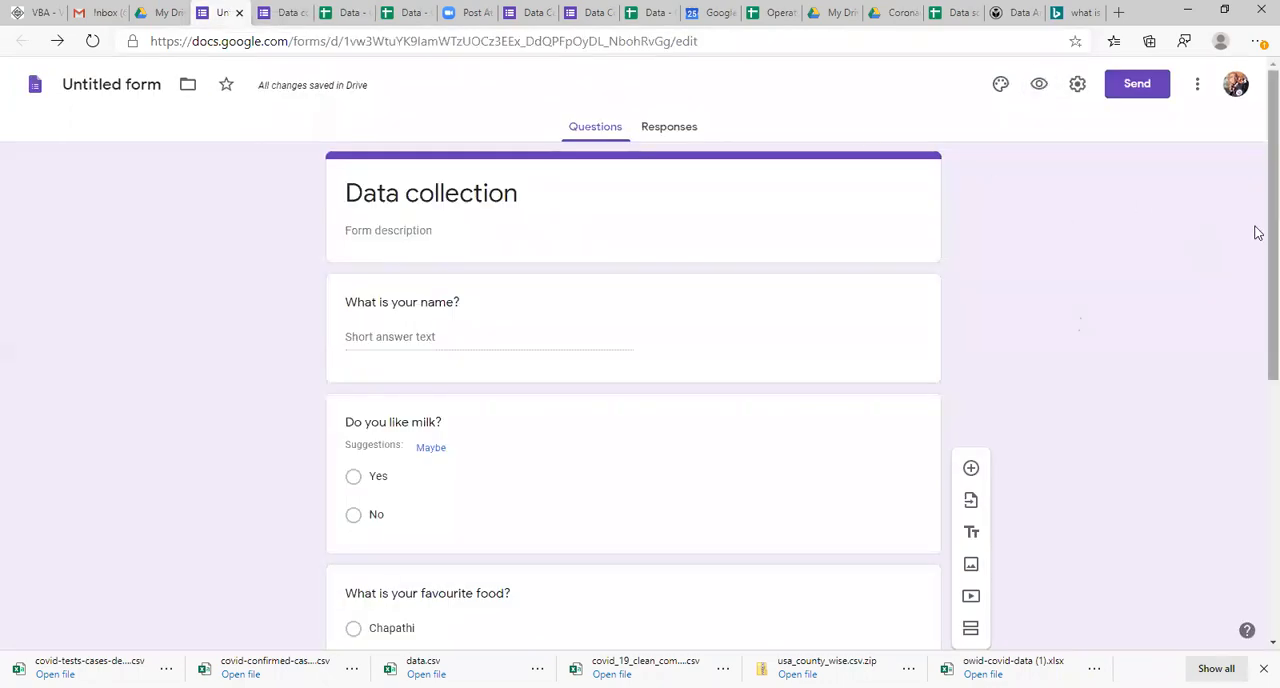
pyautogui.scroll(-5, 1257, 450)
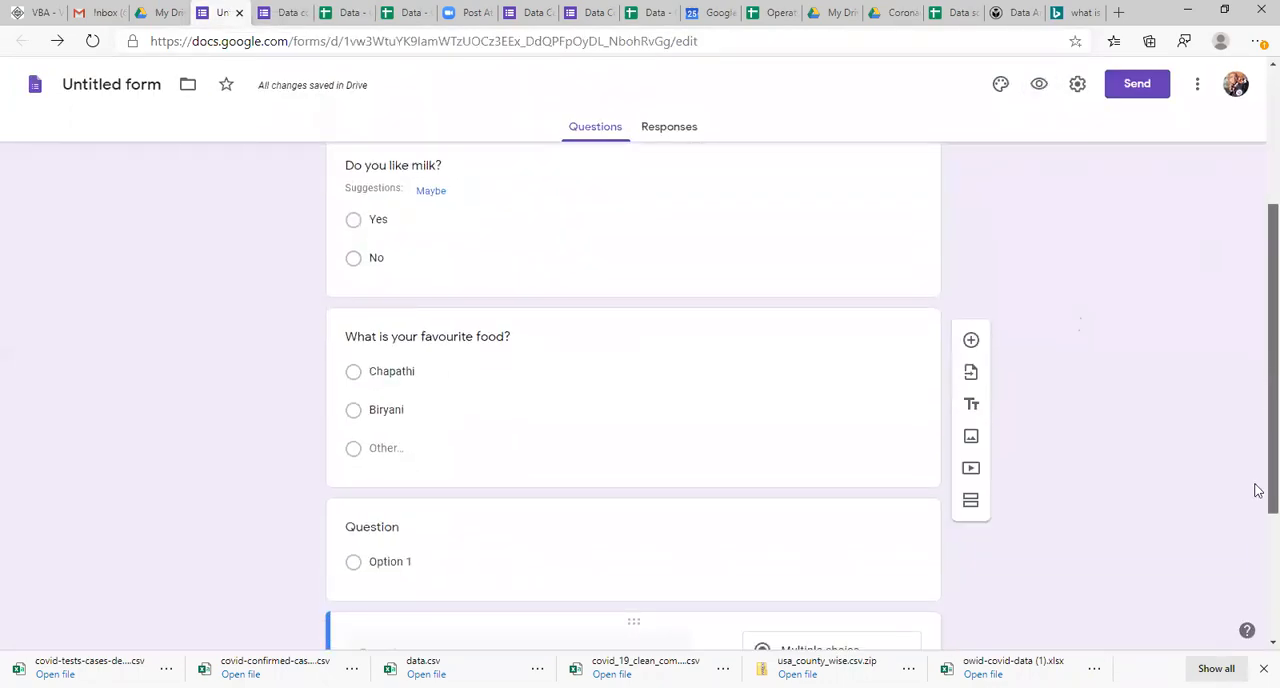
pyautogui.scroll(4, 1258, 300)
pyautogui.scroll(1, 1257, 286)
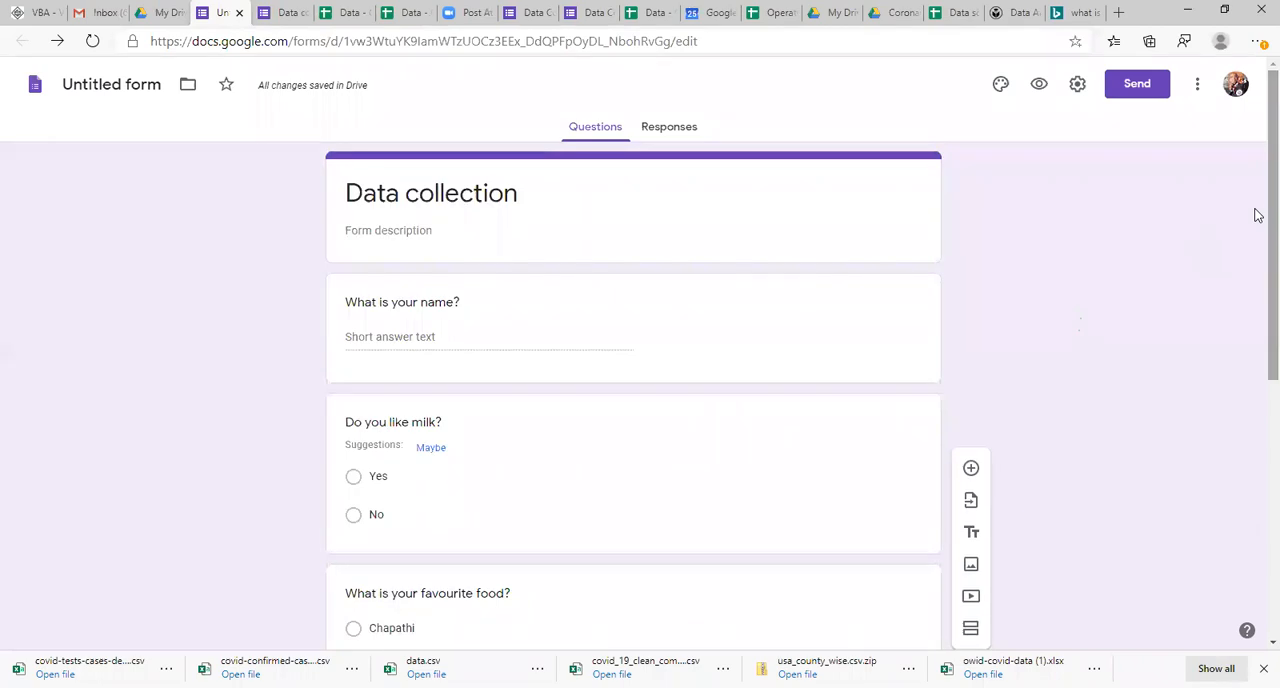
# Step: Enter Task1 in cell A8 of Sheet2 in the Data spreadsheet, below the two numbered topics
pyautogui.click(405, 13)
pyautogui.click(438, 633)
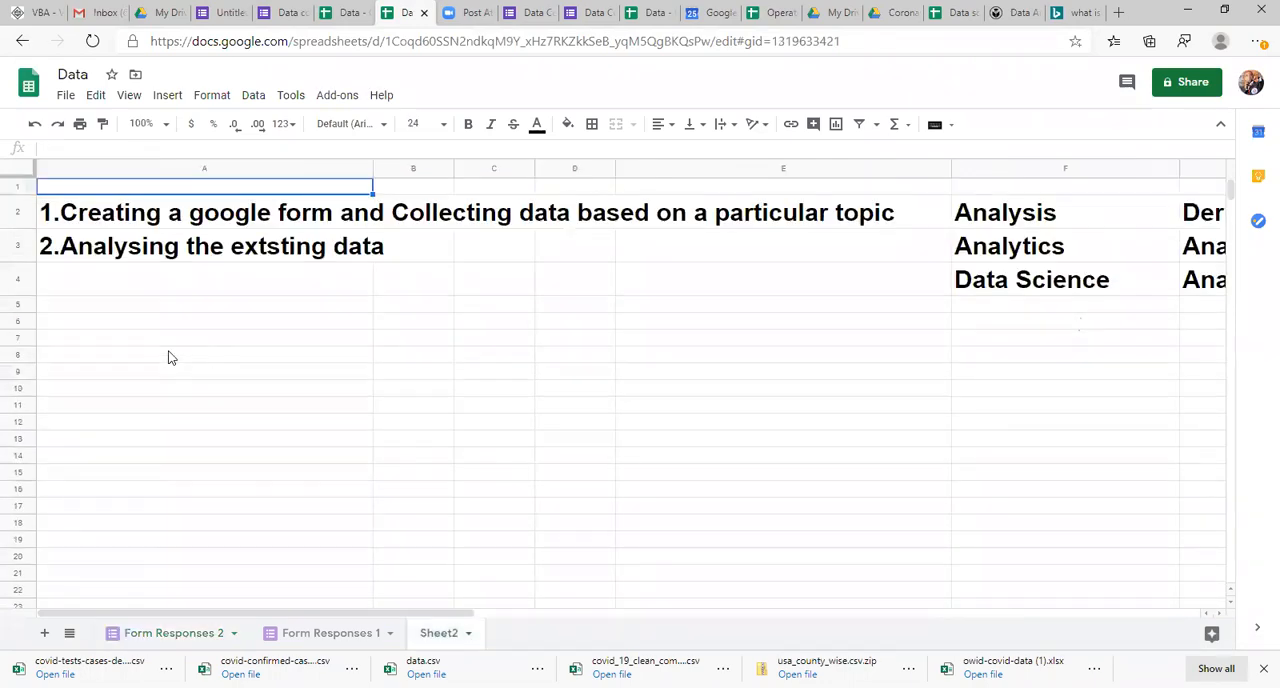
pyautogui.click(169, 356)
pyautogui.write('1Task1')
pyautogui.press('Return')
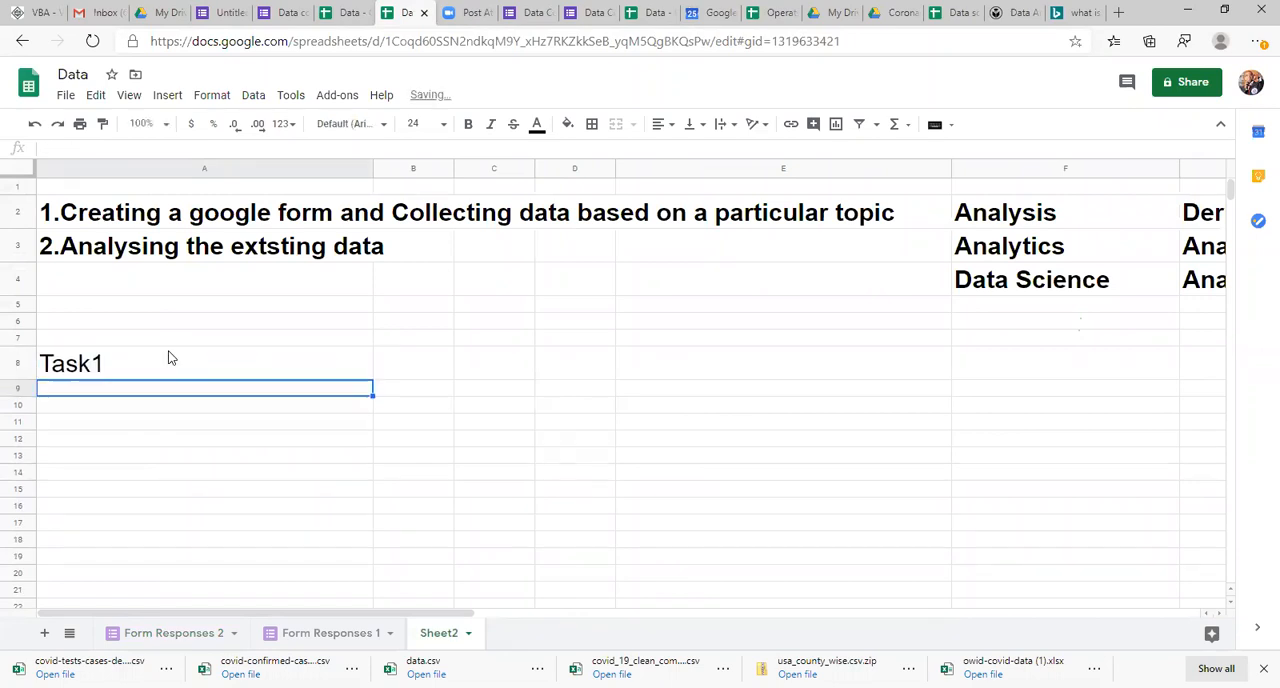
# Step: Enter Choosing a particular topic and collecting data through forms in cell B8, beside Task1
pyautogui.press('Up')
pyautogui.press('Right')
pyautogui.write('Coho')
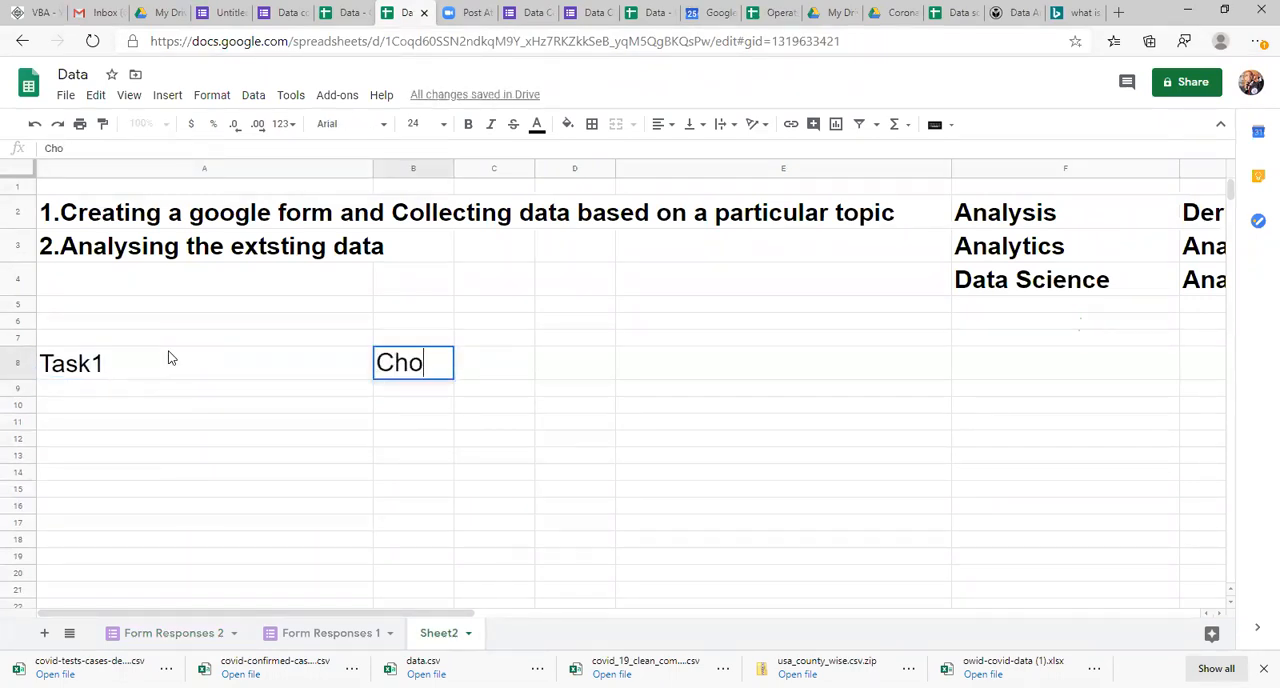
pyautogui.write('osing a ')
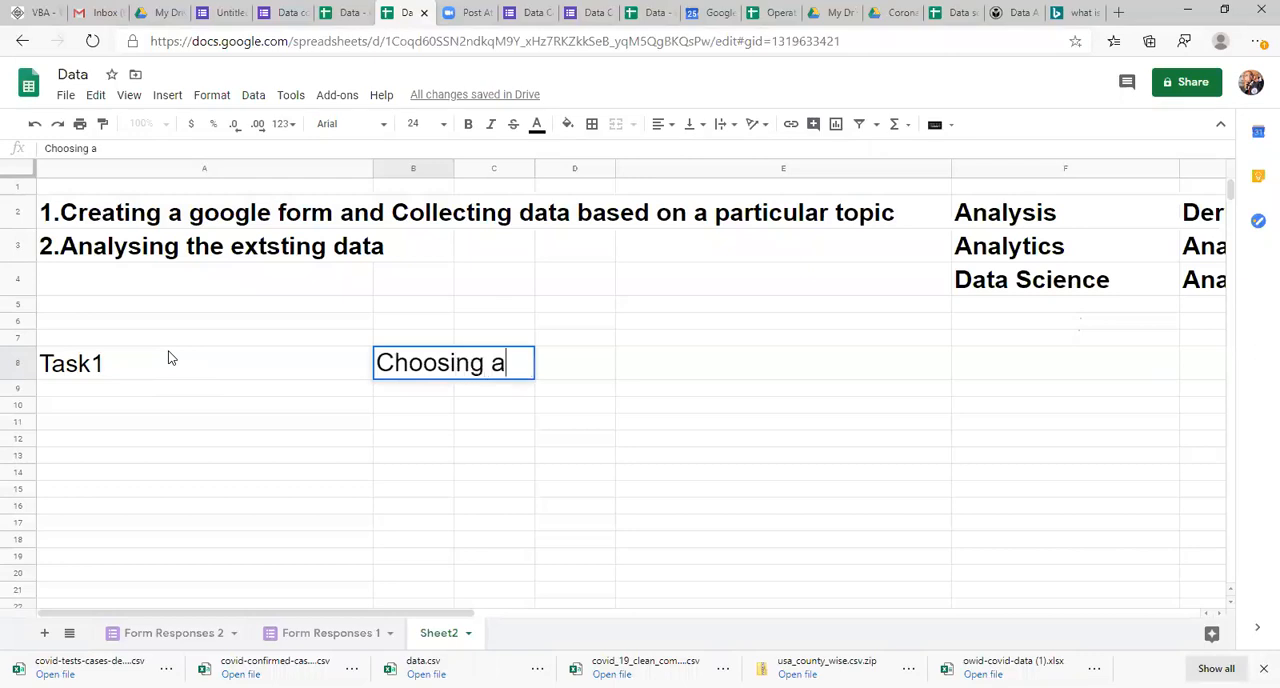
pyautogui.write('particul')
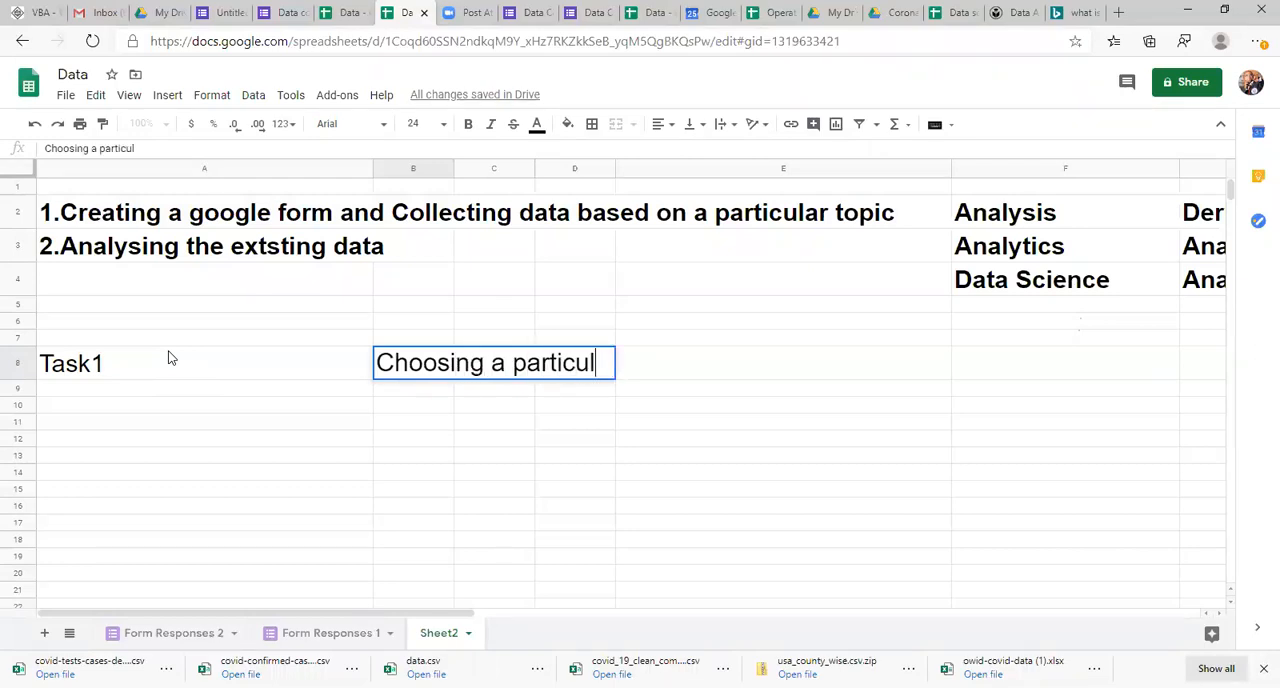
pyautogui.write('ar to[')
pyautogui.write('p')
pyautogui.write('ic and ')
pyautogui.write('colle')
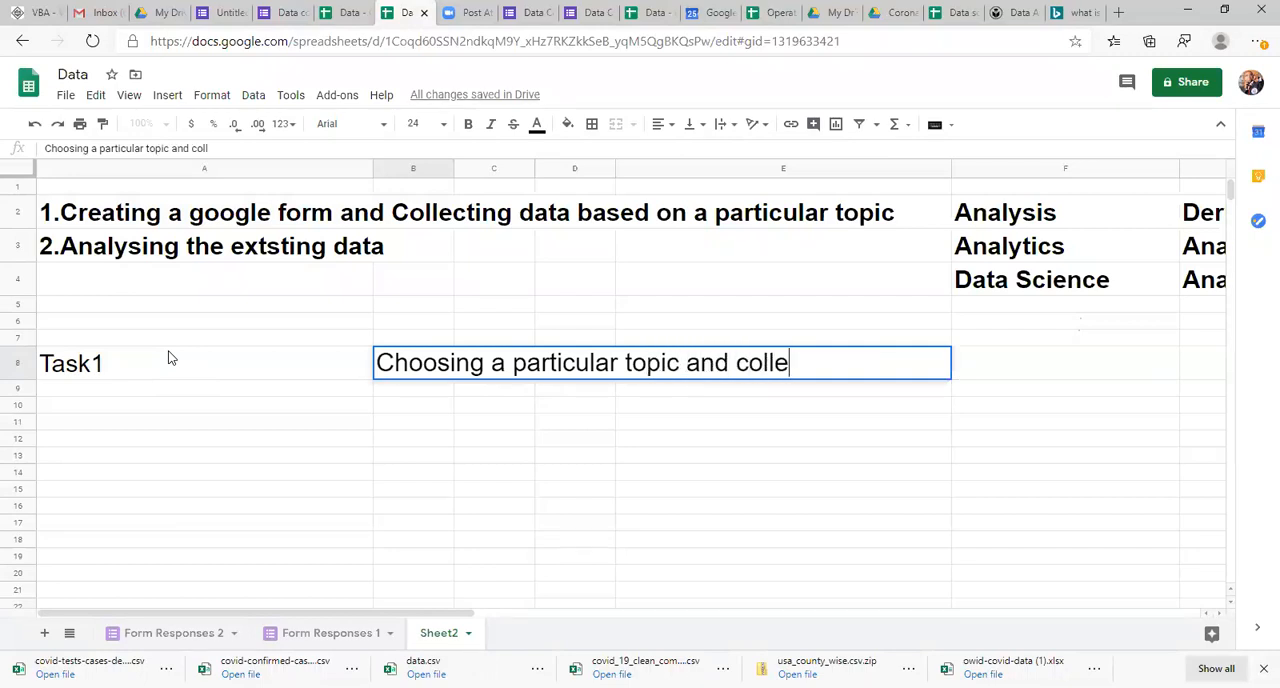
pyautogui.write('cting data ')
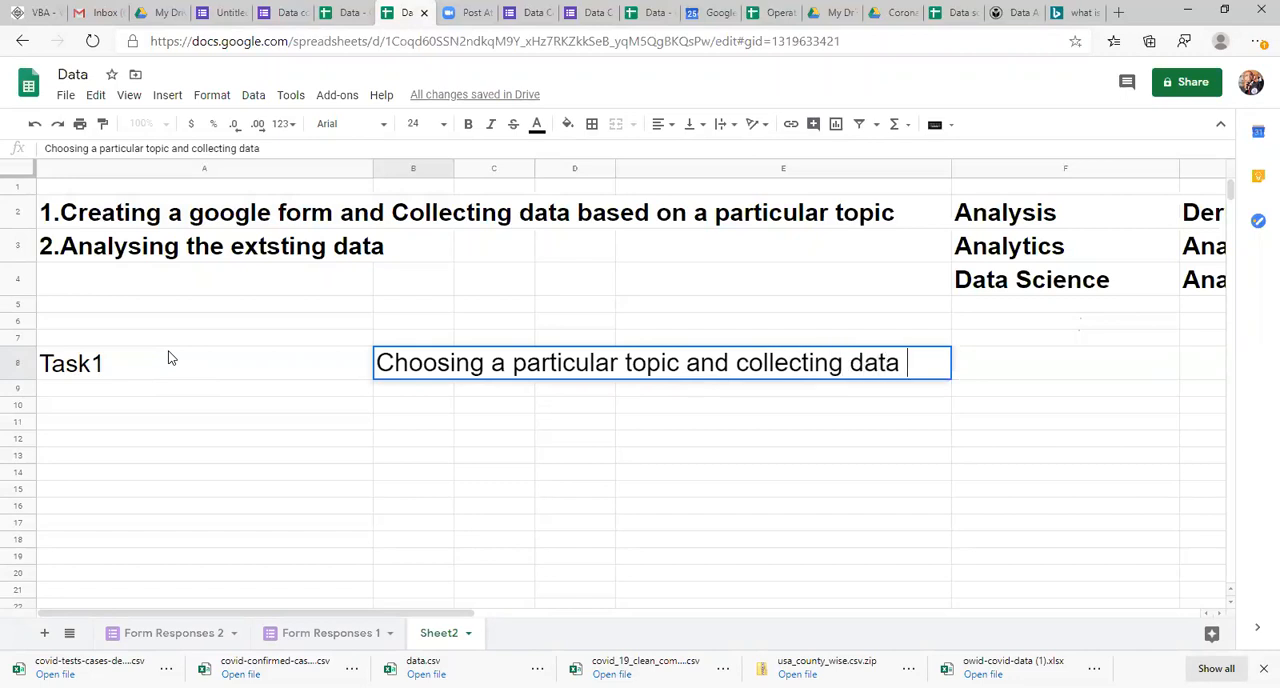
pyautogui.write('through')
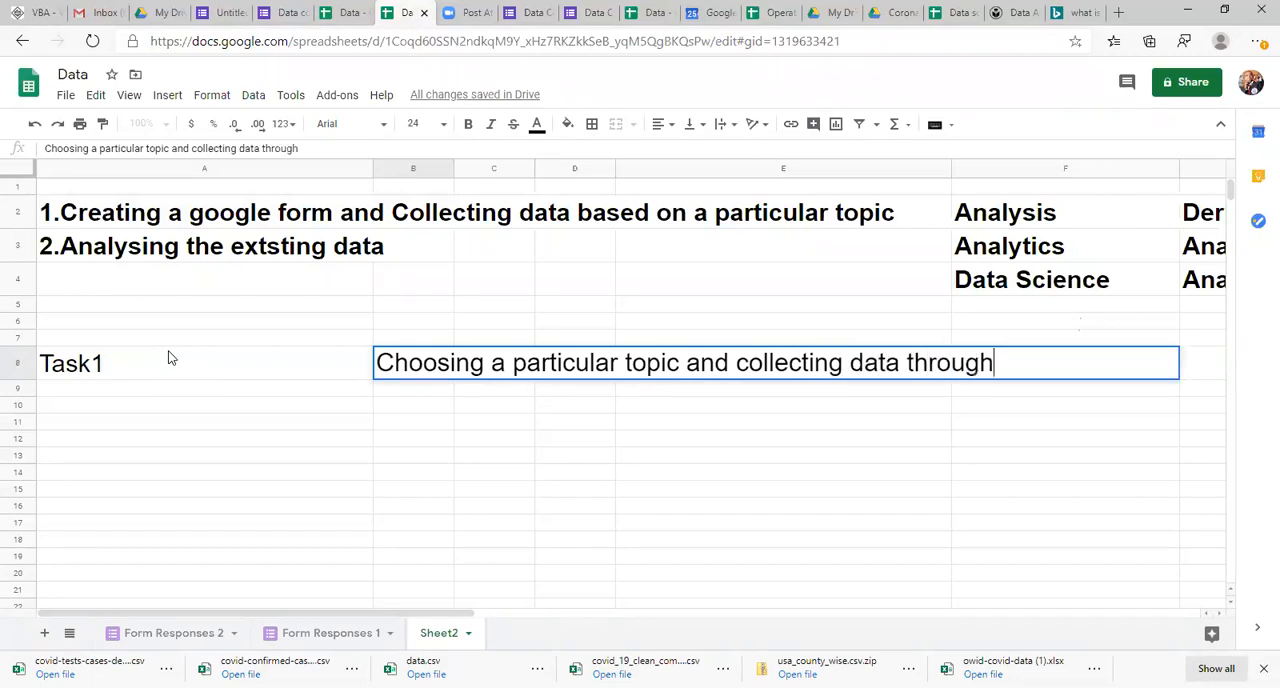
pyautogui.write(' forms')
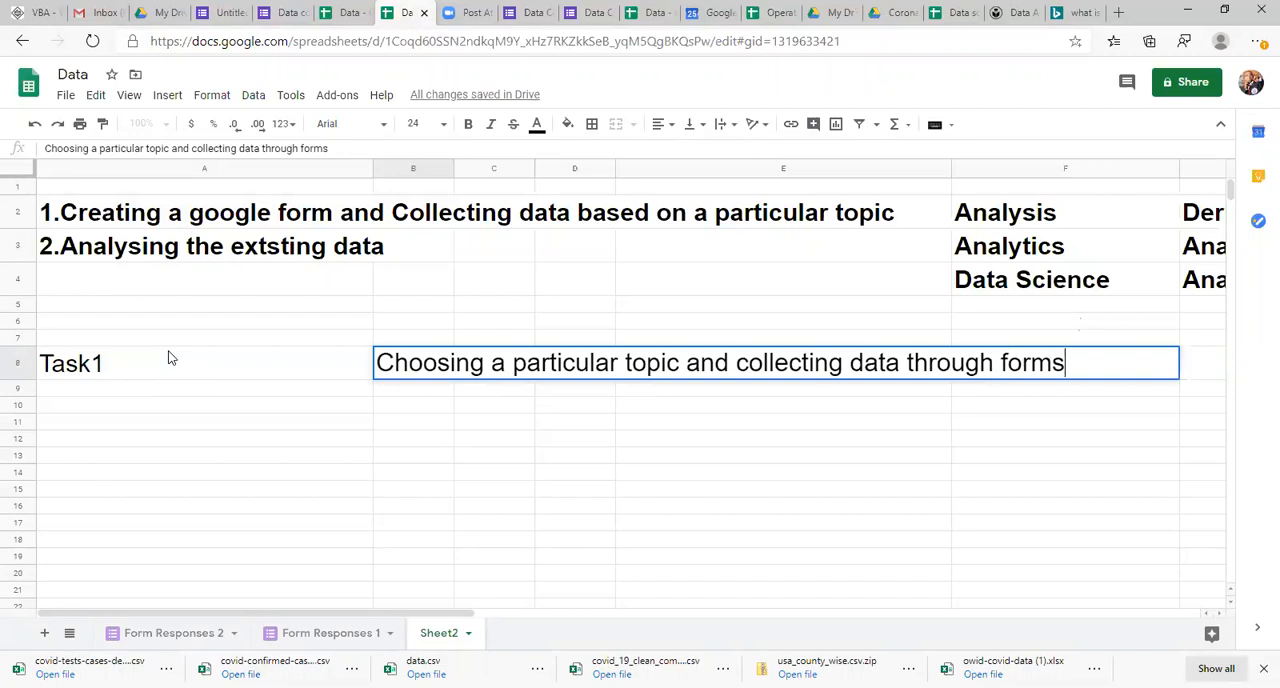
pyautogui.press('Return')
# Step: Make the task description in B8 and the Task1 label in A8 bold
pyautogui.press('Up')
pyautogui.hotkey('ctrl', 'b')
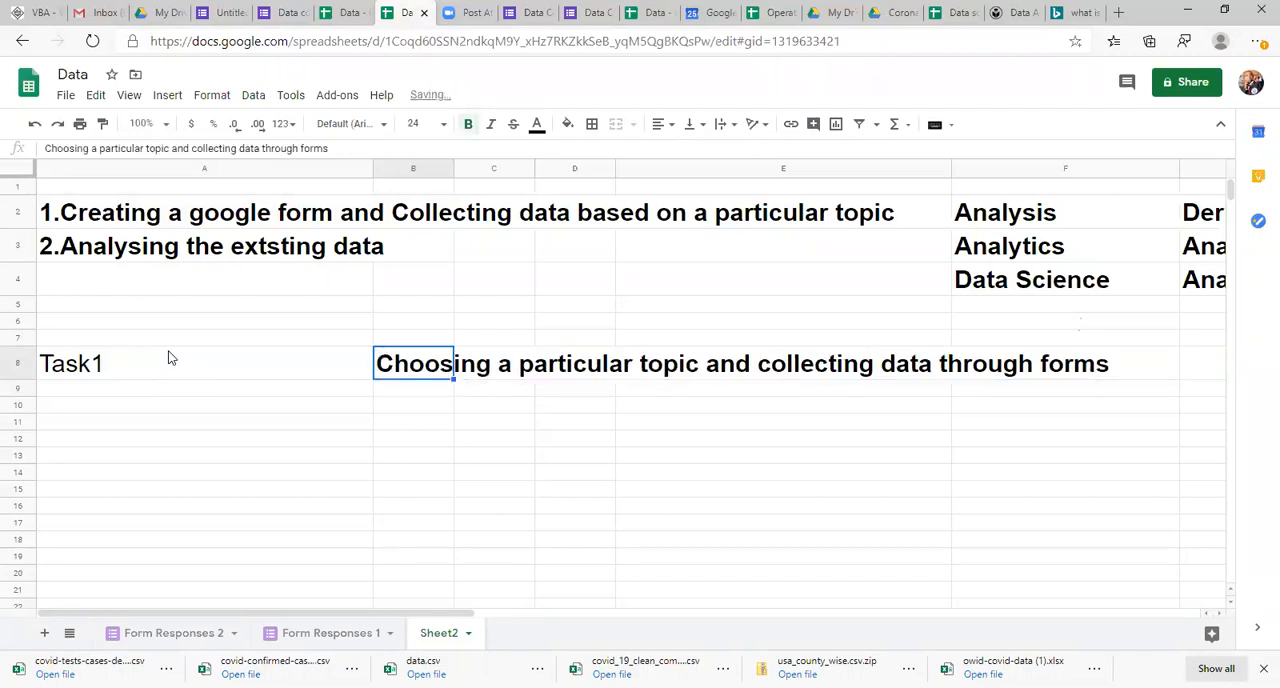
pyautogui.click(169, 358)
pyautogui.hotkey('ctrl', 'b')
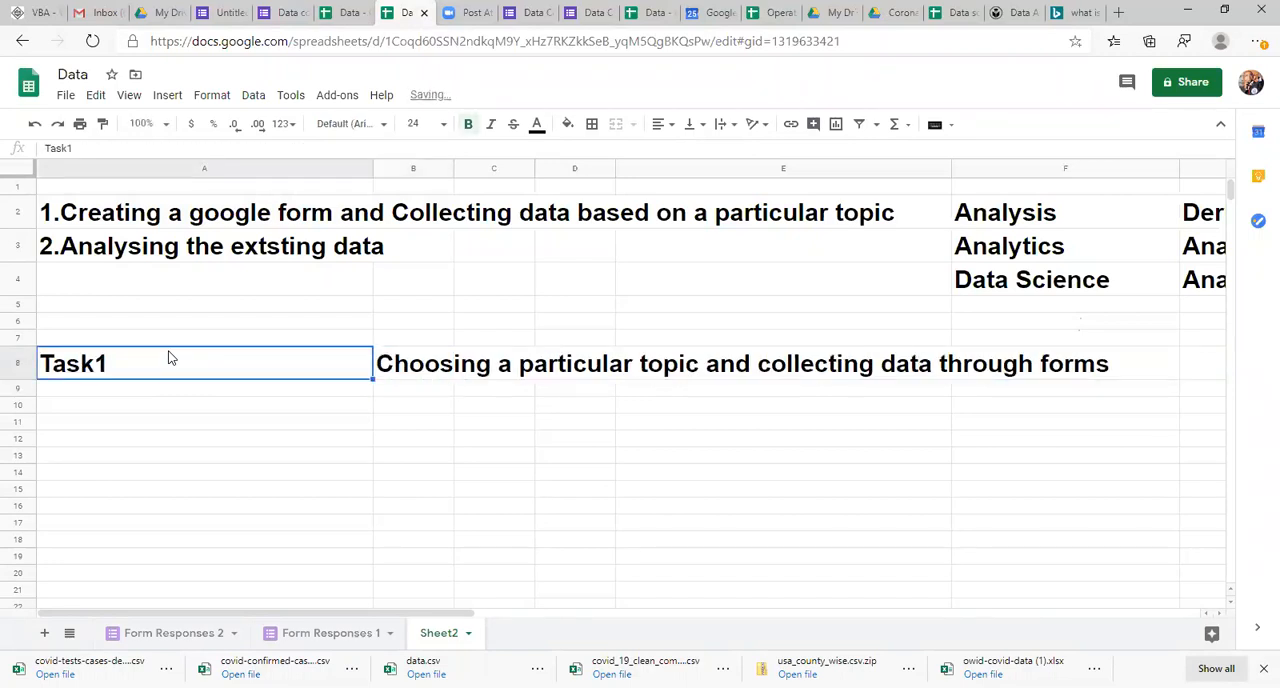
pyautogui.press('Right')
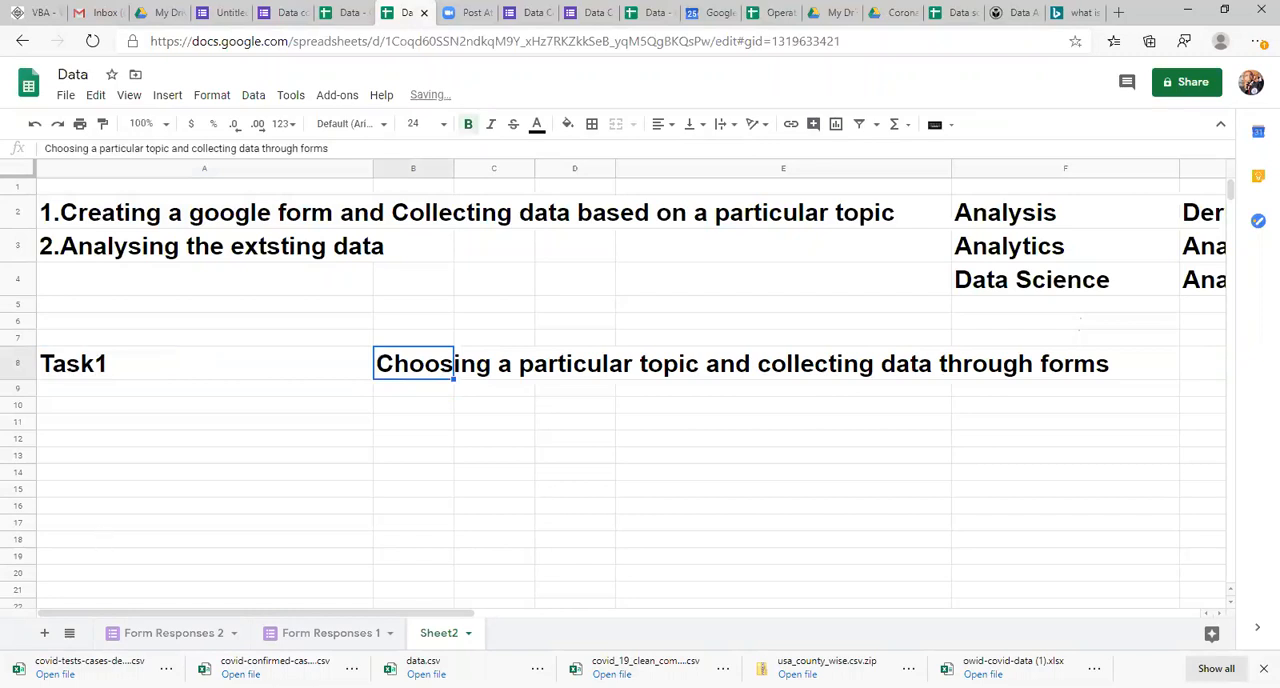
# Step: Look through the list of names and counts below the responses in the Form Responses 1 sheet
pyautogui.click(180, 633)
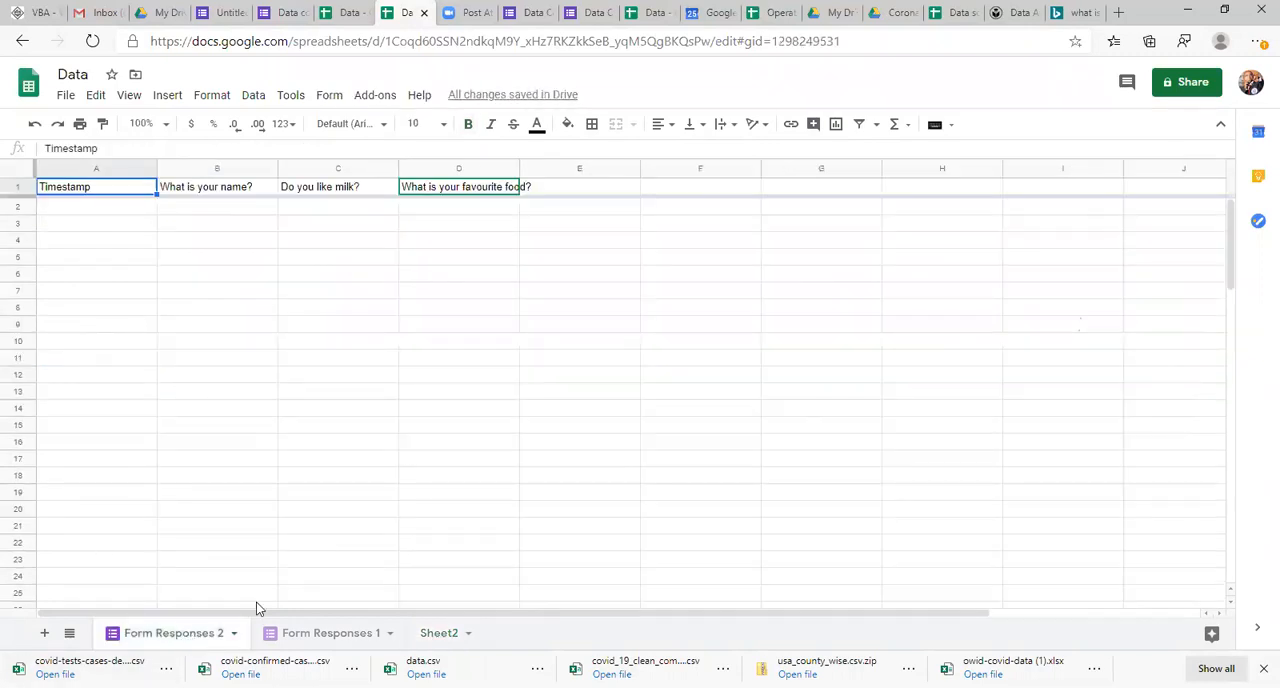
pyautogui.click(310, 638)
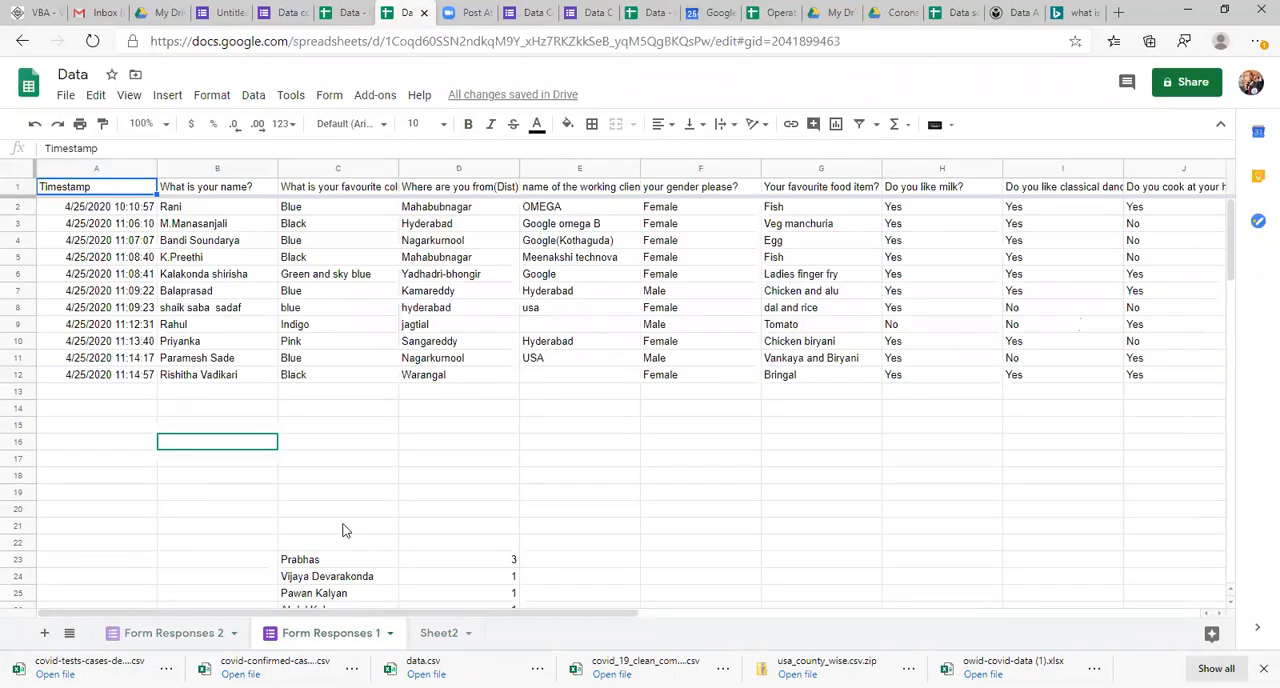
pyautogui.click(296, 576)
pyautogui.press('Down')
pyautogui.press('Down')
pyautogui.press('Down')
pyautogui.press('Down')
pyautogui.press('Down')
pyautogui.press('Up')
pyautogui.press('Up')
pyautogui.press('Up')
pyautogui.press('Up')
pyautogui.press('Up')
pyautogui.press('Up')
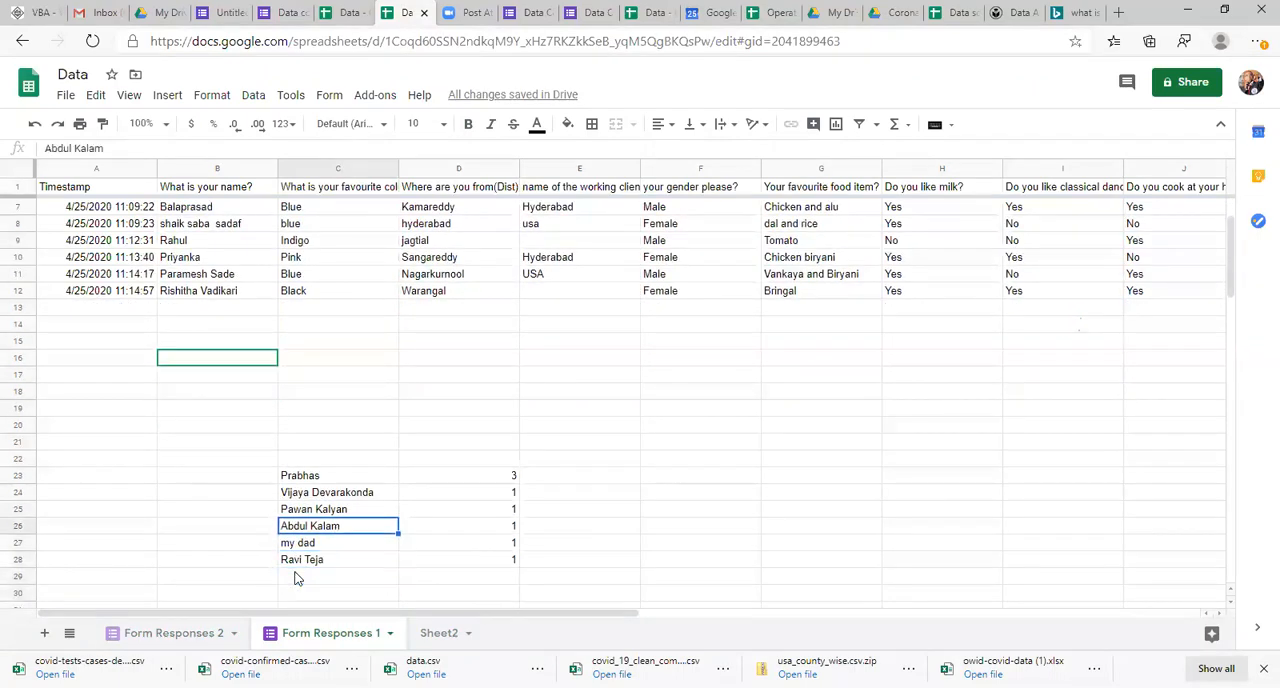
# Step: Examine the COUNTIFS formulas beside the names in D23 and the cells below, and return to Sheet2
pyautogui.press('Right')
pyautogui.press('Down')
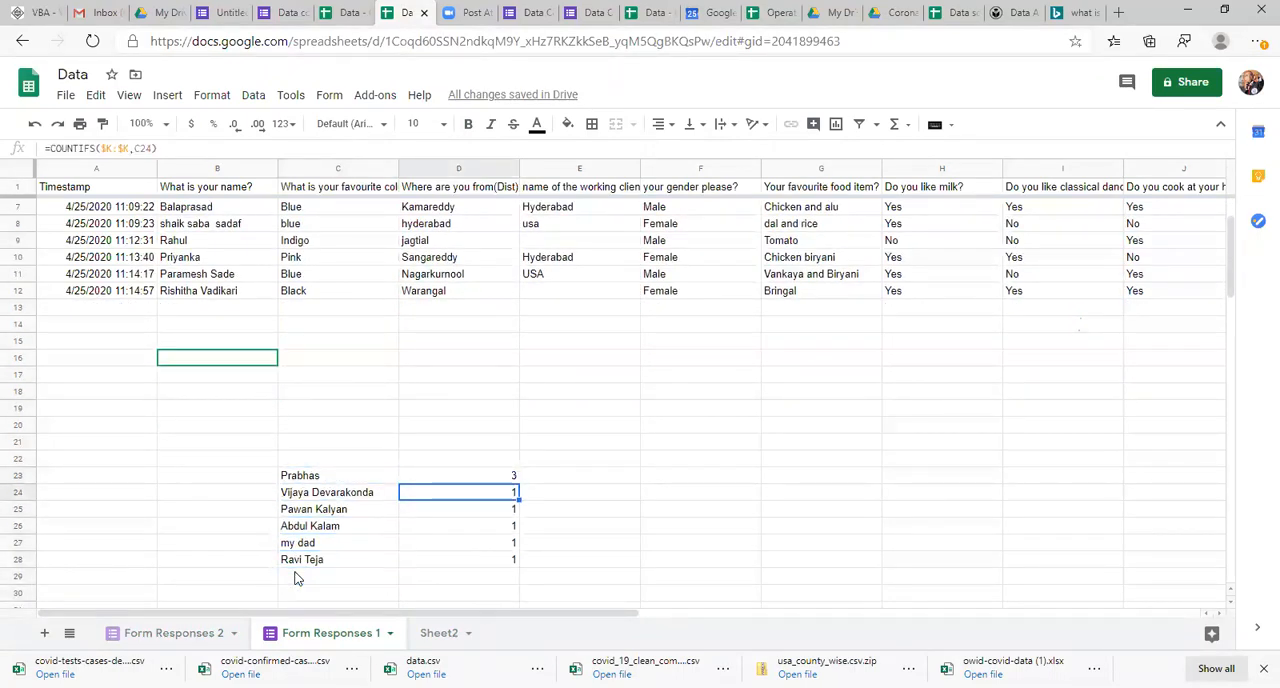
pyautogui.press('Down')
pyautogui.press('Up')
pyautogui.press('Up')
pyautogui.press('F2')
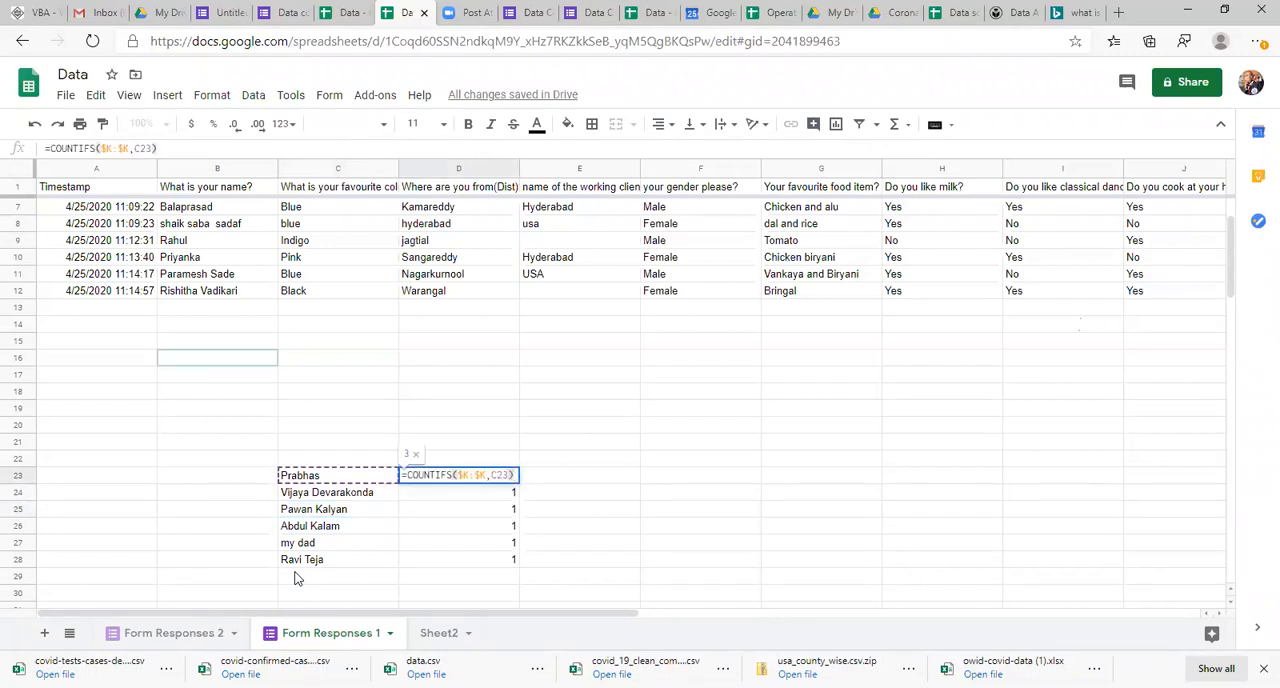
pyautogui.press('Return')
pyautogui.press('F2')
pyautogui.press('Return')
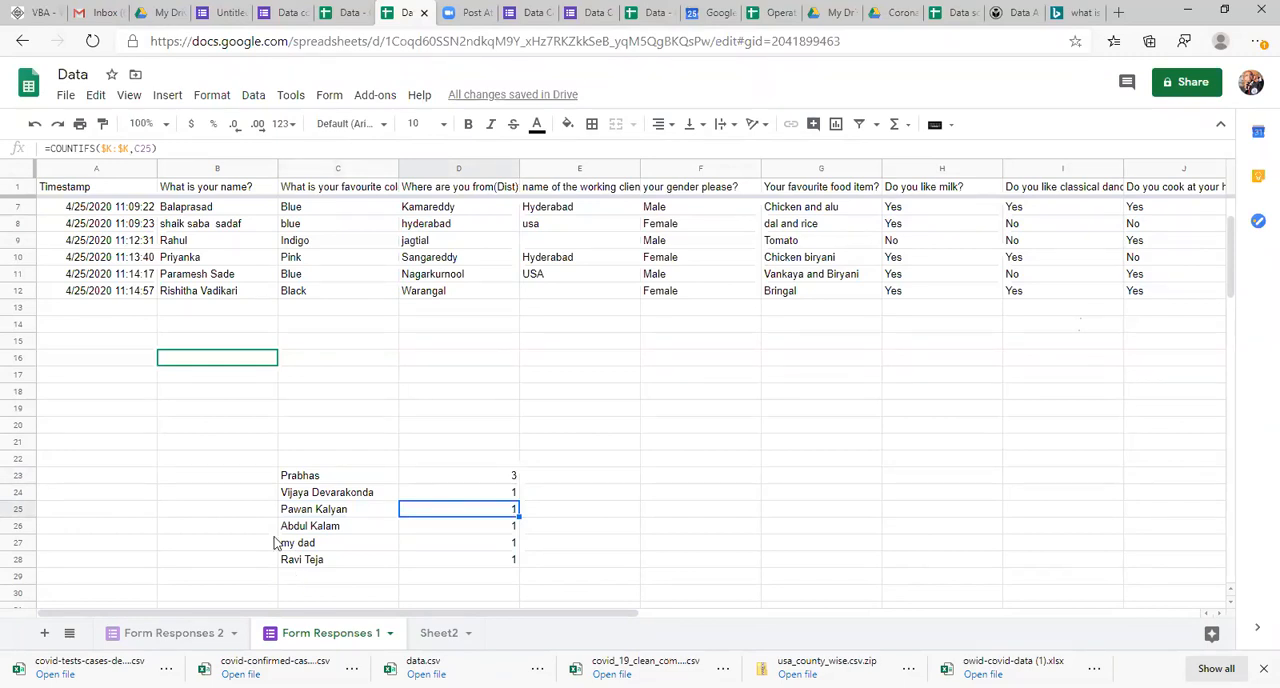
pyautogui.click(286, 411)
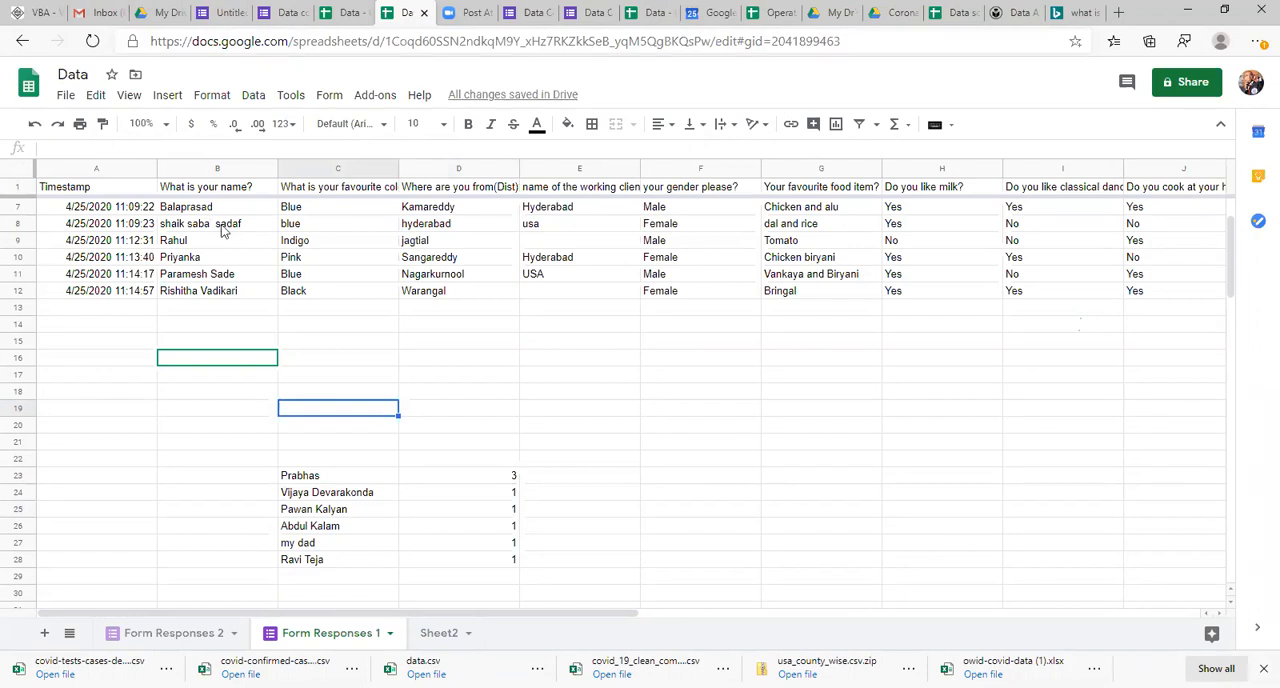
pyautogui.click(570, 424)
pyautogui.click(440, 633)
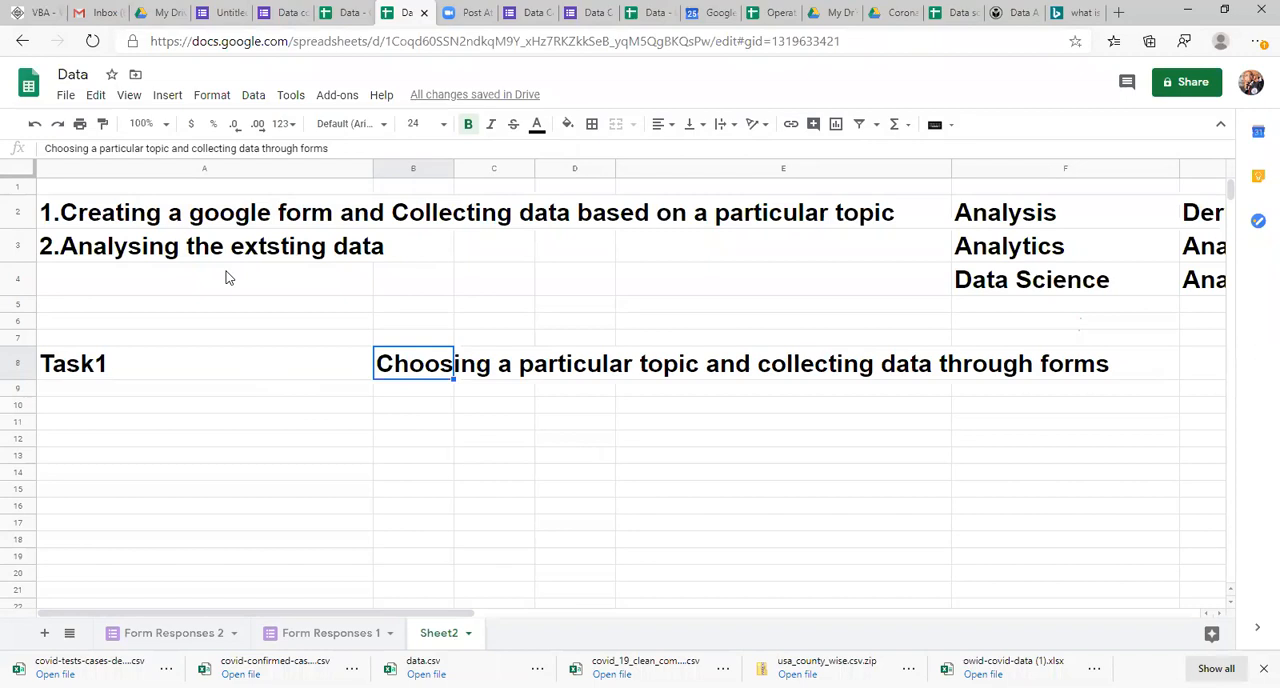
# Step: Create a new blank spreadsheet from the other open copy of the Data spreadsheet
pyautogui.click(345, 12)
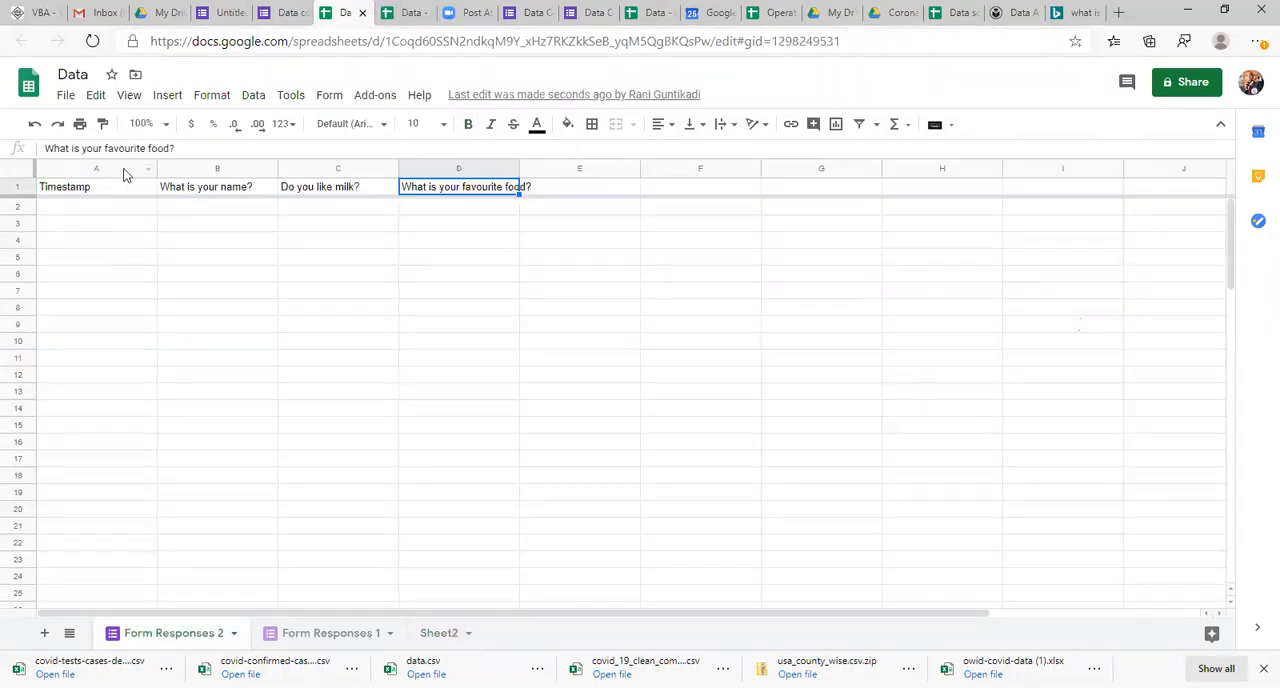
pyautogui.click(66, 97)
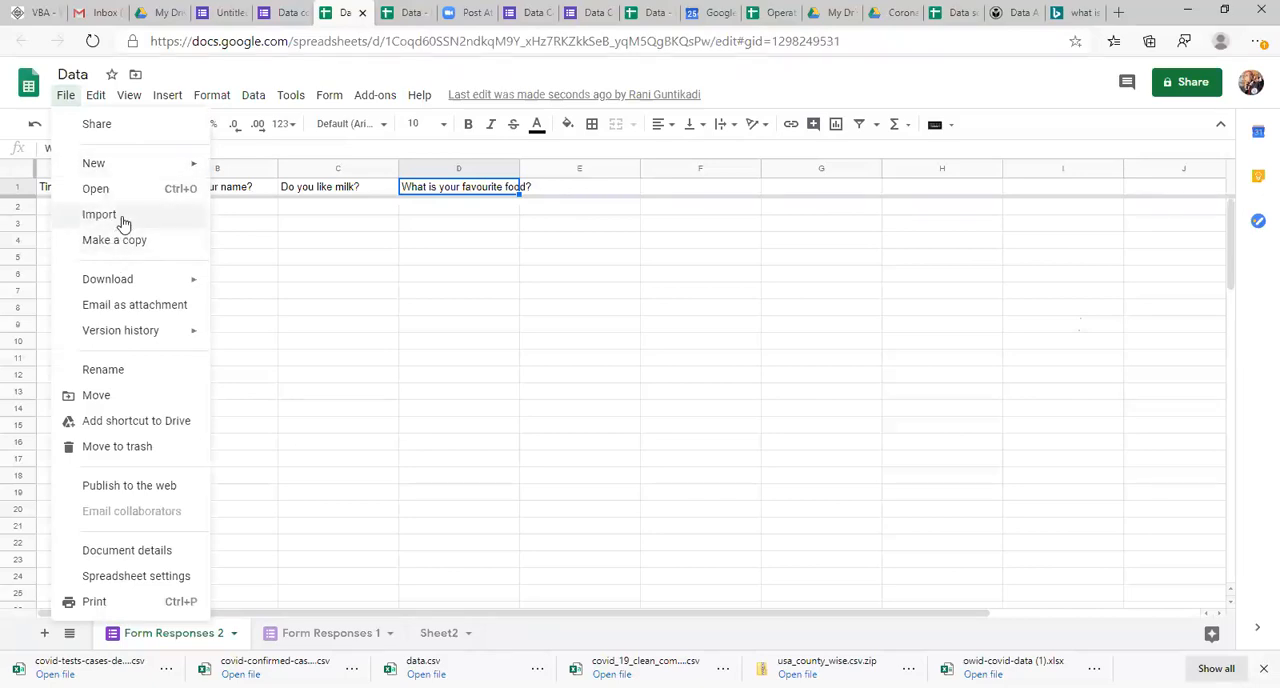
pyautogui.moveTo(135, 170)
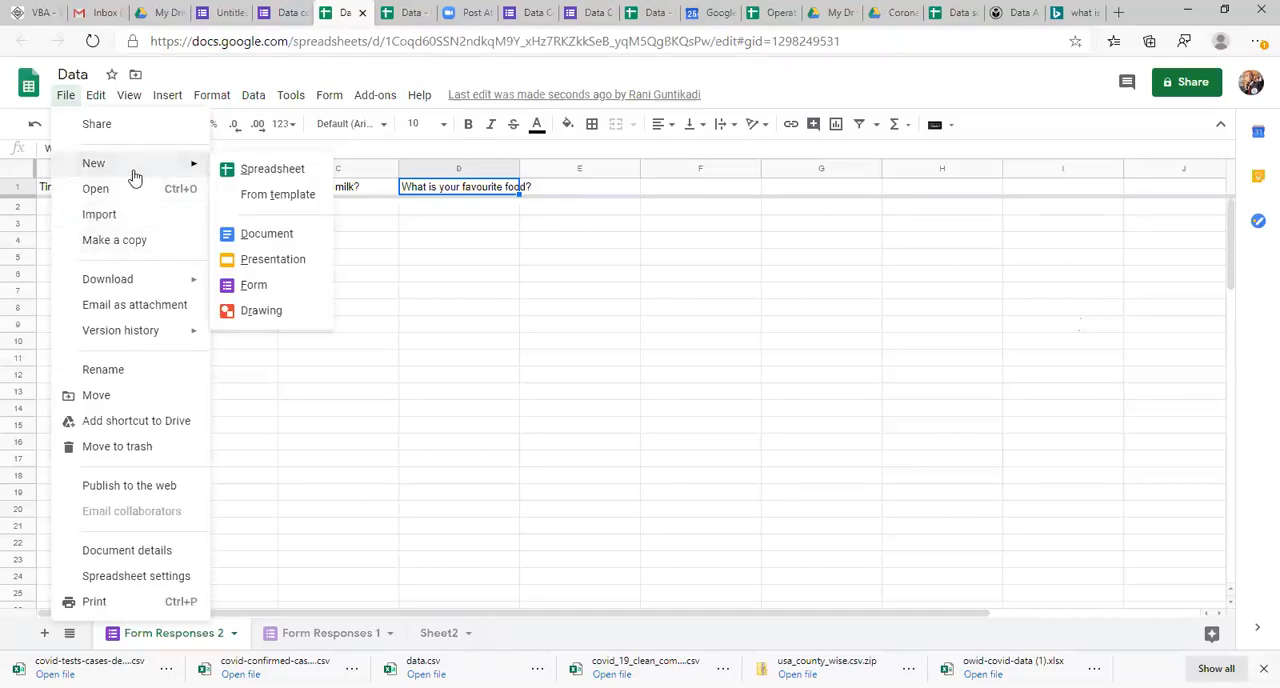
pyautogui.click(238, 172)
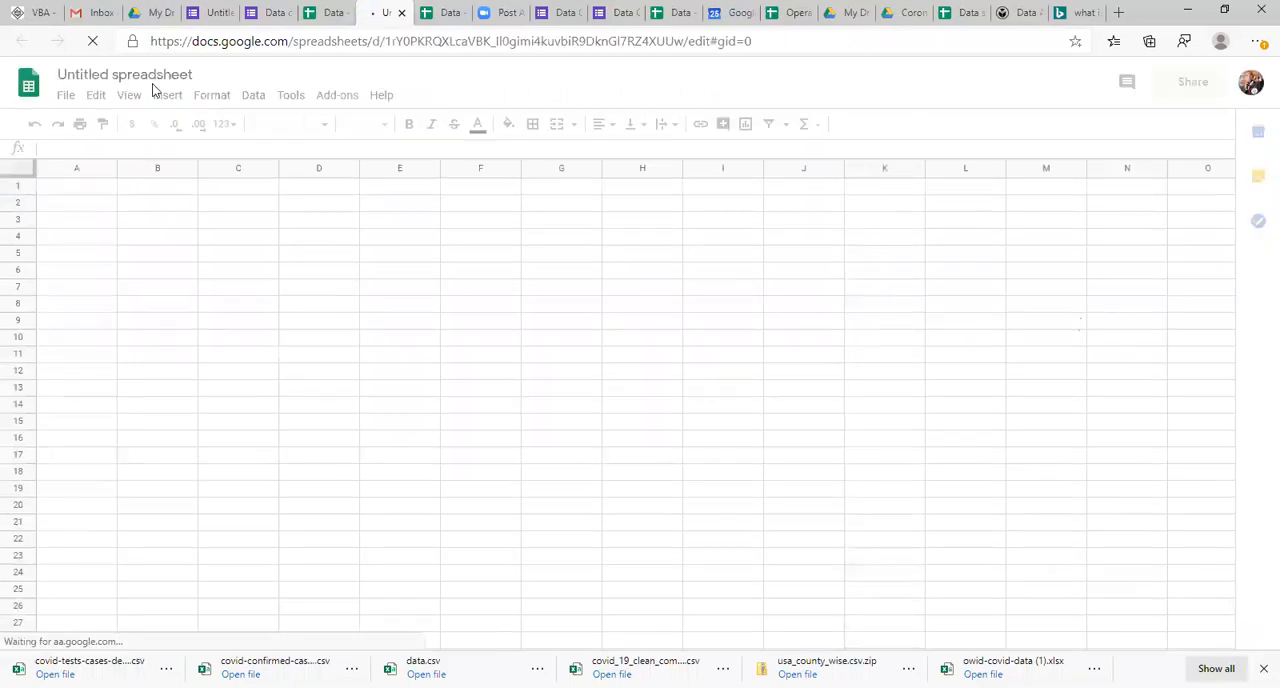
# Step: Rename the new untitled spreadsheet as Class1
pyautogui.click(169, 80)
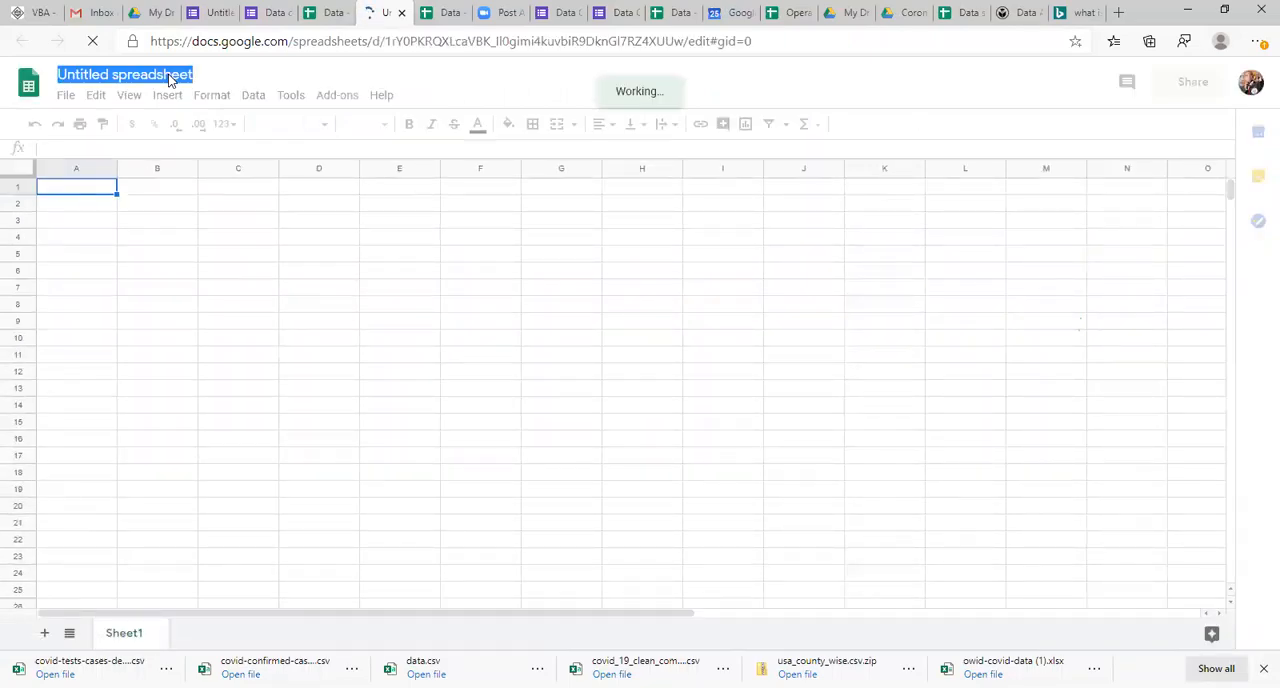
pyautogui.click(190, 206)
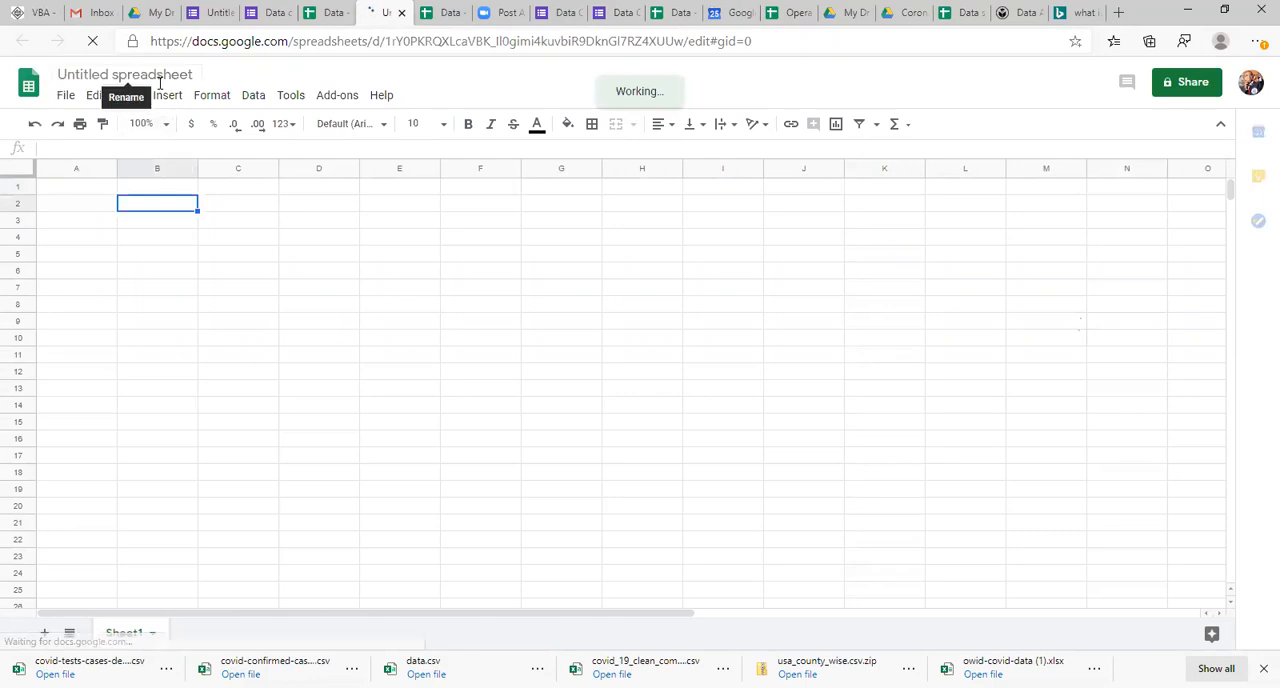
pyautogui.click(160, 80)
pyautogui.write('C')
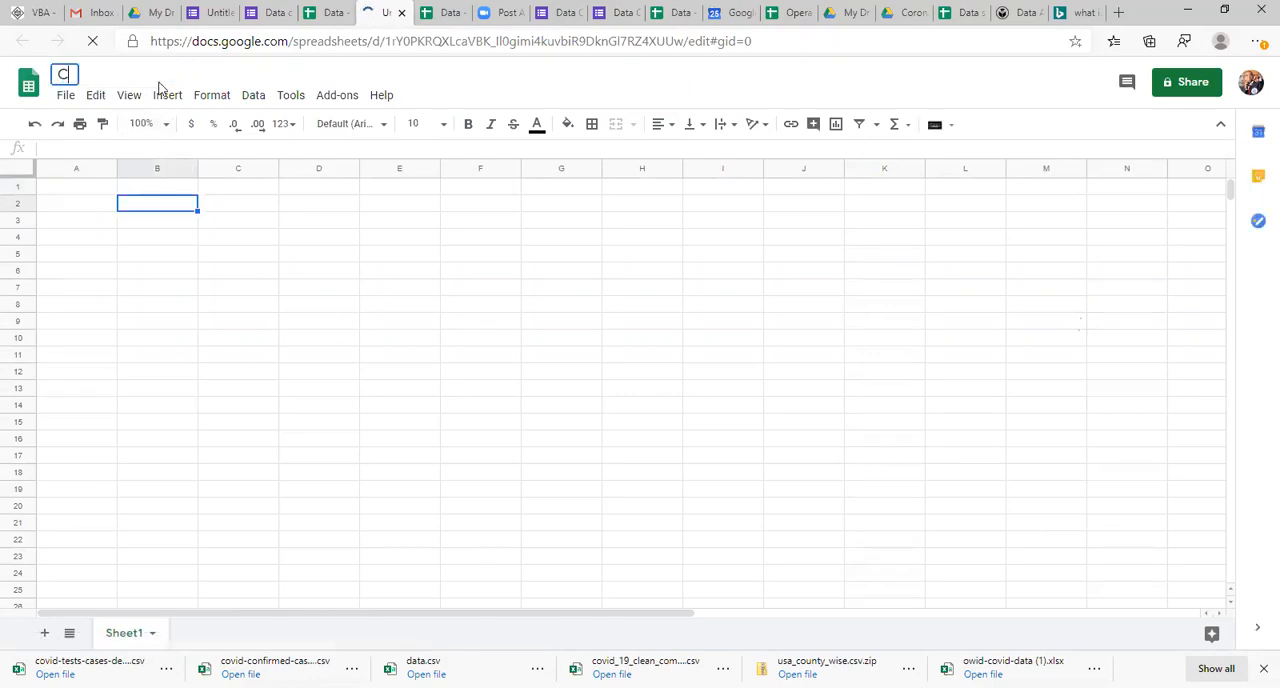
pyautogui.write('lass1')
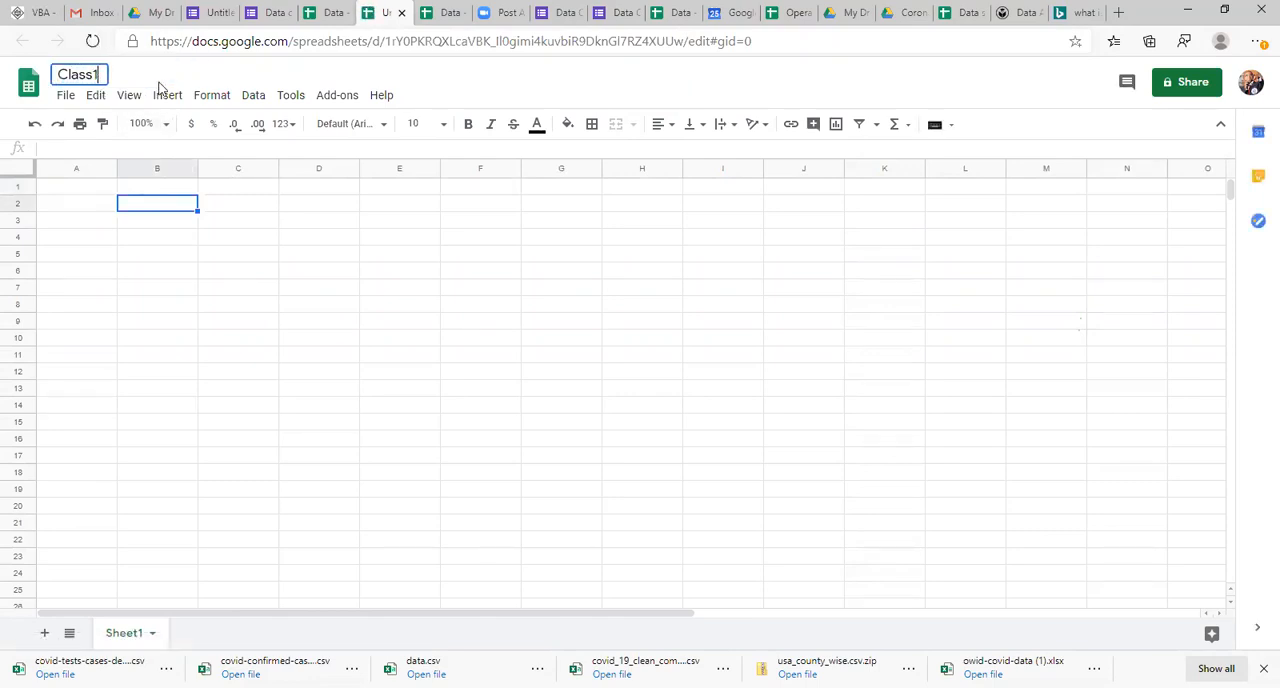
pyautogui.click(157, 343)
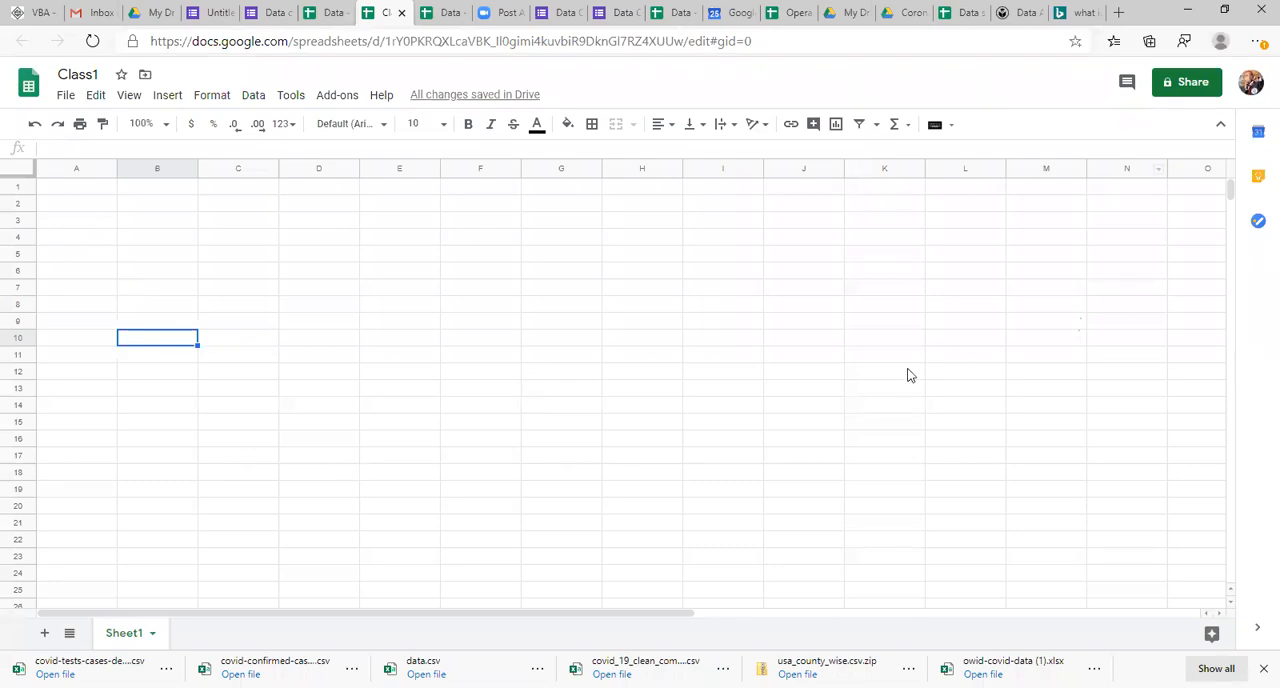
# Step: Look over the blank Class1 sheet by selecting all its cells, and browse the menus up to Tools
pyautogui.click(59, 194)
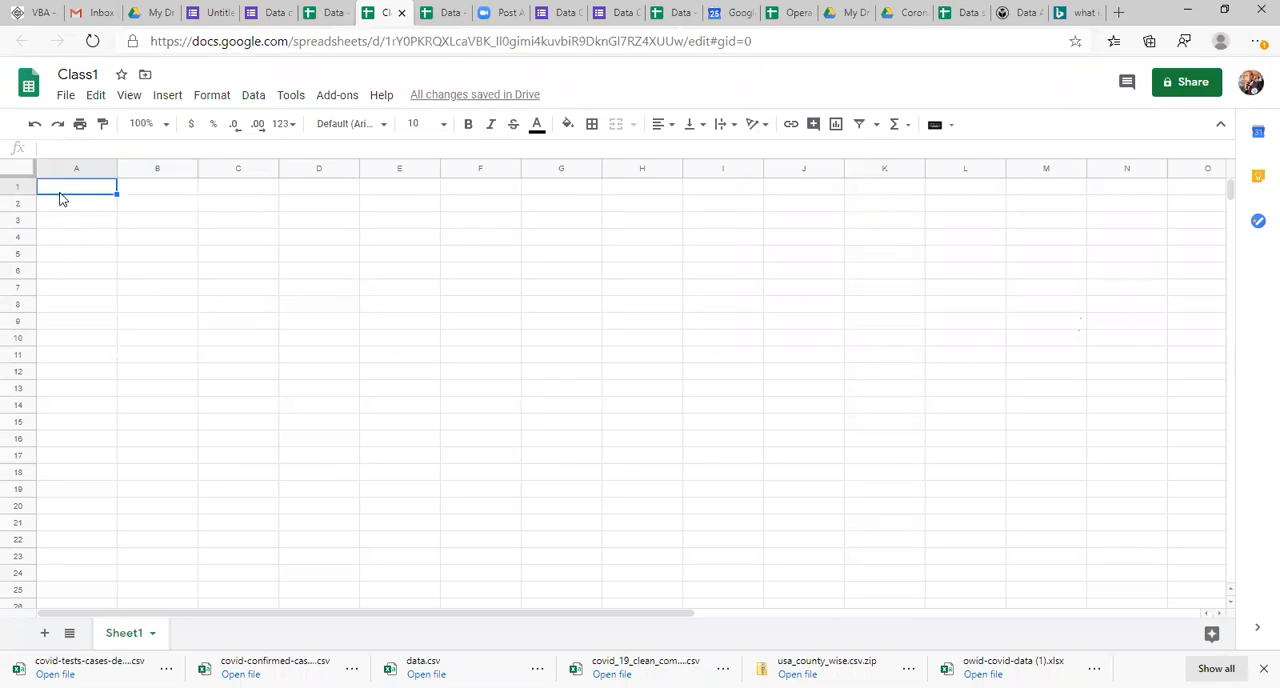
pyautogui.hotkey('ctrl', 'a')
pyautogui.click(450, 307)
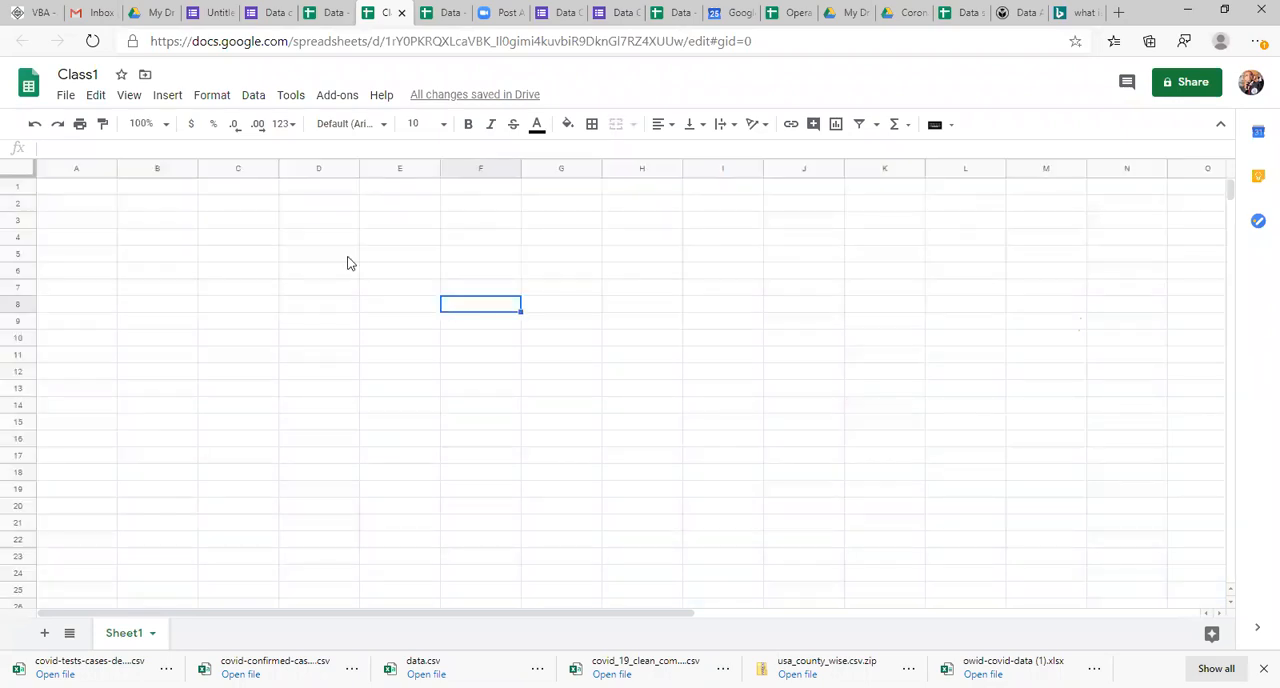
pyautogui.click(95, 352)
pyautogui.hotkey('ctrl', 'a')
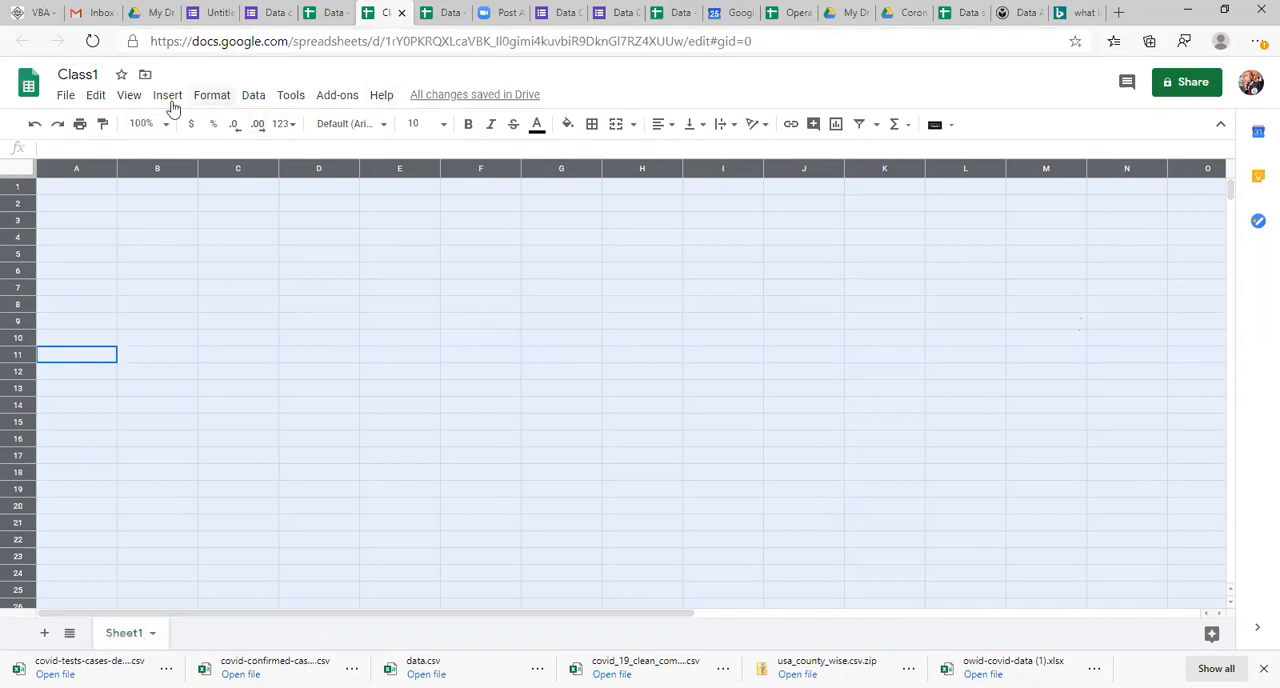
pyautogui.click(66, 95)
pyautogui.moveTo(128, 96)
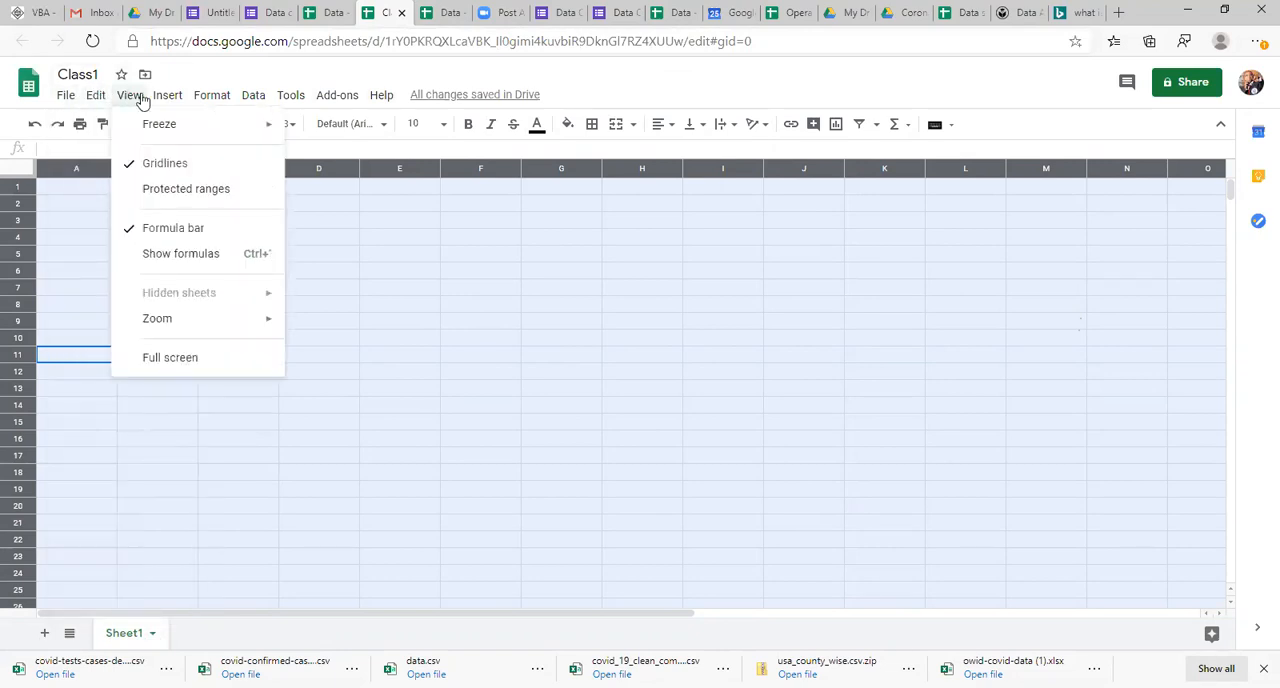
pyautogui.click(6, 82)
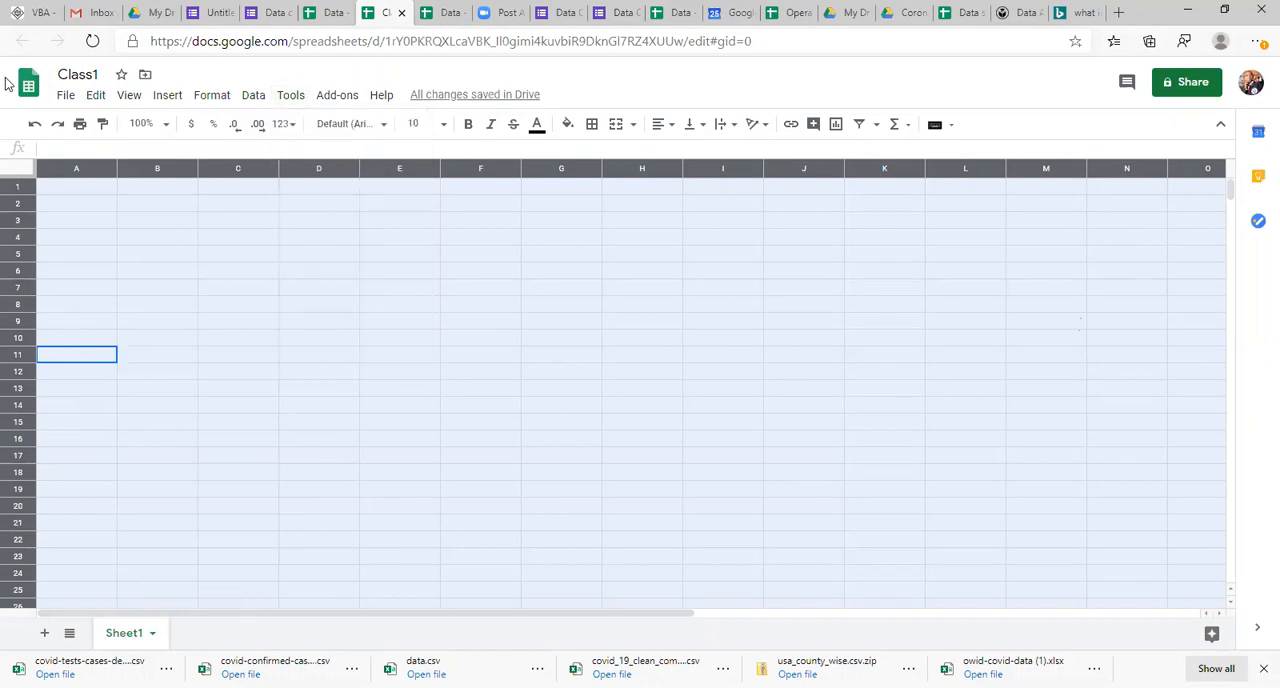
pyautogui.click(131, 343)
pyautogui.hotkey('ctrl', 'a')
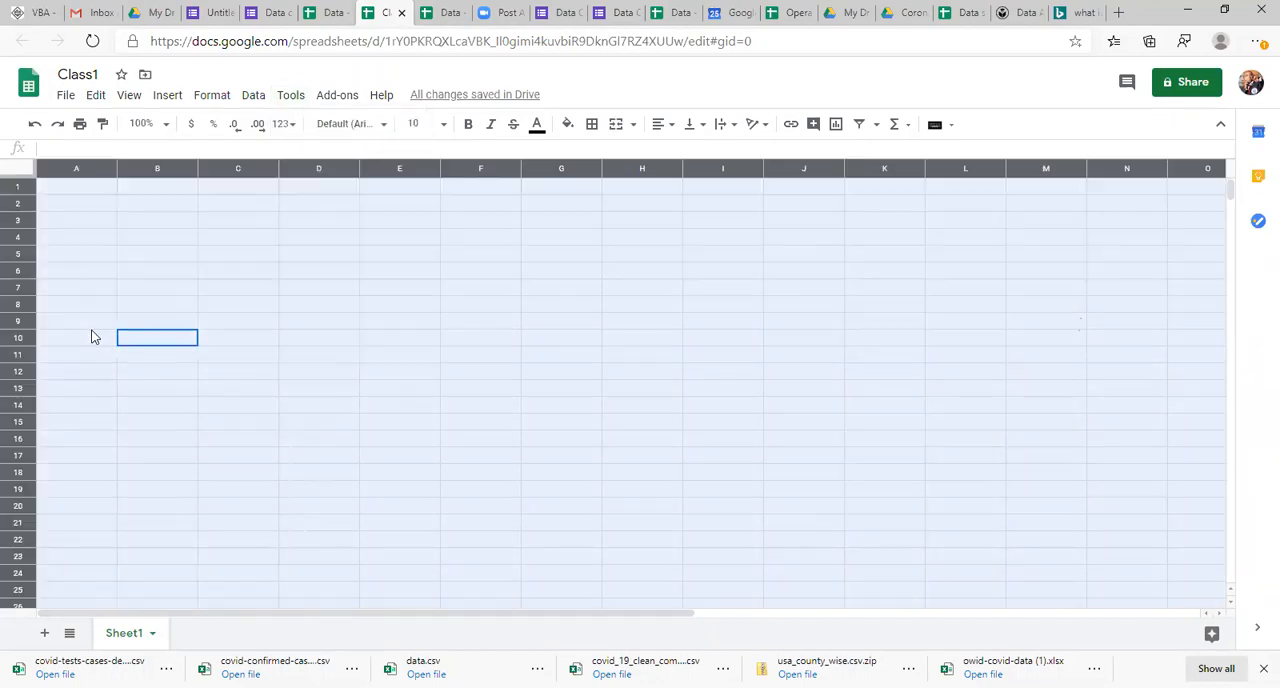
pyautogui.click(124, 256)
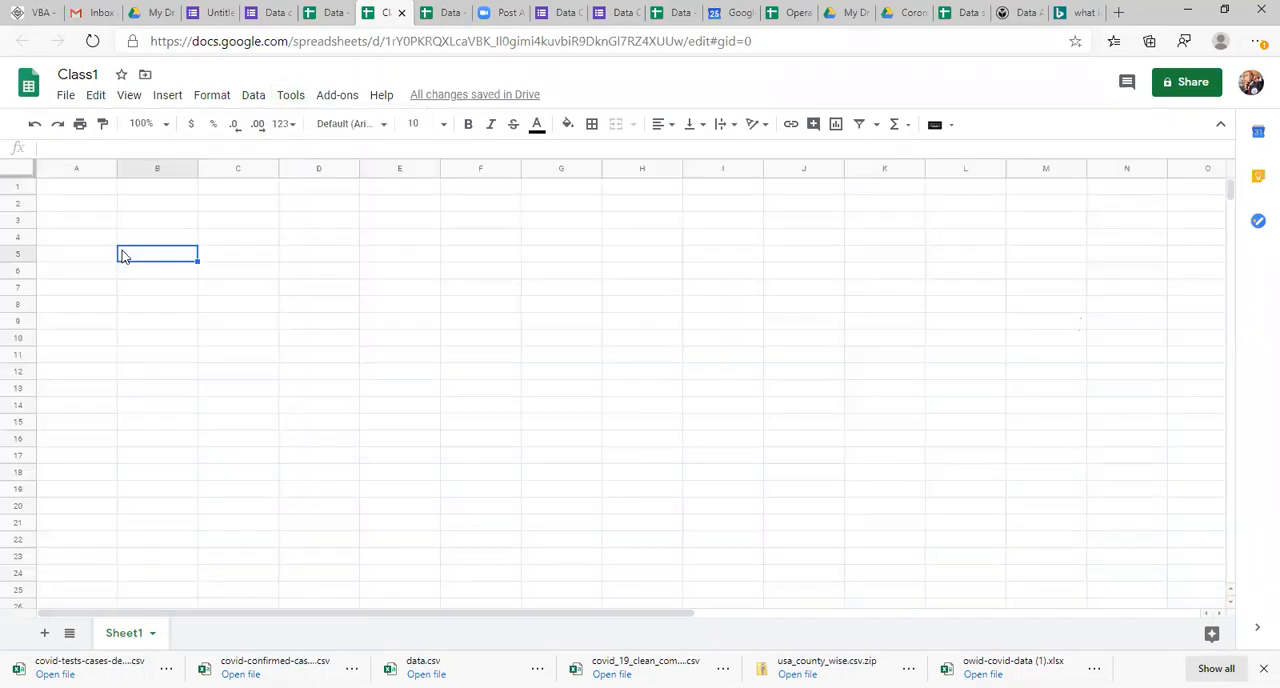
pyautogui.click(65, 220)
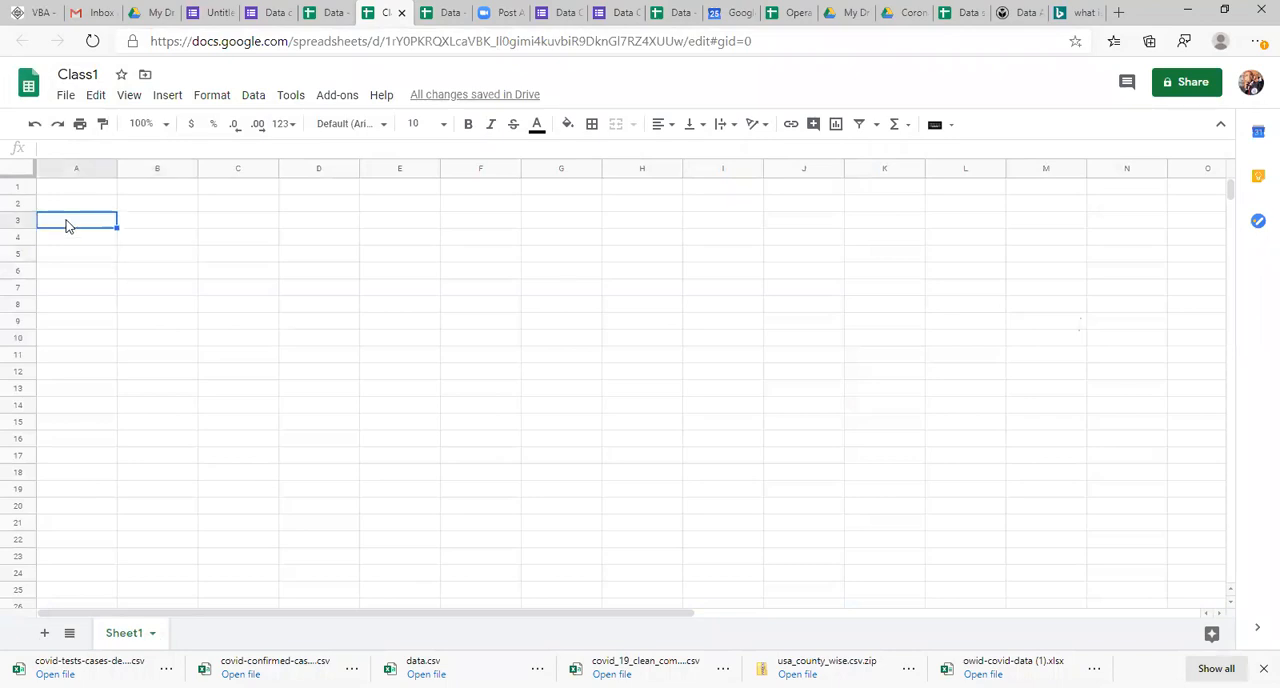
# Step: Look over the blank sheet's structure by selecting row 1, column A and single cells between columns A and E
pyautogui.click(22, 184)
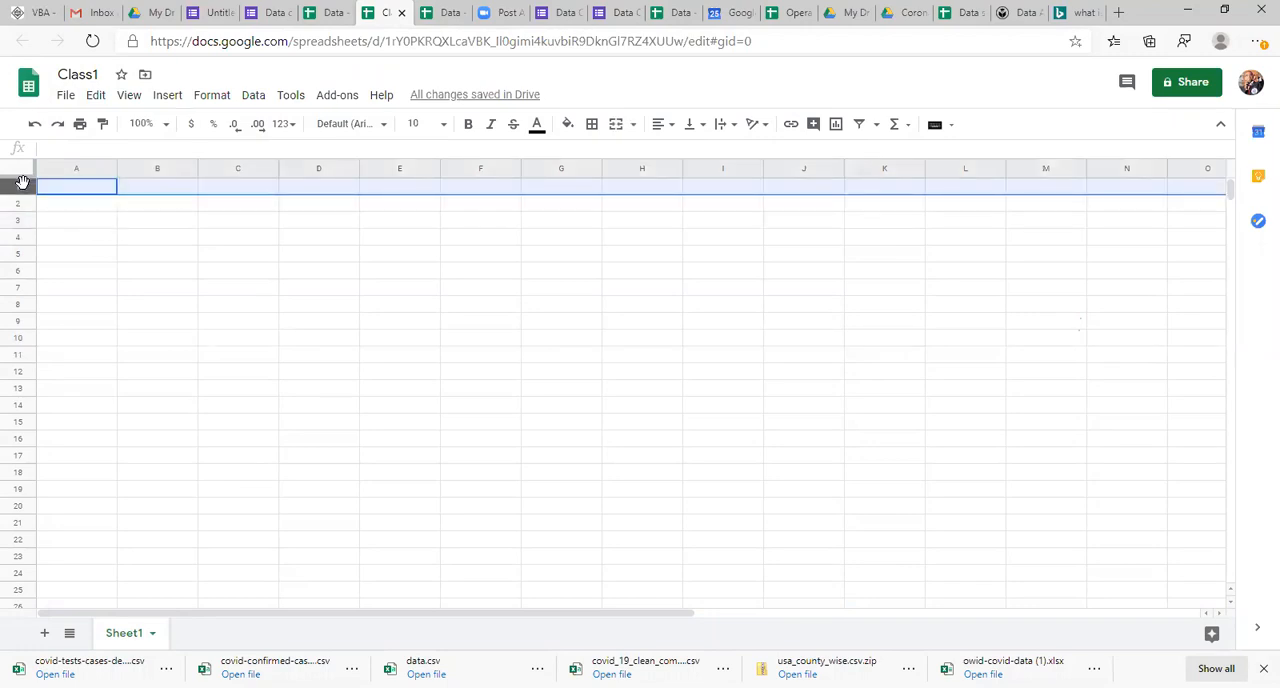
pyautogui.click(72, 168)
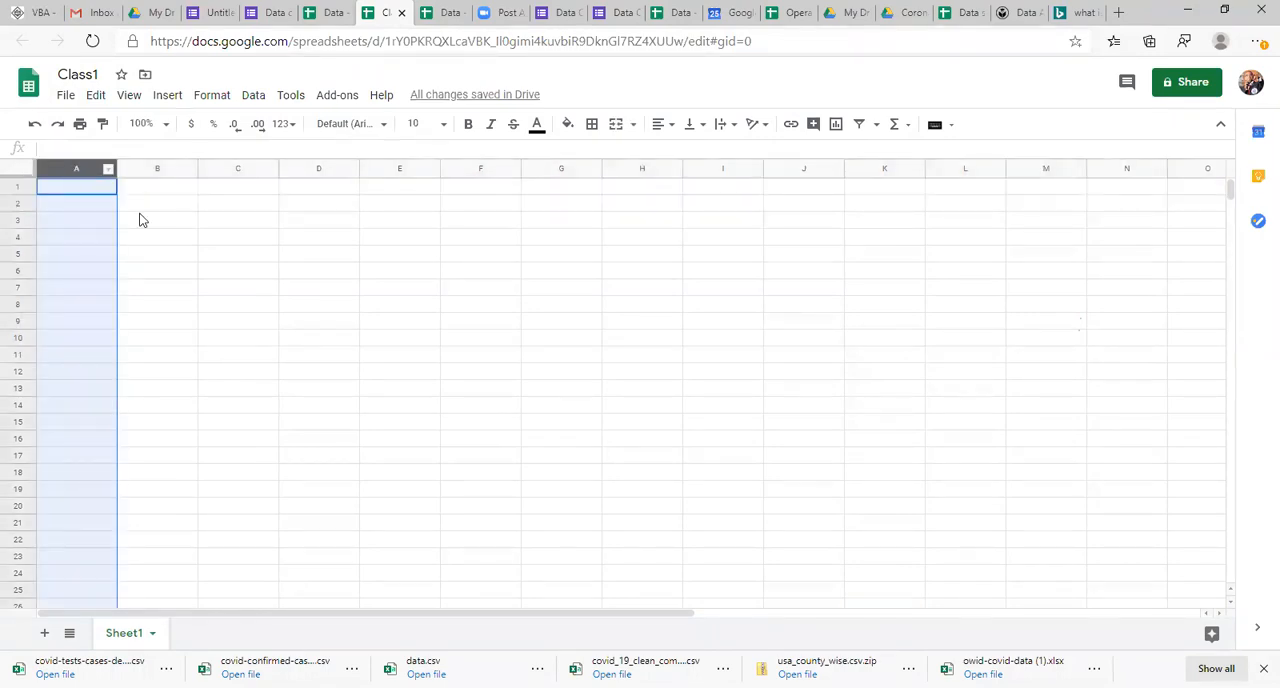
pyautogui.click(138, 214)
pyautogui.click(93, 189)
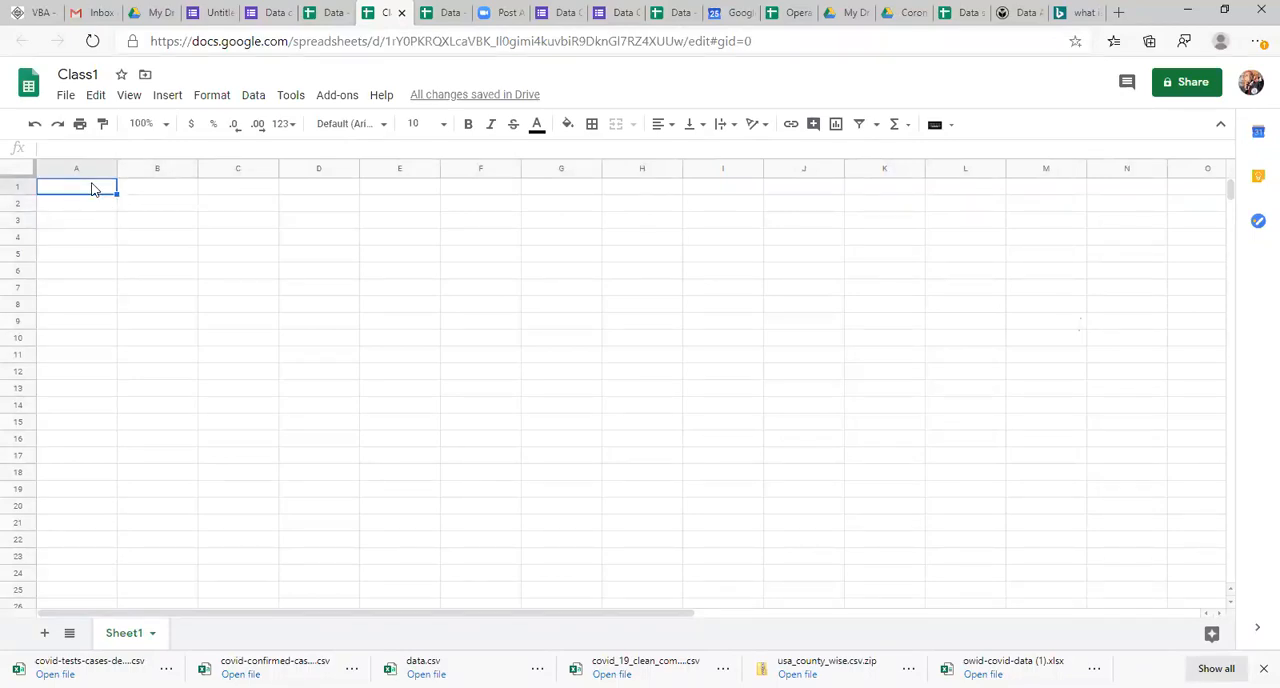
pyautogui.press('Down')
pyautogui.press('Down')
pyautogui.press('Right')
pyautogui.press('Right')
pyautogui.press('Up')
pyautogui.press('Down')
pyautogui.press('Right')
pyautogui.press('Right')
pyautogui.press('Down')
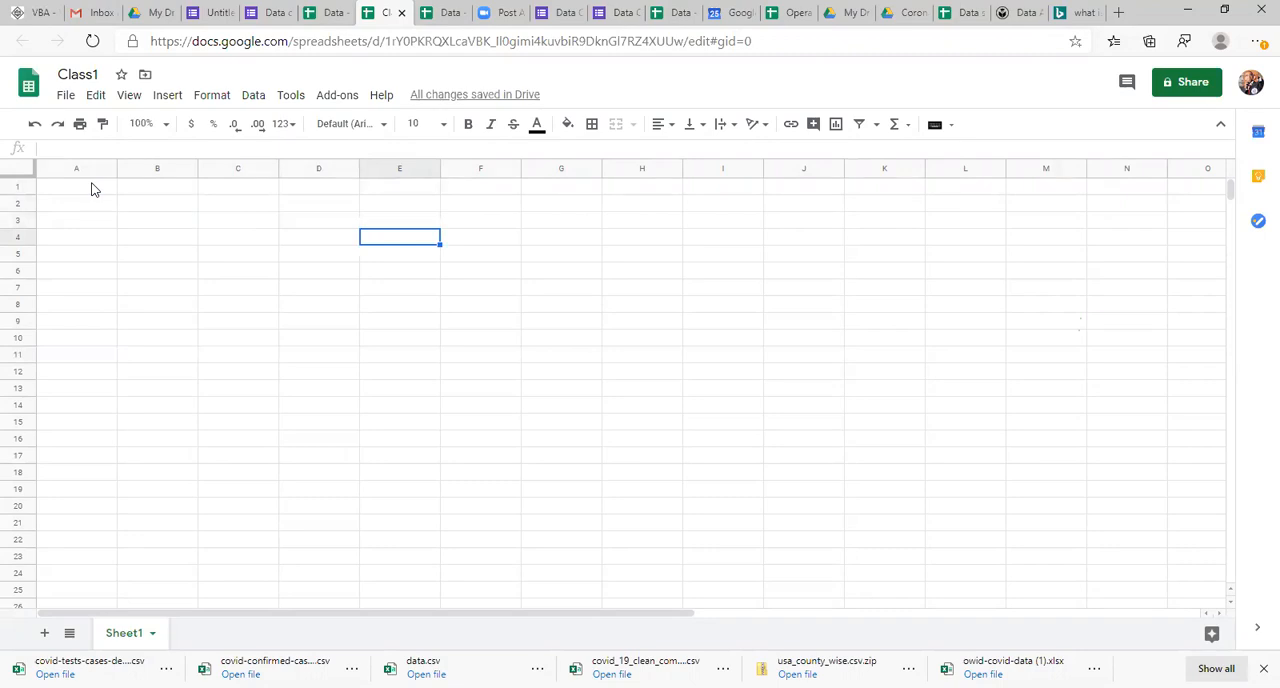
pyautogui.press('Left')
pyautogui.press('Left')
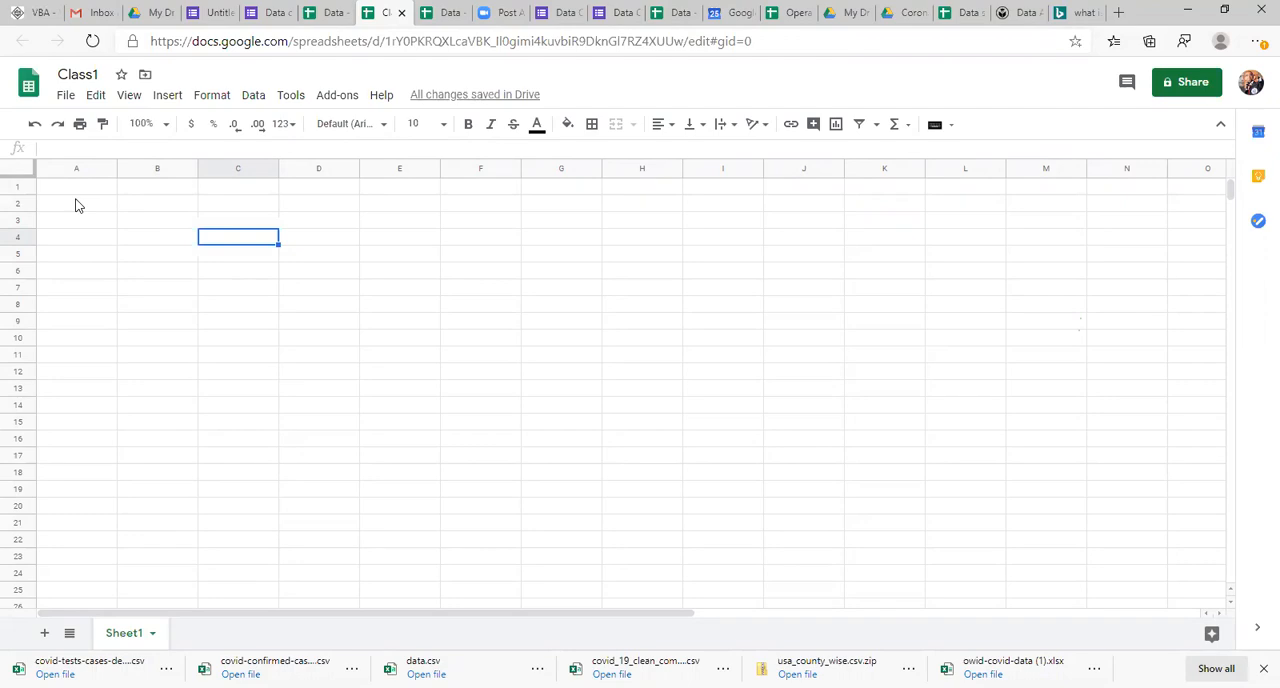
# Step: Look through the file commands and select single cells in column A, row 3 and the whole of column A
pyautogui.click(66, 100)
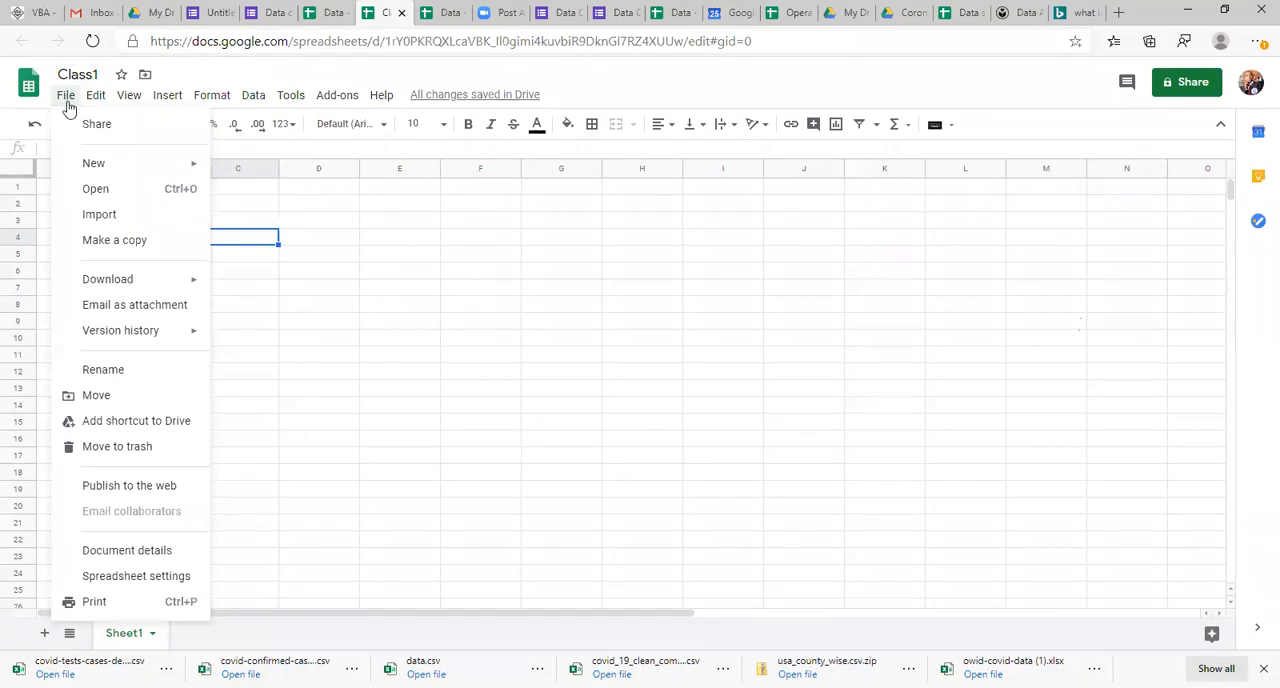
pyautogui.click(68, 107)
pyautogui.click(86, 193)
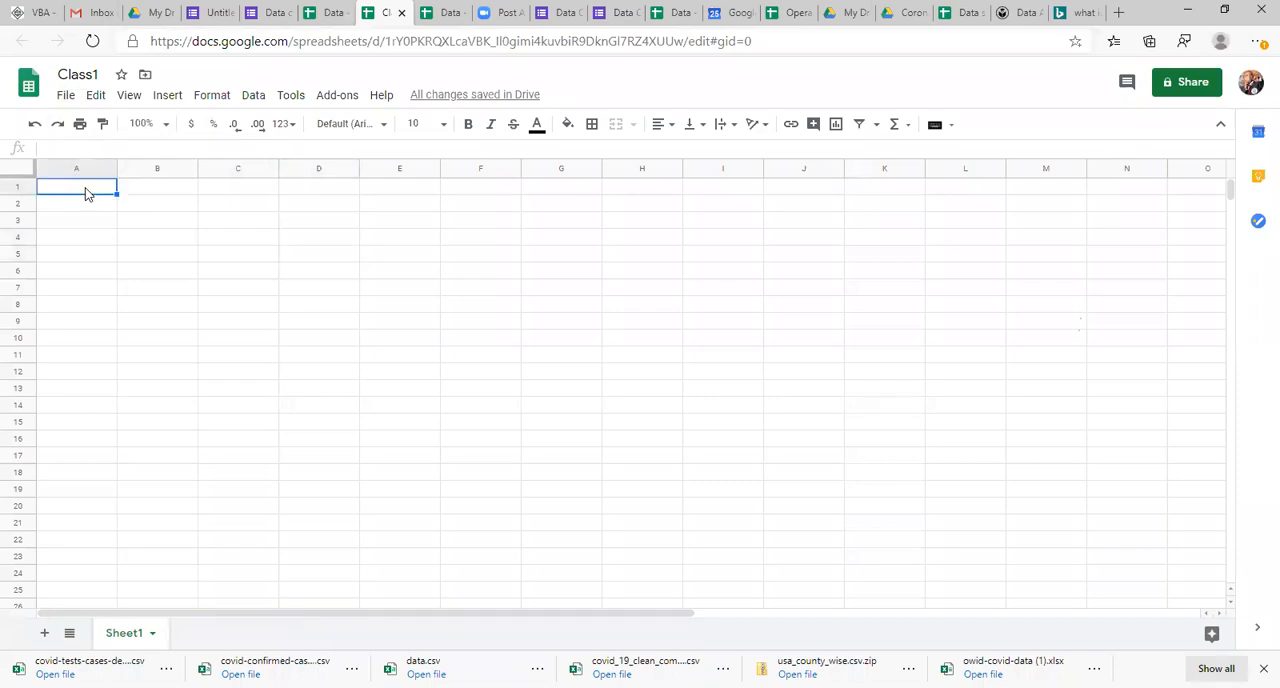
pyautogui.click(88, 220)
pyautogui.click(96, 244)
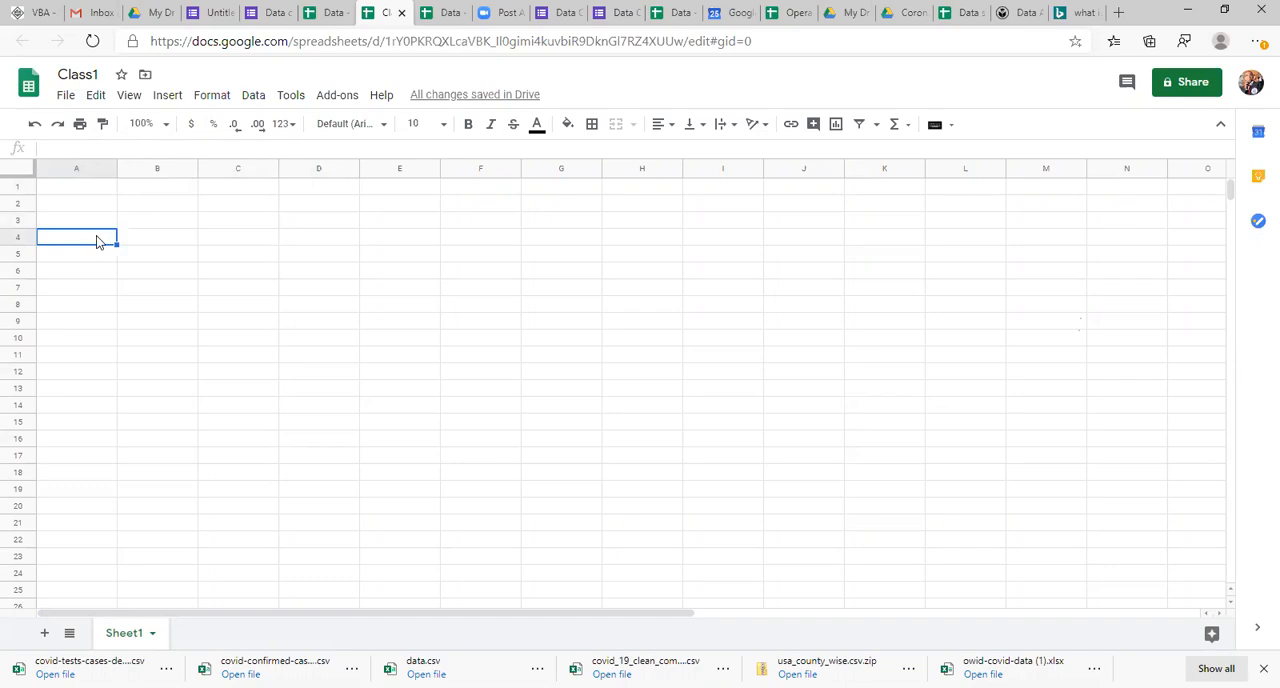
pyautogui.click(110, 221)
pyautogui.click(10, 220)
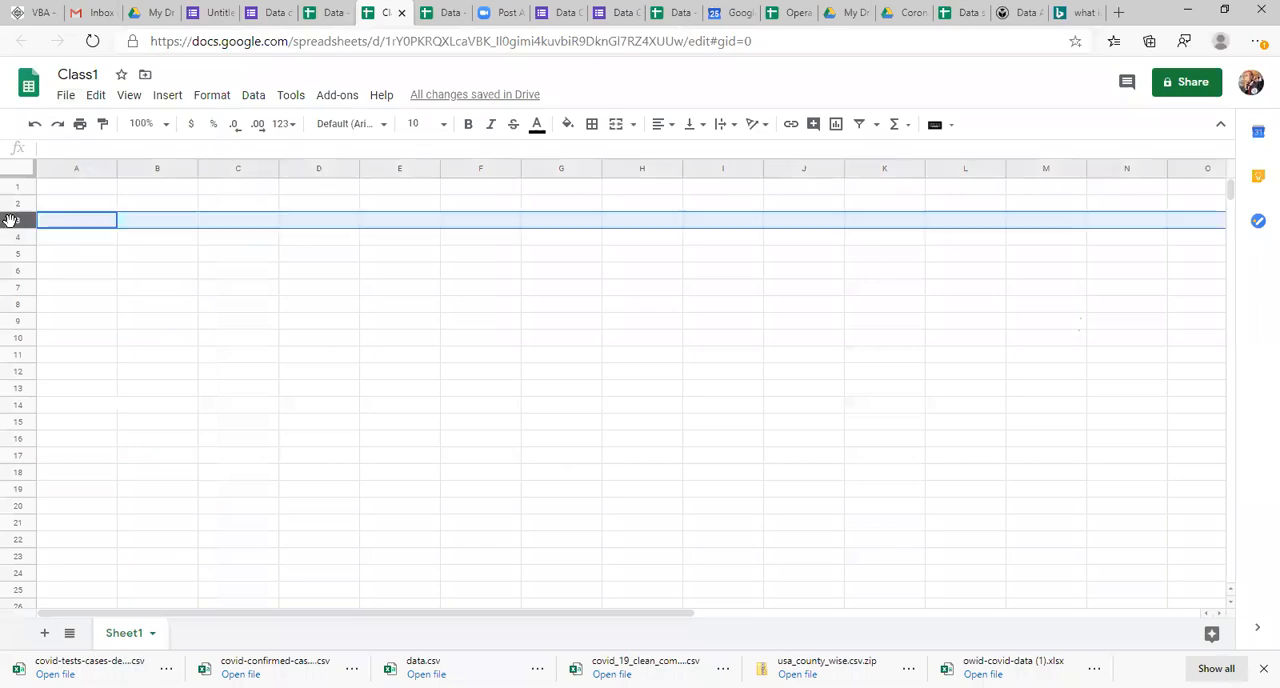
pyautogui.click(83, 168)
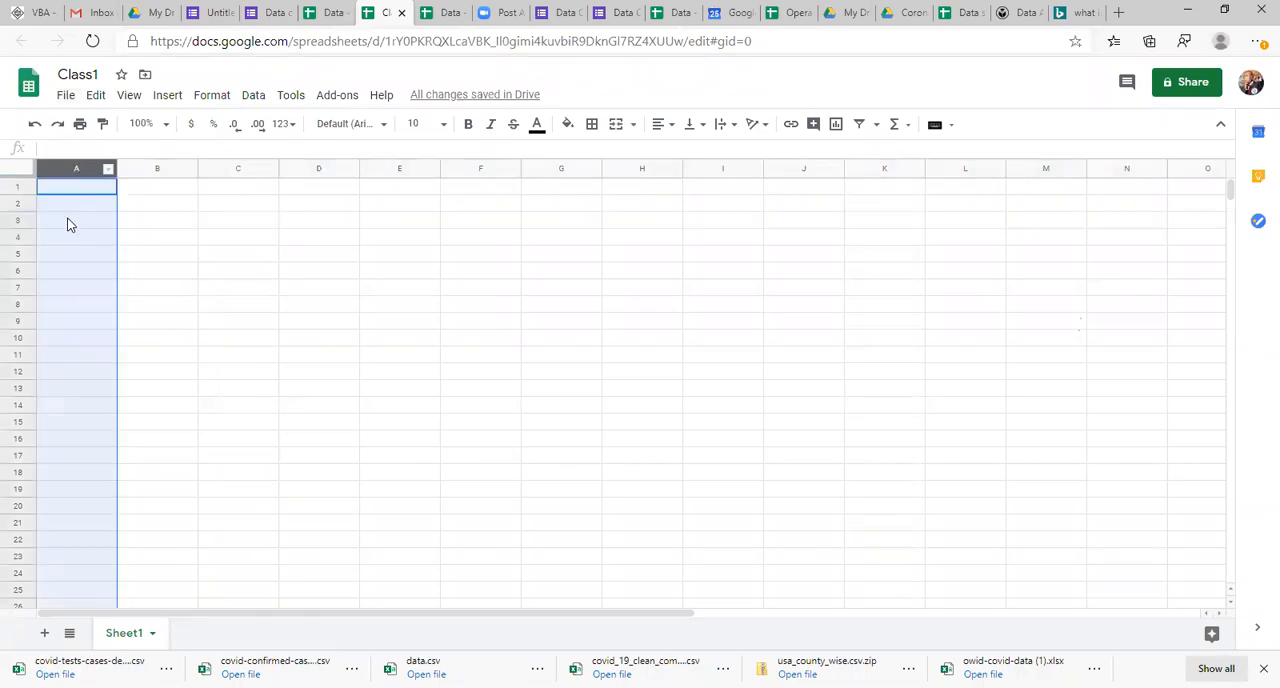
# Step: Enter Rows in cell A1
pyautogui.click(69, 223)
pyautogui.press('Right')
pyautogui.press('Left')
pyautogui.press('Right')
pyautogui.press('Up')
pyautogui.press('Up')
pyautogui.press('Left')
pyautogui.write('Rows')
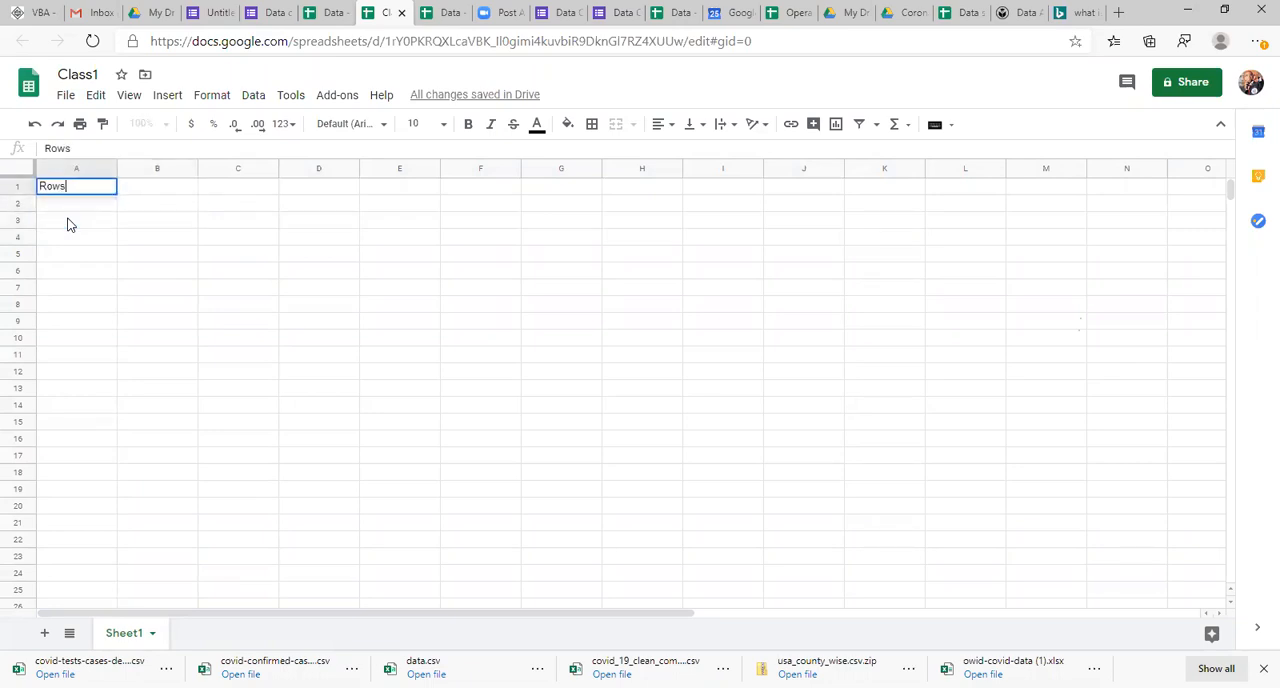
pyautogui.press('Return')
# Step: Enter Records in cell B1, beside Rows
pyautogui.press('Up')
pyautogui.press('Right')
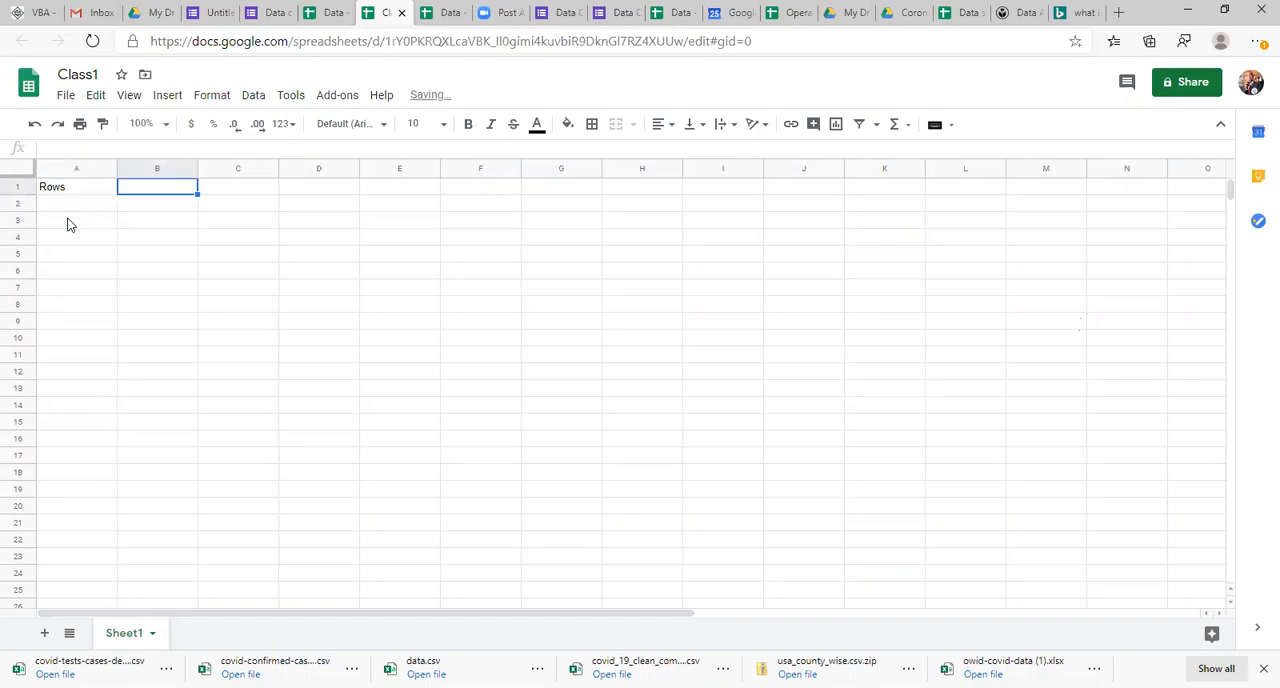
pyautogui.write('Records')
pyautogui.press('Return')
pyautogui.press('Up')
pyautogui.press('Right')
# Step: Enter Col in cell A2 and attributes in B2
pyautogui.press('Left')
pyautogui.press('Down')
pyautogui.press('Left')
pyautogui.write('Col')
pyautogui.press('Return')
pyautogui.press('Up')
pyautogui.press('Right')
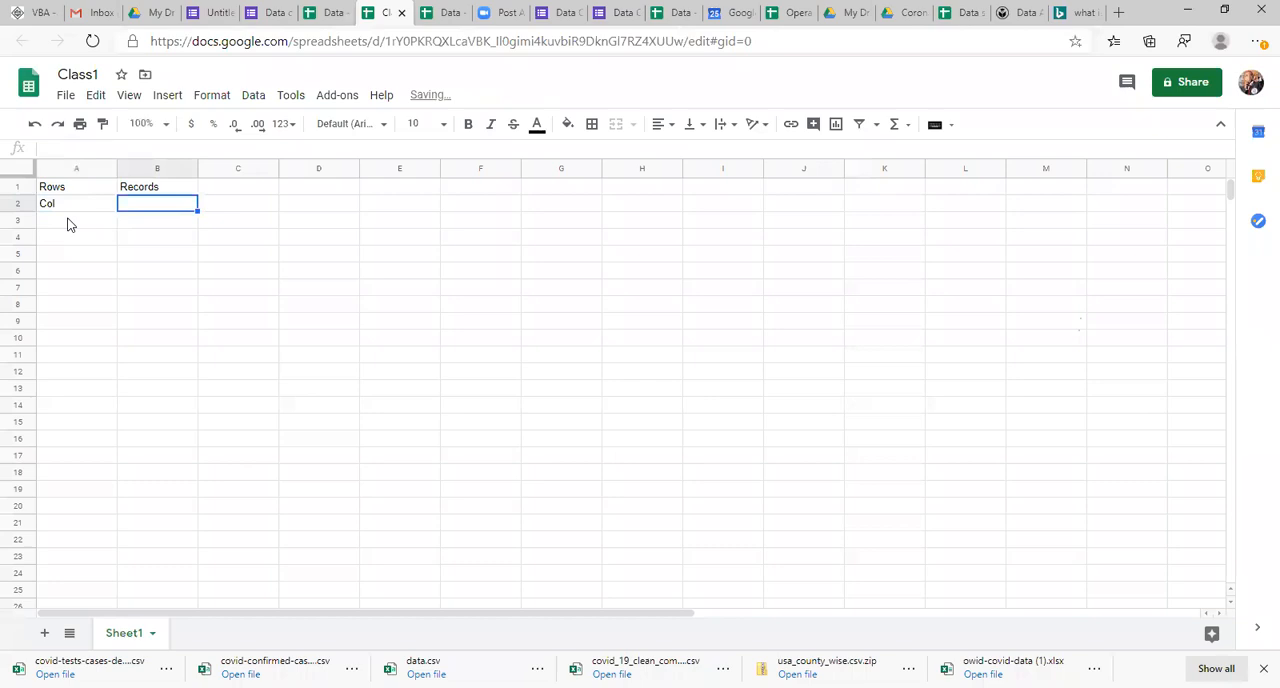
pyautogui.write('attr')
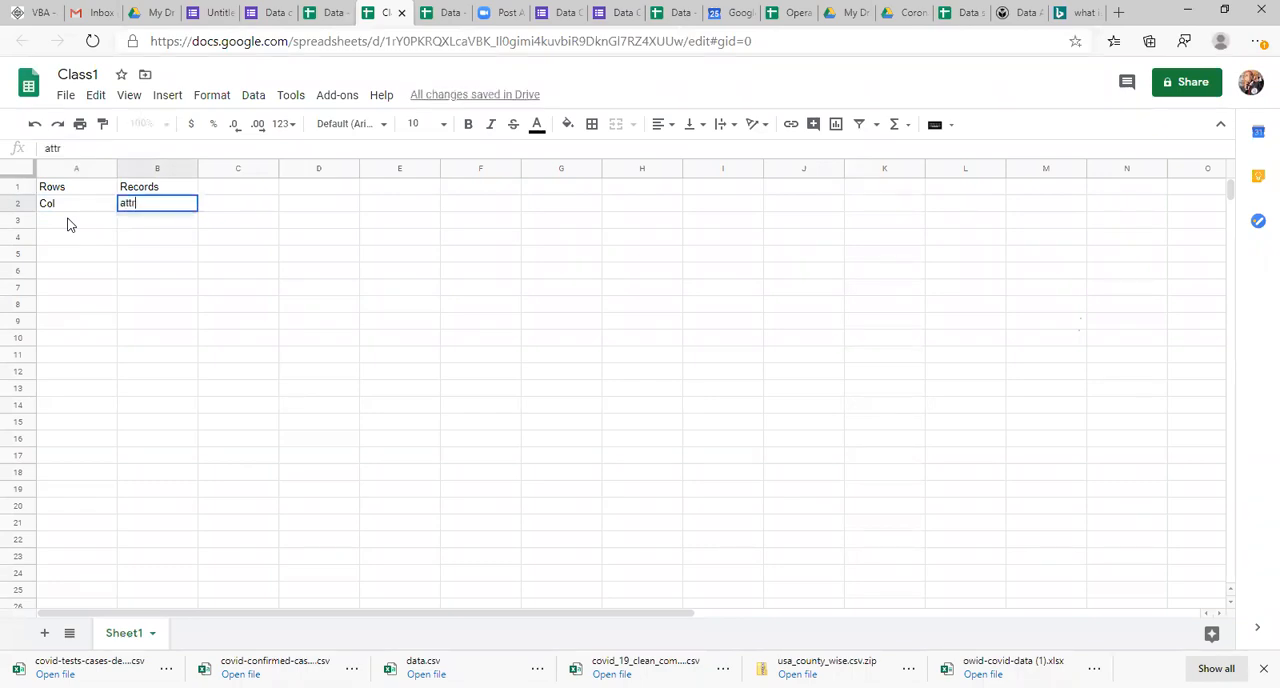
pyautogui.write('ibutes')
pyautogui.press('Return')
# Step: Enter tuples in cell C1 as another term for rows
pyautogui.press('Up')
pyautogui.press('Up')
pyautogui.press('Right')
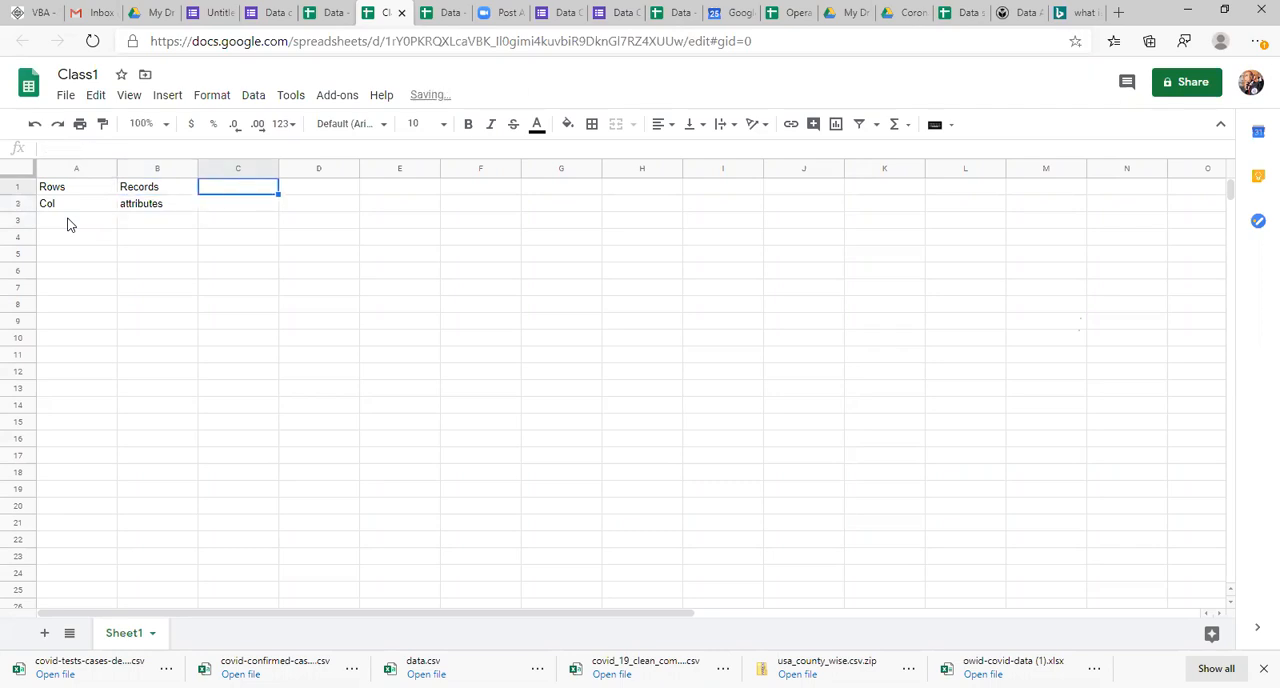
pyautogui.write('tuples')
pyautogui.press('Return')
# Step: Enter Fields in cell C2 beside attributes, correcting its spelling
pyautogui.press('Left')
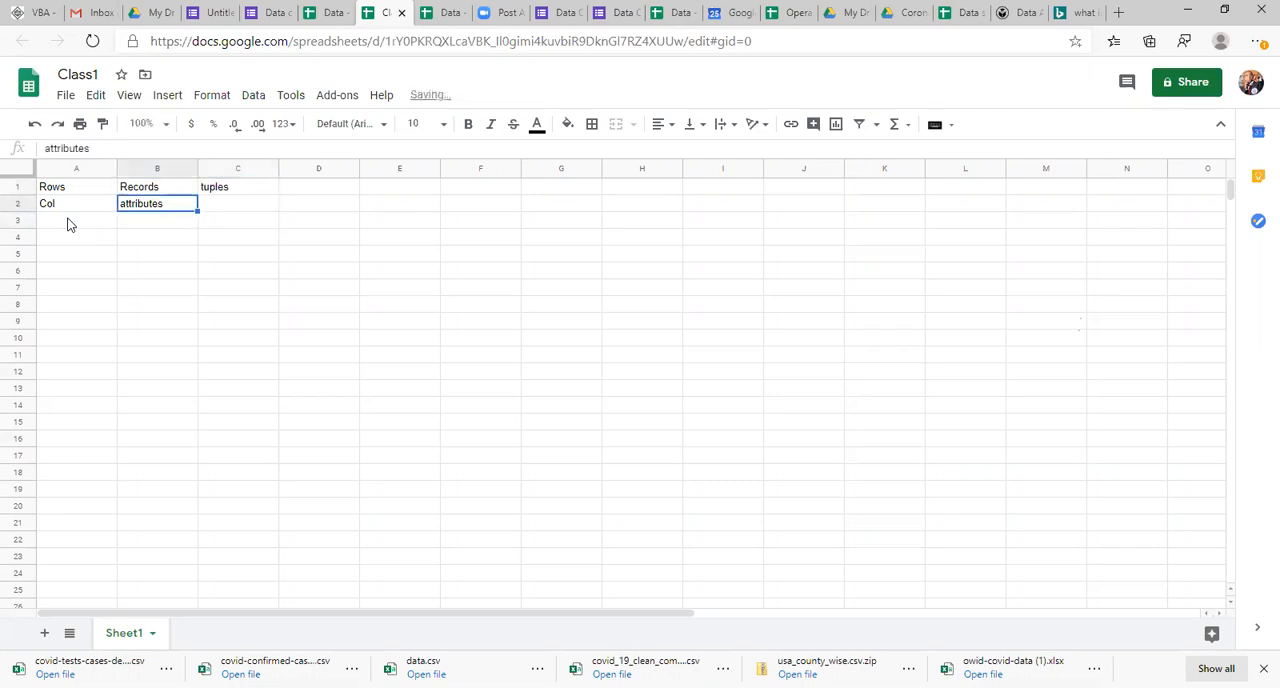
pyautogui.press('Right')
pyautogui.write('Fie')
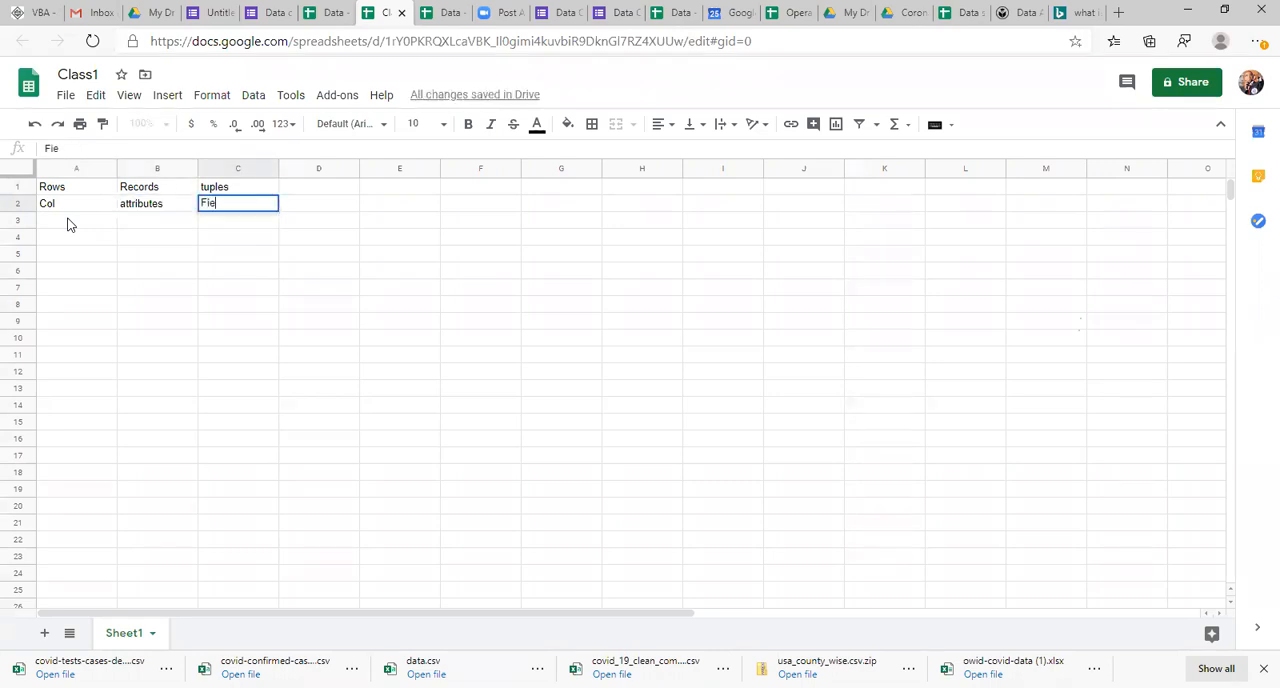
pyautogui.write('ls')
pyautogui.press('Return')
pyautogui.press('Up')
pyautogui.press('Return')
pyautogui.press('BackSpace')
pyautogui.write('ds')
pyautogui.press('Return')
# Step: Make Records and tuples in B1:C1 bold
pyautogui.press('Up')
pyautogui.press('Up')
pyautogui.press('Left')
pyautogui.press('Left')
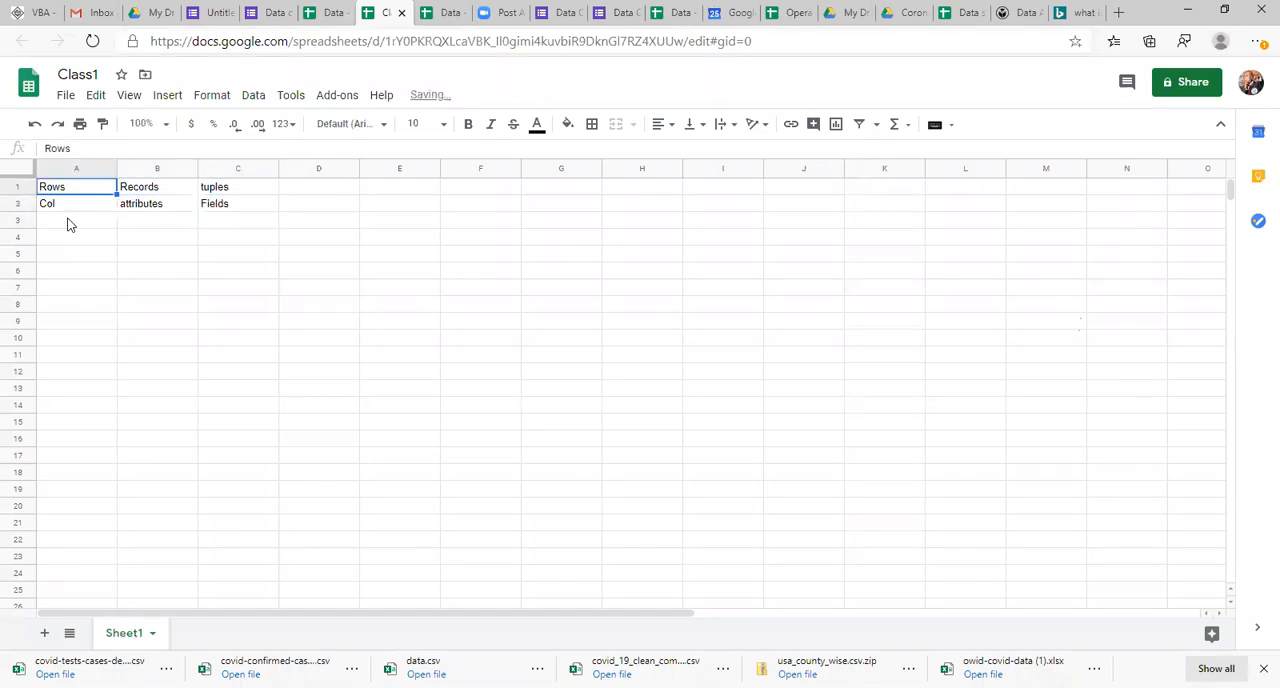
pyautogui.press('Right')
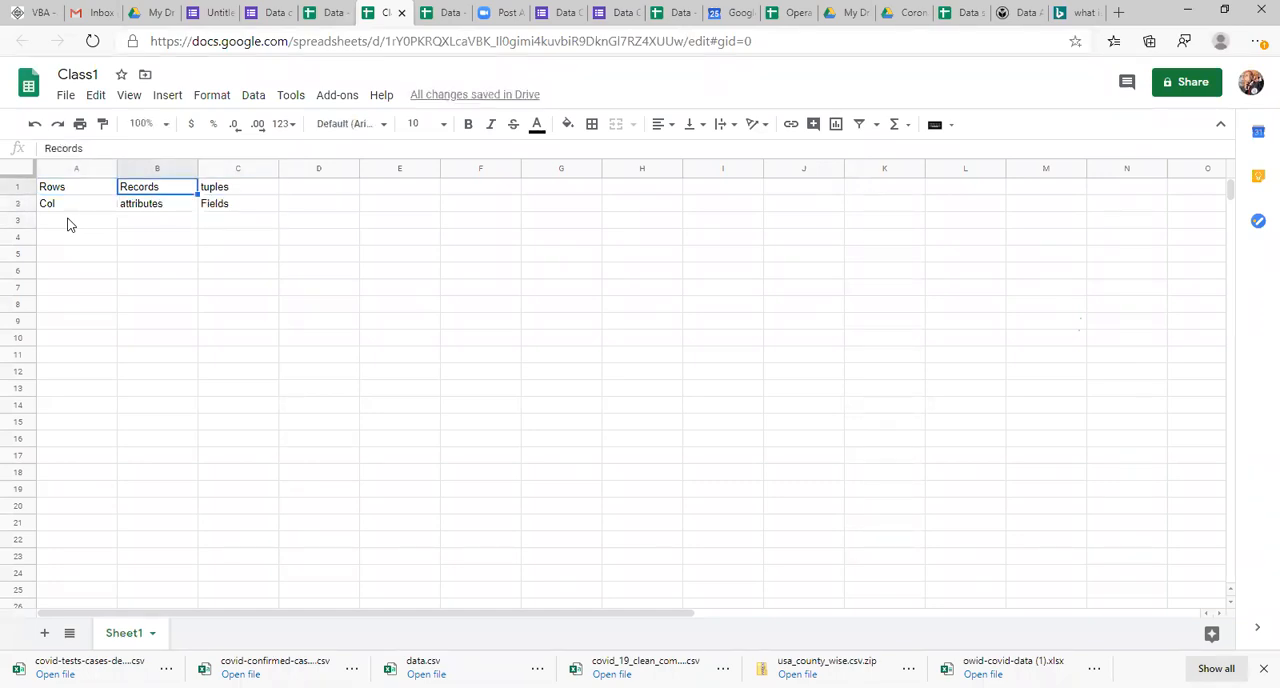
pyautogui.hotkey('shift', 'Right')
pyautogui.hotkey('ctrl', 'b')
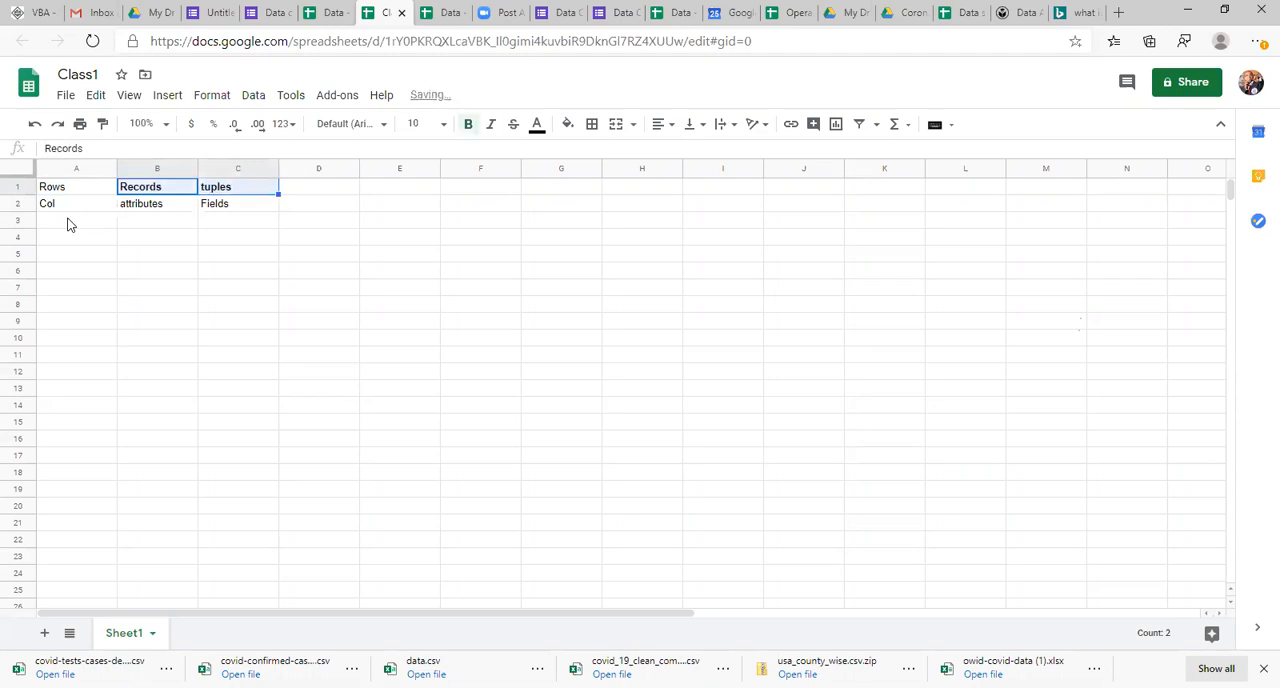
# Step: Make attributes and Fields in B2:C2 bold
pyautogui.press('Down')
pyautogui.press('Left')
pyautogui.press('Right')
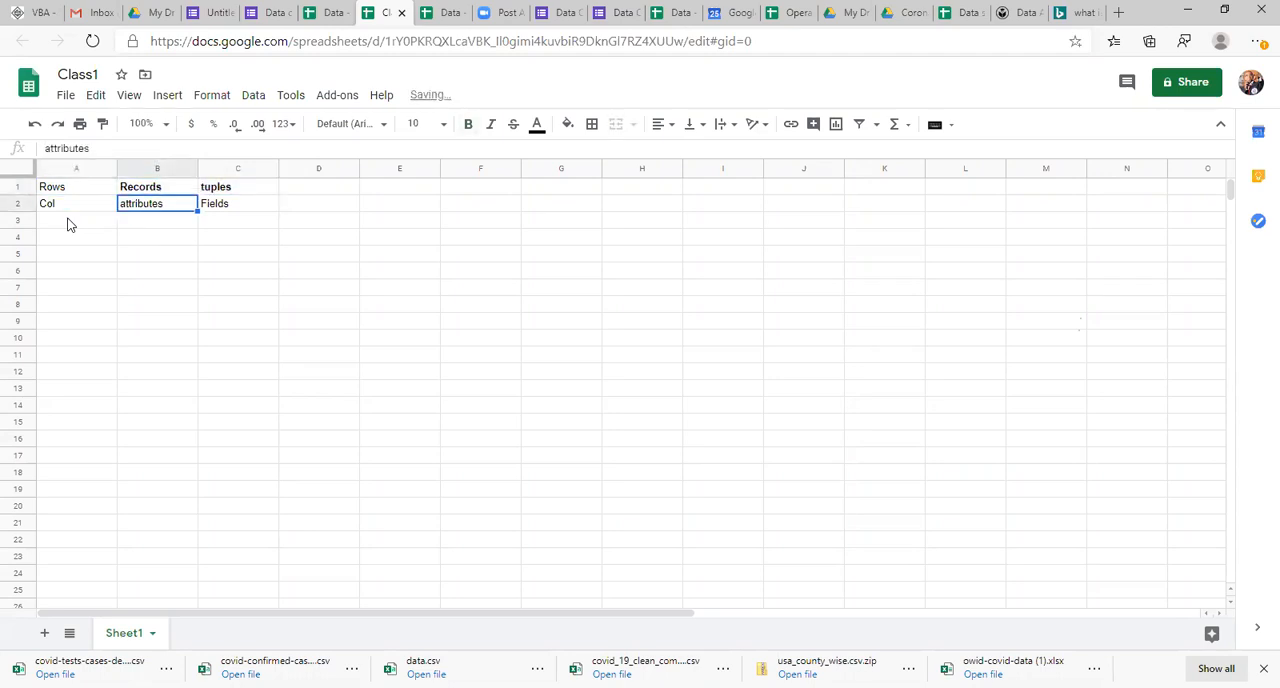
pyautogui.press('Right')
pyautogui.press('Left')
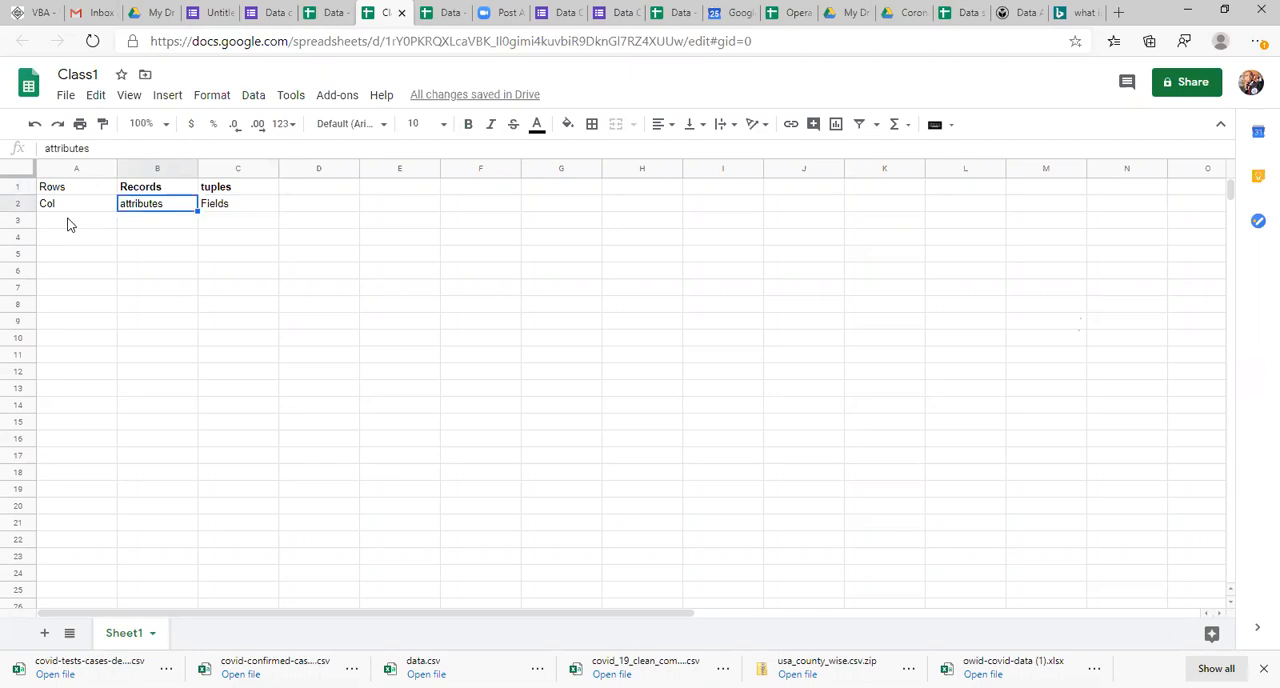
pyautogui.hotkey('shift', 'Right')
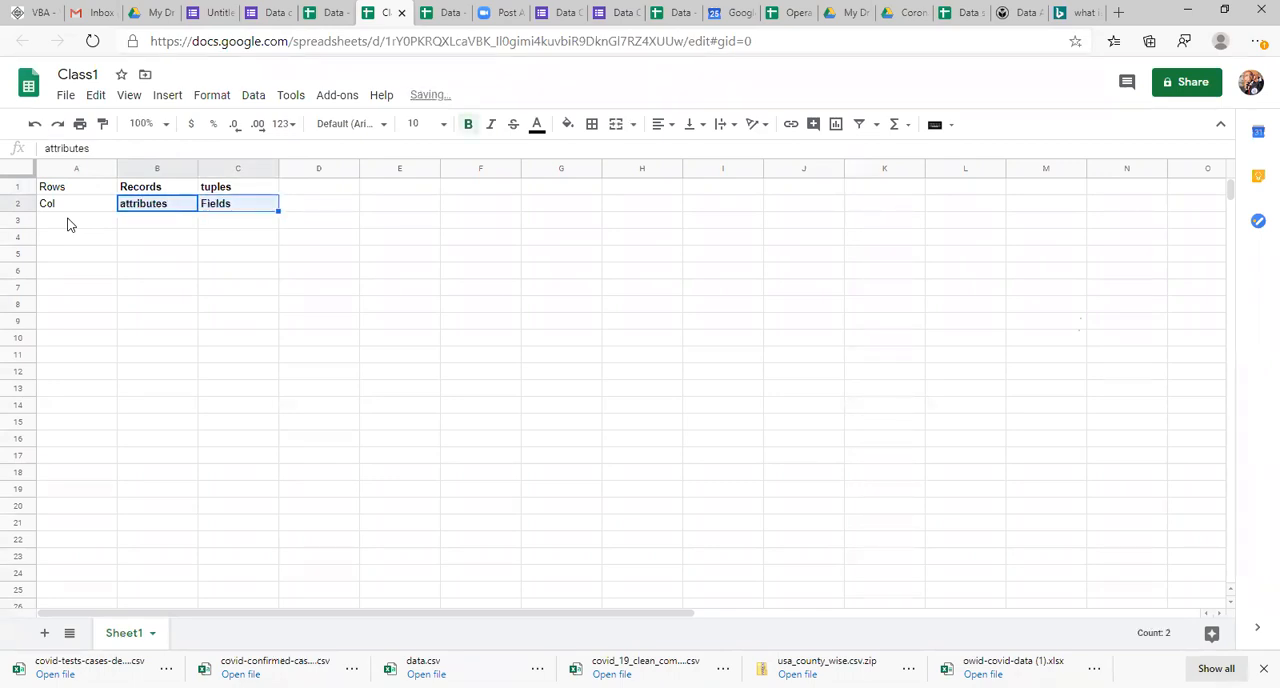
# Step: Enter Cell in cell A3, below Col
pyautogui.press('Down')
pyautogui.click(67, 224)
pyautogui.write('Cell')
pyautogui.press('Return')
# Step: Enter Intersection of row and column in cell B3 and widen column B to fit the text
pyautogui.press('Up')
pyautogui.press('Right')
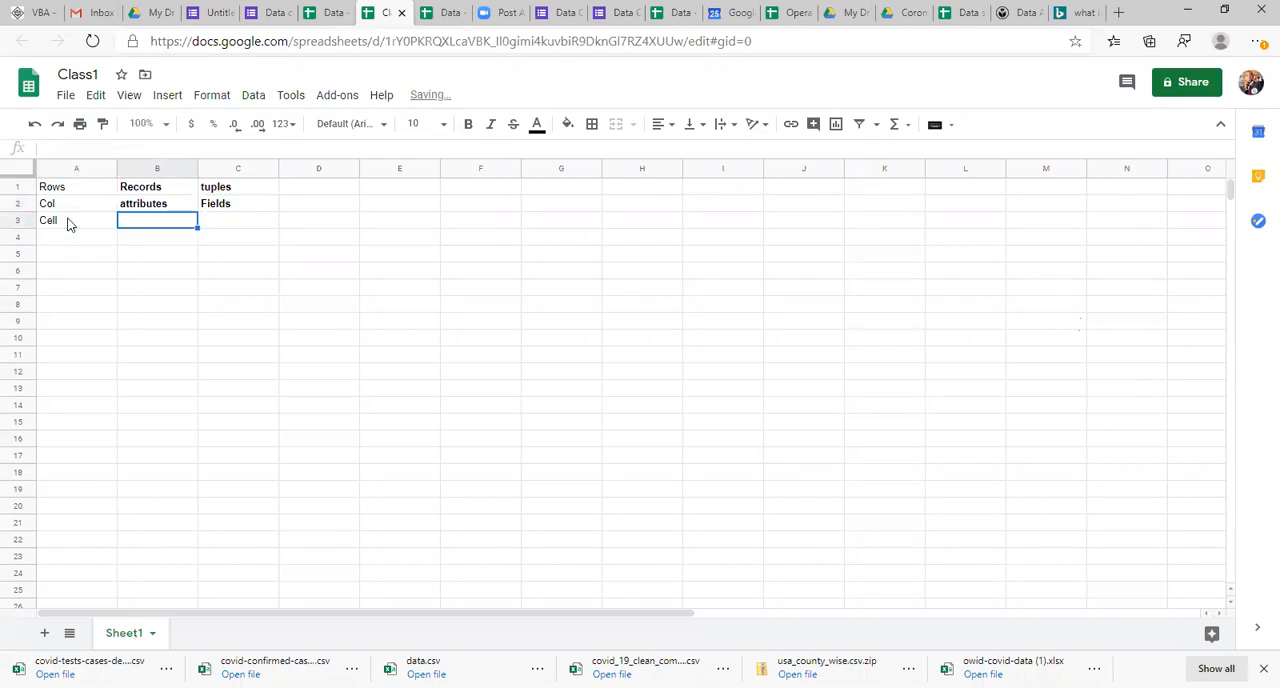
pyautogui.write('Inte')
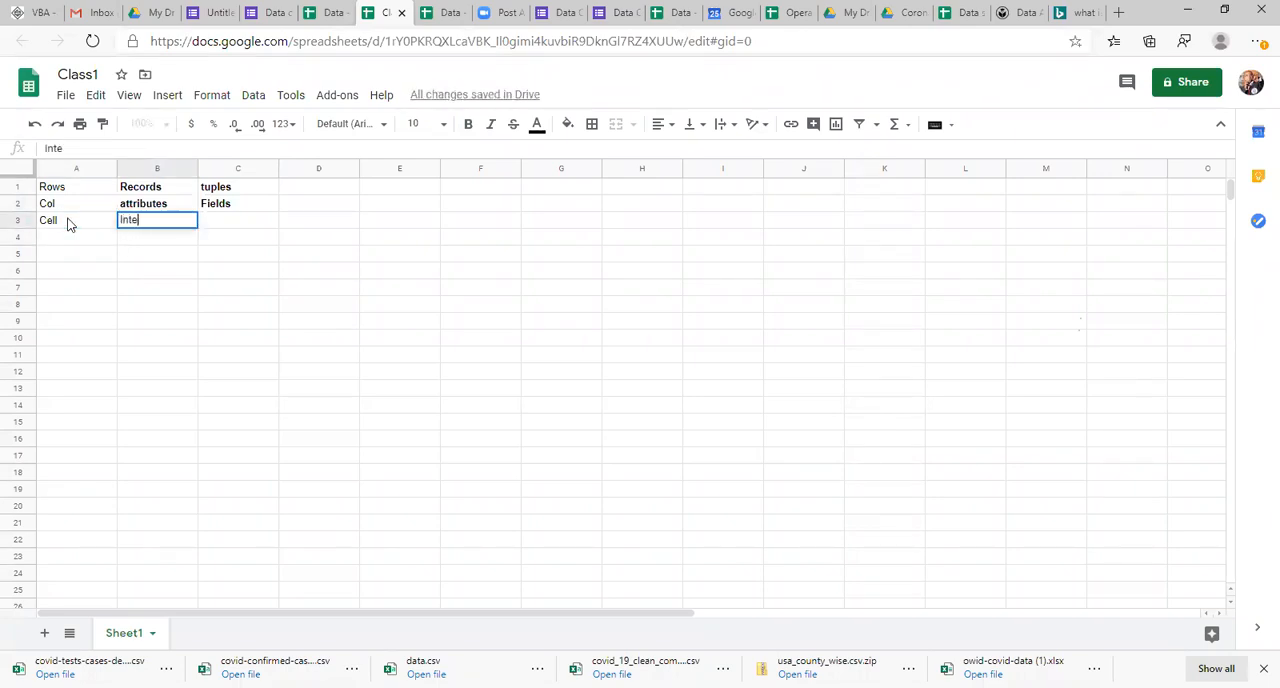
pyautogui.write('rsection of row and column')
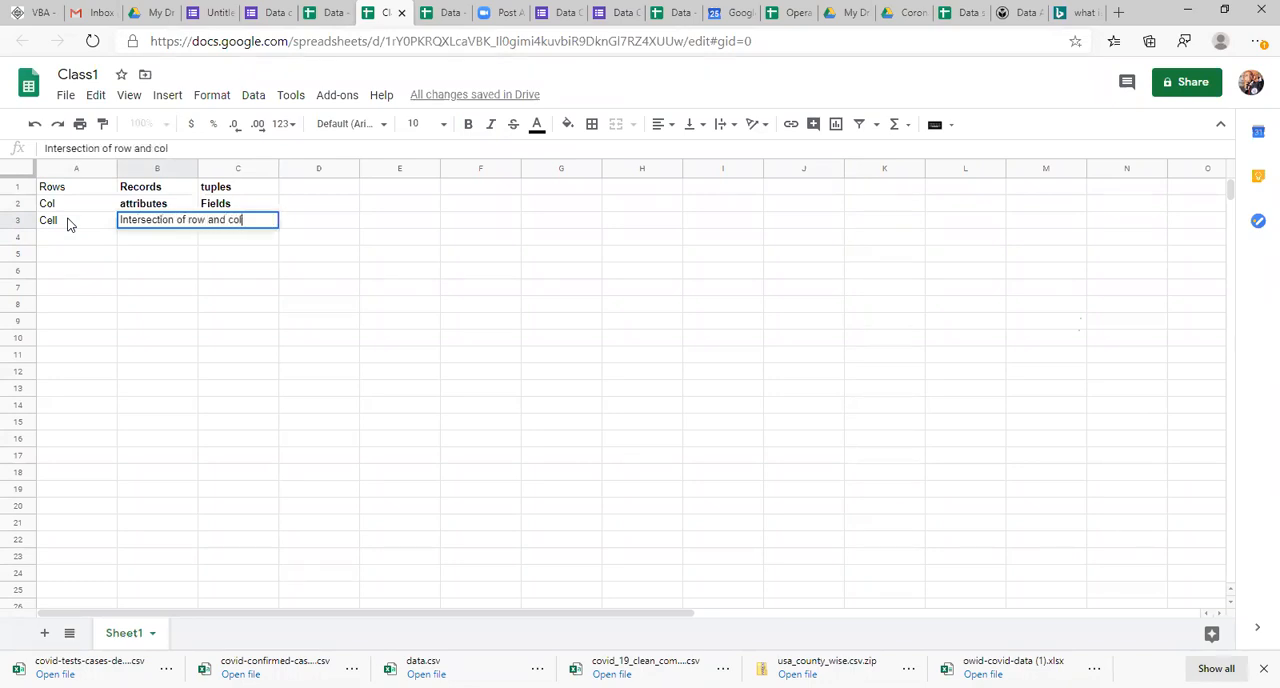
pyautogui.press('Return')
pyautogui.press('Up')
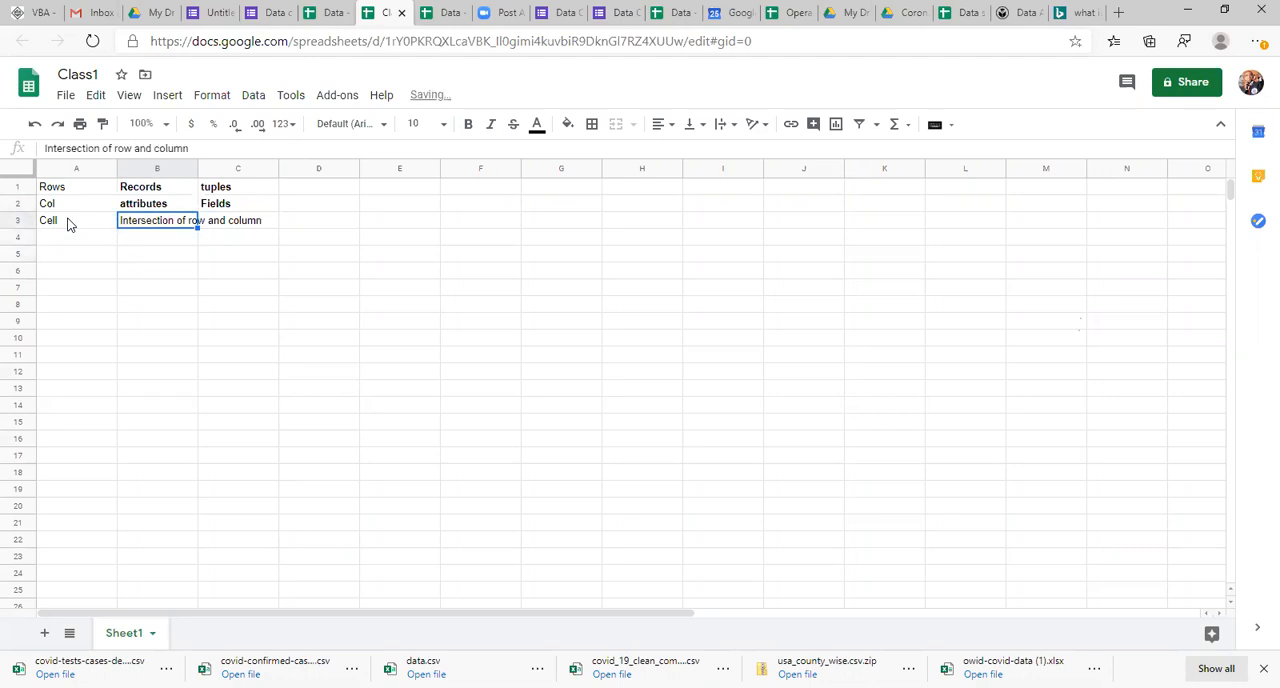
pyautogui.moveTo(195, 163); pyautogui.dragTo(270, 163)
# Step: Look at how cells relate to rows and columns by selecting cells in rows 4 and 5 and whole columns A and B
pyautogui.click(68, 242)
pyautogui.press('Right')
pyautogui.press('Right')
pyautogui.press('Down')
pyautogui.press('Up')
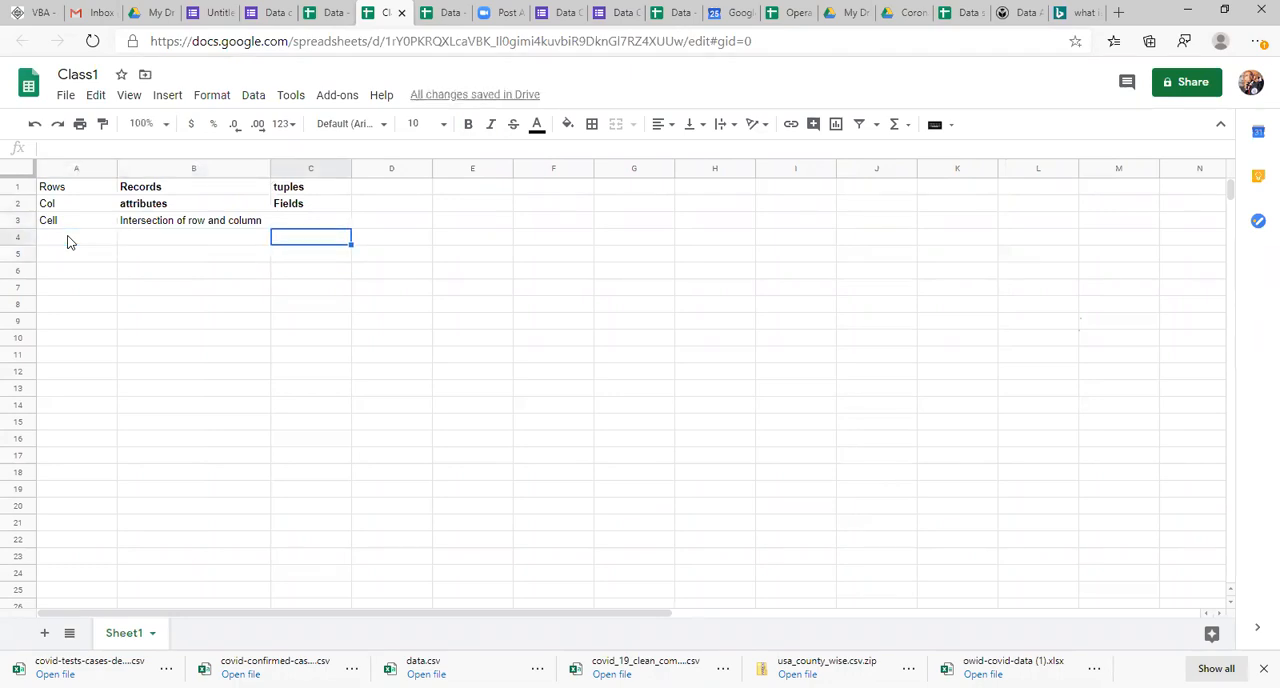
pyautogui.press('Right')
pyautogui.click(53, 241)
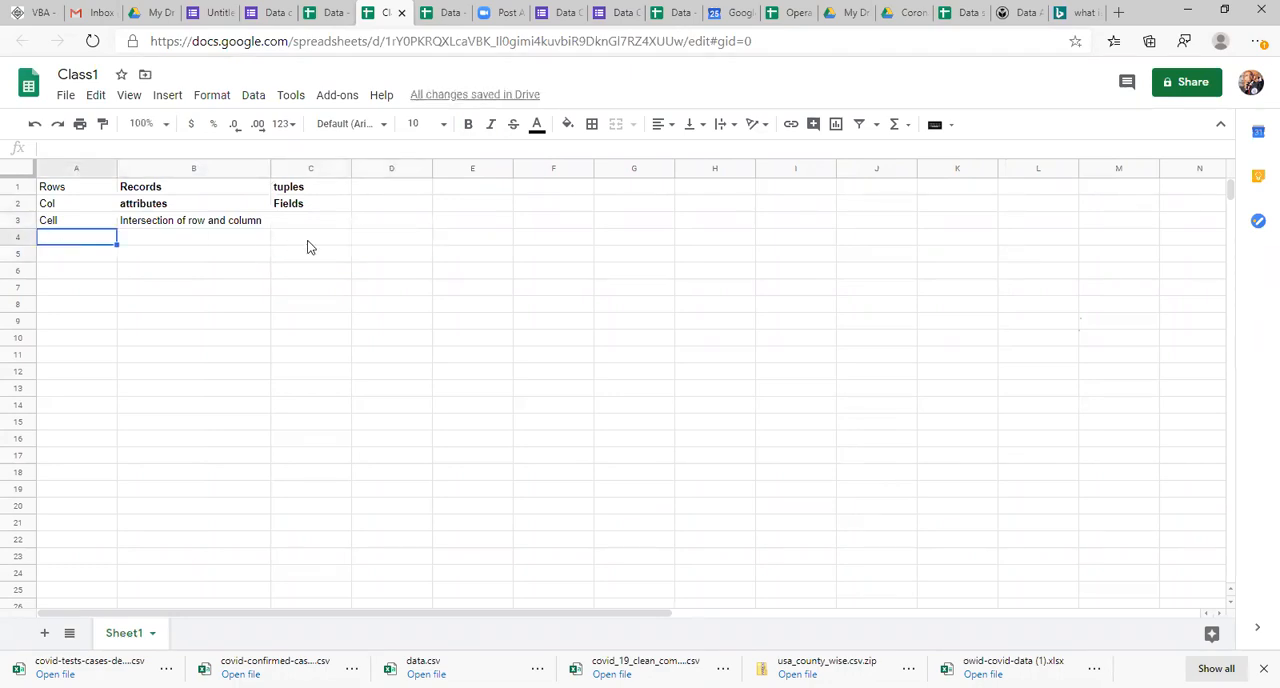
pyautogui.click(402, 245)
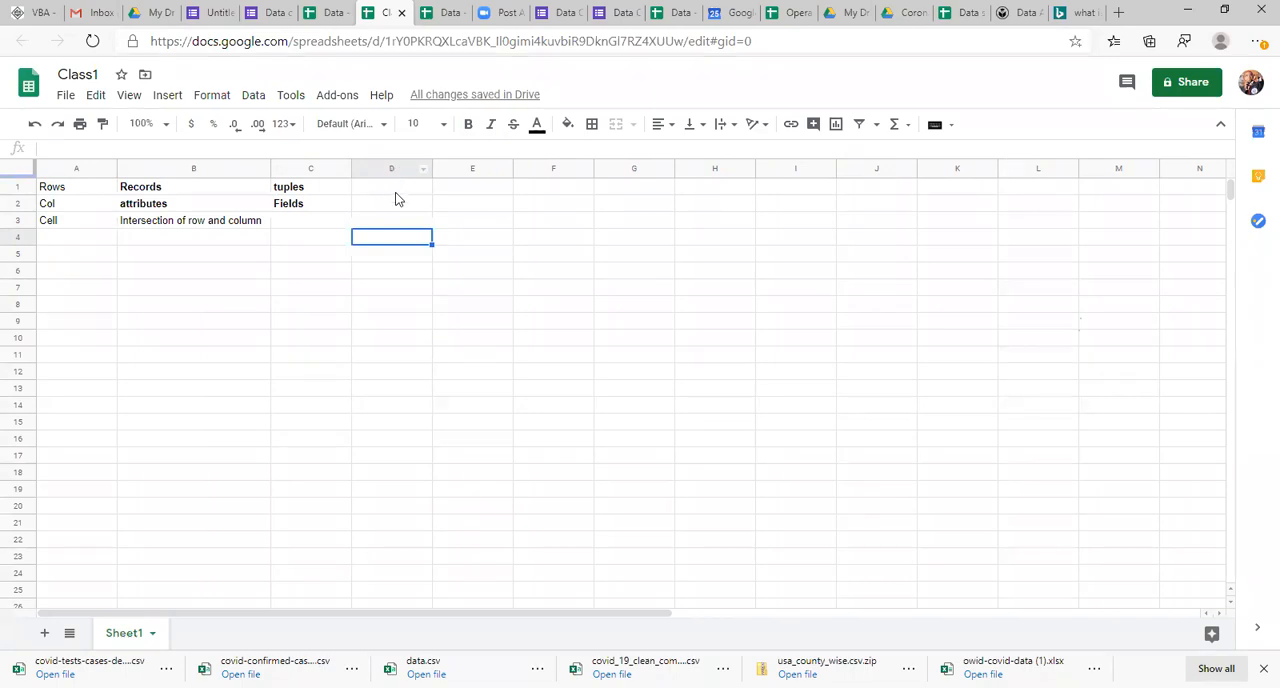
pyautogui.click(98, 252)
pyautogui.click(82, 167)
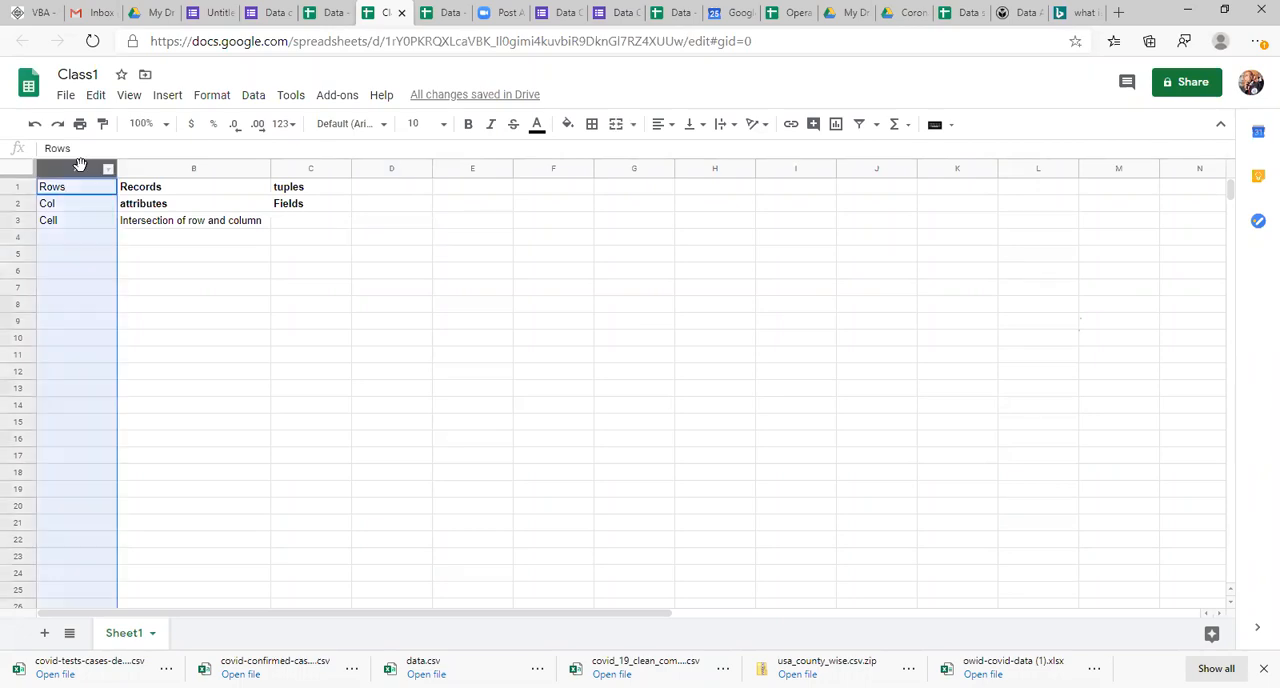
pyautogui.click(172, 167)
# Step: Enter Alphabets in cell B4 as the naming scheme for columns
pyautogui.click(158, 245)
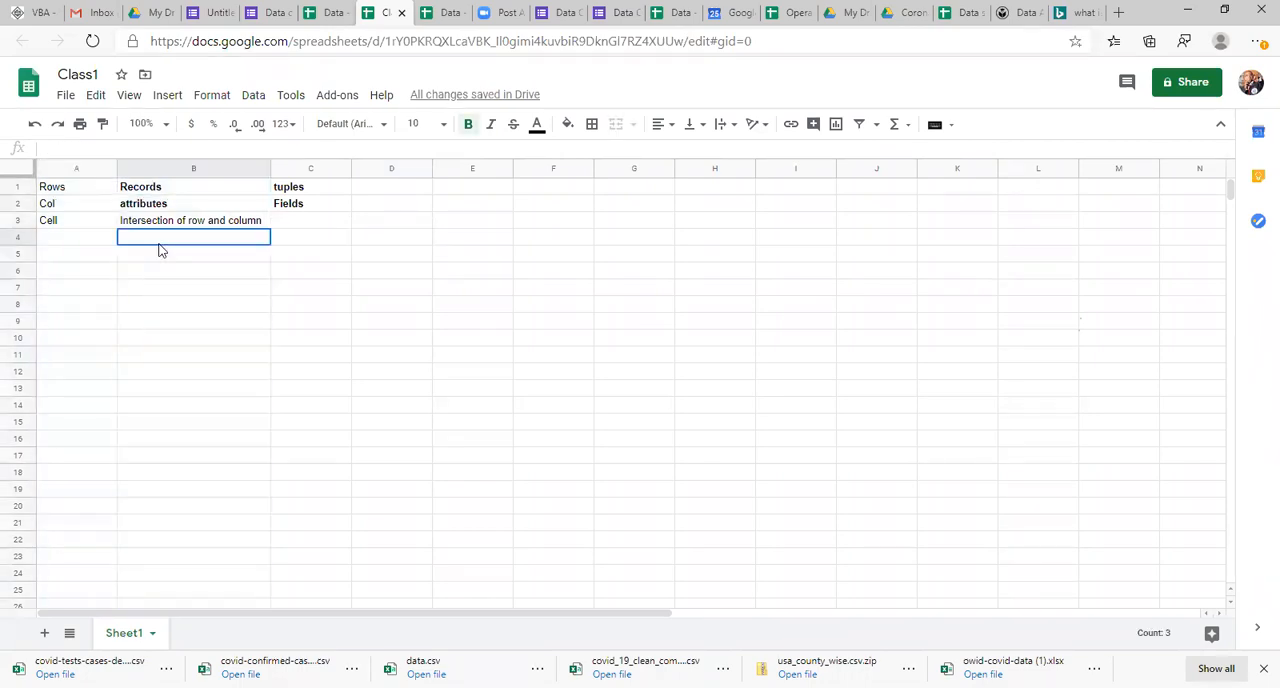
pyautogui.write('Alphabets')
pyautogui.press('Up')
pyautogui.press('Down')
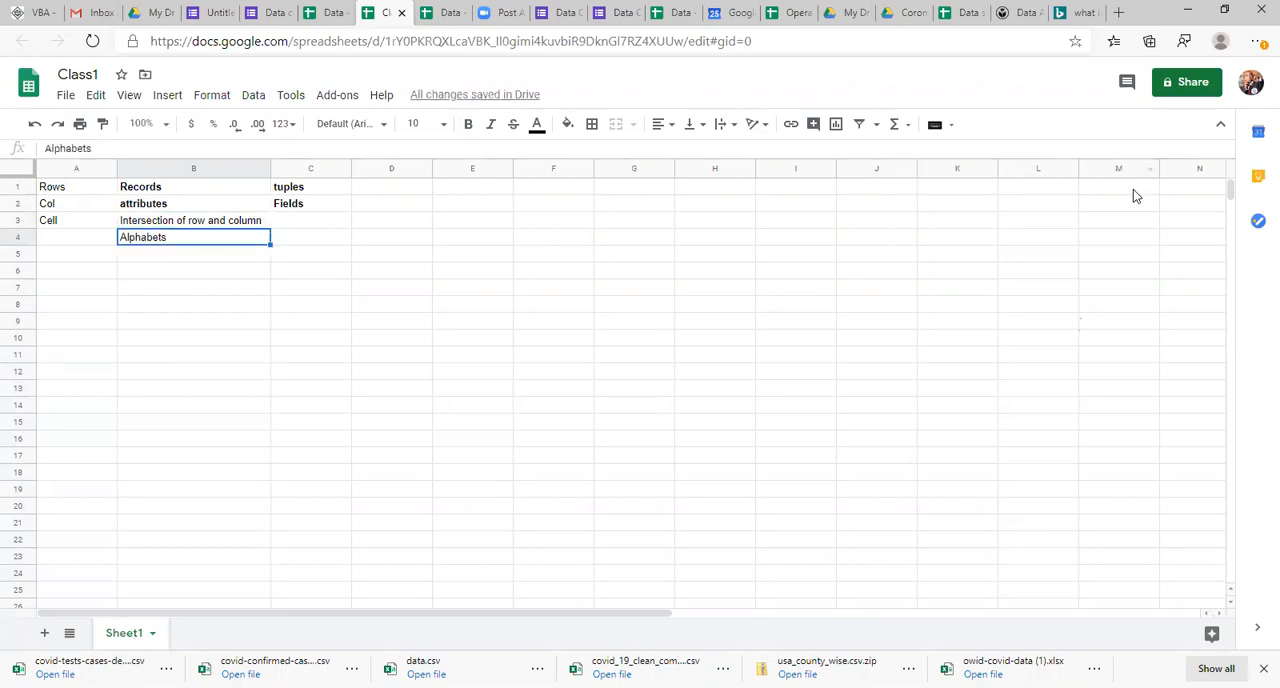
# Step: Examine the column letters by moving along row 1 from column M to column Y
pyautogui.click(1135, 192)
pyautogui.press('Right')
pyautogui.press('Right')
pyautogui.press('Right')
pyautogui.press('Right')
pyautogui.press('Right')
pyautogui.press('Right')
pyautogui.press('Right')
pyautogui.press('Right')
pyautogui.press('Right')
pyautogui.press('Right')
pyautogui.press('Right')
pyautogui.press('Right')
pyautogui.press('Right')
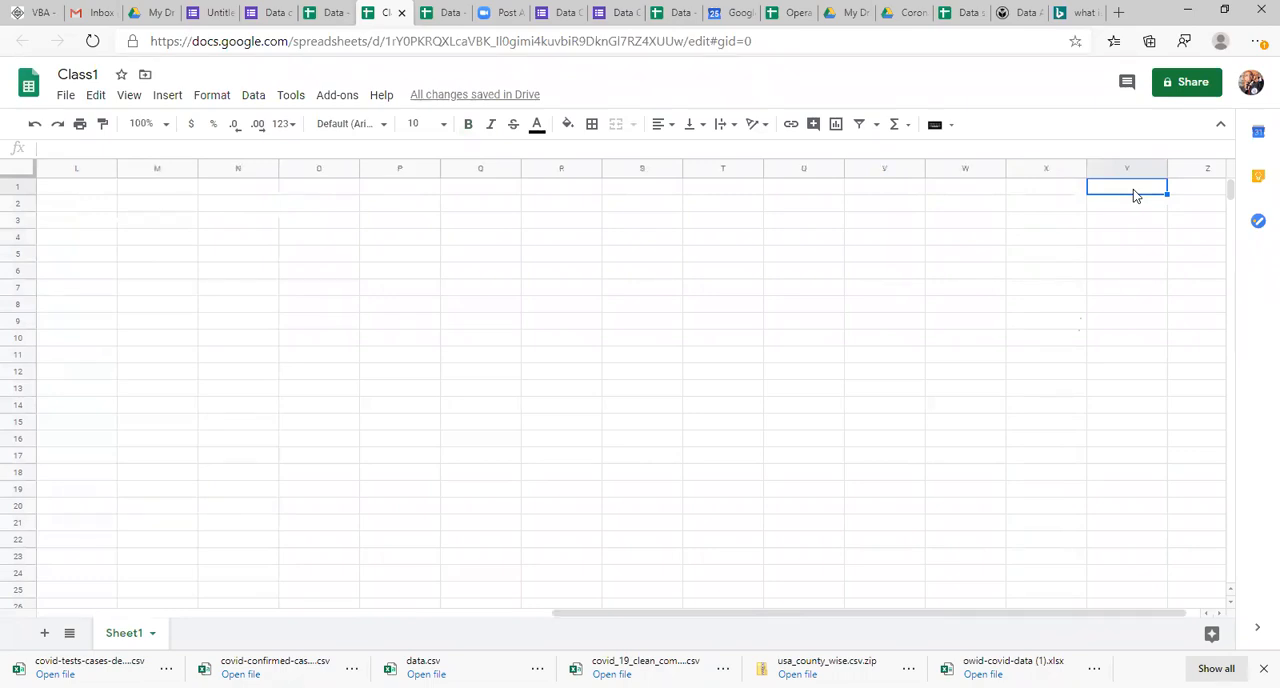
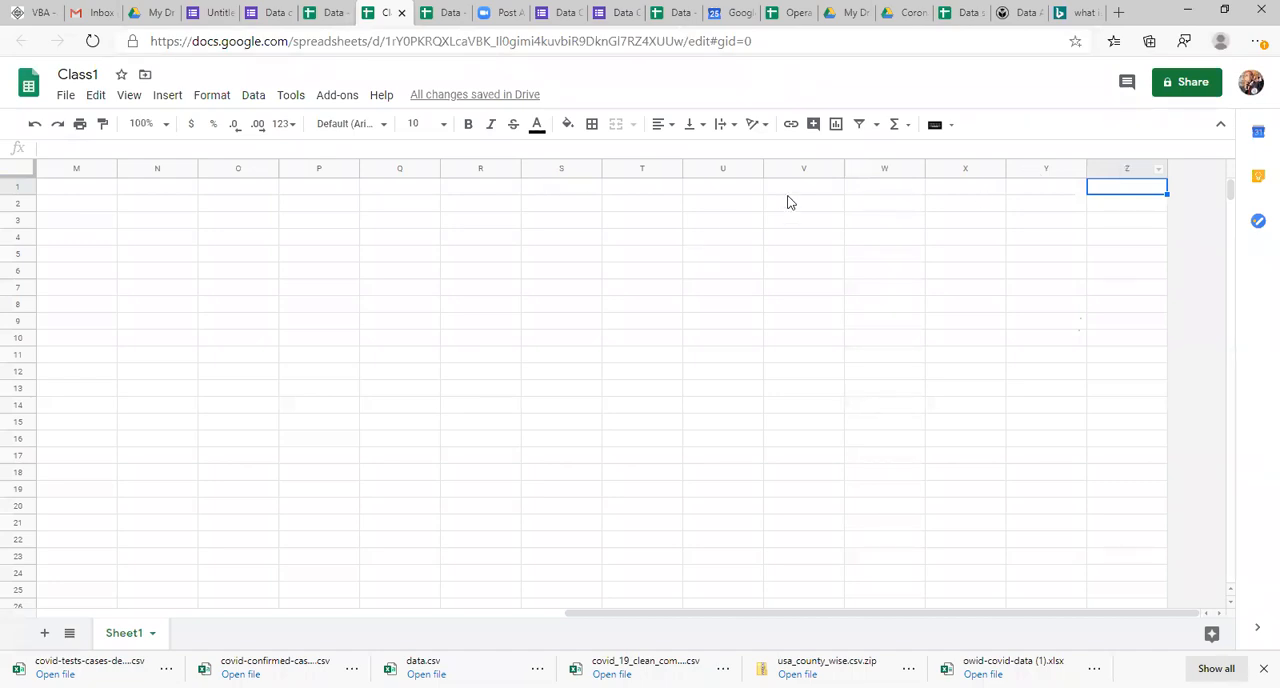
# Step: Insert three more columns after column Z so the sheet extends to column AC
pyautogui.click(1121, 163)
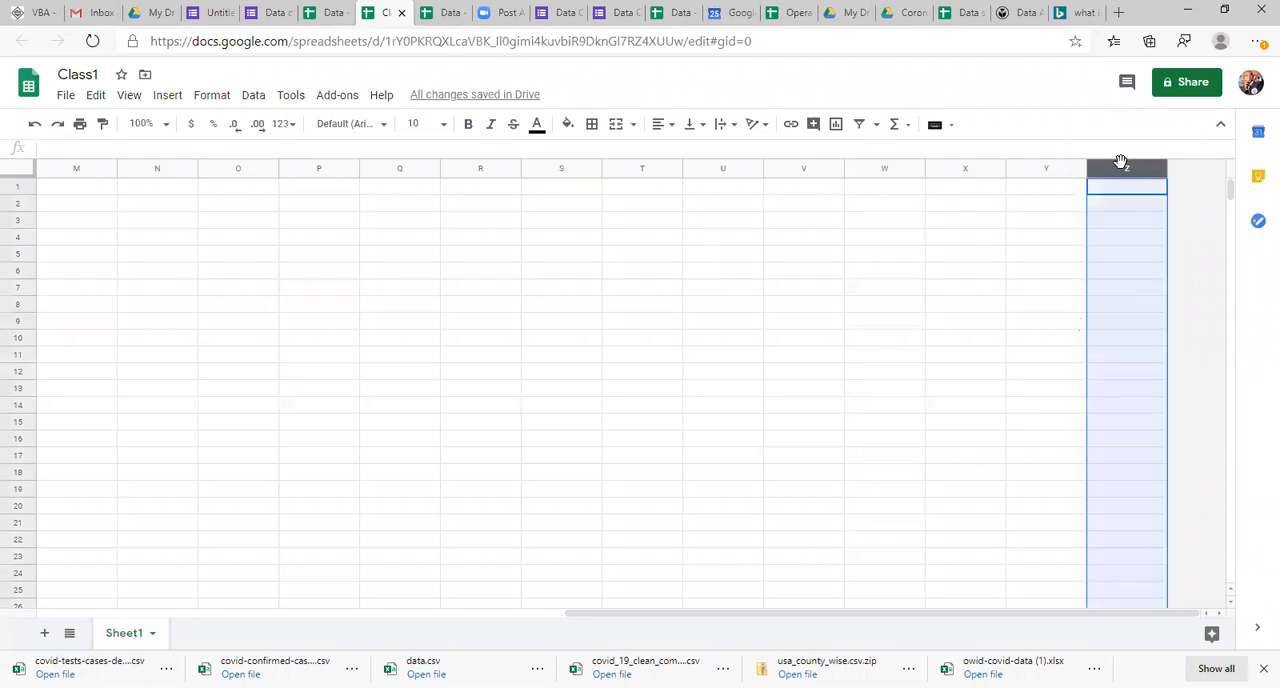
pyautogui.hotkey('ctrl', 'alt', '=')
pyautogui.click(1145, 205)
pyautogui.press('Right')
pyautogui.click(1124, 165)
pyautogui.hotkey('ctrl', 'alt', '=')
pyautogui.hotkey('ctrl', 'alt', '=')
pyautogui.hotkey('ctrl', 'Right')
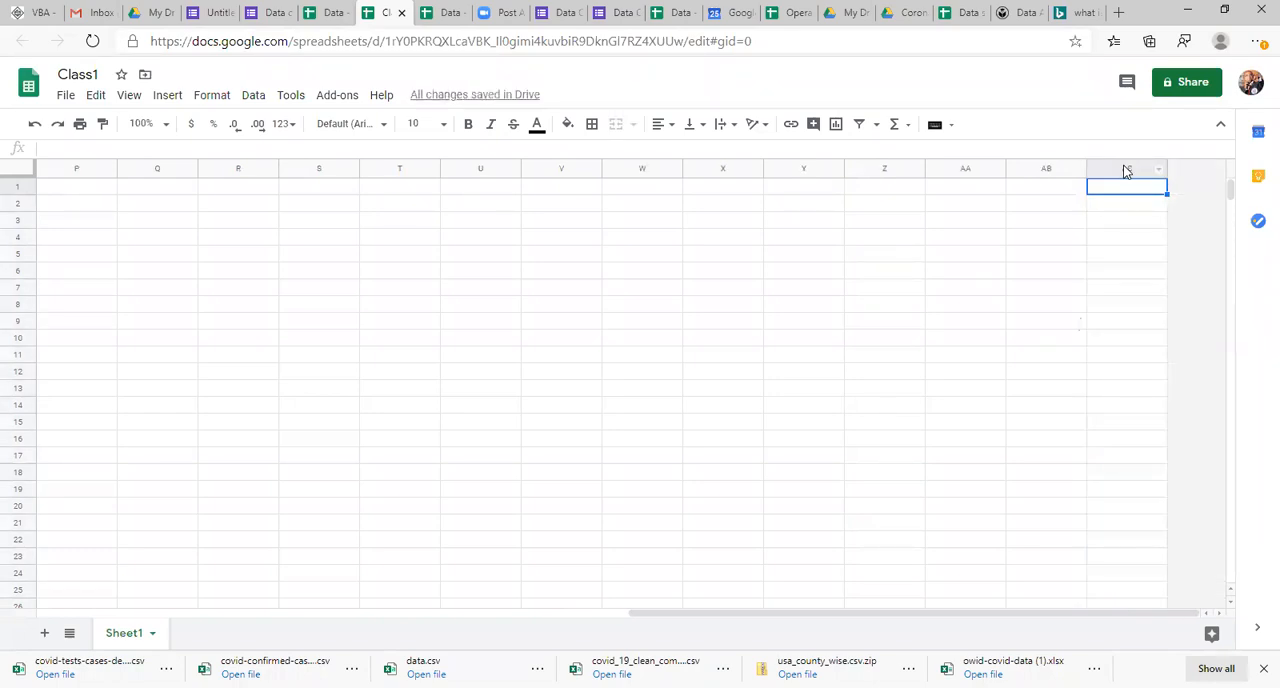
# Step: Examine the double-letter names of the columns after Z and the row numbers at the start of the sheet
pyautogui.press('Left')
pyautogui.press('Left')
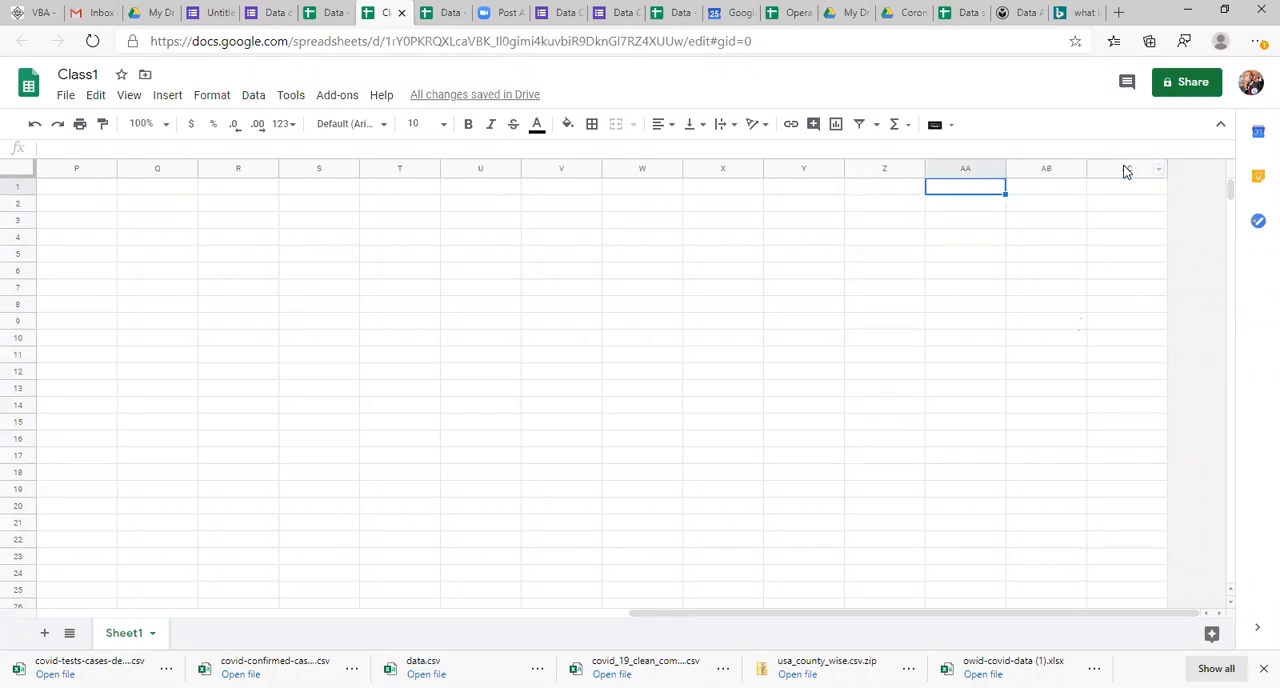
pyautogui.press('Left')
pyautogui.press('Left')
pyautogui.press('Left')
pyautogui.press('Left')
pyautogui.press('Left')
pyautogui.press('Left')
pyautogui.press('Left')
pyautogui.press('Left')
pyautogui.press('Left')
pyautogui.press('Left')
pyautogui.press('Left')
pyautogui.press('Left')
pyautogui.press('Left')
pyautogui.press('Left')
pyautogui.press('Left')
pyautogui.press('Left')
pyautogui.press('Left')
pyautogui.press('Left')
pyautogui.press('Left')
pyautogui.press('Left')
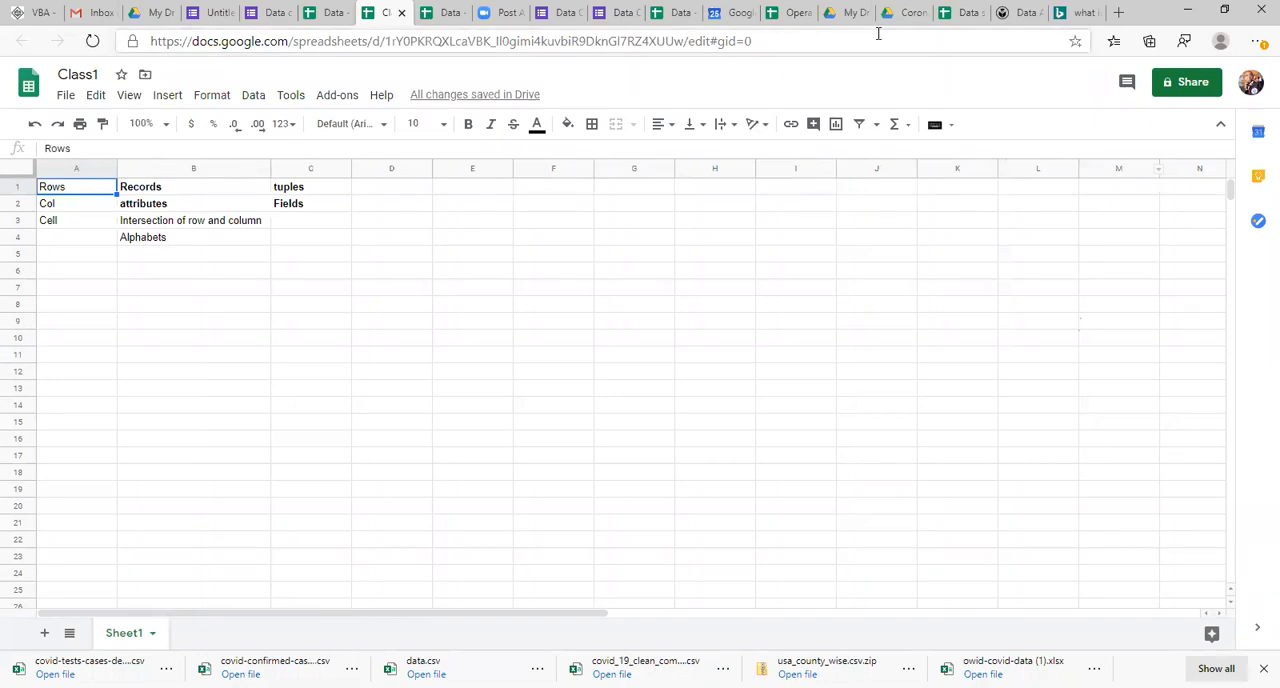
pyautogui.click(18, 270)
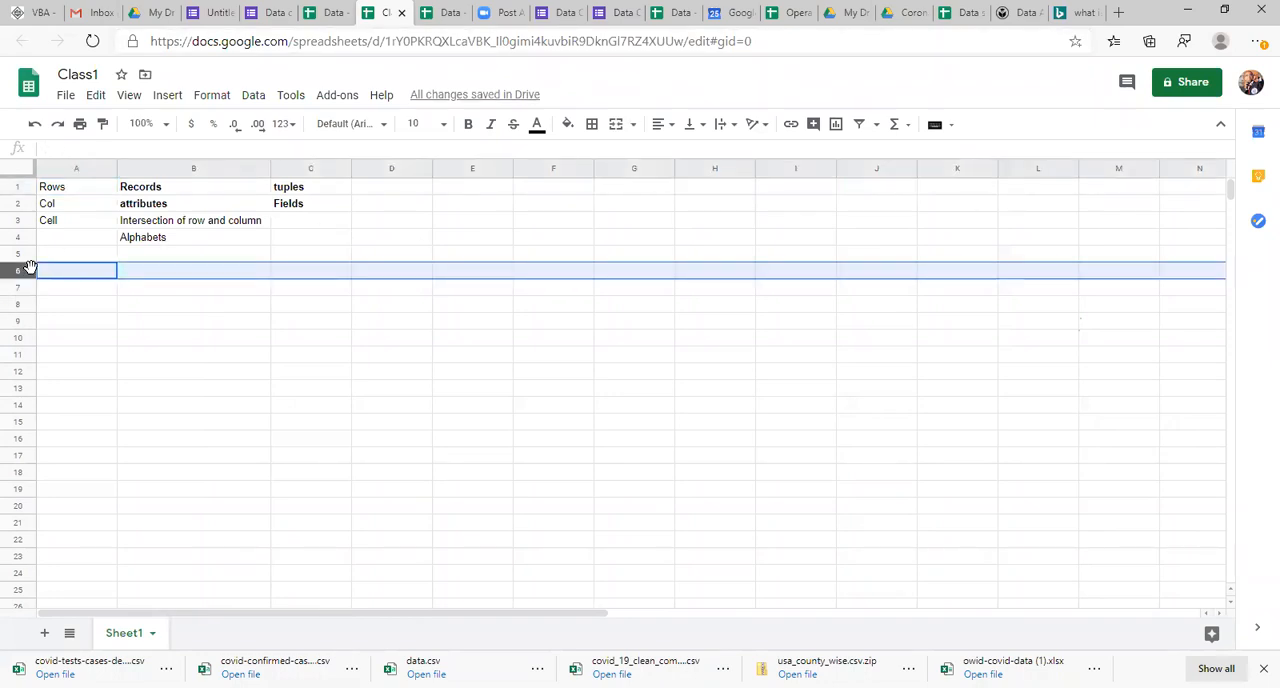
pyautogui.click(92, 272)
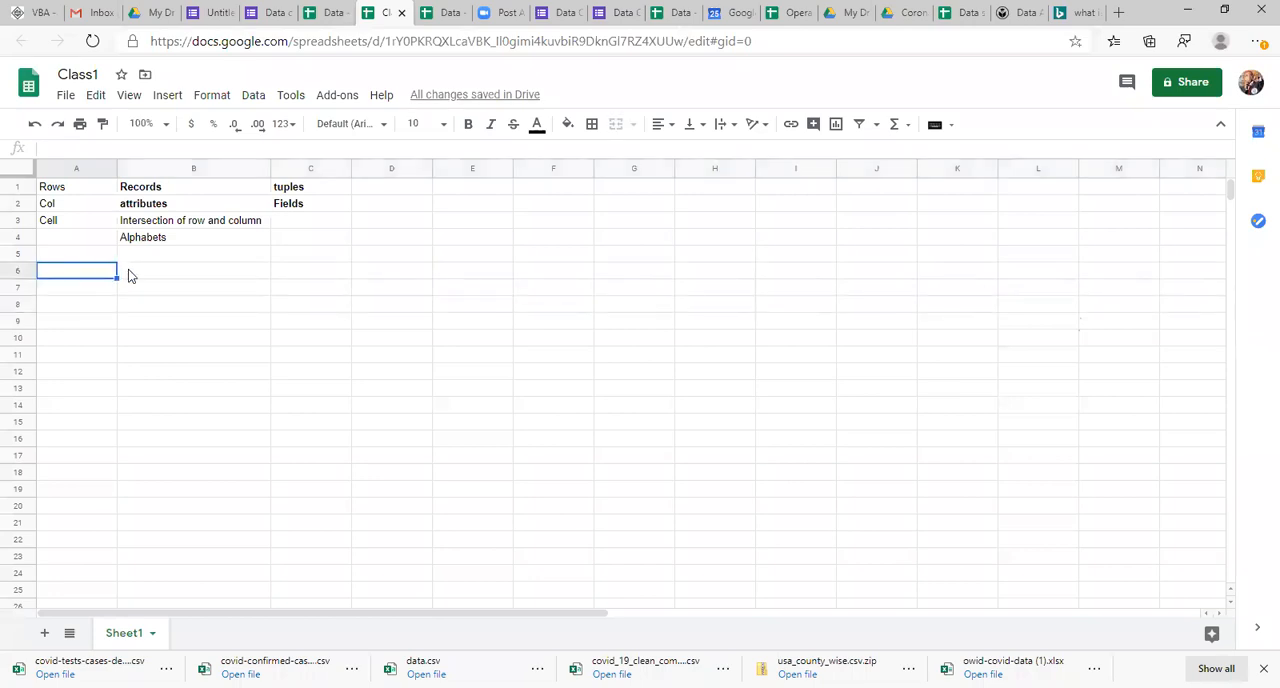
pyautogui.click(129, 274)
pyautogui.write('R')
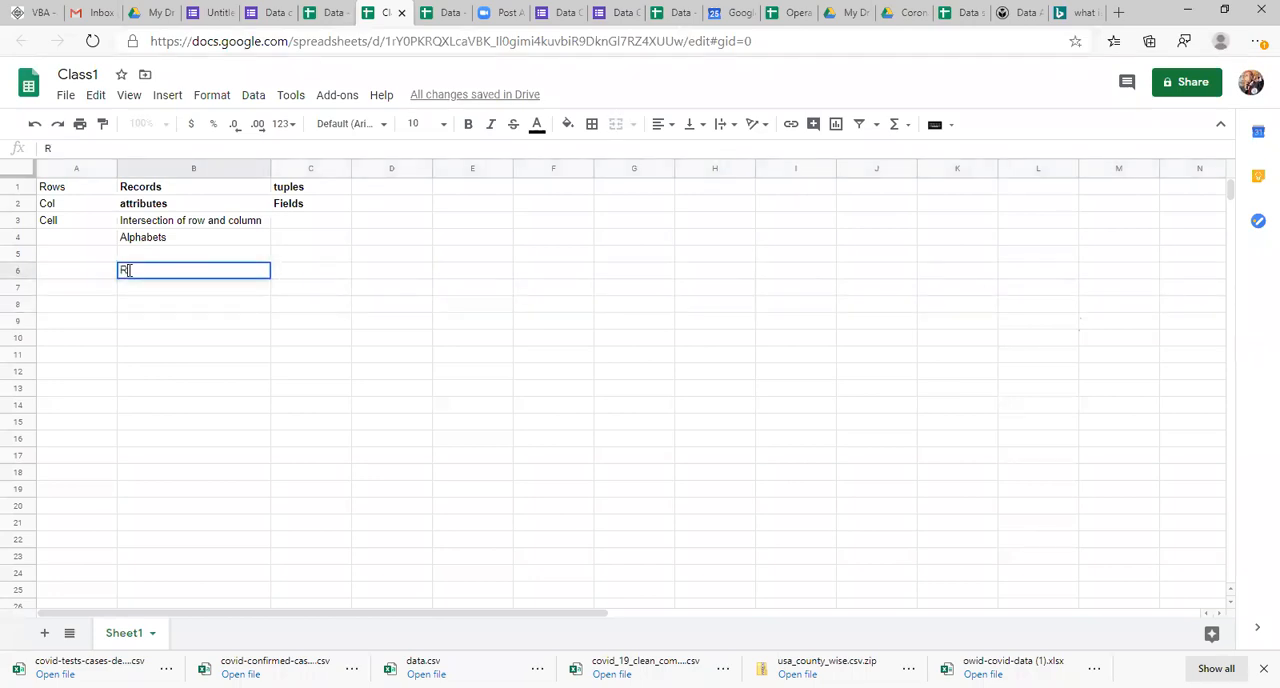
pyautogui.press('BackSpace')
pyautogui.write('Col+')
pyautogui.press('BackSpace')
pyautogui.write('in')
pyautogui.press('Left')
pyautogui.press('Right')
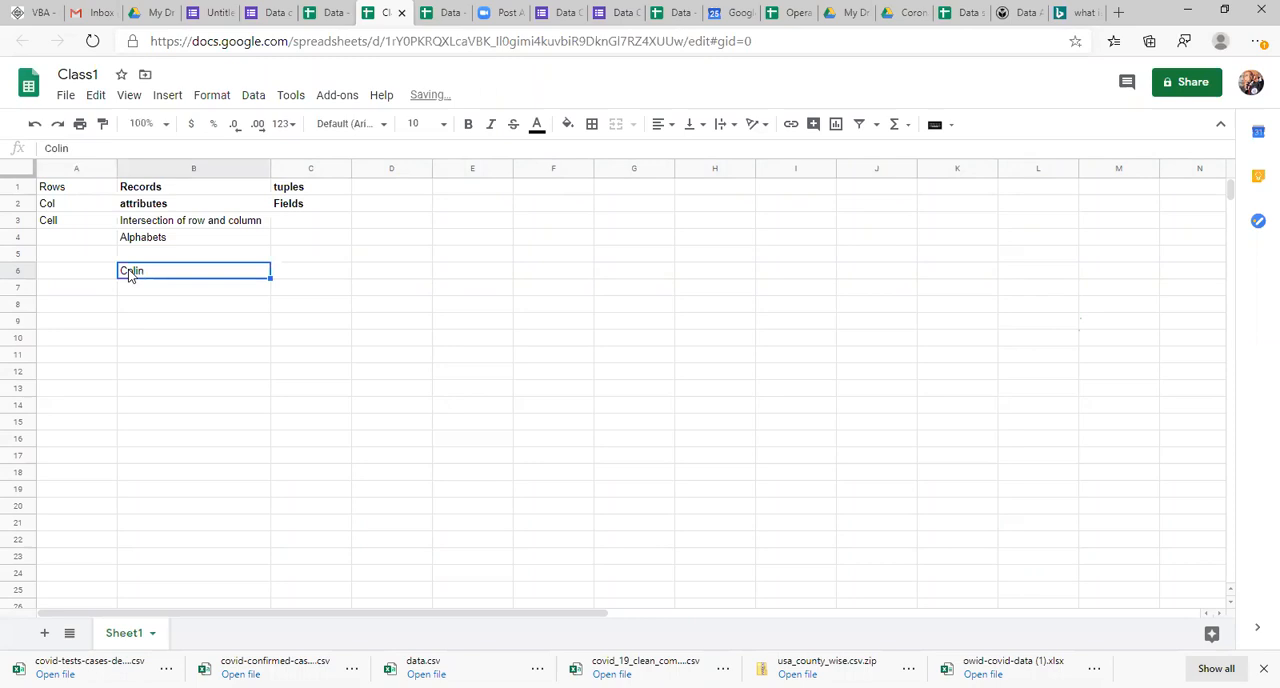
pyautogui.press('Delete')
# Step: Enter Col_Identity&Row identity in cell B6 as the naming scheme for cells
pyautogui.write('Col_Identity')
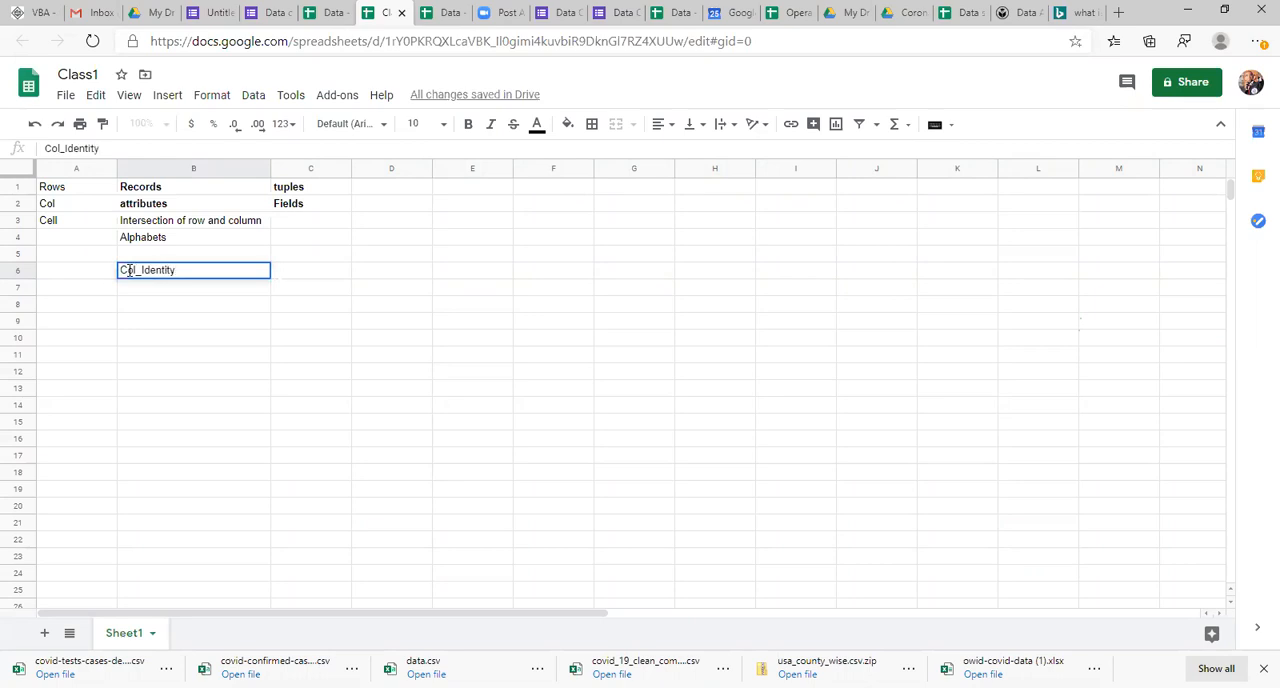
pyautogui.write('&Row identity')
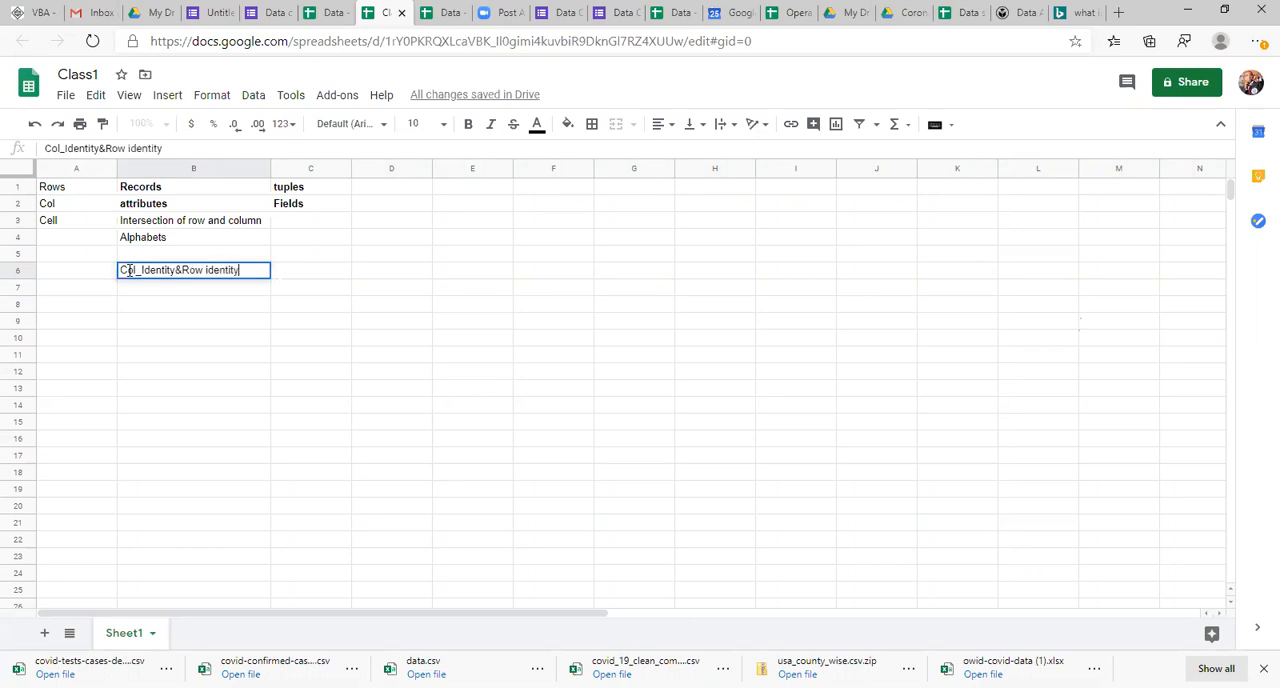
pyautogui.press('Return')
pyautogui.press('Down')
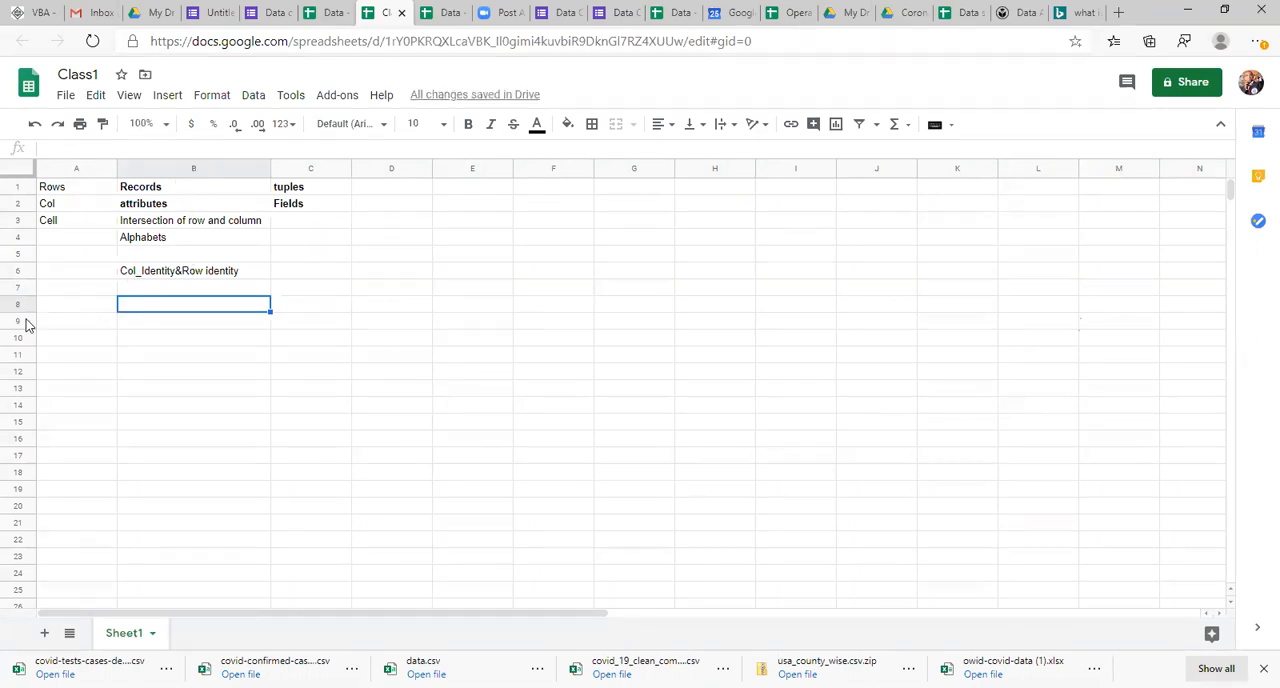
# Step: Examine how column letters and row numbers identify cells by selecting cells such as D8, Y15 and S8
pyautogui.click(388, 310)
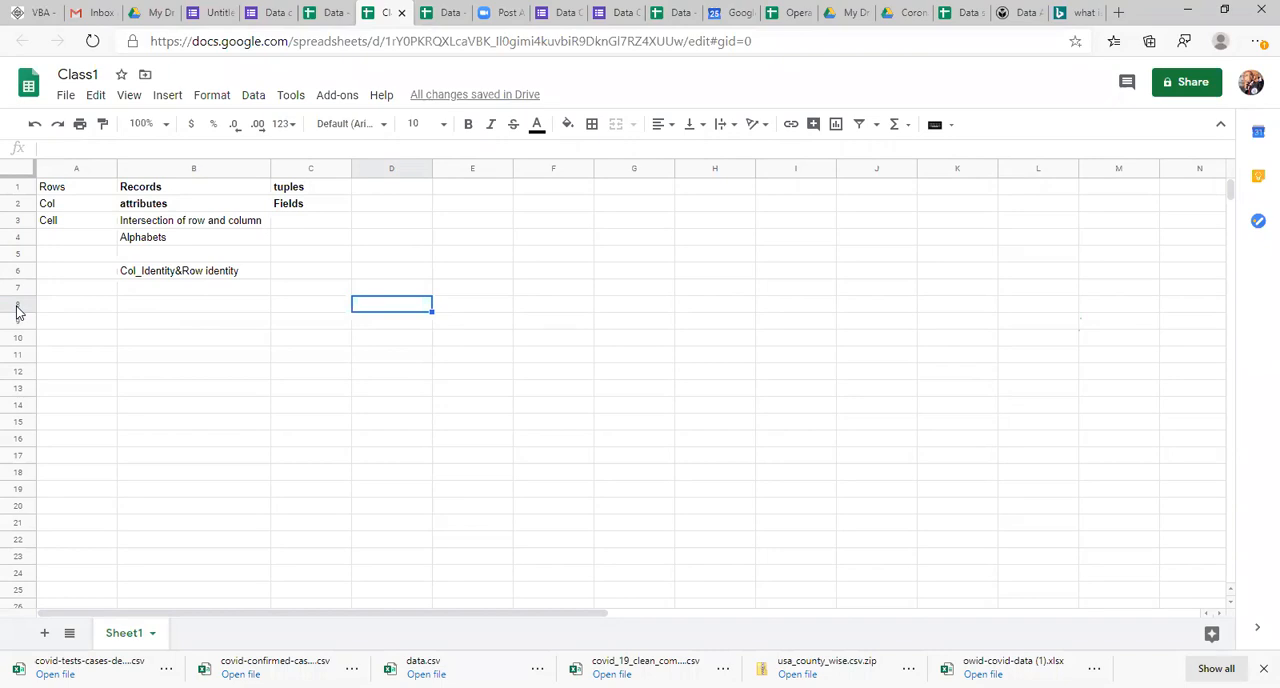
pyautogui.hotkey('ctrl', 'Right')
pyautogui.press('Left')
pyautogui.press('Left')
pyautogui.press('Left')
pyautogui.press('Left')
pyautogui.press('Down')
pyautogui.press('Down')
pyautogui.press('Down')
pyautogui.press('Down')
pyautogui.press('Down')
pyautogui.press('Down')
pyautogui.press('Down')
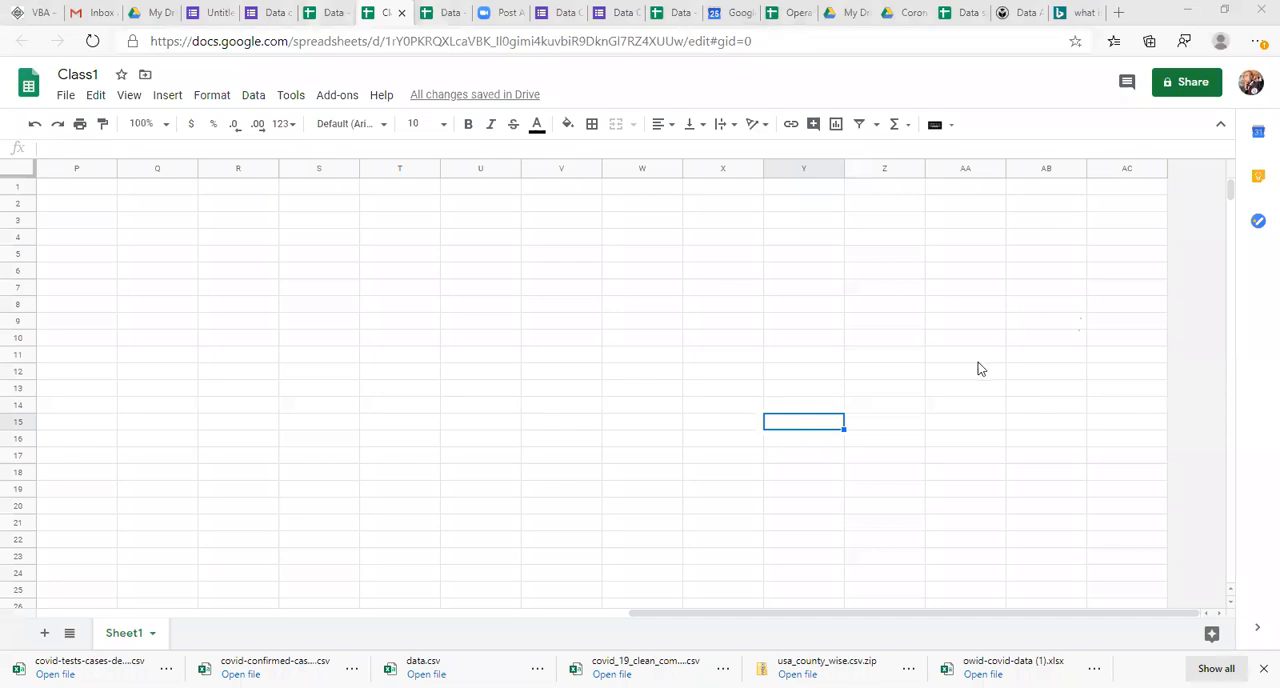
pyautogui.click(978, 358)
pyautogui.click(824, 418)
pyautogui.click(359, 304)
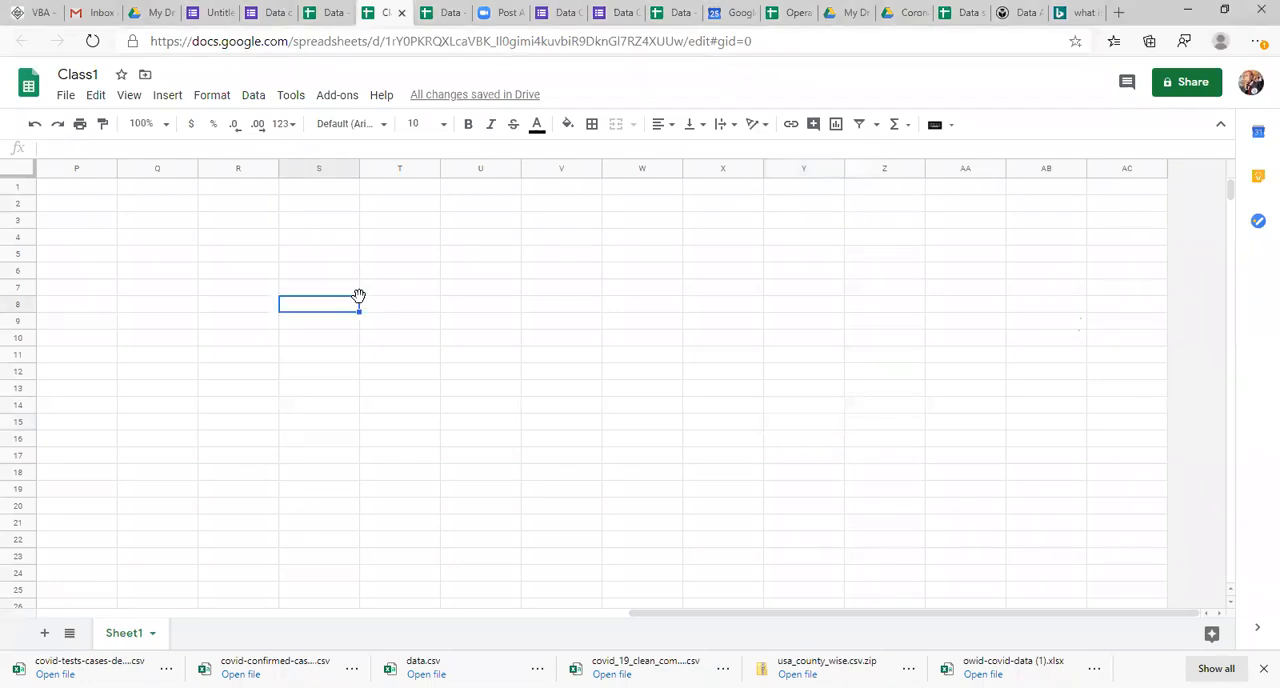
pyautogui.press('Home')
pyautogui.press('Up')
pyautogui.press('Up')
pyautogui.press('Up')
pyautogui.press('Up')
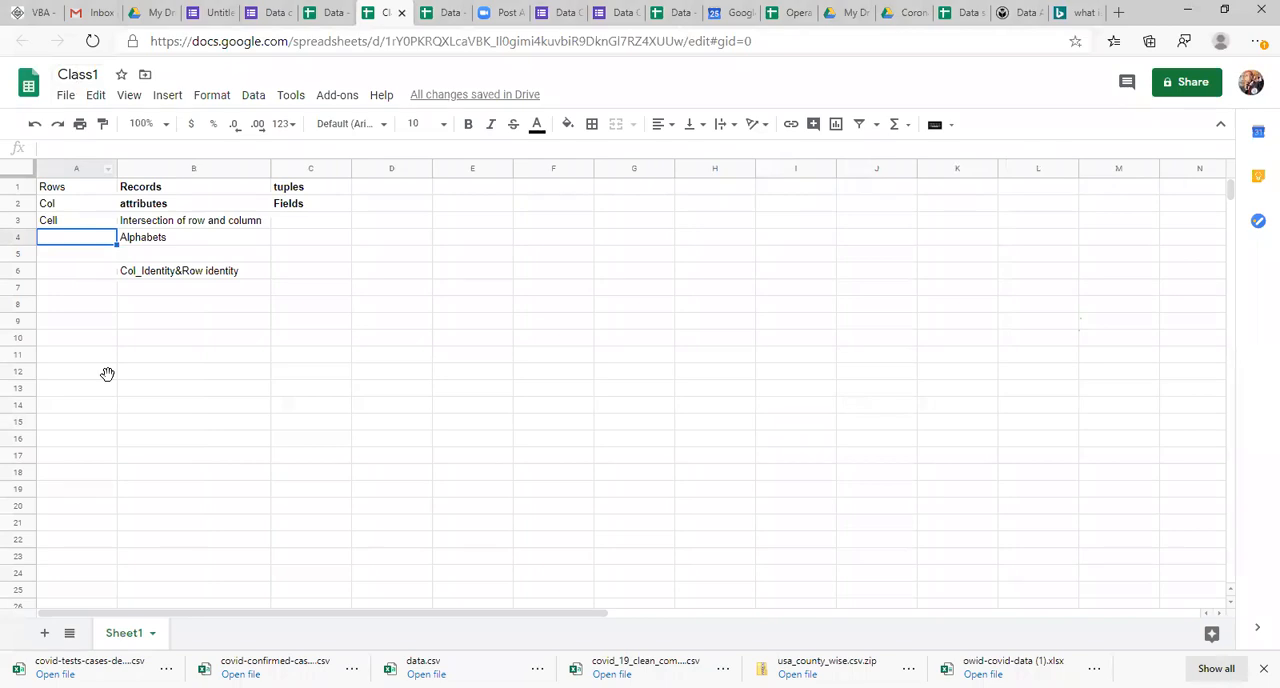
# Step: Rename Sheet1 as Class 1
pyautogui.rightClick(128, 637)
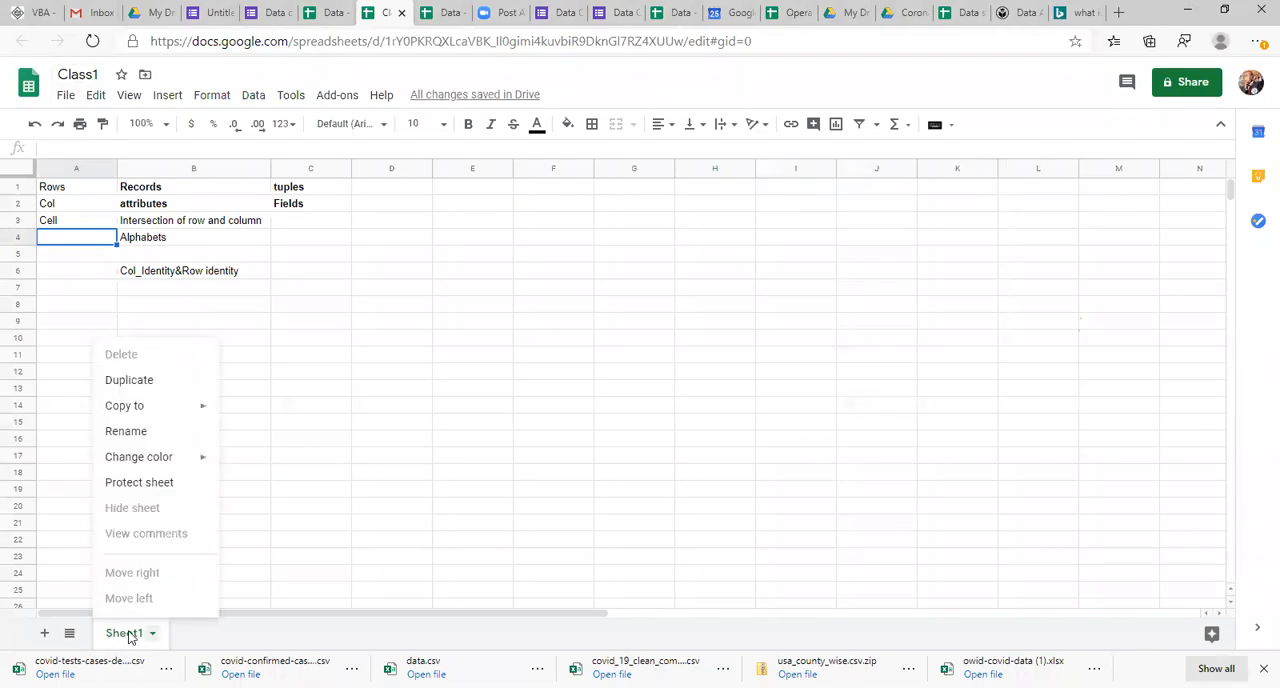
pyautogui.click(160, 432)
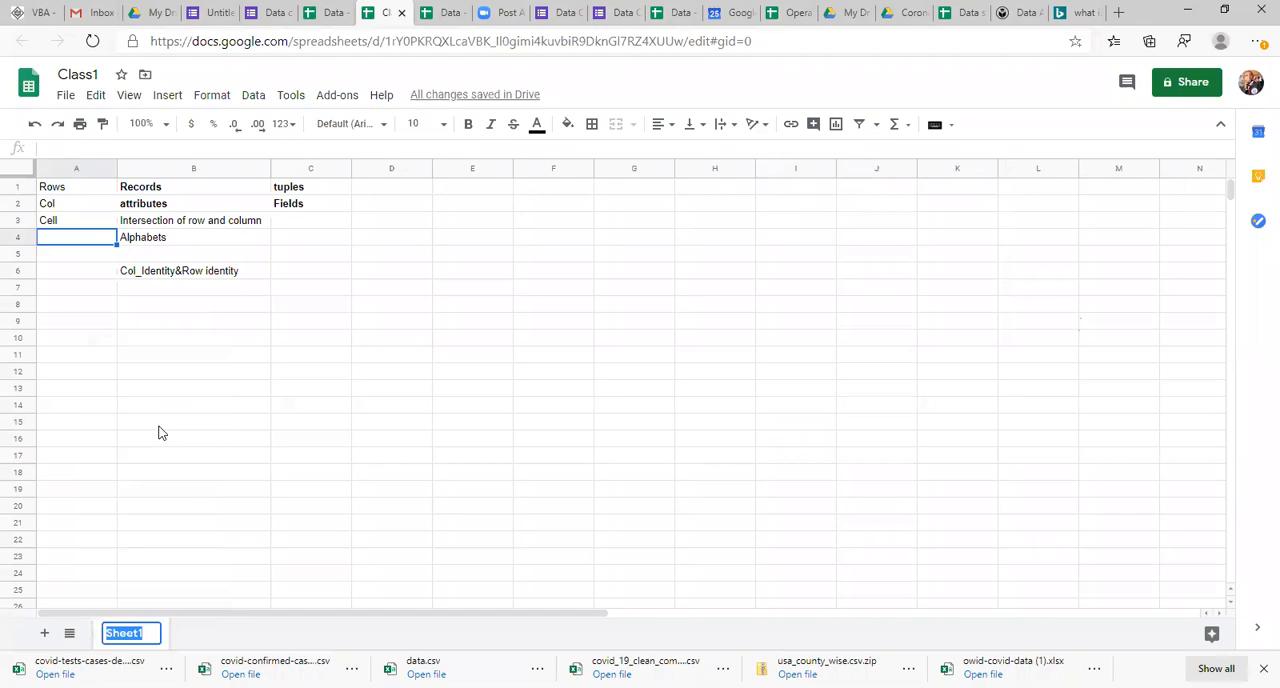
pyautogui.write('Class 1')
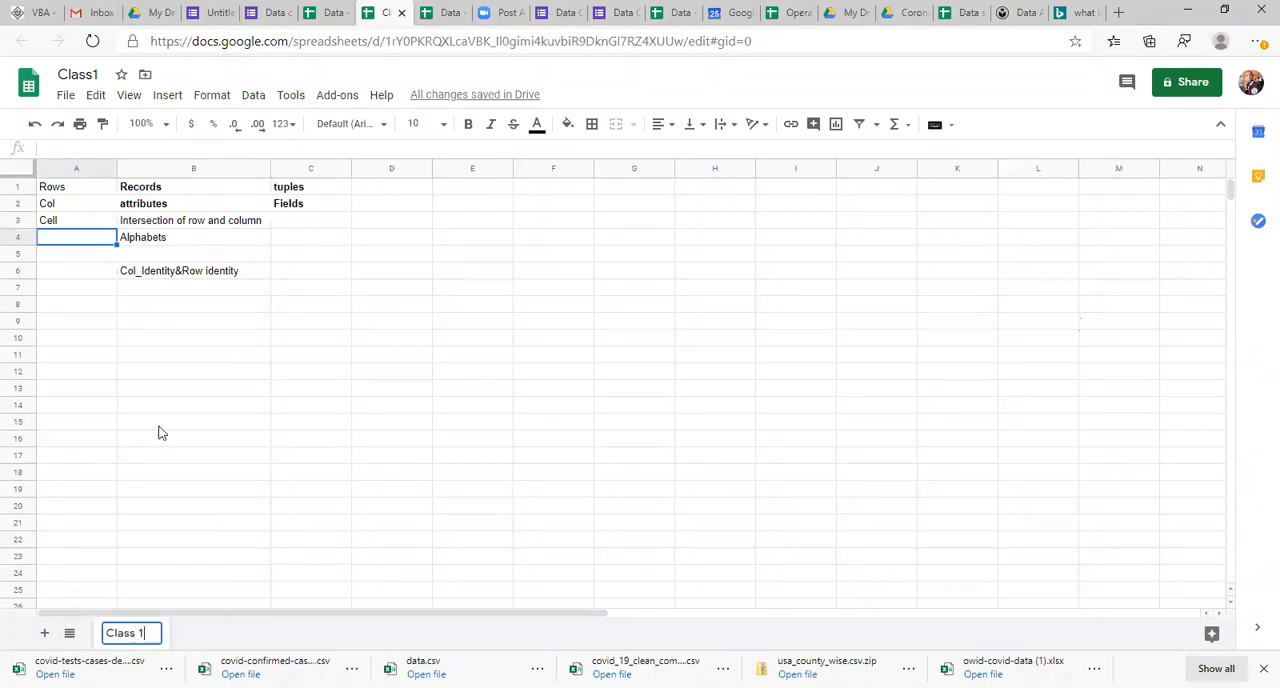
pyautogui.click(259, 397)
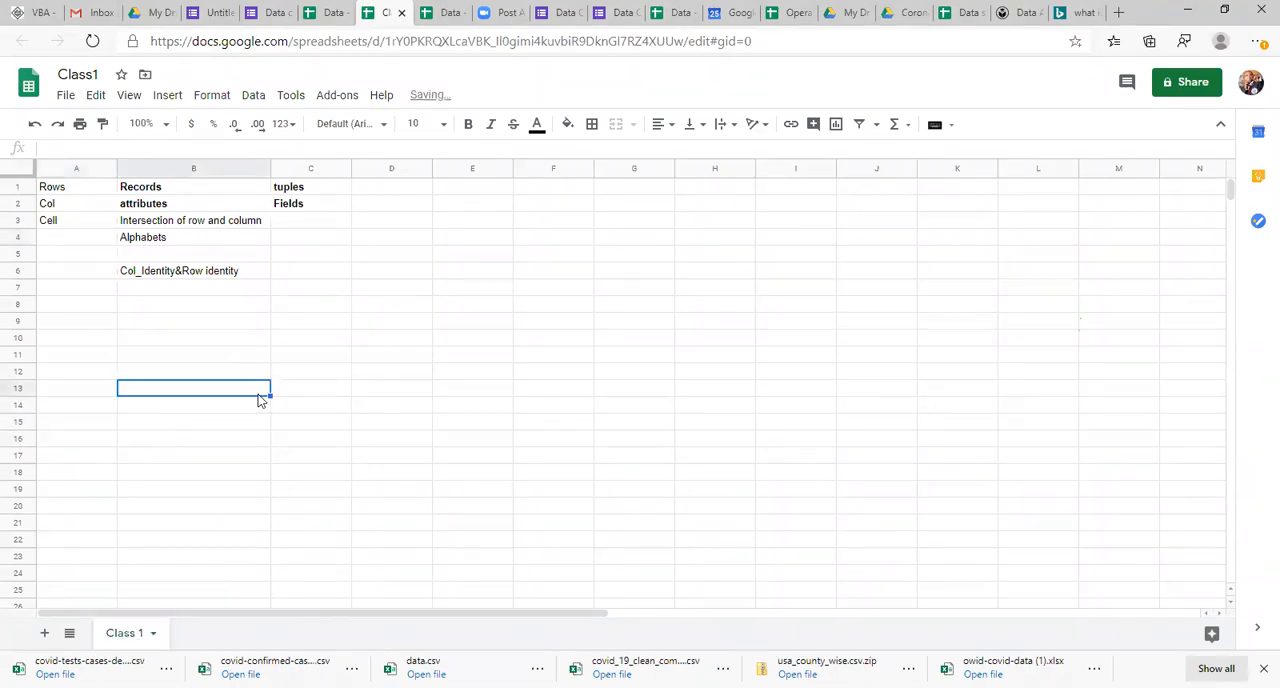
# Step: Add a second sheet named Class 2 and return to the Class 1 sheet
pyautogui.click(44, 636)
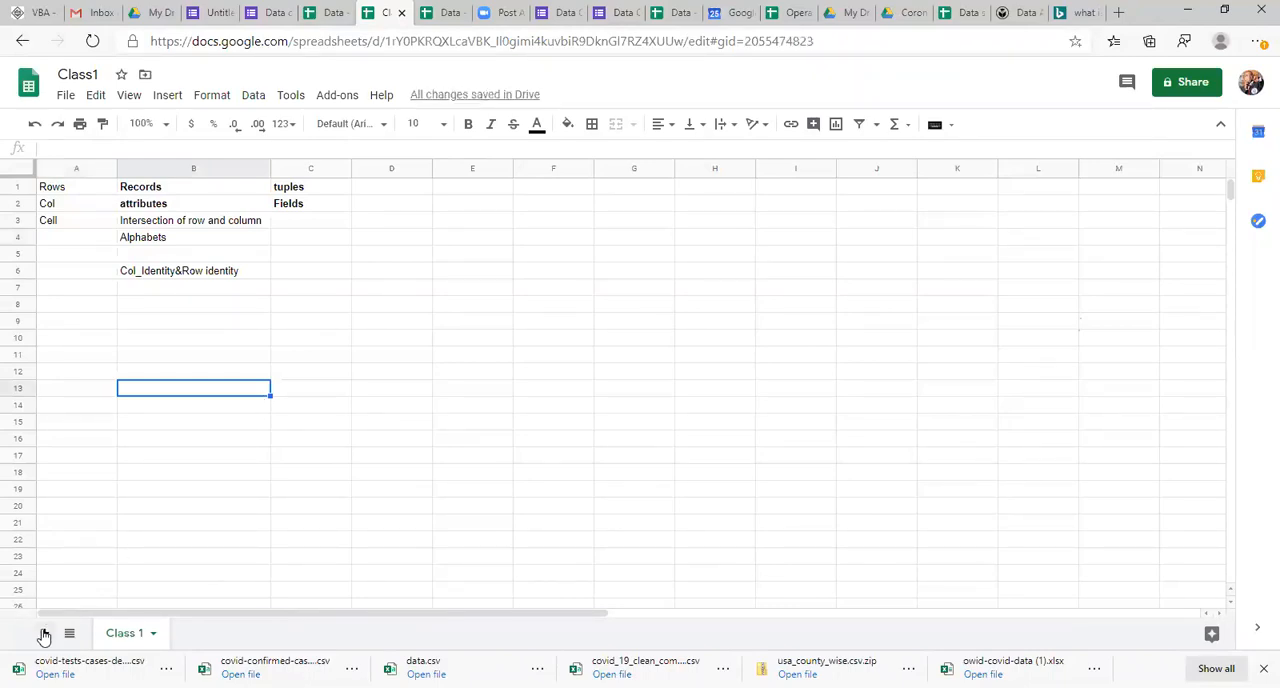
pyautogui.doubleClick(210, 640)
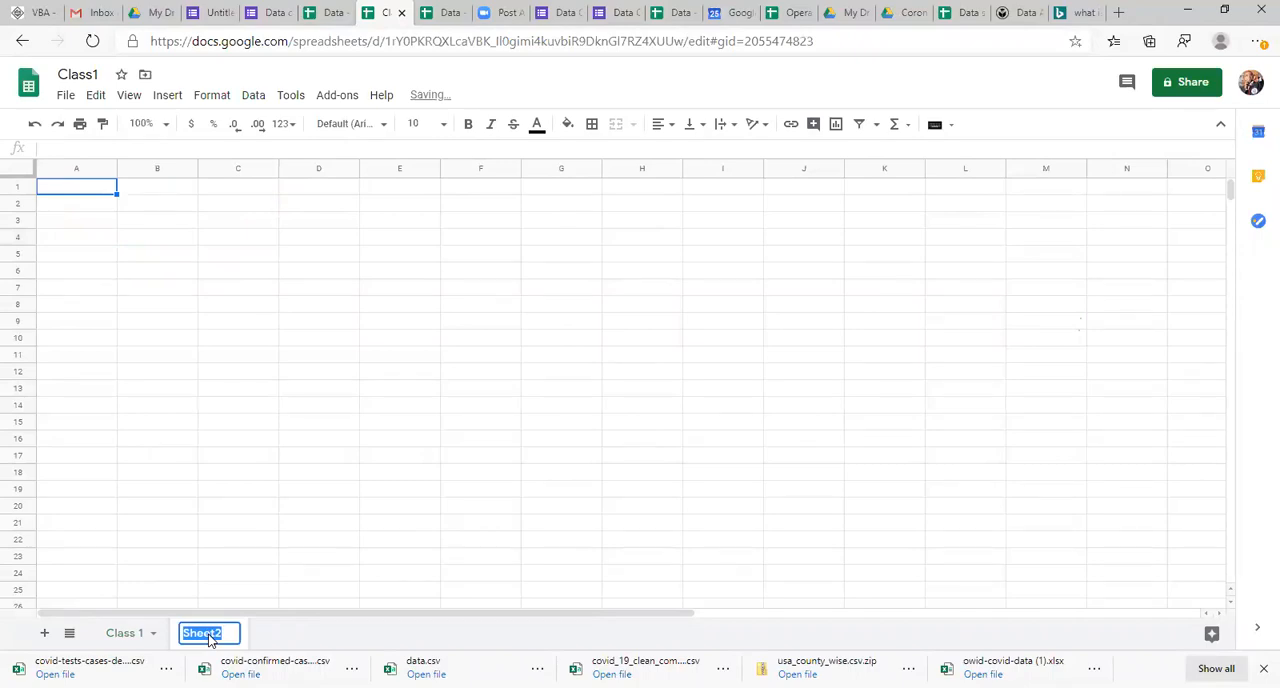
pyautogui.write('Clas')
pyautogui.write('s 2')
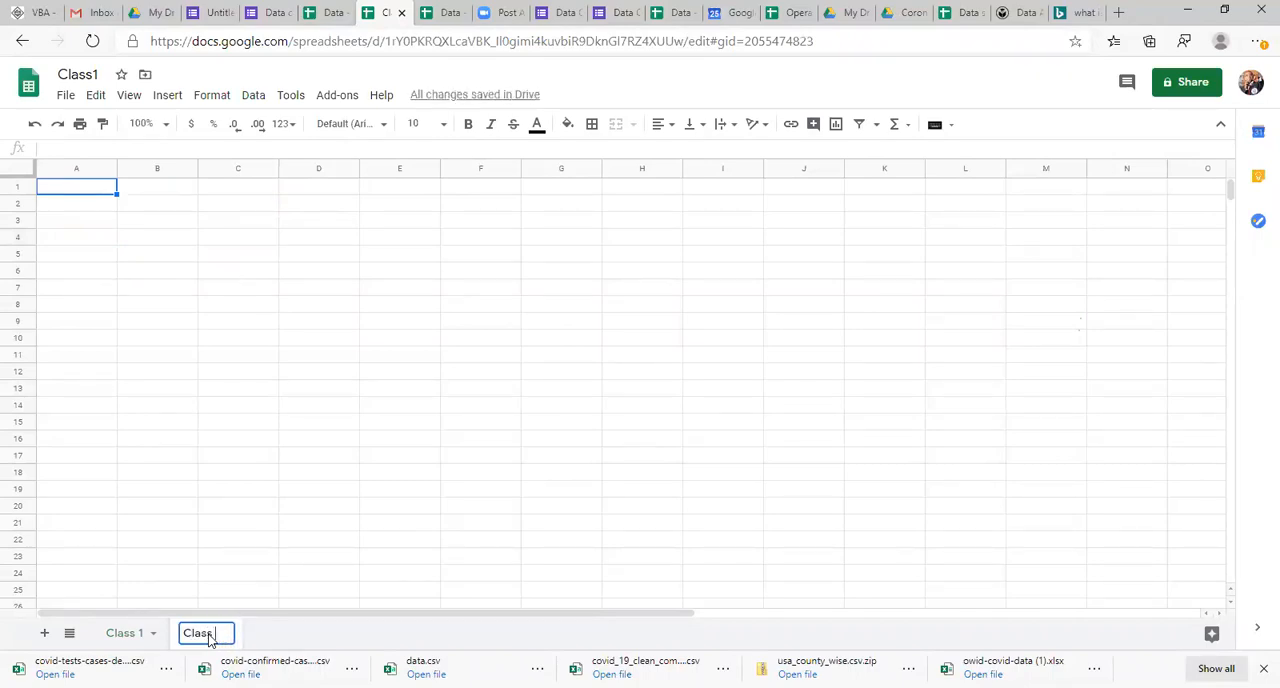
pyautogui.click(287, 543)
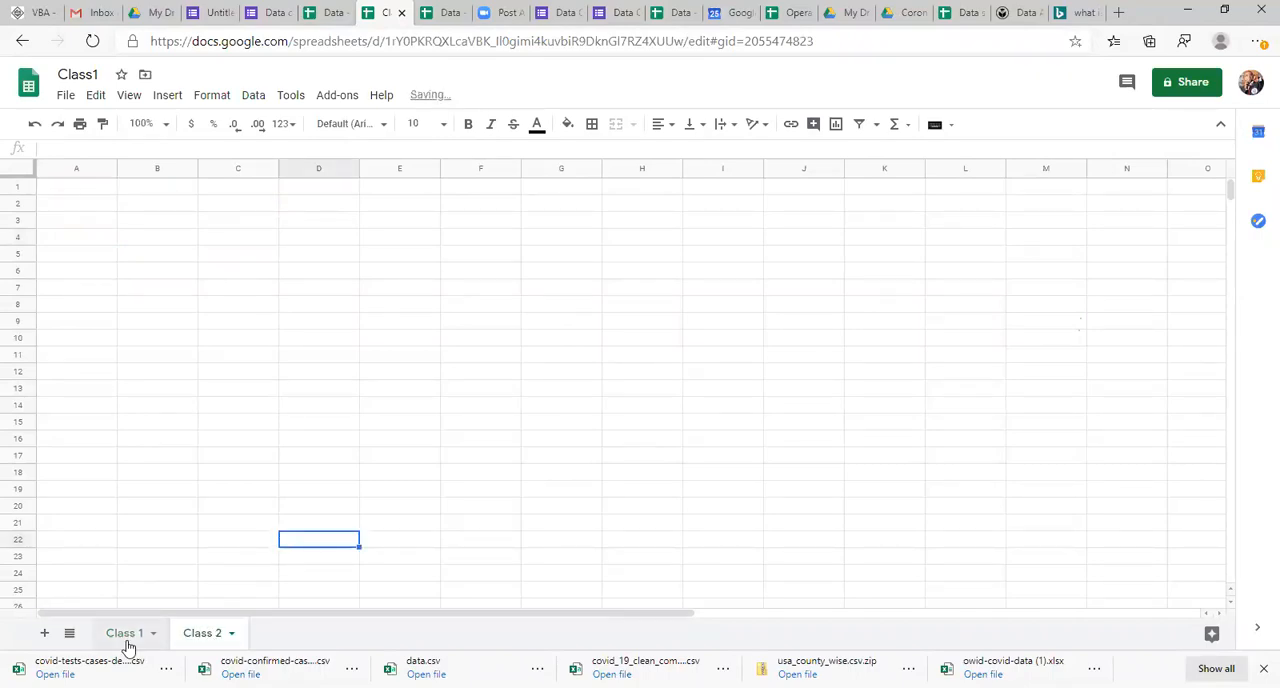
pyautogui.click(118, 633)
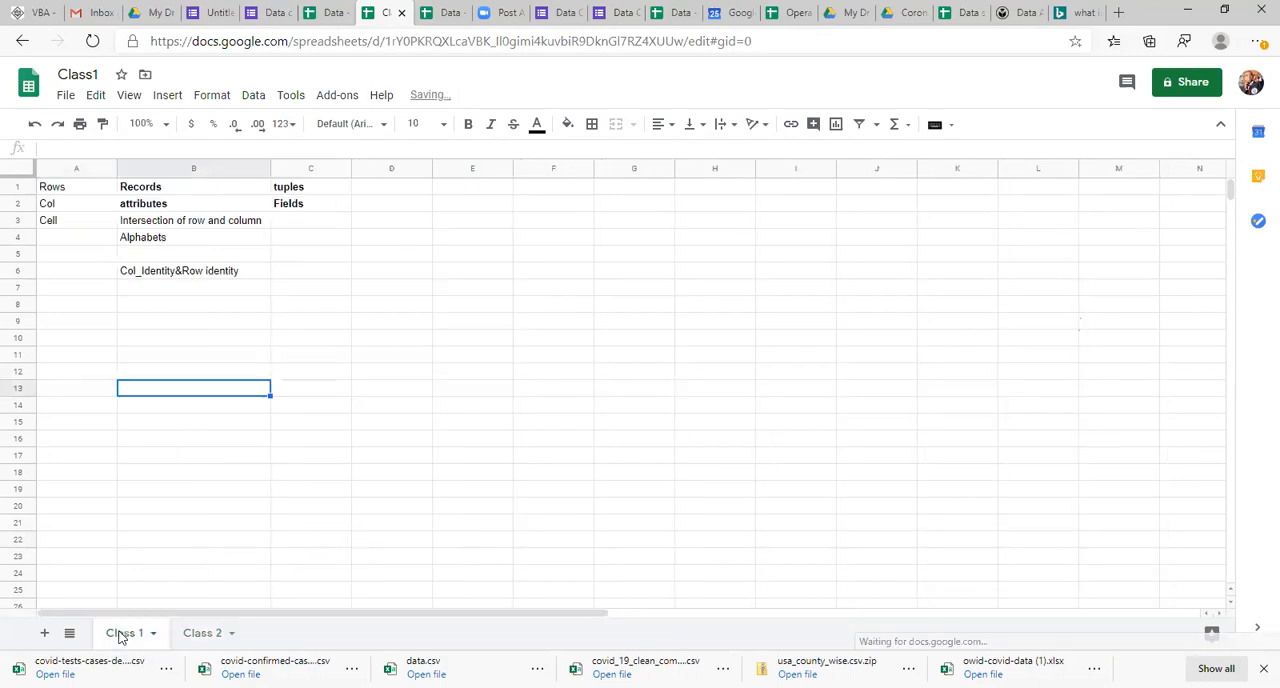
pyautogui.click(381, 290)
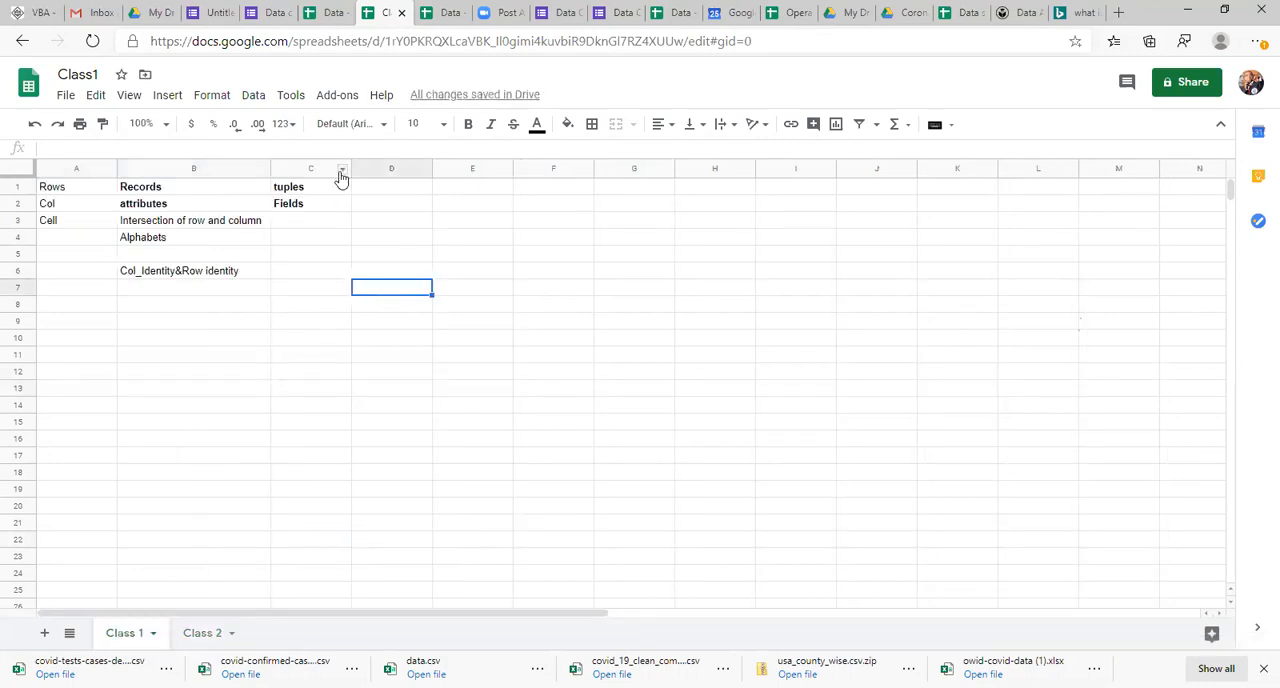
pyautogui.click(65, 95)
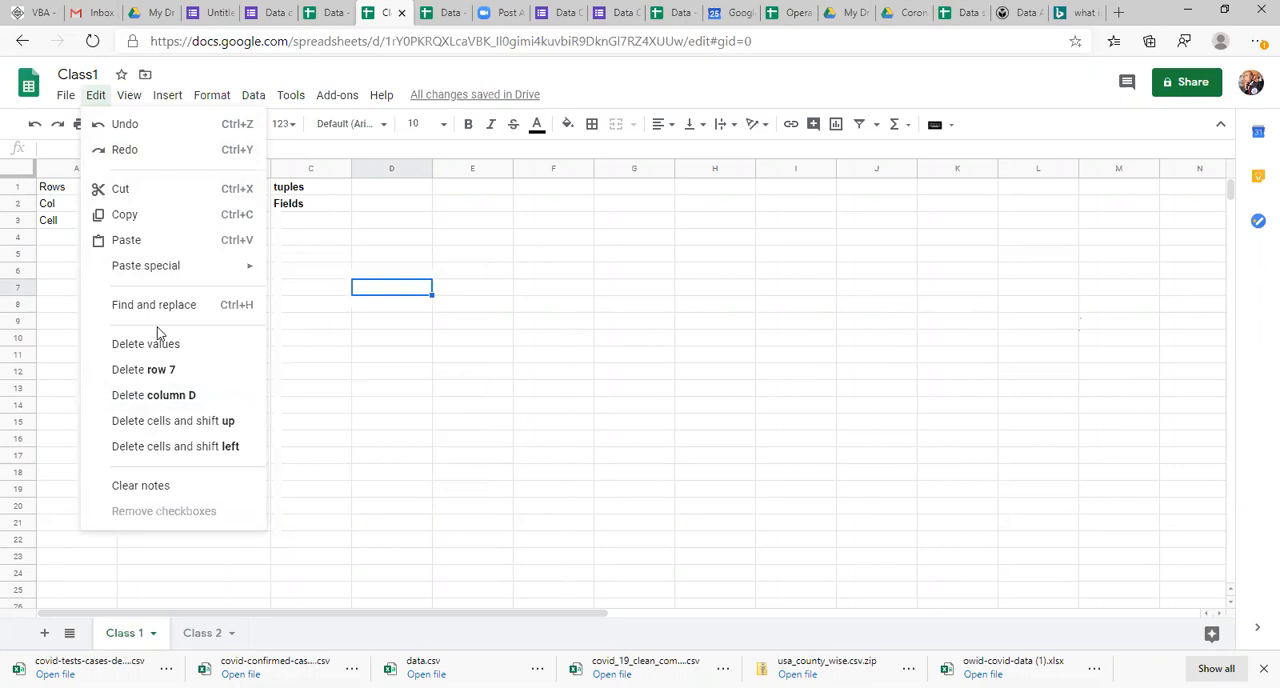
pyautogui.click(336, 446)
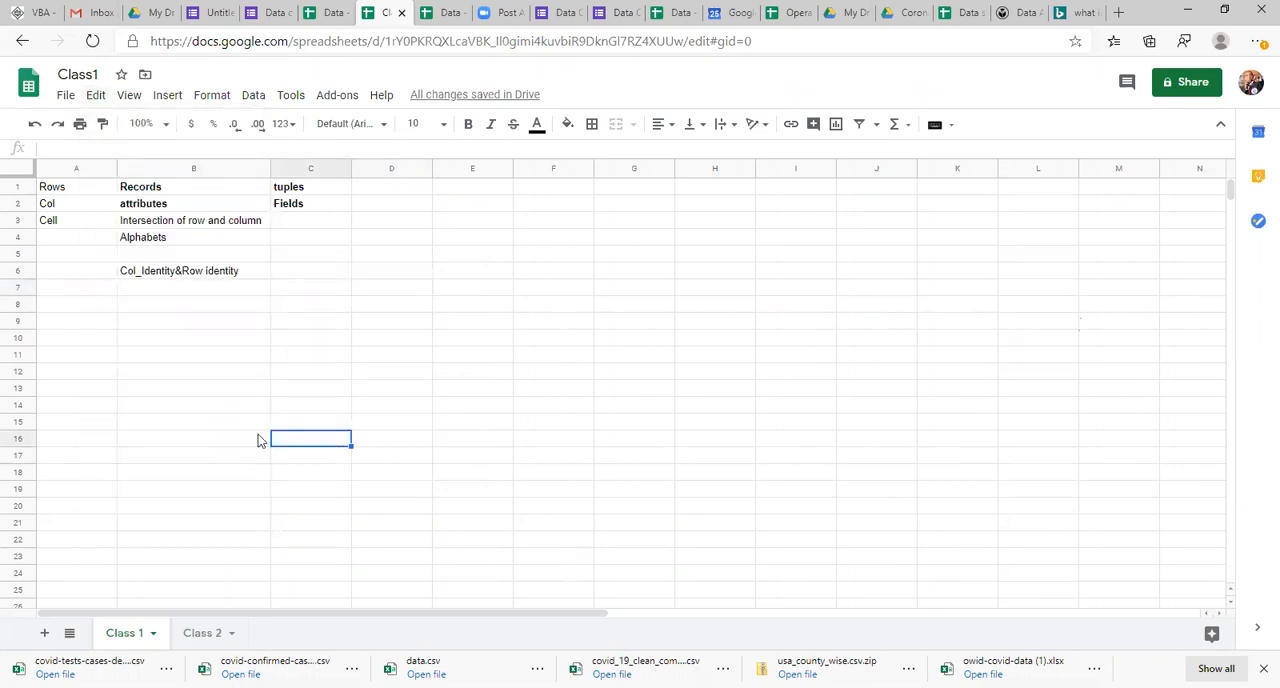
# Step: Enter the heading Google sheets in cell A11 and the first topic, 1.Filters, in cell A12
pyautogui.click(95, 372)
pyautogui.press('Up')
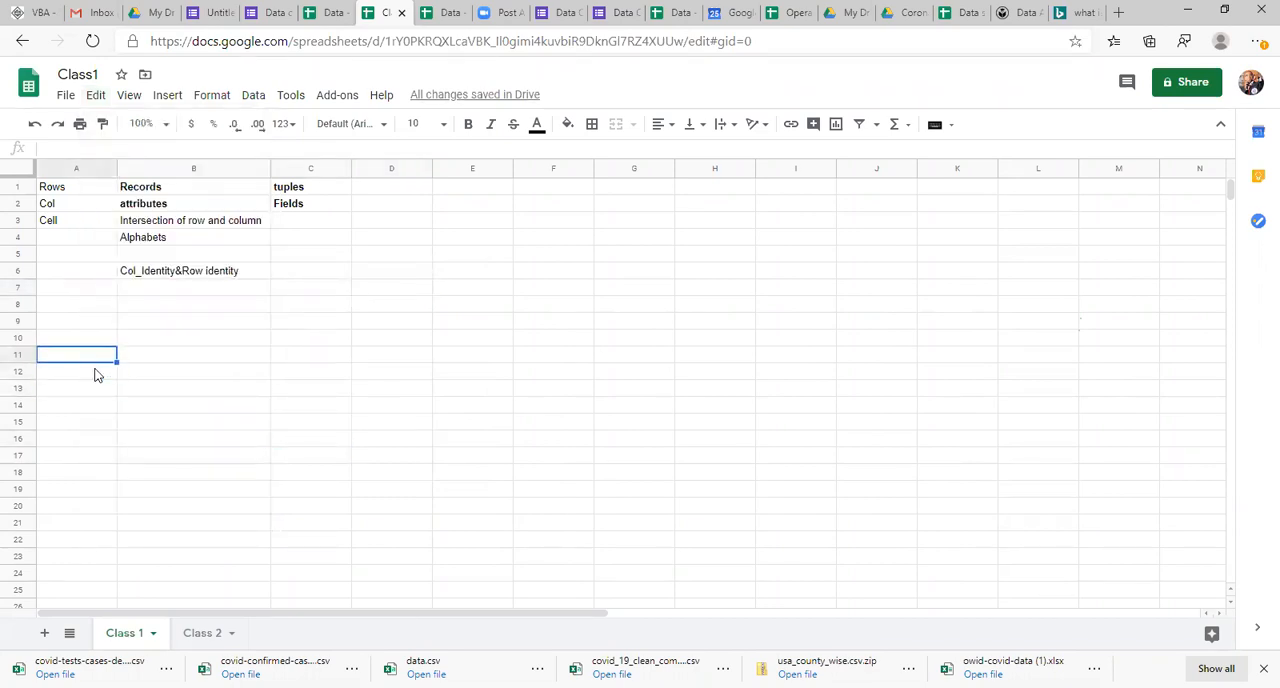
pyautogui.write('Goog')
pyautogui.write('le shee')
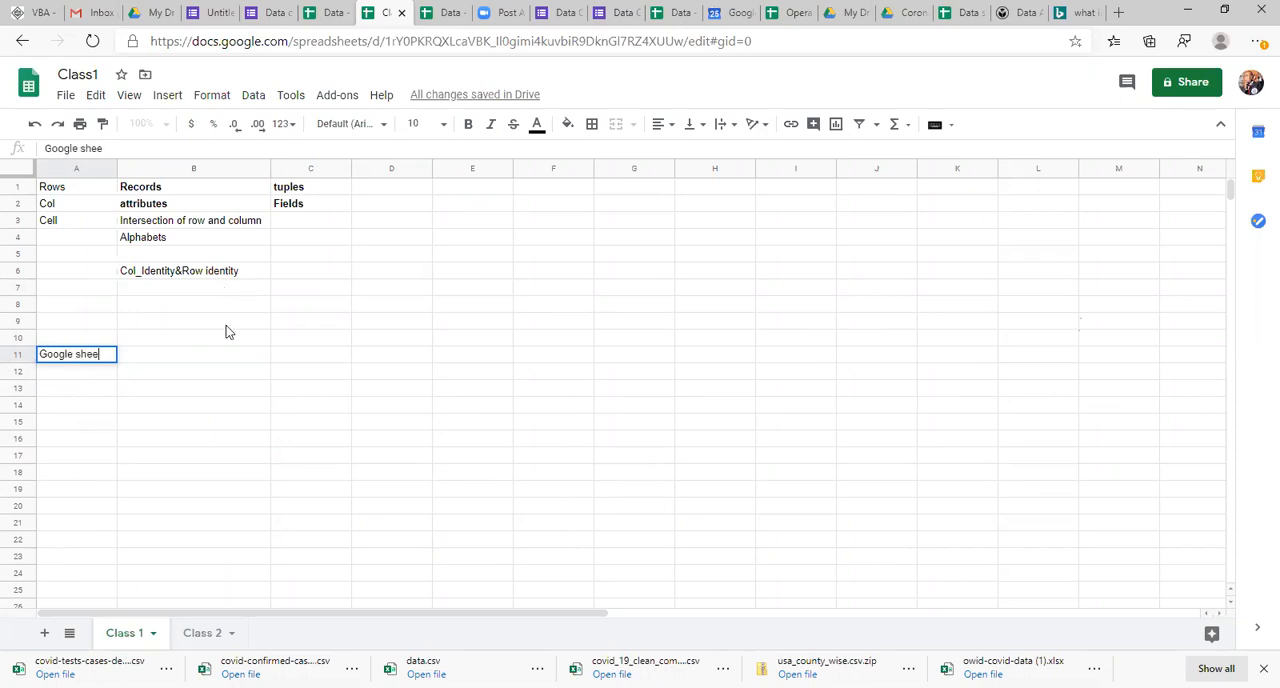
pyautogui.write('ts')
pyautogui.press('Return')
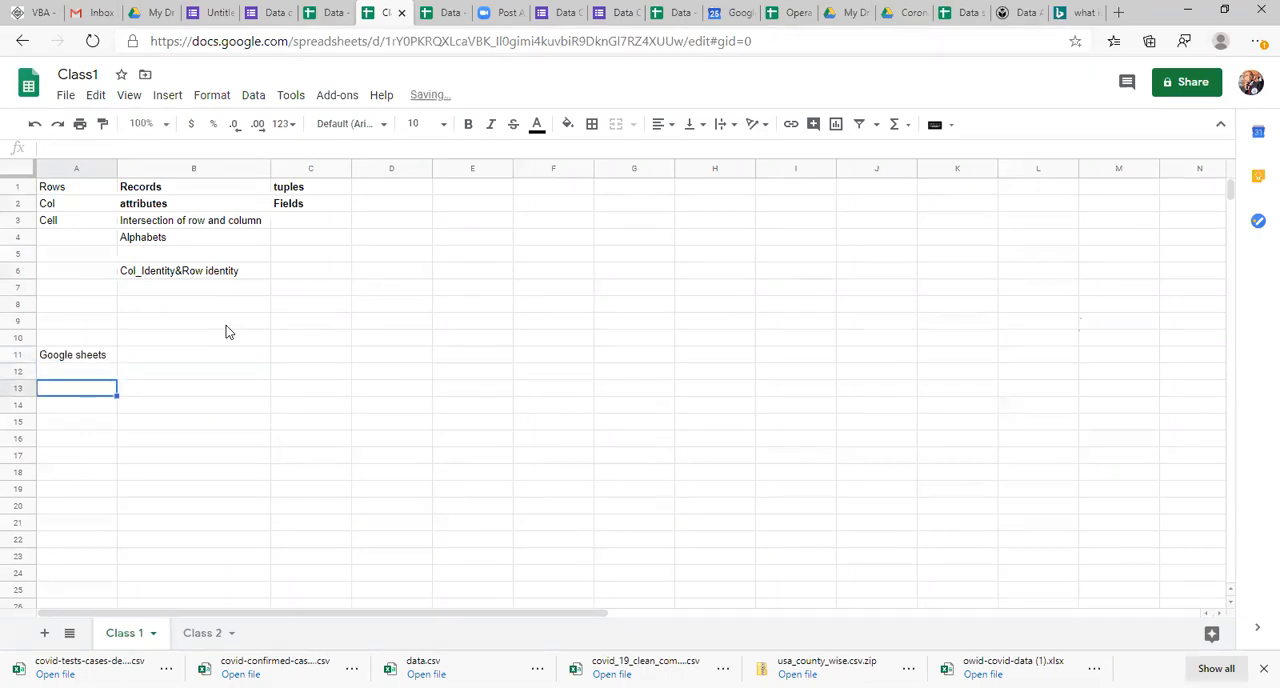
pyautogui.write('1.')
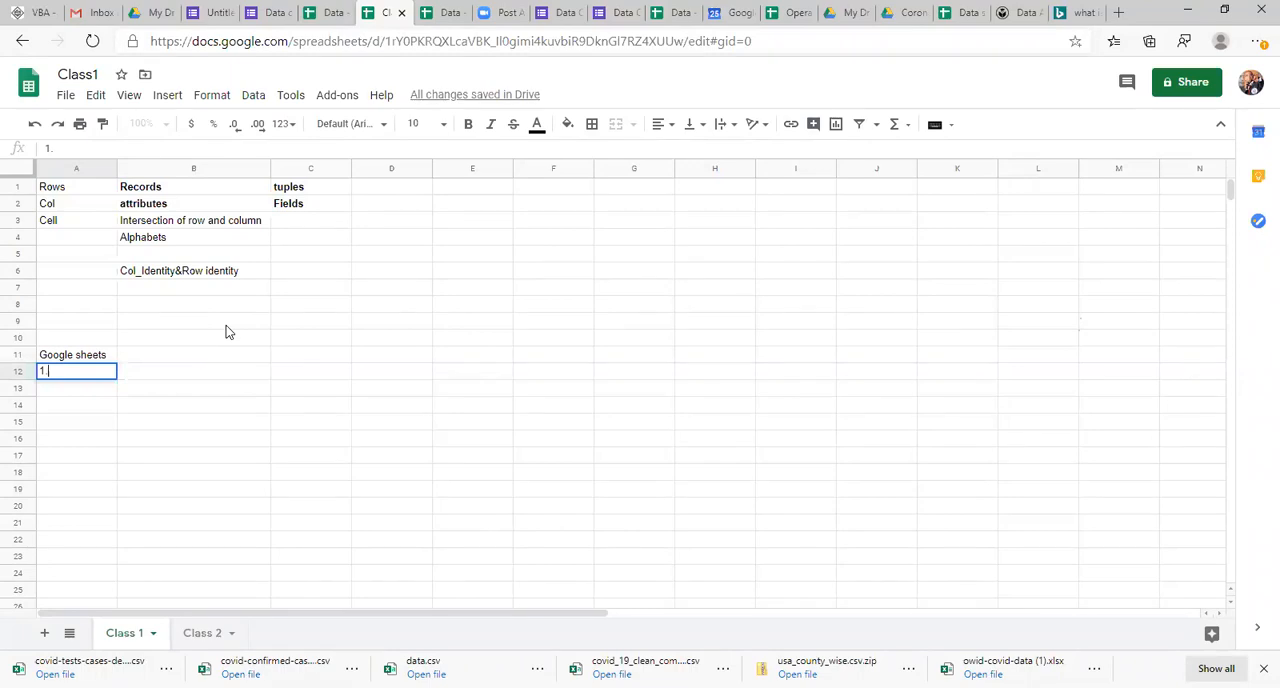
pyautogui.write('Filters')
pyautogui.press('Return')
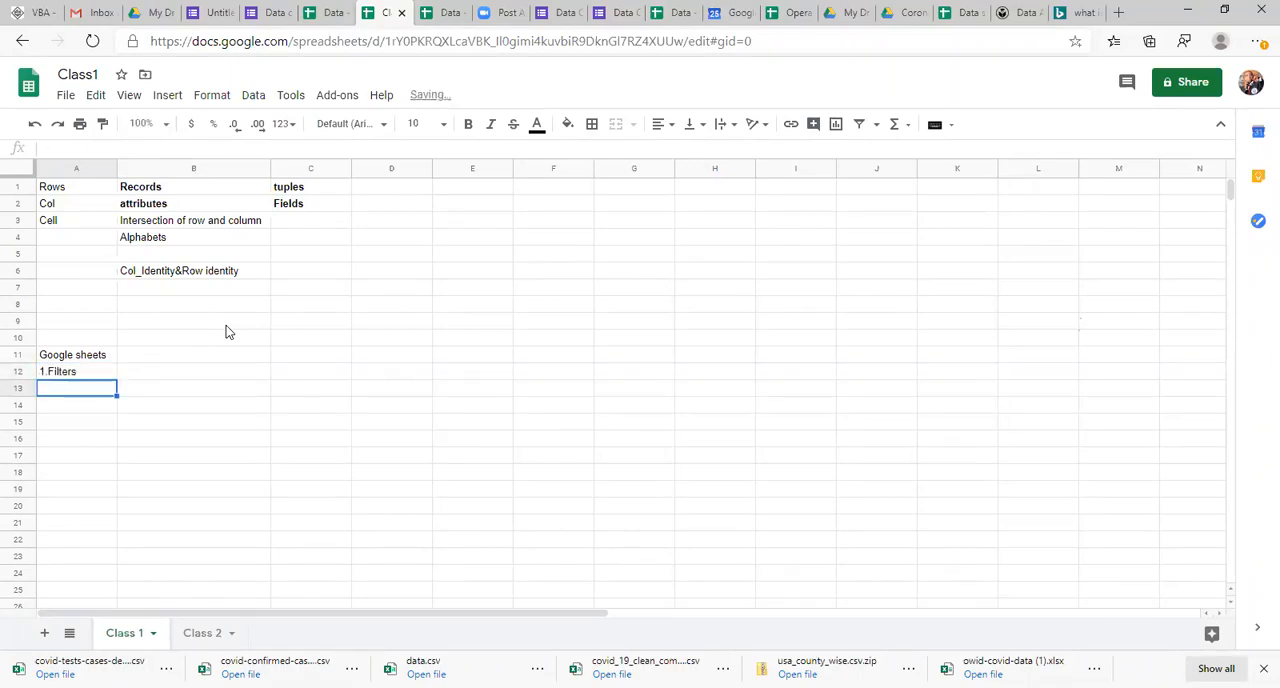
# Step: Enter the second topic, 2.Sorting, in cell A13
pyautogui.write('2')
pyautogui.press('Return')
pyautogui.press('Up')
pyautogui.press('Right')
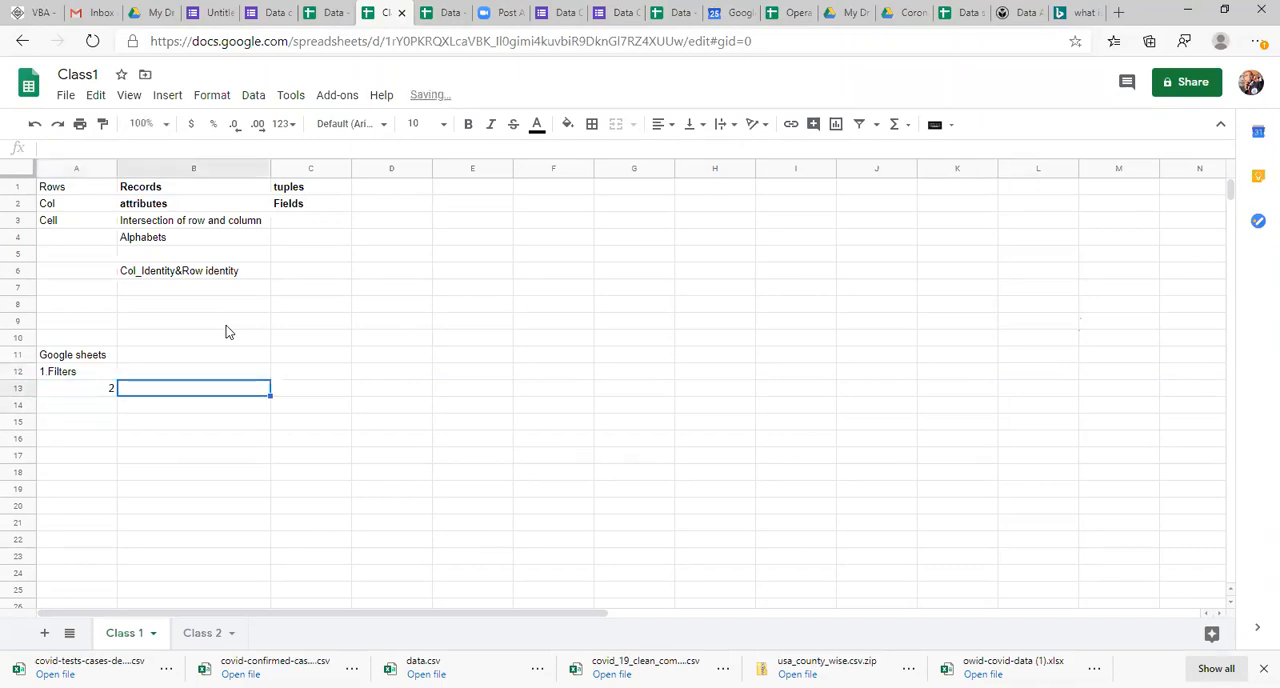
pyautogui.press('Left')
pyautogui.press('Return')
pyautogui.write('.')
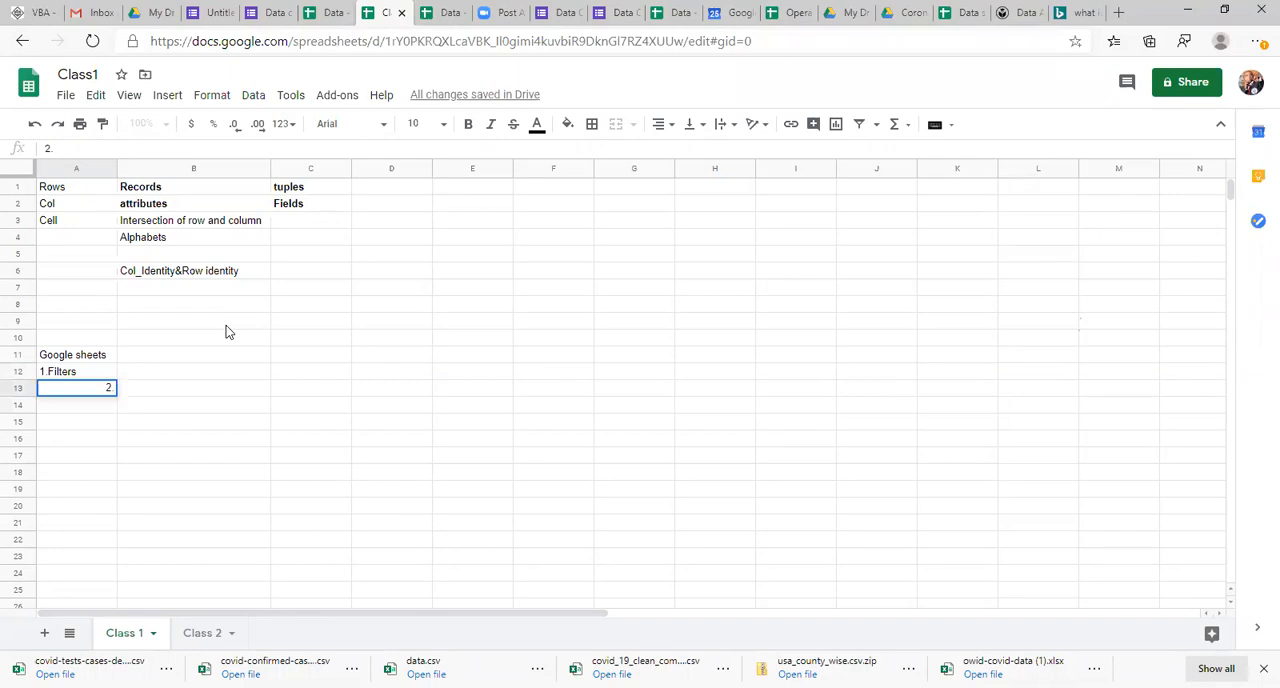
pyautogui.write('Sorting')
pyautogui.press('Return')
# Step: Enter the third topic, 3.Pivot table, in cell A14
pyautogui.write('3.P')
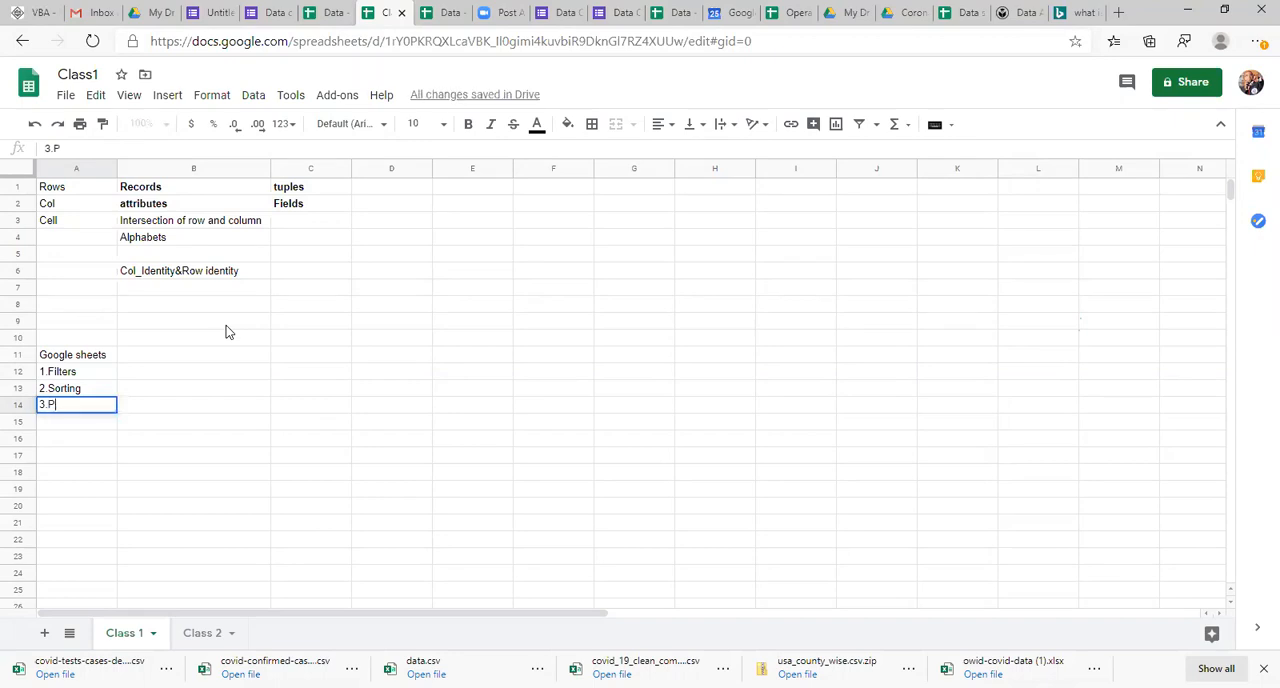
pyautogui.write('ivot')
pyautogui.write('table')
pyautogui.press('Return')
# Step: Enter the fourth topic, 4.Contional Formatting, in cell A15
pyautogui.write('4')
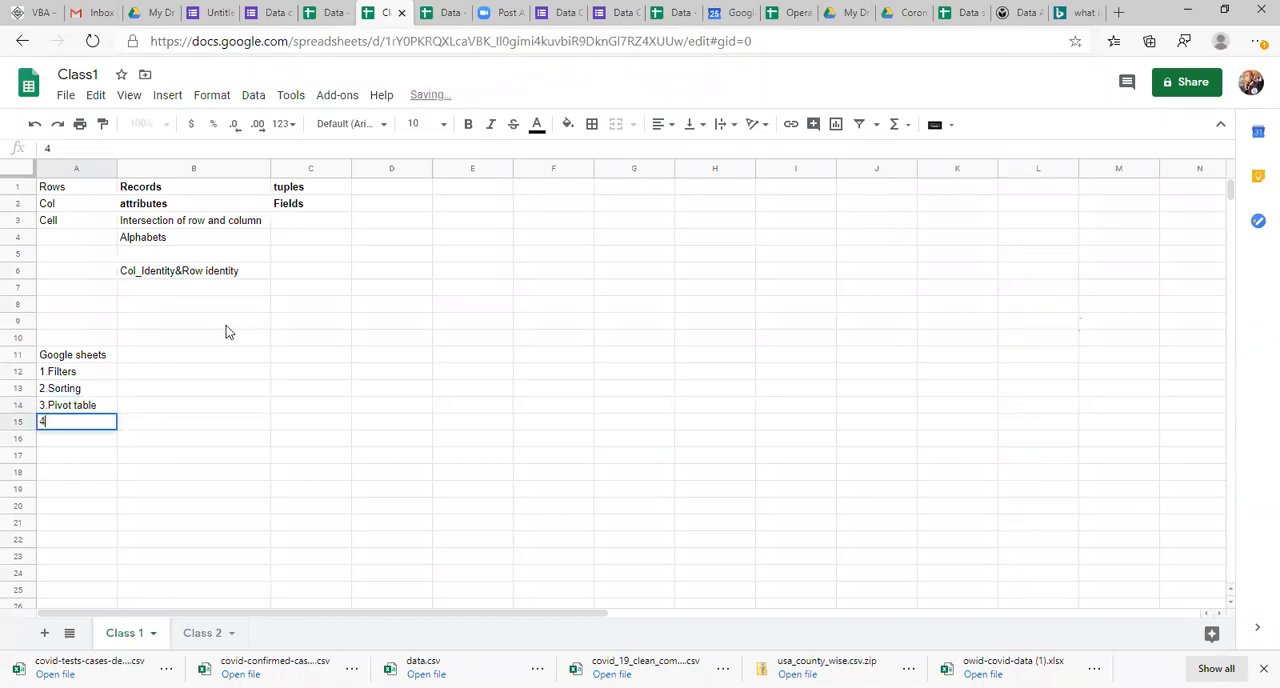
pyautogui.write('.Conti')
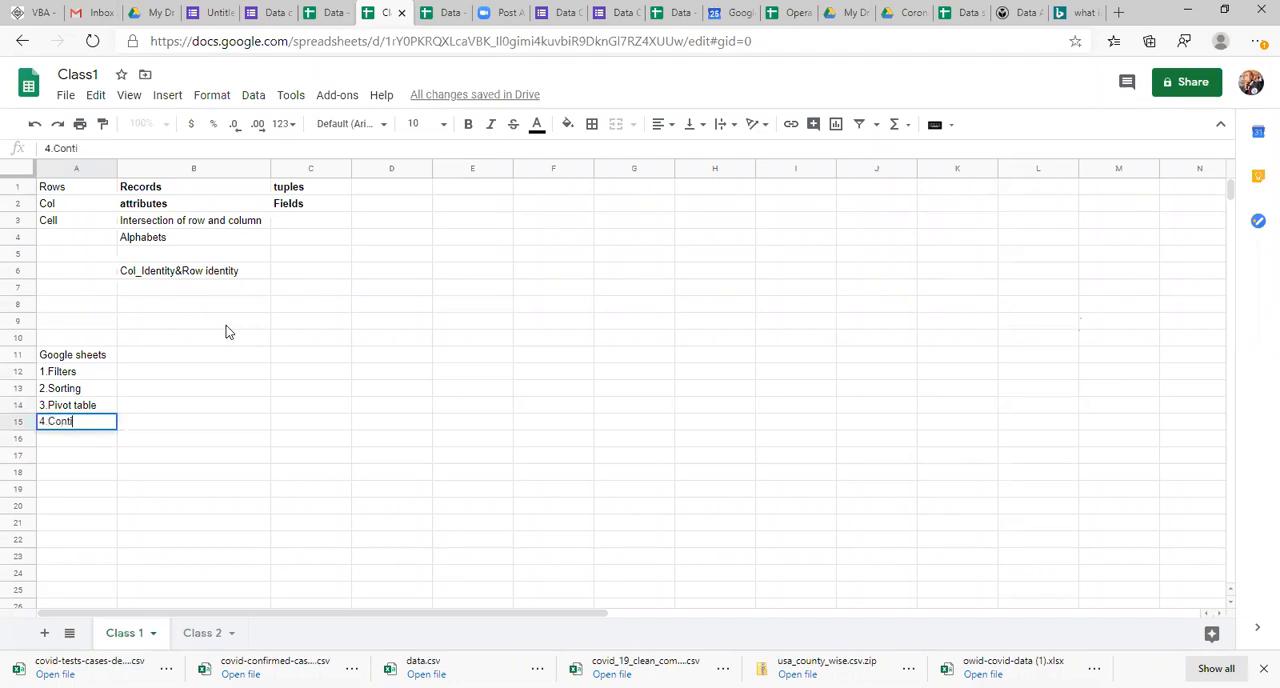
pyautogui.write('onal Formatting')
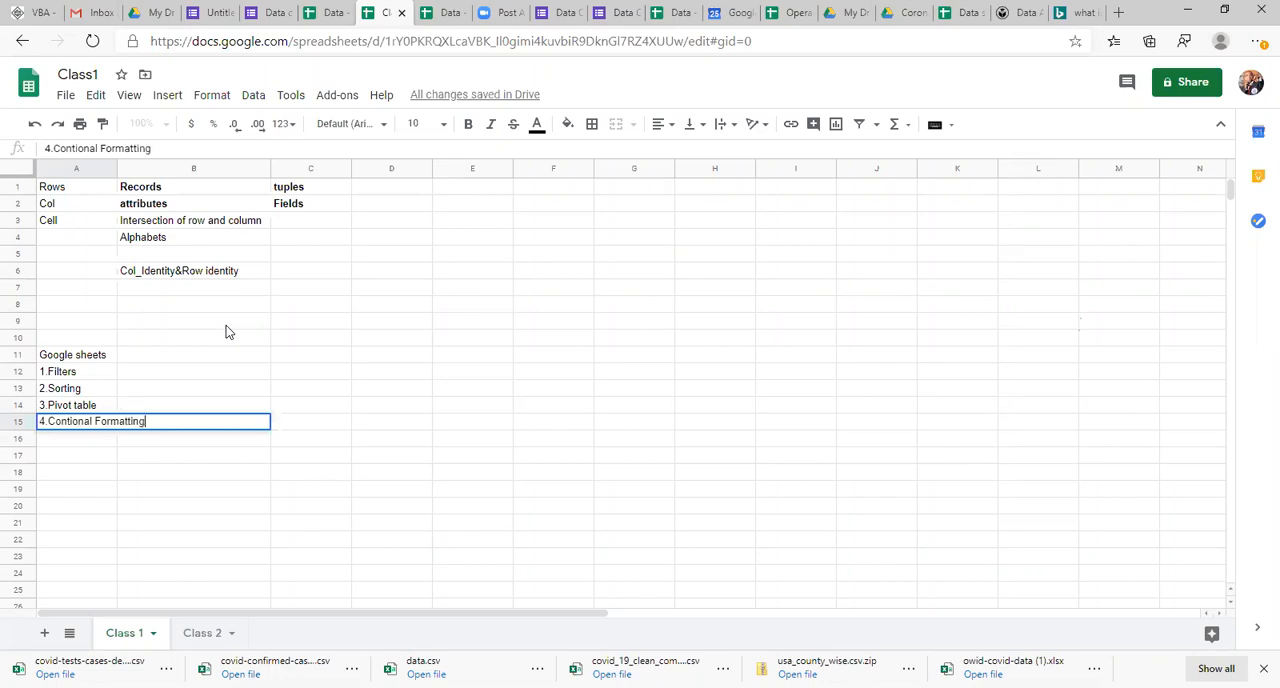
pyautogui.press('Return')
# Step: Enter the fifth topic, 5.Functions and Formulas, in cell A16
pyautogui.write('5')
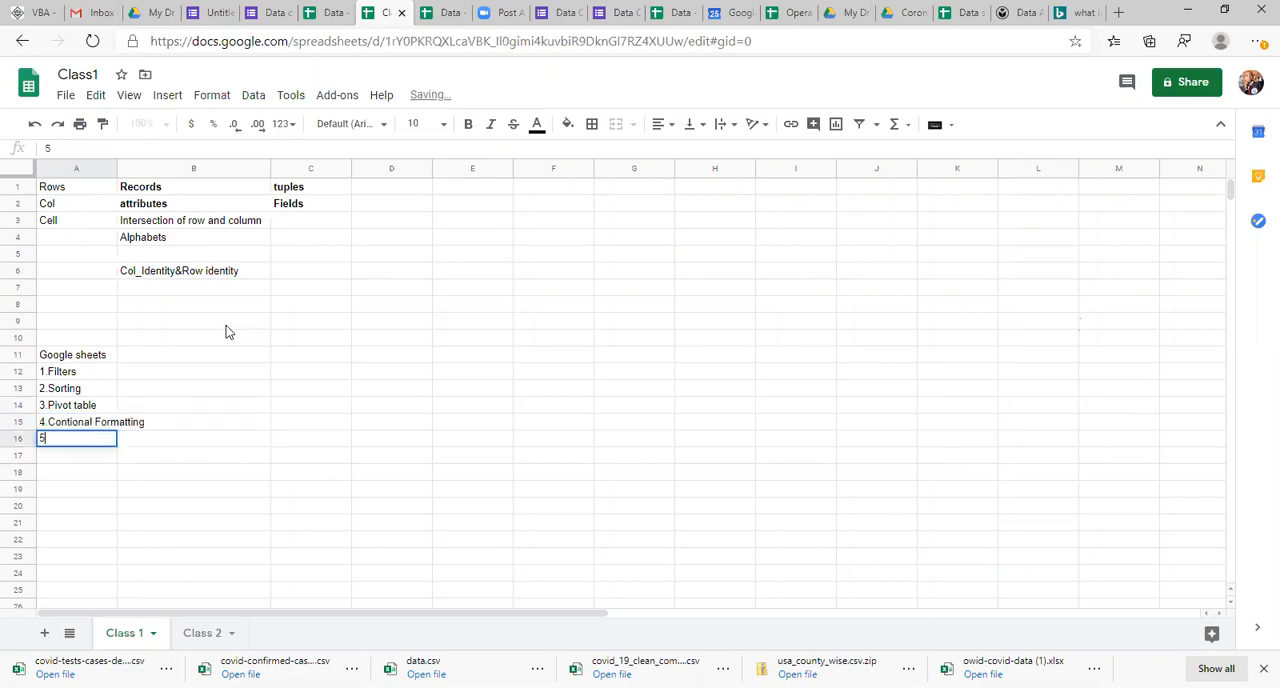
pyautogui.write('.F')
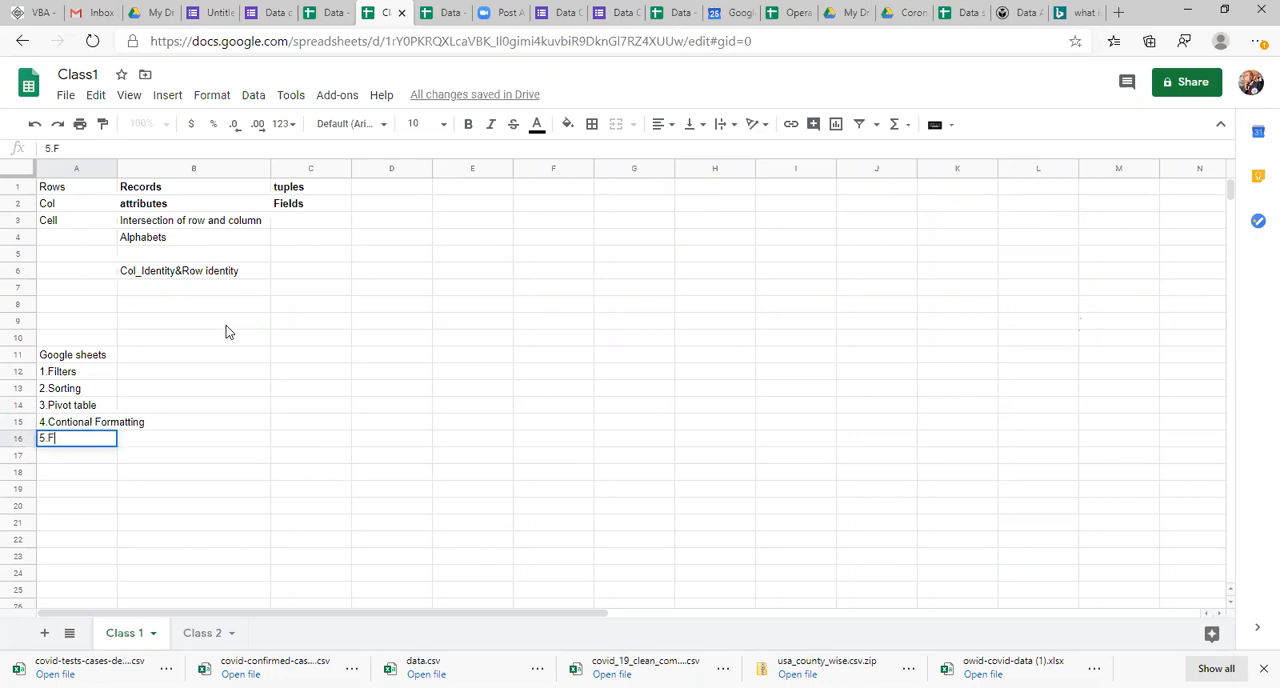
pyautogui.write('unctions and Formula')
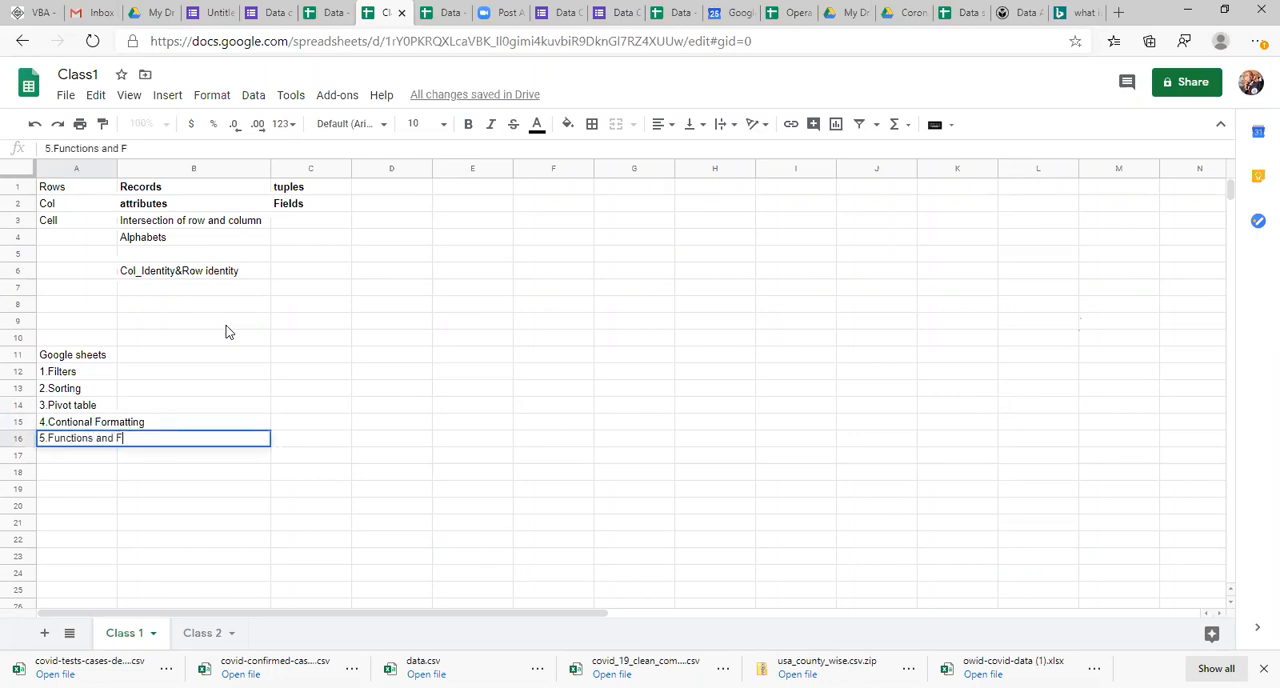
pyautogui.write('s')
pyautogui.press('Return')
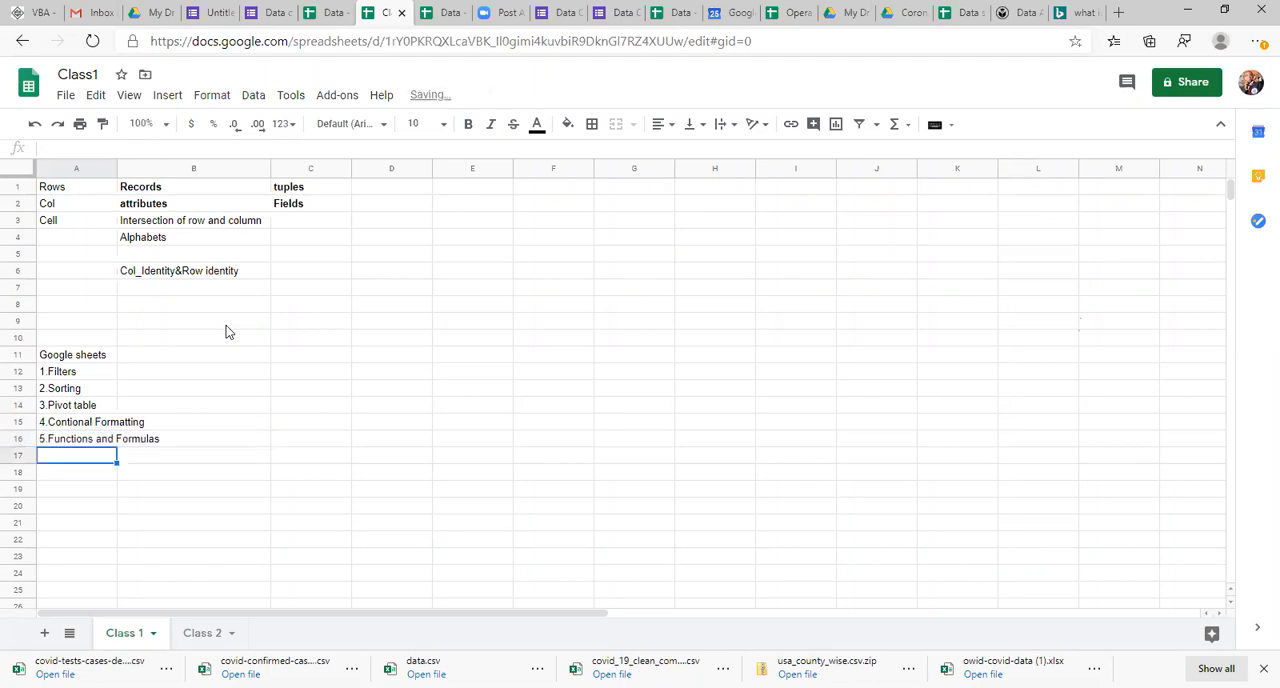
# Step: Enter the sixth topic, 6.Charts, in cell A17
pyautogui.write('6')
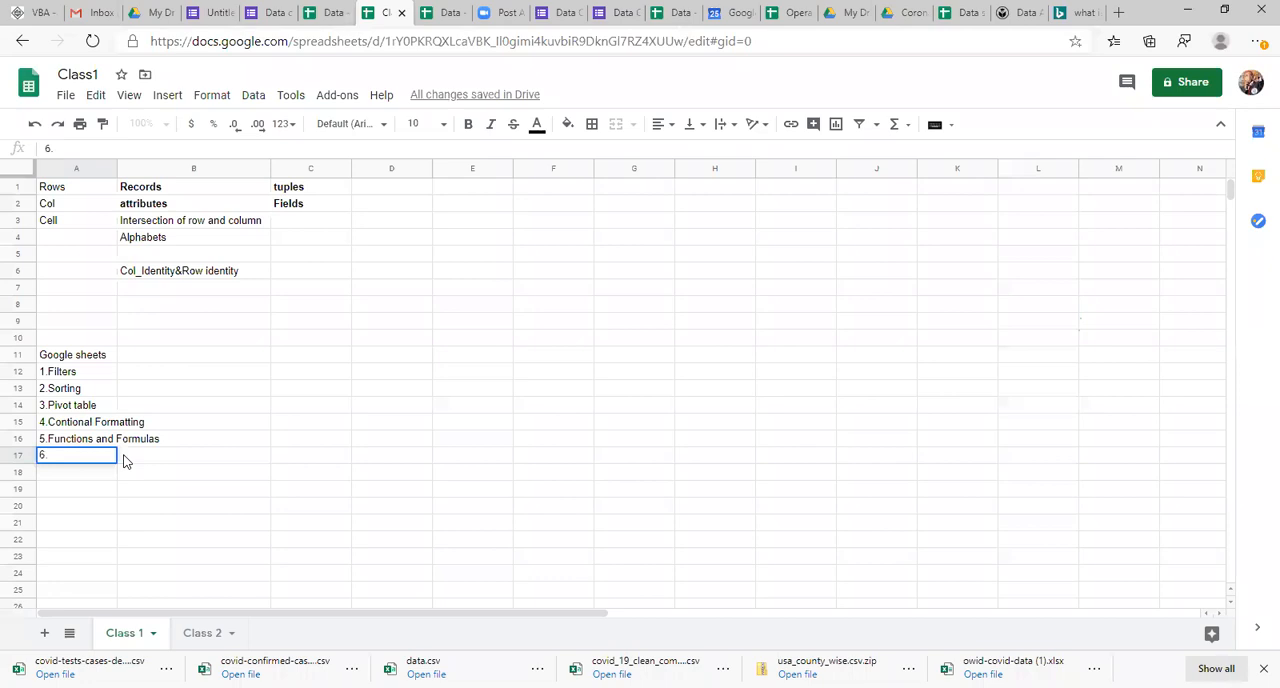
pyautogui.write('.Charts')
pyautogui.press('Return')
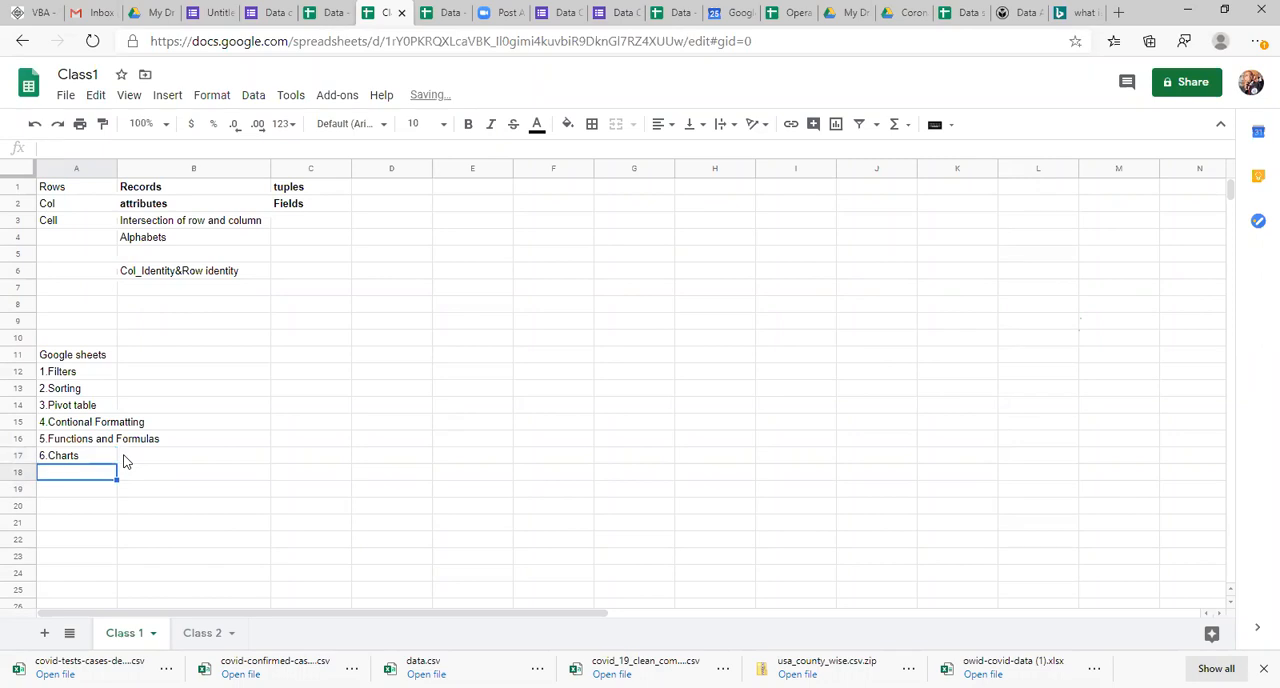
# Step: Enter the seventh topic, 7.Text to coulumns, in cell A18
pyautogui.write('7.Tetx')
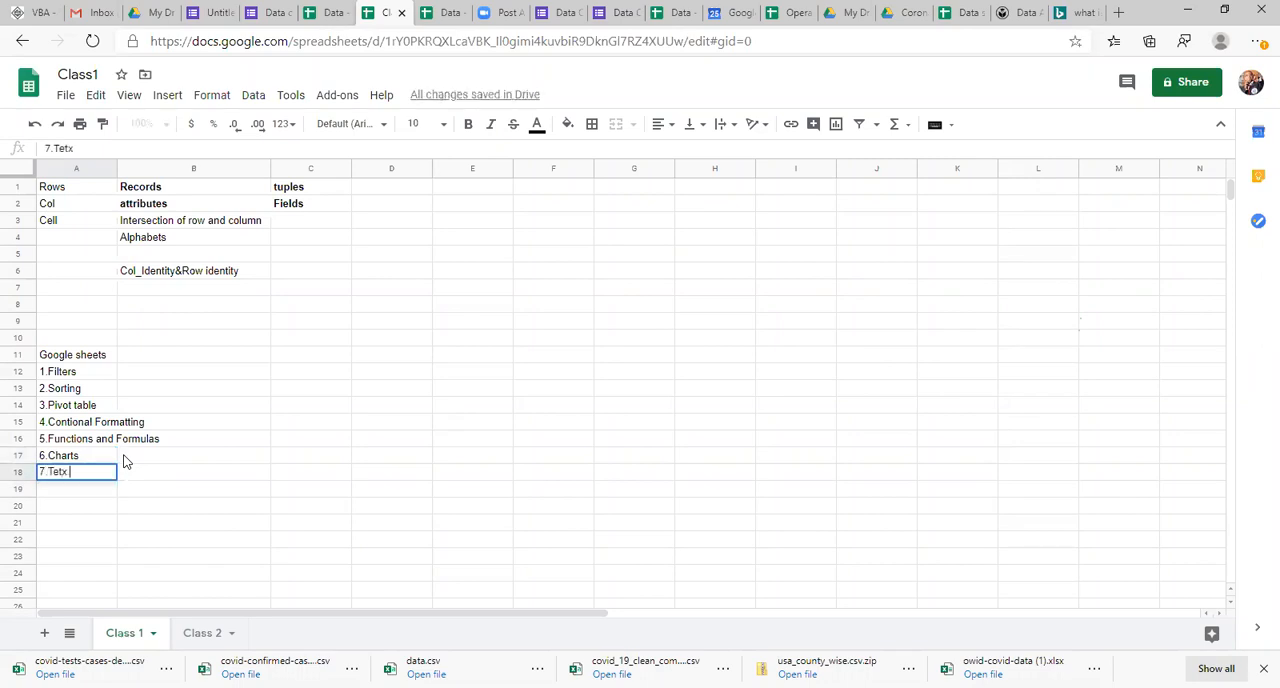
pyautogui.press('BackSpace')
pyautogui.press('BackSpace')
pyautogui.write('xt to coukl')
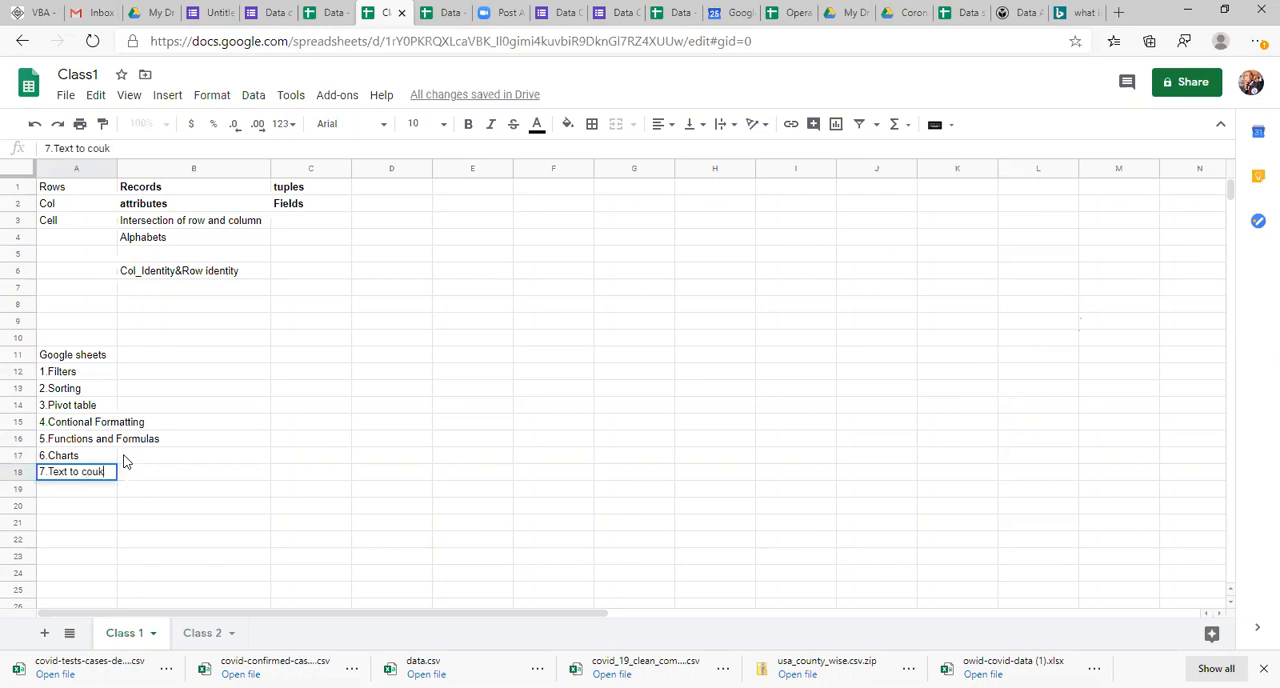
pyautogui.write('umn')
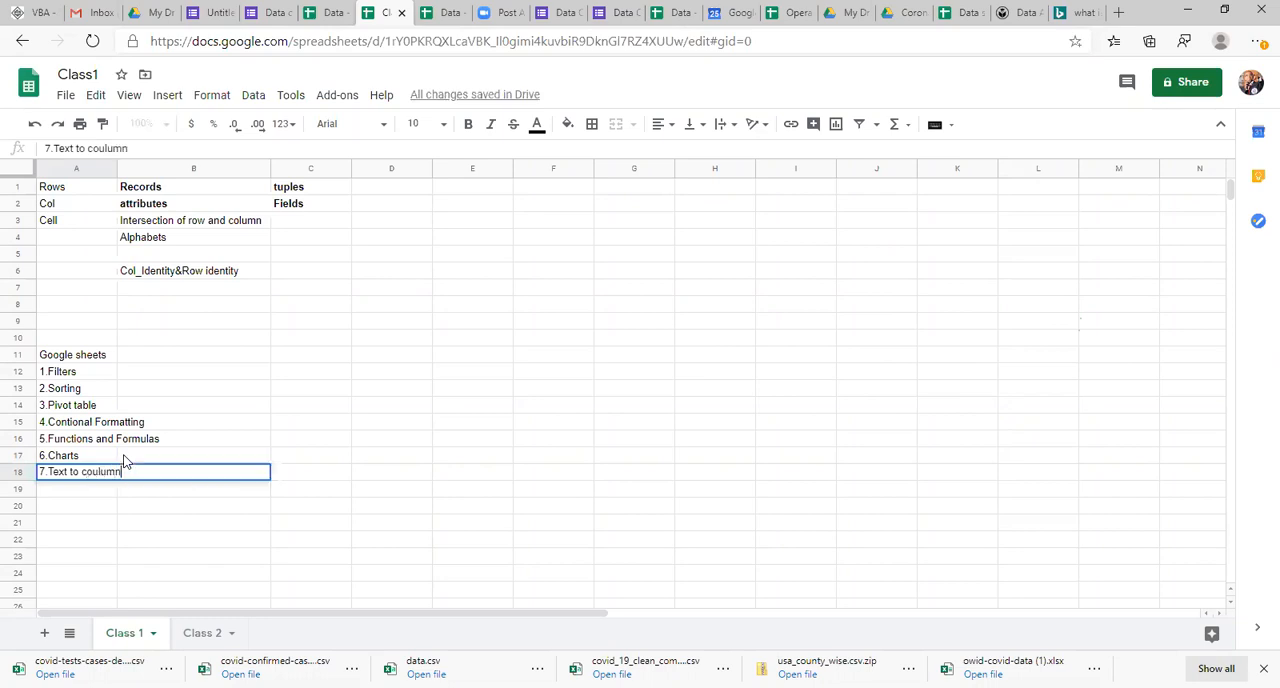
pyautogui.press('Return')
pyautogui.press('Up')
pyautogui.press('F2')
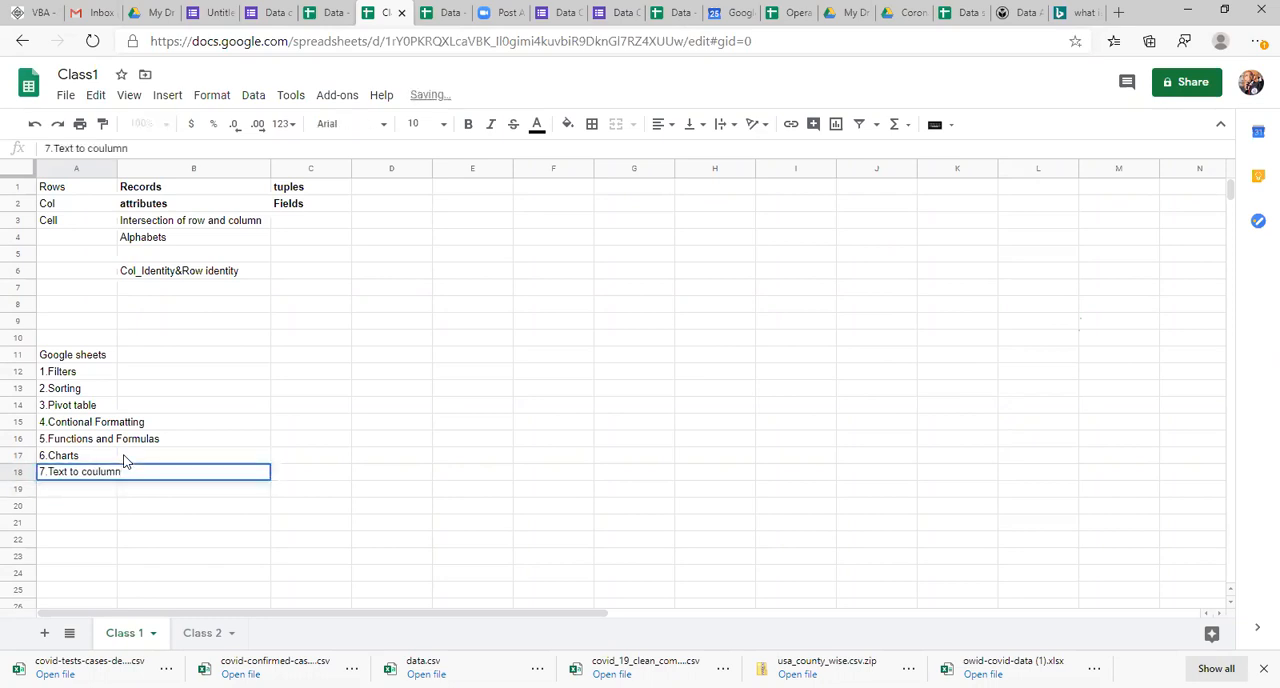
pyautogui.write('s')
pyautogui.press('Return')
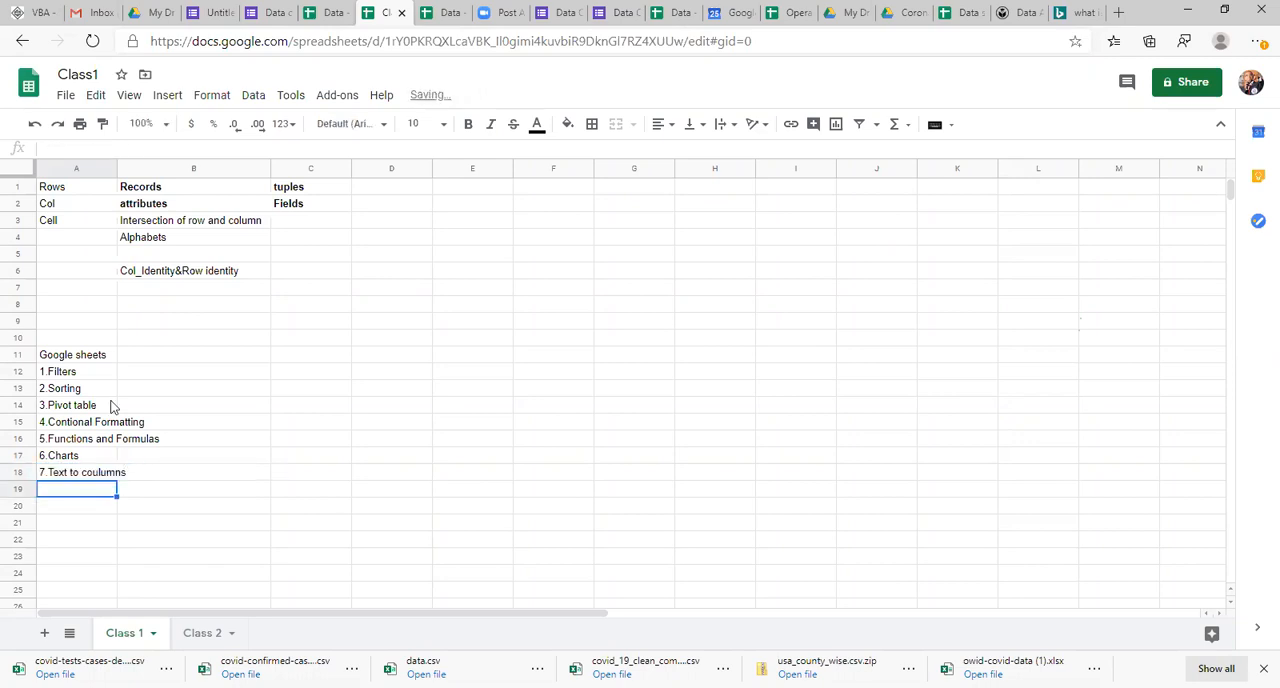
# Step: Set the font size of the Google sheets heading and its seven topics in A11:A18 to 18
pyautogui.click(90, 362)
pyautogui.hotkey('shift', 'Down')
pyautogui.hotkey('shift', 'Down')
pyautogui.hotkey('shift', 'Down')
pyautogui.hotkey('shift', 'Down')
pyautogui.hotkey('shift', 'Down')
pyautogui.hotkey('shift', 'Down')
pyautogui.hotkey('shift', 'Down')
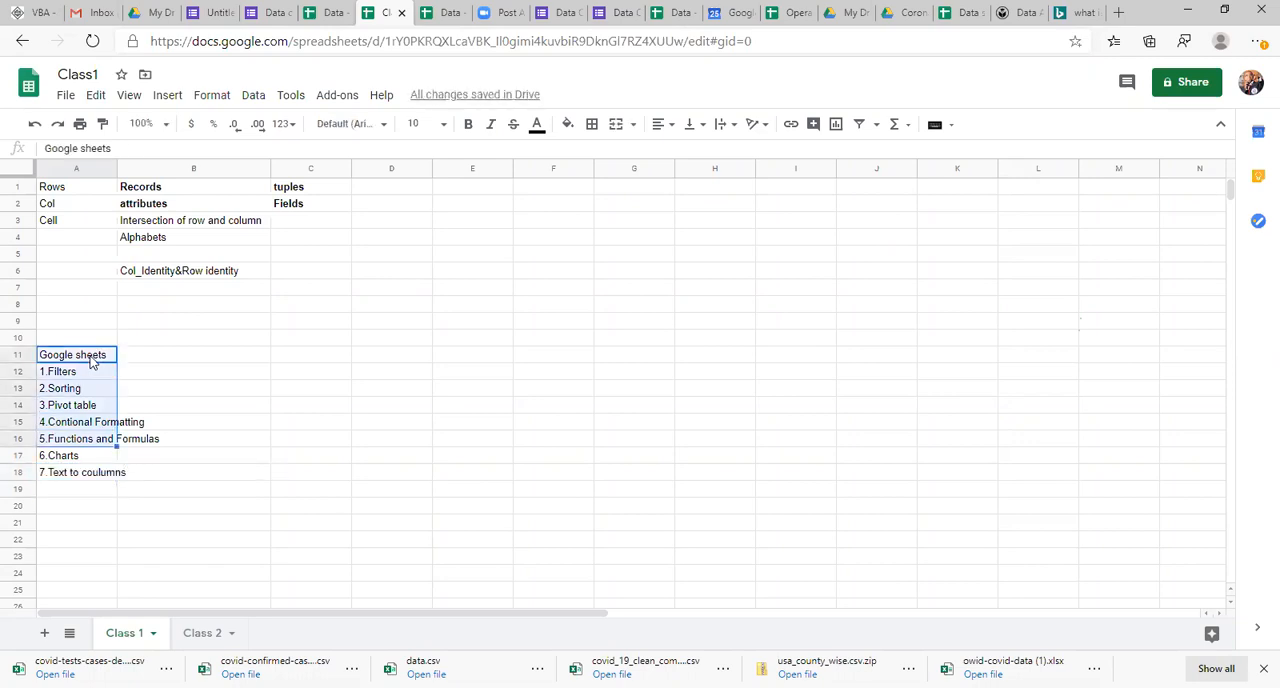
pyautogui.click(443, 124)
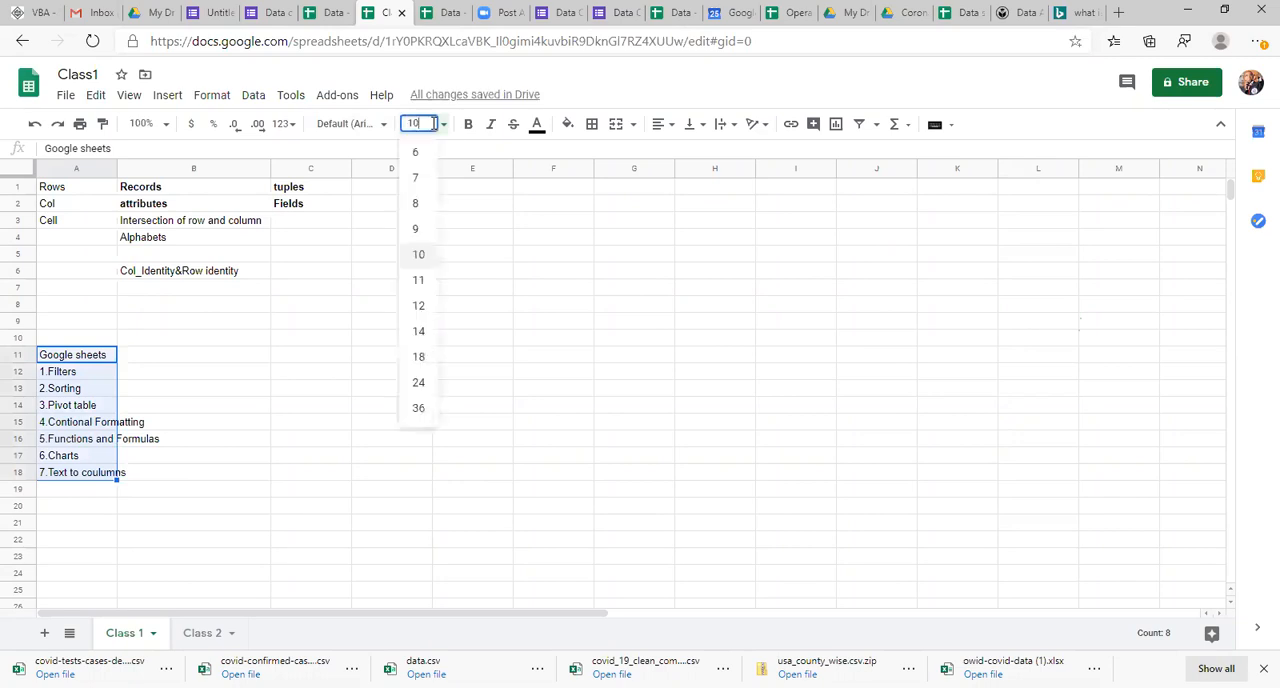
pyautogui.click(420, 357)
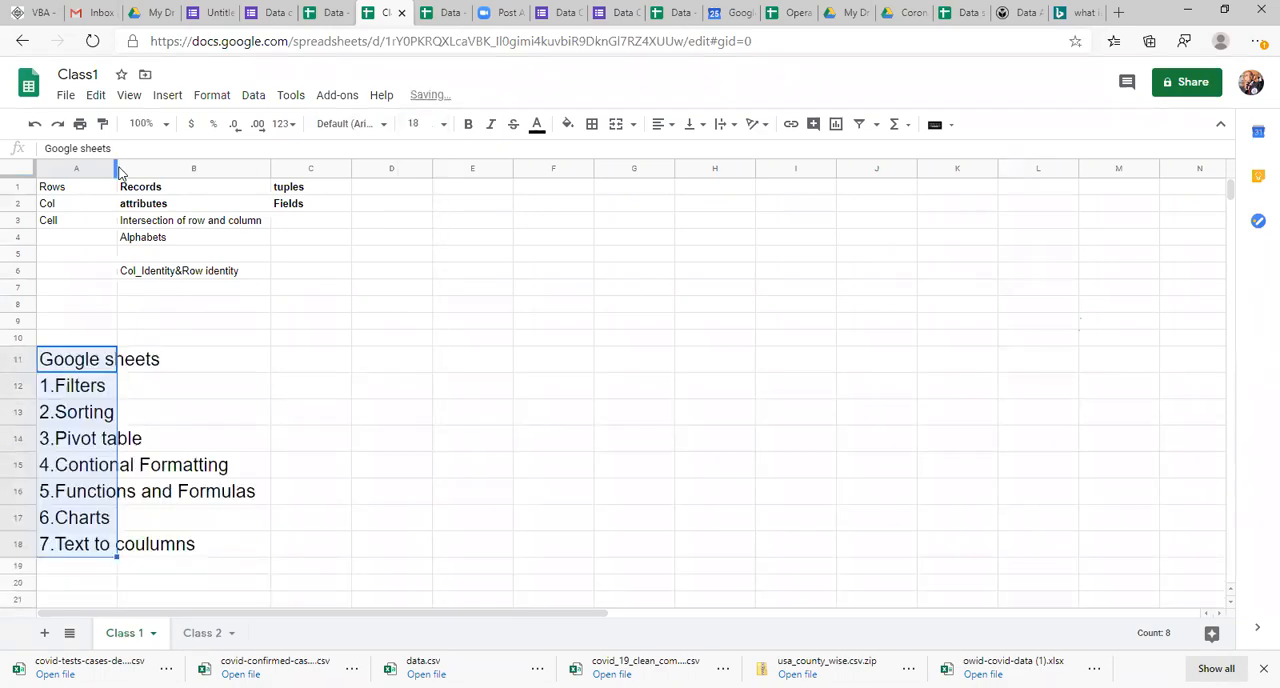
# Step: Widen column A to give the enlarged topic list more room
pyautogui.moveTo(115, 167); pyautogui.dragTo(225, 168)
pyautogui.hotkey('ctrl', 'c')
pyautogui.press('Escape')
# Step: Make the Google sheets heading in A11 bold and widen column A further so the longest topic fits
pyautogui.click(127, 348)
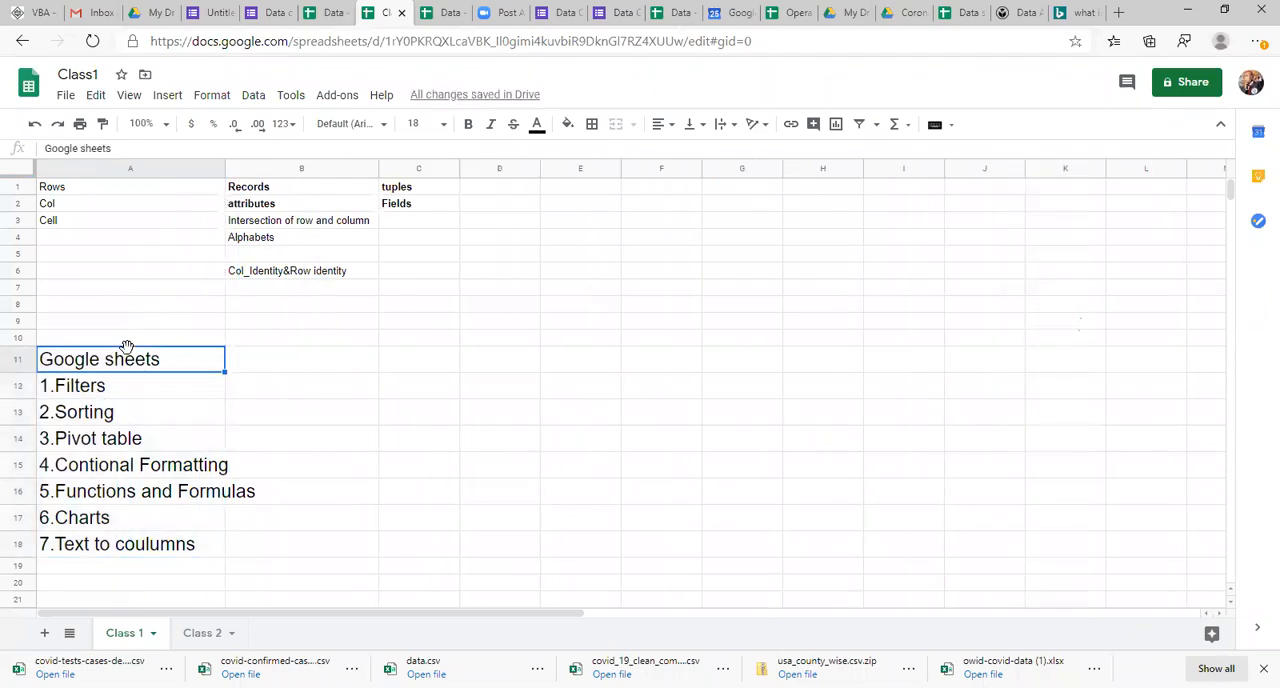
pyautogui.hotkey('ctrl', 'b')
pyautogui.click(267, 370)
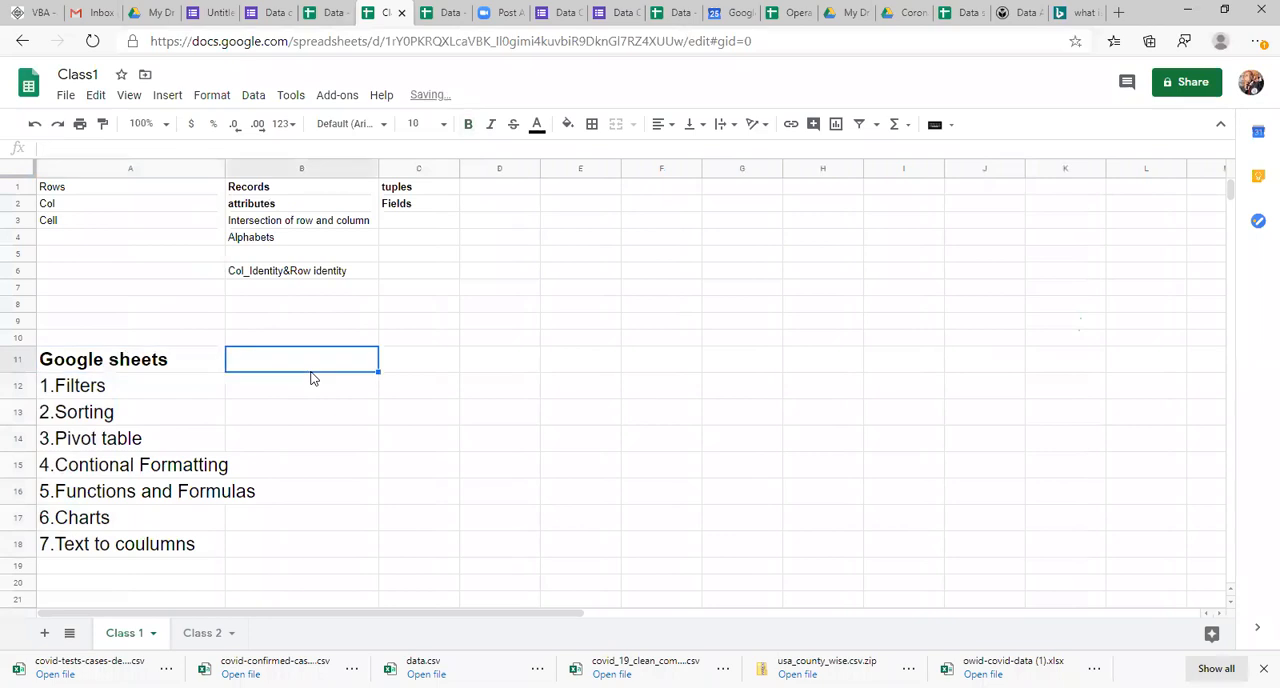
pyautogui.moveTo(222, 162); pyautogui.dragTo(281, 171)
pyautogui.press('Down')
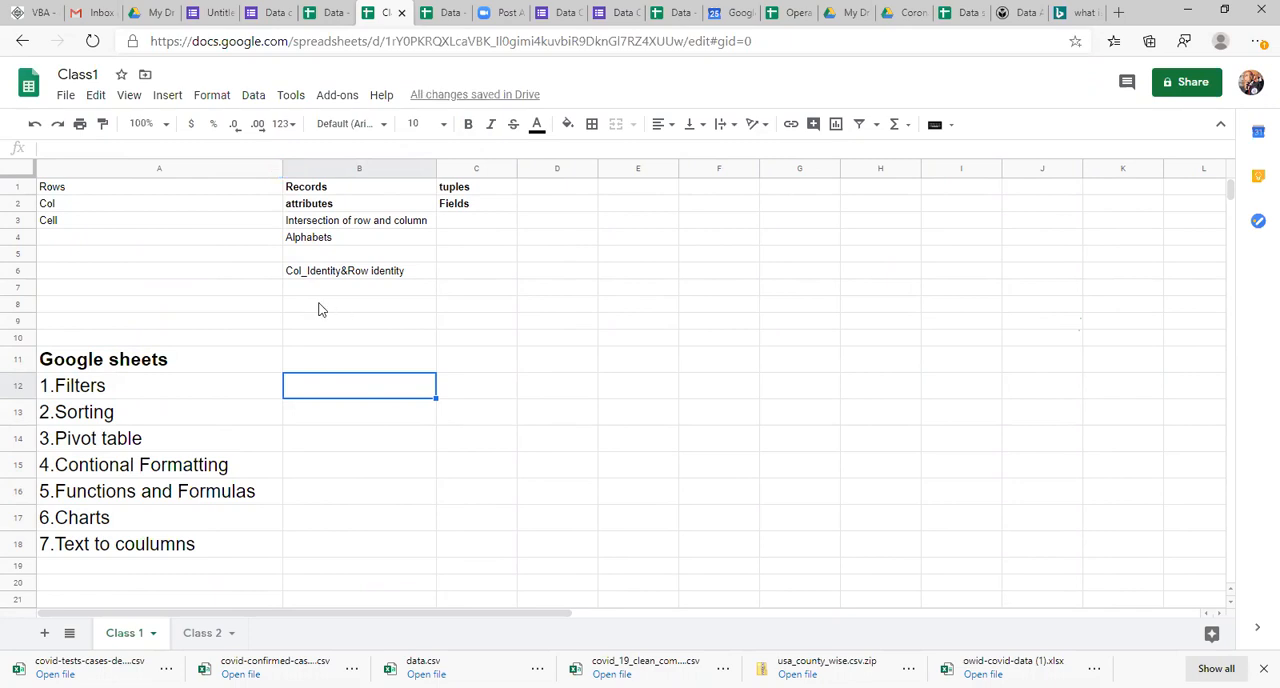
pyautogui.click(127, 393)
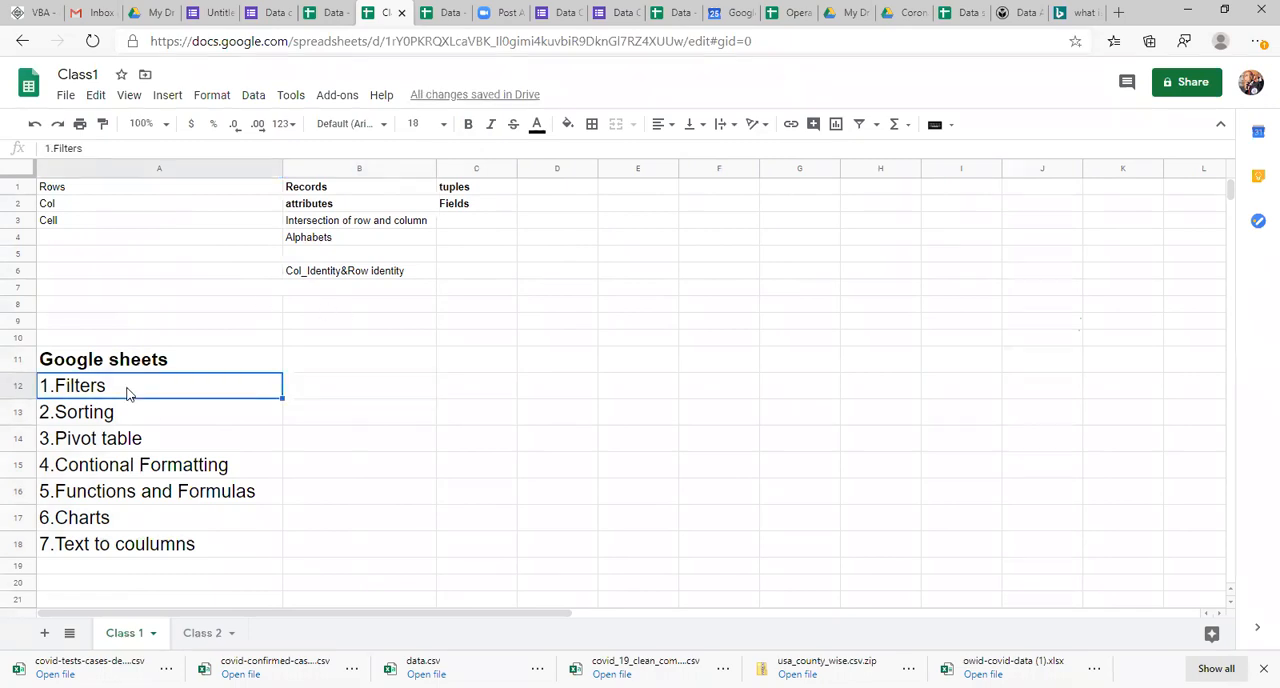
pyautogui.hotkey('shift', 'Down')
pyautogui.press('Up')
pyautogui.press('Down')
pyautogui.hotkey('shift', 'Down')
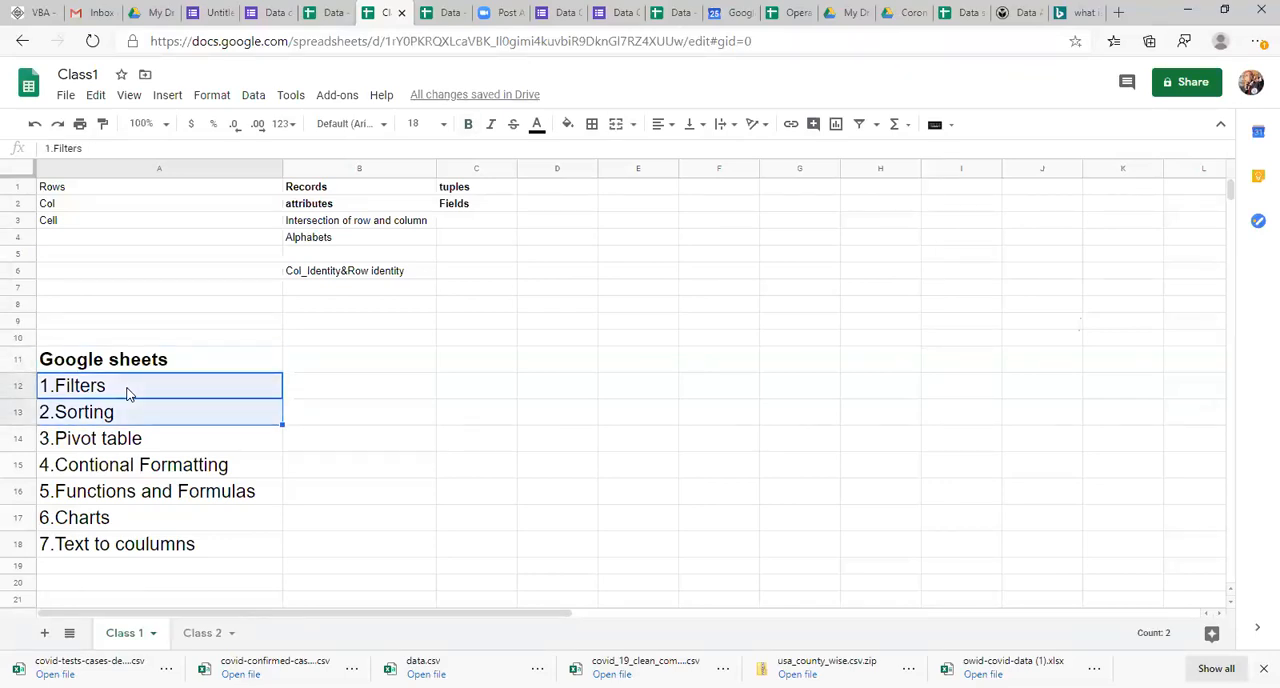
pyautogui.click(352, 496)
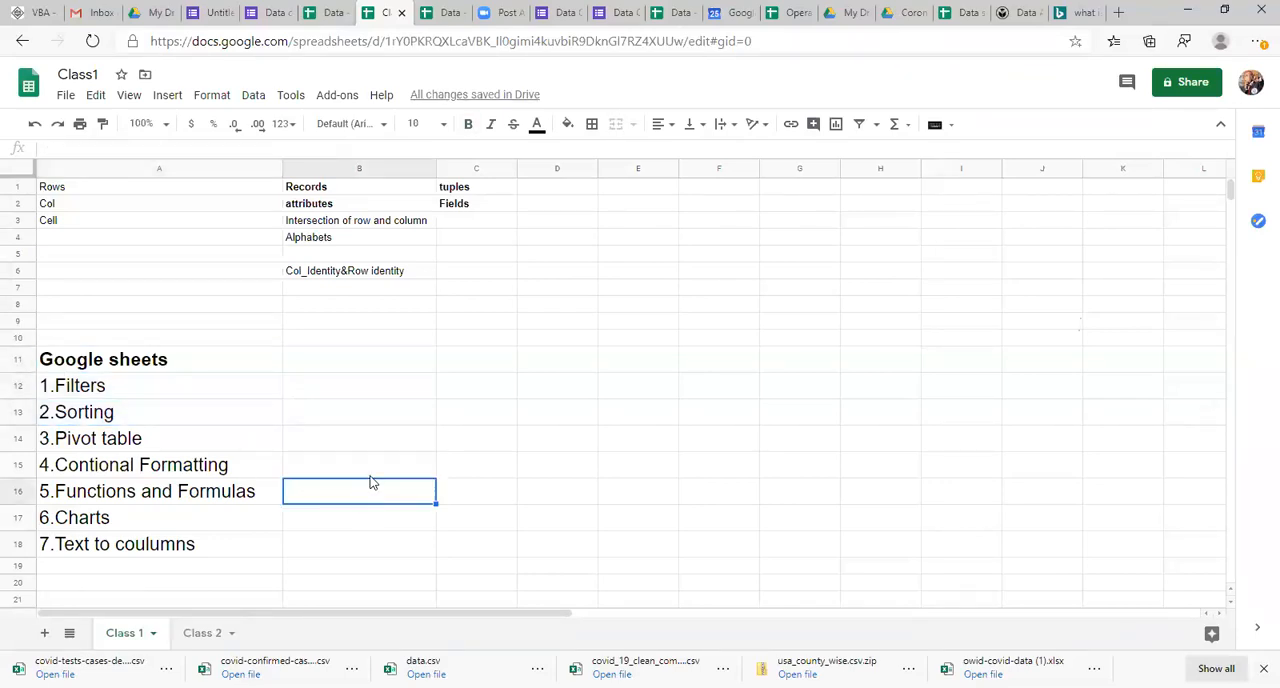
pyautogui.click(349, 384)
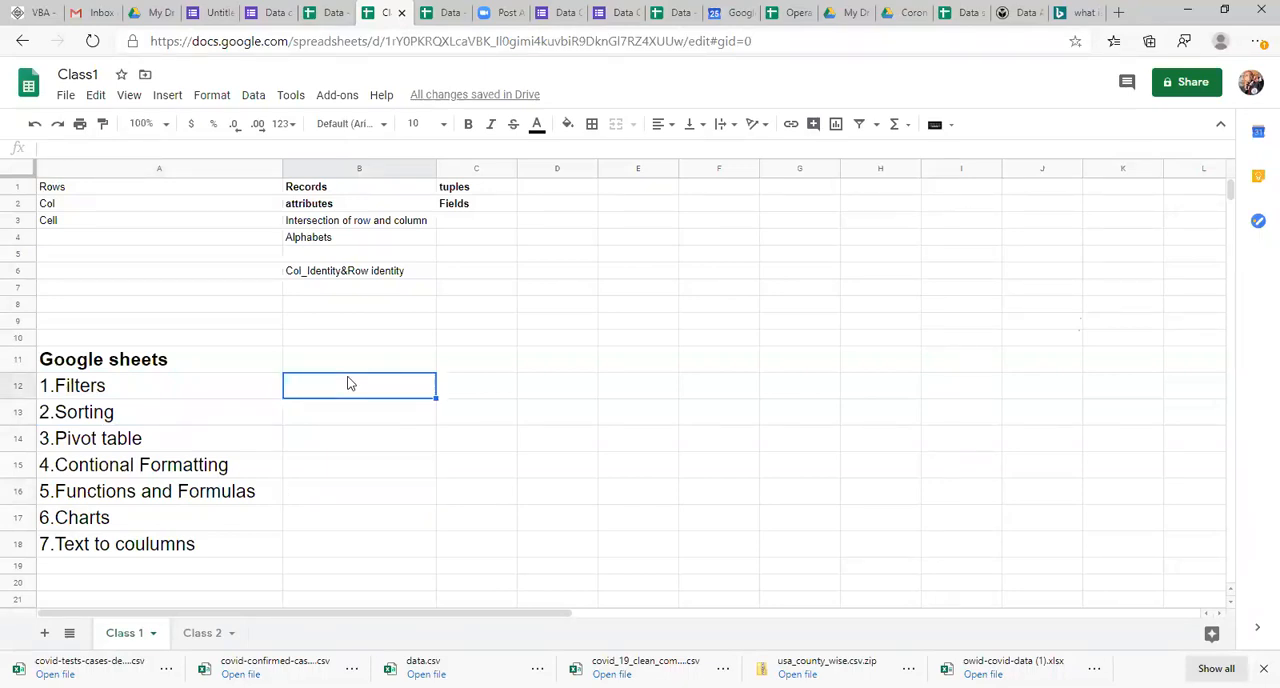
# Step: Set the font size of the rows, columns and cell notes in A1:C6 to 14
pyautogui.click(108, 189)
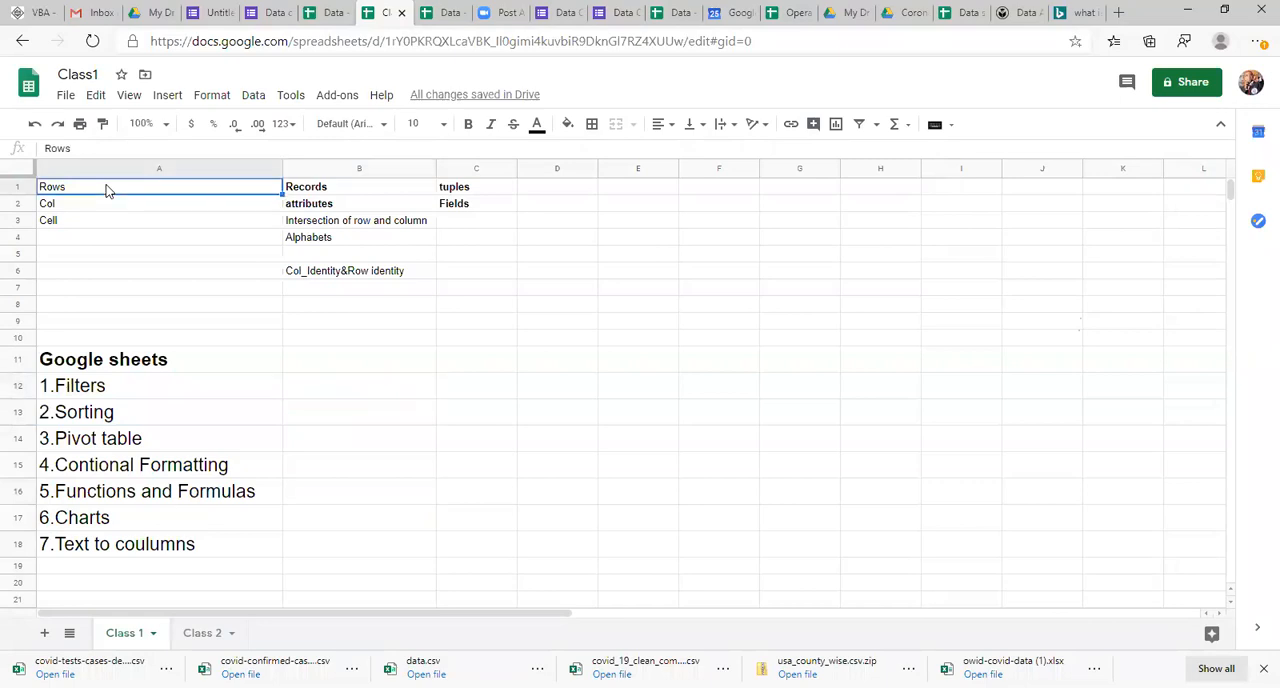
pyautogui.hotkey('shift', 'Right')
pyautogui.hotkey('shift', 'Right')
pyautogui.hotkey('shift', 'Down')
pyautogui.hotkey('shift', 'Down')
pyautogui.hotkey('shift', 'Down')
pyautogui.hotkey('shift', 'Down')
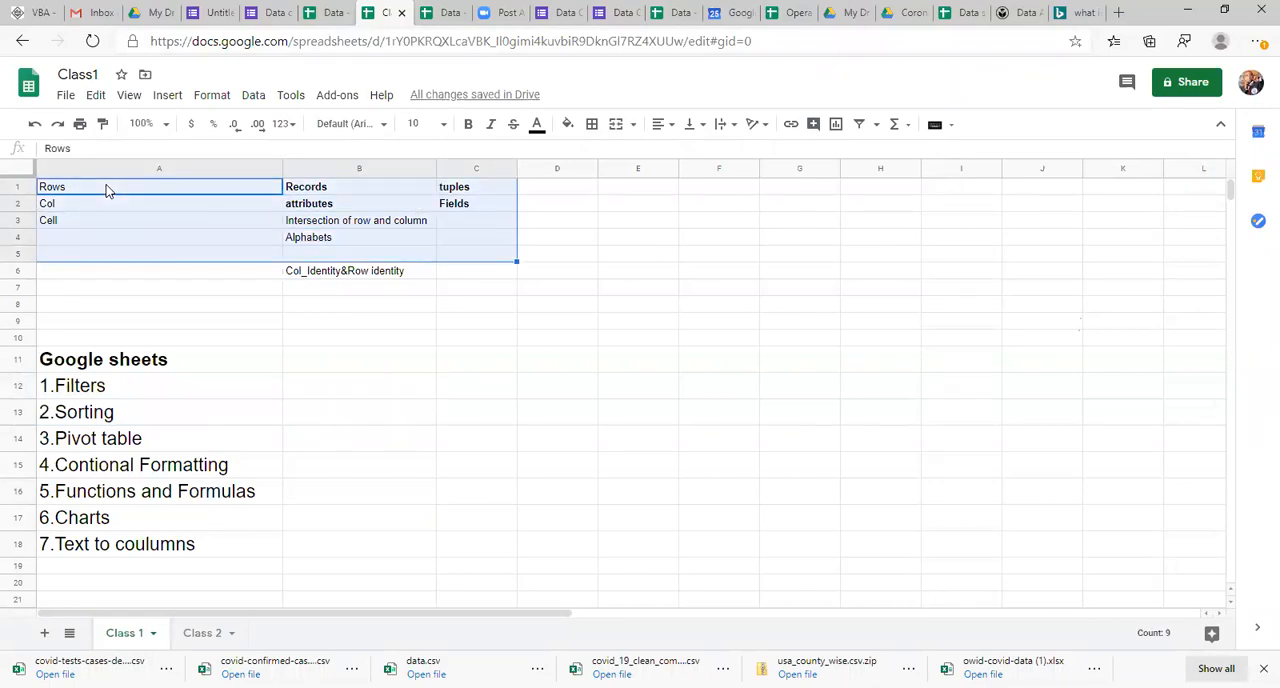
pyautogui.hotkey('shift', 'Down')
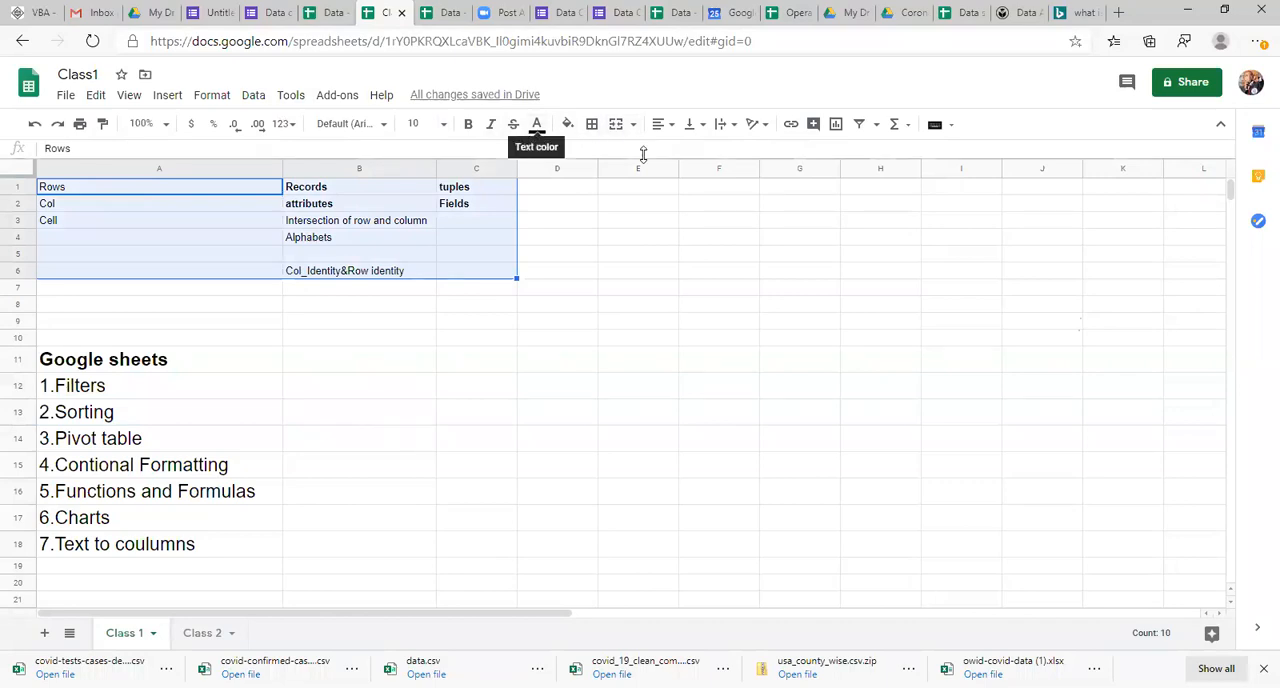
pyautogui.click(416, 124)
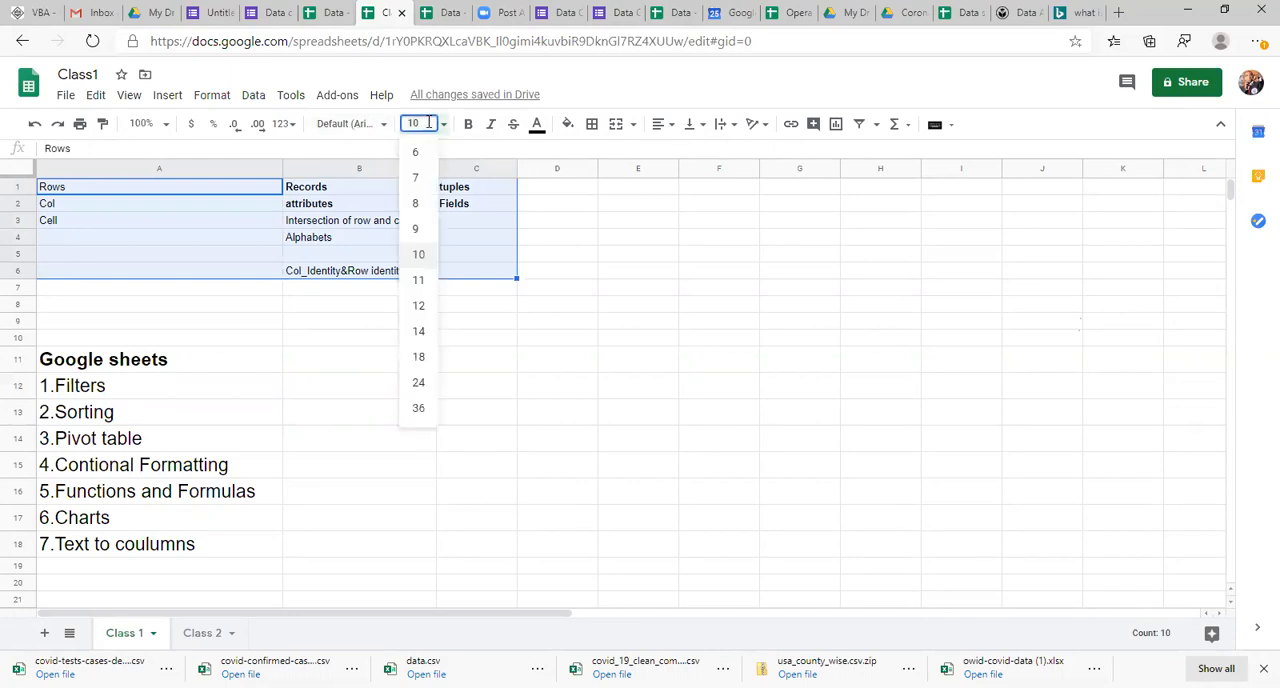
pyautogui.click(420, 331)
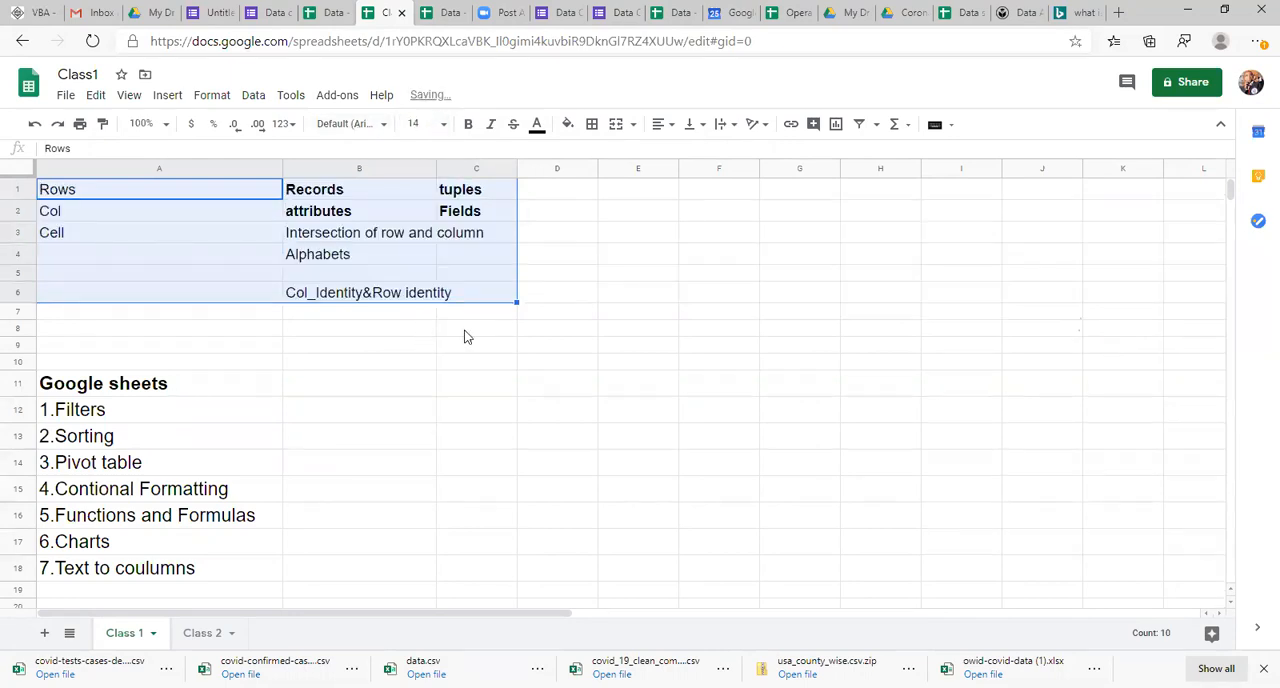
pyautogui.click(503, 346)
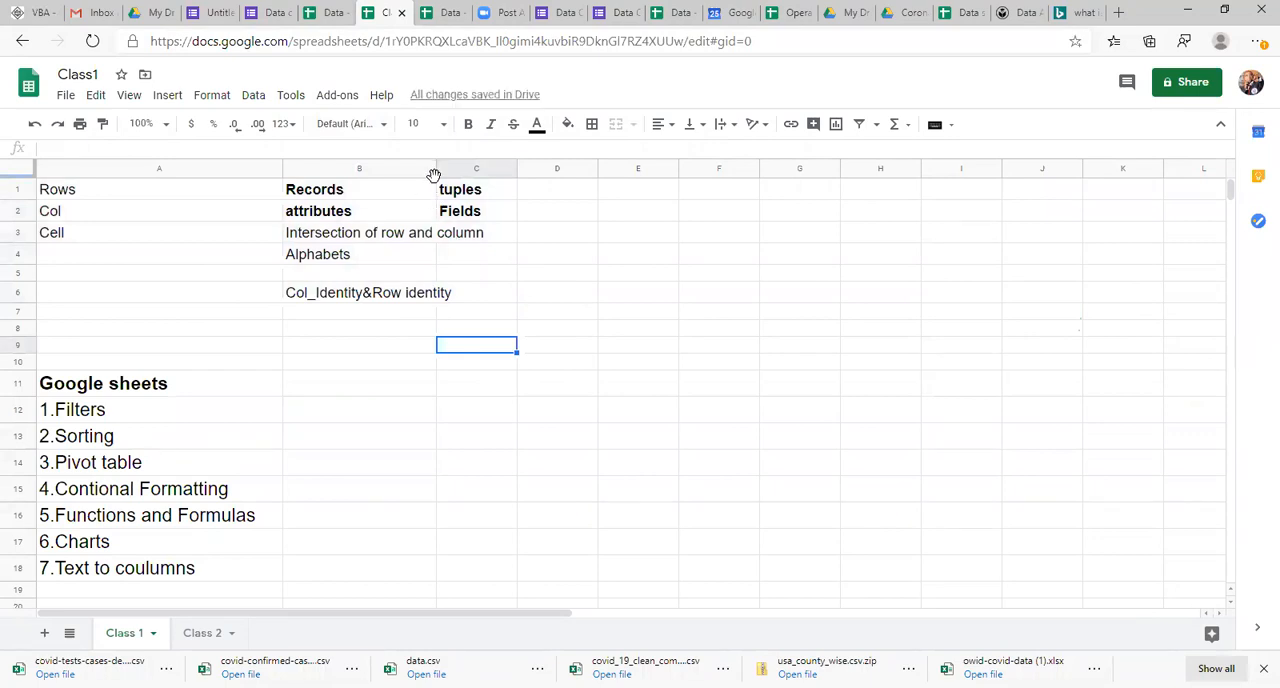
# Step: Widen column B so its enlarged notes fit, and widen column C slightly
pyautogui.moveTo(434, 166); pyautogui.dragTo(507, 166)
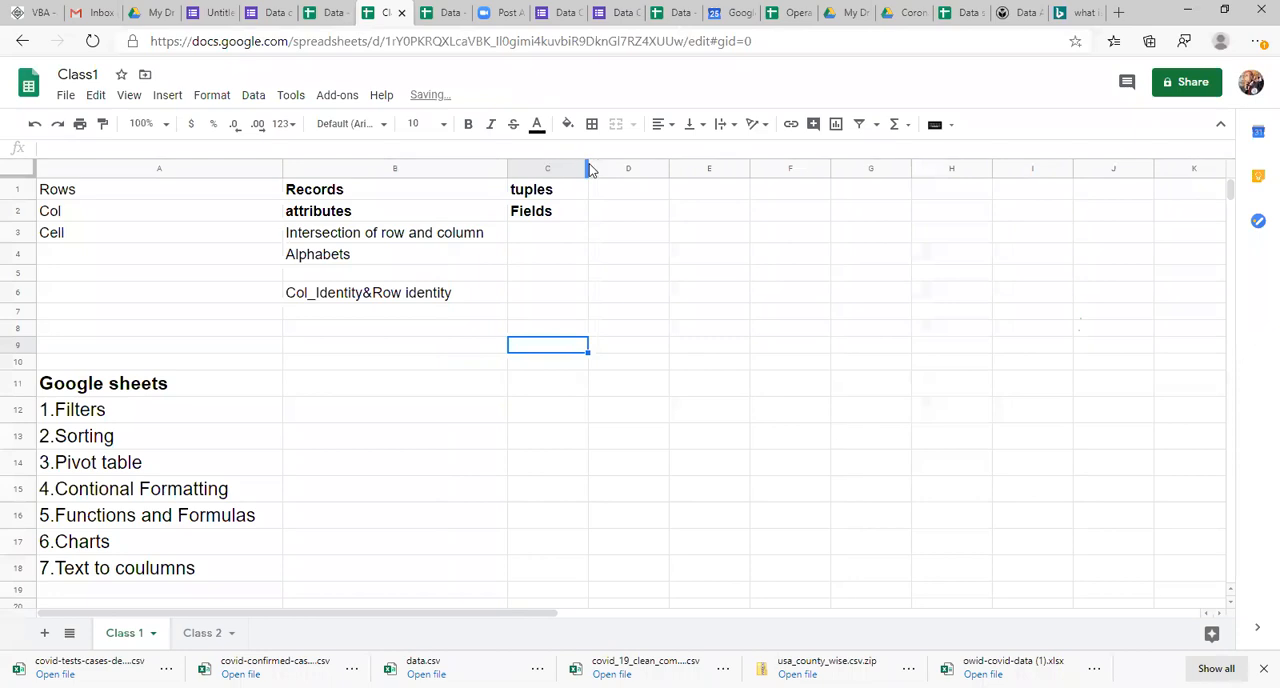
pyautogui.moveTo(587, 168); pyautogui.dragTo(609, 168)
pyautogui.click(601, 241)
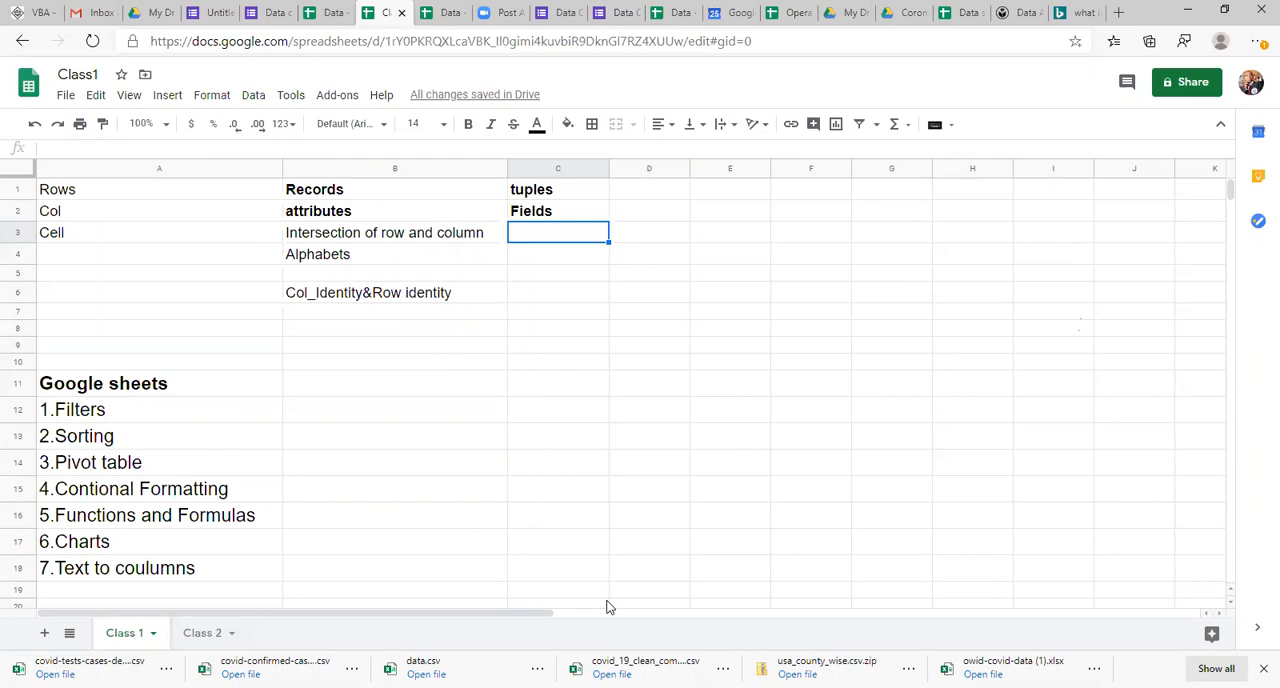
# Step: Enter the note "Viewing the specified Records of Data based on condition while hiding other rows" beside 1.Filters in B12
pyautogui.press('Left')
pyautogui.press('Left')
pyautogui.press('Right')
pyautogui.press('Right')
pyautogui.press('Left')
pyautogui.press('Down')
pyautogui.press('Down')
pyautogui.press('Down')
pyautogui.press('Down')
pyautogui.press('Down')
pyautogui.press('Down')
pyautogui.press('Down')
pyautogui.press('Down')
pyautogui.press('Down')
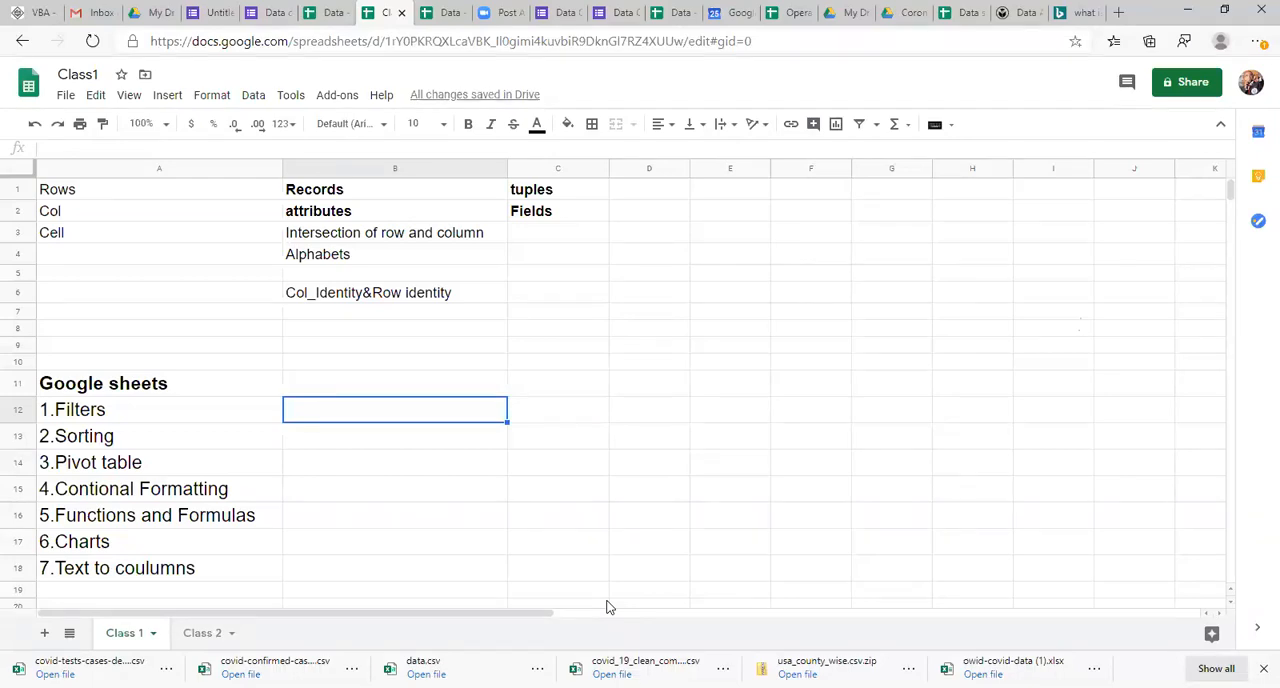
pyautogui.write('S')
pyautogui.press('BackSpace')
pyautogui.write('V')
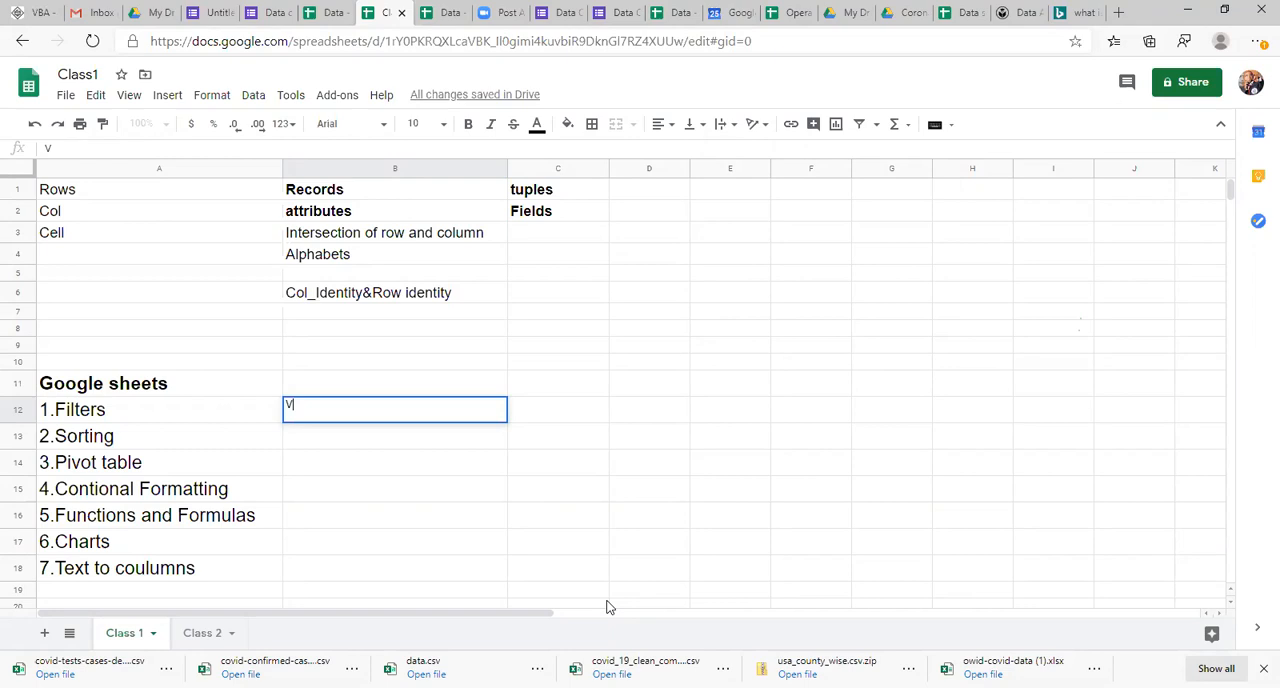
pyautogui.write('iewing the specified')
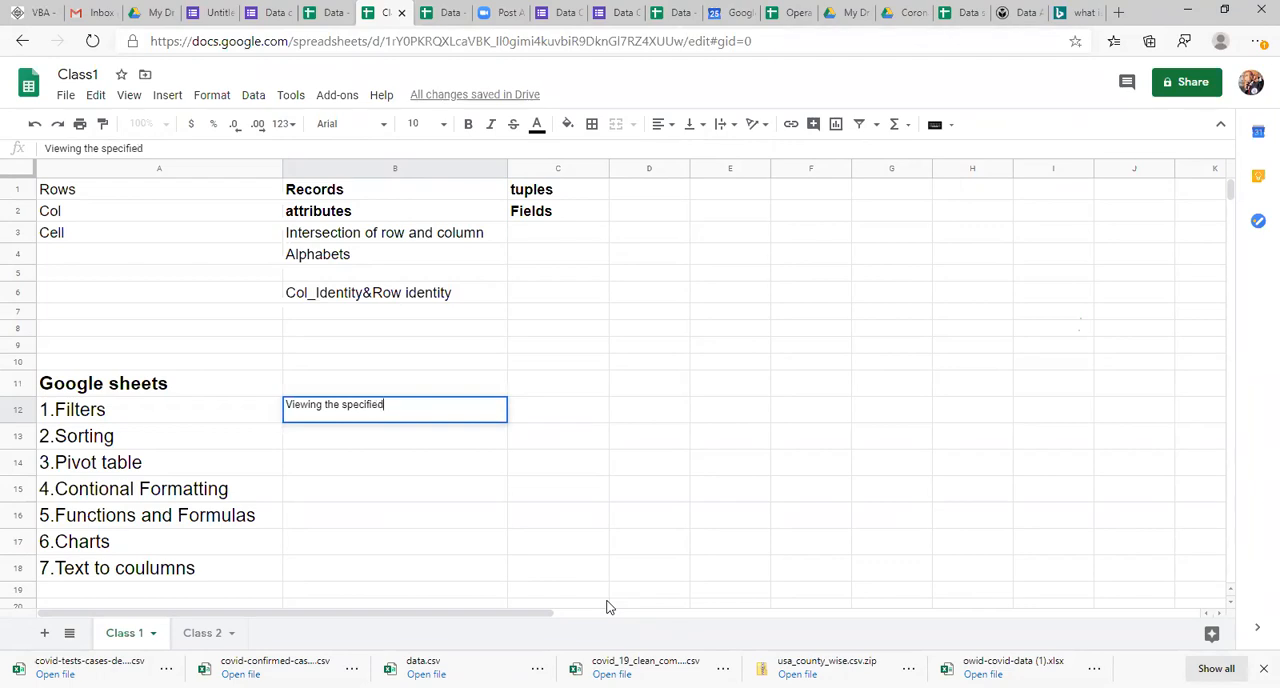
pyautogui.write(' Records of Dta')
pyautogui.press('BackSpace')
pyautogui.write('aa')
pyautogui.press('BackSpace')
pyautogui.write('ta from')
pyautogui.press('BackSpace')
pyautogui.press('BackSpace')
pyautogui.press('BackSpace')
pyautogui.press('BackSpace')
pyautogui.write('based')
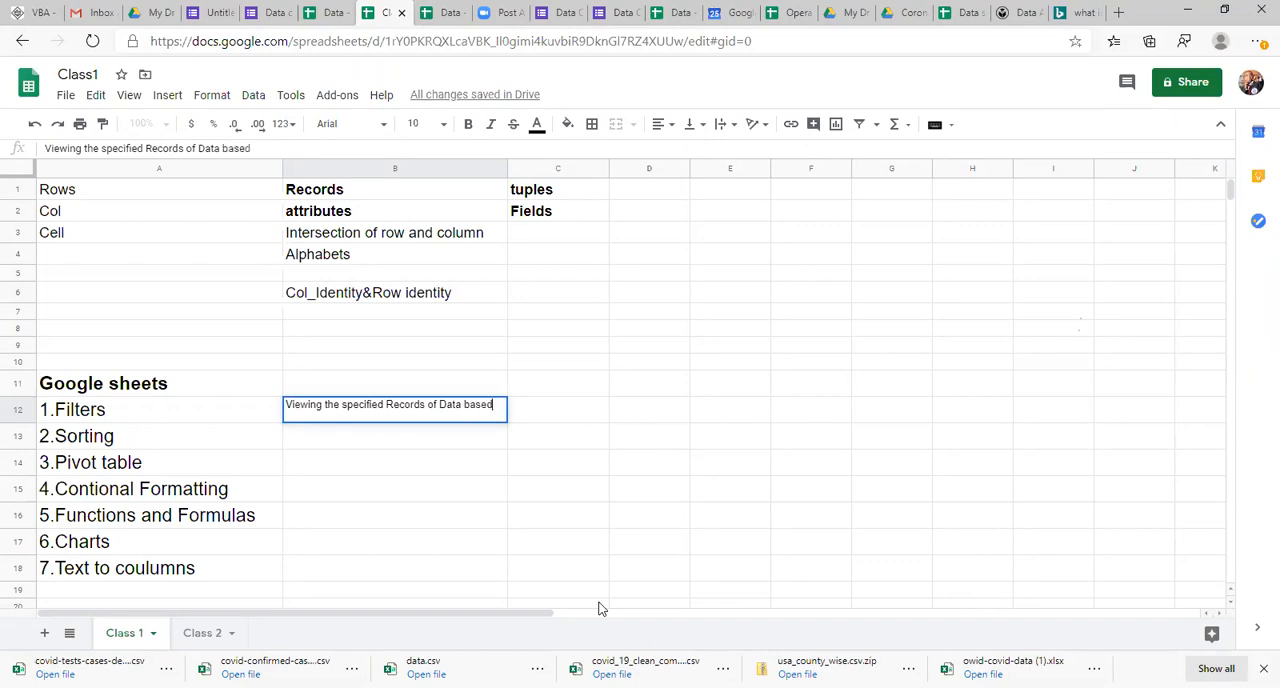
pyautogui.write(' on con')
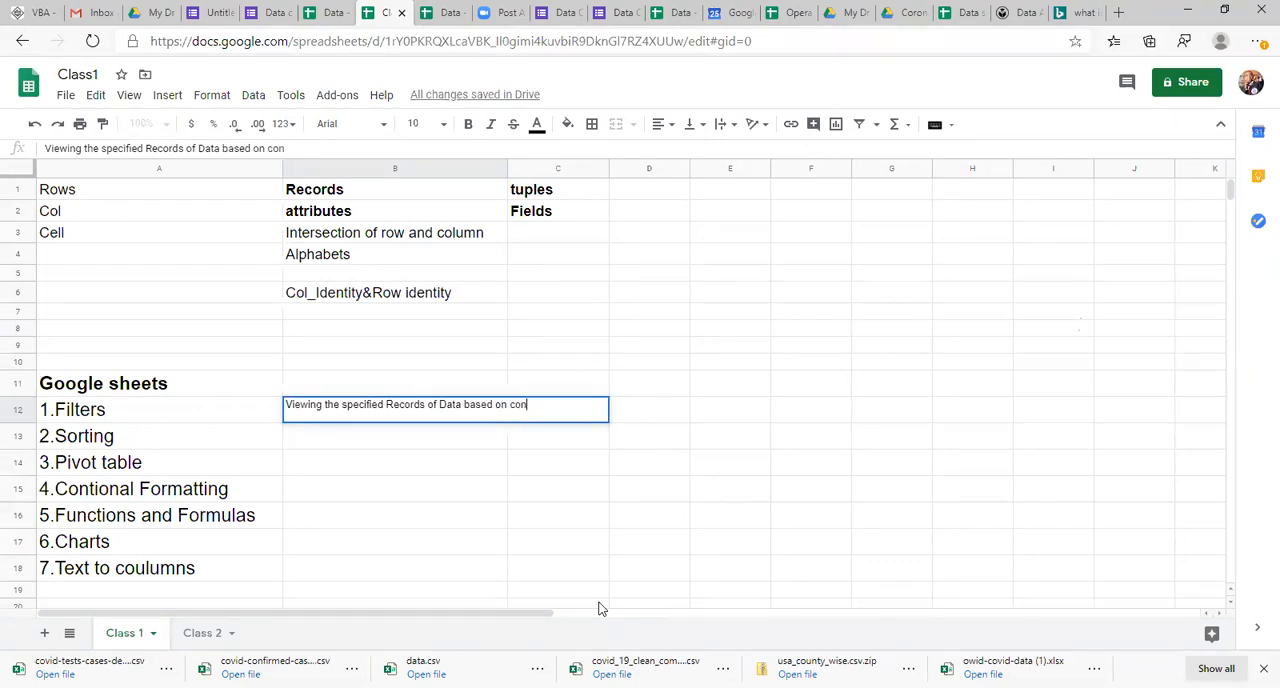
pyautogui.write('dition while hiding')
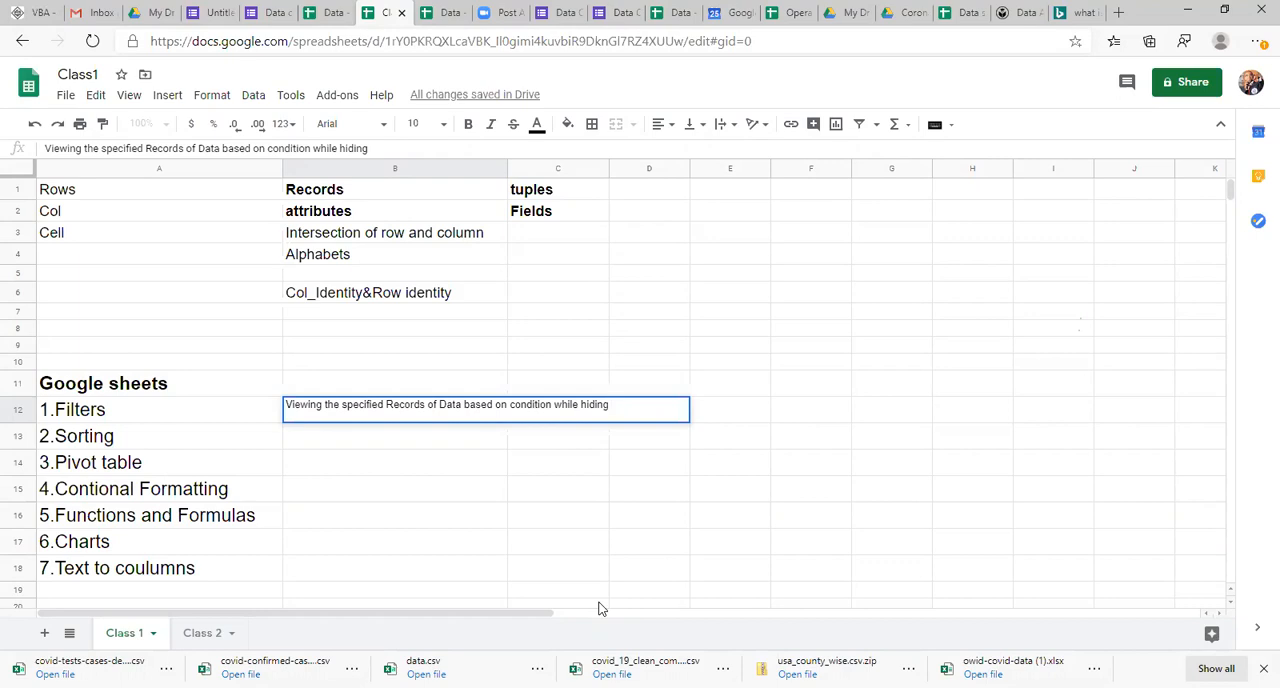
pyautogui.write('other rows')
pyautogui.press('Return')
pyautogui.press('Up')
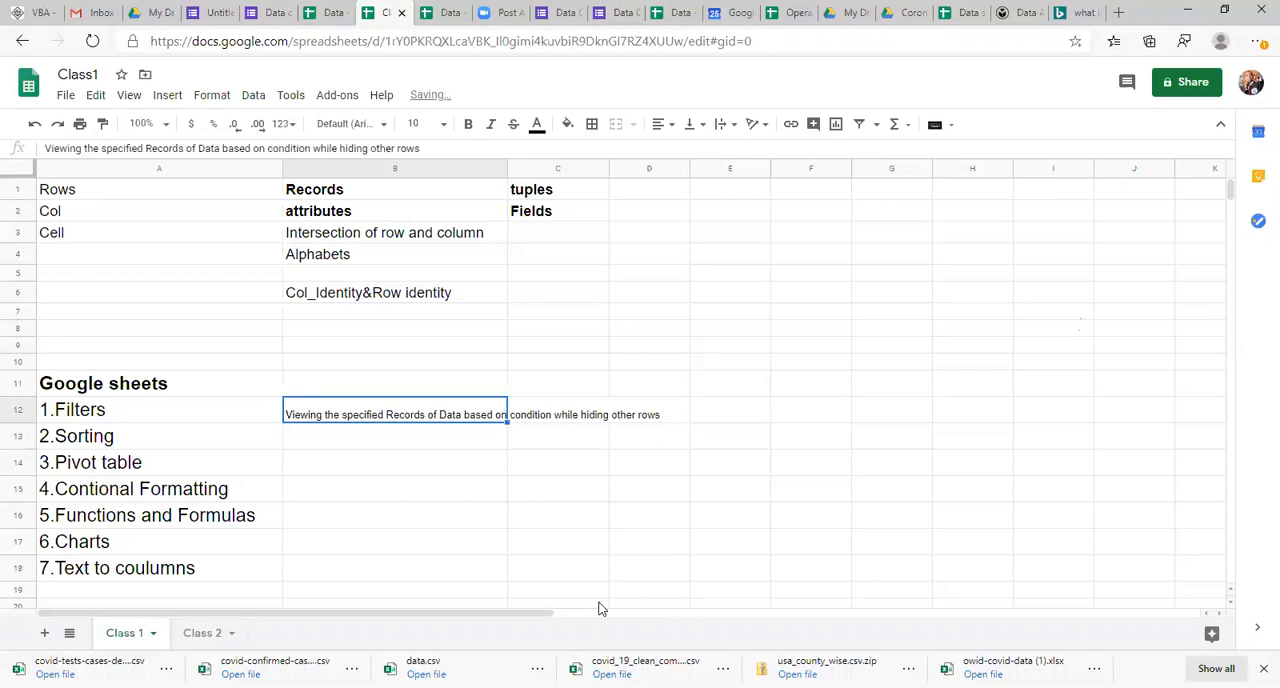
# Step: Set the font size of the Filters note in B12 to 18 and make it bold
pyautogui.click(418, 124)
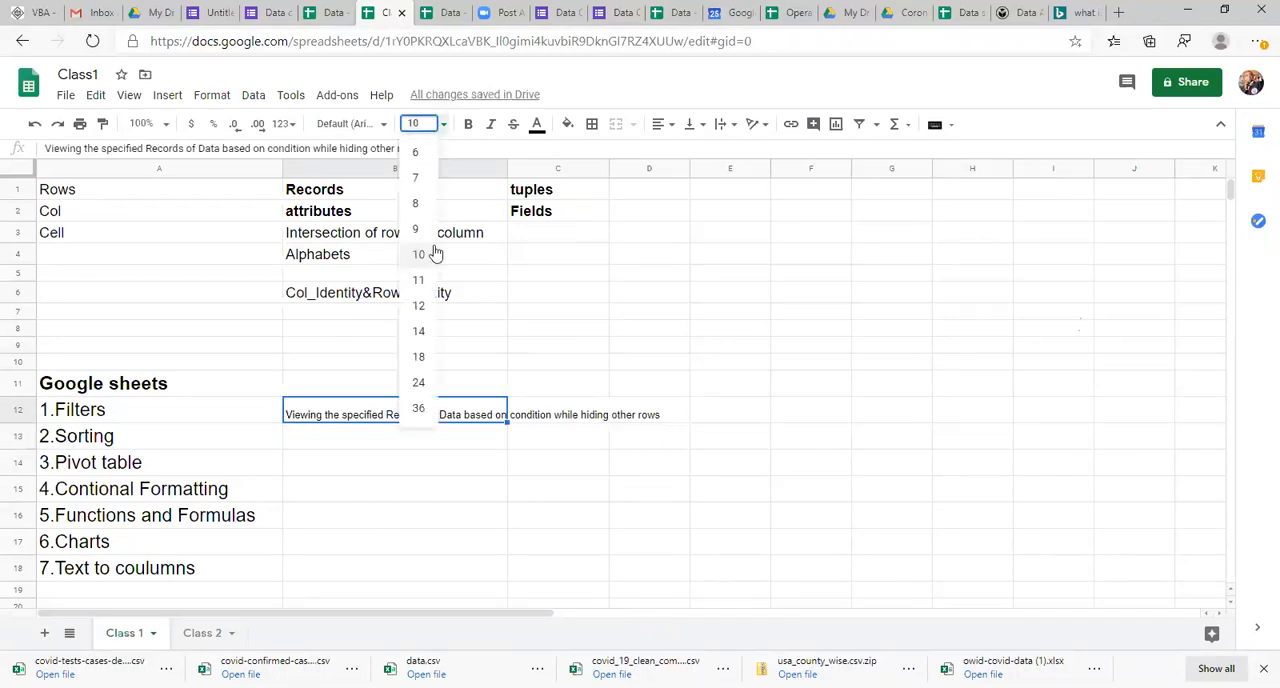
pyautogui.click(420, 358)
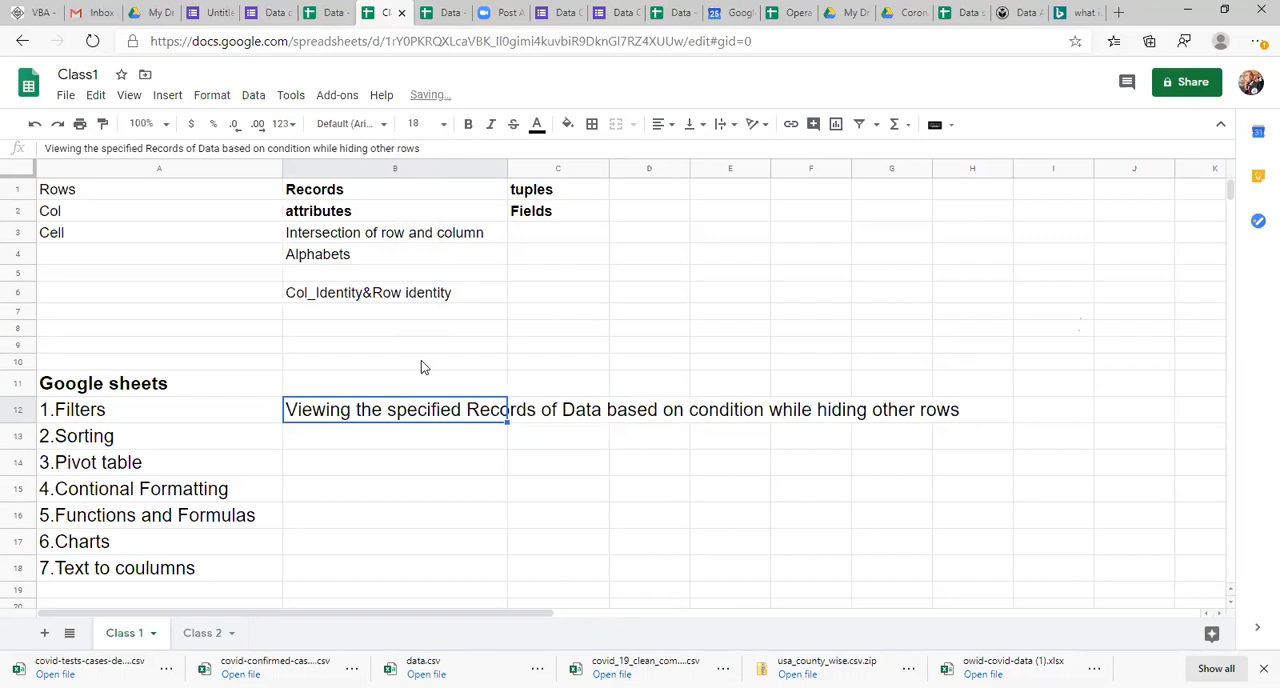
pyautogui.hotkey('ctrl', 'b')
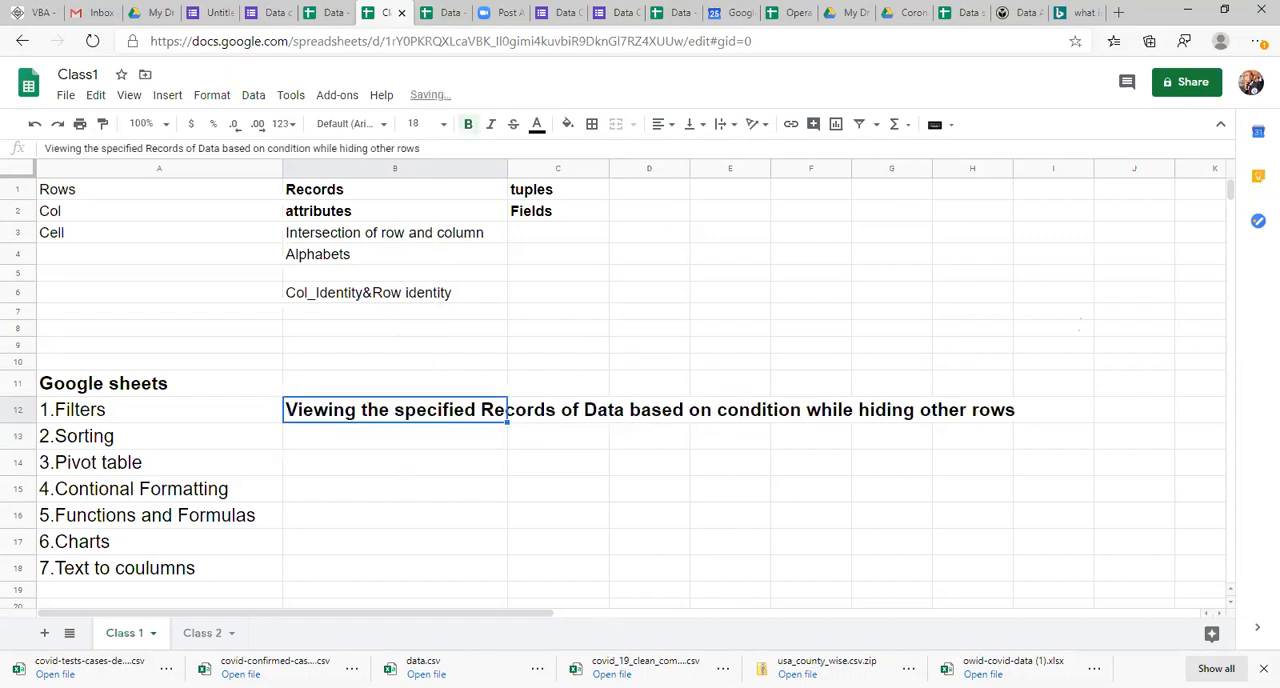
pyautogui.press('Down')
pyautogui.press('Down')
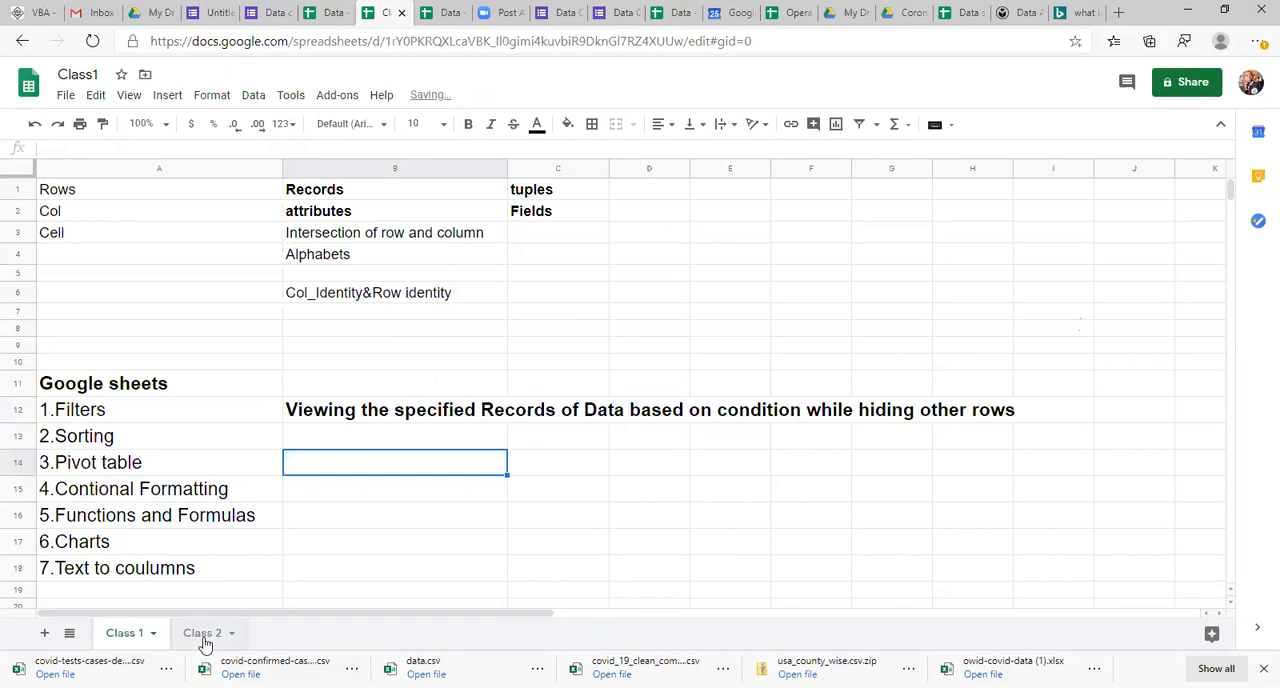
pyautogui.click(371, 418)
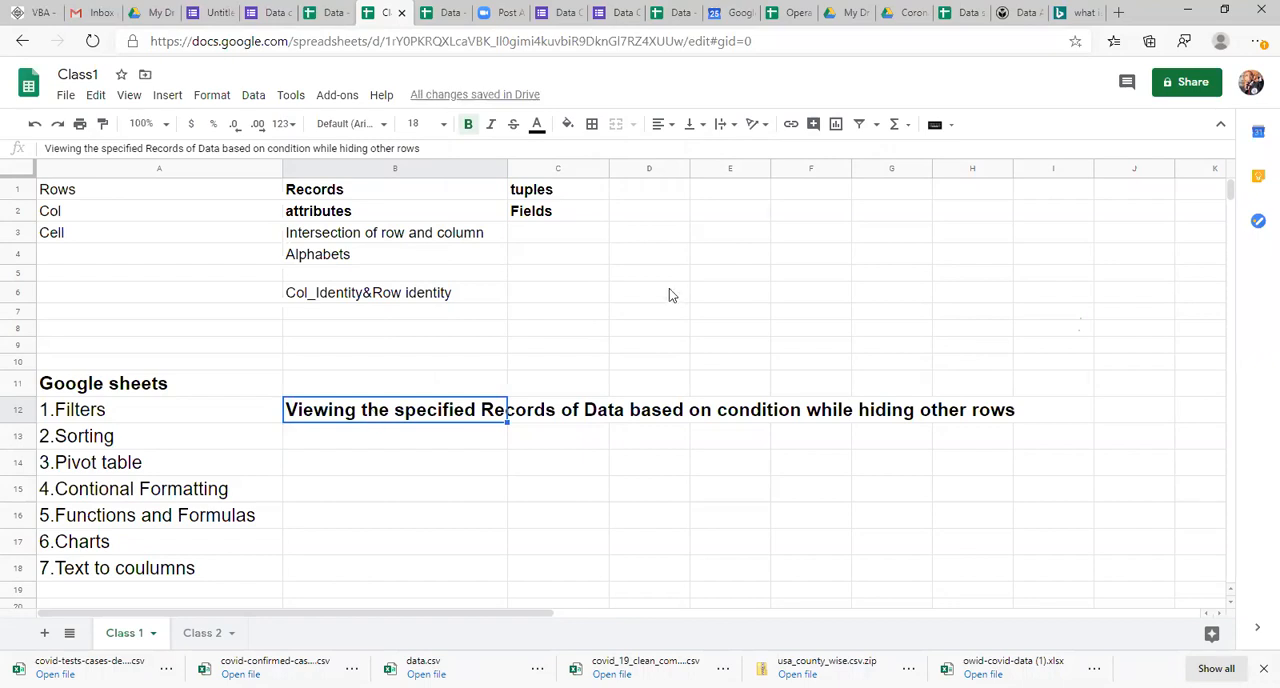
pyautogui.click(877, 294)
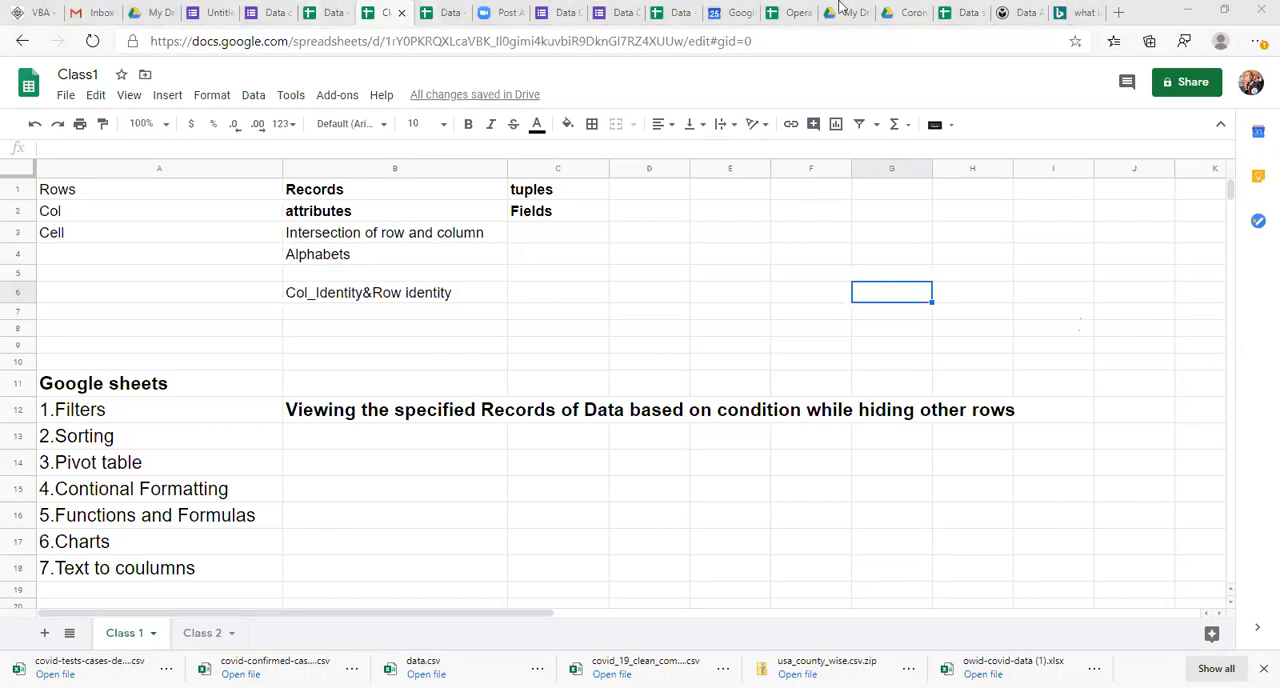
# Step: Switch to the Data science spreadsheet and go to the Emp id header in A1
pyautogui.click(958, 13)
pyautogui.click(206, 304)
pyautogui.press('Left')
pyautogui.press('Left')
pyautogui.press('Up')
pyautogui.press('Up')
pyautogui.press('Up')
pyautogui.press('Up')
pyautogui.press('Up')
pyautogui.press('Up')
pyautogui.press('Up')
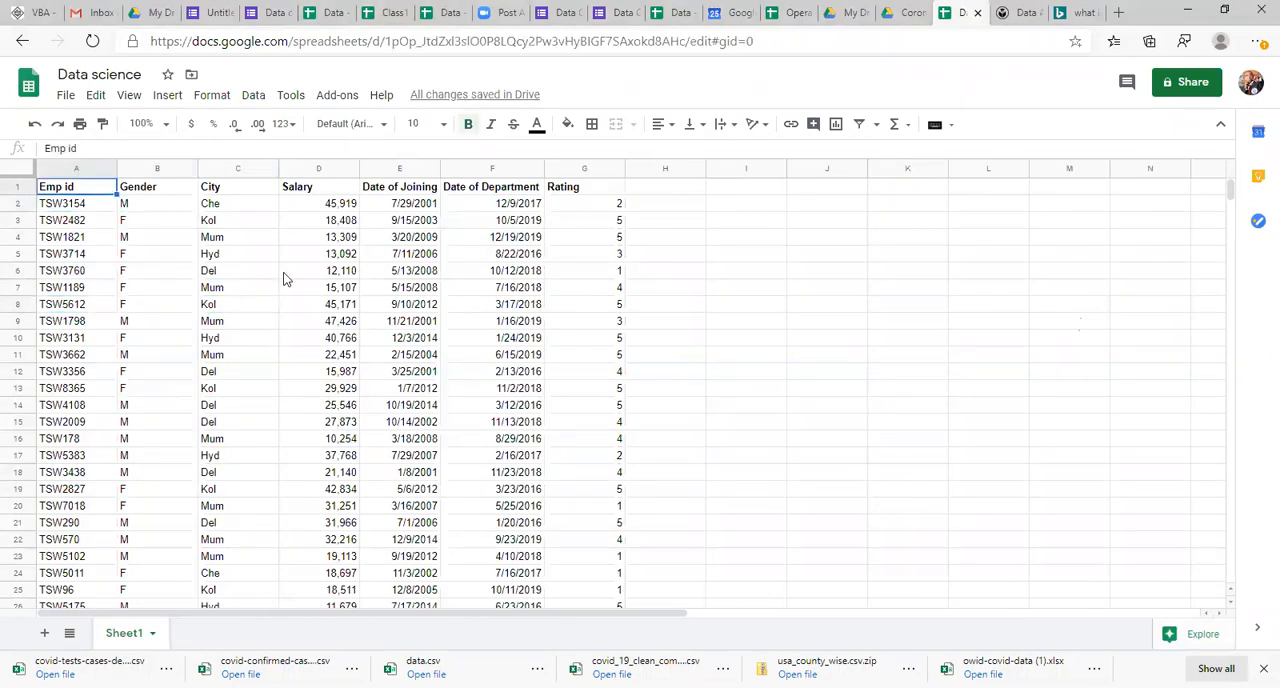
# Step: Examine the employee table's column headers one by one, from Emp id through Rating
pyautogui.click(367, 321)
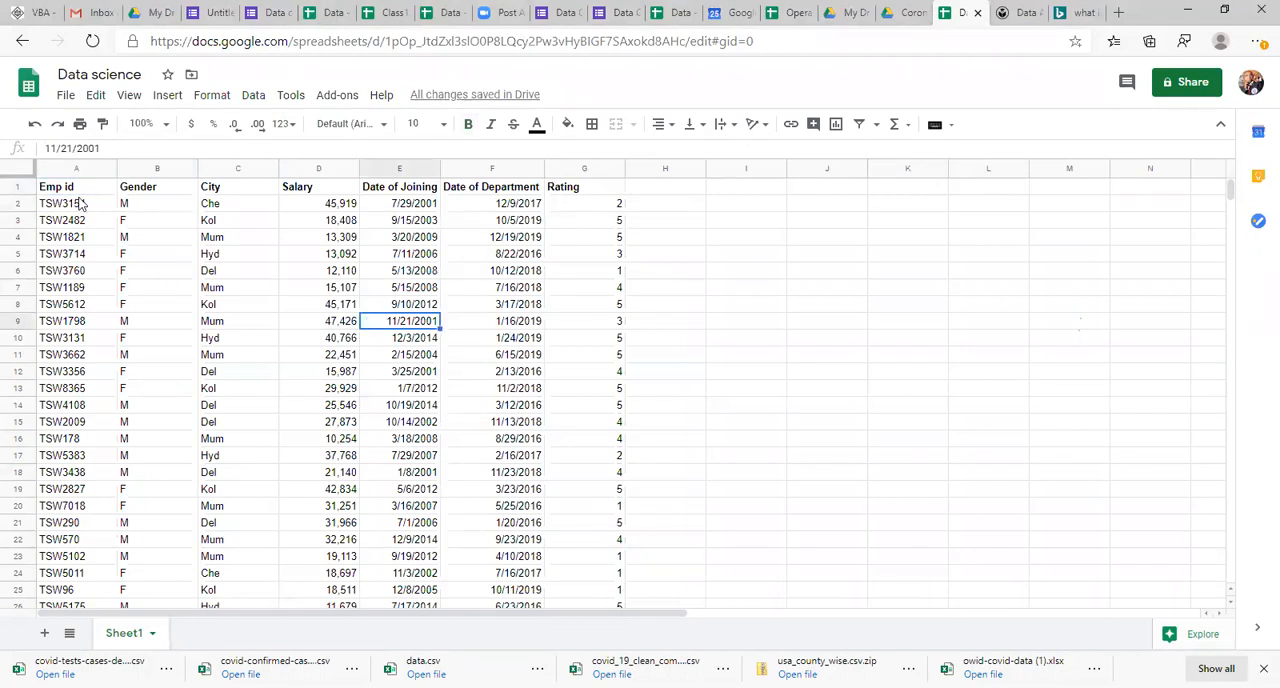
pyautogui.hotkey('ctrl', 'Home')
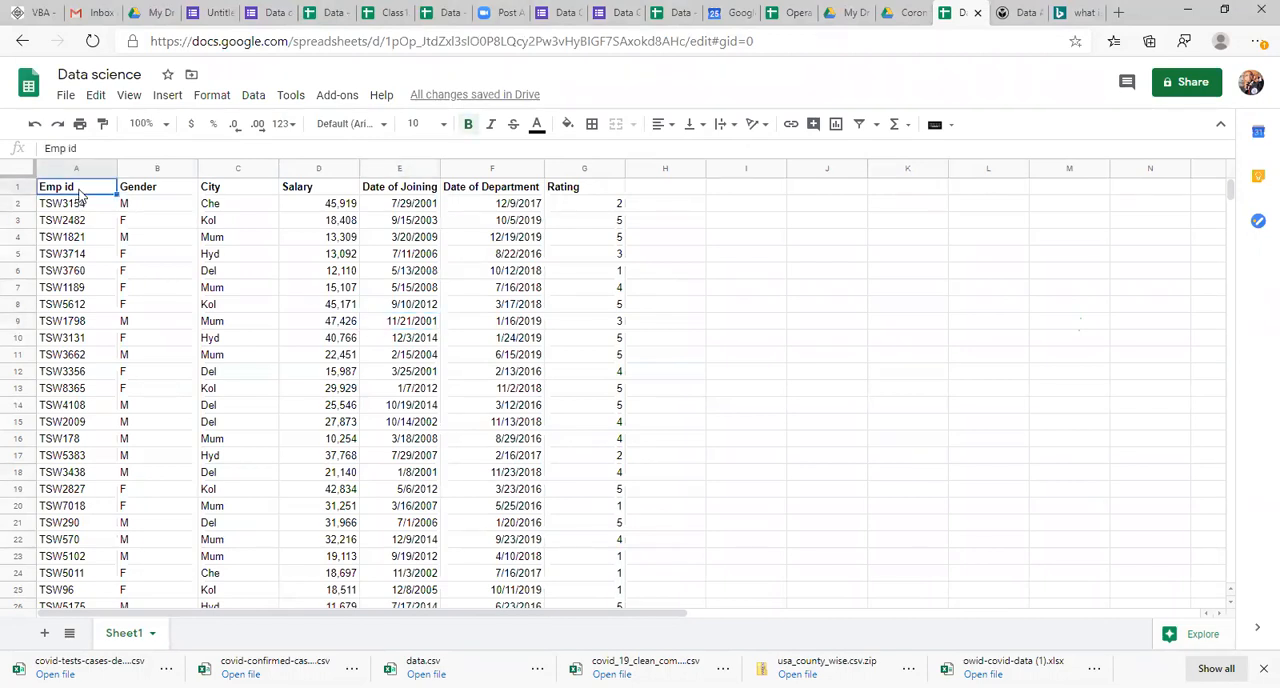
pyautogui.click(146, 193)
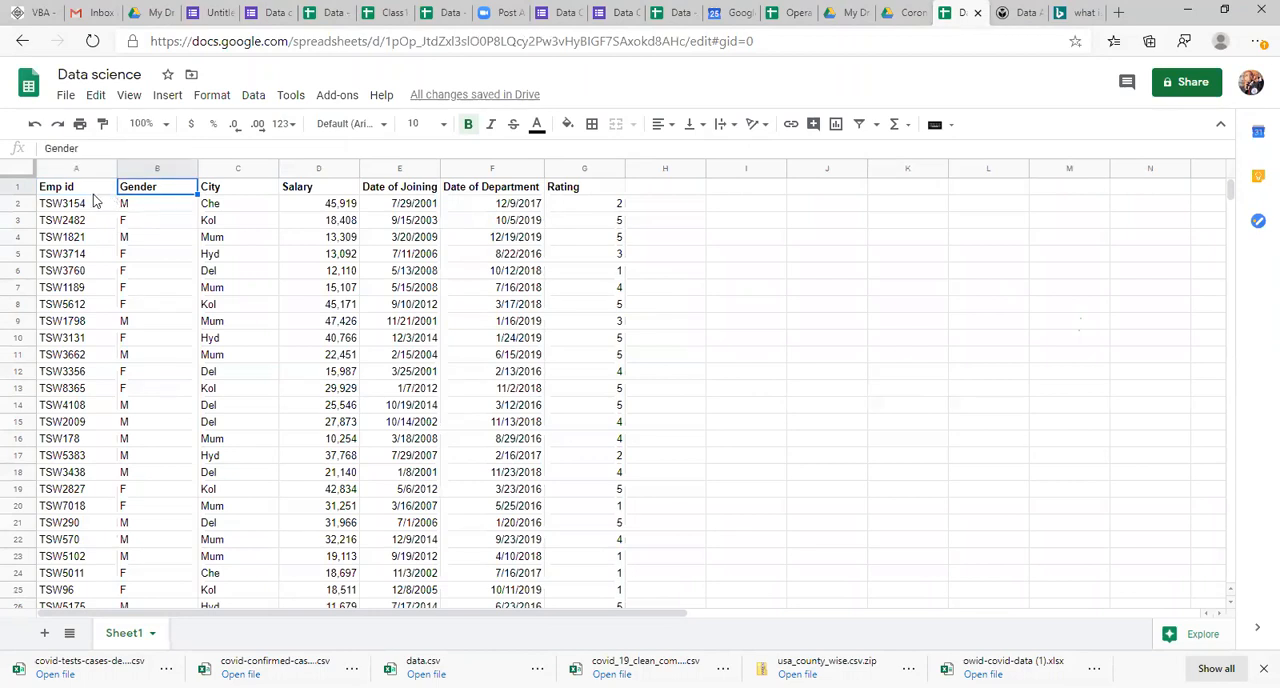
pyautogui.click(92, 193)
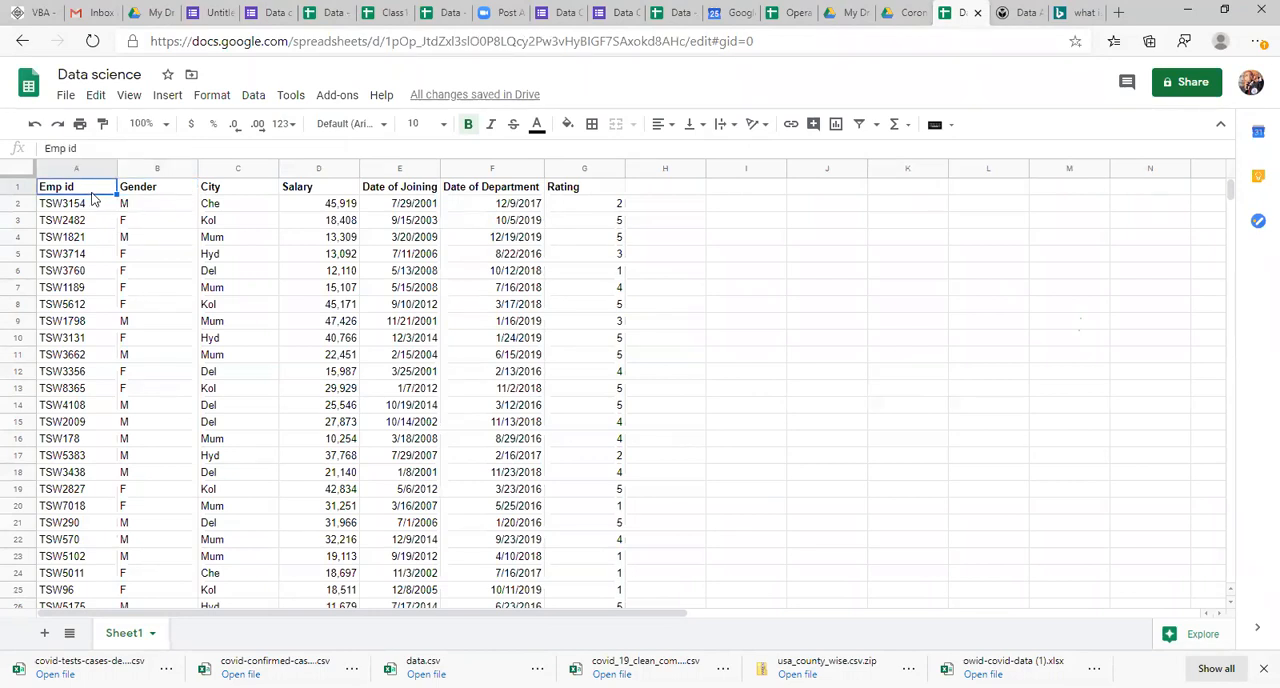
pyautogui.click(135, 195)
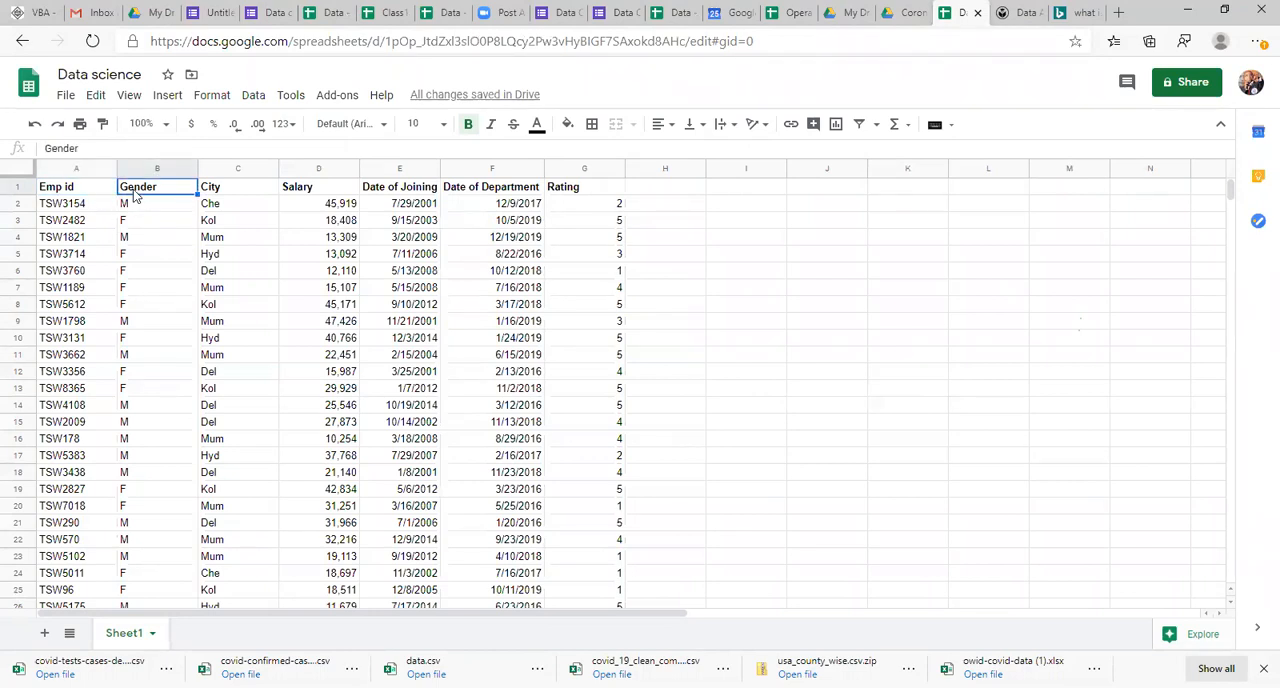
pyautogui.press('Right')
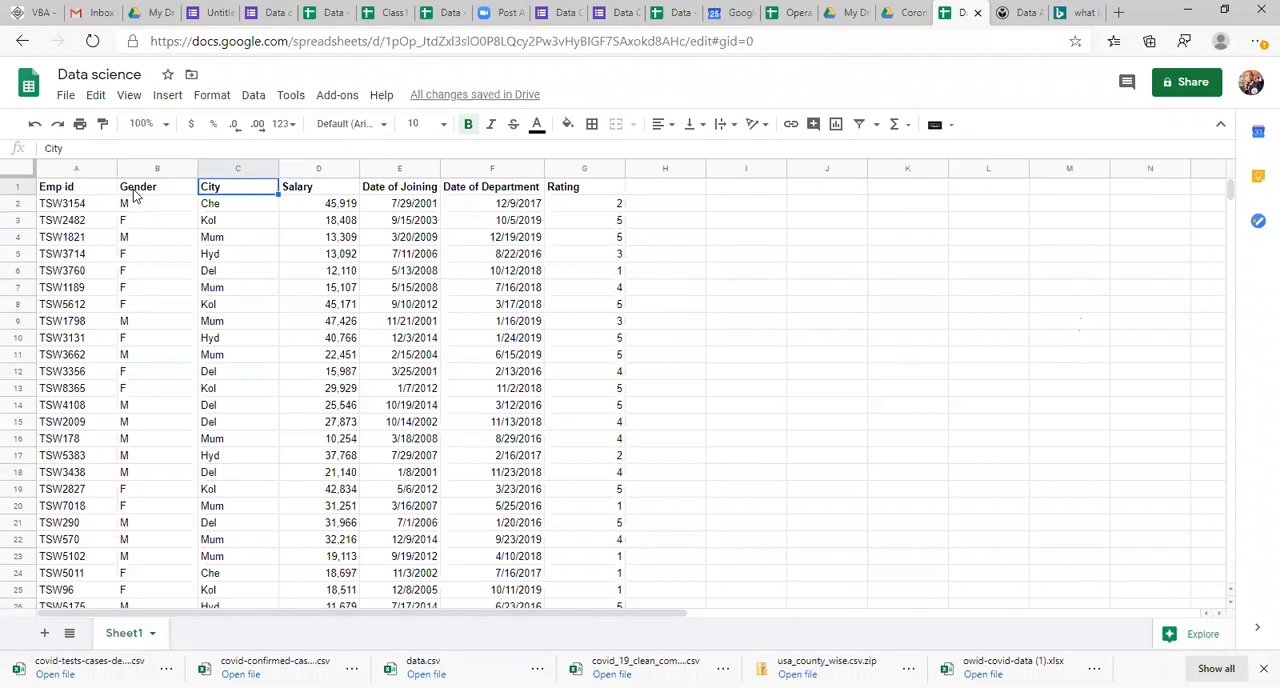
pyautogui.press('Right')
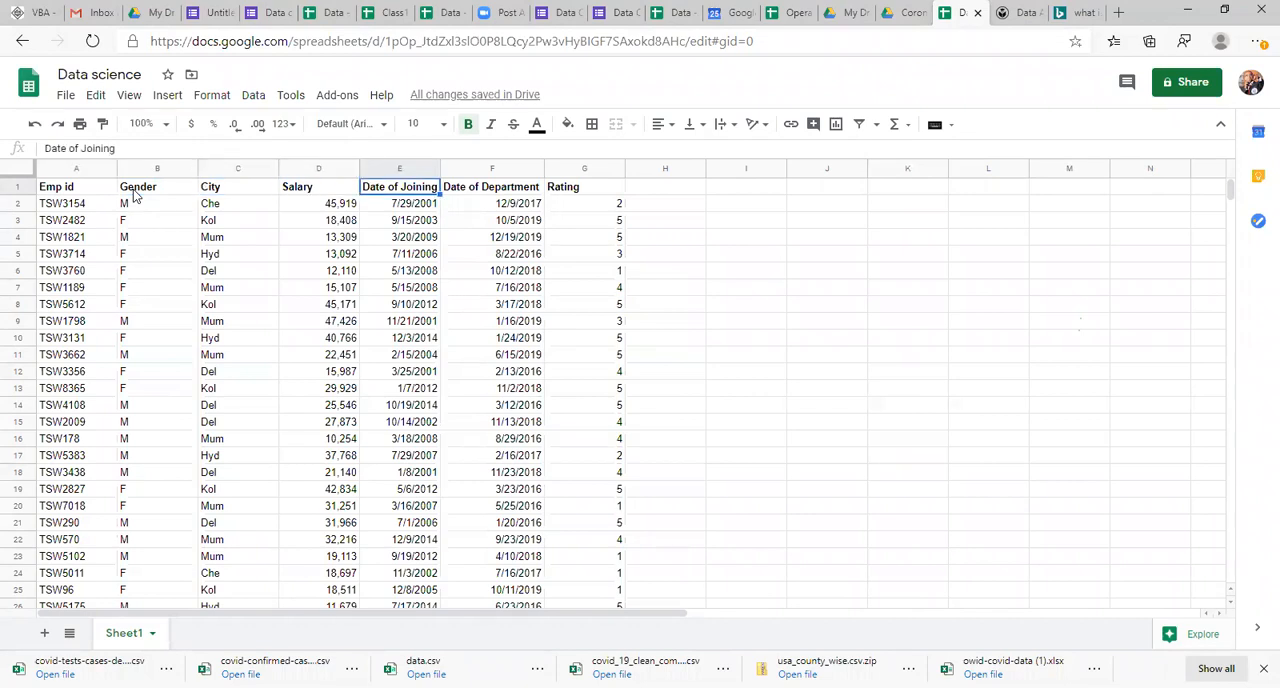
pyautogui.press('Right')
pyautogui.press('Right')
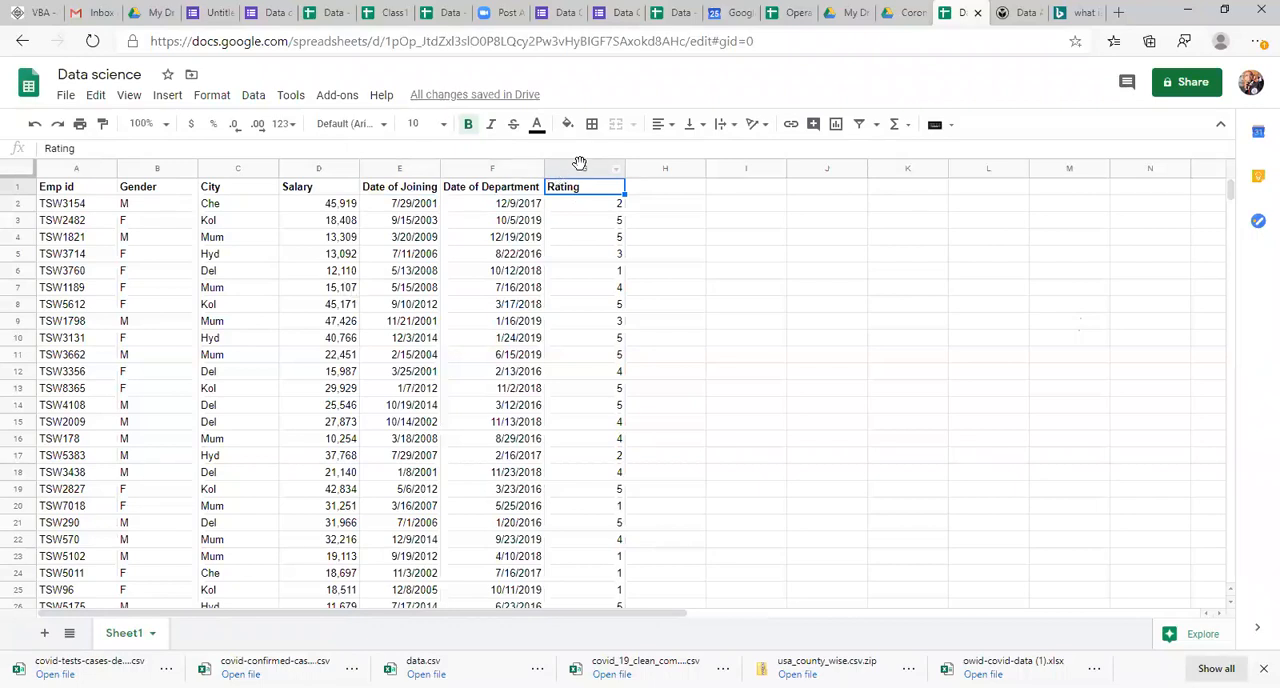
# Step: Insert an empty column before the Rating column, and delete it again
pyautogui.click(580, 163)
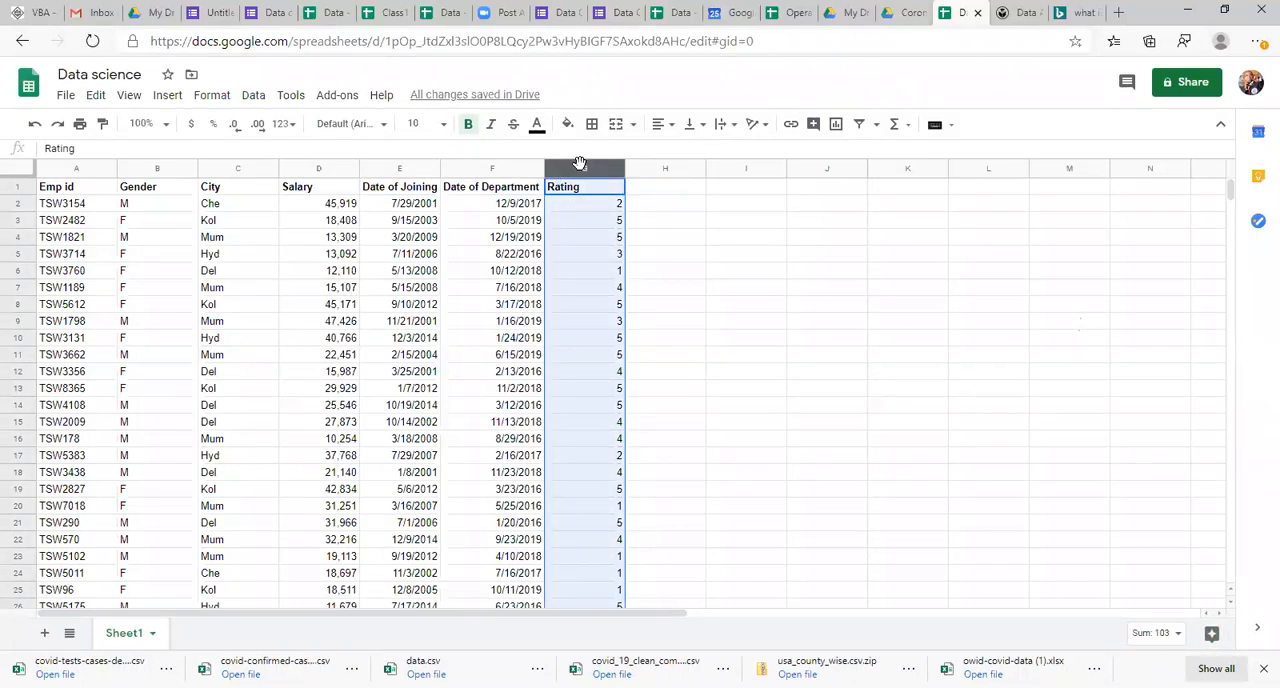
pyautogui.hotkey('ctrl', 'alt', '=')
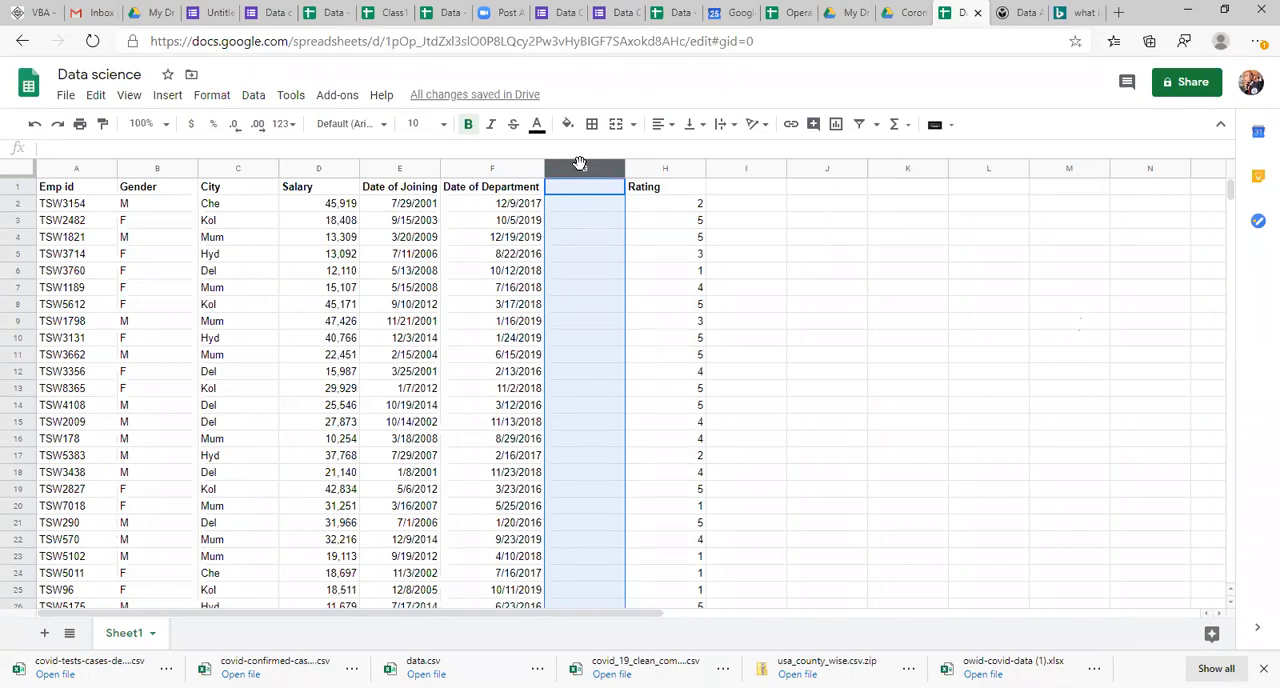
pyautogui.rightClick(580, 163)
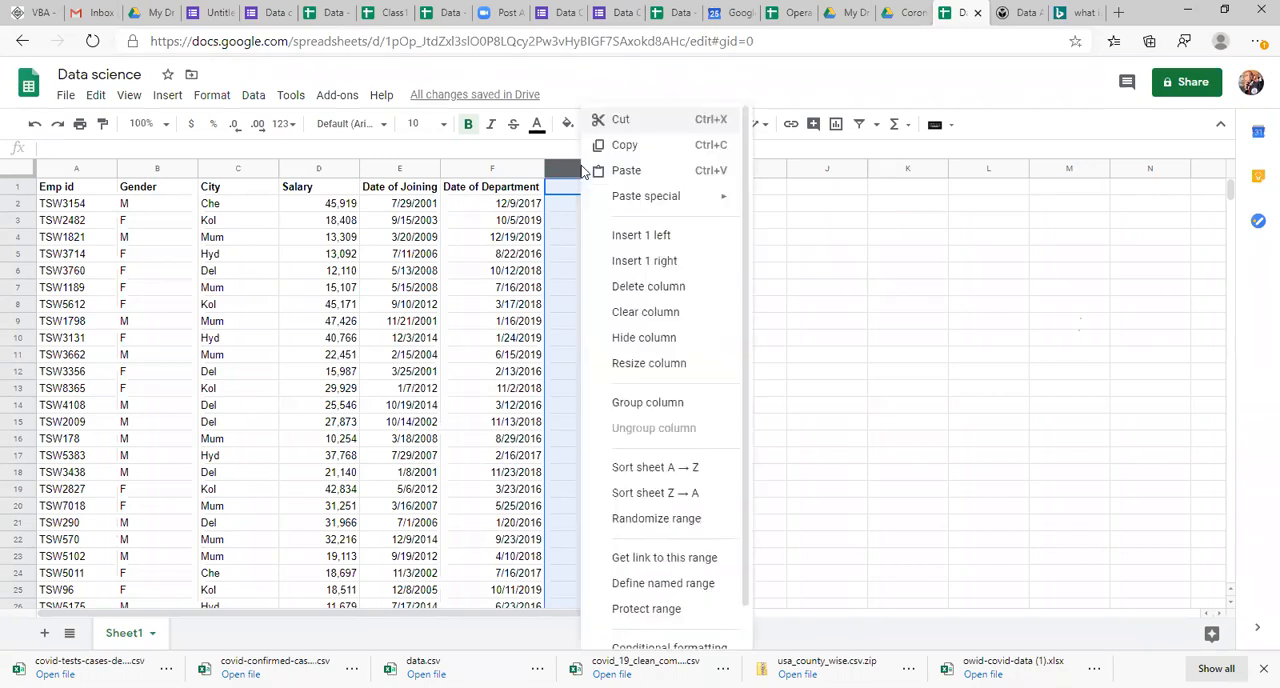
pyautogui.click(645, 287)
pyautogui.click(726, 289)
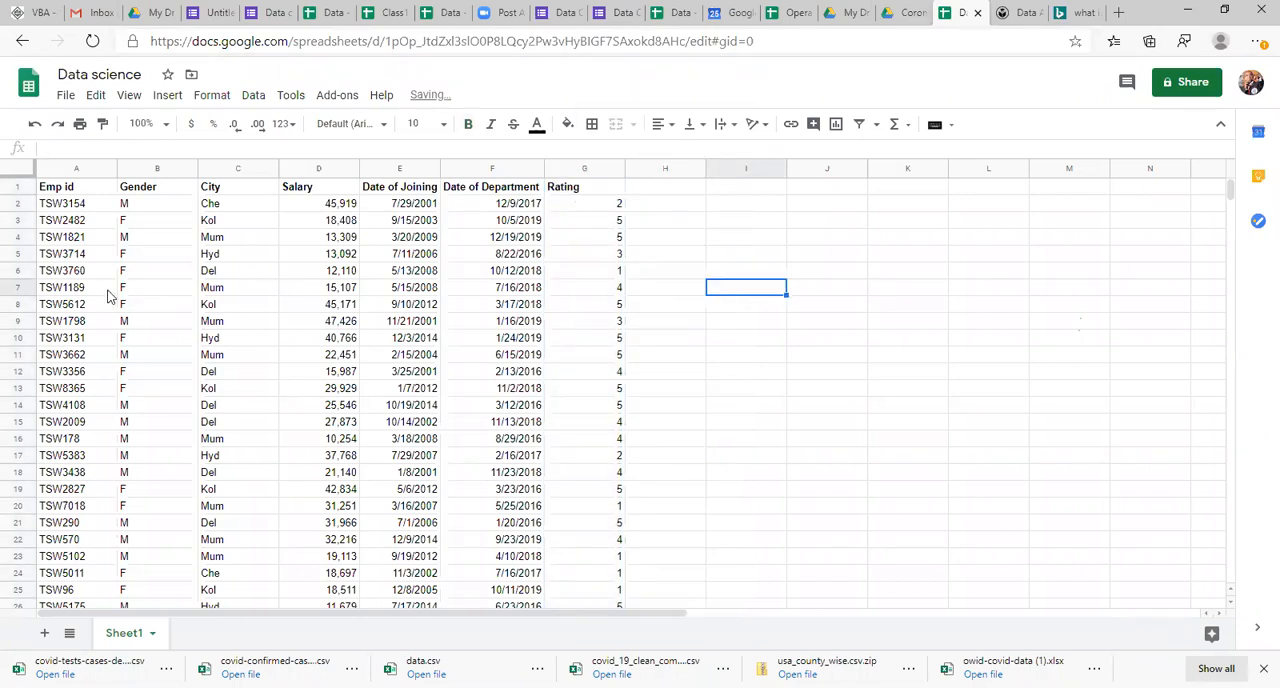
# Step: Copy the rating in G3 of the employee table
pyautogui.click(84, 311)
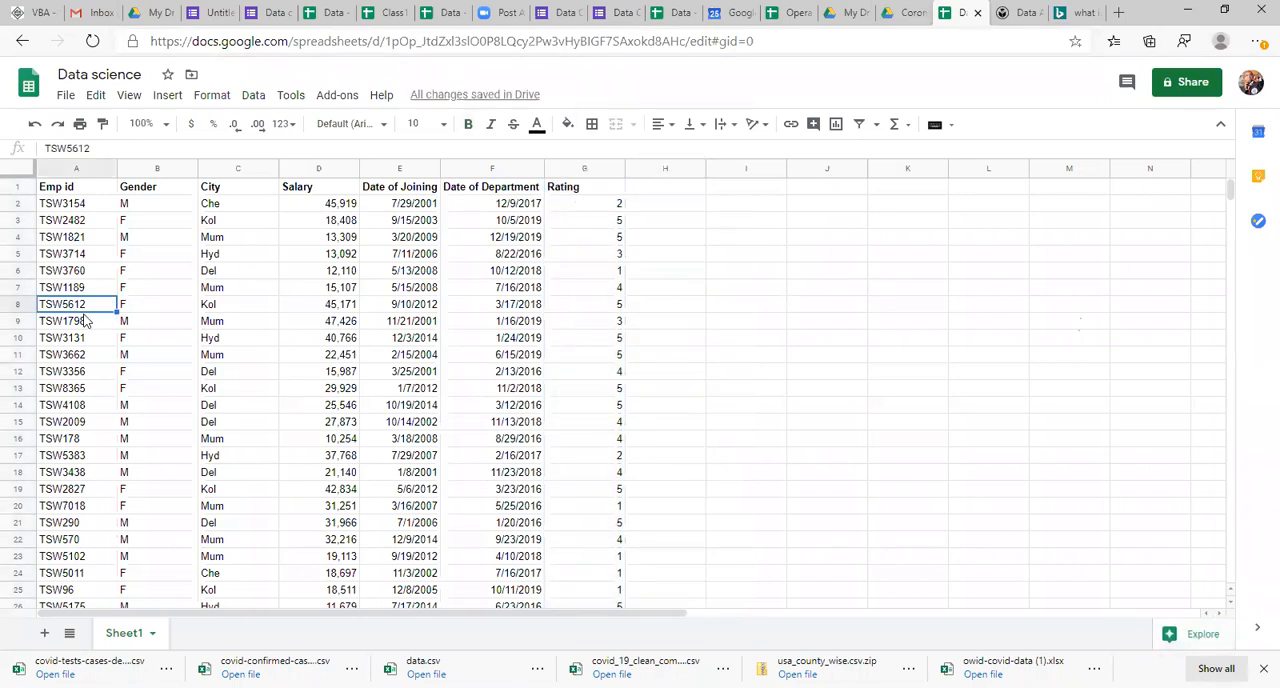
pyautogui.click(84, 208)
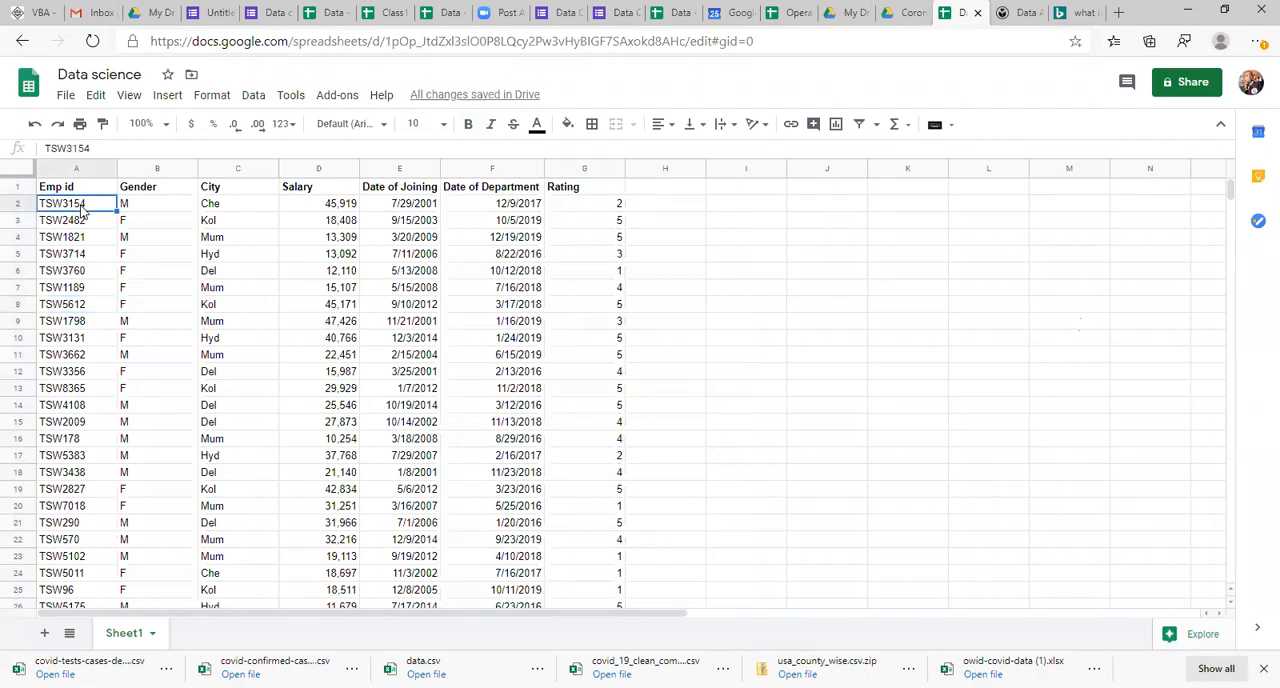
pyautogui.rightClick(84, 208)
pyautogui.click(530, 242)
pyautogui.click(567, 226)
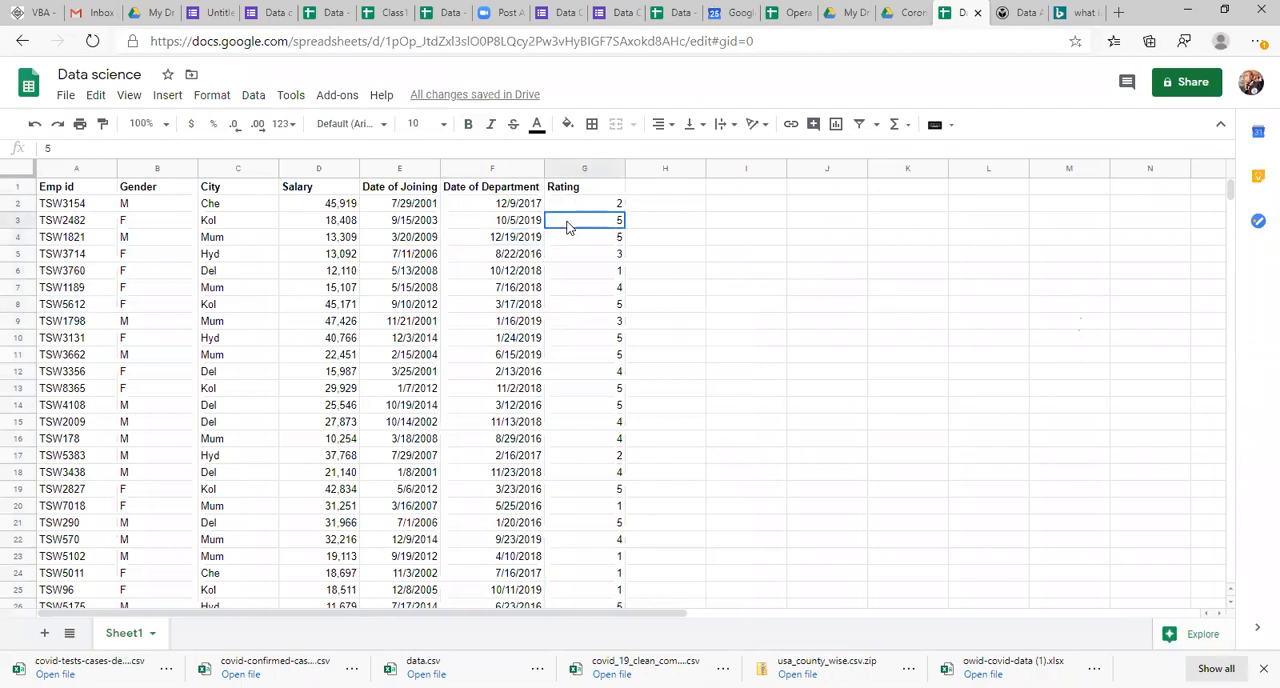
pyautogui.hotkey('ctrl', 'c')
# Step: Enter the shortcut text "ctrl+C" in J3, beside the employee table
pyautogui.click(812, 227)
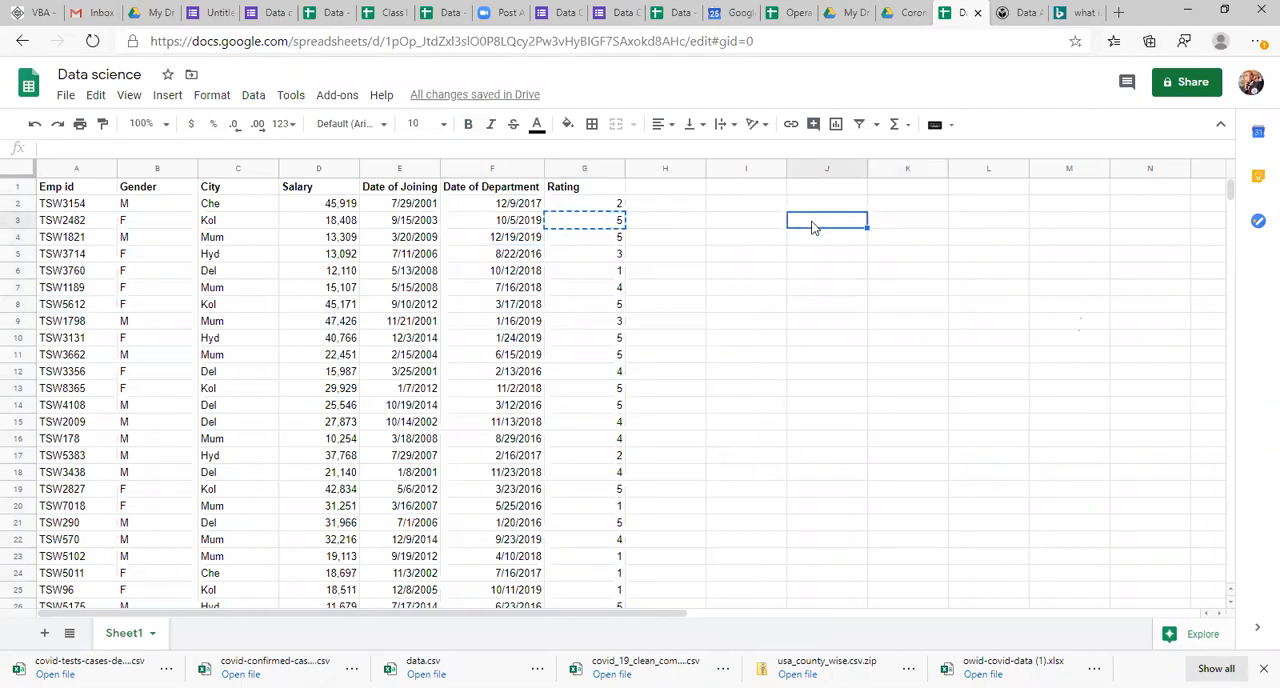
pyautogui.write('ctrl+C')
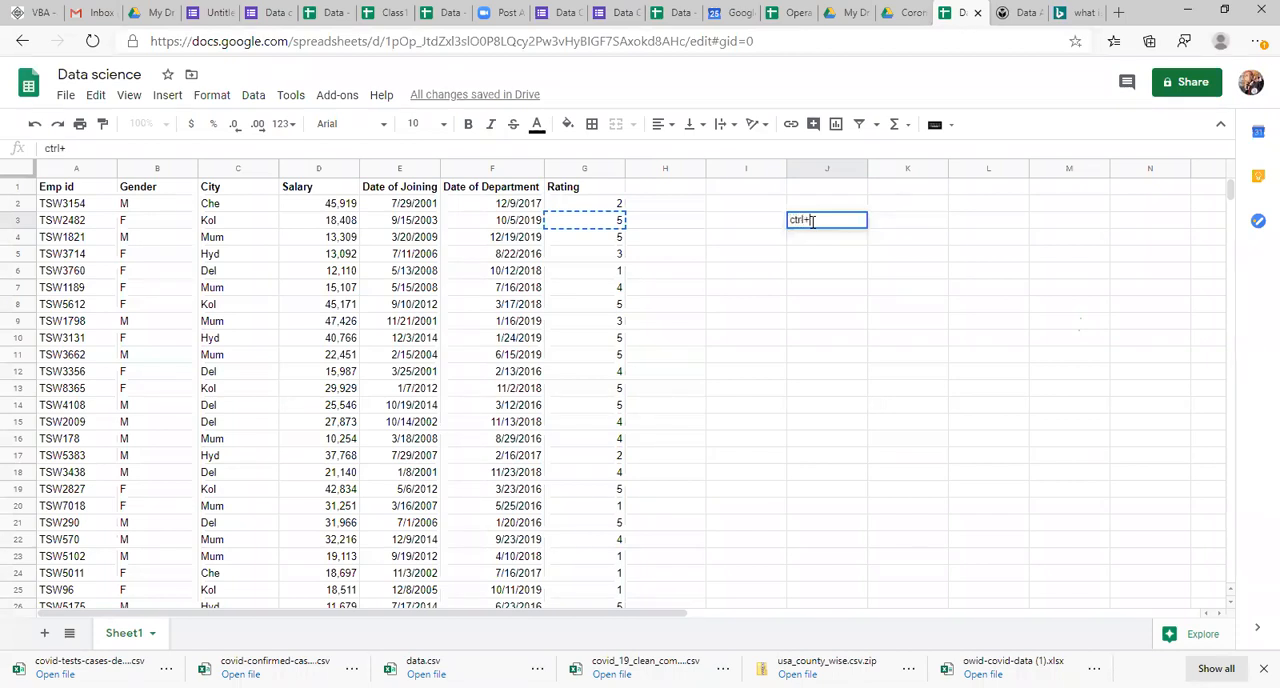
pyautogui.press('Return')
# Step: Enter "Copy" in K3 as the description of the ctrl+C shortcut
pyautogui.press('Up')
pyautogui.press('Right')
pyautogui.write('cO')
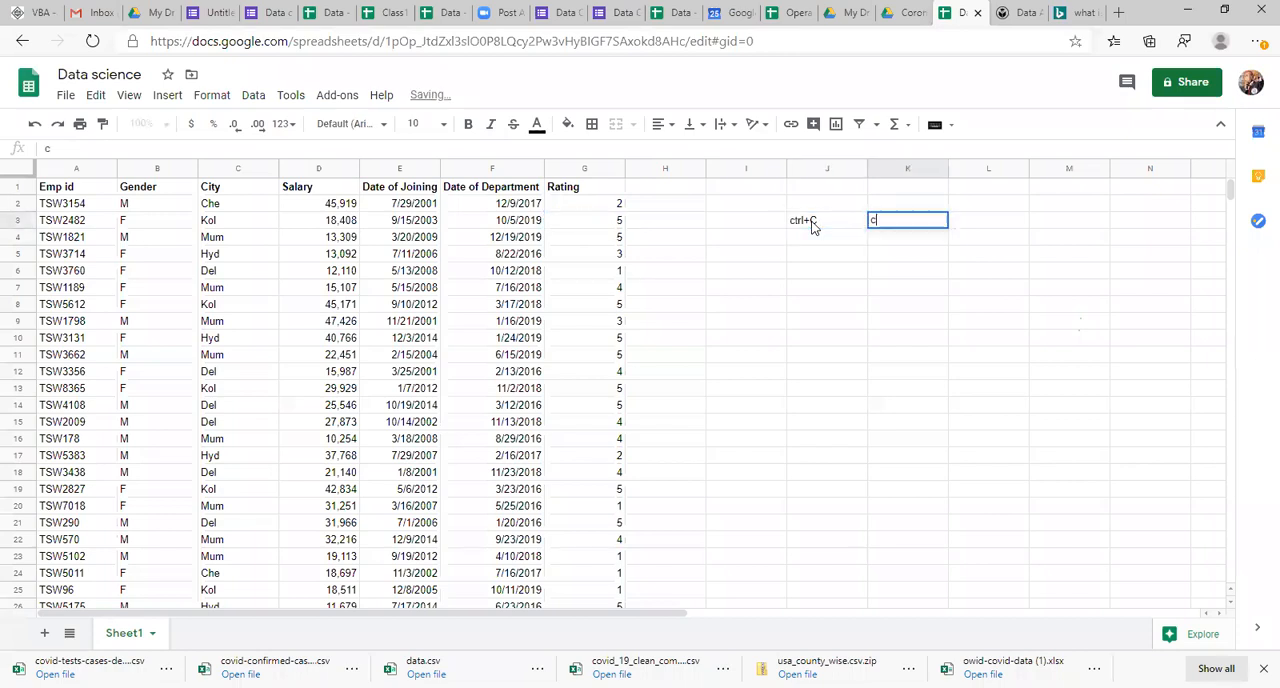
pyautogui.press('BackSpace')
pyautogui.press('BackSpace')
pyautogui.write('Cpoy')
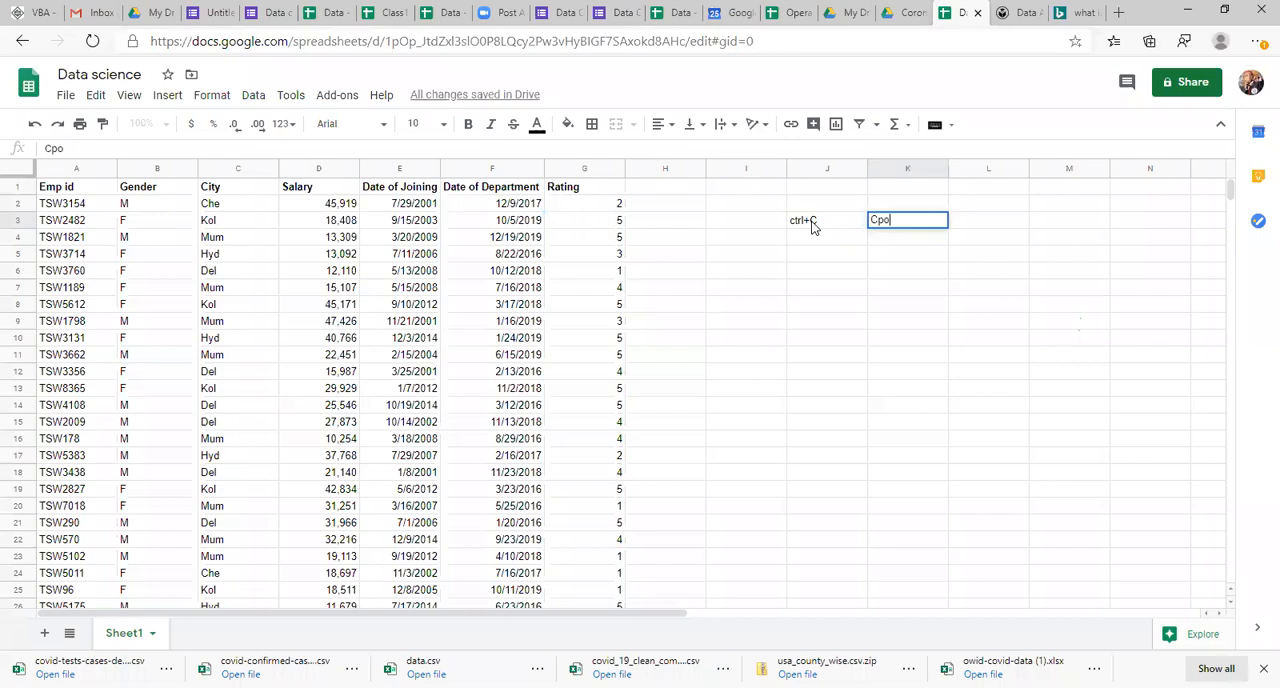
pyautogui.press('BackSpace')
pyautogui.press('BackSpace')
pyautogui.press('BackSpace')
pyautogui.write('o')
pyautogui.press('BackSpace')
pyautogui.write('opy')
pyautogui.press('Return')
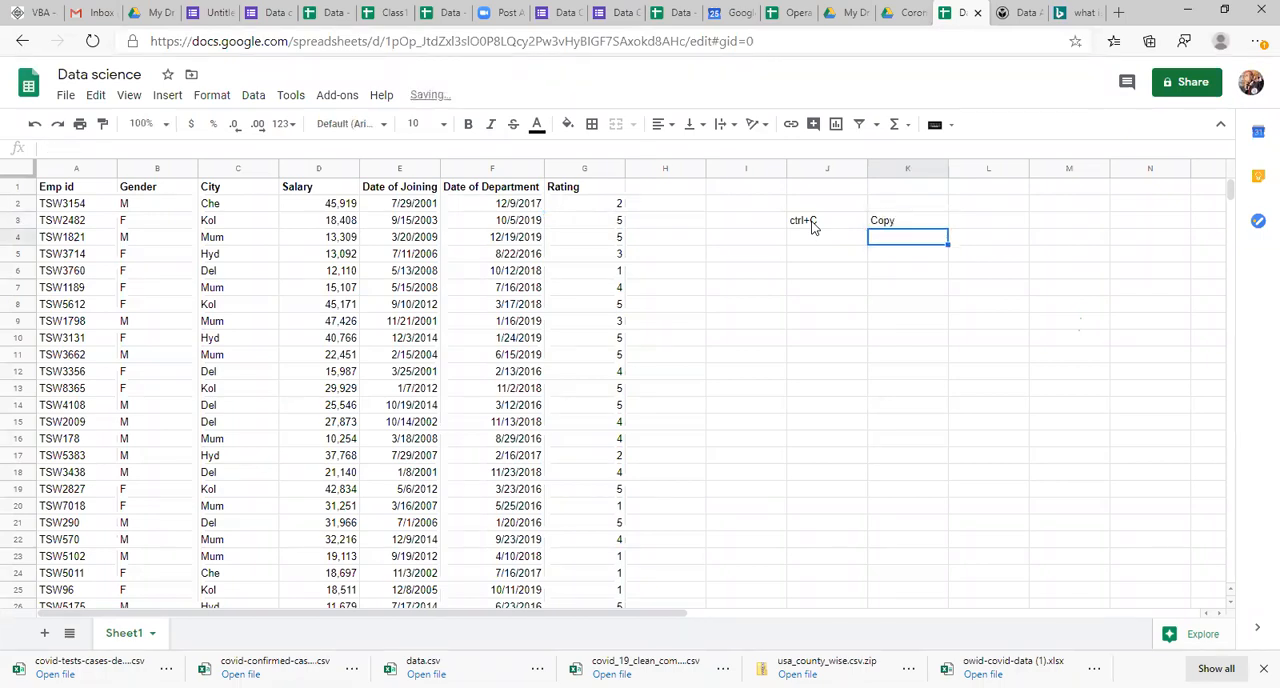
# Step: Enter the shortcut text "Ctrl+V" in J4 and its description "Paste" in K4
pyautogui.press('Left')
pyautogui.write('Ctr')
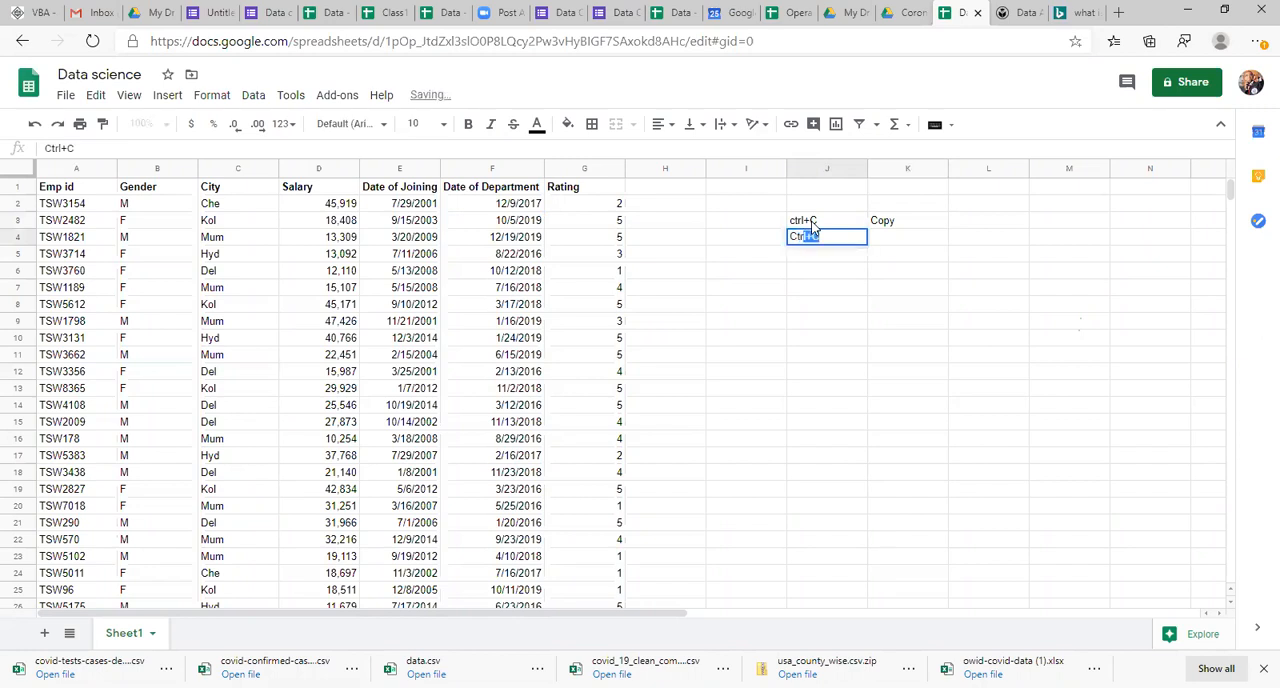
pyautogui.write('l+V')
pyautogui.press('Return')
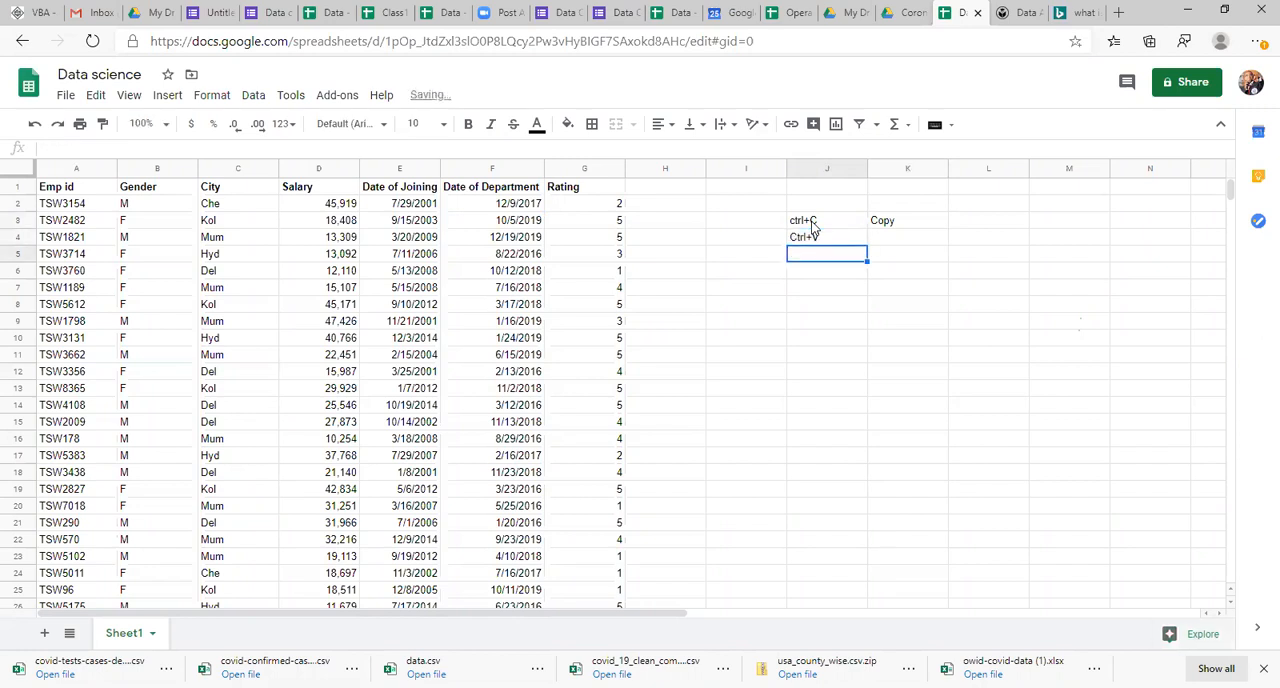
pyautogui.press('Up')
pyautogui.press('Right')
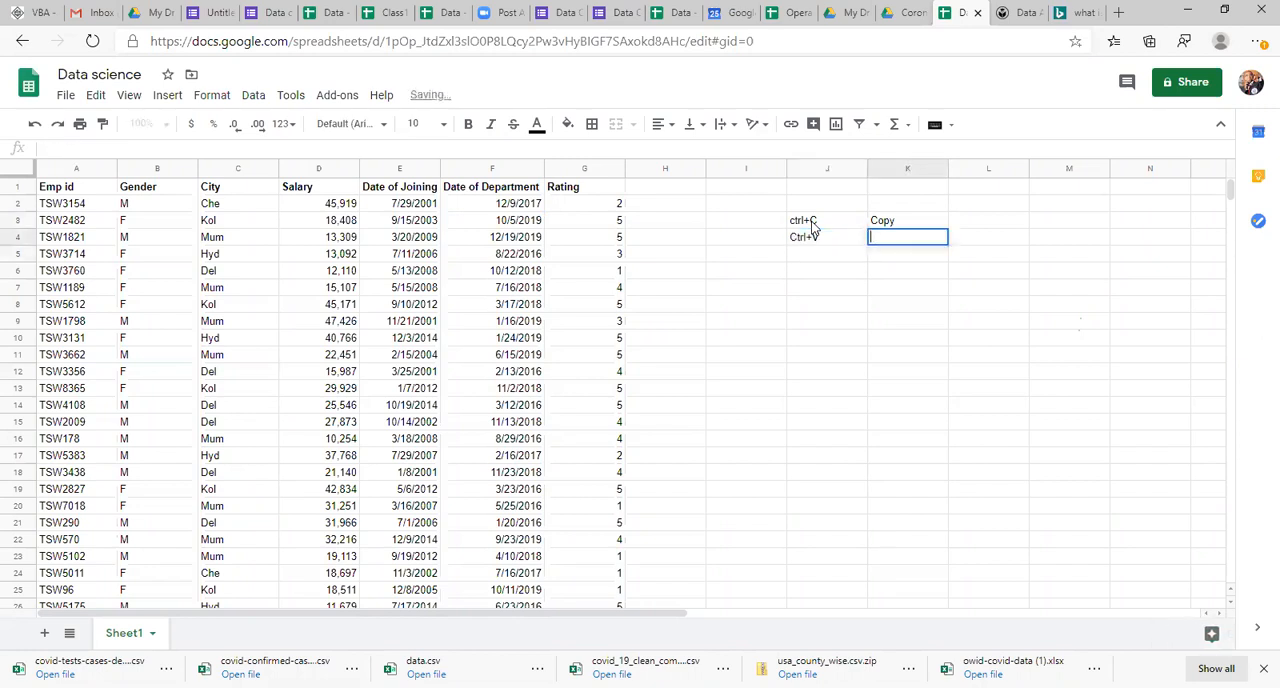
pyautogui.write('Paste')
pyautogui.press('Return')
pyautogui.press('Up')
pyautogui.press('Up')
pyautogui.moveTo(812, 228); pyautogui.dragTo(900, 240)
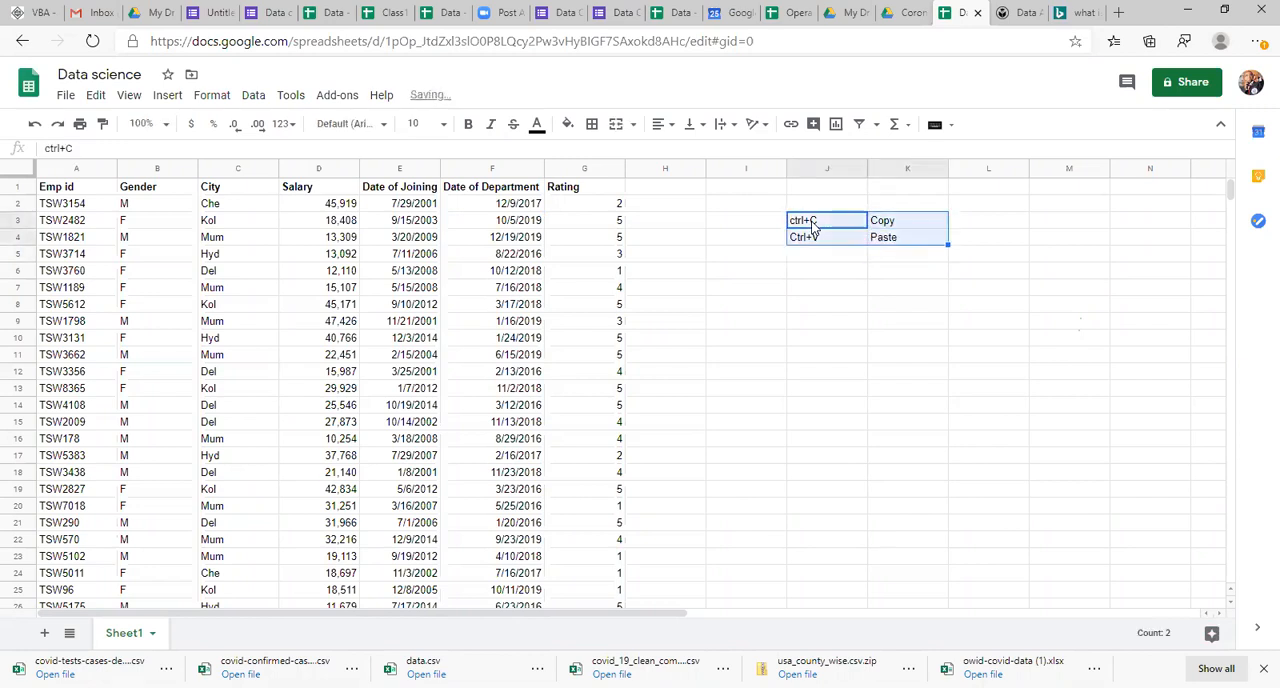
pyautogui.click(837, 256)
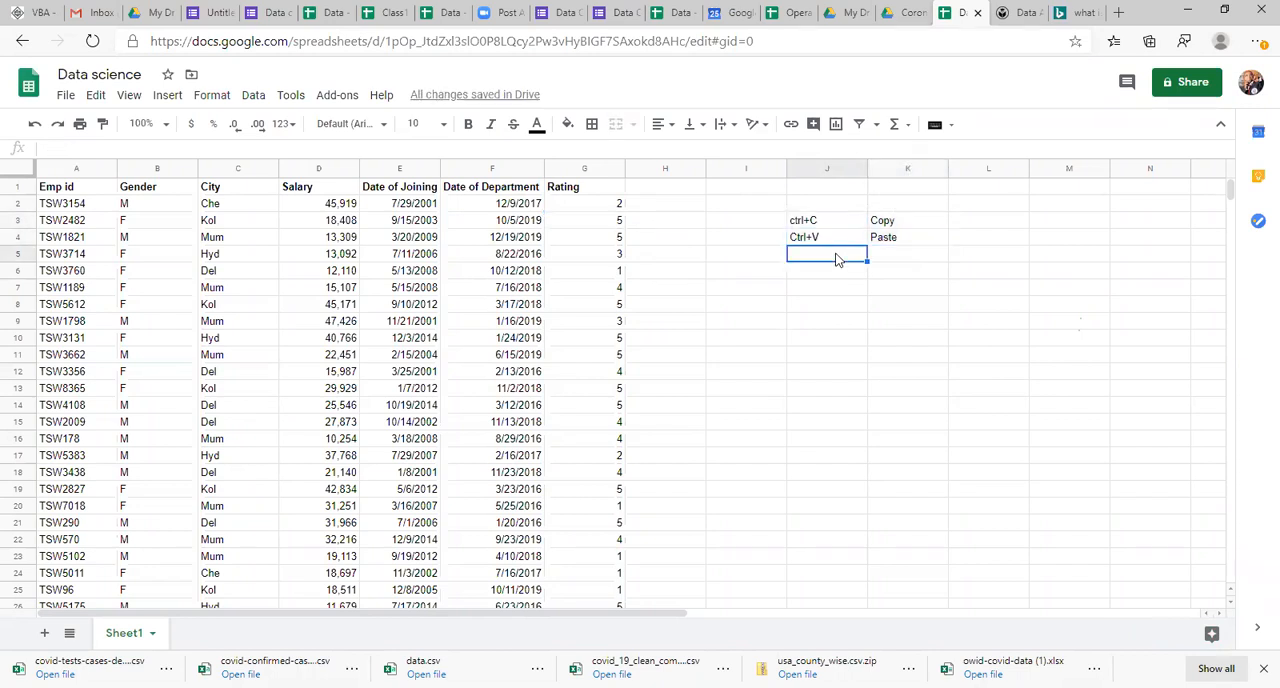
# Step: Move along row 11 from Emp id to Date of Joining, and jump straight back to cell A1
pyautogui.click(80, 358)
pyautogui.press('Right')
pyautogui.press('Right')
pyautogui.press('Right')
pyautogui.press('Right')
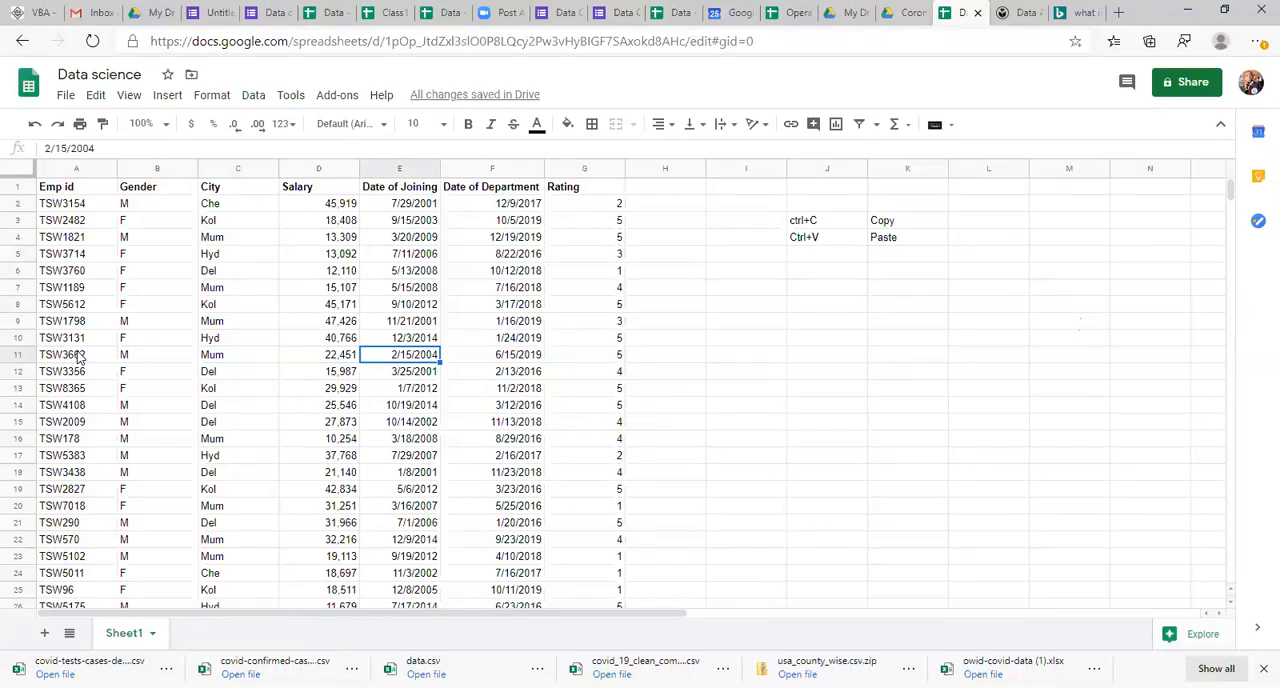
pyautogui.hotkey('ctrl', 'Home')
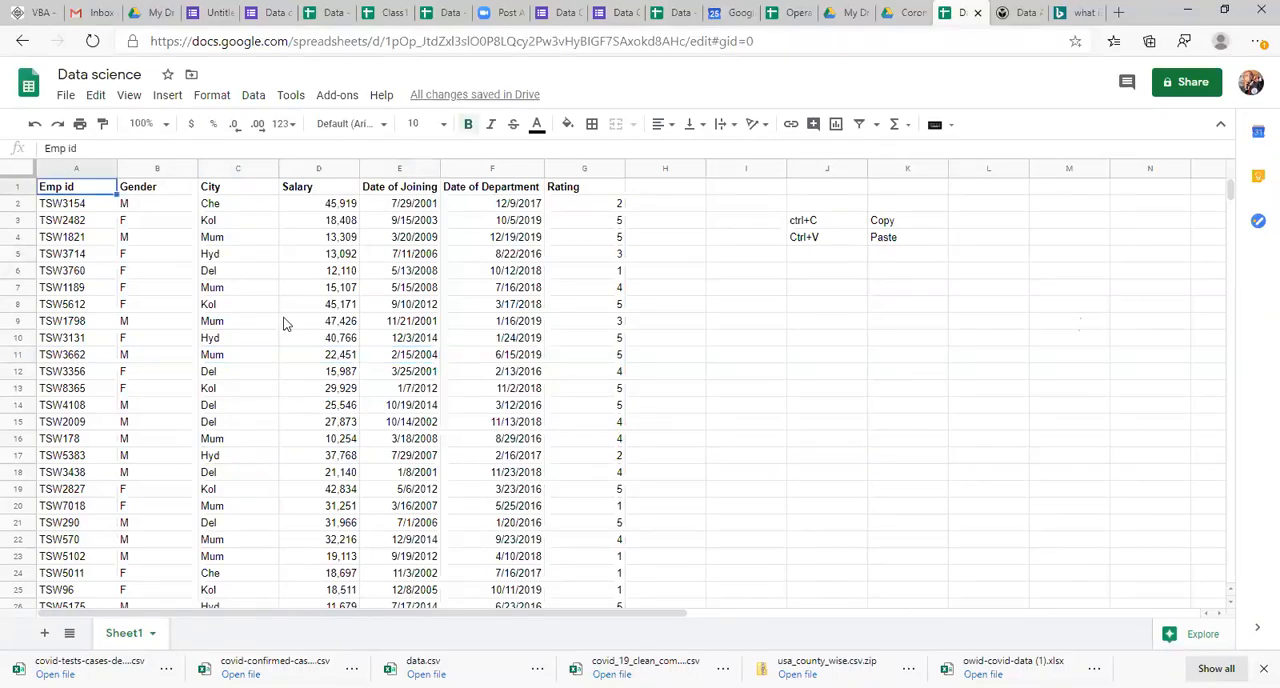
# Step: Enter the shortcut text "Ctrl+Home" in J5 and its description "Cell A1" in K5
pyautogui.click(821, 255)
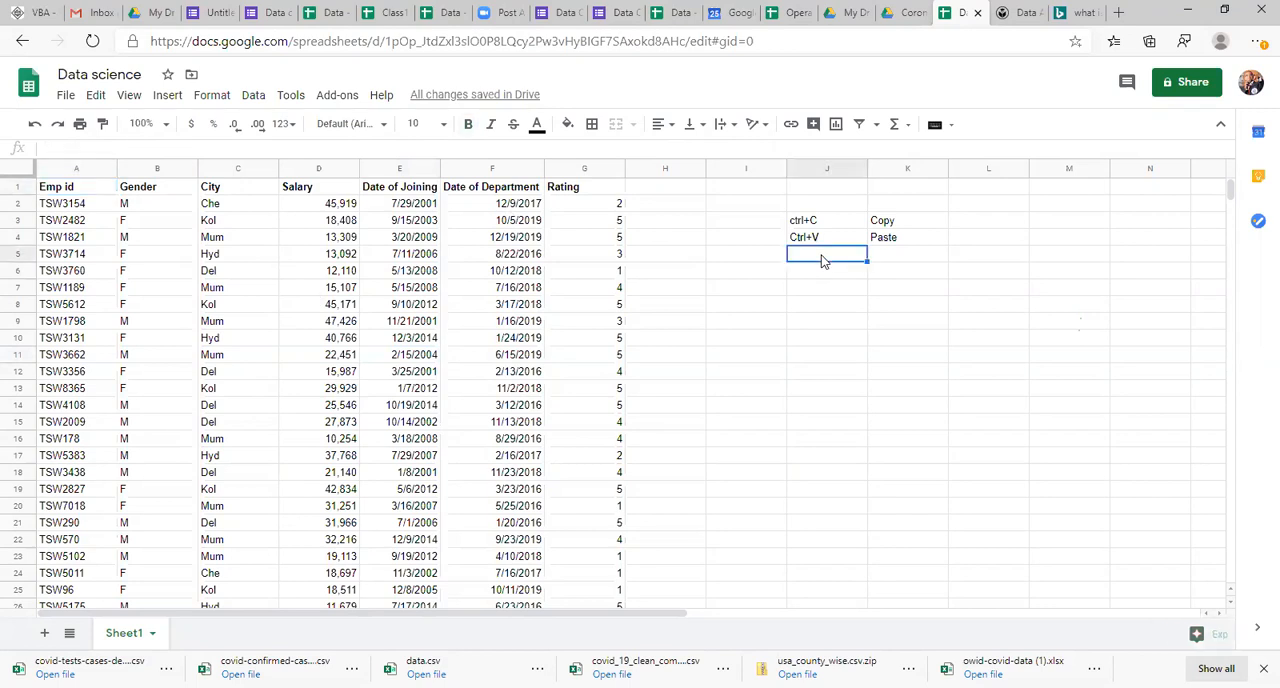
pyautogui.write('Ctrl')
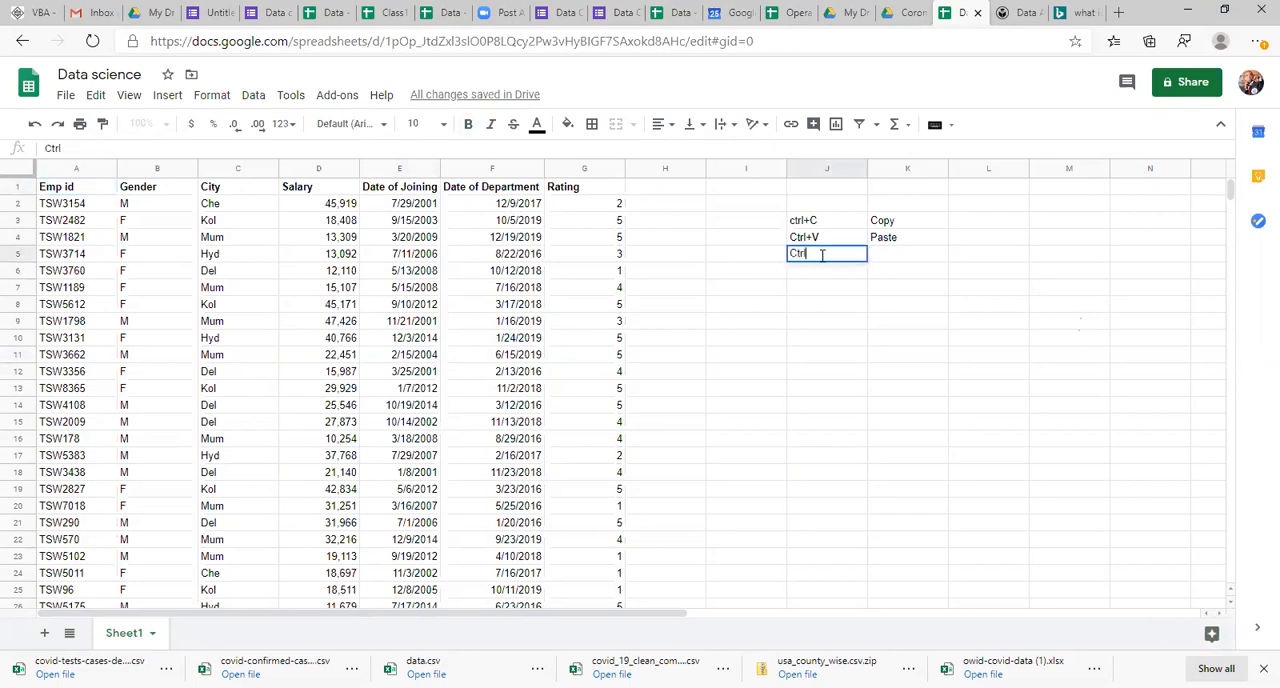
pyautogui.write('+Home')
pyautogui.press('Tab')
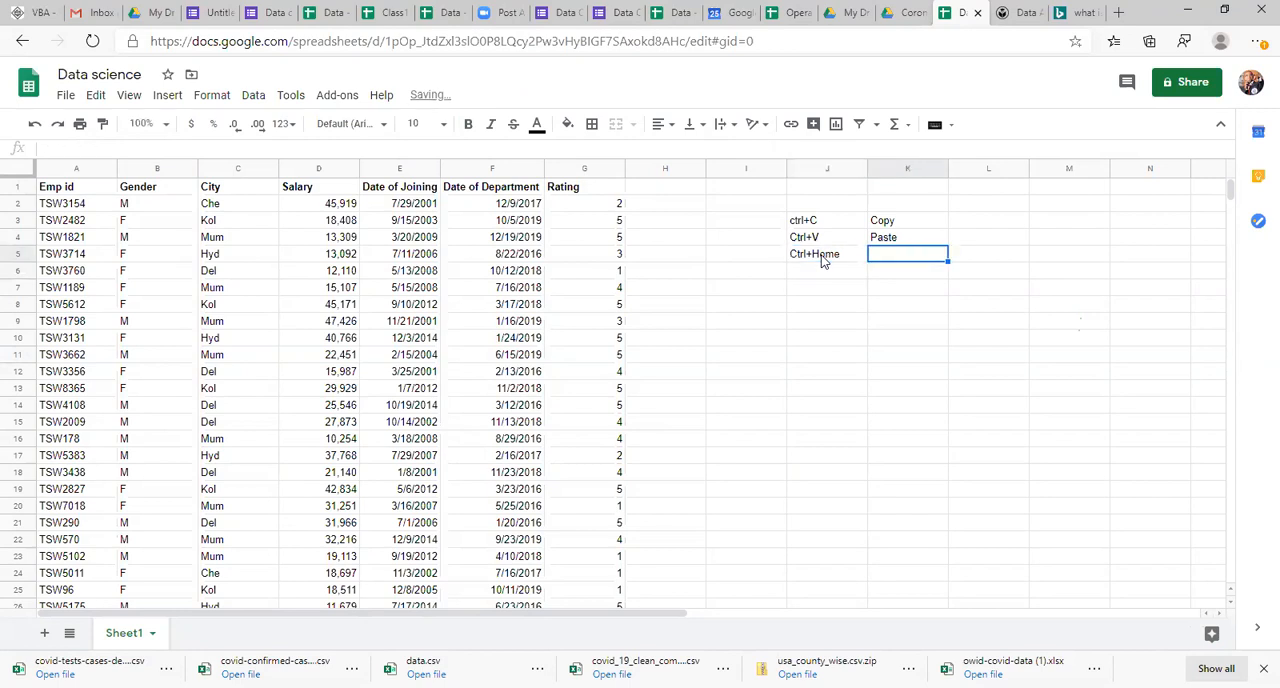
pyautogui.write('Ce')
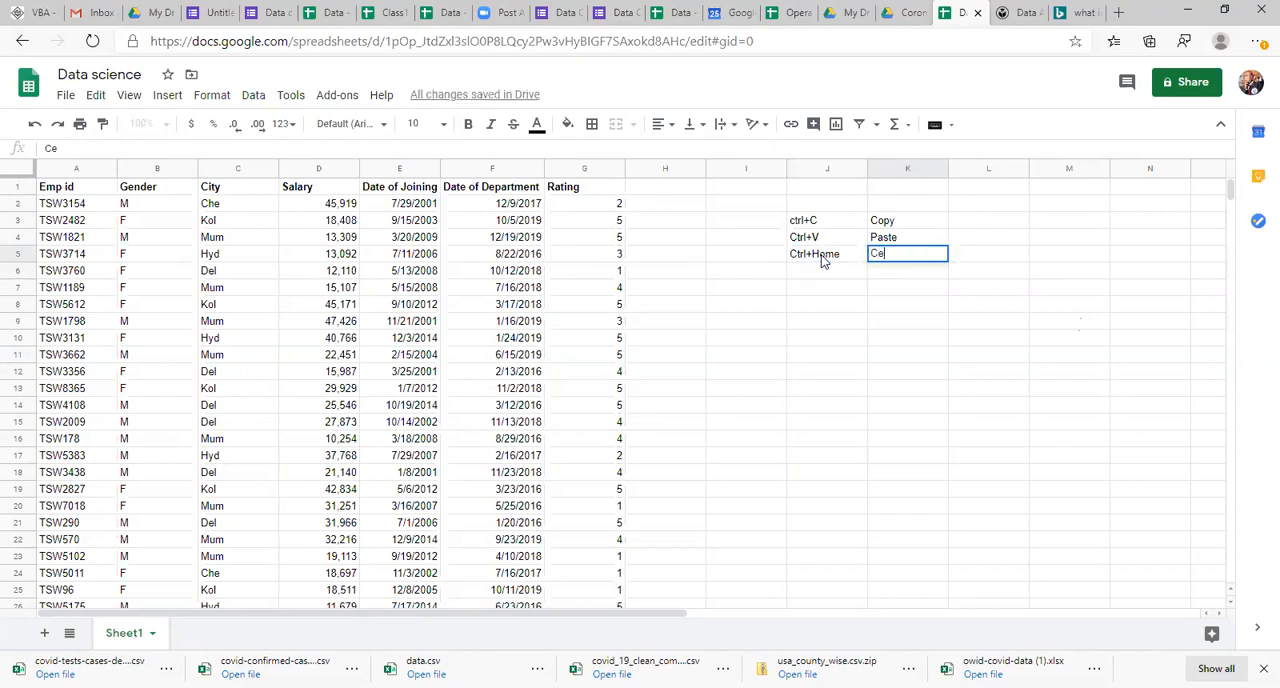
pyautogui.write('ll A1')
pyautogui.press('Return')
pyautogui.press('Left')
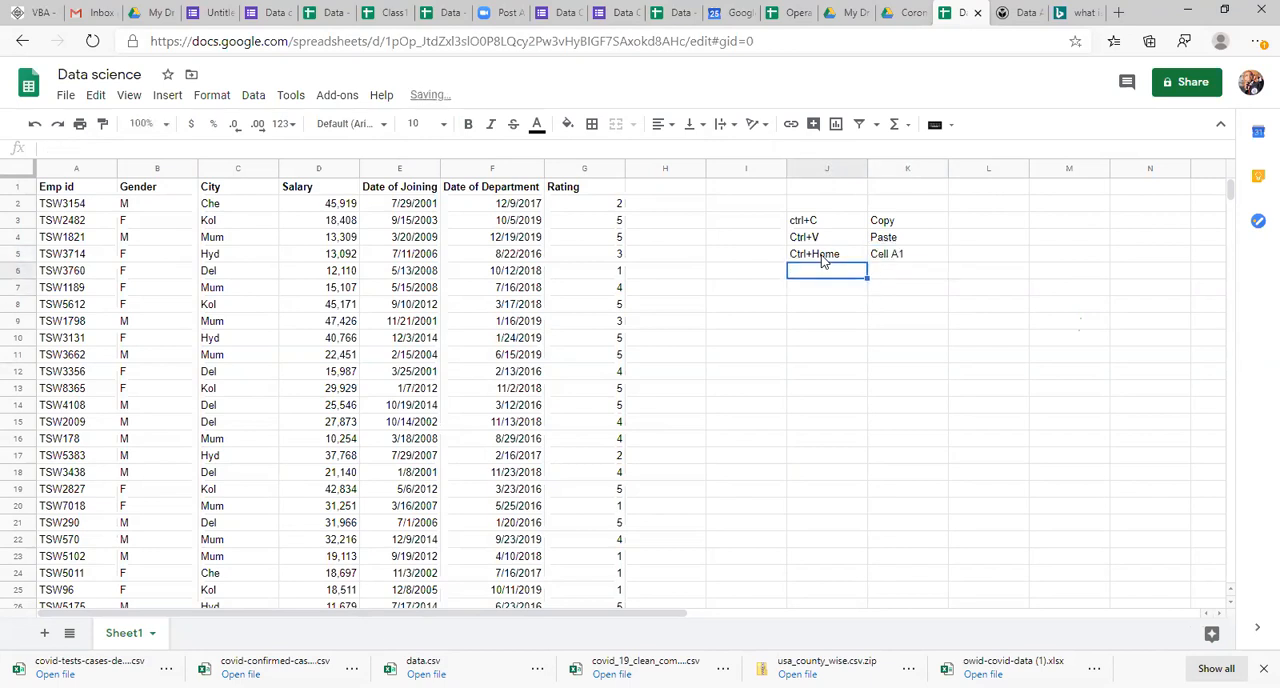
# Step: Jump to the sheet's last cell, Z1000, go to column A of that row, and return to A1
pyautogui.press('Left')
pyautogui.press('Left')
pyautogui.press('Left')
pyautogui.press('Left')
pyautogui.press('Left')
pyautogui.press('Left')
pyautogui.press('Left')
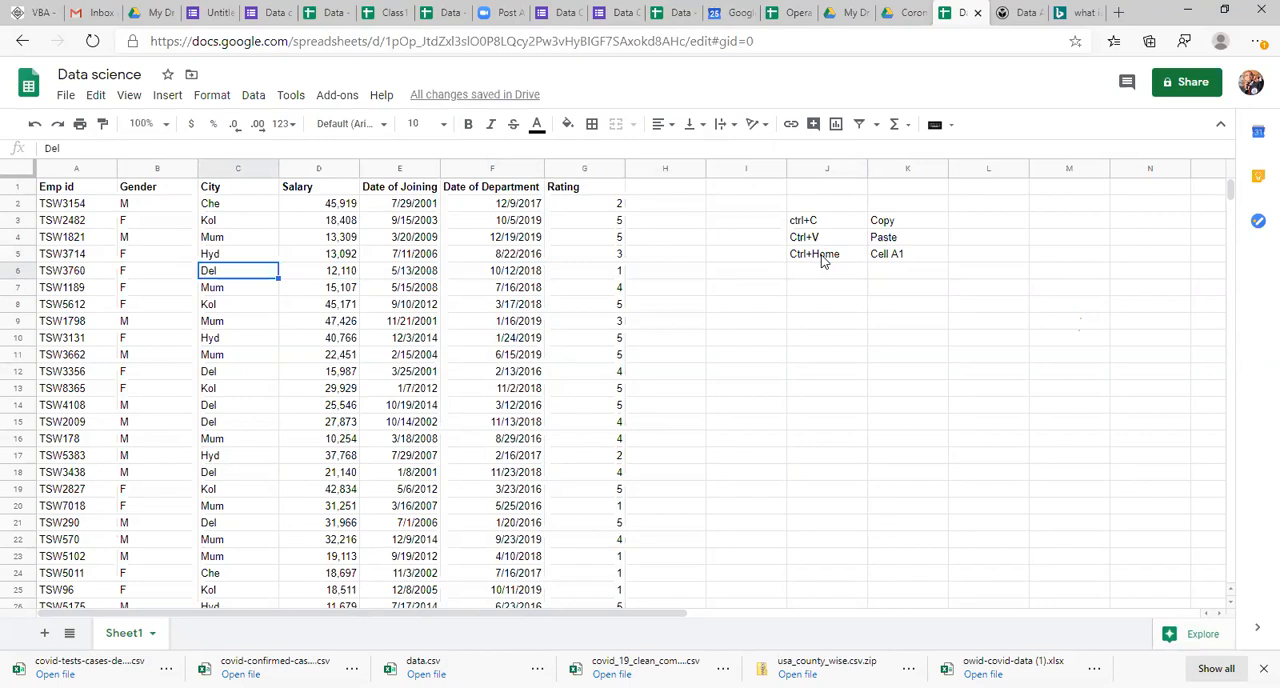
pyautogui.hotkey('ctrl', 'End')
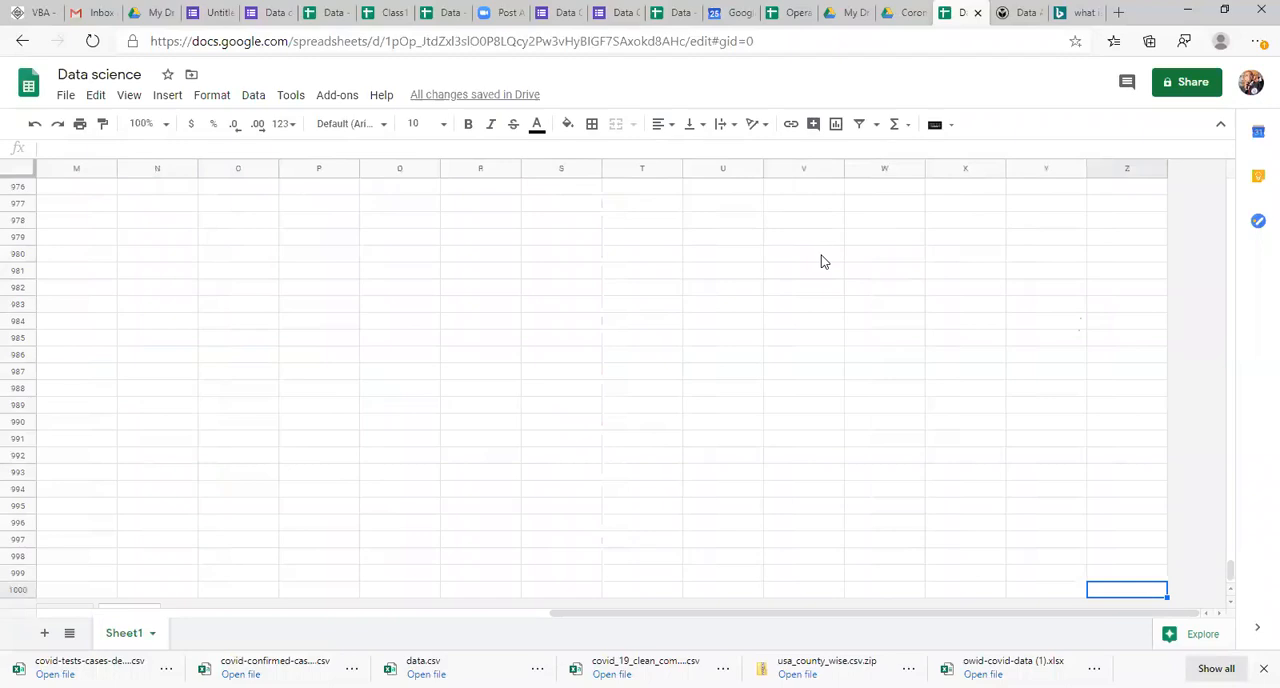
pyautogui.press('Left')
pyautogui.press('Left')
pyautogui.press('Left')
pyautogui.hotkey('ctrl', 'Left')
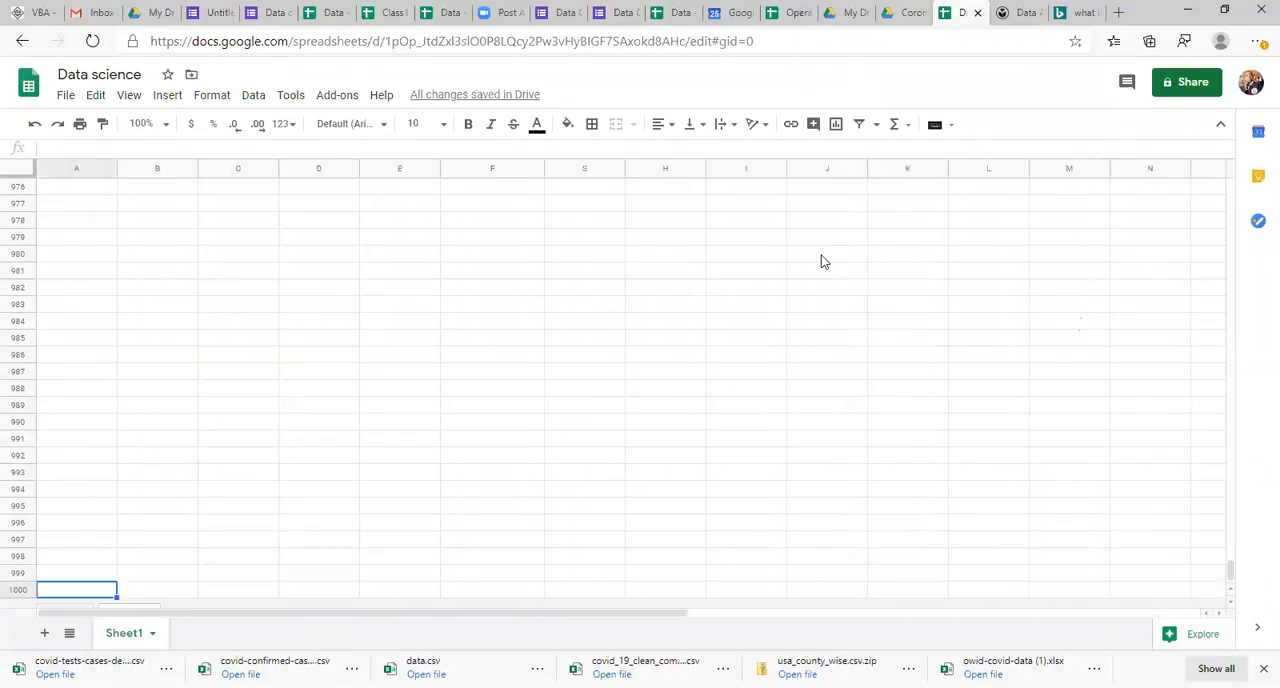
pyautogui.hotkey('ctrl', 'Up')
pyautogui.hotkey('ctrl', 'Home')
# Step: Jump from A1 to the sheet's last cell, go to the last employee row in column A, and return to A1
pyautogui.hotkey('ctrl', 'End')
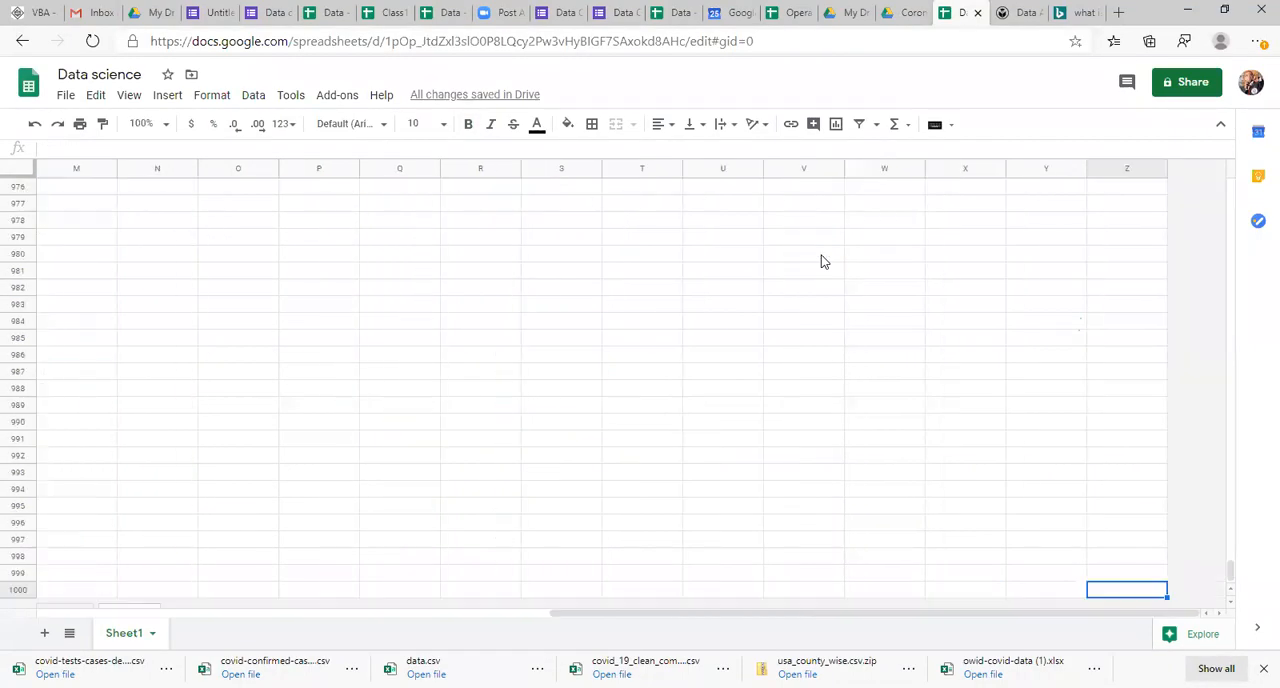
pyautogui.hotkey('ctrl', 'Left')
pyautogui.hotkey('ctrl', 'Up')
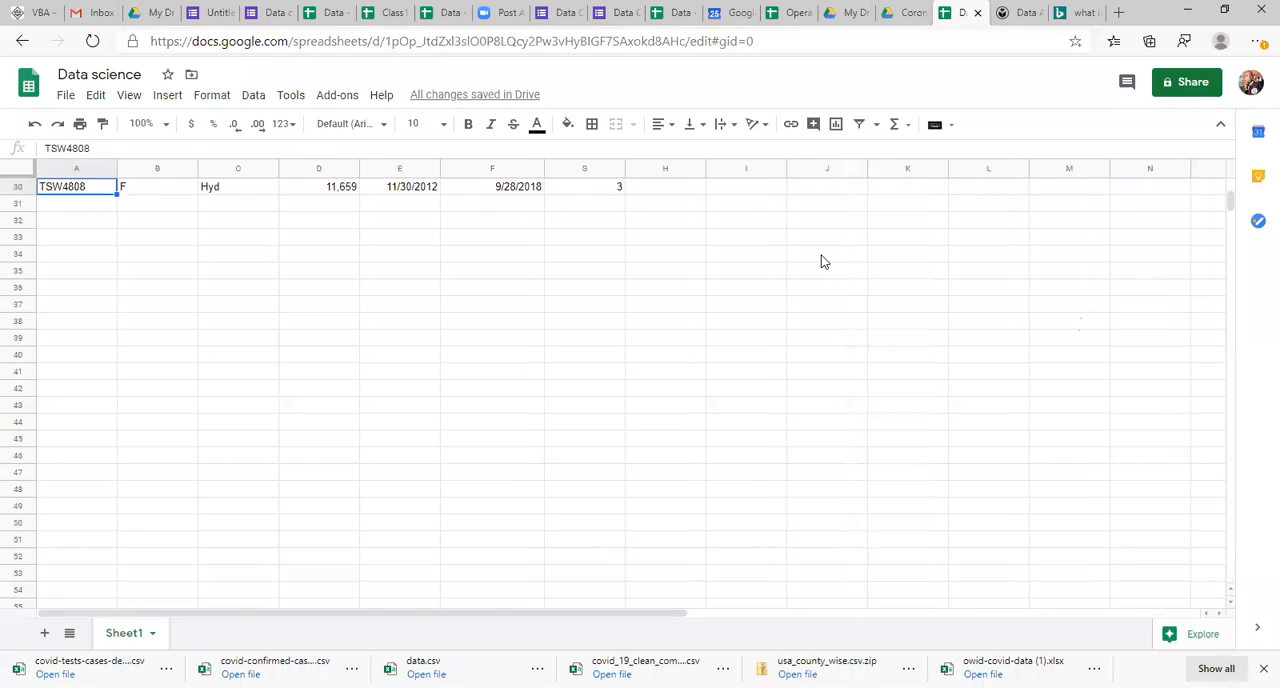
pyautogui.hotkey('ctrl', 'Home')
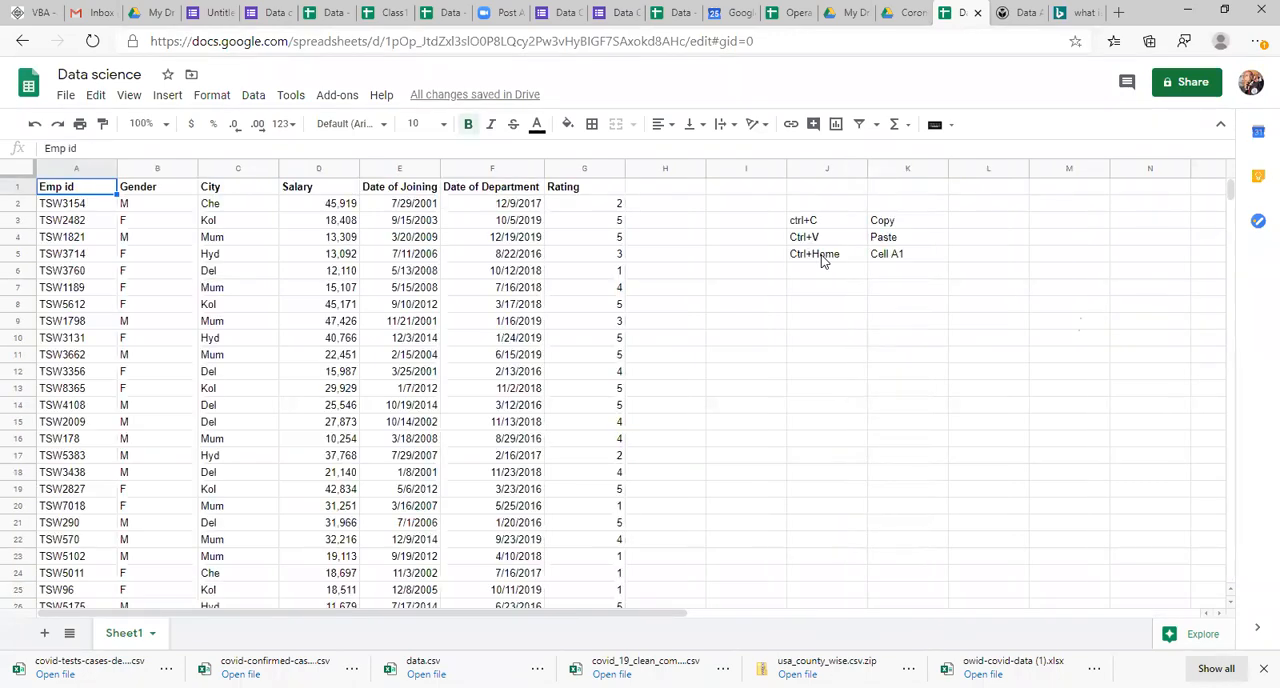
# Step: Move cell by cell along the header row to Date of Joining and back to Emp id
pyautogui.press('Right')
pyautogui.press('Right')
pyautogui.press('Right')
pyautogui.press('Right')
pyautogui.press('Left')
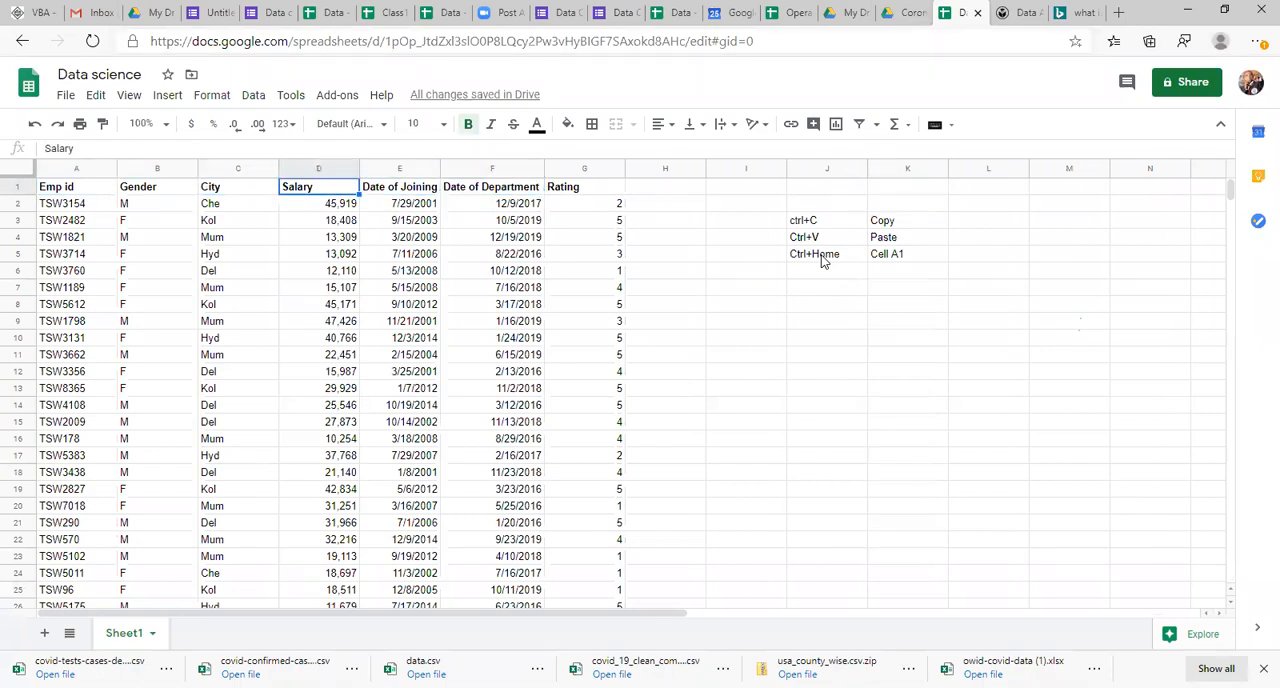
pyautogui.press('Left')
pyautogui.press('Left')
pyautogui.press('Left')
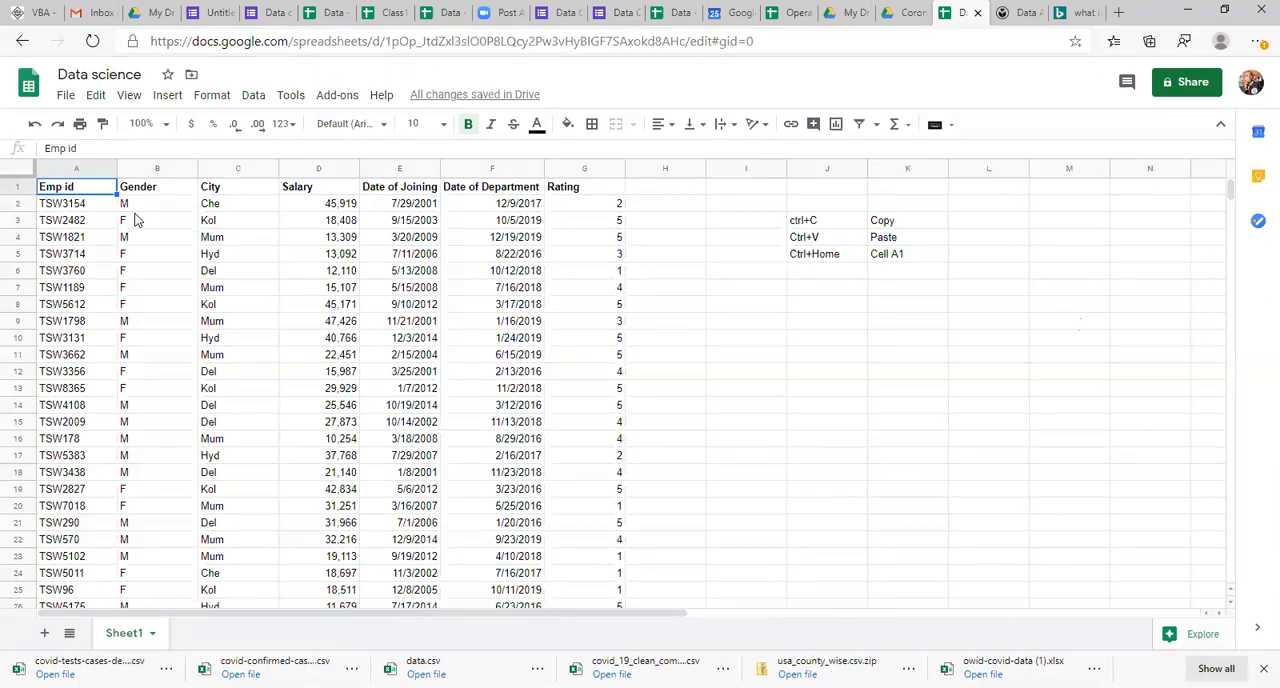
# Step: Jump to the last employee ID in column A from rows 1, 2 and 3 in turn, and return to A1
pyautogui.hotkey('ctrl', 'Down')
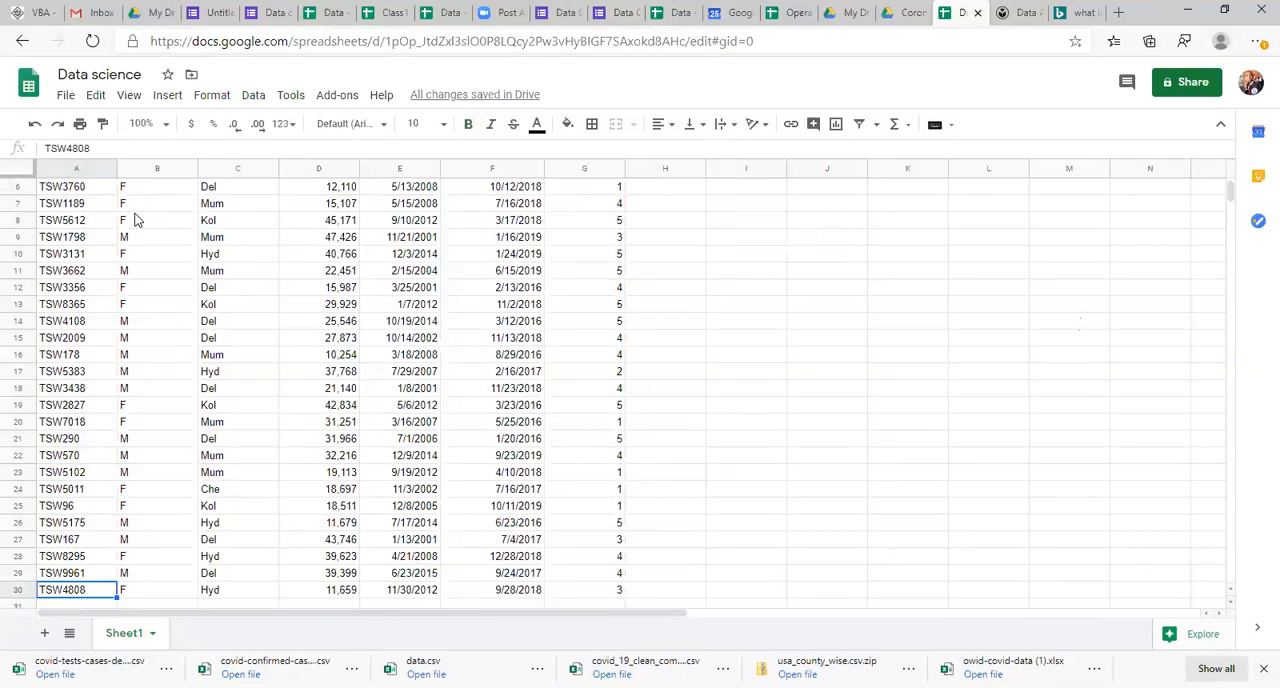
pyautogui.hotkey('ctrl', 'Up')
pyautogui.press('Down')
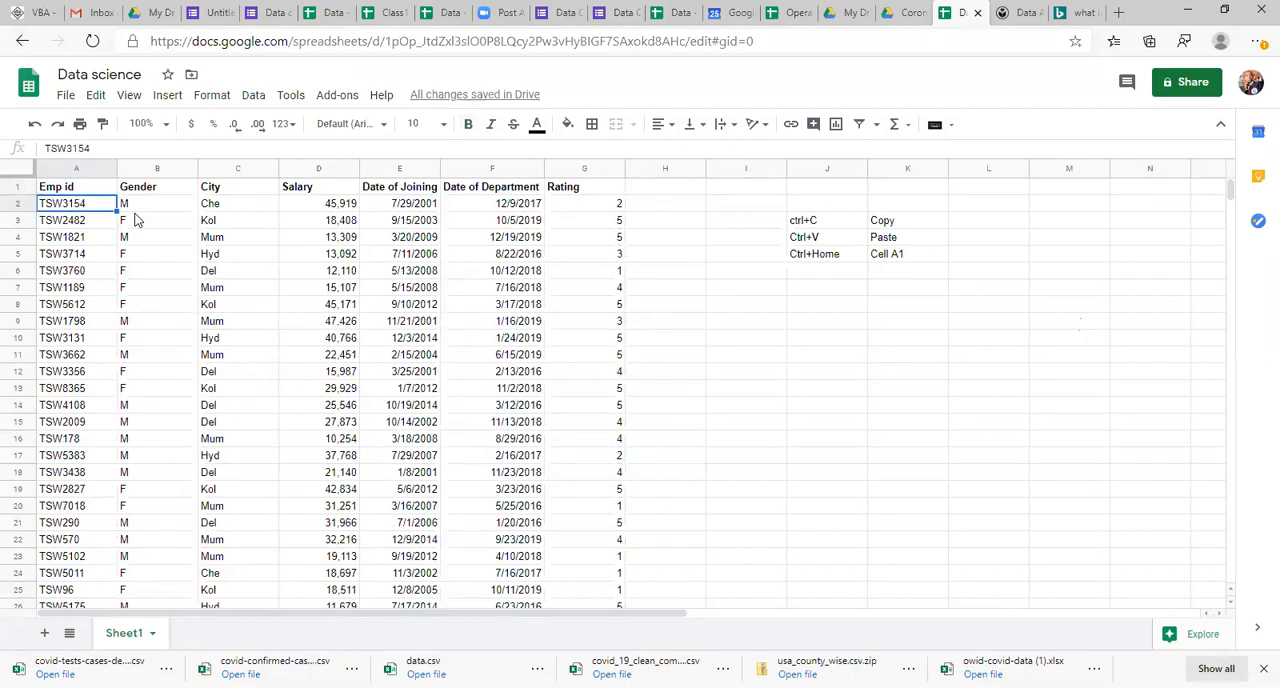
pyautogui.hotkey('ctrl', 'Down')
pyautogui.hotkey('ctrl', 'Up')
pyautogui.press('Down')
pyautogui.press('Down')
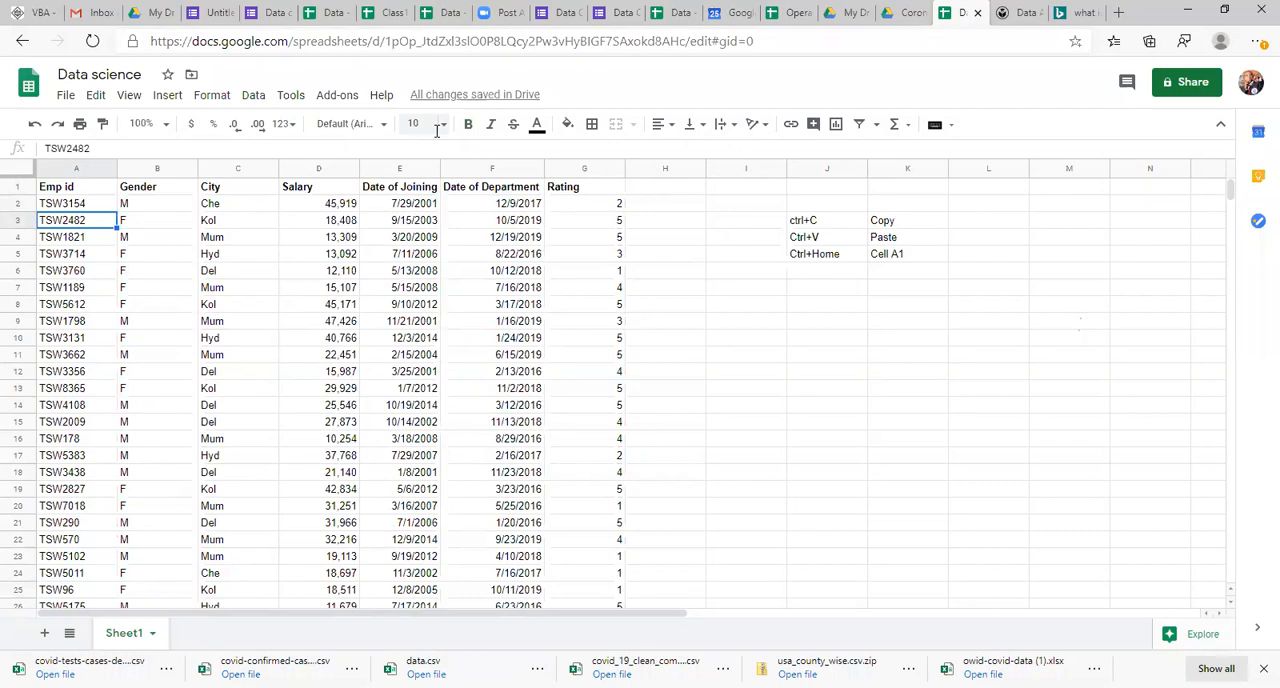
pyautogui.hotkey('ctrl', 'Down')
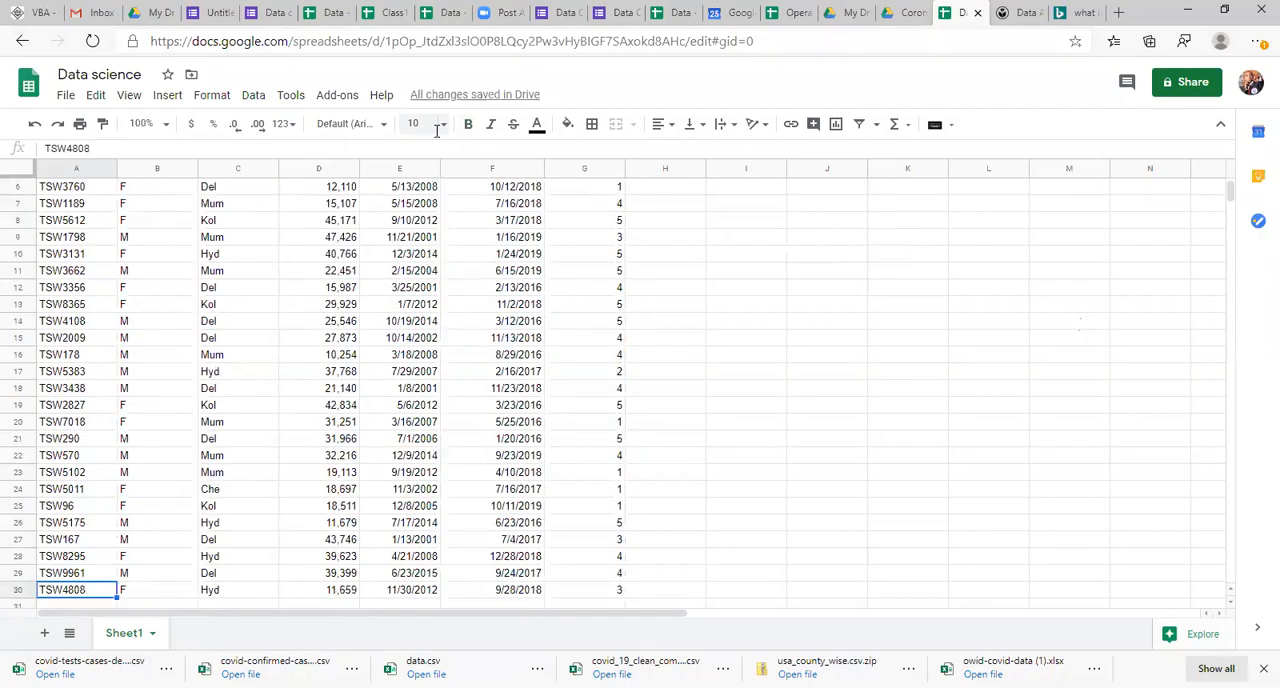
pyautogui.hotkey('ctrl', 'Home')
# Step: Enter the shortcut text "Ctrl+Down arrow" in J6, below the Ctrl+Home entry
pyautogui.click(829, 274)
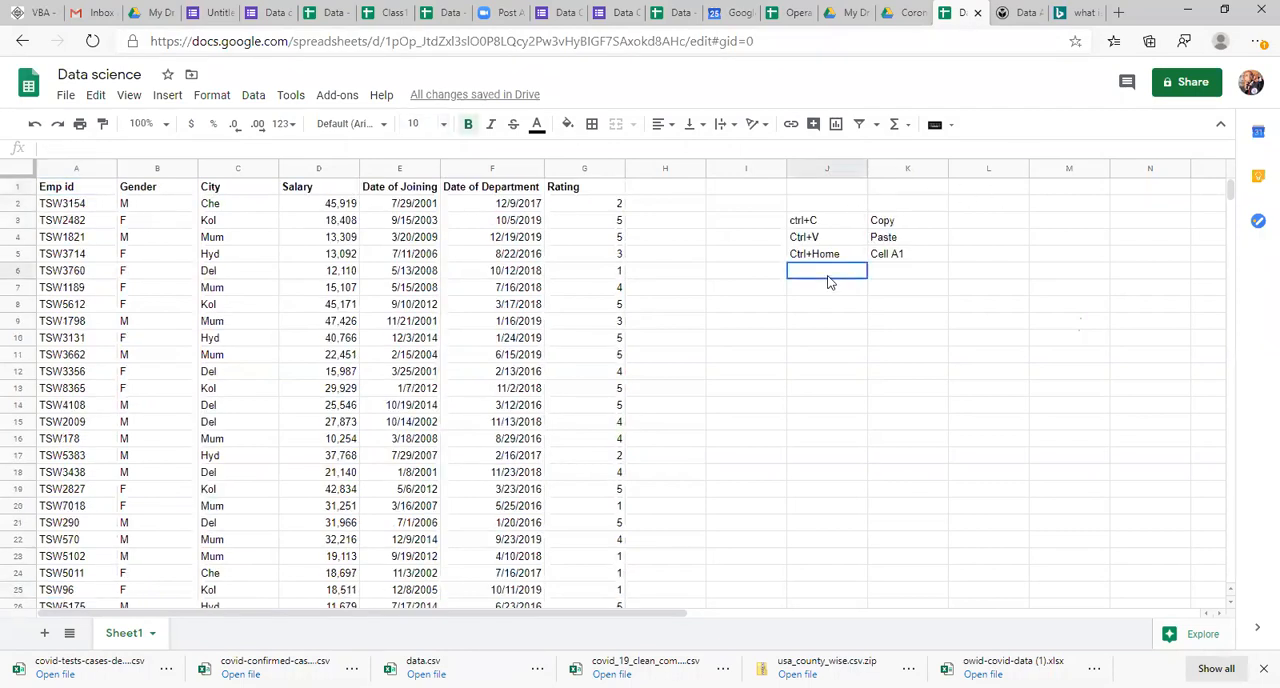
pyautogui.write('Ctr')
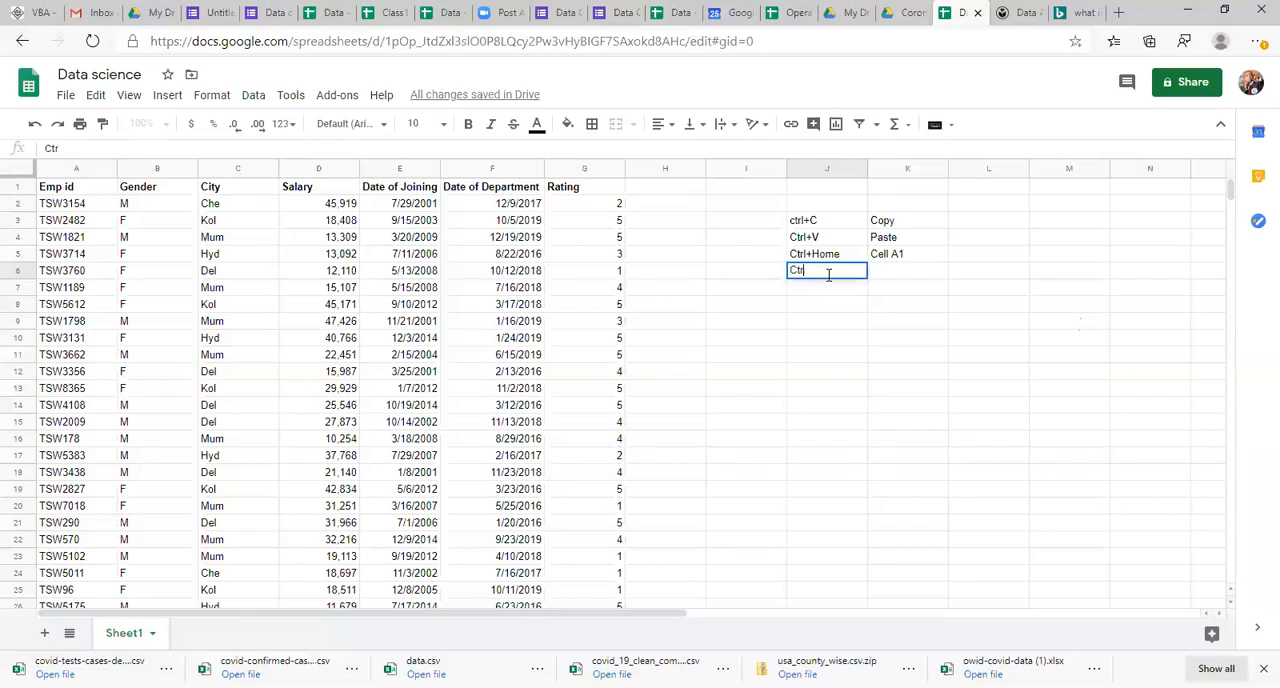
pyautogui.write('l+Down arrow')
pyautogui.press('Return')
pyautogui.click(828, 276)
pyautogui.click(829, 285)
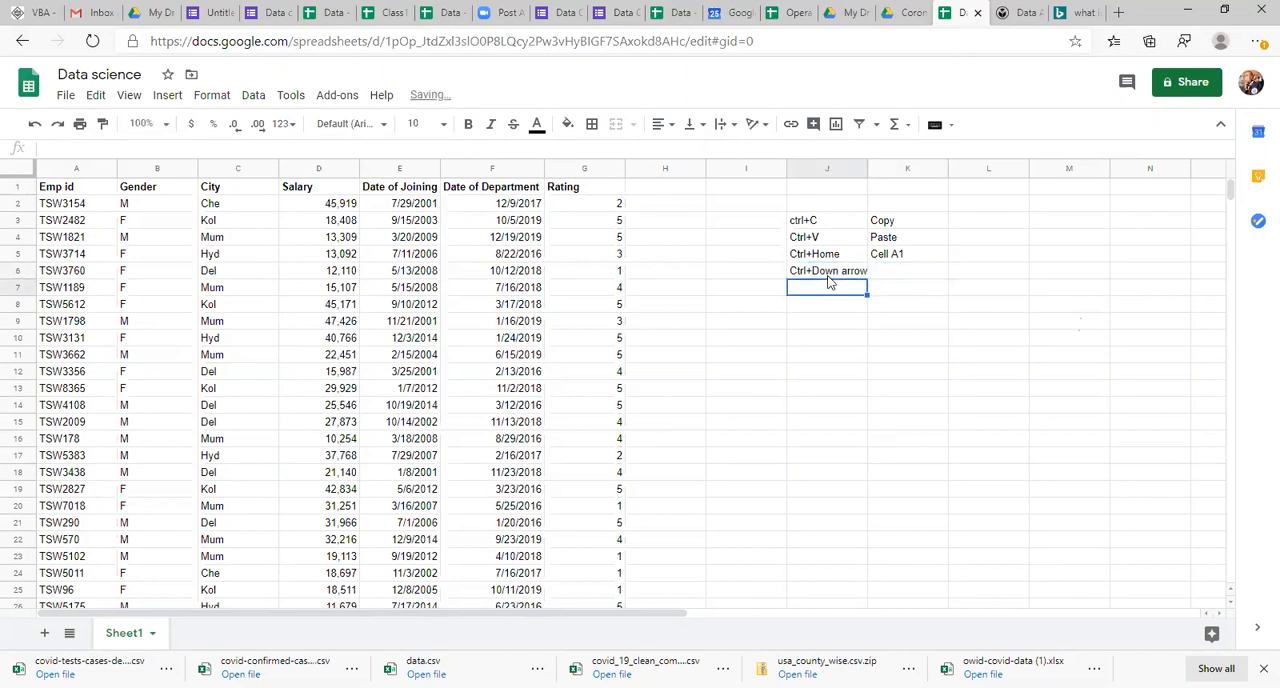
# Step: Jump across row 2 of the employee table from Emp id to Rating and back
pyautogui.click(77, 191)
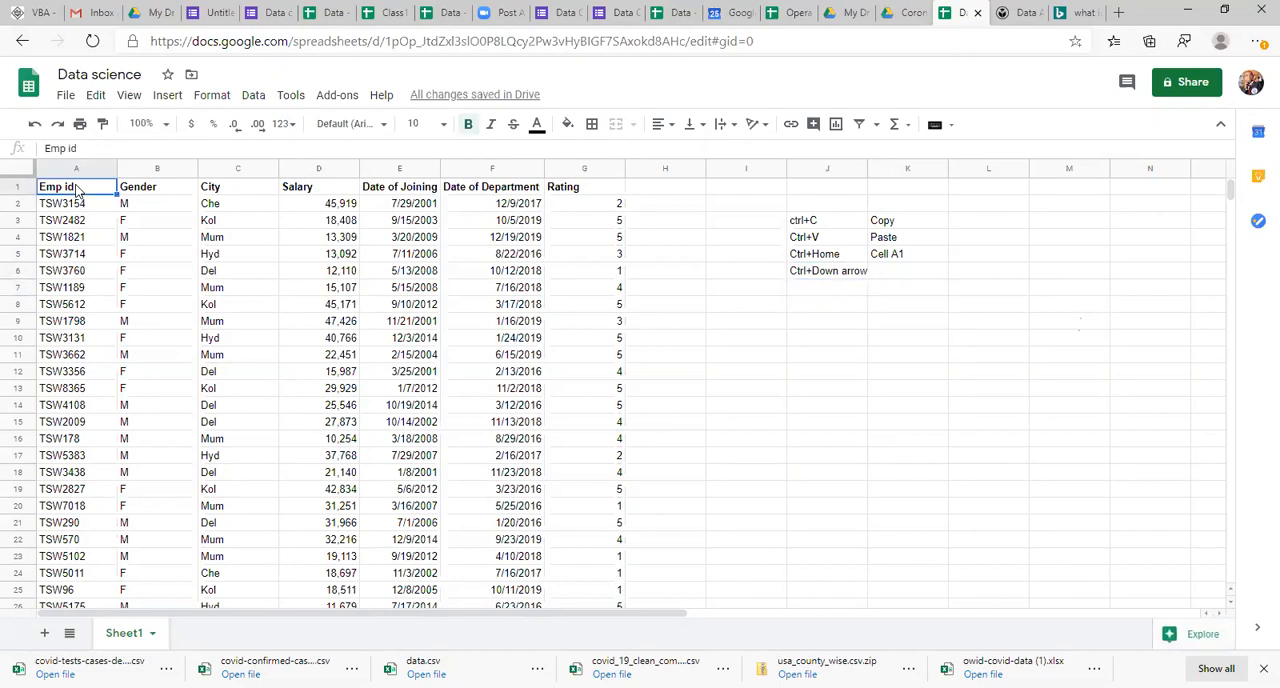
pyautogui.click(575, 214)
pyautogui.click(76, 208)
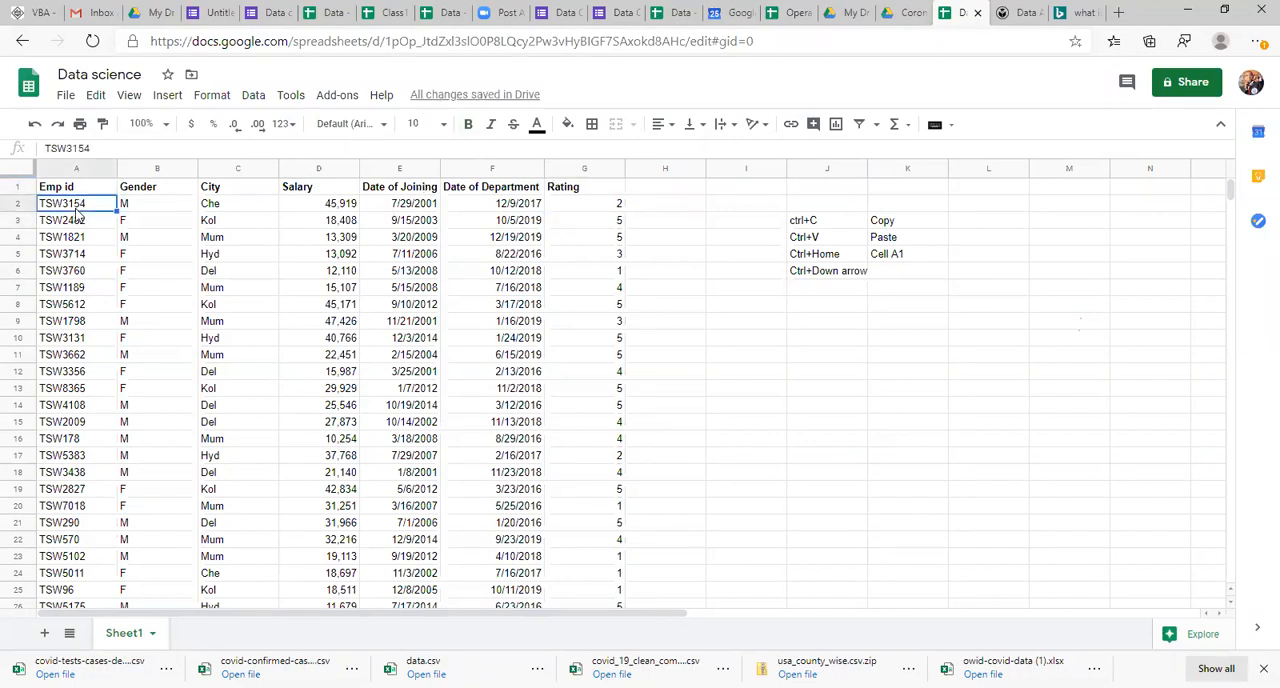
pyautogui.hotkey('ctrl', 'Right')
pyautogui.press('Left')
pyautogui.press('Right')
pyautogui.hotkey('ctrl', 'Left')
# Step: Set the font size of the whole employee table, A1:G30, to 12
pyautogui.click(82, 196)
pyautogui.hotkey('shift', 'Right')
pyautogui.hotkey('shift', 'Right')
pyautogui.hotkey('shift', 'Right')
pyautogui.hotkey('shift', 'Right')
pyautogui.hotkey('shift', 'Right')
pyautogui.hotkey('shift', 'Right')
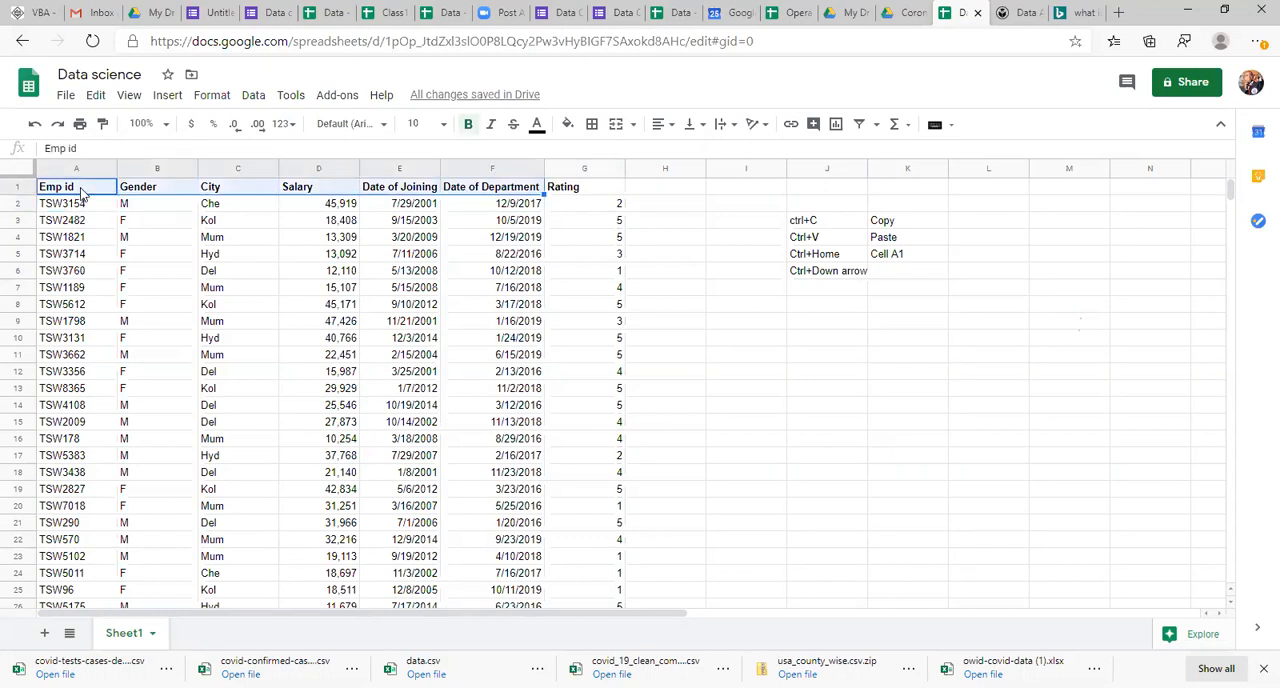
pyautogui.hotkey('ctrl', 'shift', 'Down')
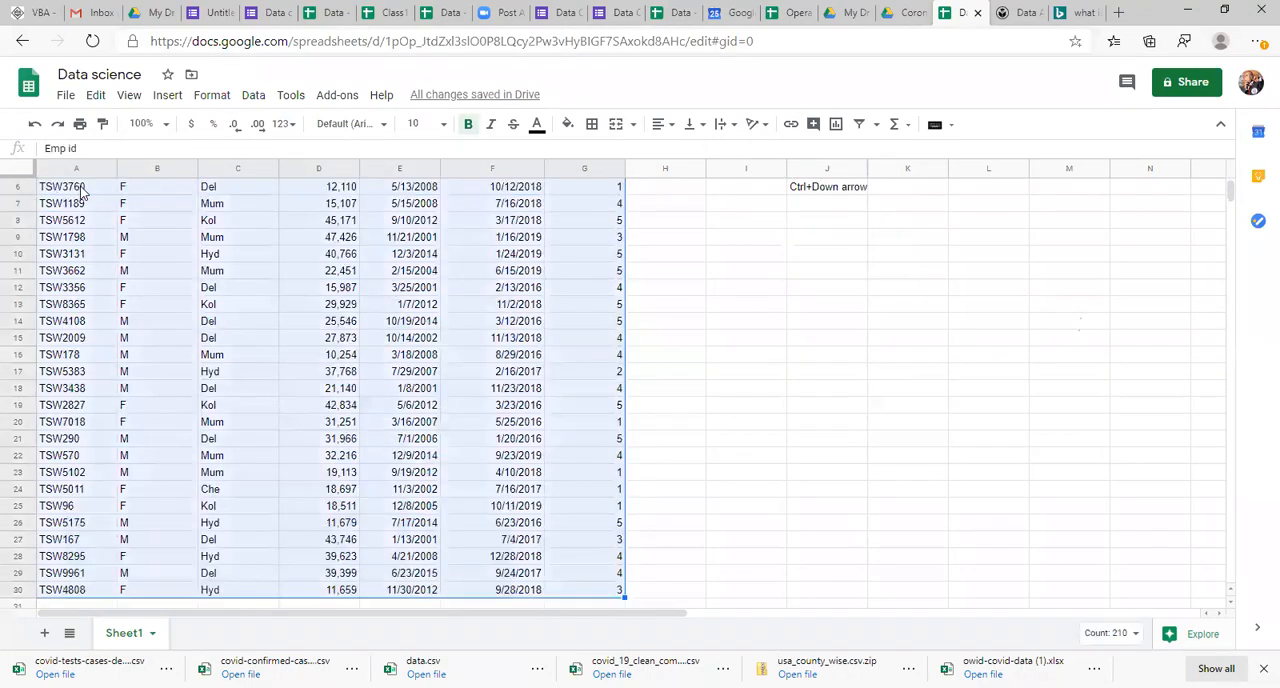
pyautogui.click(425, 118)
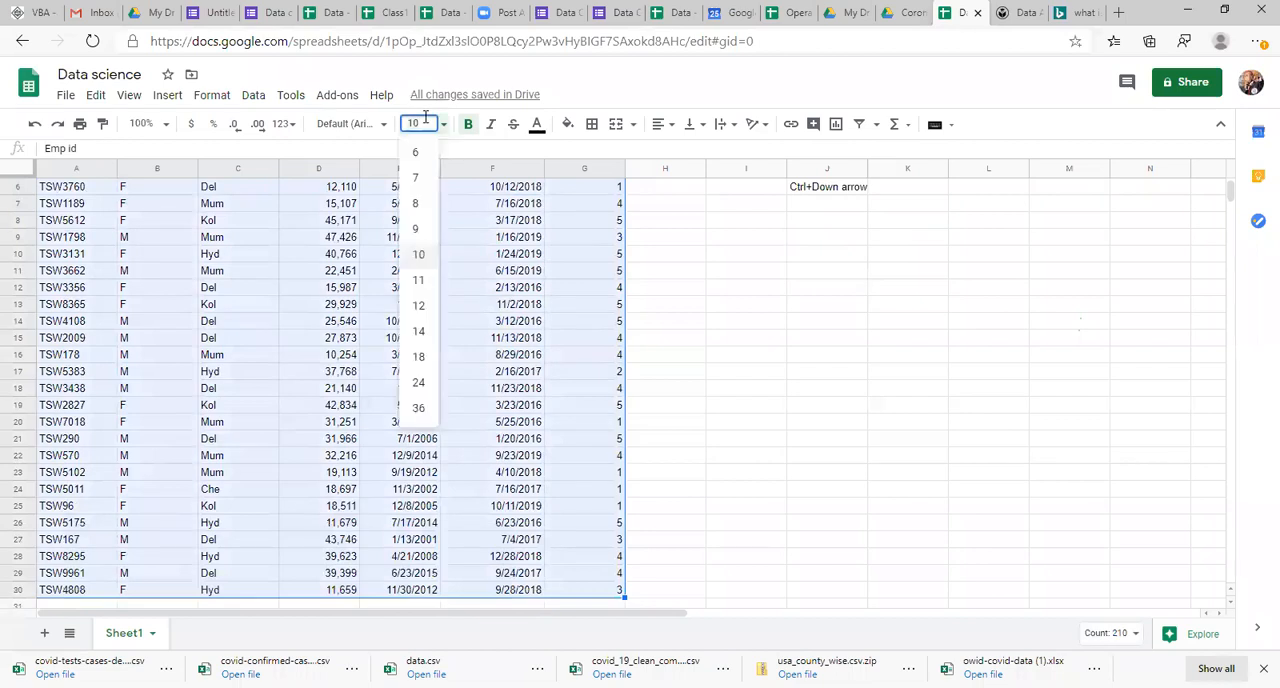
pyautogui.click(420, 312)
pyautogui.click(520, 346)
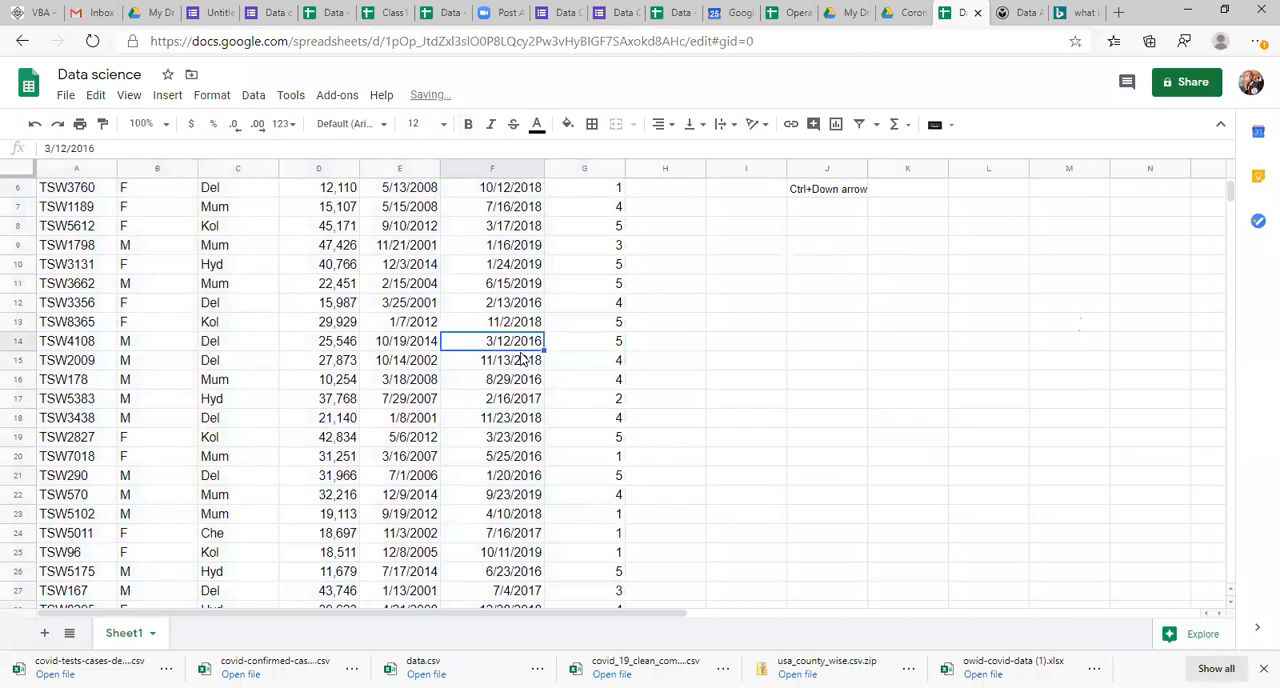
# Step: Enter the description "Down most cell" in K6, beside the Ctrl+Down arrow entry
pyautogui.hotkey('ctrl', 'Up')
pyautogui.press('Left')
pyautogui.press('Right')
pyautogui.press('Right')
pyautogui.press('Right')
pyautogui.press('Right')
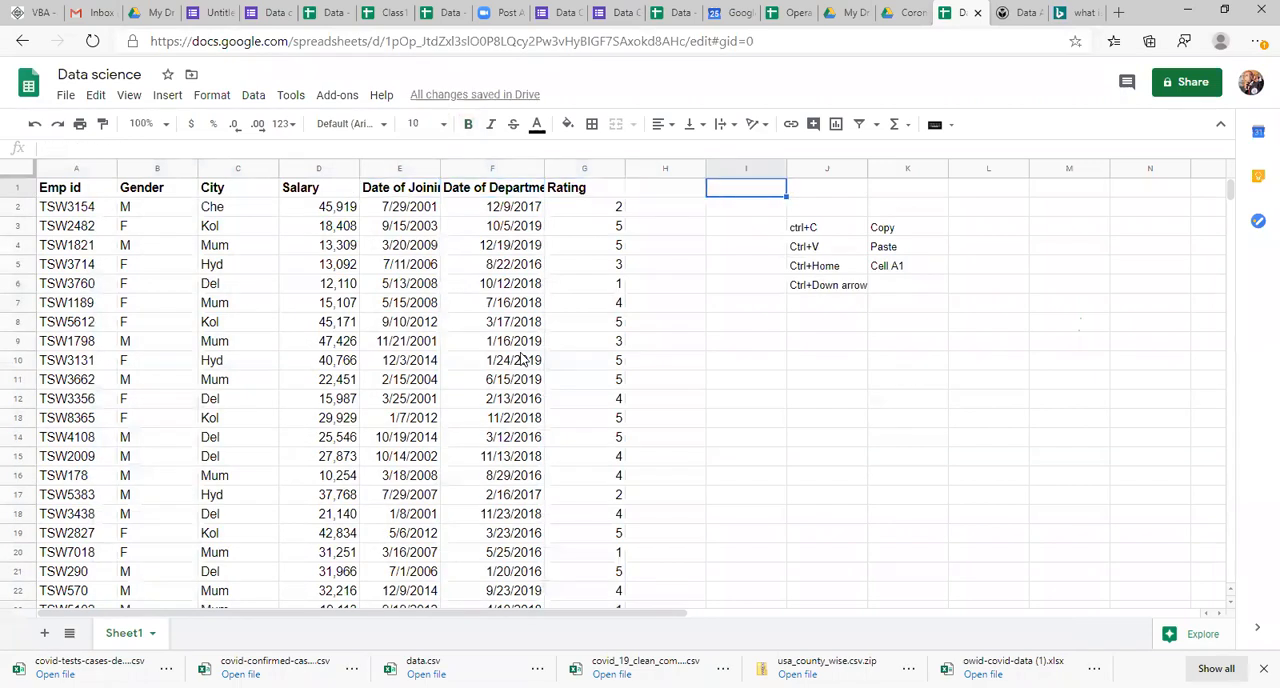
pyautogui.press('Down')
pyautogui.press('Right')
pyautogui.press('Down')
pyautogui.press('Down')
pyautogui.press('Down')
pyautogui.press('Down')
pyautogui.press('Right')
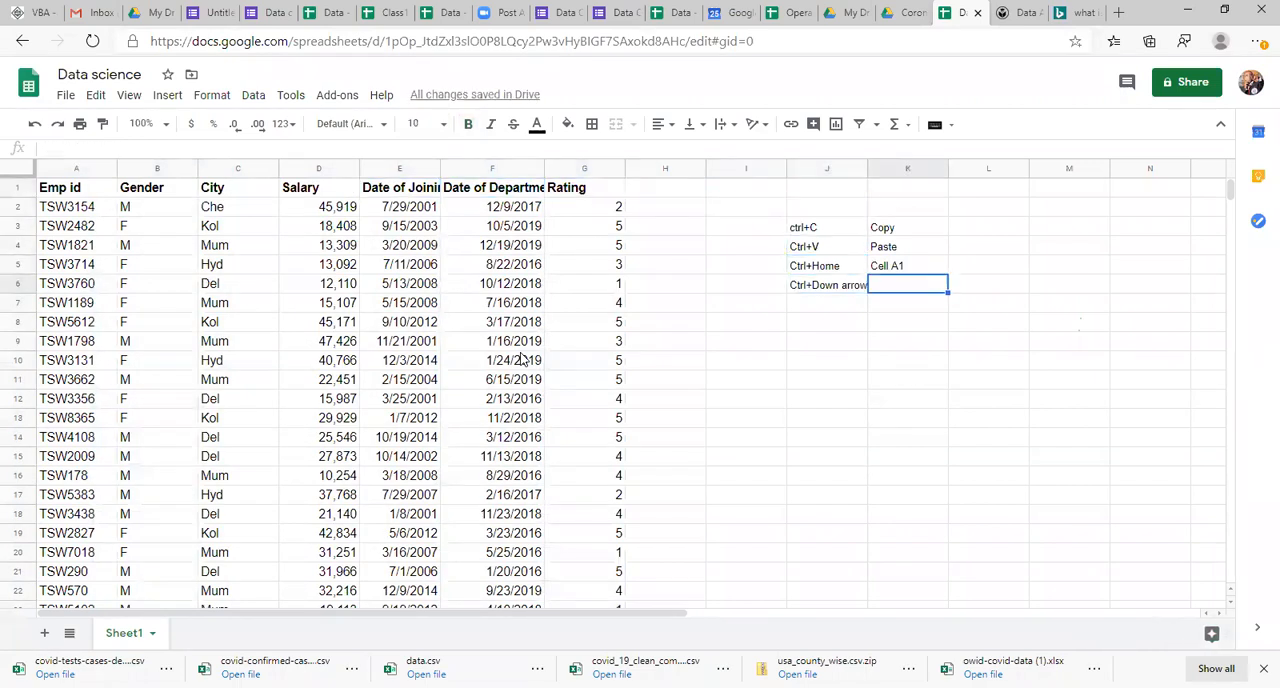
pyautogui.write('Dow')
pyautogui.press('BackSpace')
pyautogui.press('BackSpace')
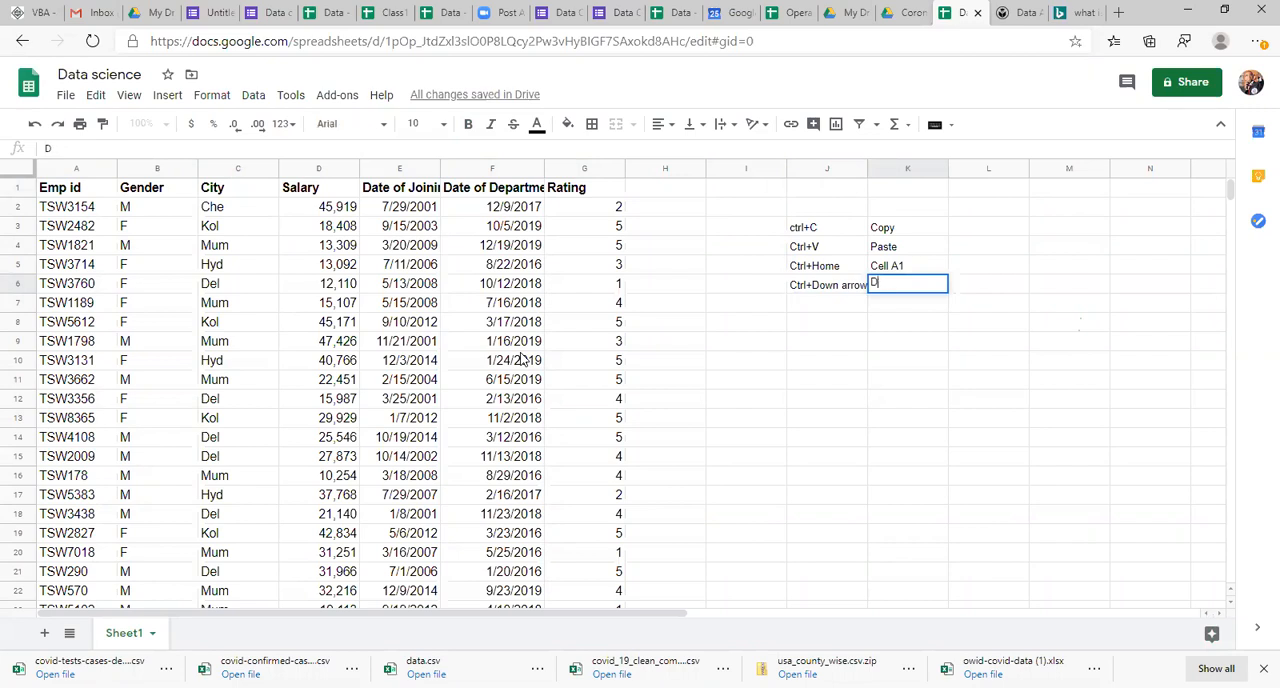
pyautogui.write('ow')
pyautogui.hotkey('shift', 'Left')
pyautogui.hotkey('shift', 'Left')
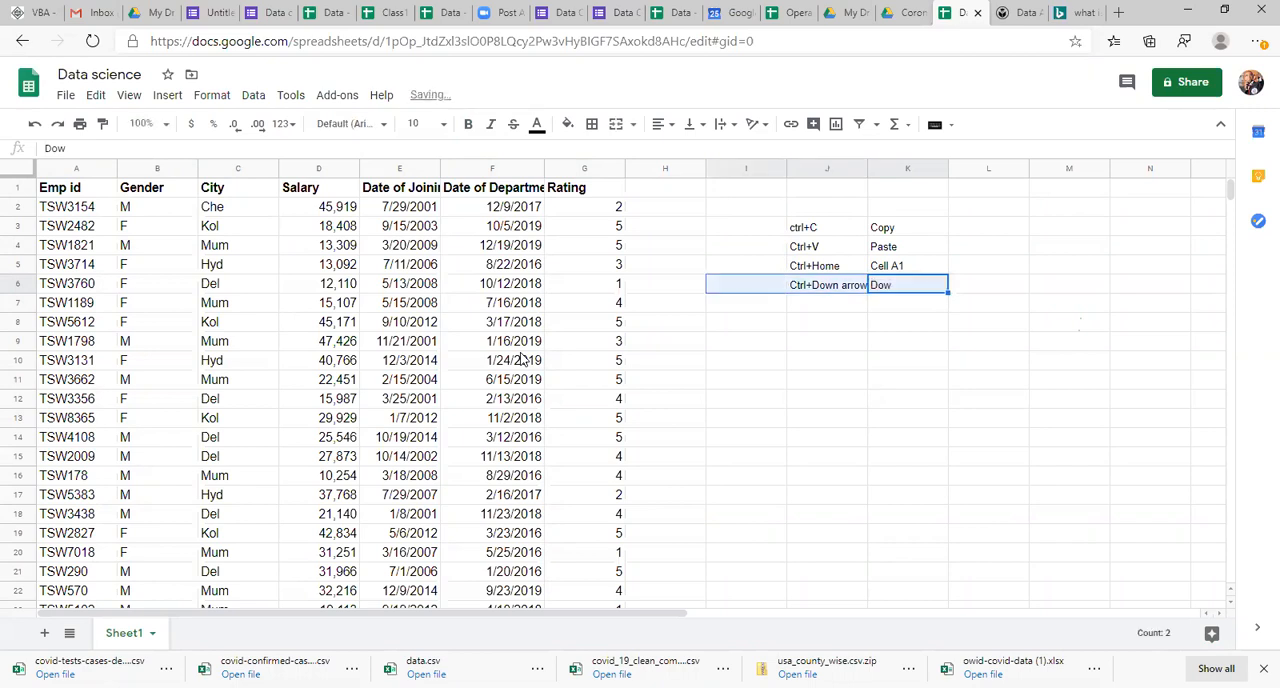
pyautogui.press('Right')
pyautogui.press('Left')
pyautogui.press('F2')
pyautogui.write('n m')
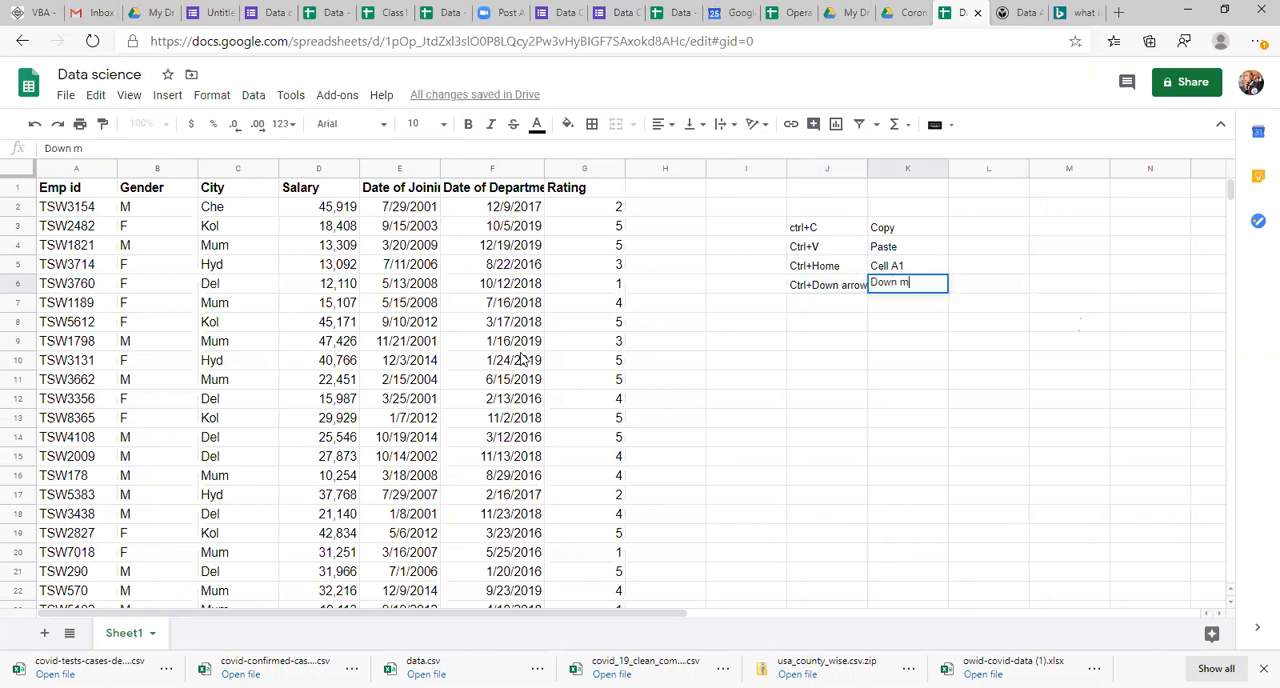
pyautogui.write('ost cell')
pyautogui.press('Return')
# Step: Copy the Ctrl+Down arrow entry from J6 into J7 and change the copy to "Ctrl+Rightow"
pyautogui.press('Left')
pyautogui.press('Up')
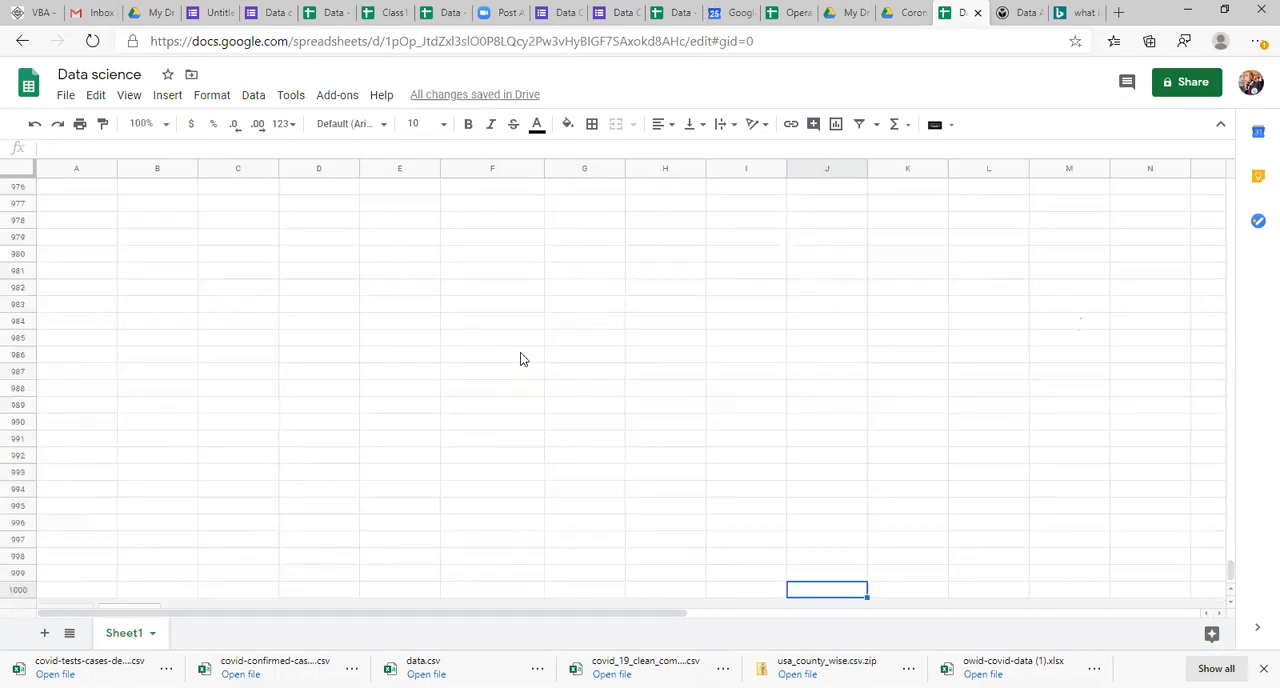
pyautogui.hotkey('ctrl', 'Up')
pyautogui.press('Down')
pyautogui.write('Ctrl+Down arrow')
pyautogui.press('F2')
pyautogui.press('Left')
pyautogui.press('Left')
pyautogui.press('Left')
pyautogui.press('Left')
pyautogui.press('Left')
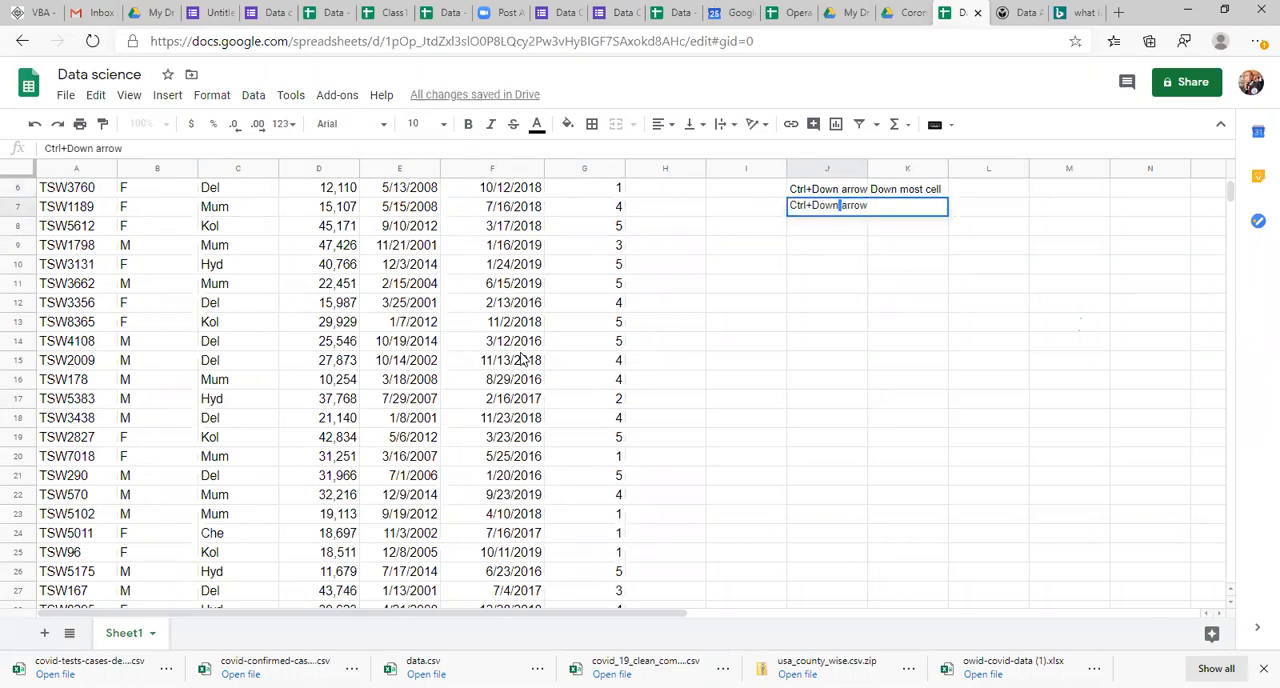
pyautogui.hotkey('ctrl', 'shift', 'Left')
pyautogui.write('Right')
pyautogui.press('Return')
# Step: Fill K7 with the description from K6 and edit it to read "Right"
pyautogui.press('Up')
pyautogui.press('Right')
pyautogui.press('Up')
pyautogui.press('Down')
pyautogui.hotkey('ctrl', 'd')
pyautogui.press('Down')
pyautogui.press('F2')
pyautogui.hotkey('ctrl', 'Left')
pyautogui.hotkey('ctrl', 'Left')
pyautogui.hotkey('shift', 'Right')
pyautogui.hotkey('shift', 'Left')
pyautogui.hotkey('shift', 'Left')
pyautogui.hotkey('shift', 'Left')
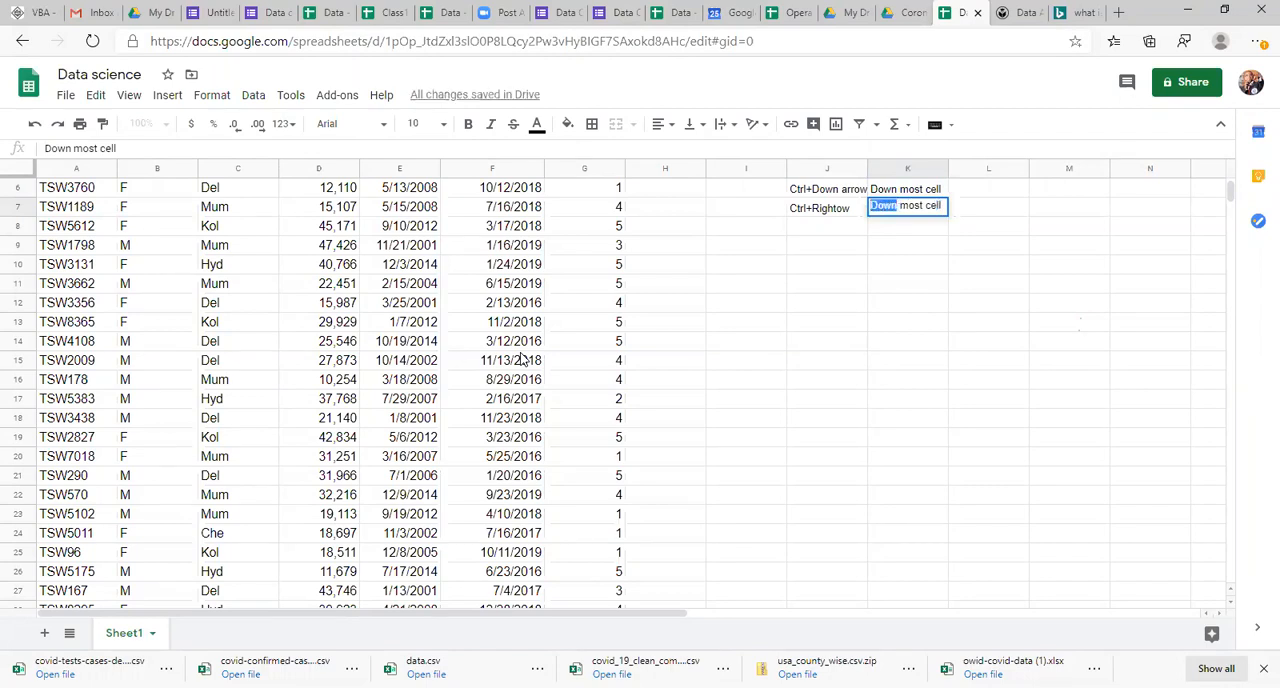
pyautogui.write('Right')
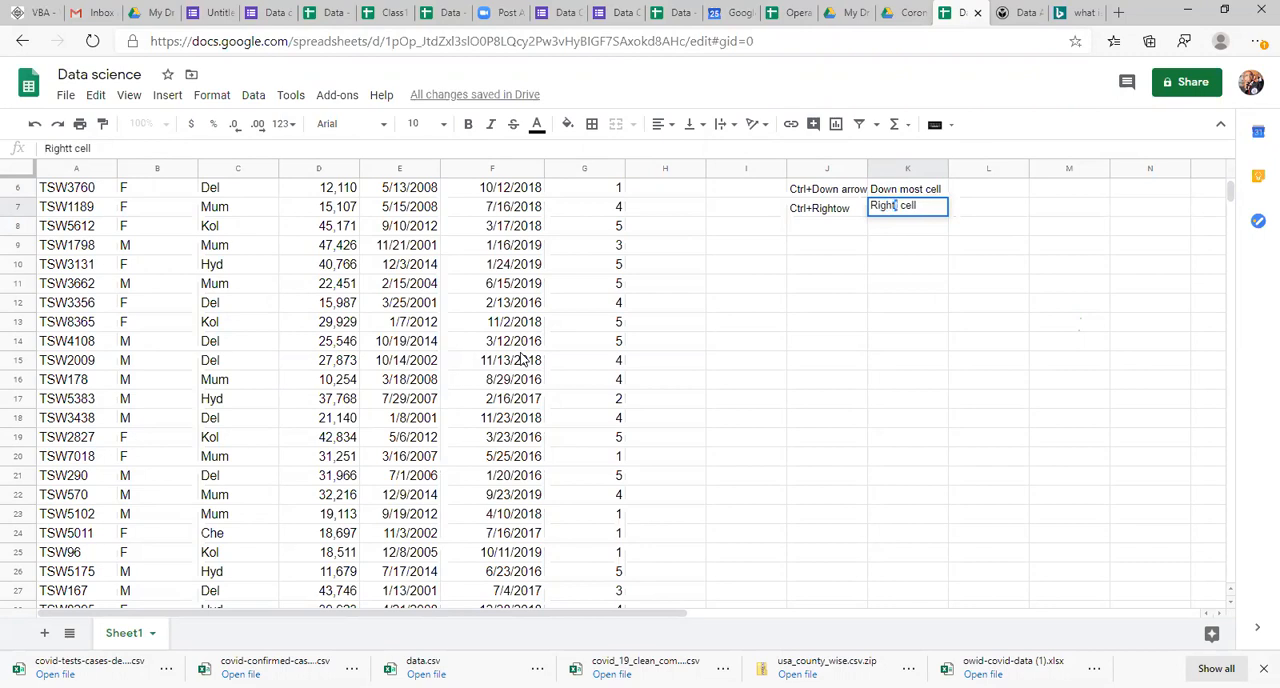
pyautogui.press('Right')
pyautogui.press('Right')
pyautogui.press('Right')
pyautogui.hotkey('shift', 'Left')
pyautogui.hotkey('shift', 'Left')
pyautogui.hotkey('shift', 'Left')
pyautogui.press('Right')
pyautogui.hotkey('shift', 'Left')
pyautogui.hotkey('shift', 'Left')
pyautogui.hotkey('shift', 'Left')
pyautogui.press('BackSpace')
pyautogui.click(837, 230)
# Step: Set the shortcut notes in J3:K7 to font size 12 and bold
pyautogui.press('Up')
pyautogui.press('Up')
pyautogui.press('Up')
pyautogui.press('Up')
pyautogui.press('Up')
pyautogui.press('Up')
pyautogui.press('Up')
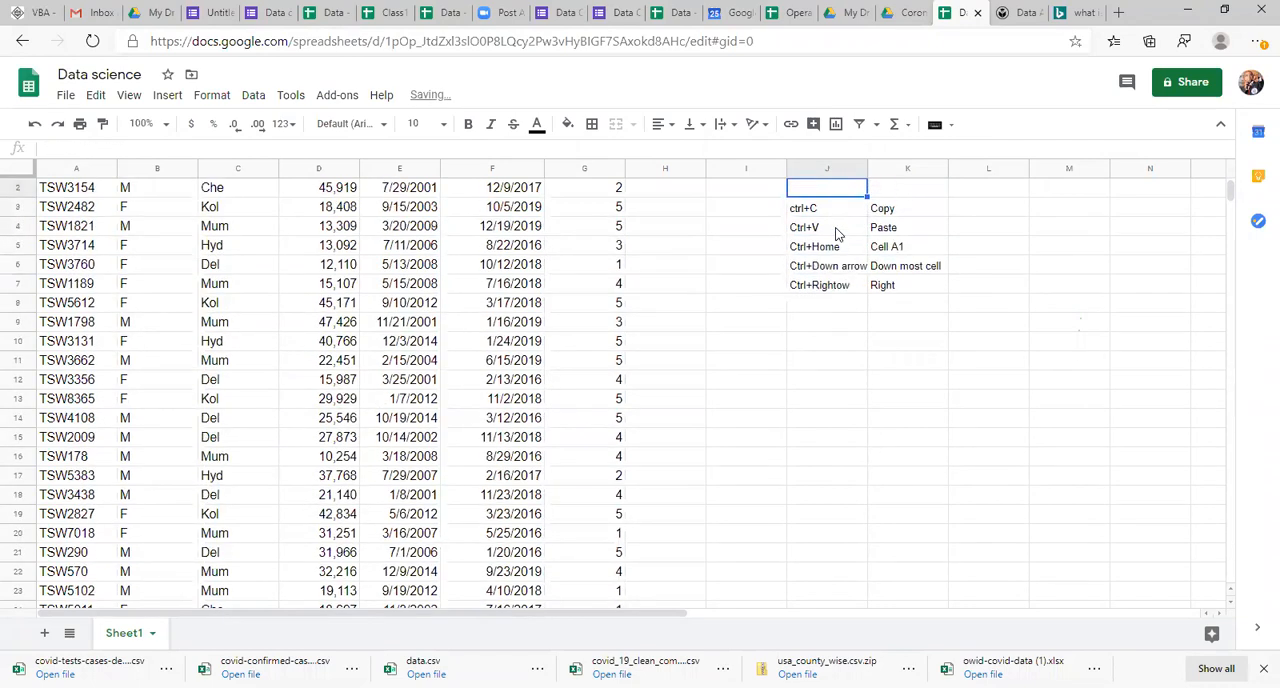
pyautogui.press('Down')
pyautogui.press('Down')
pyautogui.hotkey('ctrl', 'shift', 'Right')
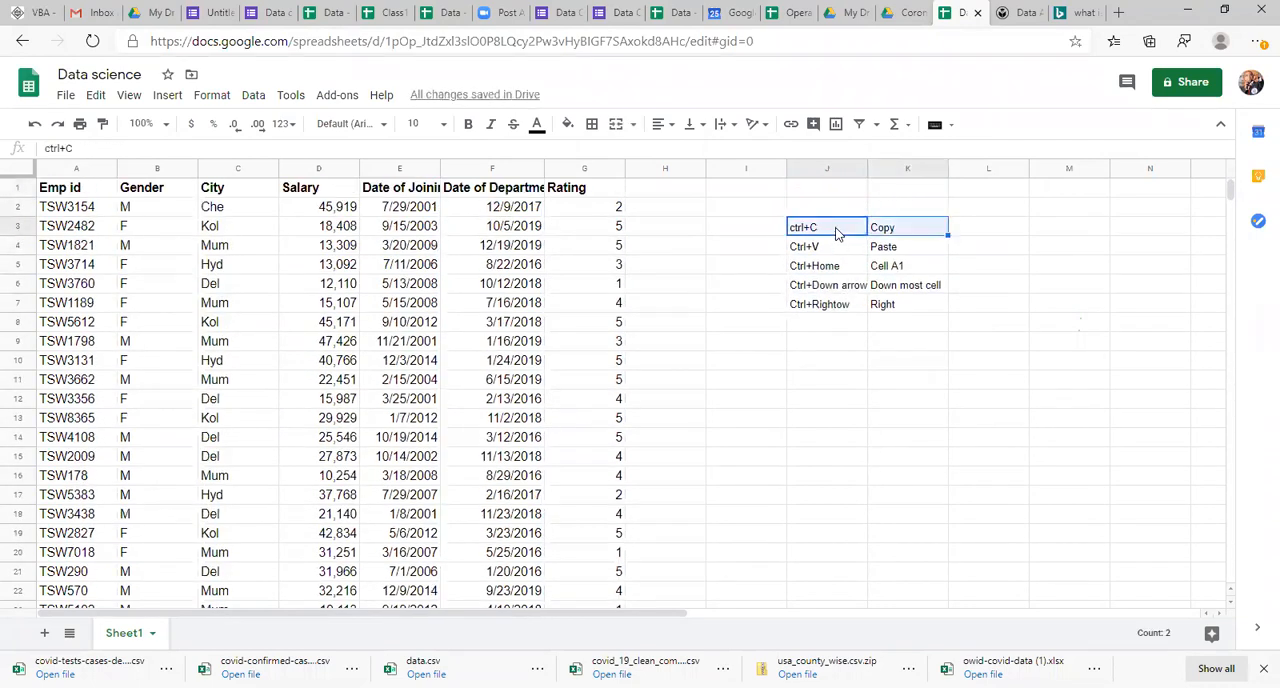
pyautogui.hotkey('ctrl', 'shift', 'Down')
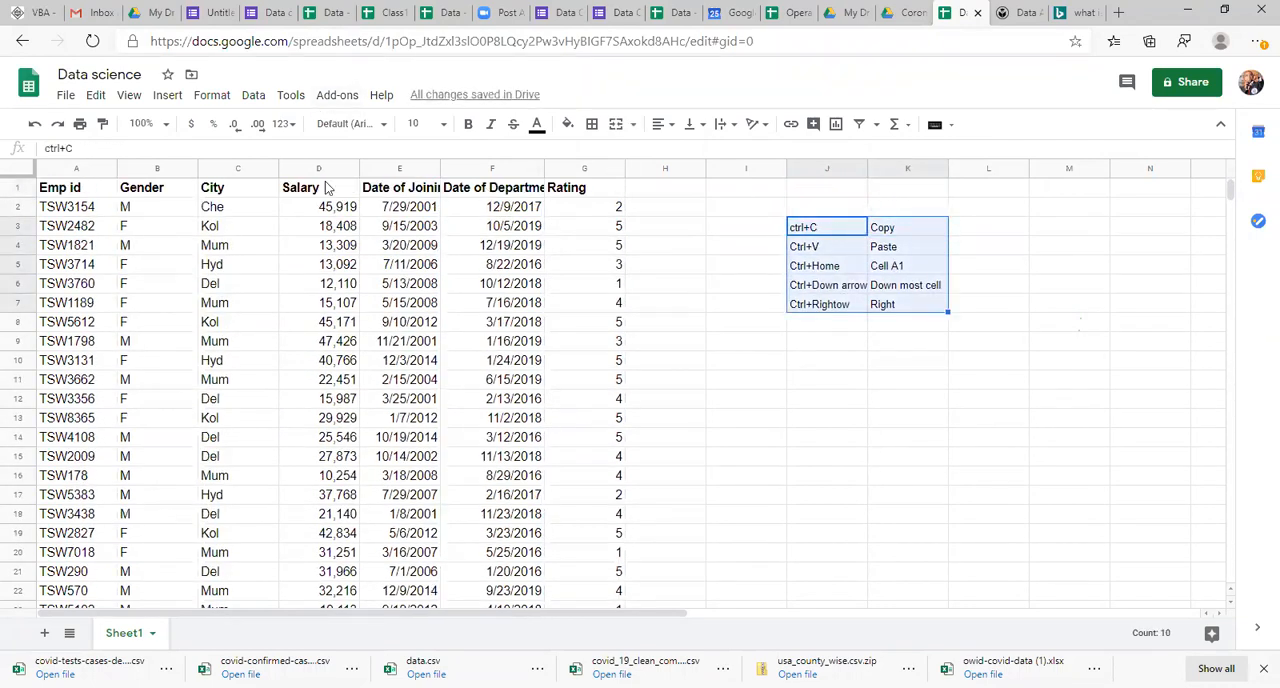
pyautogui.click(420, 123)
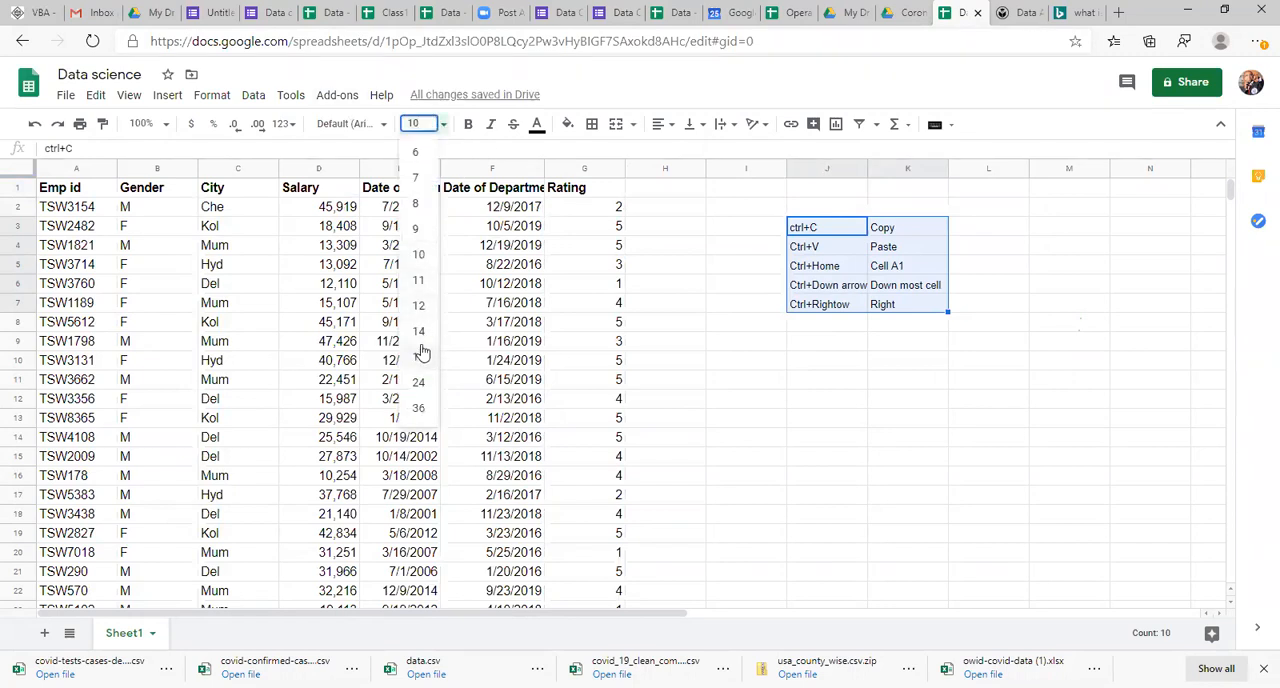
pyautogui.click(424, 310)
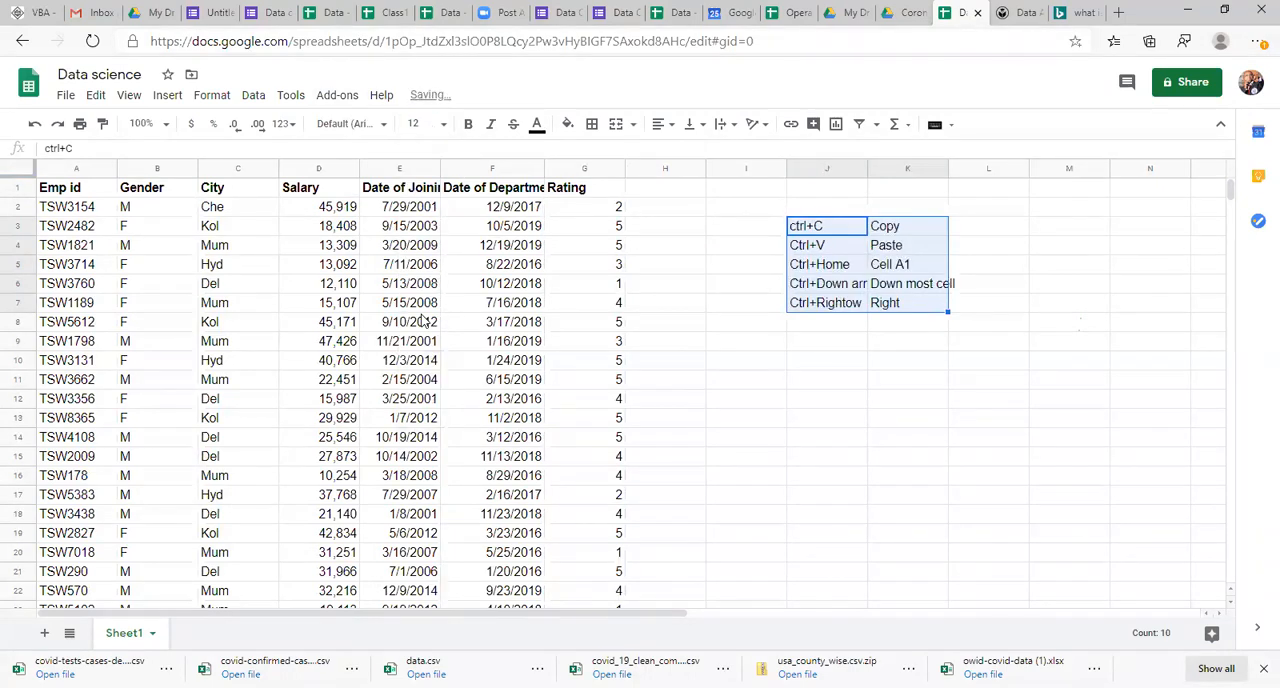
pyautogui.hotkey('ctrl', 'b')
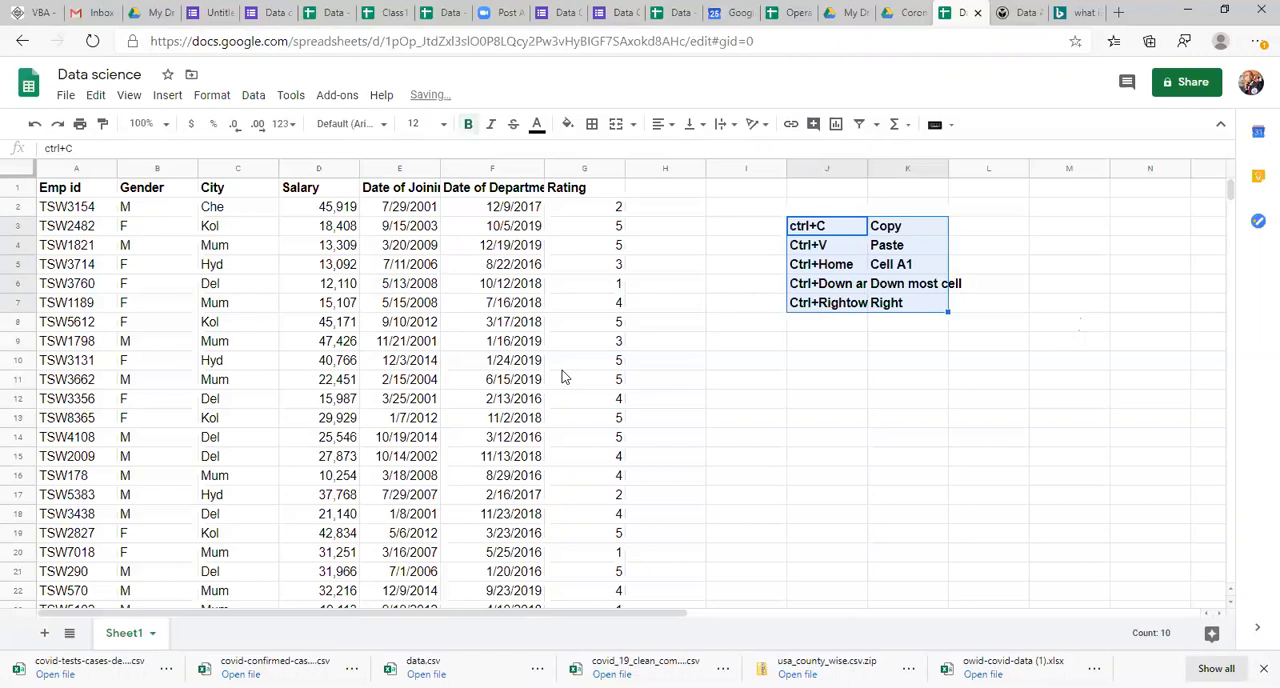
pyautogui.click(864, 463)
pyautogui.press('Left')
pyautogui.press('Right')
pyautogui.press('Left')
pyautogui.press('Left')
pyautogui.press('Left')
pyautogui.press('Left')
pyautogui.press('Left')
pyautogui.press('Left')
pyautogui.press('Left')
pyautogui.press('Left')
pyautogui.press('Left')
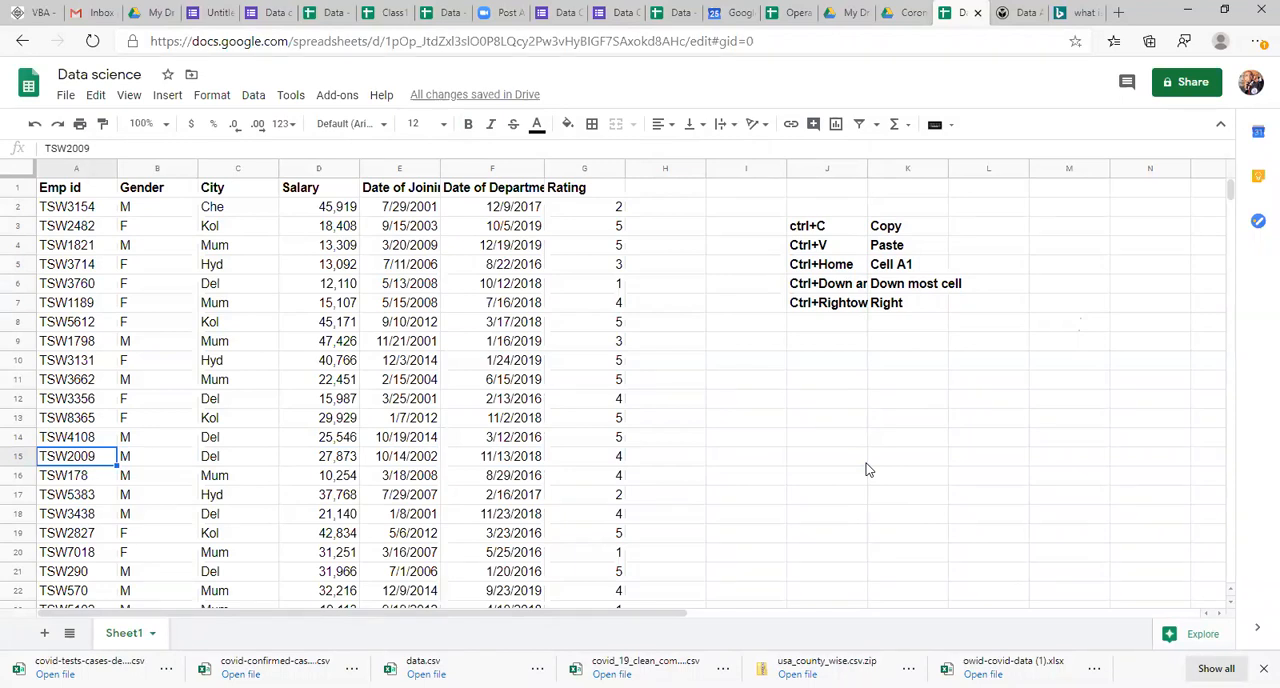
# Step: Enter the shortcut text "Ctrl+A" in J8, at the end of the shortcut list
pyautogui.click(846, 328)
pyautogui.write('Ctrl+A')
pyautogui.press('Return')
pyautogui.press('Up')
pyautogui.hotkey('ctrl', 'End')
pyautogui.press('Left')
pyautogui.hotkey('ctrl', 'Up')
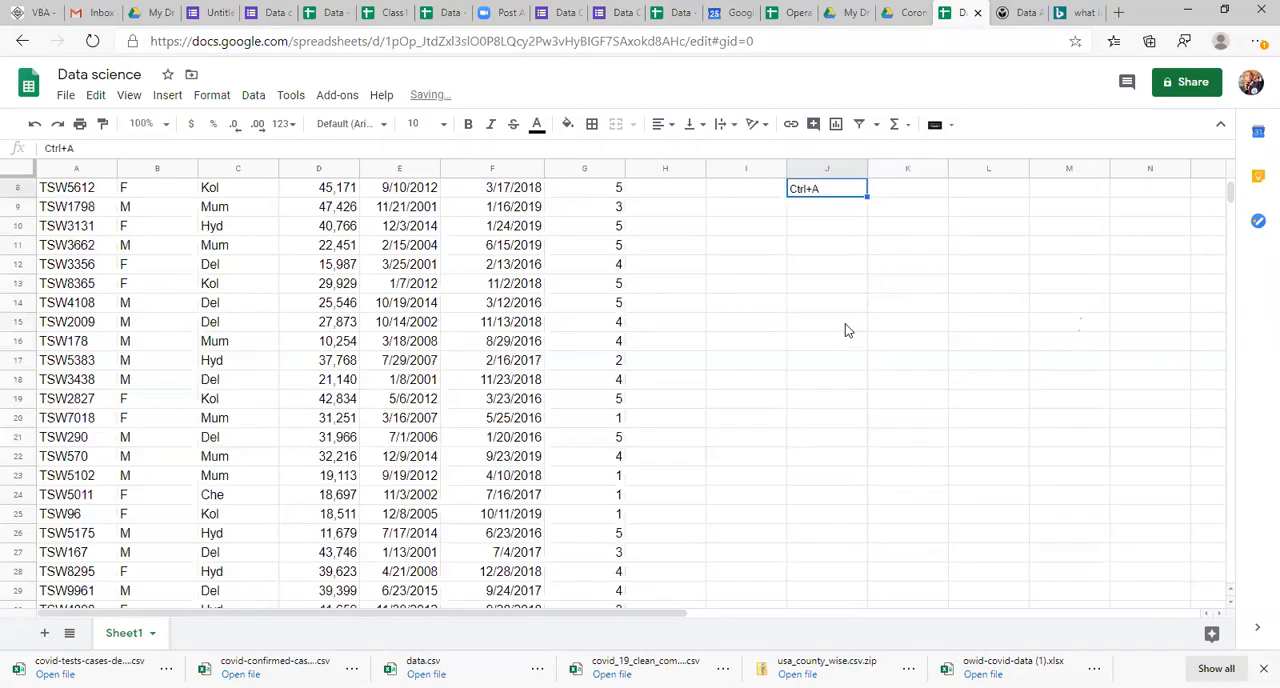
# Step: Enter the description "Selecting entire data" in K8, beside the Ctrl+A entry
pyautogui.press('Right')
pyautogui.press('Up')
pyautogui.press('Up')
pyautogui.press('Up')
pyautogui.press('Up')
pyautogui.press('Down')
pyautogui.press('Down')
pyautogui.press('Down')
pyautogui.press('Down')
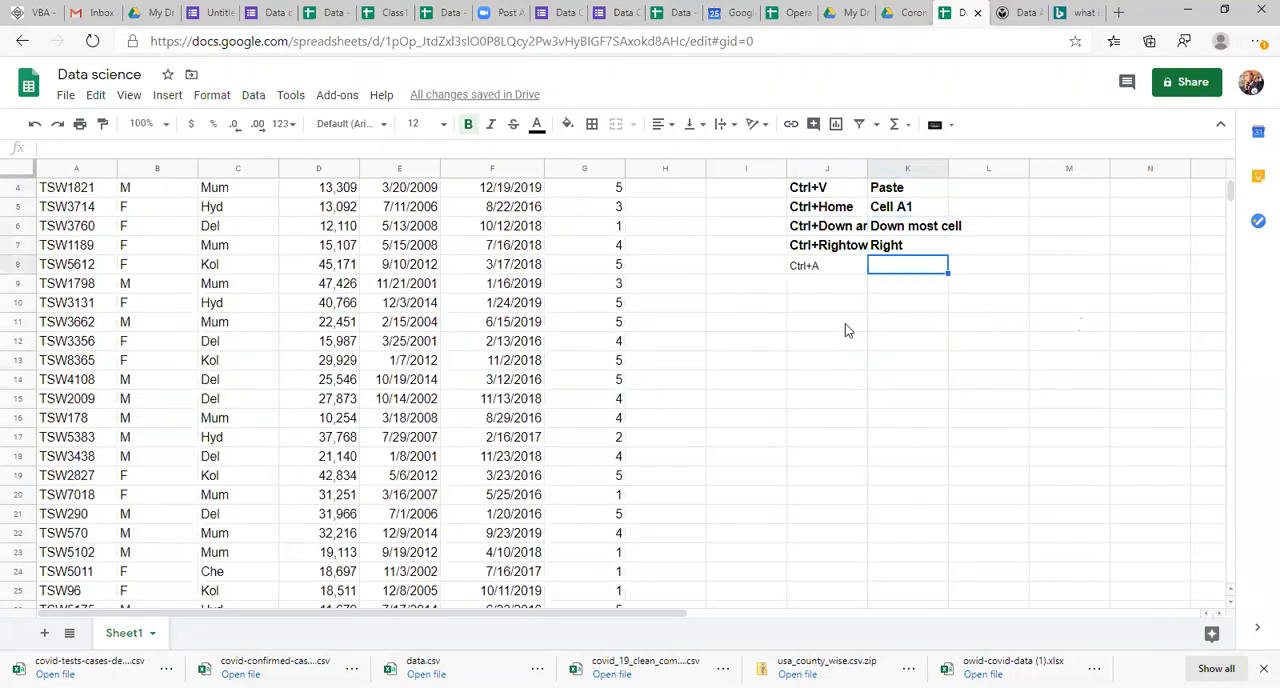
pyautogui.write('Selecting')
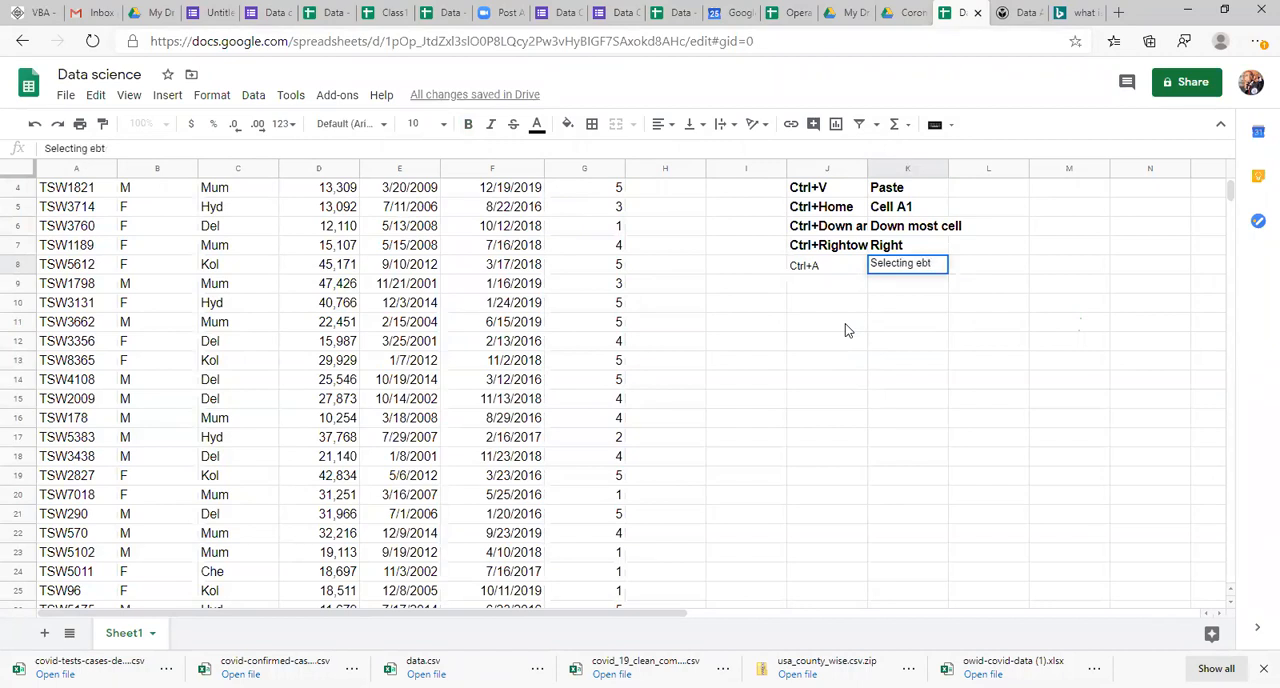
pyautogui.write('entire data')
pyautogui.press('Return')
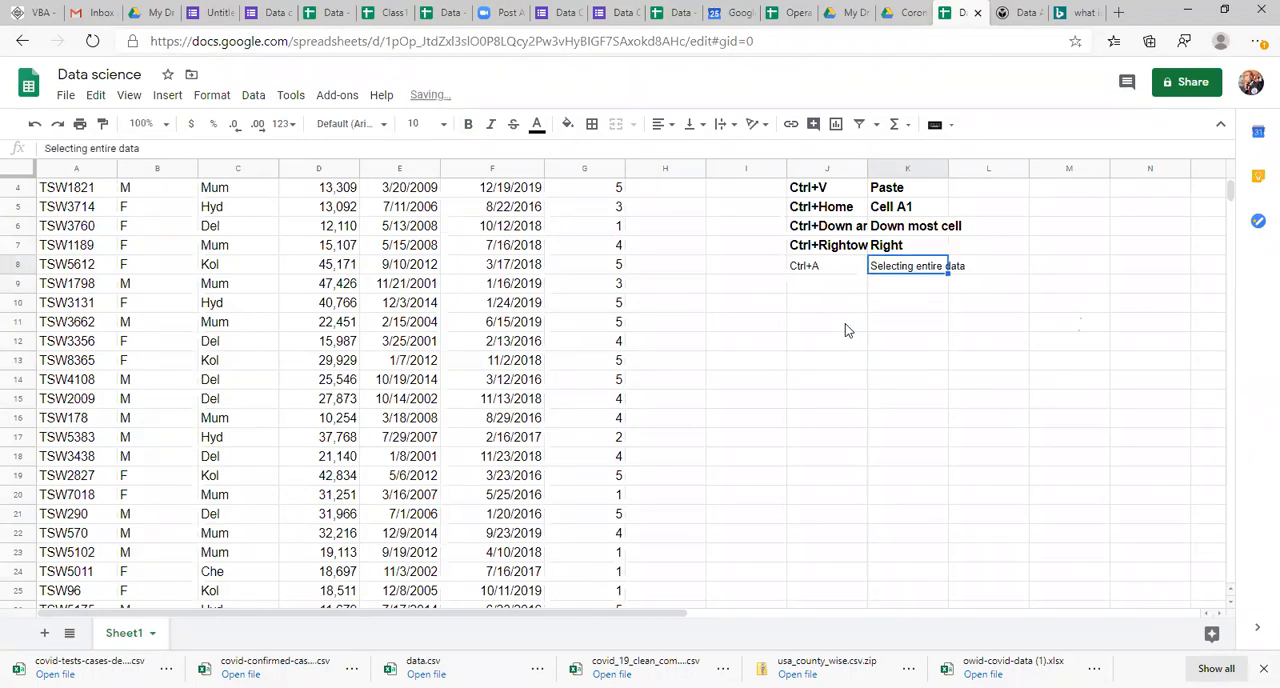
# Step: Set the new Ctrl+A entry and its description, J8:K8, to font size 12 and bold
pyautogui.hotkey('shift', 'Left')
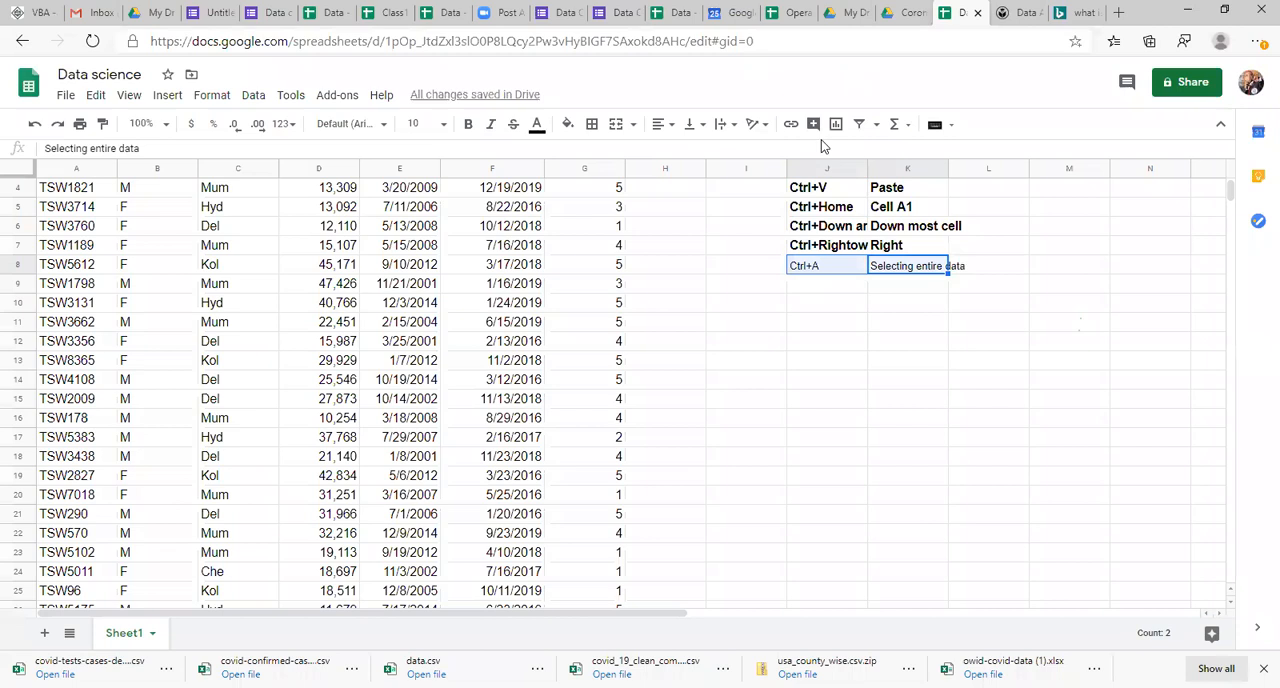
pyautogui.click(420, 124)
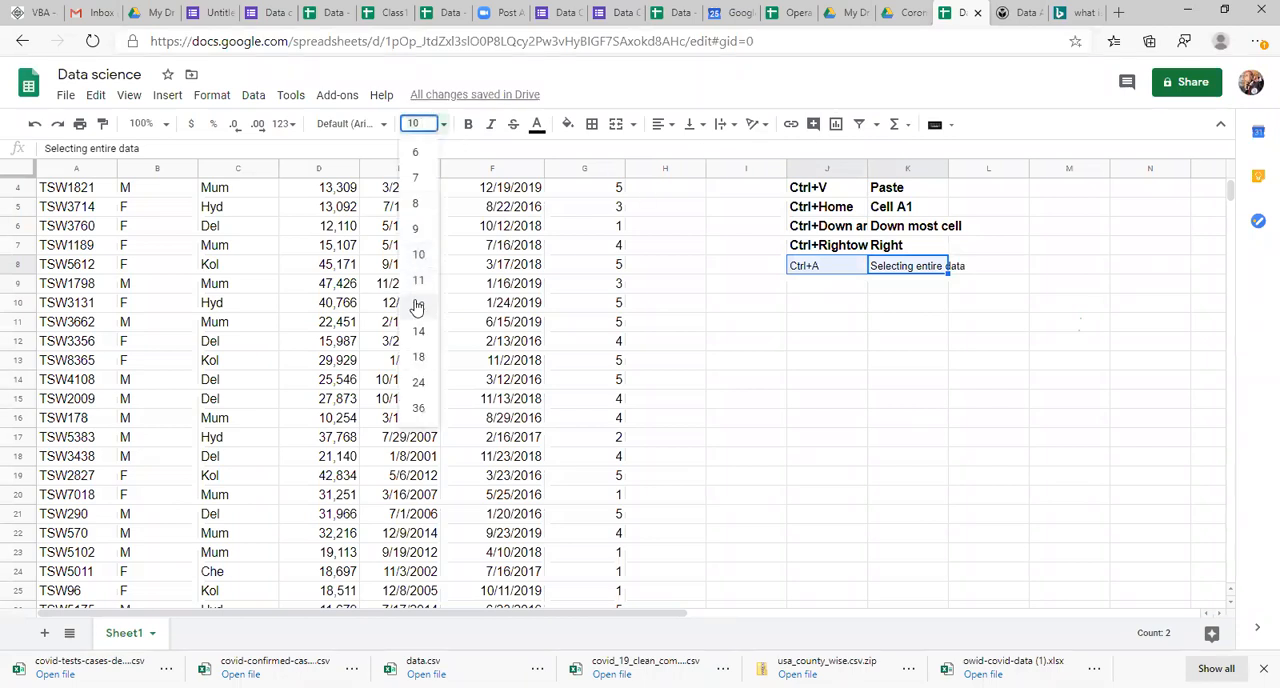
pyautogui.click(418, 306)
pyautogui.hotkey('ctrl', 'b')
pyautogui.press('Up')
pyautogui.press('Up')
pyautogui.press('Up')
pyautogui.press('Up')
pyautogui.press('Up')
pyautogui.press('Up')
pyautogui.press('Up')
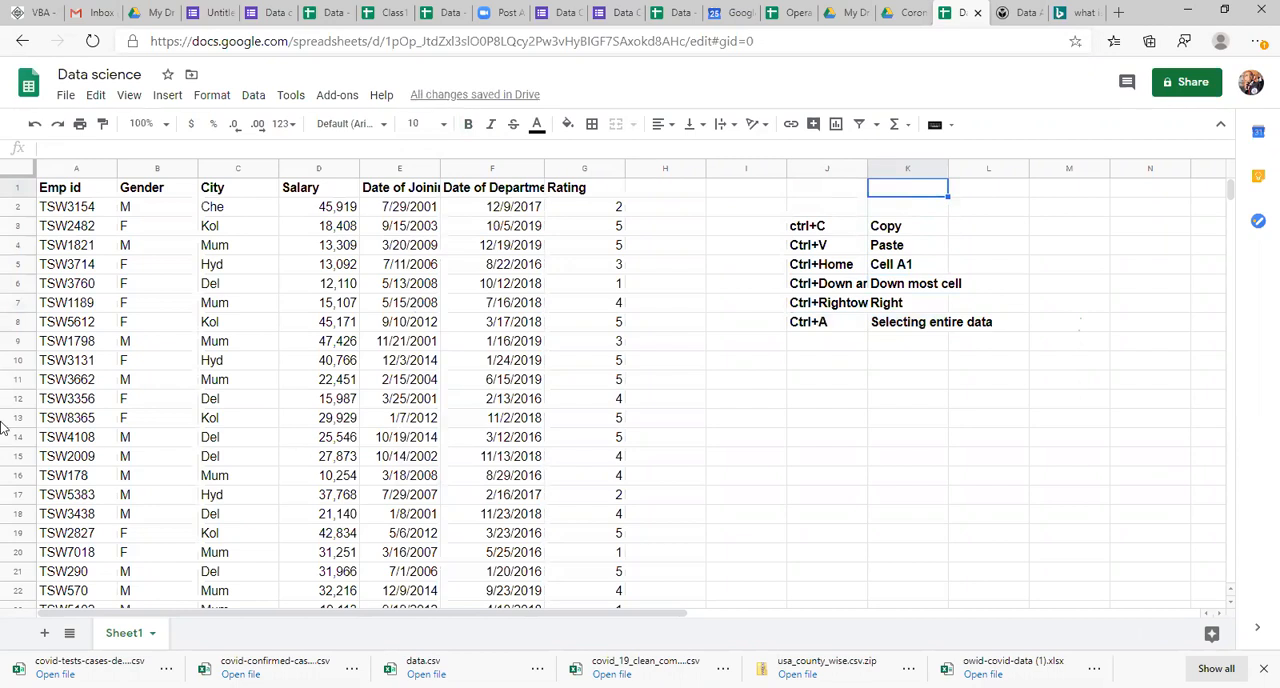
# Step: Select the entire employee table from a cell inside it and create a filter on its header row
pyautogui.click(86, 405)
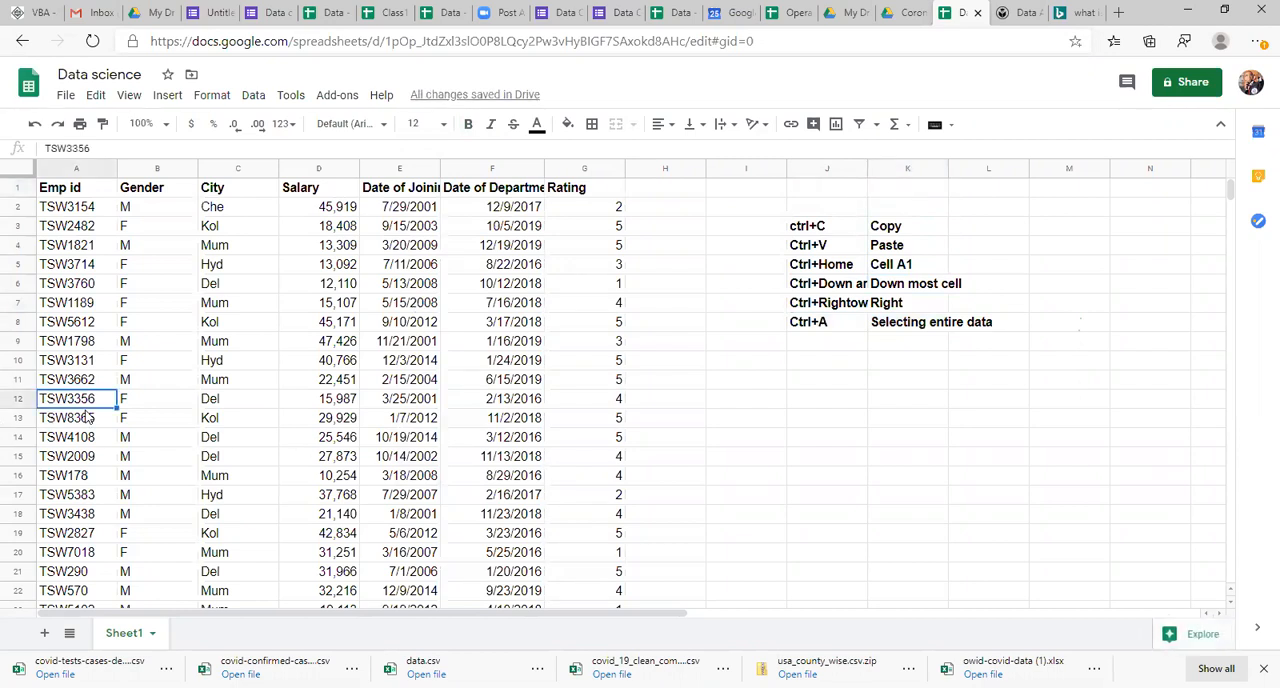
pyautogui.hotkey('ctrl', 'a')
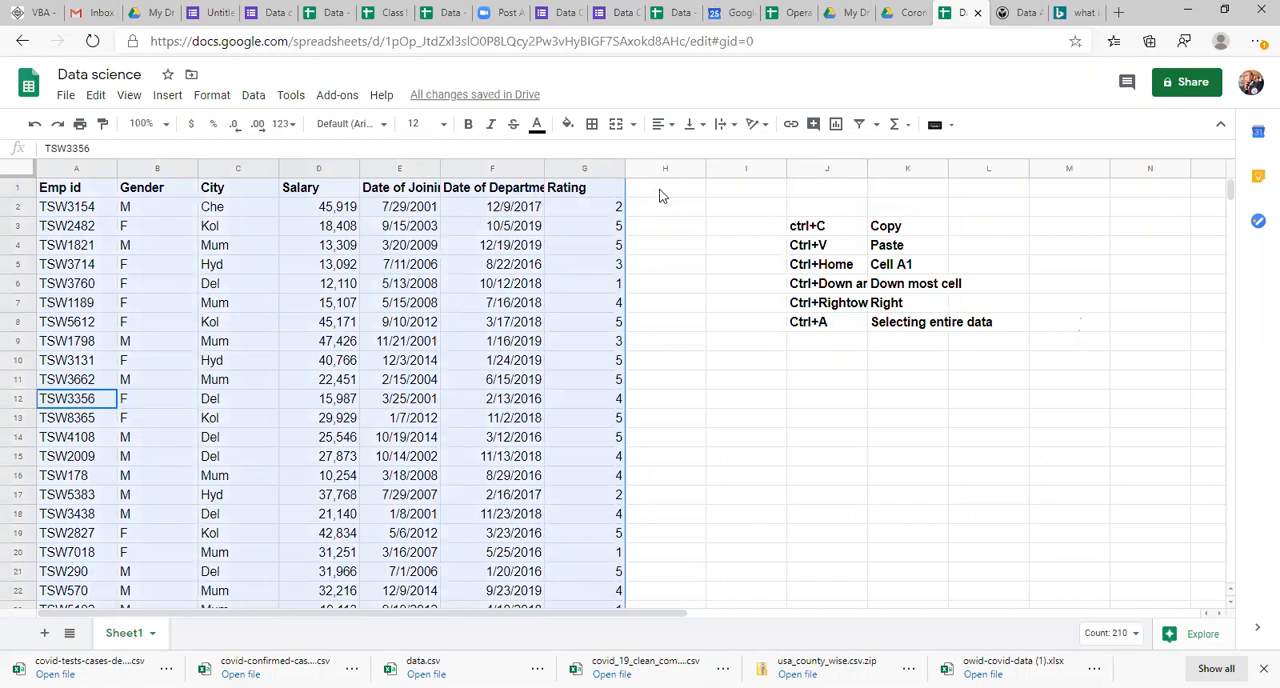
pyautogui.click(872, 126)
pyautogui.click(861, 125)
pyautogui.click(861, 125)
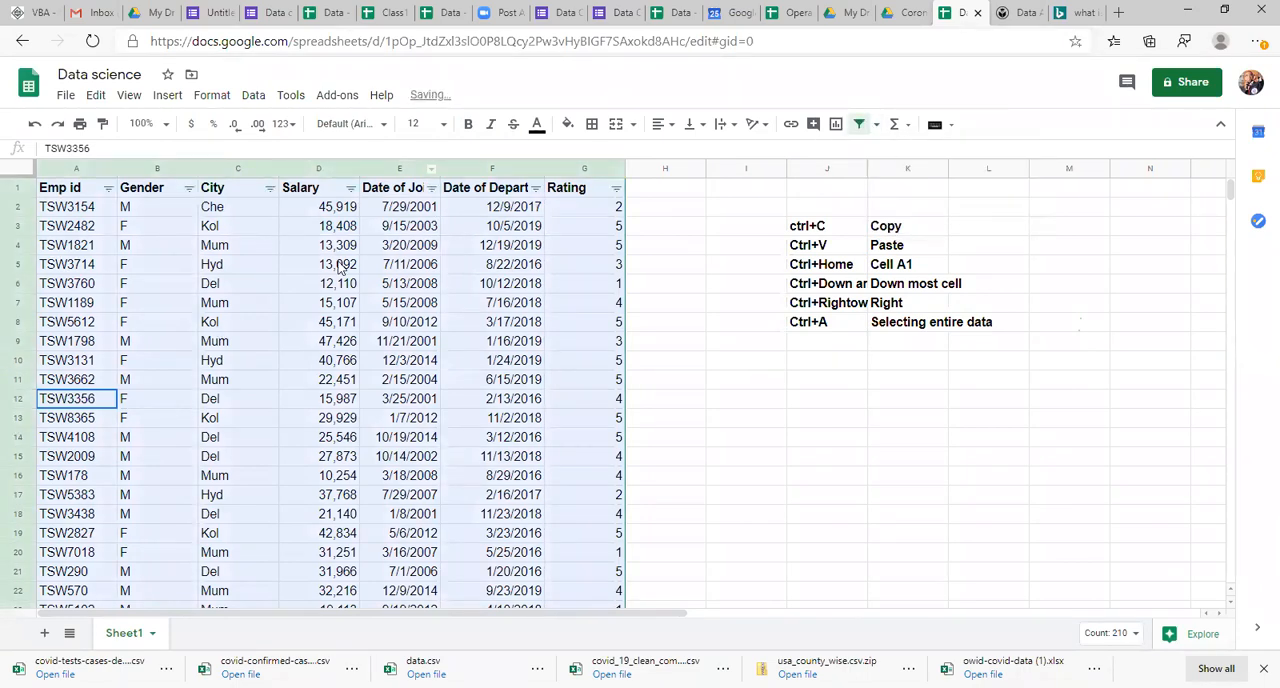
# Step: Filter the City column by values to show only Hyd
pyautogui.click(326, 264)
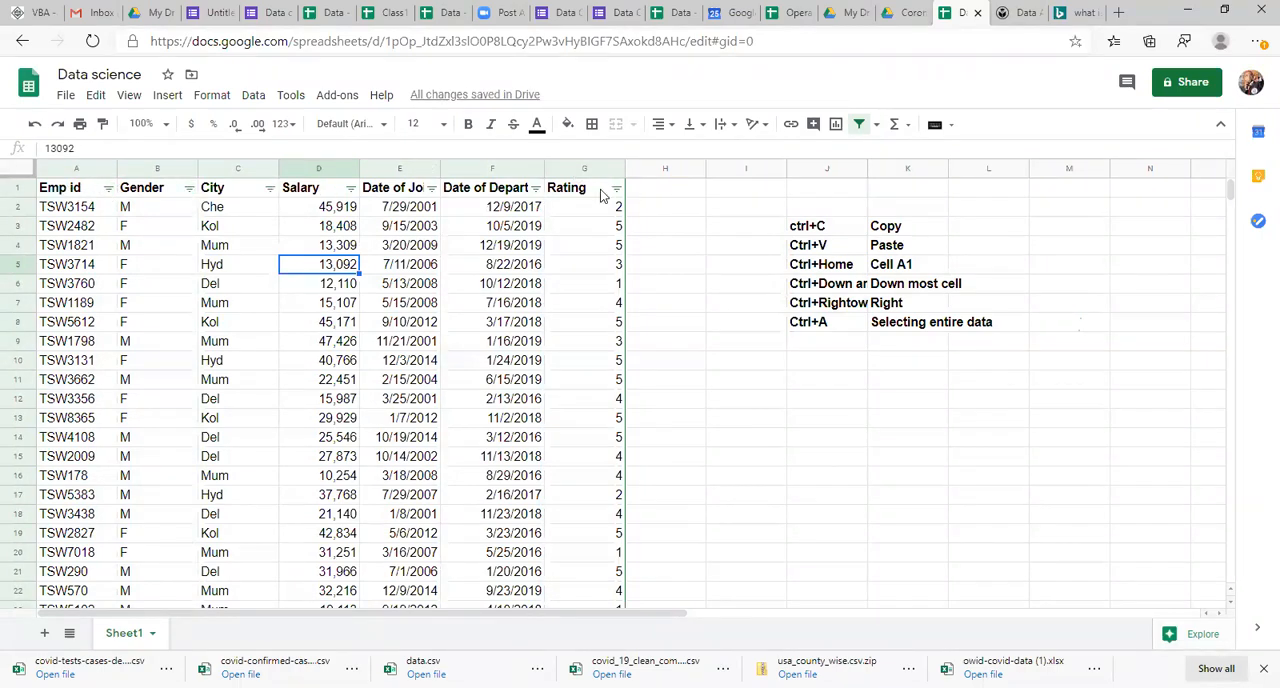
pyautogui.click(234, 306)
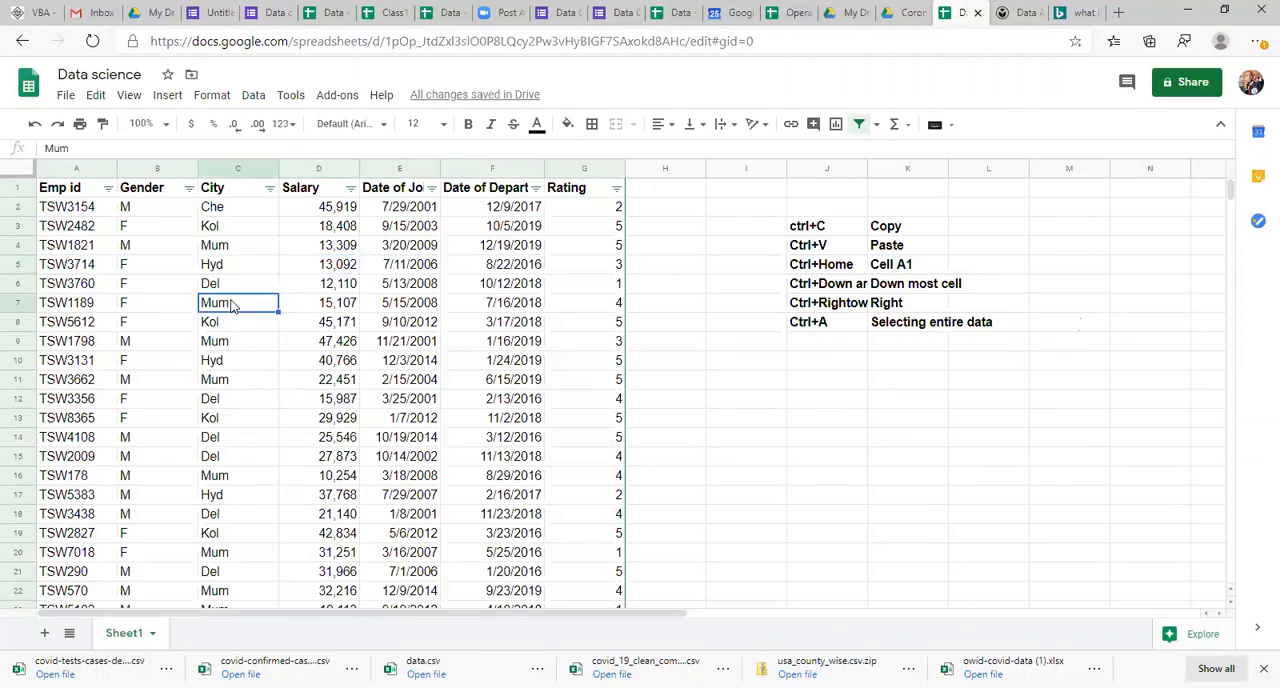
pyautogui.click(226, 248)
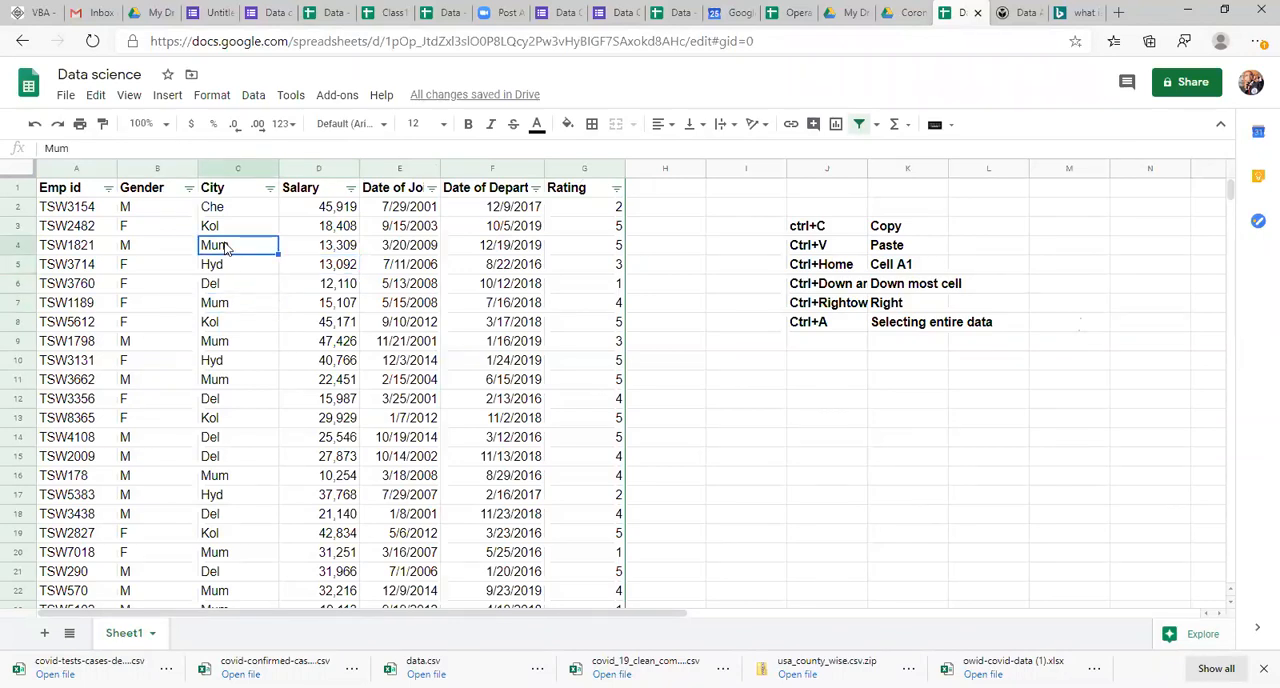
pyautogui.click(269, 189)
pyautogui.click(268, 190)
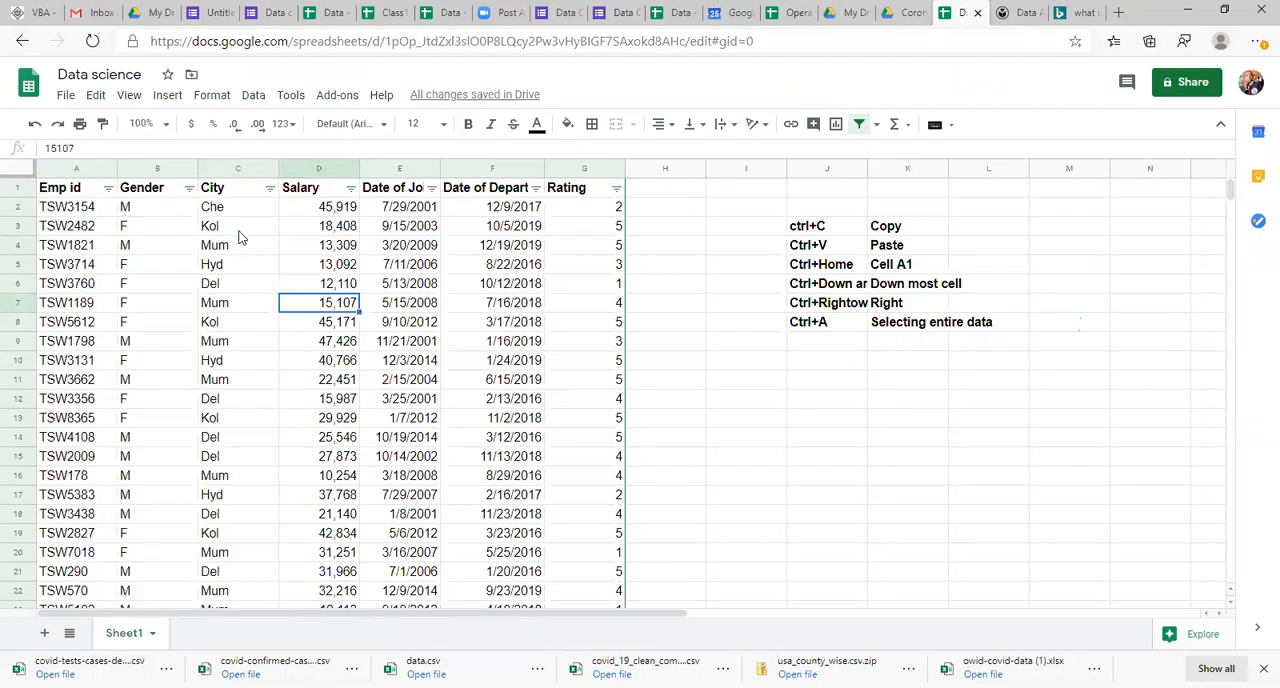
pyautogui.click(274, 190)
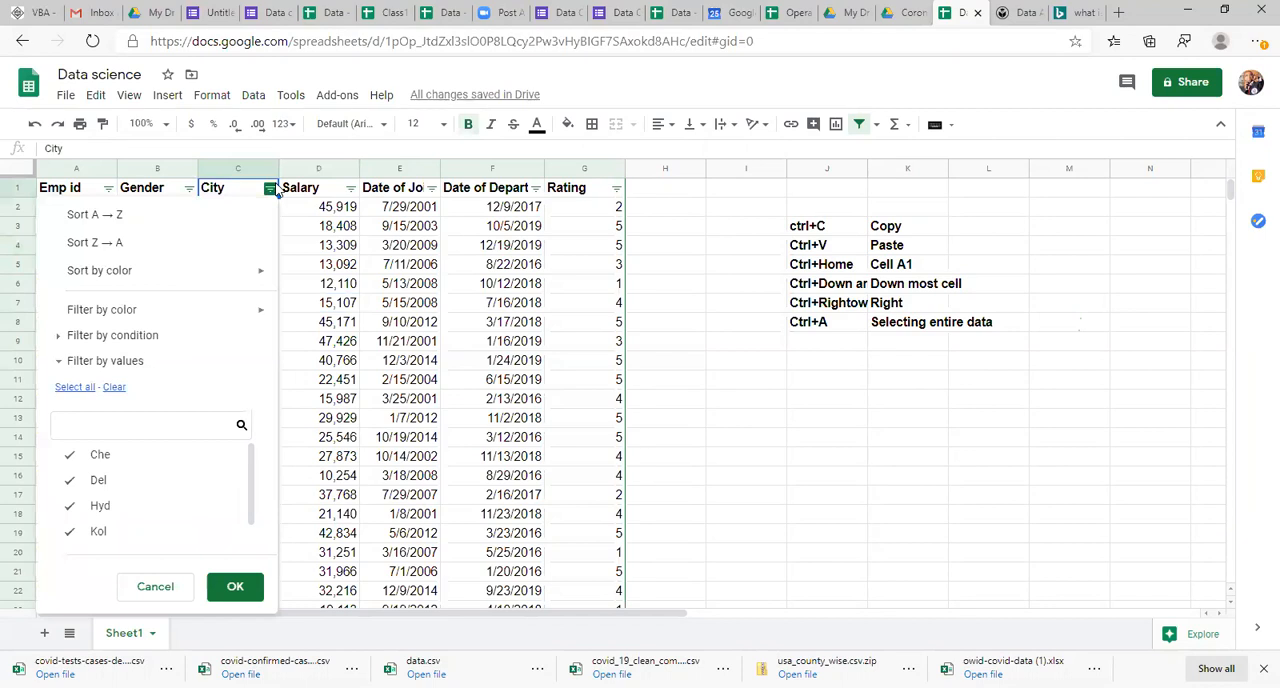
pyautogui.click(113, 387)
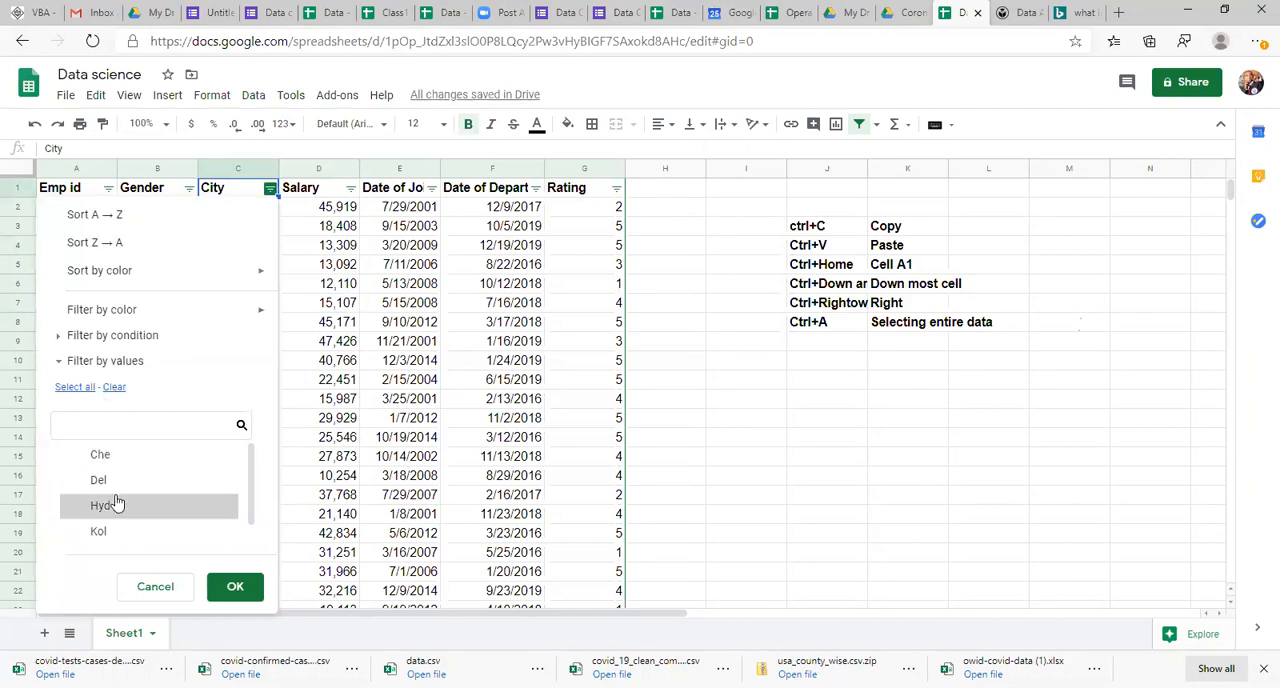
pyautogui.click(222, 587)
# Step: Turn off the filter on the employee table and select the employee ID in A6
pyautogui.click(255, 283)
pyautogui.press('Up')
pyautogui.press('Up')
pyautogui.press('Up')
pyautogui.press('Up')
pyautogui.press('Down')
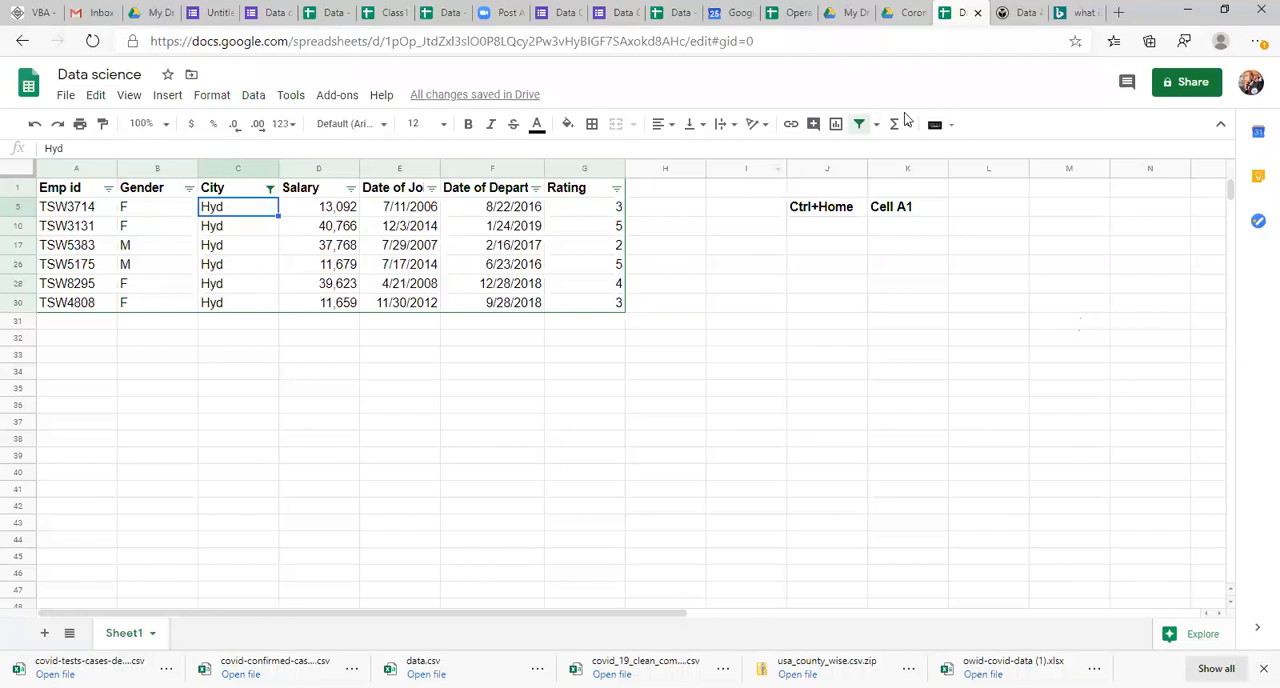
pyautogui.click(862, 125)
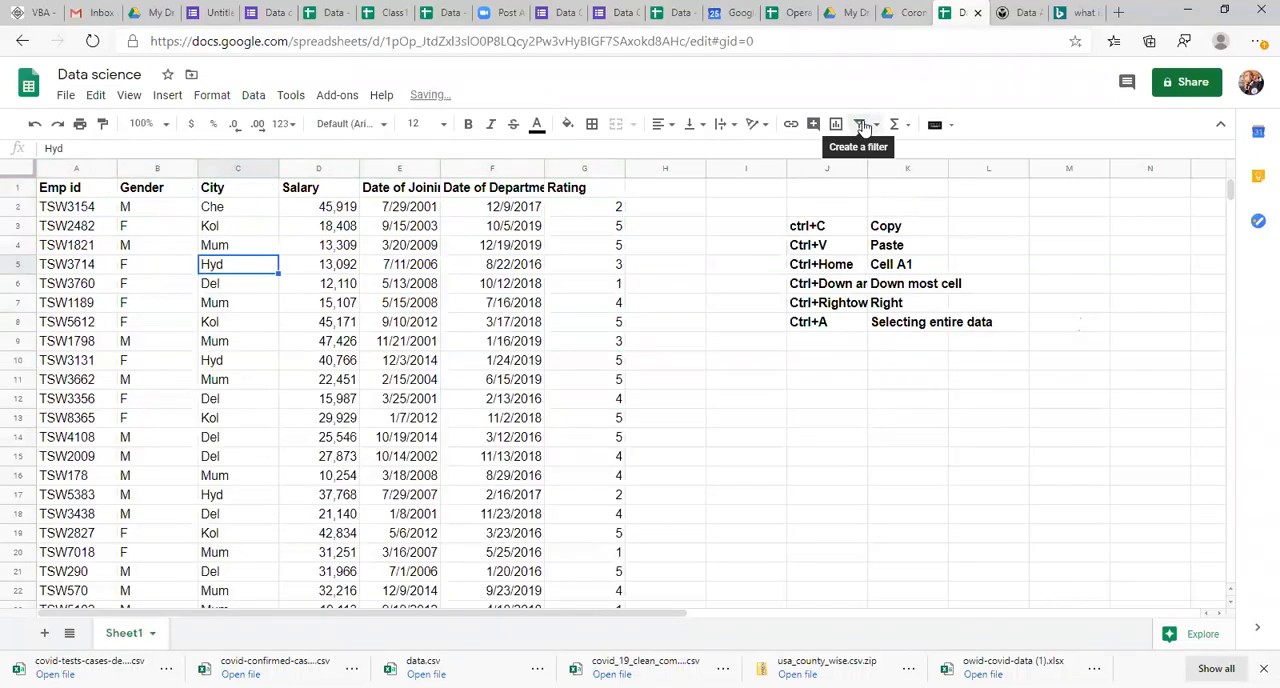
pyautogui.click(63, 286)
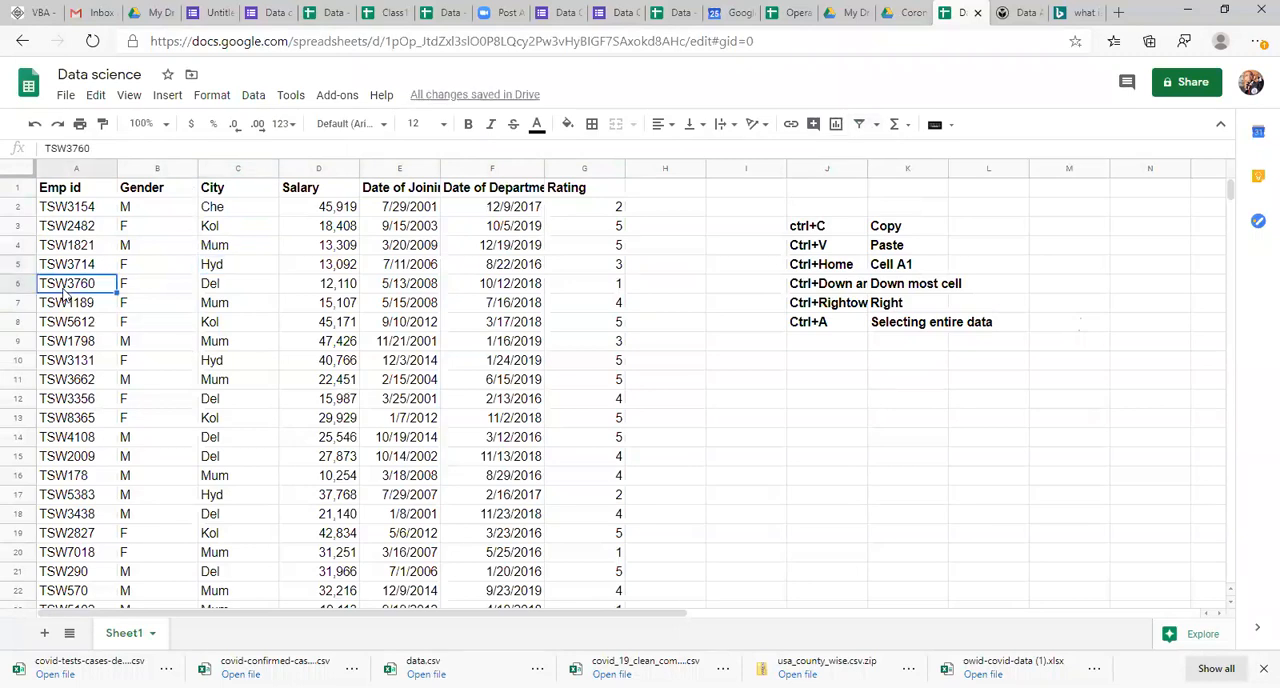
# Step: Select the entire employee table and create a filter on its header row
pyautogui.hotkey('ctrl', 'a')
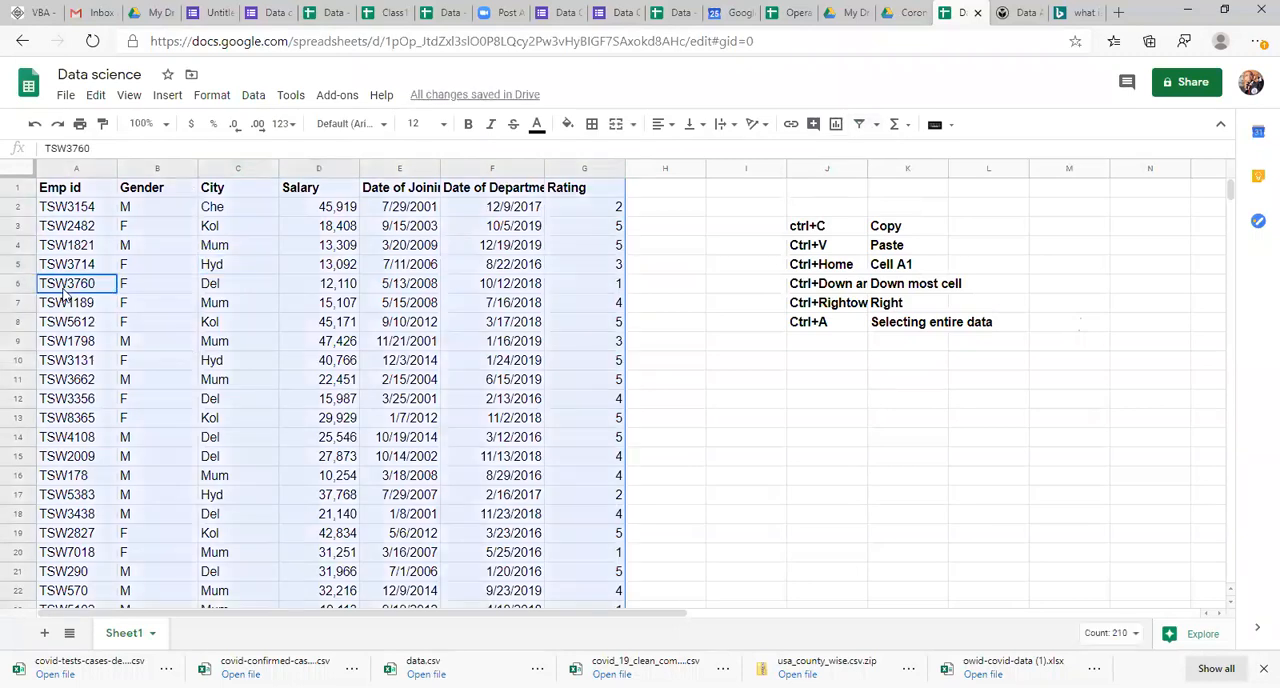
pyautogui.click(858, 125)
pyautogui.click(122, 318)
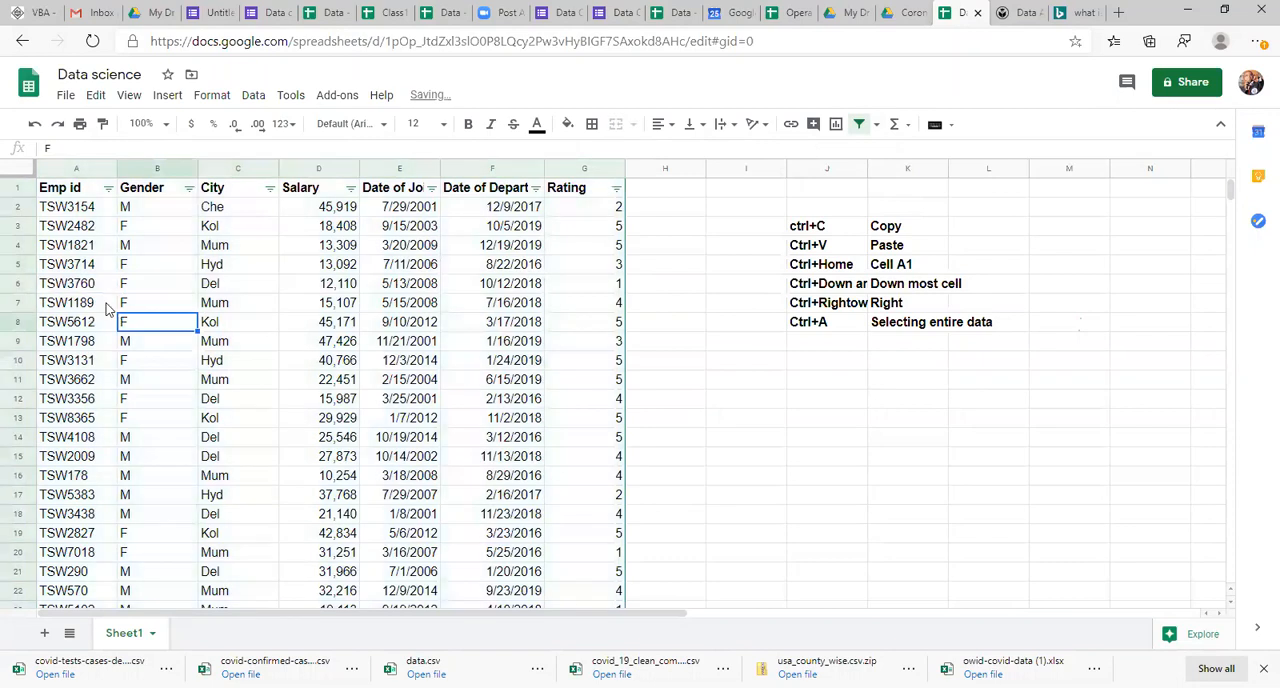
# Step: Examine the filter options and available values of the Gender, Rating and City columns without applying any
pyautogui.click(189, 189)
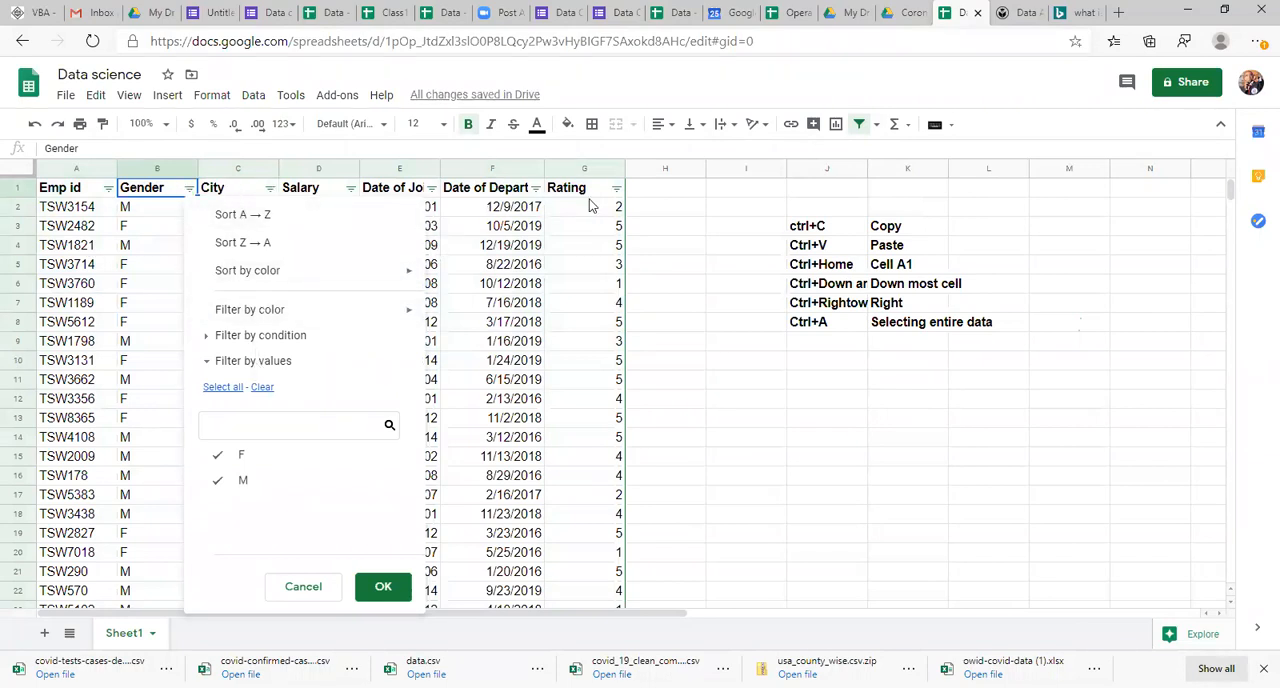
pyautogui.click(505, 197)
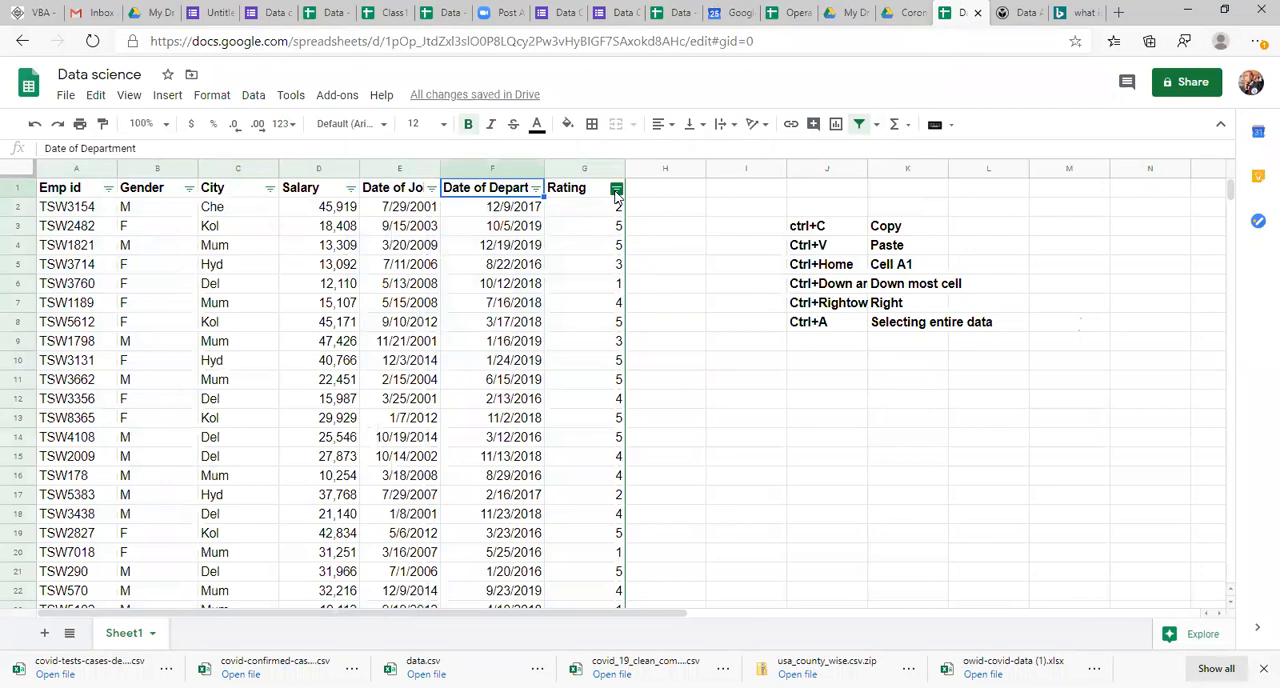
pyautogui.click(616, 190)
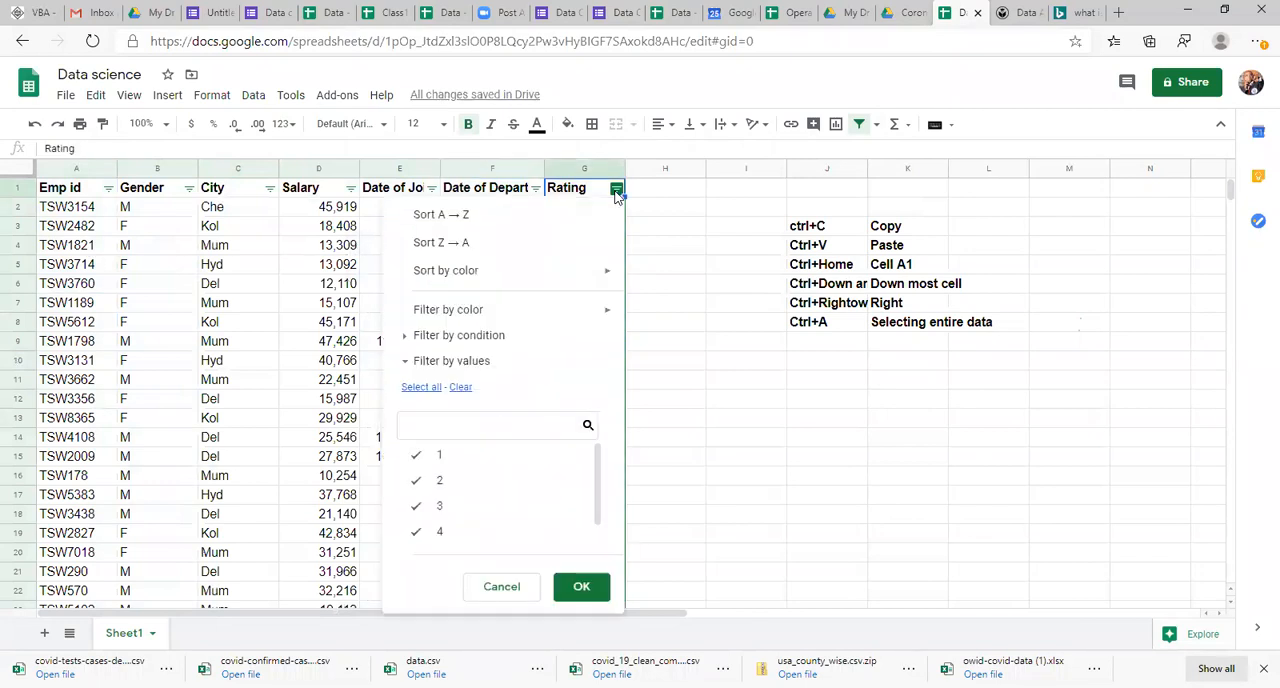
pyautogui.click(252, 266)
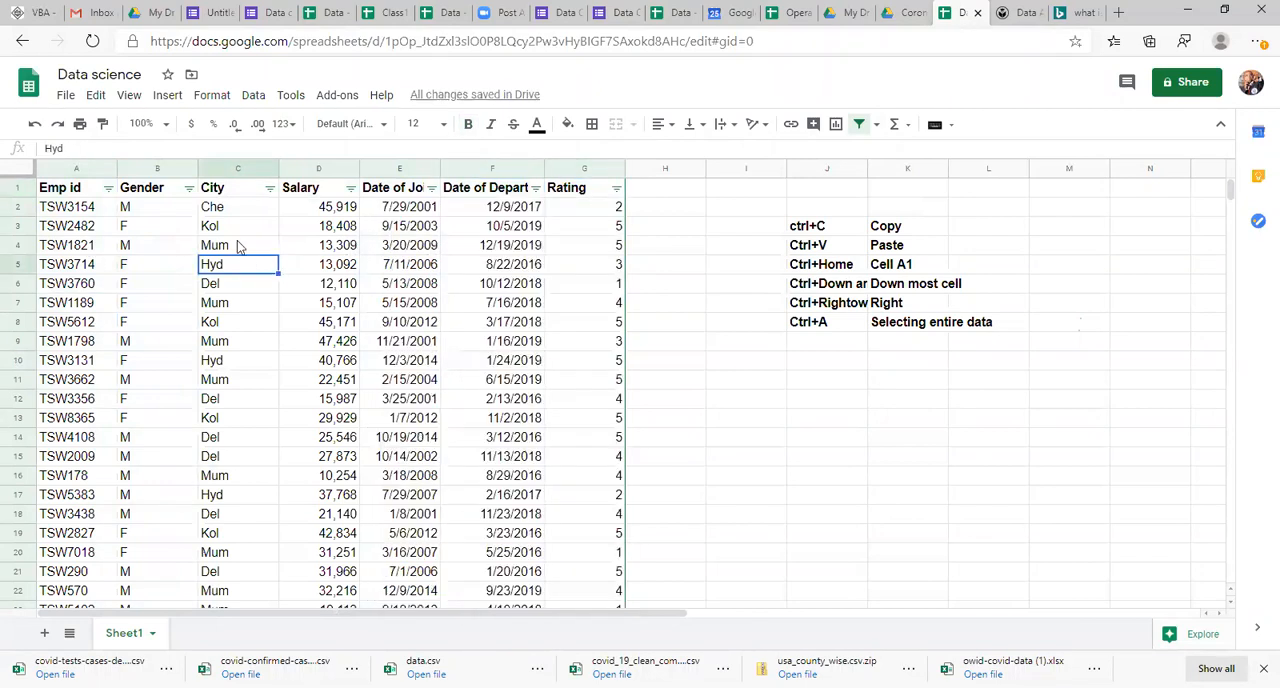
pyautogui.click(270, 189)
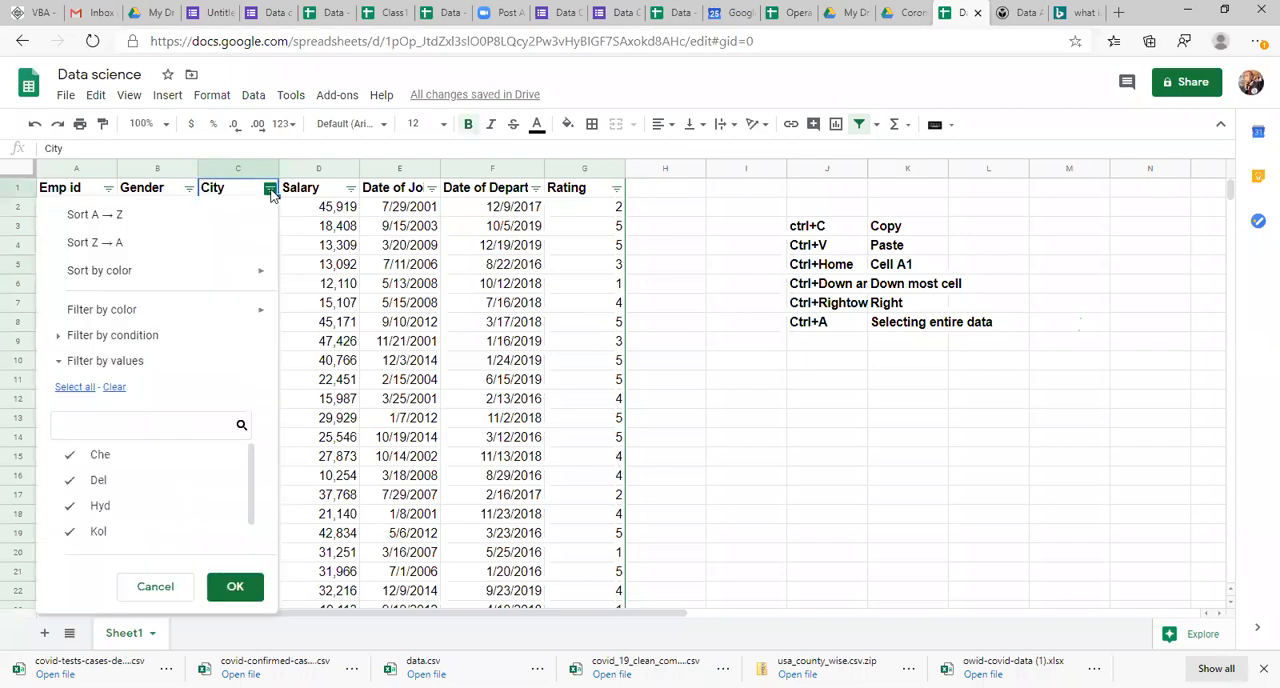
pyautogui.click(310, 245)
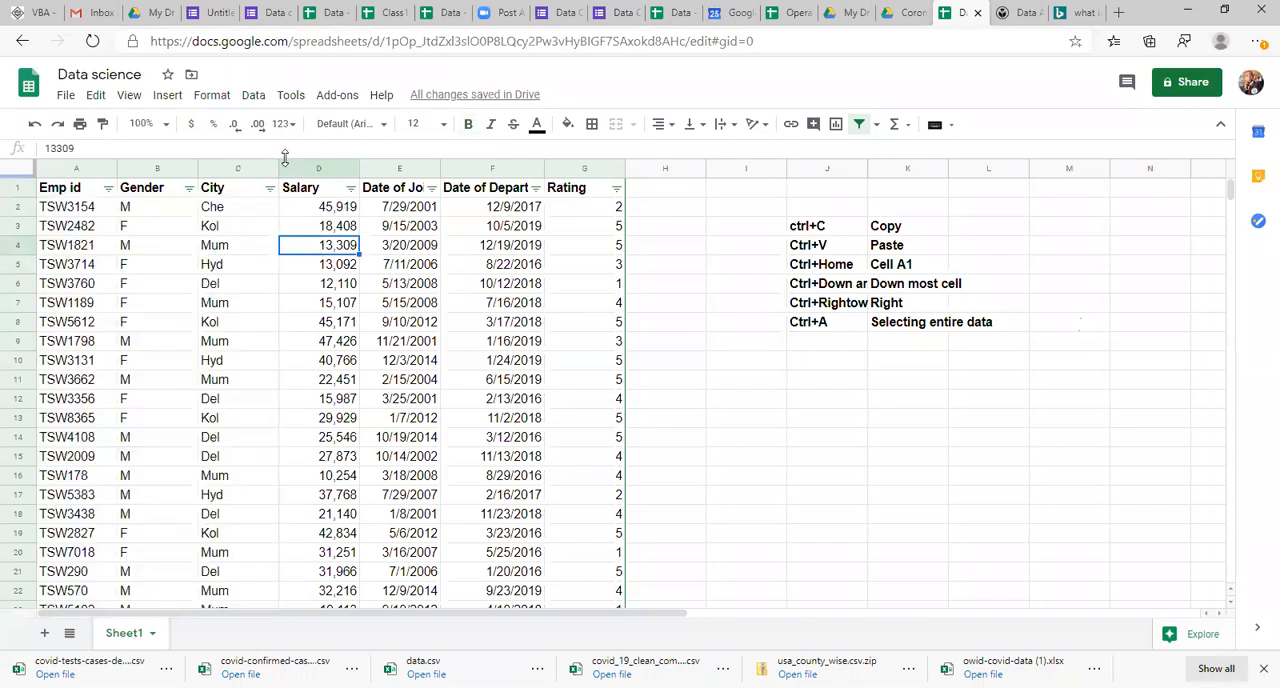
# Step: Try filtering Salary by individual values, clearing all and ticking 11,659, 11,679, 12,110, 13,092, 13,309, 15,107 and 15,987, and cancel the selection
pyautogui.click(350, 189)
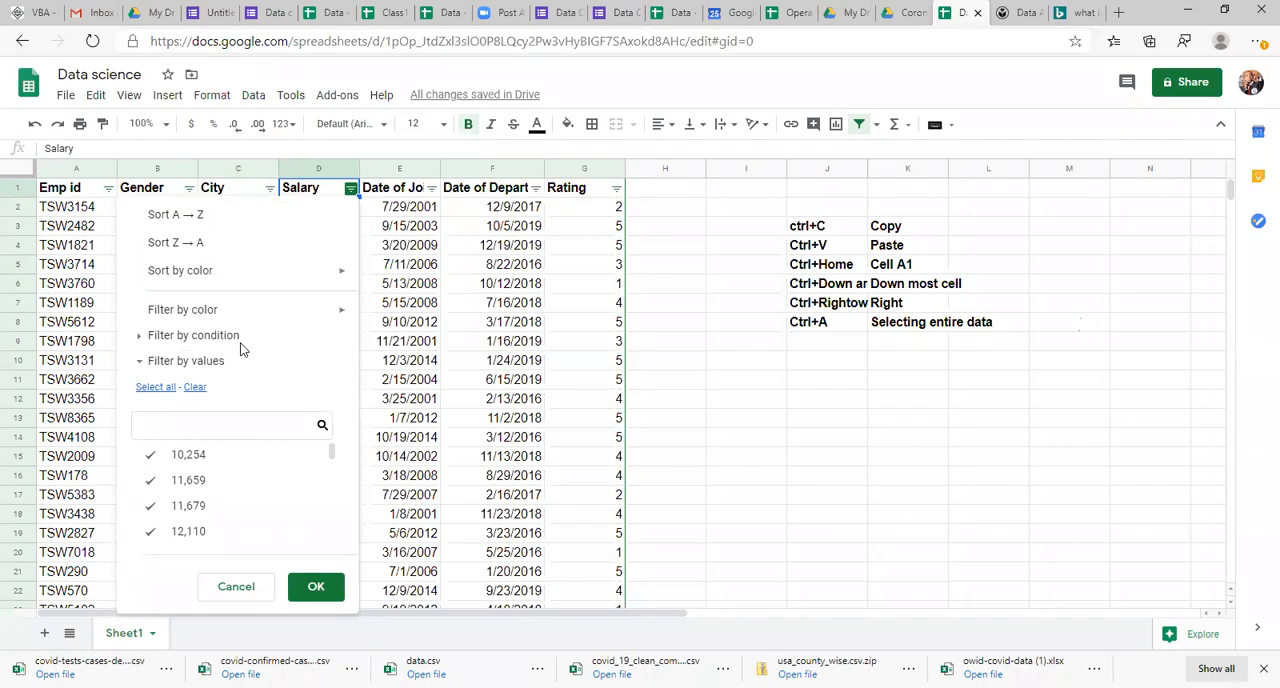
pyautogui.click(194, 387)
pyautogui.click(192, 481)
pyautogui.click(192, 505)
pyautogui.click(200, 540)
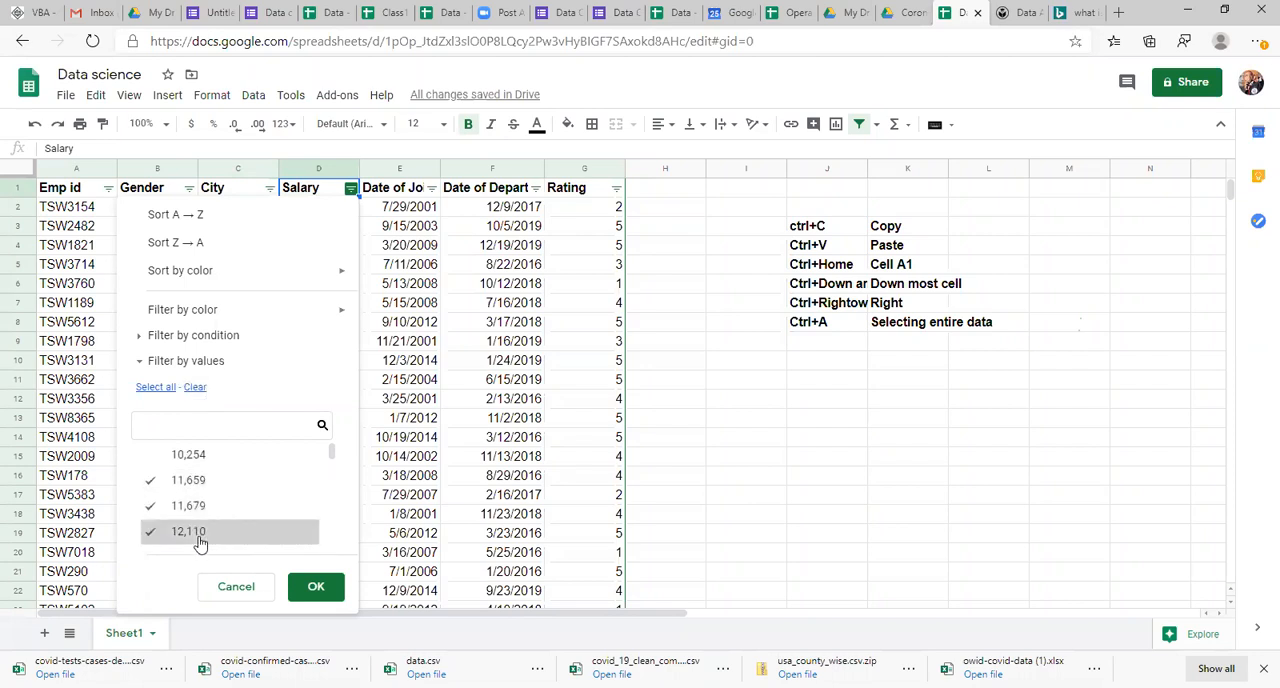
pyautogui.scroll(-1, 333, 455)
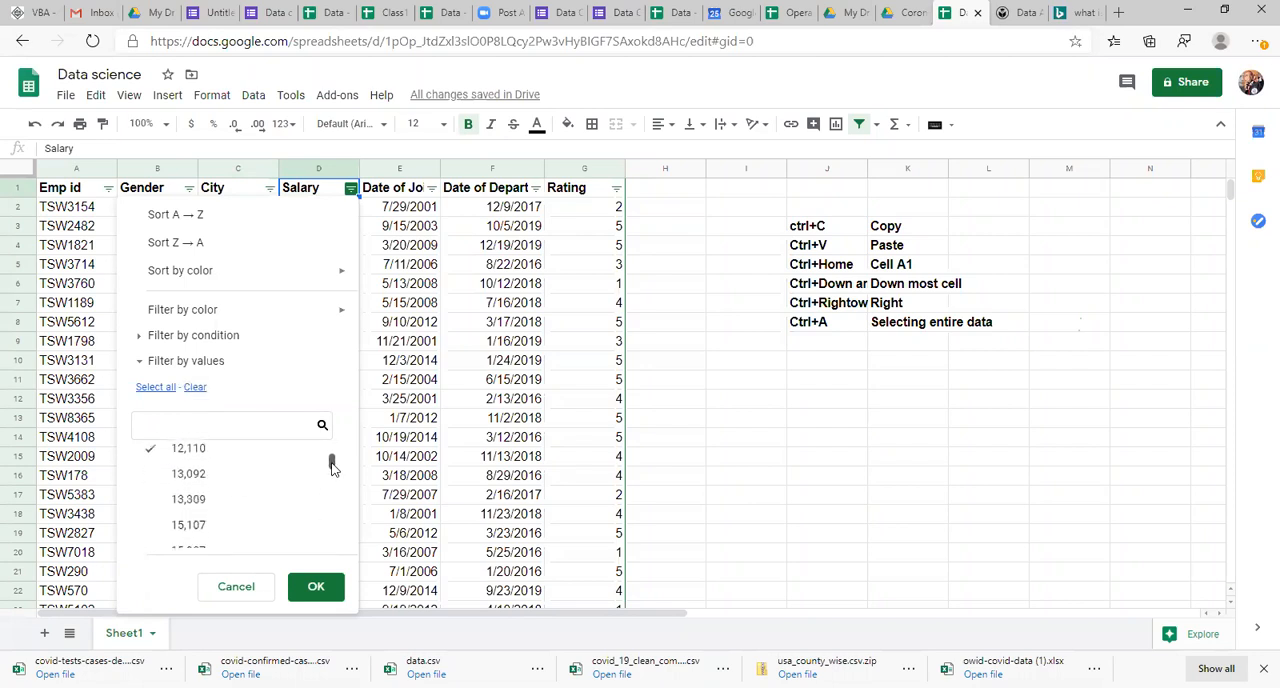
pyautogui.click(191, 463)
pyautogui.click(192, 488)
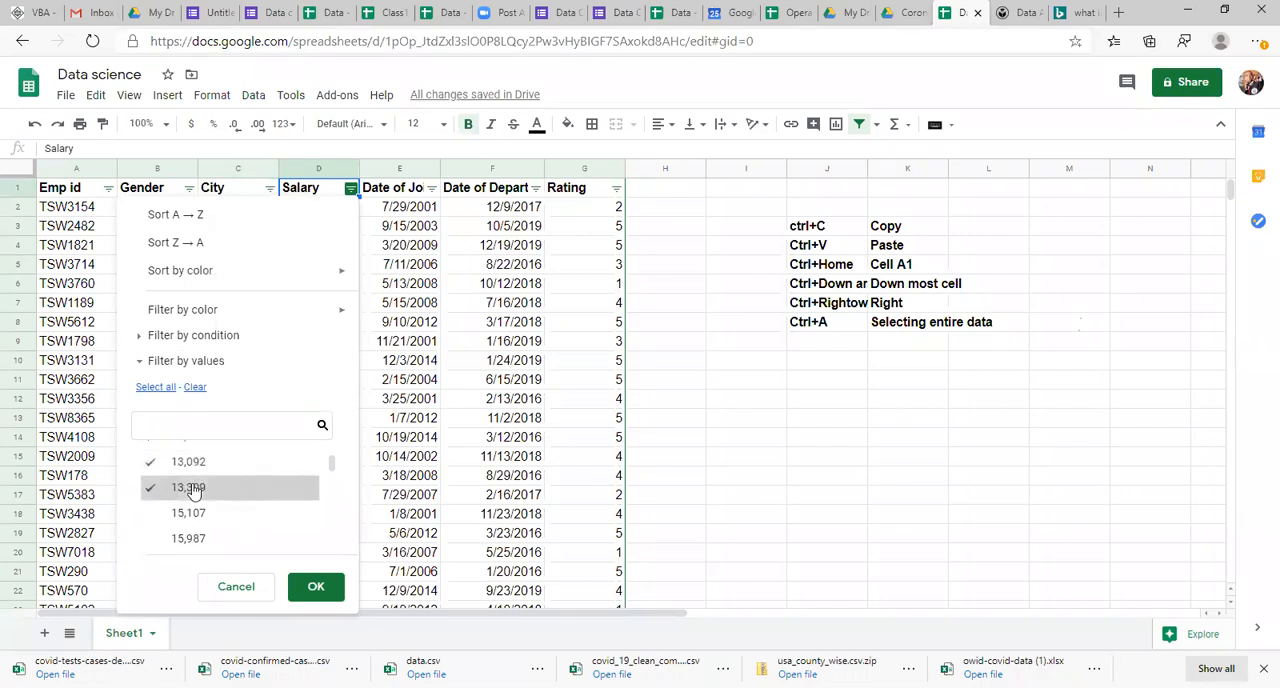
pyautogui.click(194, 512)
pyautogui.click(198, 538)
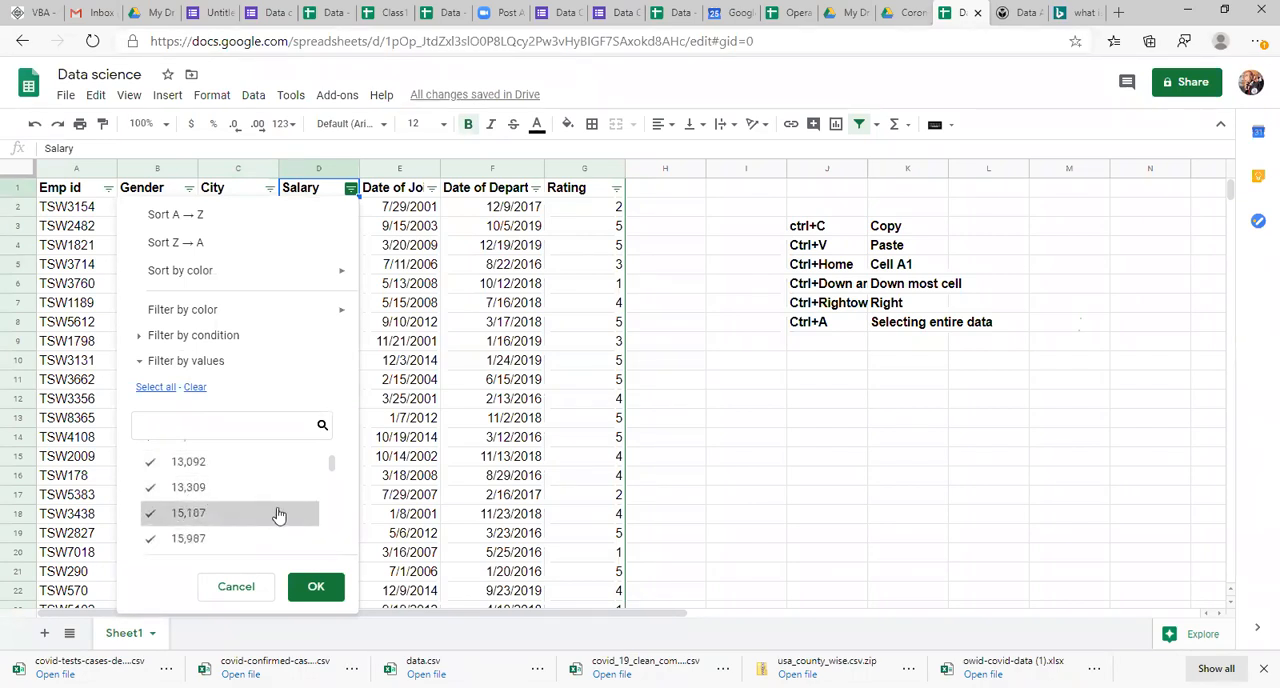
pyautogui.click(236, 586)
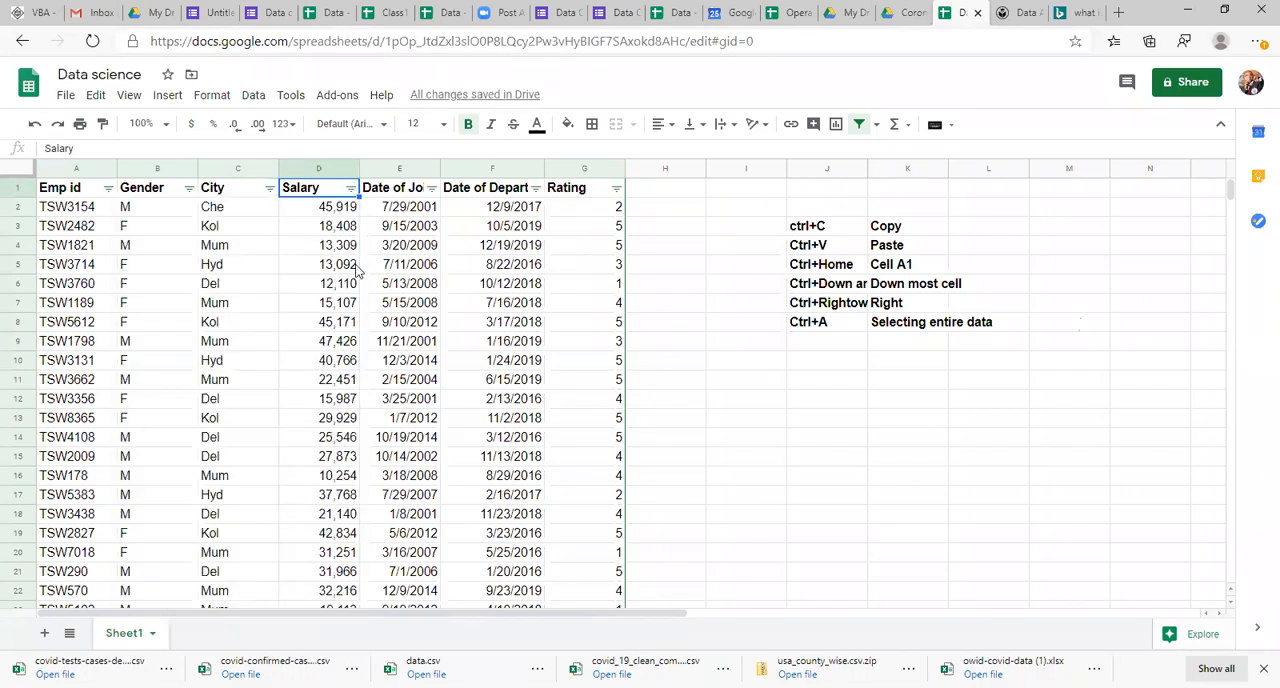
# Step: Try to filter the Salary column by condition with Greater than 10000
pyautogui.click(350, 188)
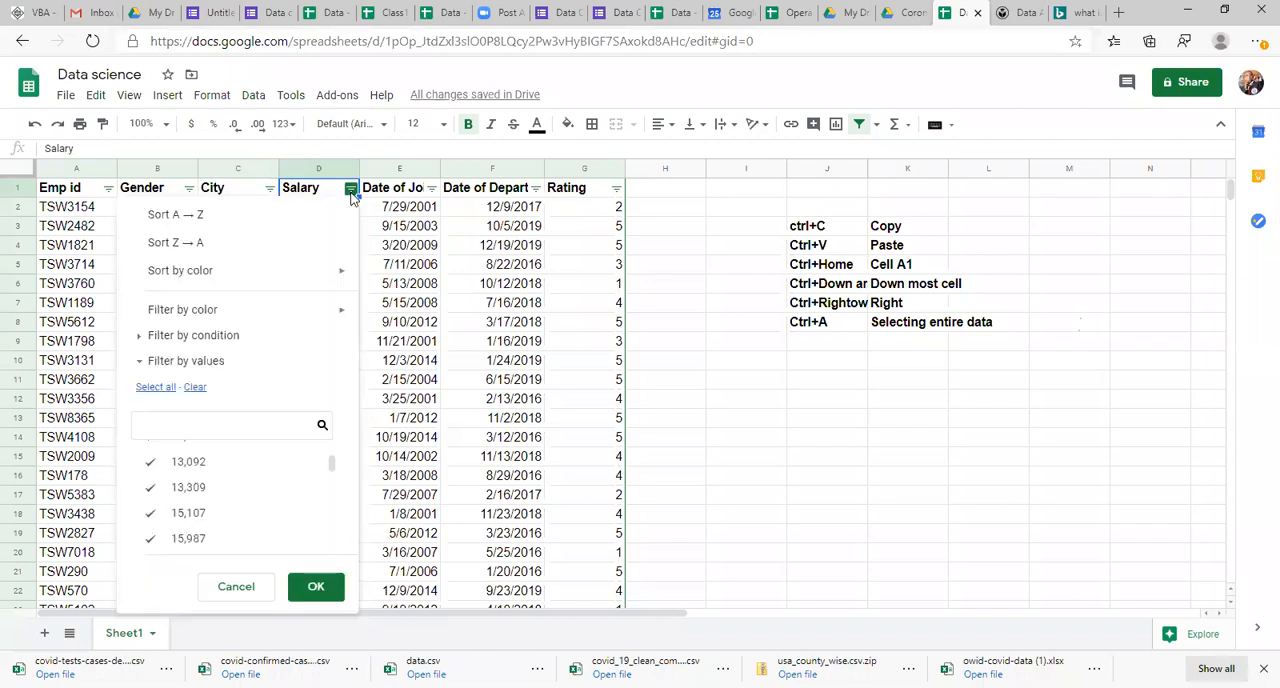
pyautogui.click(214, 337)
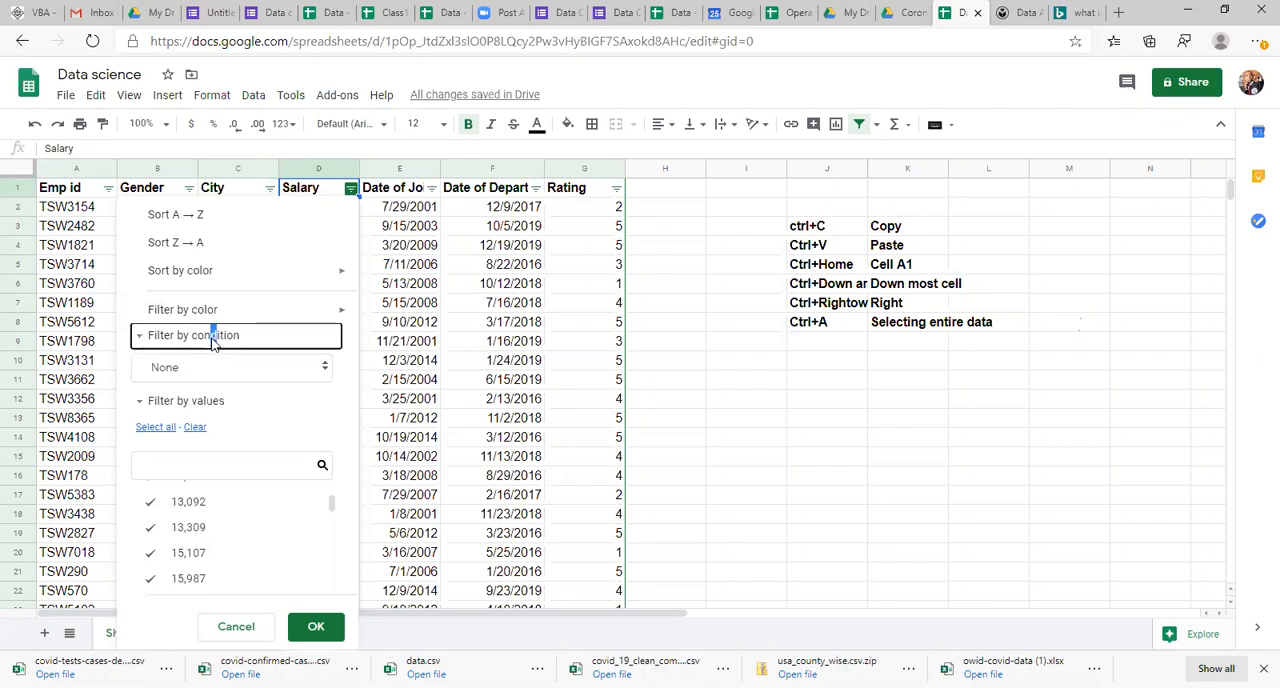
pyautogui.click(215, 367)
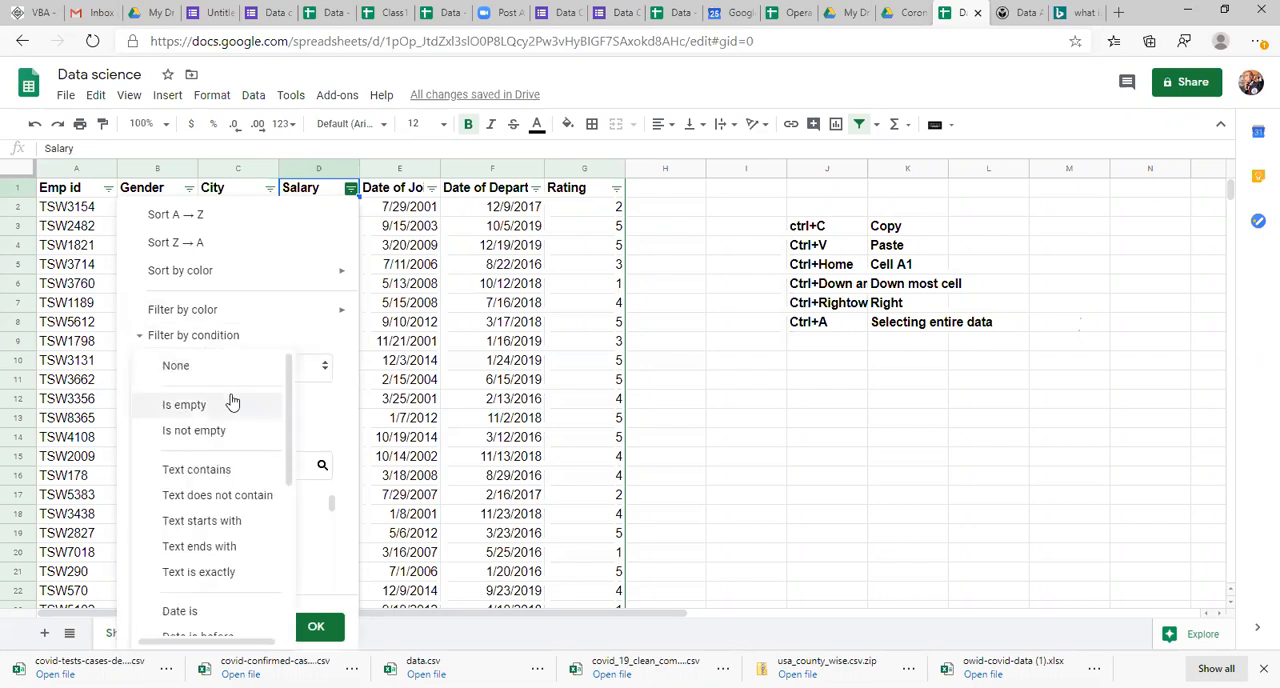
pyautogui.click(318, 366)
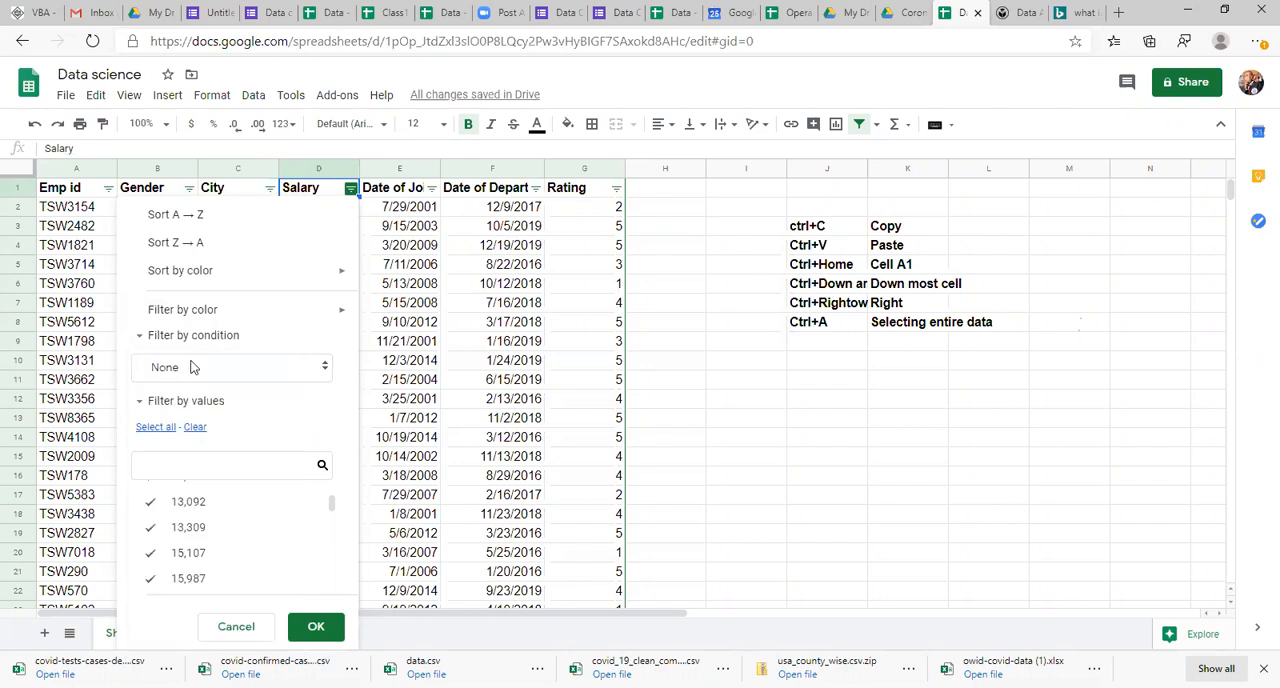
pyautogui.click(186, 372)
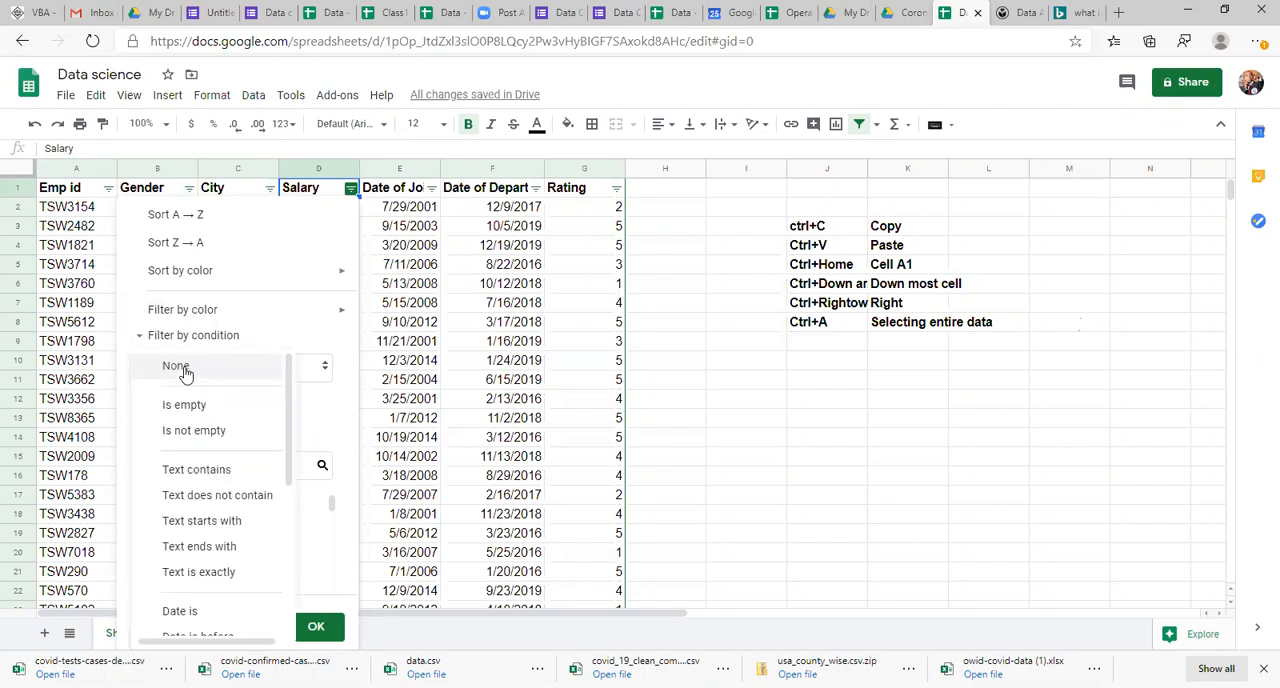
pyautogui.moveTo(285, 458); pyautogui.dragTo(300, 540)
pyautogui.click(220, 551)
pyautogui.click(213, 405)
pyautogui.write('10000')
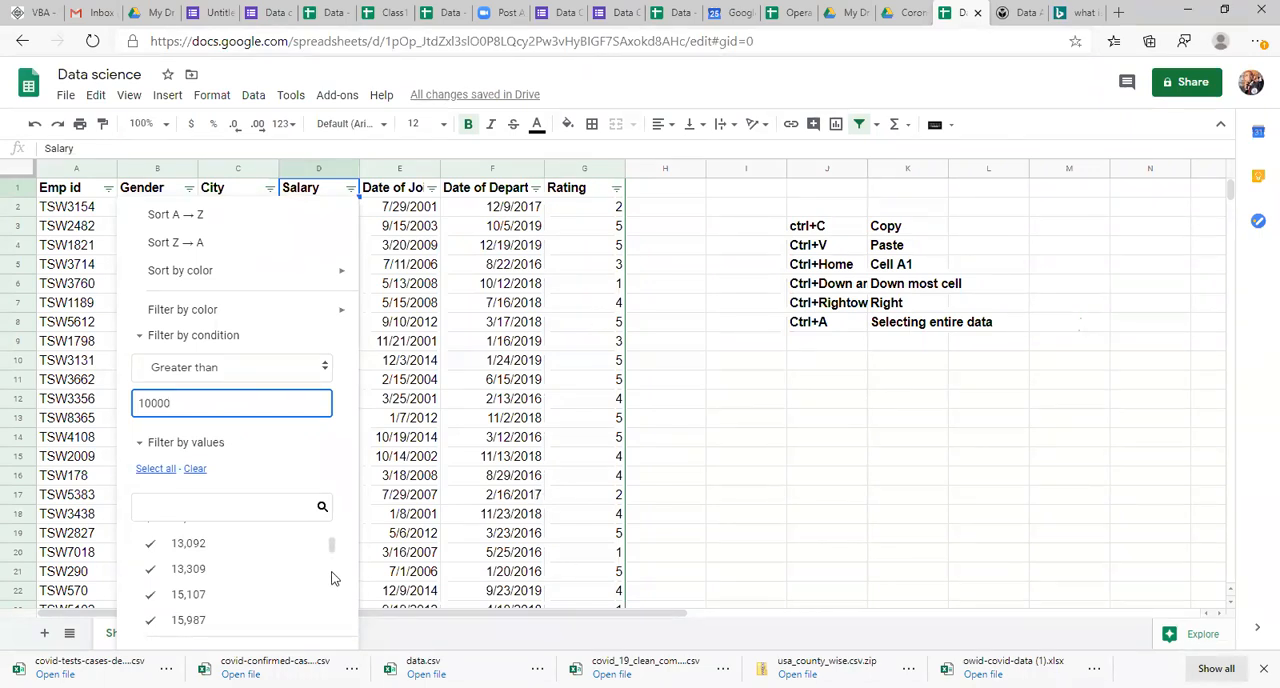
pyautogui.moveTo(332, 546); pyautogui.dragTo(332, 617)
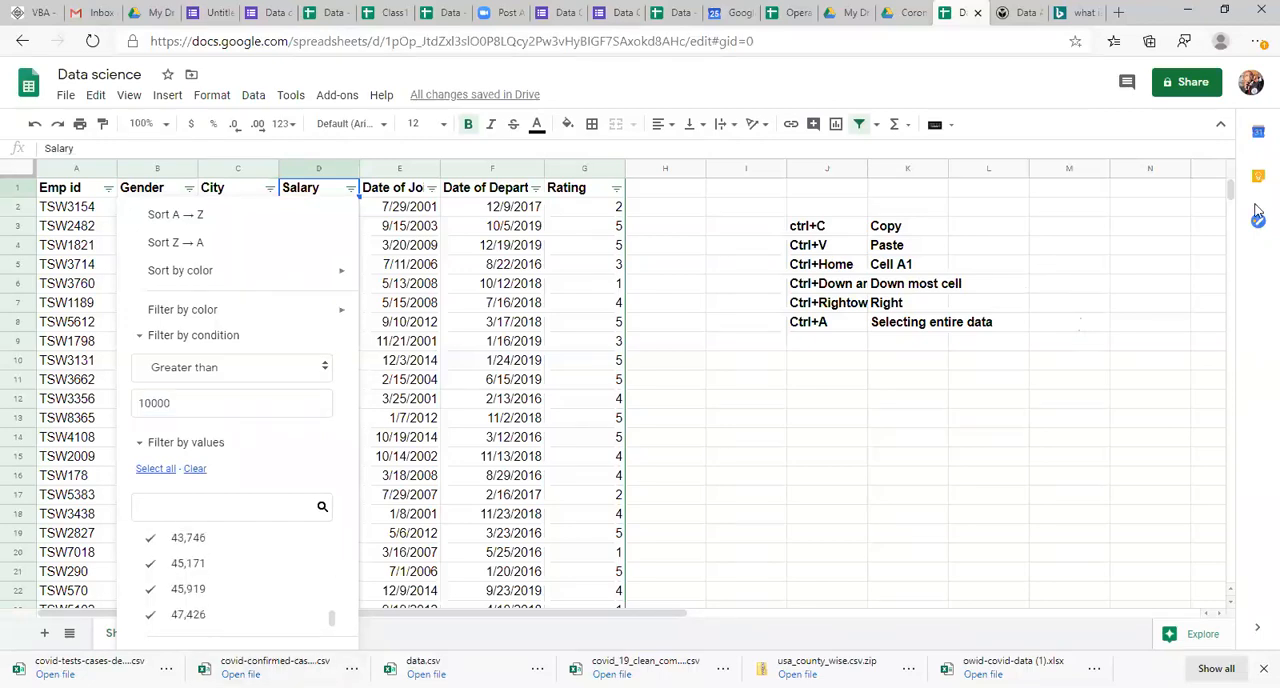
pyautogui.moveTo(1231, 190); pyautogui.dragTo(1240, 188)
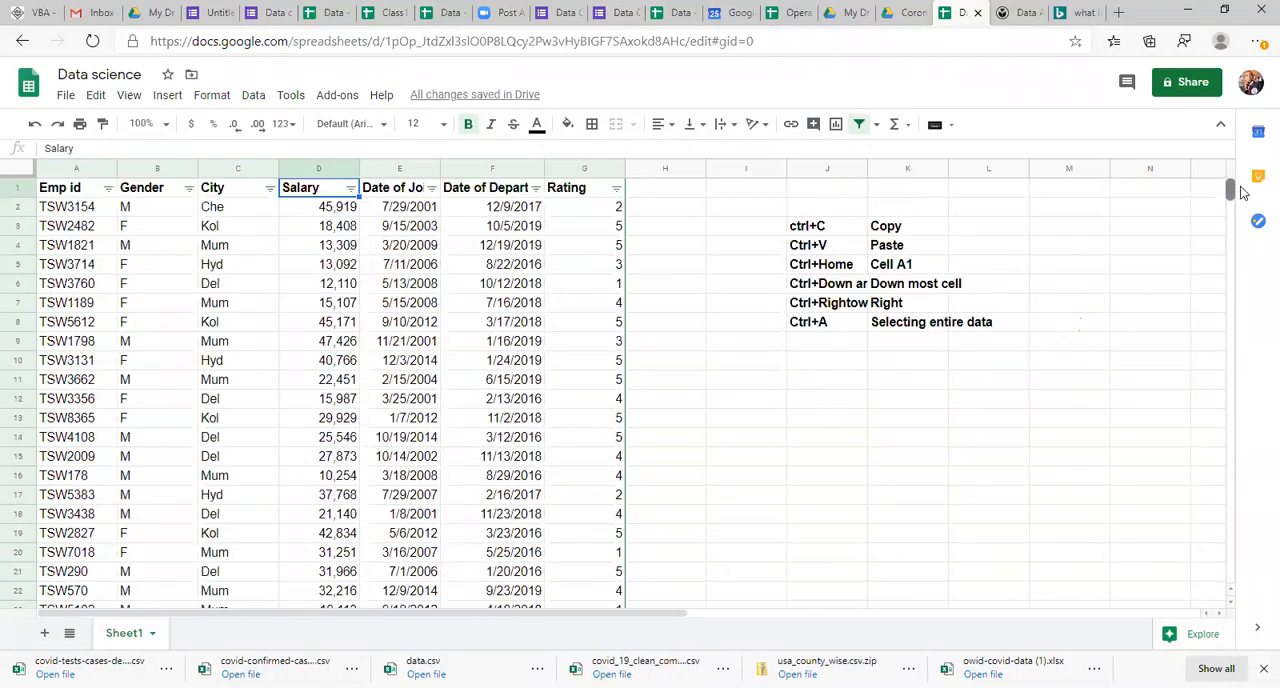
# Step: Filter the Salary column by condition to show only values greater than 10000
pyautogui.click(351, 190)
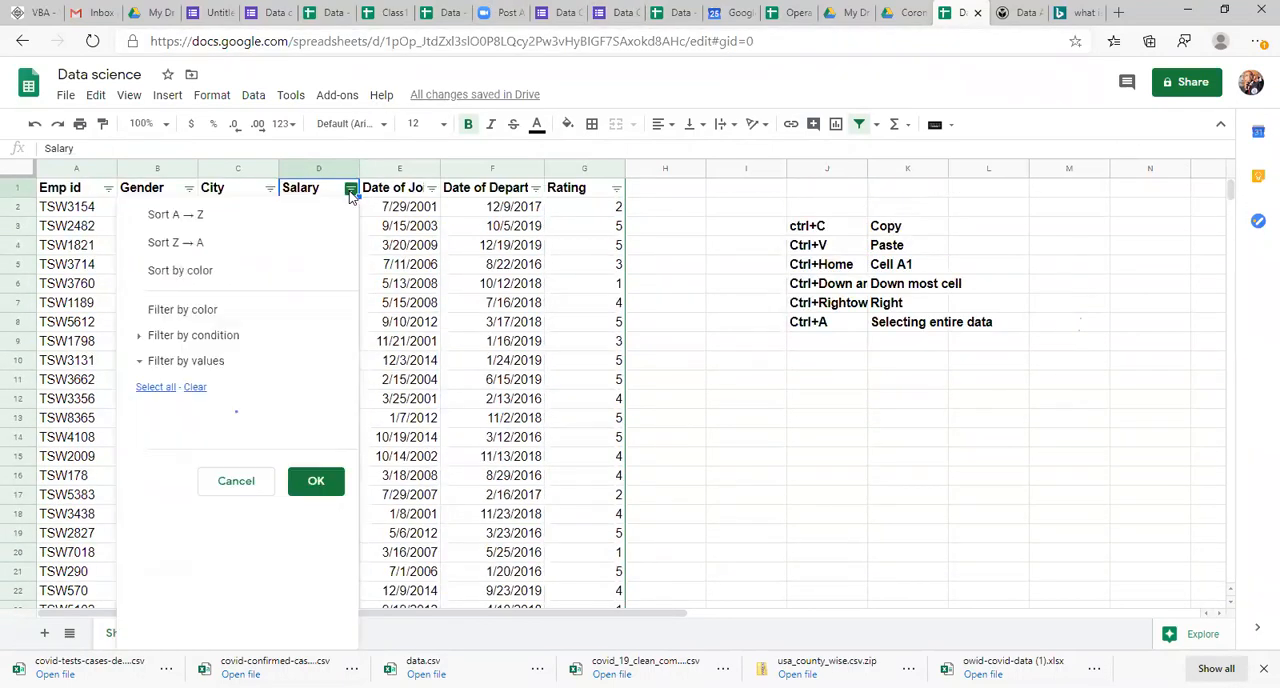
pyautogui.click(200, 336)
pyautogui.click(193, 370)
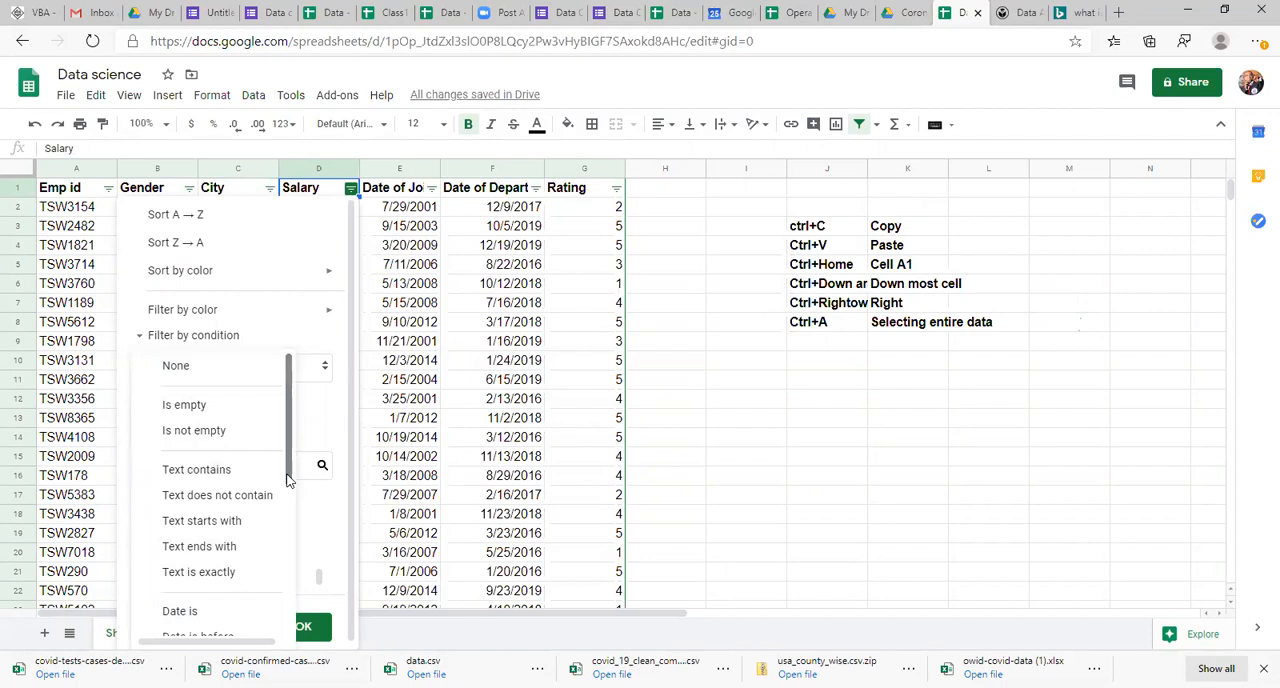
pyautogui.scroll(-3, 287, 472)
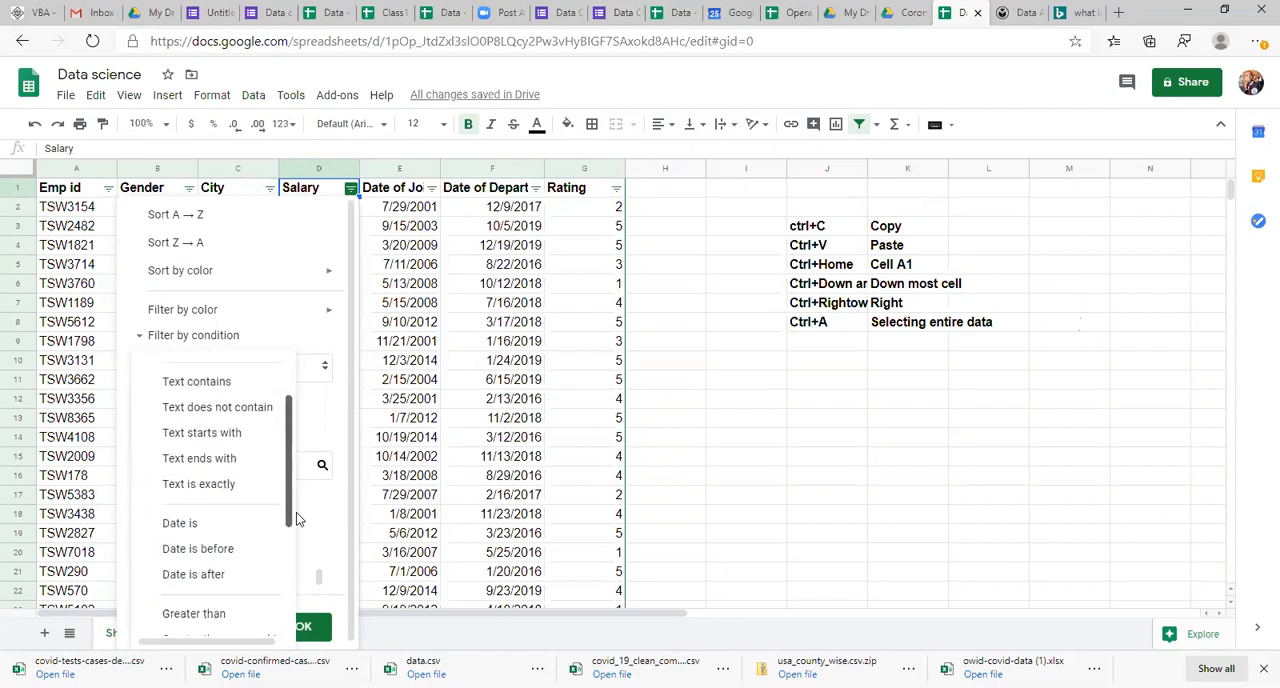
pyautogui.click(234, 574)
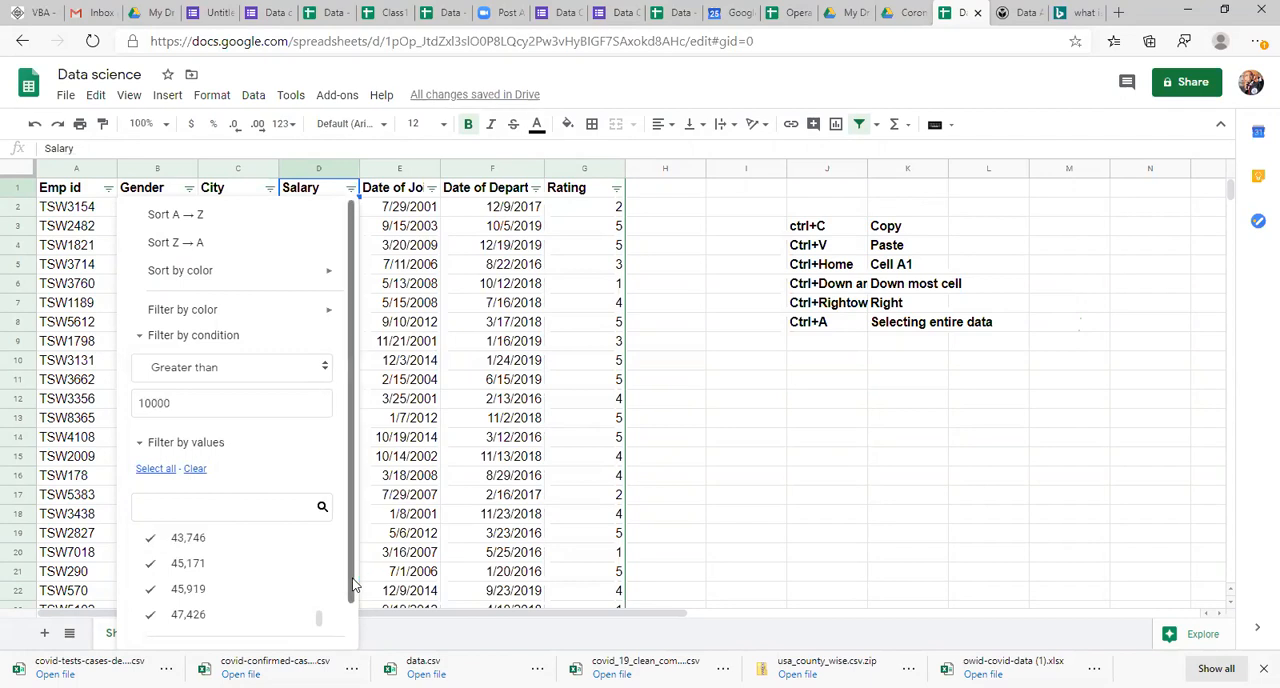
pyautogui.scroll(-2, 352, 585)
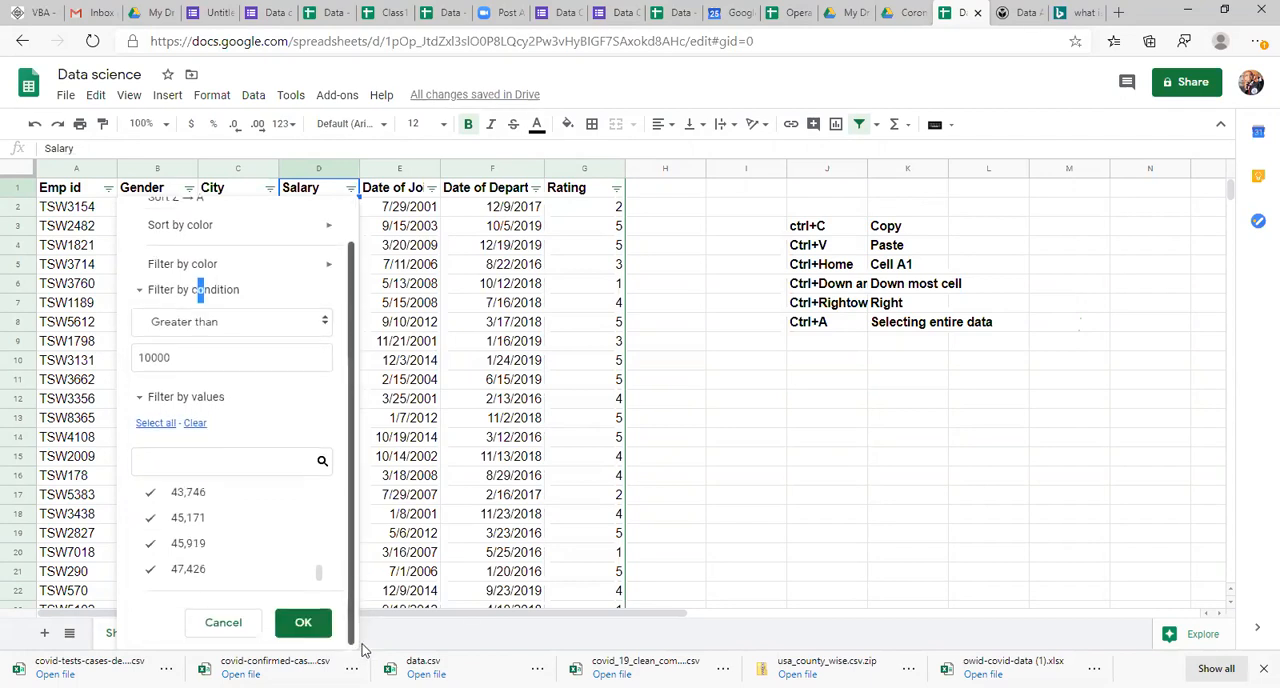
pyautogui.click(303, 627)
# Step: Jump to the last entry of the filtered Salary column and back to its top to check the remaining values
pyautogui.click(383, 514)
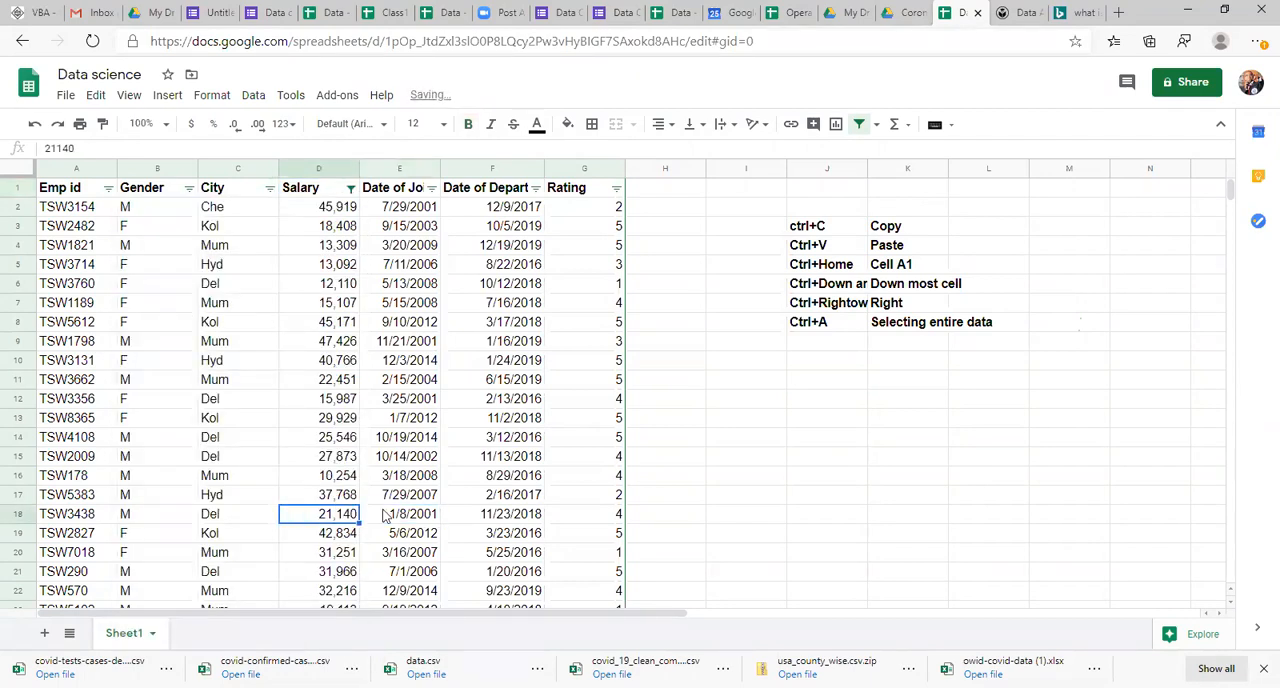
pyautogui.hotkey('ctrl', 'Up')
pyautogui.hotkey('ctrl', 'Down')
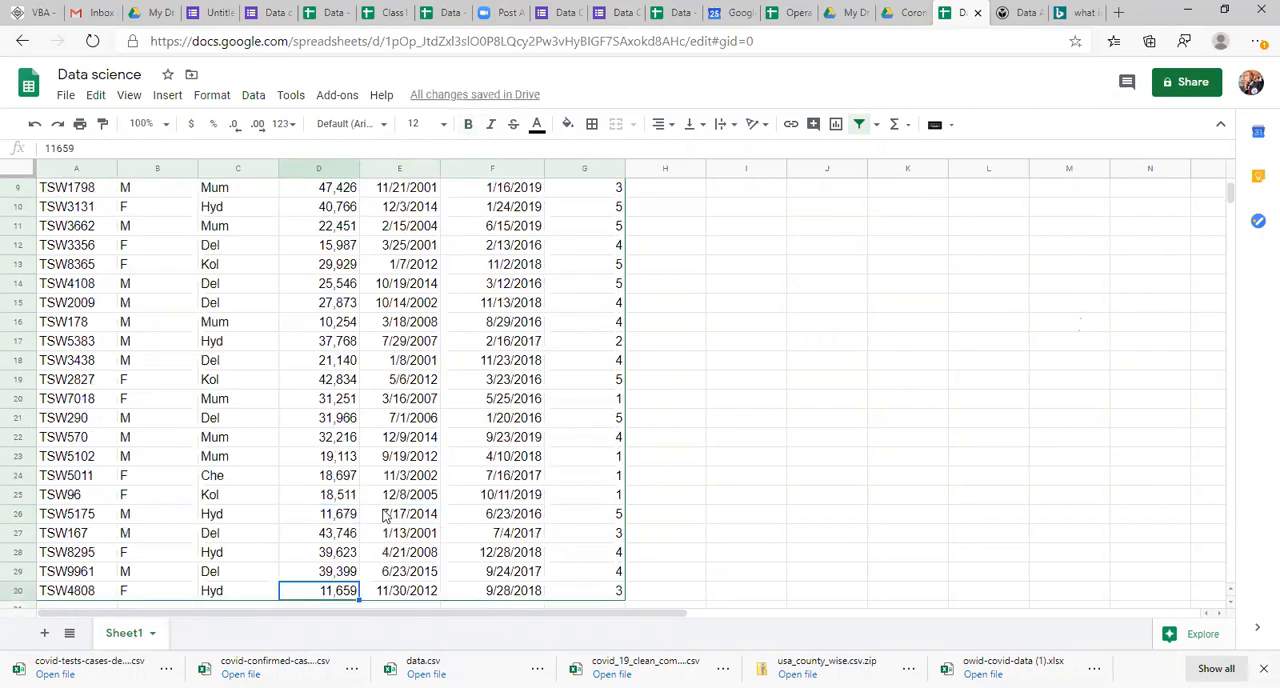
pyautogui.hotkey('ctrl', 'Up')
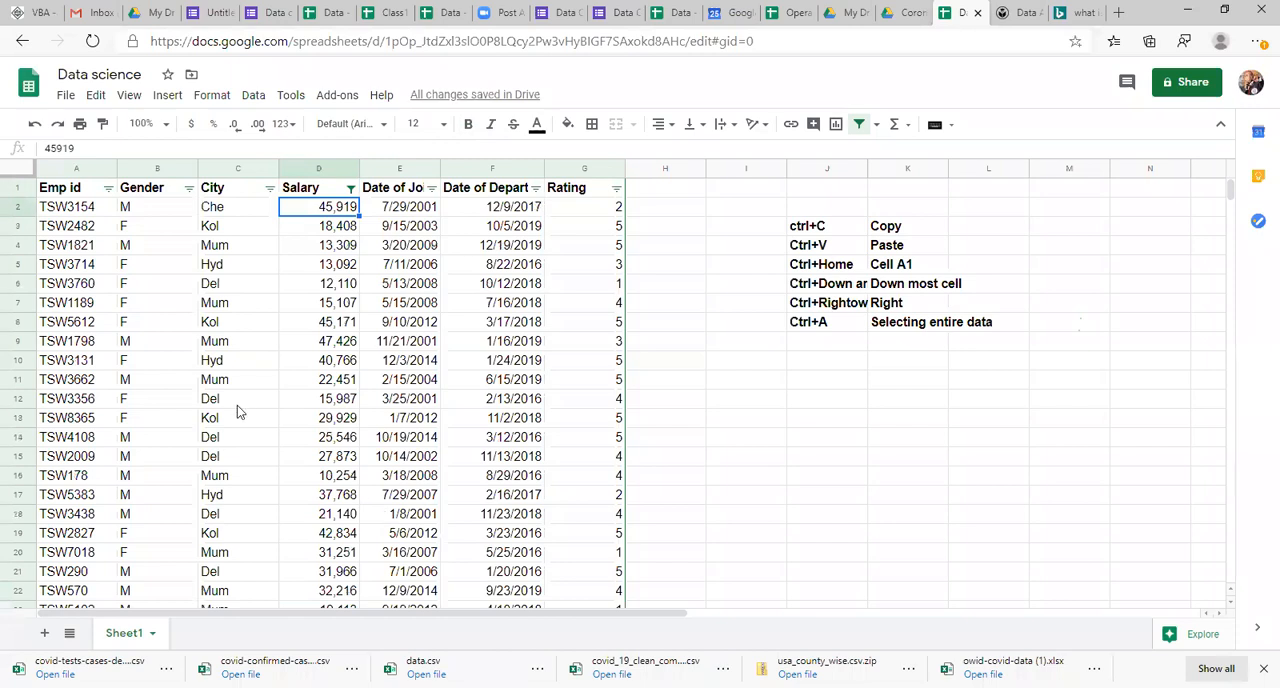
pyautogui.click(325, 302)
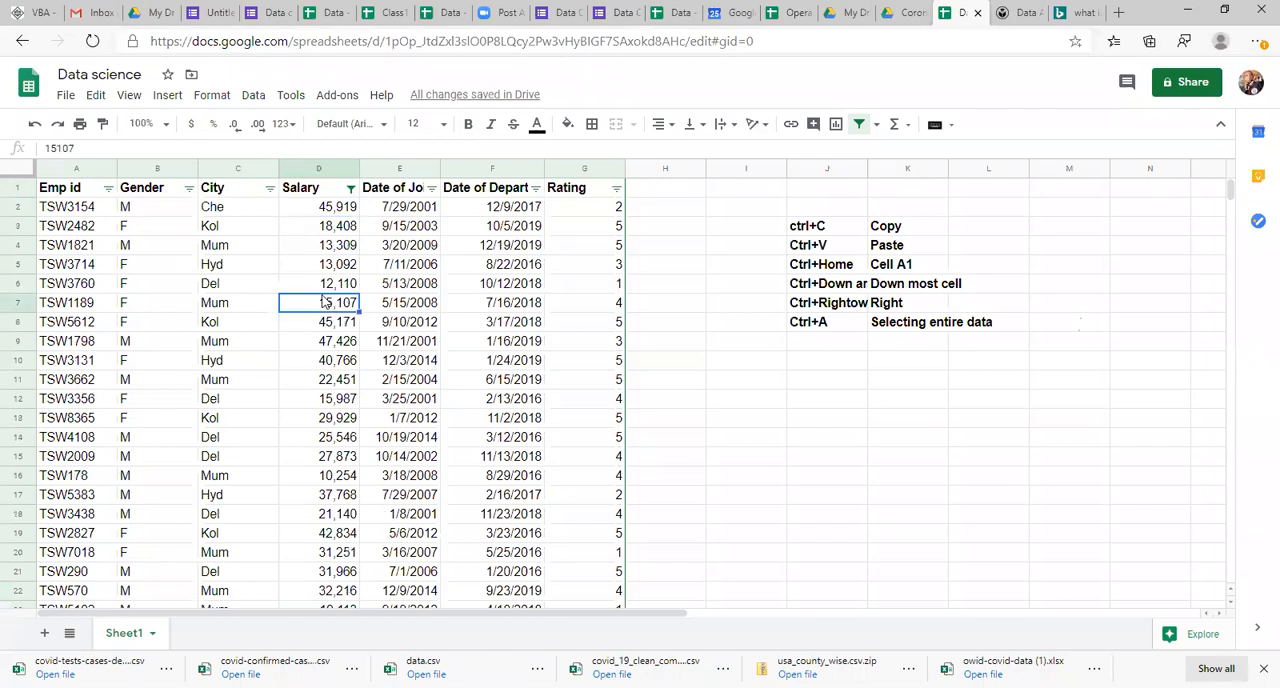
# Step: Fill the Salary cell D4 with light orange 2
pyautogui.click(325, 255)
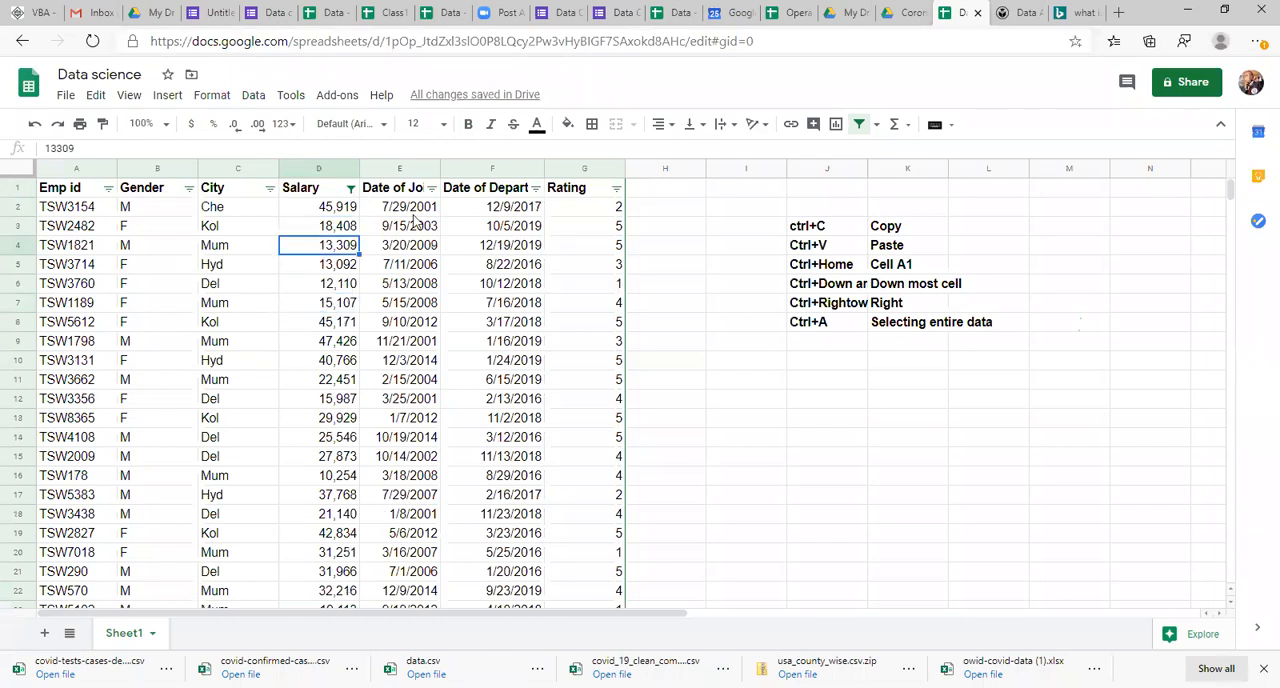
pyautogui.click(570, 132)
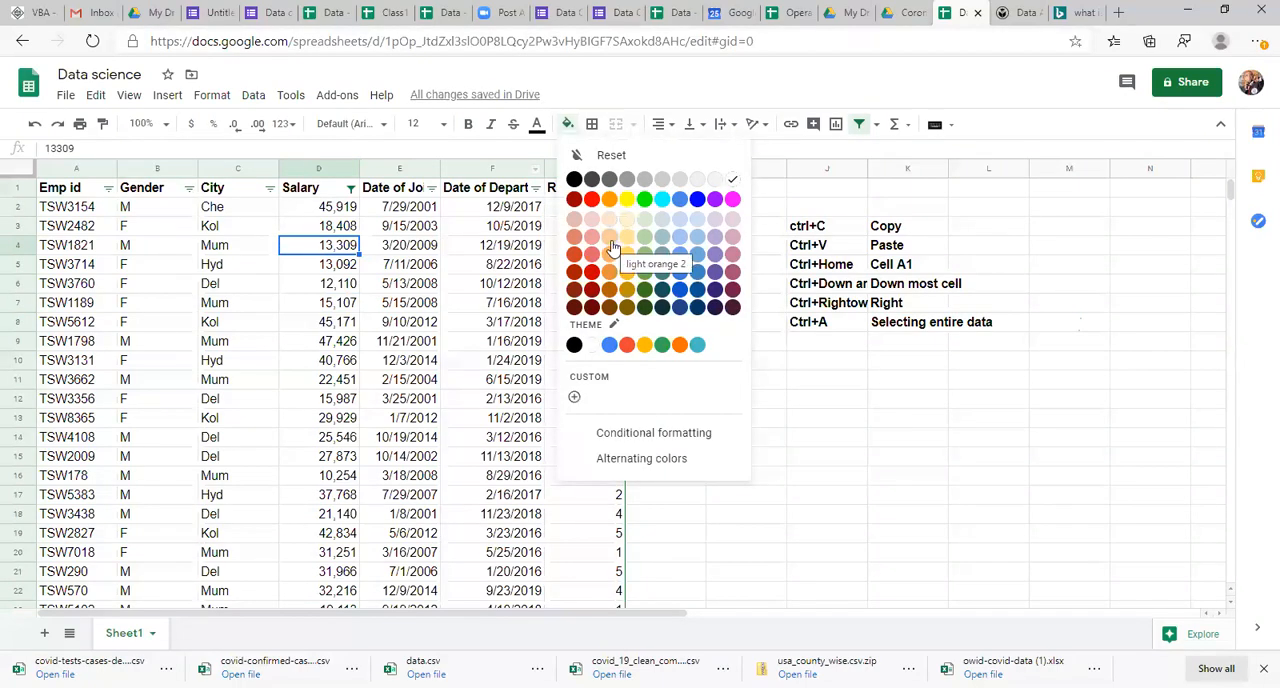
pyautogui.click(610, 242)
# Step: Fill the Salary cells D15 and D20 with light orange 1
pyautogui.click(308, 460)
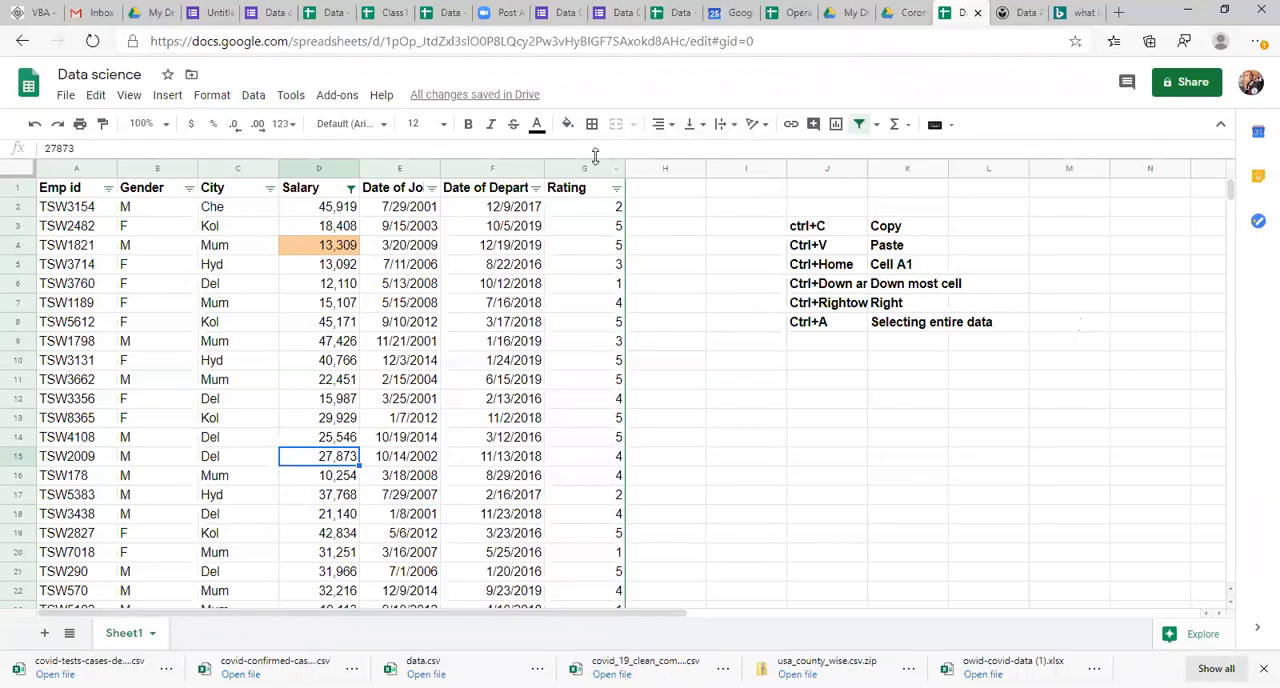
pyautogui.click(567, 128)
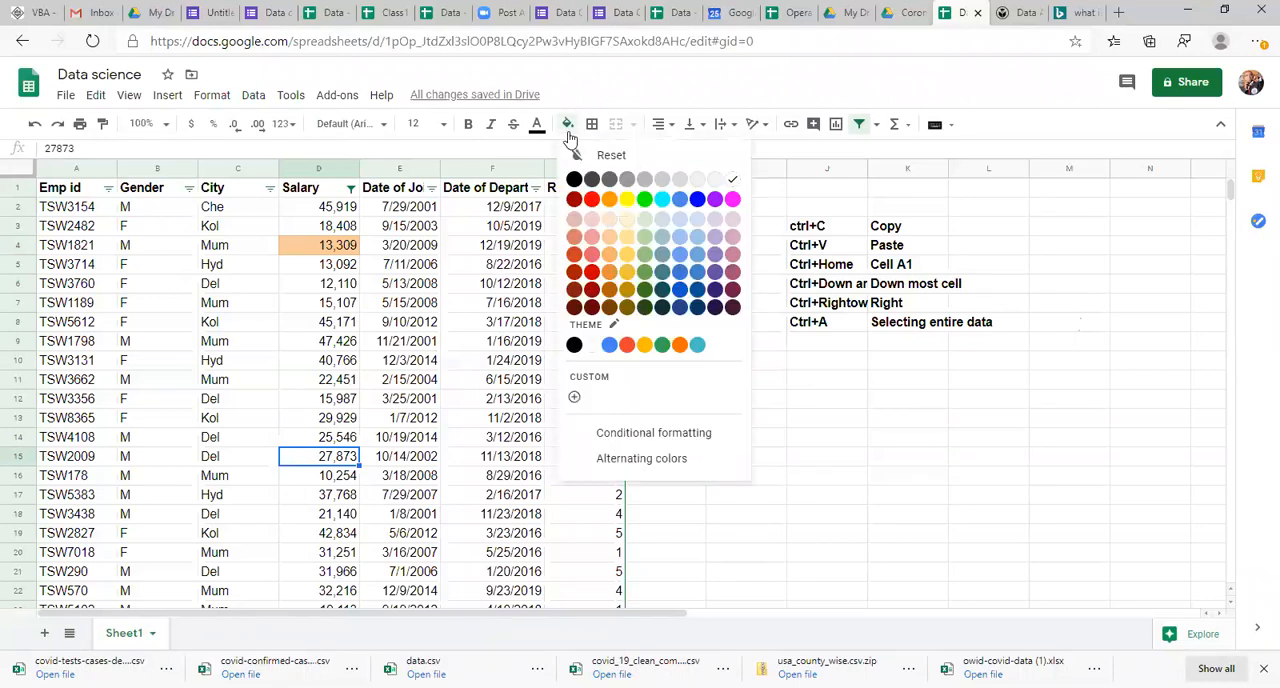
pyautogui.click(610, 256)
pyautogui.click(328, 557)
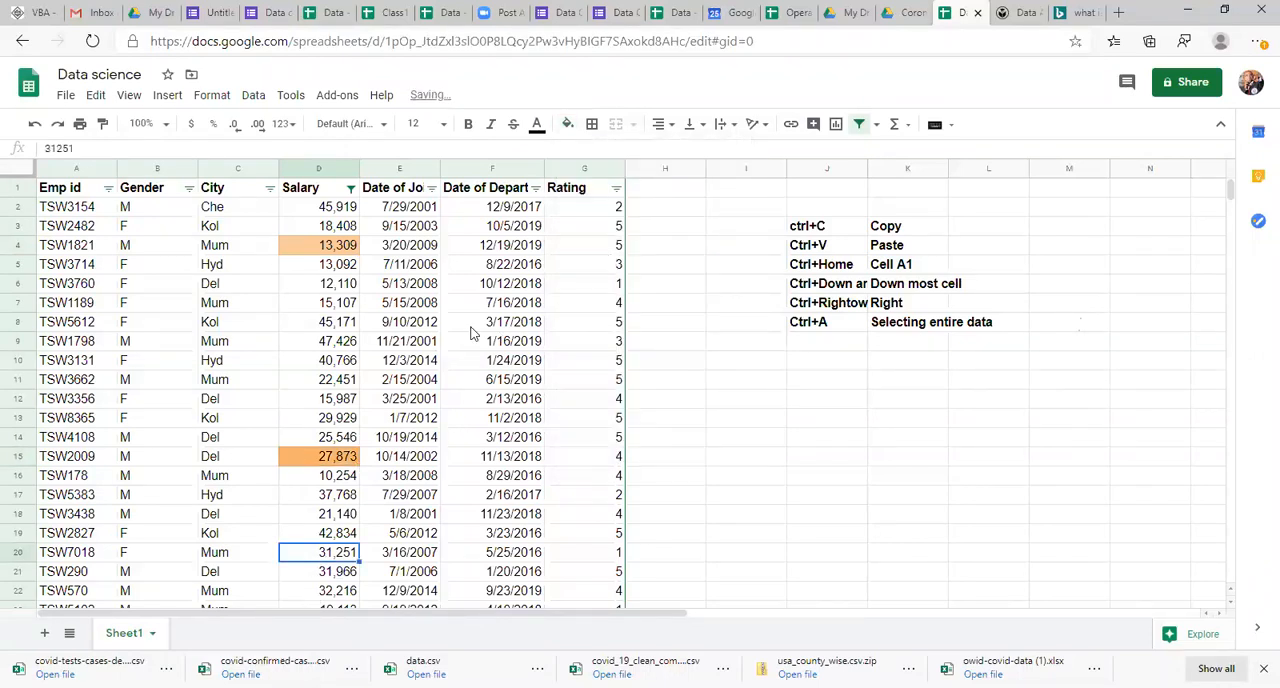
pyautogui.click(568, 127)
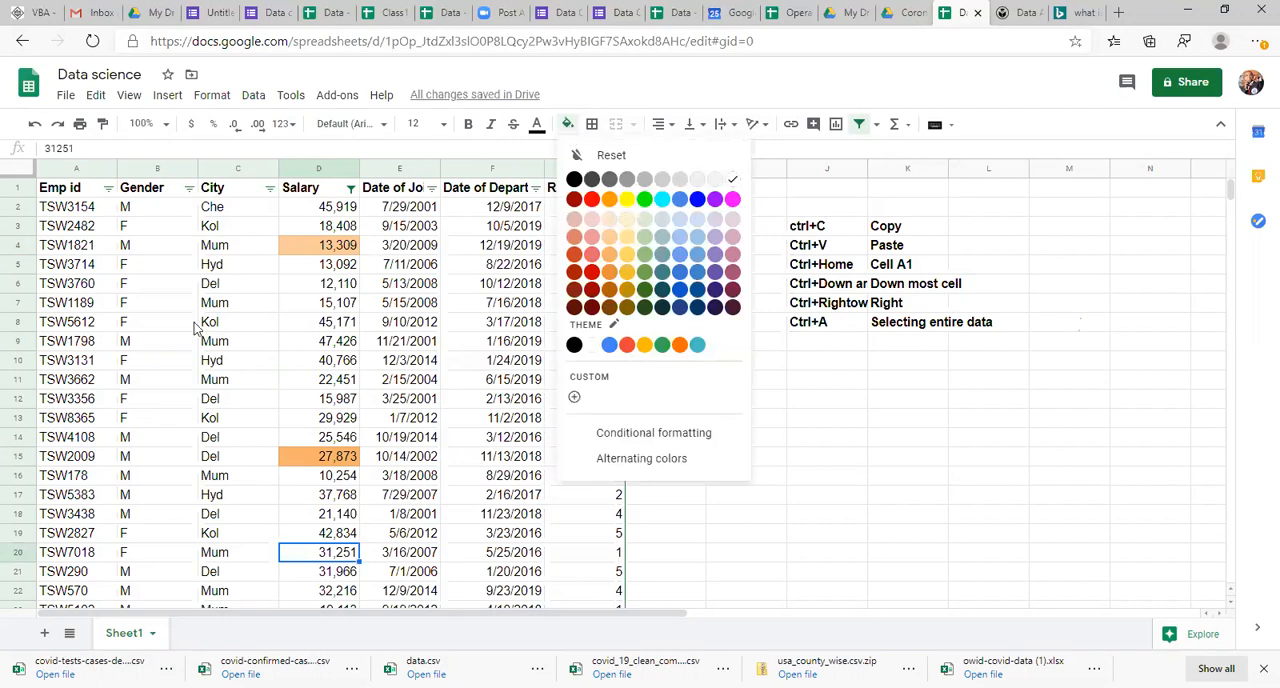
pyautogui.click(609, 254)
pyautogui.click(421, 462)
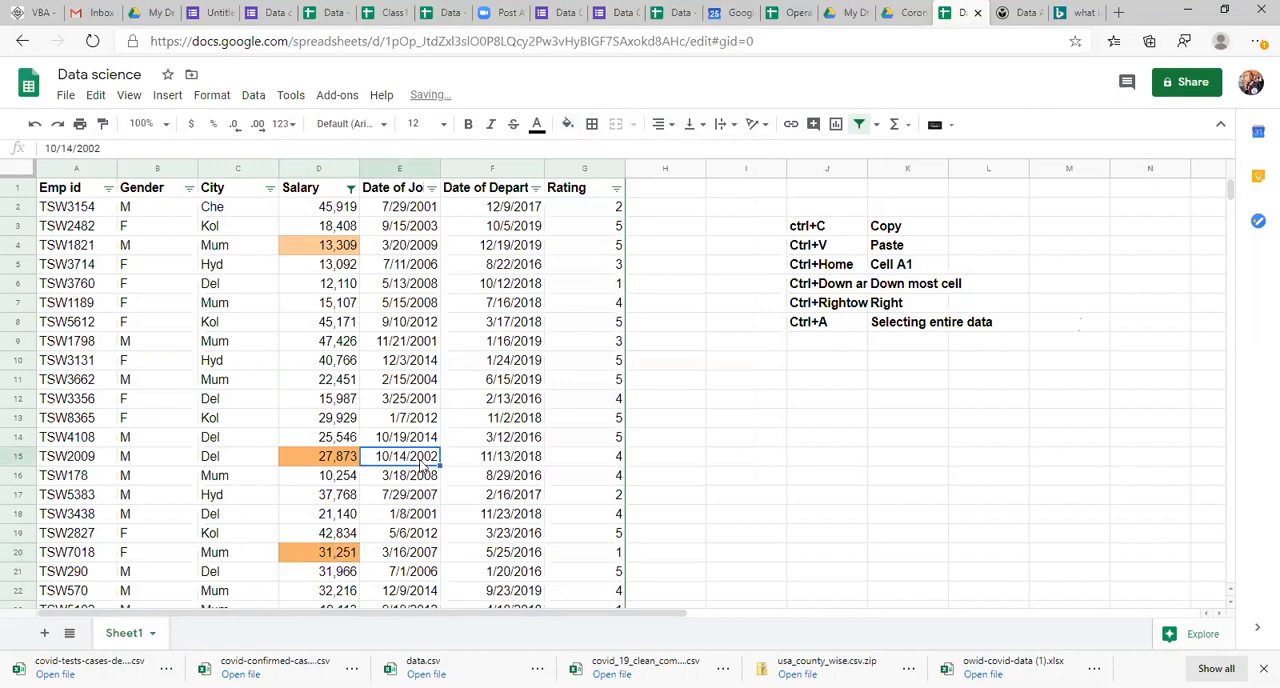
pyautogui.click(322, 412)
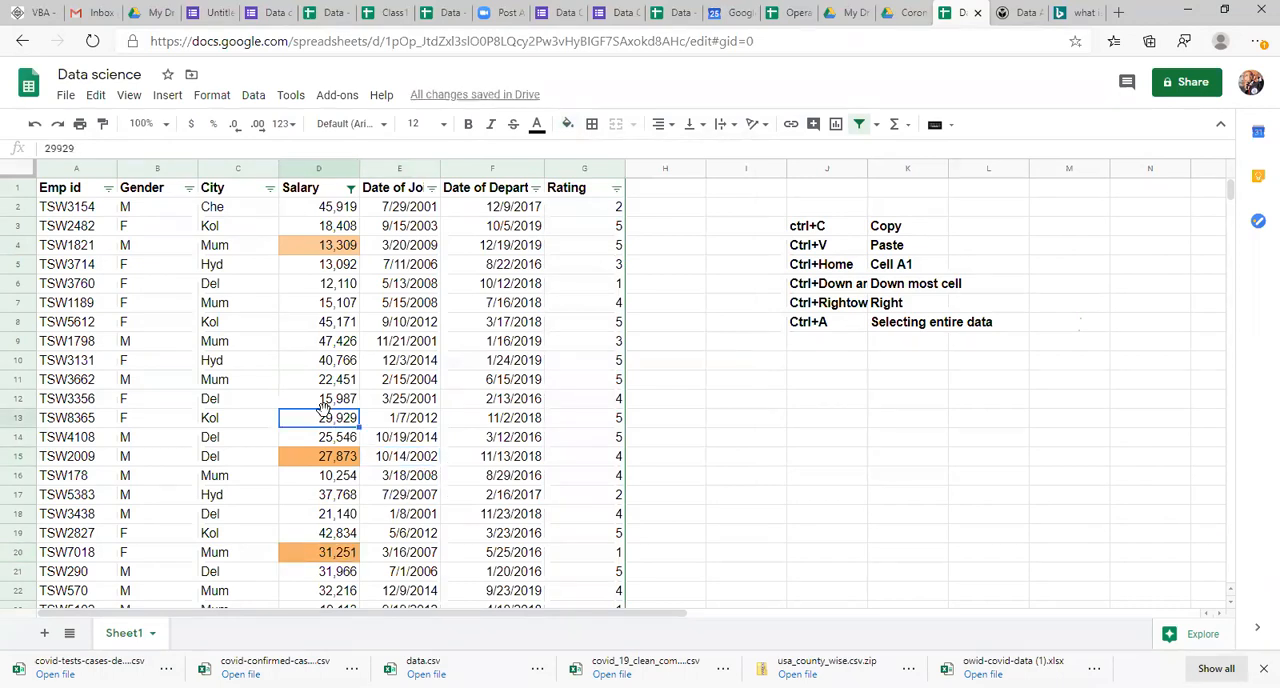
# Step: Filter the Salary column by fill color to show only light orange 2 cells
pyautogui.click(350, 189)
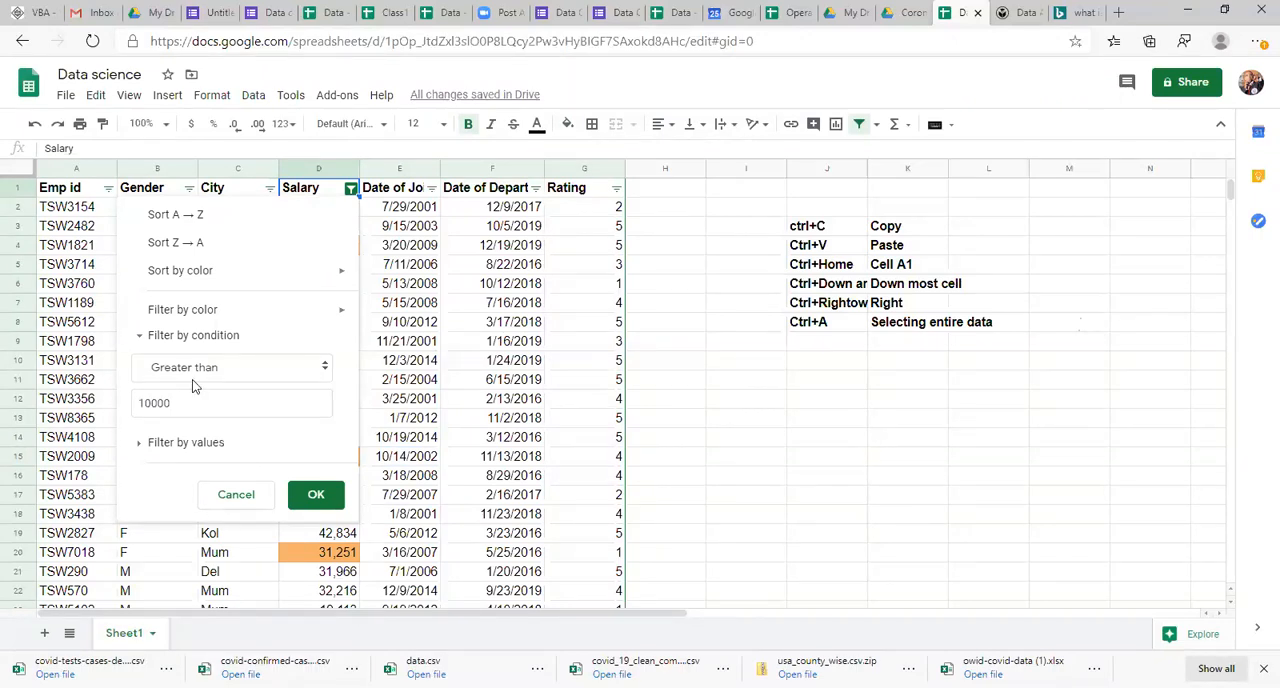
pyautogui.click(140, 337)
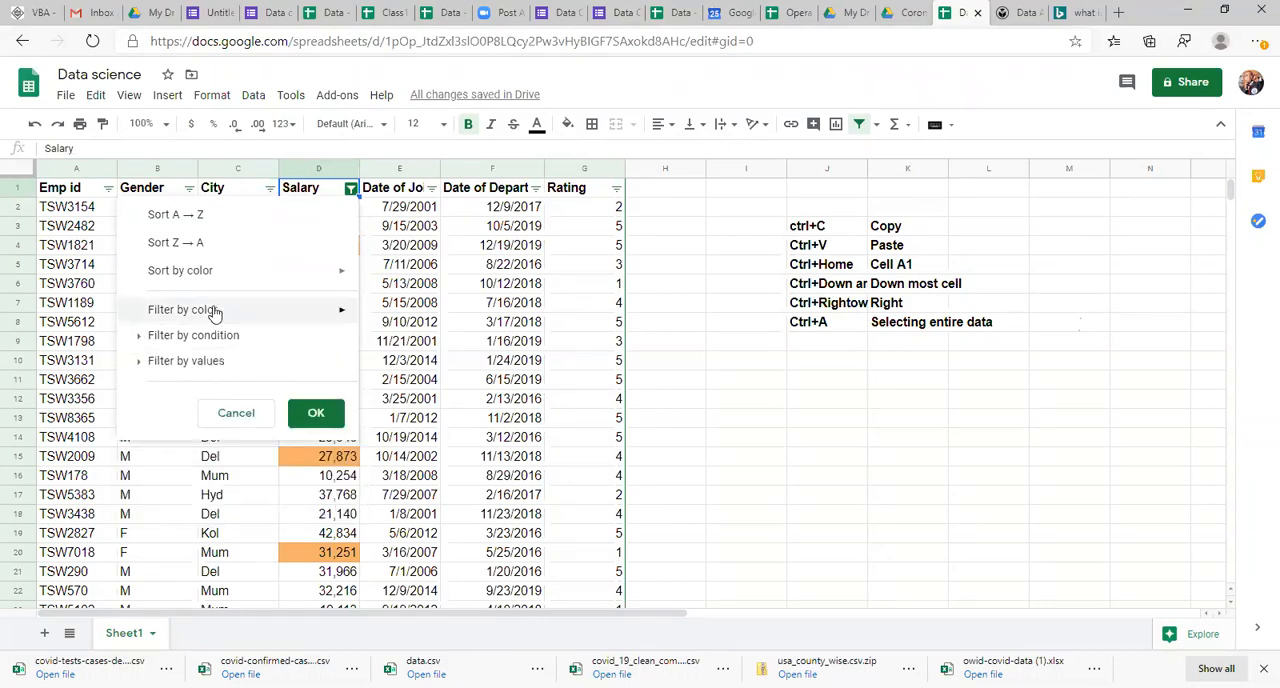
pyautogui.moveTo(210, 312)
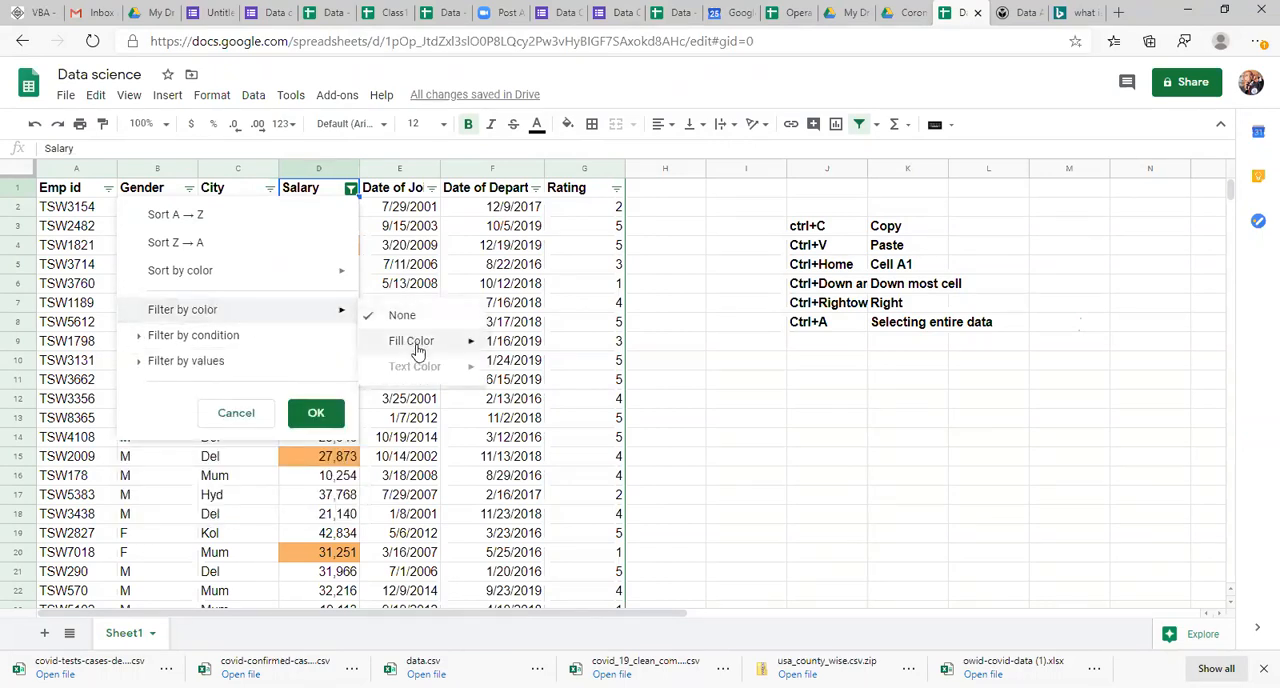
pyautogui.moveTo(418, 350)
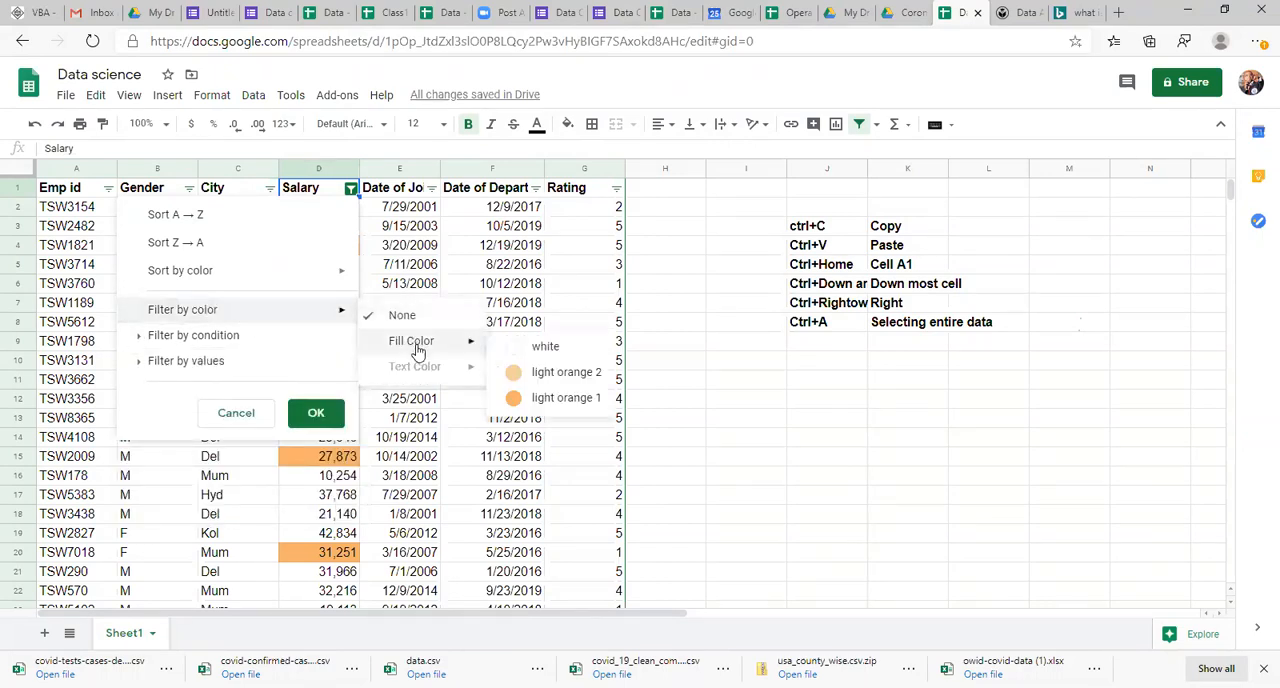
pyautogui.click(550, 374)
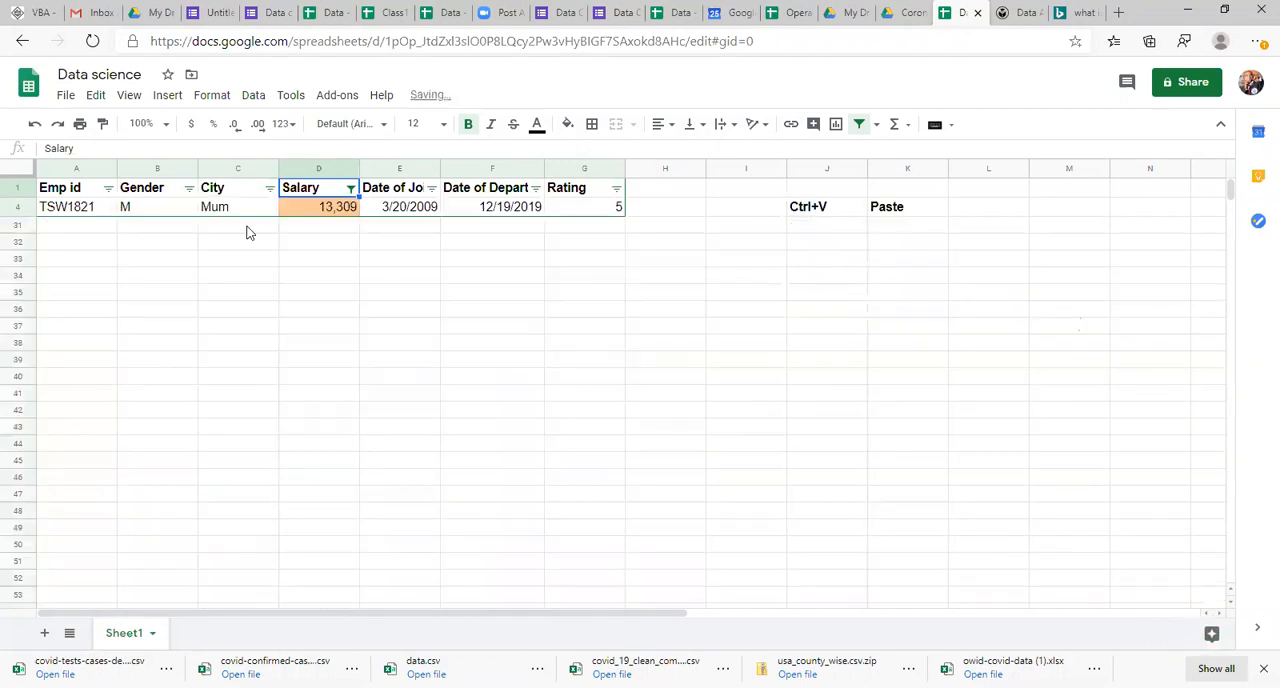
# Step: Move across the filtered employee row and select its cells A4 to G4
pyautogui.press('Down')
pyautogui.press('Left')
pyautogui.press('Left')
pyautogui.press('Left')
pyautogui.press('Right')
pyautogui.press('Right')
pyautogui.press('Right')
pyautogui.press('Right')
pyautogui.press('Right')
pyautogui.press('Right')
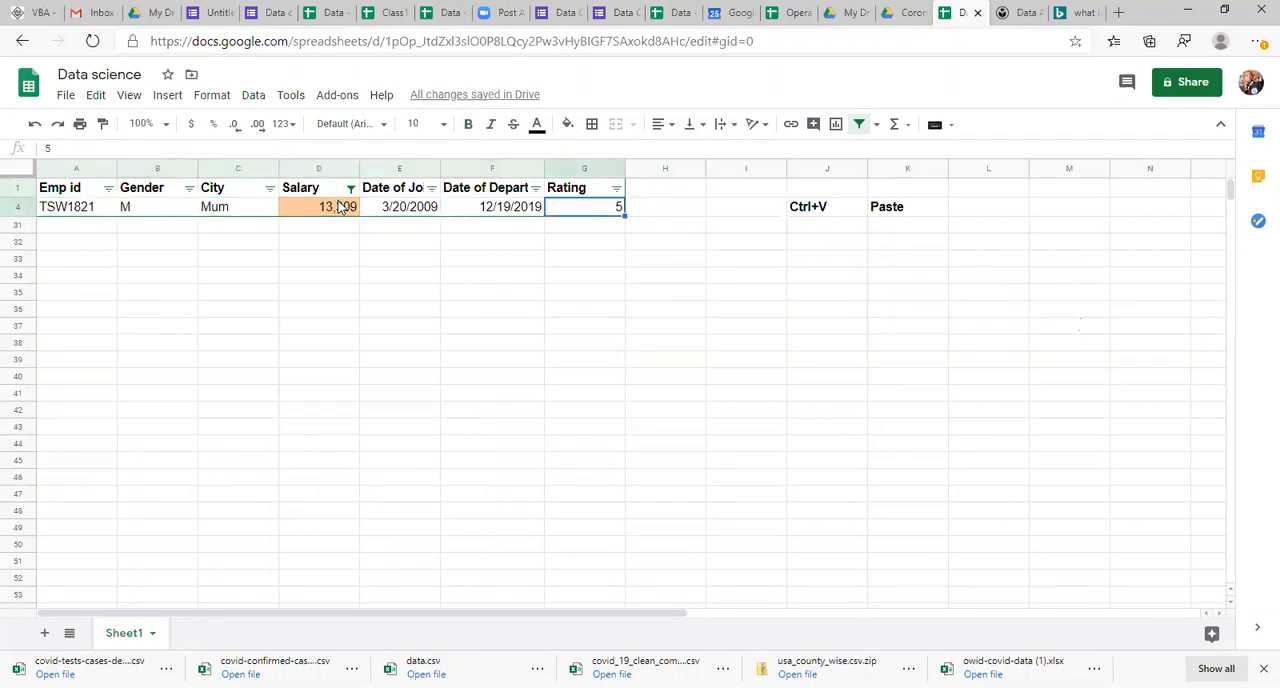
pyautogui.hotkey('shift', 'Left')
pyautogui.hotkey('shift', 'Left')
pyautogui.hotkey('shift', 'Left')
pyautogui.hotkey('shift', 'Left')
pyautogui.hotkey('shift', 'Left')
pyautogui.hotkey('shift', 'Left')
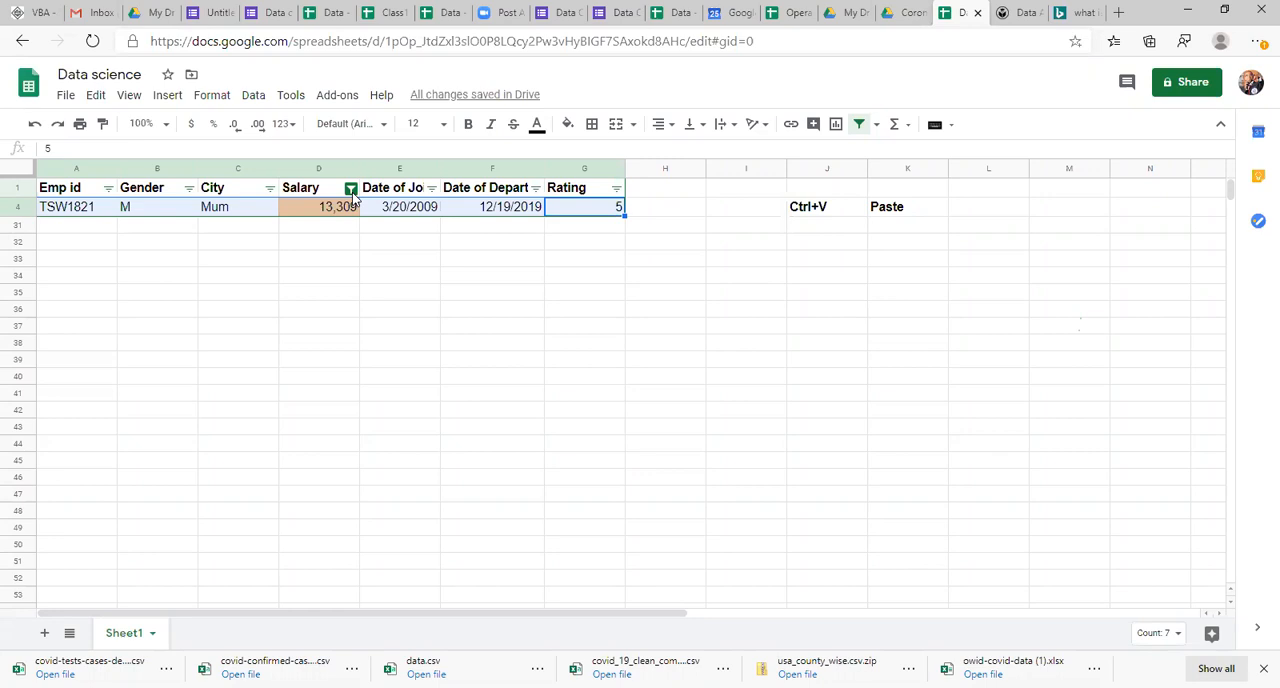
# Step: Clear the Greater than condition from the Salary filter by setting the condition to None
pyautogui.click(351, 190)
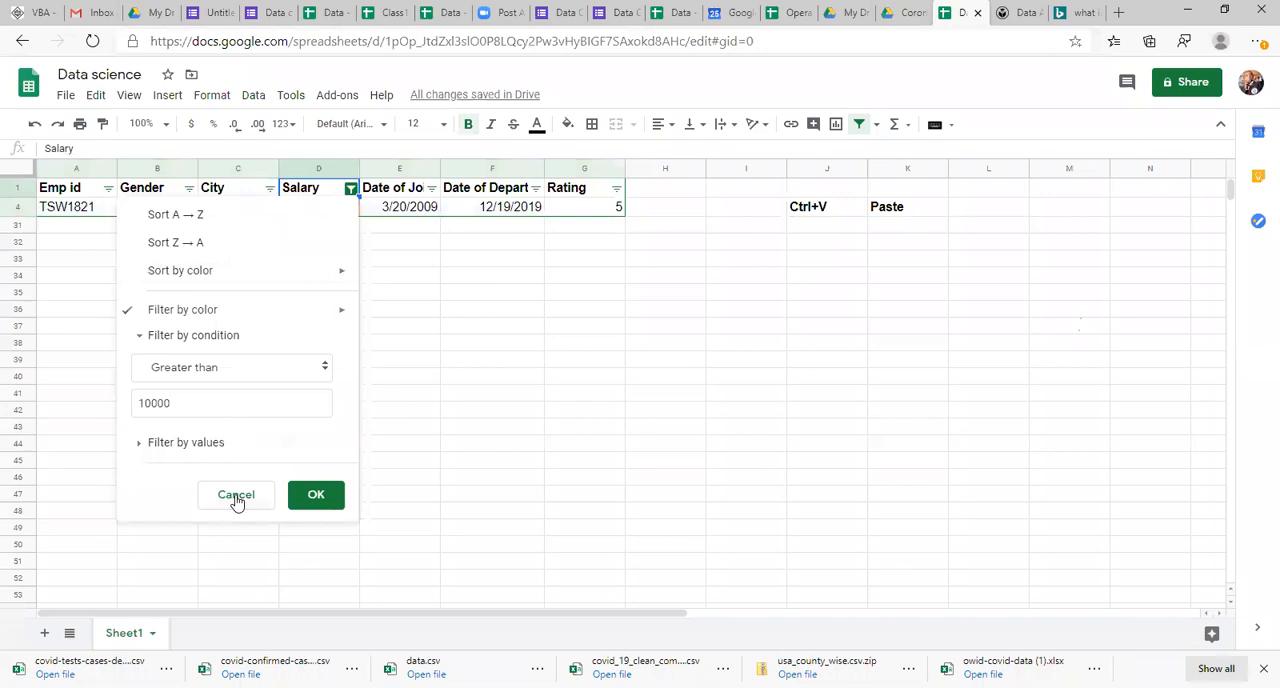
pyautogui.press('Tab')
pyautogui.press('BackSpace')
pyautogui.click(323, 367)
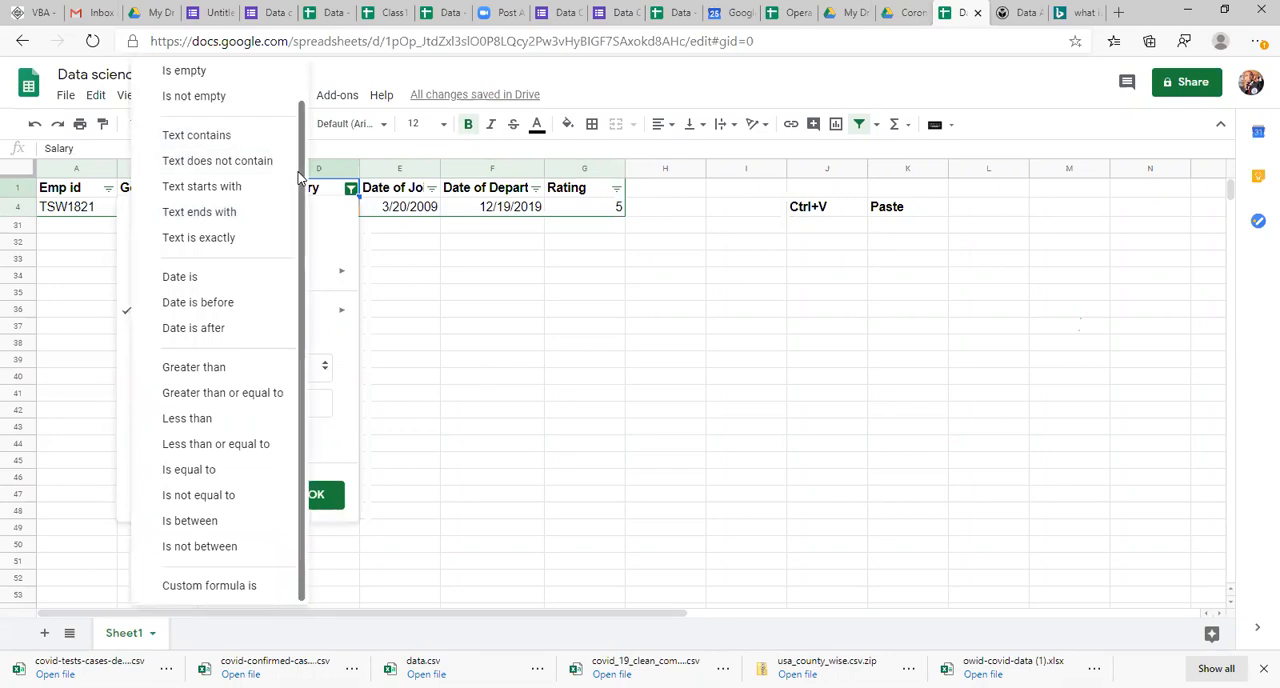
pyautogui.scroll(1, 262, 180)
pyautogui.click(210, 81)
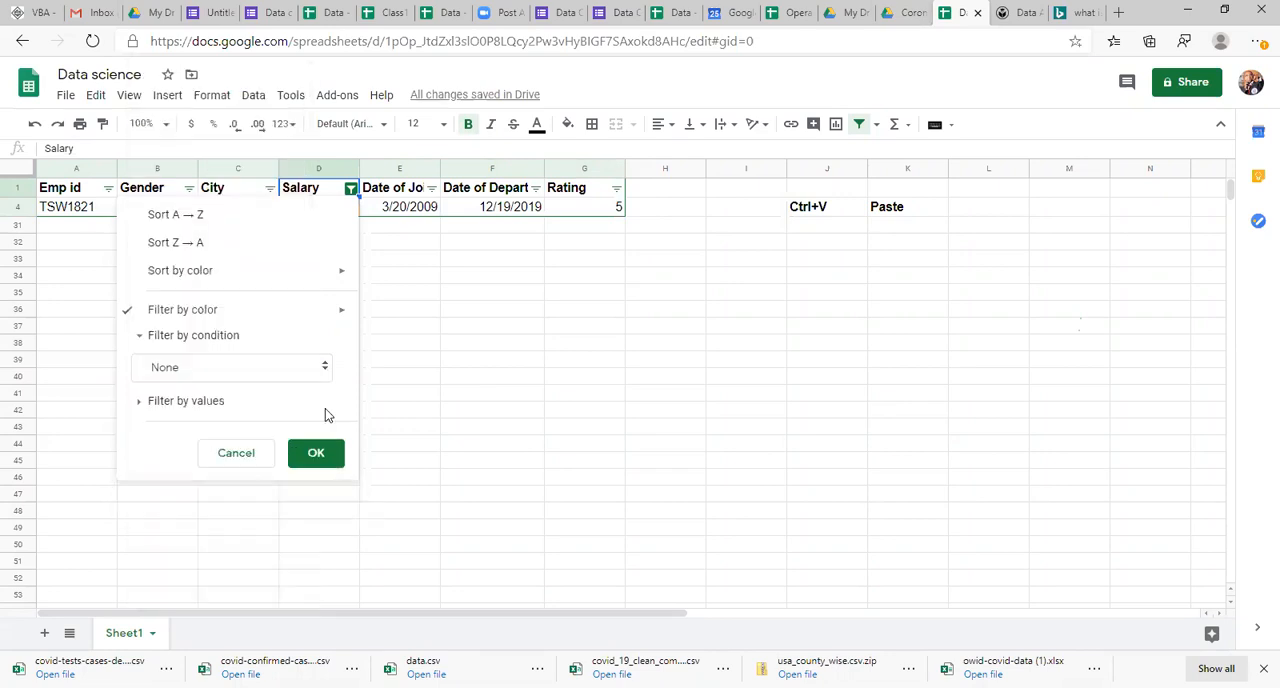
pyautogui.click(317, 455)
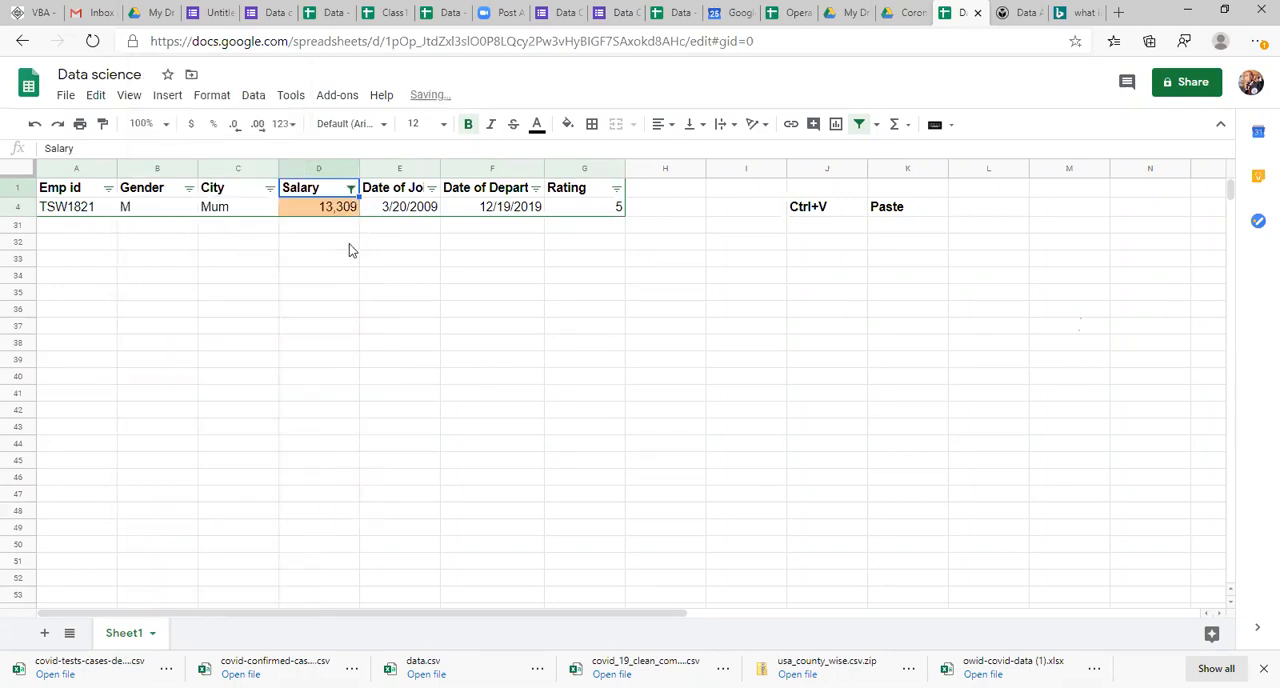
# Step: Remove the fill color filter from the Salary column by setting it to None
pyautogui.click(350, 188)
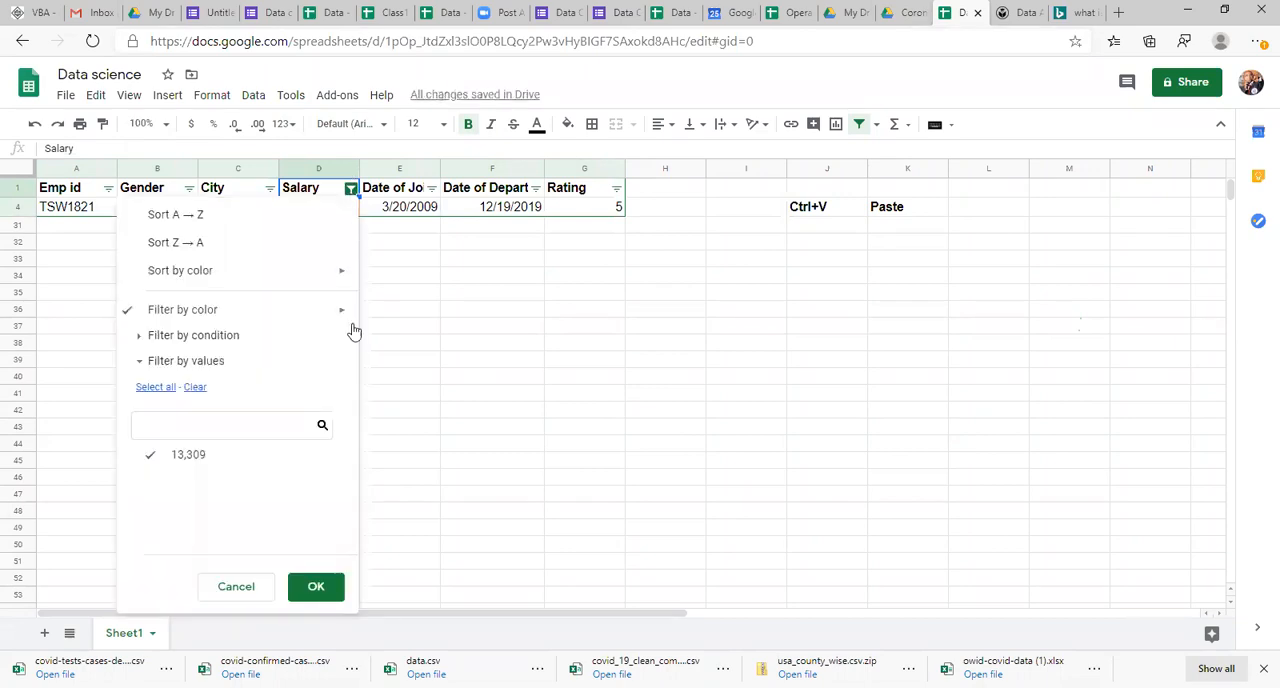
pyautogui.moveTo(259, 312)
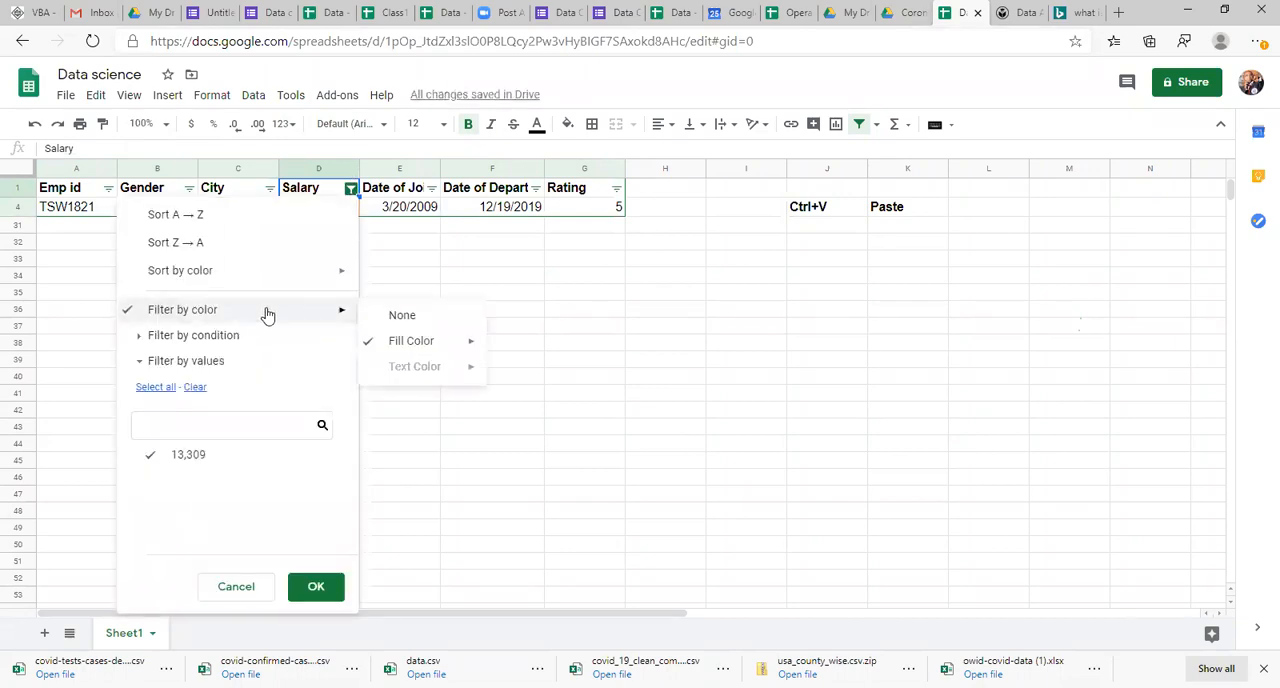
pyautogui.click(392, 316)
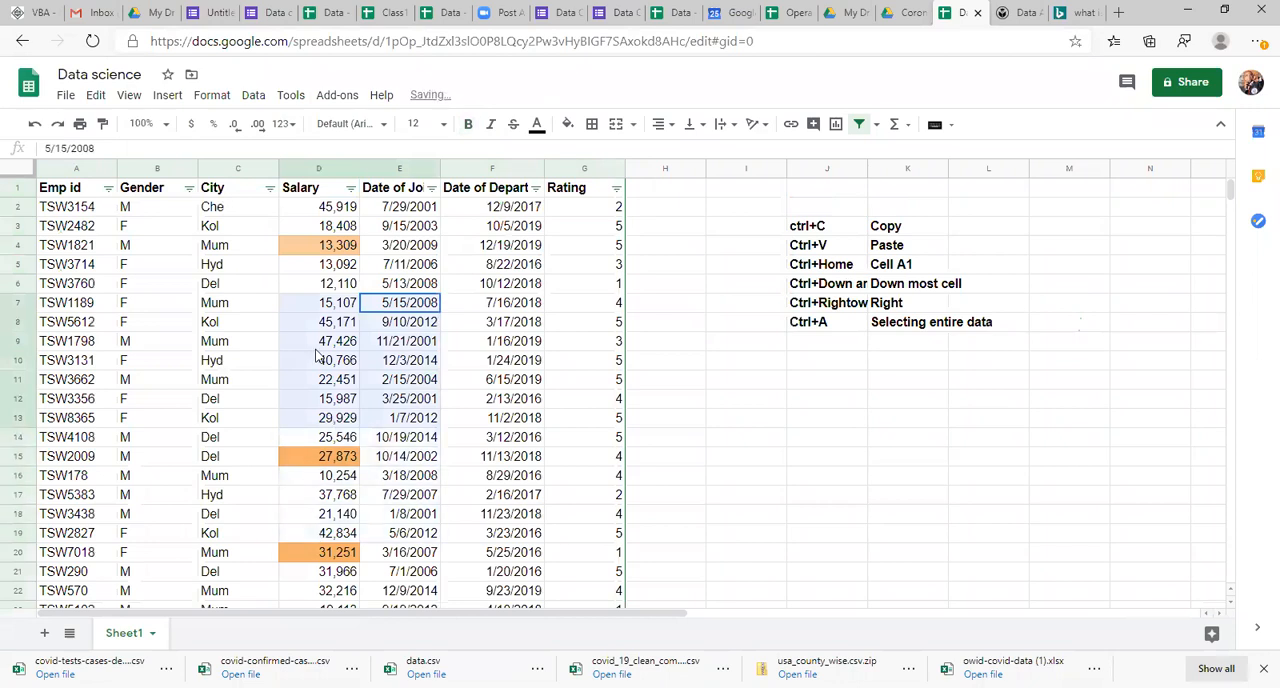
# Step: Enter the heading Filters in cell M3, beside the keyboard shortcut notes
pyautogui.press('Right')
pyautogui.press('Right')
pyautogui.press('Right')
pyautogui.press('Right')
pyautogui.press('Right')
pyautogui.hotkey('ctrl', 'Up')
pyautogui.press('Down')
pyautogui.press('Right')
pyautogui.press('Left')
pyautogui.press('Left')
pyautogui.press('Down')
pyautogui.press('Right')
pyautogui.press('Left')
pyautogui.write('F')
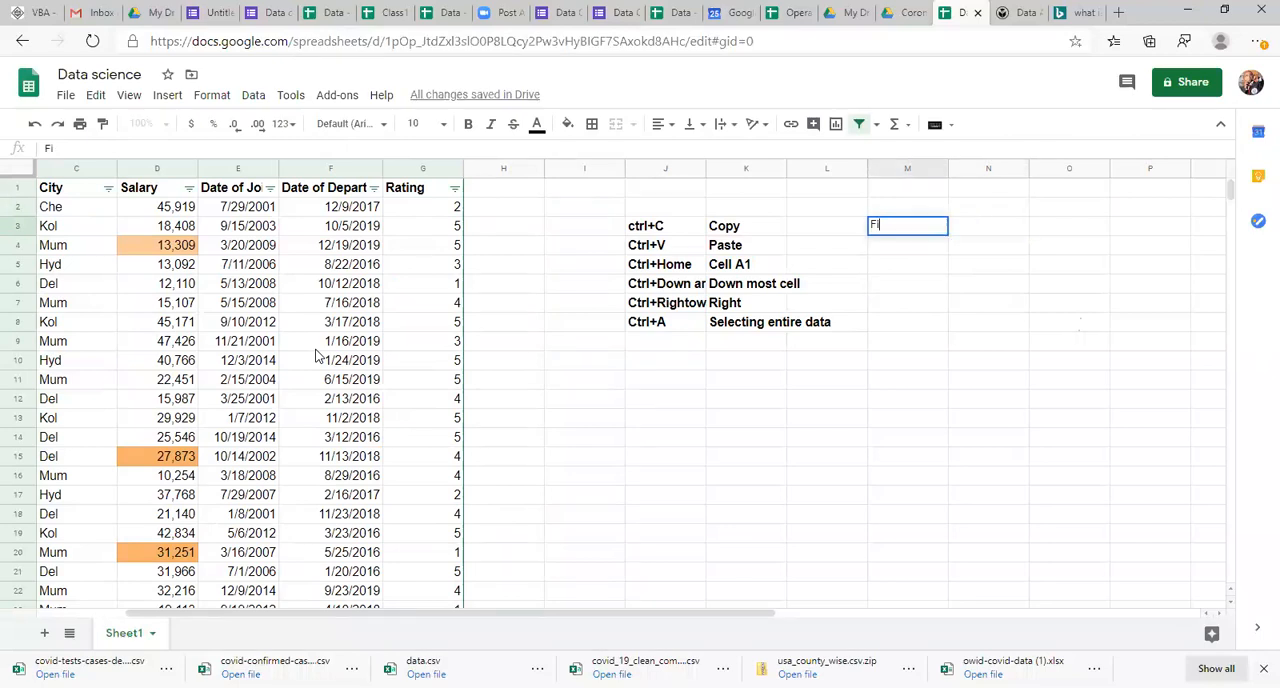
pyautogui.write('ilters')
pyautogui.press('Return')
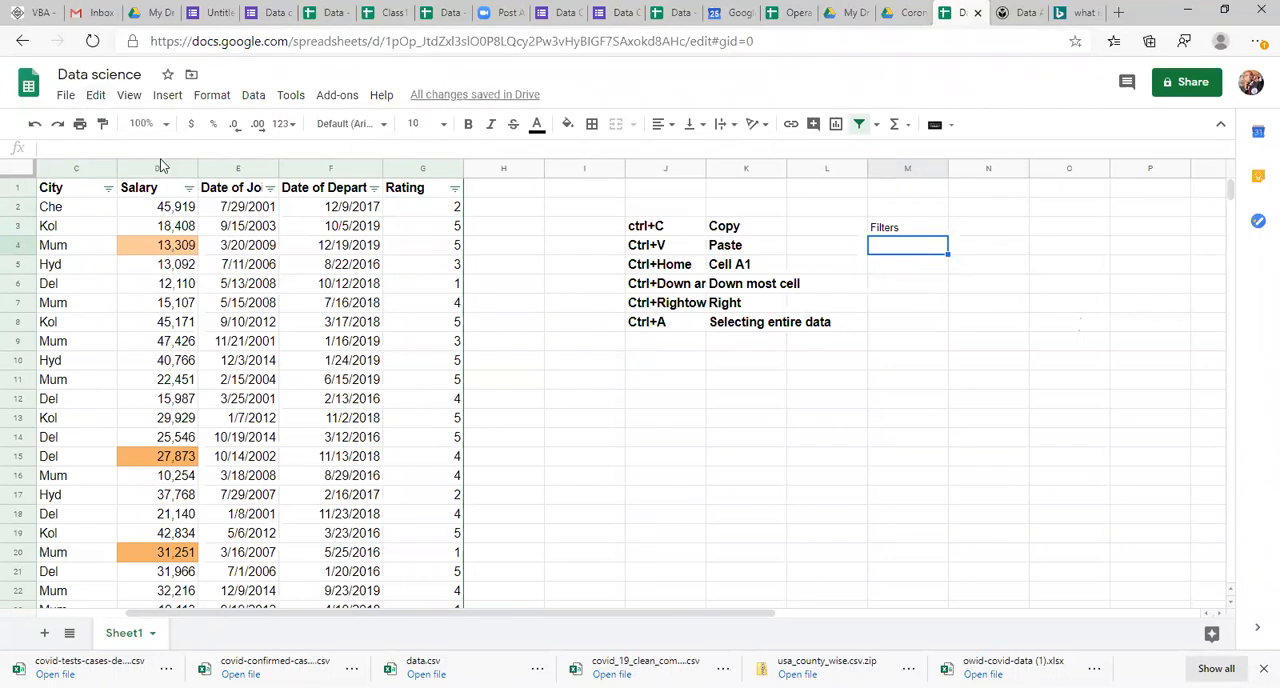
# Step: Examine the filter options of the Salary, Date of Joining and City columns
pyautogui.click(189, 189)
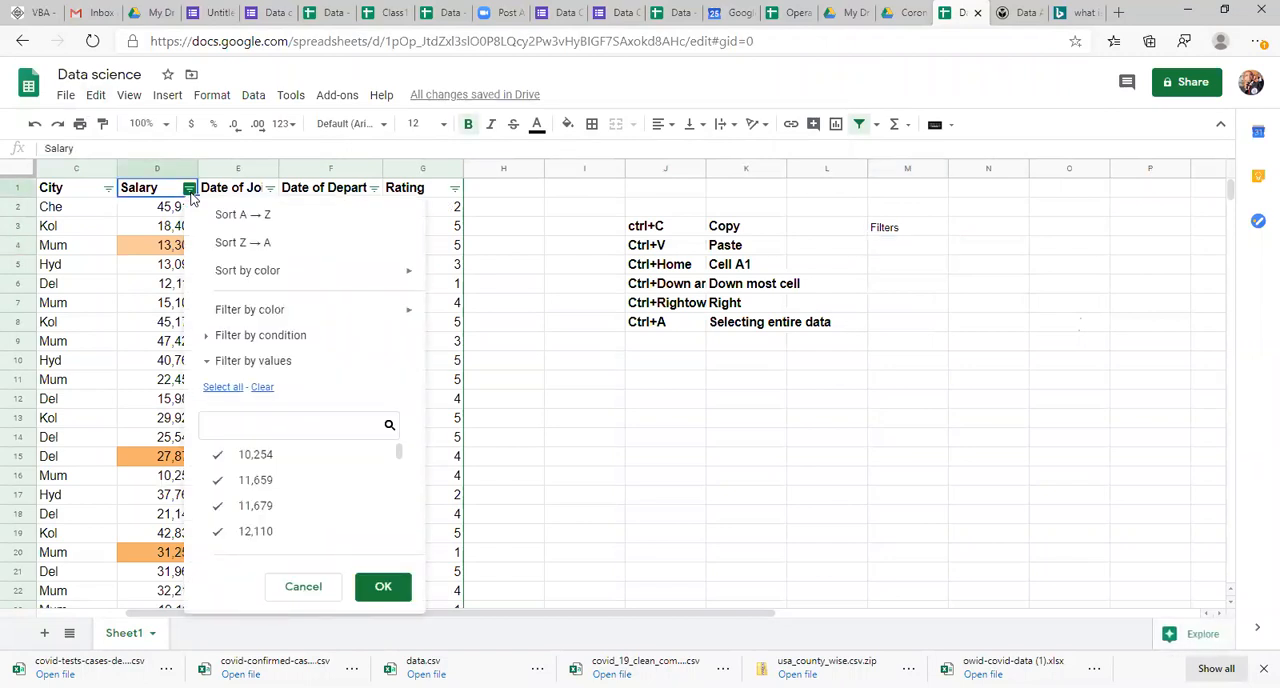
pyautogui.click(270, 189)
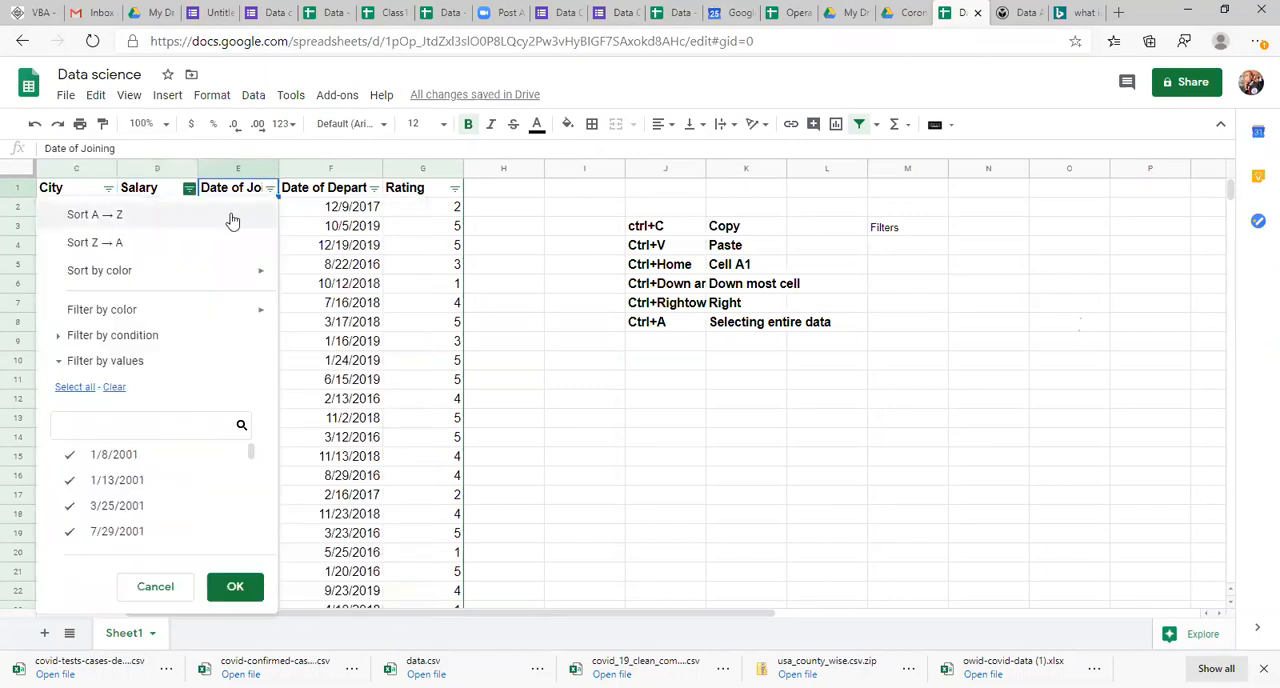
pyautogui.click(48, 197)
pyautogui.hotkey('ctrl', 'Home')
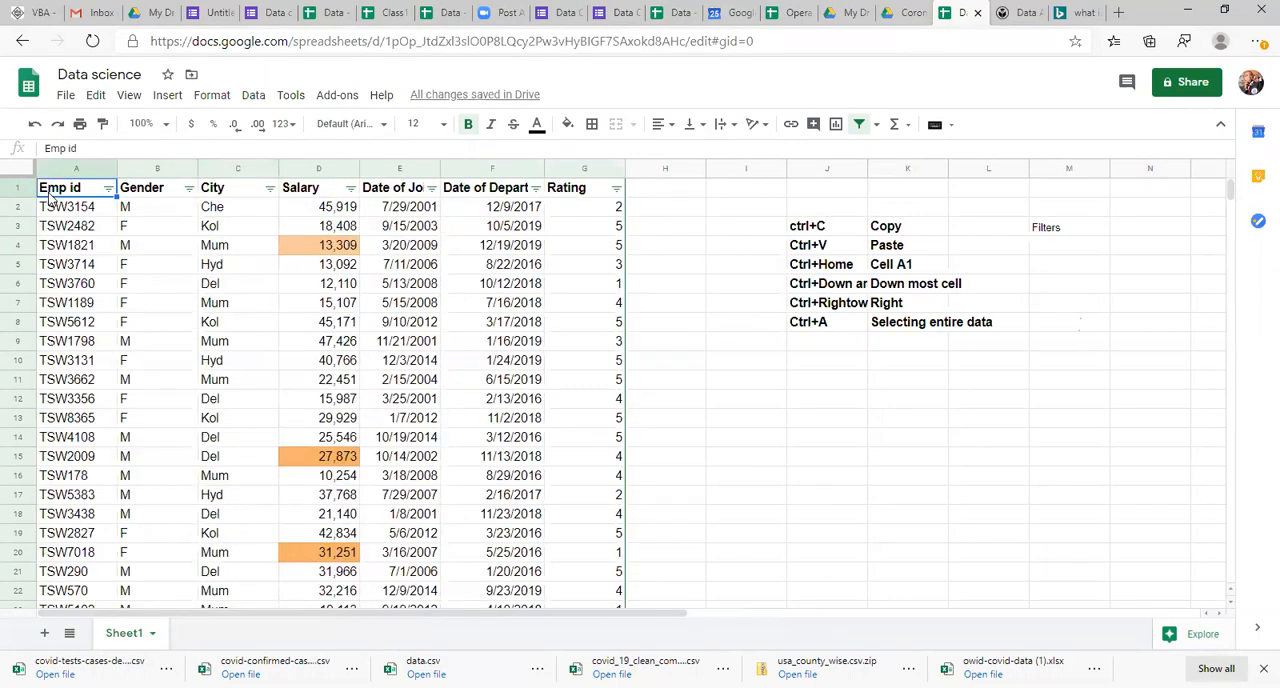
pyautogui.click(270, 190)
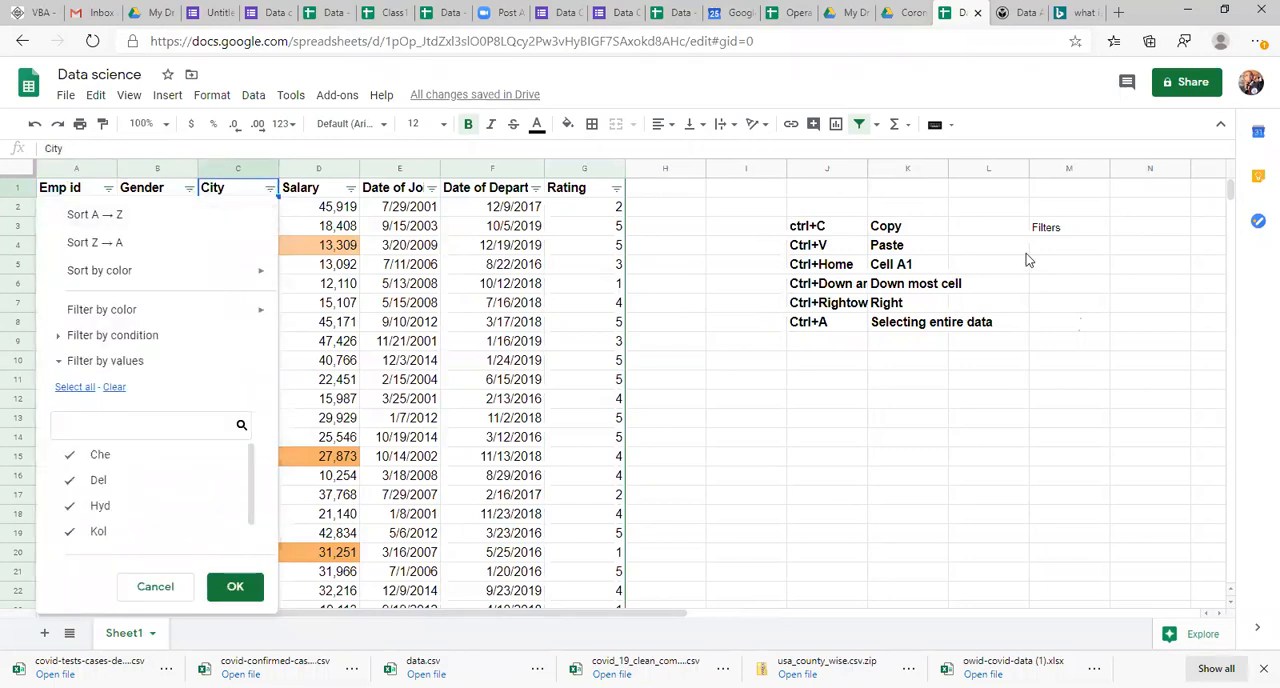
# Step: Add the first list entry under the Filters heading: 1 in M4 and Text Filters in N4
pyautogui.click(1053, 237)
pyautogui.click(1055, 243)
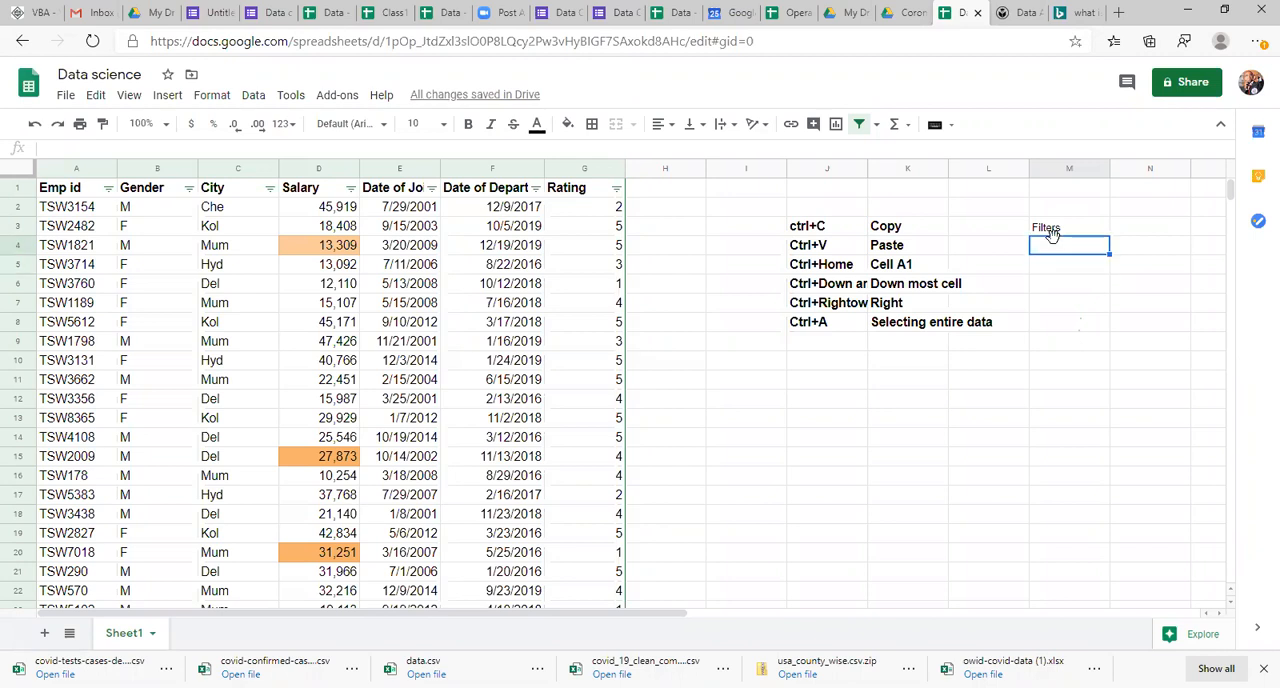
pyautogui.write('Te')
pyautogui.press('BackSpace')
pyautogui.write('1')
pyautogui.press('Return')
pyautogui.press('Up')
pyautogui.press('Right')
pyautogui.write('Text Filters')
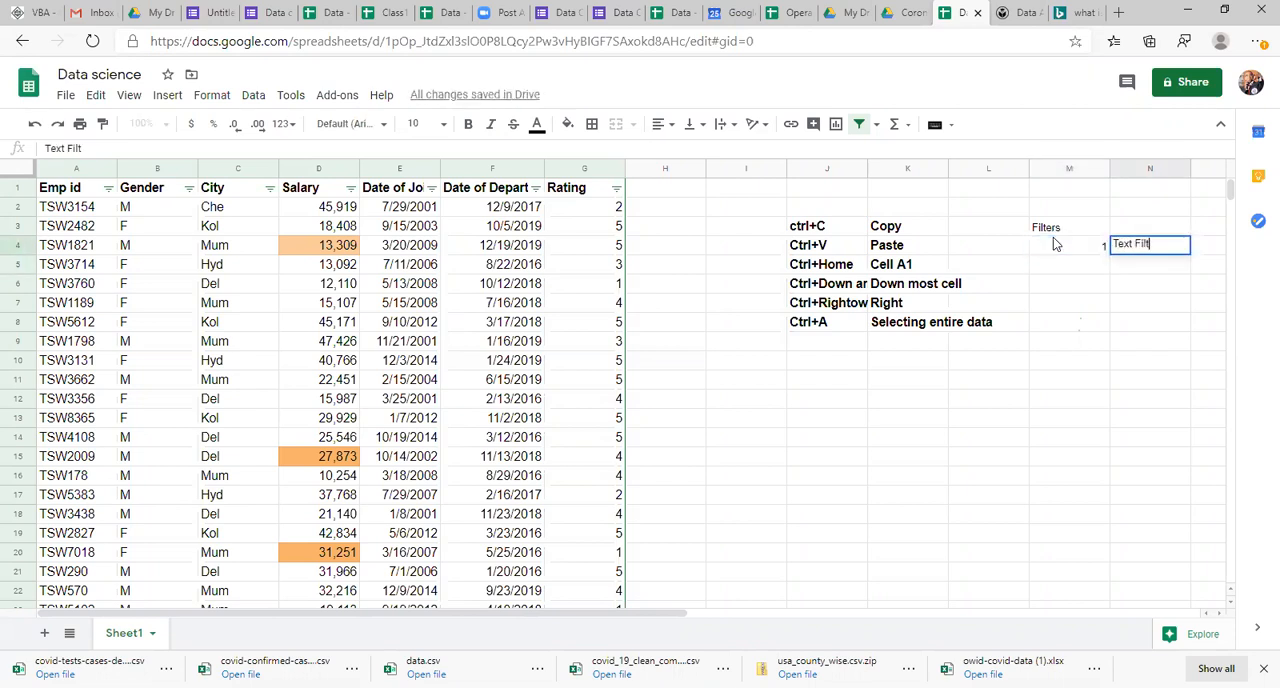
pyautogui.press('Return')
# Step: Add the second list entry: 2 in M5 and Number filters in N5
pyautogui.press('Left')
pyautogui.write('2')
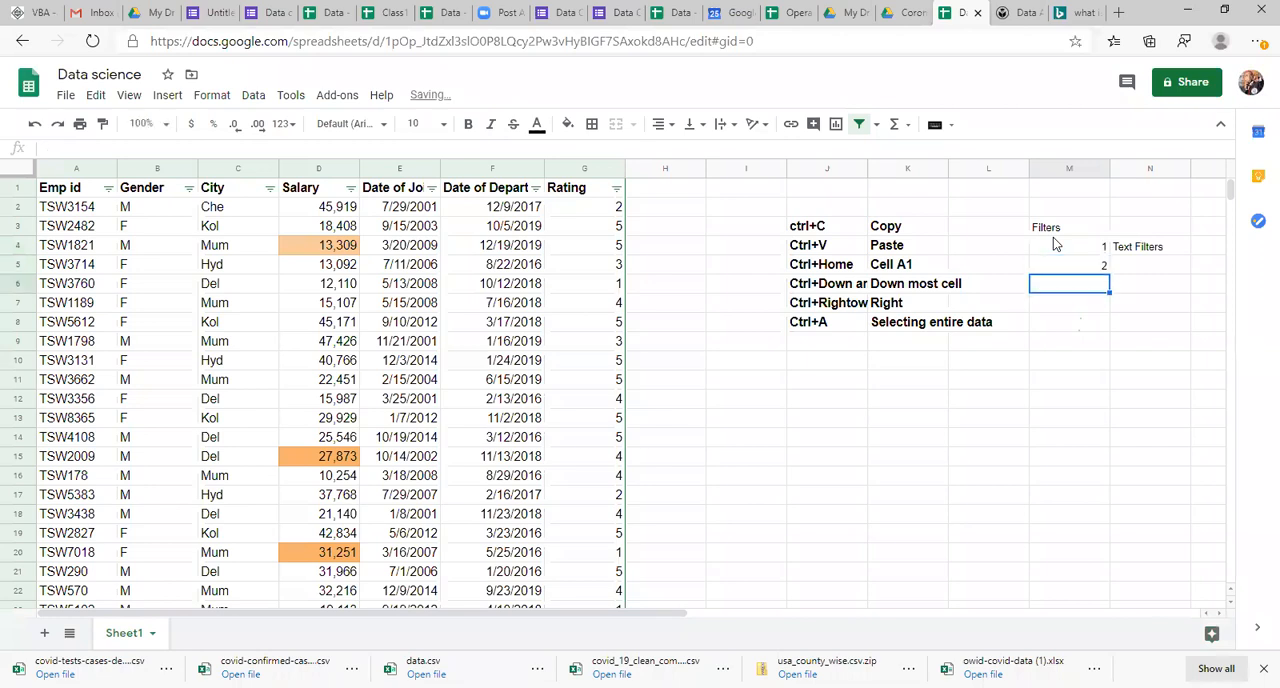
pyautogui.press('Right')
pyautogui.write('Numbe')
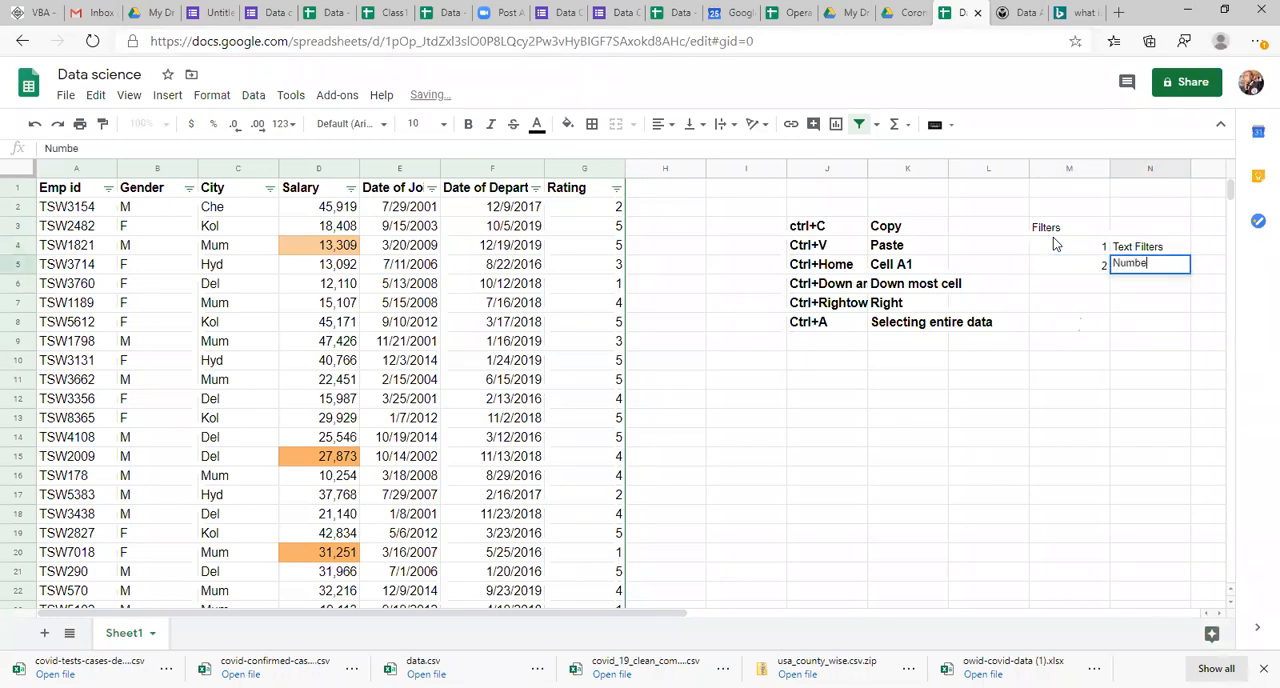
pyautogui.write('r filters')
pyautogui.press('Return')
# Step: Add the third list entry: 3 in M6 and Date Filters in N6
pyautogui.press('Left')
pyautogui.write('3')
pyautogui.press('Right')
pyautogui.hscroll(2, 1053, 237)
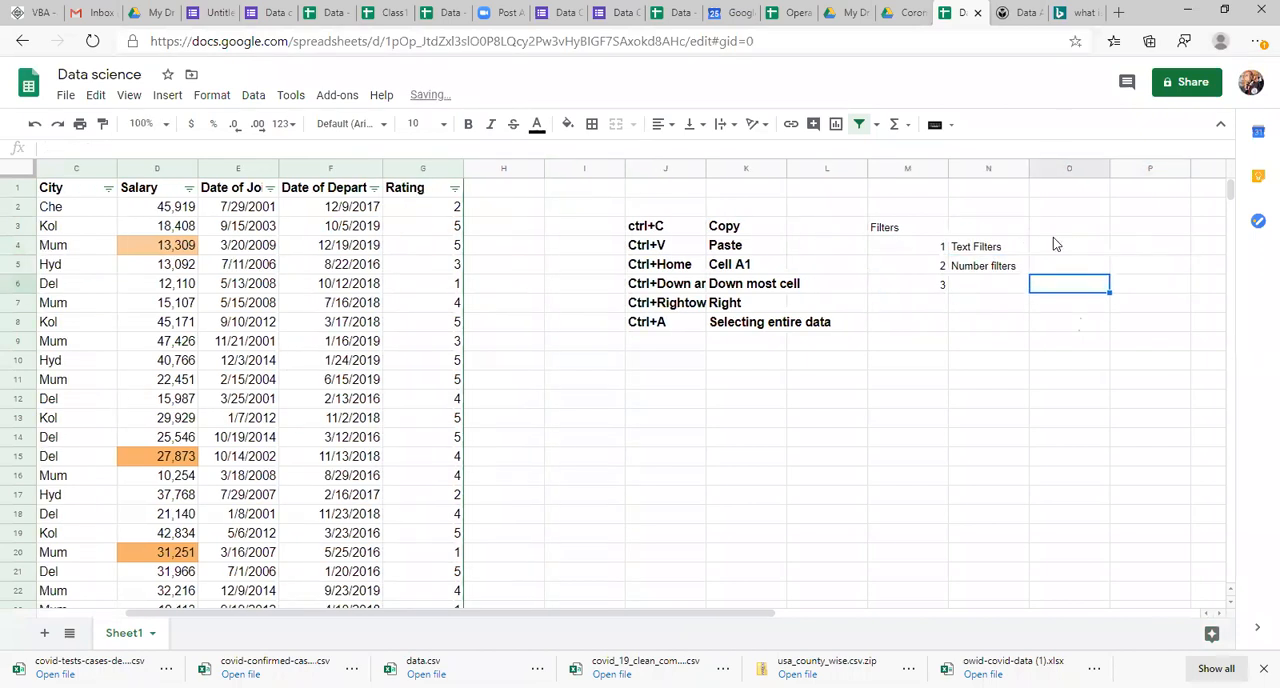
pyautogui.write('Date ')
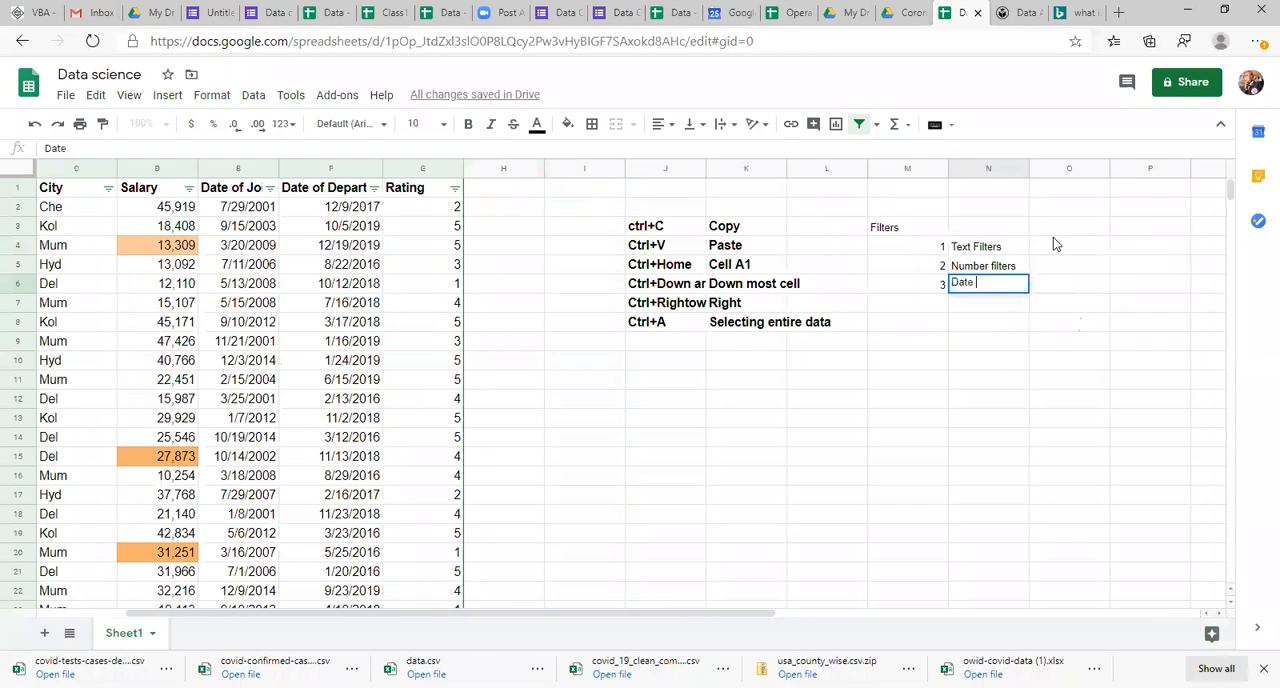
pyautogui.write('Filters')
pyautogui.press('Return')
# Step: Examine the text, date and number conditions offered for filtering the Salary column, and leave the filter unchanged
pyautogui.hotkey('ctrl', 'Left')
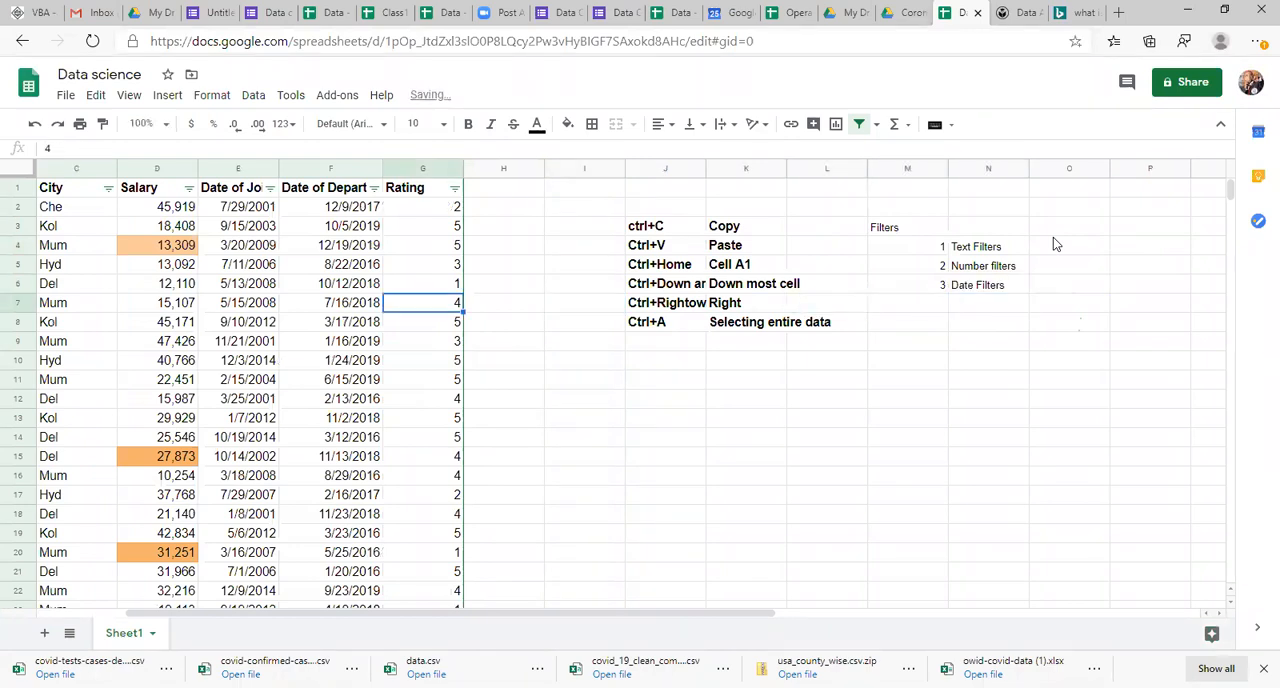
pyautogui.hotkey('ctrl', 'Left')
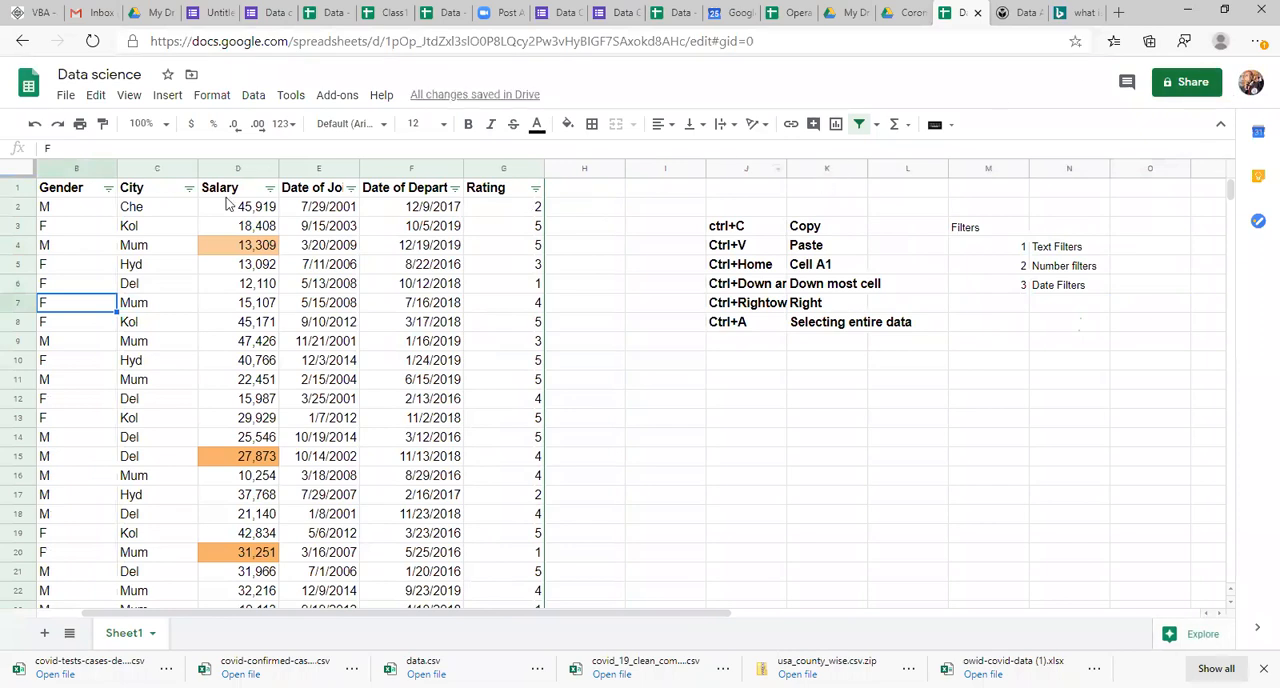
pyautogui.click(270, 189)
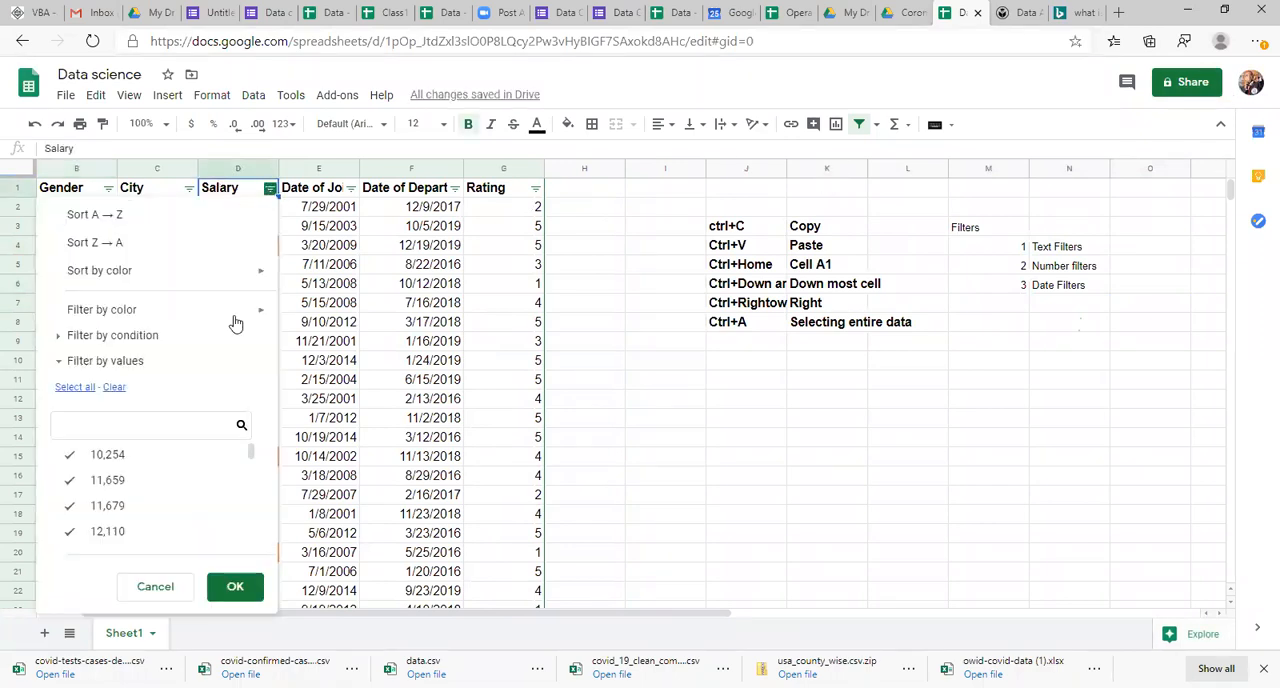
pyautogui.click(155, 336)
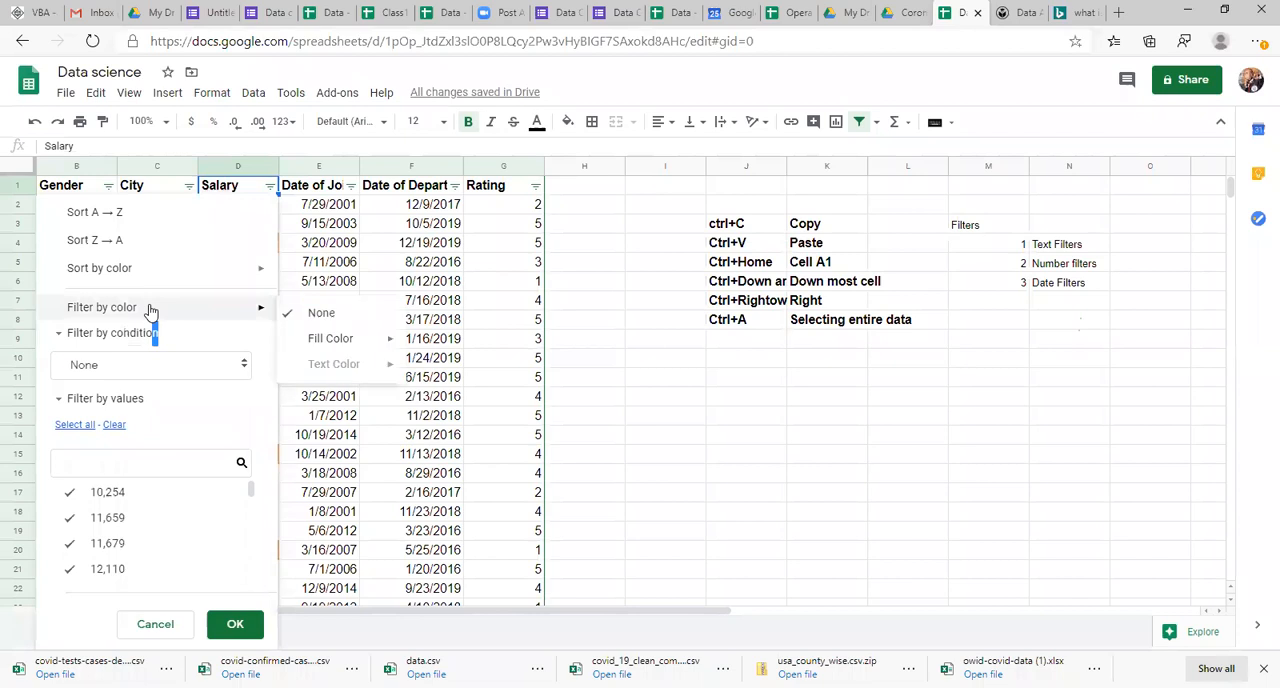
pyautogui.click(166, 337)
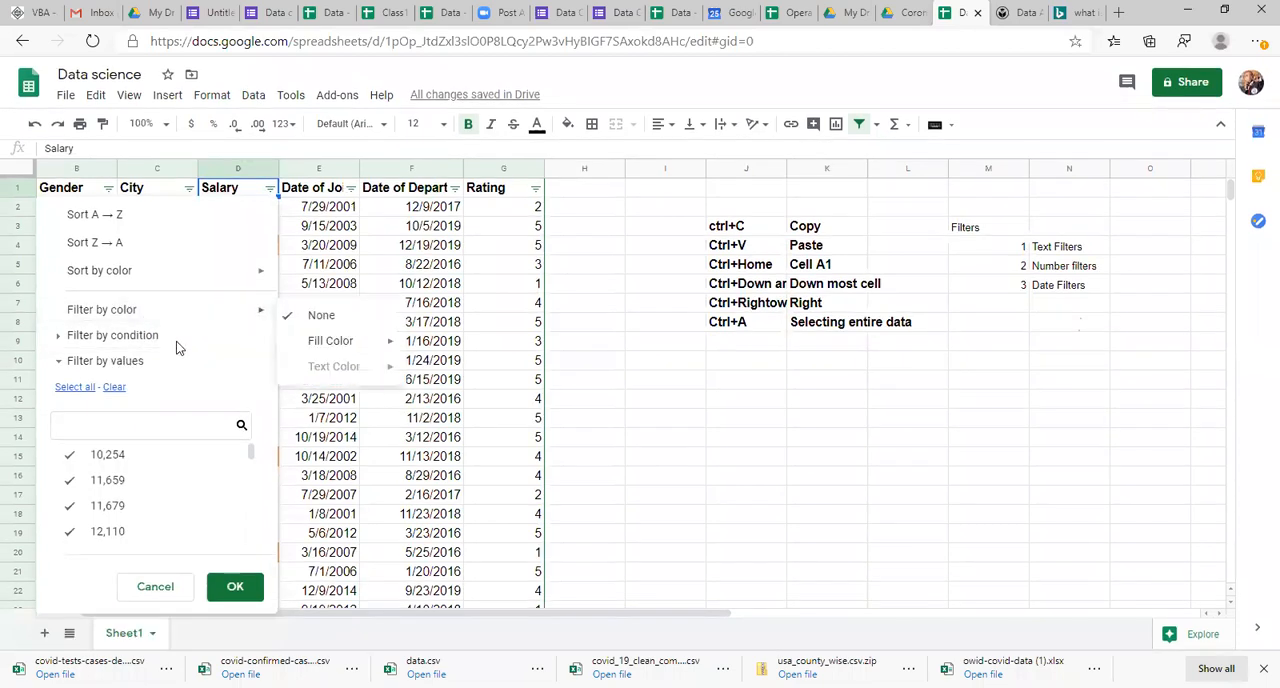
pyautogui.click(147, 336)
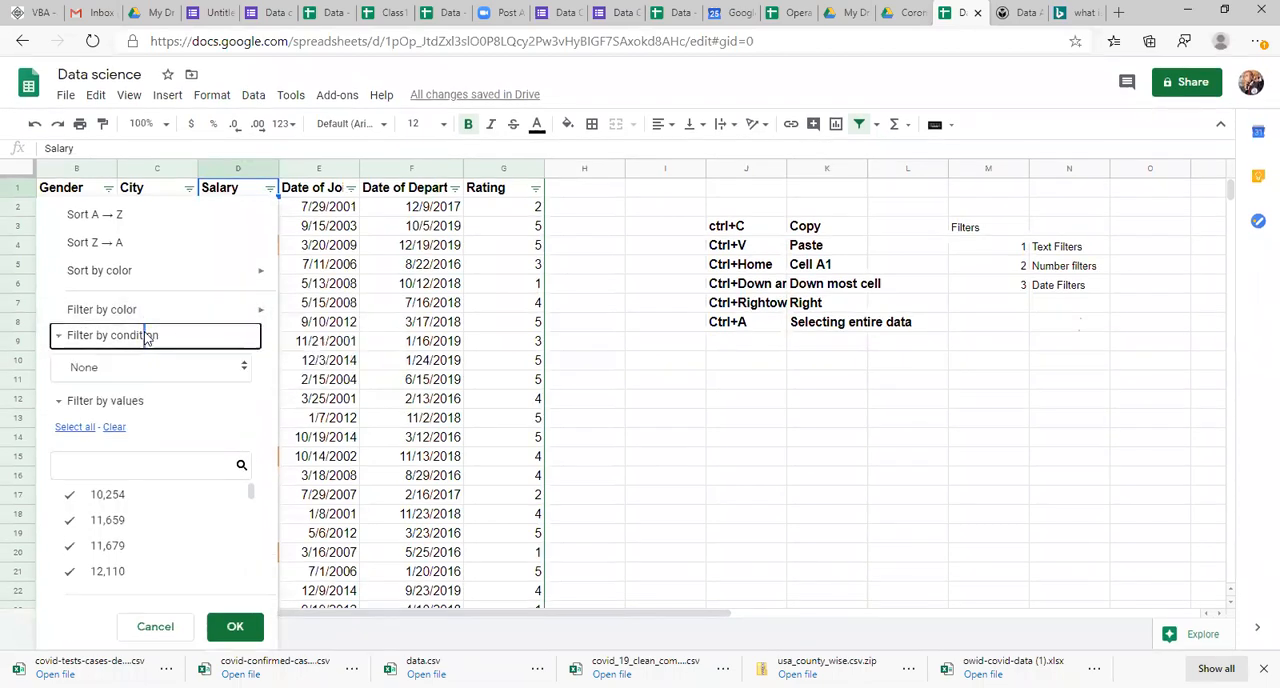
pyautogui.click(240, 367)
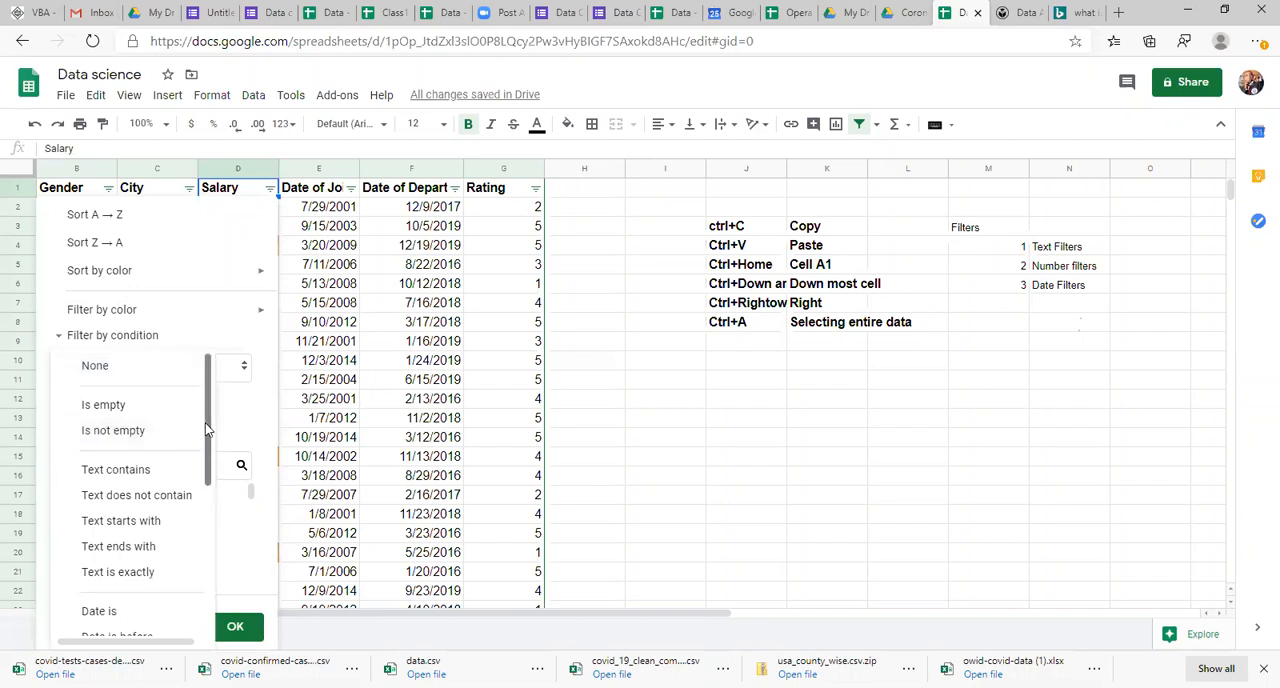
pyautogui.moveTo(208, 430); pyautogui.dragTo(213, 458)
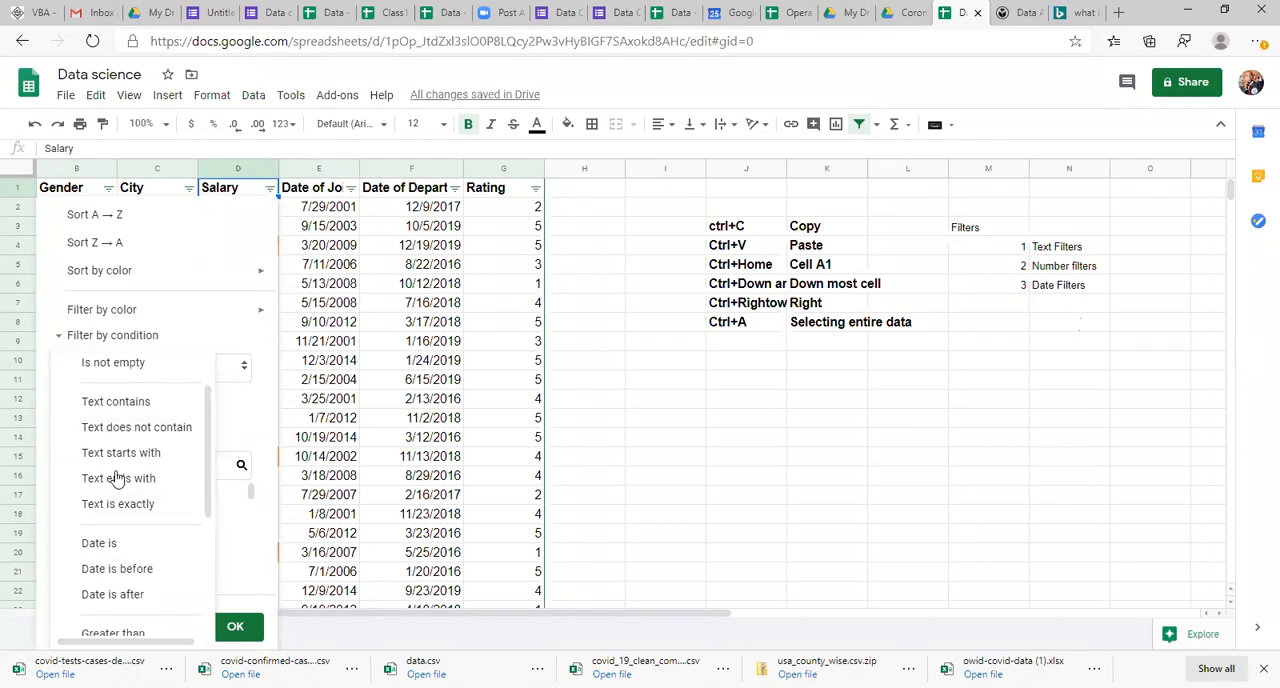
pyautogui.moveTo(214, 475); pyautogui.dragTo(210, 558)
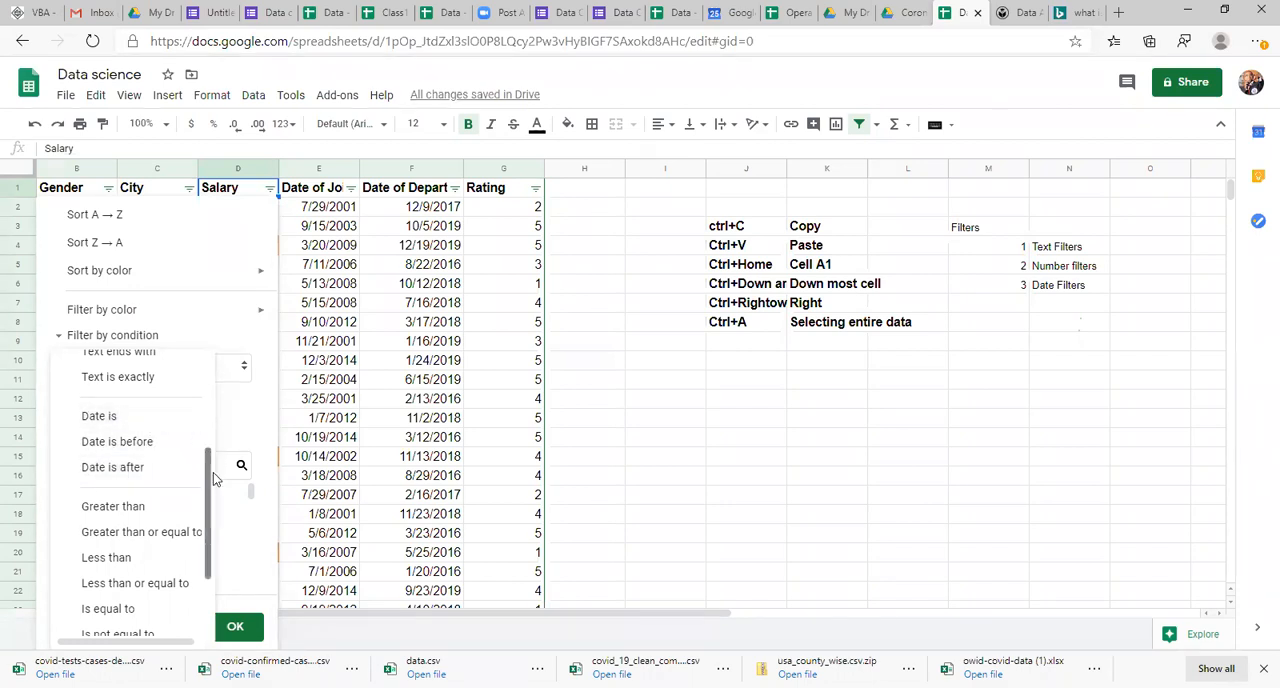
pyautogui.scroll(-2, 210, 484)
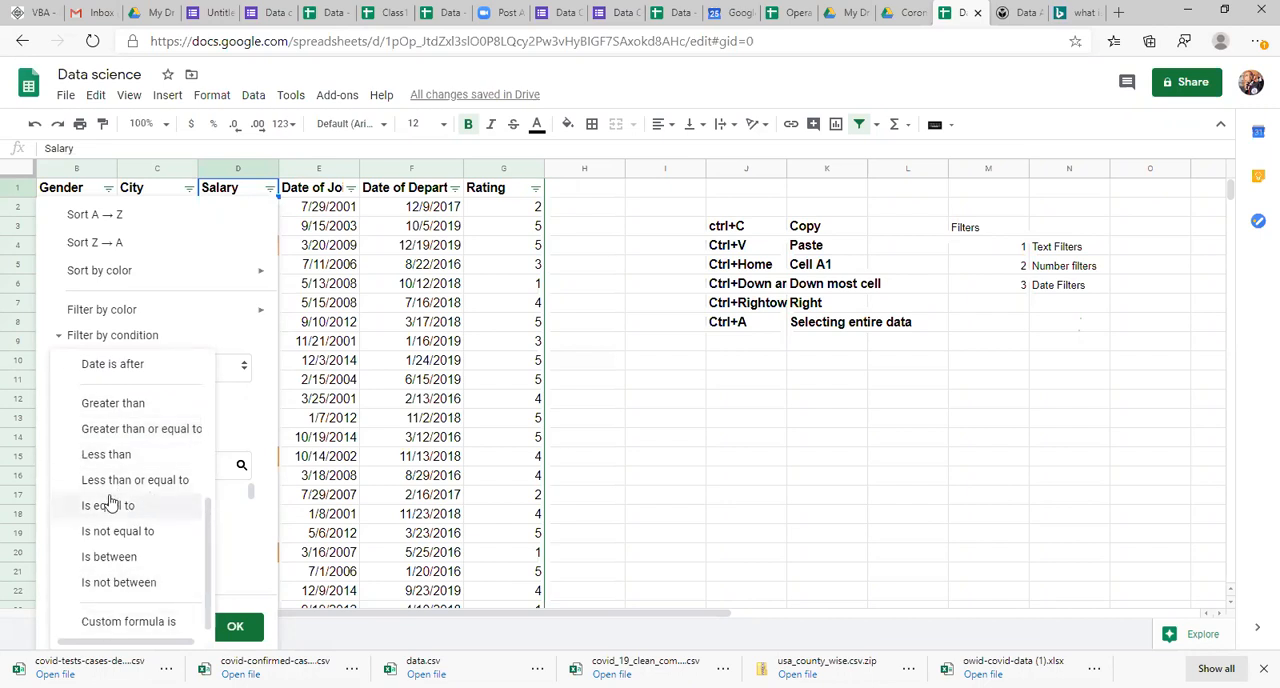
pyautogui.moveTo(209, 537); pyautogui.dragTo(225, 465)
pyautogui.click(224, 464)
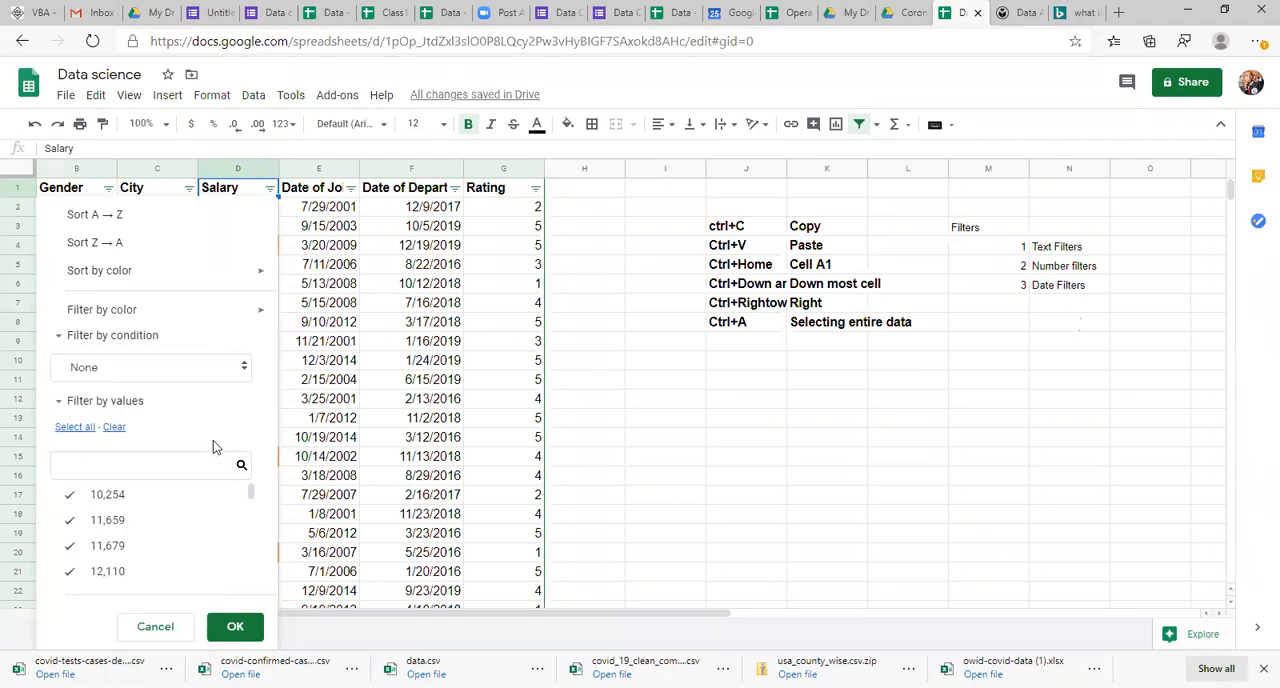
pyautogui.click(350, 345)
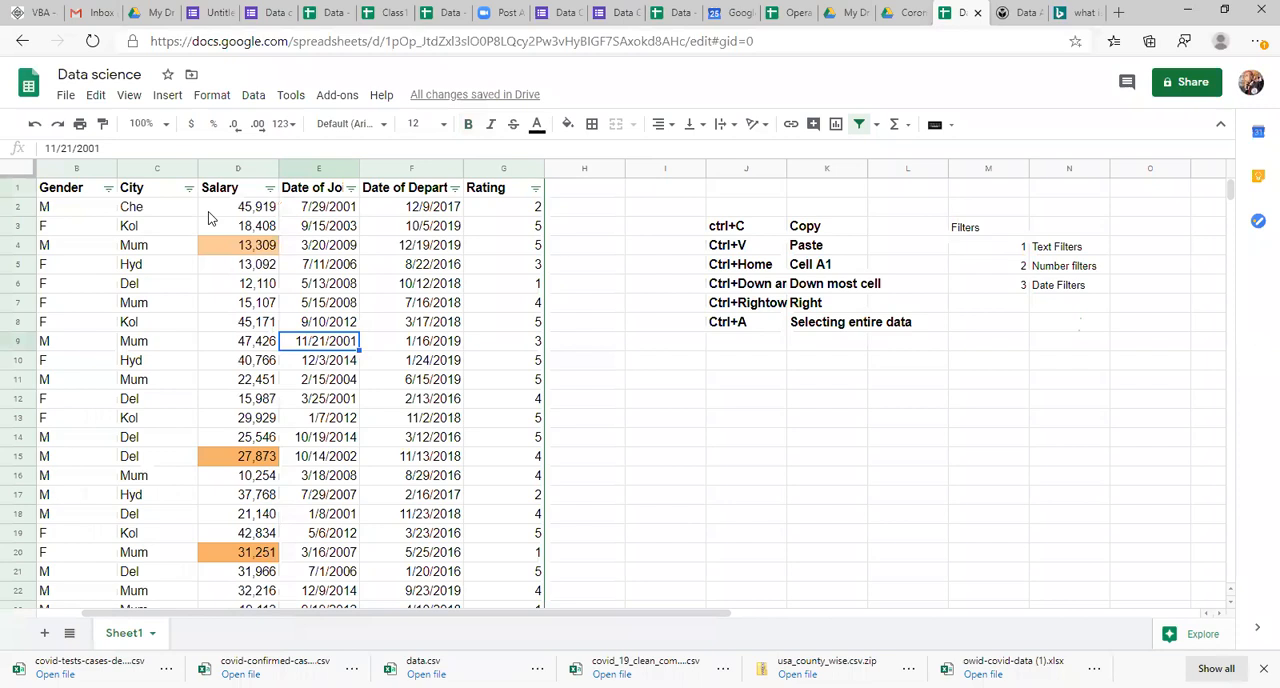
# Step: Filter the City column by the condition Text starts with, using the value A
pyautogui.click(189, 188)
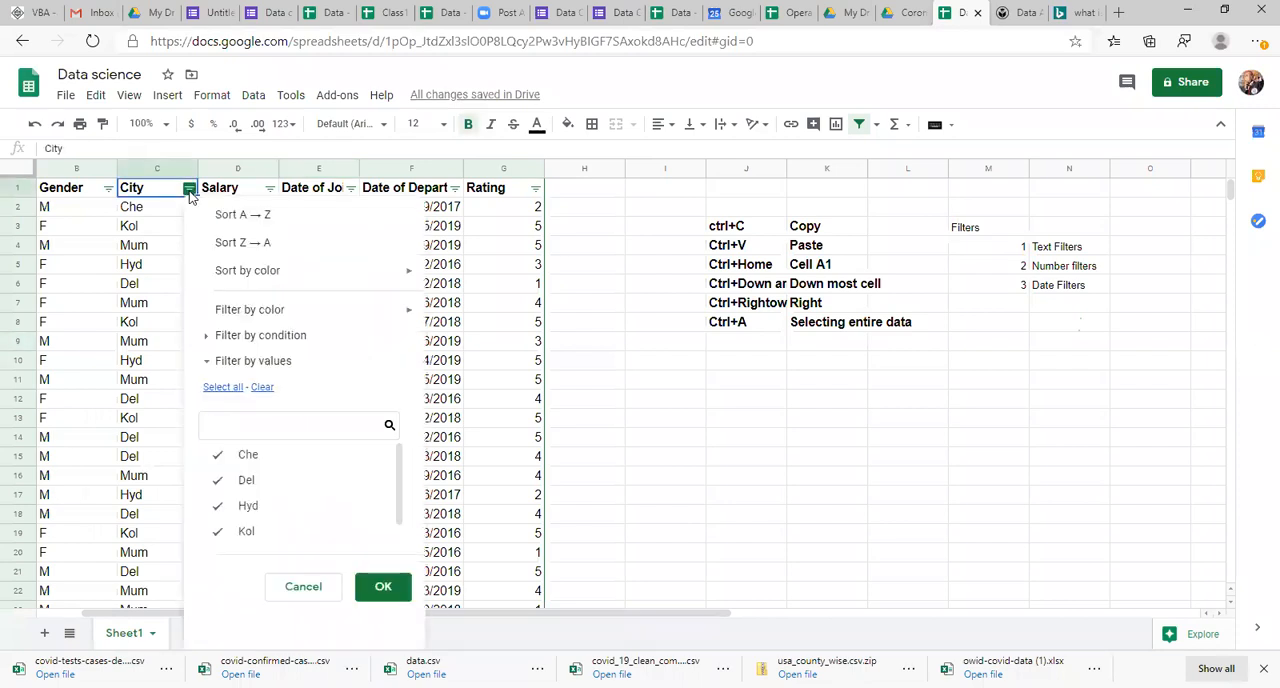
pyautogui.click(283, 338)
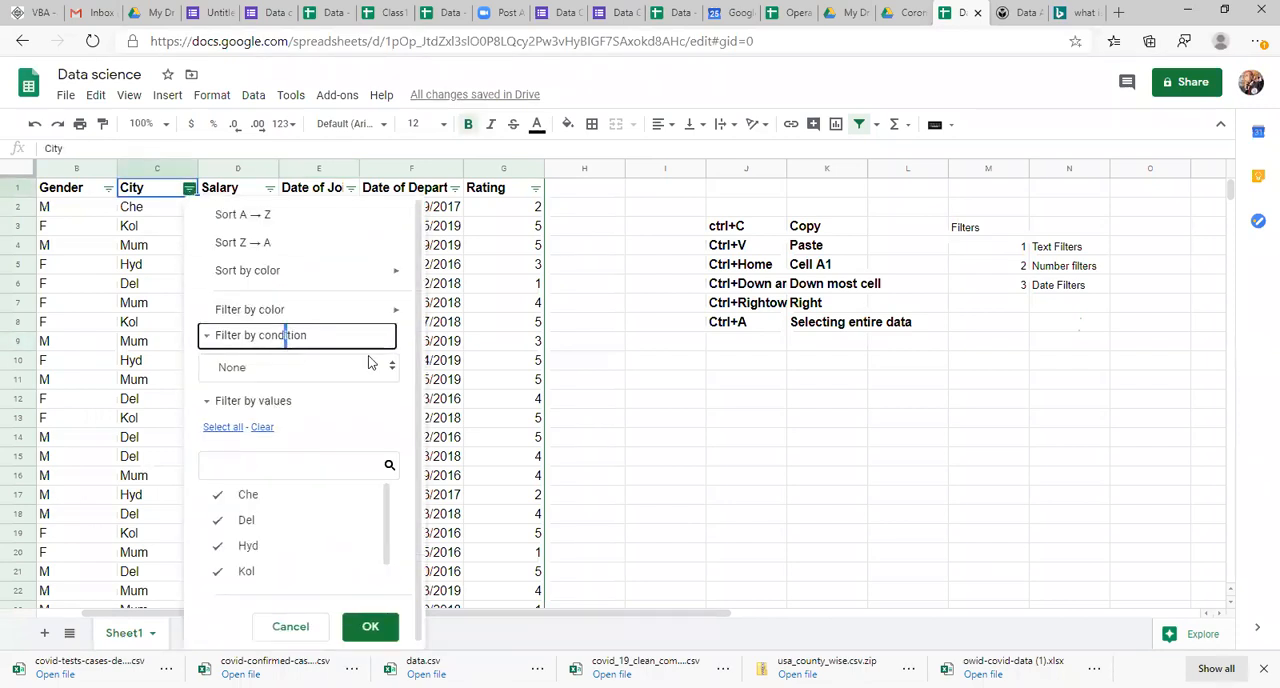
pyautogui.click(392, 368)
pyautogui.moveTo(353, 410); pyautogui.dragTo(398, 452)
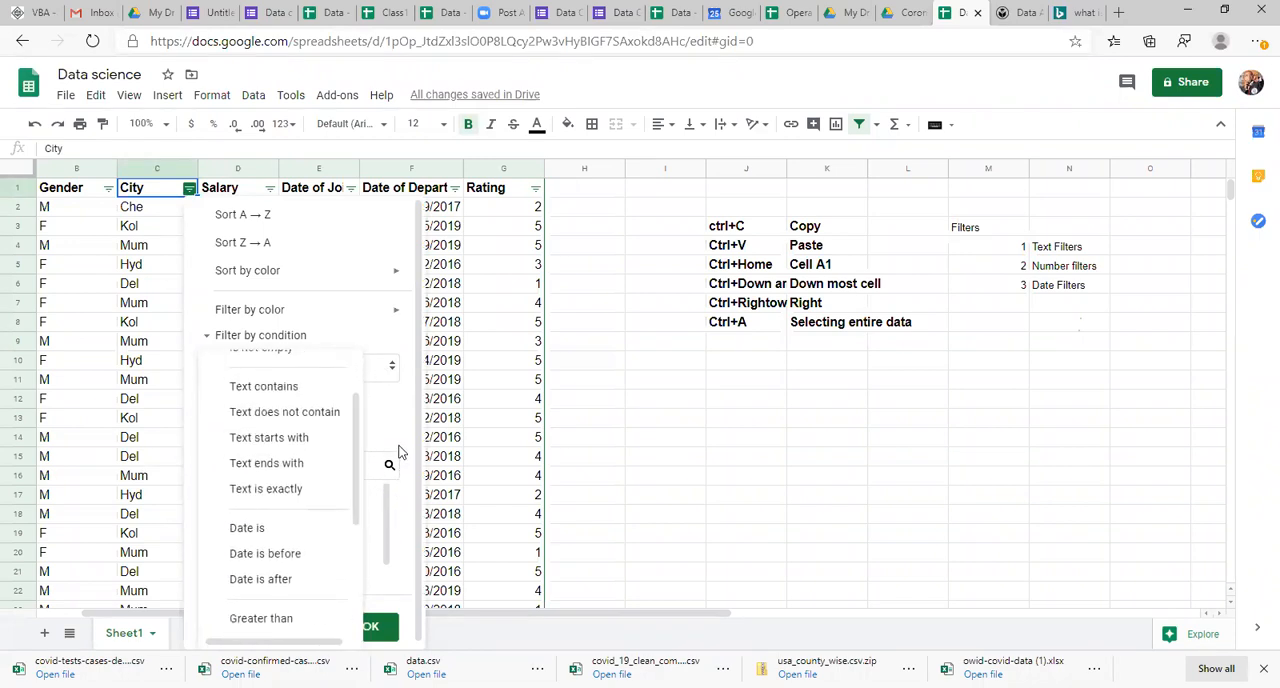
pyautogui.click(301, 440)
pyautogui.click(304, 406)
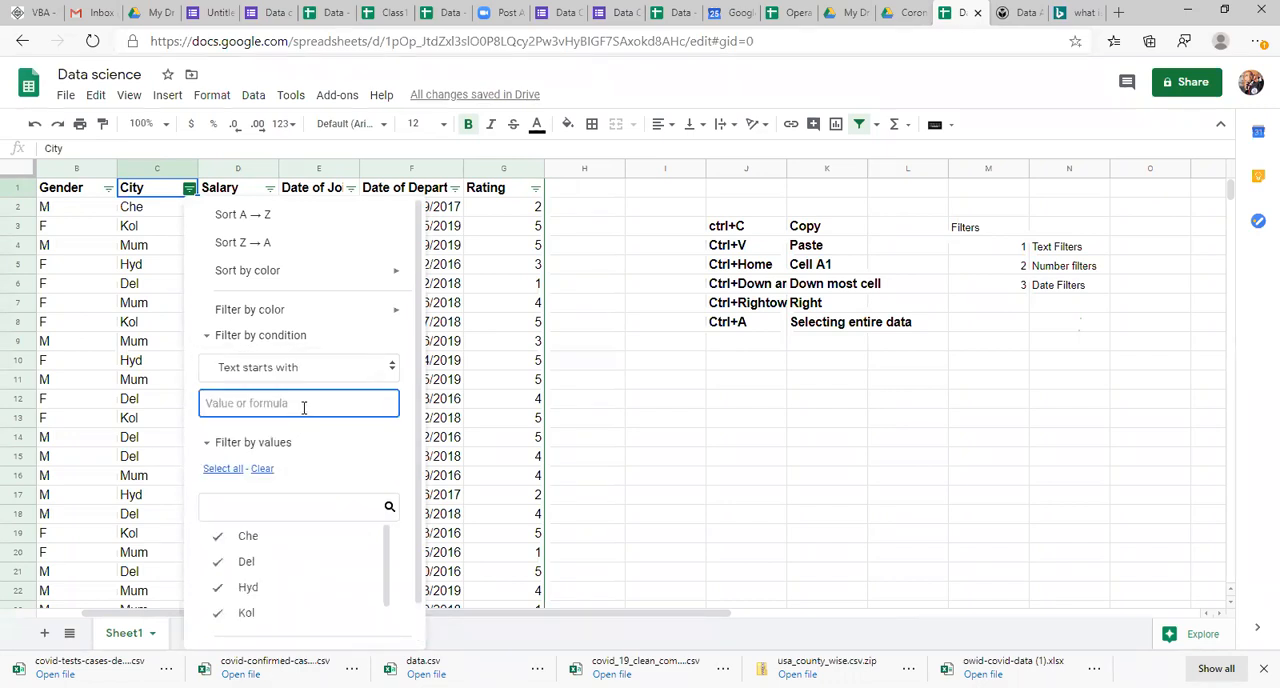
pyautogui.write('A')
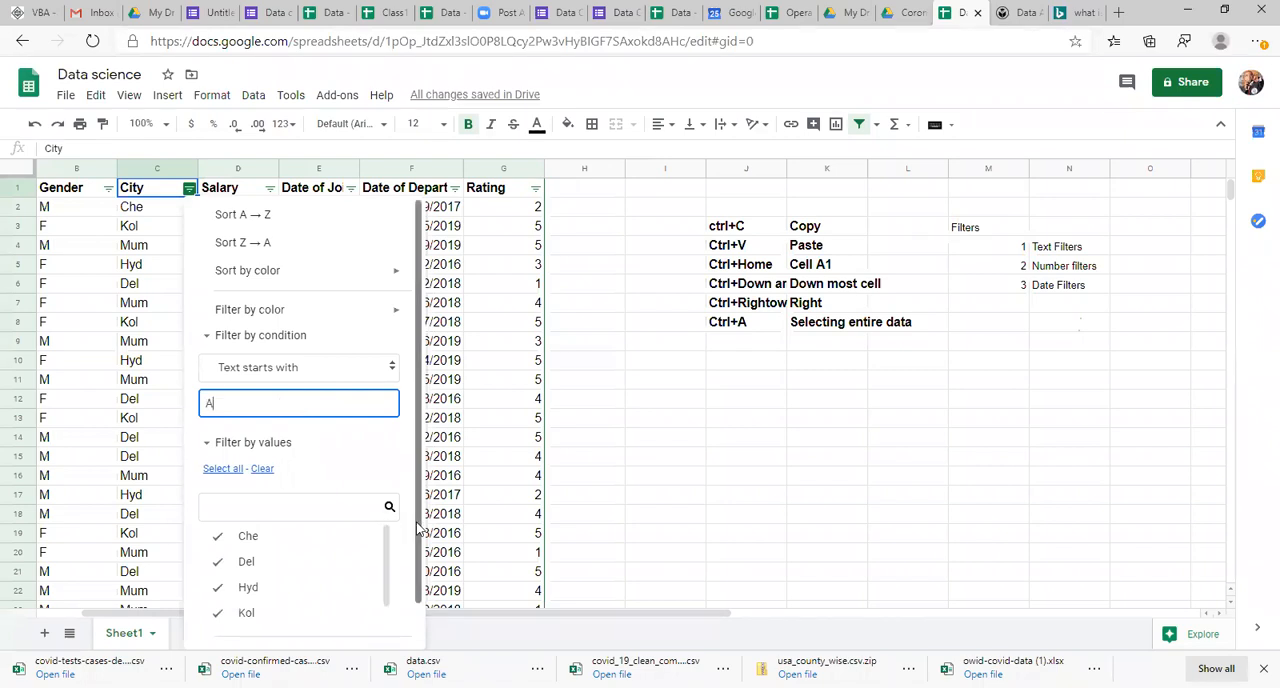
pyautogui.scroll(-2, 418, 528)
pyautogui.click(366, 624)
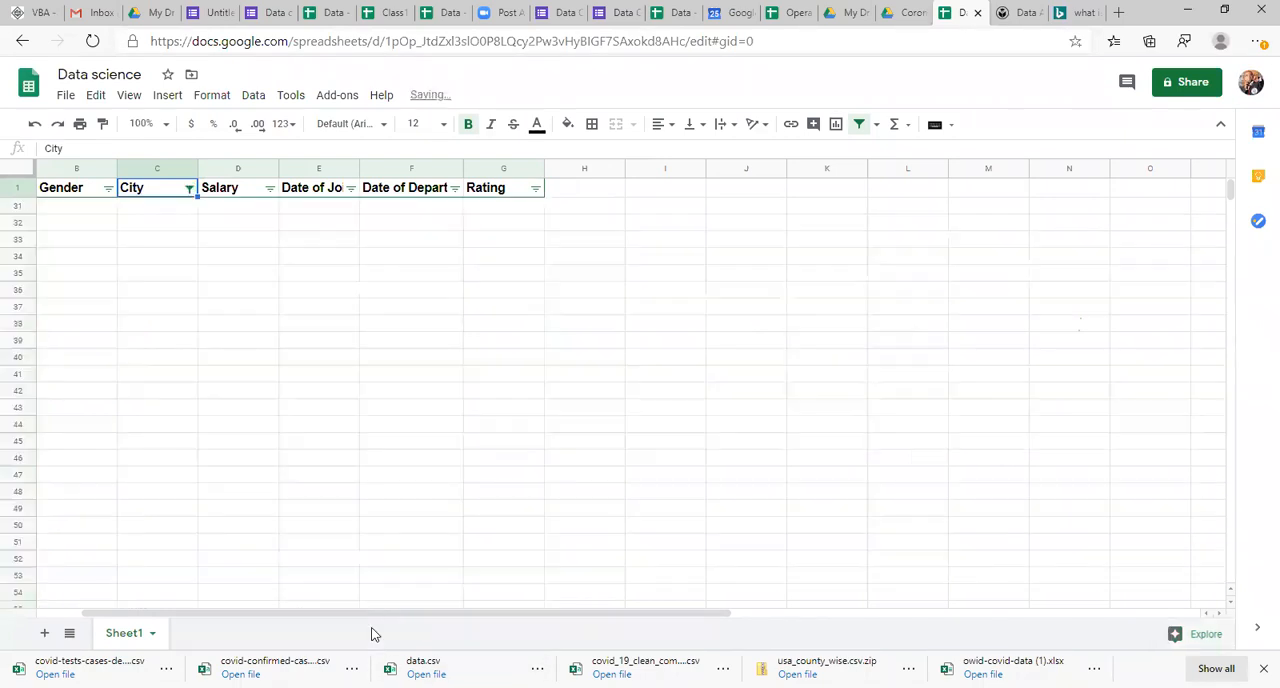
pyautogui.press('Down')
pyautogui.press('Up')
pyautogui.press('Down')
pyautogui.press('Up')
pyautogui.press('Down')
pyautogui.press('Up')
pyautogui.press('Down')
pyautogui.press('Up')
pyautogui.press('Down')
# Step: Change the value of the City column's Text starts with filter to H and go through the filtered rows
pyautogui.click(188, 188)
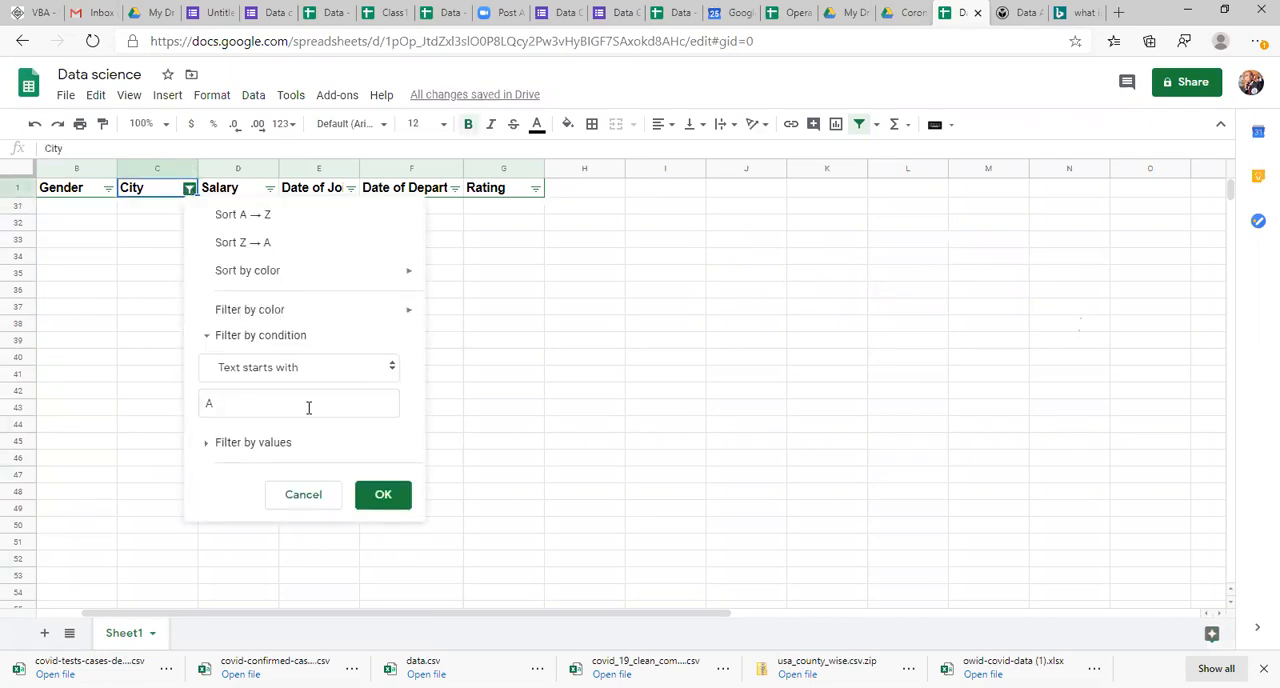
pyautogui.click(255, 396)
pyautogui.press('BackSpace')
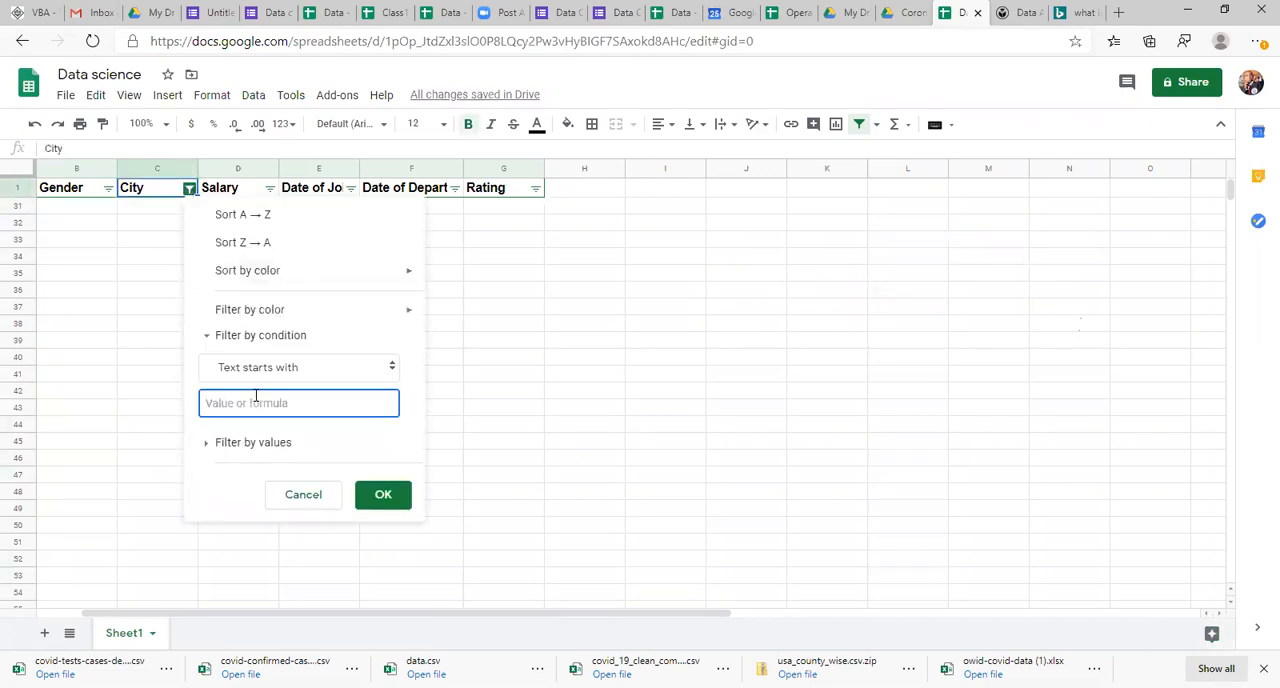
pyautogui.write('H')
pyautogui.click(387, 502)
pyautogui.press('Down')
pyautogui.press('Left')
pyautogui.press('Left')
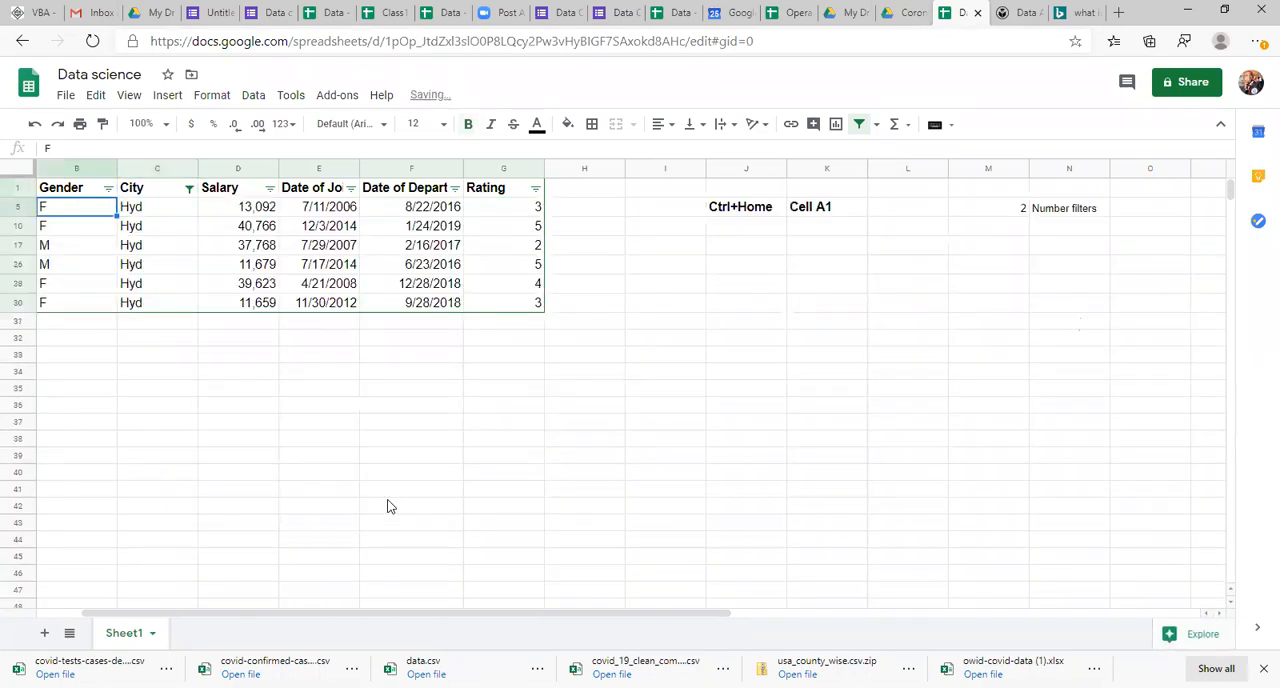
pyautogui.press('Right')
pyautogui.press('Right')
pyautogui.press('Right')
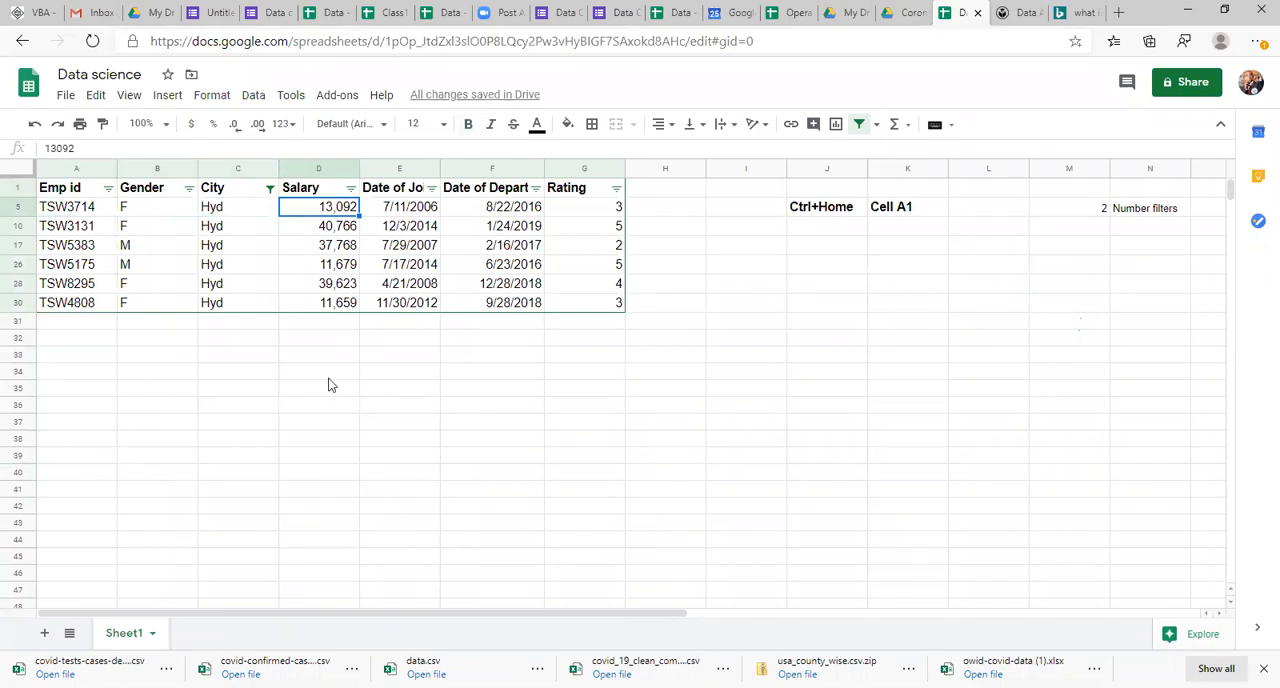
# Step: Open the list of available filter conditions for the City column
pyautogui.click(270, 189)
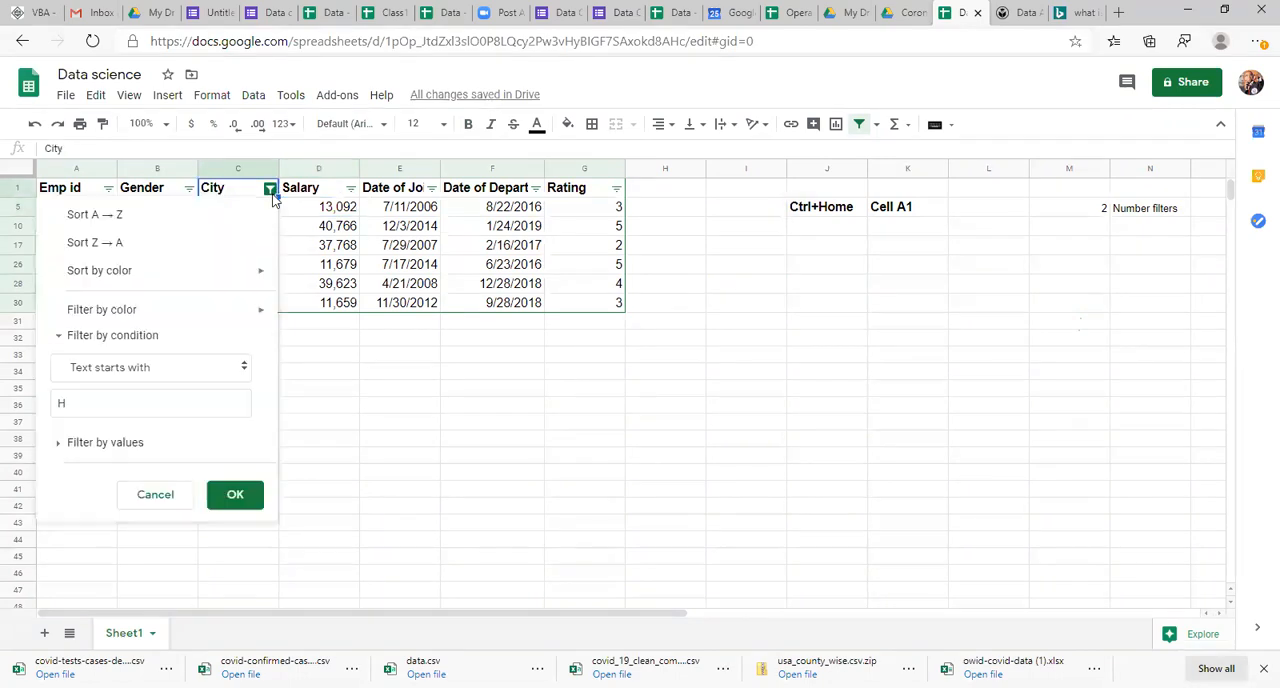
pyautogui.click(176, 368)
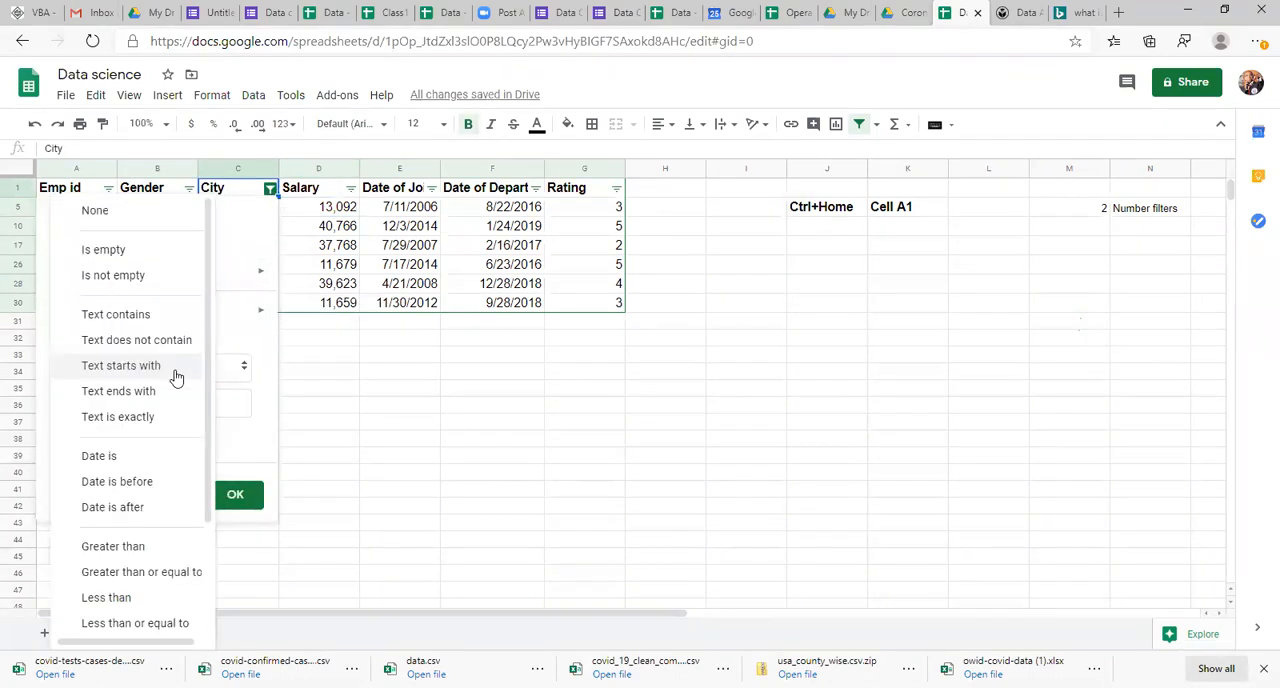
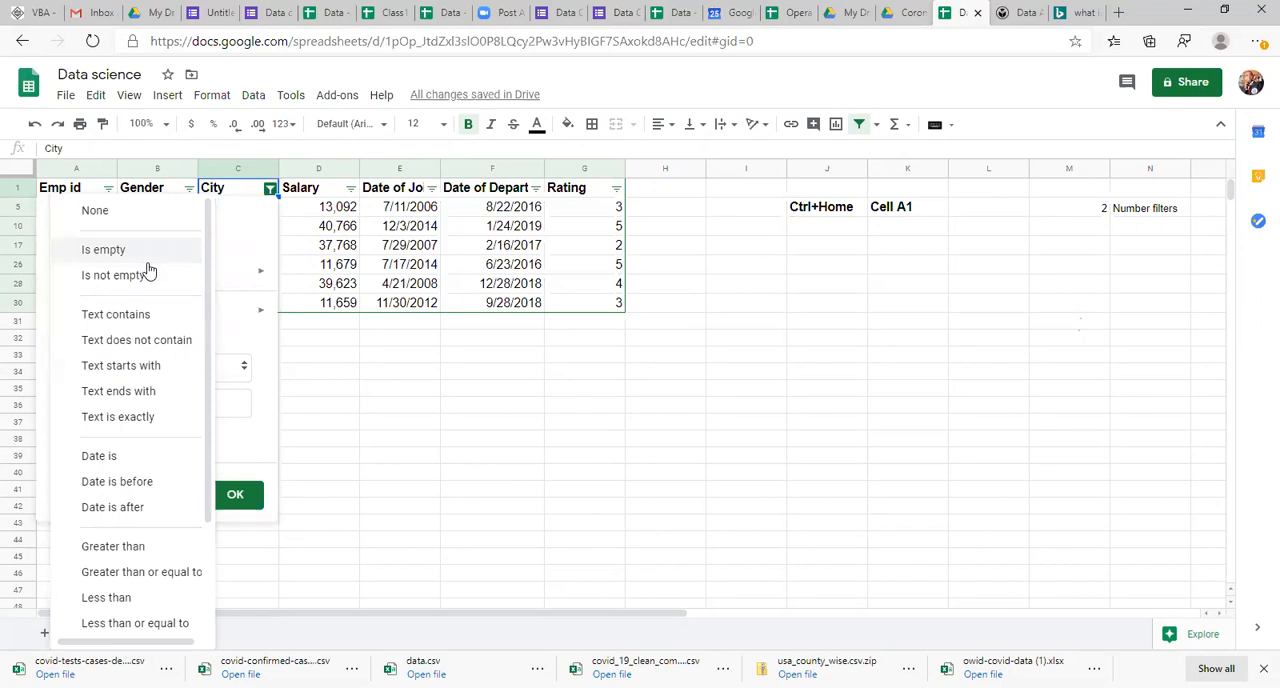
# Step: Close the City condition list without changing it and look through the filtered Hyd rows
pyautogui.click(452, 287)
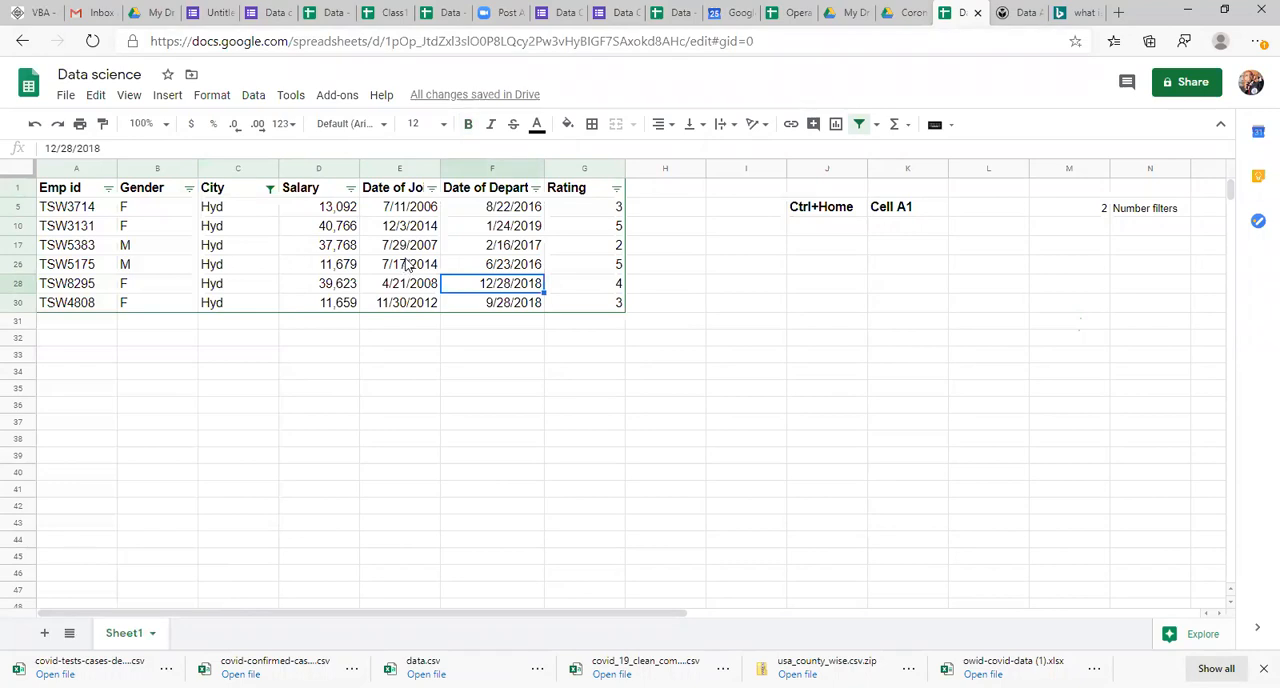
pyautogui.click(438, 252)
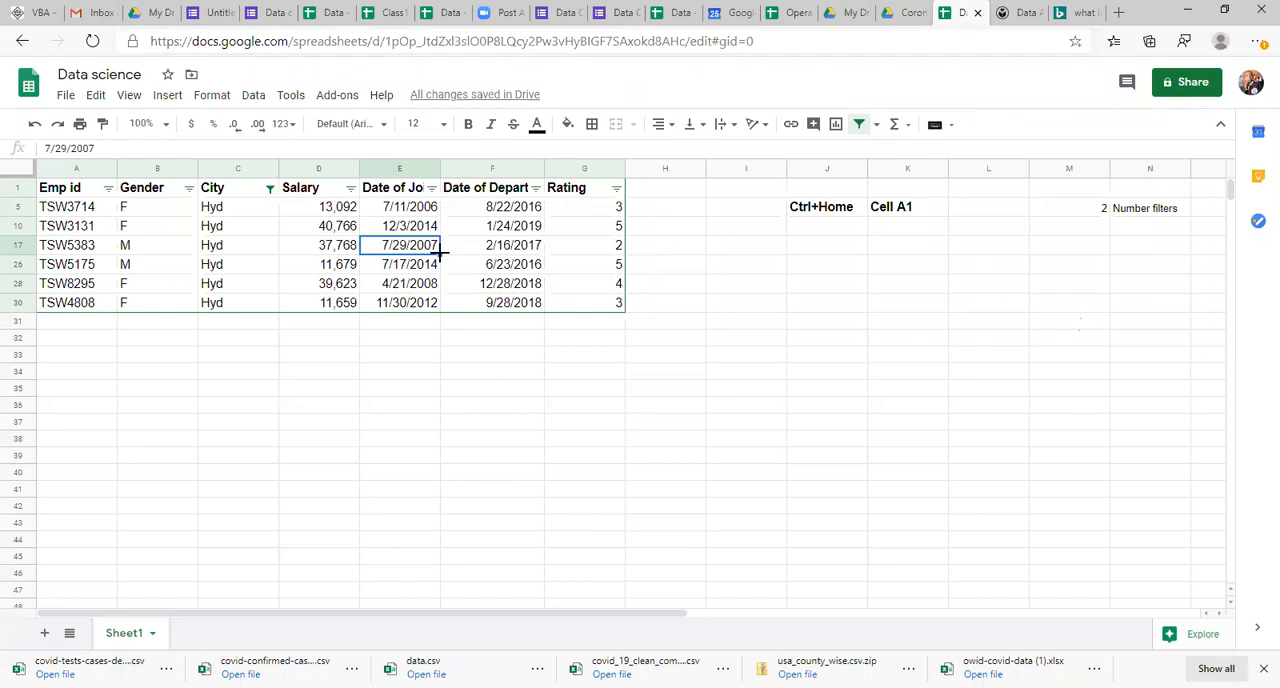
pyautogui.click(261, 212)
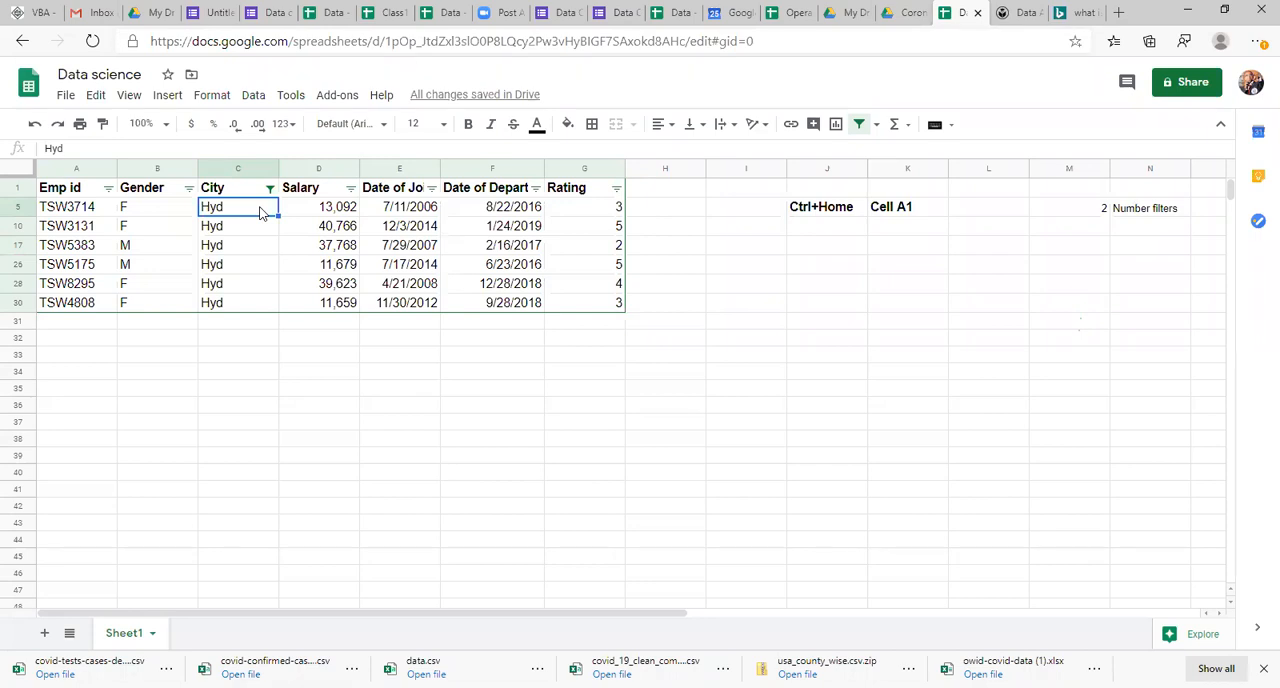
pyautogui.hotkey('shift', 'Down')
pyautogui.hotkey('shift', 'Down')
pyautogui.hotkey('shift', 'Down')
pyautogui.hotkey('shift', 'Down')
pyautogui.hotkey('shift', 'Down')
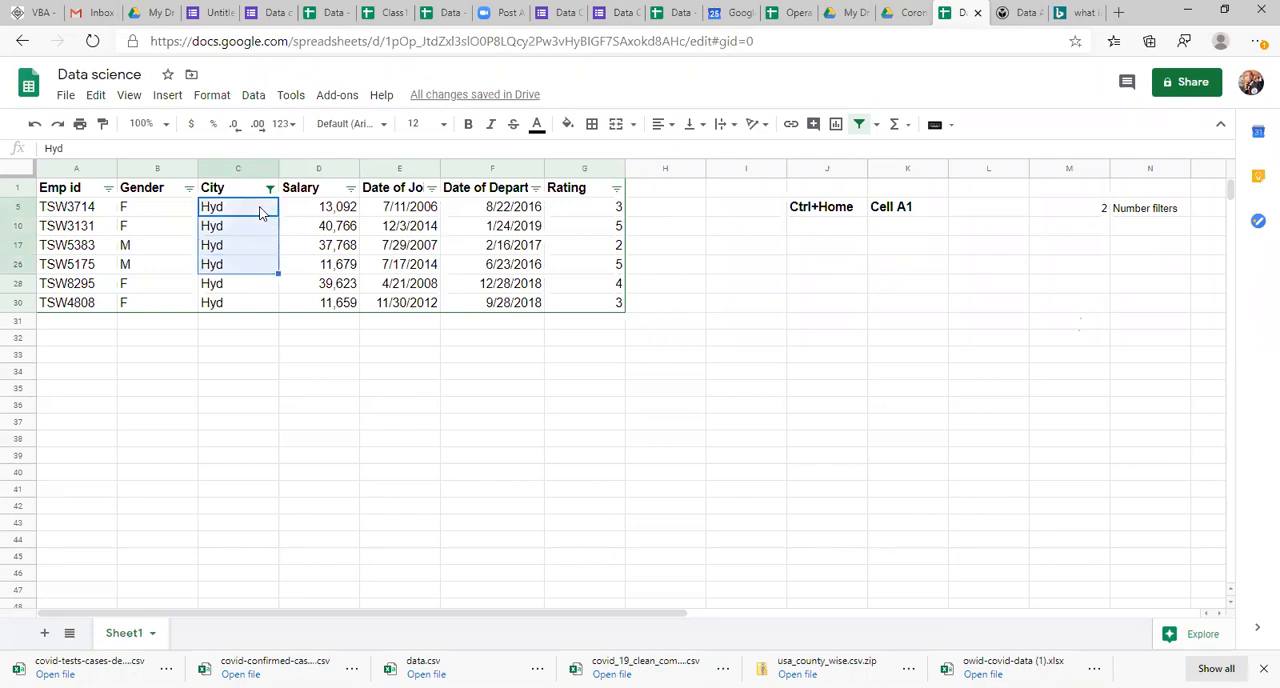
pyautogui.press('Up')
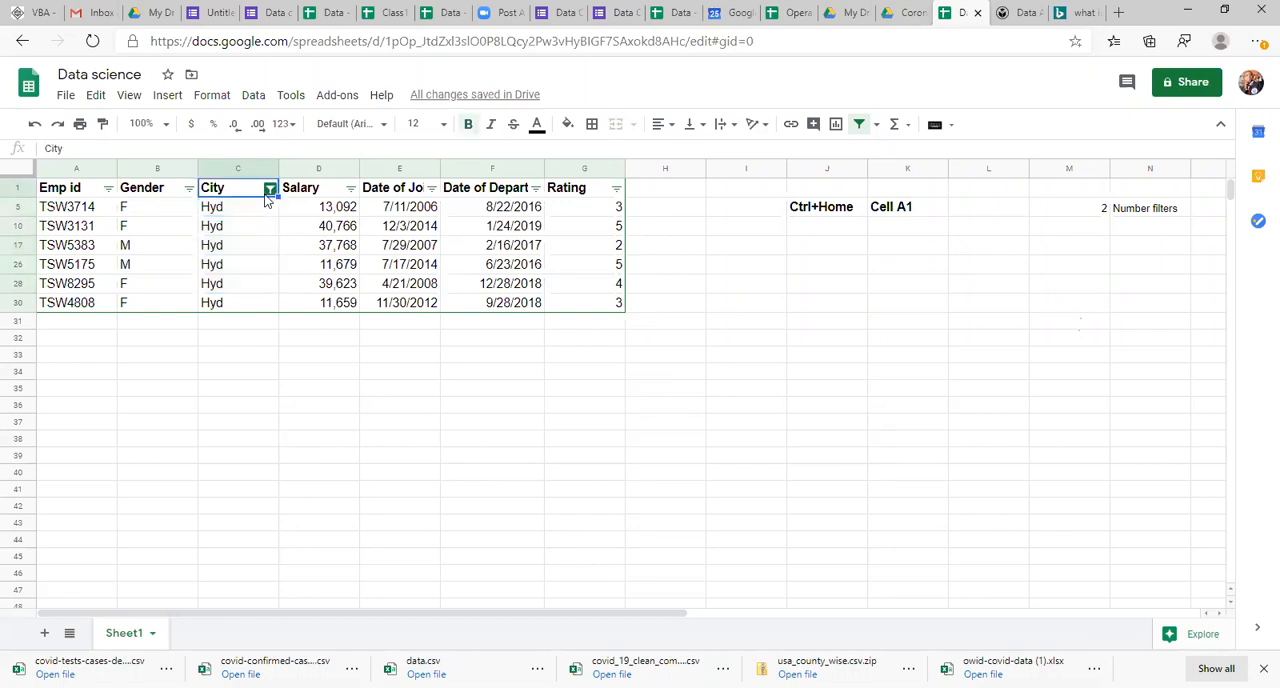
# Step: Remove the filter from the table and look through the Hyd entries in the City column
pyautogui.click(860, 125)
pyautogui.click(283, 368)
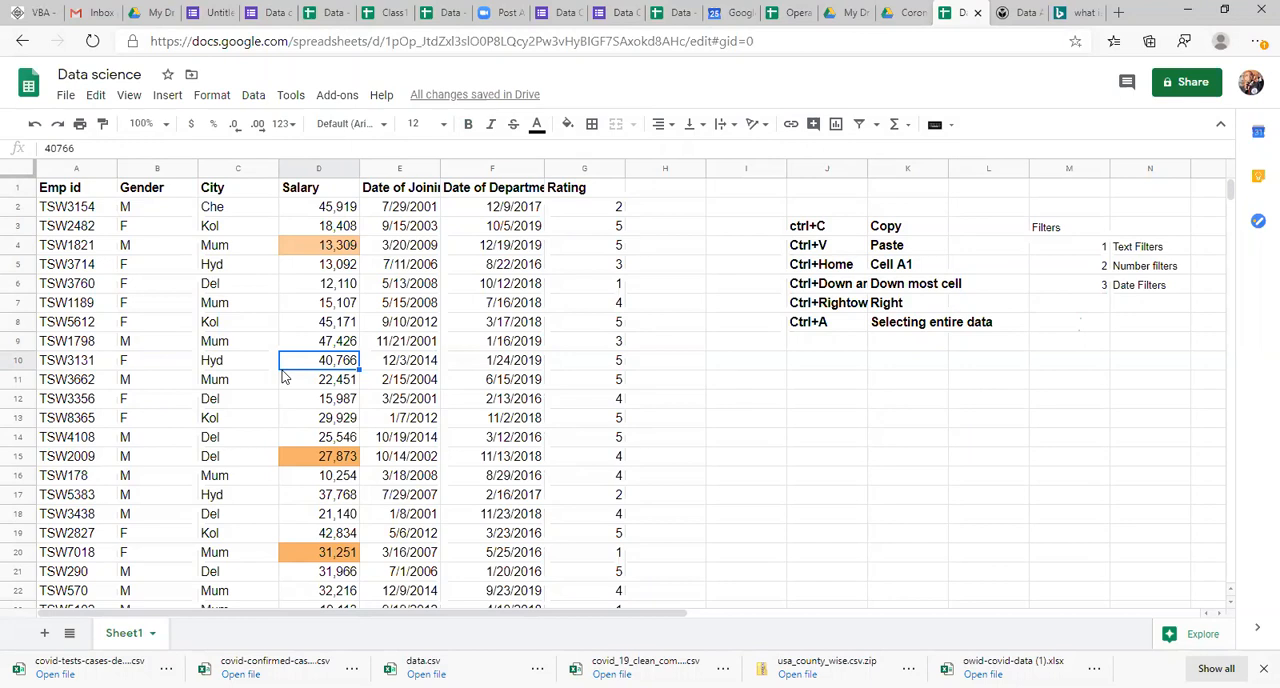
pyautogui.click(212, 404)
pyautogui.press('Down')
pyautogui.press('Down')
pyautogui.press('Down')
pyautogui.press('Down')
pyautogui.press('Down')
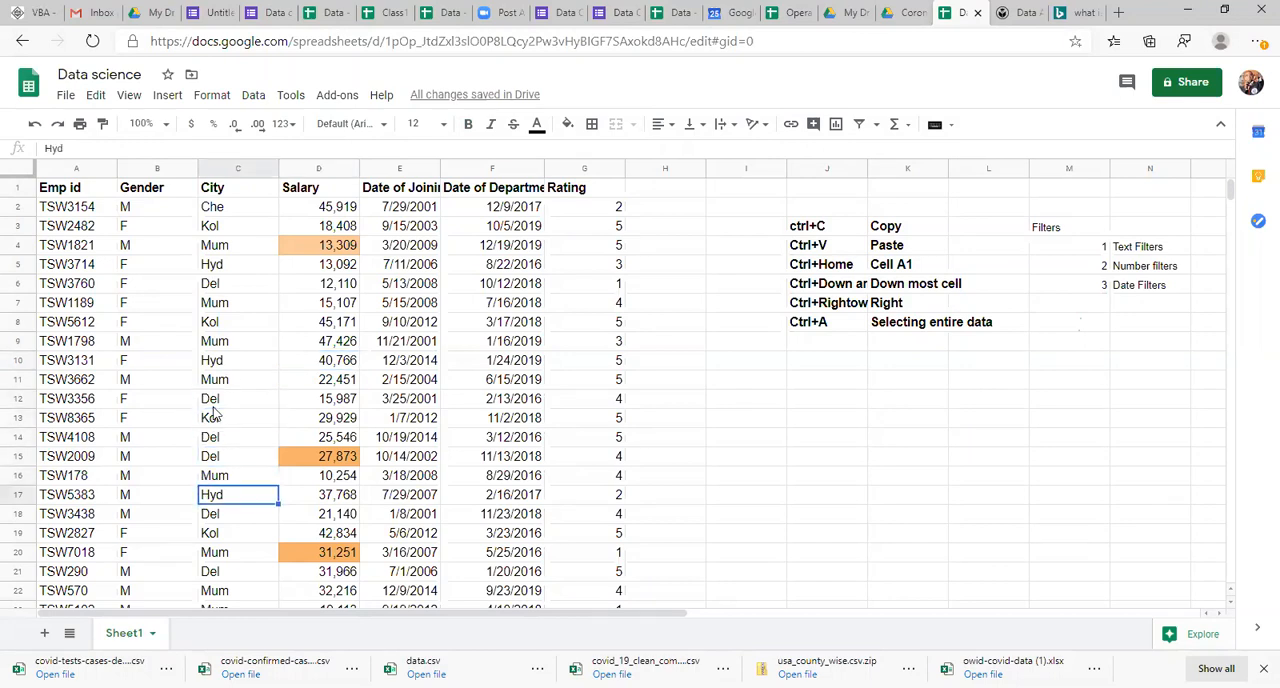
# Step: Select the entire employee table and turn on column filters for it
pyautogui.click(162, 342)
pyautogui.hotkey('ctrl', 'a')
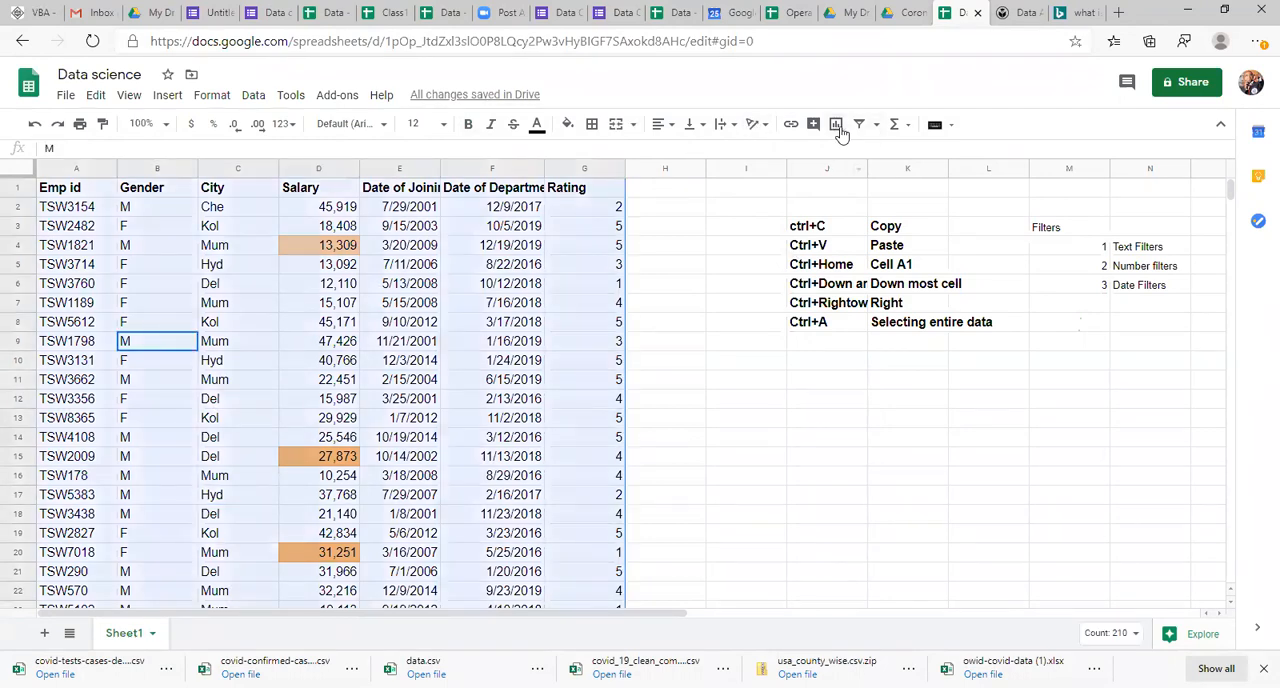
pyautogui.click(858, 124)
pyautogui.click(90, 324)
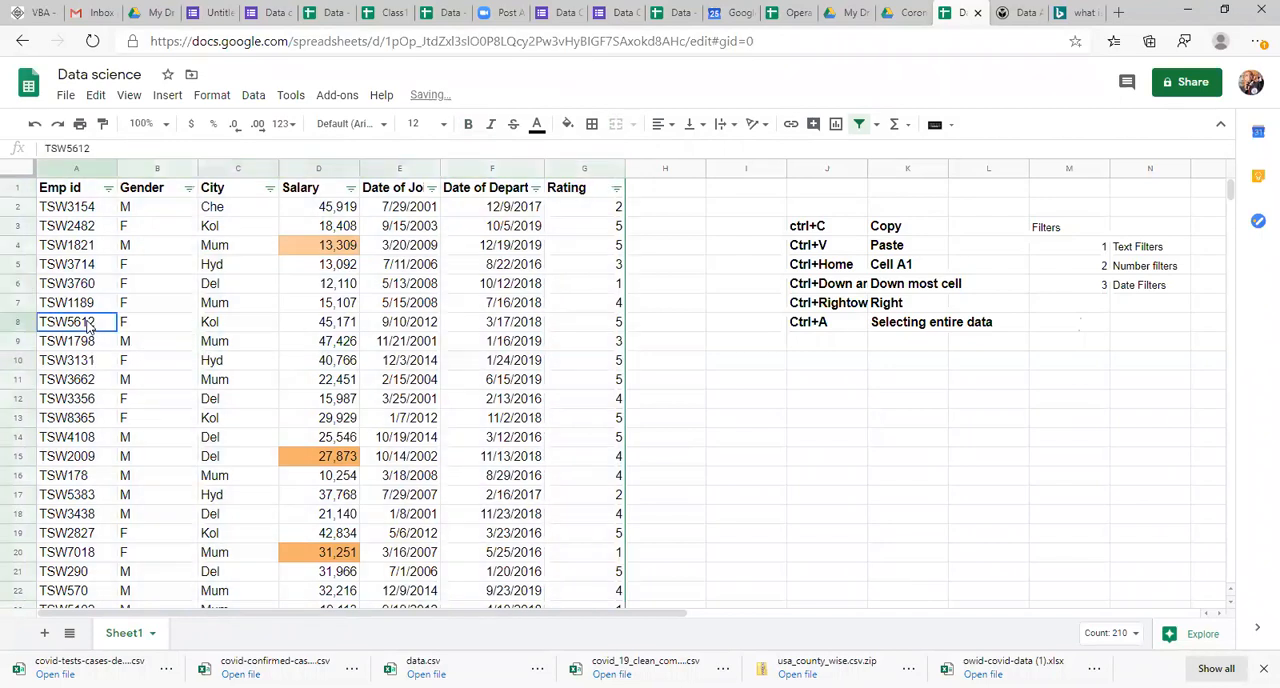
# Step: Filter the City column by values so that only Hyd is selected
pyautogui.click(269, 188)
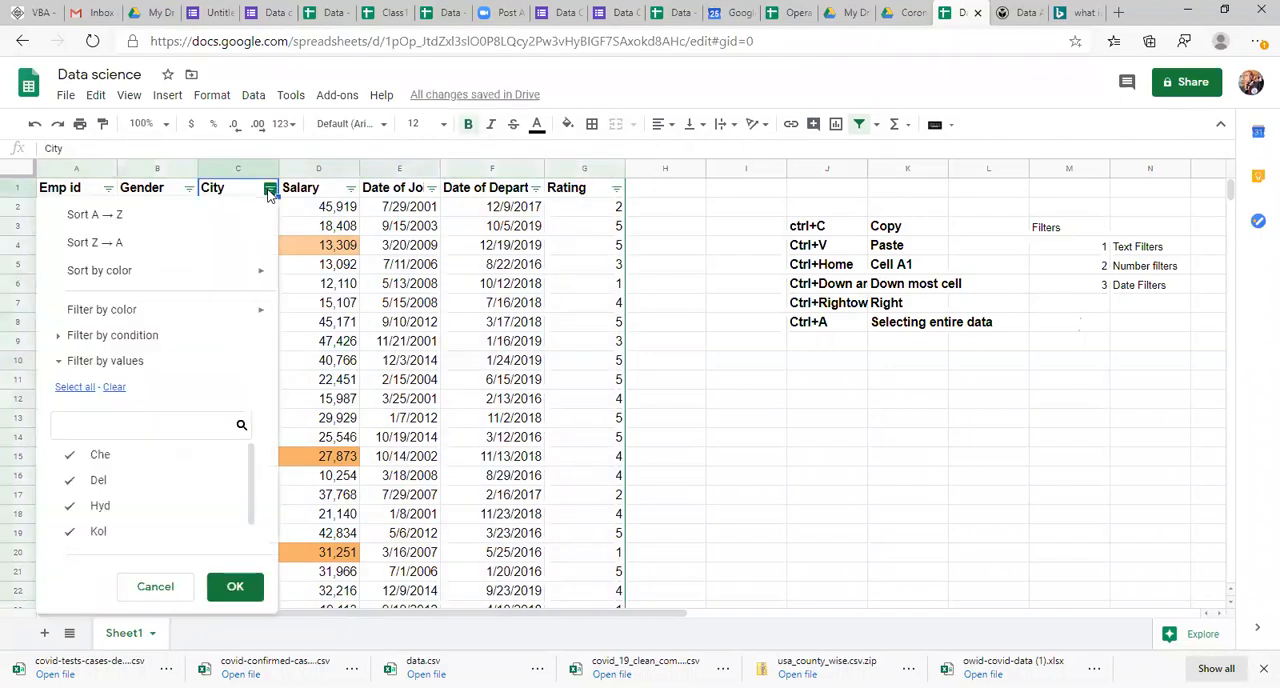
pyautogui.click(114, 387)
pyautogui.click(100, 505)
pyautogui.click(232, 588)
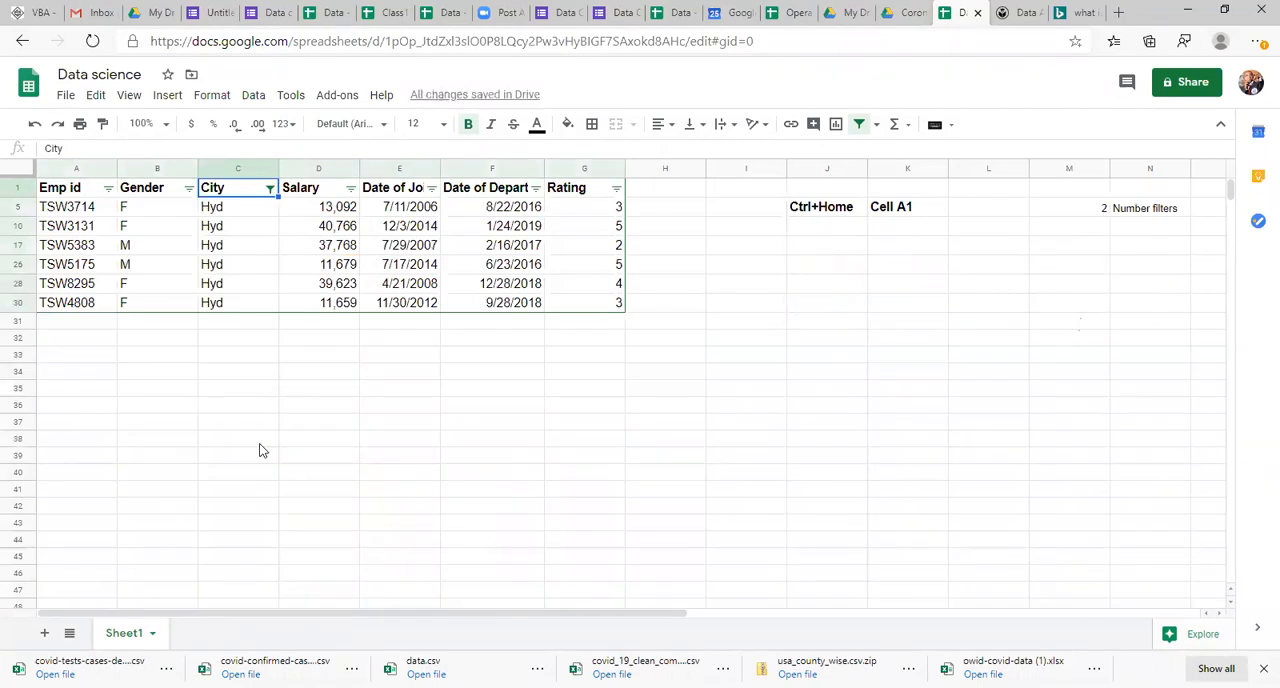
# Step: Fill all the filtered Hyd cells in the City column with green and remove the filter from the table
pyautogui.press('Down')
pyautogui.hotkey('shift', 'Down')
pyautogui.hotkey('shift', 'Down')
pyautogui.hotkey('shift', 'Down')
pyautogui.hotkey('shift', 'Down')
pyautogui.hotkey('shift', 'Down')
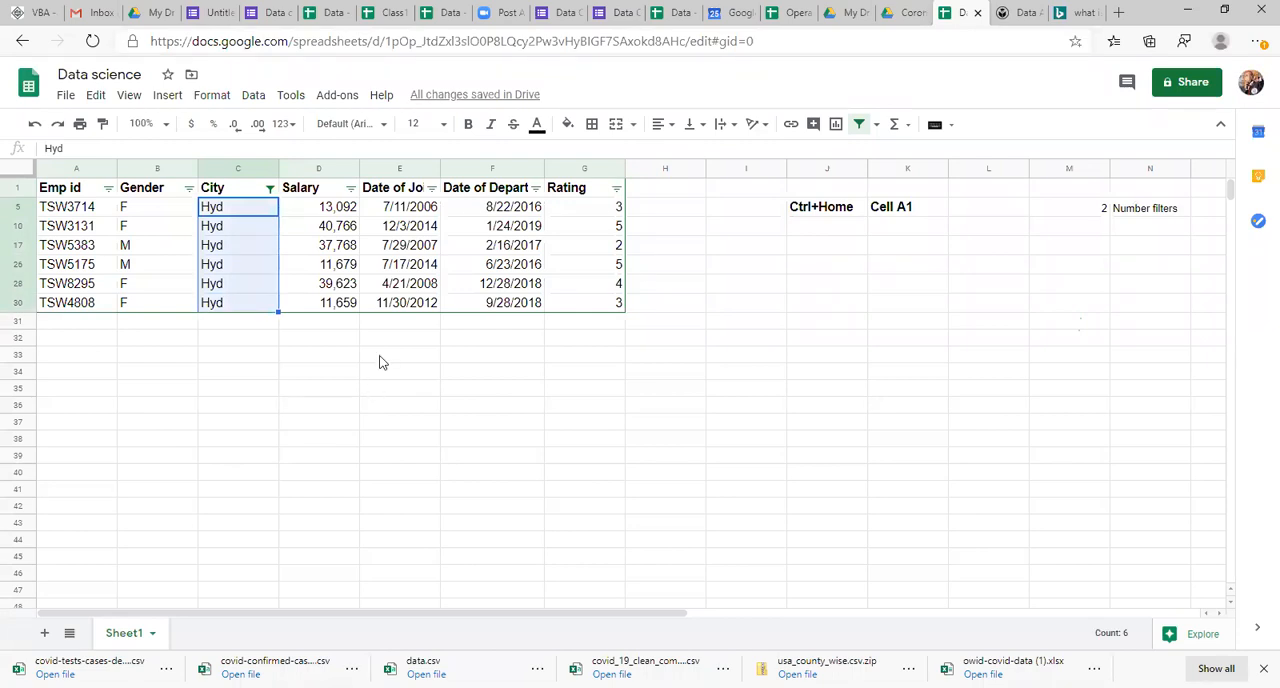
pyautogui.click(570, 126)
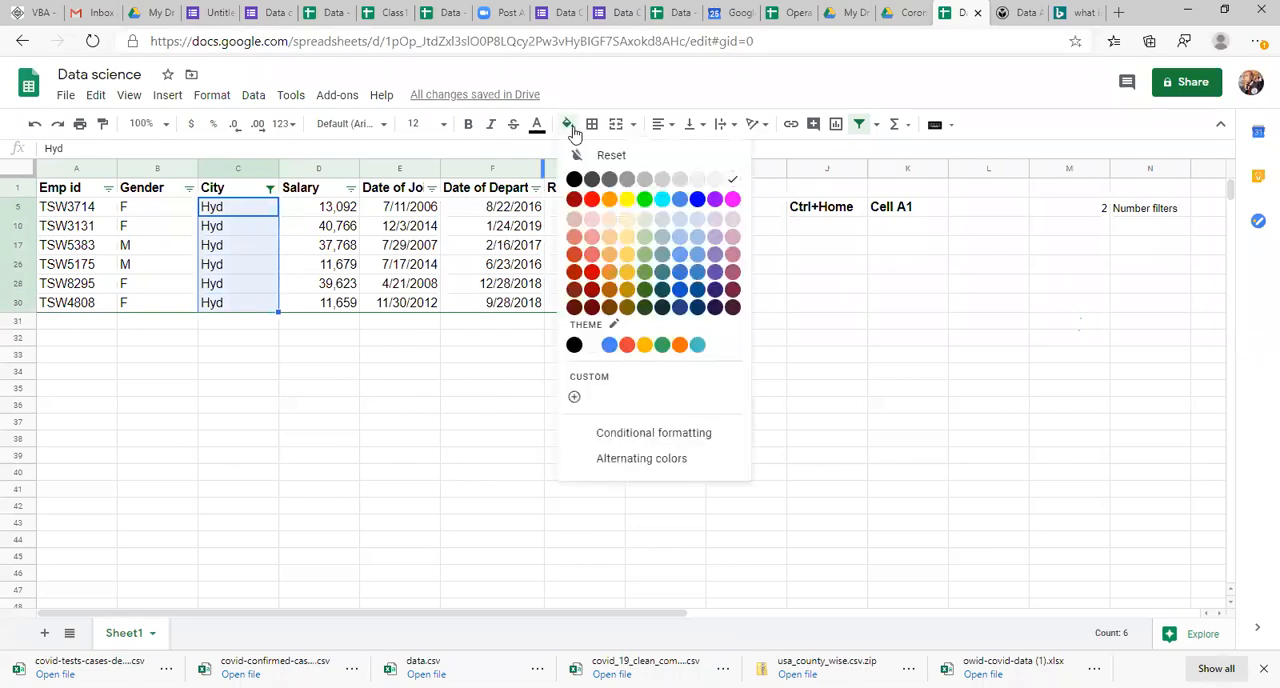
pyautogui.click(645, 272)
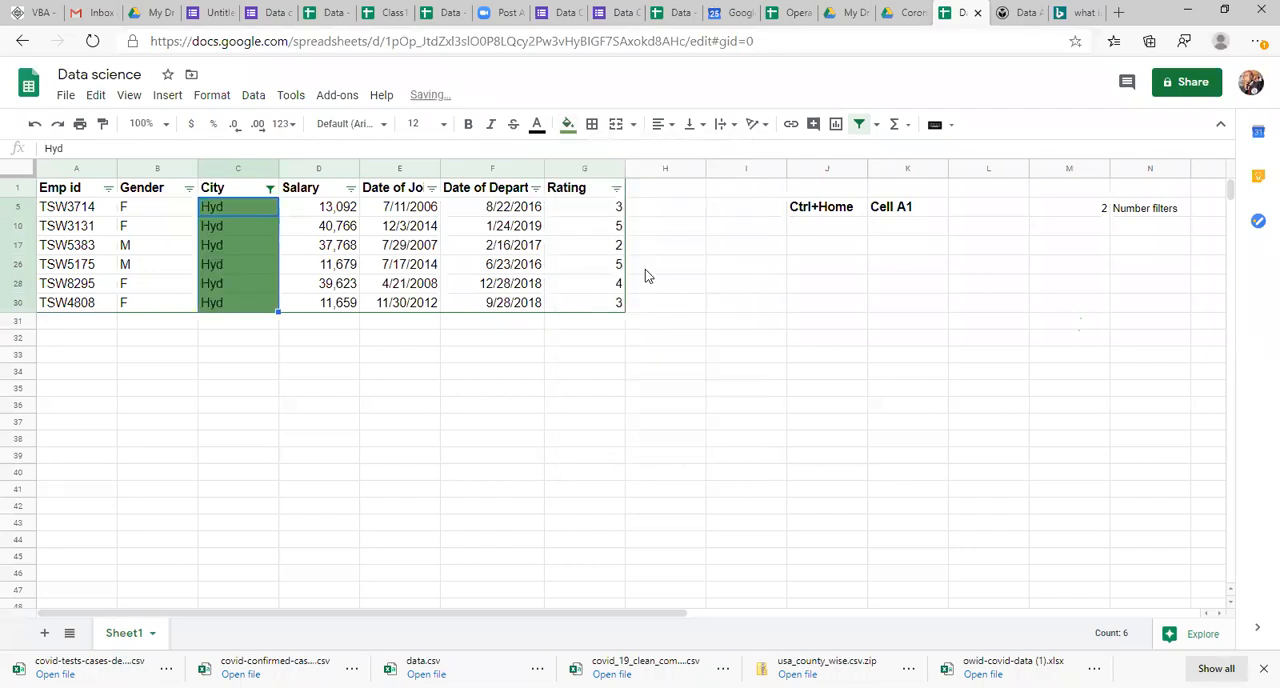
pyautogui.click(491, 252)
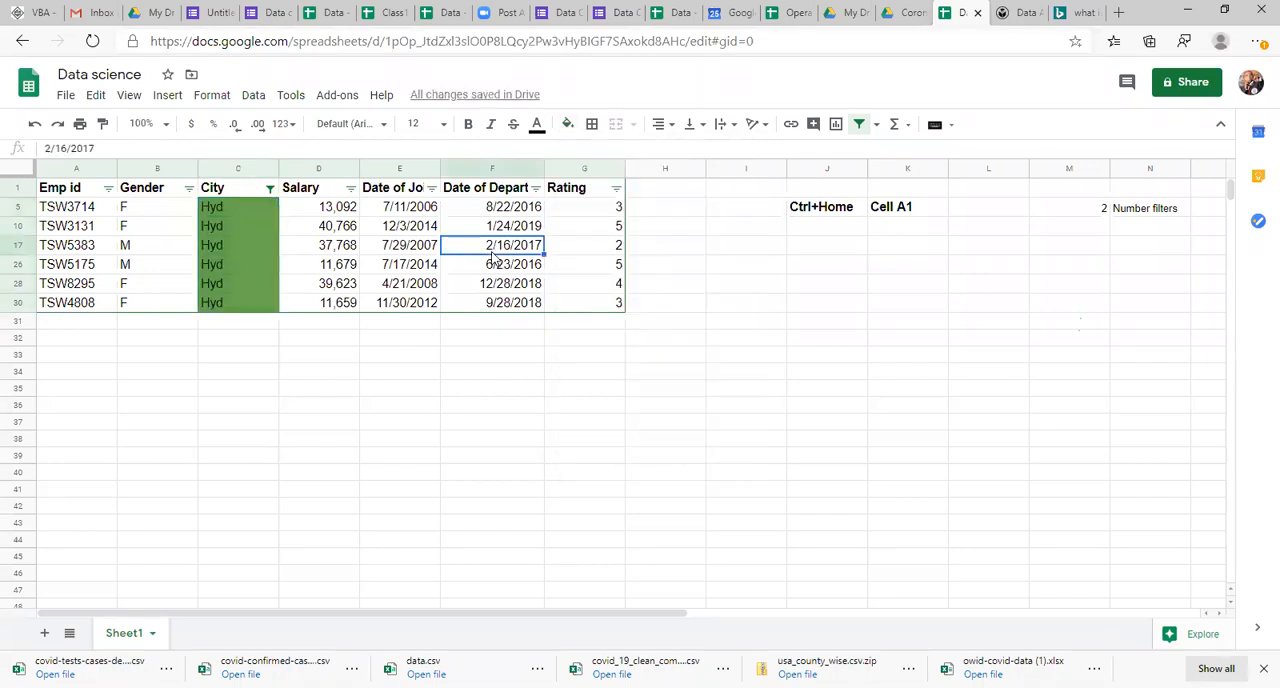
pyautogui.click(858, 126)
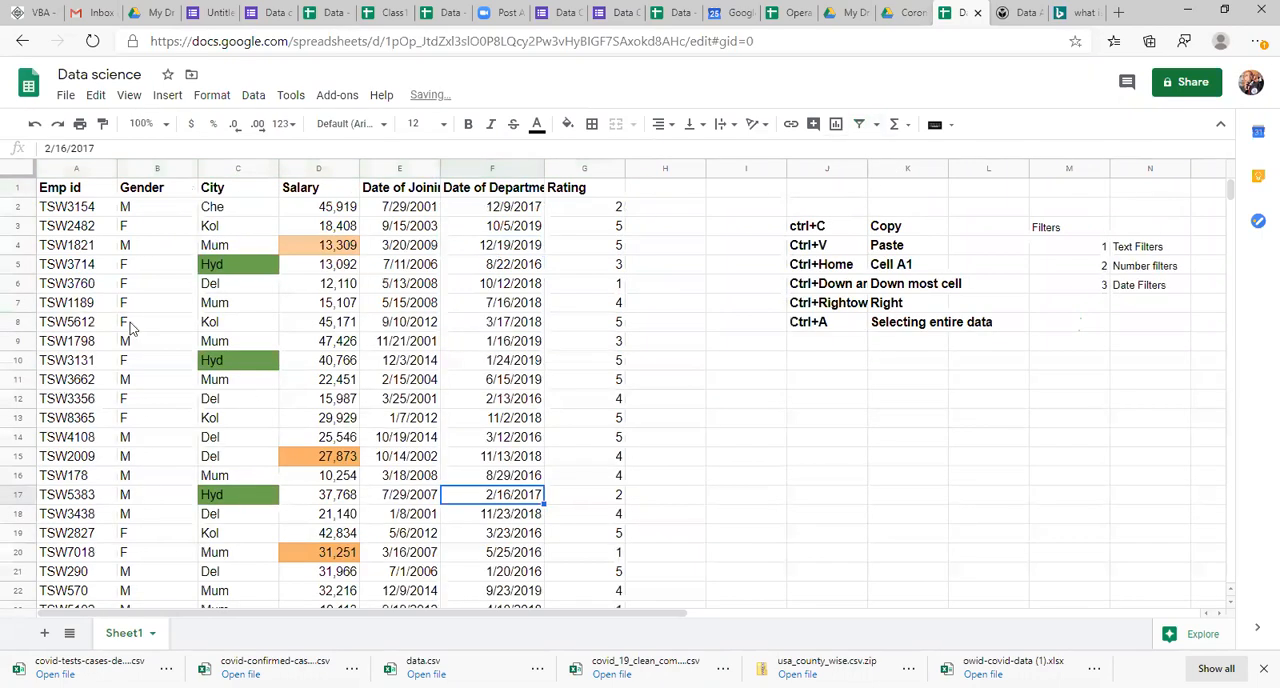
# Step: Examine the green-filled Hyd cells throughout the City column of the unfiltered table
pyautogui.click(212, 267)
pyautogui.press('Down')
pyautogui.press('Down')
pyautogui.press('Down')
pyautogui.press('Down')
pyautogui.press('Down')
pyautogui.press('Down')
pyautogui.press('Down')
pyautogui.press('Down')
pyautogui.press('Down')
pyautogui.press('Down')
pyautogui.press('Down')
pyautogui.press('Down')
pyautogui.press('Down')
pyautogui.press('Down')
pyautogui.press('Down')
pyautogui.press('Down')
pyautogui.press('Down')
pyautogui.press('Down')
pyautogui.press('Down')
pyautogui.press('Down')
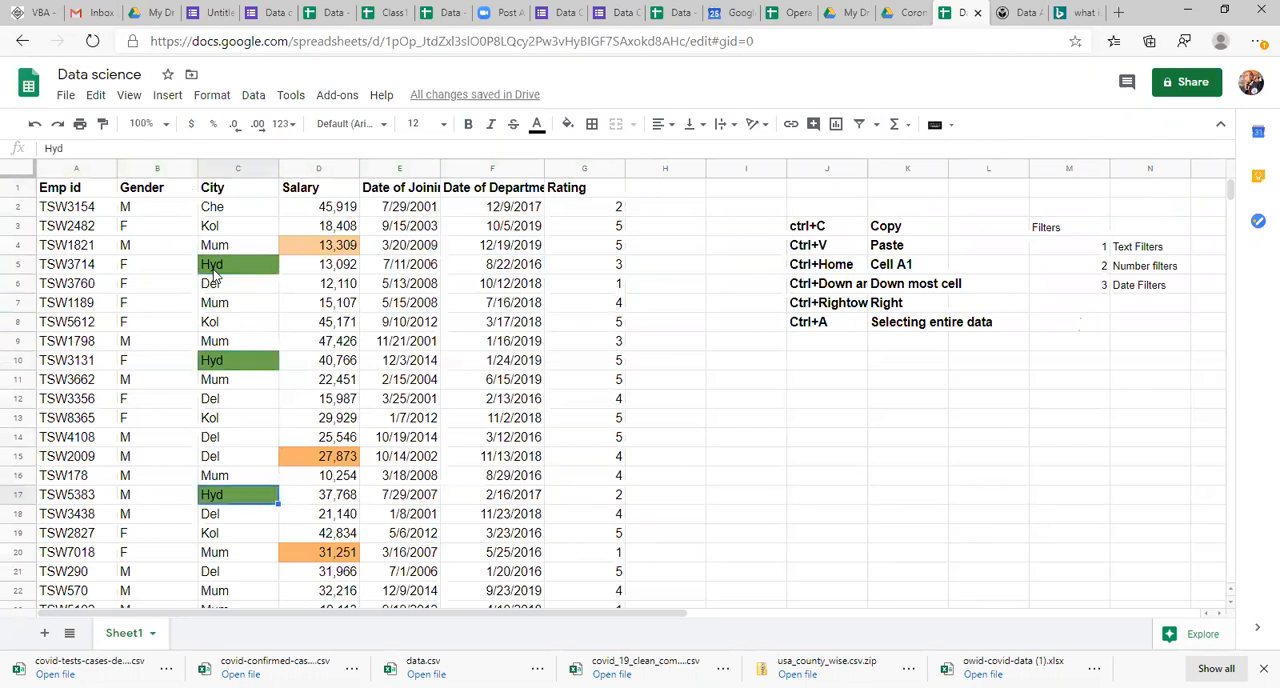
pyautogui.press('Up')
pyautogui.press('Up')
pyautogui.press('Up')
pyautogui.press('Up')
pyautogui.press('Up')
pyautogui.press('Up')
pyautogui.press('Up')
pyautogui.press('Up')
pyautogui.press('Up')
pyautogui.press('Up')
pyautogui.press('Up')
pyautogui.press('Up')
pyautogui.press('Up')
pyautogui.press('Up')
pyautogui.press('Up')
pyautogui.press('Up')
pyautogui.press('Up')
pyautogui.press('Up')
pyautogui.press('Up')
pyautogui.press('Up')
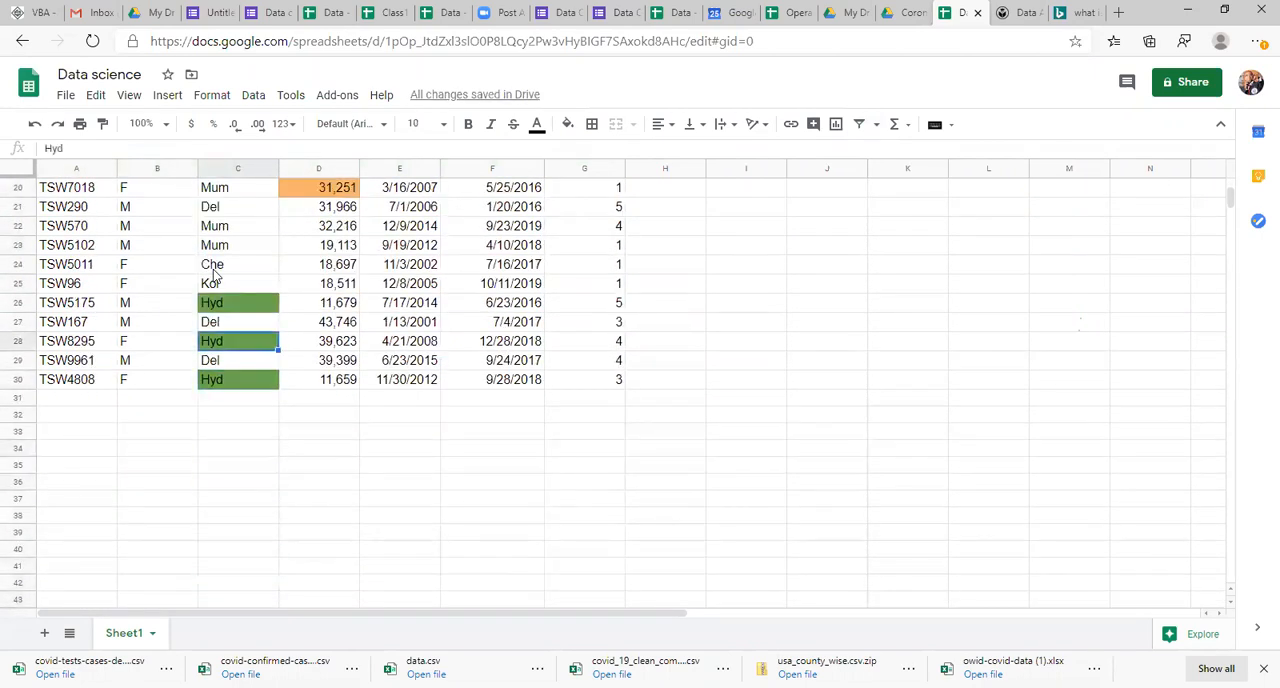
pyautogui.press('Up')
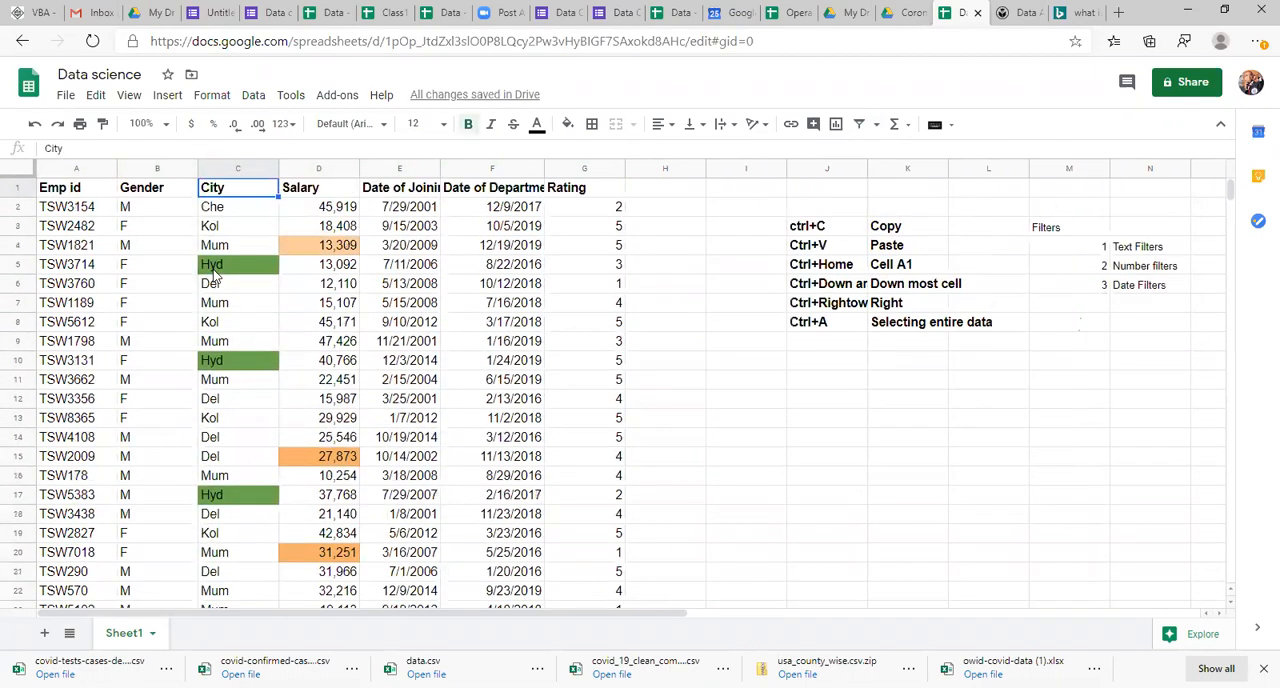
pyautogui.press('Down')
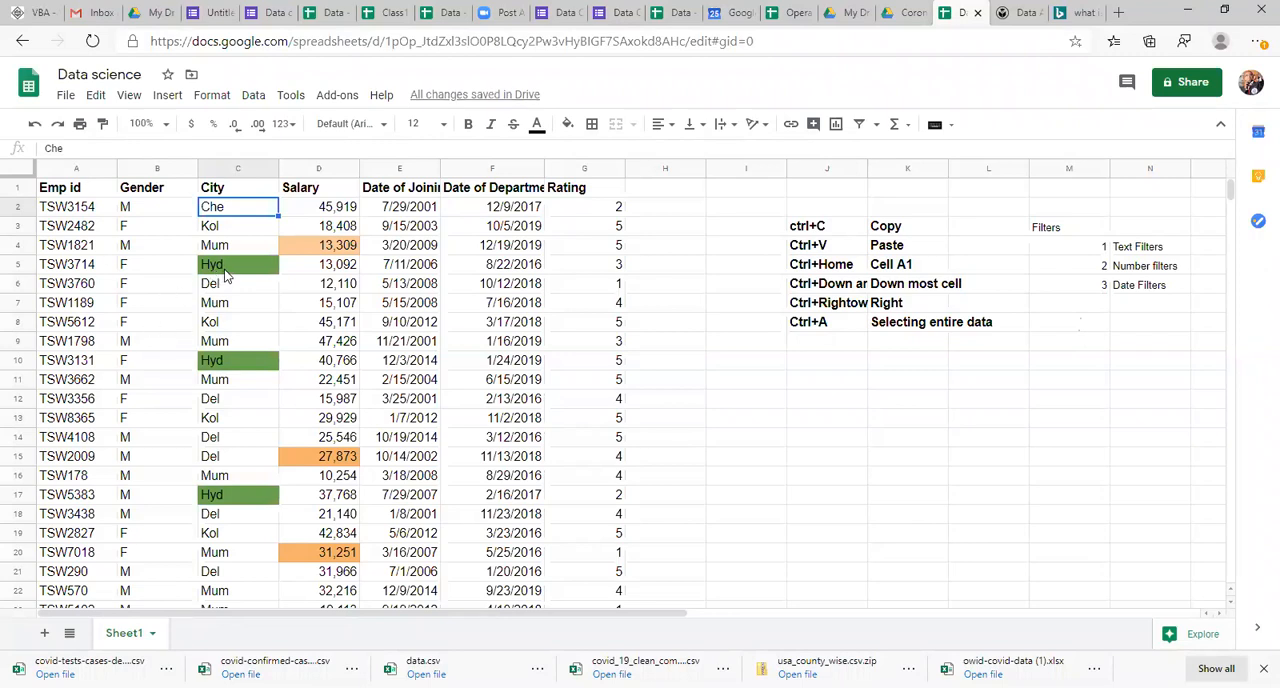
pyautogui.click(241, 268)
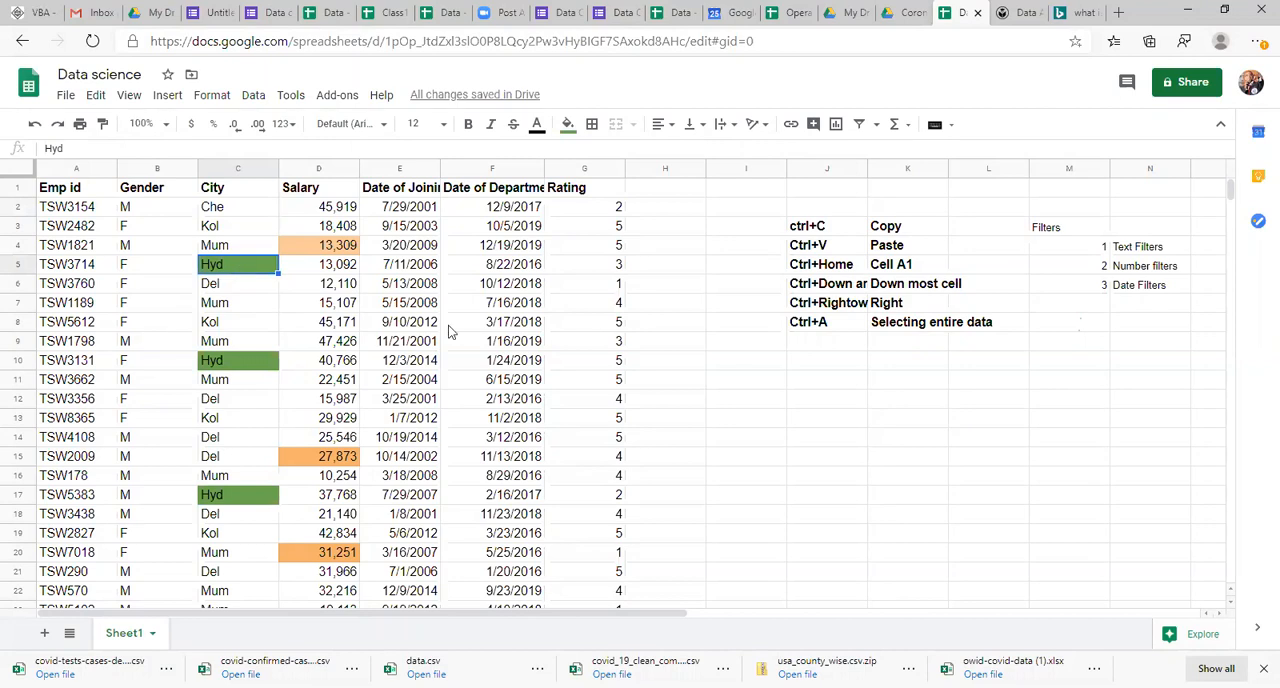
pyautogui.click(433, 283)
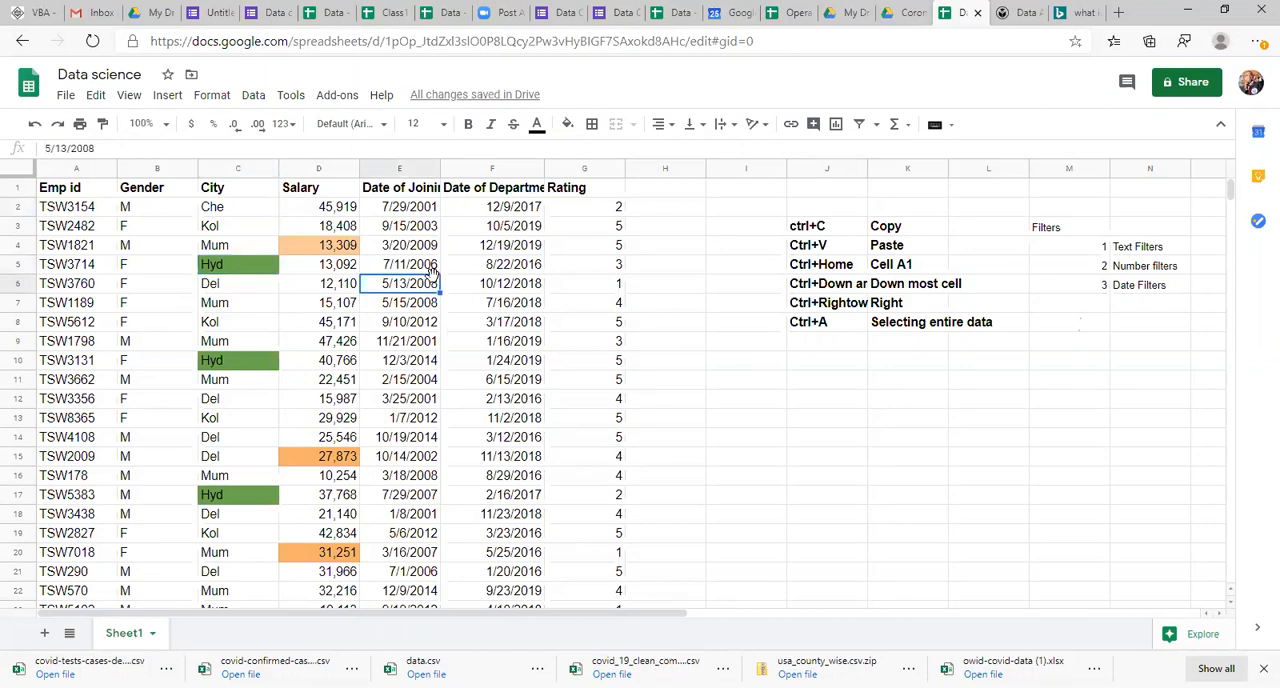
pyautogui.click(330, 232)
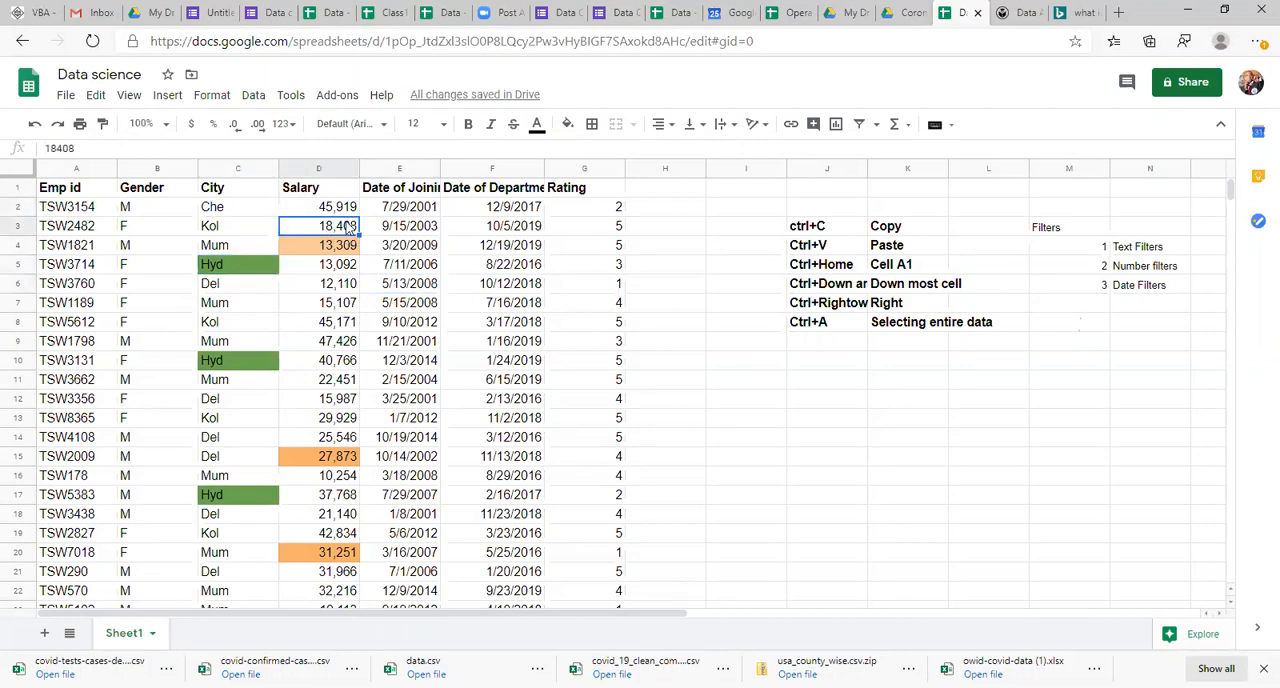
# Step: Select the whole table again and turn its column filters back on
pyautogui.click(375, 234)
pyautogui.hotkey('ctrl', 'a')
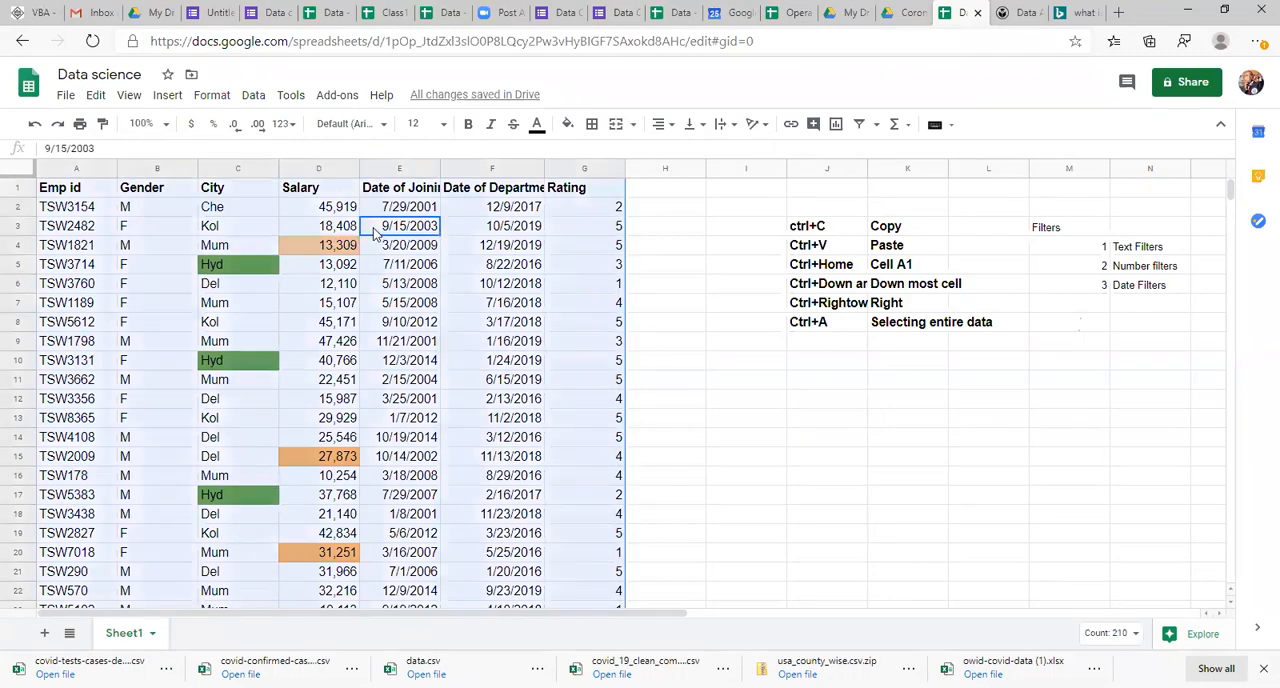
pyautogui.click(859, 124)
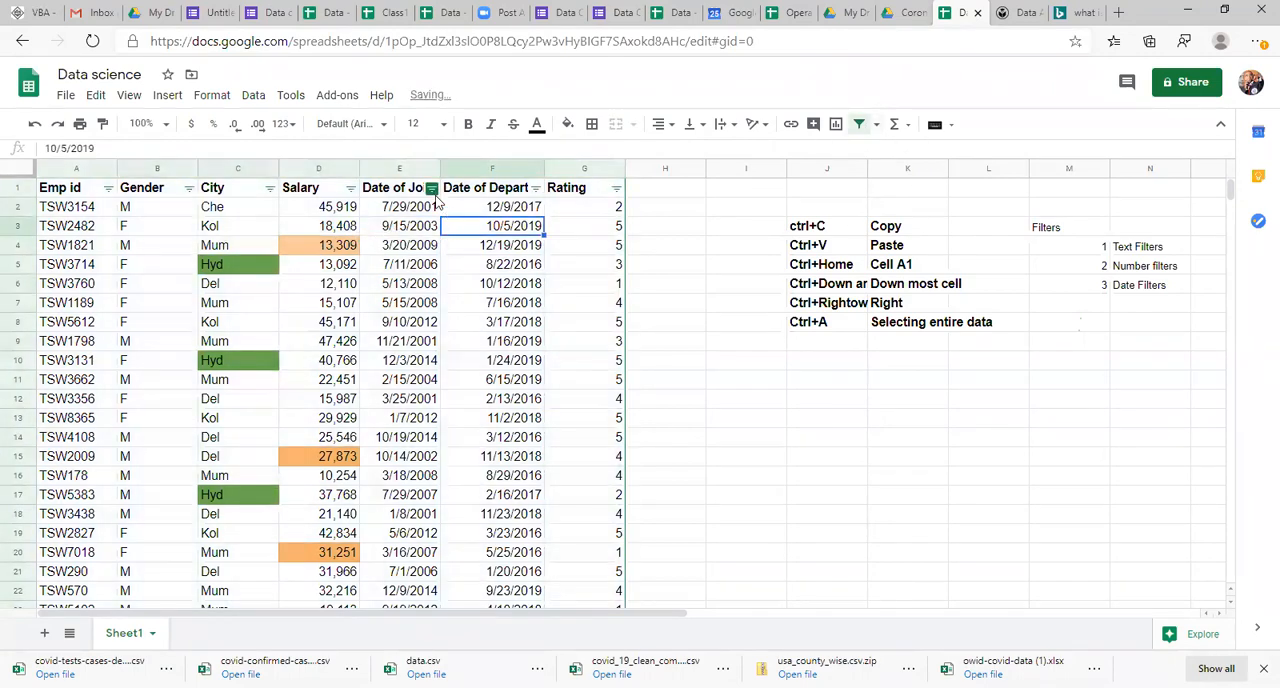
pyautogui.click(431, 188)
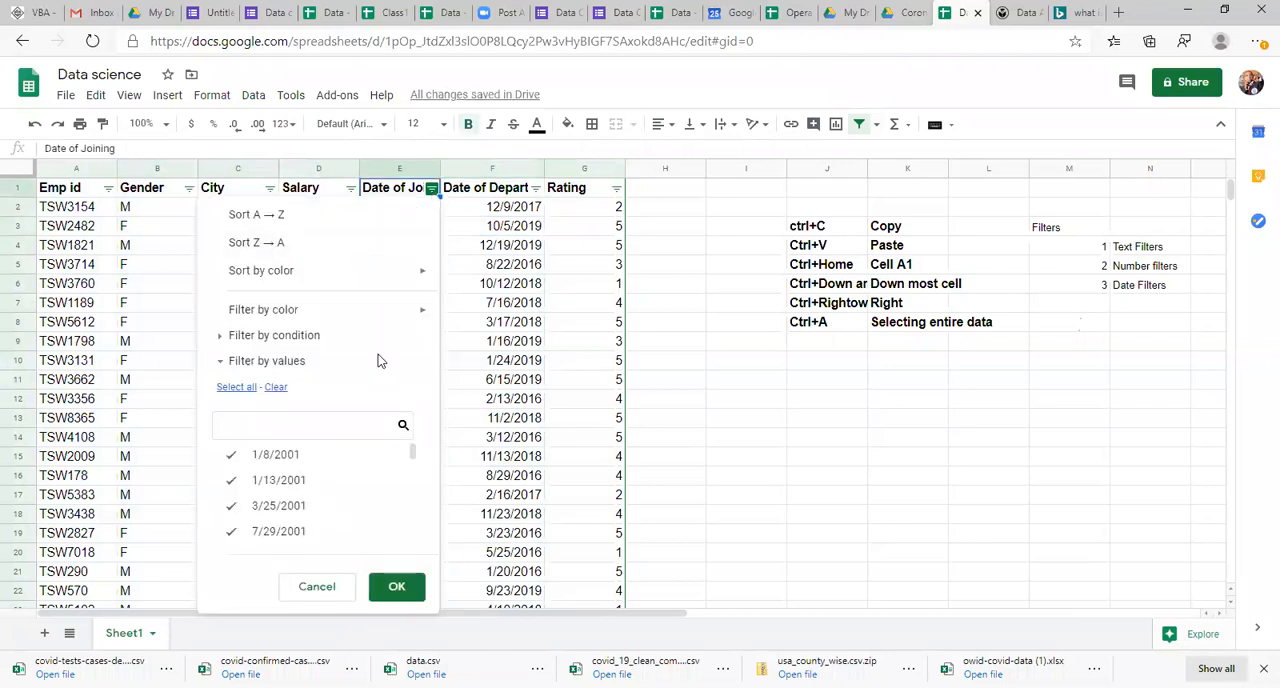
pyautogui.click(294, 336)
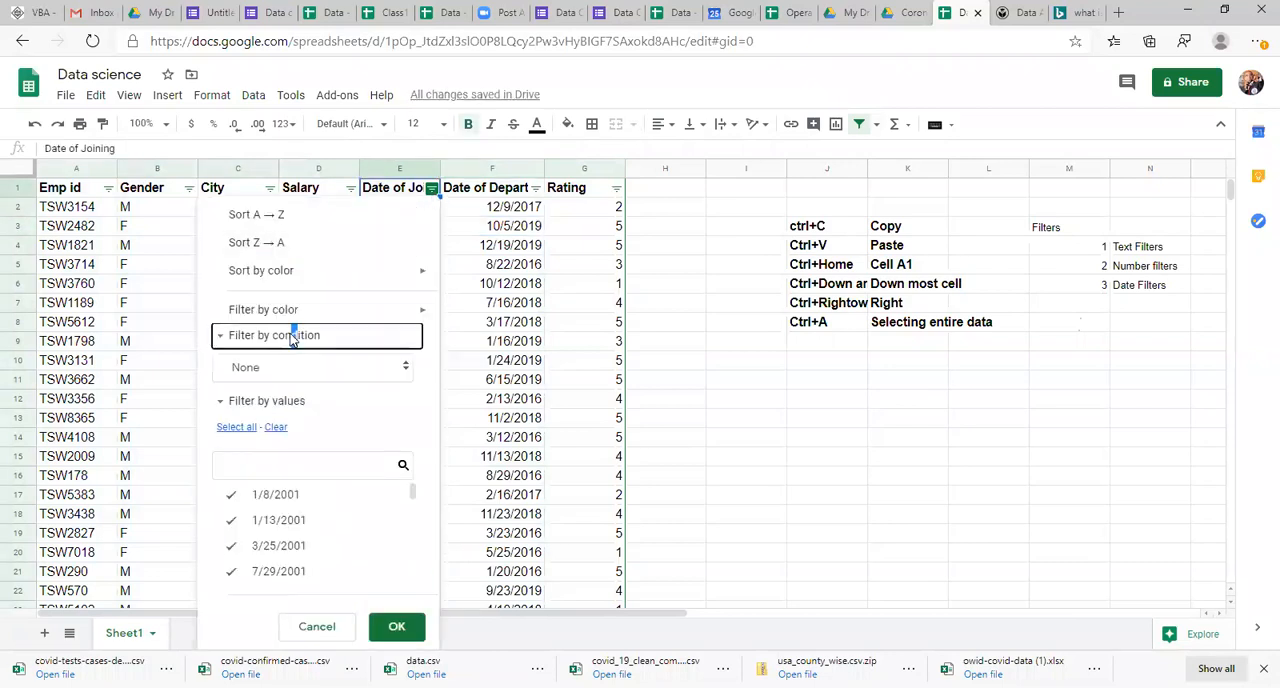
pyautogui.click(405, 370)
pyautogui.moveTo(372, 423); pyautogui.dragTo(391, 511)
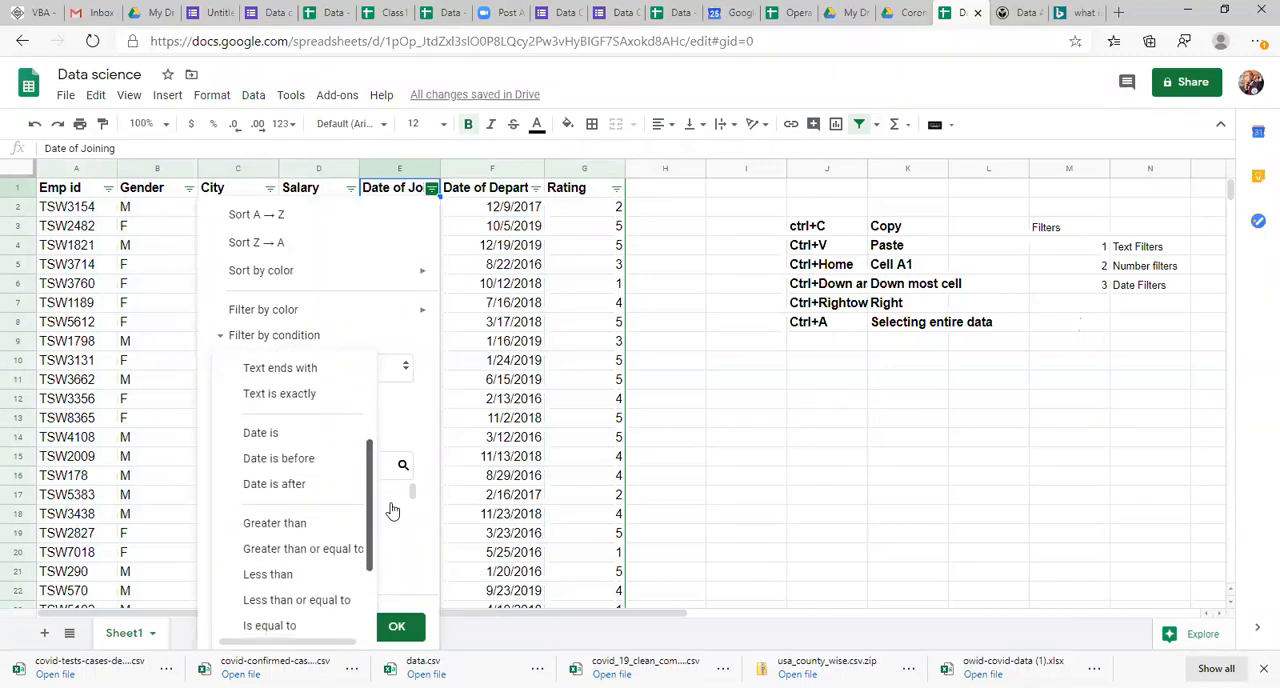
pyautogui.click(268, 464)
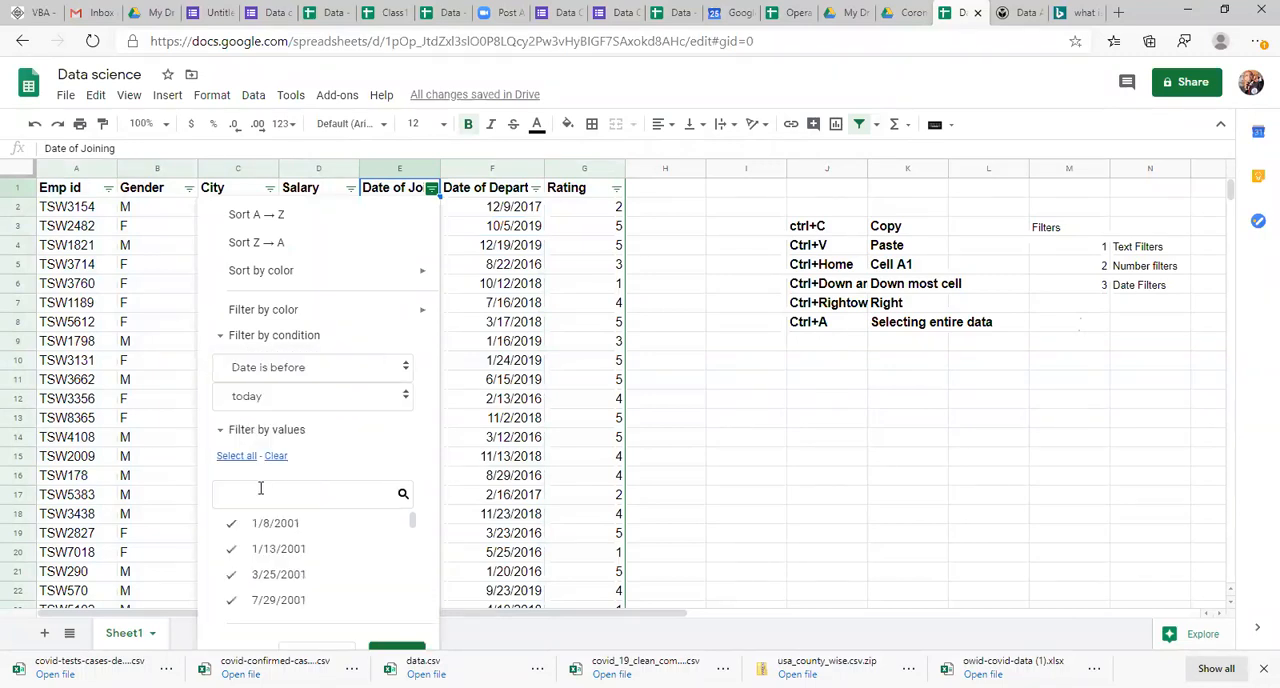
pyautogui.click(296, 405)
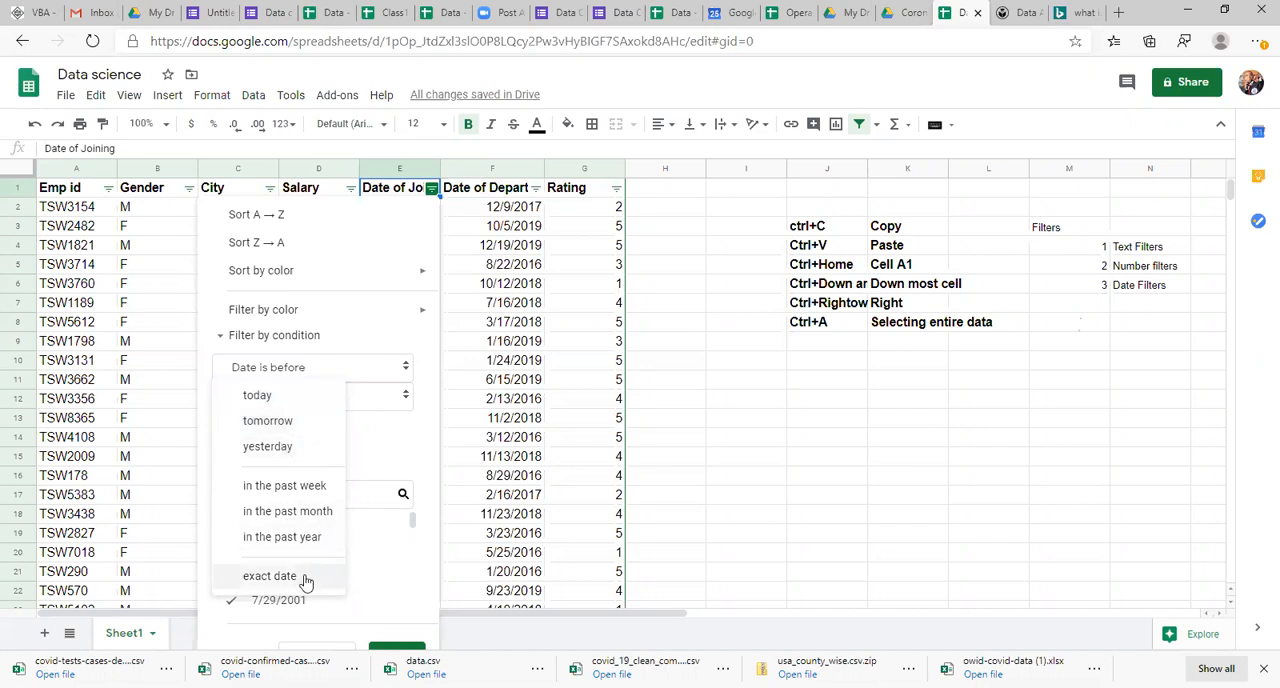
pyautogui.click(268, 447)
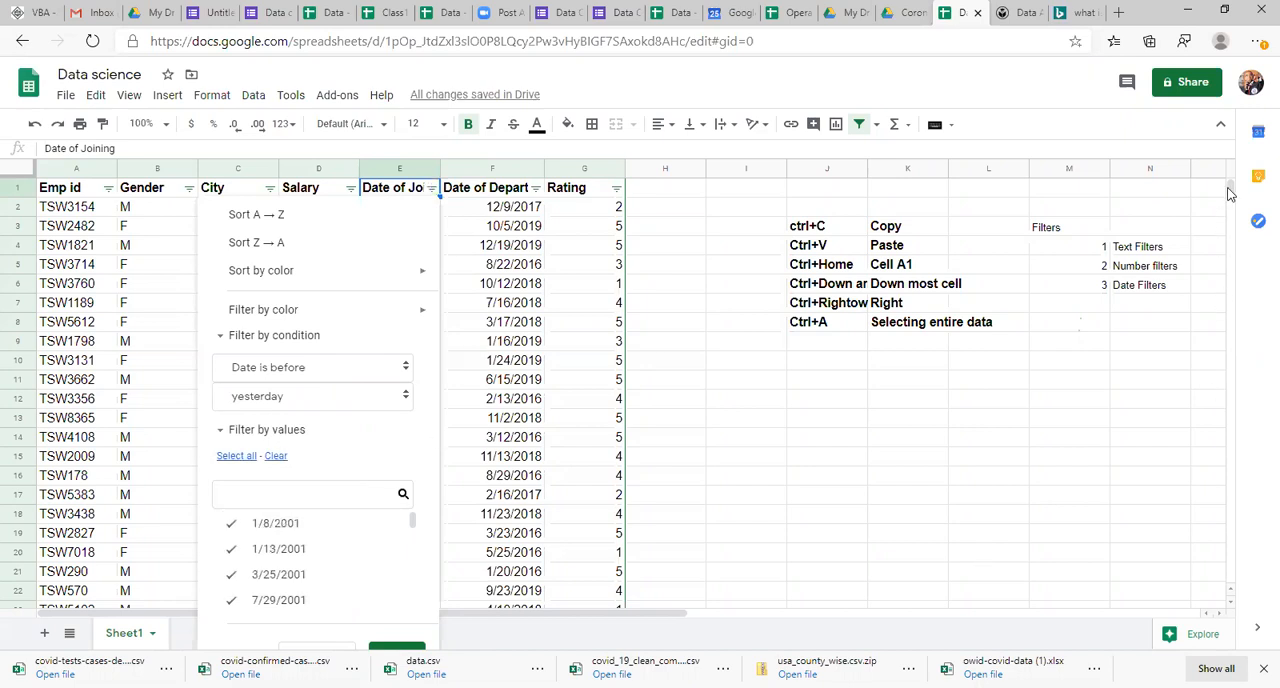
pyautogui.moveTo(1232, 191); pyautogui.dragTo(1232, 168)
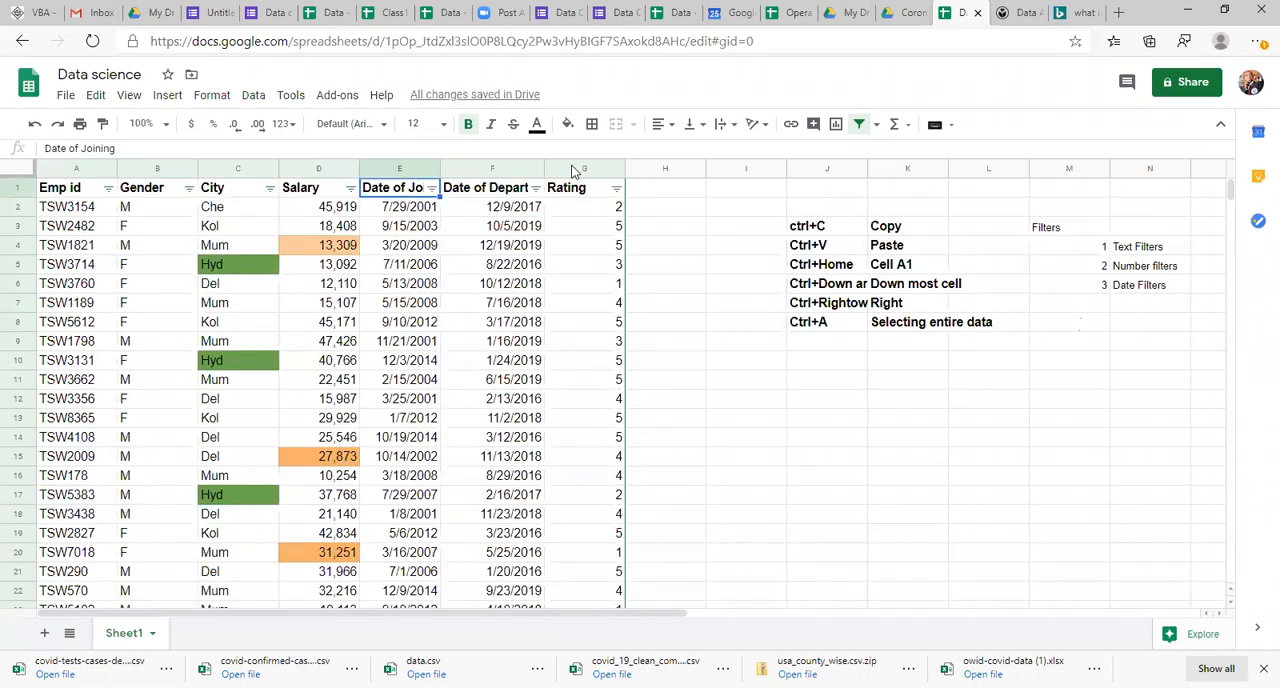
# Step: Set the Date of Joining column's filter condition to Date is before with the exact date option
pyautogui.click(431, 188)
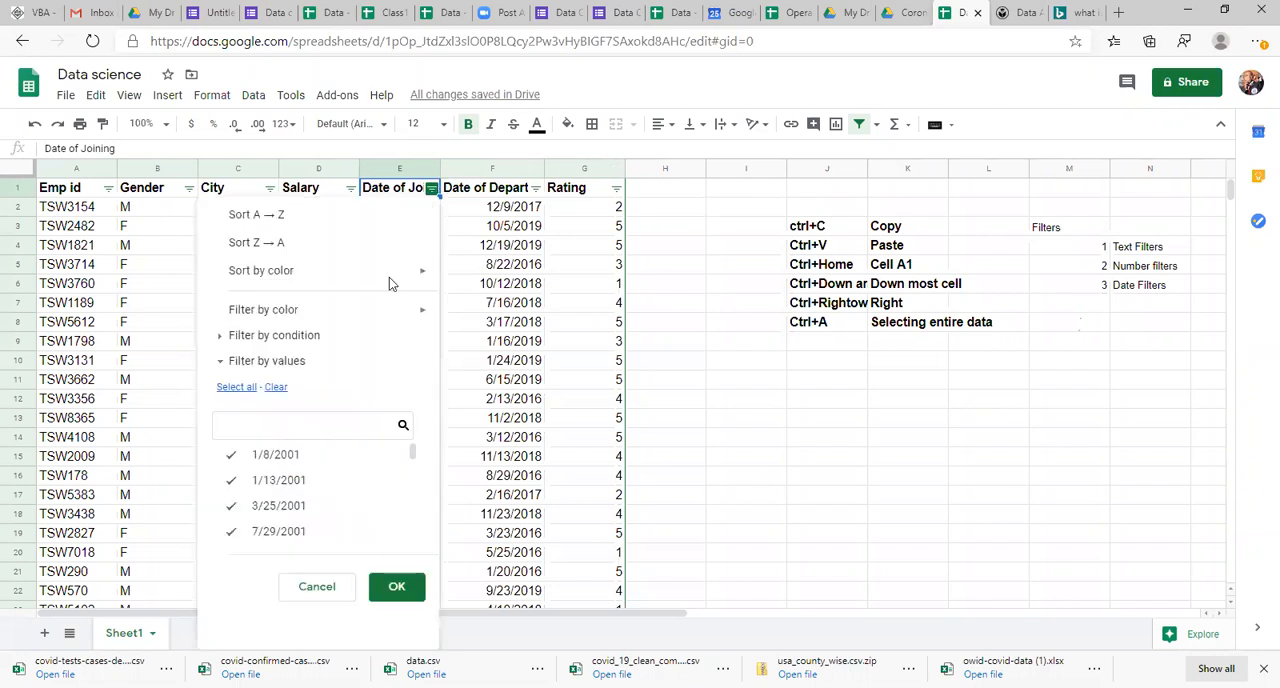
pyautogui.click(308, 337)
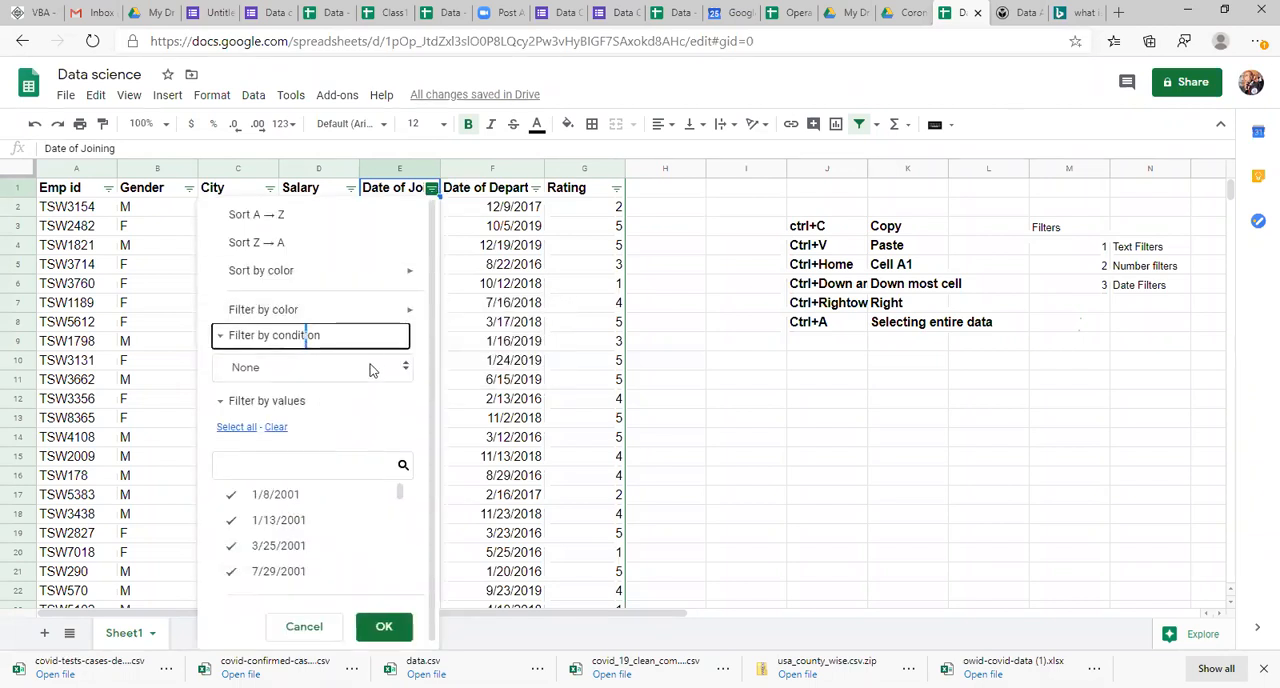
pyautogui.click(370, 369)
pyautogui.scroll(-3, 365, 431)
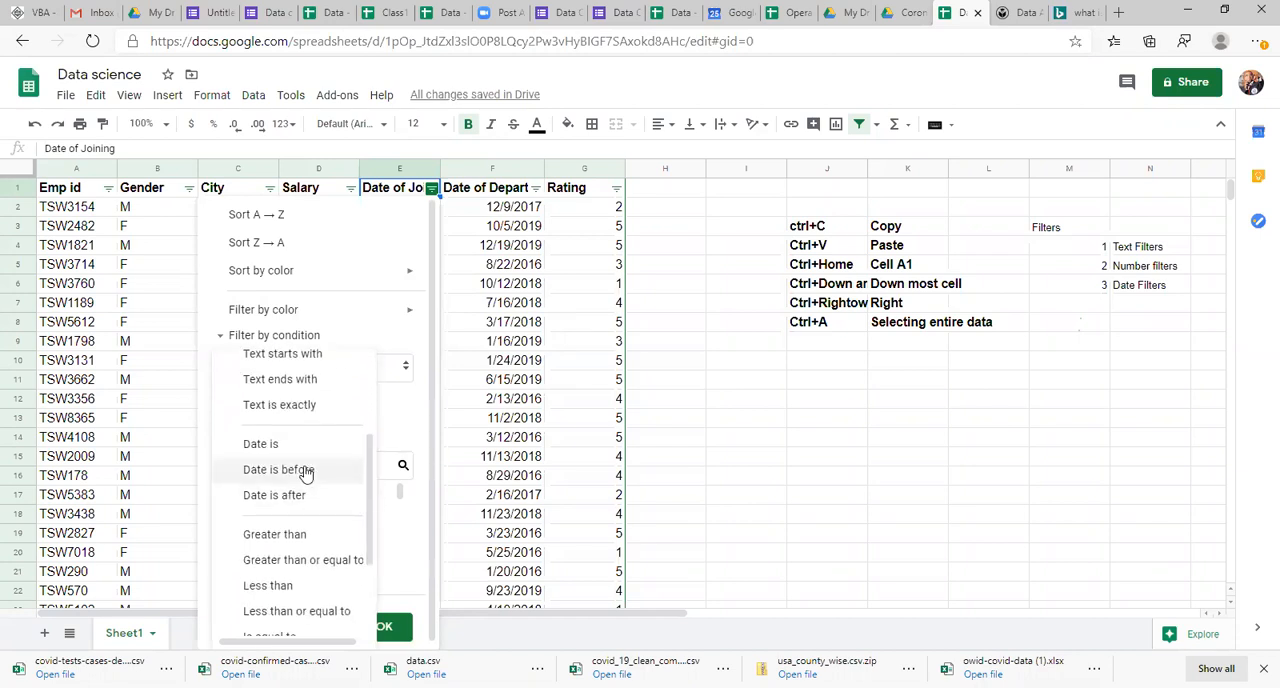
pyautogui.click(305, 470)
pyautogui.click(296, 395)
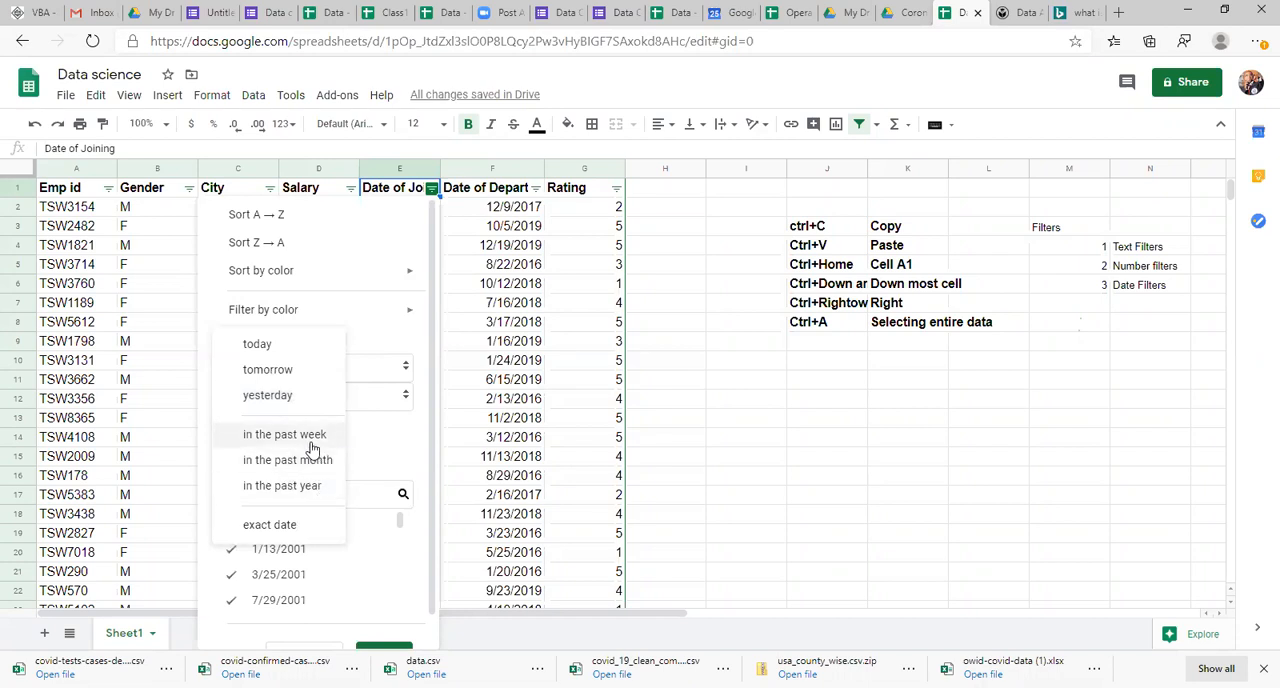
pyautogui.click(288, 524)
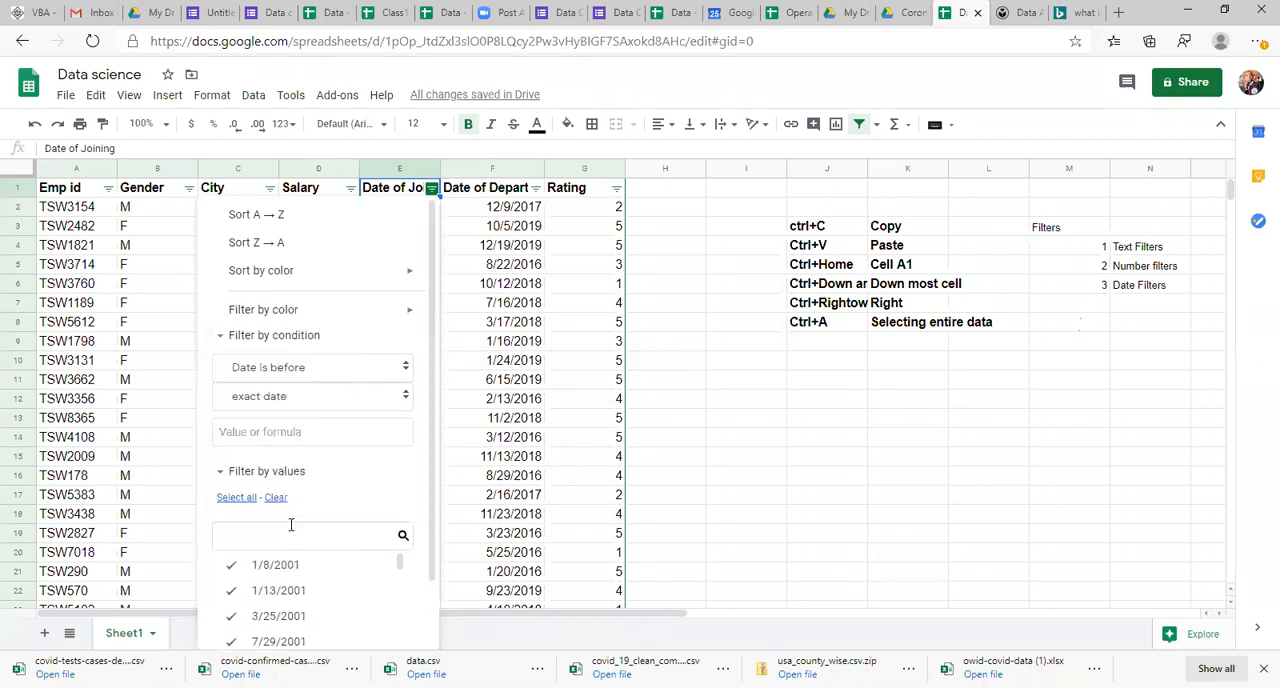
# Step: Enter 2019-01-01 as the Date of Joining condition's cutoff date and apply the filter
pyautogui.click(296, 434)
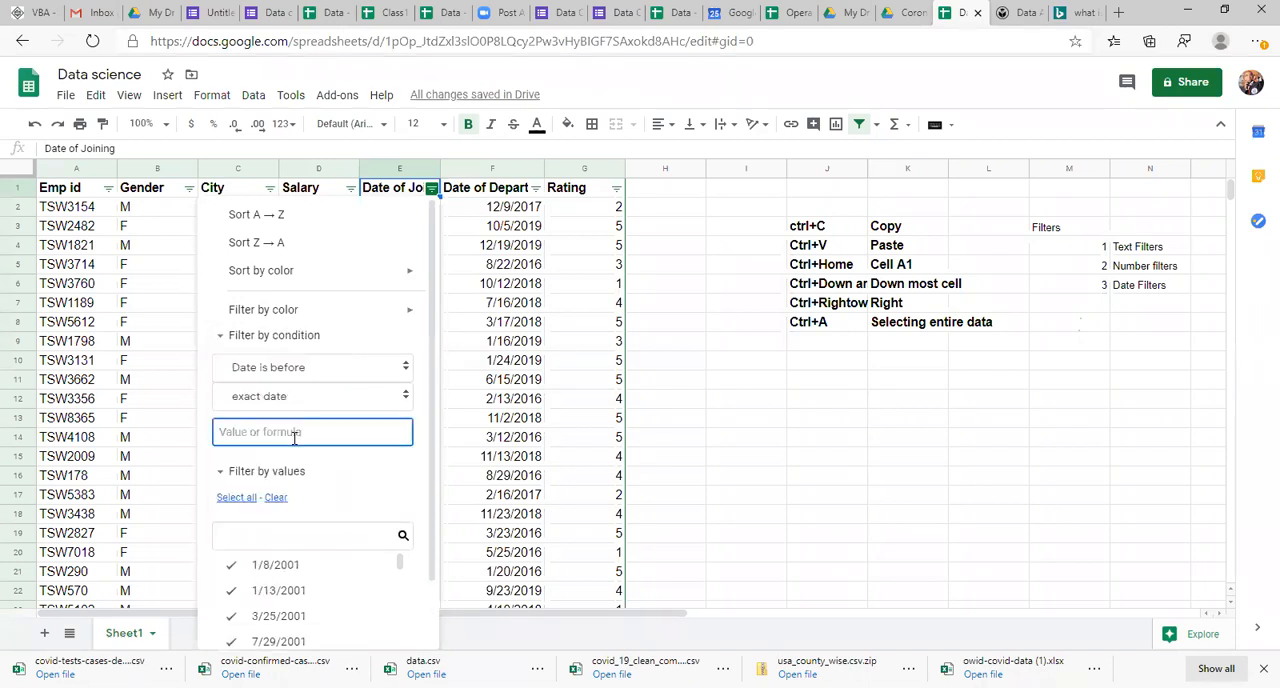
pyautogui.write('202')
pyautogui.press('BackSpace')
pyautogui.press('BackSpace')
pyautogui.press('BackSpace')
pyautogui.write('2019-01-01')
pyautogui.moveTo(433, 485); pyautogui.dragTo(428, 612)
pyautogui.click(381, 621)
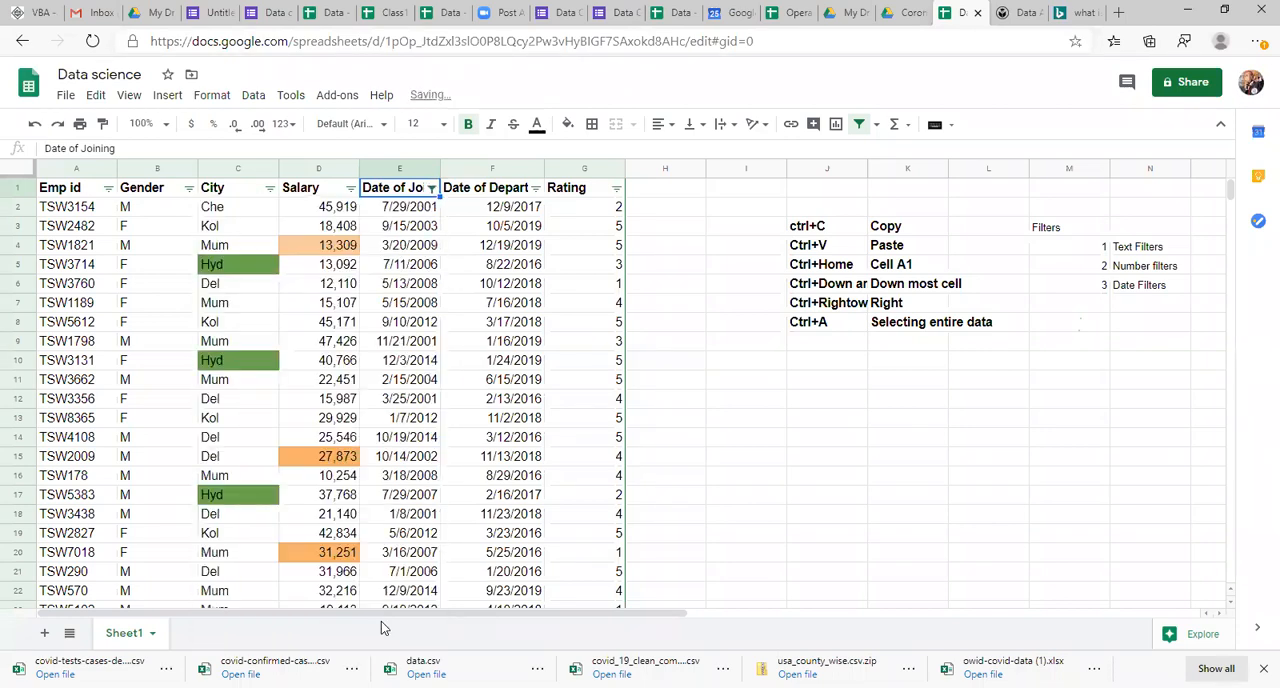
# Step: Examine the filtered Date of Joining values from the first to the last row against the date condition
pyautogui.click(381, 536)
pyautogui.hotkey('ctrl', 'Up')
pyautogui.press('Down')
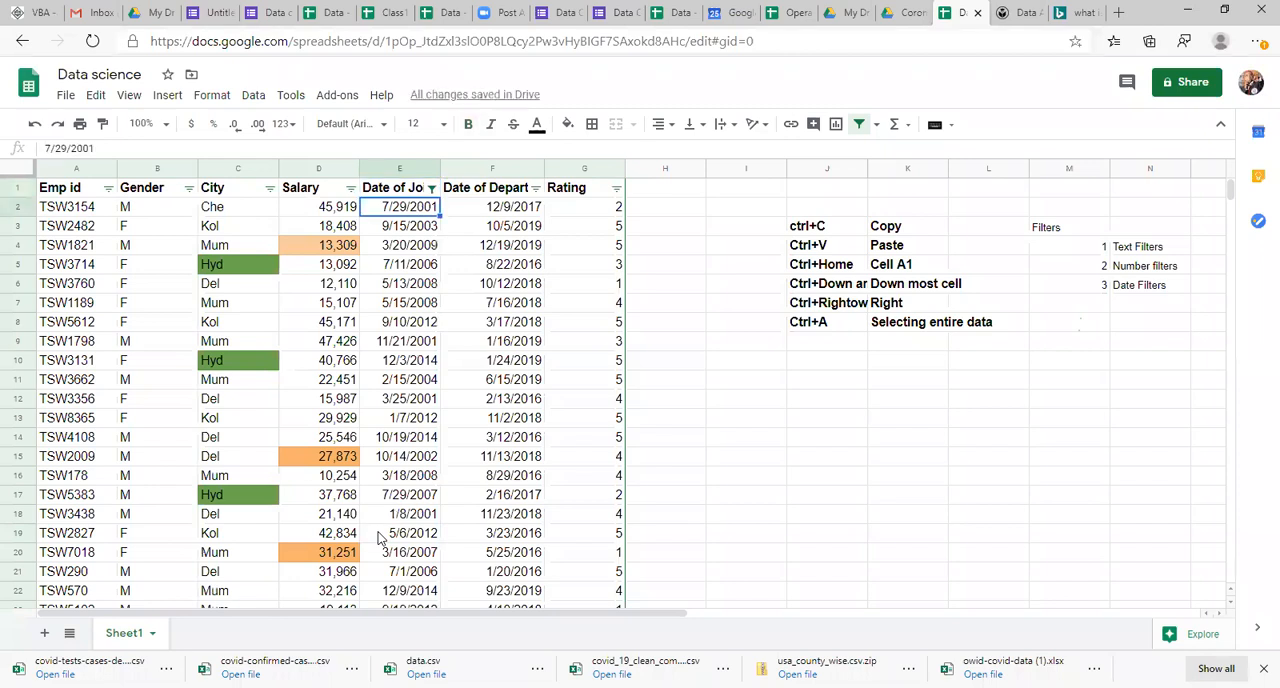
pyautogui.hotkey('ctrl', 'Down')
pyautogui.hotkey('ctrl', 'Up')
pyautogui.press('Down')
pyautogui.press('Right')
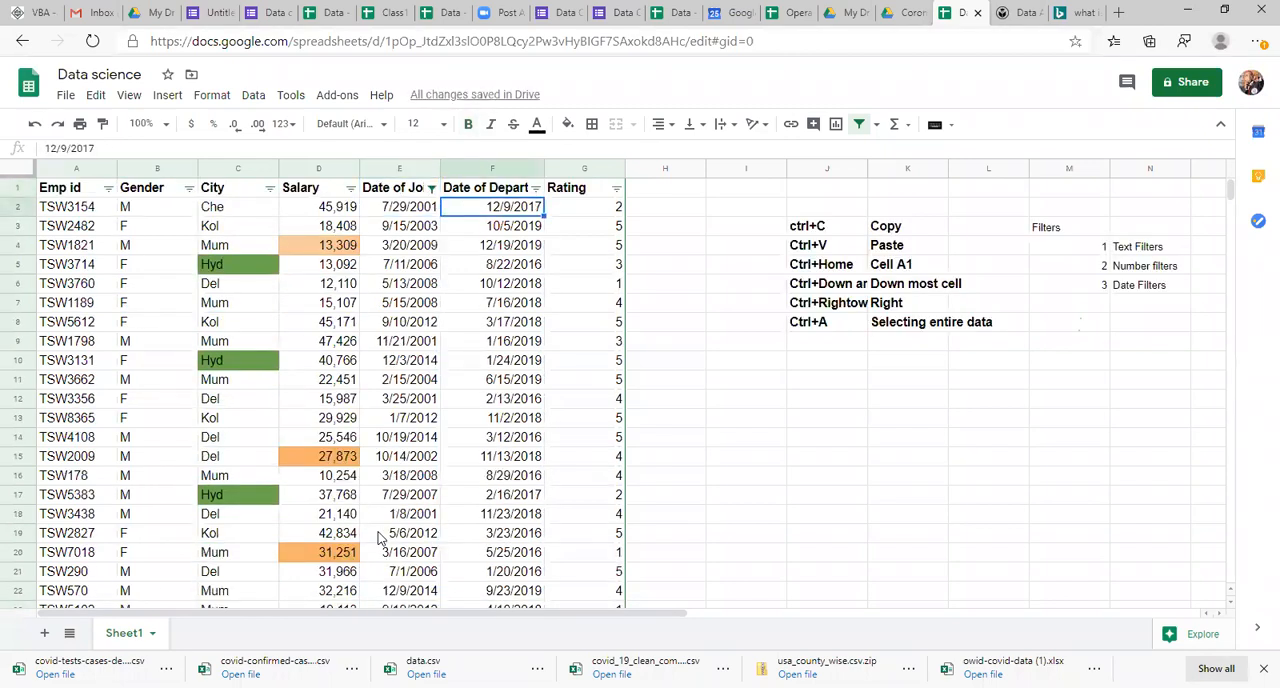
pyautogui.click(431, 189)
pyautogui.press('Return')
pyautogui.click(424, 232)
pyautogui.press('Up')
pyautogui.hotkey('ctrl', 'Down')
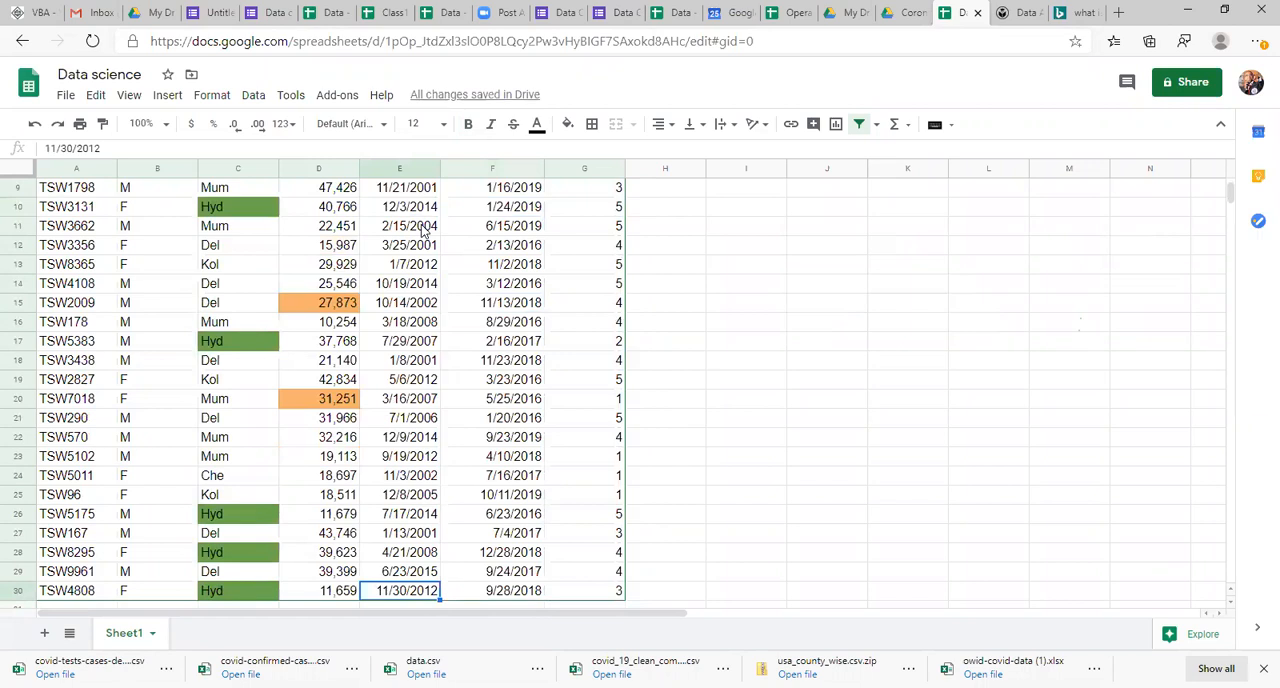
pyautogui.hotkey('ctrl', 'Up')
pyautogui.press('Down')
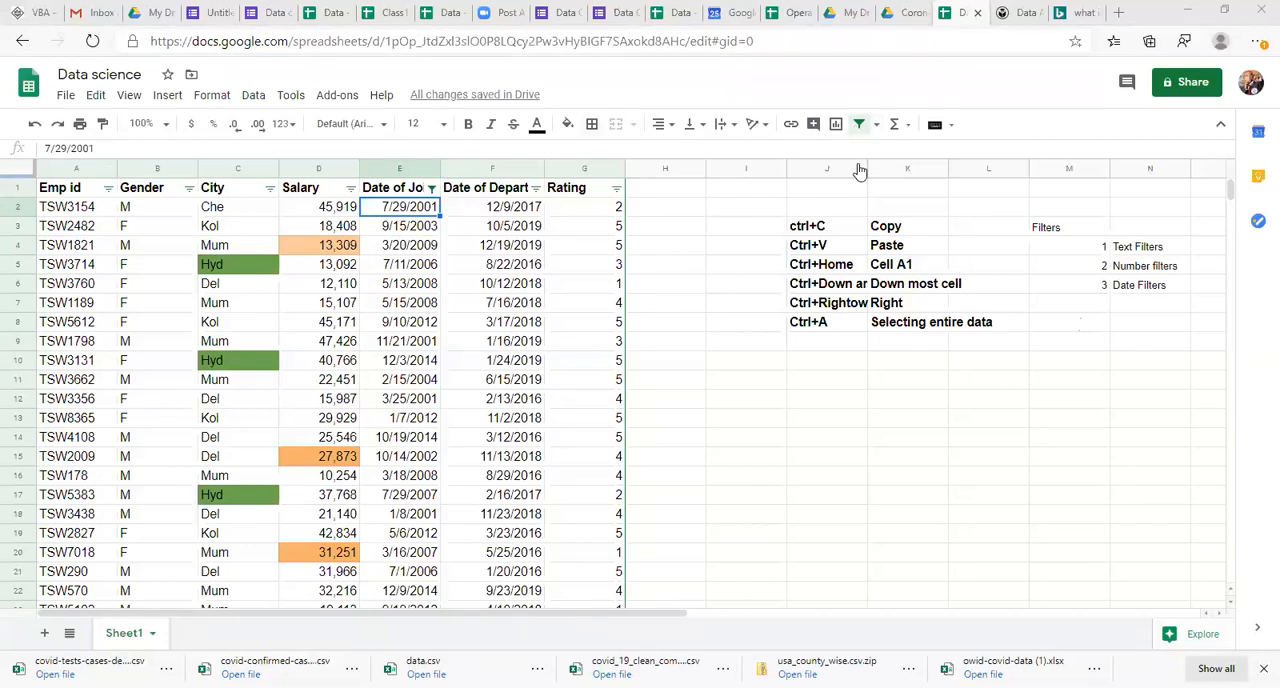
# Step: Select the whole employee table and remove its filter
pyautogui.click(165, 318)
pyautogui.hotkey('ctrl', 'a')
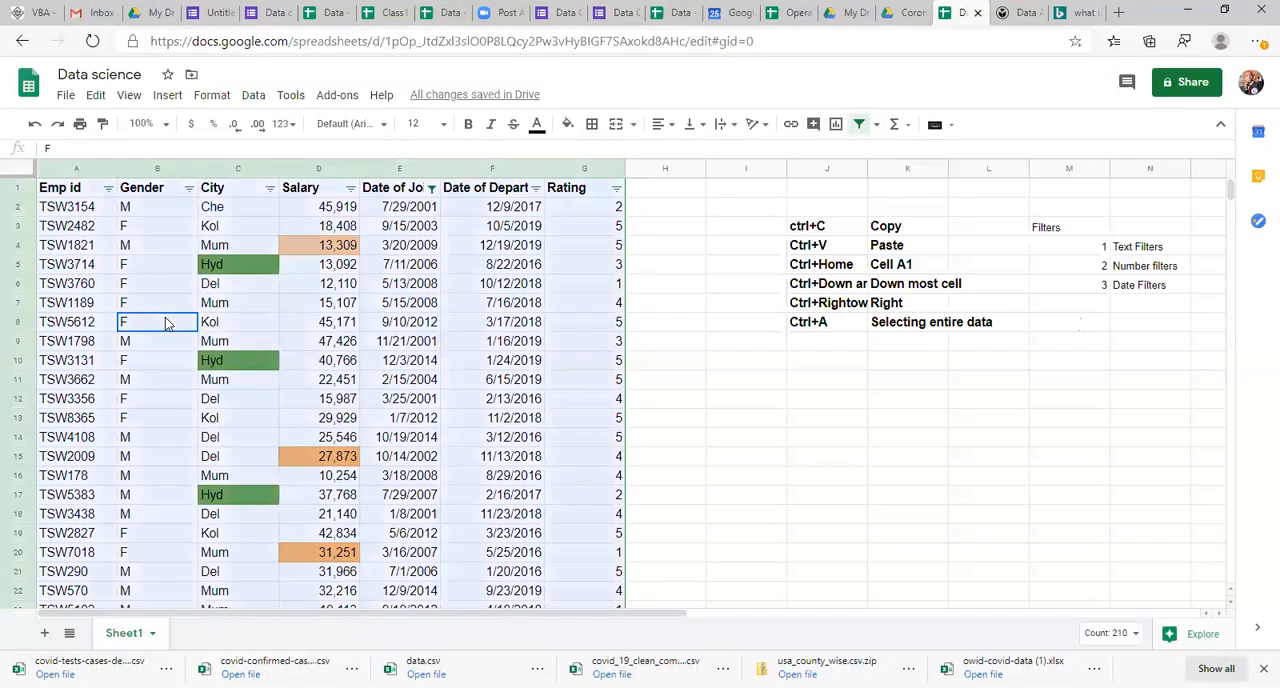
pyautogui.click(864, 125)
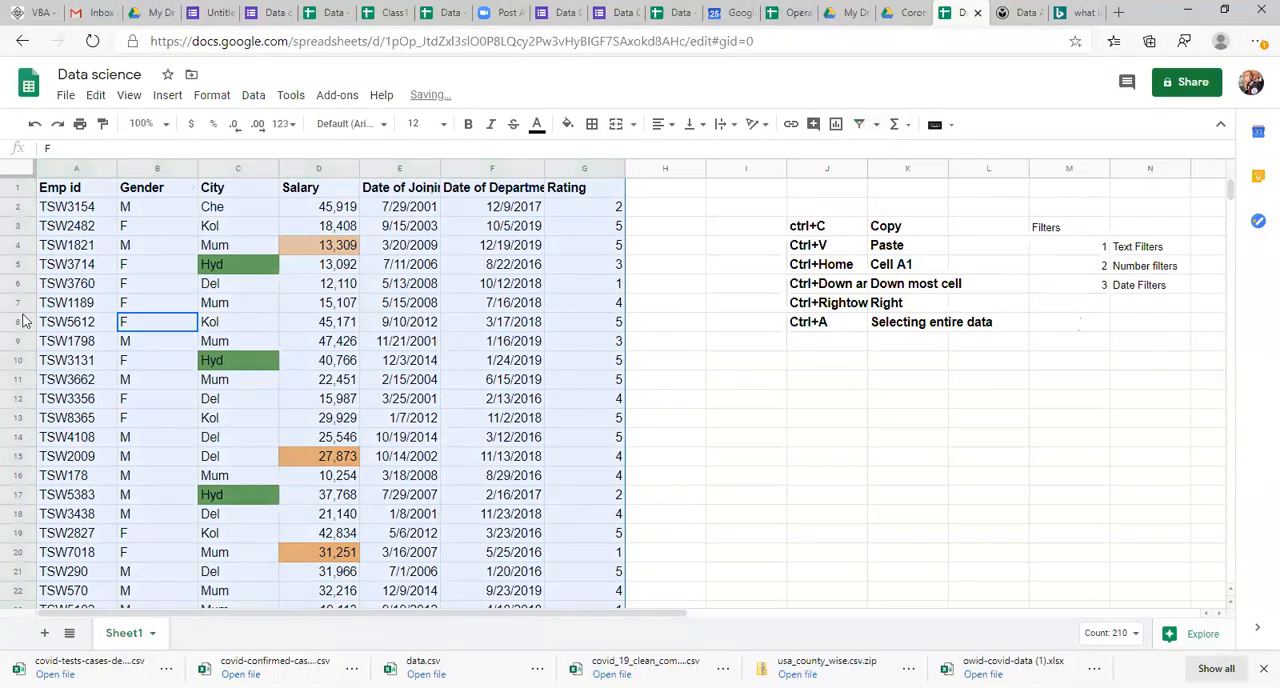
# Step: Select only the Emp id and Gender columns down to the last data row and create a filter on them
pyautogui.click(76, 305)
pyautogui.hotkey('ctrl', 'Home')
pyautogui.hotkey('shift', 'Right')
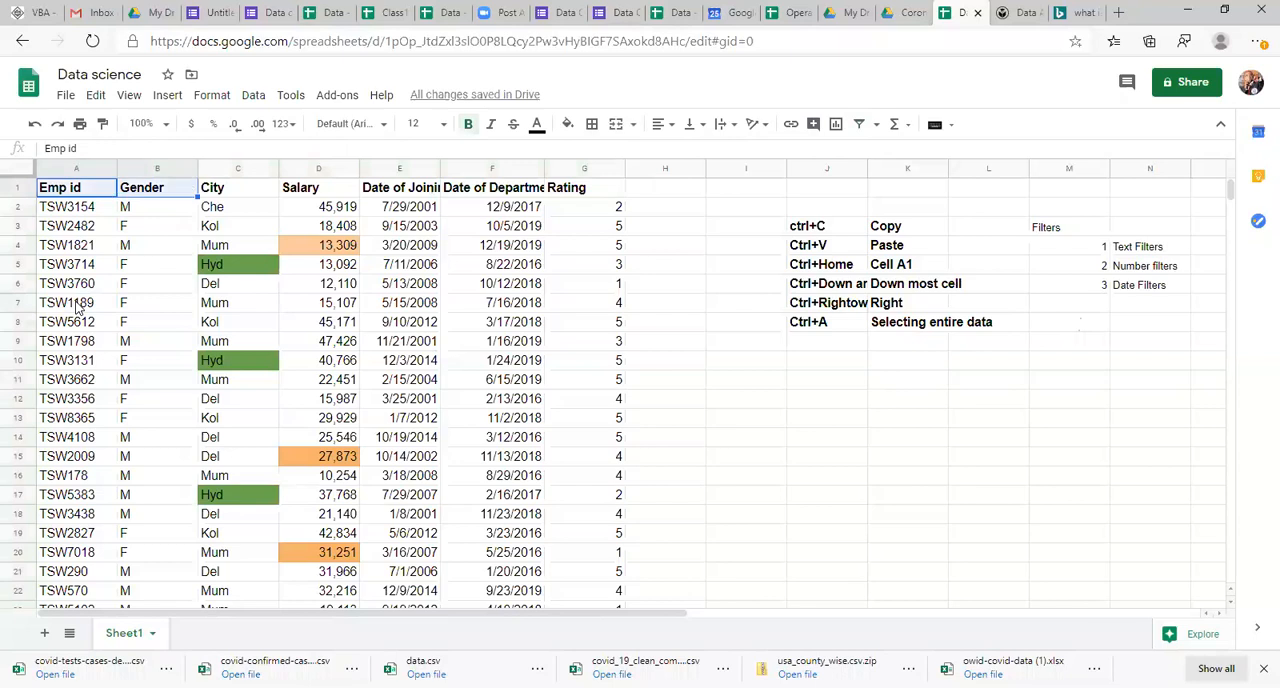
pyautogui.hotkey('ctrl', 'shift', 'Down')
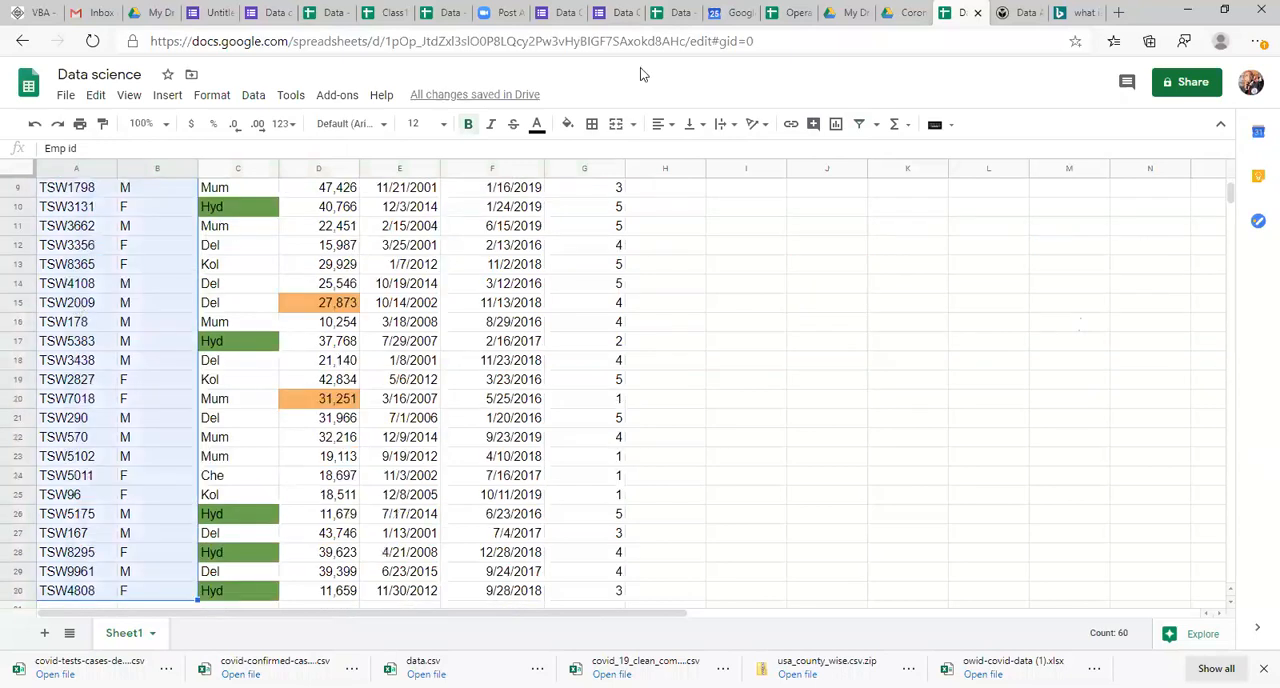
pyautogui.click(859, 124)
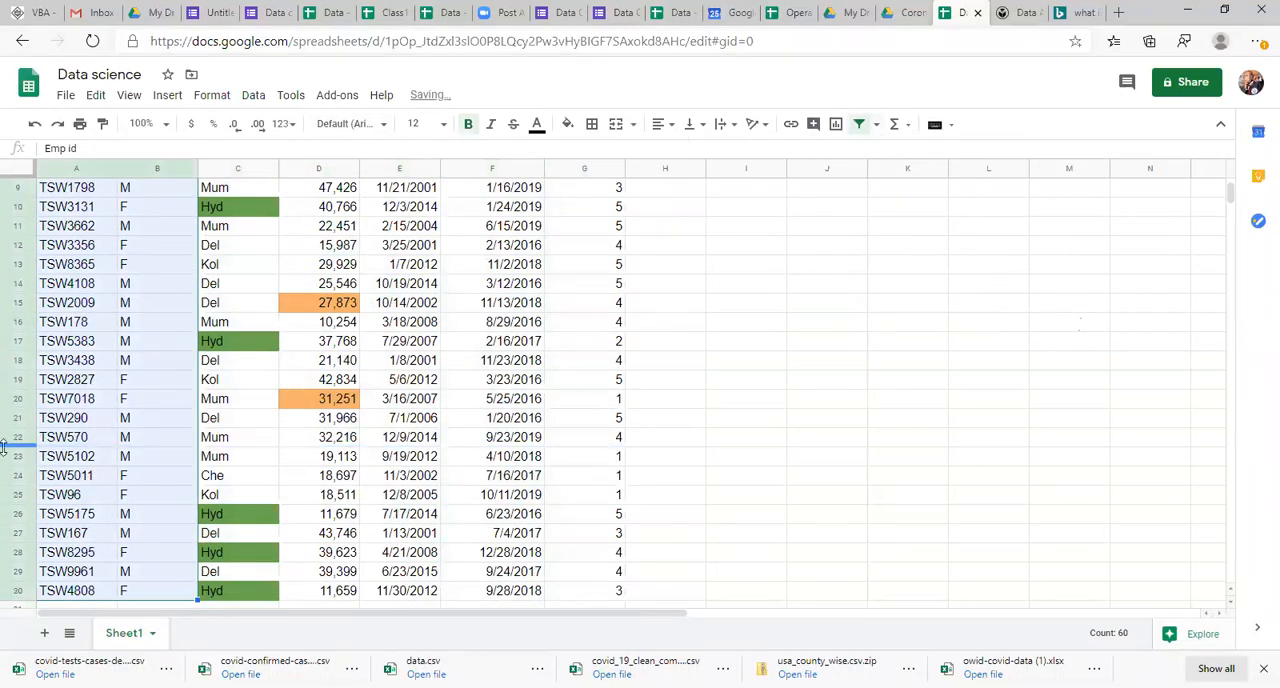
pyautogui.press('Down')
pyautogui.press('Right')
pyautogui.press('Up')
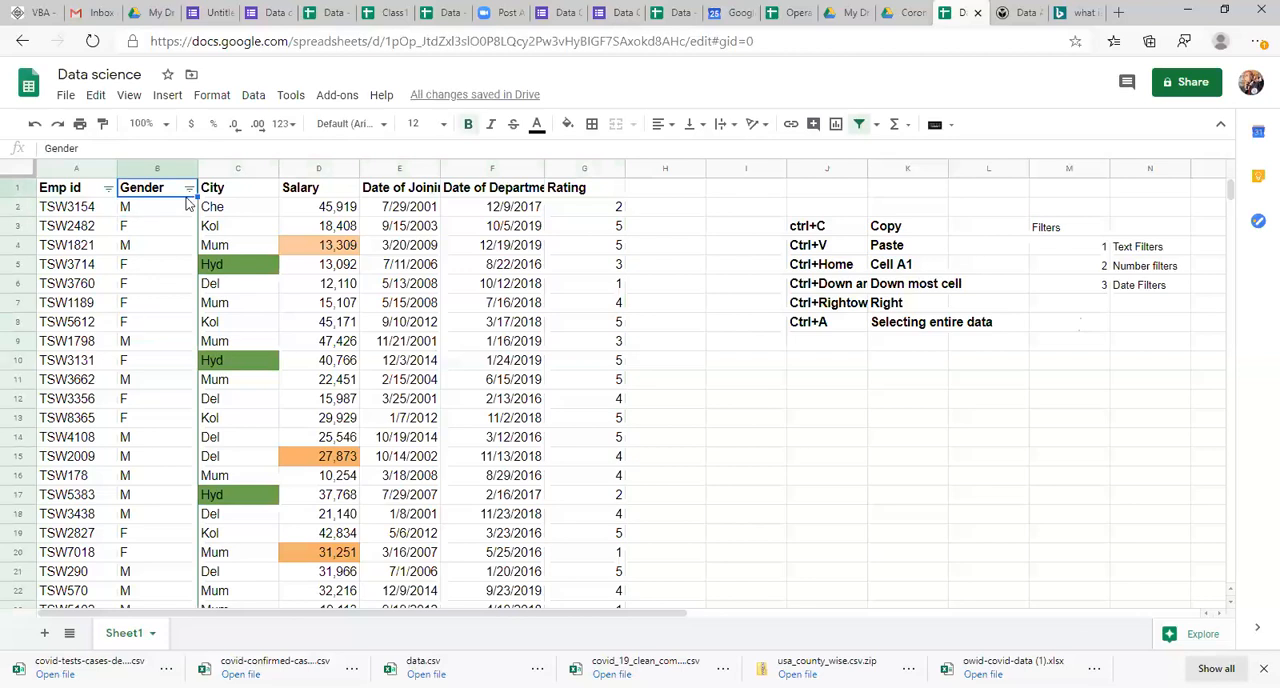
# Step: Filter the Gender column by values so that only M is selected
pyautogui.click(189, 188)
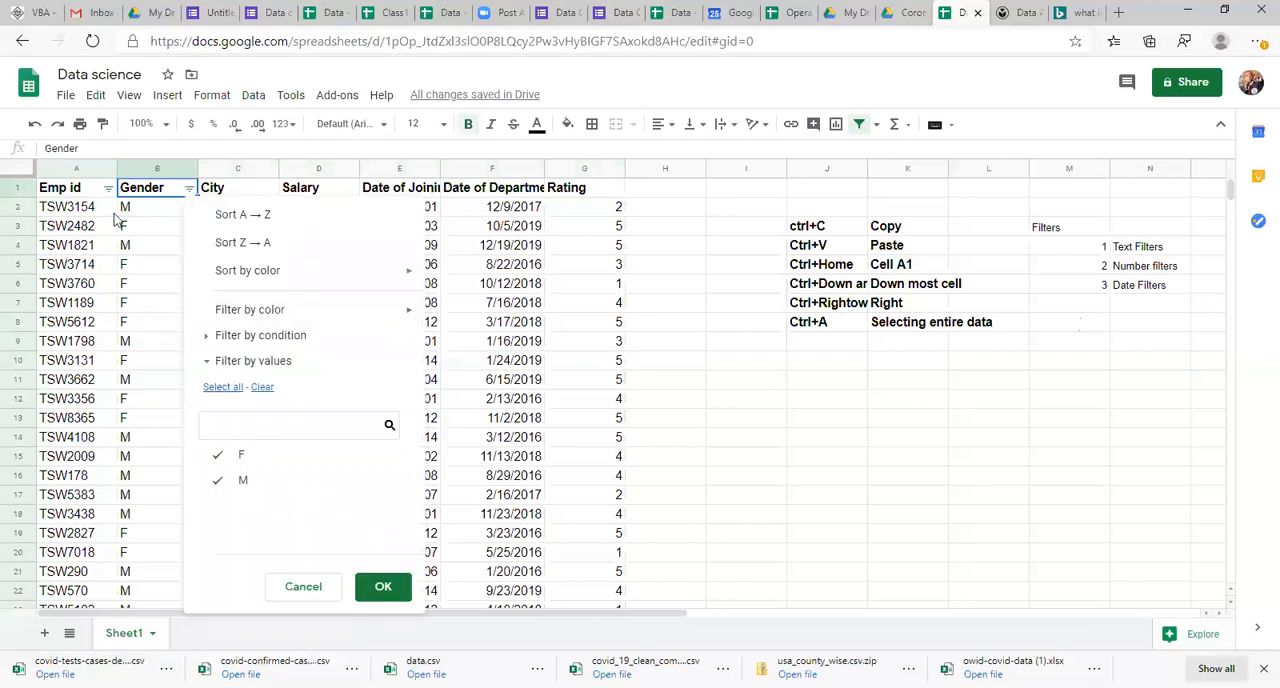
pyautogui.click(262, 389)
pyautogui.click(247, 483)
pyautogui.click(382, 587)
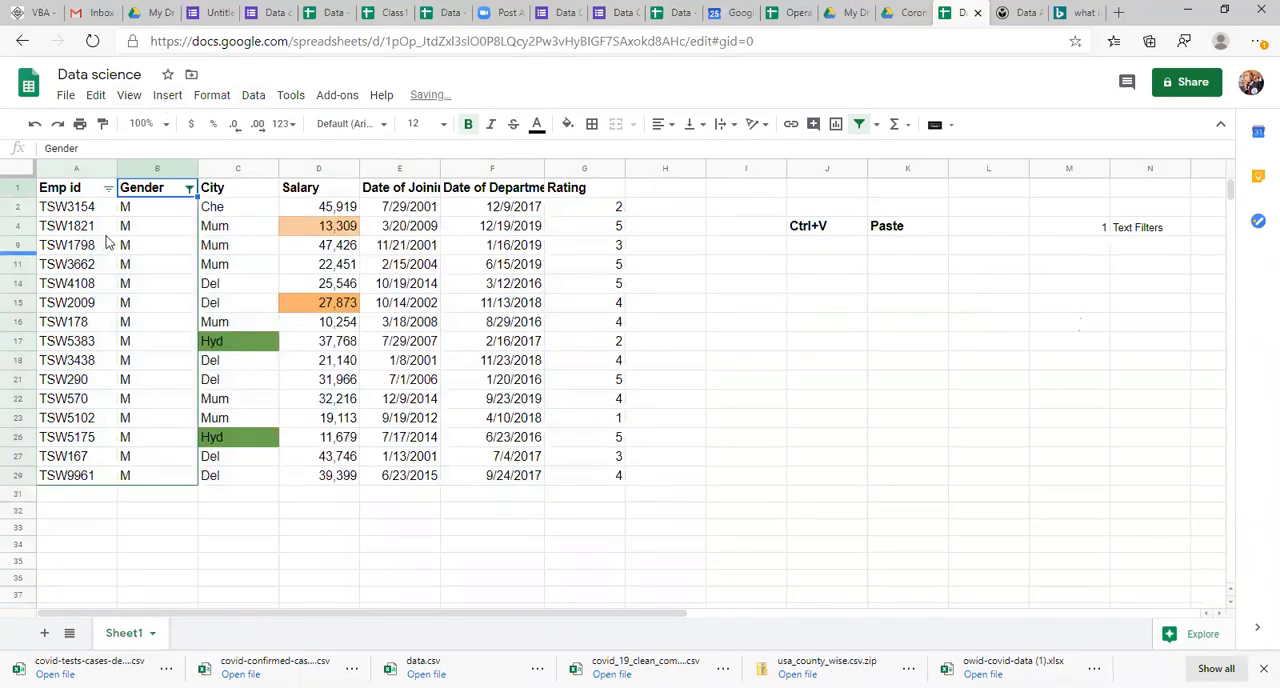
# Step: Examine how the Gender filter affects the rows across the City, Salary and date columns outside the filtered range
pyautogui.click(141, 212)
pyautogui.click(410, 230)
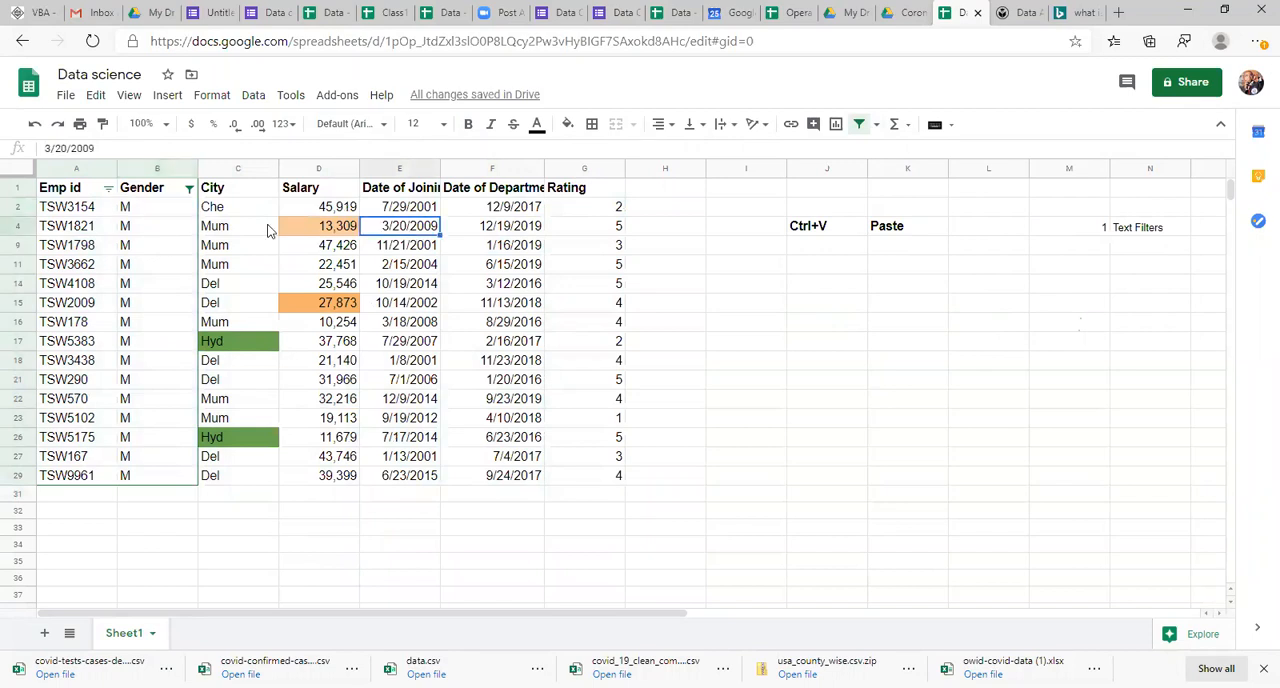
pyautogui.click(163, 211)
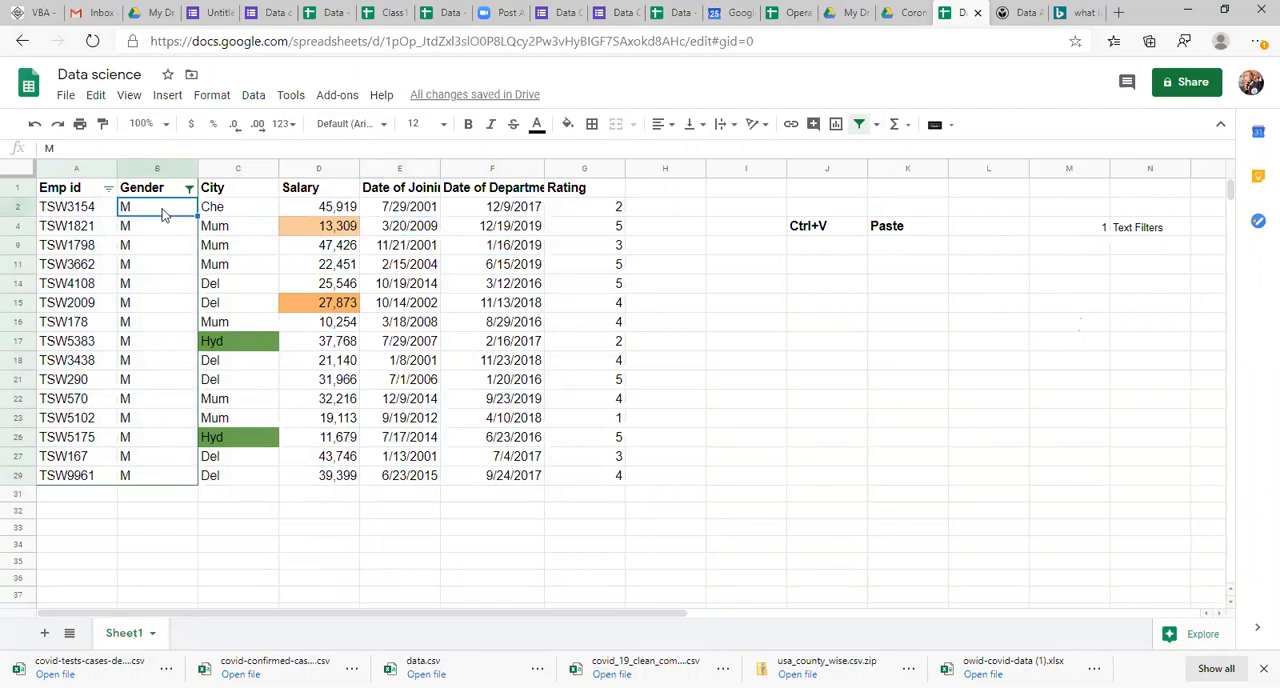
pyautogui.click(18, 207)
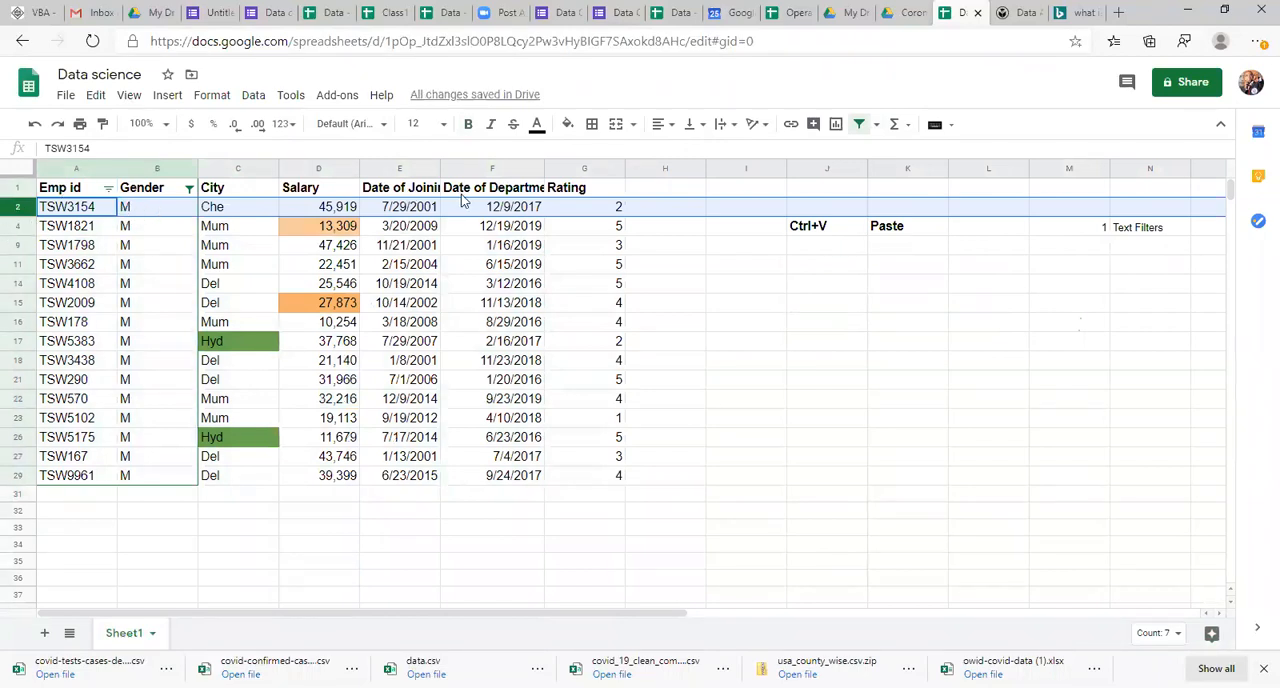
pyautogui.click(287, 253)
pyautogui.press('Right')
pyautogui.press('Right')
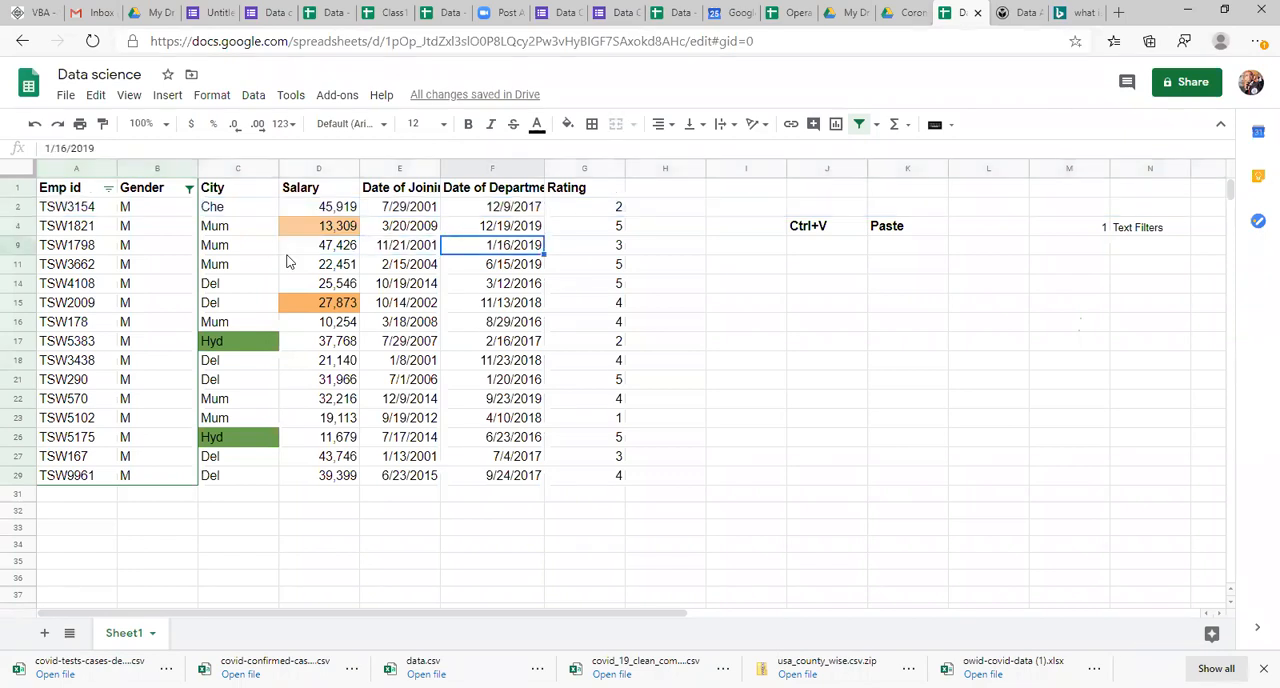
pyautogui.click(165, 211)
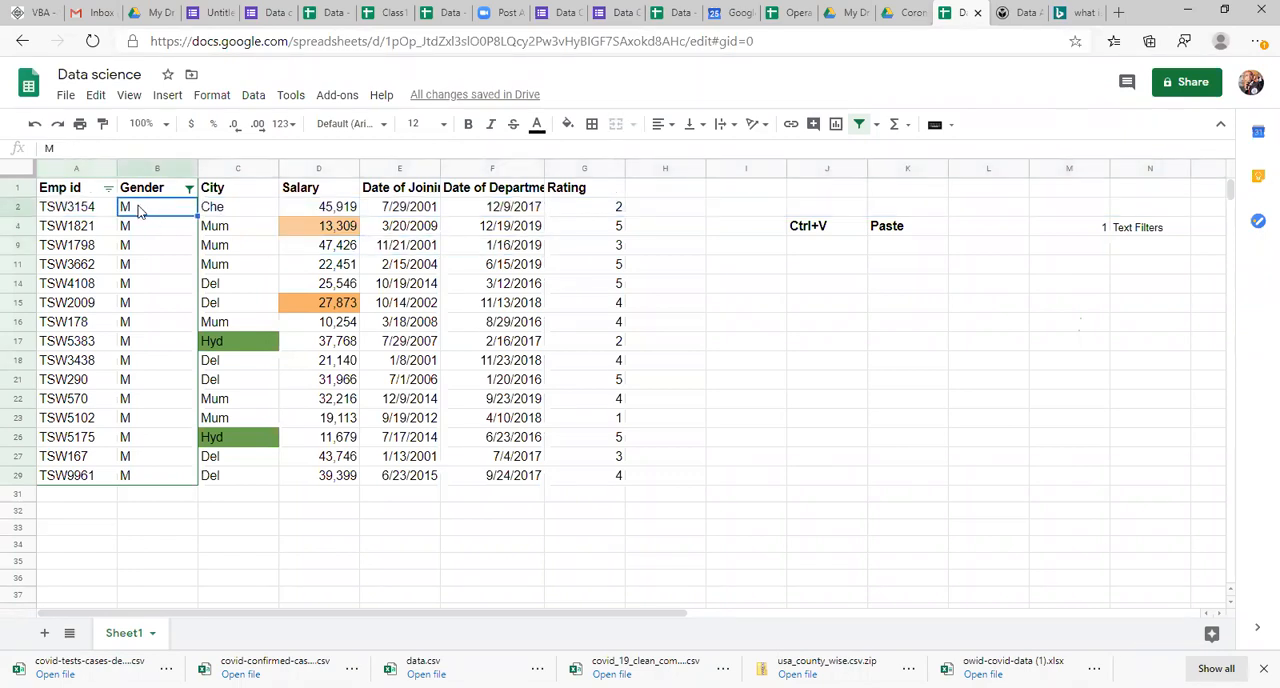
pyautogui.click(356, 225)
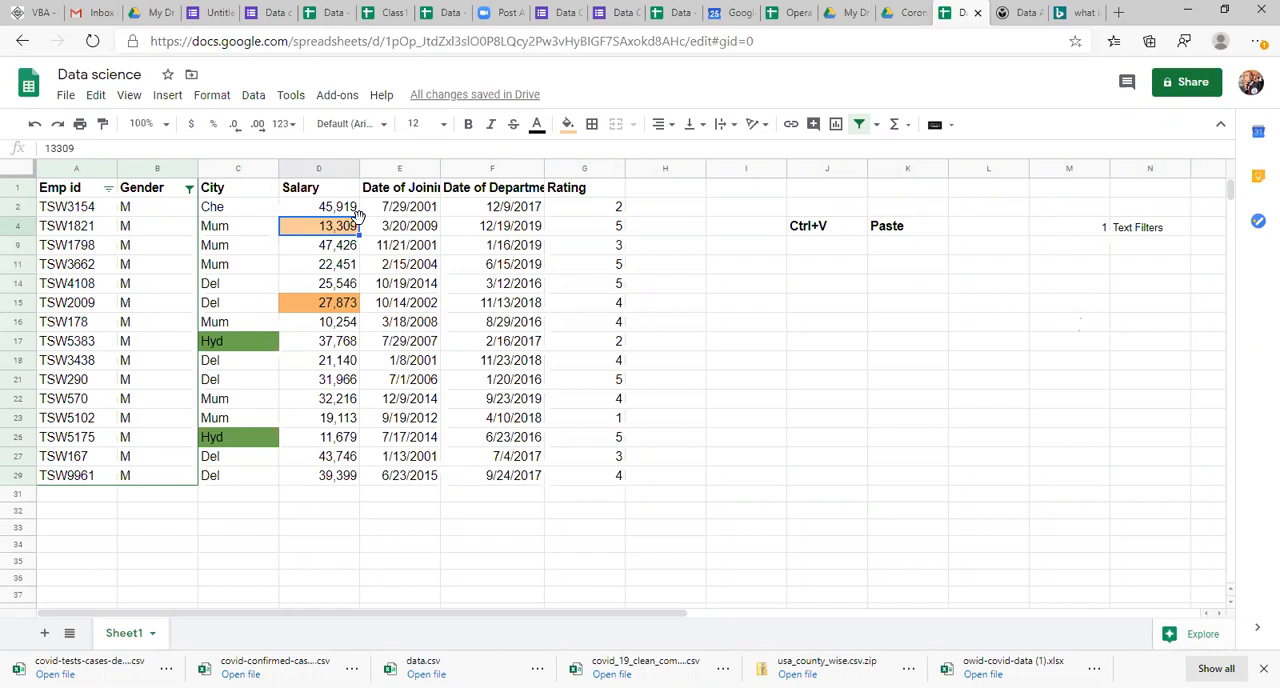
pyautogui.click(146, 207)
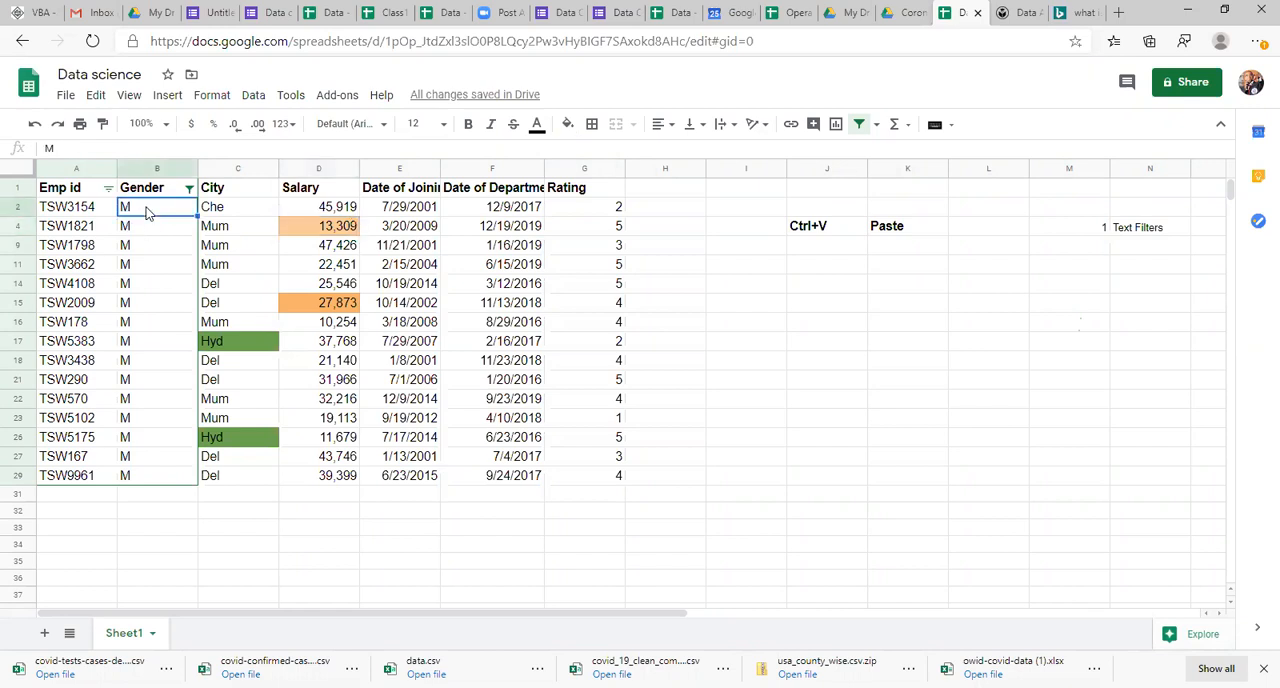
pyautogui.click(95, 212)
pyautogui.click(150, 204)
pyautogui.click(256, 213)
pyautogui.click(328, 210)
pyautogui.click(405, 210)
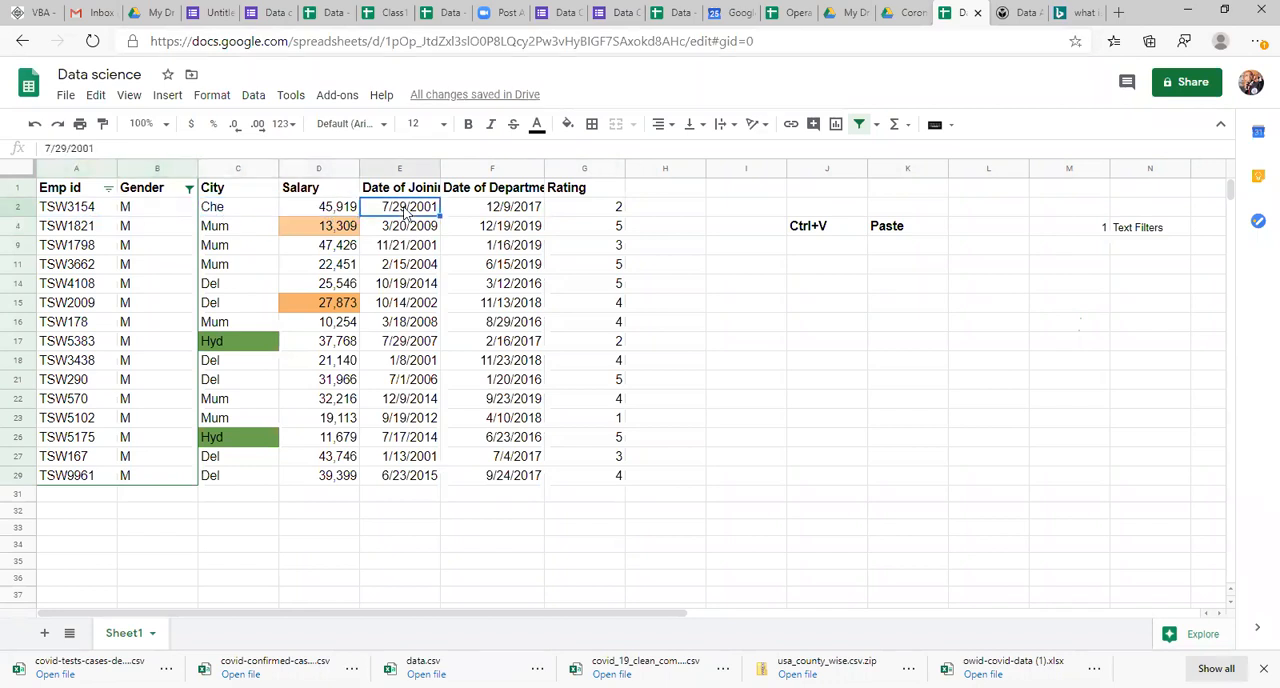
# Step: Remove the filter from the Emp id and Gender columns
pyautogui.click(141, 270)
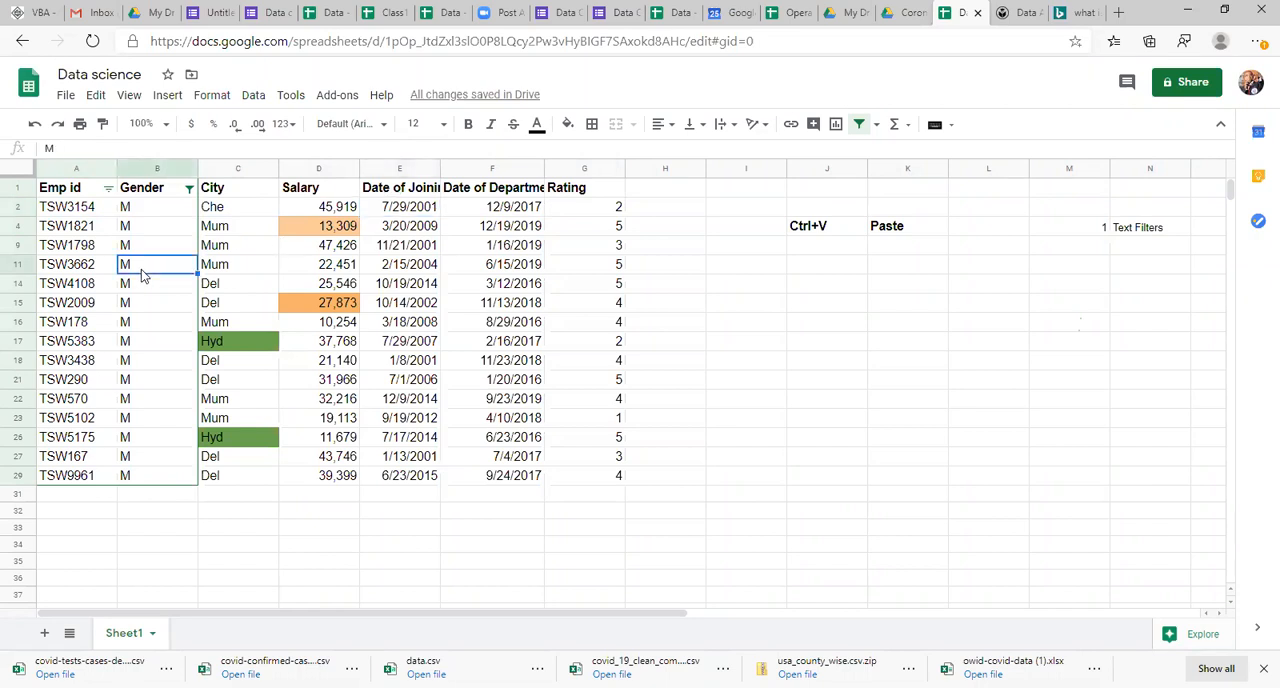
pyautogui.click(857, 128)
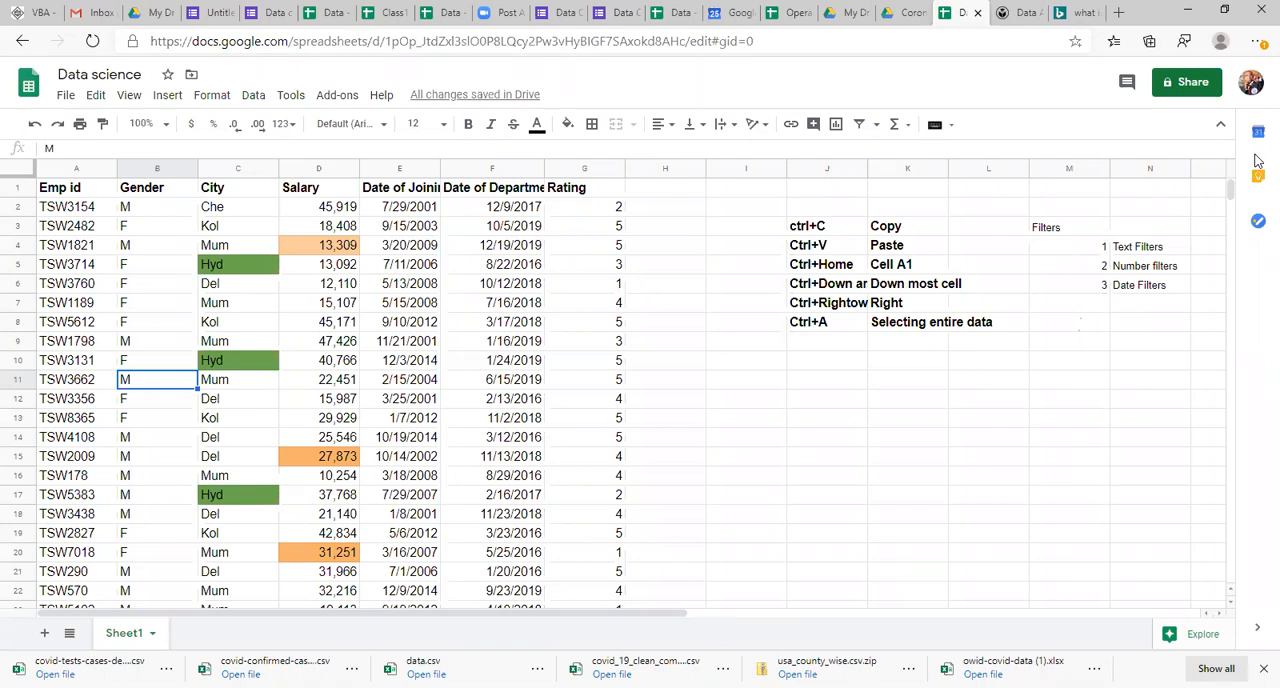
pyautogui.click(845, 465)
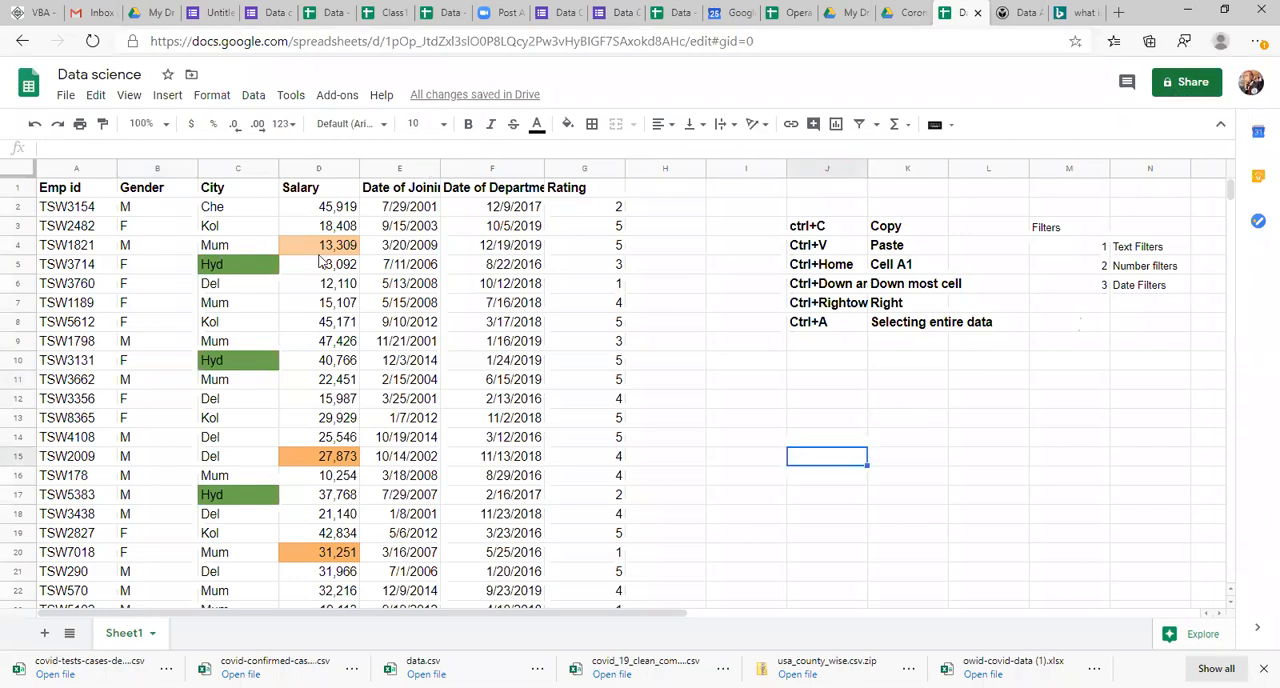
pyautogui.click(855, 406)
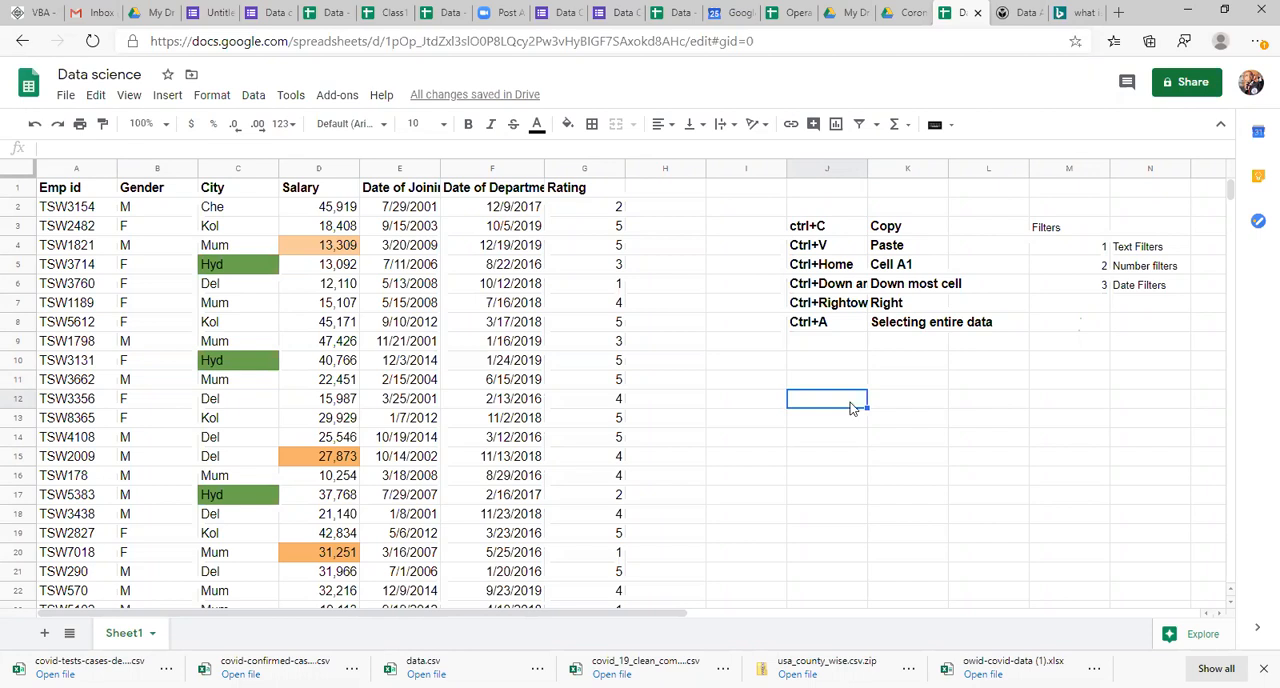
pyautogui.click(342, 230)
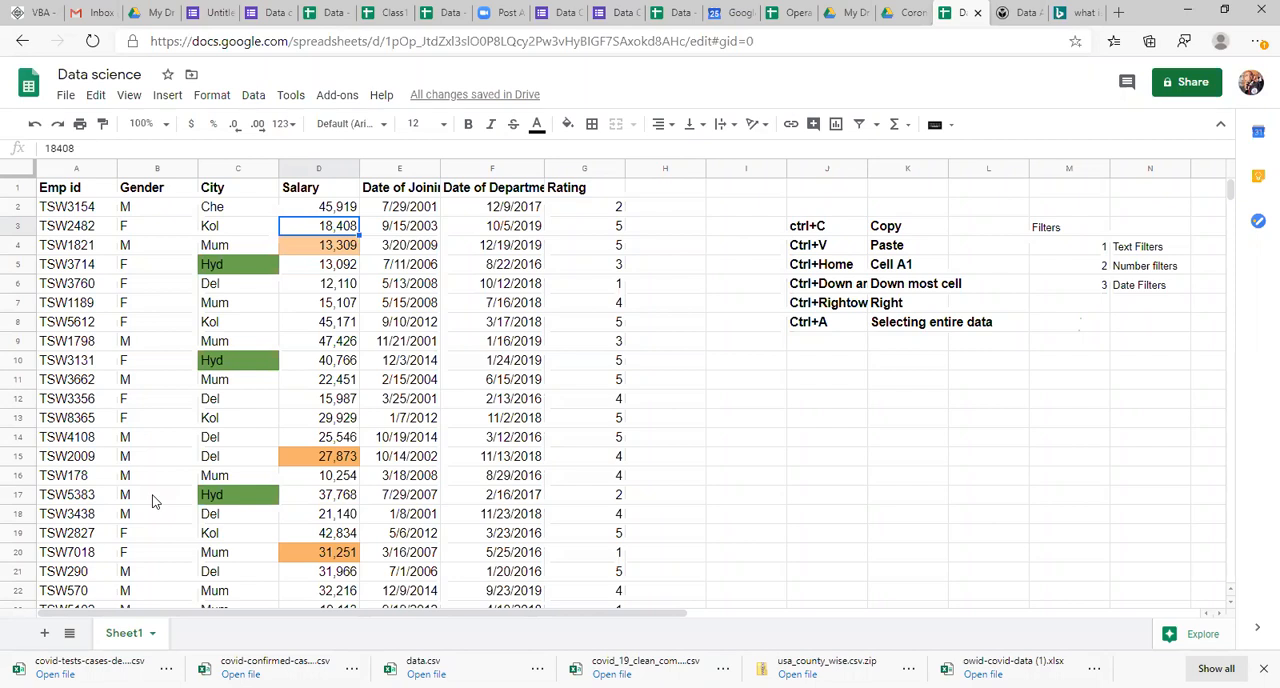
pyautogui.click(229, 437)
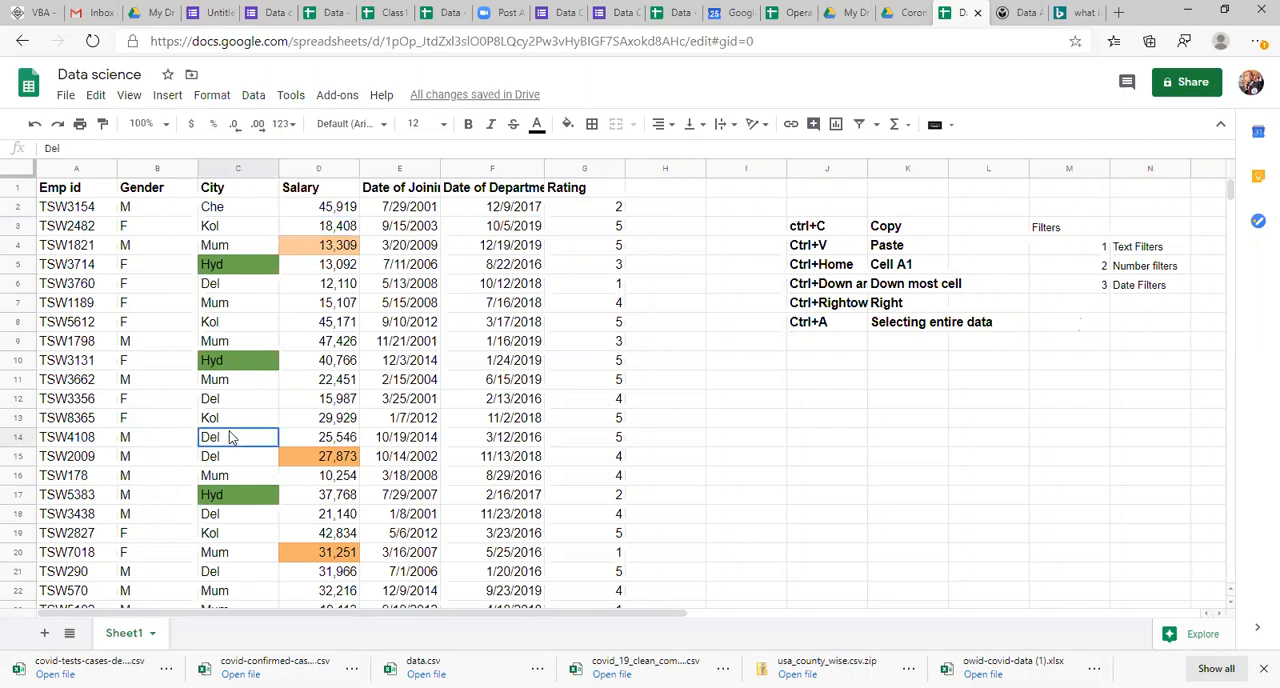
pyautogui.click(234, 327)
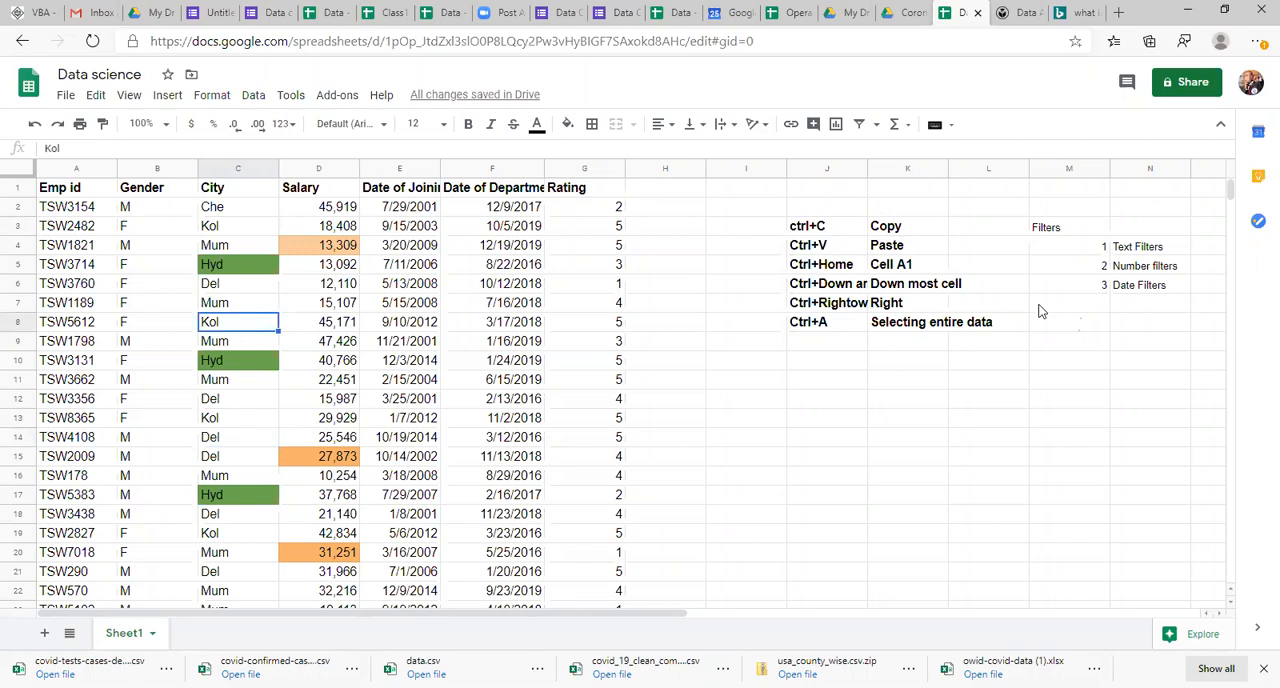
pyautogui.click(1001, 345)
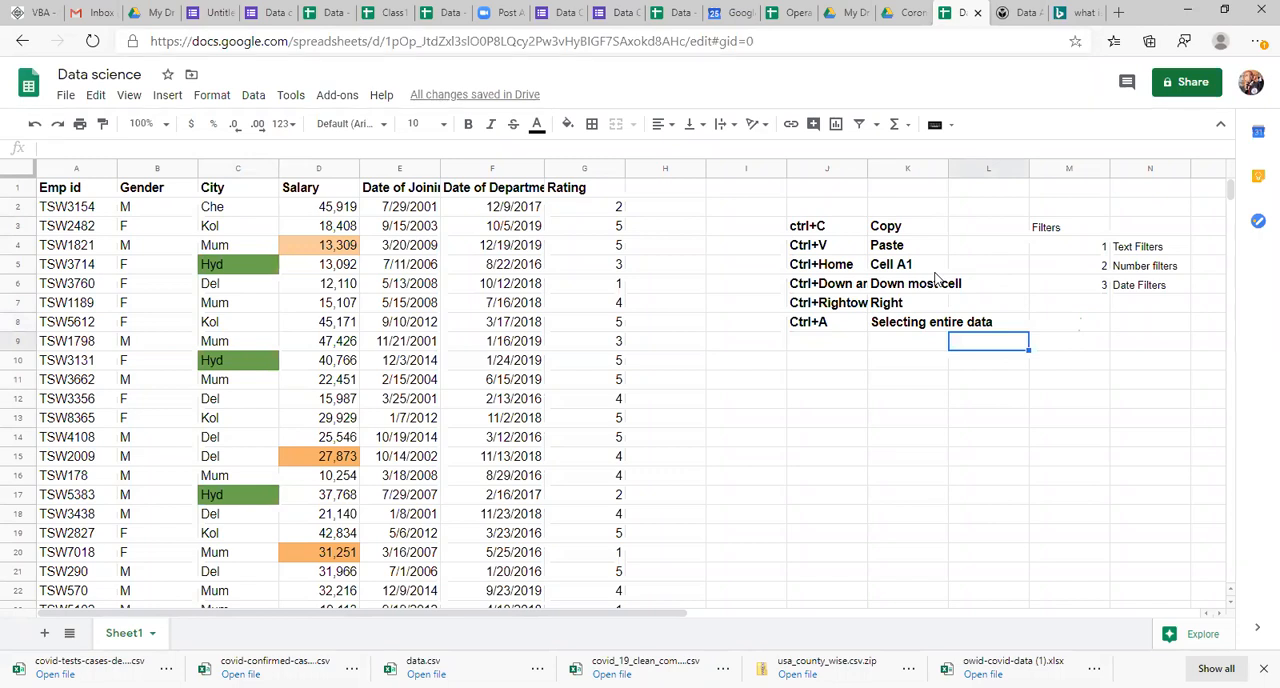
# Step: Review the Data collection form's questions and the Class1 notes, and return to the Data science spreadsheet
pyautogui.click(270, 12)
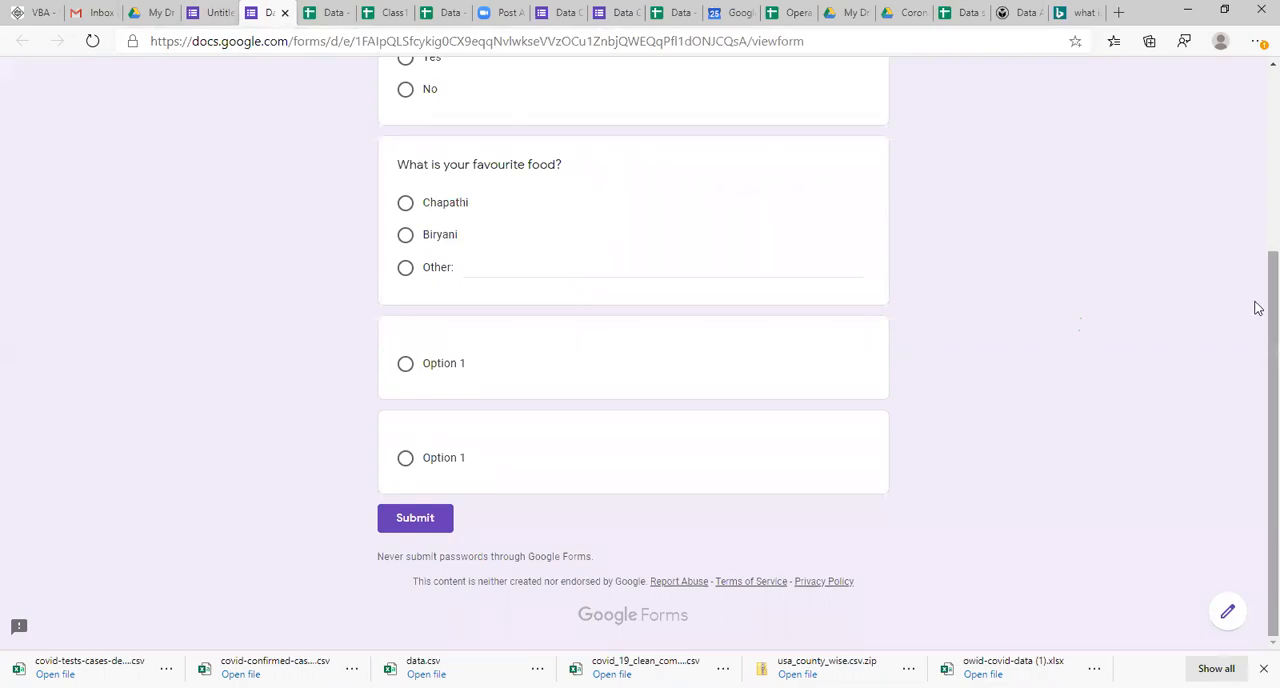
pyautogui.moveTo(1258, 310); pyautogui.dragTo(1258, 111)
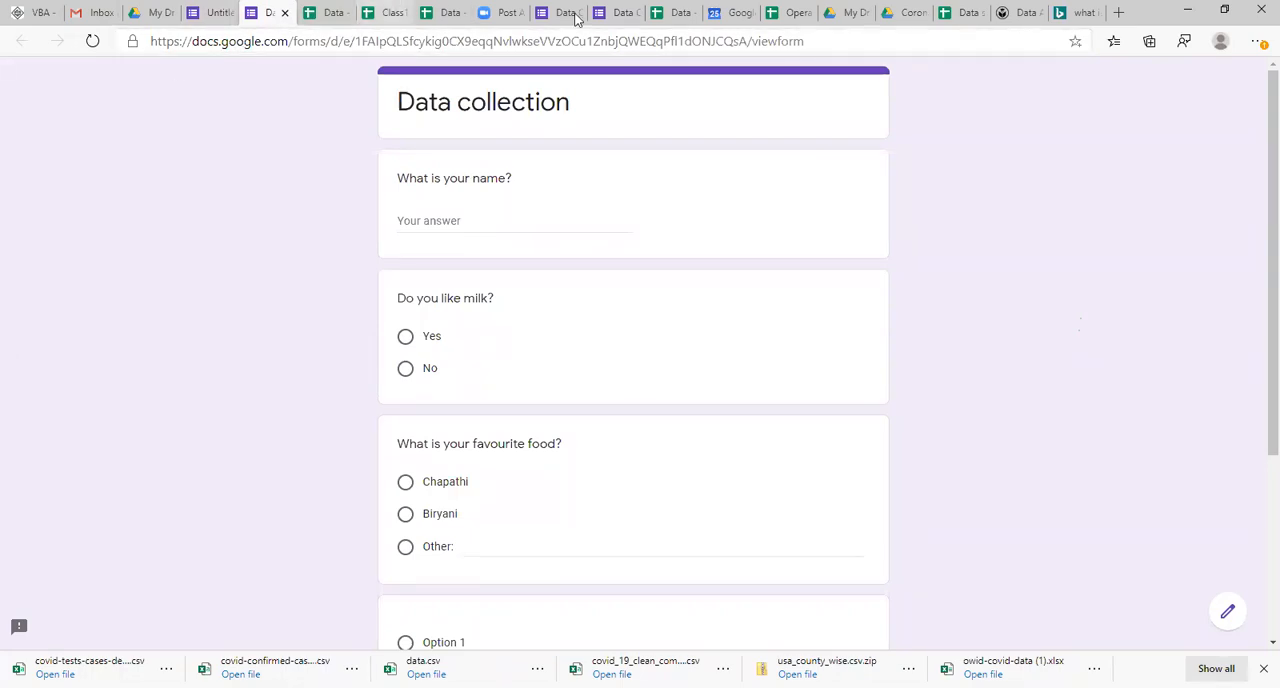
pyautogui.click(393, 12)
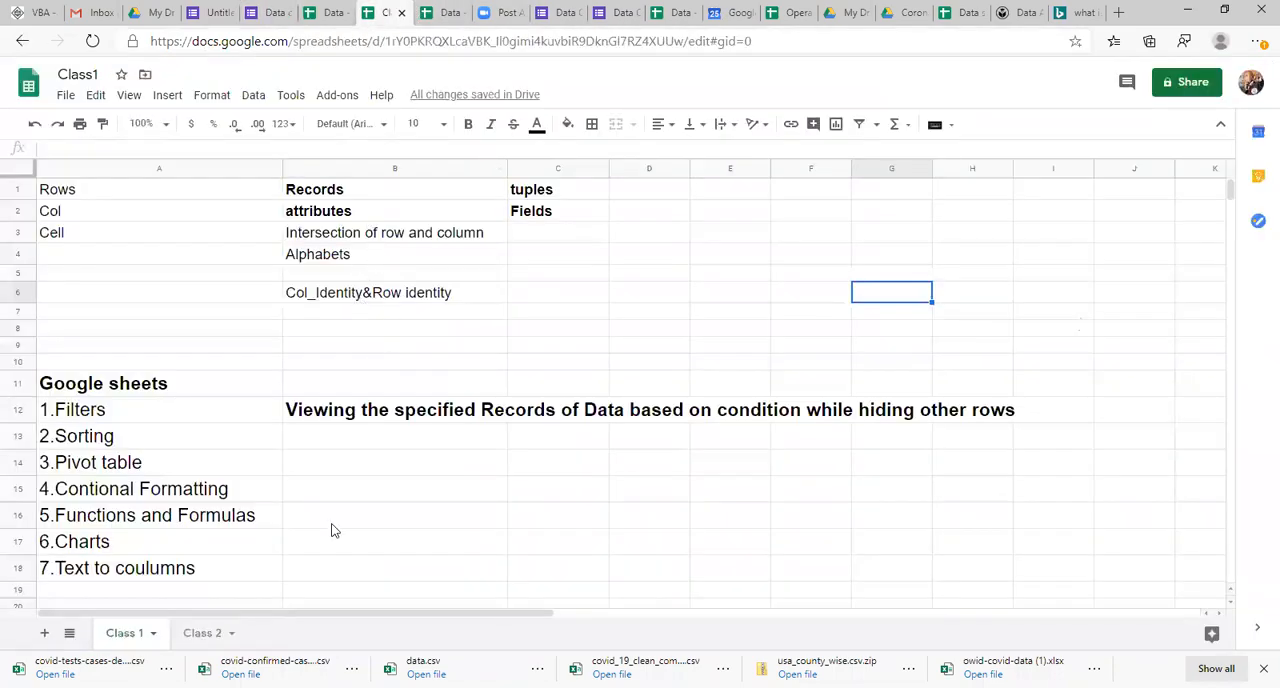
pyautogui.click(966, 8)
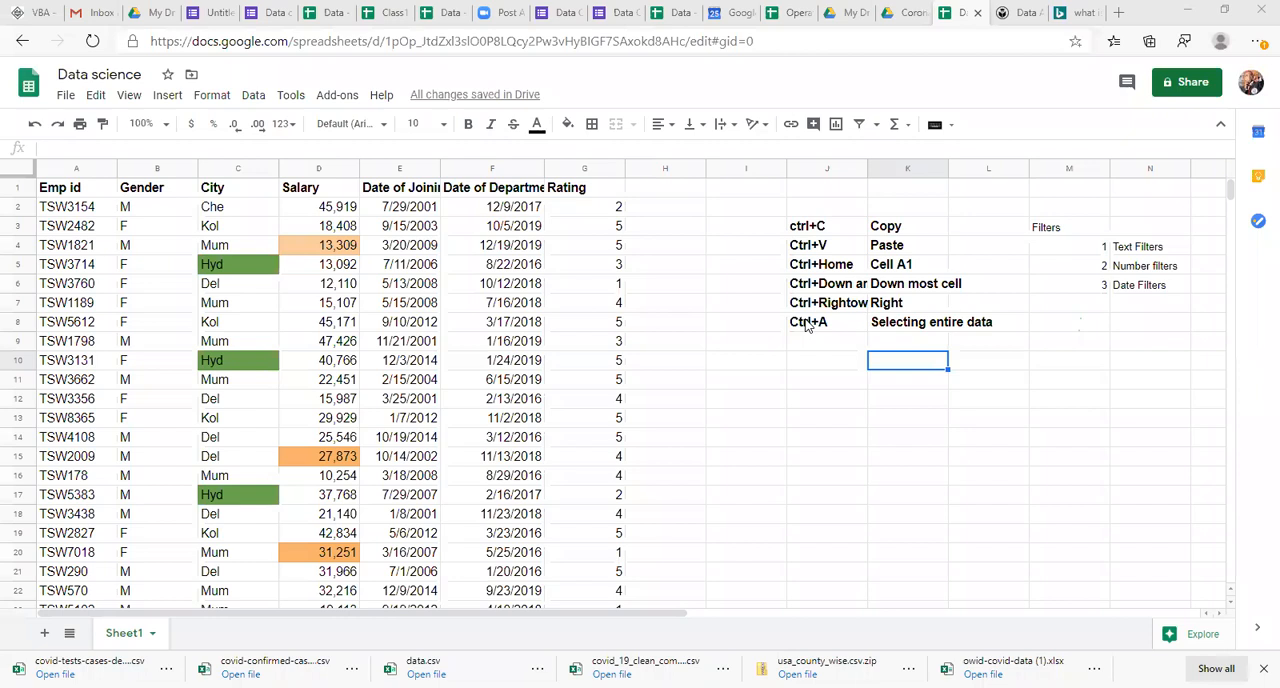
pyautogui.click(694, 577)
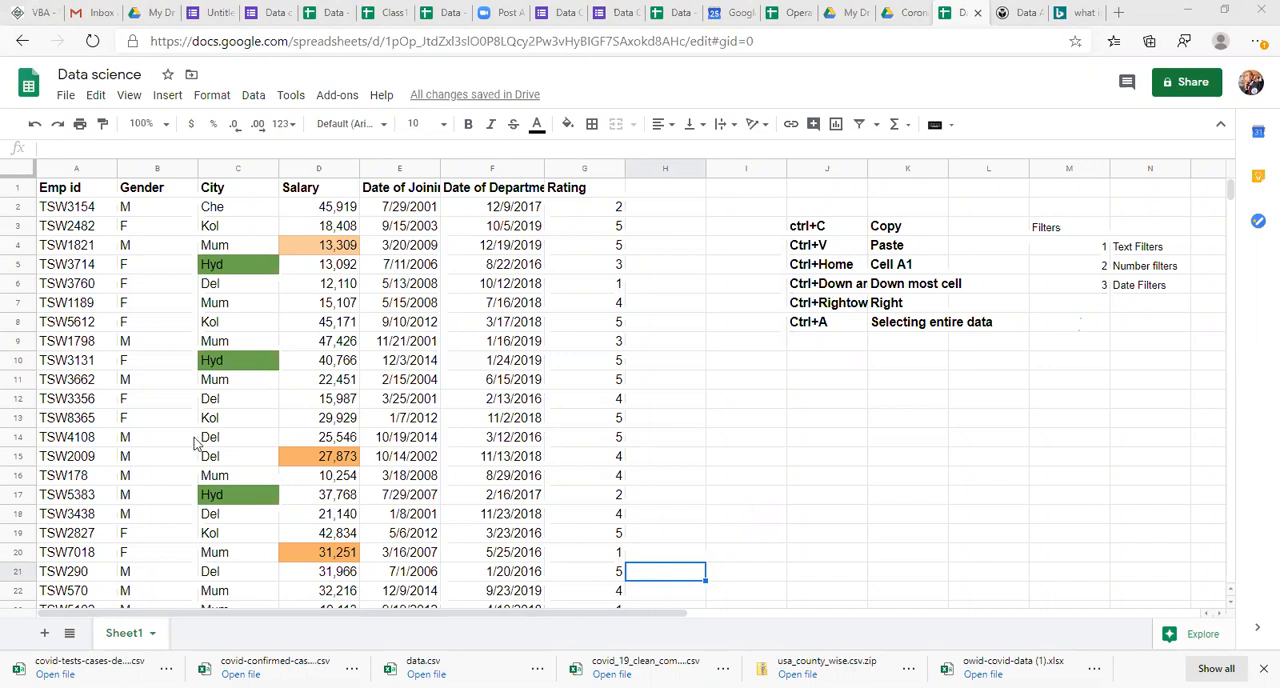
pyautogui.click(384, 460)
pyautogui.click(331, 365)
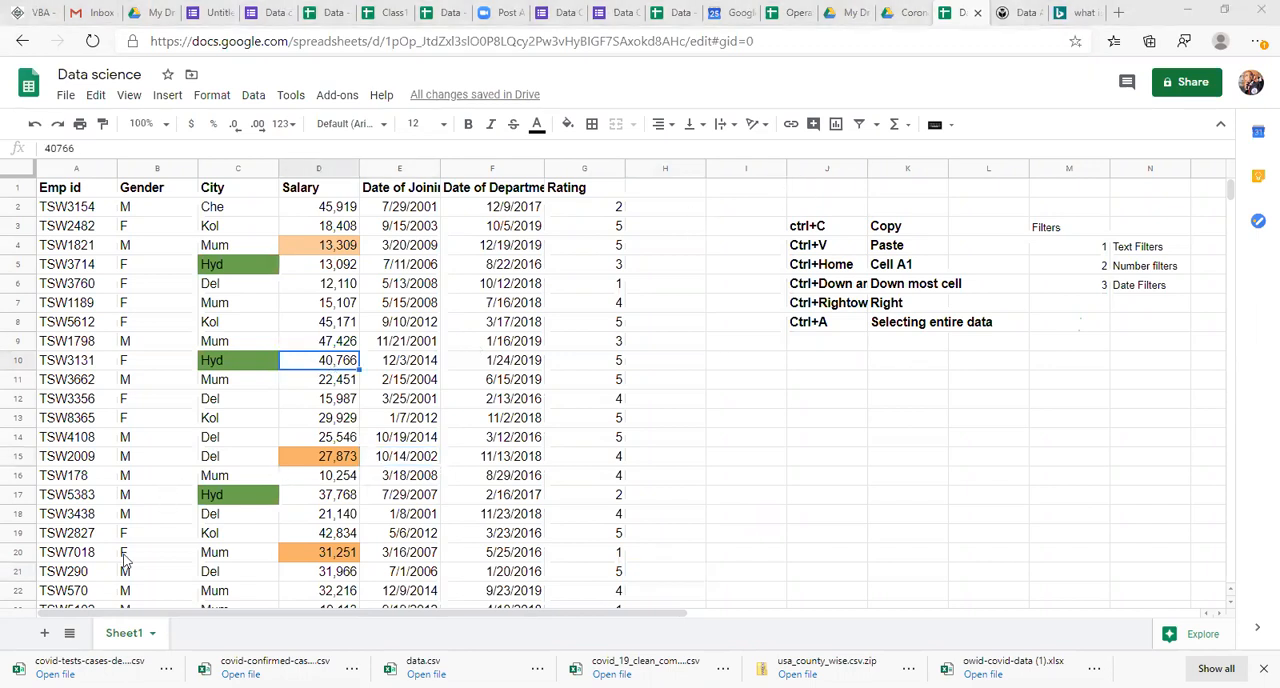
# Step: Copy the notes block A1:D18, including the Google sheets topic list, from the Class 1 sheet of the Class1 spreadsheet
pyautogui.click(380, 14)
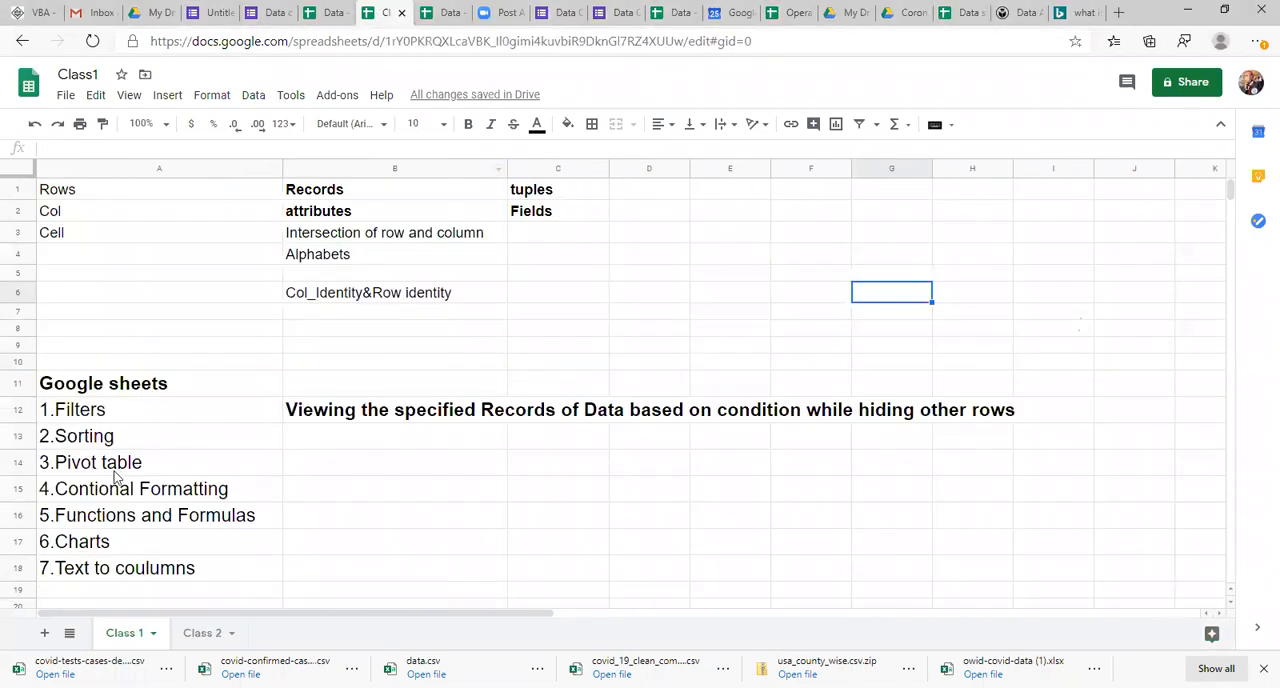
pyautogui.click(141, 436)
pyautogui.hotkey('ctrl', 'c')
pyautogui.click(70, 195)
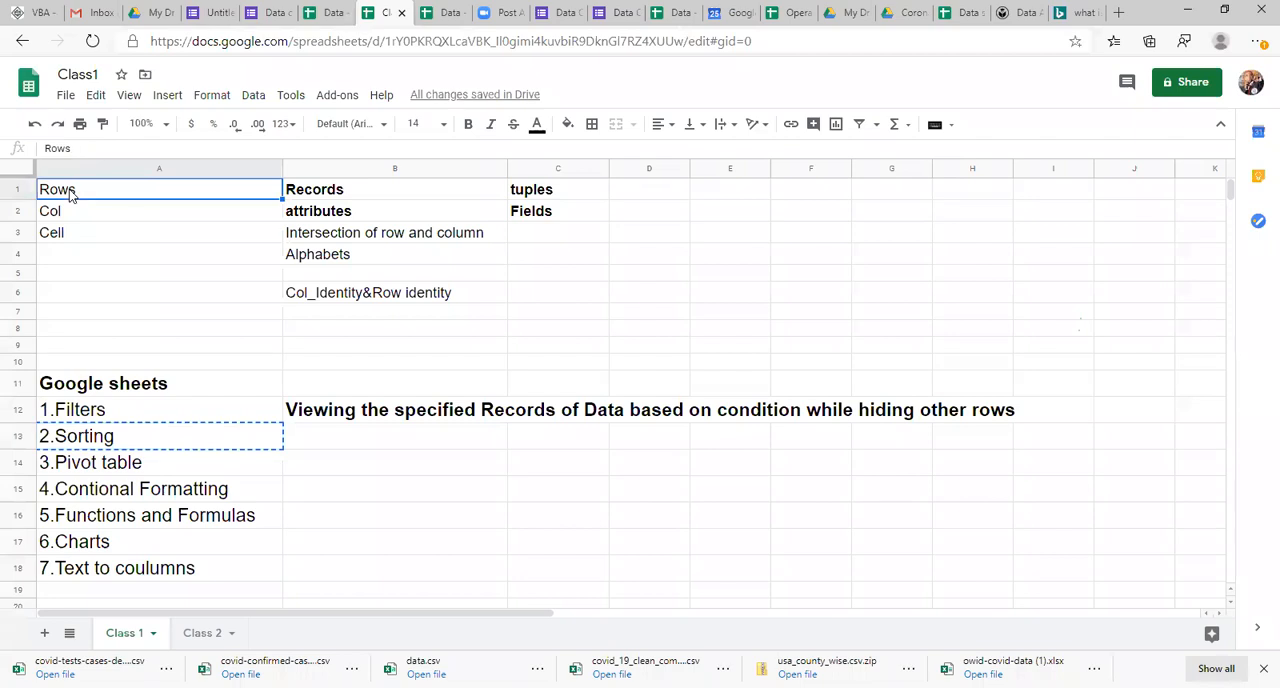
pyautogui.hotkey('shift', 'Right')
pyautogui.hotkey('shift', 'Right')
pyautogui.hotkey('shift', 'Right')
pyautogui.hotkey('ctrl', 'shift', 'Down')
pyautogui.hotkey('ctrl', 'shift', 'Down')
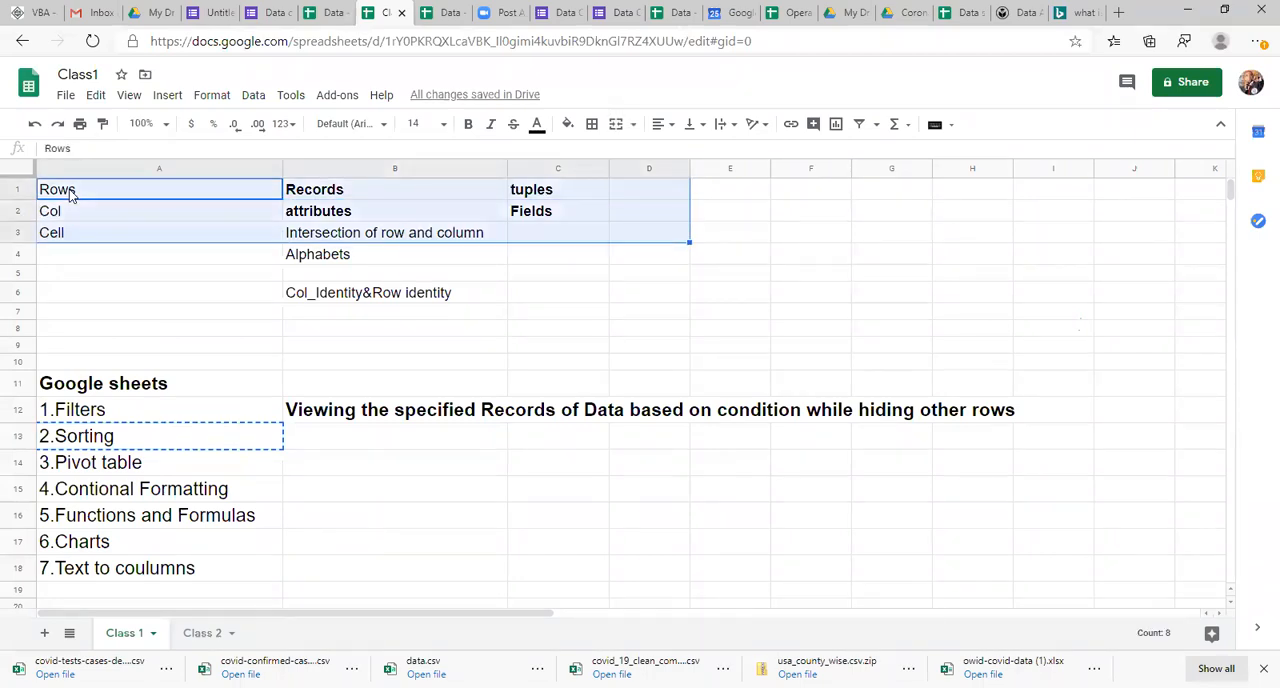
pyautogui.hotkey('ctrl', 'shift', 'Down')
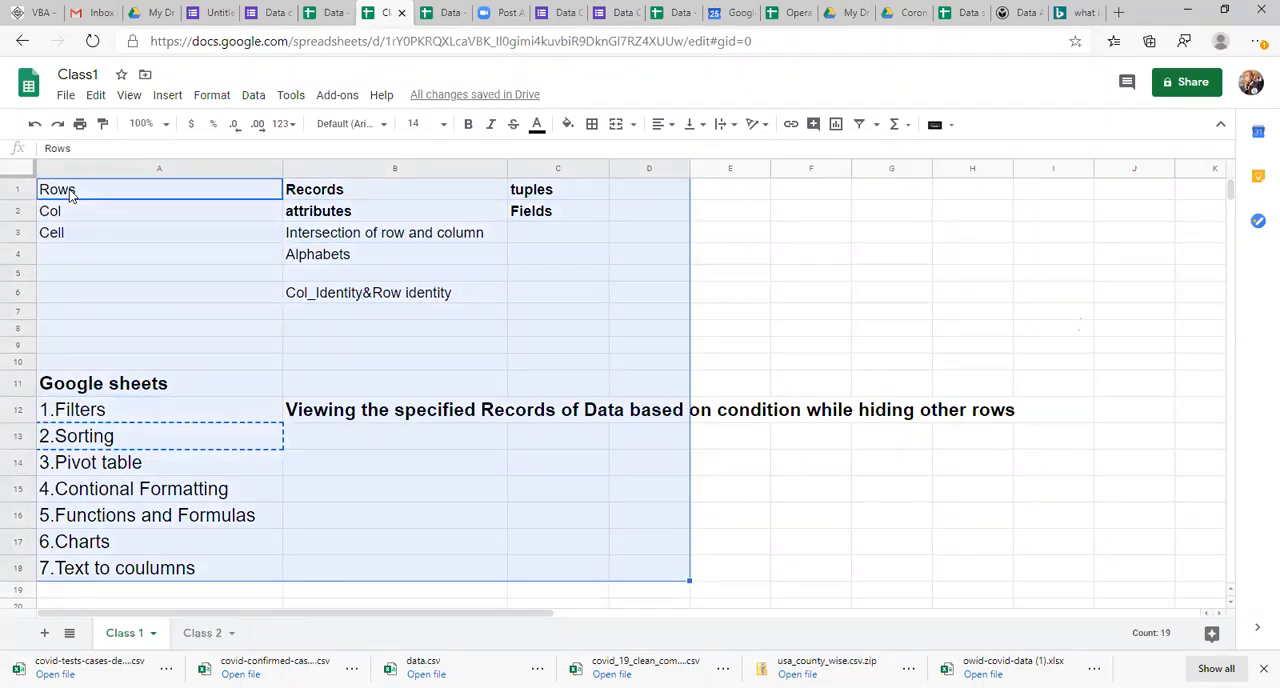
pyautogui.hotkey('ctrl', 'c')
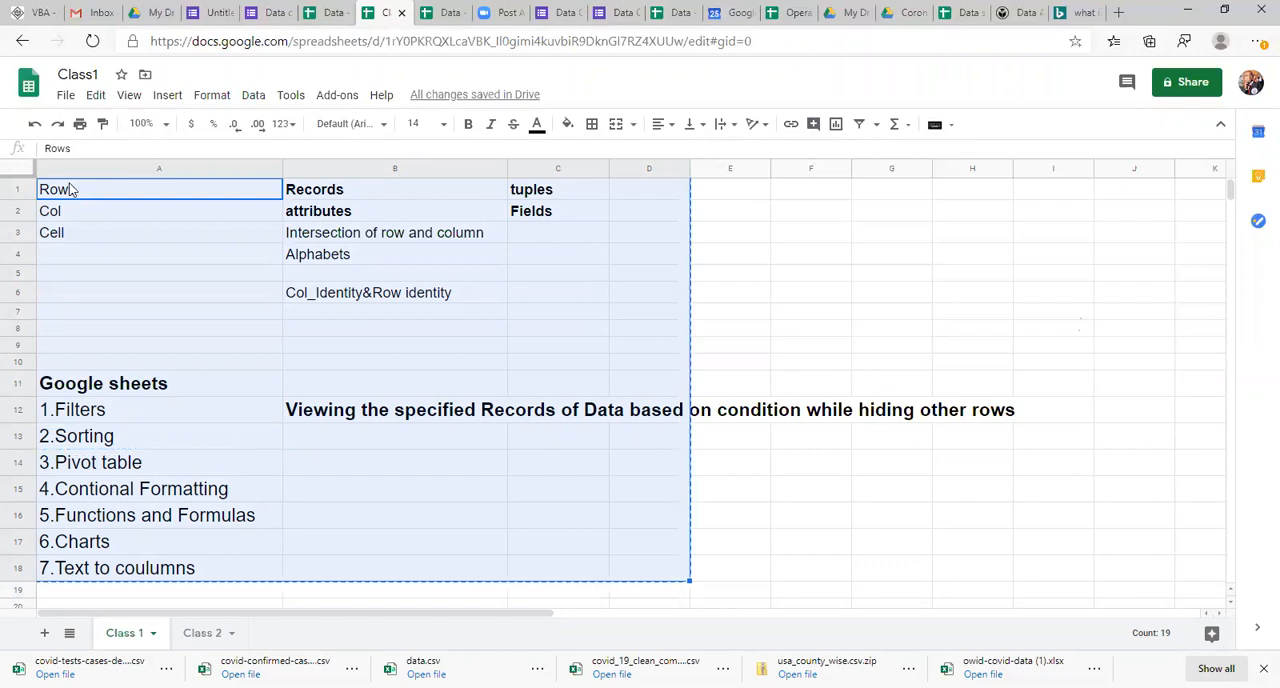
# Step: Paste the copied notes into a new sheet of the Data science spreadsheet and widen column A to fit them
pyautogui.click(963, 10)
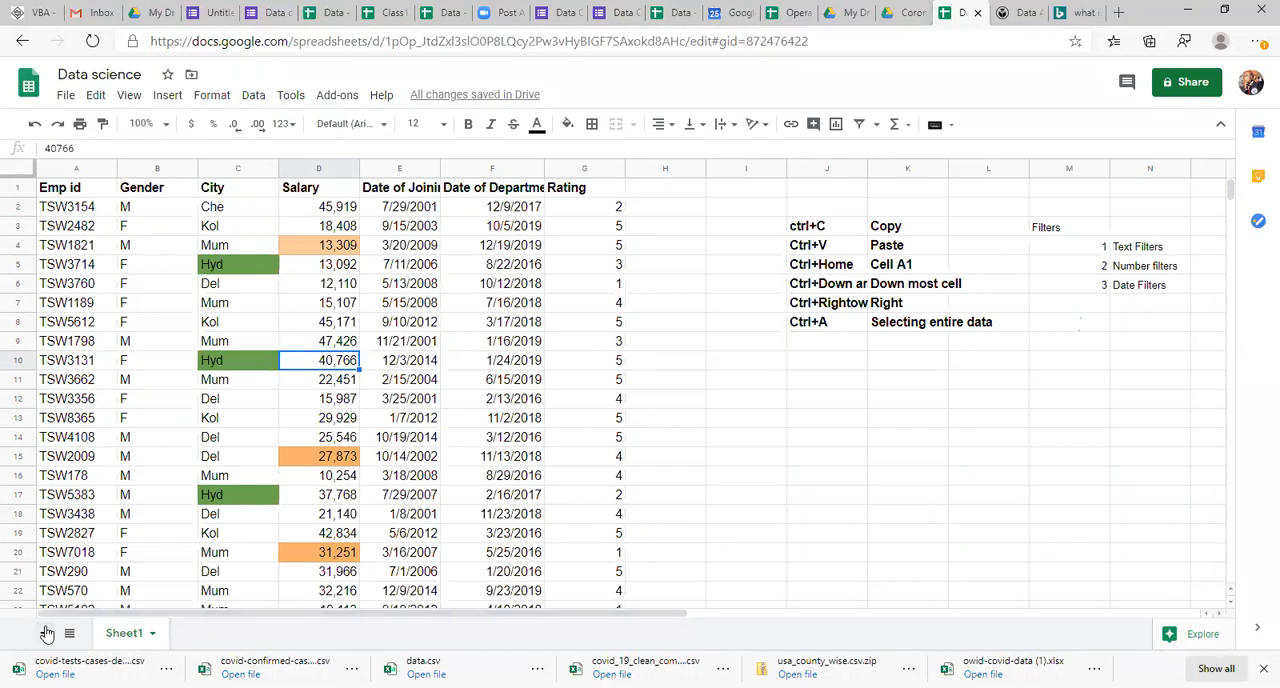
pyautogui.click(45, 633)
pyautogui.hotkey('ctrl', 'v')
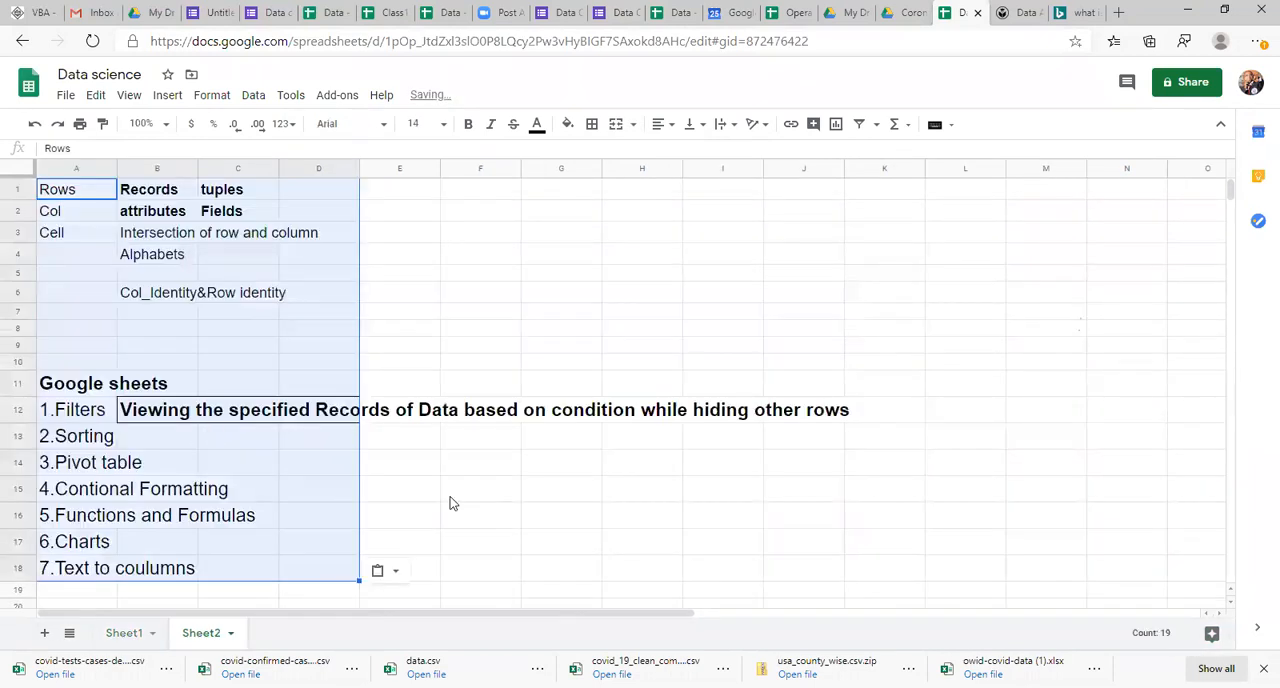
pyautogui.click(517, 471)
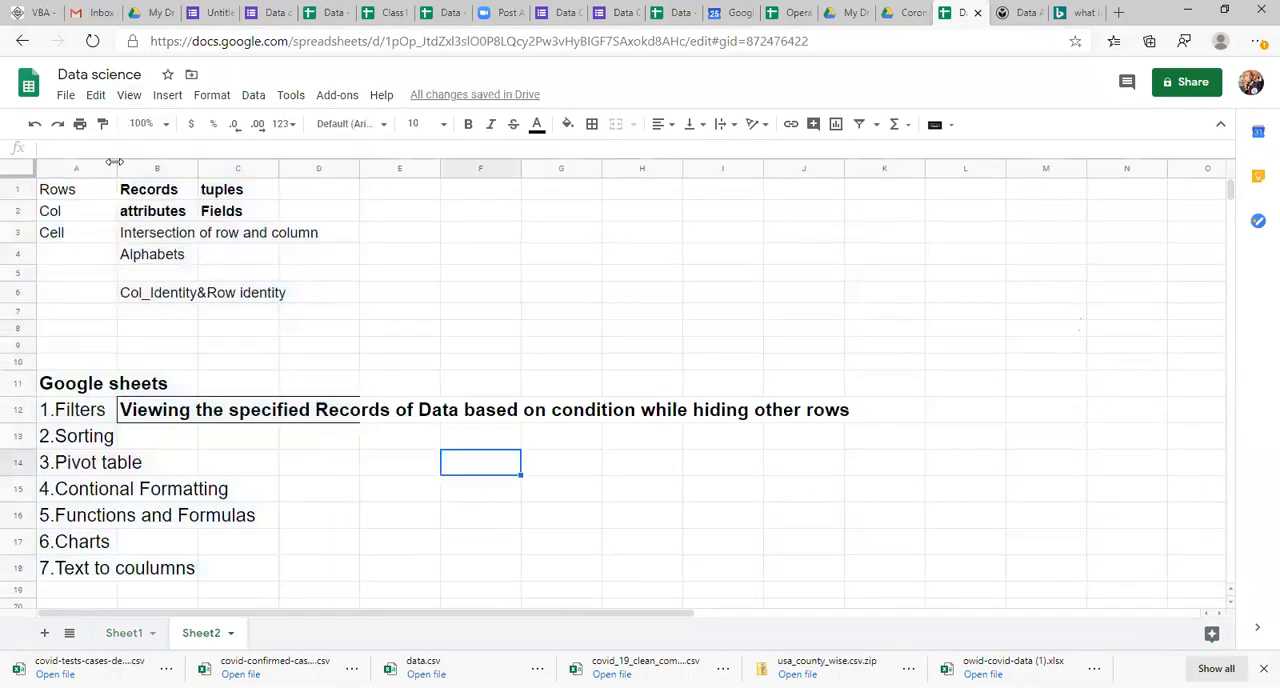
pyautogui.moveTo(117, 165); pyautogui.dragTo(350, 152)
# Step: Enter "Arranging Data in an Asceding or descending order" in cell B13 beside the 2.Sorting topic
pyautogui.click(384, 446)
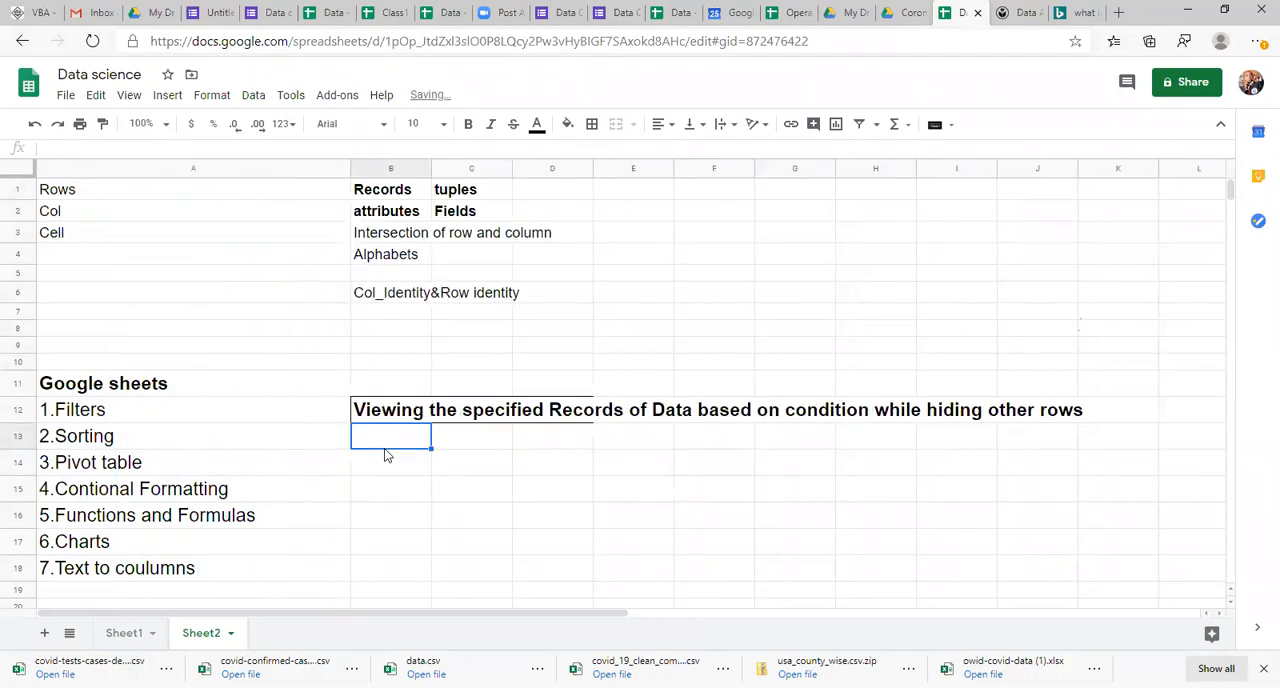
pyautogui.write('Arranging D')
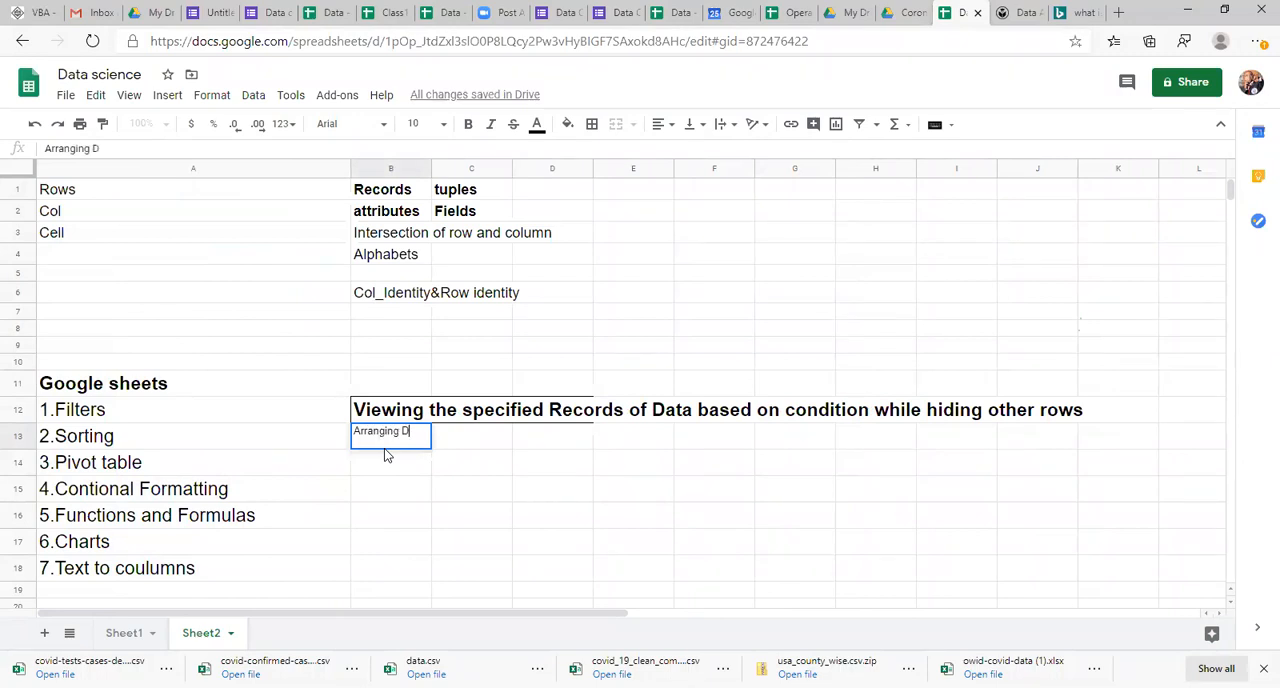
pyautogui.write('ata in an Ac')
pyautogui.press('BackSpace')
pyautogui.write('s')
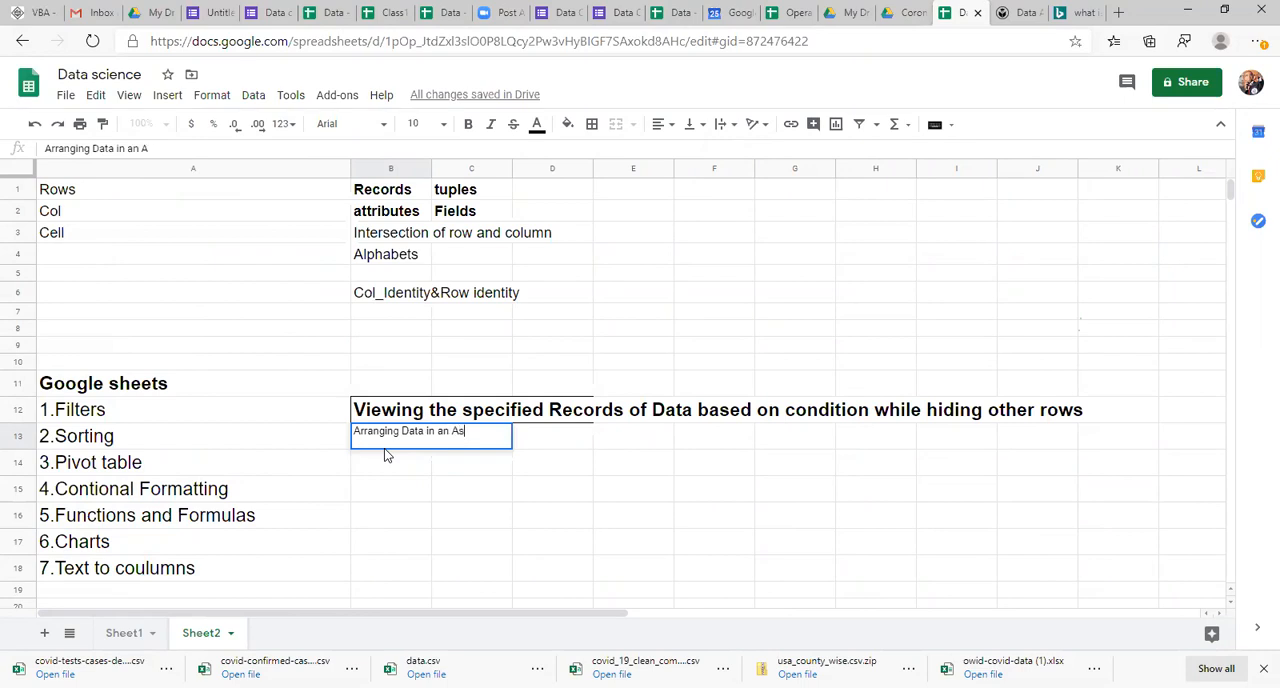
pyautogui.write('ceding or desce')
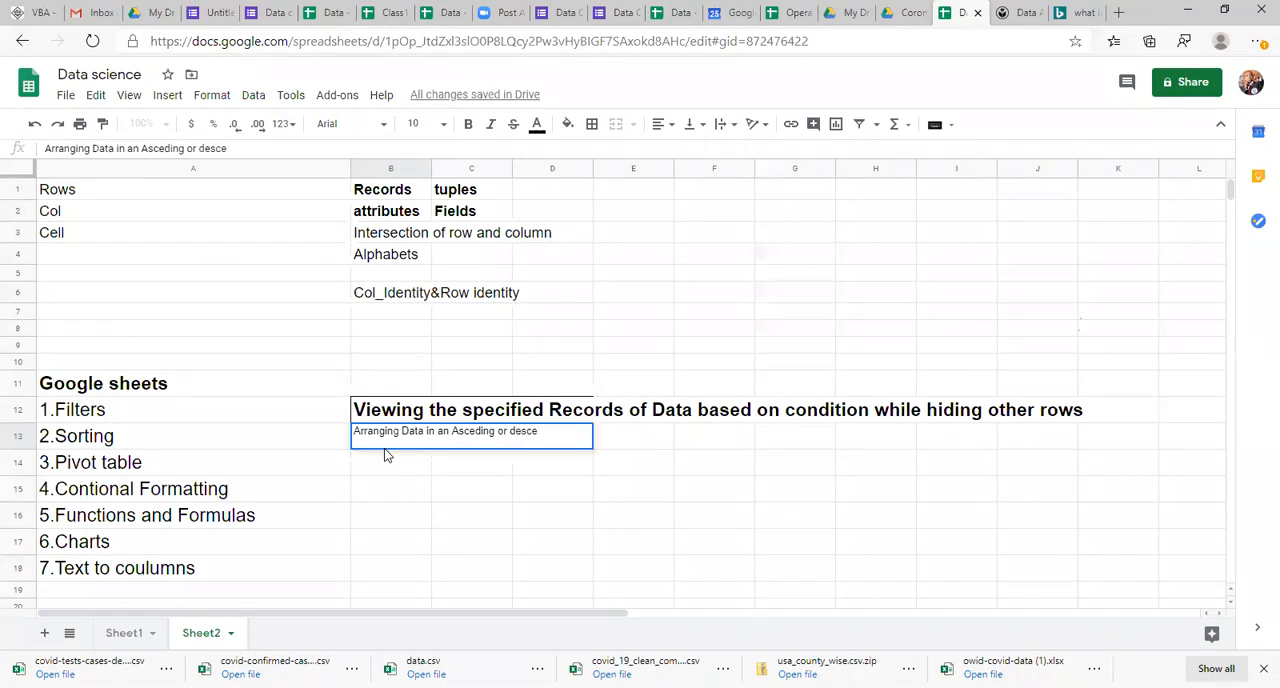
pyautogui.write('nding order')
pyautogui.click(382, 447)
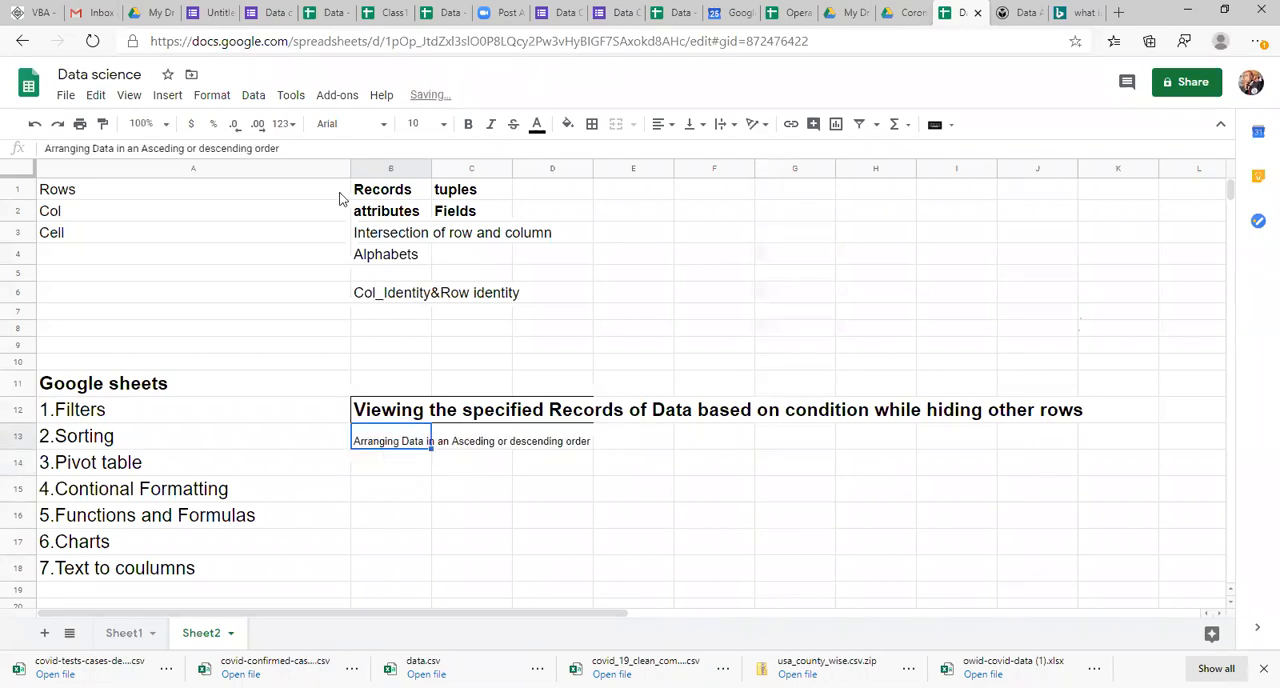
# Step: Format the sorting description in B13 as bold text with font size 14
pyautogui.click(441, 123)
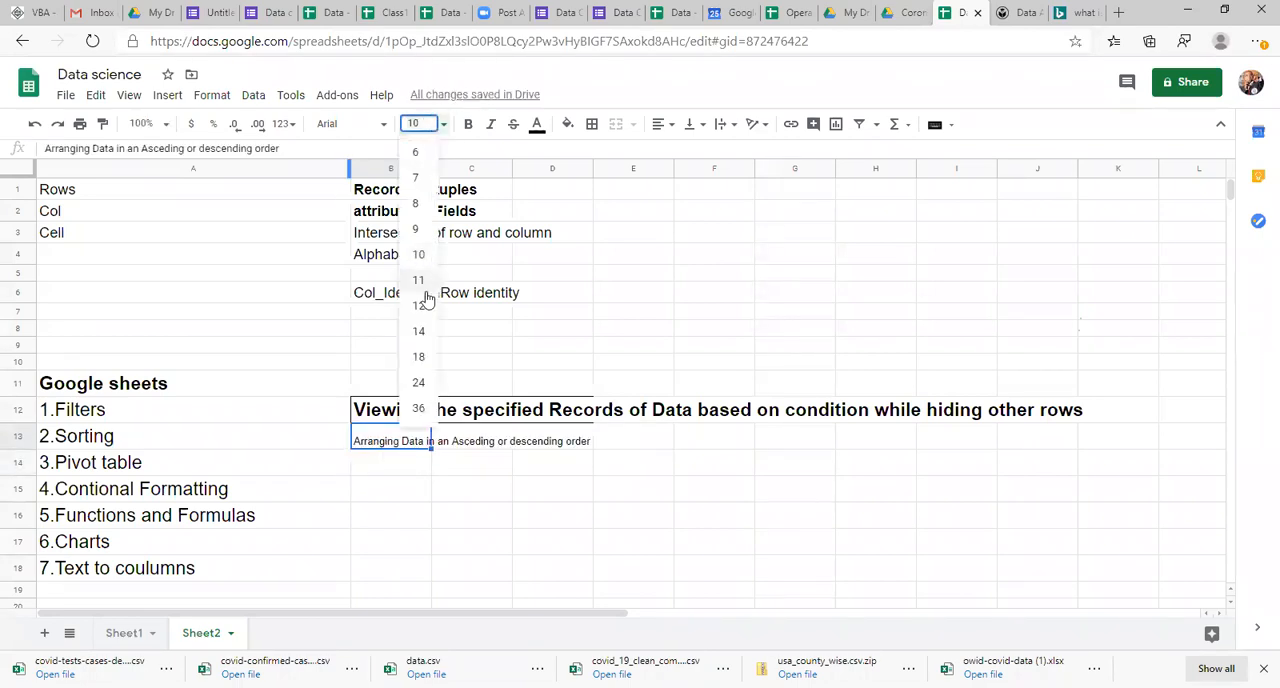
pyautogui.click(419, 307)
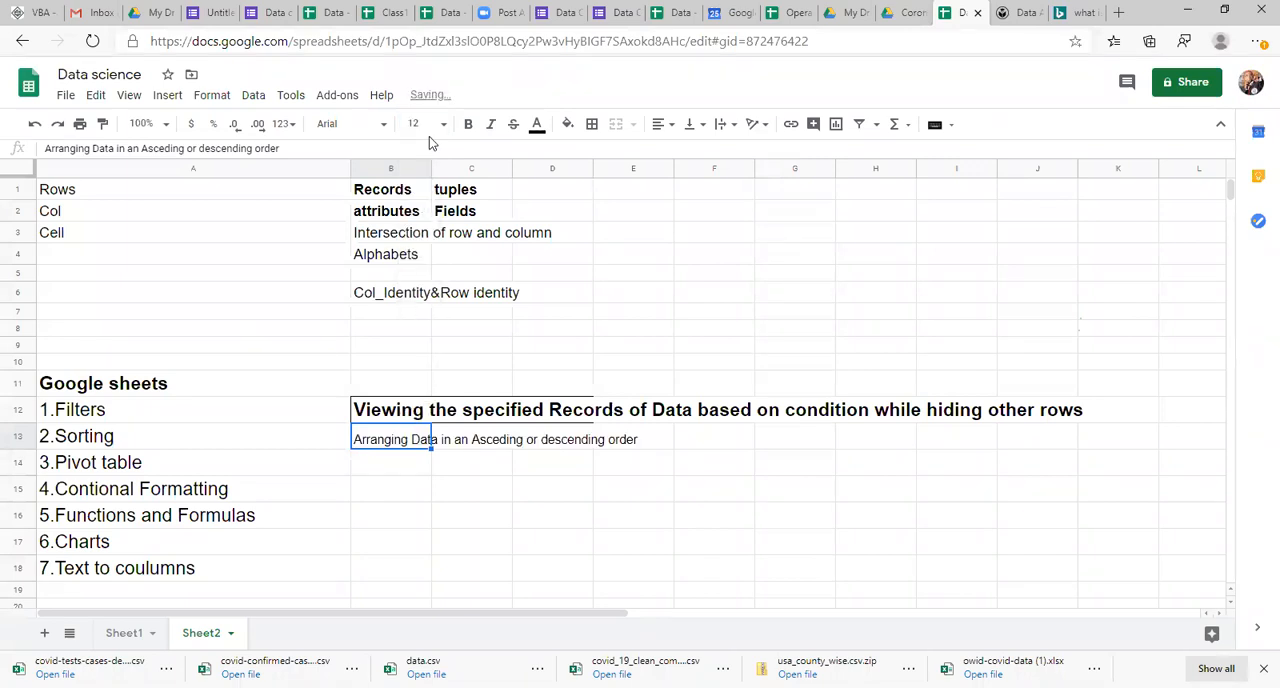
pyautogui.click(430, 124)
pyautogui.click(420, 331)
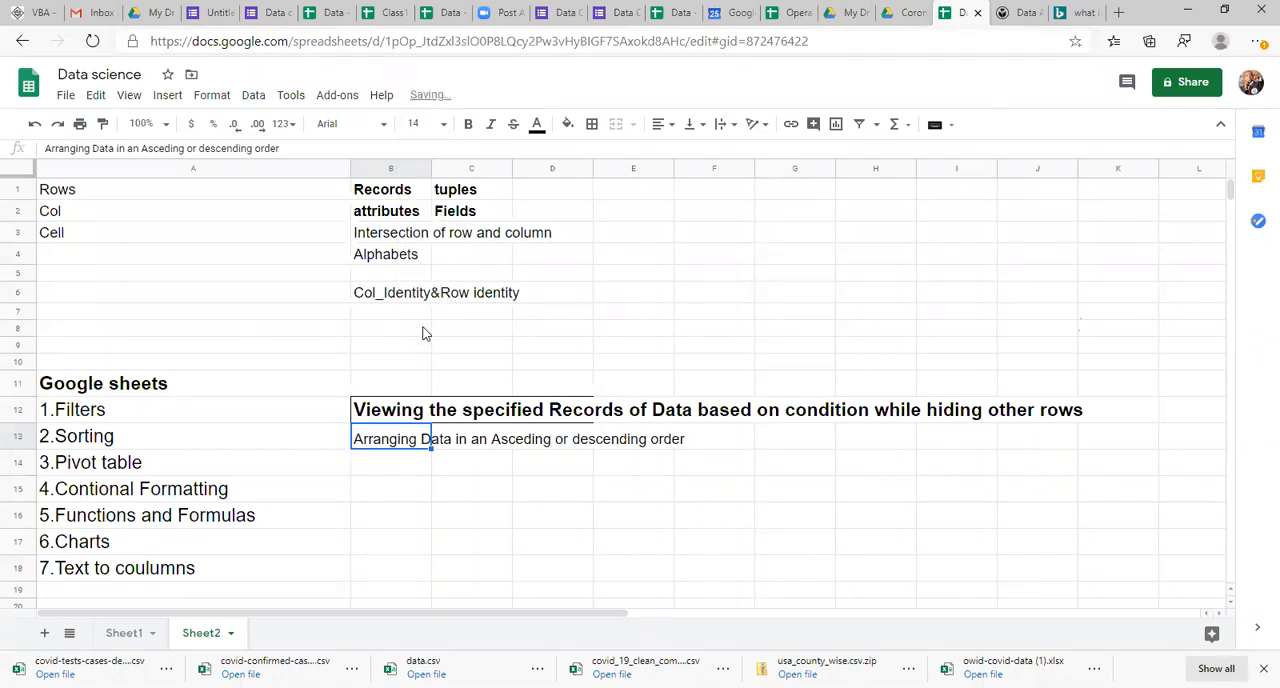
pyautogui.hotkey('ctrl', 'b')
# Step: Select the City and Salary cells on Sheet1 from row 4 down to the last data row
pyautogui.click(121, 635)
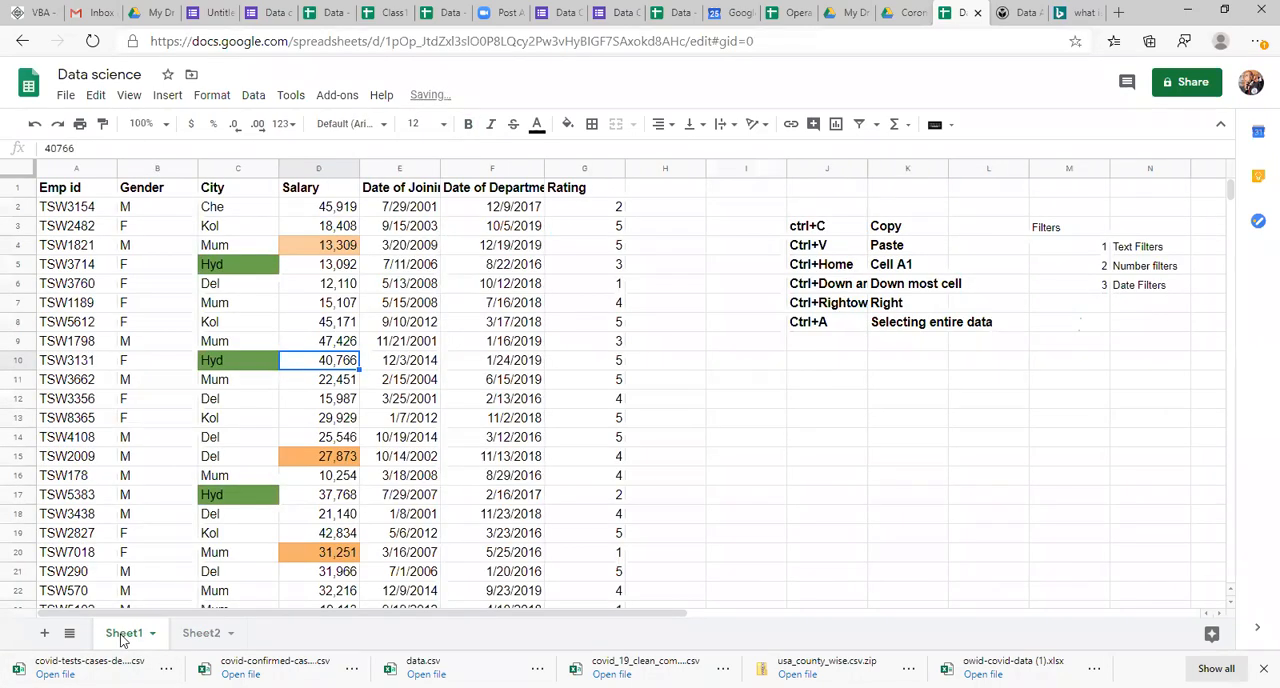
pyautogui.click(238, 268)
pyautogui.press('Left')
pyautogui.press('Right')
pyautogui.press('Up')
pyautogui.press('Right')
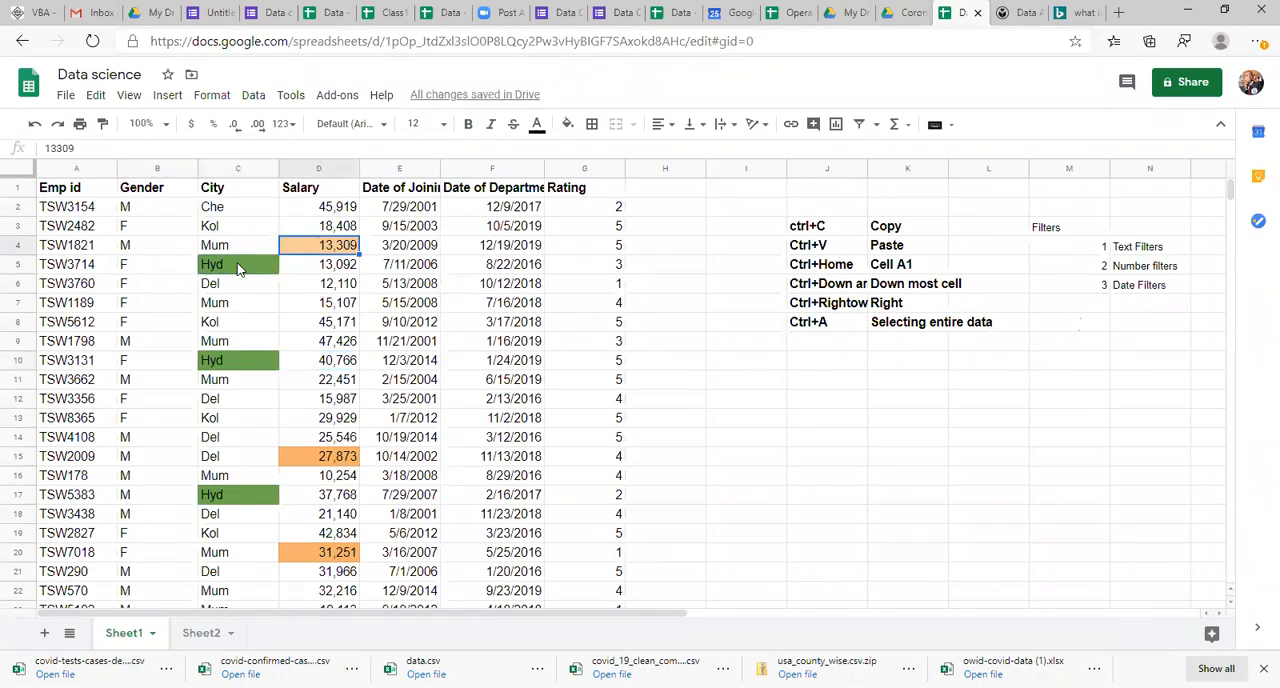
pyautogui.hotkey('shift', 'Left')
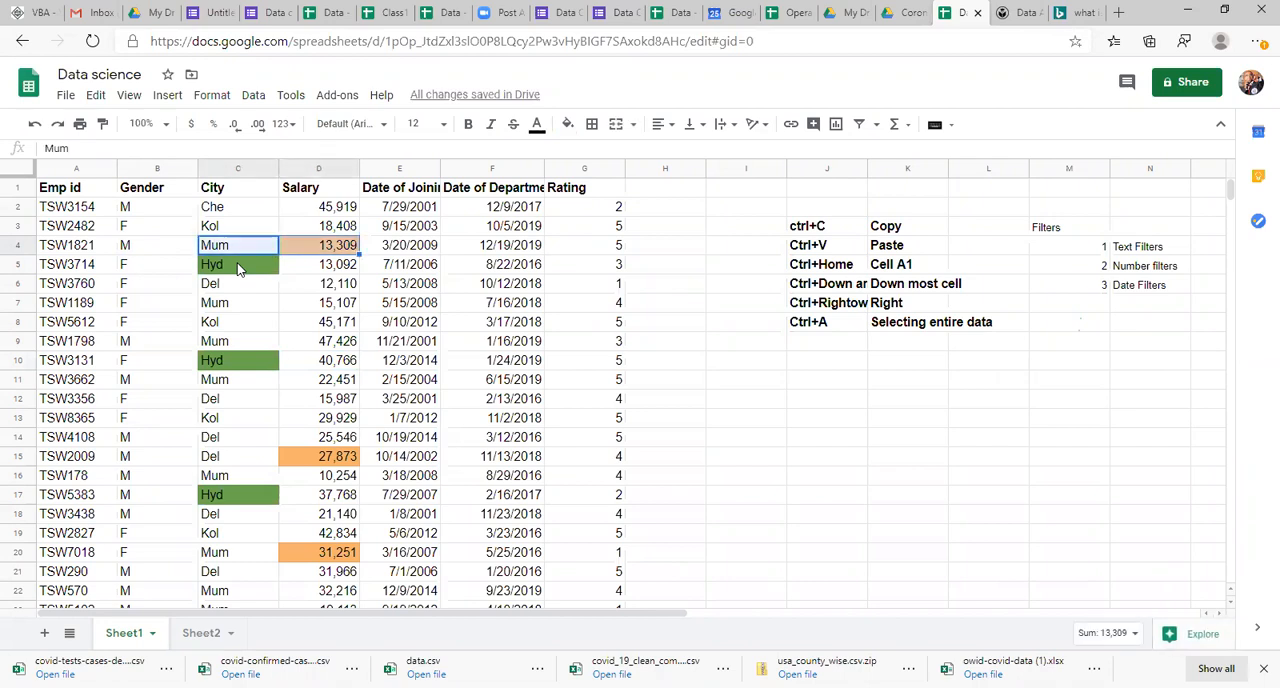
pyautogui.hotkey('shift', 'Down')
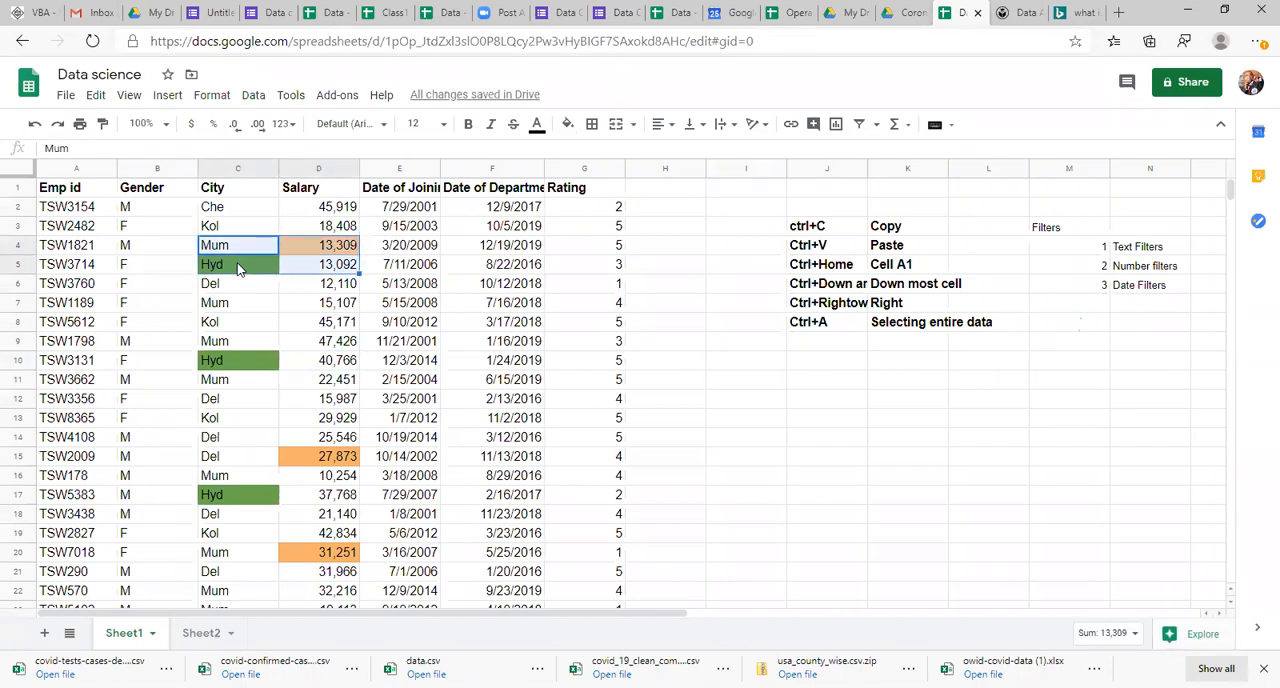
pyautogui.hotkey('ctrl', 'shift', 'Down')
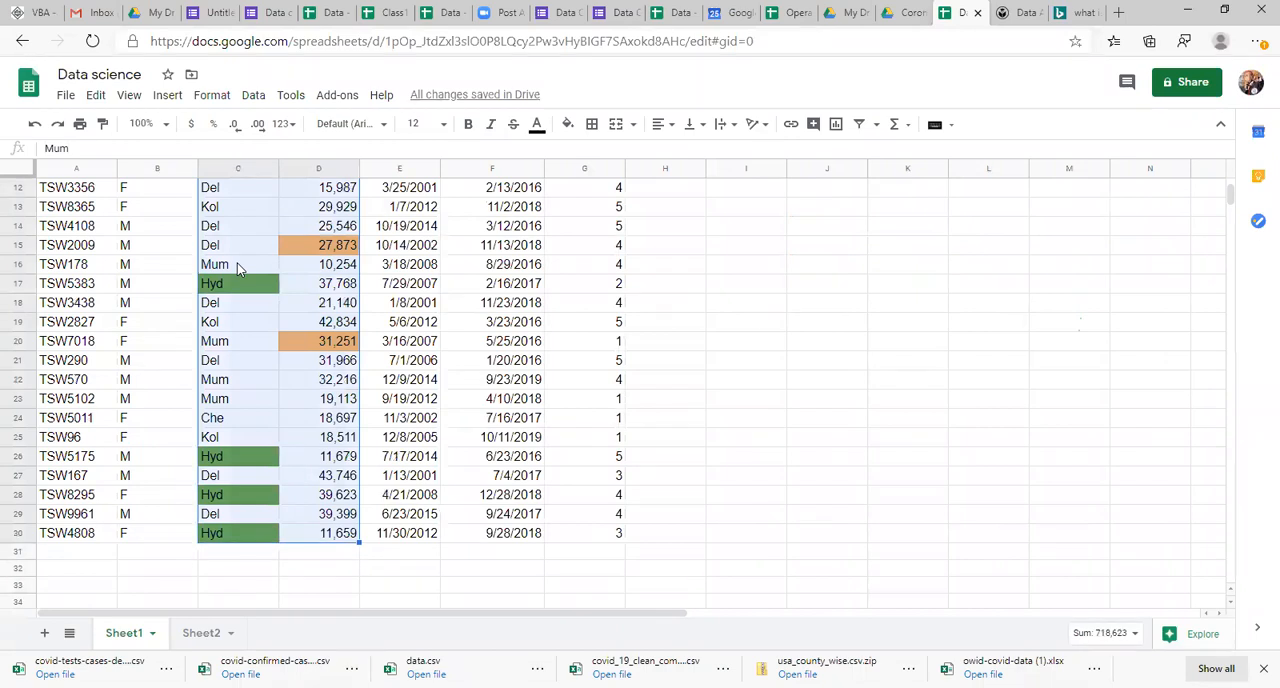
# Step: Add the entry "Ctrrl+\" in bold to cell J9, below Ctrl+A in the shortcut list
pyautogui.press('Up')
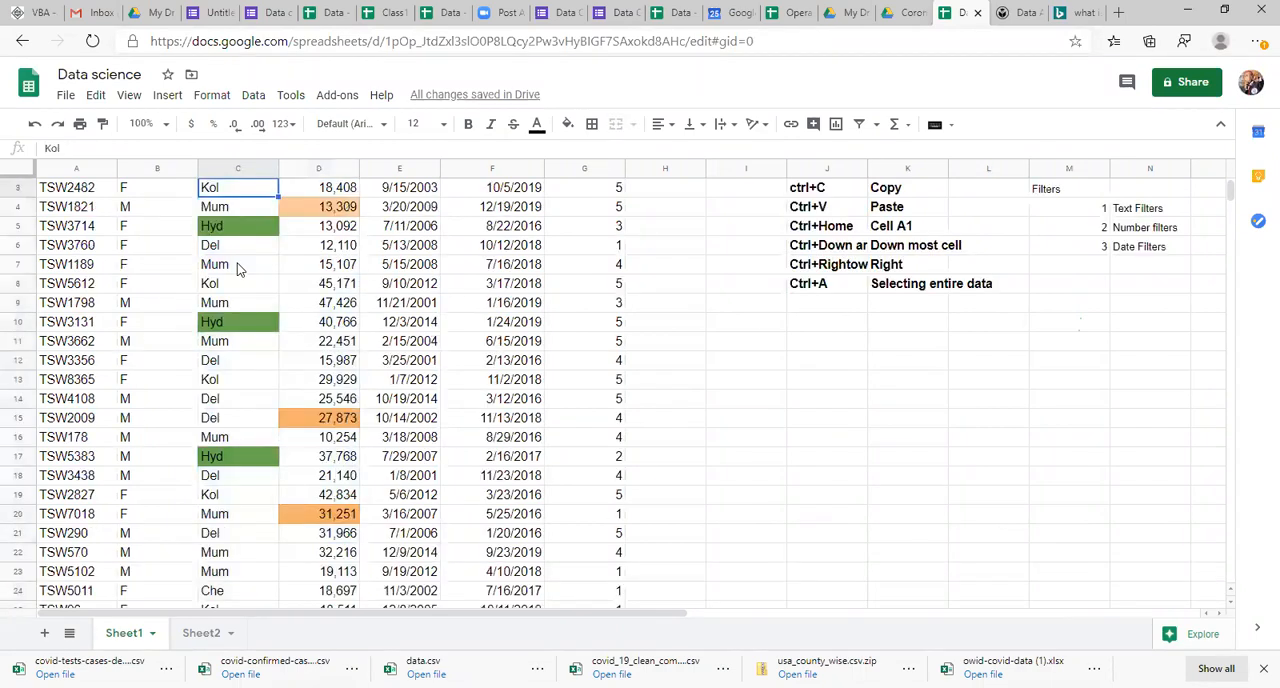
pyautogui.press('Right')
pyautogui.press('Right')
pyautogui.press('Right')
pyautogui.press('Right')
pyautogui.press('Right')
pyautogui.press('Right')
pyautogui.press('Right')
pyautogui.press('Down')
pyautogui.press('Down')
pyautogui.press('Down')
pyautogui.press('Down')
pyautogui.press('Down')
pyautogui.press('Down')
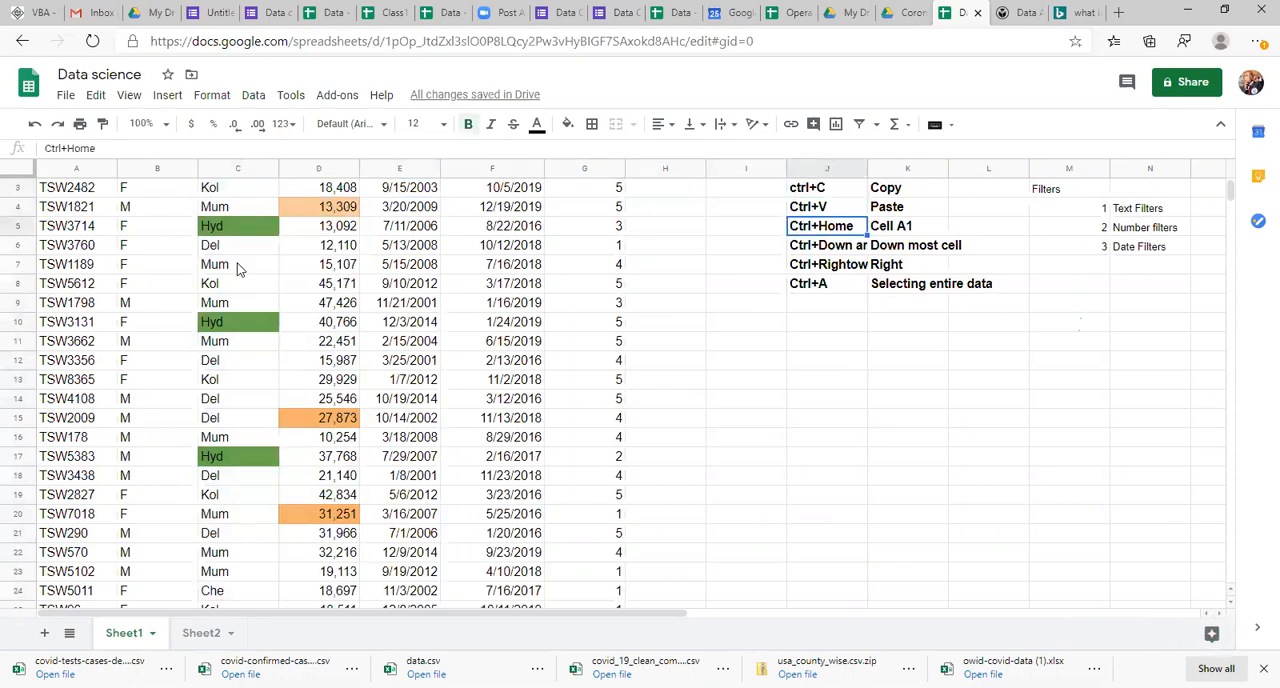
pyautogui.write('Ctry')
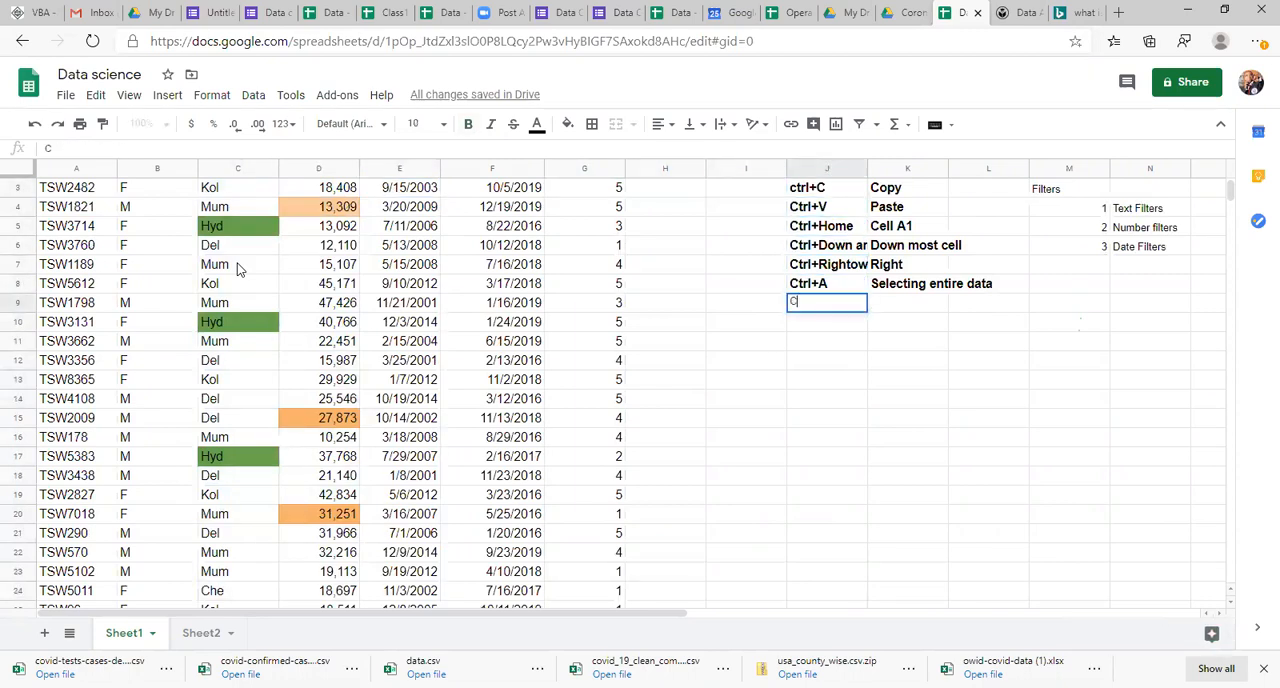
pyautogui.press('BackSpace')
pyautogui.write('l+')
pyautogui.press('Return')
pyautogui.press('Up')
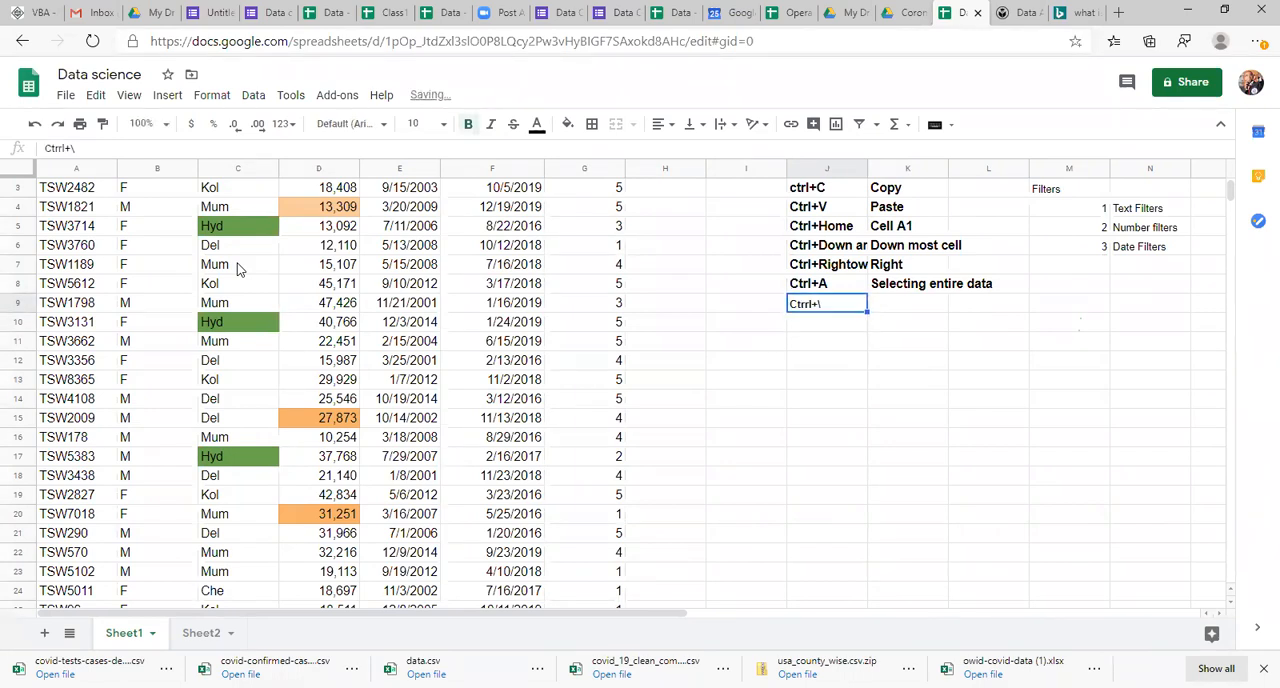
# Step: Select the City and Salary values from row 2 to the last data row, try centre alignment, and right-align them
pyautogui.press('Left')
pyautogui.press('Left')
pyautogui.press('Left')
pyautogui.press('Left')
pyautogui.press('Left')
pyautogui.press('Left')
pyautogui.press('Left')
pyautogui.press('Down')
pyautogui.hotkey('ctrl', 'Up')
pyautogui.press('Down')
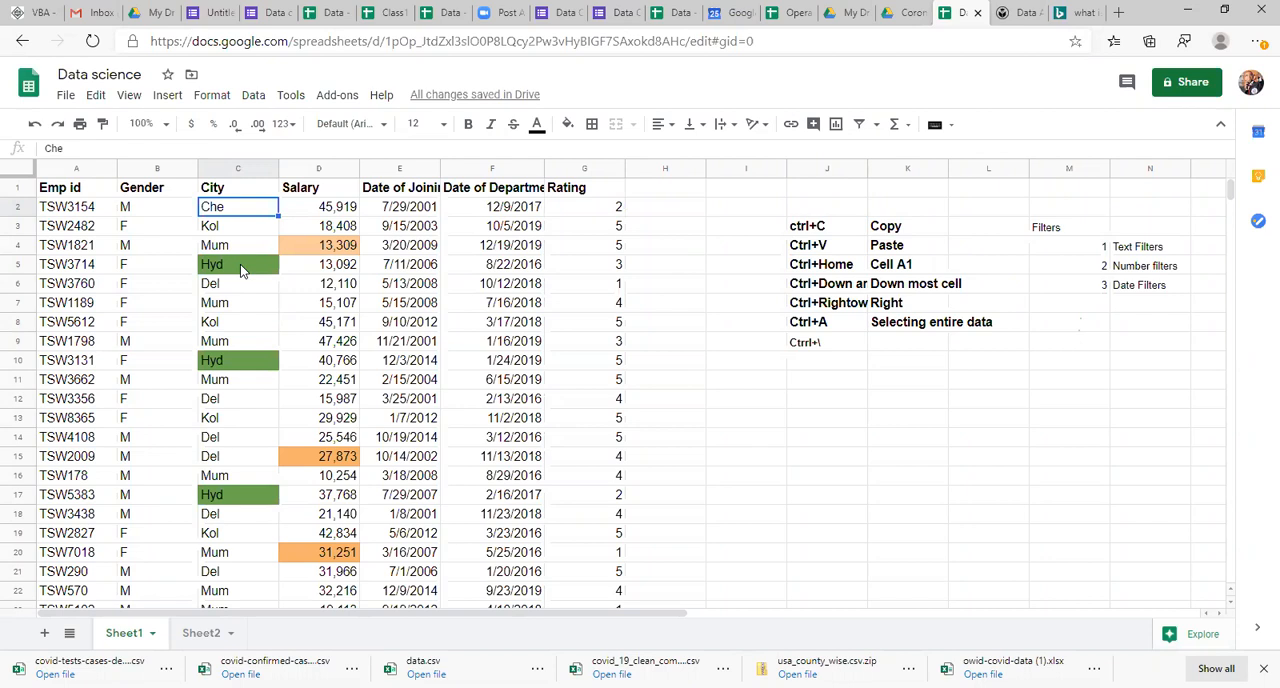
pyautogui.hotkey('shift', 'Right')
pyautogui.hotkey('ctrl', 'shift', 'Down')
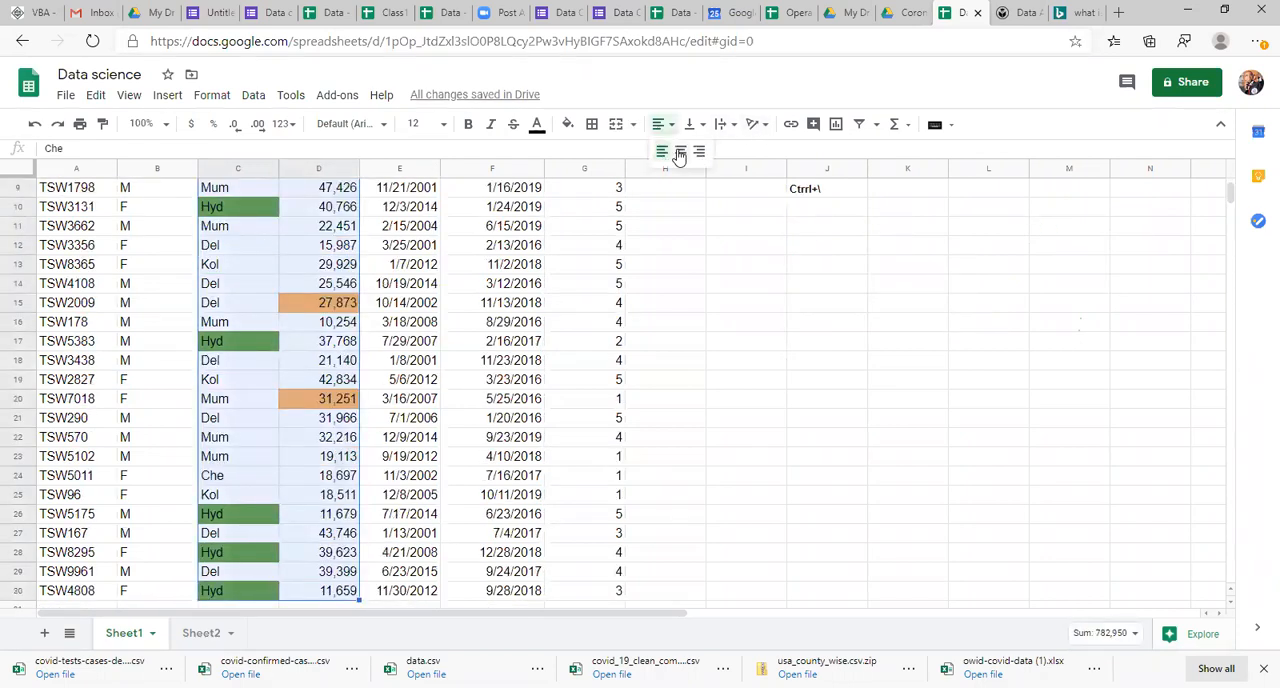
pyautogui.hotkey('ctrl', 'shift', 'e')
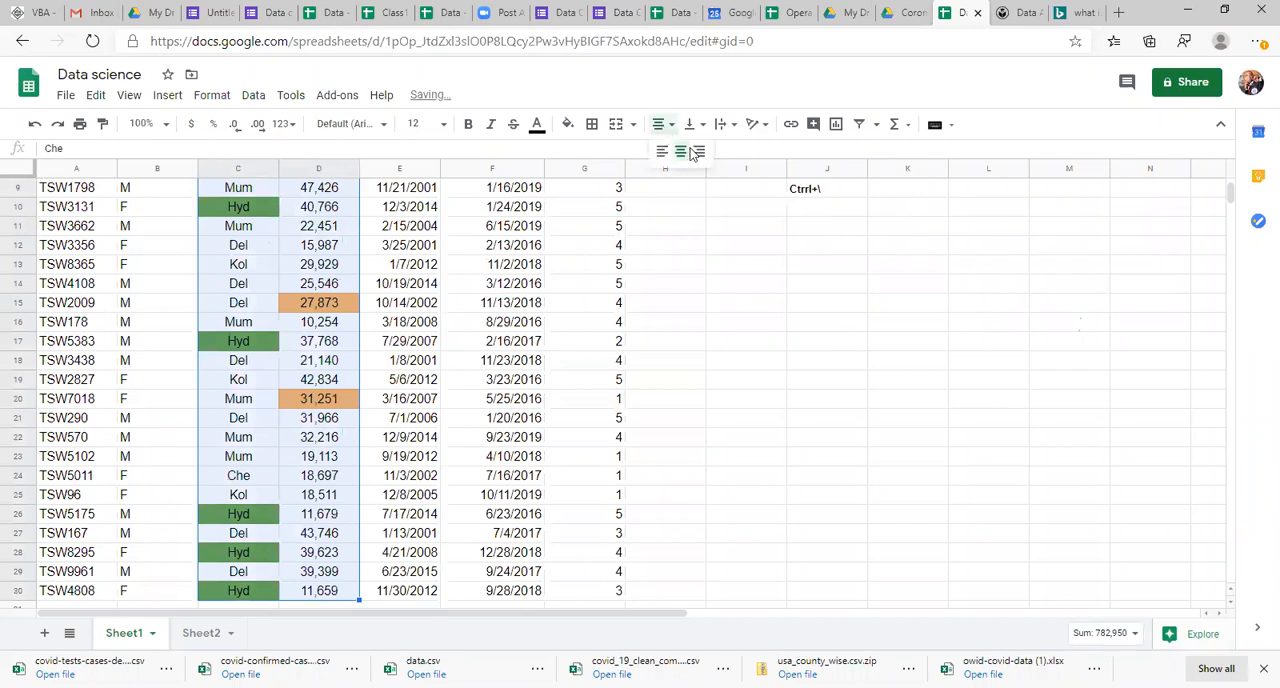
pyautogui.hotkey('ctrl', 'shift', 'r')
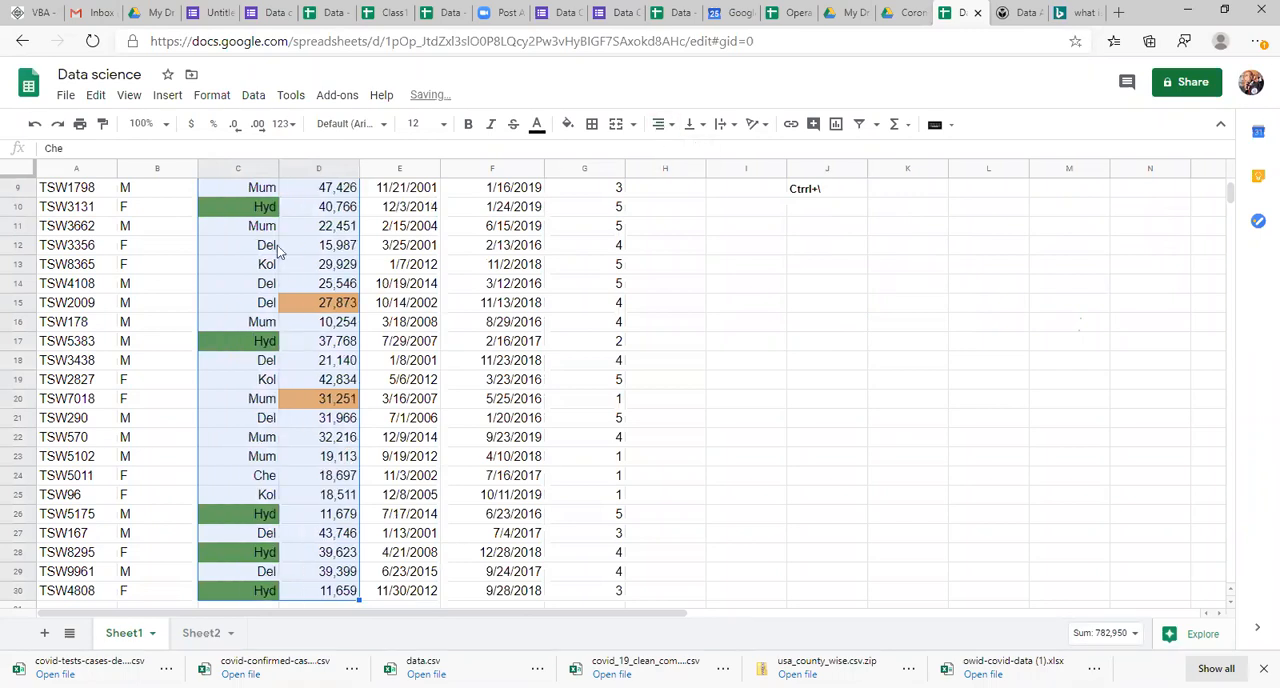
# Step: Clear the formatting of the City and Salary values from row 2 to the last data row
pyautogui.click(249, 290)
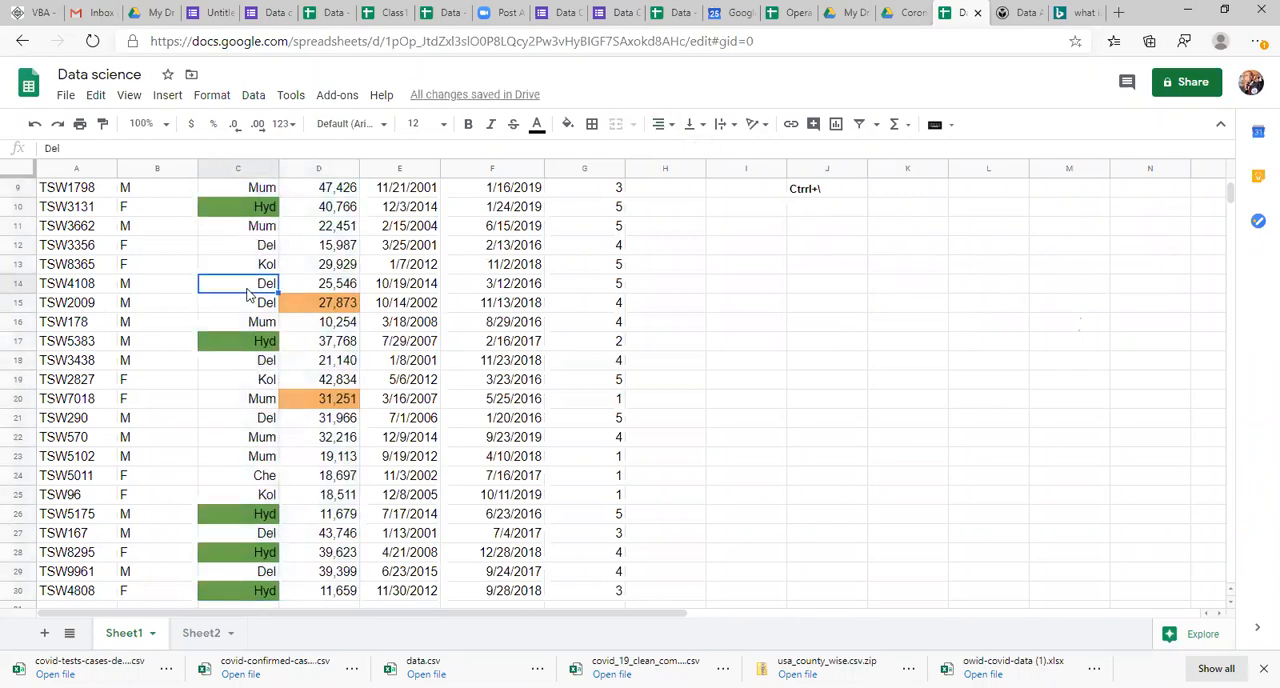
pyautogui.hotkey('ctrl', 'Up')
pyautogui.press('Down')
pyautogui.hotkey('shift', 'Right')
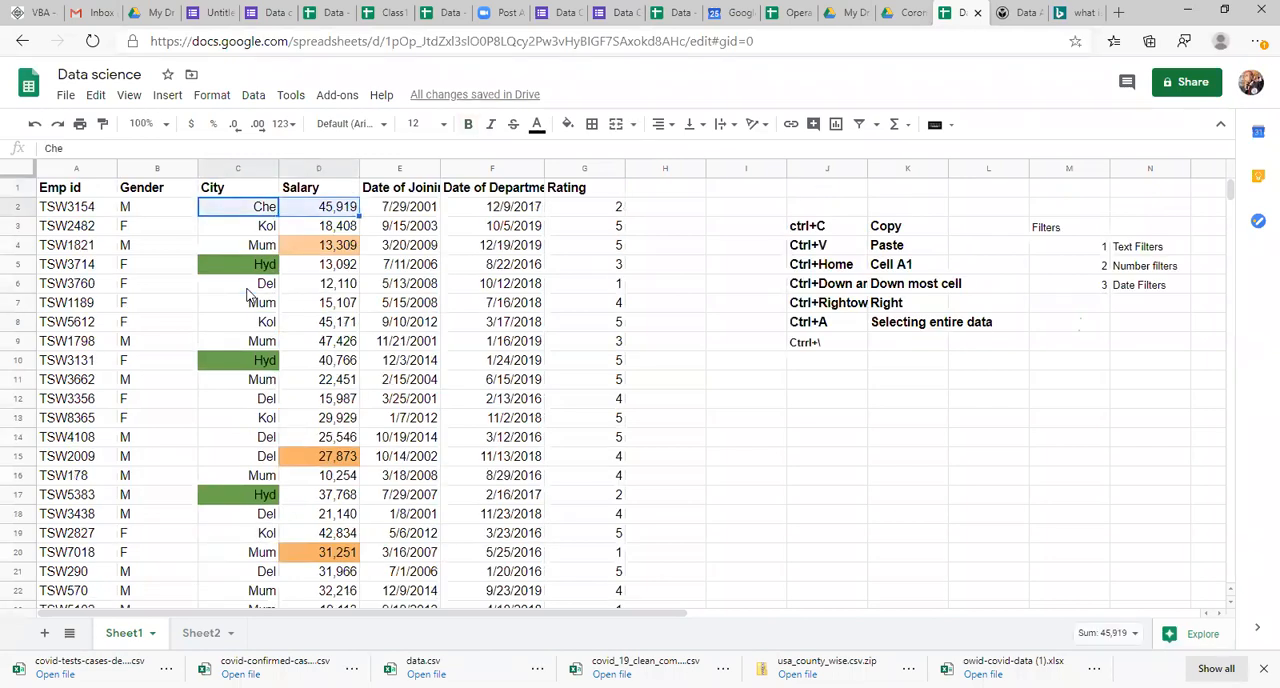
pyautogui.hotkey('ctrl', 'shift', 'Down')
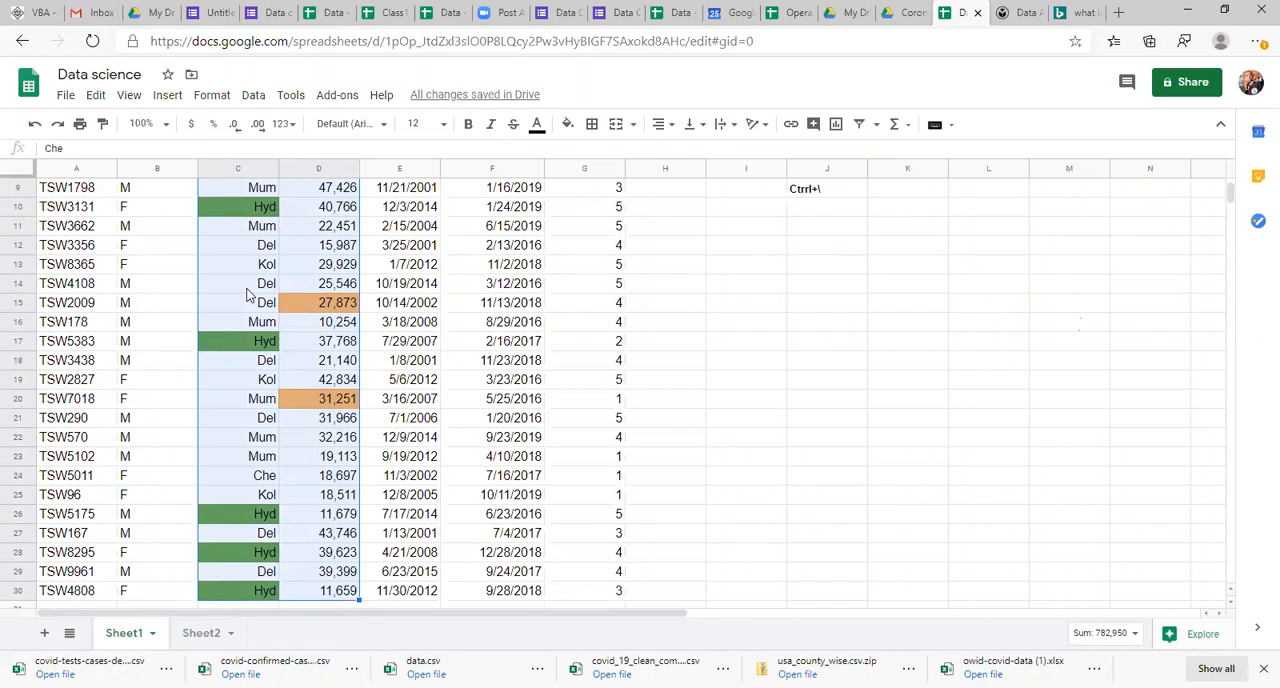
pyautogui.hotkey('ctrl', '\\')
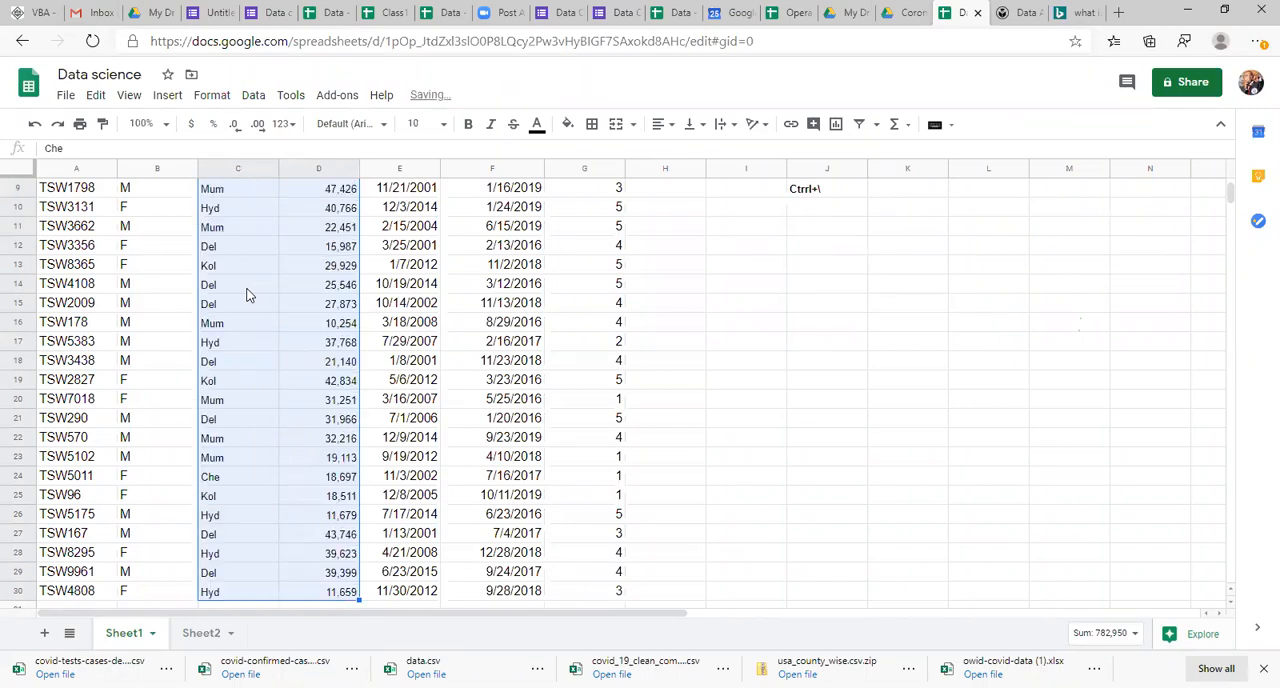
# Step: Set the font size of the City and Salary values from row 2 to the last data row to 12
pyautogui.hotkey('ctrl', 'Up')
pyautogui.press('Down')
pyautogui.press('Right')
pyautogui.press('Left')
pyautogui.press('Right')
pyautogui.press('Right')
pyautogui.press('Left')
pyautogui.press('Left')
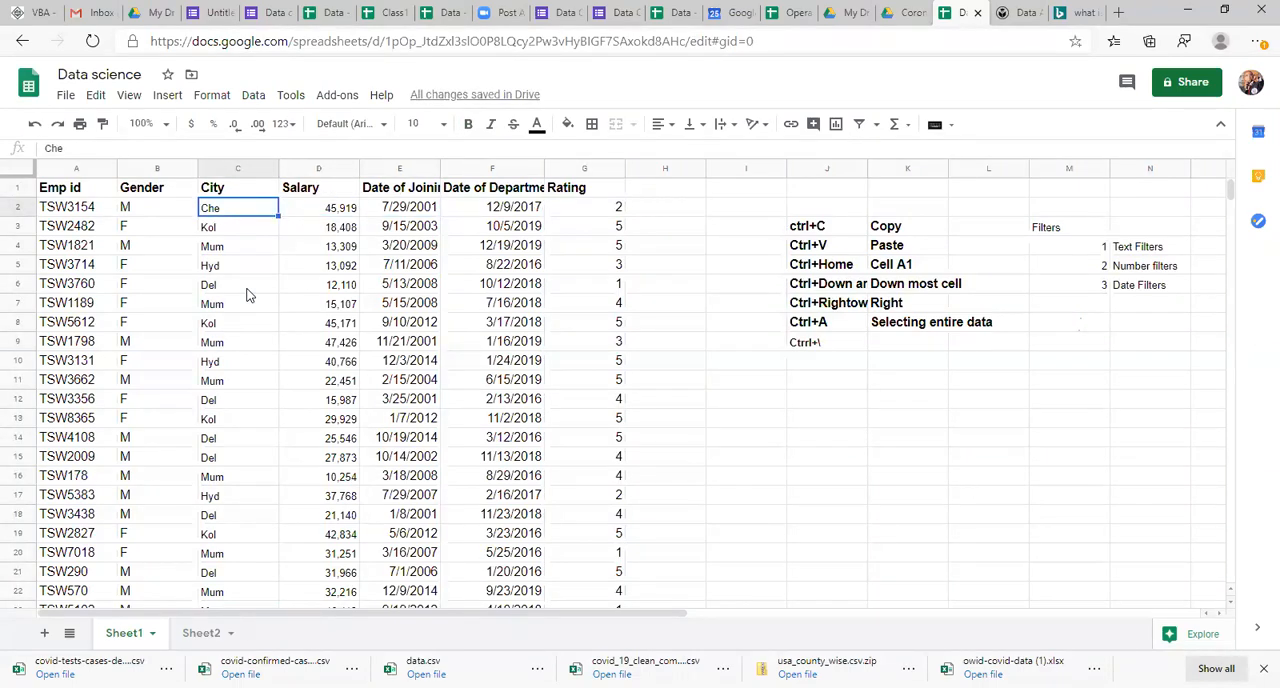
pyautogui.hotkey('shift', 'Right')
pyautogui.hotkey('ctrl', 'shift', 'Down')
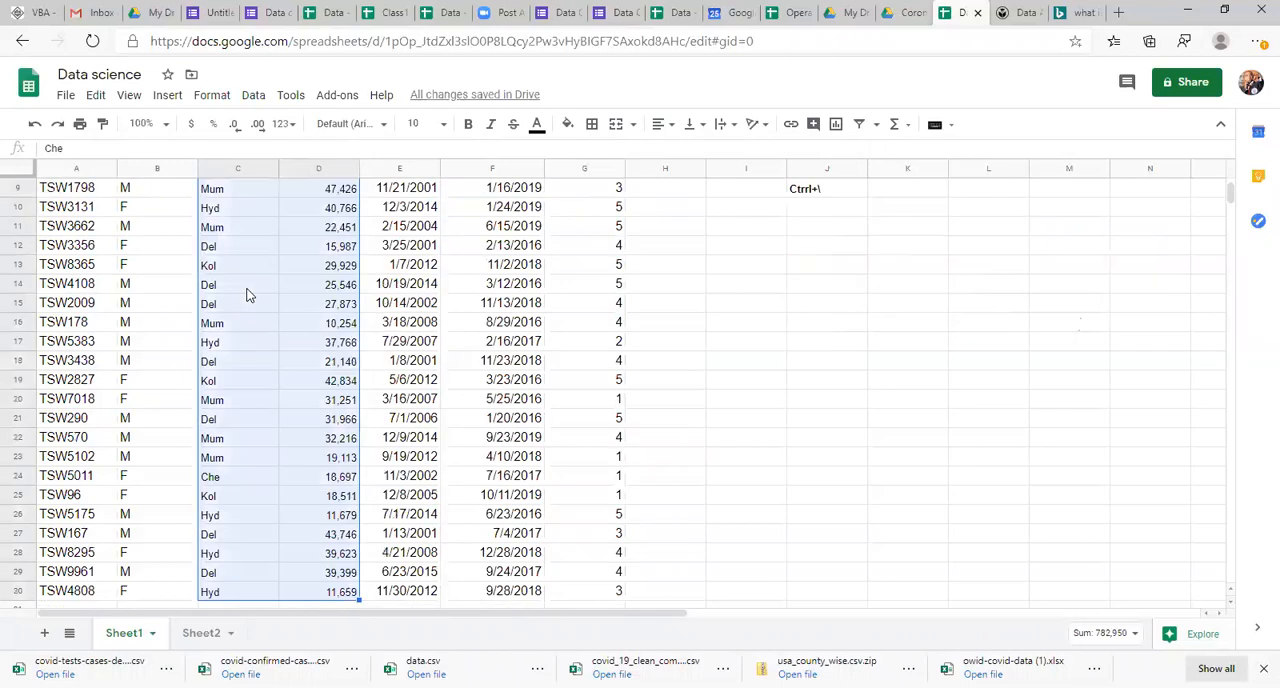
pyautogui.click(416, 124)
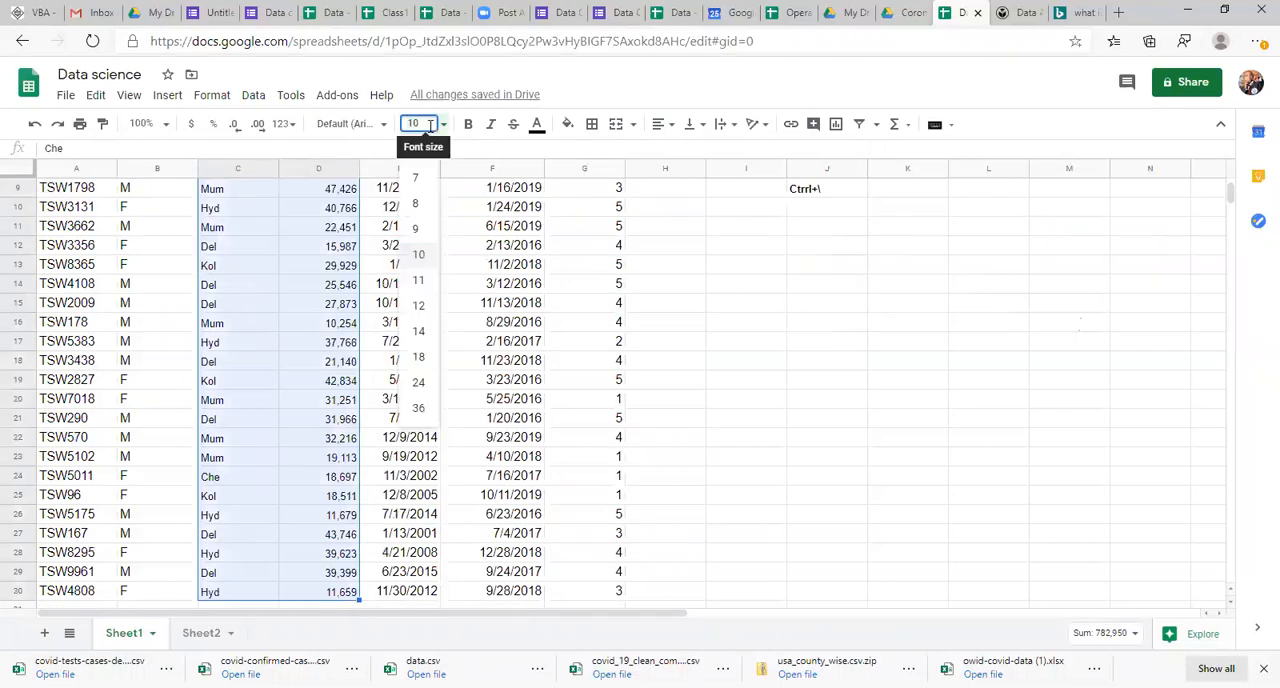
pyautogui.click(419, 306)
pyautogui.click(340, 398)
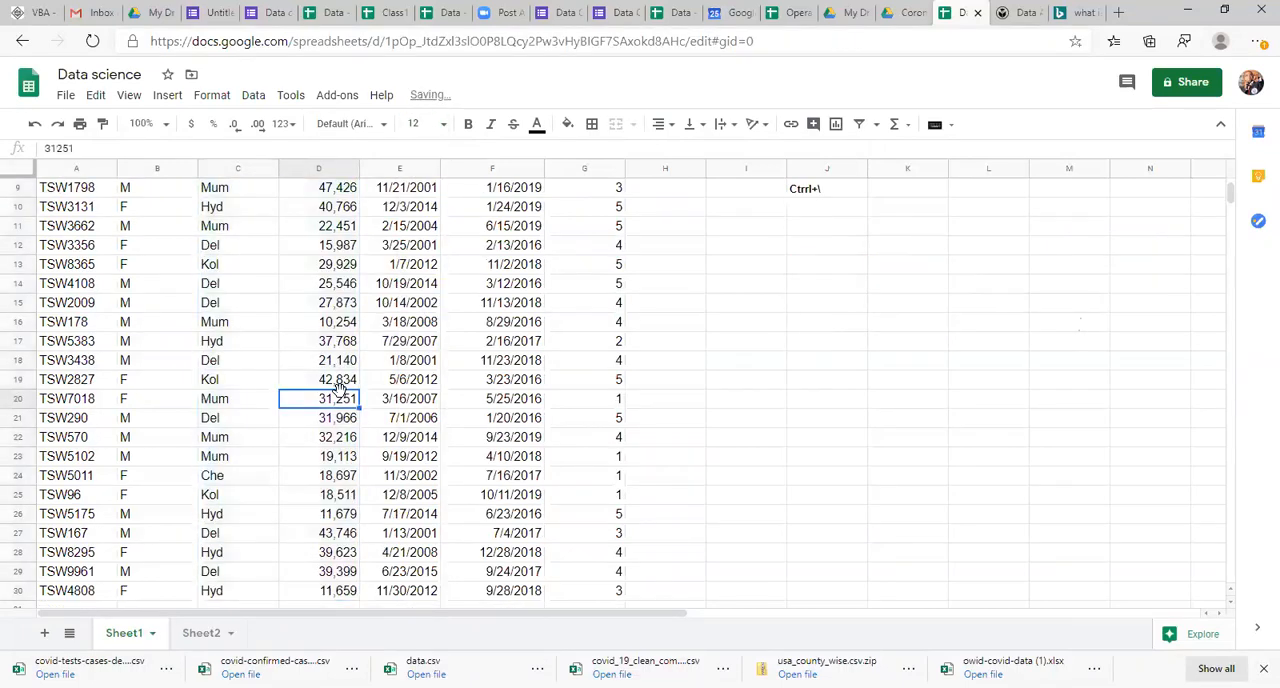
pyautogui.hotkey('ctrl', 'Up')
pyautogui.press('Down')
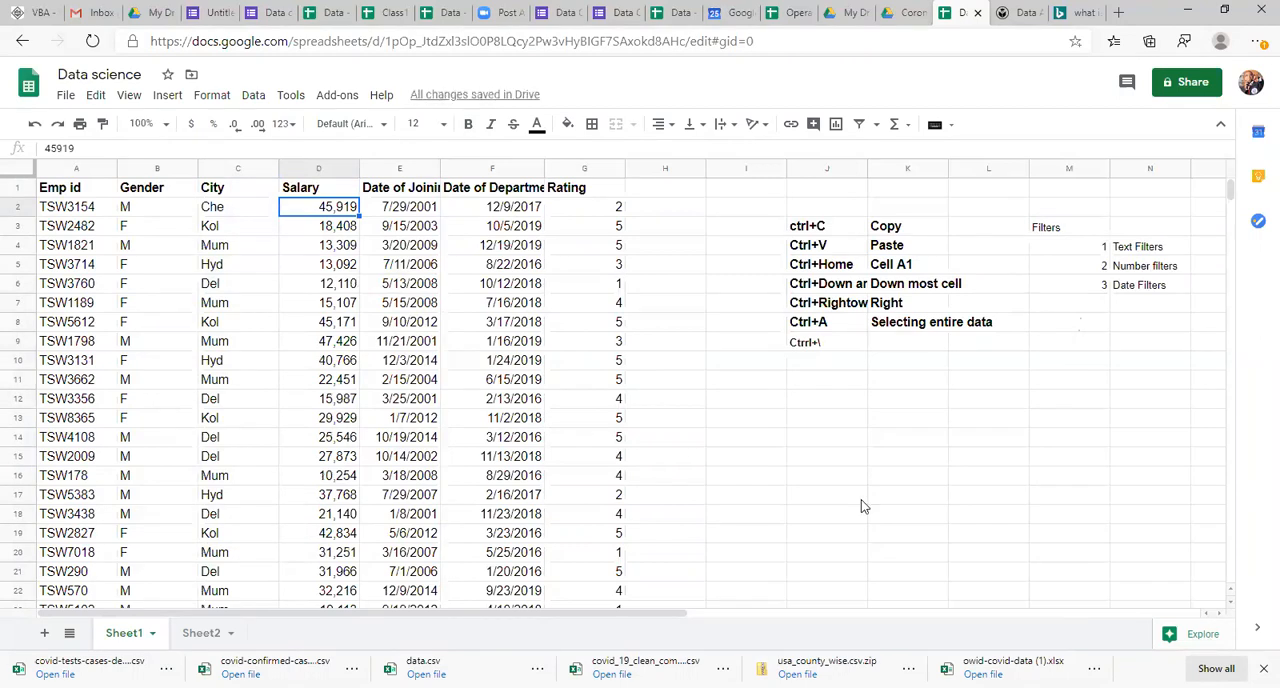
# Step: Undo the font size change and the format clearing on the City and Salary values
pyautogui.click(838, 345)
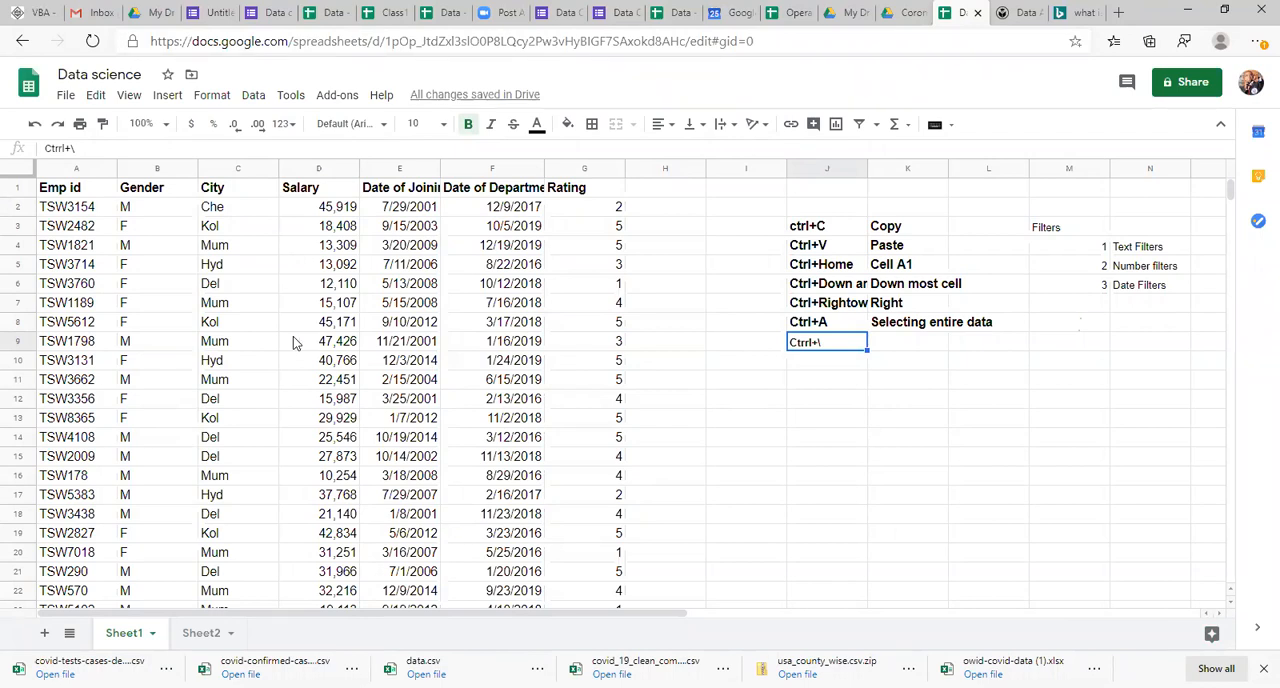
pyautogui.click(248, 318)
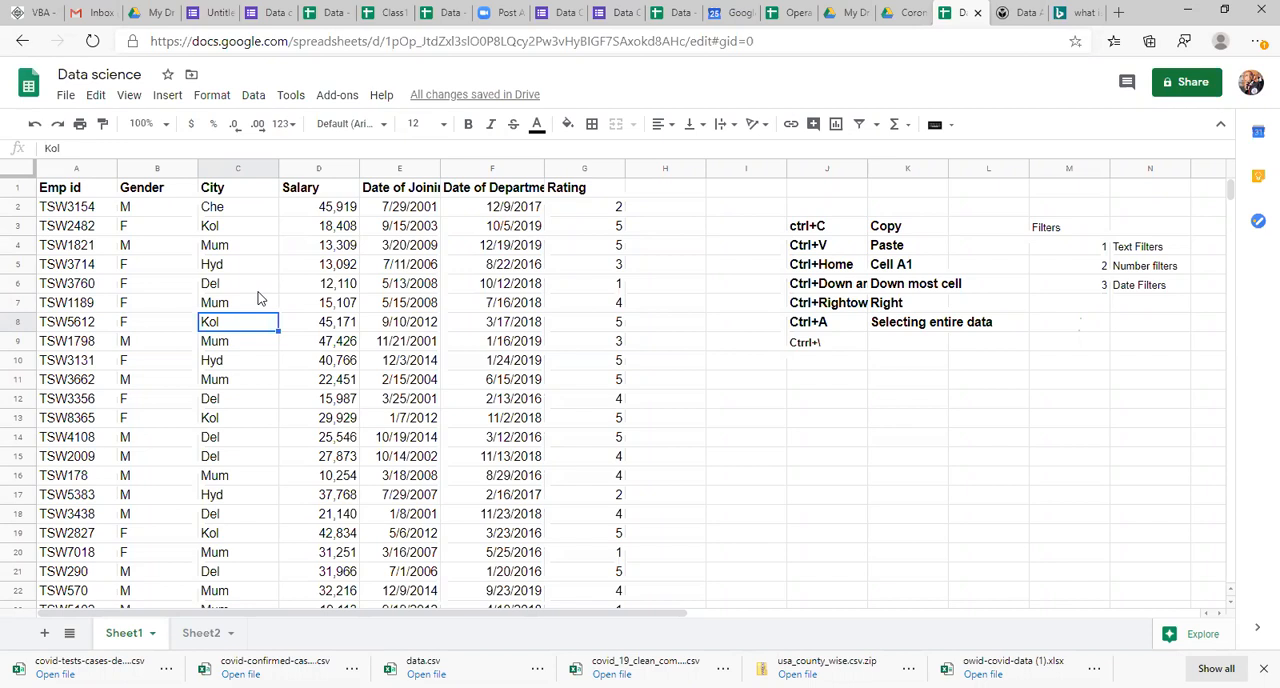
pyautogui.hotkey('ctrl', 'z')
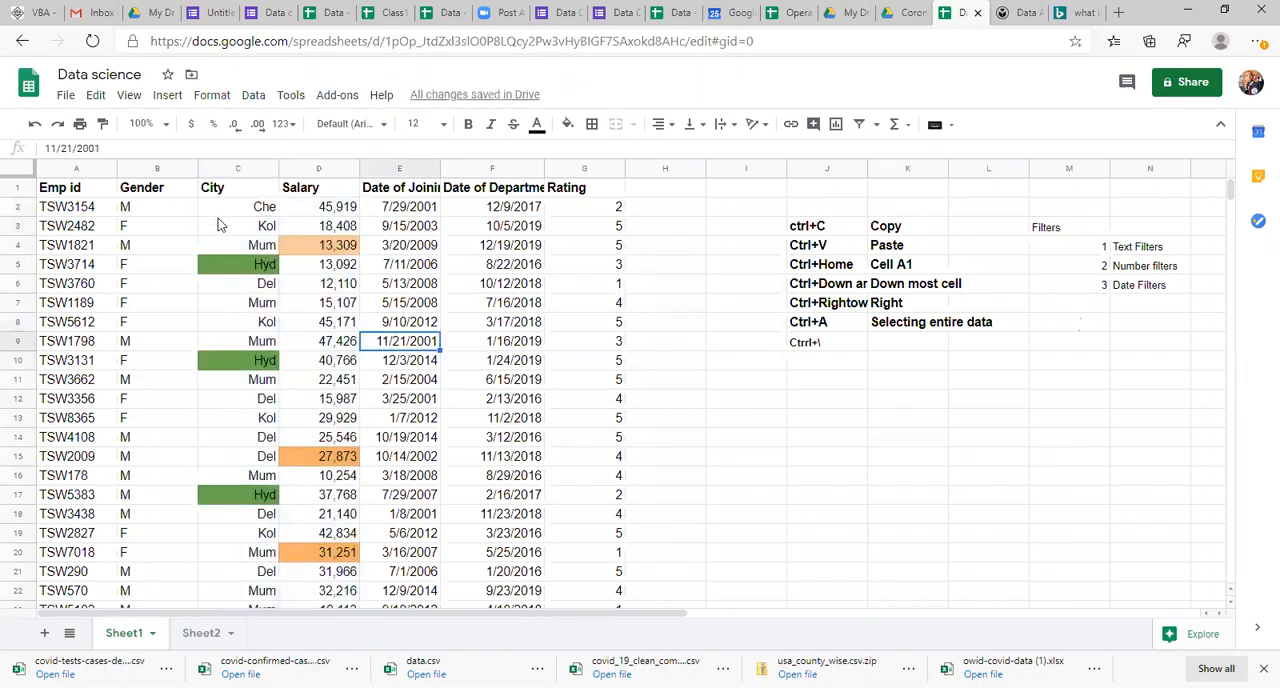
pyautogui.click(250, 213)
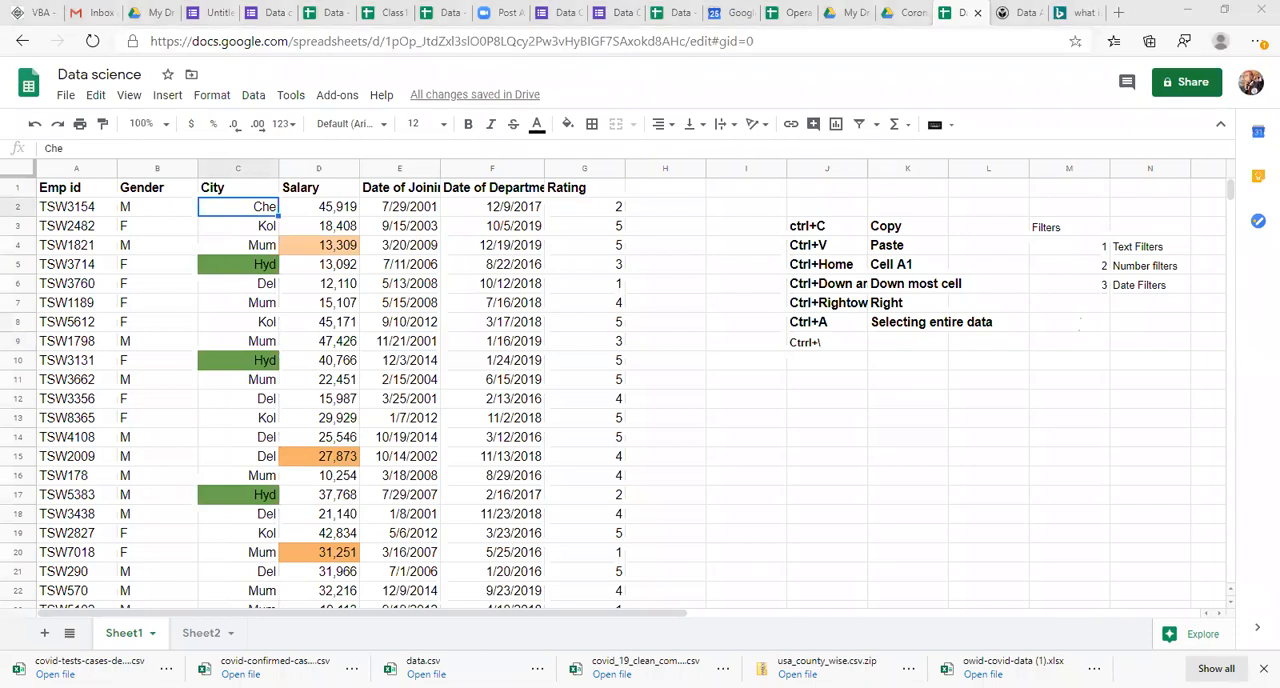
pyautogui.click(904, 400)
pyautogui.click(318, 341)
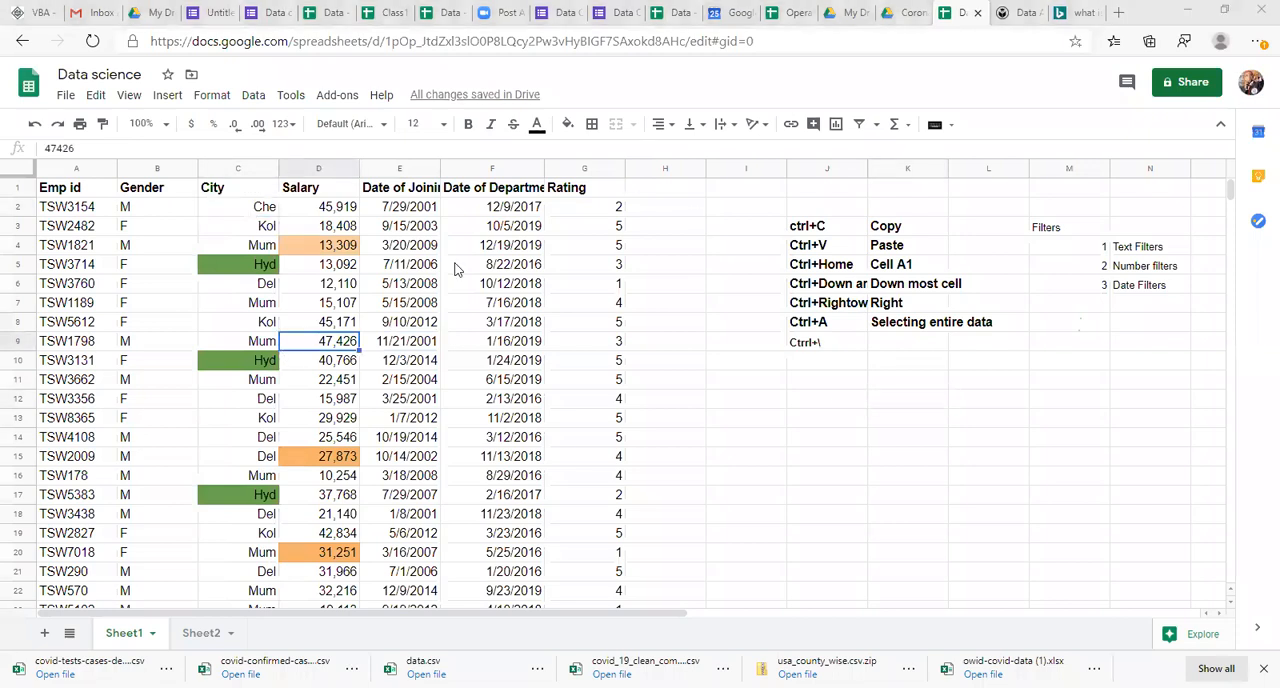
# Step: Clear the formatting of the whole City column including its header, and make the City header bold
pyautogui.click(257, 210)
pyautogui.press('Up')
pyautogui.press('Down')
pyautogui.press('Up')
pyautogui.hotkey('ctrl', 'shift', 'Down')
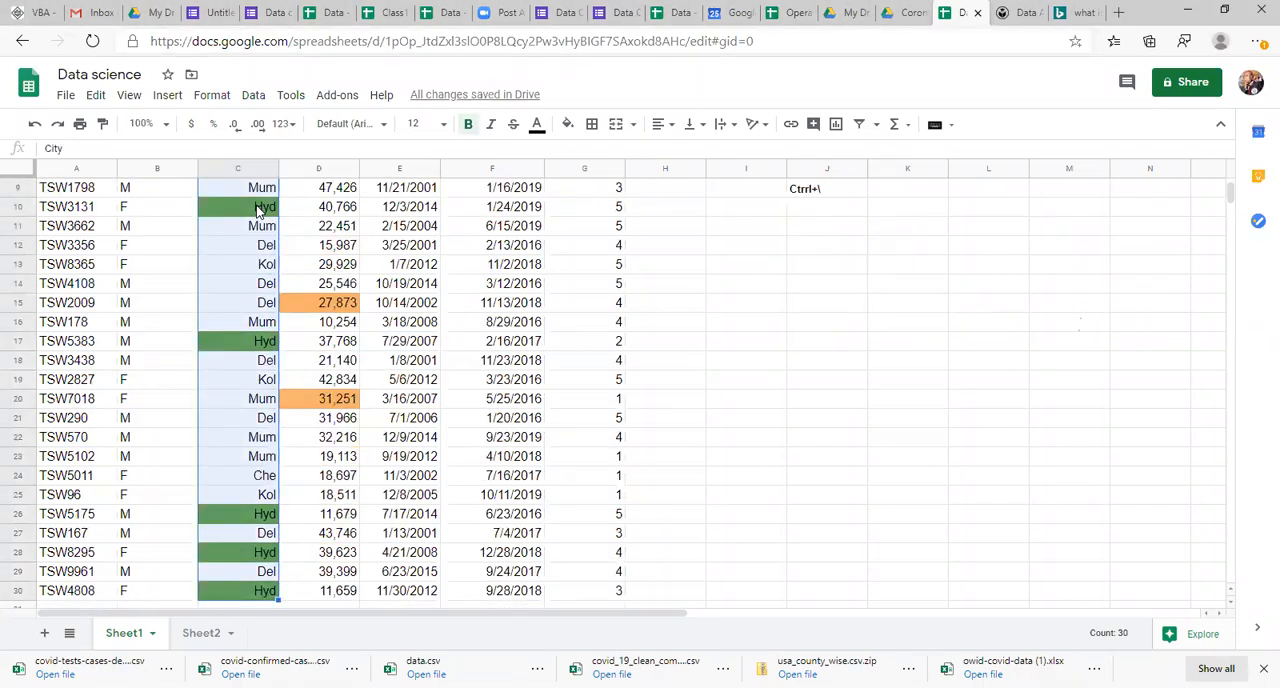
pyautogui.hotkey('ctrl', '\\')
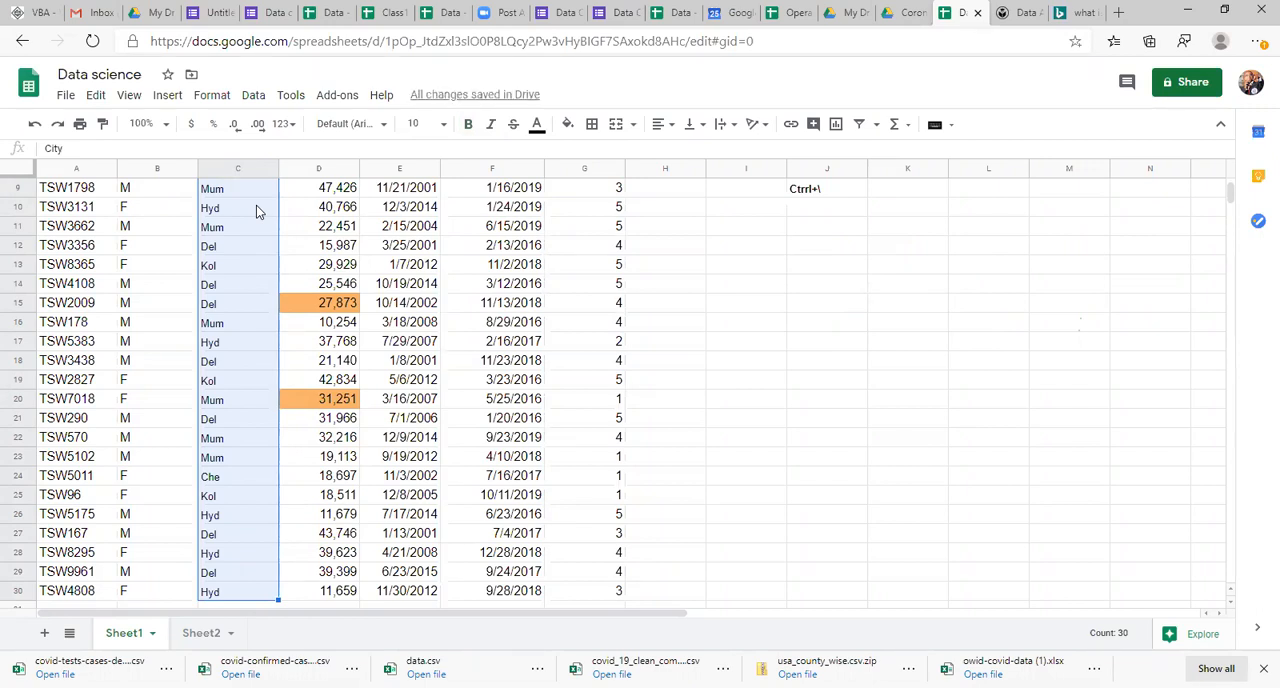
pyautogui.press('Down')
pyautogui.press('Up')
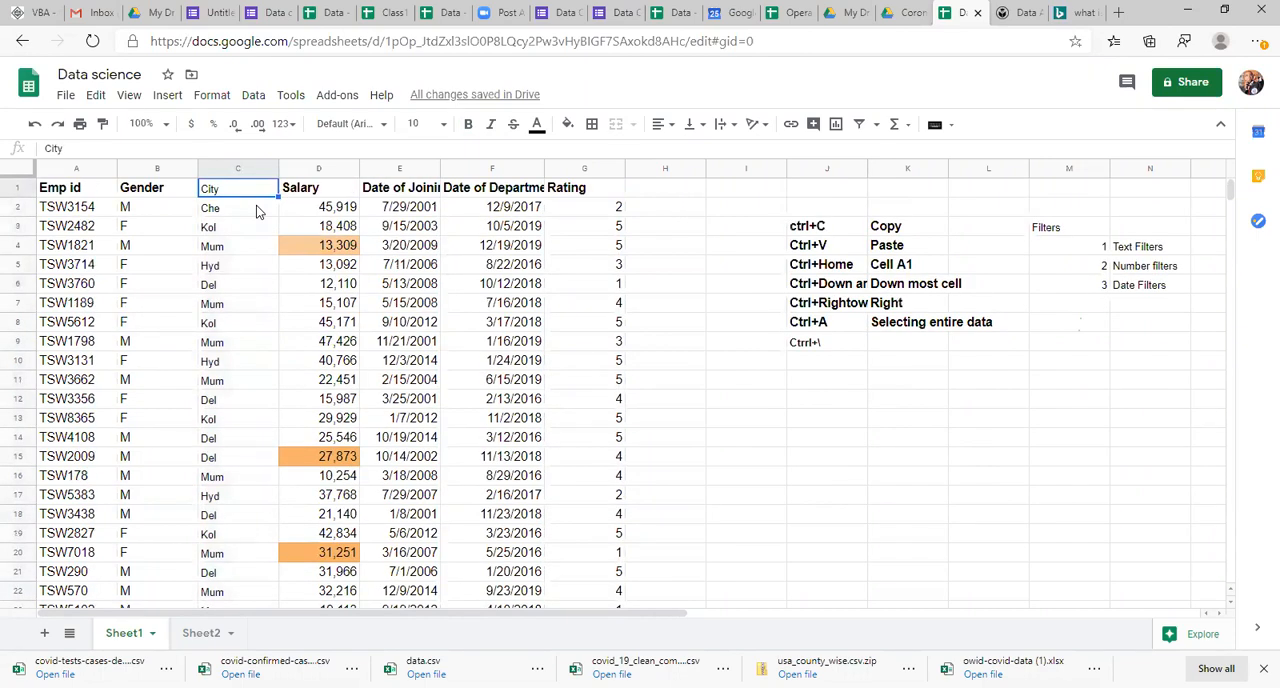
pyautogui.hotkey('ctrl', 'b')
pyautogui.press('Down')
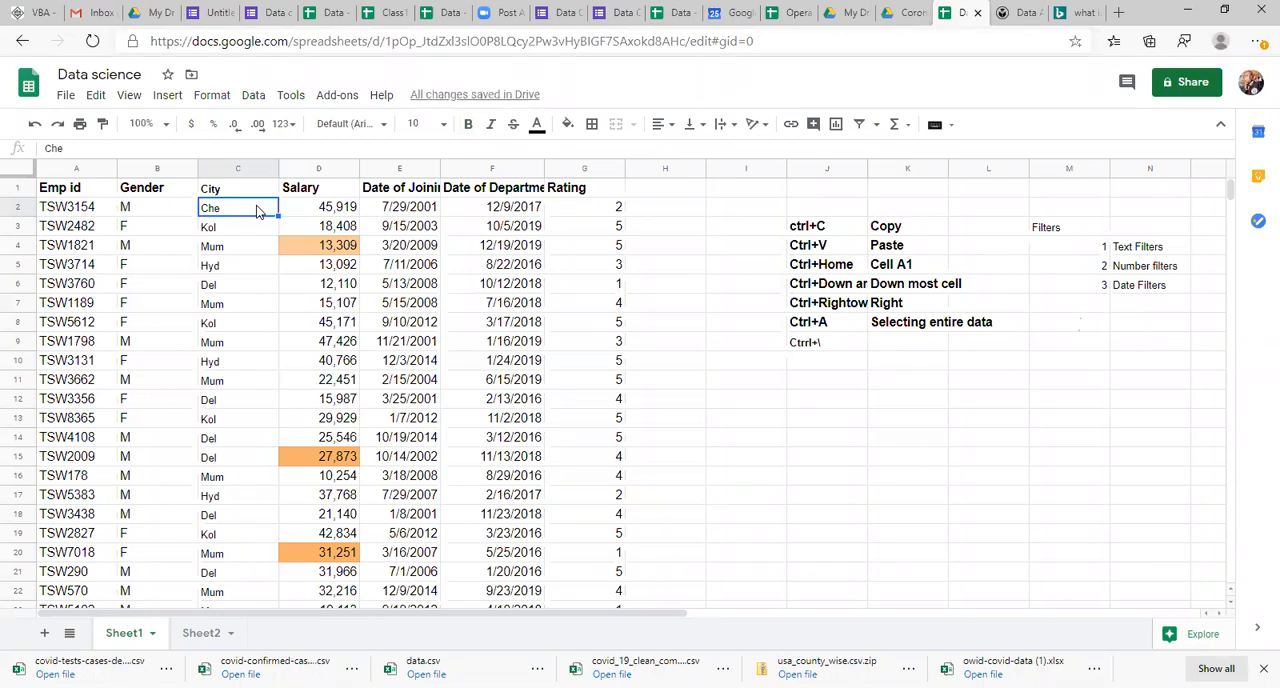
# Step: Clear the formatting of the Salary values from row 2 to the last data row, leaving out the header
pyautogui.press('Right')
pyautogui.hotkey('ctrl', 'shift', 'Down')
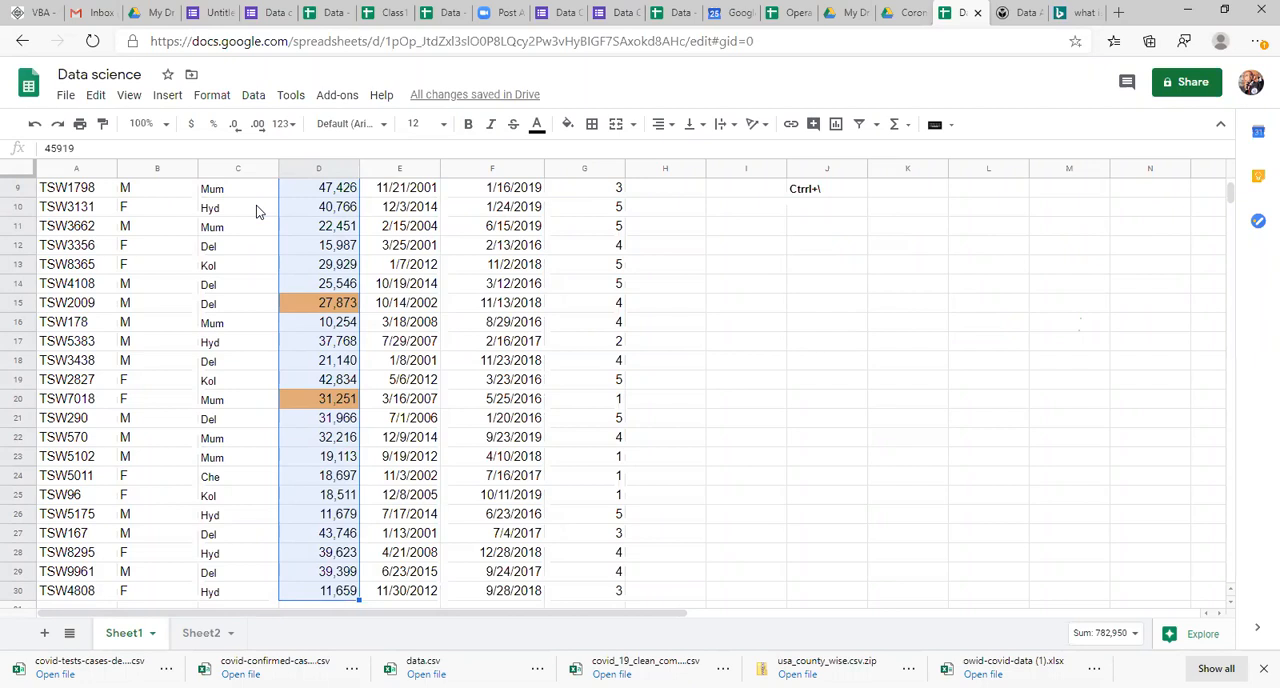
pyautogui.press('ctrl+\\')
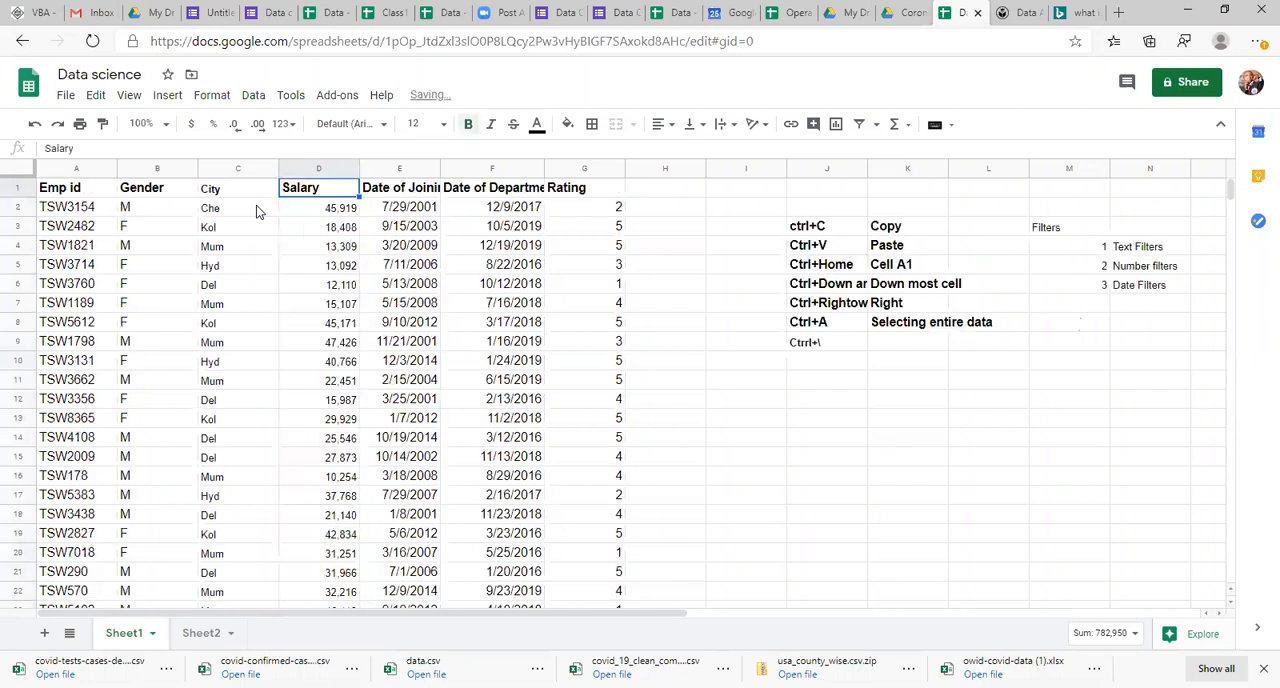
# Step: Clear the formatting of the City header cell alone and reapply bold to it
pyautogui.press('Left')
pyautogui.press('Up')
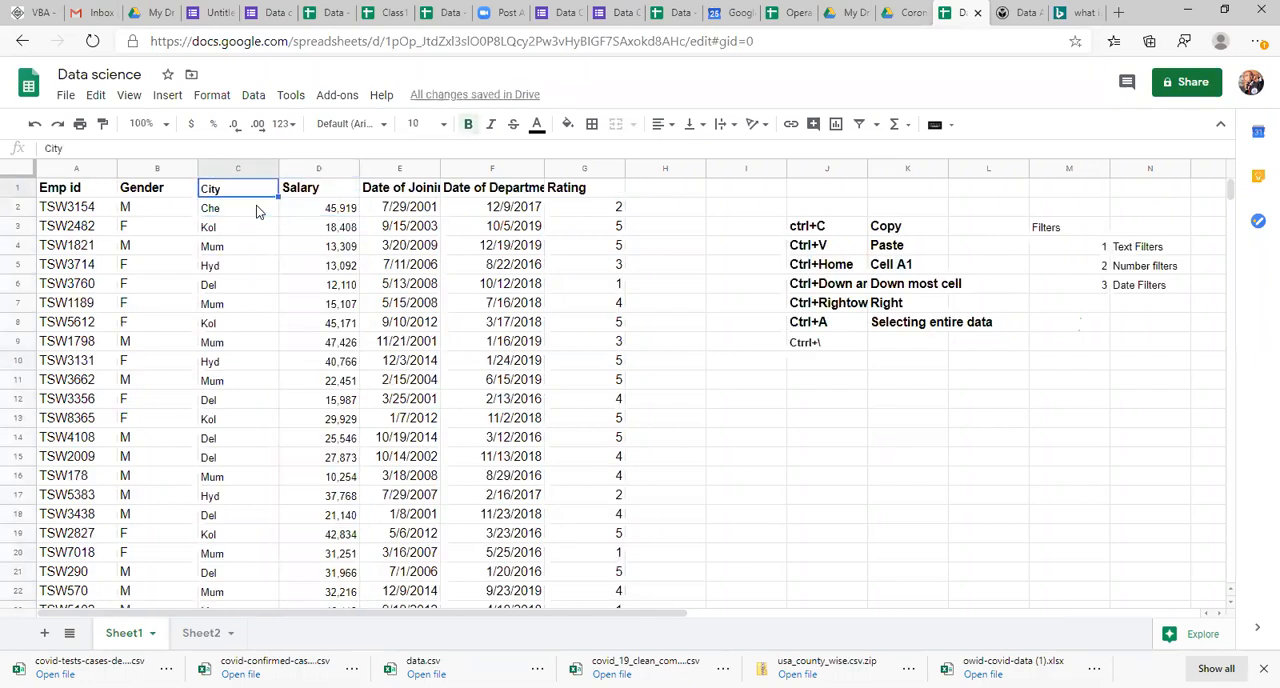
pyautogui.press('ctrl+\\')
pyautogui.press('Down')
pyautogui.press('Up')
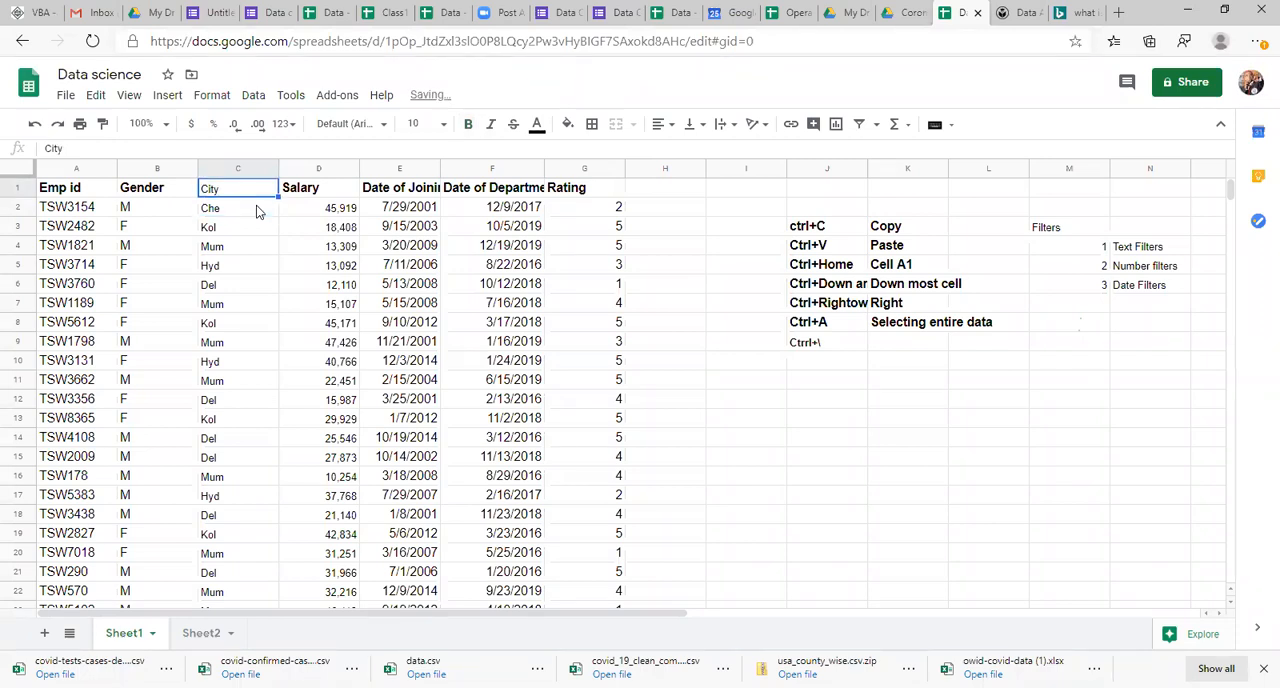
pyautogui.hotkey('ctrl', 'b')
# Step: Add the entry "Ctrl+Z" in bold to cell J10, below the last entry in the shortcut list
pyautogui.press('Right')
pyautogui.press('Right')
pyautogui.press('Right')
pyautogui.press('Right')
pyautogui.press('Right')
pyautogui.press('Right')
pyautogui.press('Right')
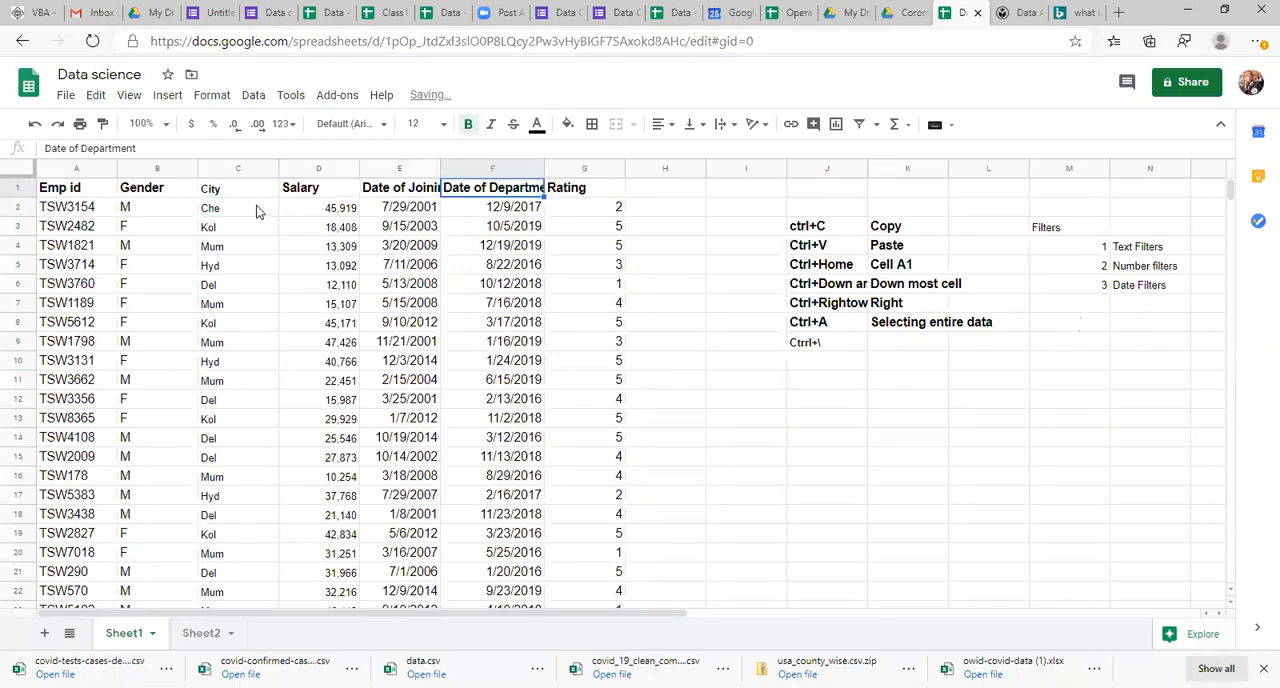
pyautogui.press('Down')
pyautogui.press('Down')
pyautogui.press('Down')
pyautogui.press('Down')
pyautogui.press('Down')
pyautogui.press('Down')
pyautogui.press('Down')
pyautogui.press('Down')
pyautogui.press('Down')
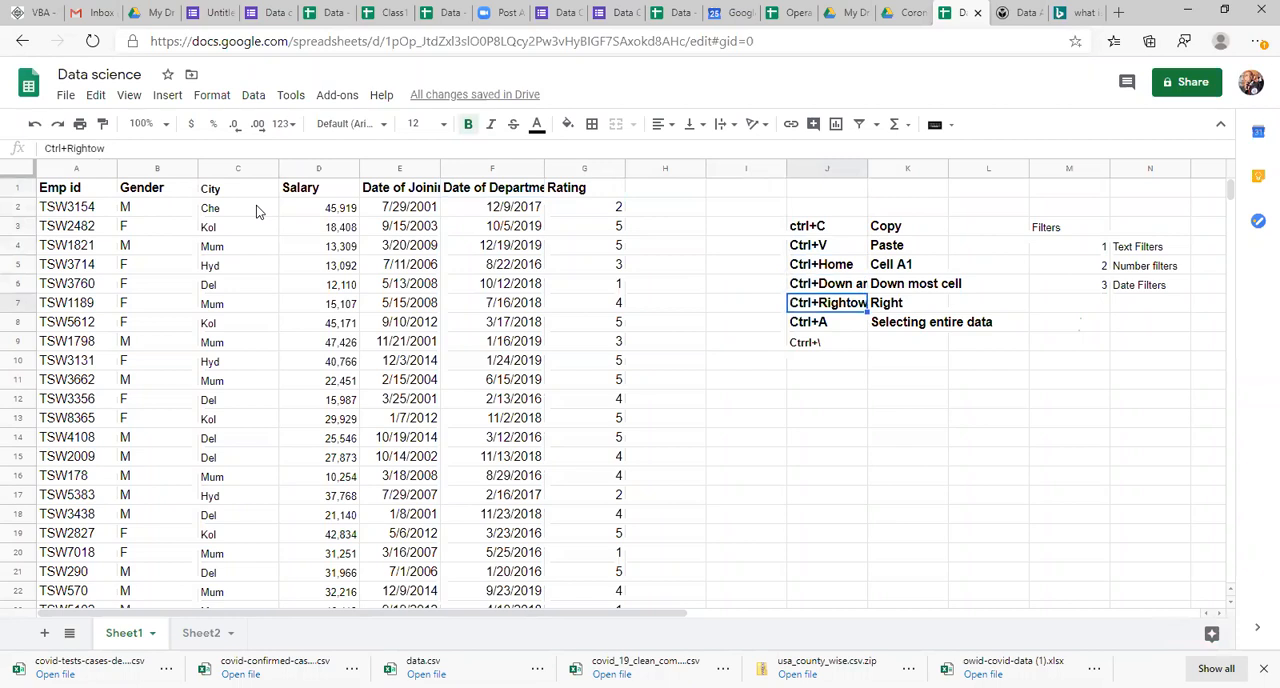
pyautogui.write('Ctrl+')
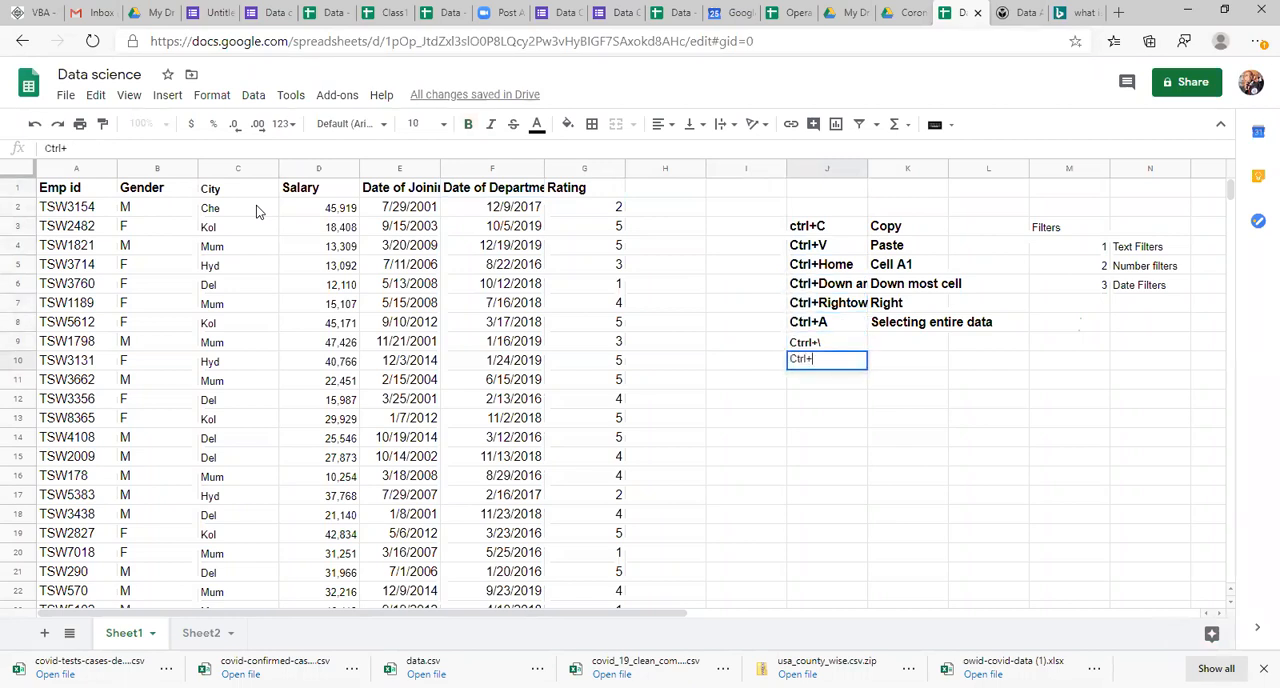
pyautogui.write('Z')
pyautogui.press('Return')
pyautogui.press('Up')
pyautogui.hotkey('ctrl', 'b')
# Step: Undo the recent edits one by one, back to before the City column's formatting was cleared
pyautogui.click(250, 272)
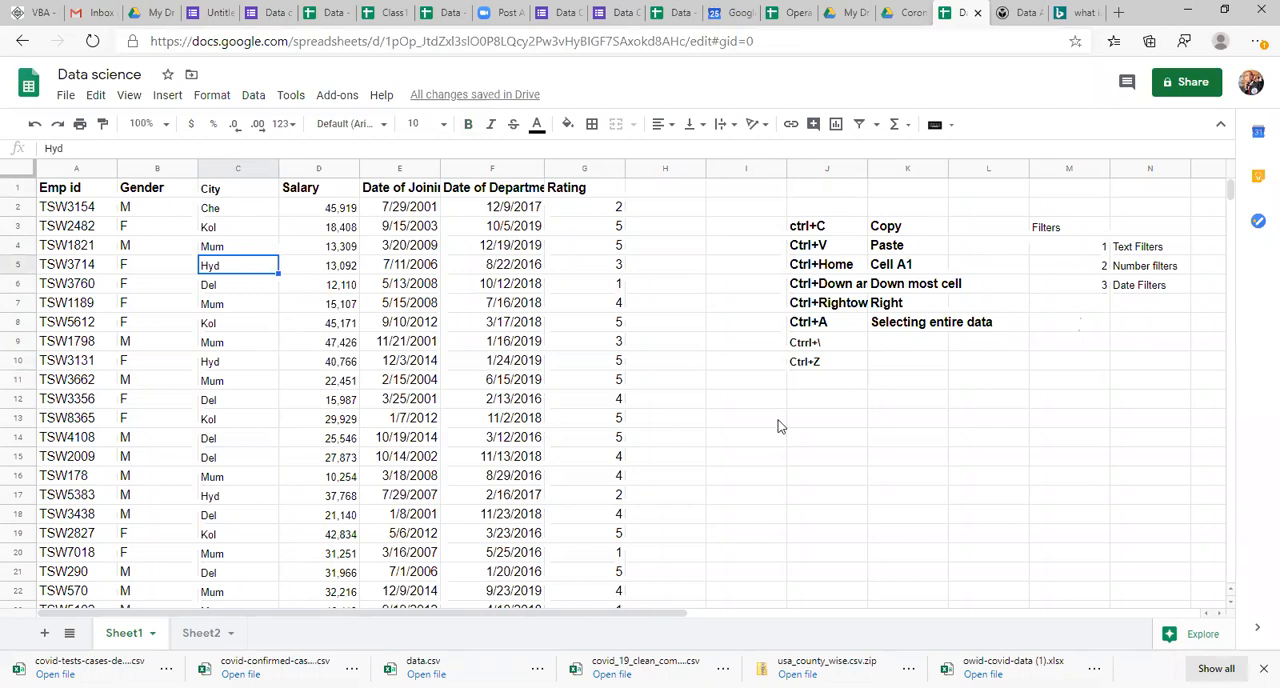
pyautogui.click(833, 369)
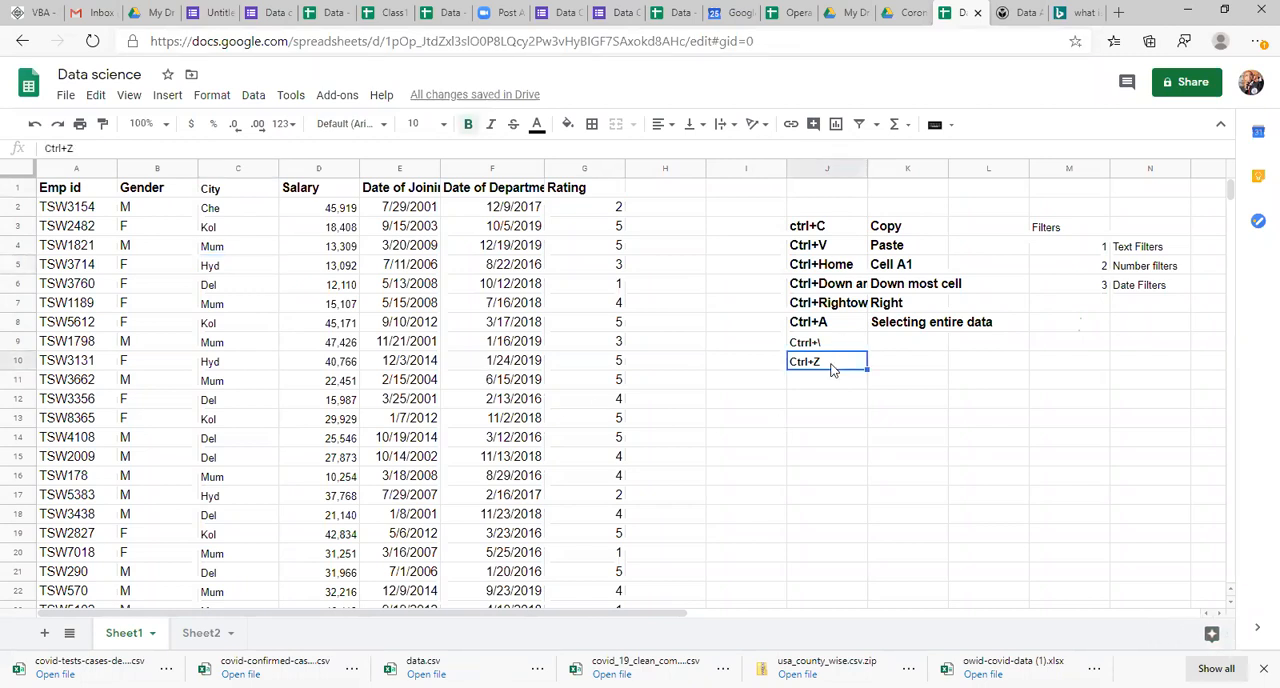
pyautogui.click(437, 368)
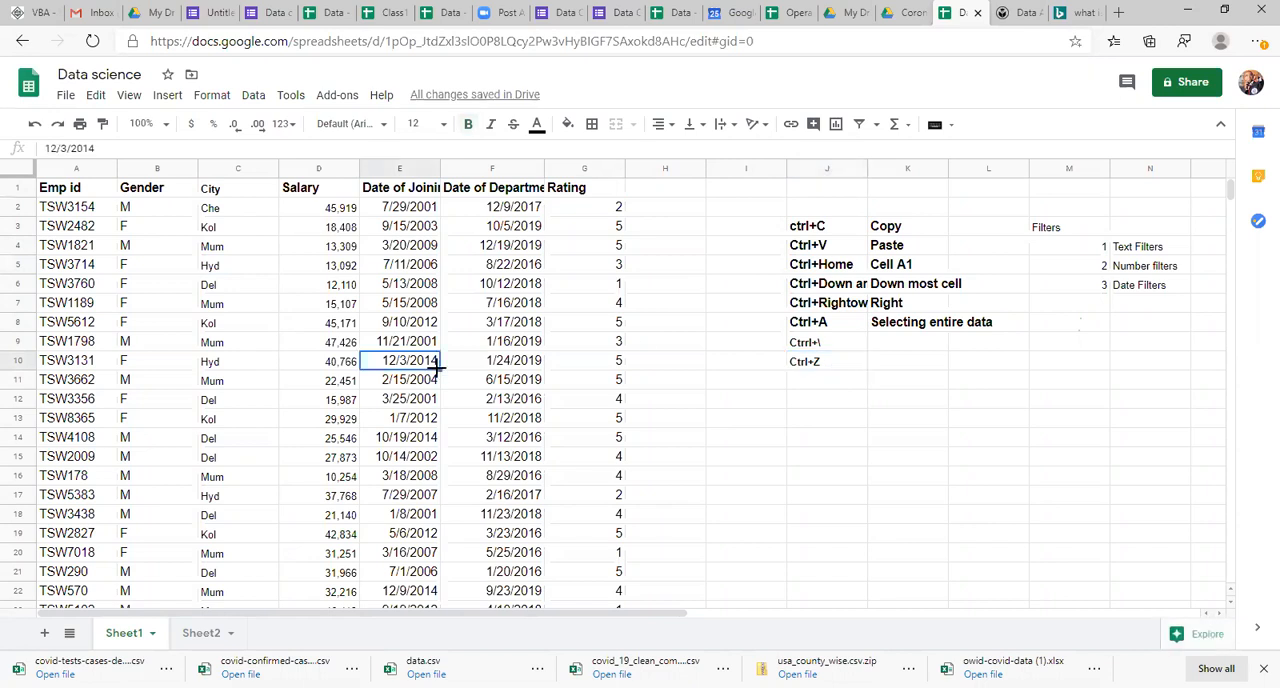
pyautogui.hotkey('ctrl', 'z')
pyautogui.hotkey('ctrl', 'z')
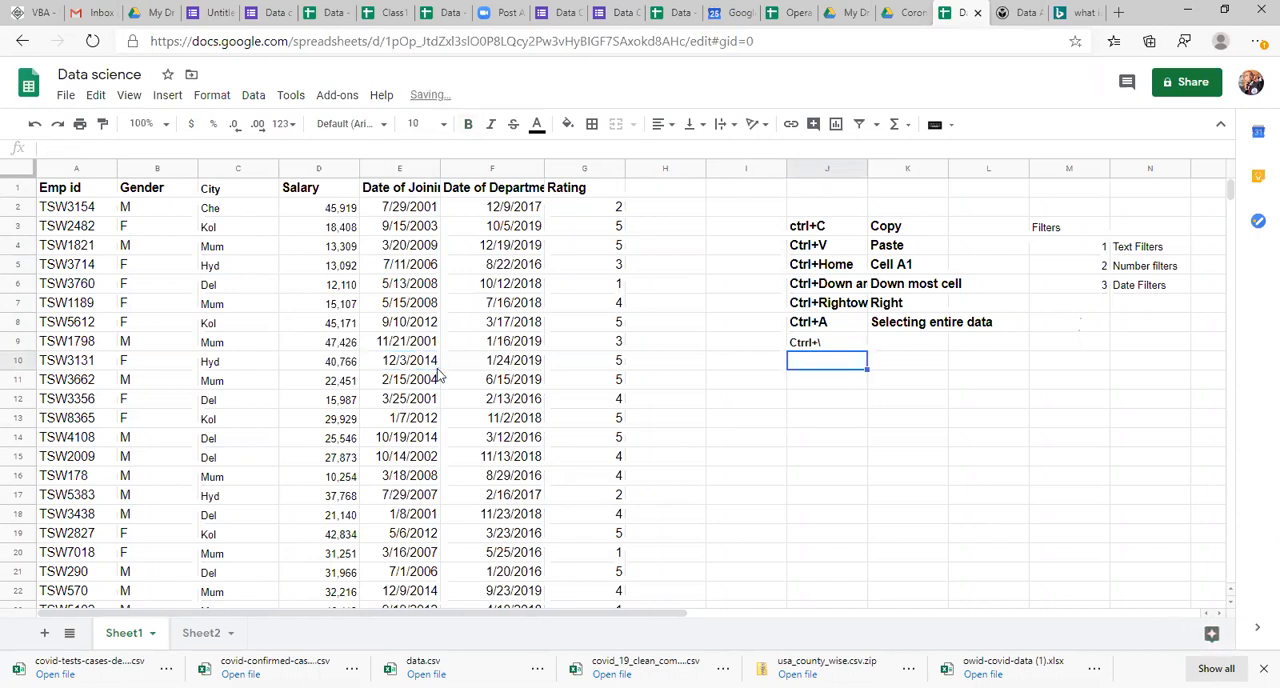
pyautogui.hotkey('ctrl', 'z')
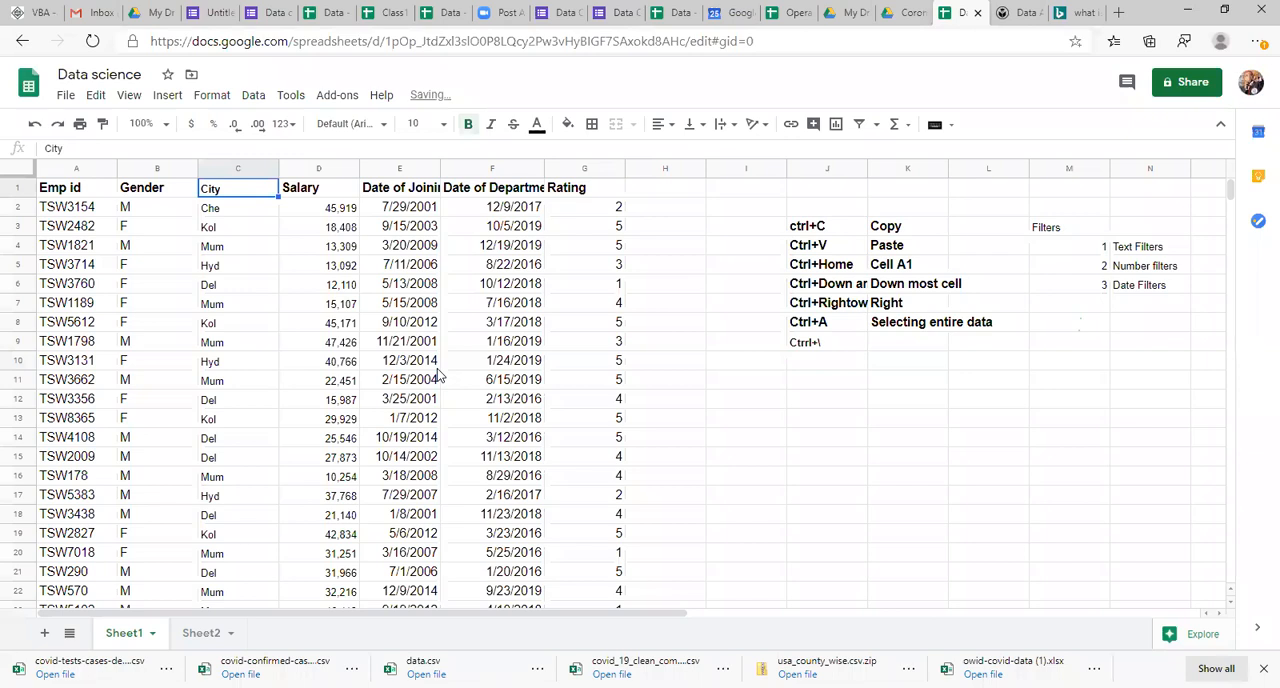
pyautogui.hotkey('ctrl', 'z')
pyautogui.hotkey('ctrl', 'z')
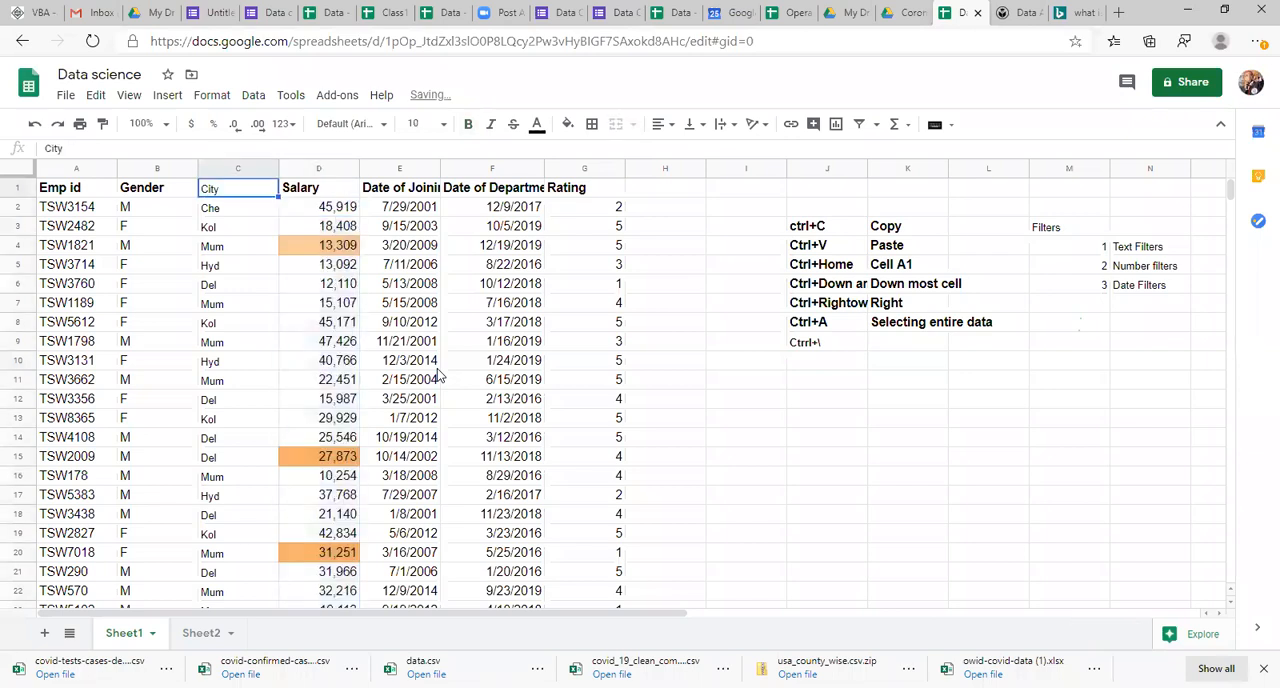
pyautogui.hotkey('ctrl', 'z')
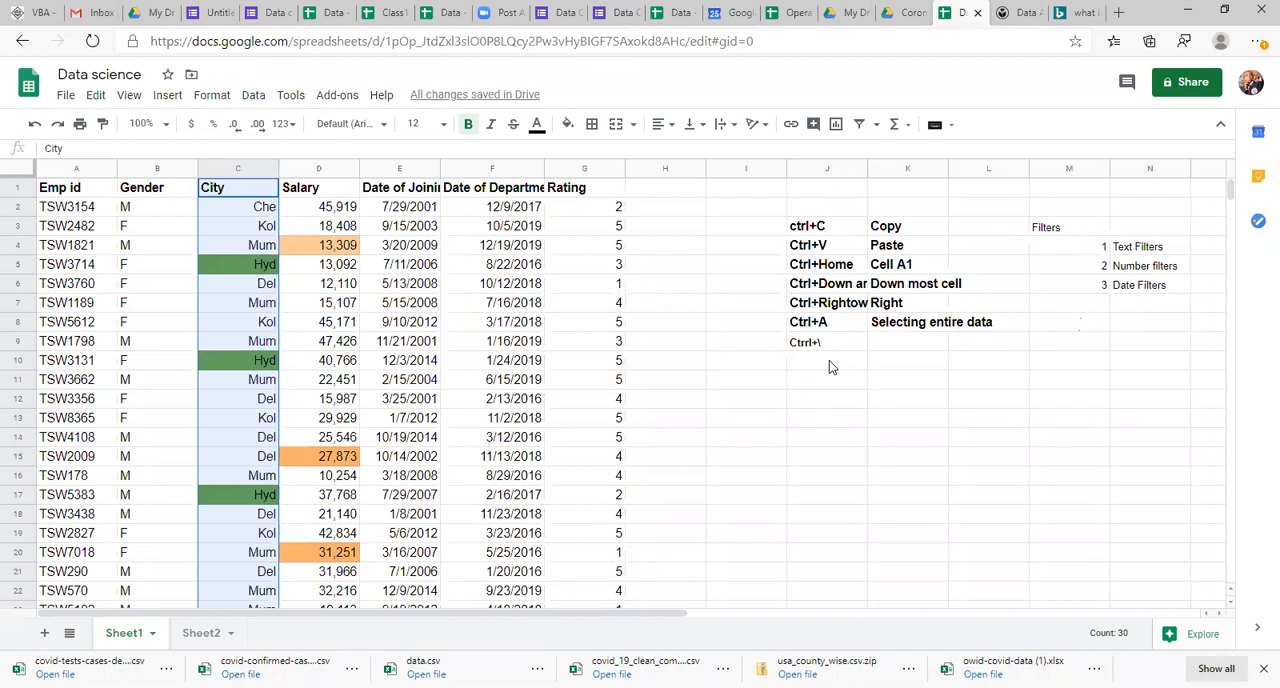
# Step: Redo all the undone edits, from the City column's format clearing through the bold Ctrl+Z entry in J10
pyautogui.hotkey('ctrl', 'y')
pyautogui.hotkey('ctrl', 'y')
pyautogui.hotkey('ctrl', 'y')
pyautogui.hotkey('ctrl', 'y')
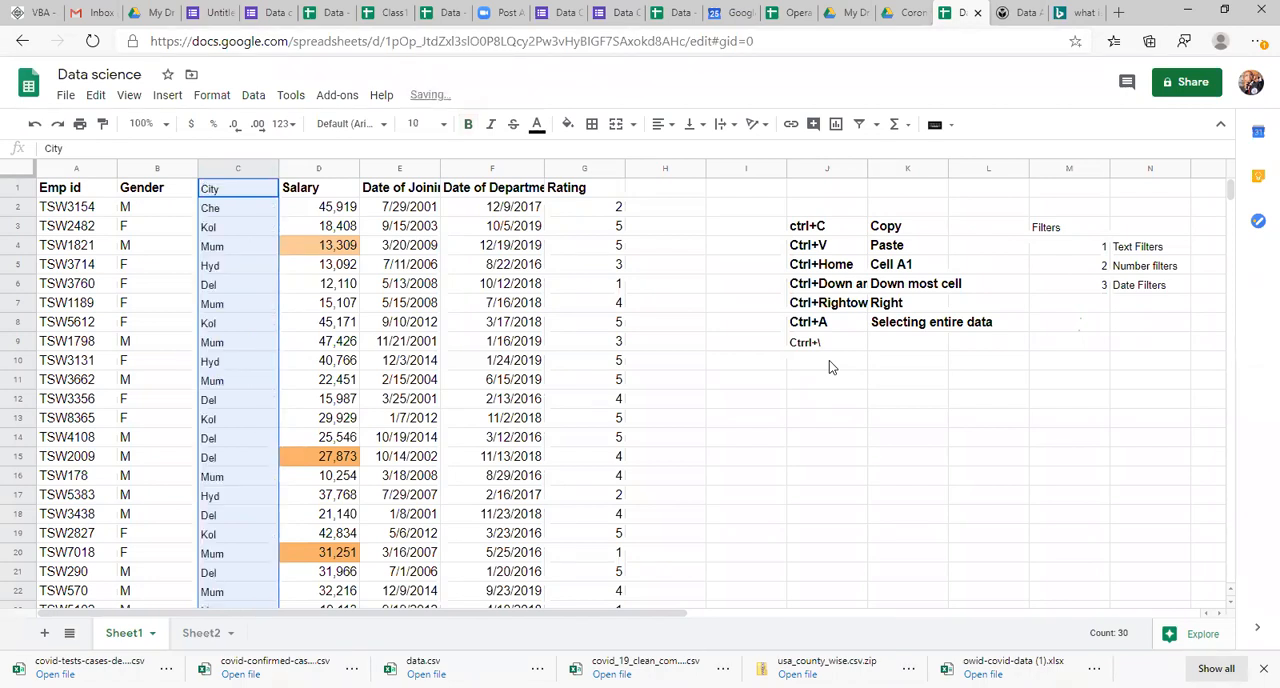
pyautogui.hotkey('ctrl', 'y')
pyautogui.hotkey('ctrl', 'y')
pyautogui.hotkey('ctrl', 'y')
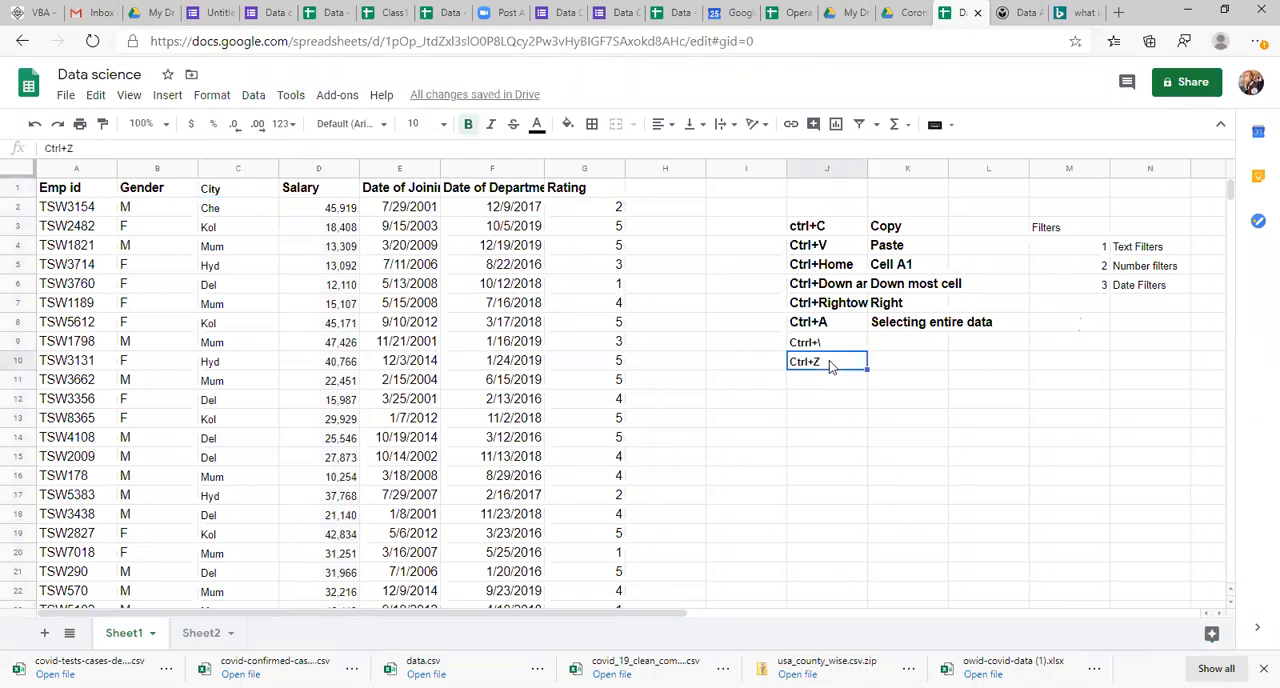
# Step: Add the entry "Ctrl+Y" in bold to cell J11, directly below Ctrl+Z in the shortcut list
pyautogui.doubleClick(829, 363)
pyautogui.write('\\')
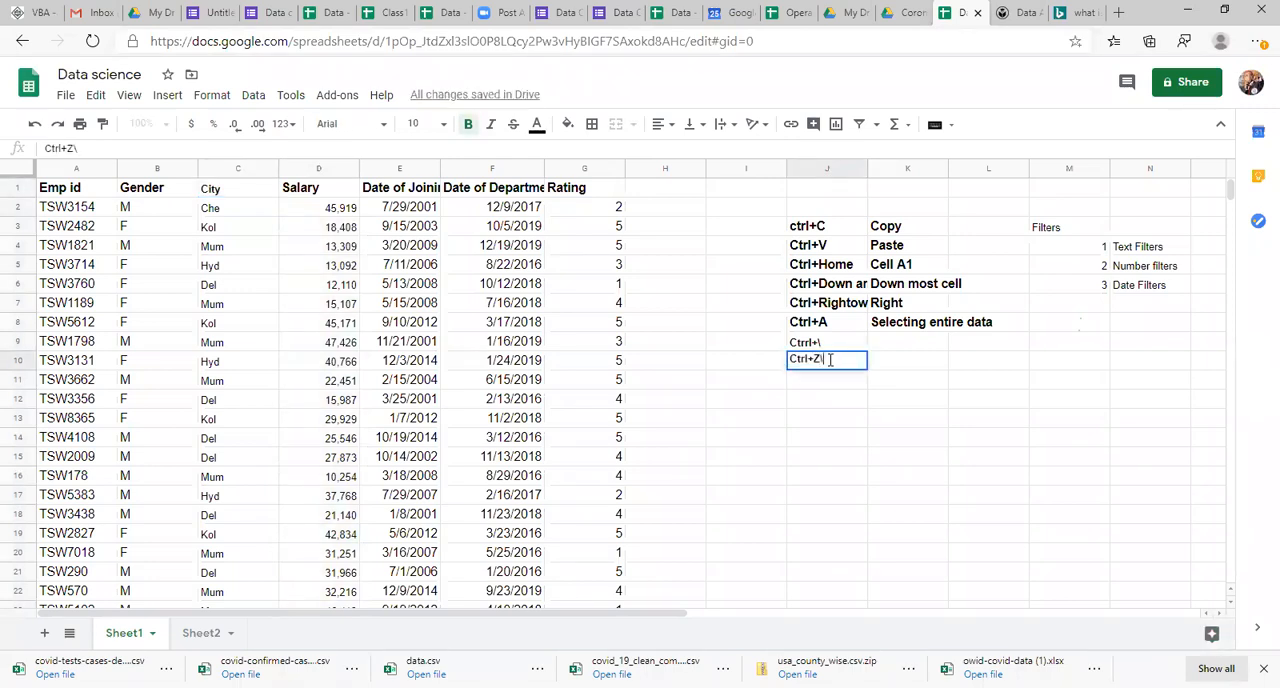
pyautogui.press('Return')
pyautogui.hotkey('ctrl', 'Down')
pyautogui.hotkey('ctrl', 'Up')
pyautogui.press('Down')
pyautogui.write('Ctrl+Z')
pyautogui.hotkey('ctrl', 'Up')
pyautogui.press('Down')
pyautogui.press('Down')
pyautogui.press('Down')
pyautogui.press('Down')
pyautogui.press('Up')
pyautogui.press('F2')
pyautogui.press('BackSpace')
pyautogui.write('Y')
pyautogui.press('Return')
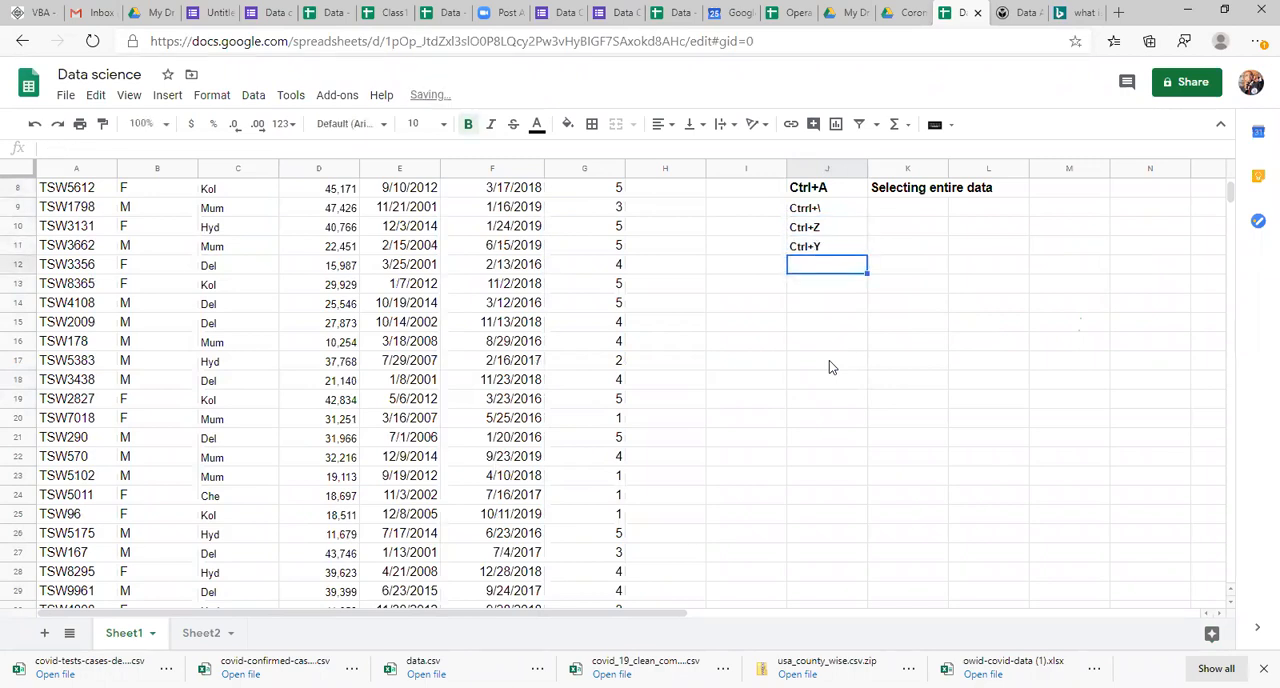
# Step: Enter the description "Redo" in cell K11, beside the Ctrl+Y shortcut
pyautogui.press('Up')
pyautogui.press('Right')
pyautogui.press('pagedown')
pyautogui.click(829, 362)
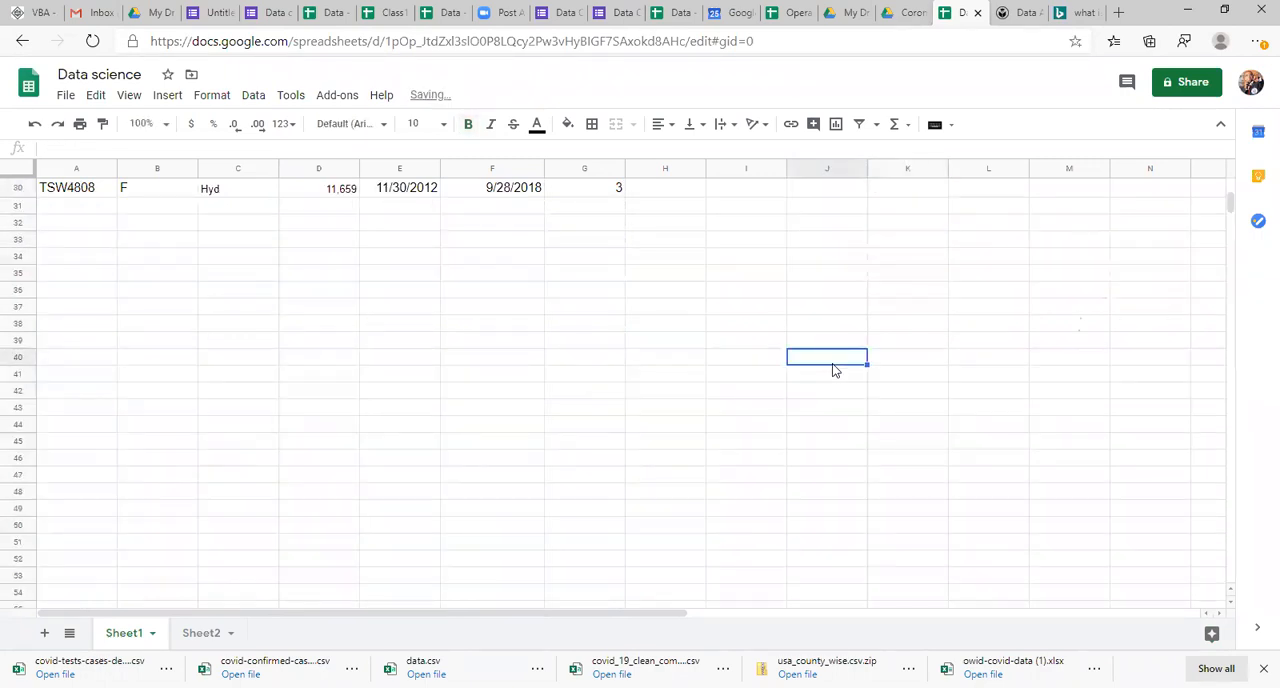
pyautogui.hotkey('ctrl', 'Up')
pyautogui.press('Right')
pyautogui.write('R')
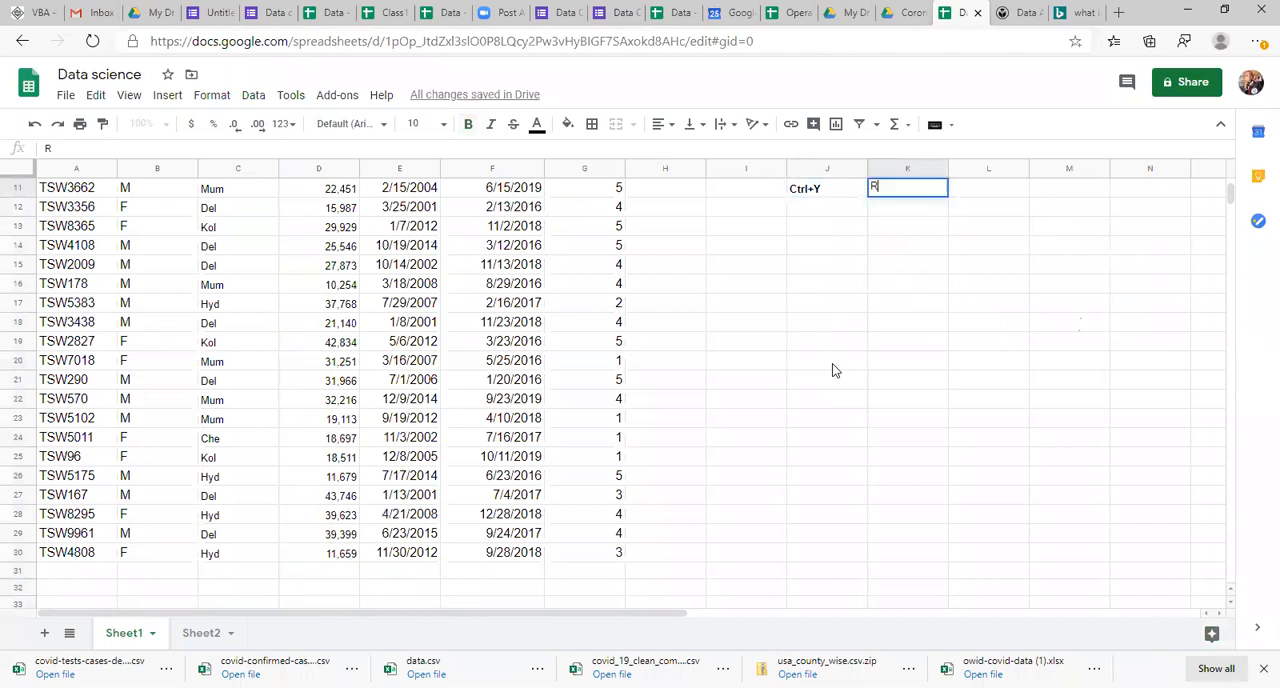
pyautogui.write('edo')
# Step: Enter the description "Undo" in cell K10, beside the Ctrl+Z shortcut
pyautogui.press('Up')
pyautogui.press('Up')
pyautogui.press('Up')
pyautogui.press('Up')
pyautogui.press('Up')
pyautogui.press('Down')
pyautogui.press('Down')
pyautogui.press('Down')
pyautogui.press('Down')
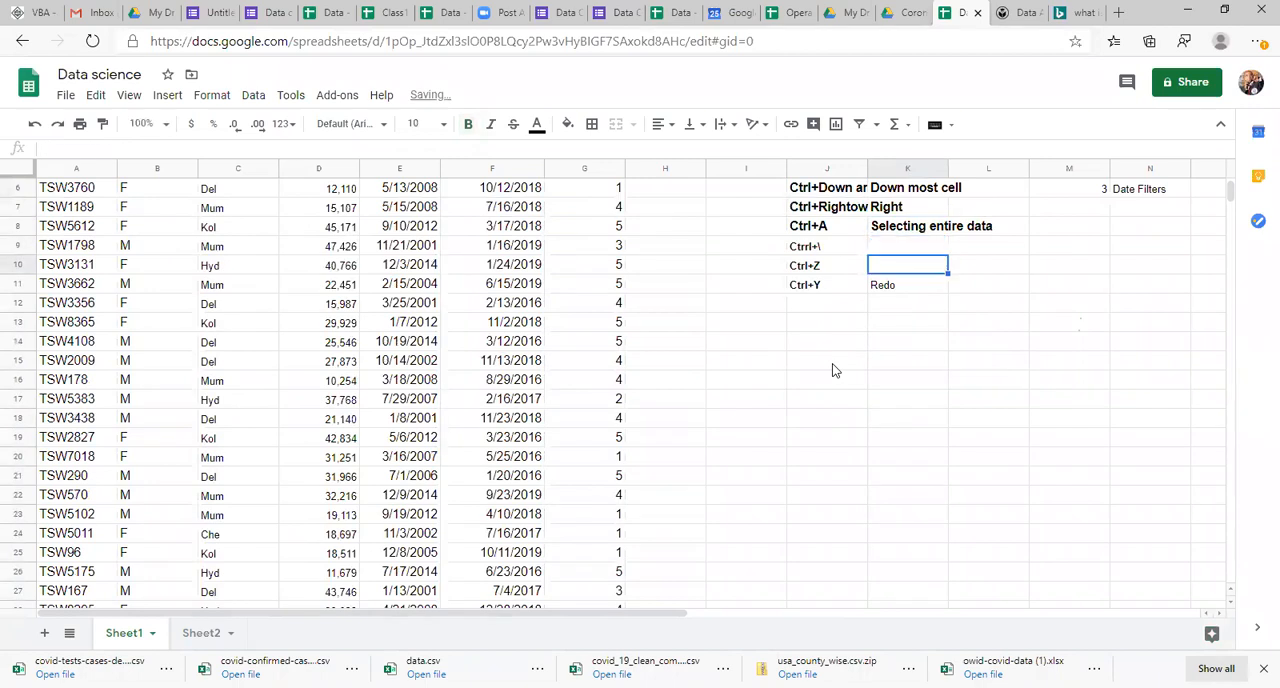
pyautogui.write('Undo')
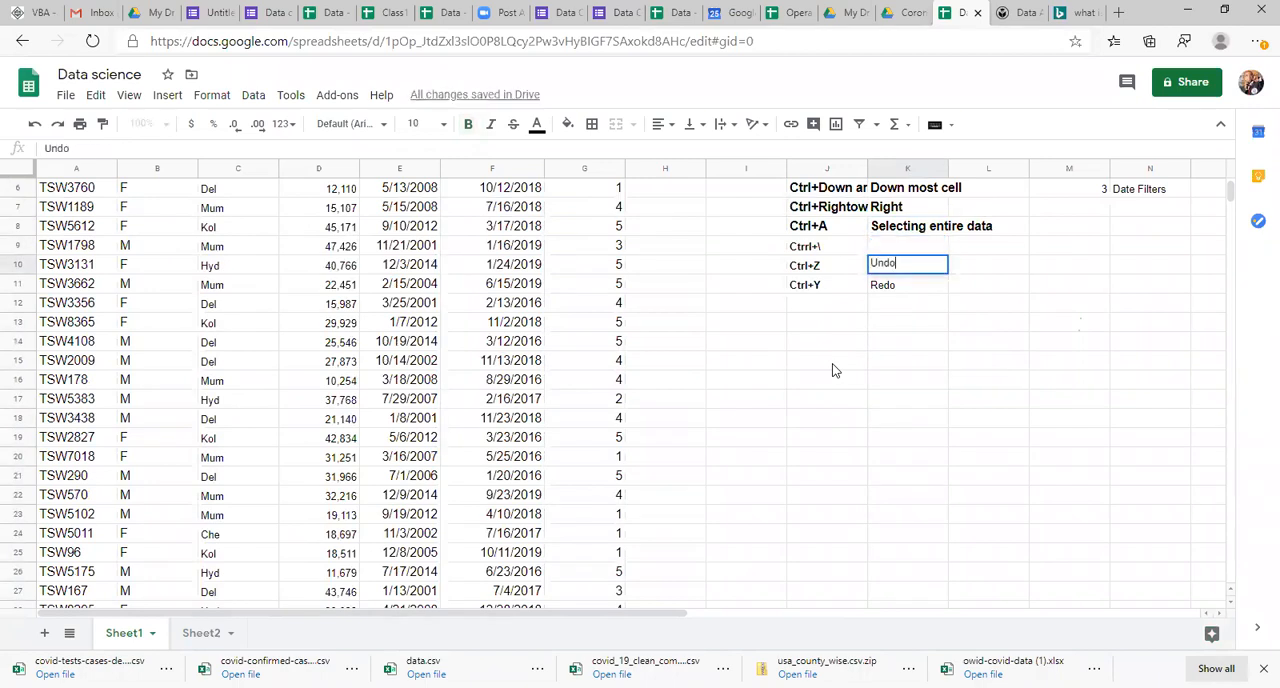
# Step: Set the font size of the last three shortcut rows, J9:K11, to 14
pyautogui.press('Up')
pyautogui.press('Left')
pyautogui.hotkey('shift', 'Down')
pyautogui.hotkey('shift', 'Down')
pyautogui.hotkey('shift', 'Right')
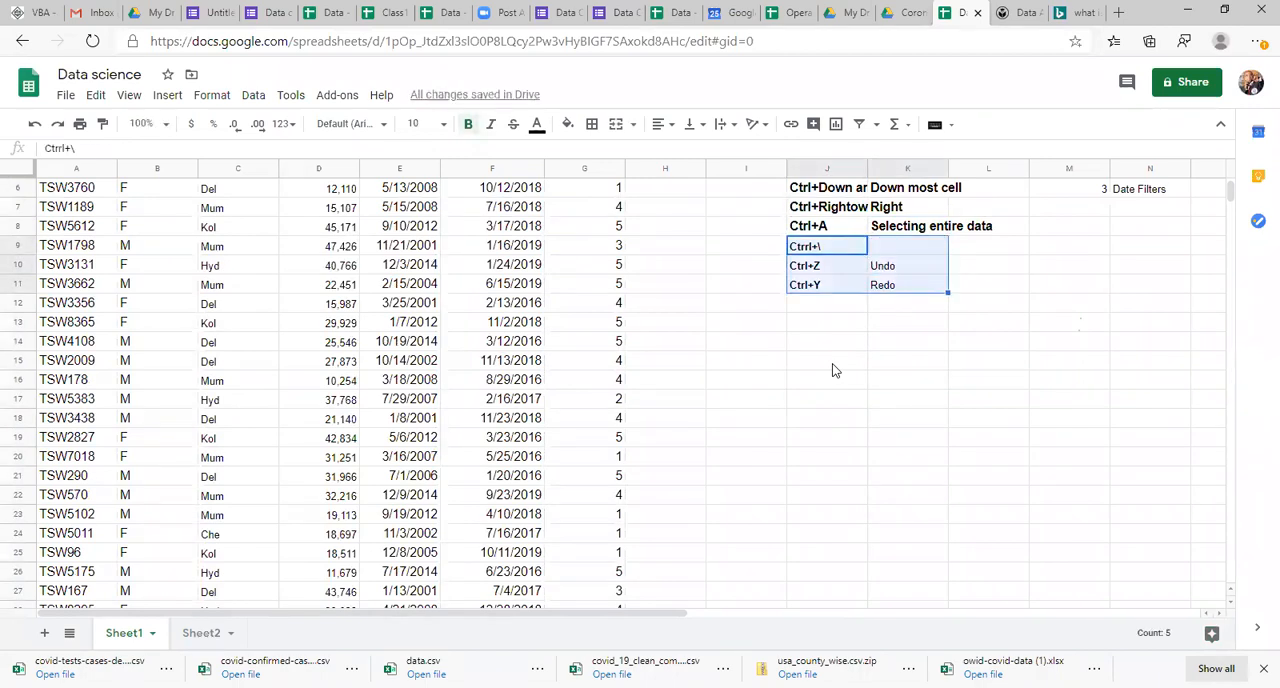
pyautogui.click(420, 123)
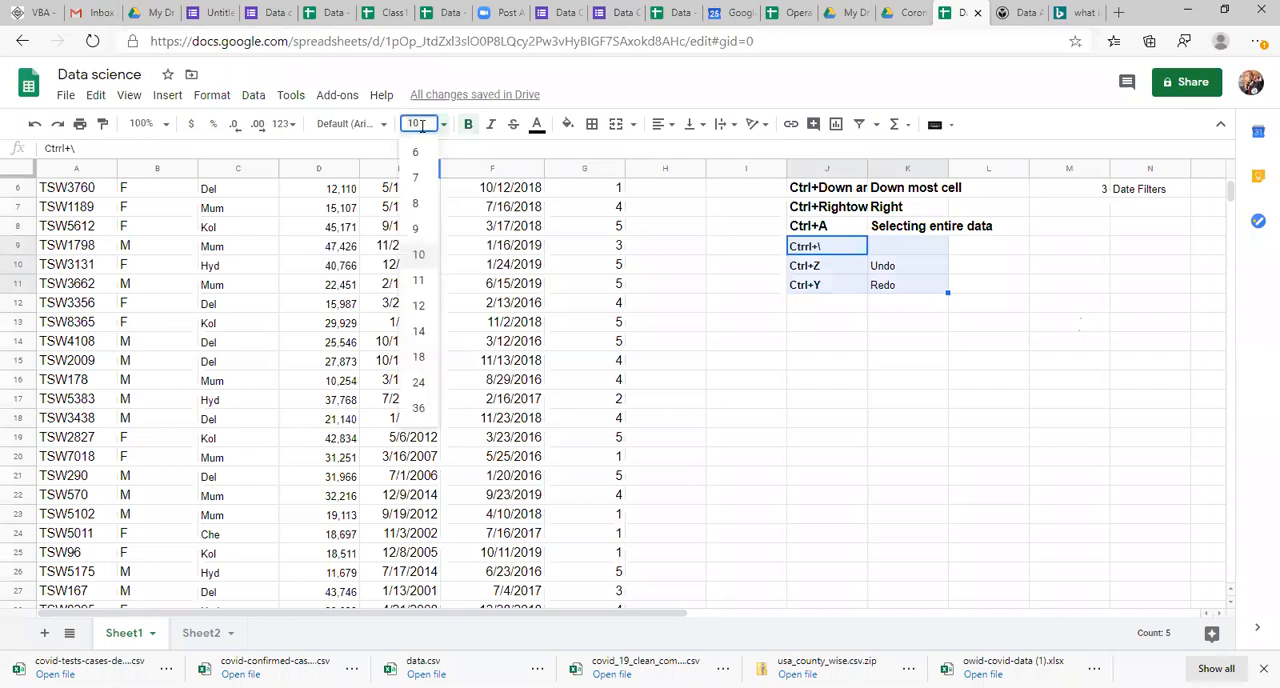
pyautogui.click(423, 328)
# Step: Make the last three shortcut rows, J9:K11, bold in both the shortcut and description columns
pyautogui.click(797, 348)
pyautogui.press('Up')
pyautogui.press('Up')
pyautogui.press('Up')
pyautogui.press('Up')
pyautogui.press('Up')
pyautogui.hotkey('shift', 'Right')
pyautogui.hotkey('shift', 'Down')
pyautogui.hotkey('shift', 'Down')
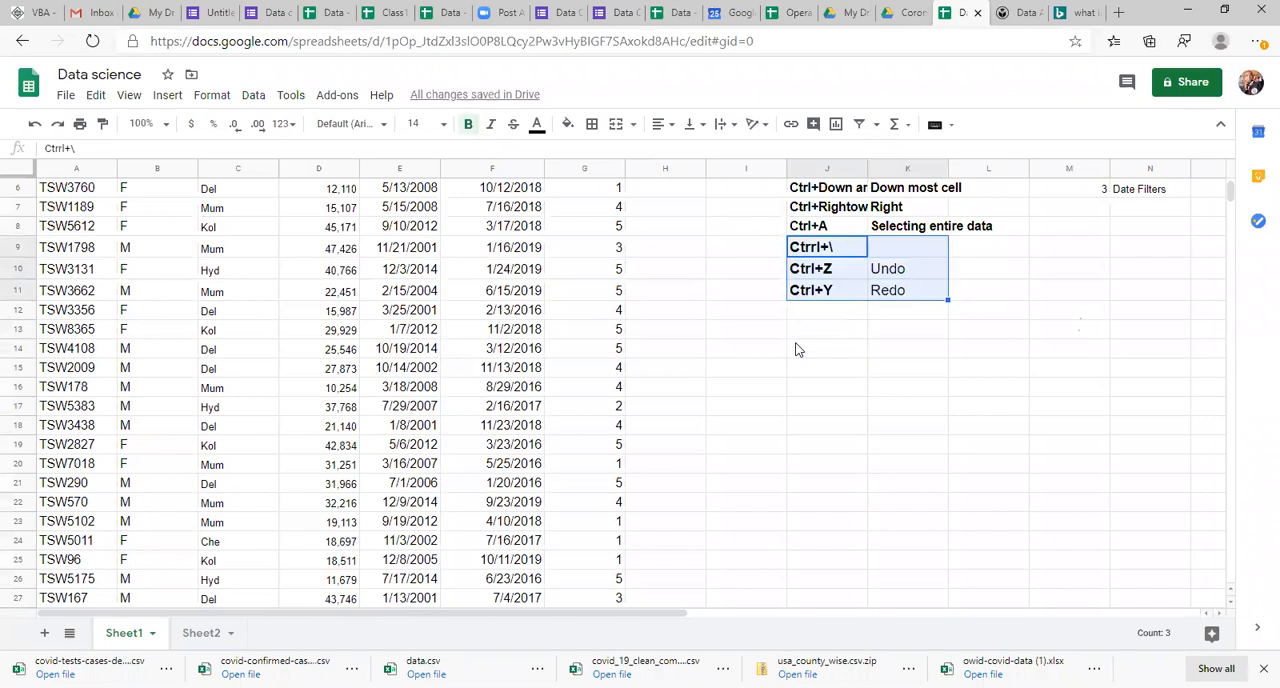
pyautogui.hotkey('ctrl', 'b')
pyautogui.hotkey('ctrl', 'b')
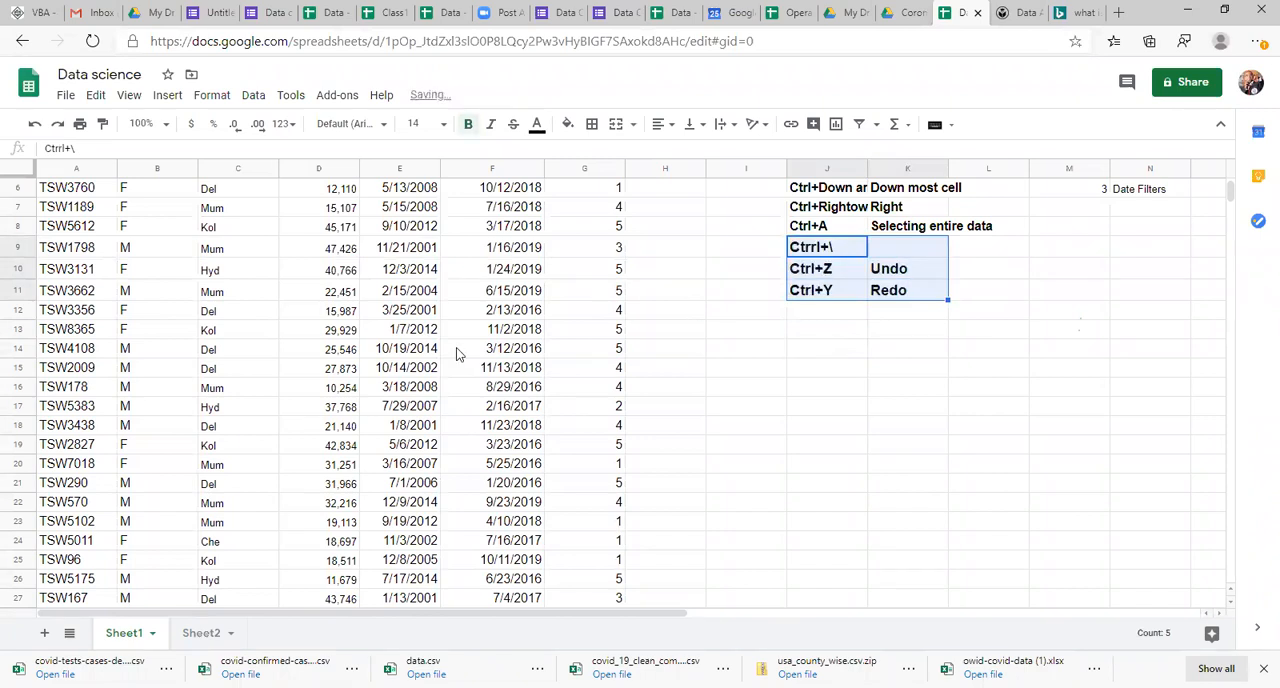
# Step: Examine the employee table's columns, comparing the text values under City with the numbers under Salary
pyautogui.click(119, 446)
pyautogui.hotkey('ctrl', 'Home')
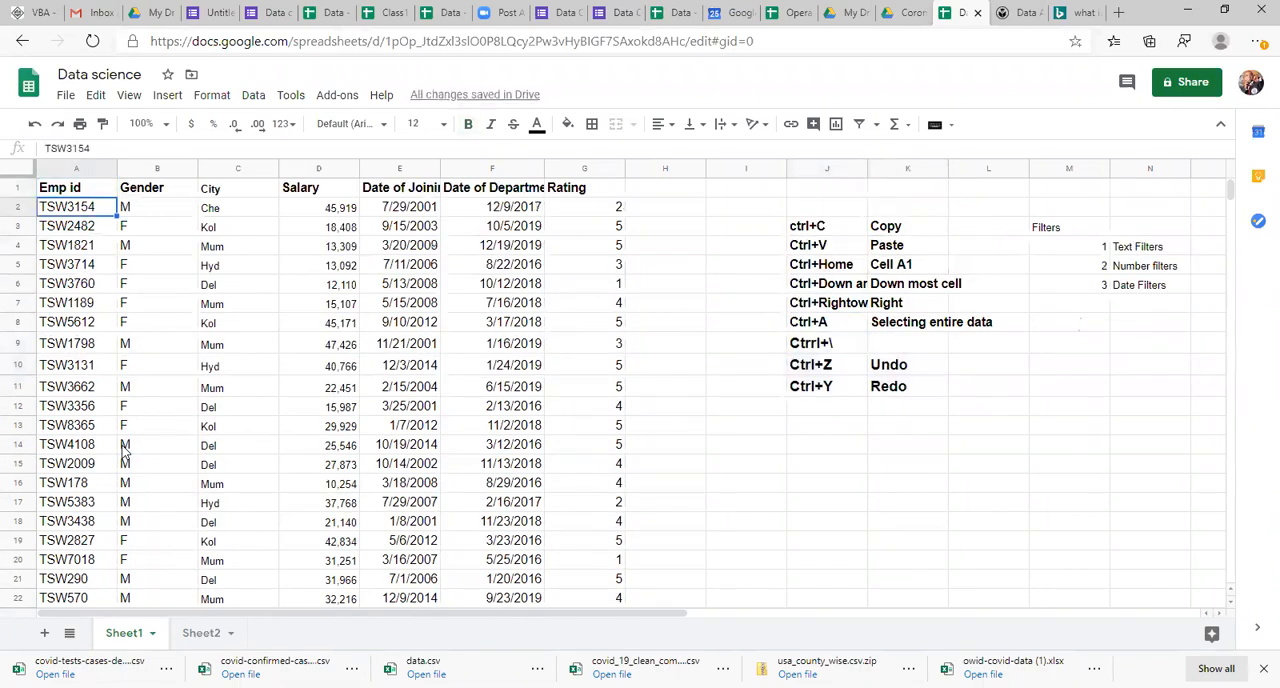
pyautogui.press('Right')
pyautogui.press('Right')
pyautogui.press('Right')
pyautogui.press('Right')
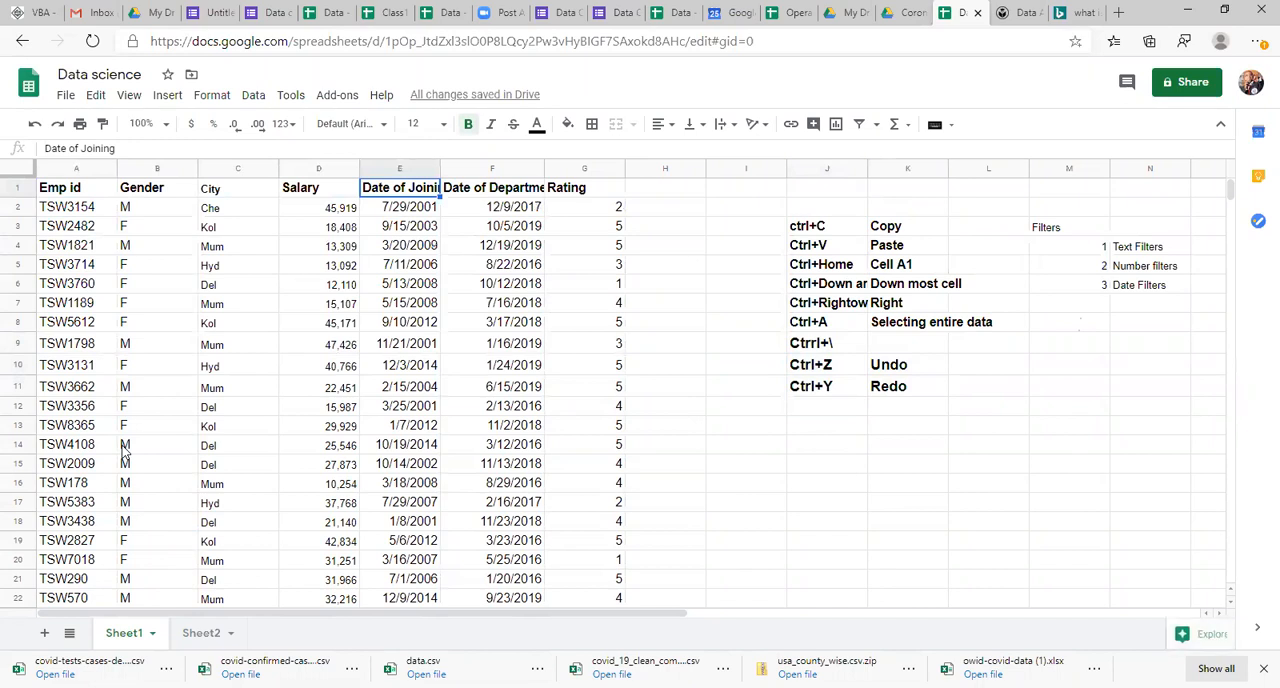
pyautogui.press('Down')
pyautogui.press('Left')
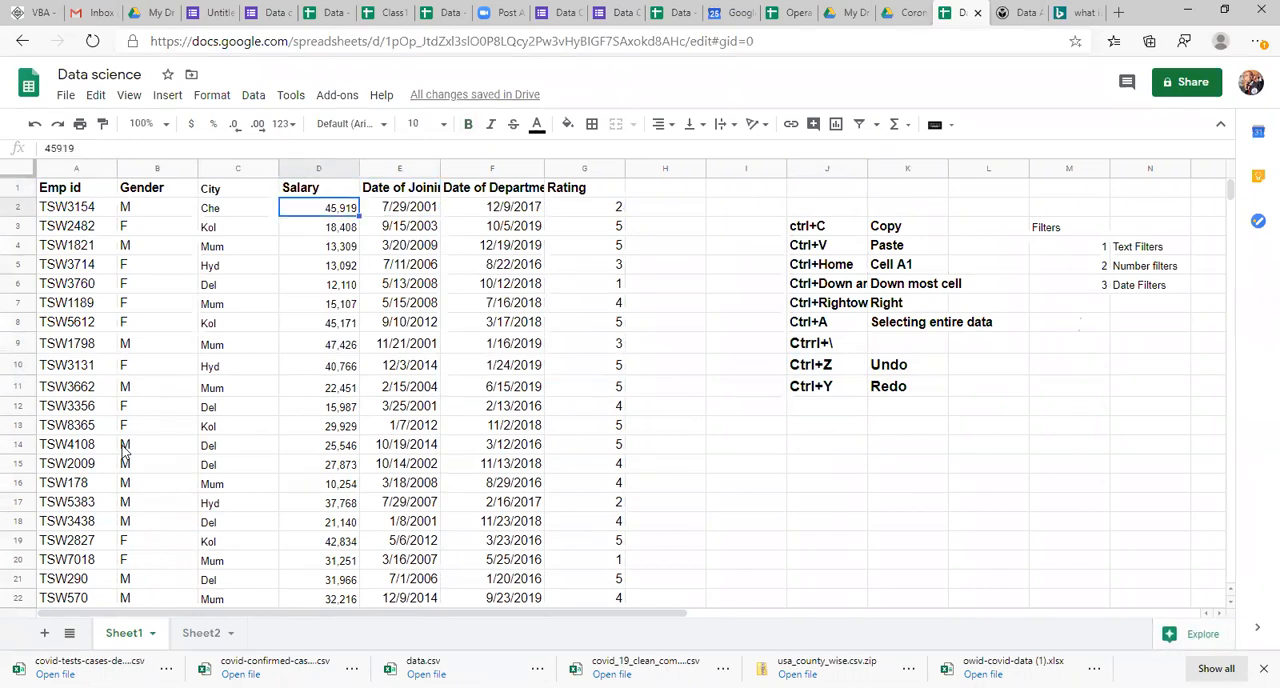
pyautogui.press('Left')
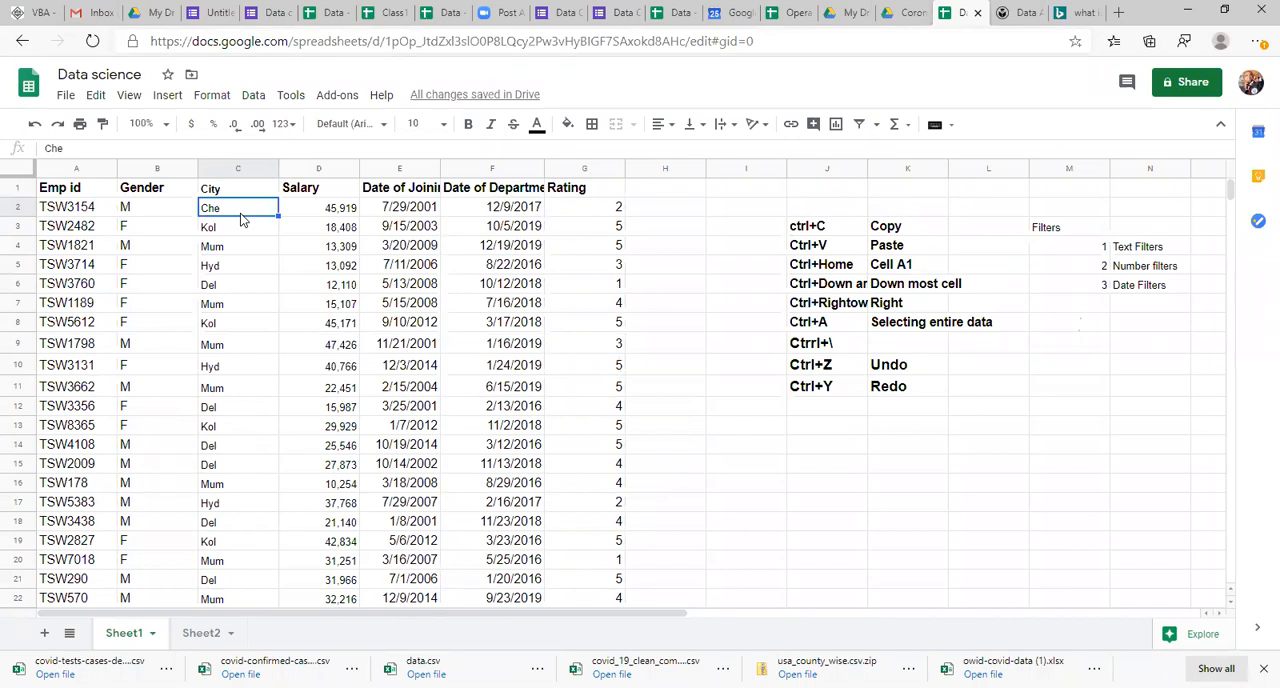
pyautogui.click(292, 232)
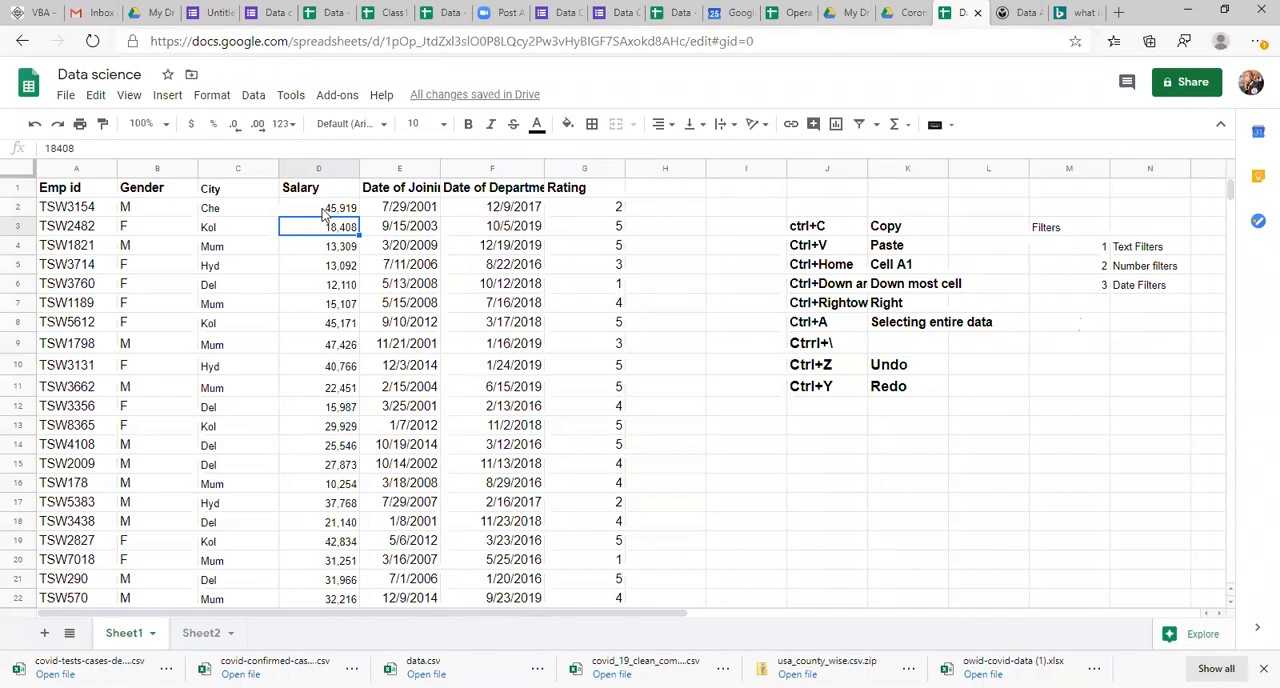
pyautogui.click(215, 213)
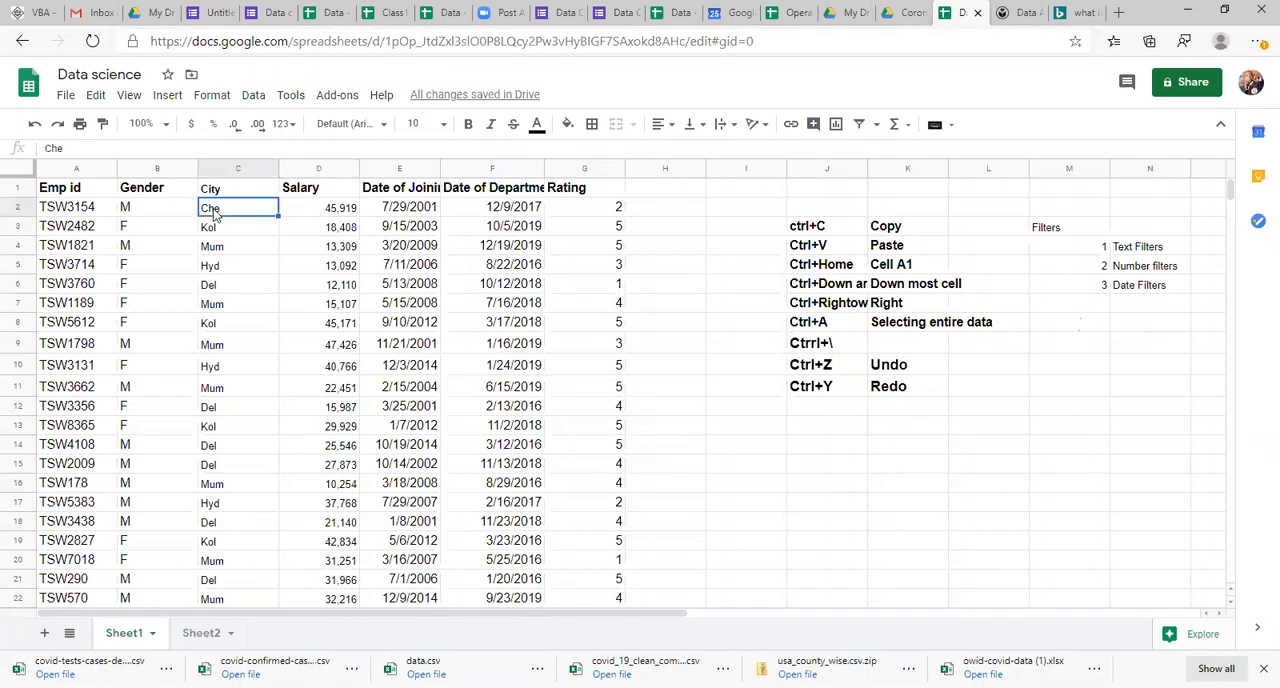
# Step: Start a range sort on the whole employee table A1:G30 and specify that the data has a header row
pyautogui.press('Left')
pyautogui.press('Left')
pyautogui.press('Up')
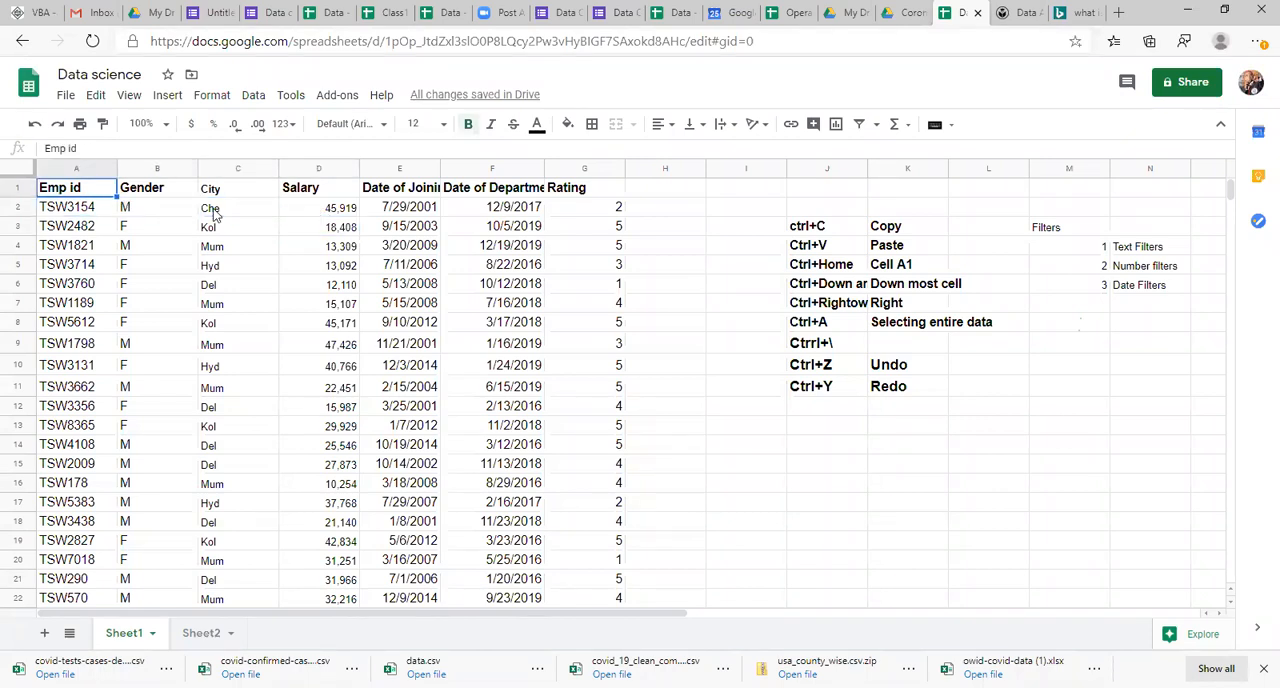
pyautogui.hotkey('ctrl', 'a')
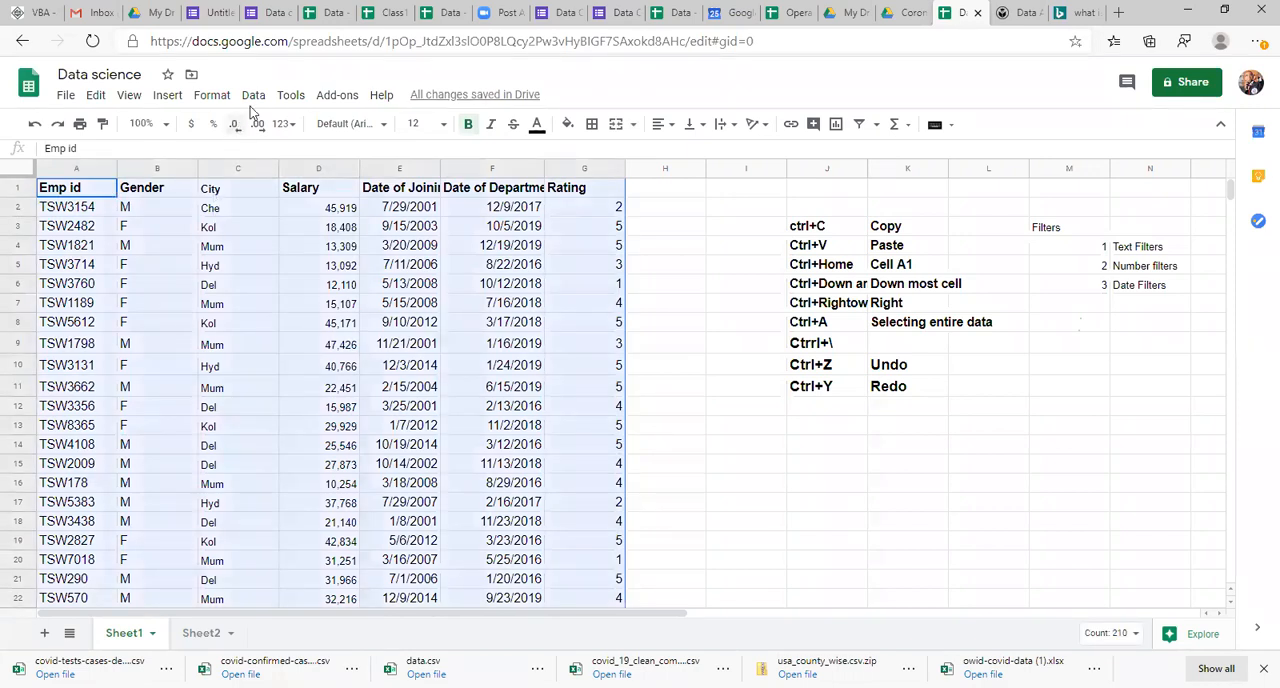
pyautogui.click(255, 97)
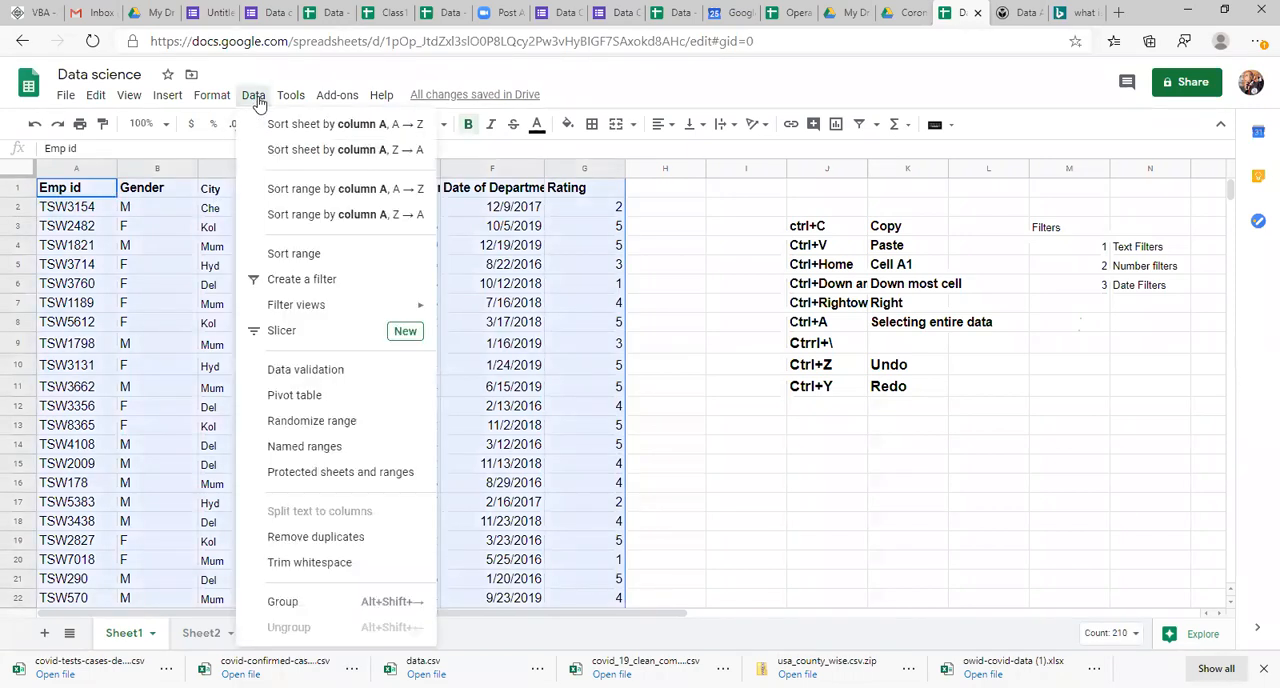
pyautogui.click(290, 256)
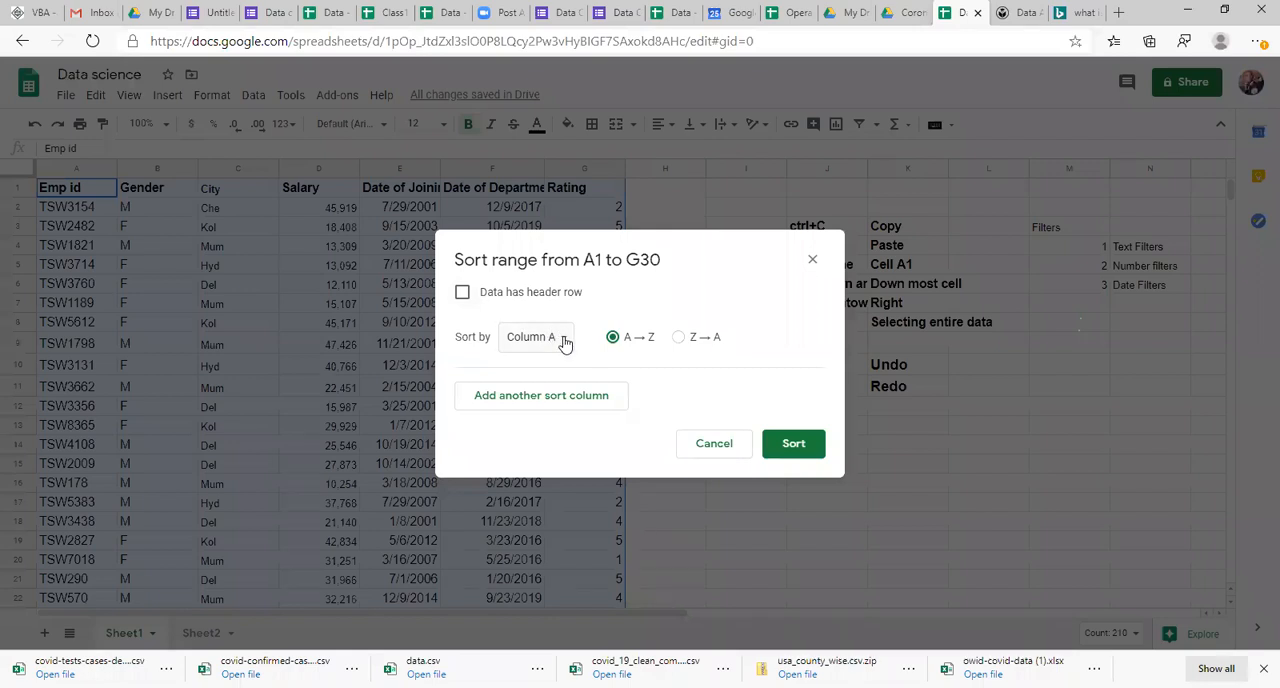
pyautogui.click(463, 293)
pyautogui.click(463, 294)
pyautogui.click(463, 294)
pyautogui.click(463, 294)
pyautogui.click(463, 294)
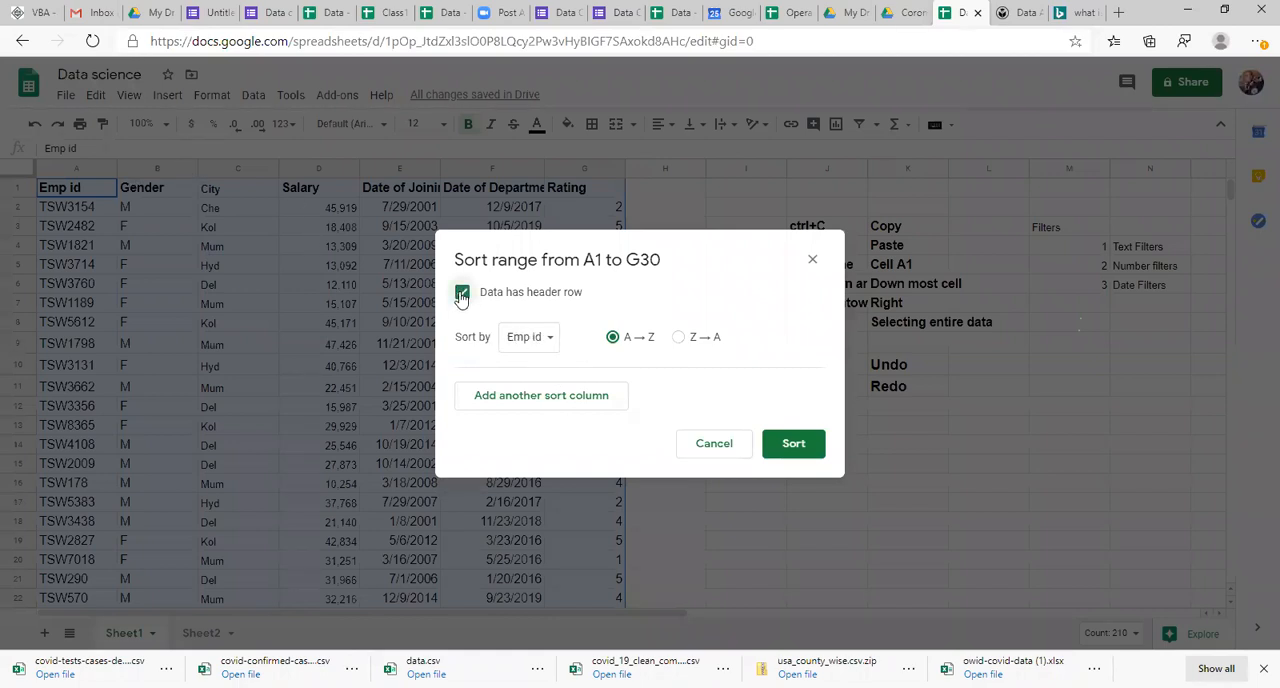
# Step: Sort the employee table by Salary in Z → A order and check both ends of the Salary column
pyautogui.click(541, 340)
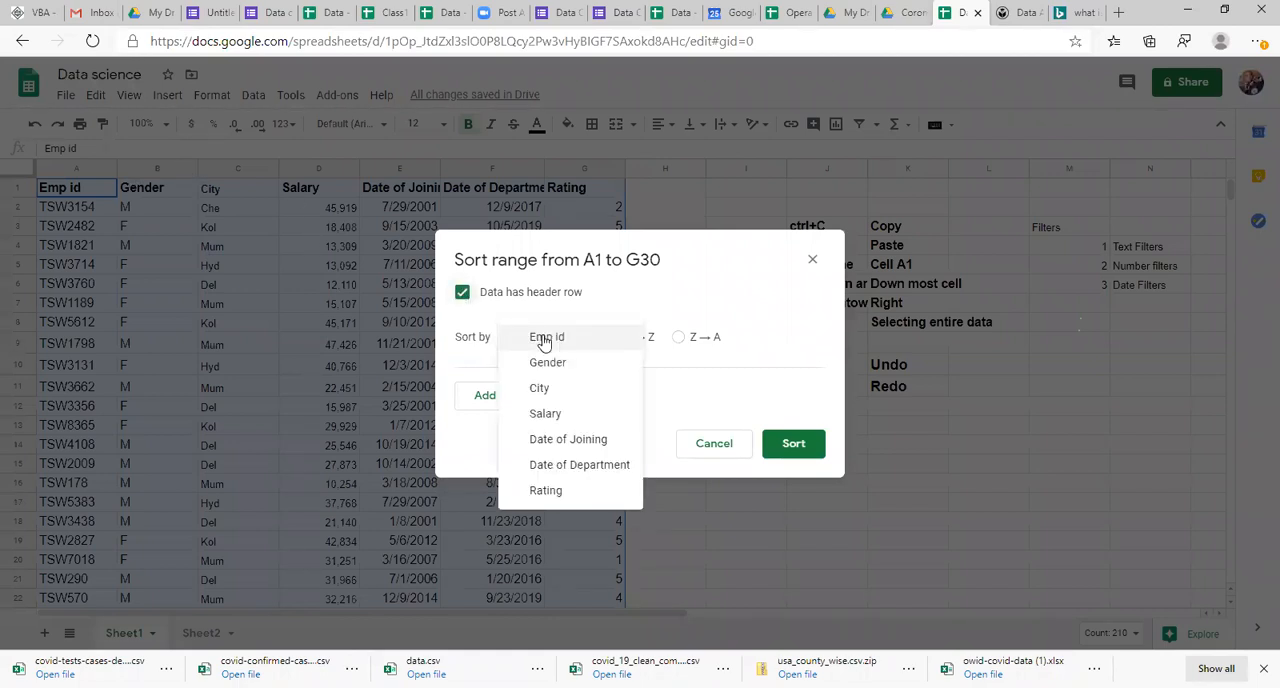
pyautogui.click(550, 411)
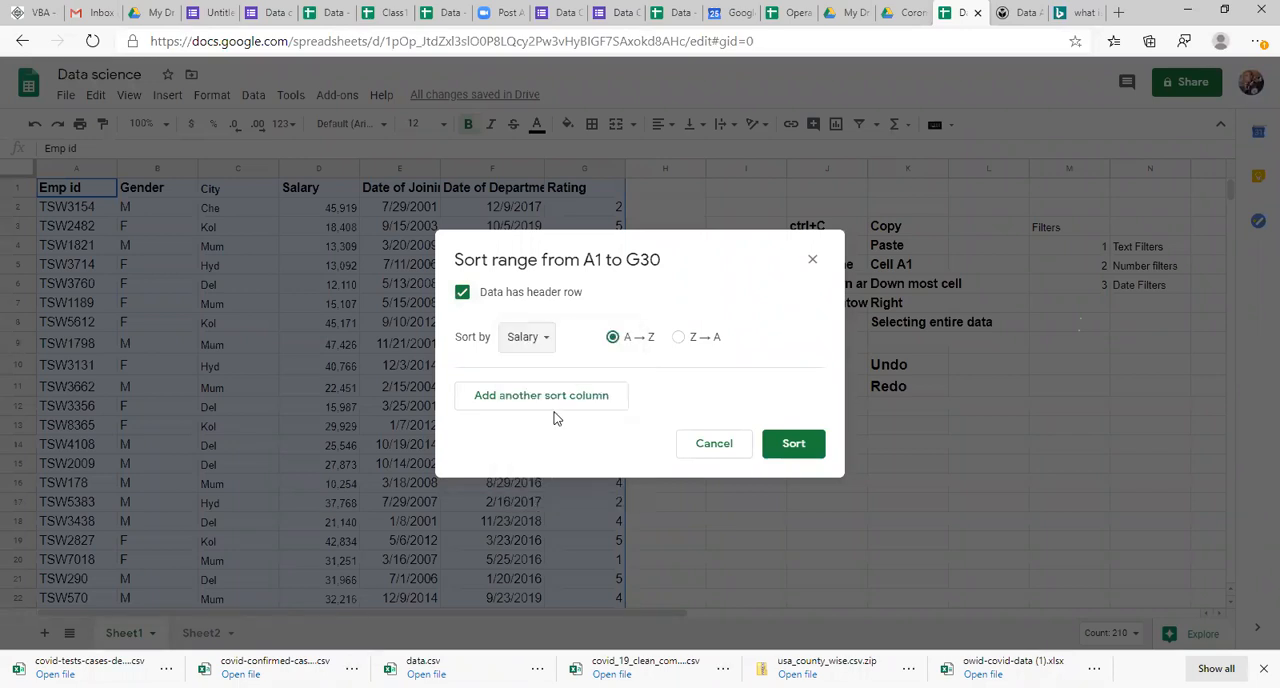
pyautogui.click(680, 340)
pyautogui.click(802, 449)
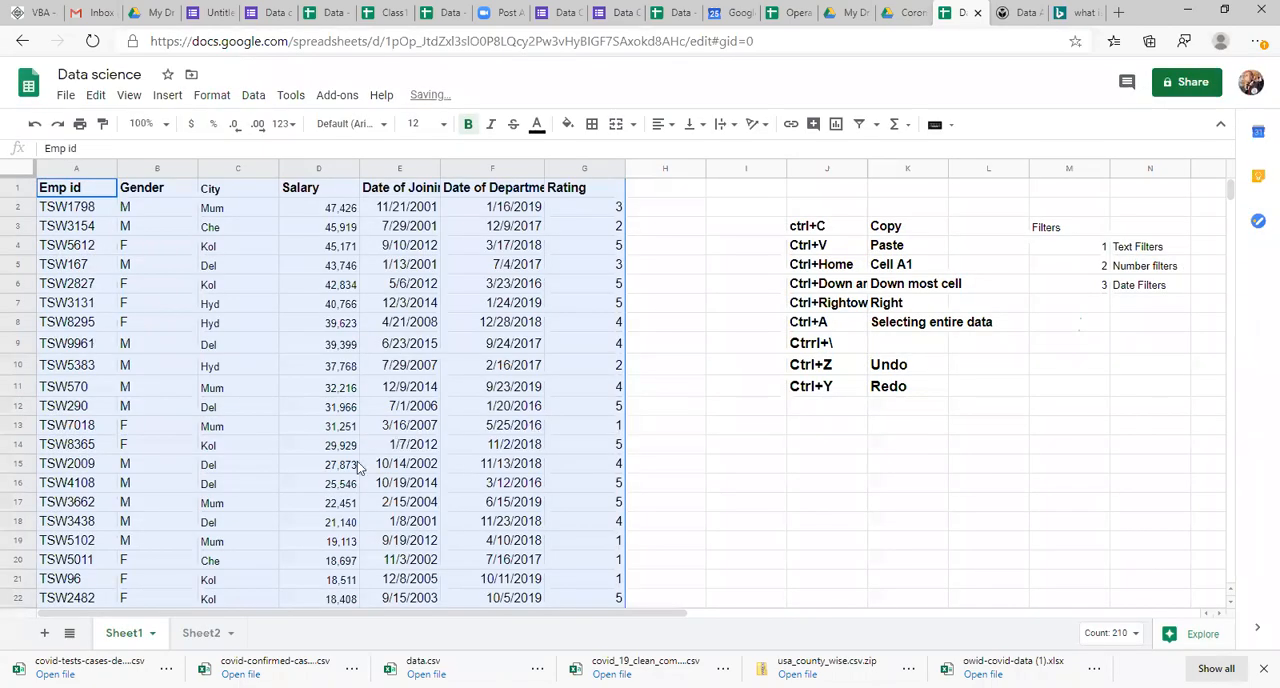
pyautogui.click(358, 466)
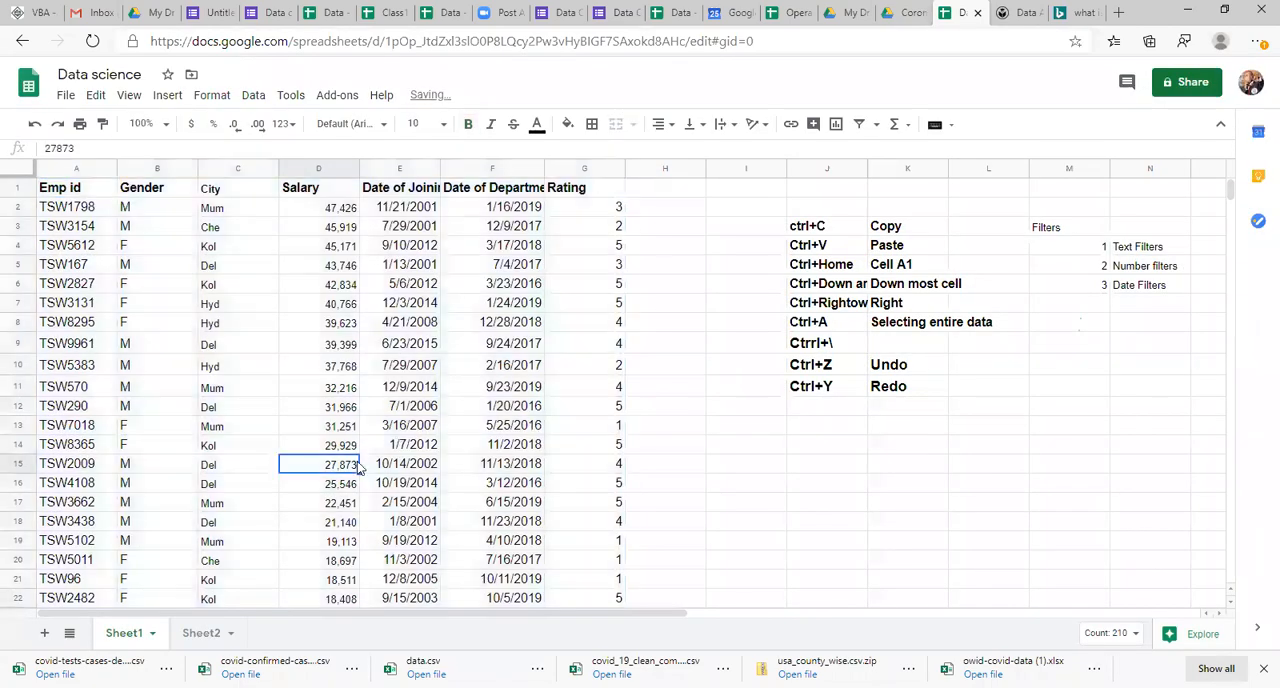
pyautogui.hotkey('ctrl', 'Up')
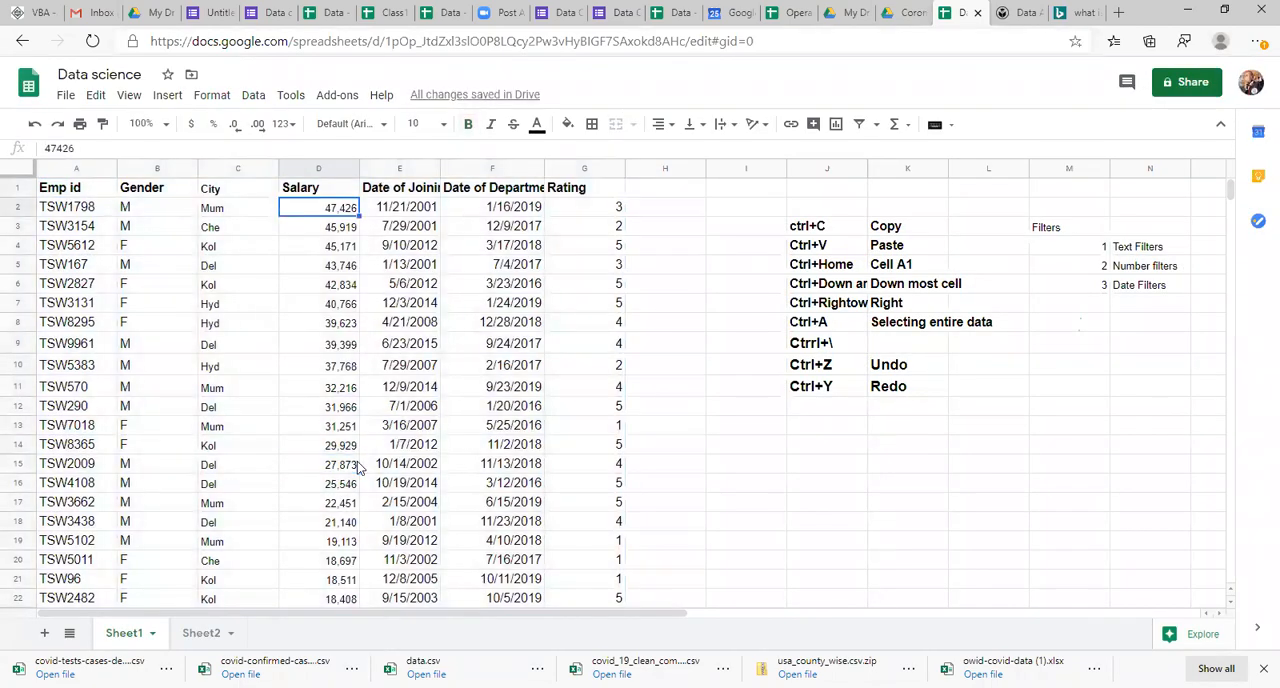
pyautogui.hotkey('ctrl', 'Down')
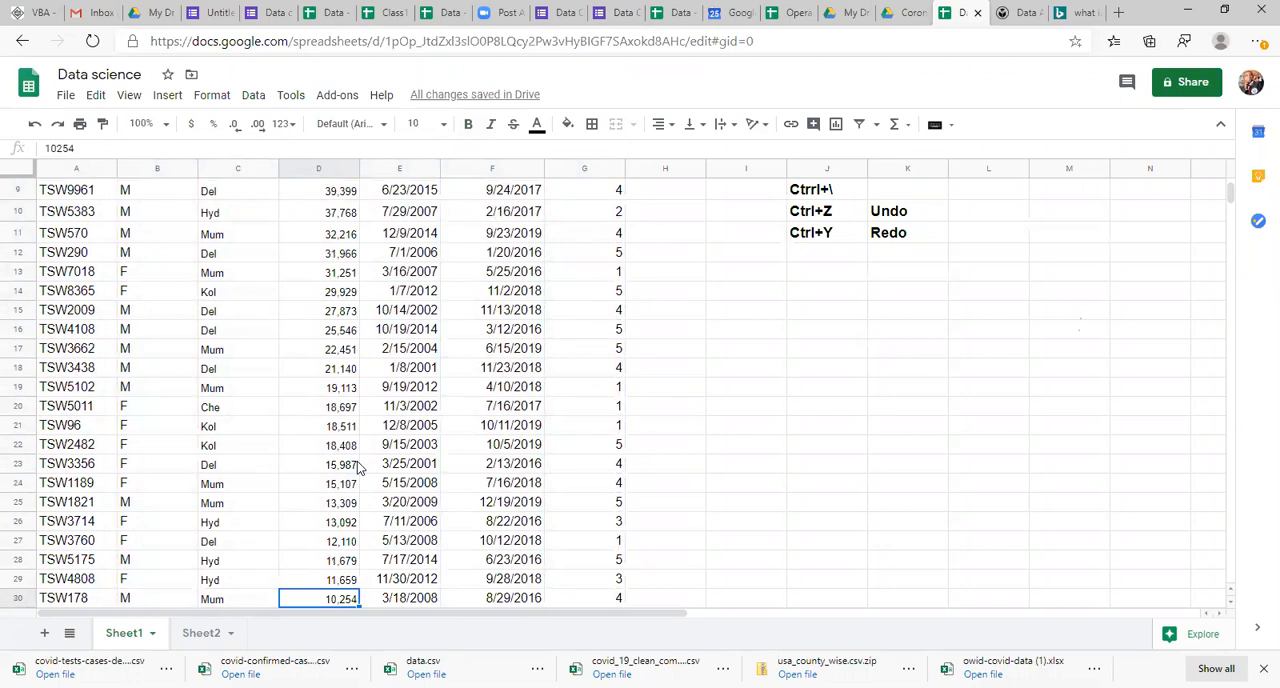
pyautogui.hotkey('ctrl', 'Up')
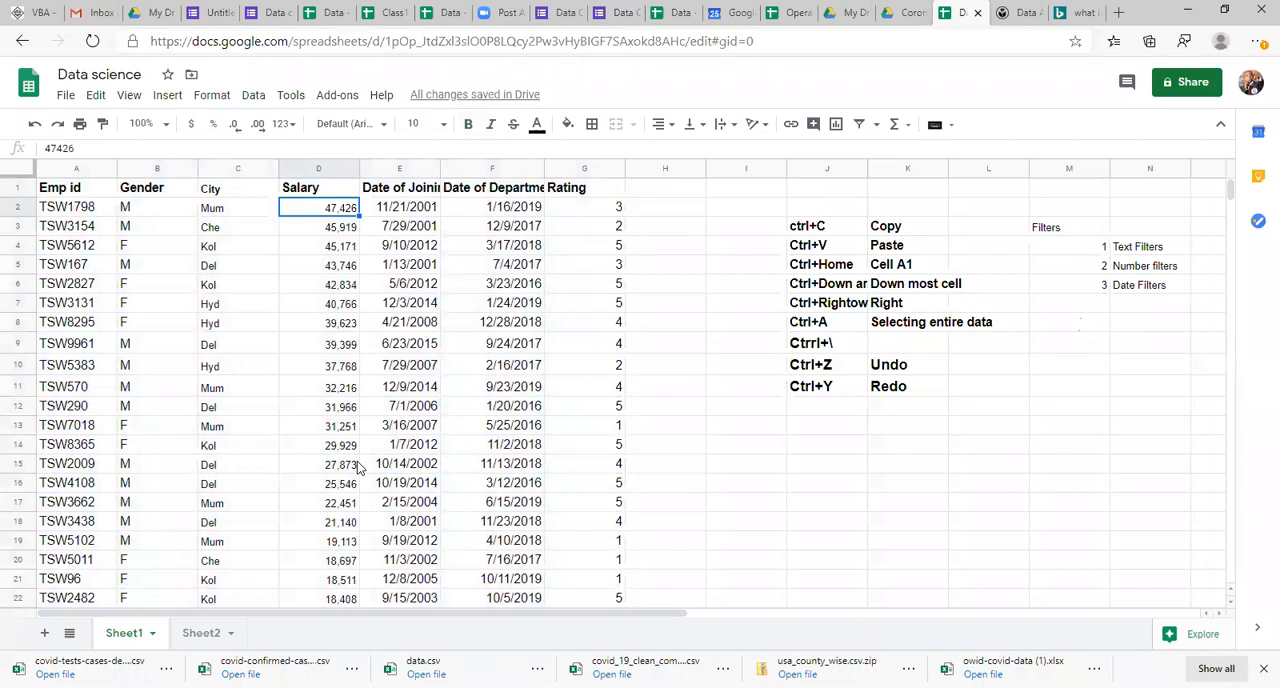
# Step: Sort the whole employee table A1:G30, with its header row, by Date of Joining in Z → A order
pyautogui.click(373, 325)
pyautogui.hotkey('ctrl', 'a')
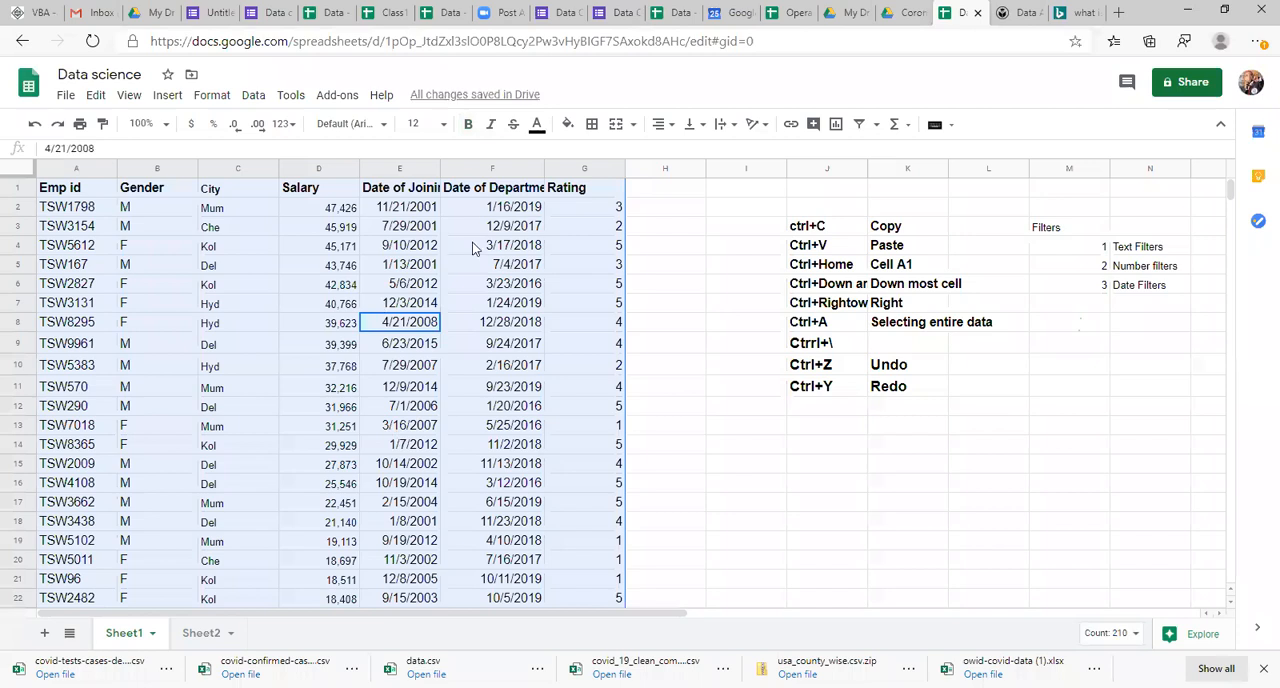
pyautogui.click(253, 95)
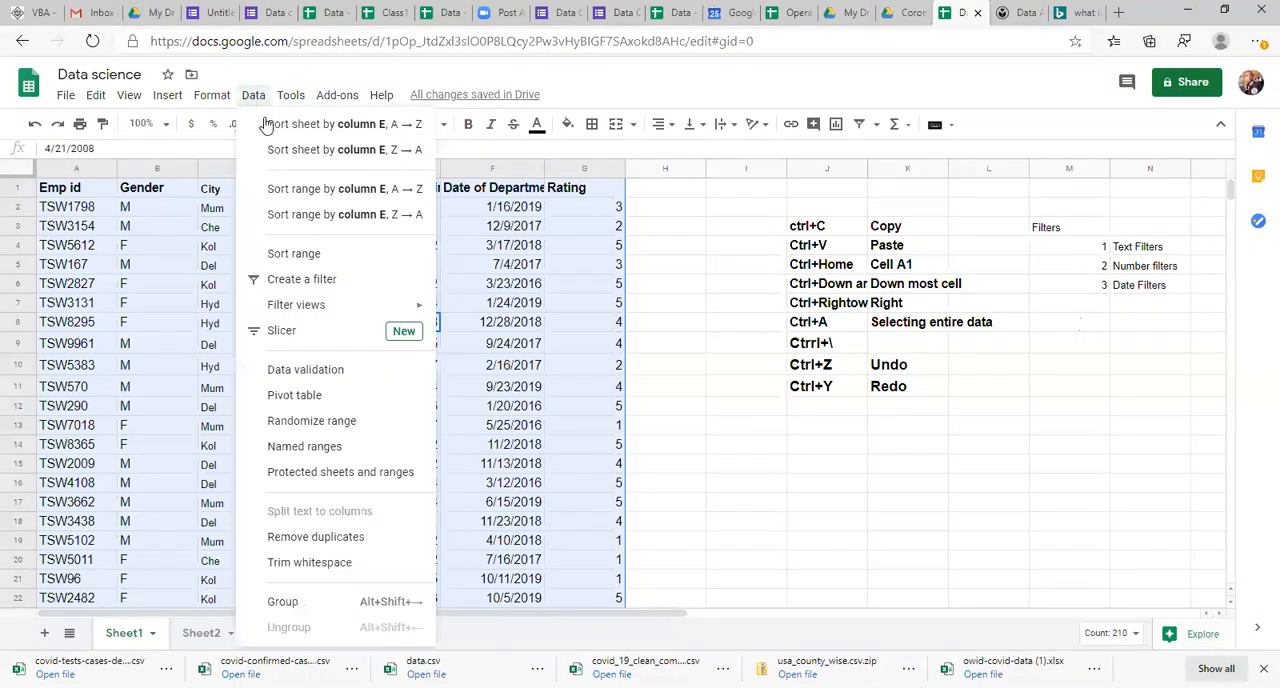
pyautogui.click(311, 254)
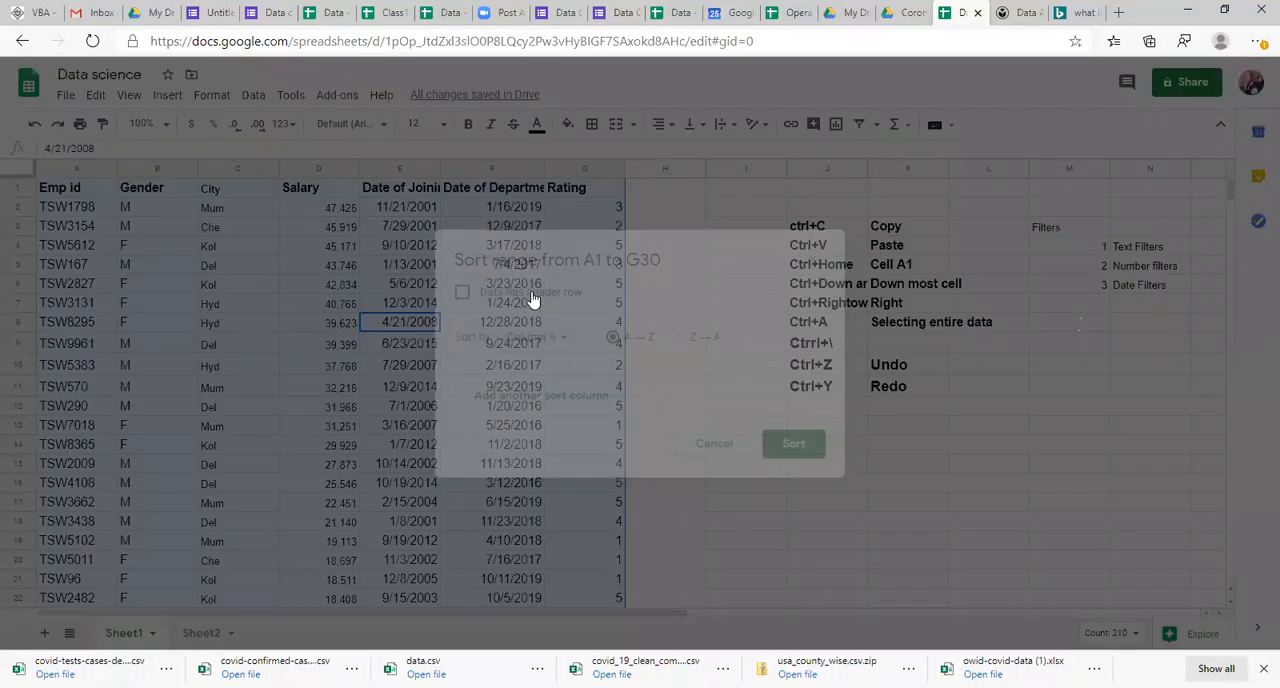
pyautogui.click(552, 336)
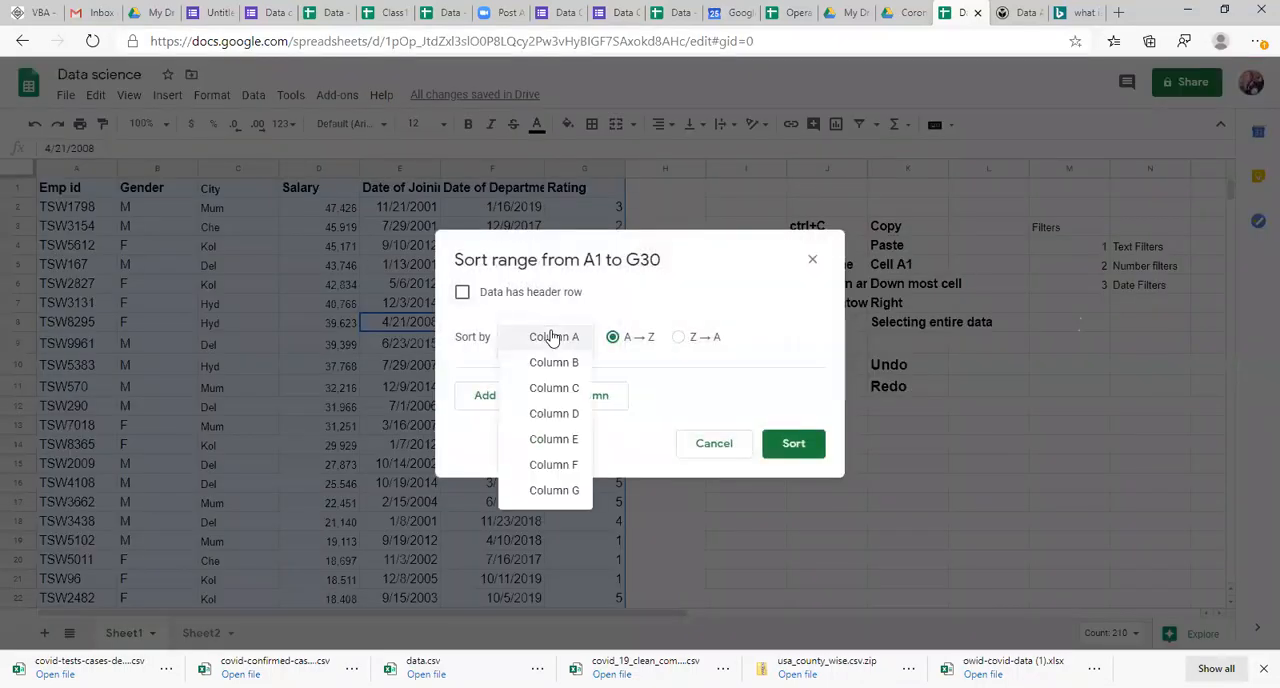
pyautogui.click(462, 292)
pyautogui.click(462, 292)
pyautogui.click(530, 338)
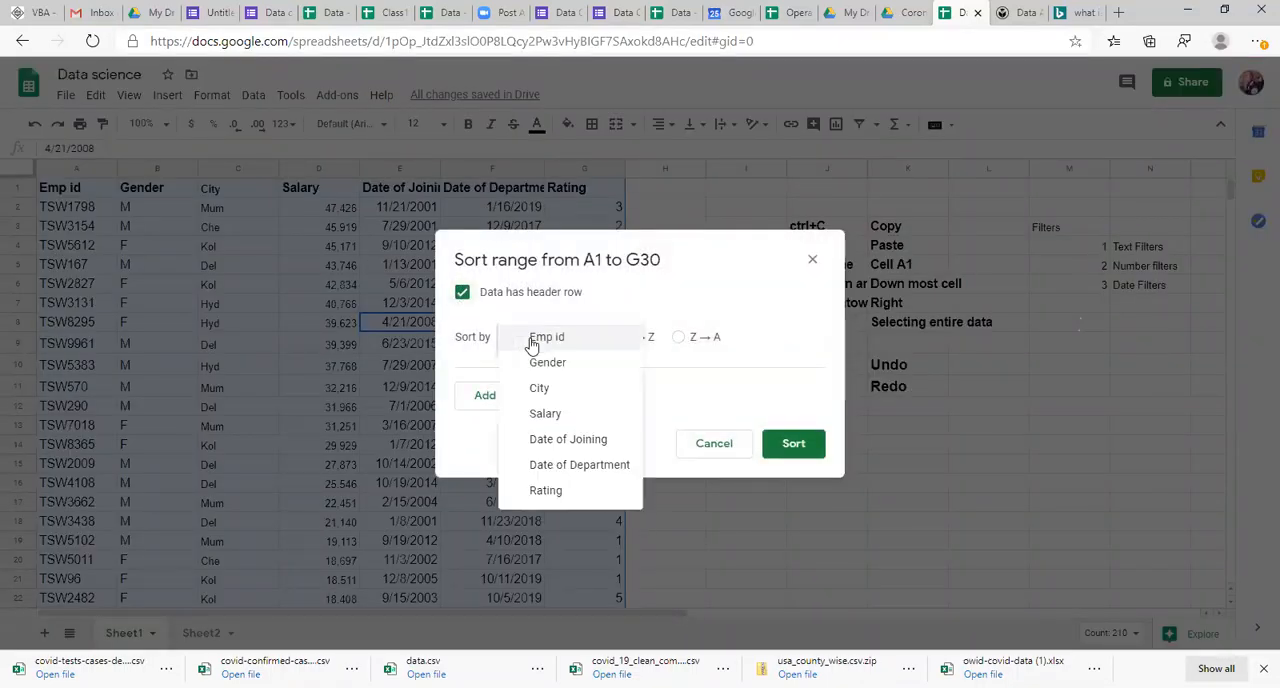
pyautogui.click(559, 440)
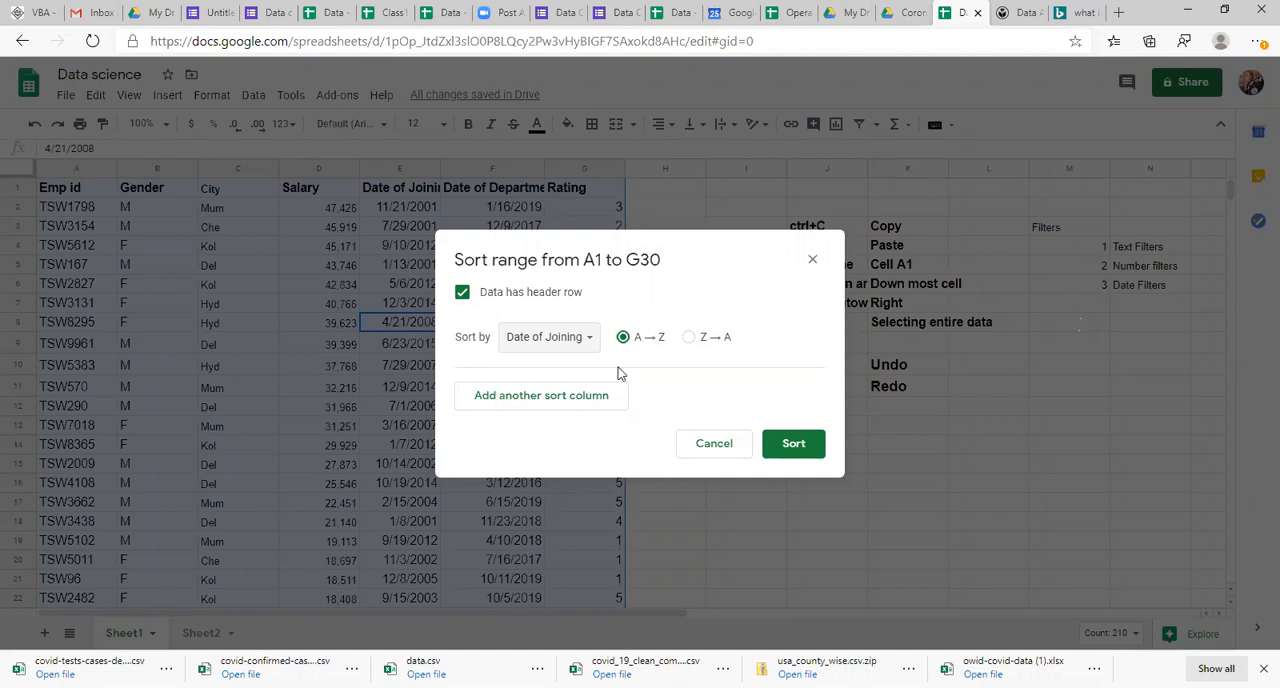
pyautogui.click(689, 338)
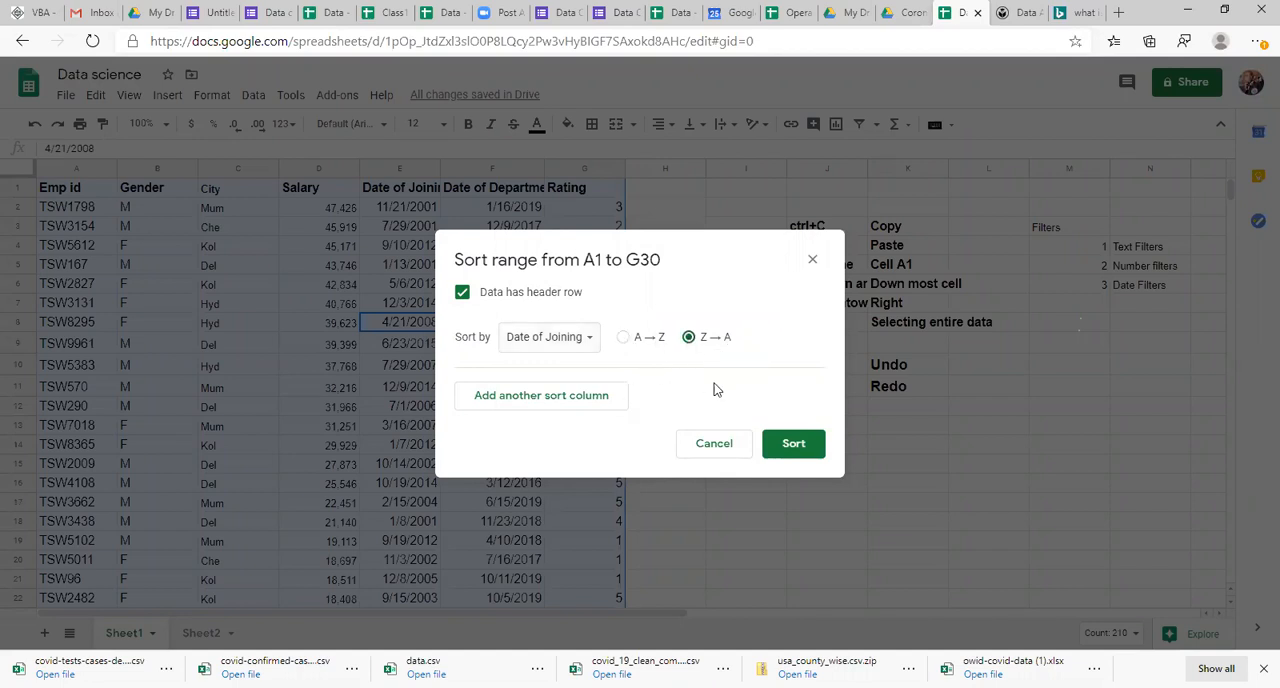
pyautogui.click(793, 446)
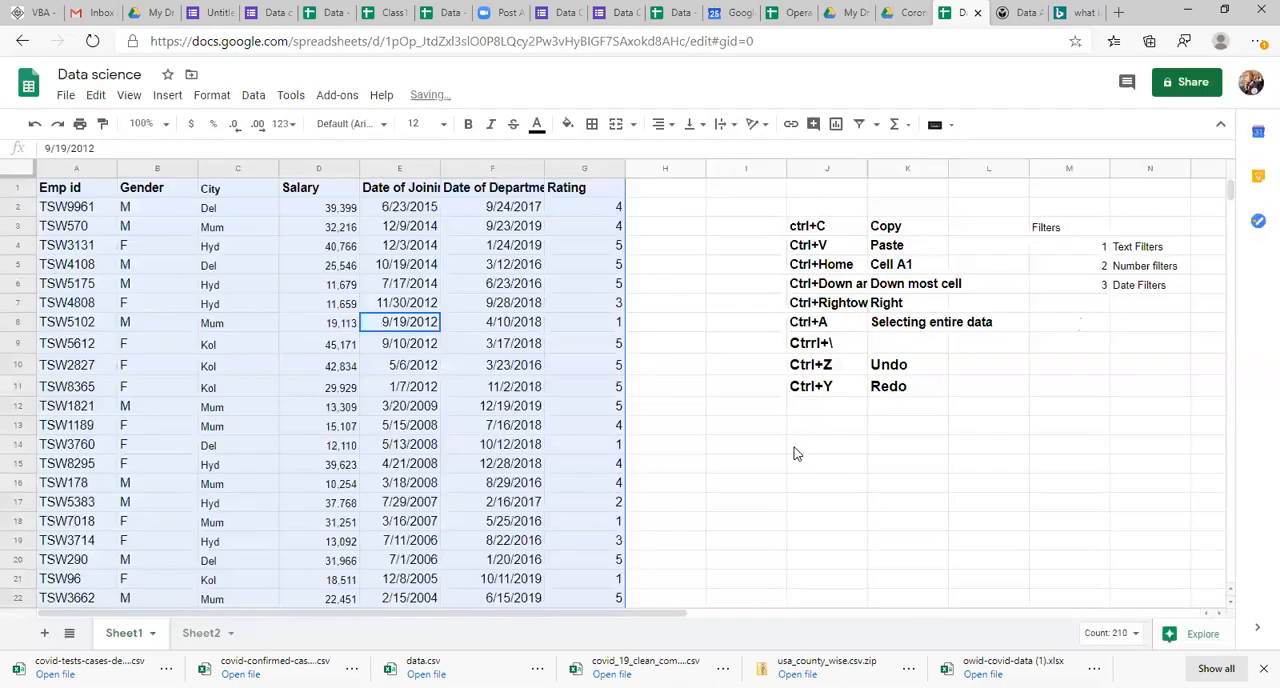
# Step: Examine both ends of the Date of Joining column to check the sort order of the dates
pyautogui.click(419, 268)
pyautogui.press('Up')
pyautogui.press('Up')
pyautogui.press('Up')
pyautogui.press('Up')
pyautogui.press('Down')
pyautogui.press('Down')
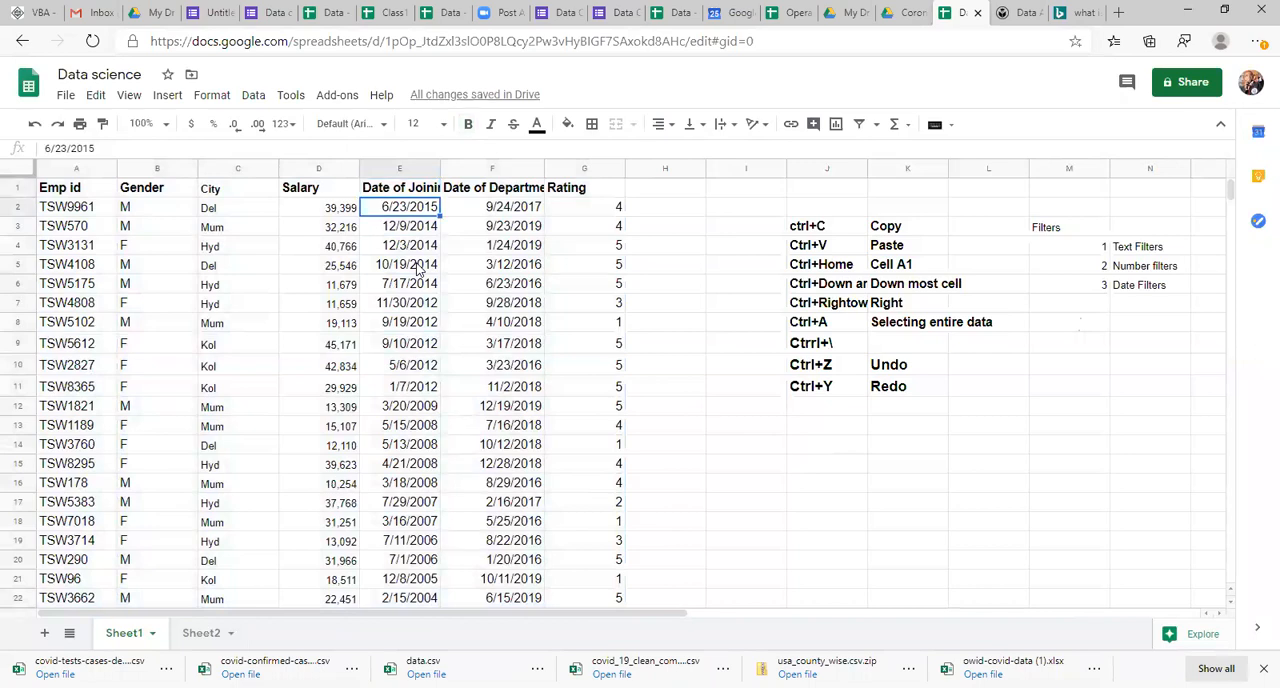
pyautogui.press('Up')
pyautogui.hotkey('ctrl', 'Down')
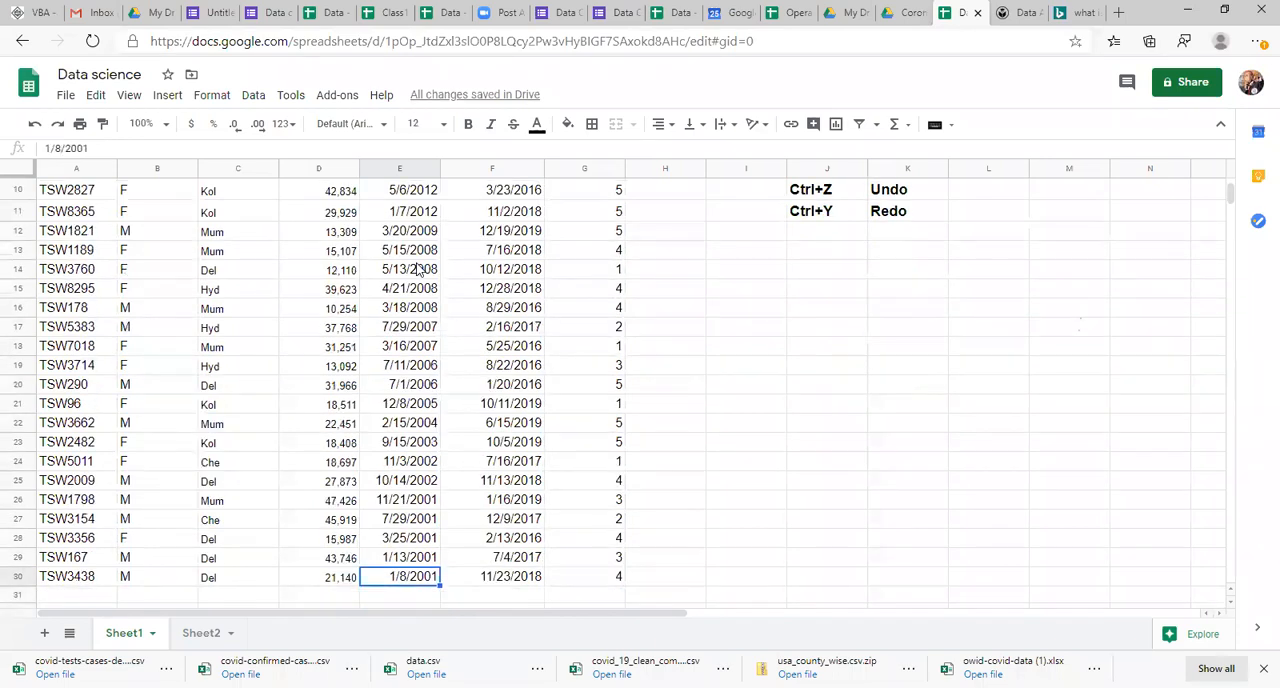
pyautogui.press('Left')
pyautogui.press('Left')
pyautogui.press('Left')
pyautogui.press('Left')
pyautogui.press('Right')
pyautogui.press('Right')
pyautogui.press('Right')
pyautogui.press('Right')
pyautogui.hotkey('ctrl', 'Up')
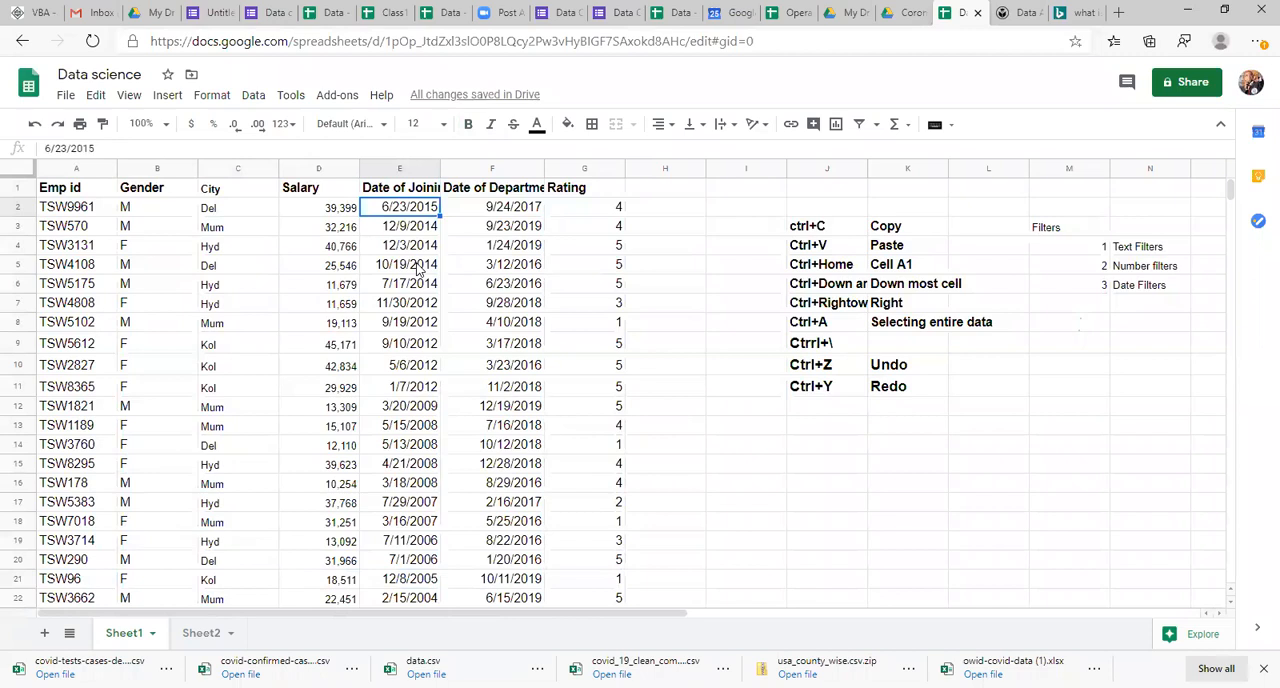
pyautogui.press('Right')
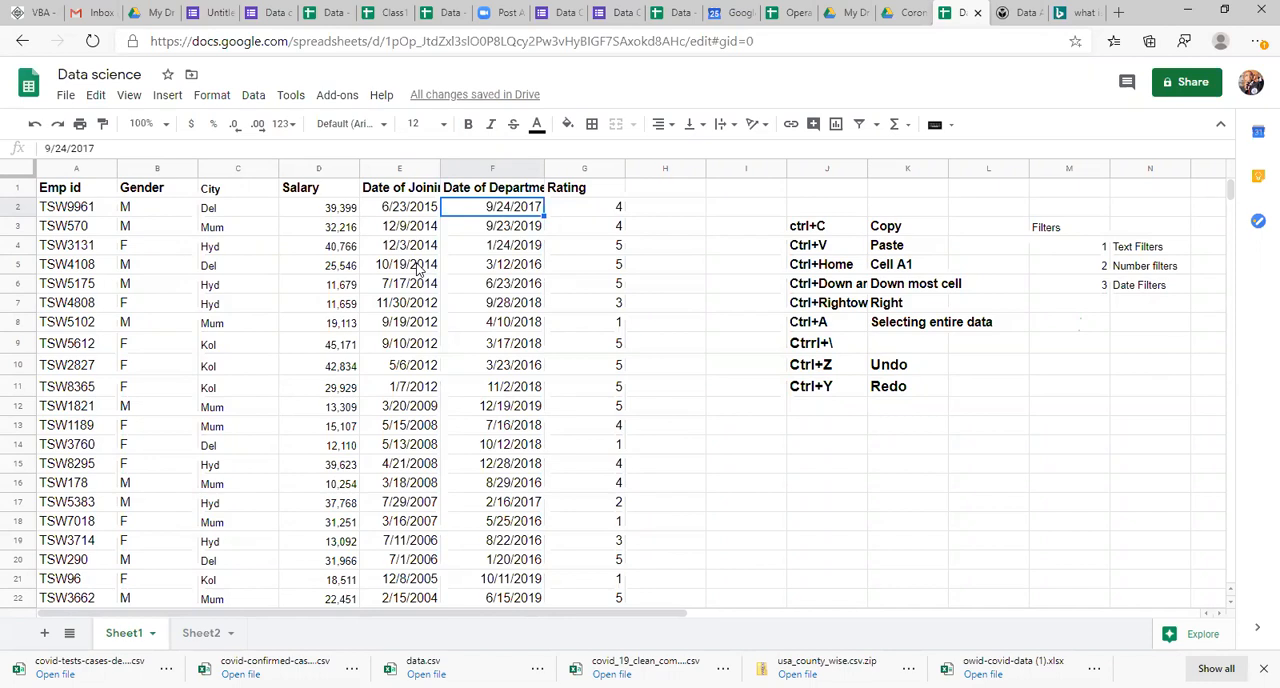
# Step: Enter Hyd in J14 below the shortcut list and fill it down through J20
pyautogui.click(736, 464)
pyautogui.press('Right')
pyautogui.press('Up')
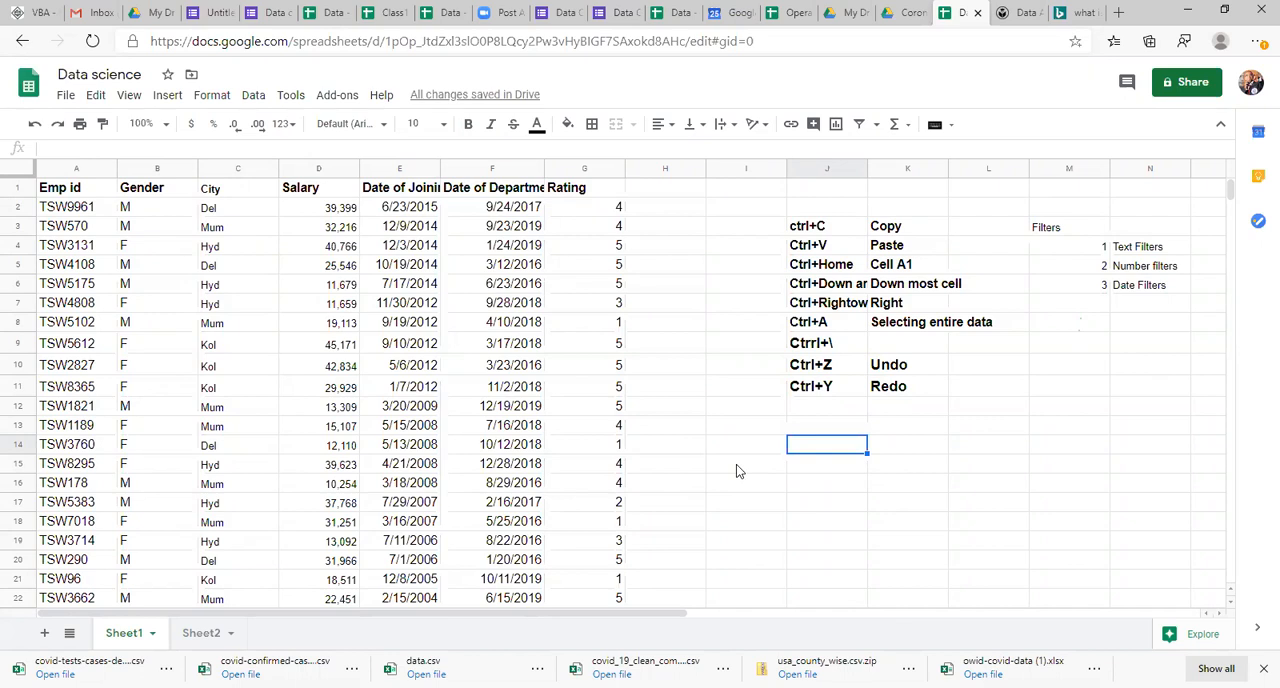
pyautogui.write('Hyd')
pyautogui.press('Return')
pyautogui.press('Up')
pyautogui.hotkey('shift', 'Down')
pyautogui.hotkey('shift', 'Down')
pyautogui.hotkey('shift', 'Down')
pyautogui.hotkey('shift', 'Down')
pyautogui.hotkey('shift', 'Down')
pyautogui.hotkey('shift', 'Down')
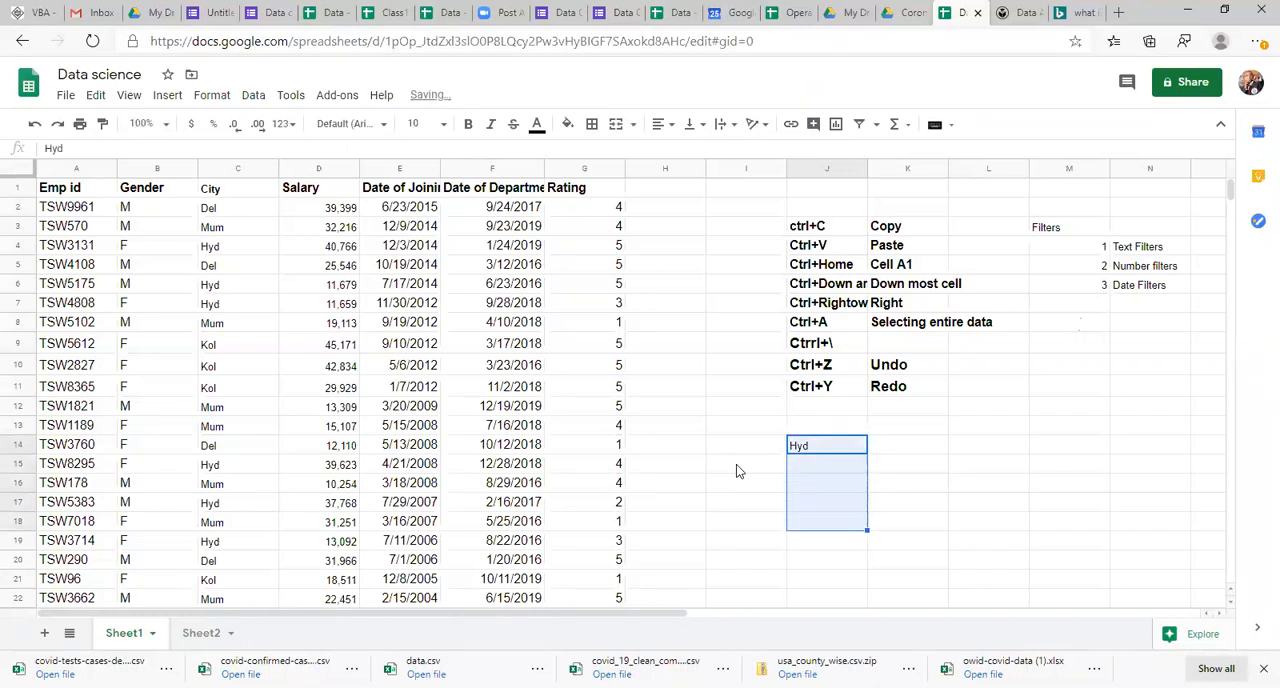
pyautogui.hotkey('ctrl', 'd')
pyautogui.press('Right')
pyautogui.press('Left')
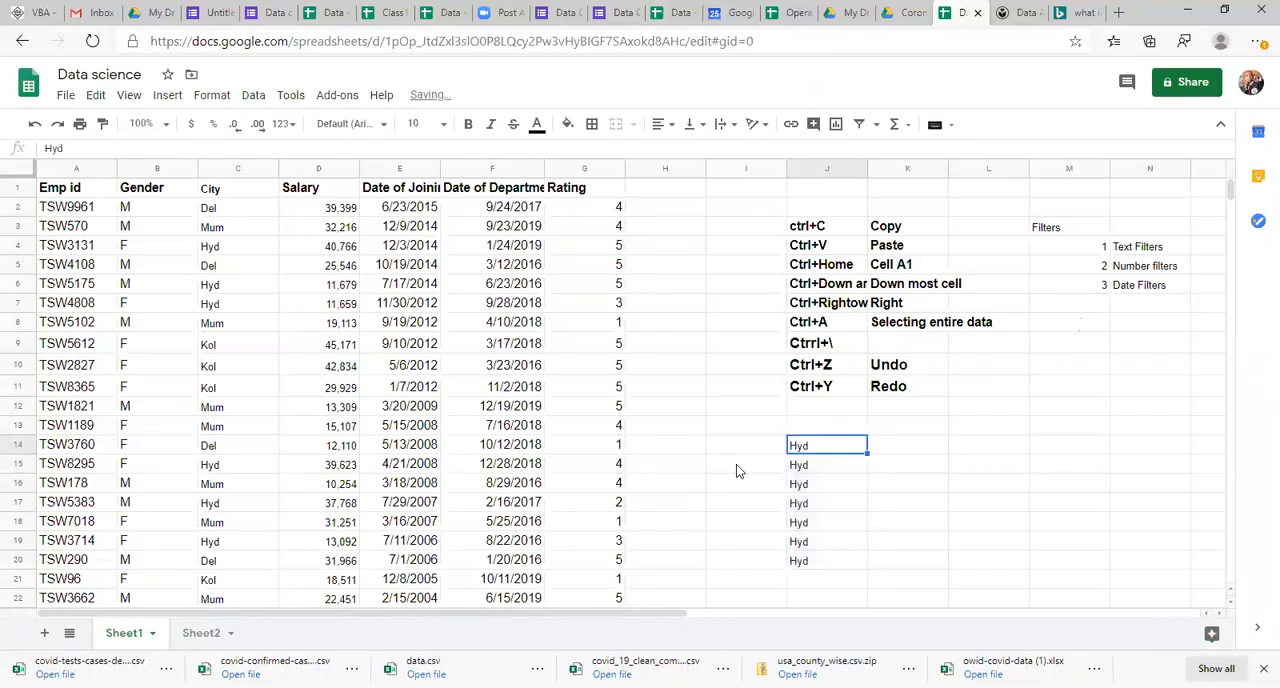
# Step: Enter F in each of the cells K14 to K17, beside the first four Hyd entries
pyautogui.hotkey('ctrl', 'shift', 'Down')
pyautogui.press('Down')
pyautogui.press('Up')
pyautogui.press('Right')
pyautogui.press('Right')
pyautogui.press('Left')
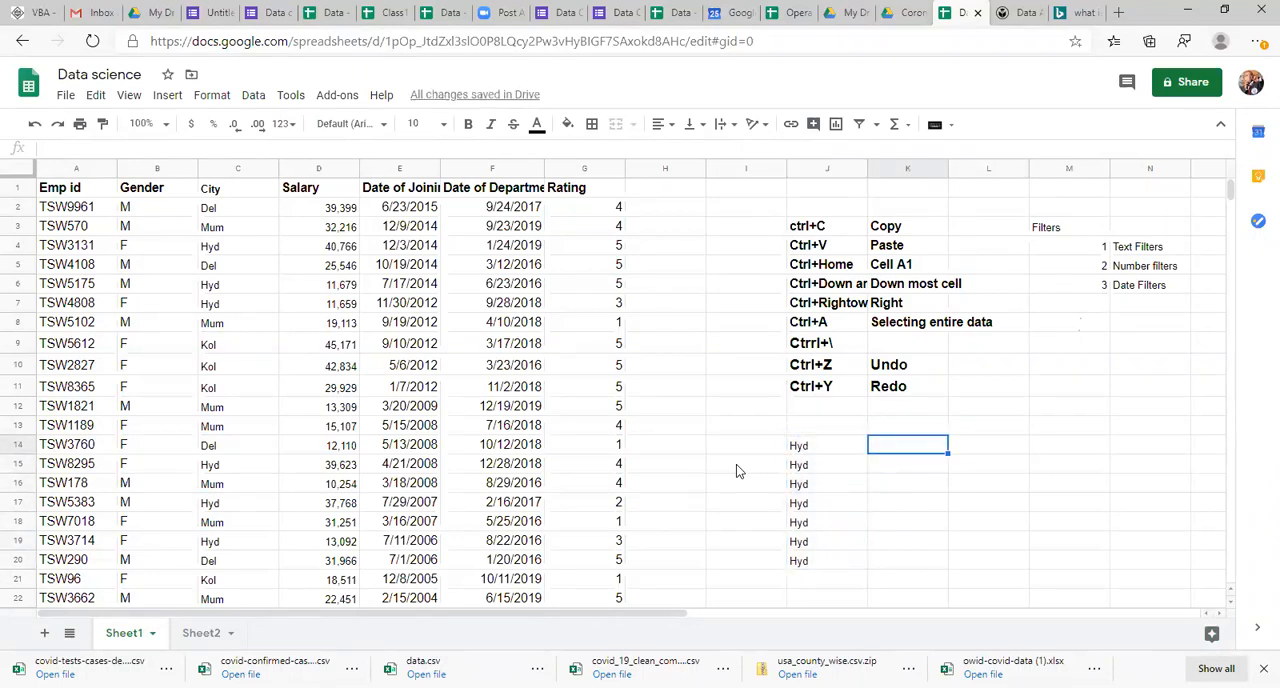
pyautogui.press('Left')
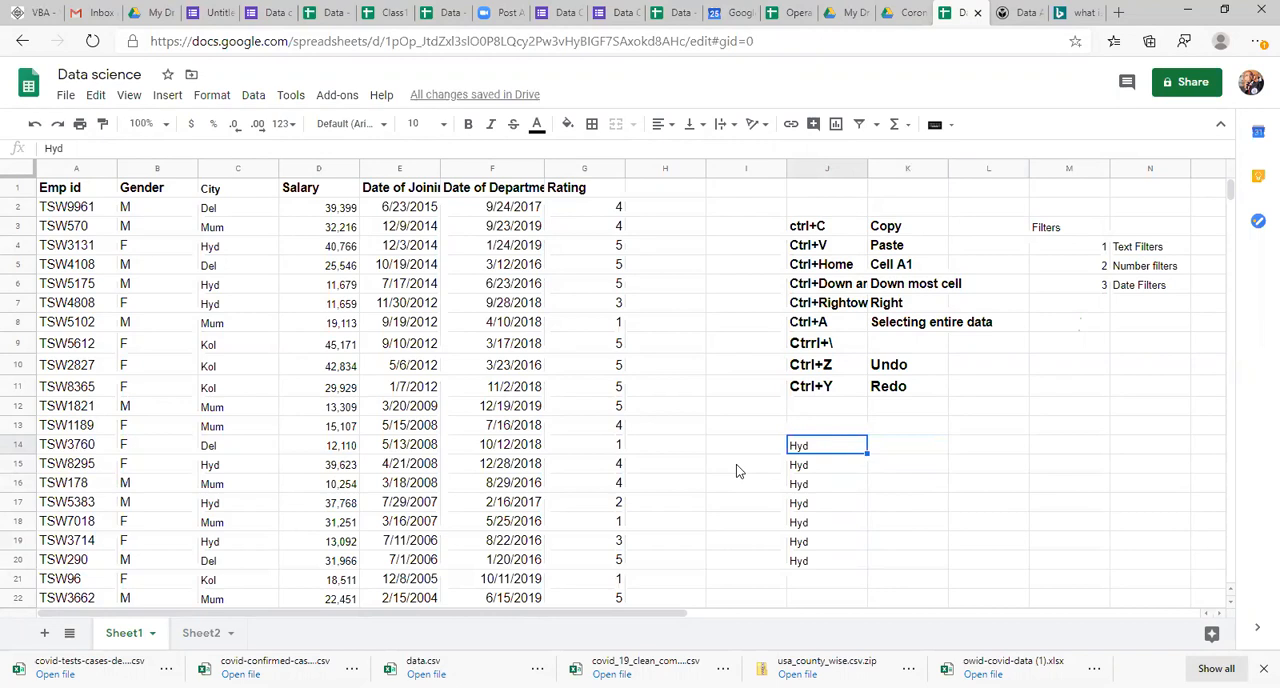
pyautogui.press('Up')
pyautogui.press('Right')
pyautogui.press('Down')
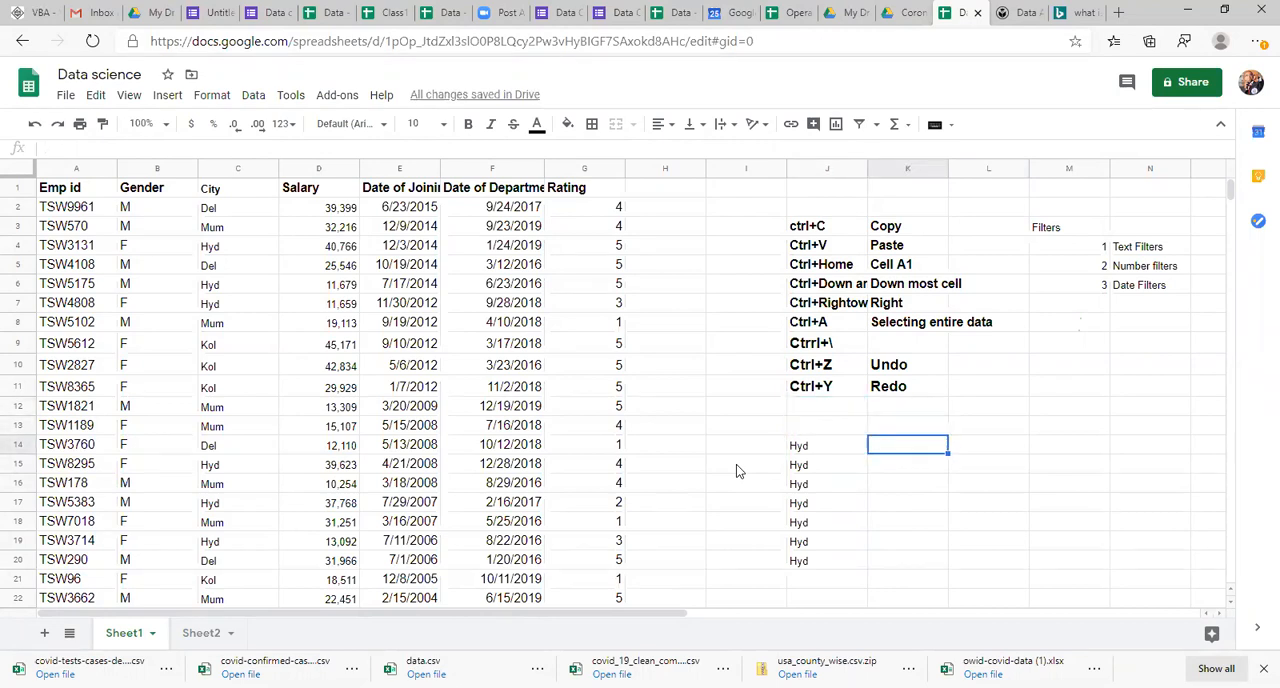
pyautogui.write('F')
pyautogui.press('Return')
pyautogui.write('F')
pyautogui.press('Return')
pyautogui.write('F')
pyautogui.press('Return')
pyautogui.press('Return')
pyautogui.press('Up')
pyautogui.write('F')
# Step: Enter M in K18 and fill it down through K20, beside the last three Hyd entries
pyautogui.press('Return')
pyautogui.press('Return')
pyautogui.press('Up')
pyautogui.write('M\\')
pyautogui.press('Return')
pyautogui.press('Up')
pyautogui.write('M')
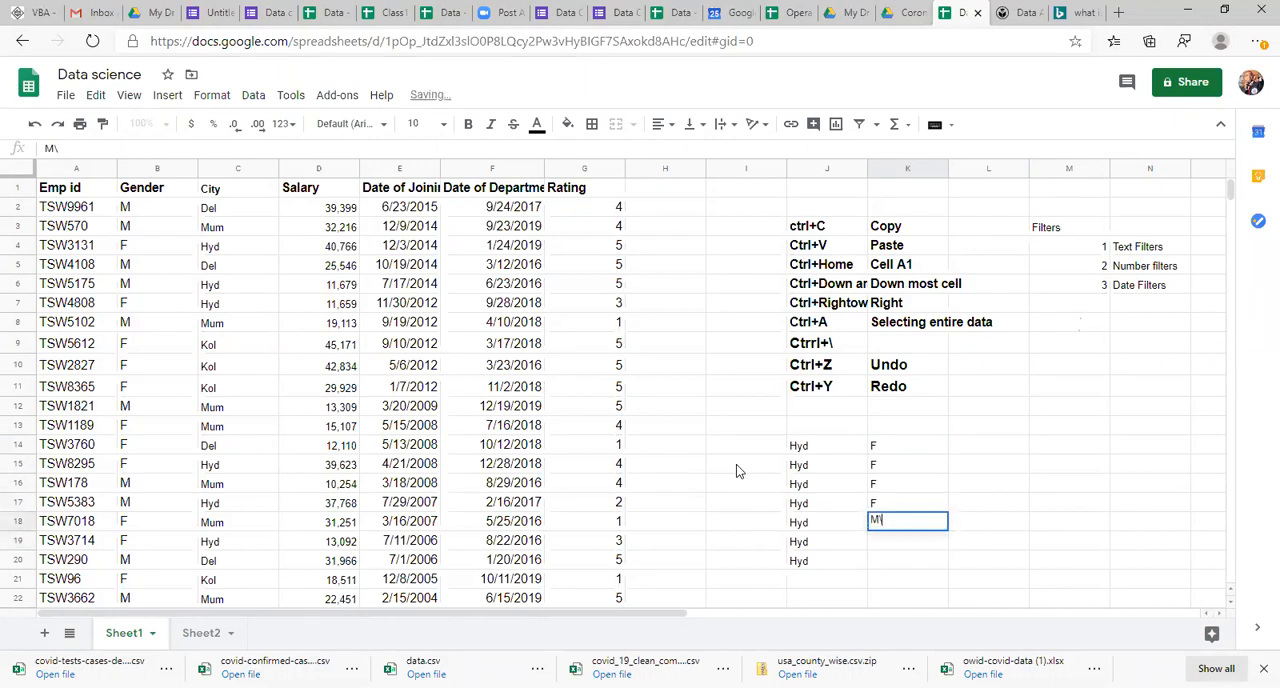
pyautogui.press('Return')
pyautogui.press('Up')
pyautogui.hotkey('shift', 'Down')
pyautogui.hotkey('shift', 'Down')
pyautogui.hotkey('ctrl', 'd')
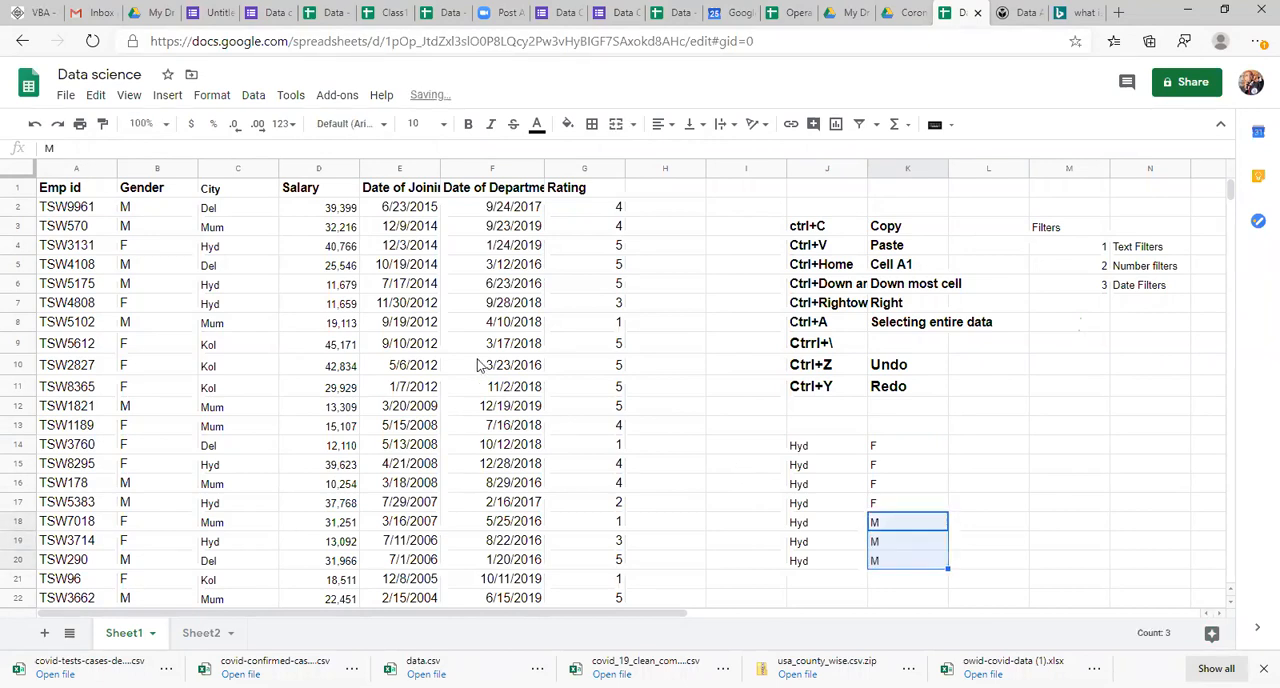
# Step: Sort the employee table A1:G30, with its header row, by City in Z → A order and check both ends of the City column
pyautogui.click(118, 287)
pyautogui.hotkey('ctrl', 'a')
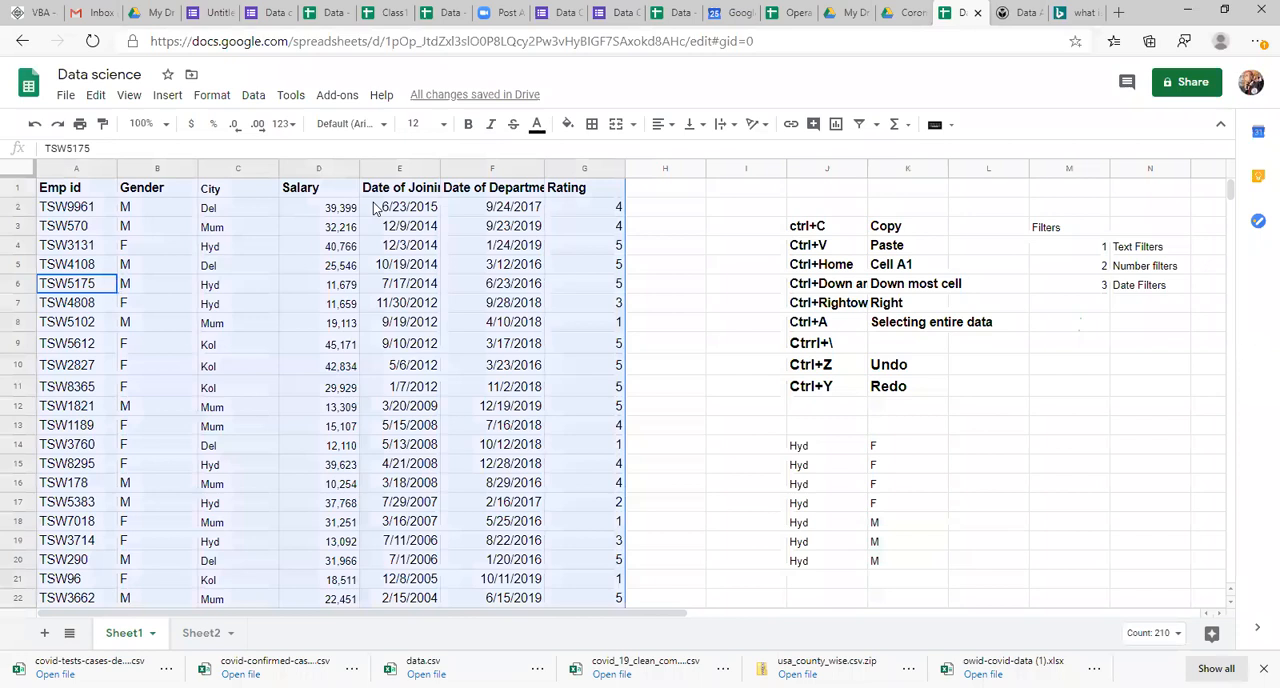
pyautogui.click(251, 97)
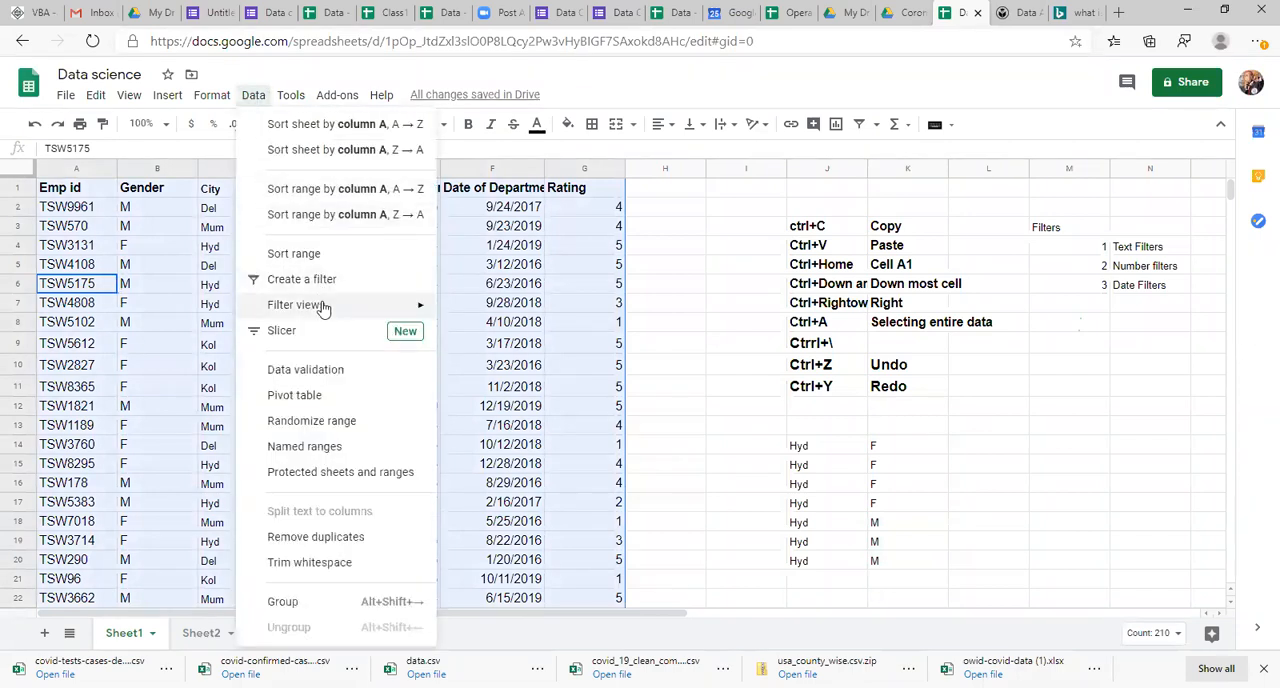
pyautogui.moveTo(322, 306)
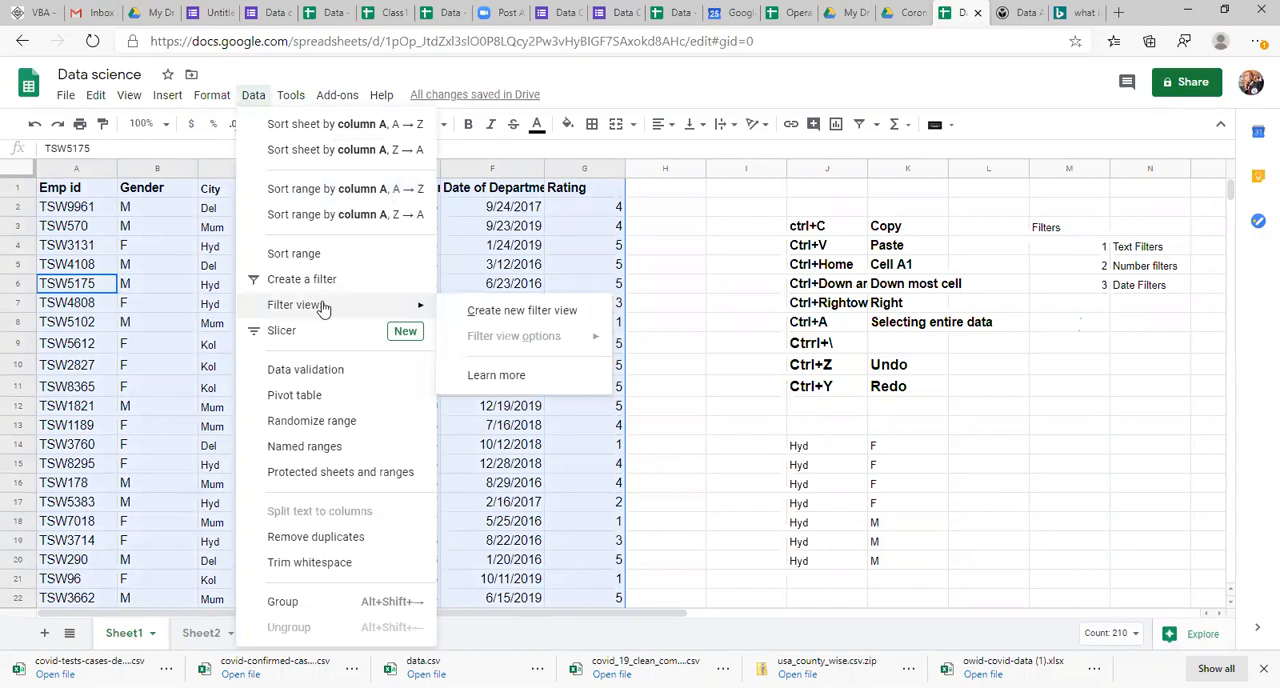
pyautogui.click(318, 256)
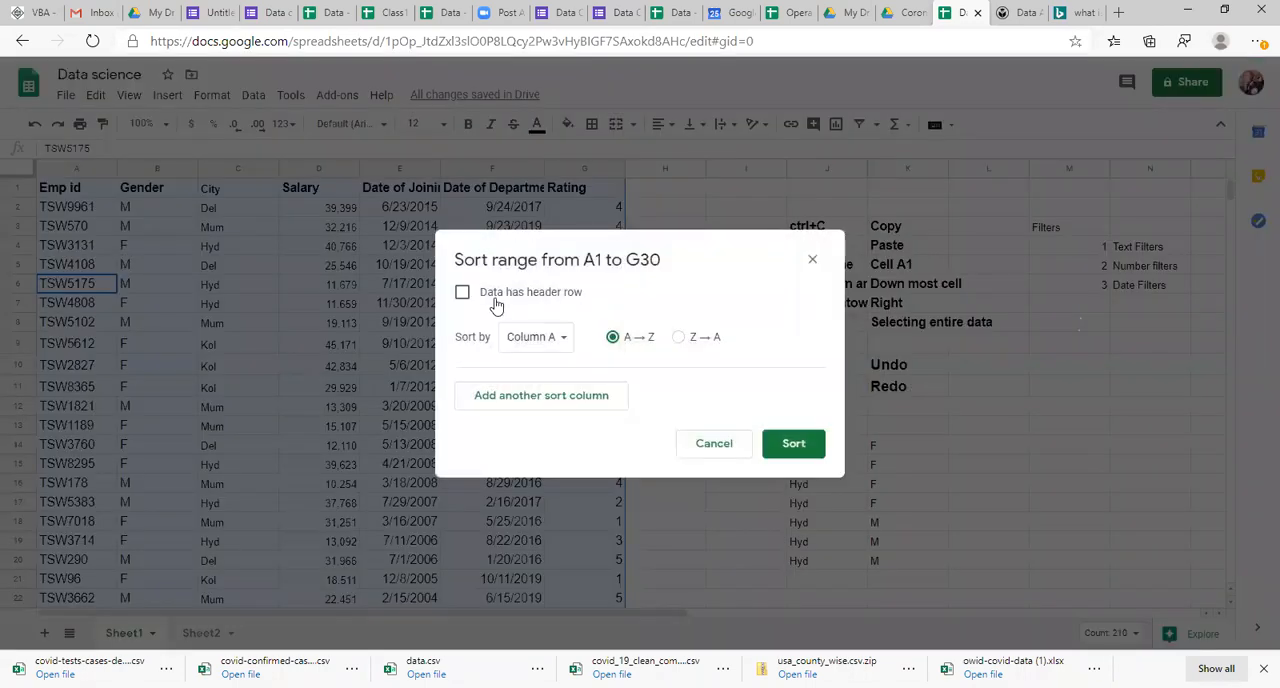
pyautogui.click(462, 292)
pyautogui.click(520, 342)
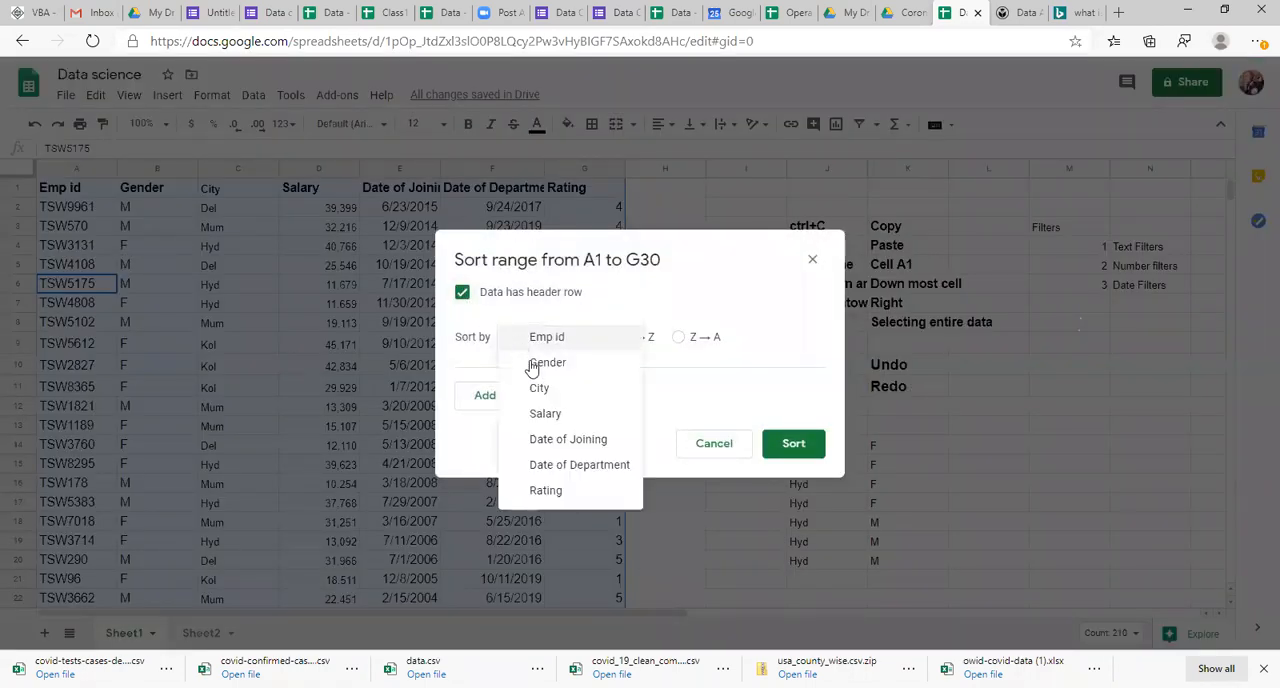
pyautogui.click(540, 388)
pyautogui.click(679, 337)
pyautogui.click(787, 443)
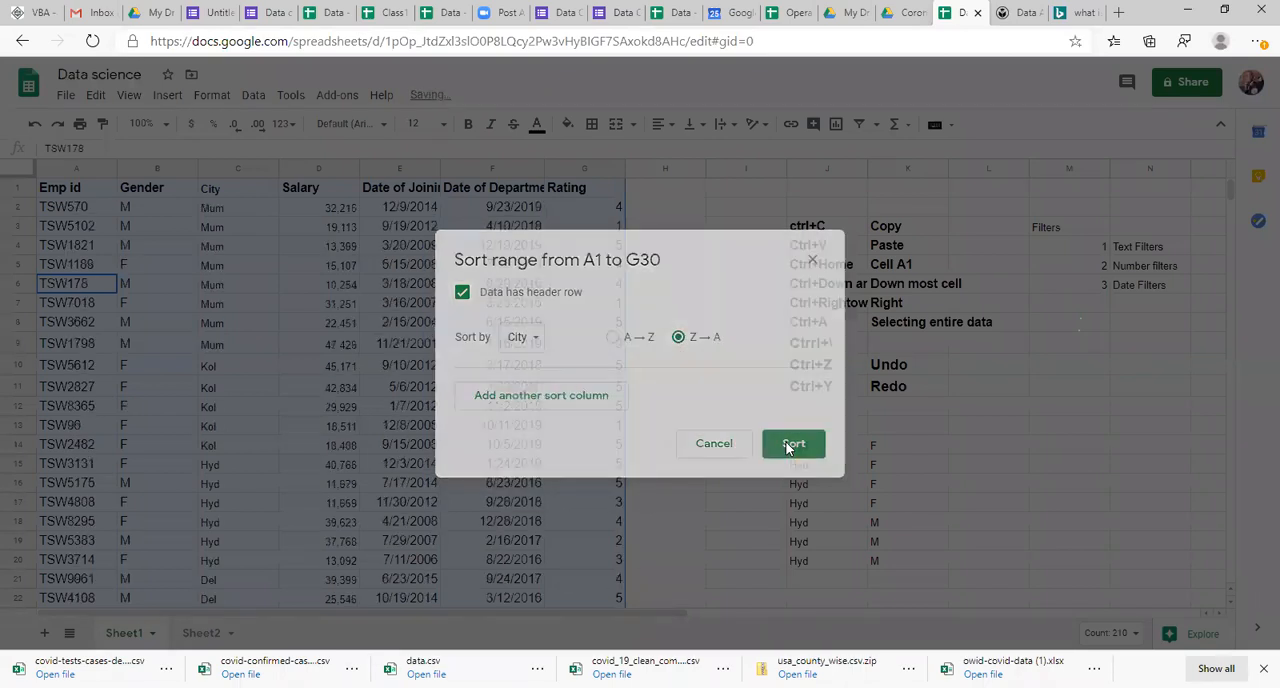
pyautogui.click(213, 348)
pyautogui.hotkey('ctrl', 'Up')
pyautogui.hotkey('ctrl', 'Down')
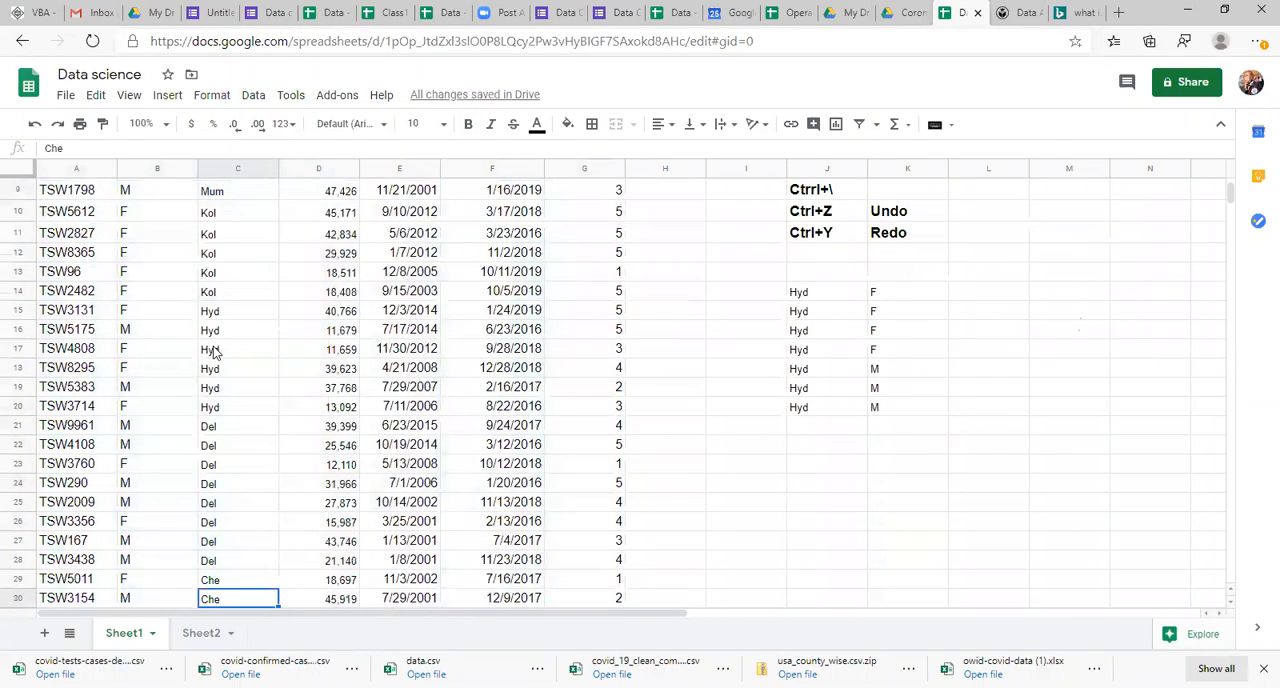
pyautogui.hotkey('ctrl', 'Up')
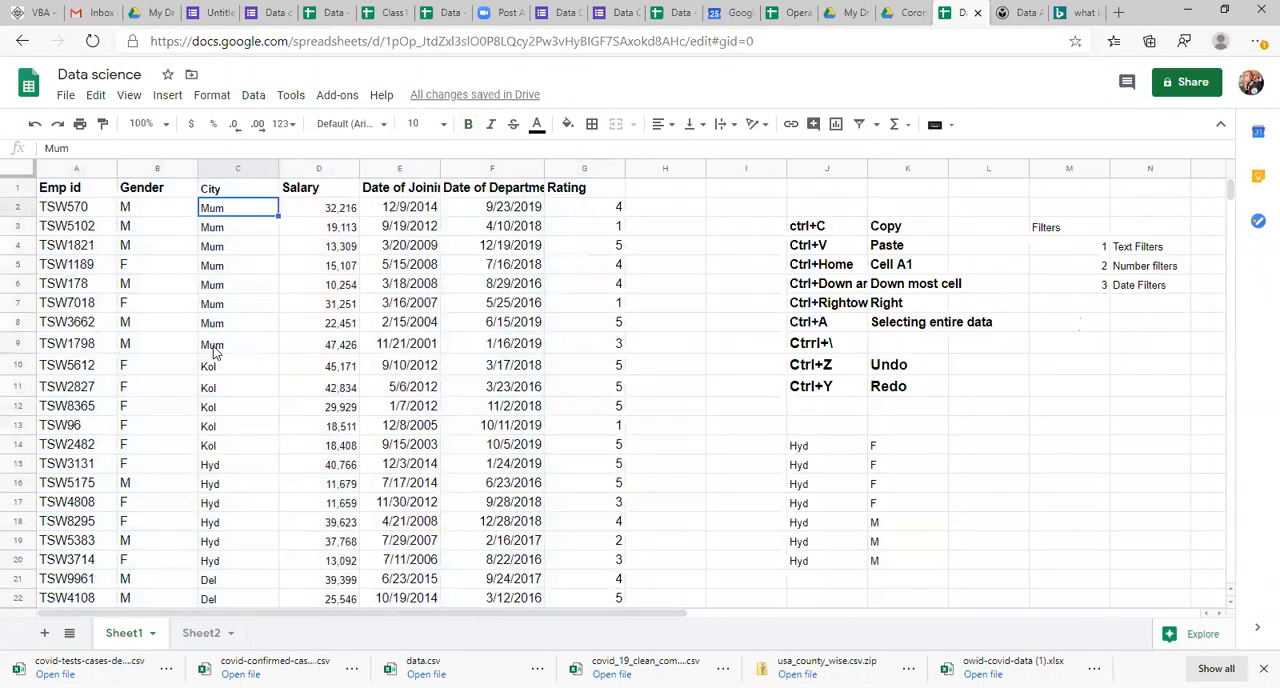
# Step: Sort the employee table A1:G30, with its header row, by Gender in Z → A order and check the top Gender and City rows
pyautogui.hotkey('ctrl', 'a')
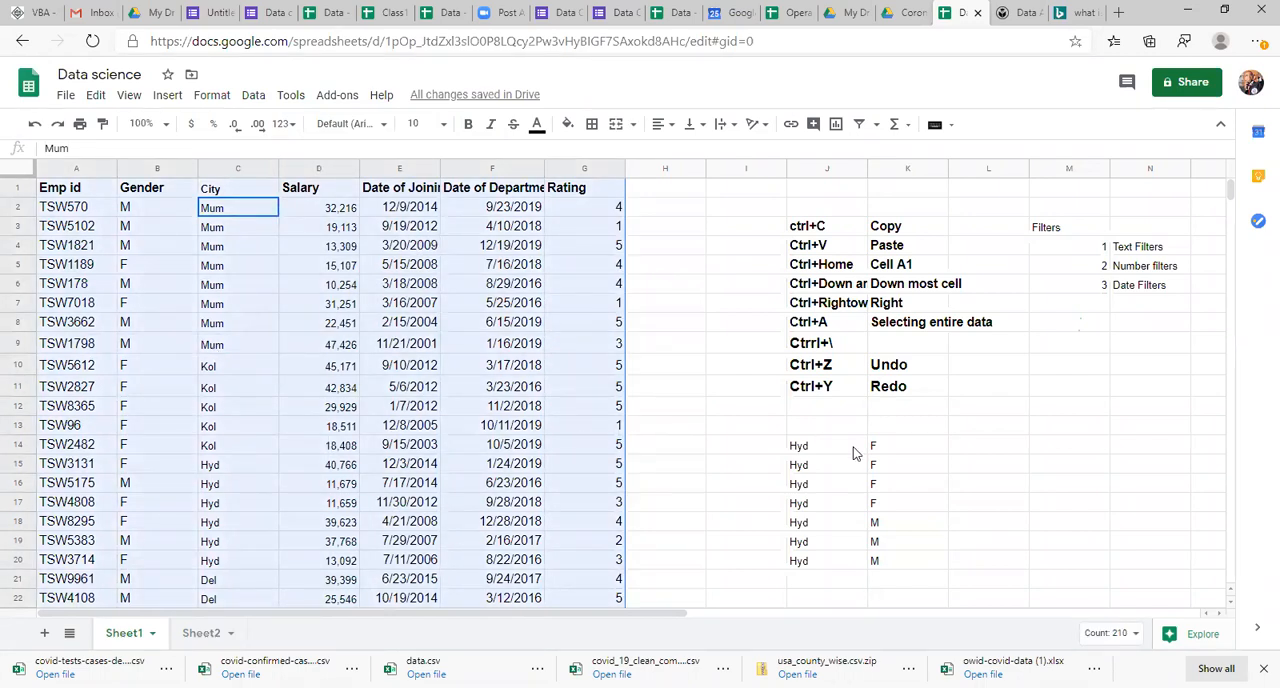
pyautogui.click(262, 100)
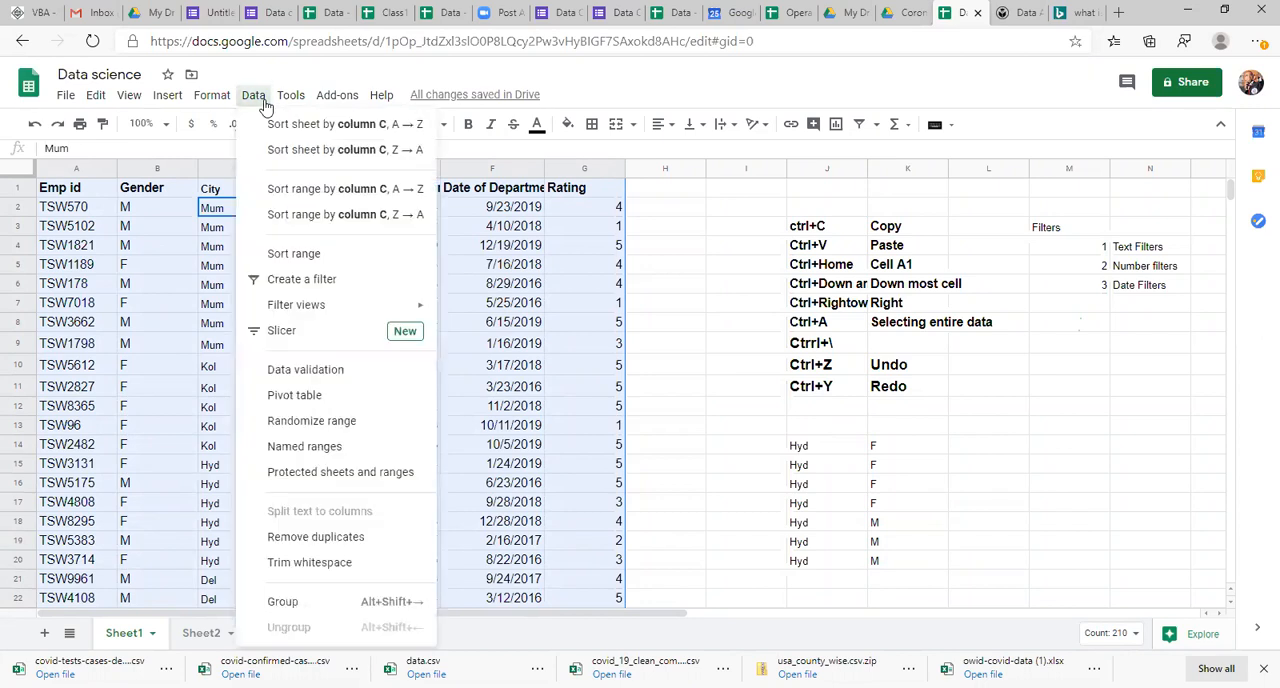
pyautogui.click(320, 255)
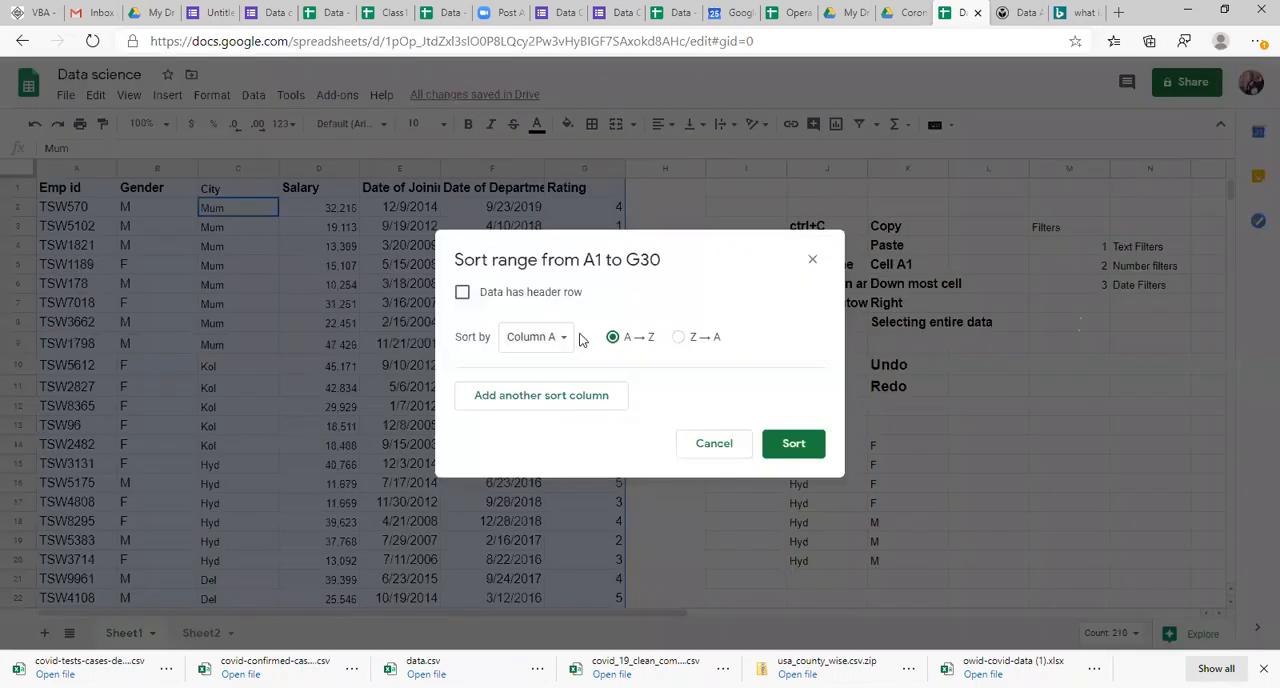
pyautogui.click(463, 293)
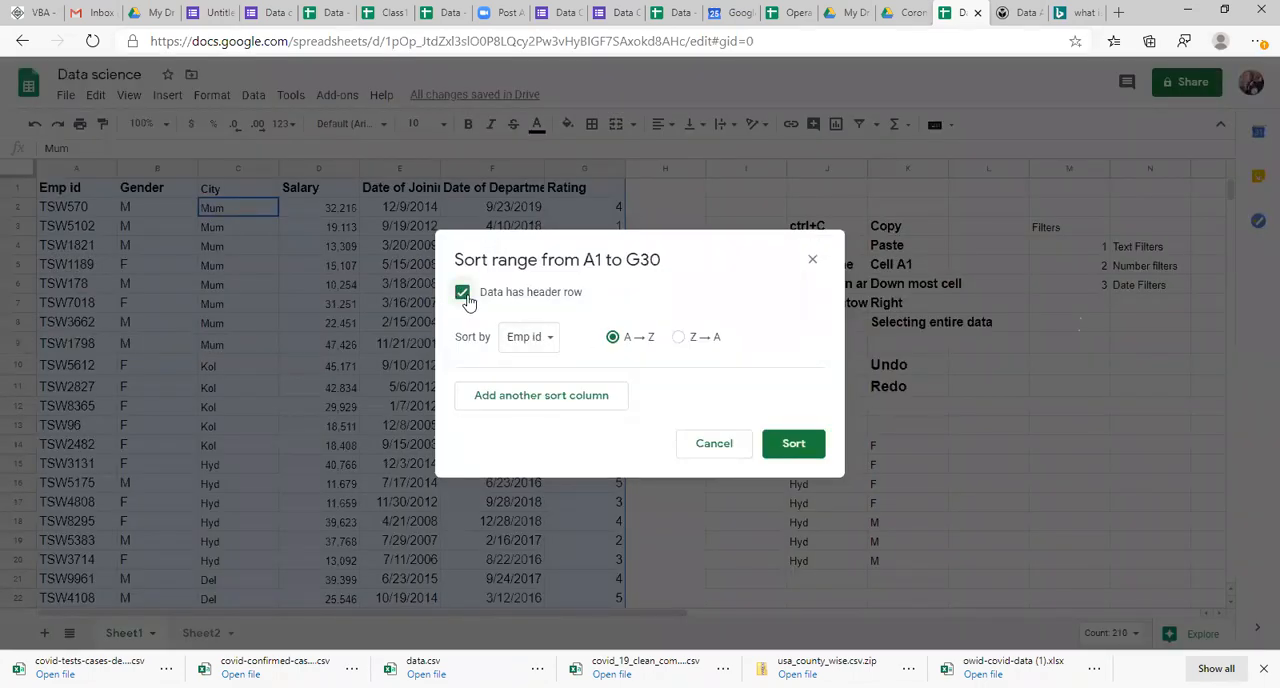
pyautogui.click(524, 340)
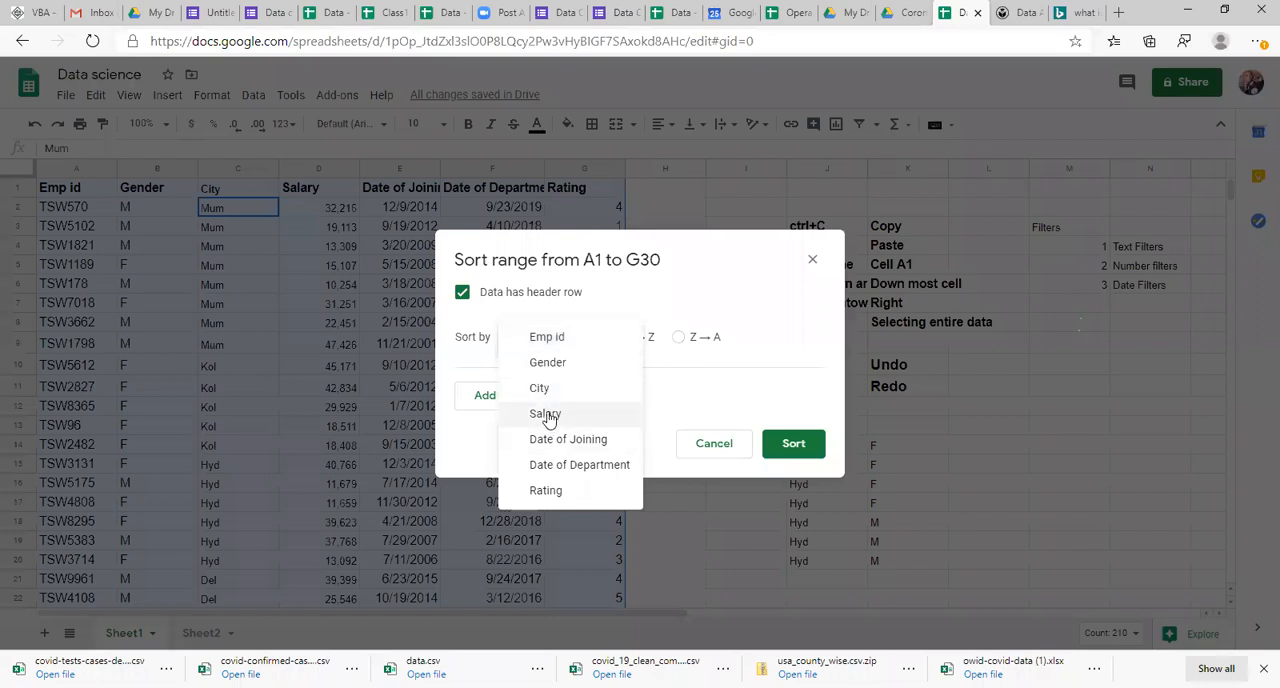
pyautogui.click(562, 364)
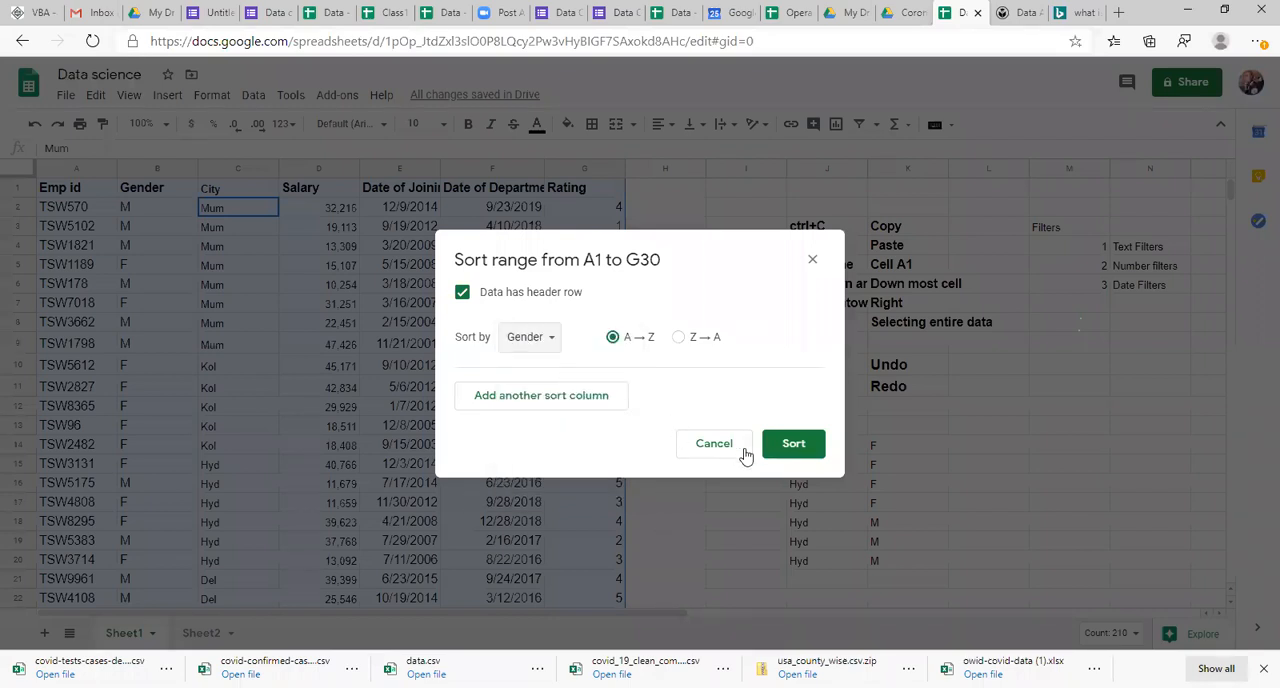
pyautogui.click(679, 339)
pyautogui.click(790, 443)
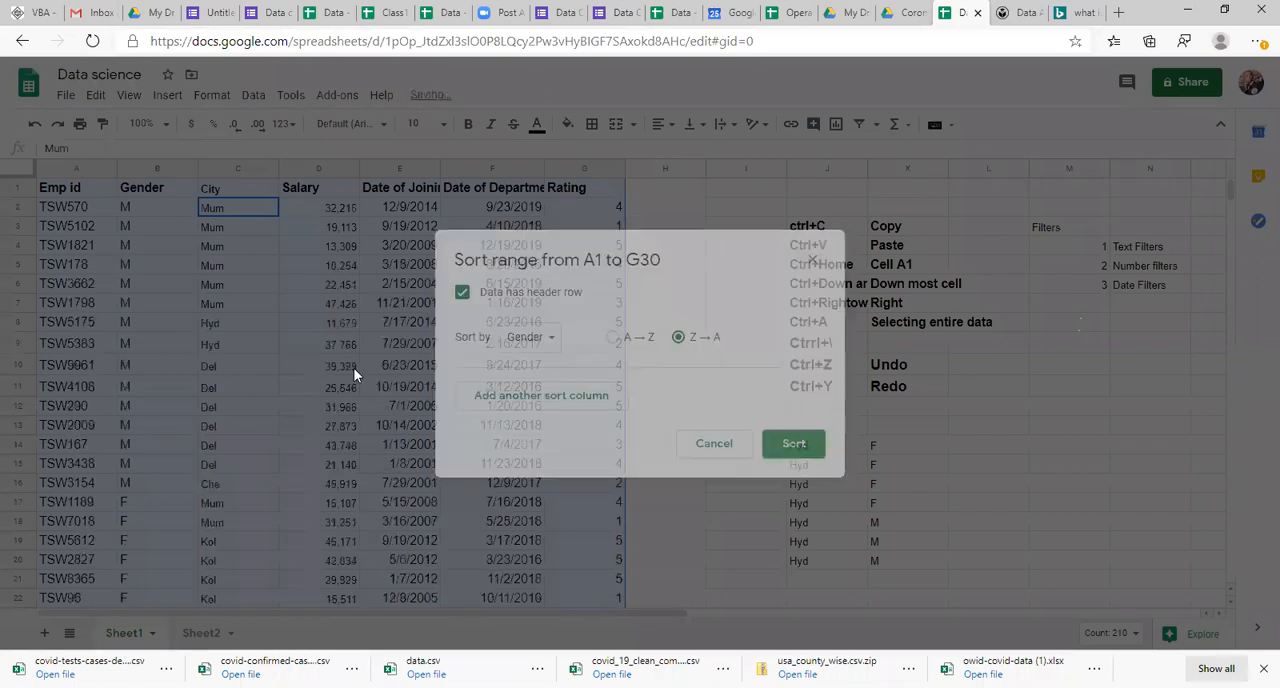
pyautogui.click(155, 253)
pyautogui.press('Right')
pyautogui.press('Up')
pyautogui.press('Up')
pyautogui.press('Up')
pyautogui.press('Down')
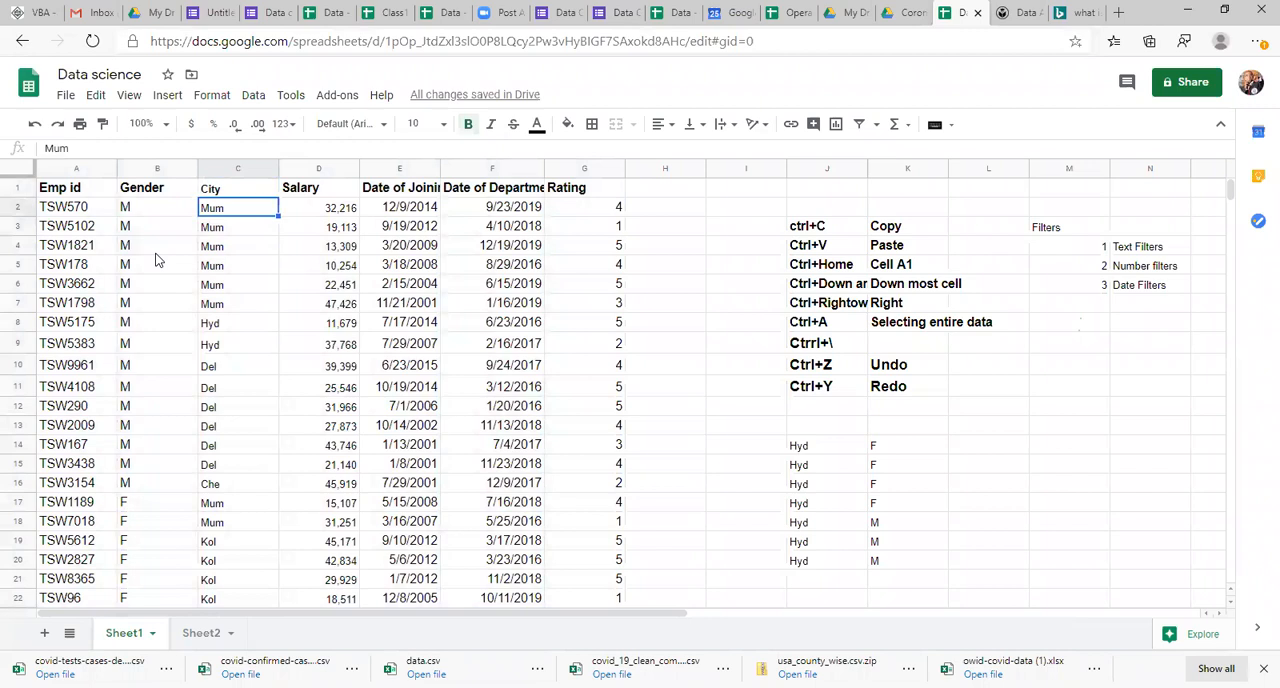
# Step: Examine the City and Gender columns of the employee table, including both ends of the City column
pyautogui.click(216, 167)
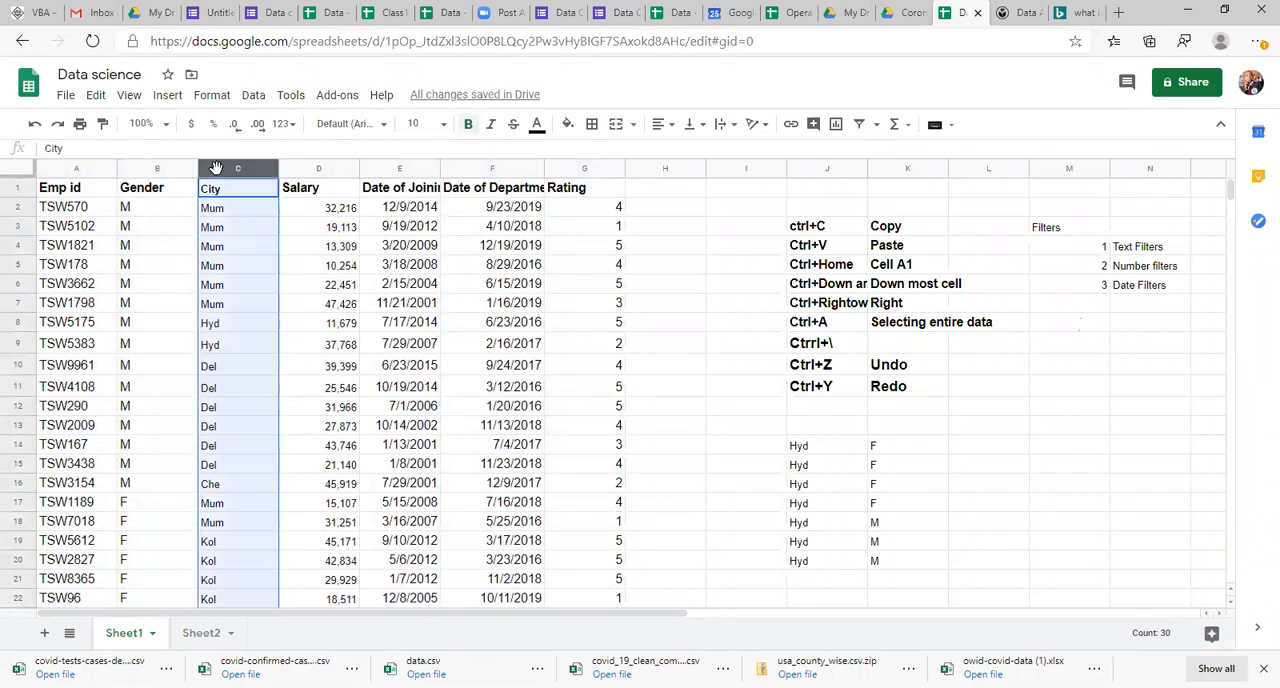
pyautogui.click(152, 167)
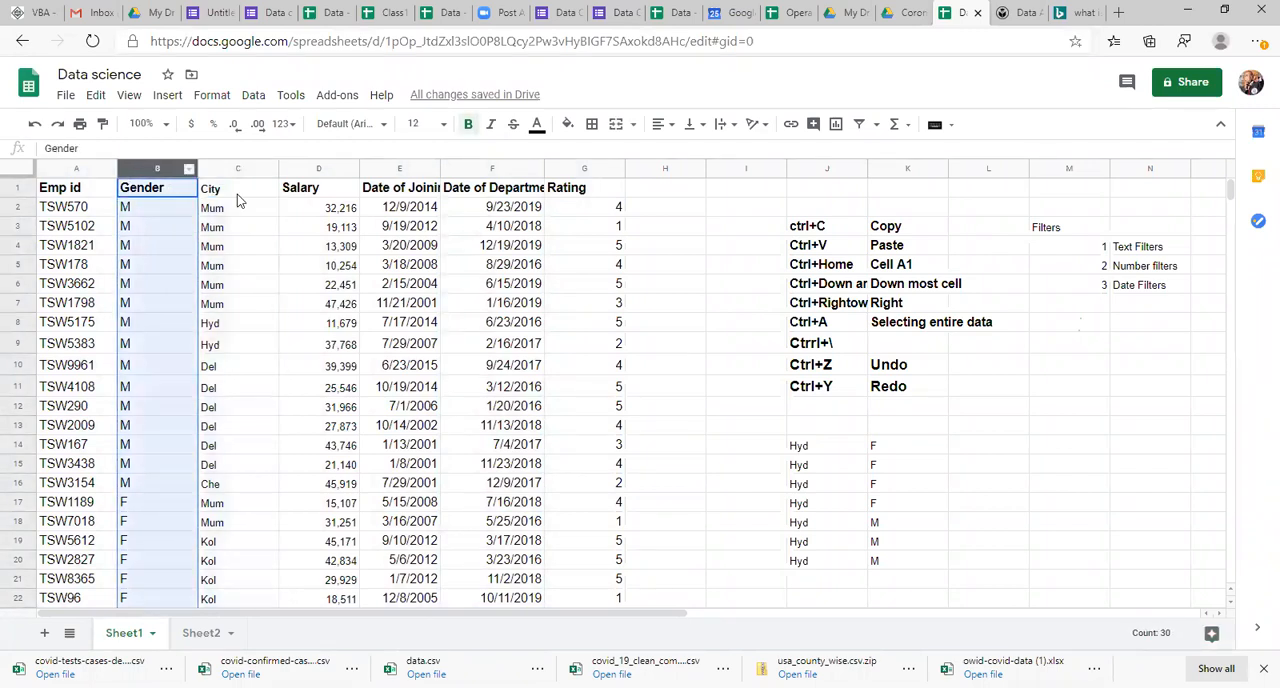
pyautogui.click(243, 207)
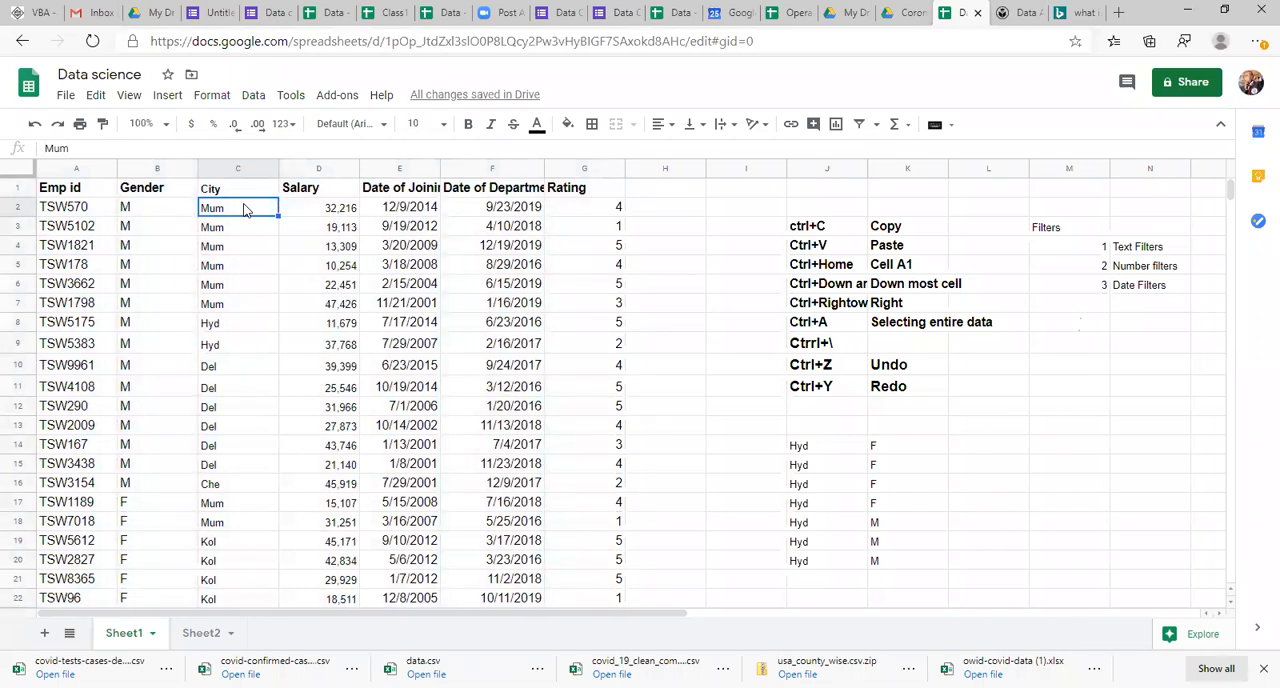
pyautogui.press('Down')
pyautogui.press('Down')
pyautogui.press('Down')
pyautogui.press('Down')
pyautogui.press('Down')
pyautogui.press('Down')
pyautogui.press('Down')
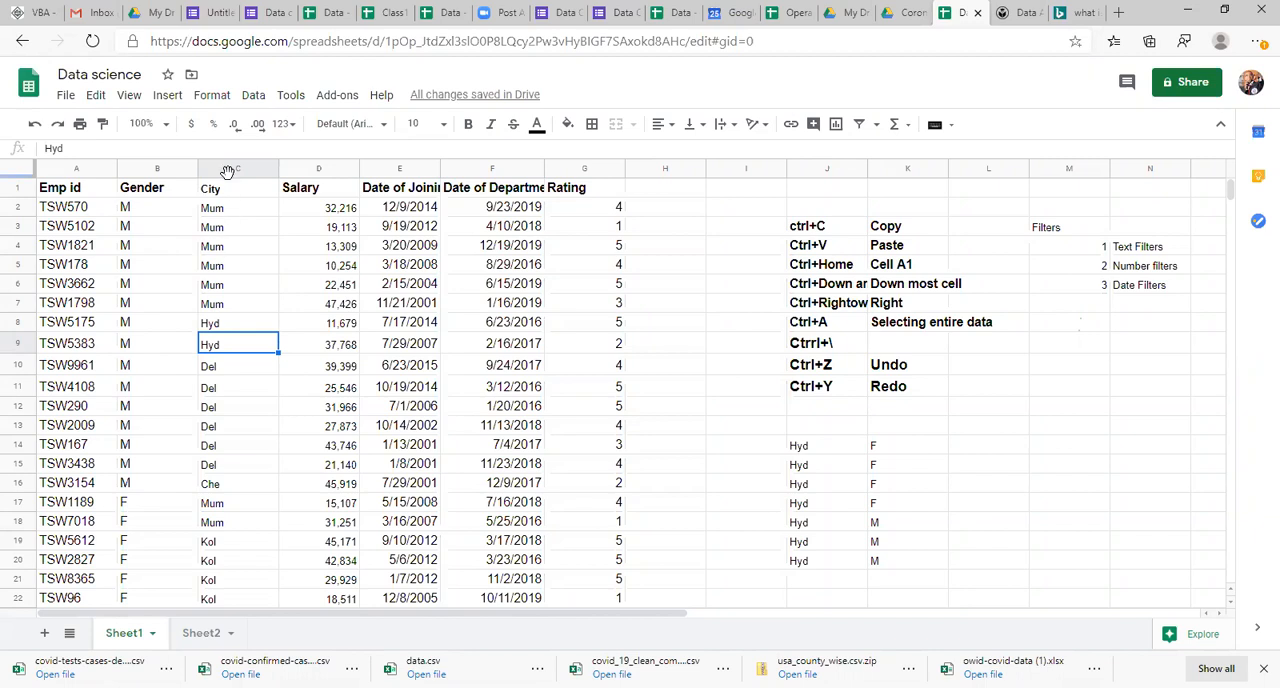
pyautogui.click(228, 168)
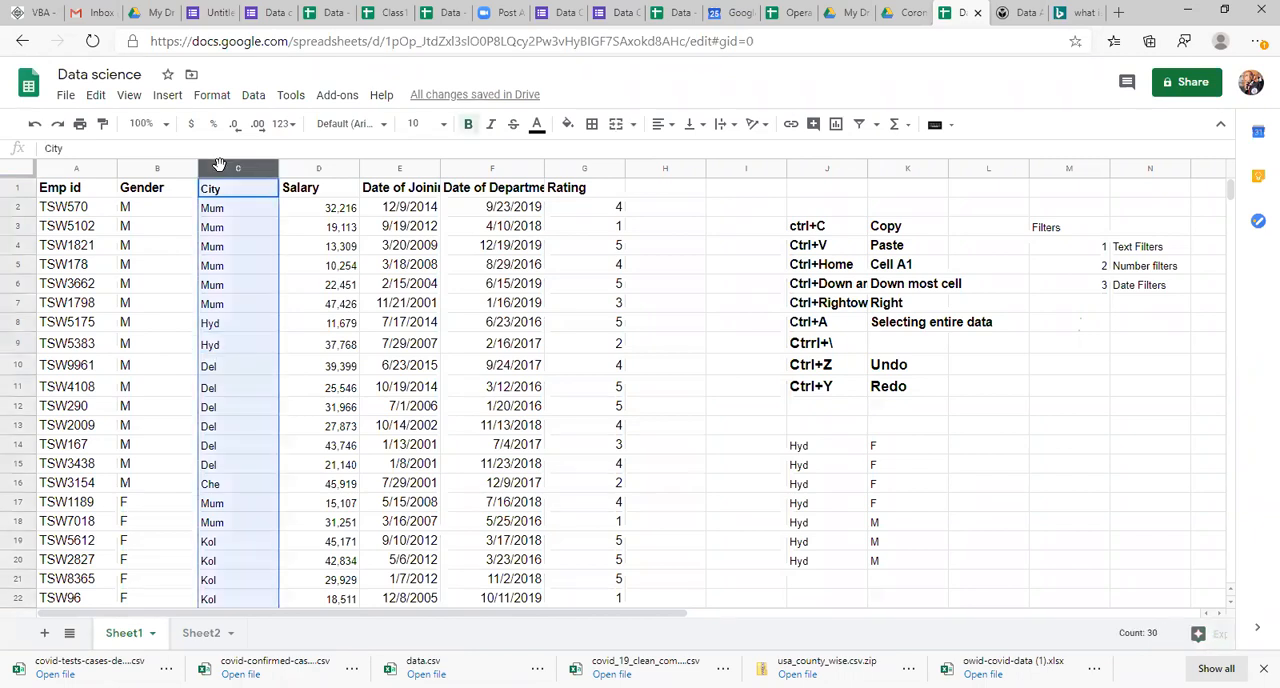
pyautogui.click(228, 214)
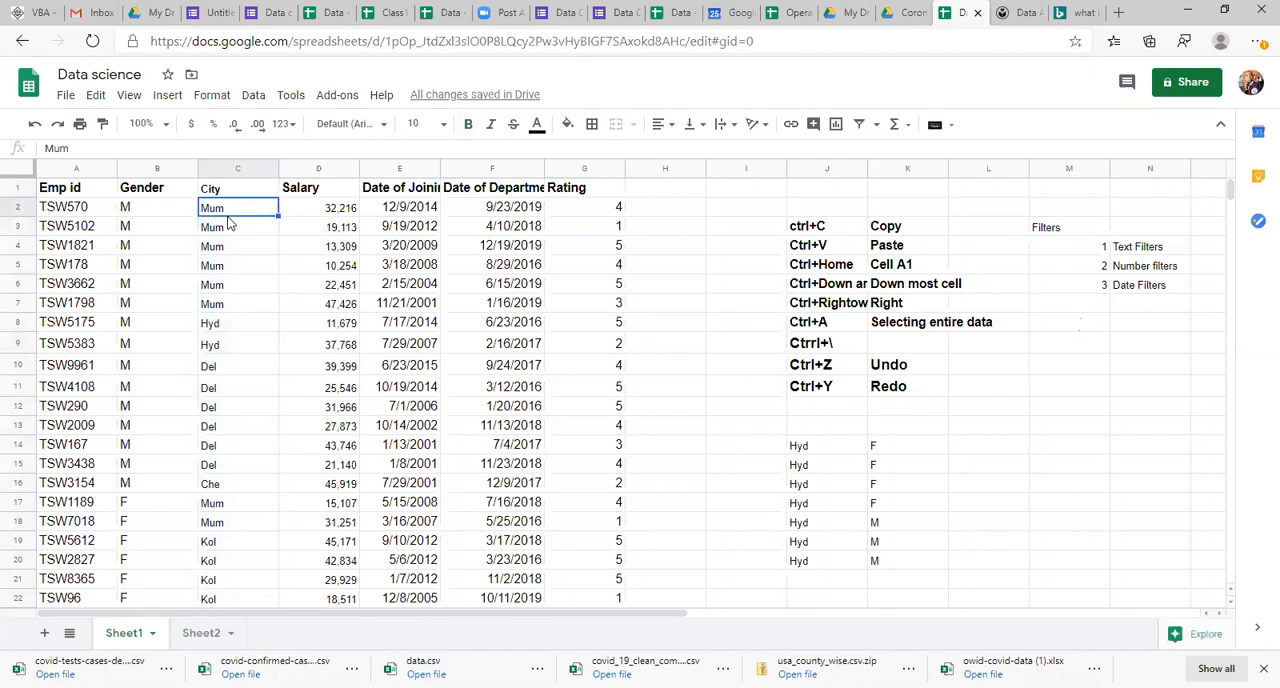
pyautogui.hotkey('ctrl', 'Down')
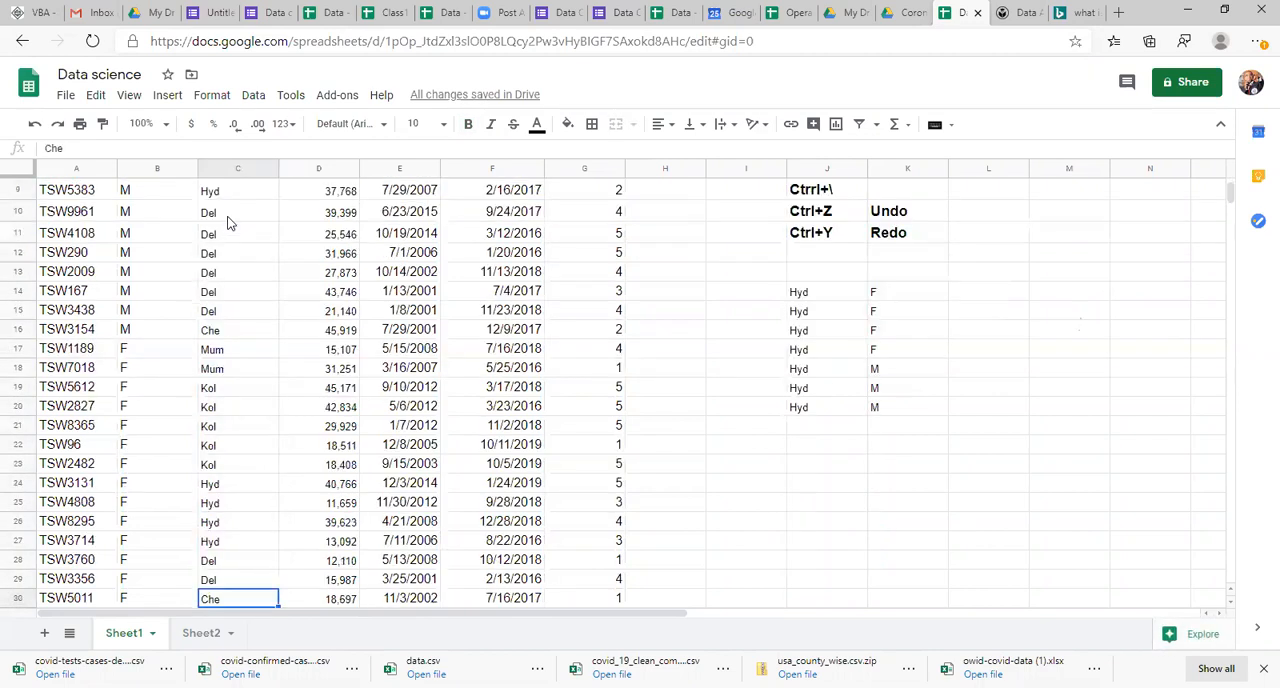
pyautogui.hotkey('ctrl', 'Up')
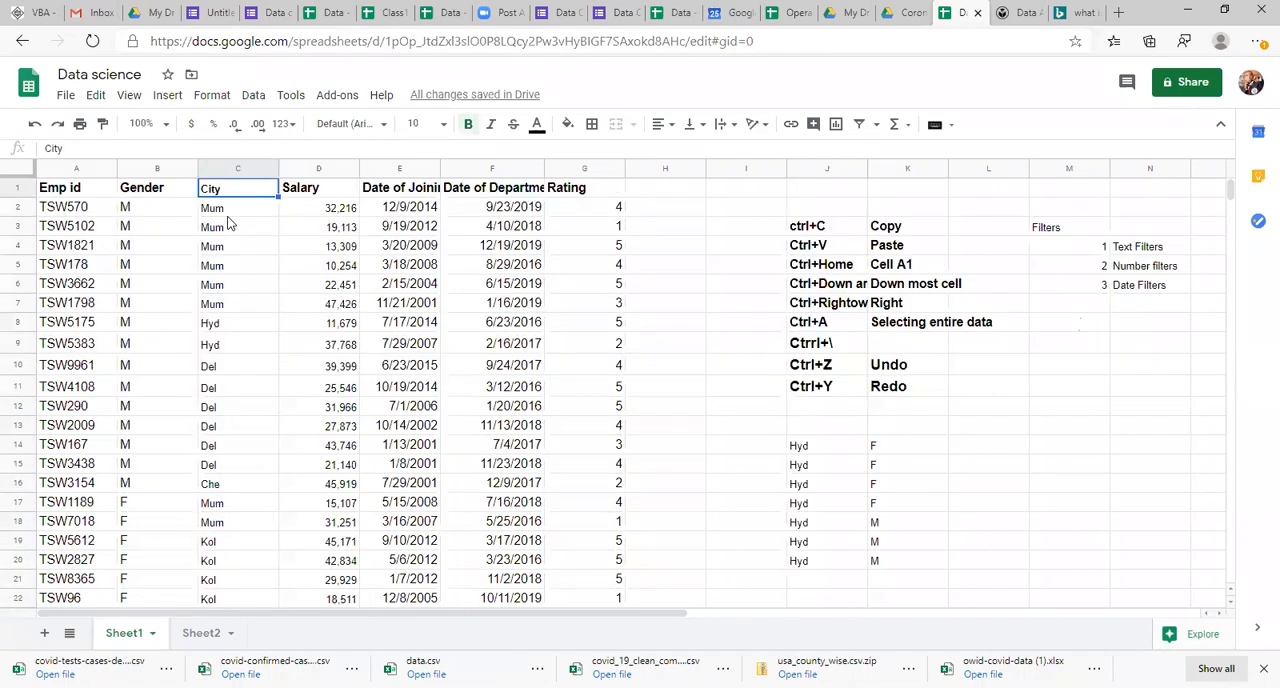
# Step: Compare the Gender column with the adjacent City entries, covering both the M rows and the first F rows
pyautogui.click(150, 171)
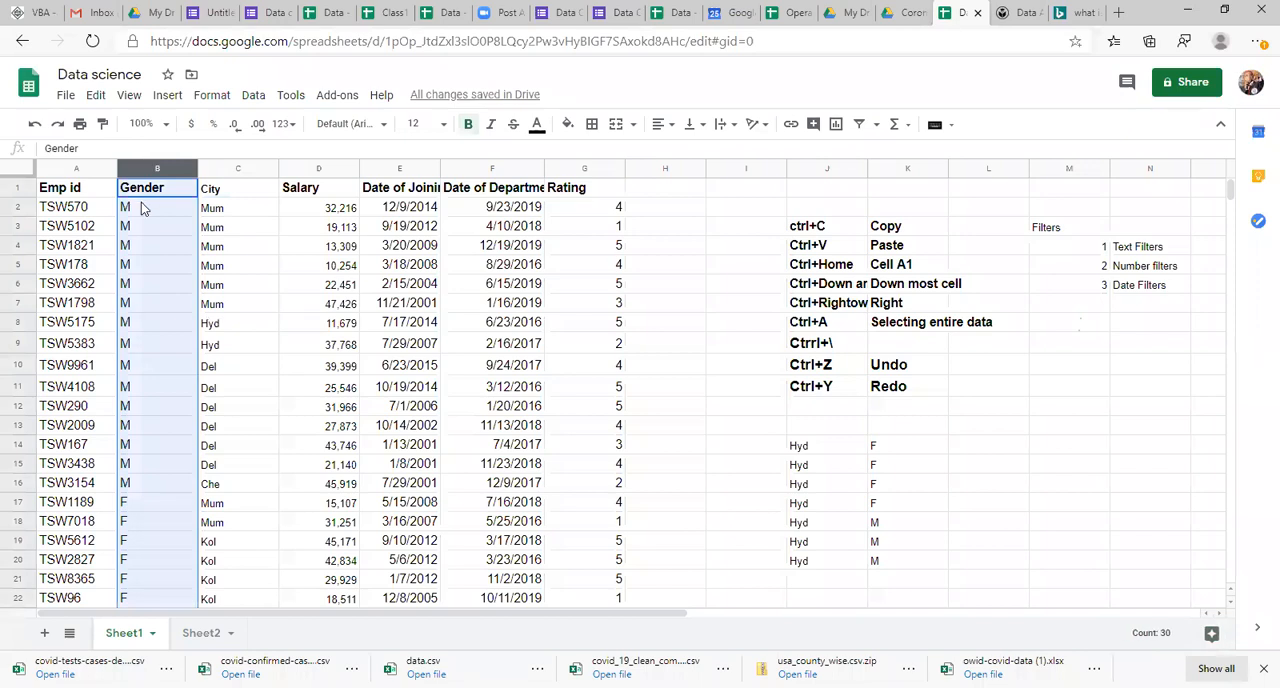
pyautogui.click(142, 206)
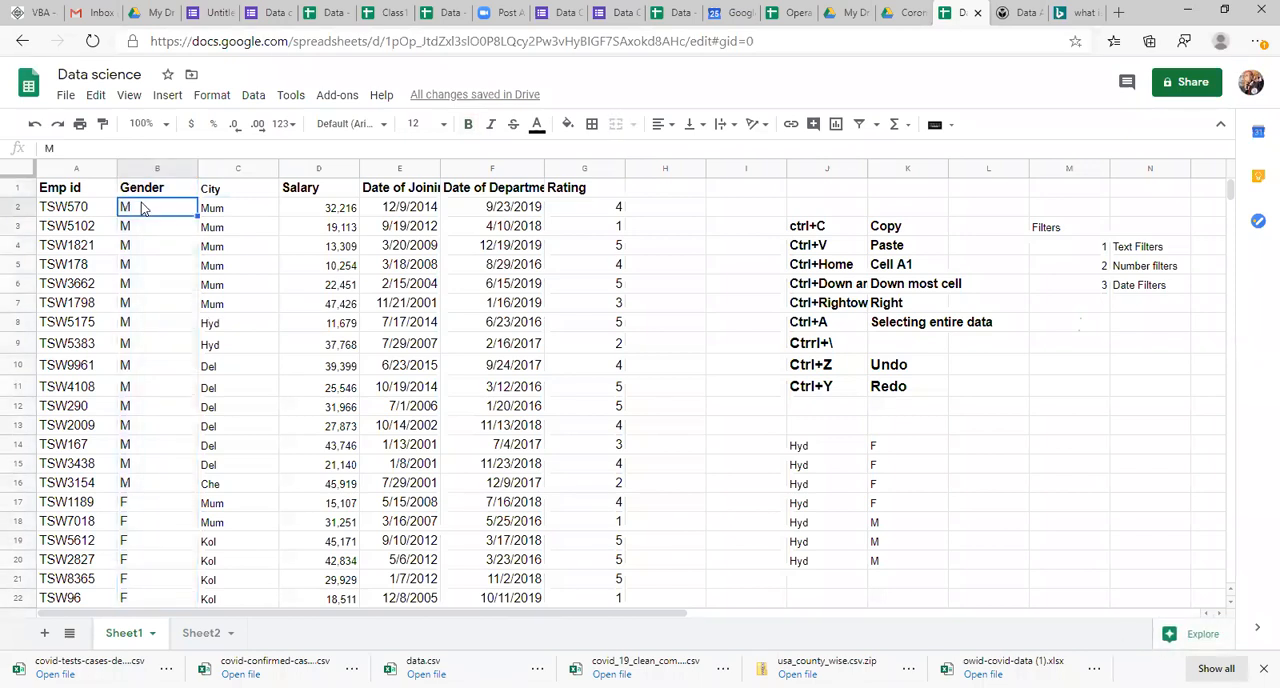
pyautogui.hotkey('shift', 'Down')
pyautogui.hotkey('shift', 'Down')
pyautogui.hotkey('shift', 'Down')
pyautogui.hotkey('shift', 'Down')
pyautogui.hotkey('shift', 'Down')
pyautogui.hotkey('shift', 'Down')
pyautogui.hotkey('shift', 'Down')
pyautogui.hotkey('shift', 'Down')
pyautogui.hotkey('shift', 'Down')
pyautogui.hotkey('shift', 'Down')
pyautogui.hotkey('shift', 'Down')
pyautogui.hotkey('shift', 'Down')
pyautogui.hotkey('shift', 'Down')
pyautogui.hotkey('shift', 'Down')
pyautogui.press('Right')
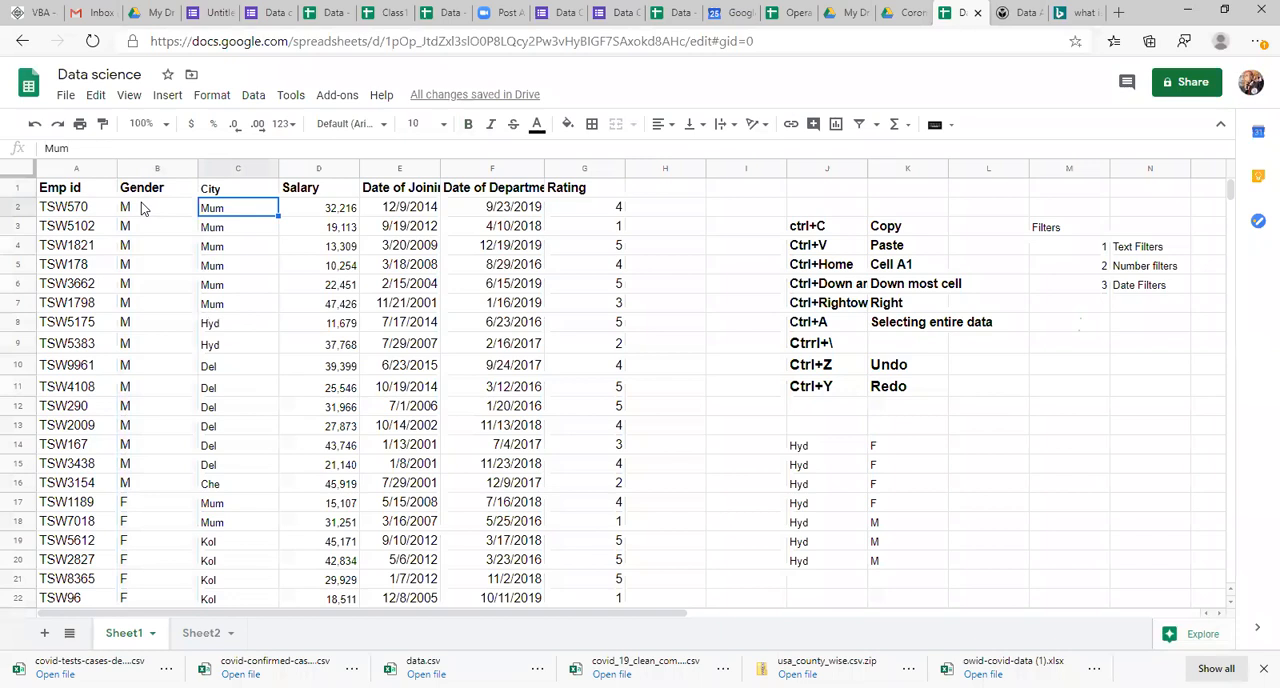
pyautogui.press('Down')
pyautogui.press('Down')
pyautogui.press('Down')
pyautogui.press('Down')
pyautogui.press('Down')
pyautogui.press('Down')
pyautogui.press('Down')
pyautogui.press('Down')
pyautogui.press('Down')
pyautogui.press('Down')
pyautogui.press('Down')
pyautogui.press('Down')
pyautogui.press('Down')
pyautogui.press('Down')
pyautogui.press('Down')
pyautogui.press('Down')
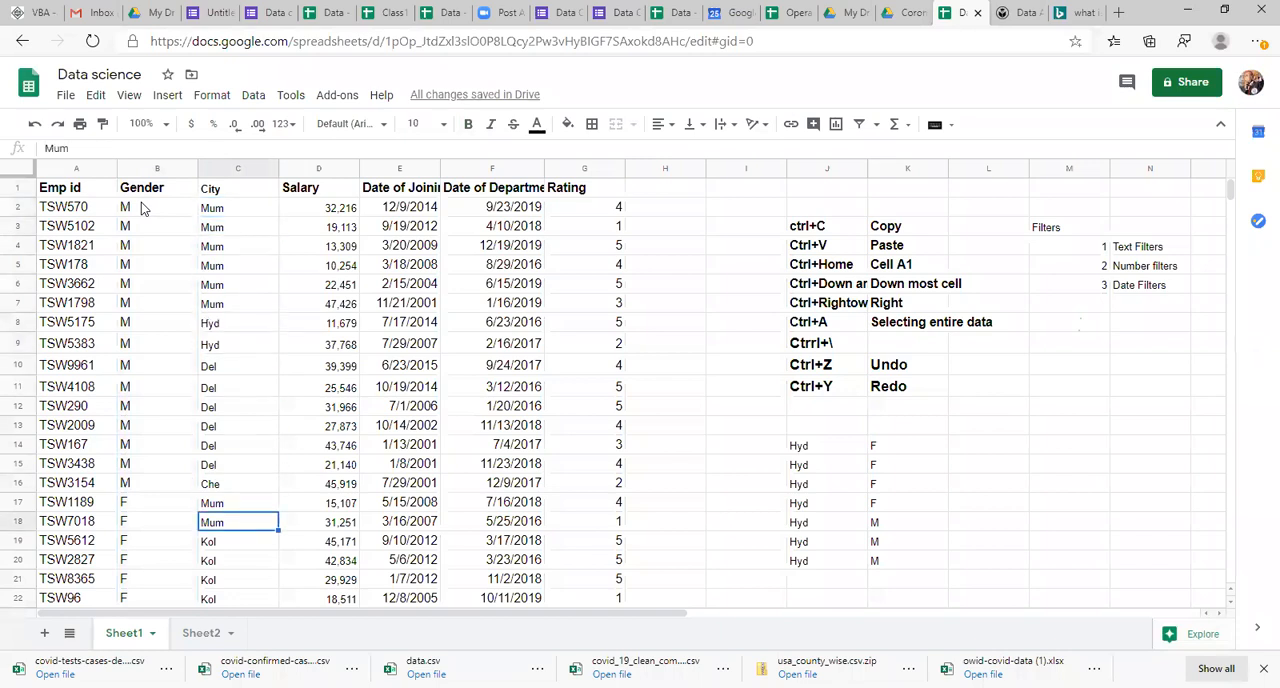
pyautogui.click(142, 207)
pyautogui.click(207, 212)
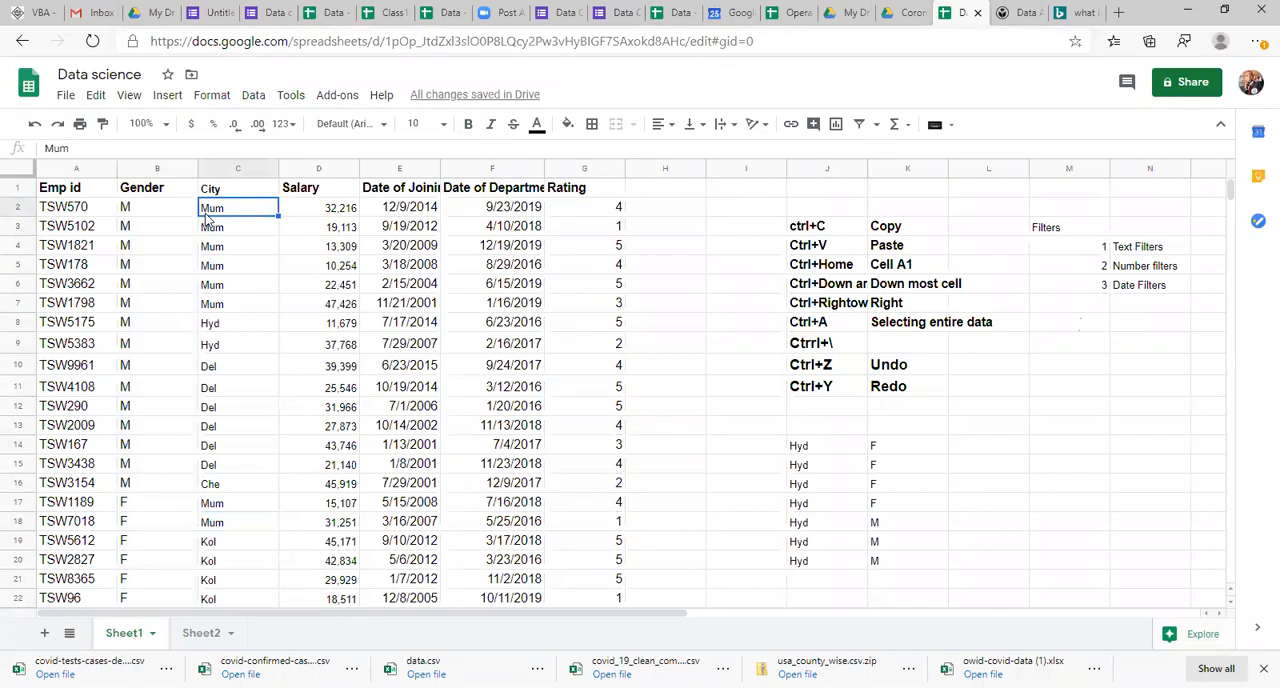
pyautogui.click(137, 252)
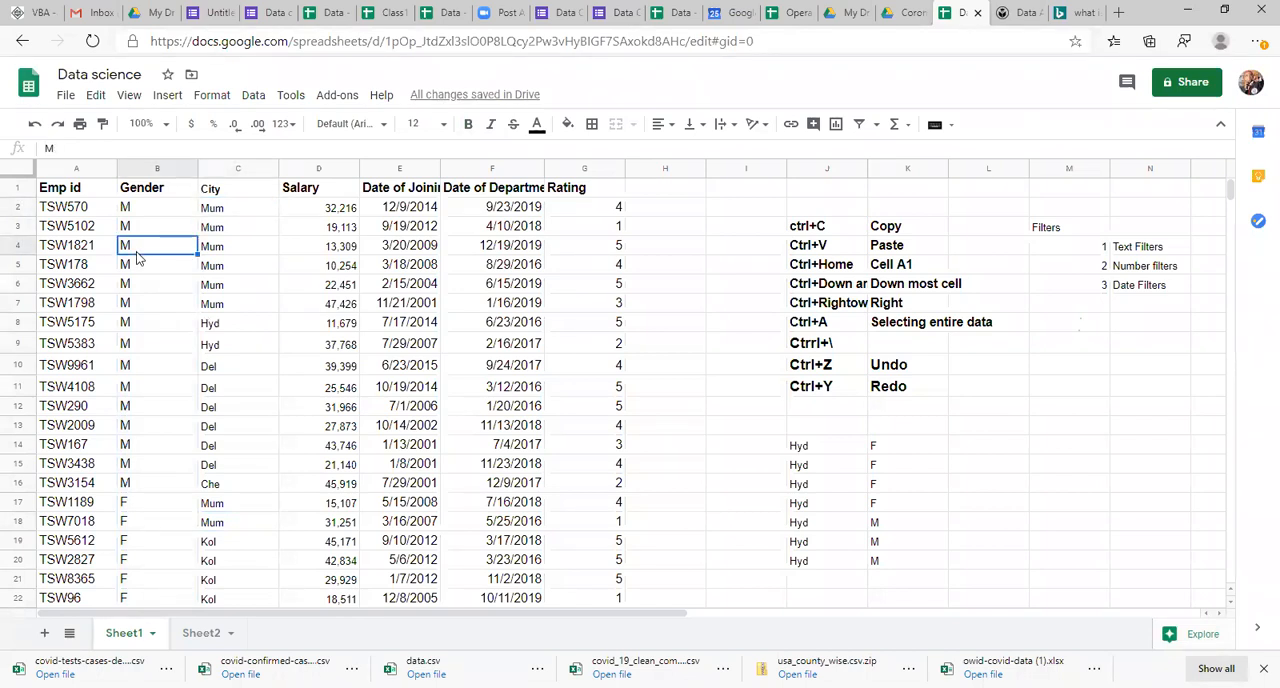
# Step: Review the sample Hyd list in J14:K20, moving from its F entries to its first M entry
pyautogui.click(801, 465)
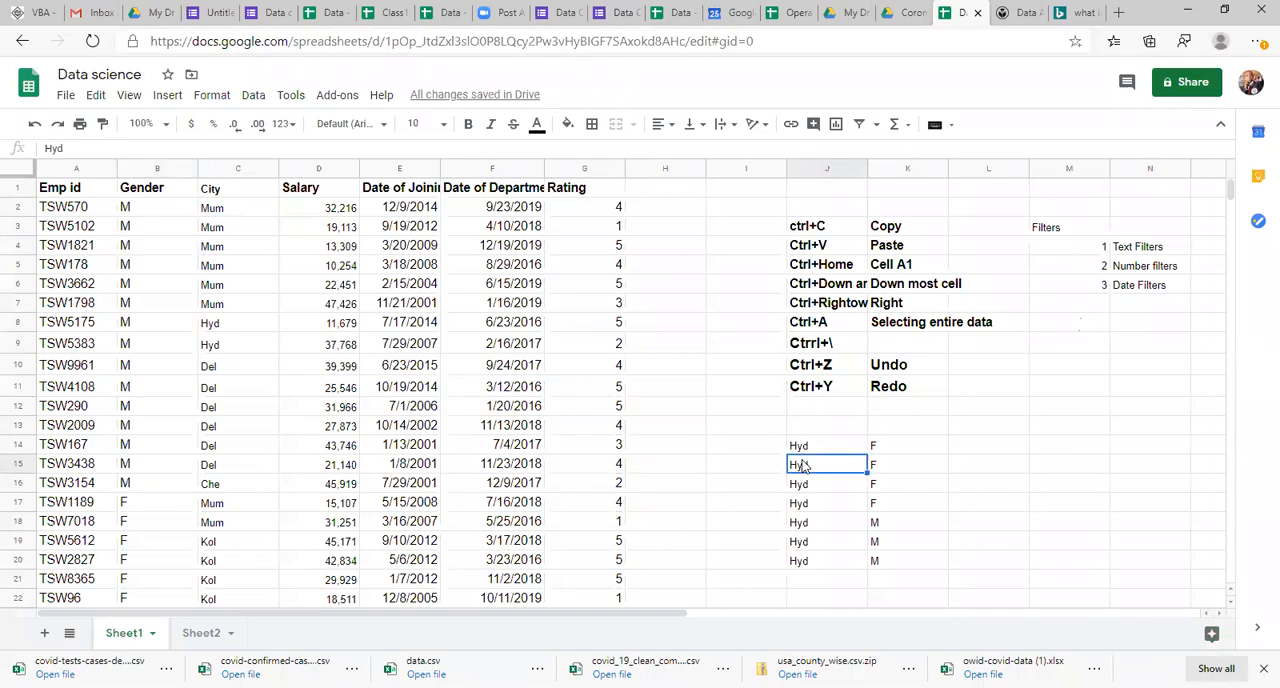
pyautogui.press('Right')
pyautogui.press('Up')
pyautogui.press('Down')
pyautogui.press('Down')
pyautogui.press('Down')
pyautogui.press('Down')
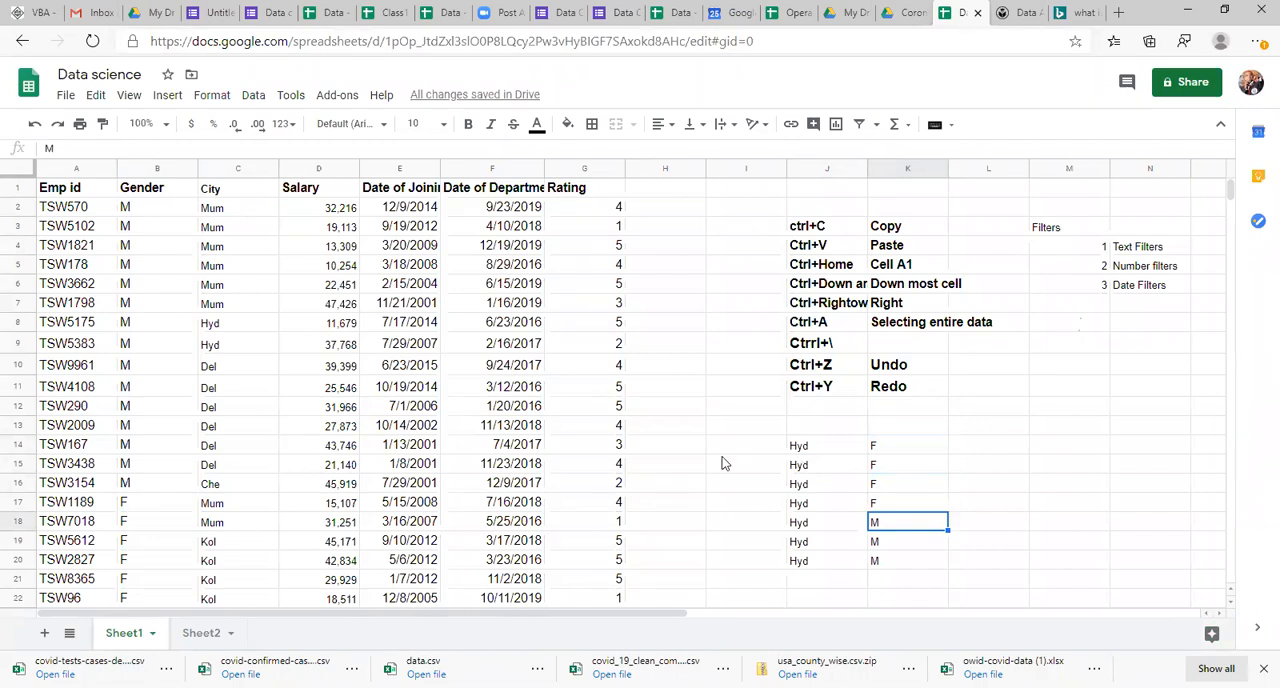
# Step: Sort the employee table A1:G30, with its header row, by City alone in Z → A order
pyautogui.click(210, 311)
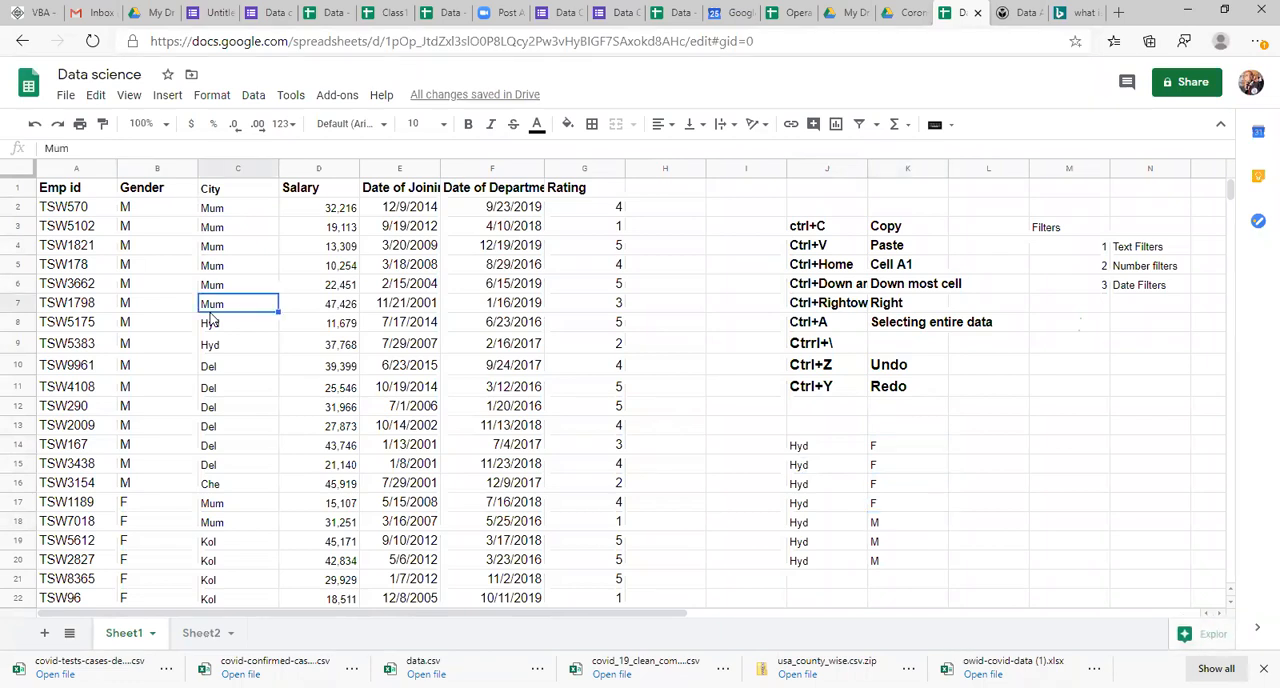
pyautogui.hotkey('ctrl', 'a')
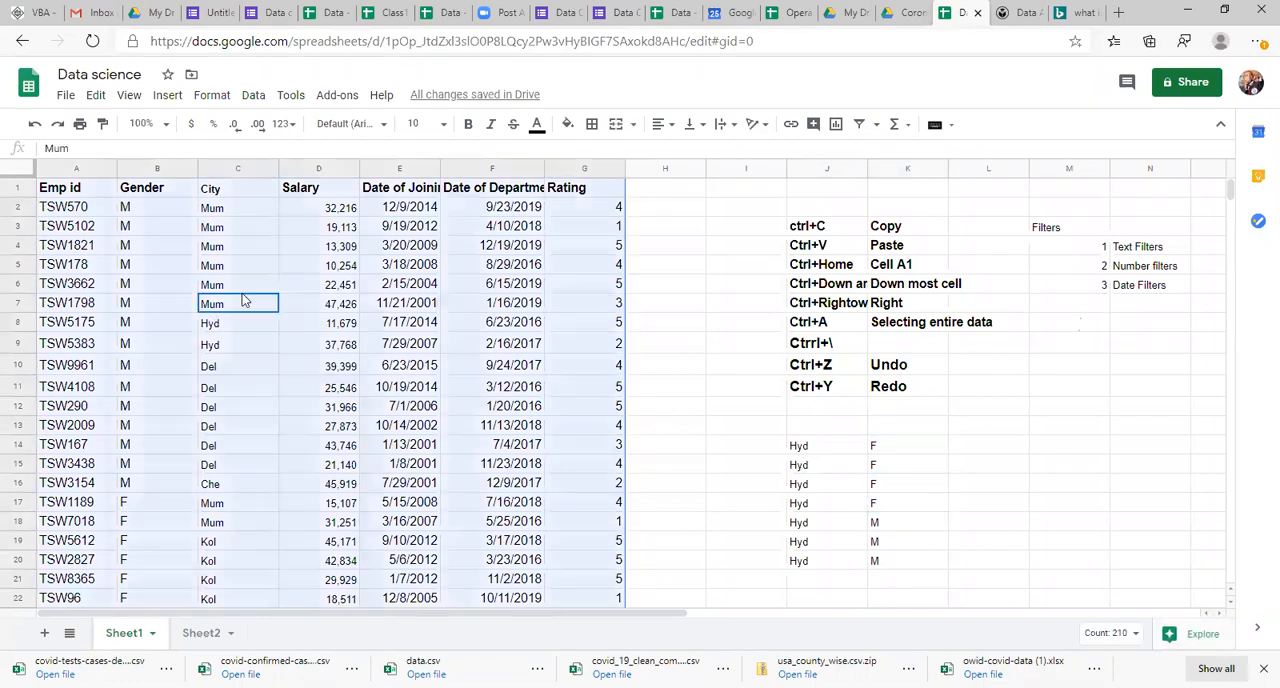
pyautogui.click(250, 96)
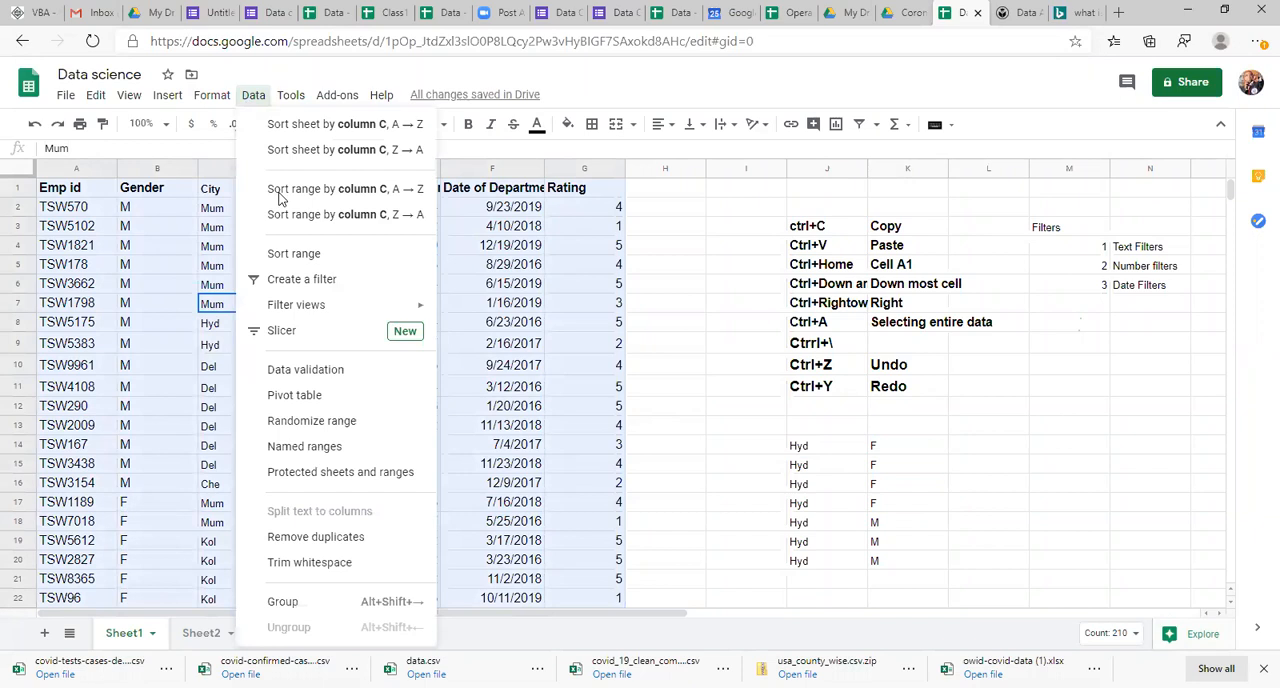
pyautogui.click(300, 258)
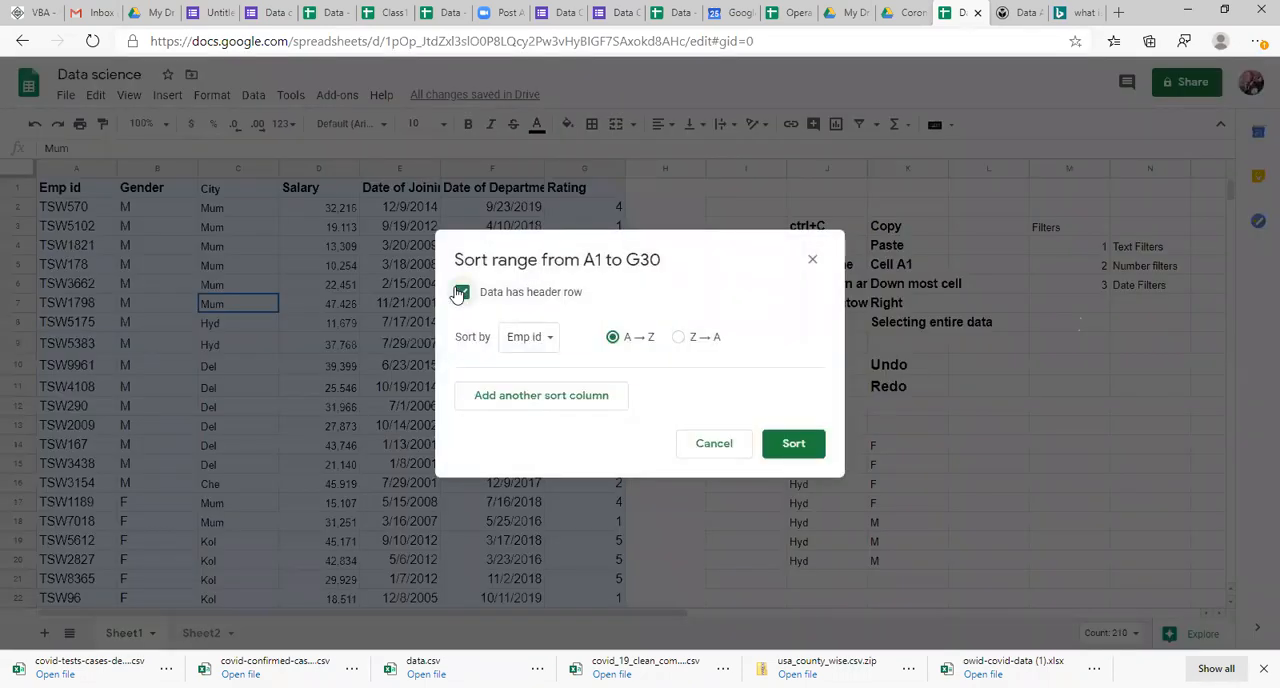
pyautogui.click(527, 340)
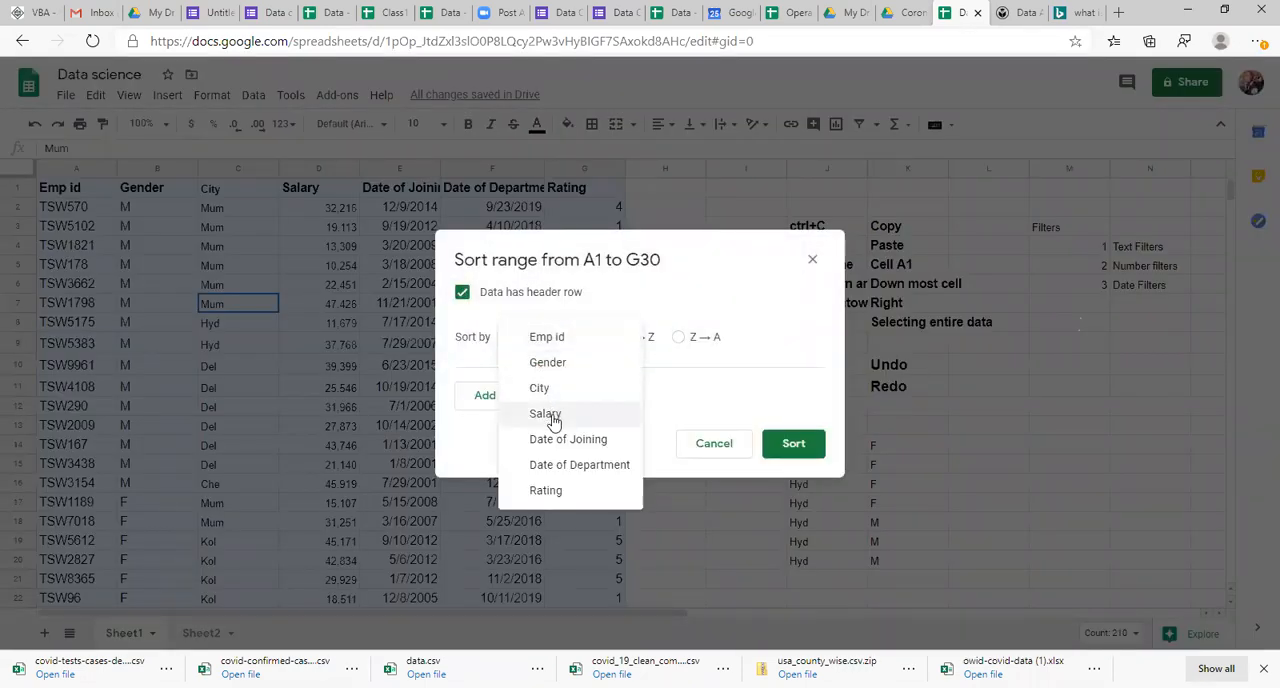
pyautogui.click(541, 388)
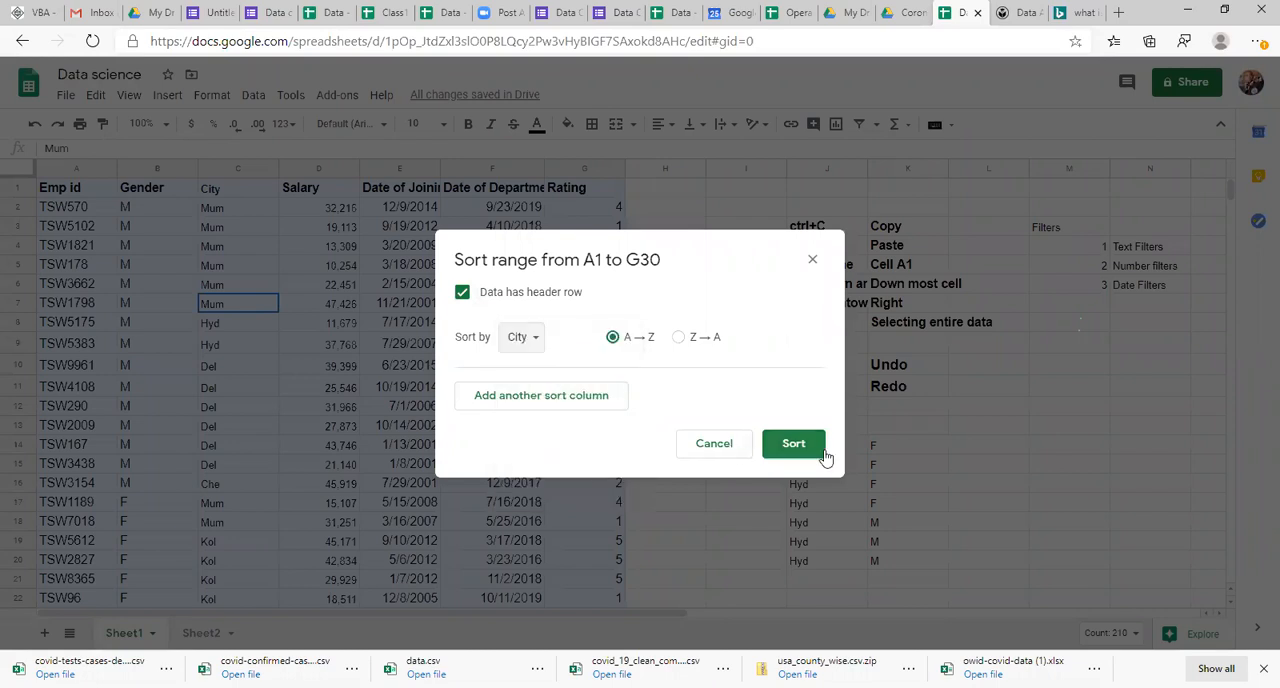
pyautogui.click(679, 337)
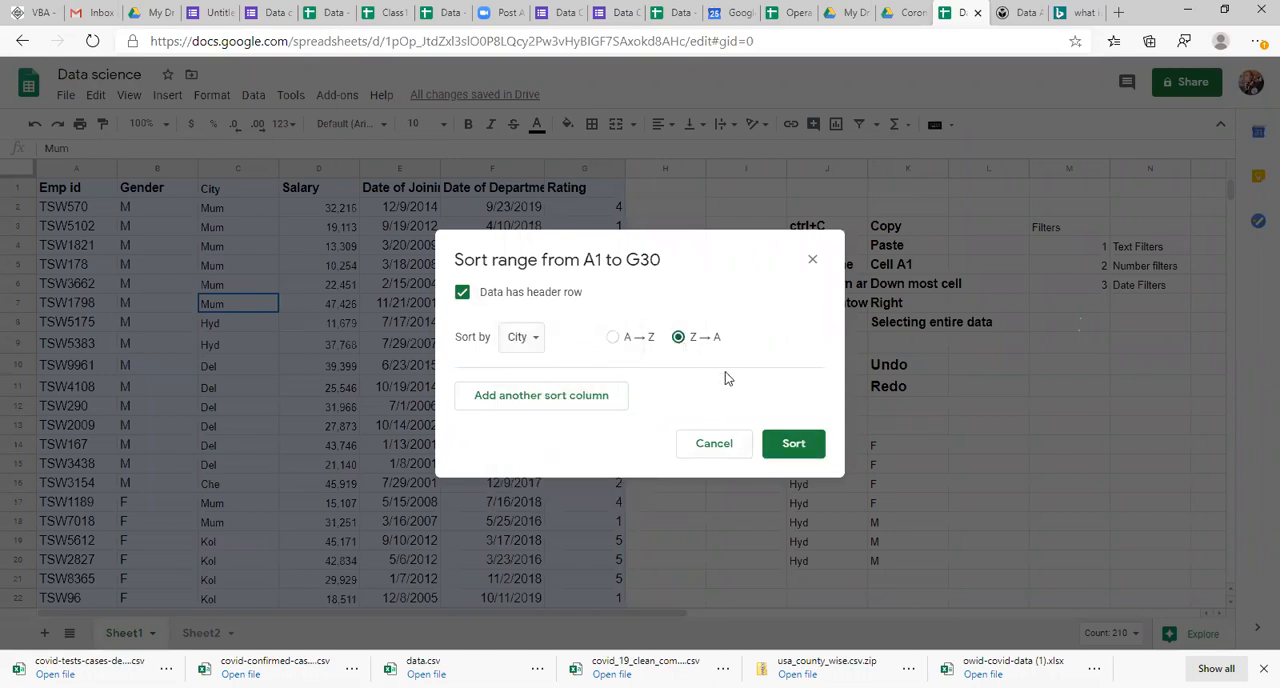
pyautogui.click(775, 446)
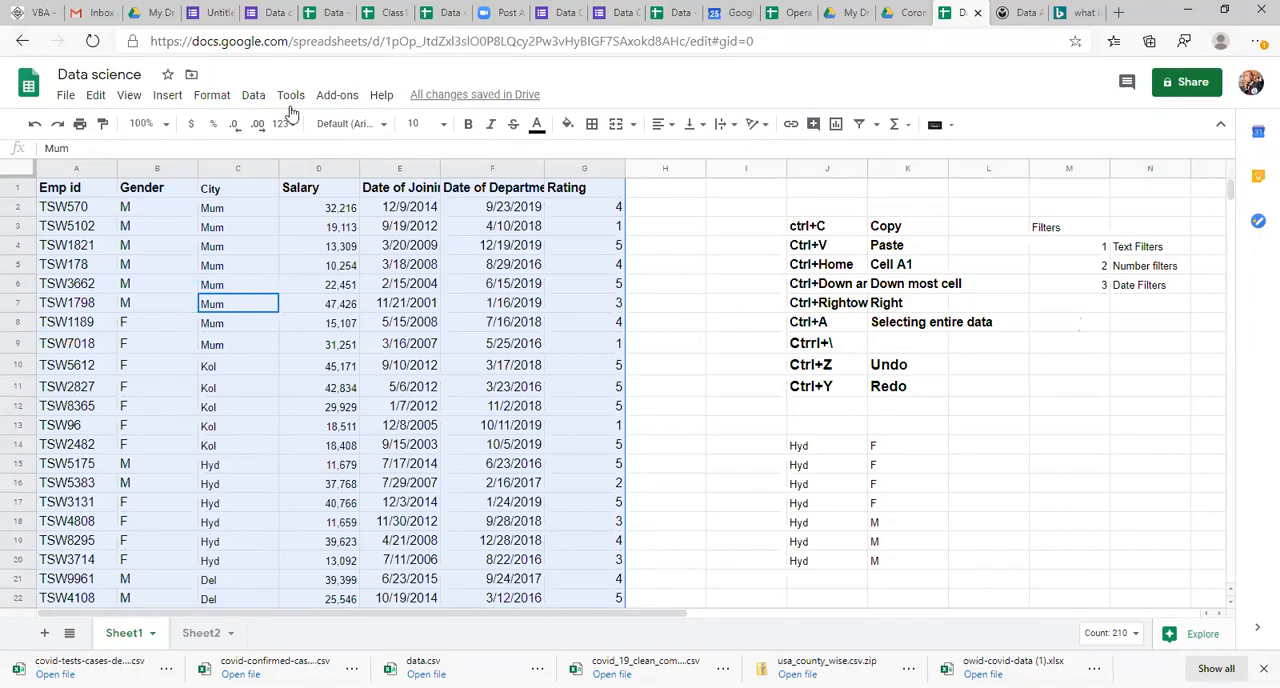
# Step: Sort A1:G30, with its header row, by City in Z → A order and then by Gender in Z → A order
pyautogui.click(254, 96)
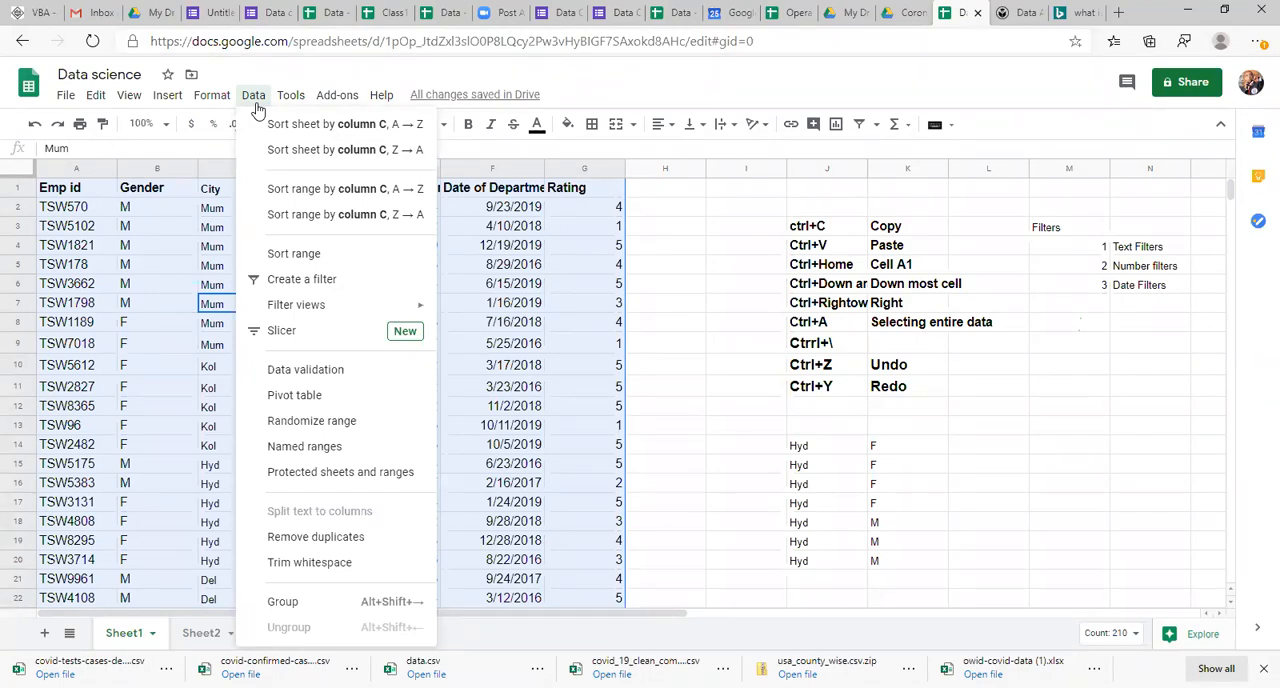
pyautogui.click(320, 254)
pyautogui.click(462, 293)
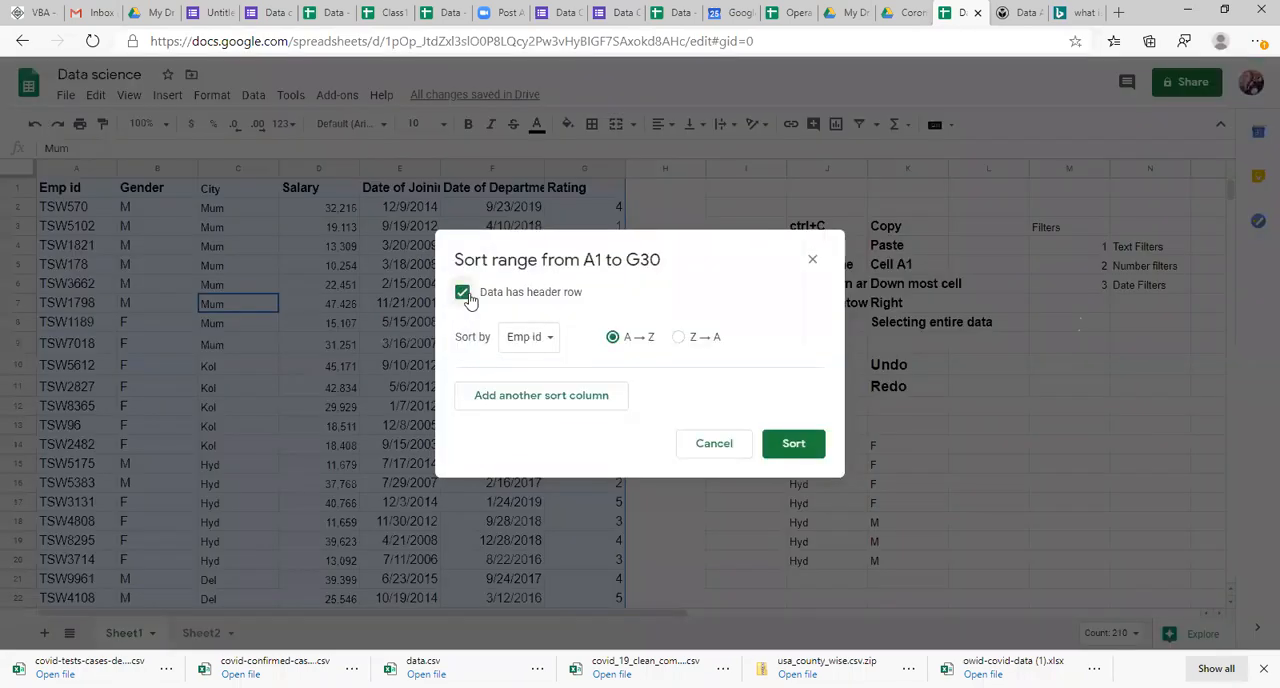
pyautogui.click(538, 347)
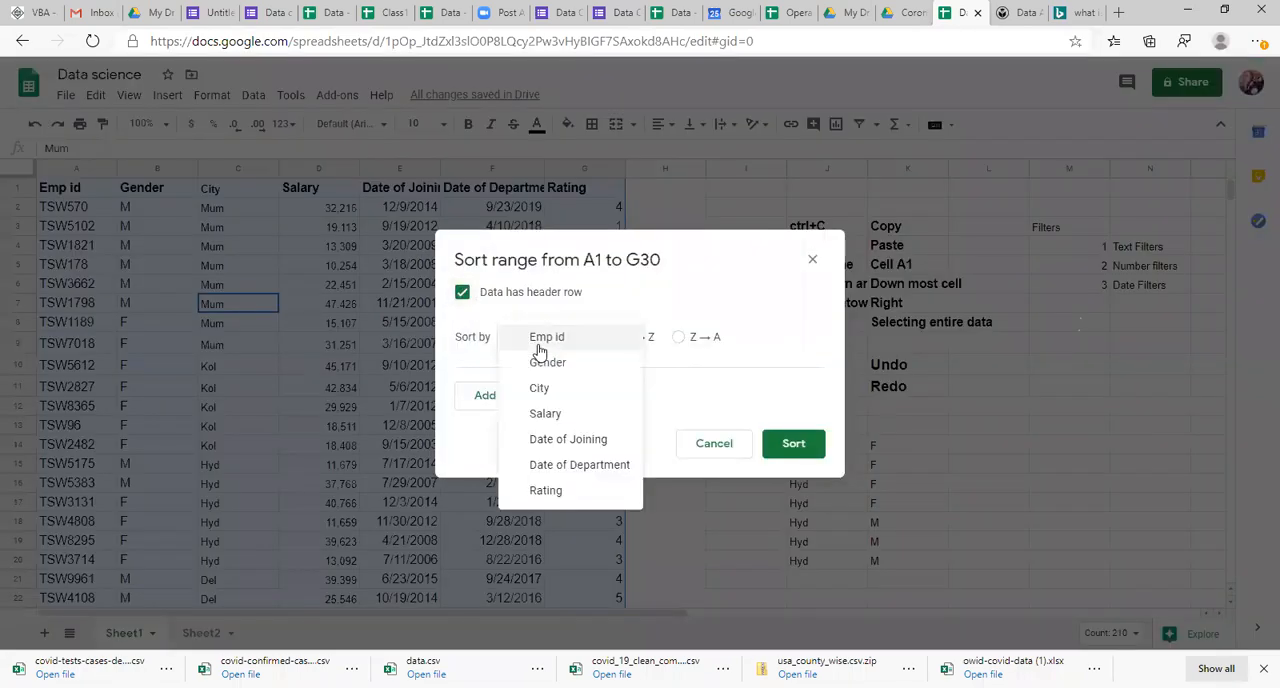
pyautogui.click(543, 389)
pyautogui.click(547, 396)
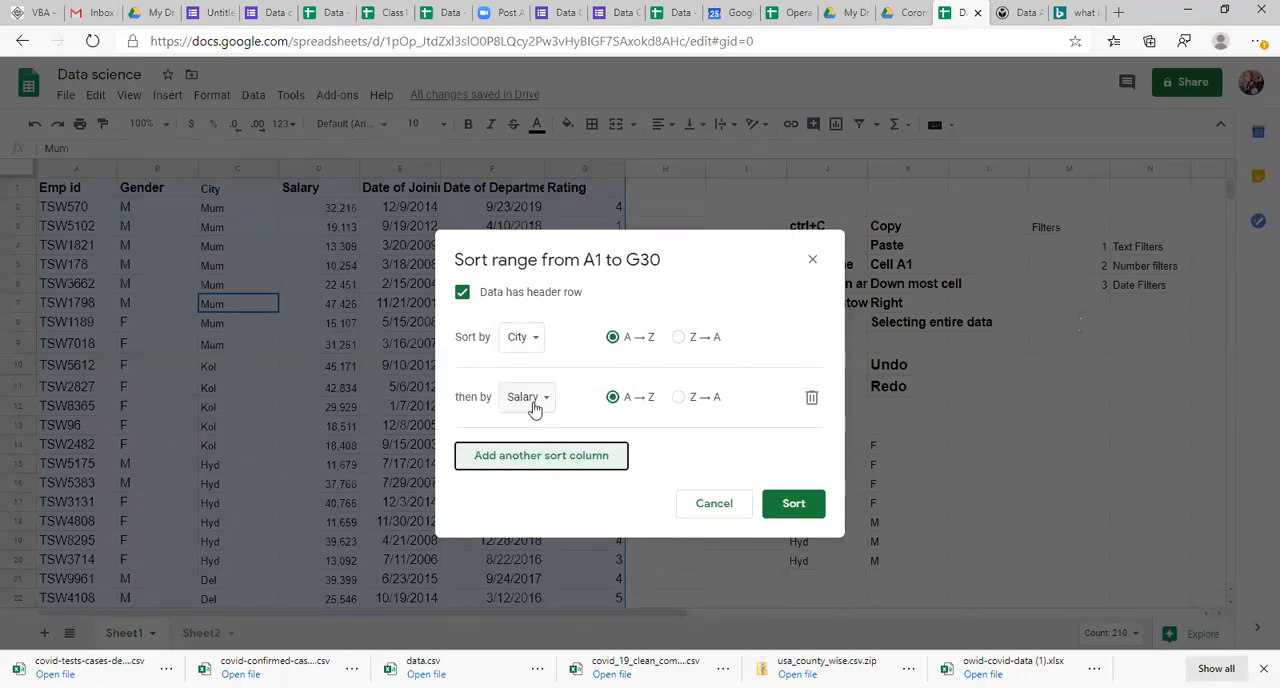
pyautogui.click(534, 400)
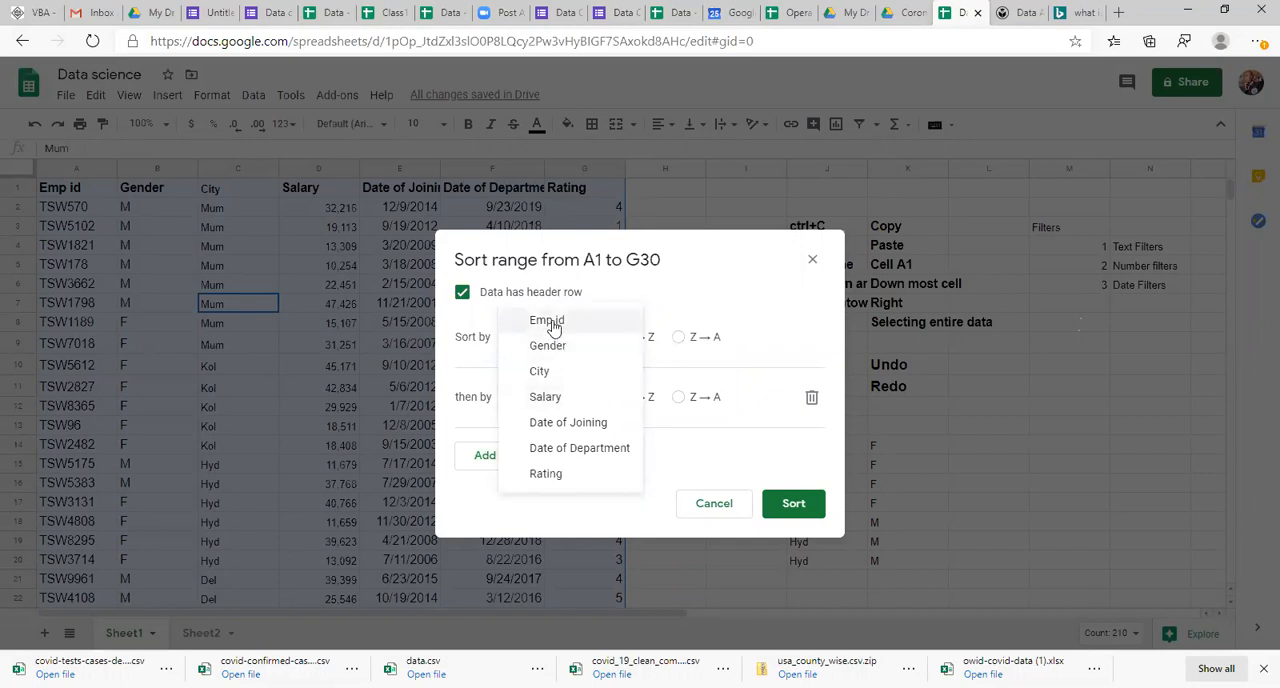
pyautogui.click(568, 346)
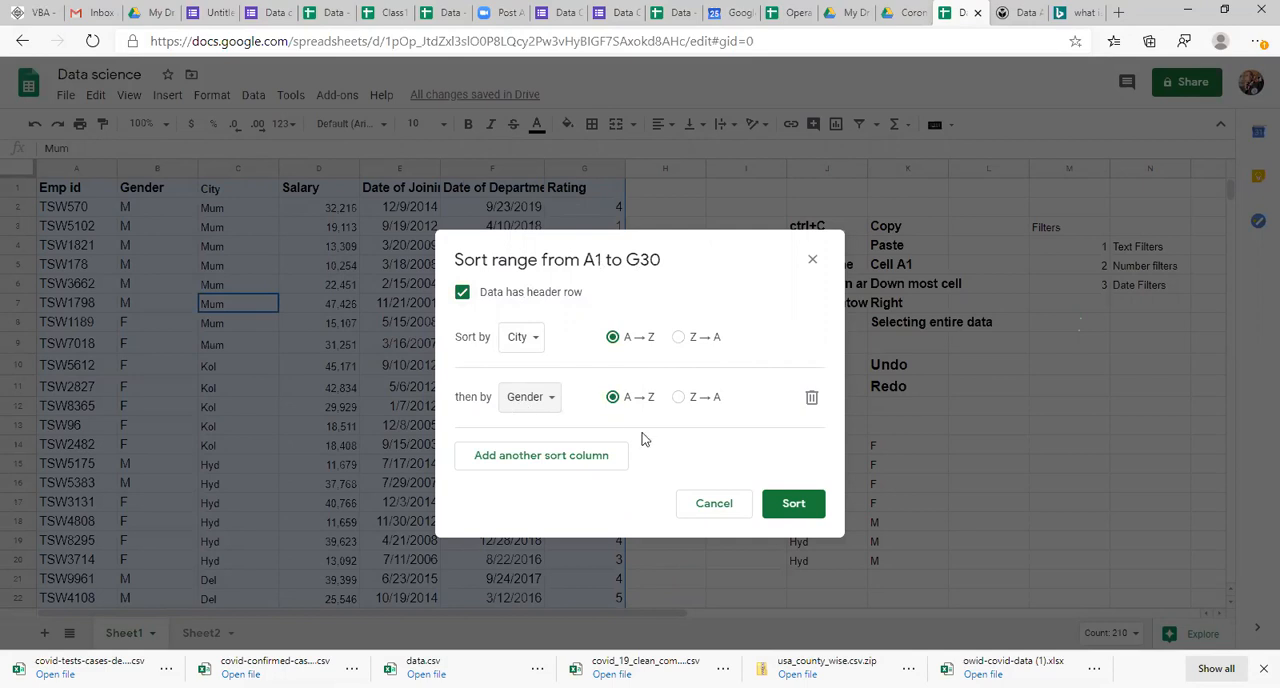
pyautogui.click(680, 338)
pyautogui.click(681, 397)
pyautogui.click(792, 505)
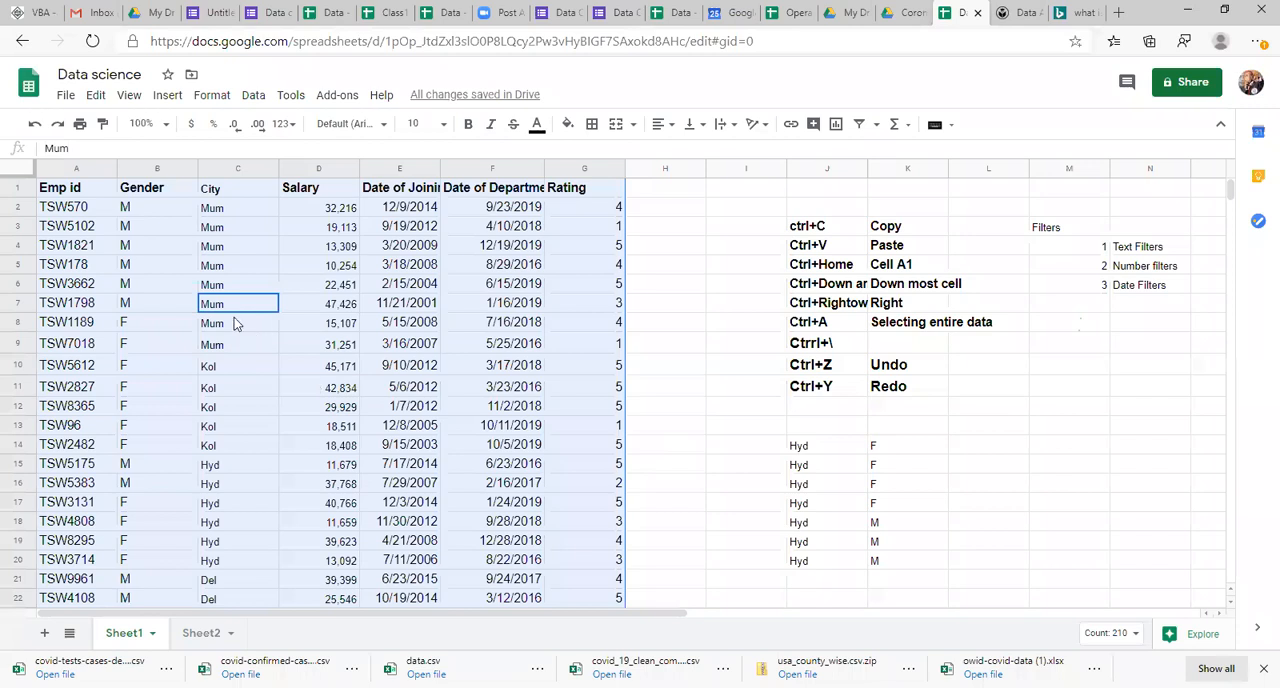
# Step: Check the sorted City column, looking over the group of Mum entries and both ends of the column
pyautogui.click(235, 322)
pyautogui.press('Down')
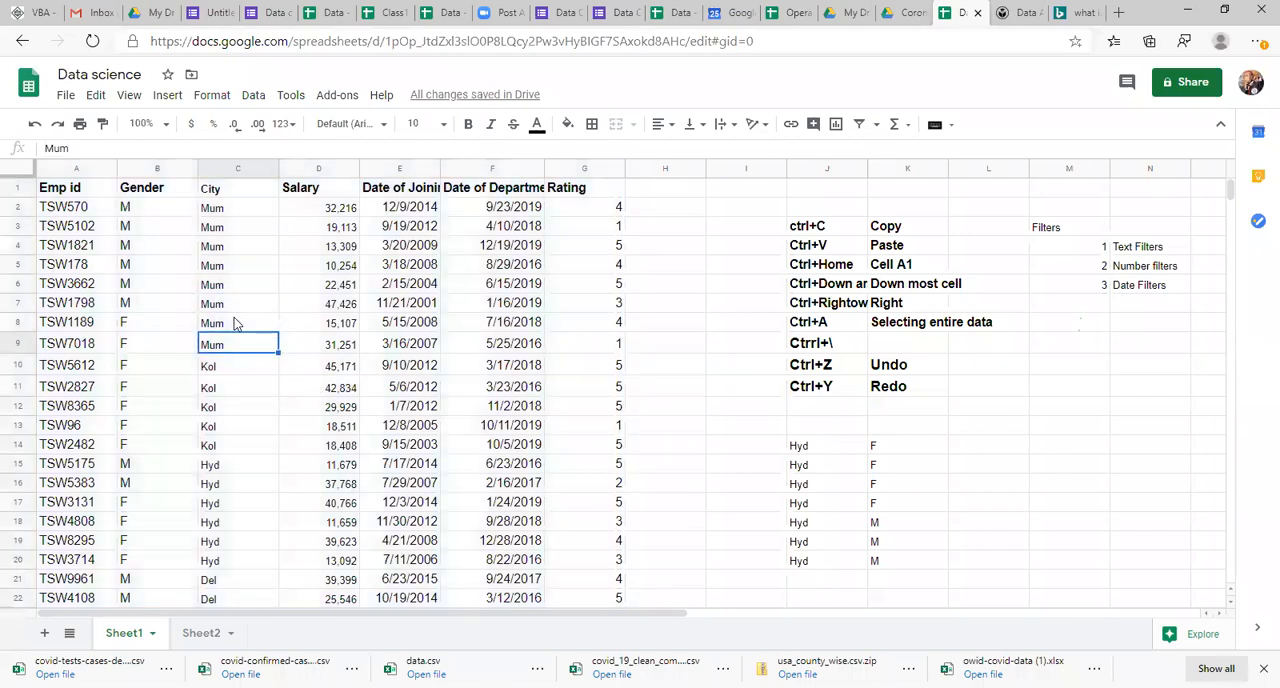
pyautogui.hotkey('ctrl', 'shift', 'Up')
pyautogui.hotkey('shift', 'Down')
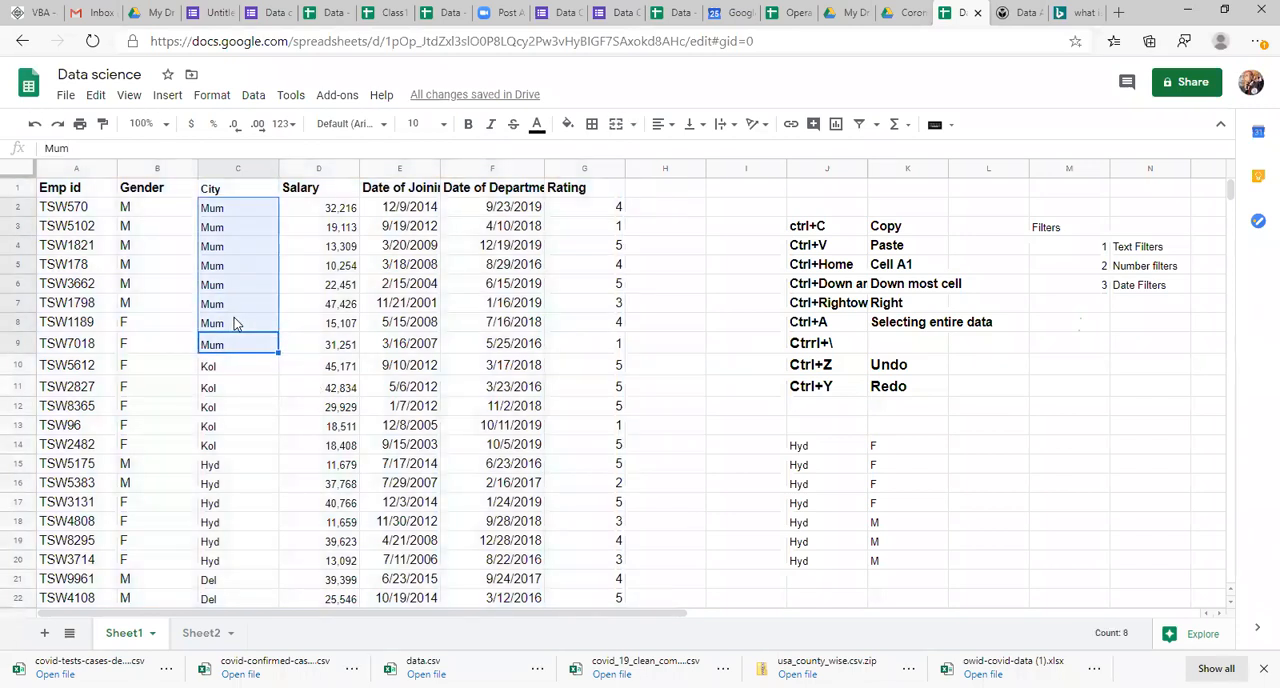
pyautogui.press('Down')
pyautogui.hotkey('ctrl', 'Down')
pyautogui.hotkey('ctrl', 'Up')
pyautogui.press('Down')
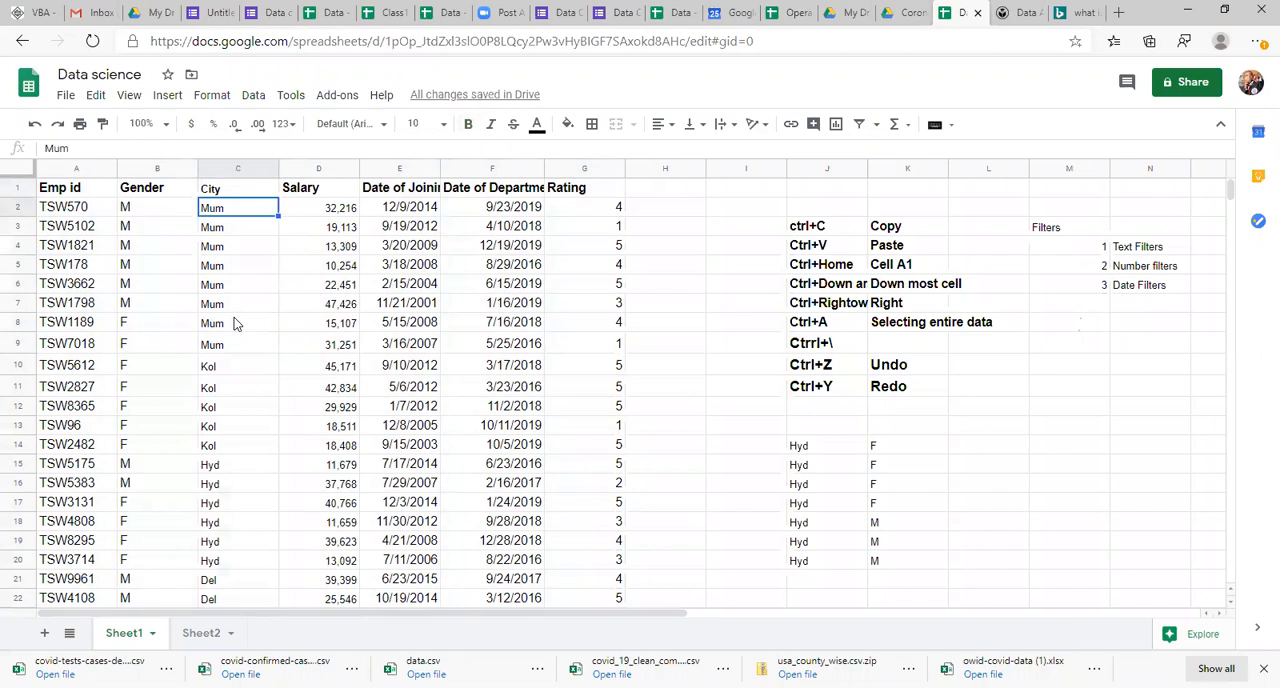
# Step: Make the Gender and City cells of the Mum rows, B2:C9, bold
pyautogui.hotkey('shift', 'Down')
pyautogui.hotkey('shift', 'Down')
pyautogui.hotkey('shift', 'Down')
pyautogui.hotkey('shift', 'Down')
pyautogui.hotkey('shift', 'Down')
pyautogui.hotkey('shift', 'Down')
pyautogui.hotkey('shift', 'Down')
pyautogui.hotkey('shift', 'Down')
pyautogui.hotkey('shift', 'Up')
pyautogui.hotkey('shift', 'Left')
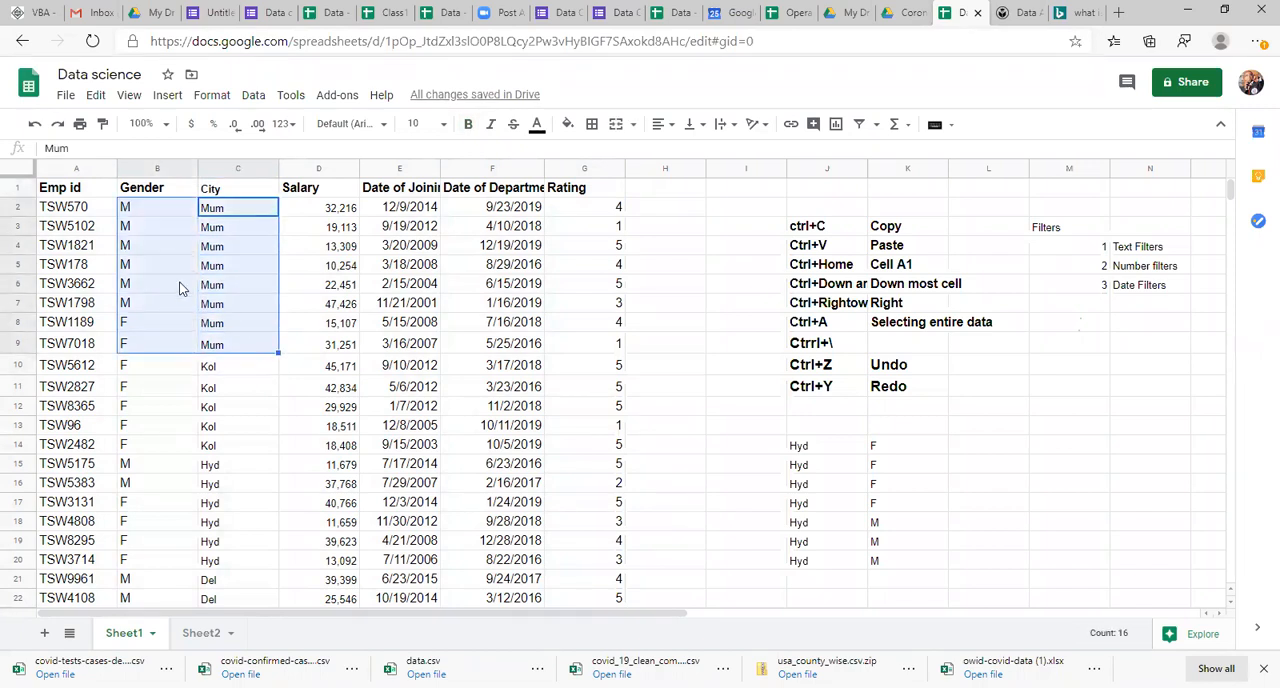
pyautogui.hotkey('ctrl', 'b')
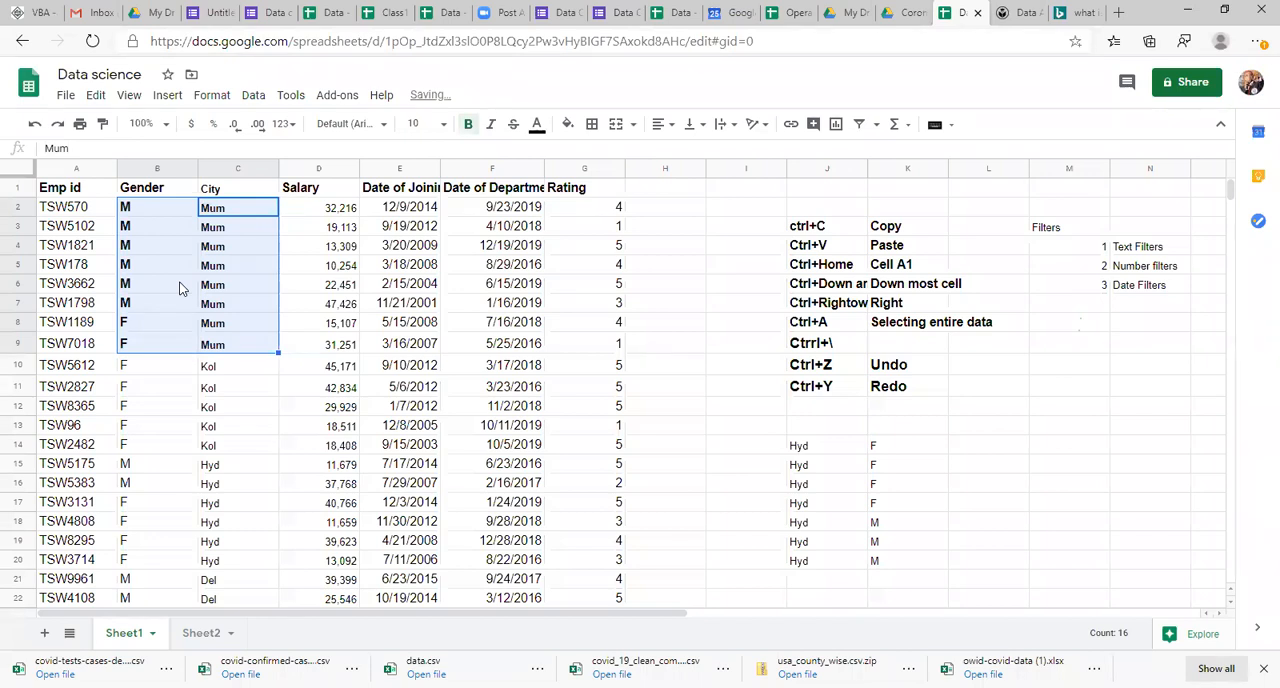
# Step: Make the Gender and City cells in B10:C16 bold, covering the Kol rows and the first two Hyd rows
pyautogui.press('Right')
pyautogui.press('Left')
pyautogui.press('Left')
pyautogui.press('Down')
pyautogui.press('Down')
pyautogui.press('Down')
pyautogui.press('Down')
pyautogui.press('Down')
pyautogui.press('Down')
pyautogui.press('Down')
pyautogui.press('Down')
pyautogui.press('Right')
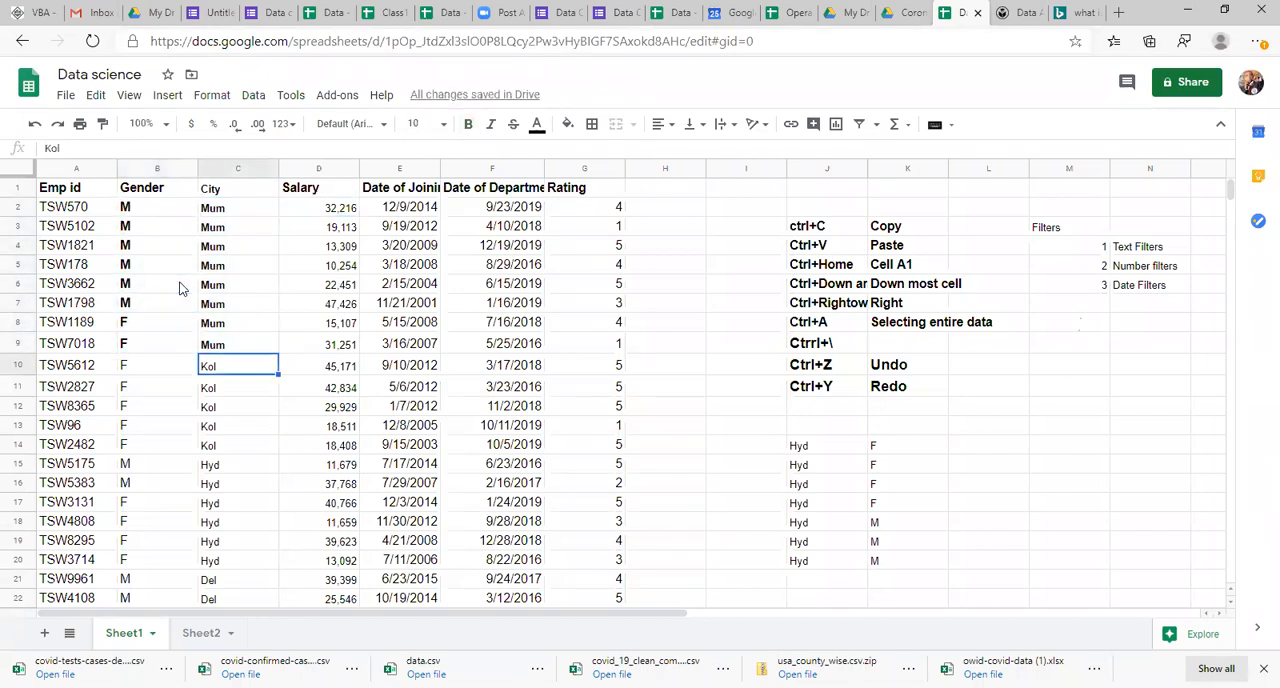
pyautogui.hotkey('shift', 'Down')
pyautogui.hotkey('shift', 'Down')
pyautogui.hotkey('shift', 'Down')
pyautogui.hotkey('shift', 'Down')
pyautogui.hotkey('shift', 'Down')
pyautogui.hotkey('shift', 'Down')
pyautogui.hotkey('shift', 'Left')
pyautogui.hotkey('ctrl', 'b')
# Step: Select the Kol entries C10:C14 in the City column and examine the Gender entries beside them
pyautogui.press('Right')
pyautogui.press('Left')
pyautogui.hotkey('shift', 'Down')
pyautogui.hotkey('shift', 'Down')
pyautogui.hotkey('shift', 'Down')
pyautogui.hotkey('shift', 'Down')
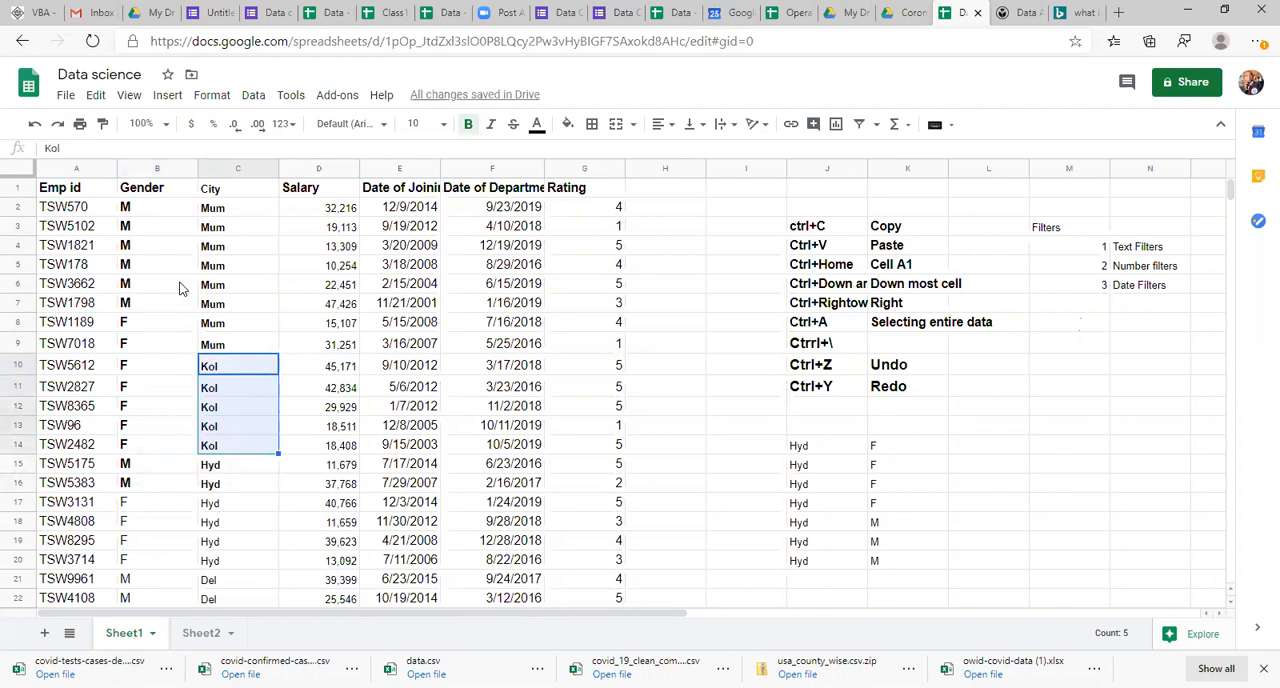
pyautogui.press('Left')
pyautogui.press('Left')
pyautogui.press('Right')
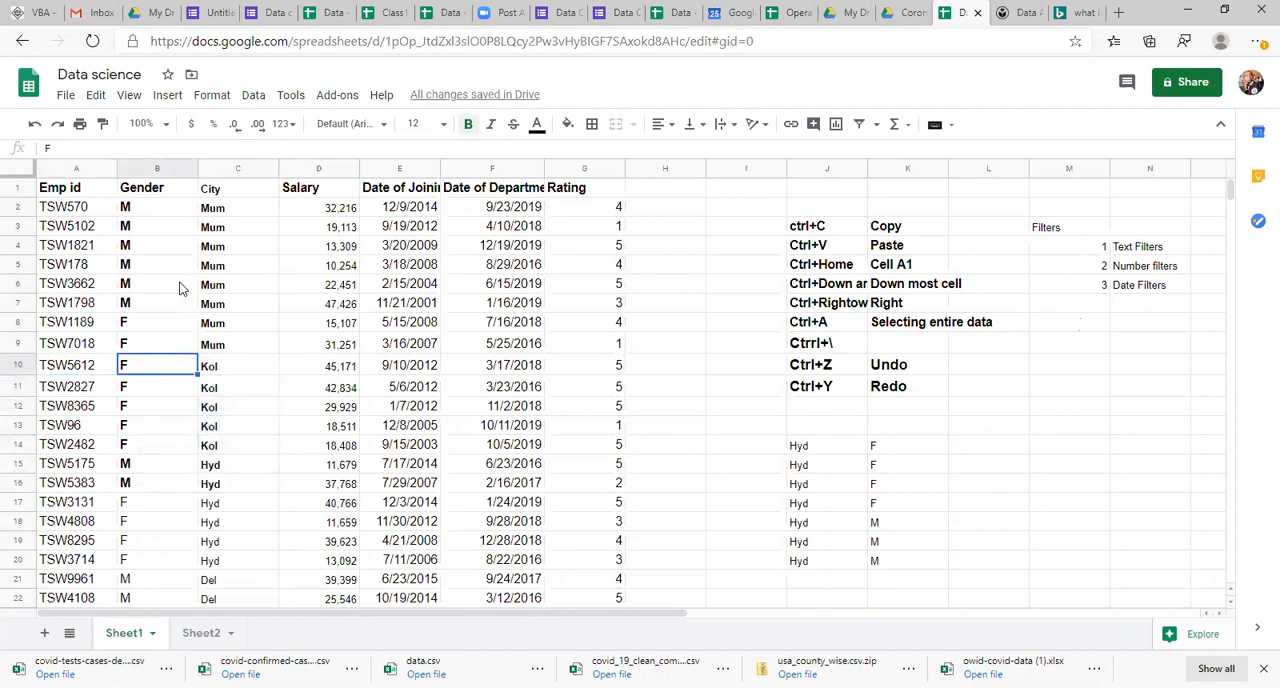
pyautogui.hotkey('shift', 'Down')
pyautogui.hotkey('shift', 'Down')
pyautogui.hotkey('shift', 'Down')
pyautogui.hotkey('shift', 'Down')
# Step: Select the group of Hyd entries C15:C20 in the City column to examine it
pyautogui.press('Right')
pyautogui.press('Down')
pyautogui.press('Down')
pyautogui.press('Down')
pyautogui.press('Down')
pyautogui.press('Down')
pyautogui.hotkey('shift', 'Down')
pyautogui.hotkey('shift', 'Down')
pyautogui.hotkey('shift', 'Down')
pyautogui.hotkey('shift', 'Down')
pyautogui.hotkey('shift', 'Down')
pyautogui.hotkey('shift', 'Down')
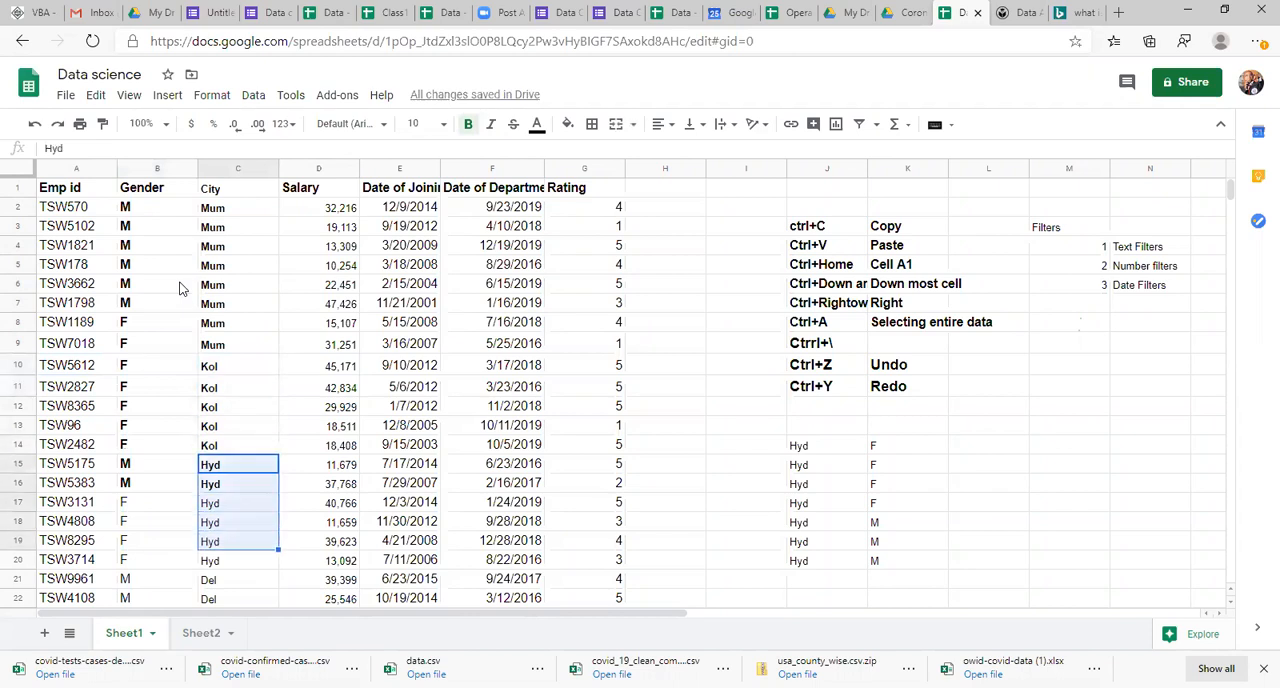
pyautogui.hotkey('shift', 'Up')
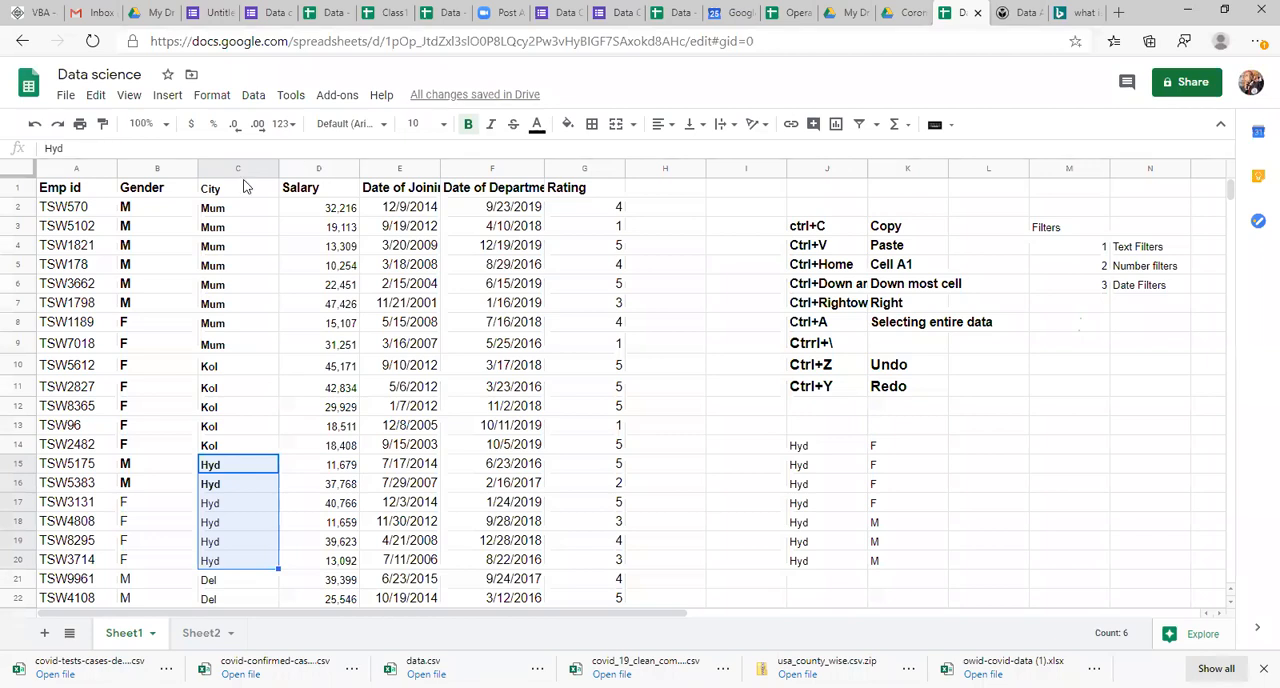
# Step: Select the Gender and City columns in turn to compare their order in the table
pyautogui.click(150, 168)
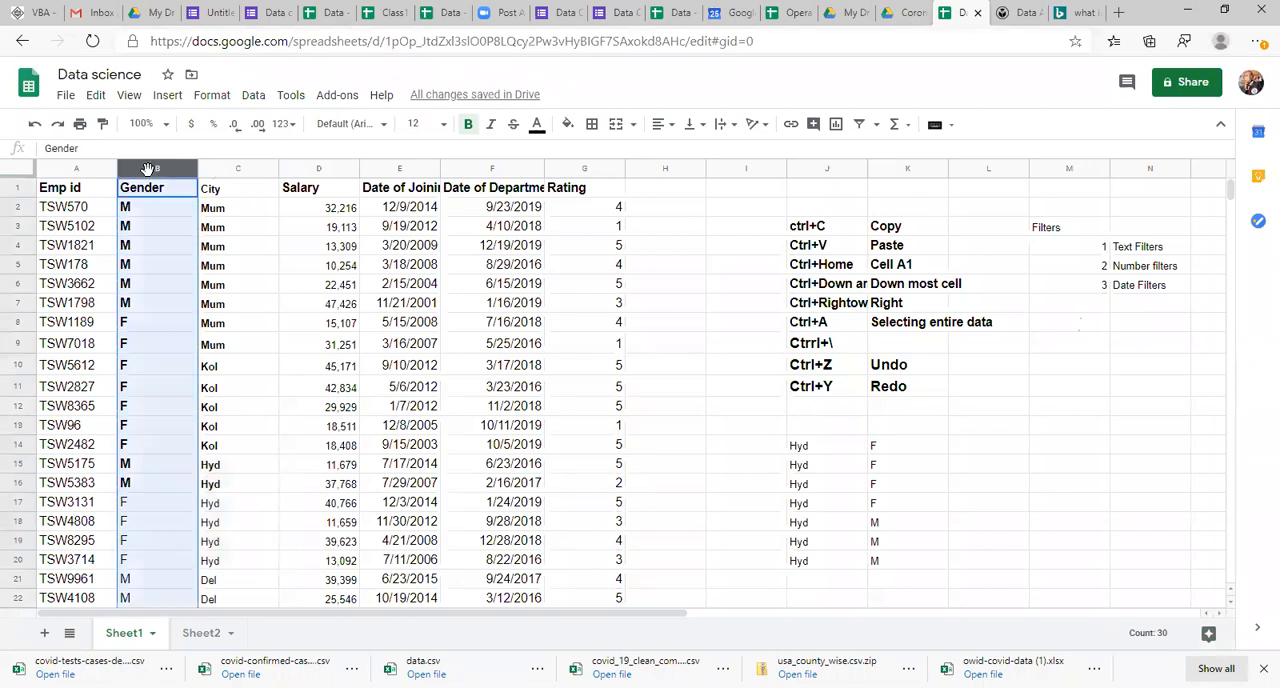
pyautogui.click(224, 168)
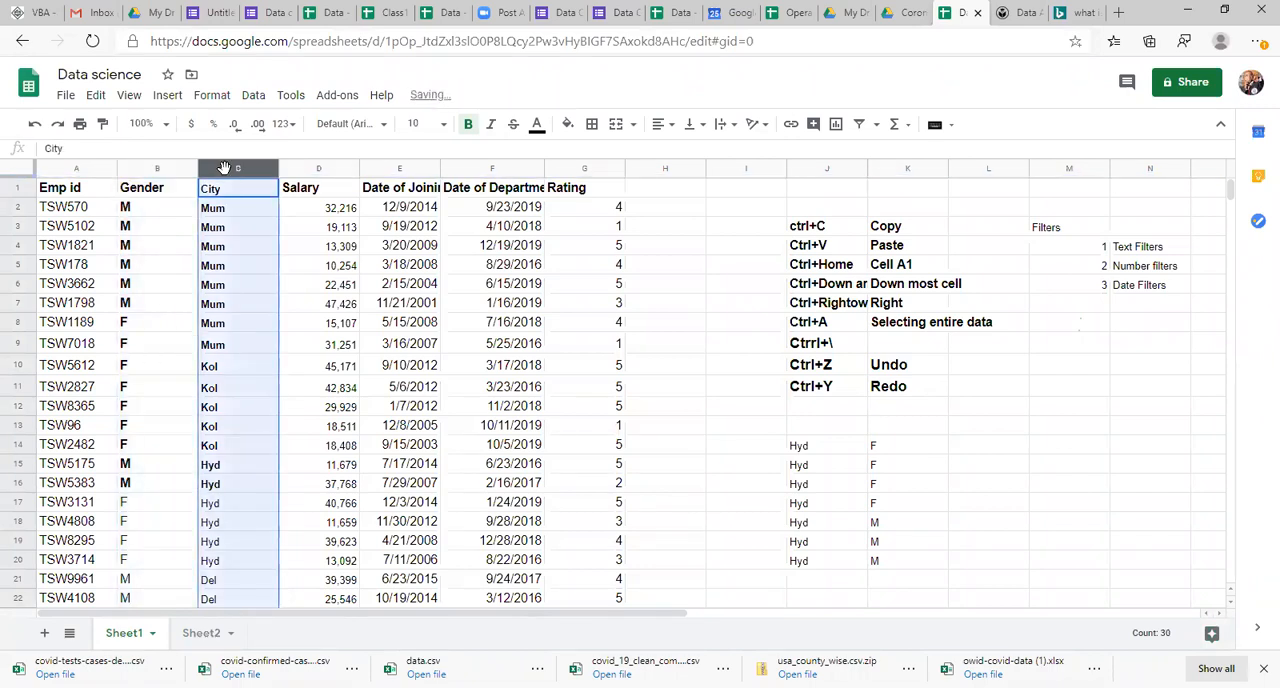
pyautogui.press('Right')
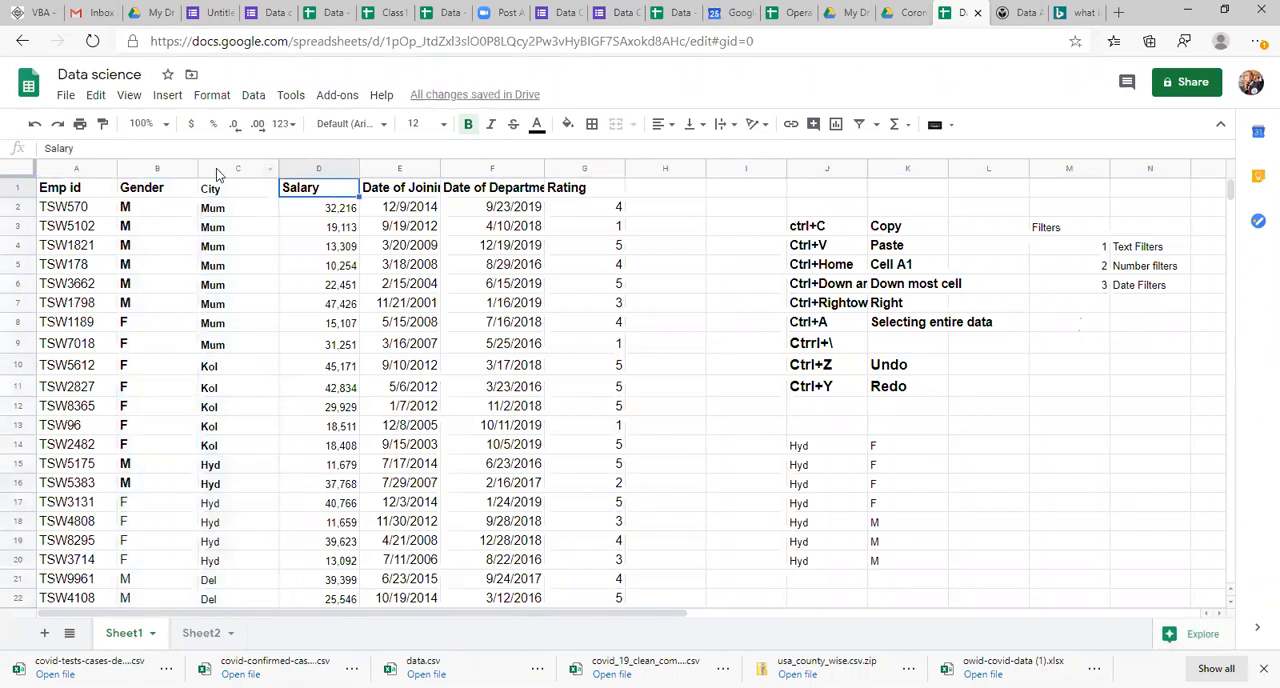
pyautogui.click(230, 170)
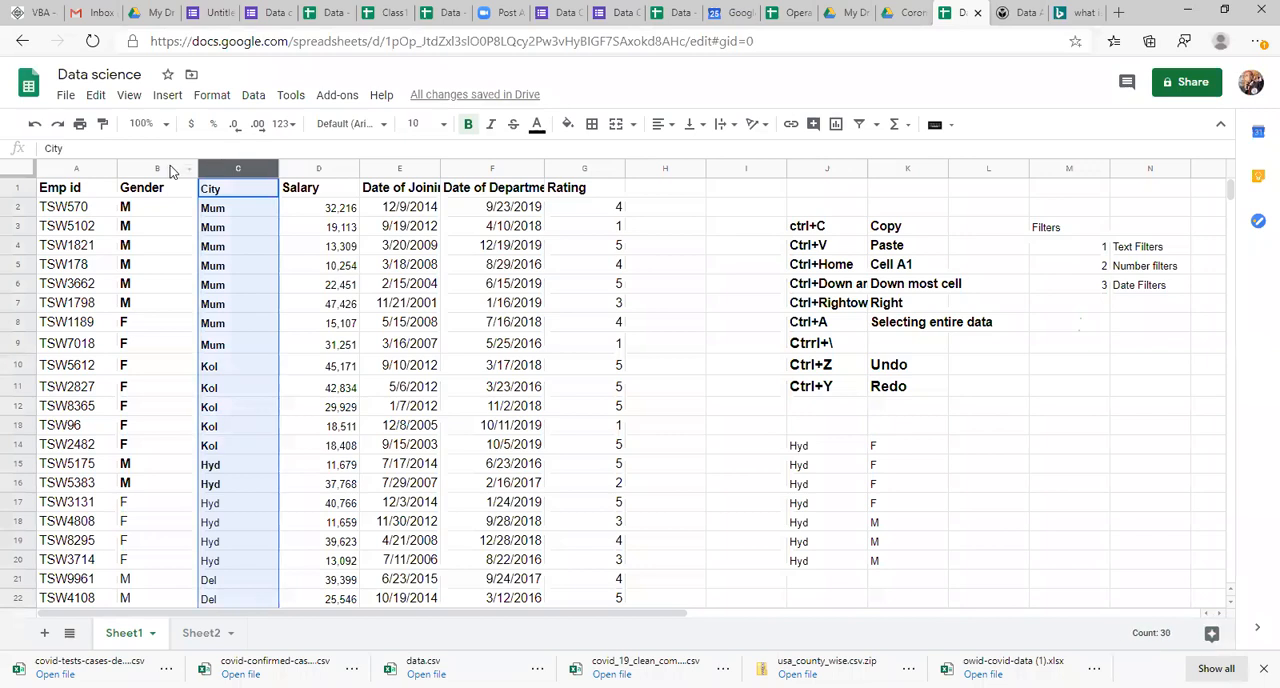
pyautogui.click(169, 165)
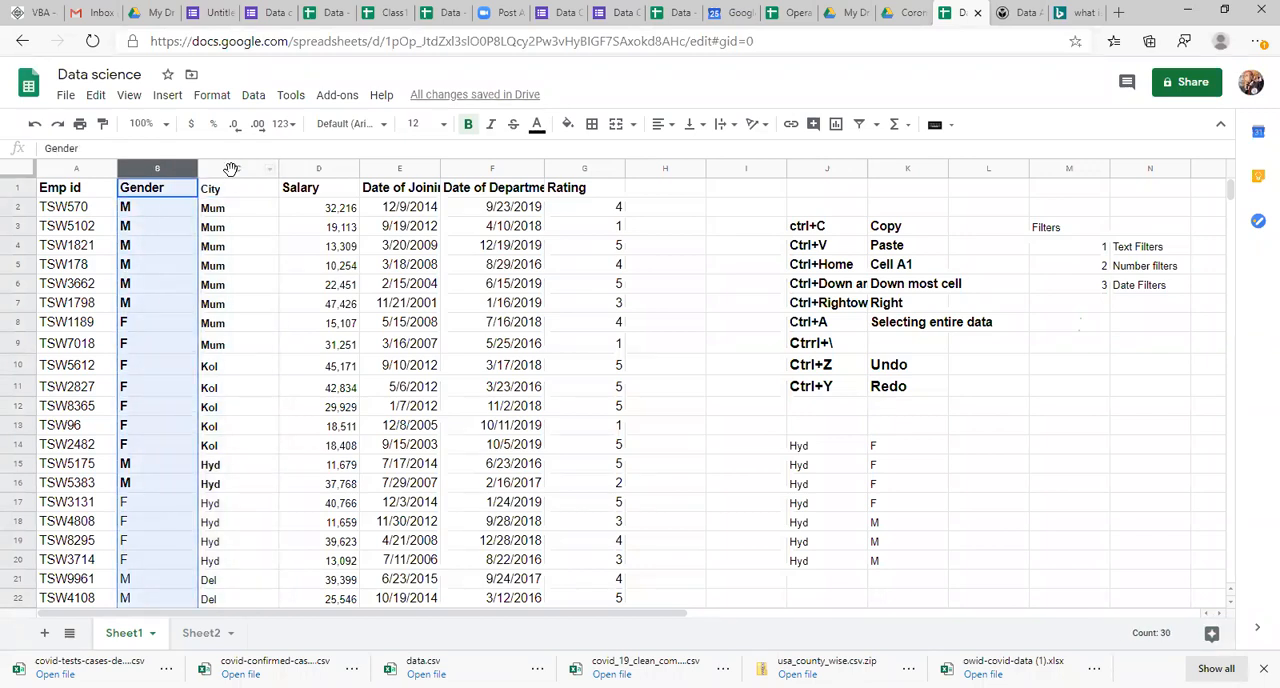
pyautogui.click(230, 168)
# Step: Insert an empty column before Gender and move the City column into it
pyautogui.click(154, 166)
pyautogui.hotkey('ctrl', 'alt', '=')
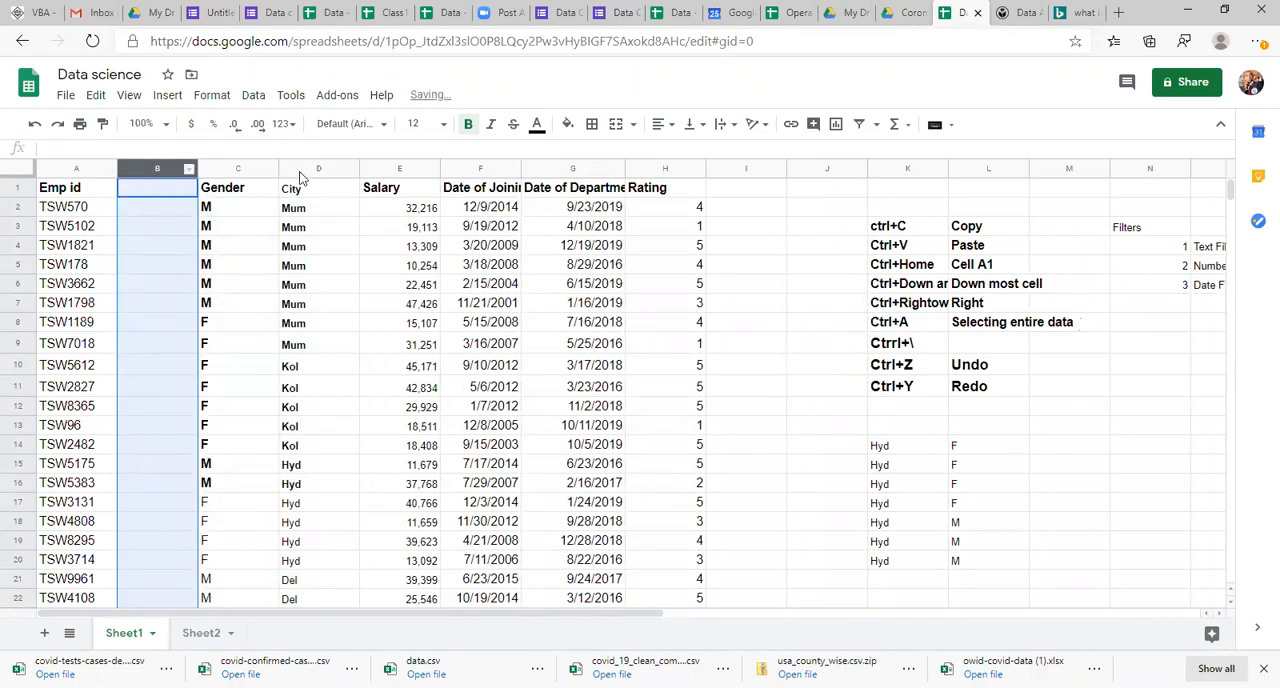
pyautogui.click(298, 170)
pyautogui.hotkey('ctrl', 'c')
pyautogui.click(162, 188)
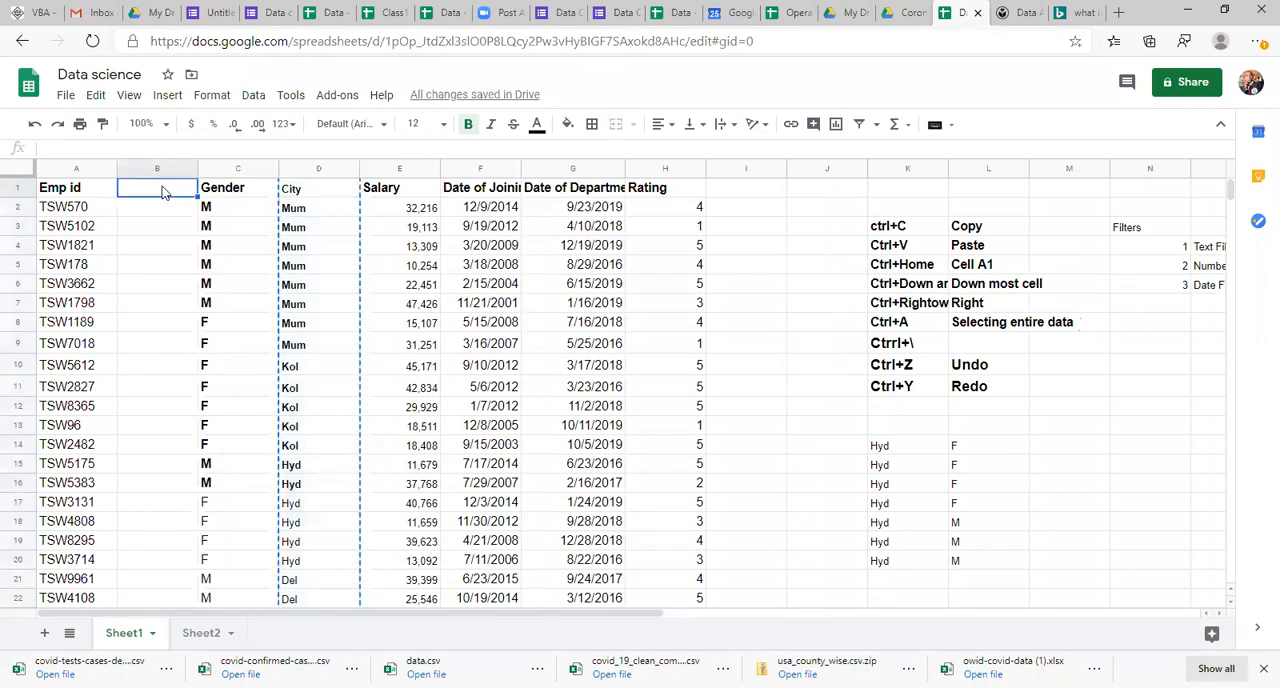
pyautogui.hotkey('ctrl', 'v')
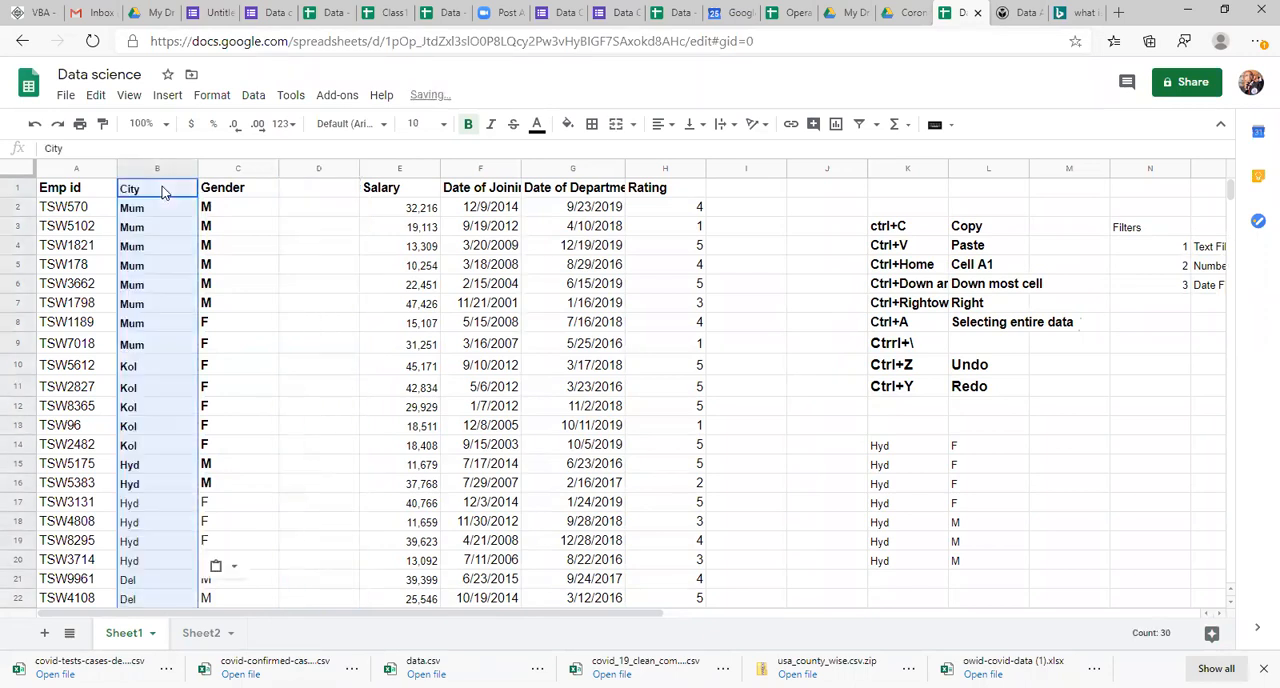
# Step: Delete the empty column D between Gender and Salary
pyautogui.click(309, 168)
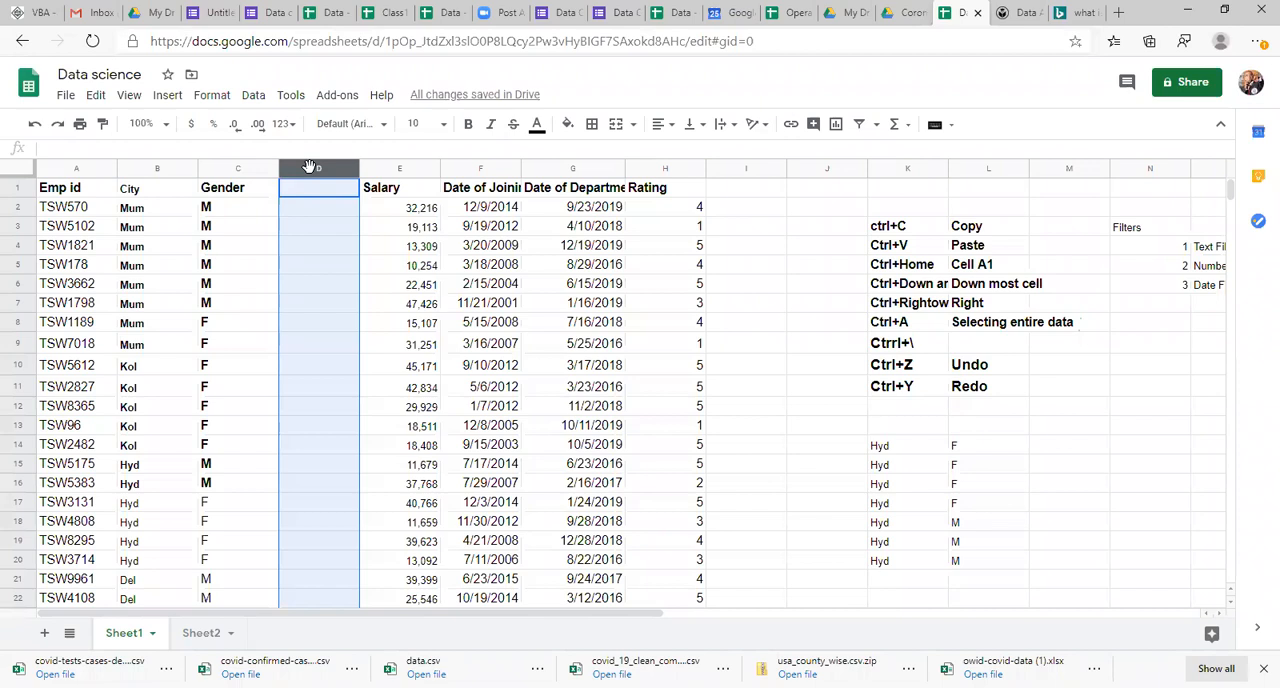
pyautogui.press('Return')
pyautogui.click(346, 320)
pyautogui.click(309, 169)
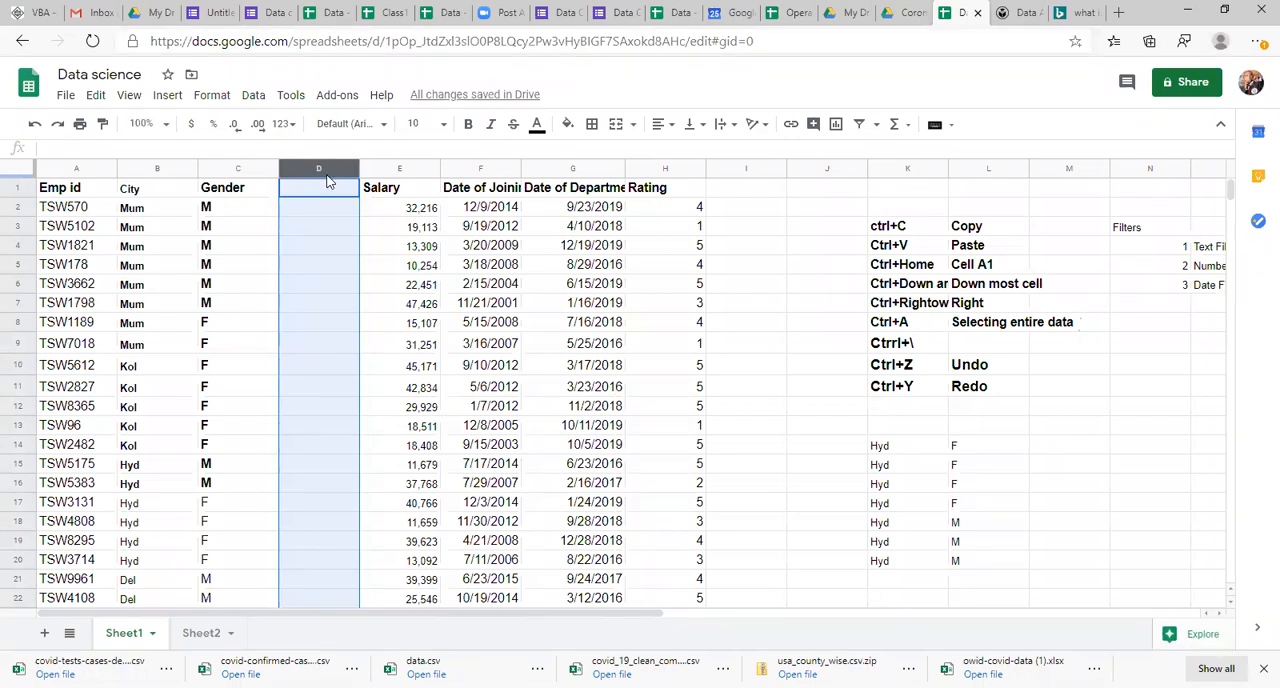
pyautogui.rightClick(326, 177)
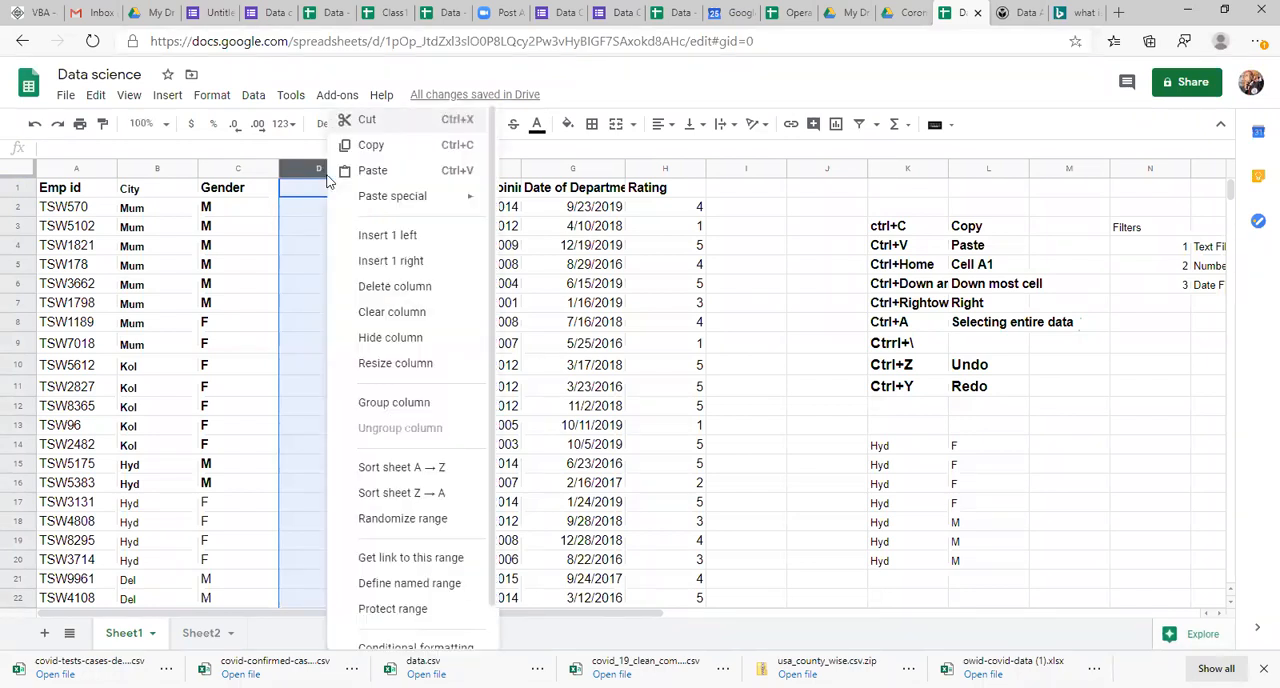
pyautogui.click(403, 288)
# Step: Set up a range sort of A1:G30 with a header row, sorting first by City Z → A
pyautogui.click(60, 192)
pyautogui.hotkey('shift', 'Right')
pyautogui.hotkey('shift', 'Right')
pyautogui.hotkey('shift', 'Right')
pyautogui.hotkey('shift', 'Right')
pyautogui.hotkey('shift', 'Right')
pyautogui.hotkey('shift', 'Right')
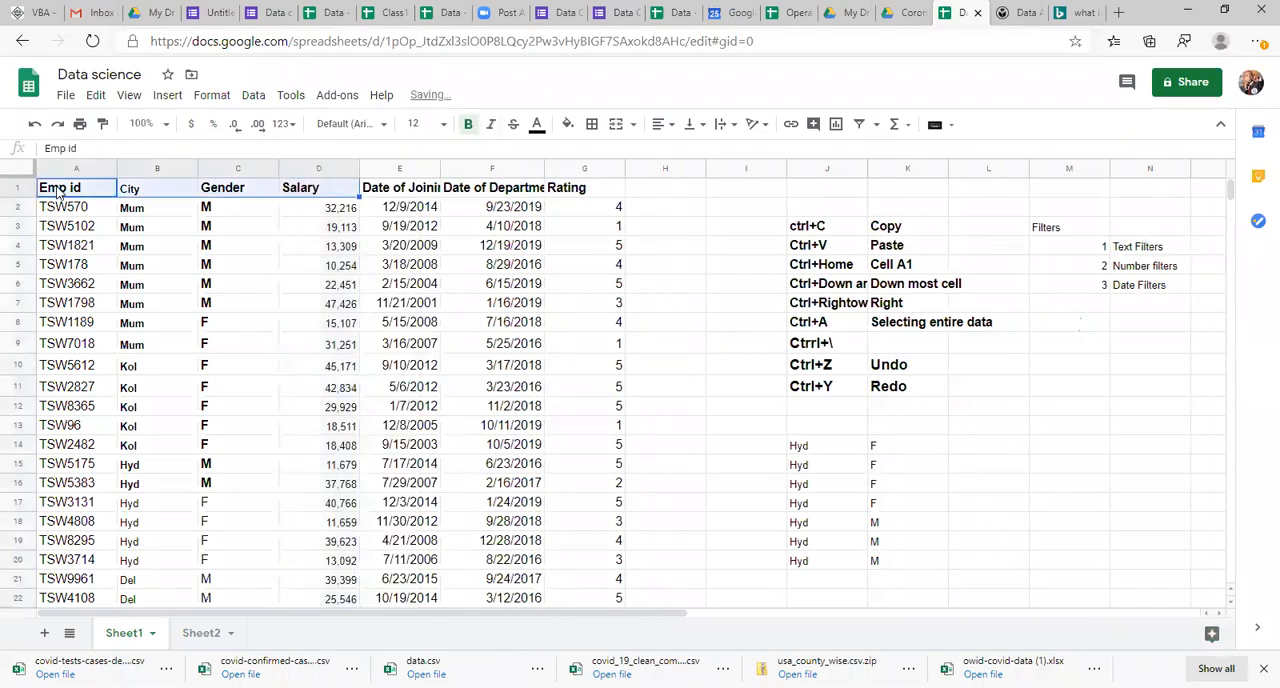
pyautogui.hotkey('ctrl', 'shift', 'Down')
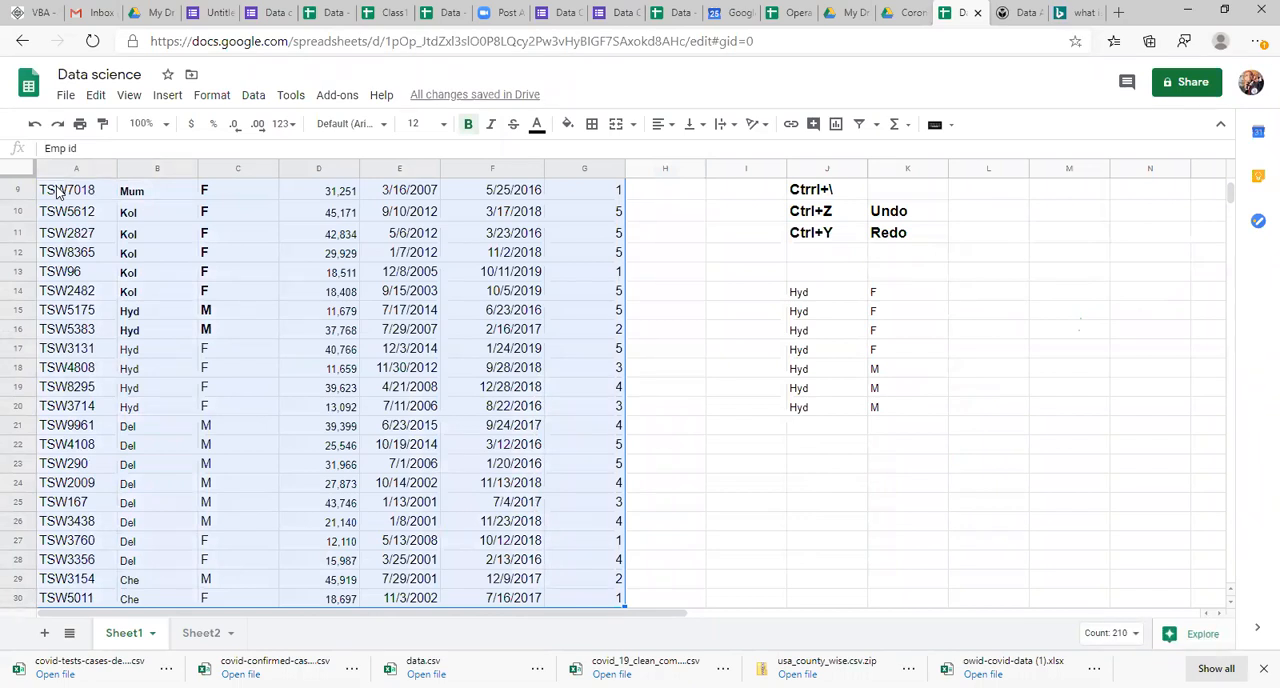
pyautogui.click(253, 96)
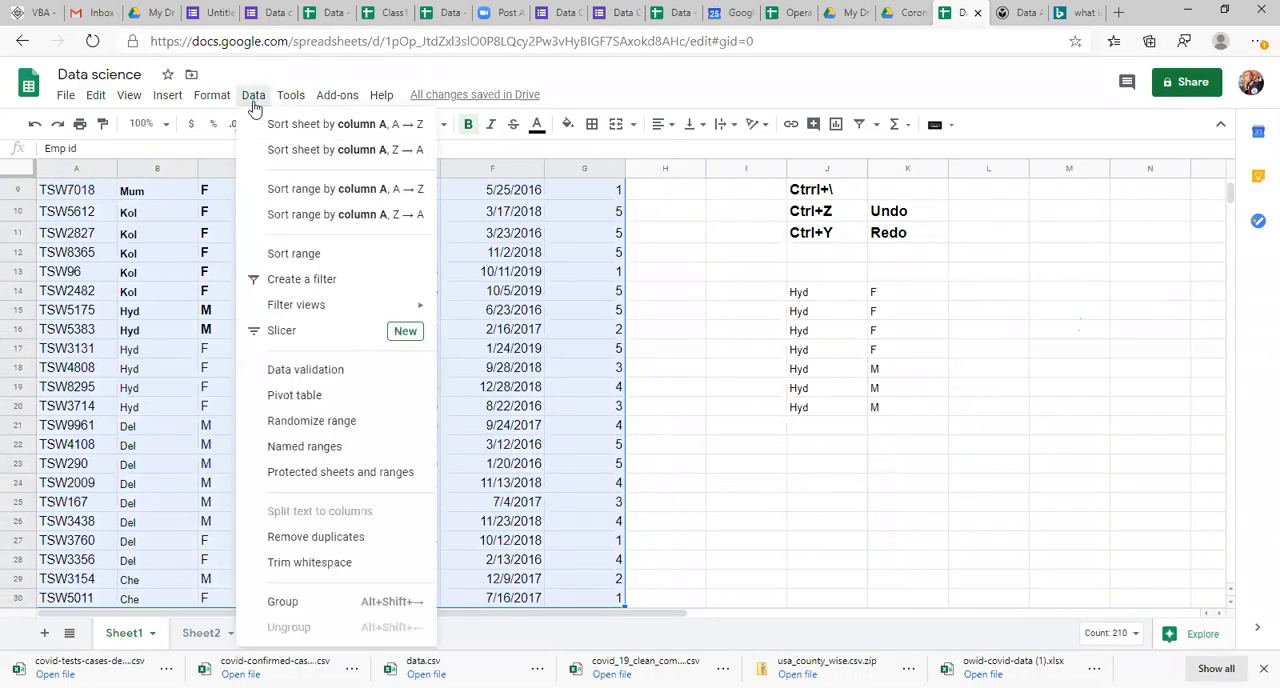
pyautogui.click(328, 261)
pyautogui.click(462, 292)
pyautogui.click(533, 340)
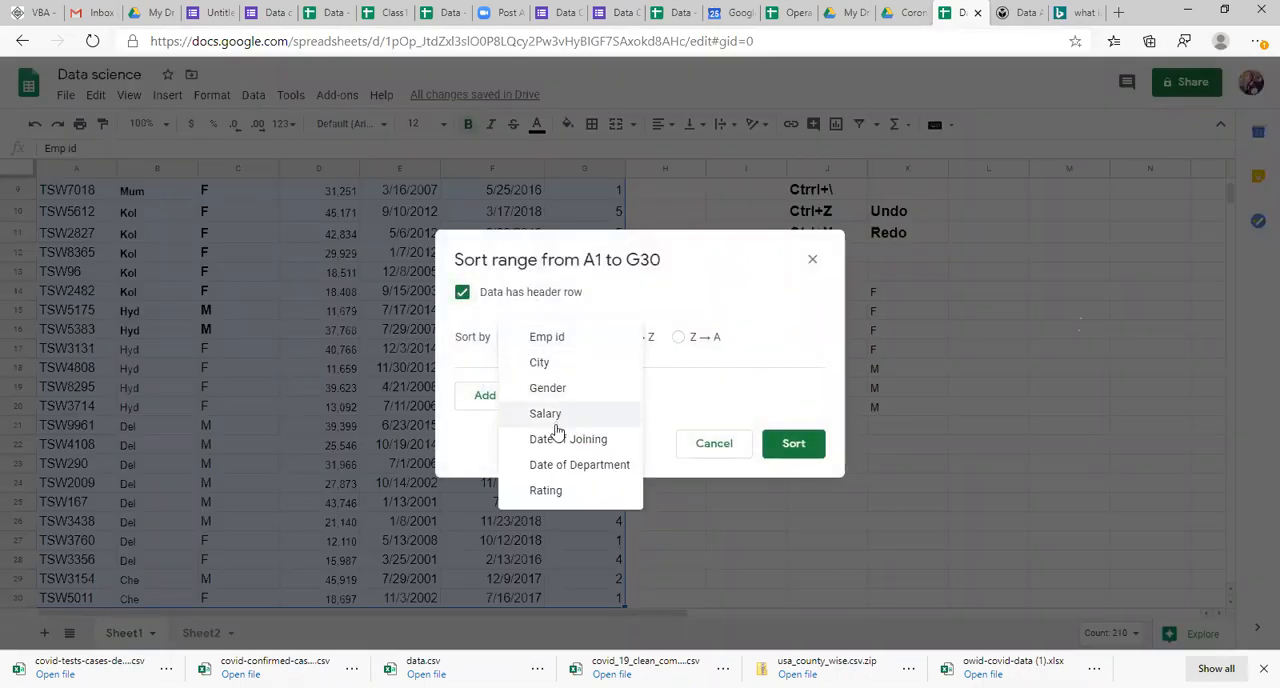
pyautogui.click(562, 366)
pyautogui.click(678, 338)
# Step: Add Gender and Salary as the second and third sort levels, both Z → A
pyautogui.click(537, 396)
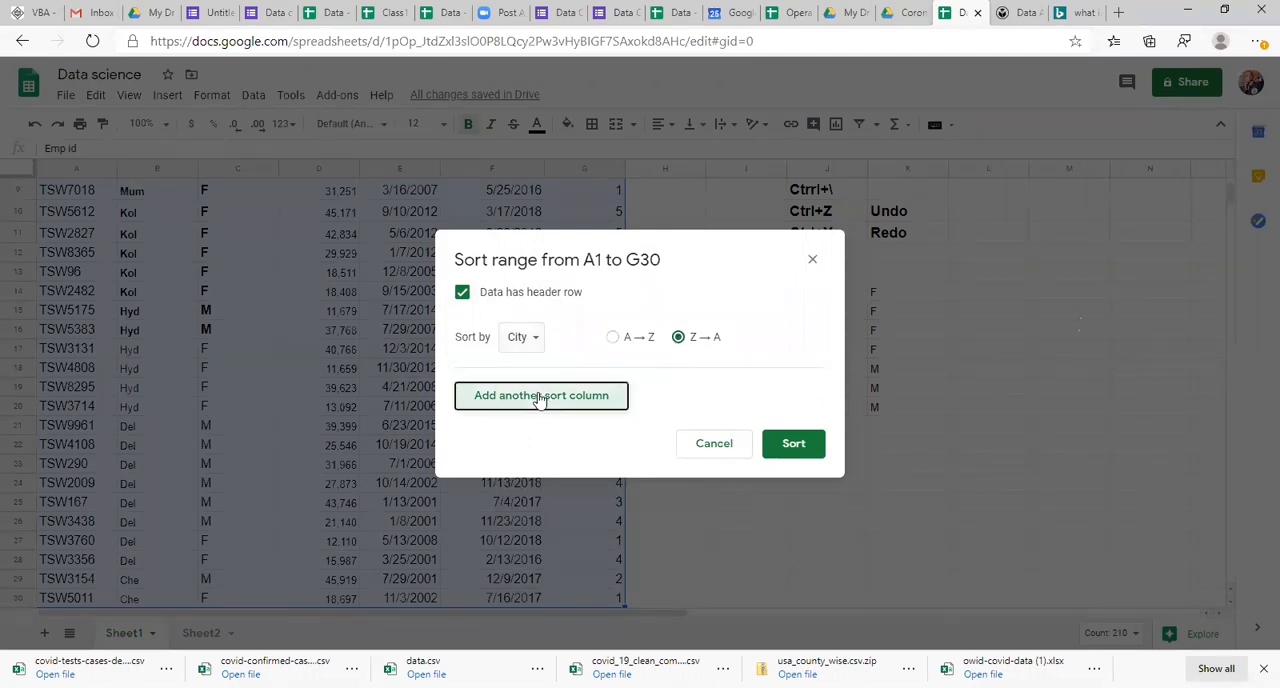
pyautogui.click(528, 400)
pyautogui.click(531, 400)
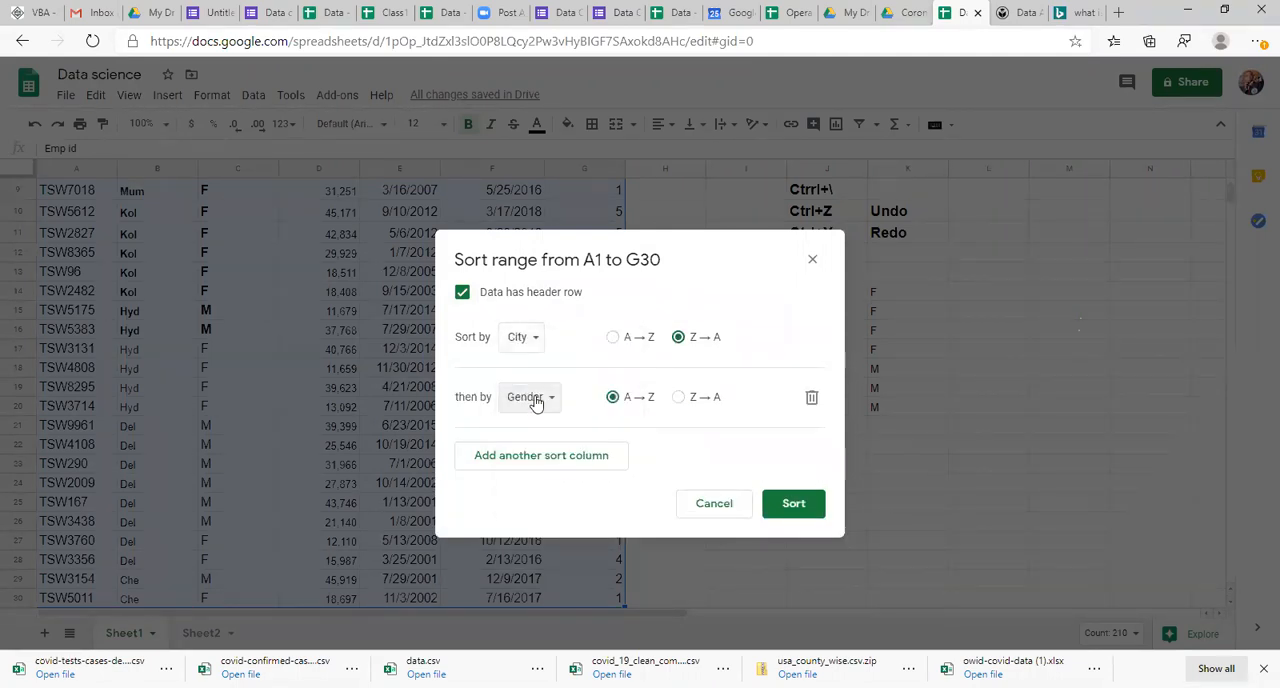
pyautogui.click(531, 457)
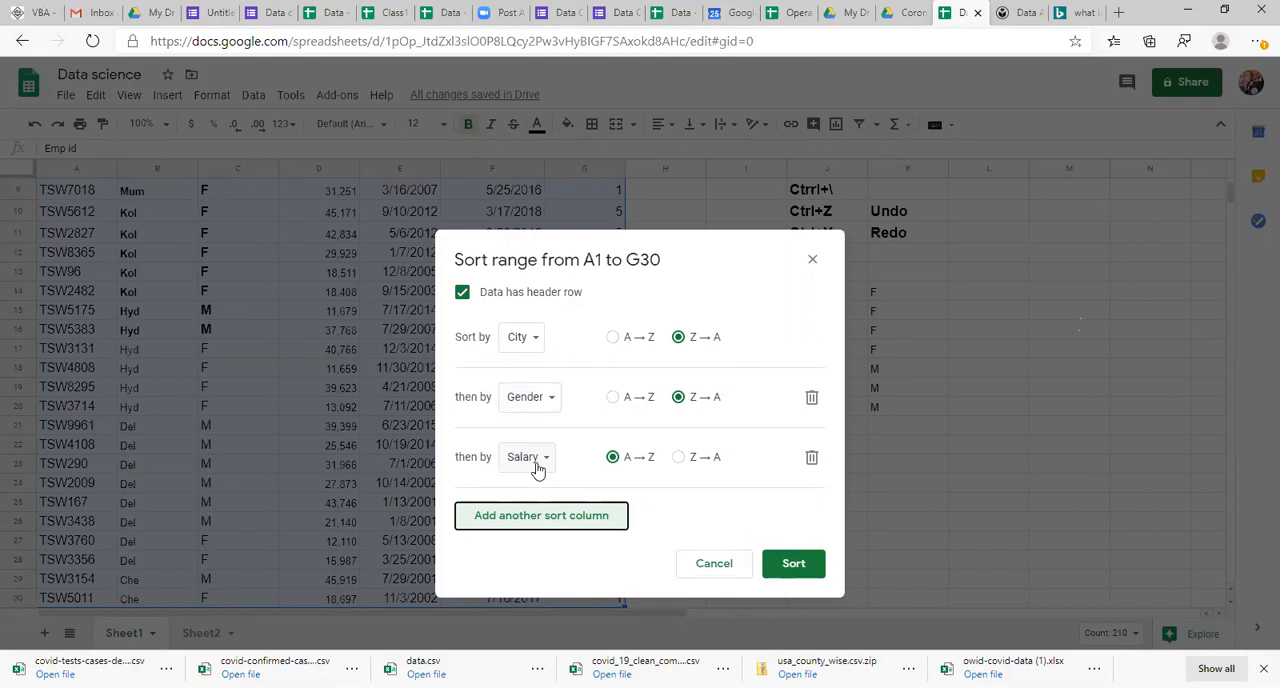
pyautogui.click(538, 466)
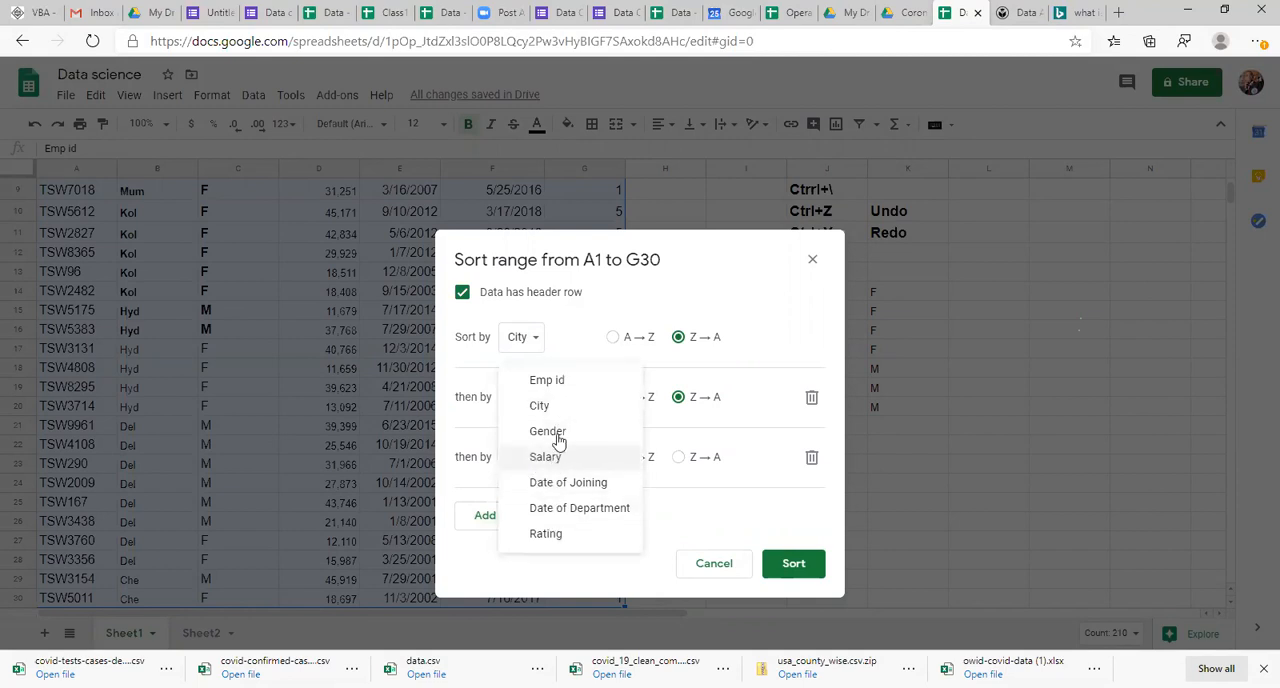
pyautogui.click(552, 457)
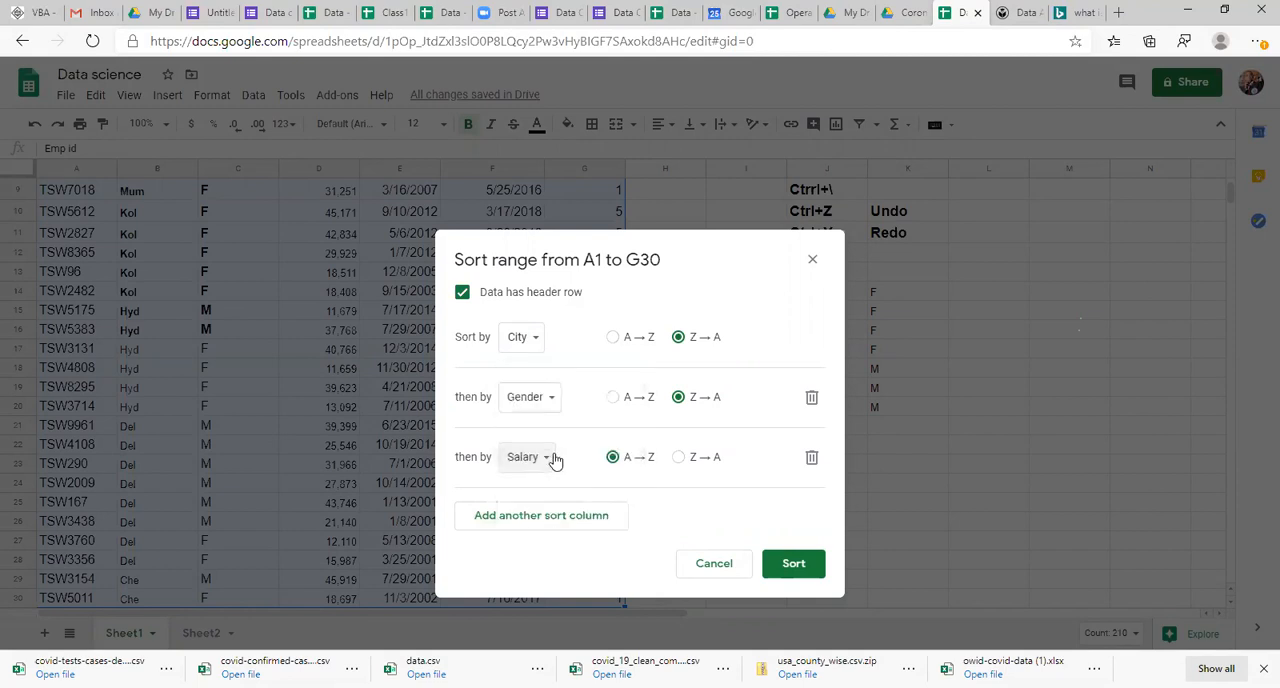
pyautogui.click(679, 457)
# Step: Add Date of Joining and Date of Department as the fourth and fifth sort levels, both Z → A
pyautogui.click(545, 516)
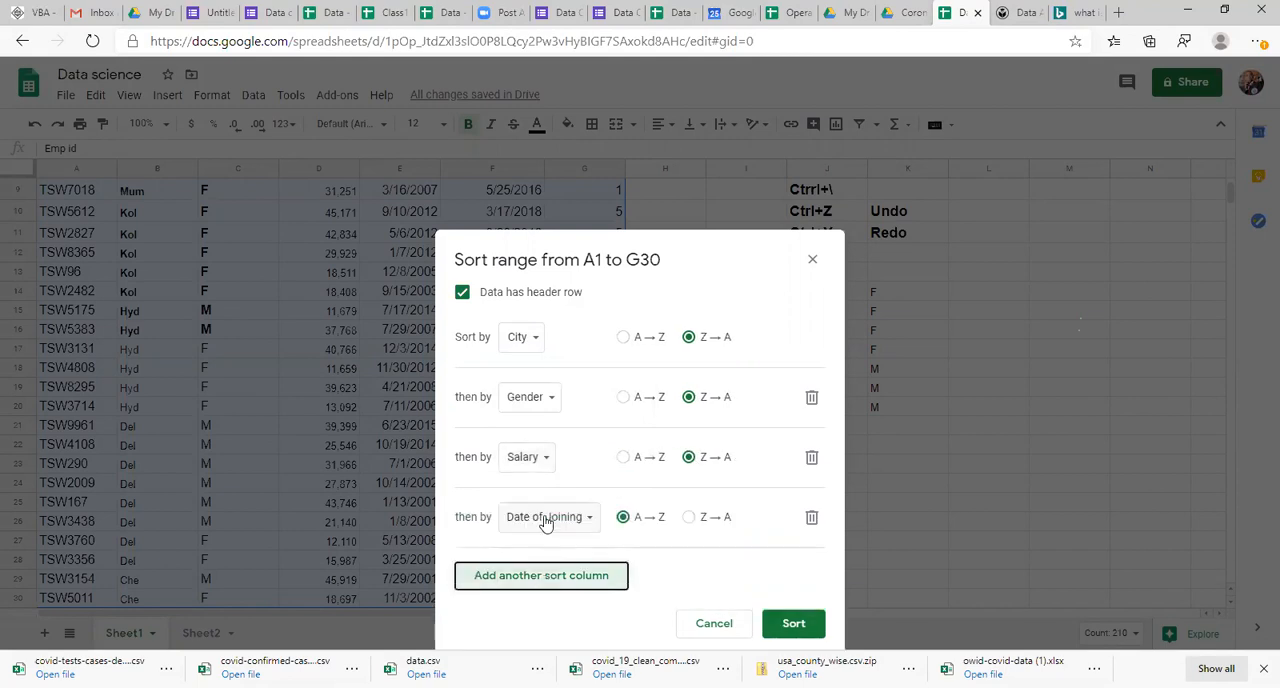
pyautogui.click(543, 517)
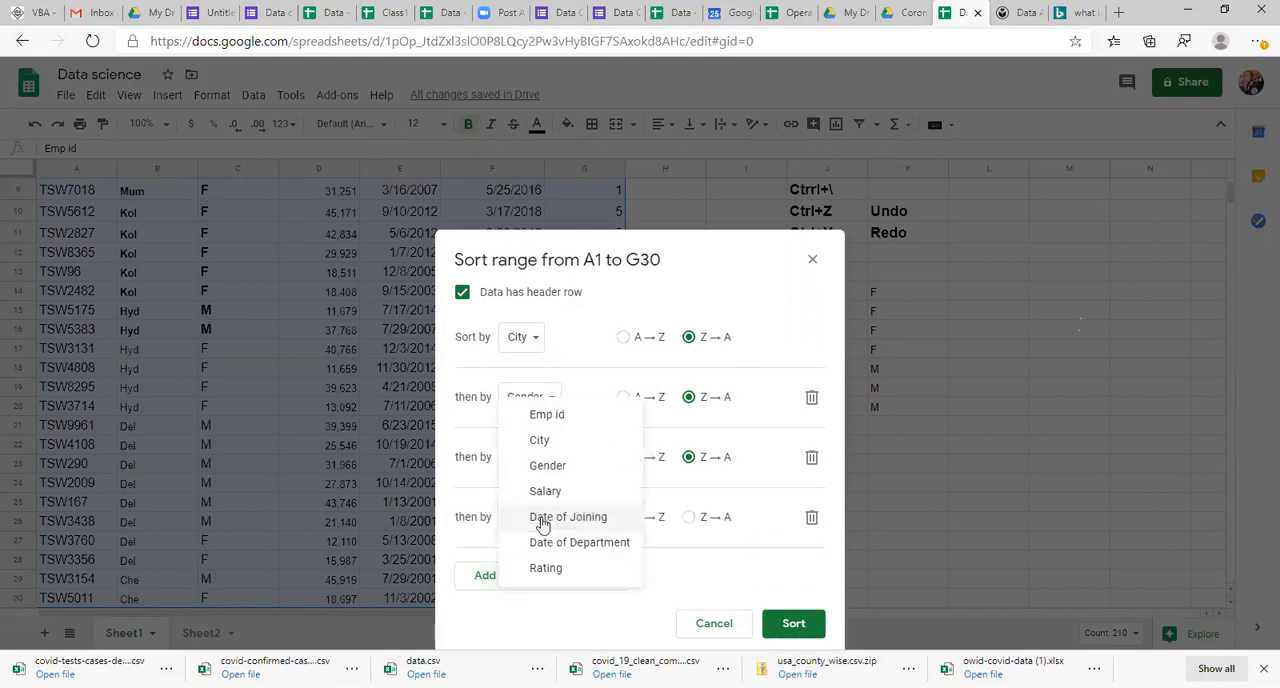
pyautogui.click(557, 523)
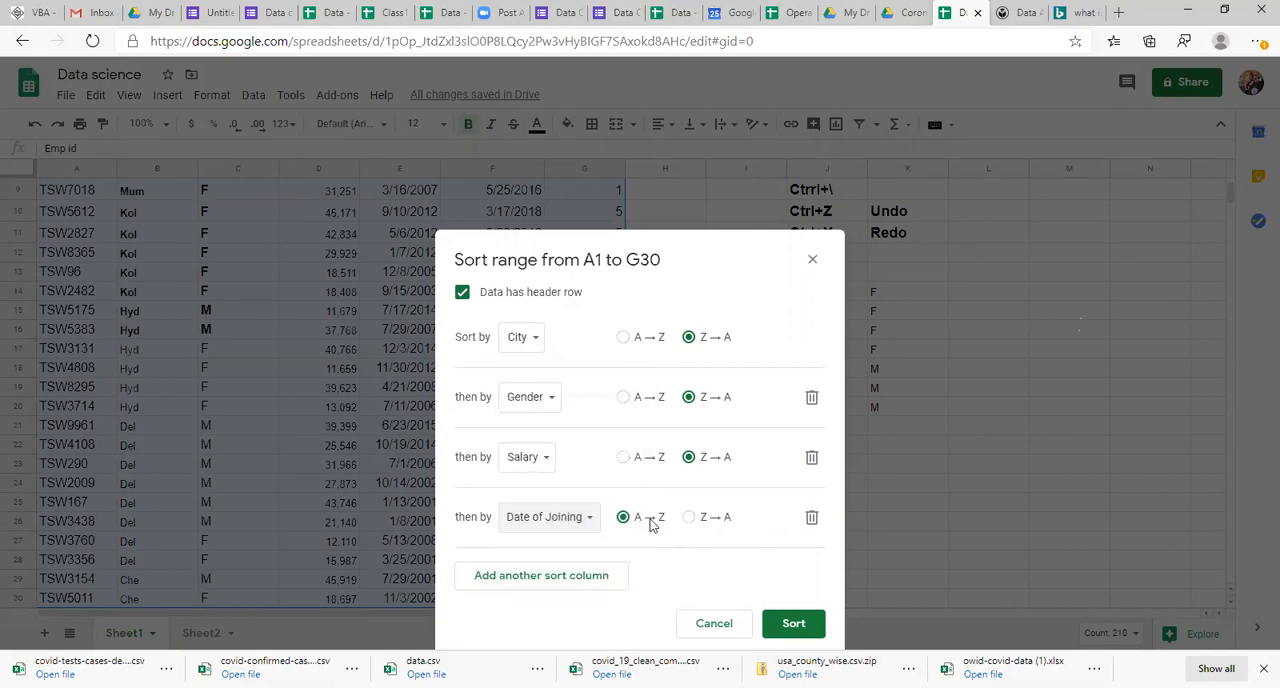
pyautogui.click(687, 517)
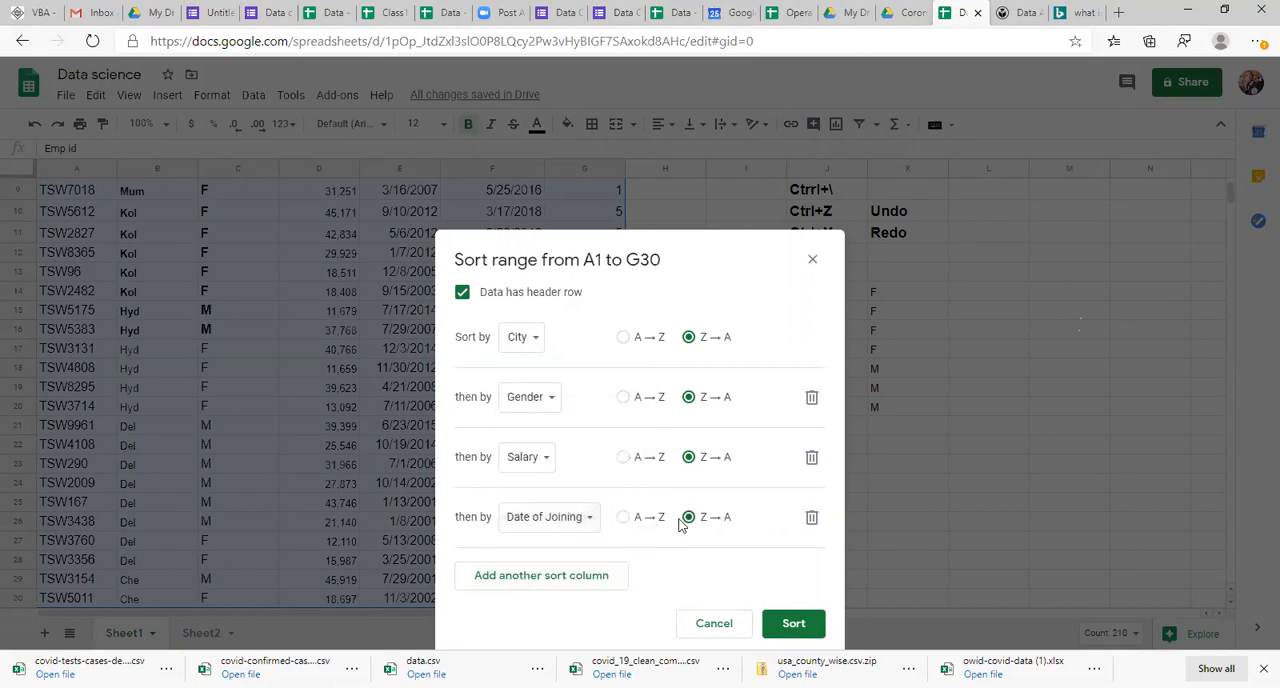
pyautogui.click(545, 577)
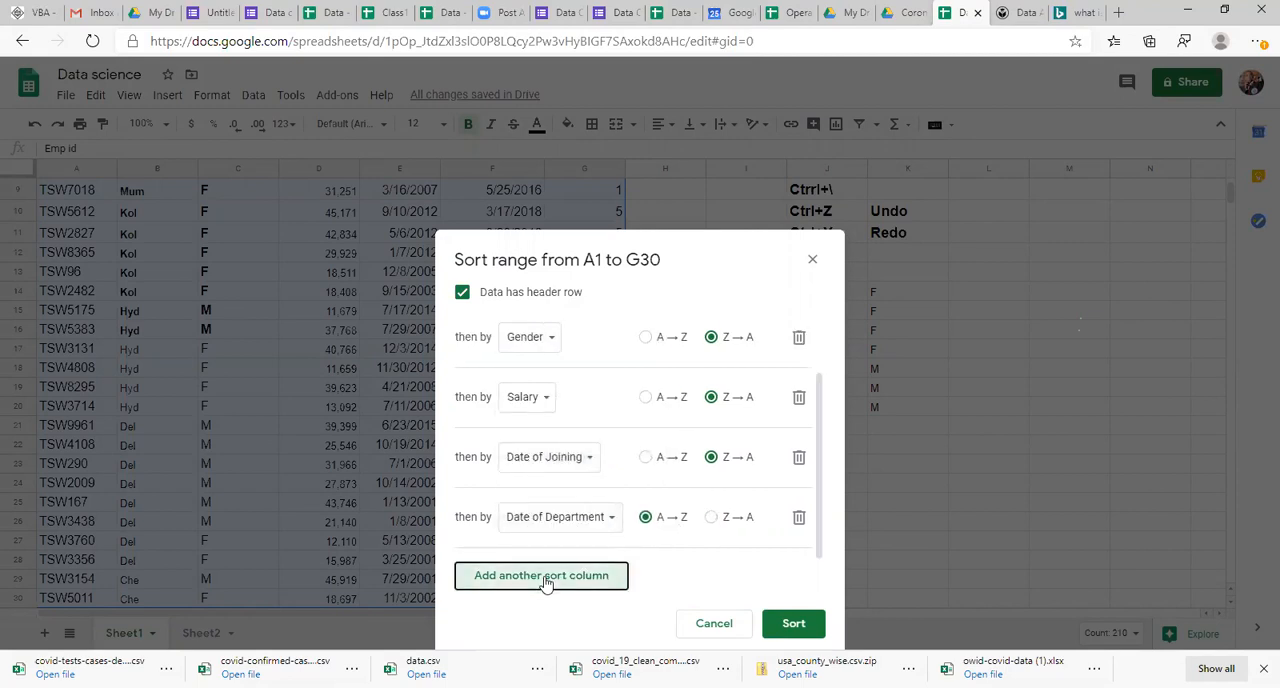
pyautogui.click(568, 517)
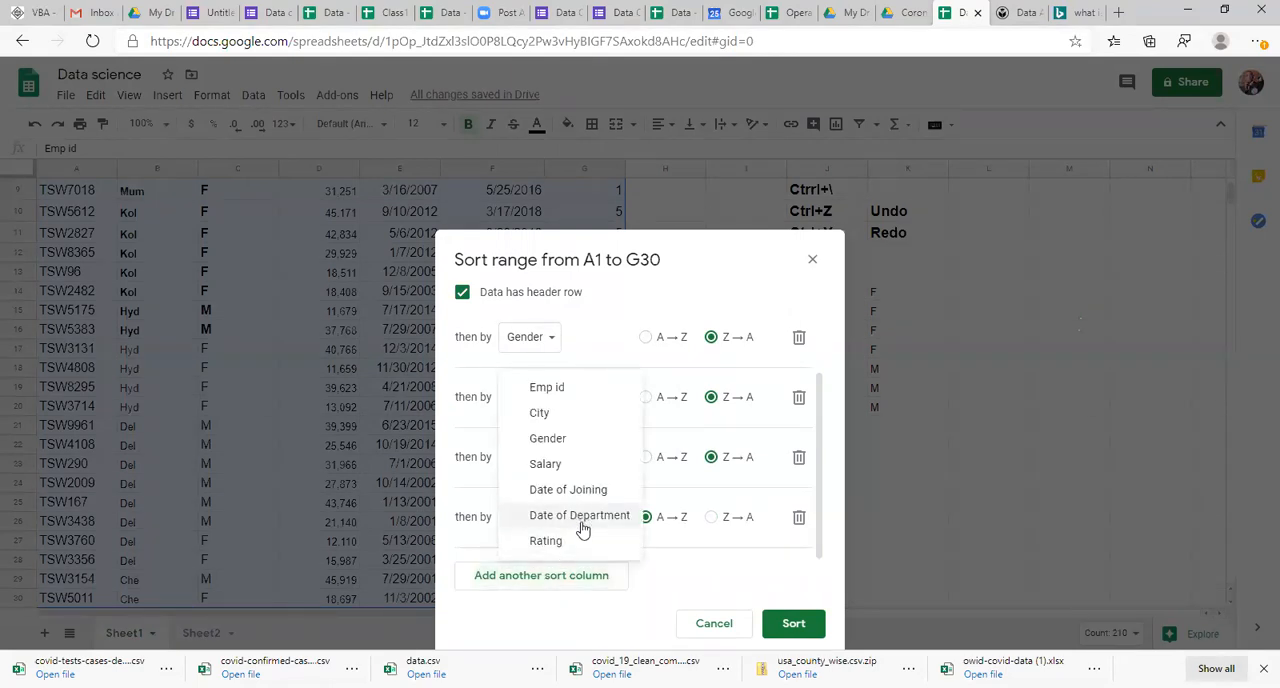
pyautogui.click(579, 520)
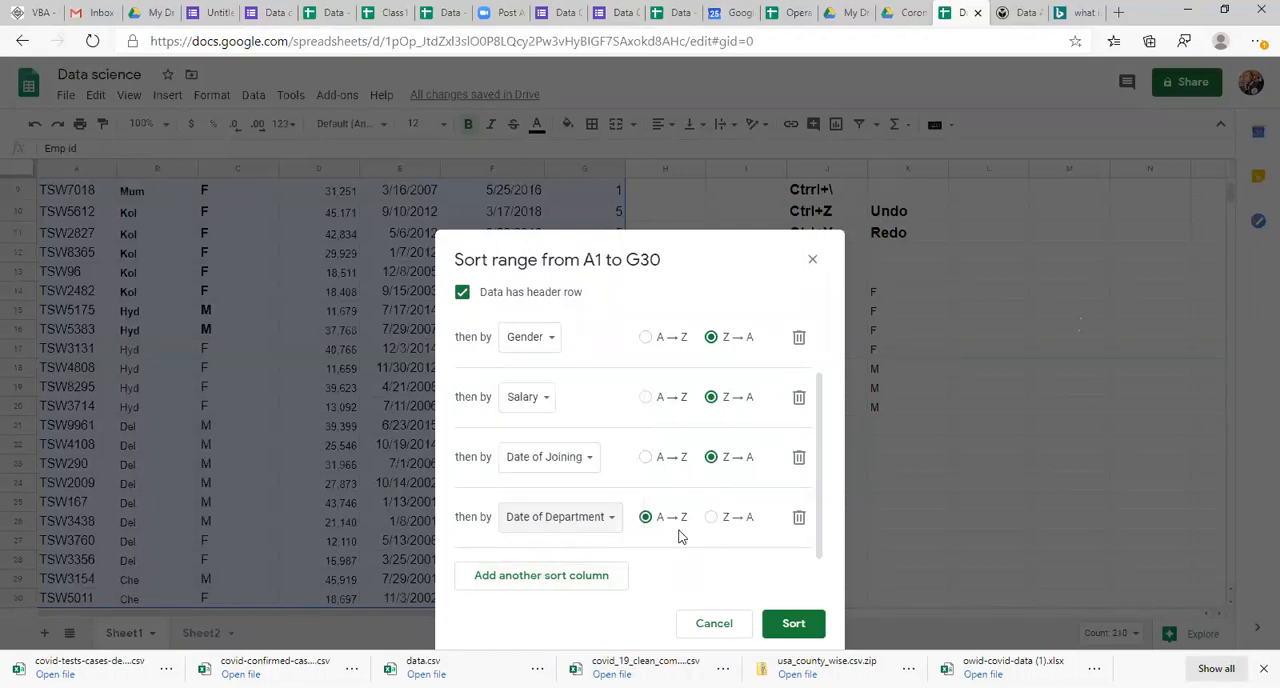
pyautogui.click(711, 518)
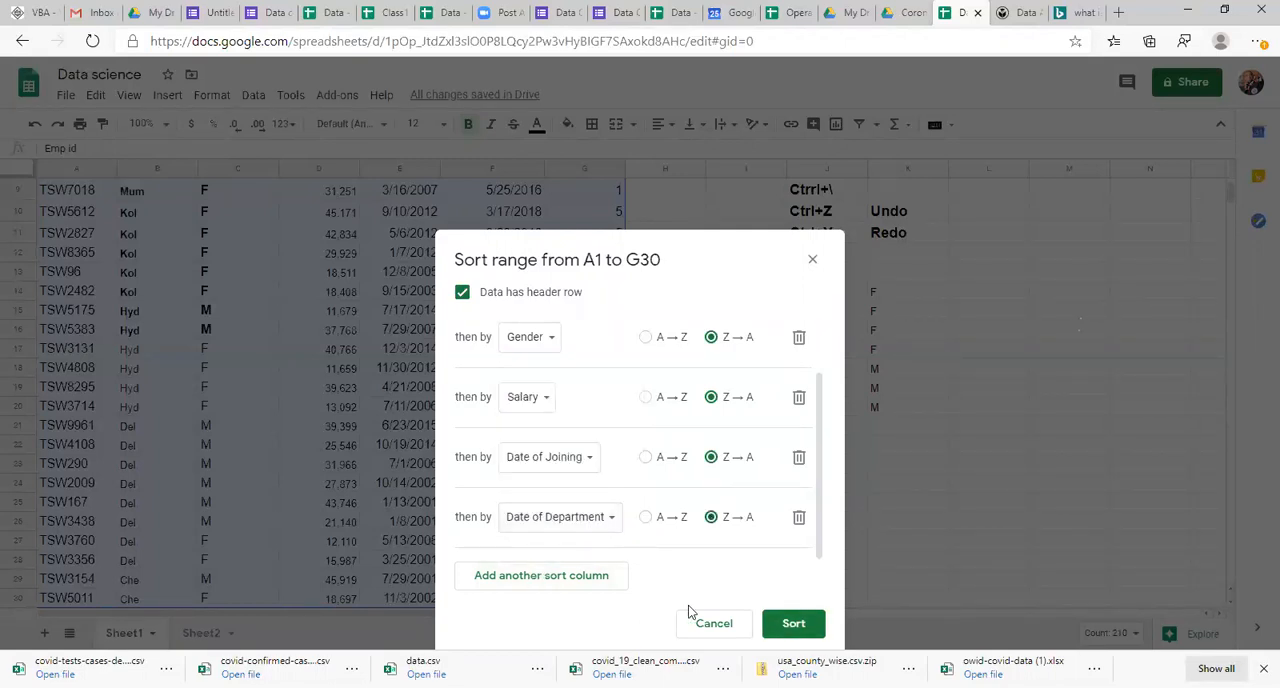
# Step: Add Rating Z → A as the last sort level and sort the range
pyautogui.click(591, 580)
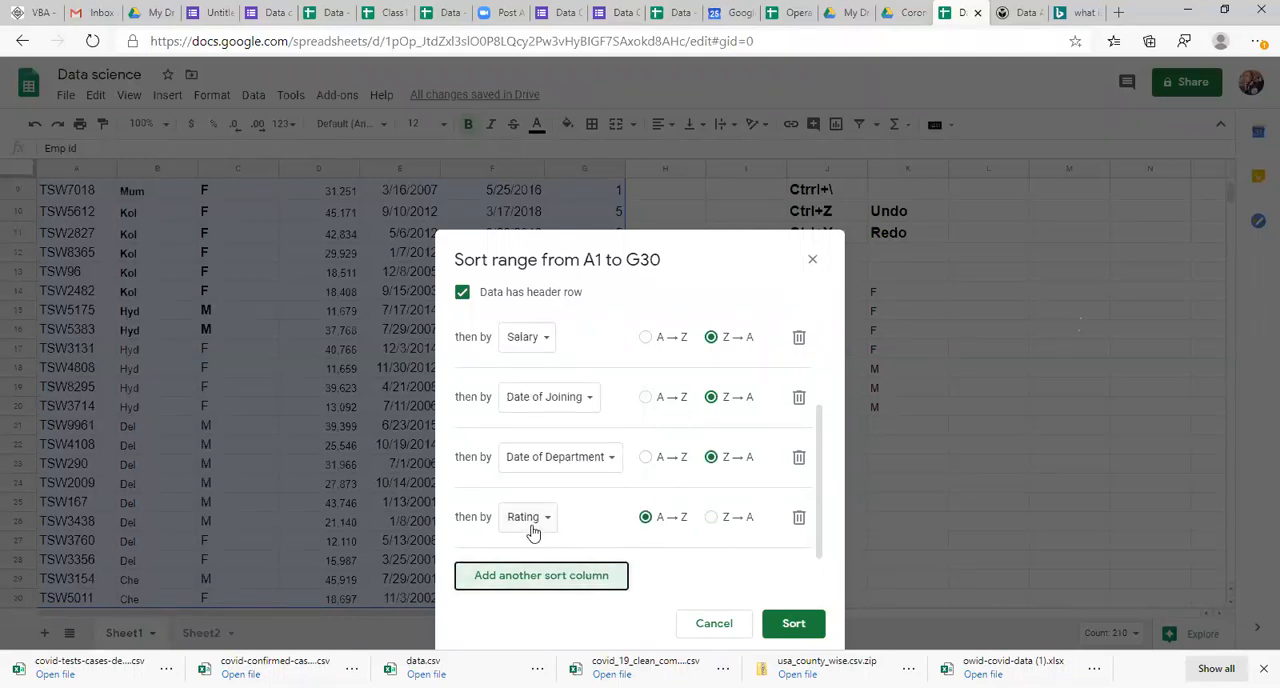
pyautogui.click(711, 518)
pyautogui.click(794, 624)
# Step: Return to the start of the sorted table and select the Mum entries B2:B9 to examine the City grouping
pyautogui.click(311, 510)
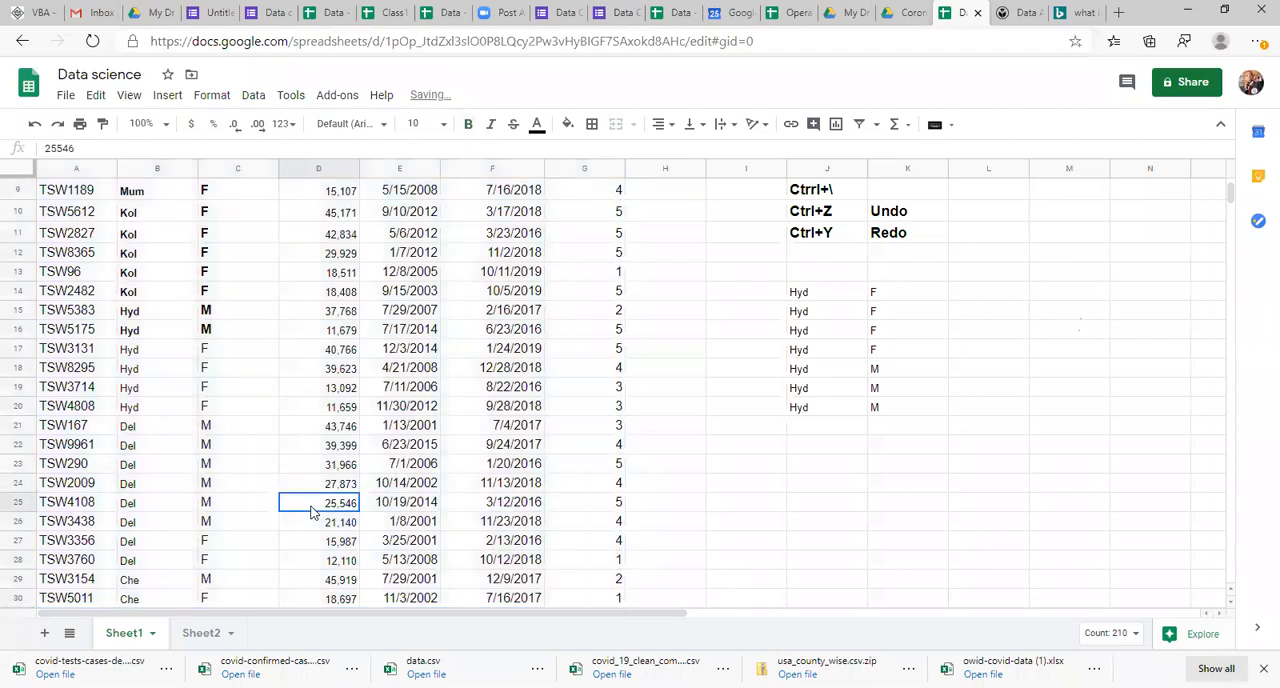
pyautogui.press('Left')
pyautogui.press('Left')
pyautogui.press('Left')
pyautogui.hotkey('ctrl', 'Up')
pyautogui.press('Right')
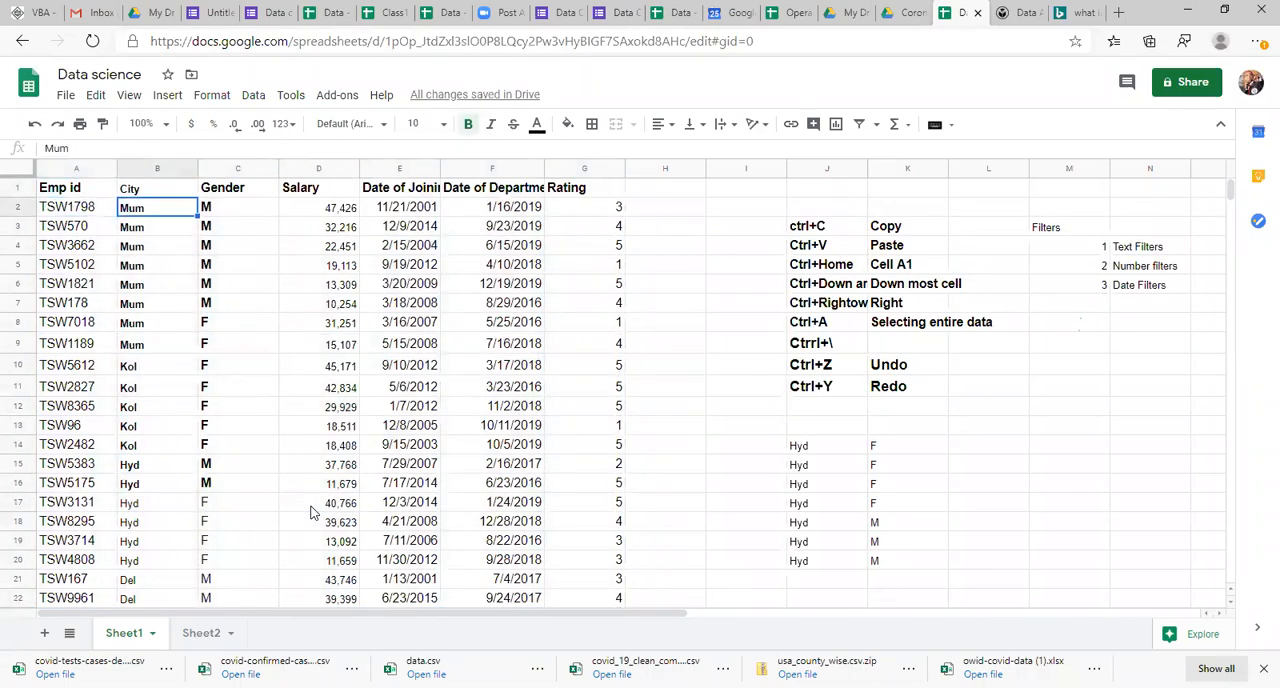
pyautogui.press('Right')
pyautogui.hotkey('shift', 'Down')
pyautogui.press('Left')
pyautogui.hotkey('shift', 'Down')
pyautogui.hotkey('shift', 'Down')
pyautogui.hotkey('shift', 'Down')
pyautogui.hotkey('shift', 'Down')
pyautogui.hotkey('shift', 'Down')
pyautogui.hotkey('shift', 'Down')
pyautogui.hotkey('shift', 'Down')
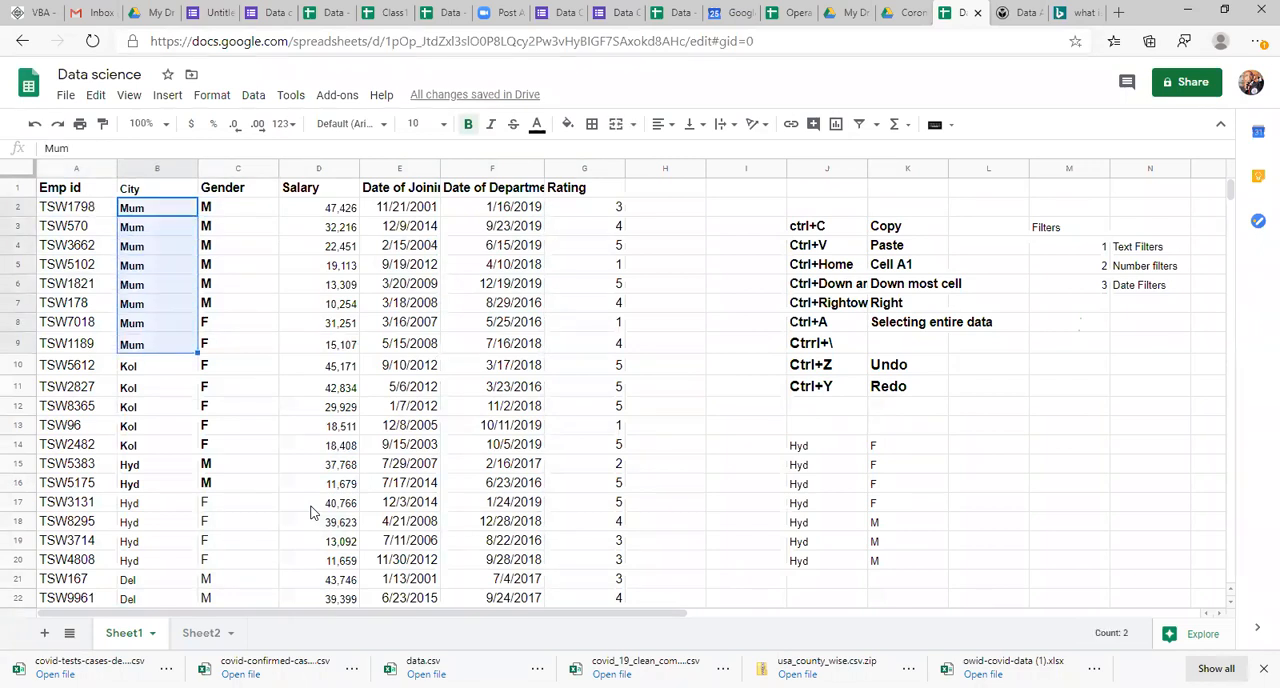
# Step: Select the M entries C2:C7 and extend the selection across Salary and Date of Joining to examine the order within the group
pyautogui.press('Right')
pyautogui.hotkey('shift', 'Down')
pyautogui.hotkey('shift', 'Down')
pyautogui.hotkey('shift', 'Down')
pyautogui.hotkey('shift', 'Down')
pyautogui.hotkey('shift', 'Down')
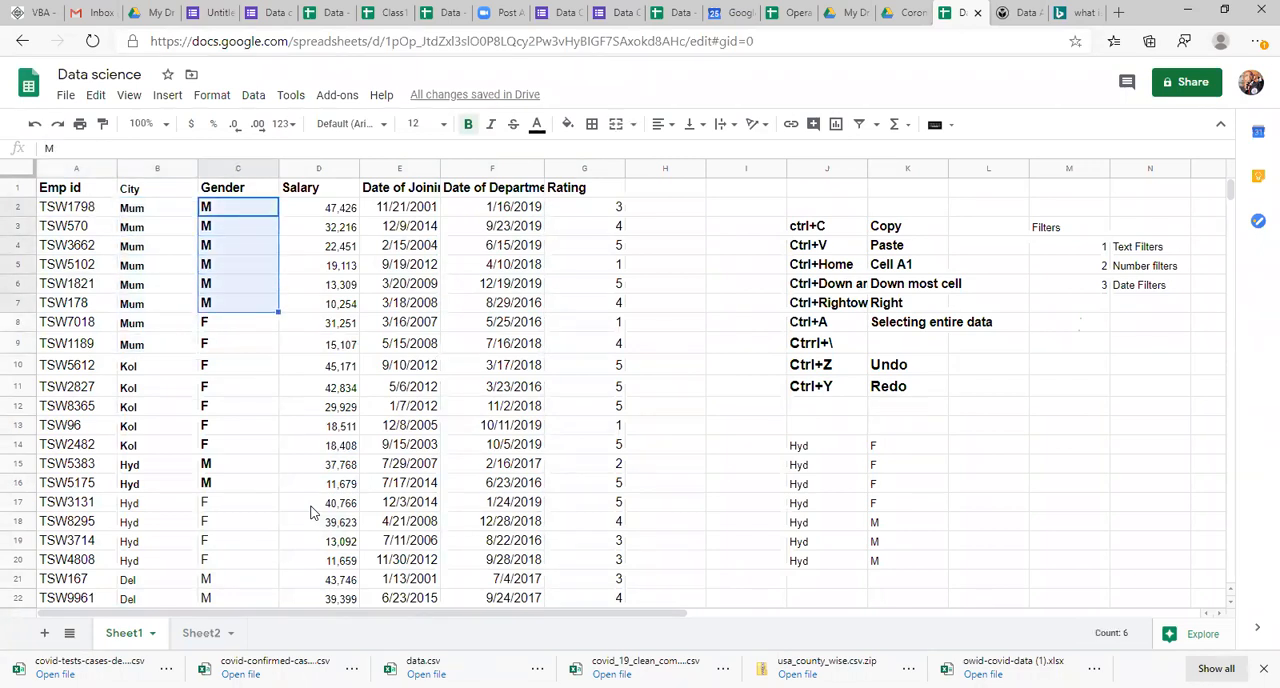
pyautogui.hotkey('shift', 'Right')
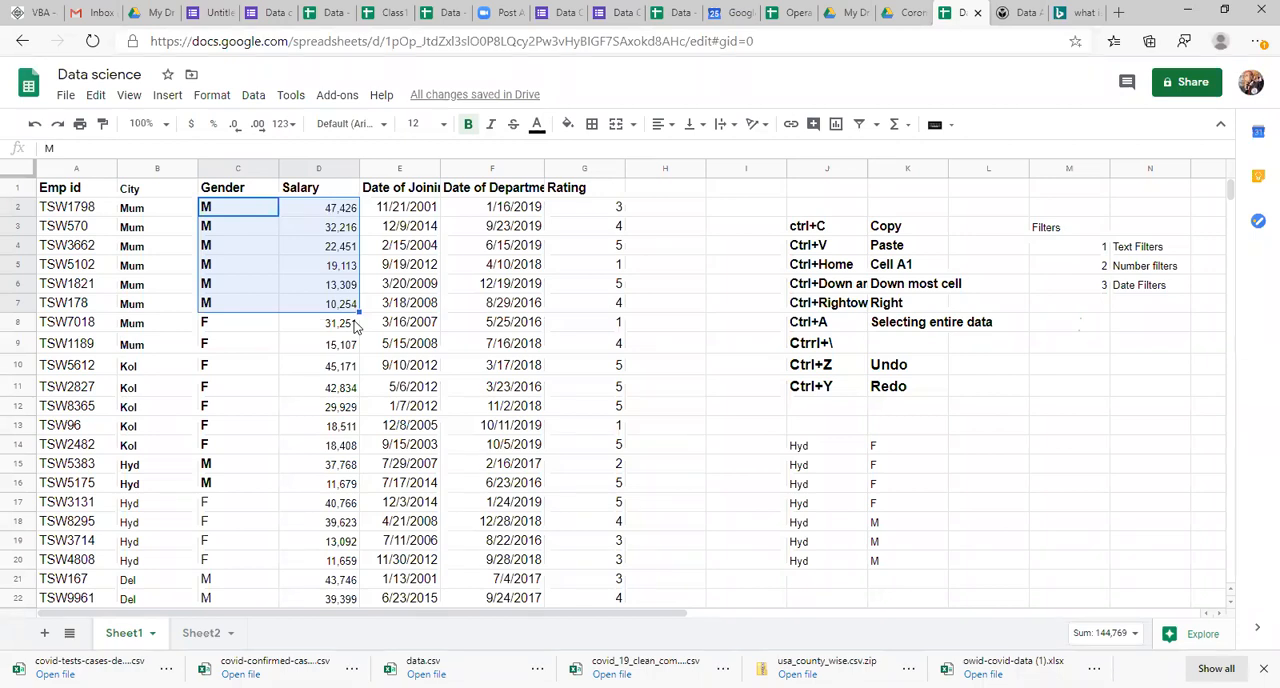
pyautogui.hotkey('shift', 'Right')
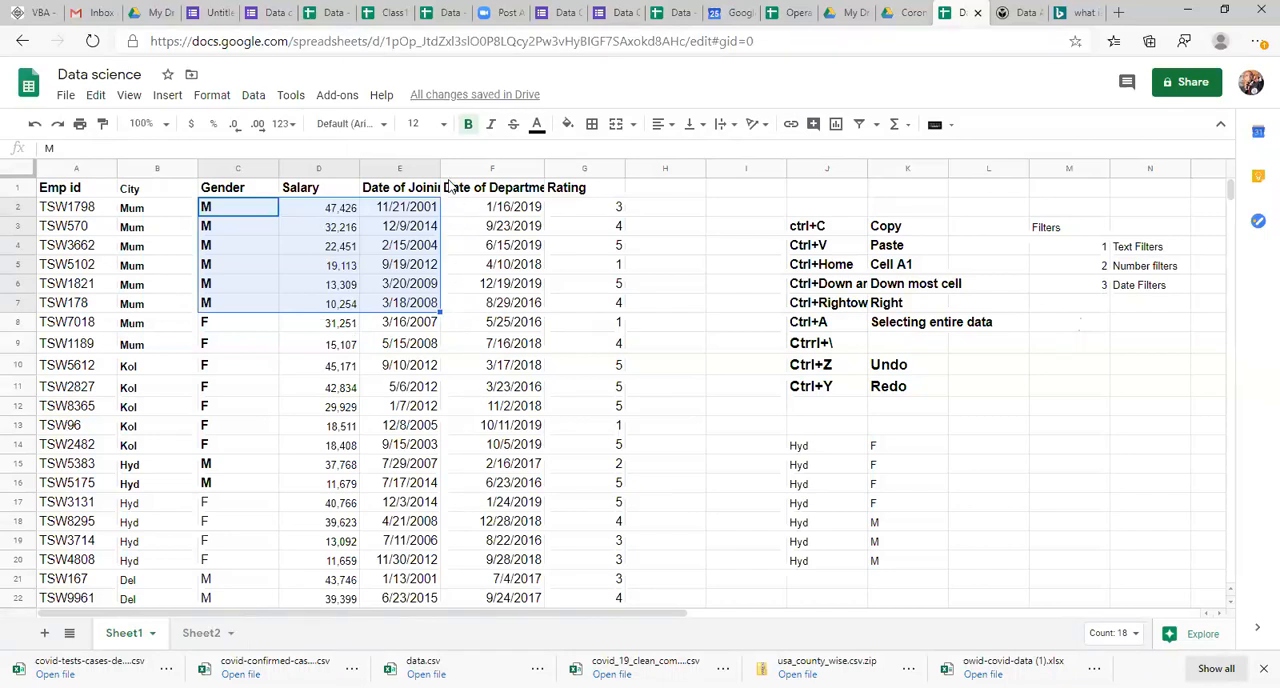
# Step: Widen the Date of Joining column to fit its header and inspect dates in the Mum group
pyautogui.moveTo(440, 168); pyautogui.dragTo(481, 169)
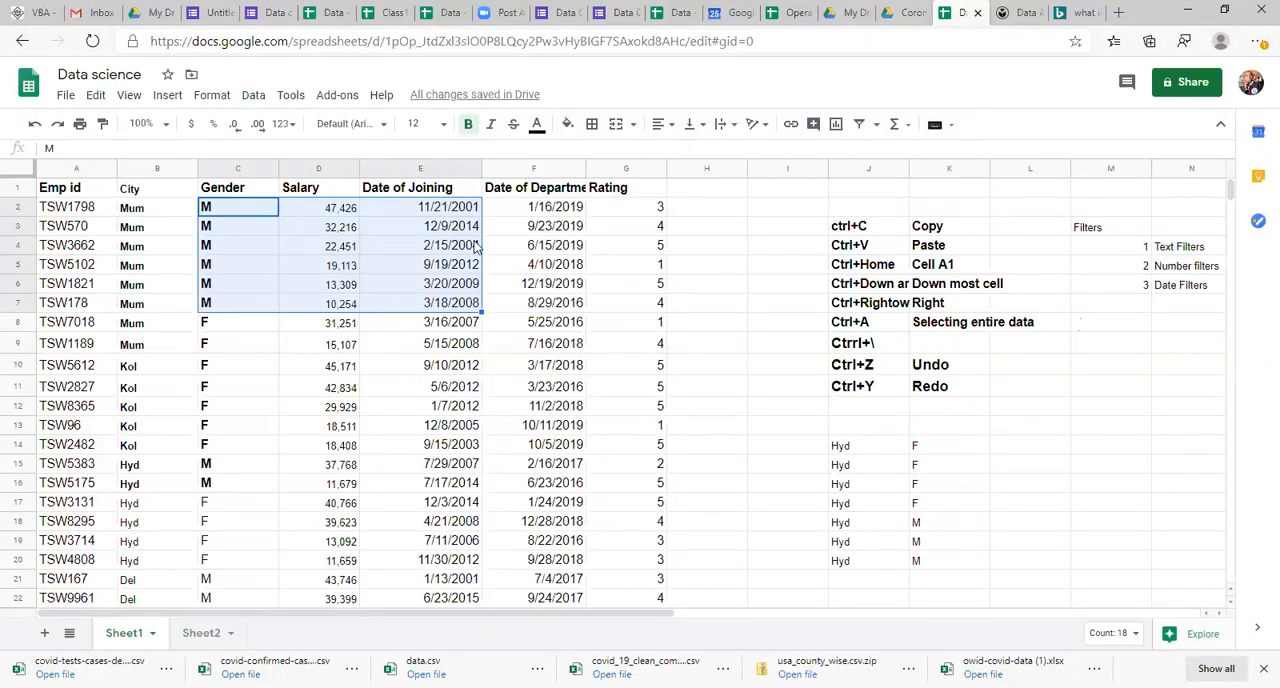
pyautogui.click(465, 270)
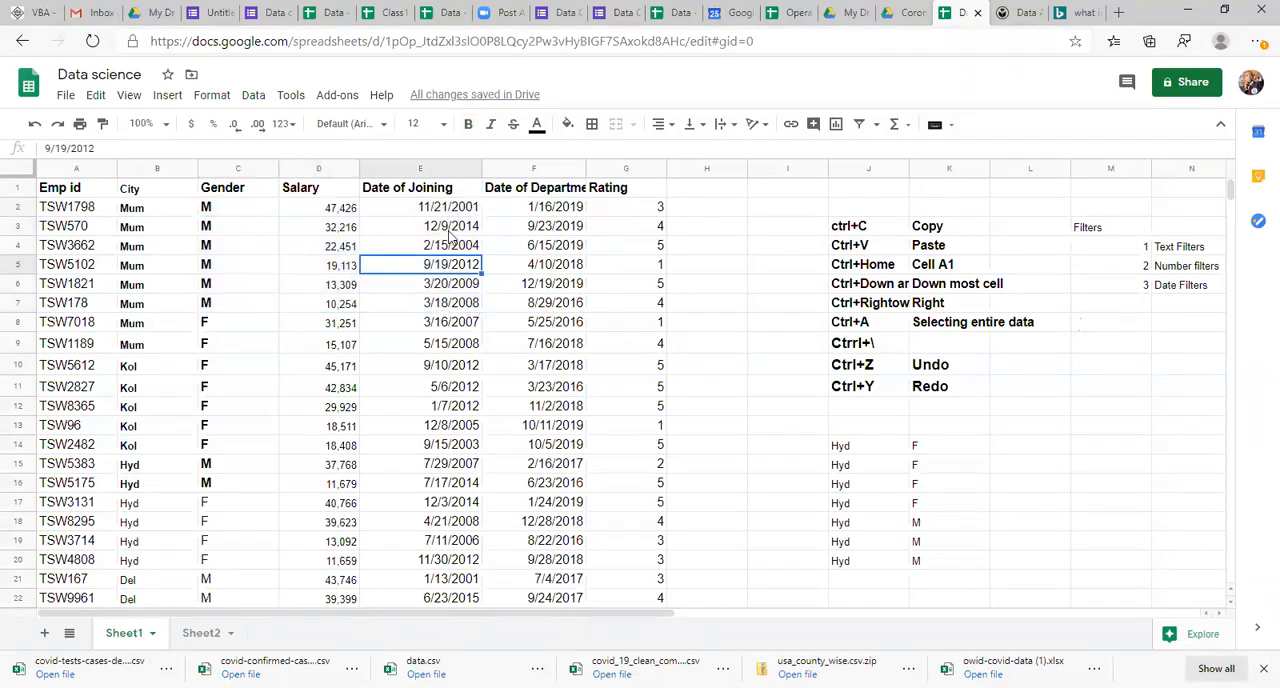
pyautogui.click(477, 207)
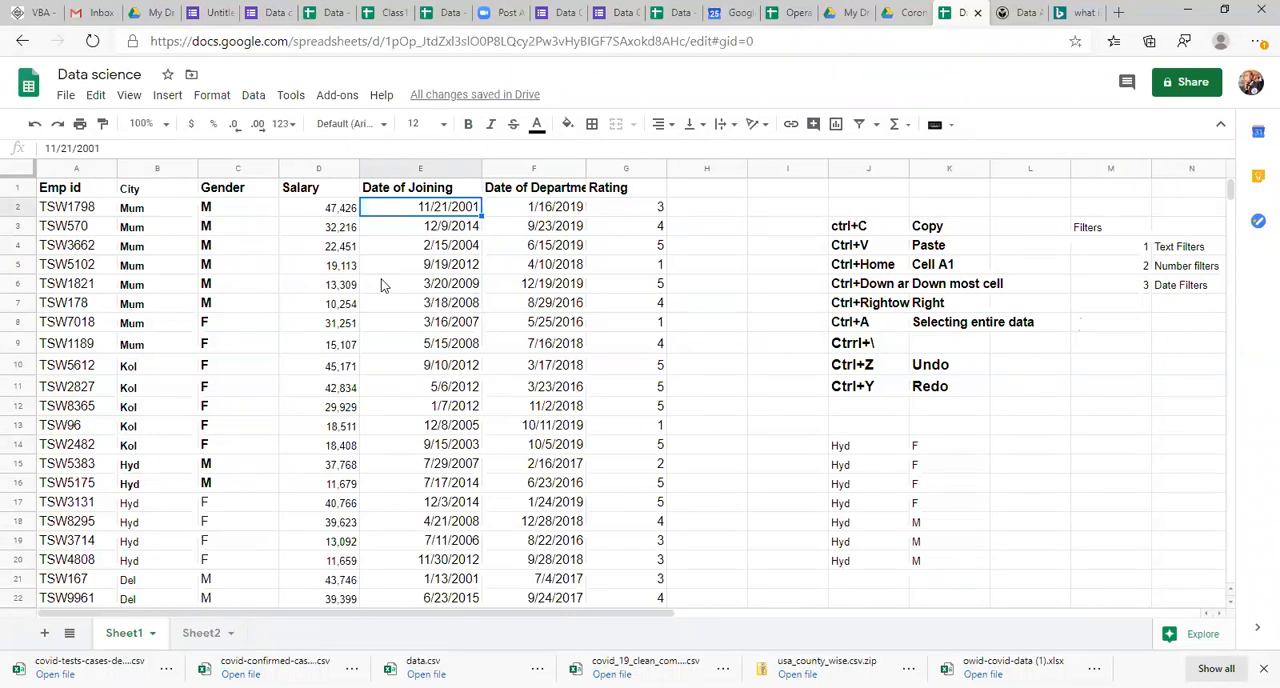
pyautogui.click(264, 272)
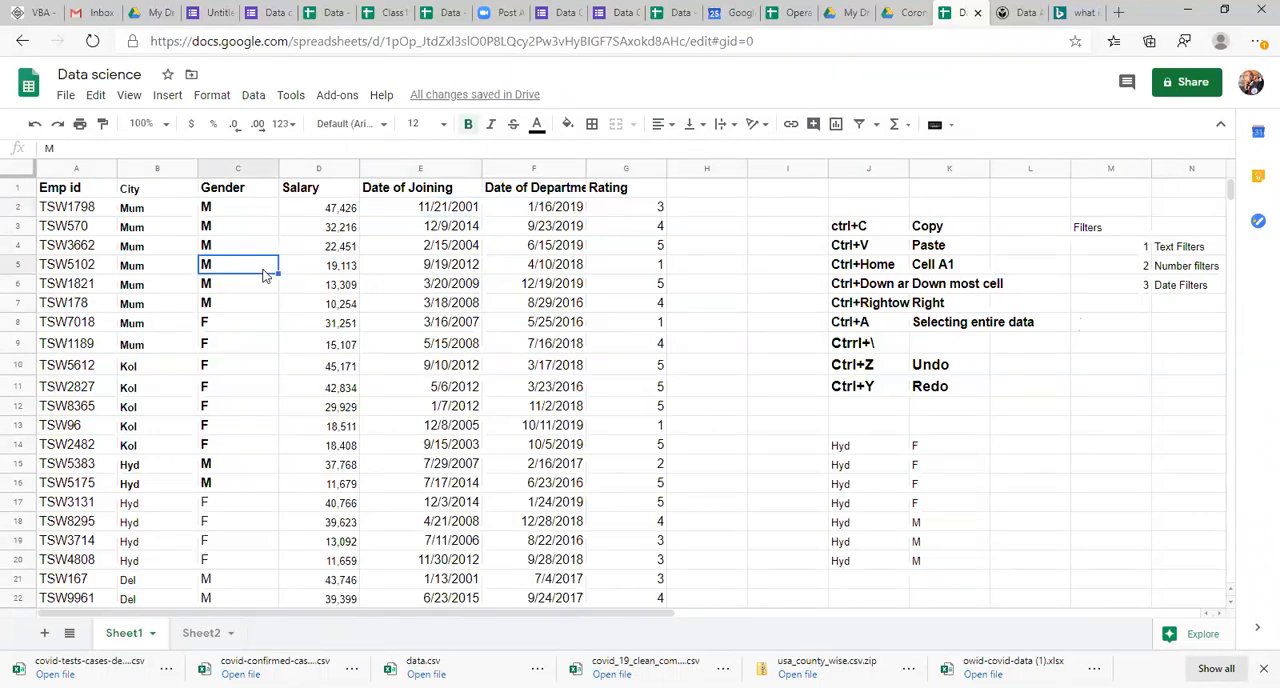
# Step: Start a range sort of the whole table with a header row, using City Z → A as the first level
pyautogui.hotkey('ctrl', 'a')
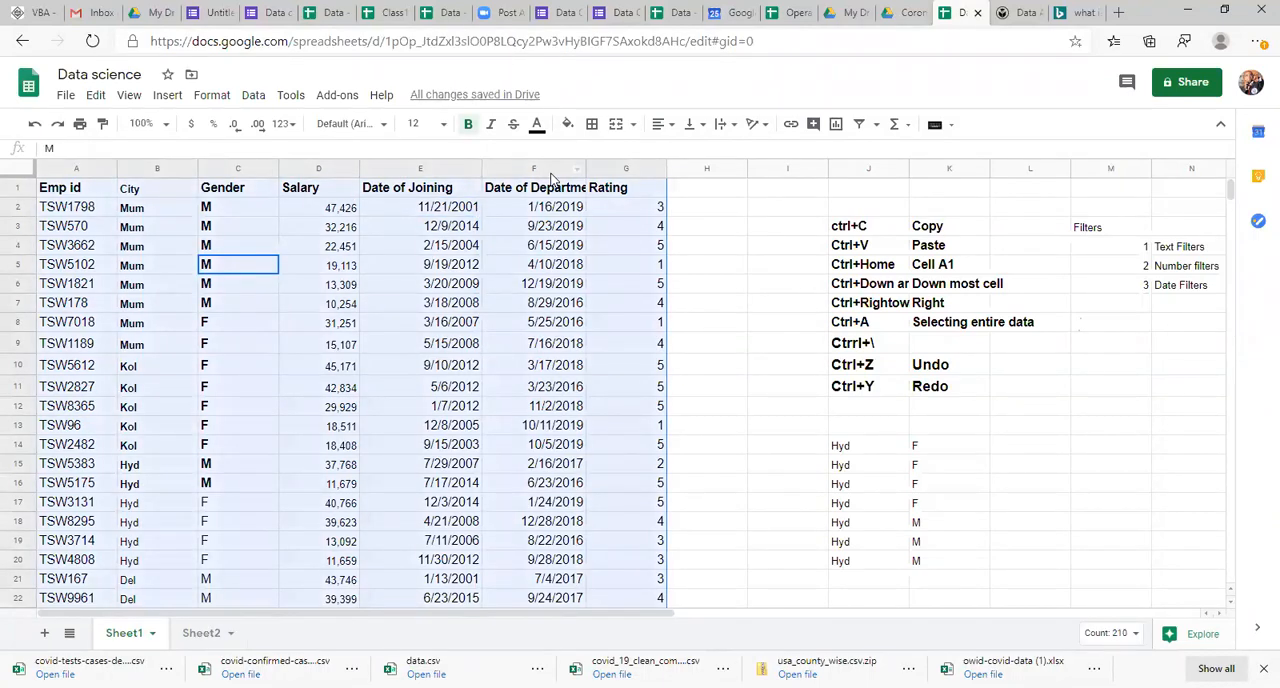
pyautogui.click(253, 94)
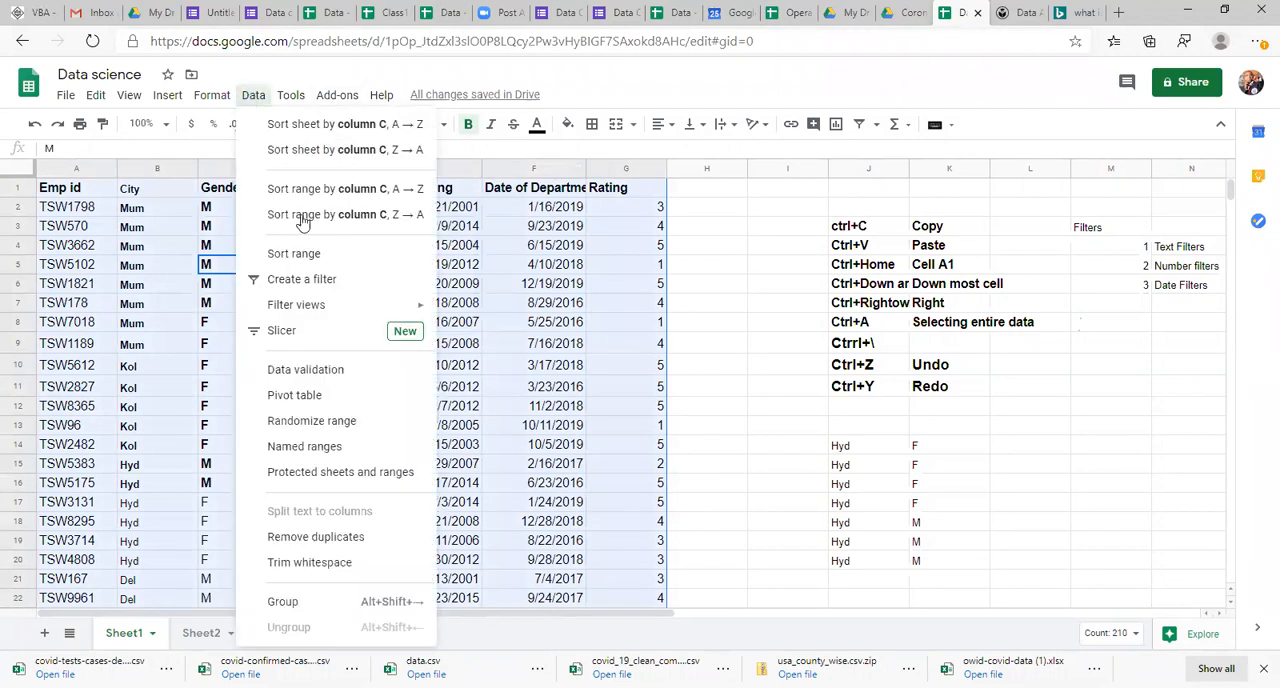
pyautogui.click(315, 254)
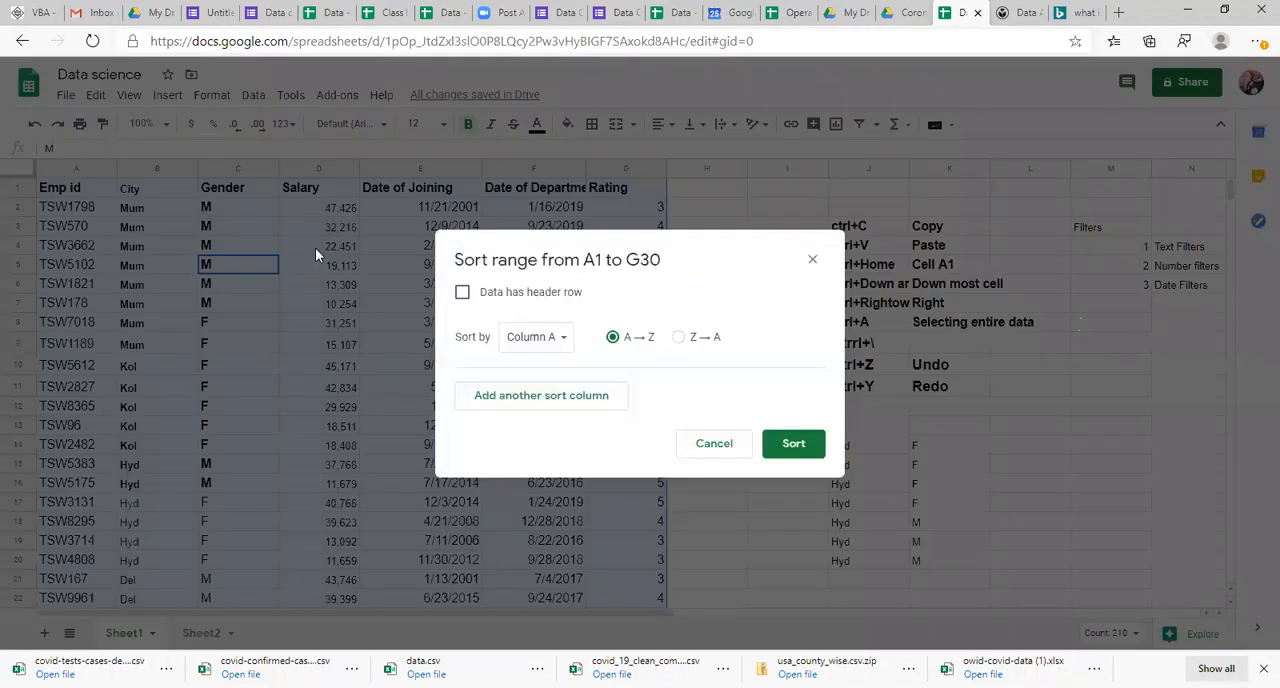
pyautogui.click(461, 294)
pyautogui.click(524, 344)
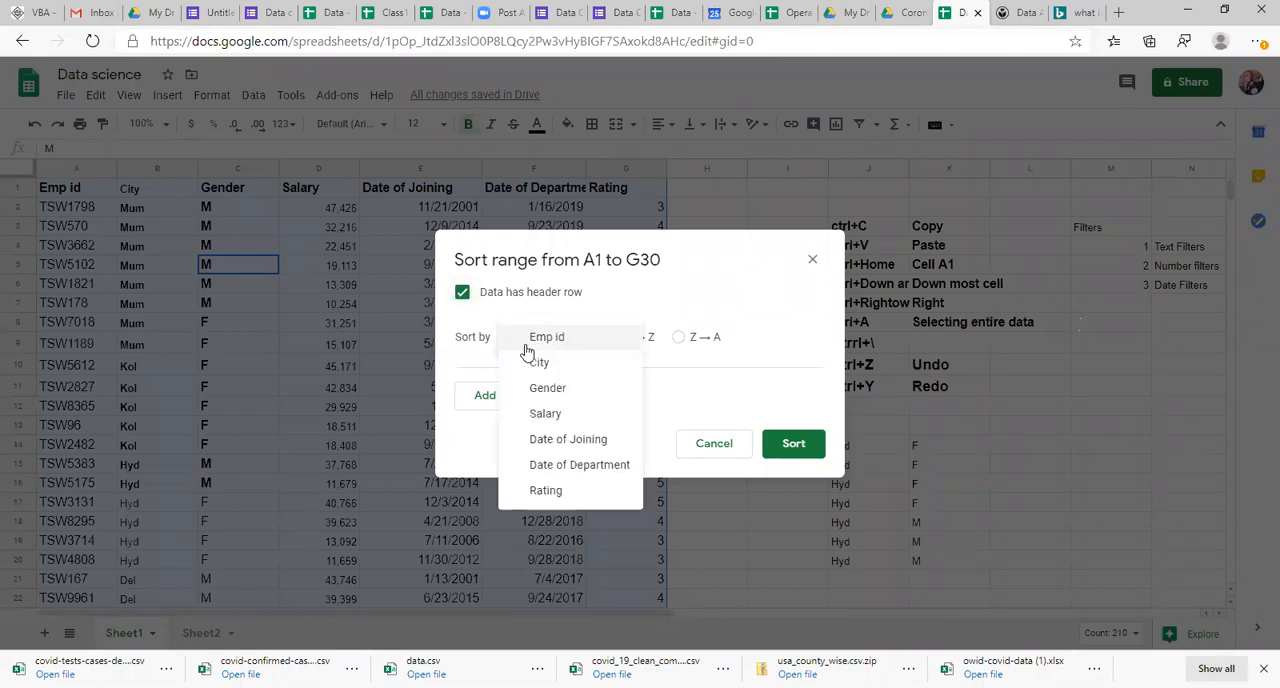
pyautogui.click(538, 363)
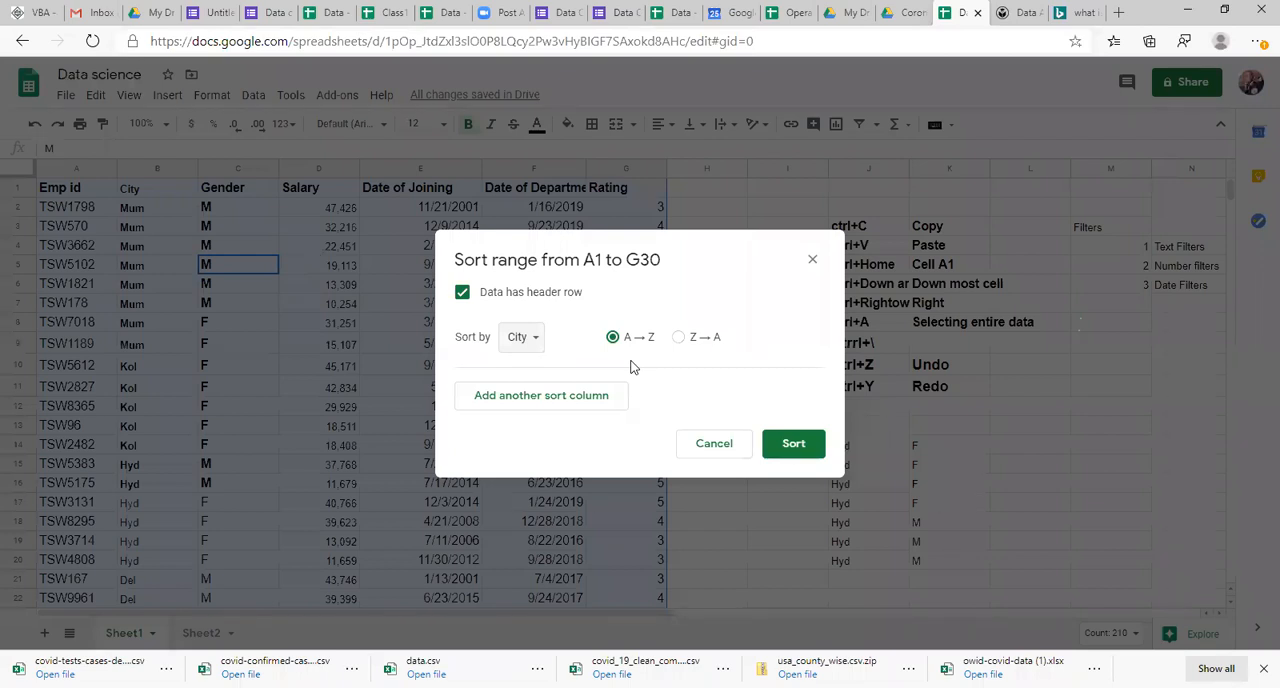
pyautogui.click(679, 338)
# Step: Add Gender and Salary as the second and third sort levels, both Z → A
pyautogui.click(502, 396)
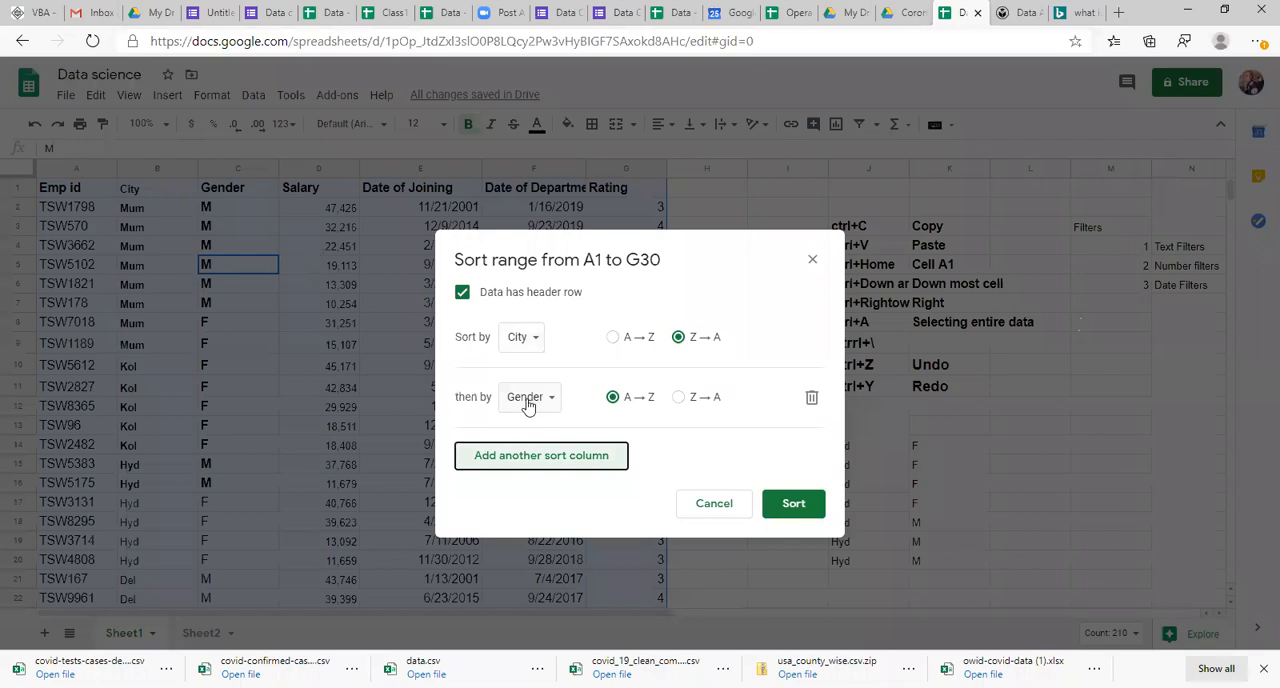
pyautogui.click(527, 400)
pyautogui.click(548, 400)
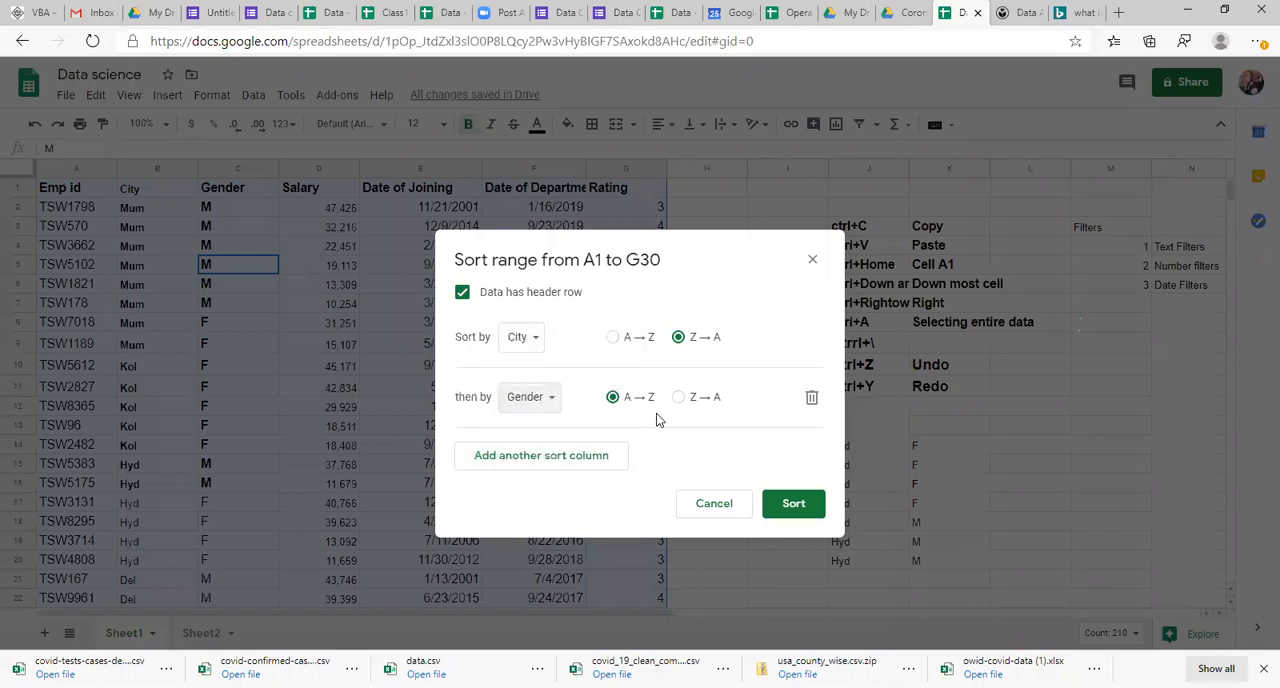
pyautogui.click(679, 397)
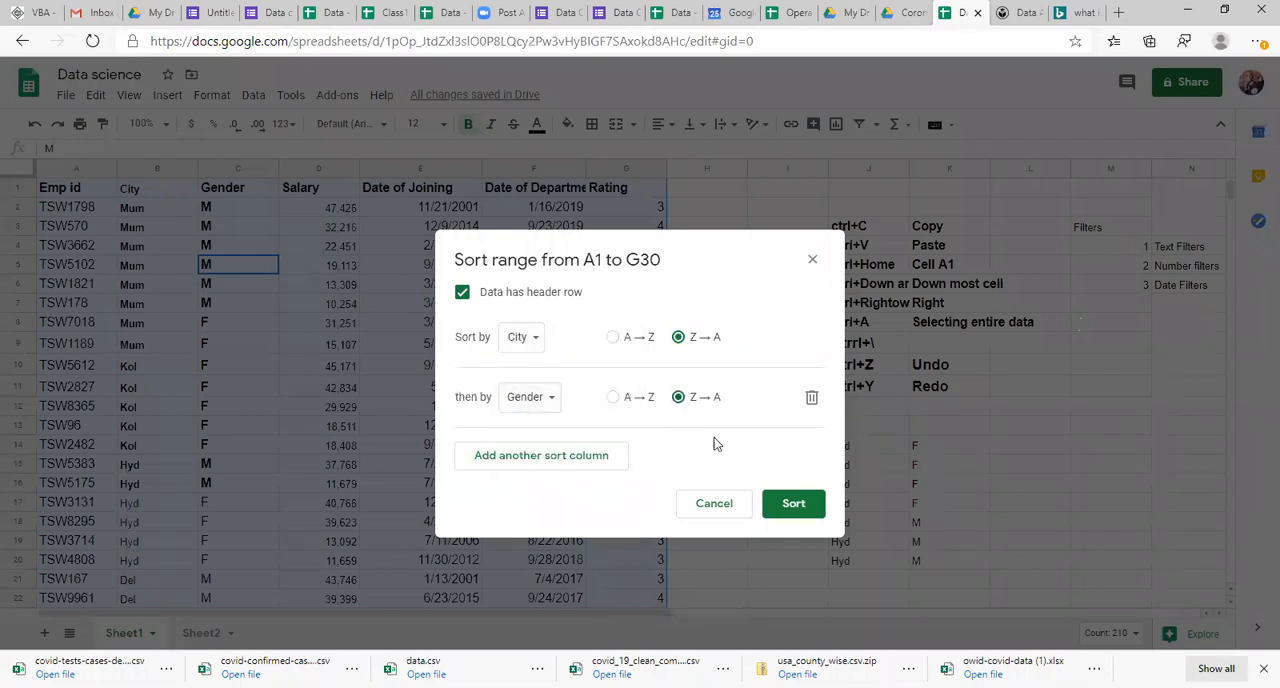
pyautogui.click(556, 457)
pyautogui.click(518, 462)
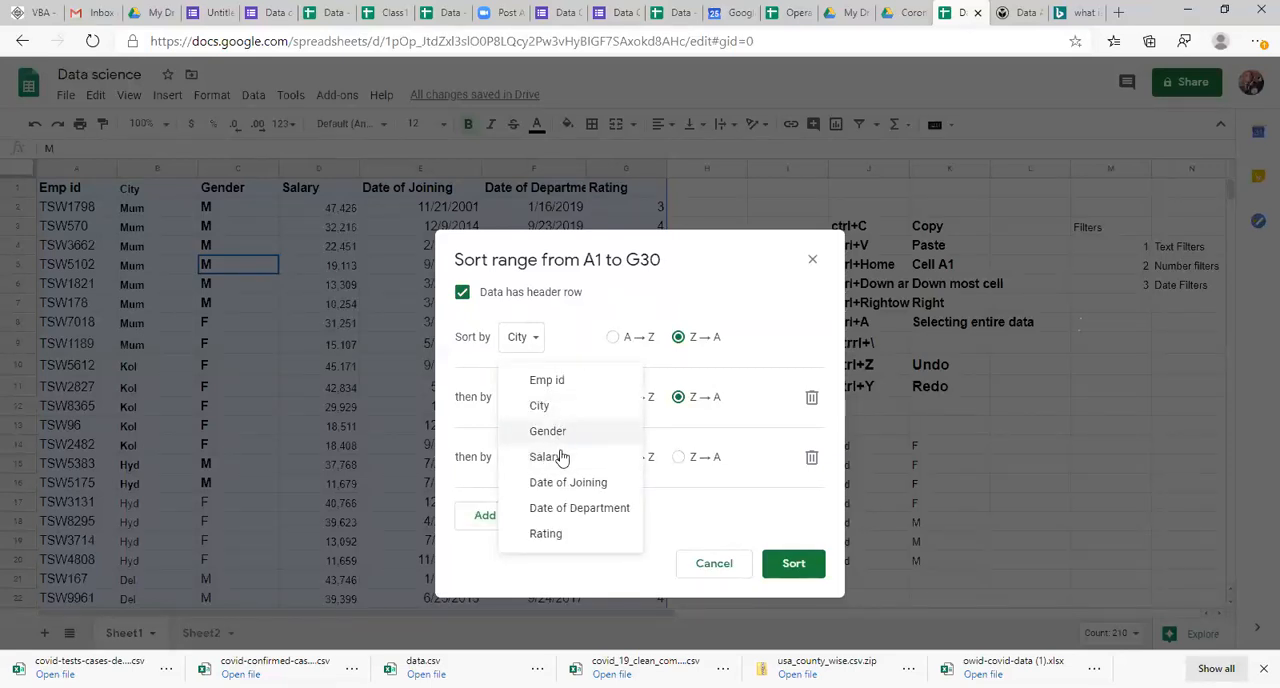
pyautogui.click(559, 462)
pyautogui.click(678, 457)
# Step: Add Date of Joining Z → A as the fourth sort level and sort the range
pyautogui.click(521, 516)
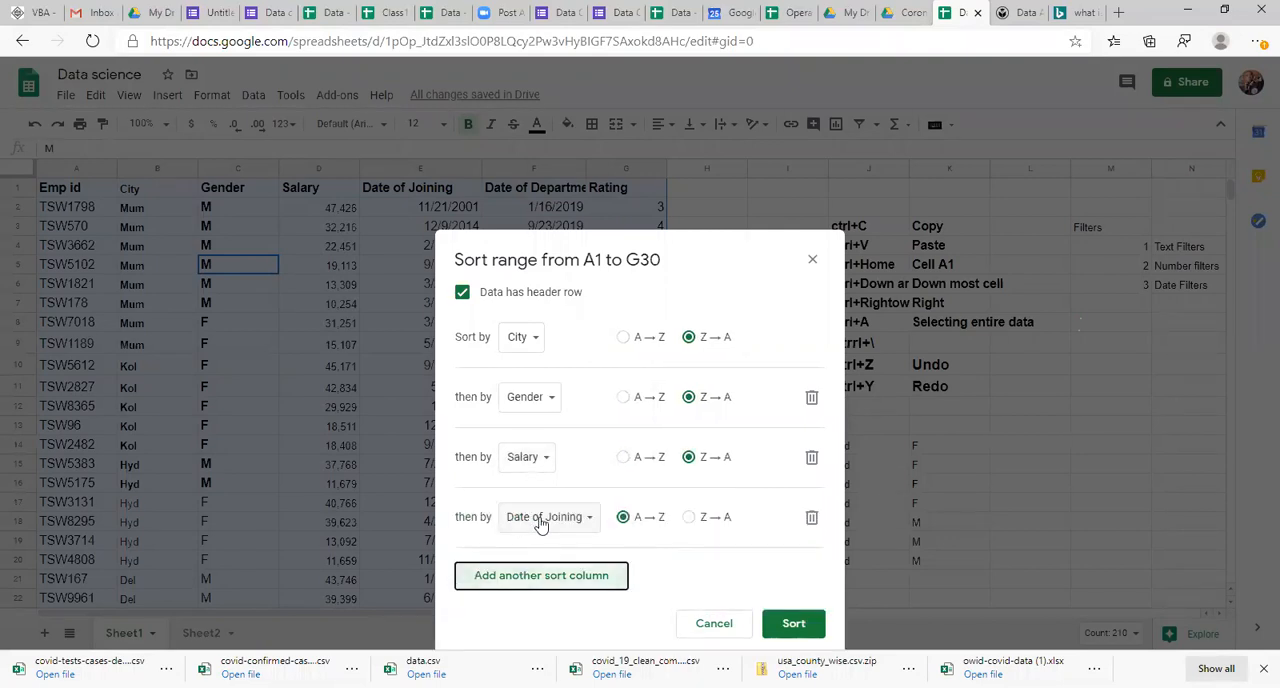
pyautogui.click(538, 518)
pyautogui.click(543, 520)
pyautogui.click(688, 517)
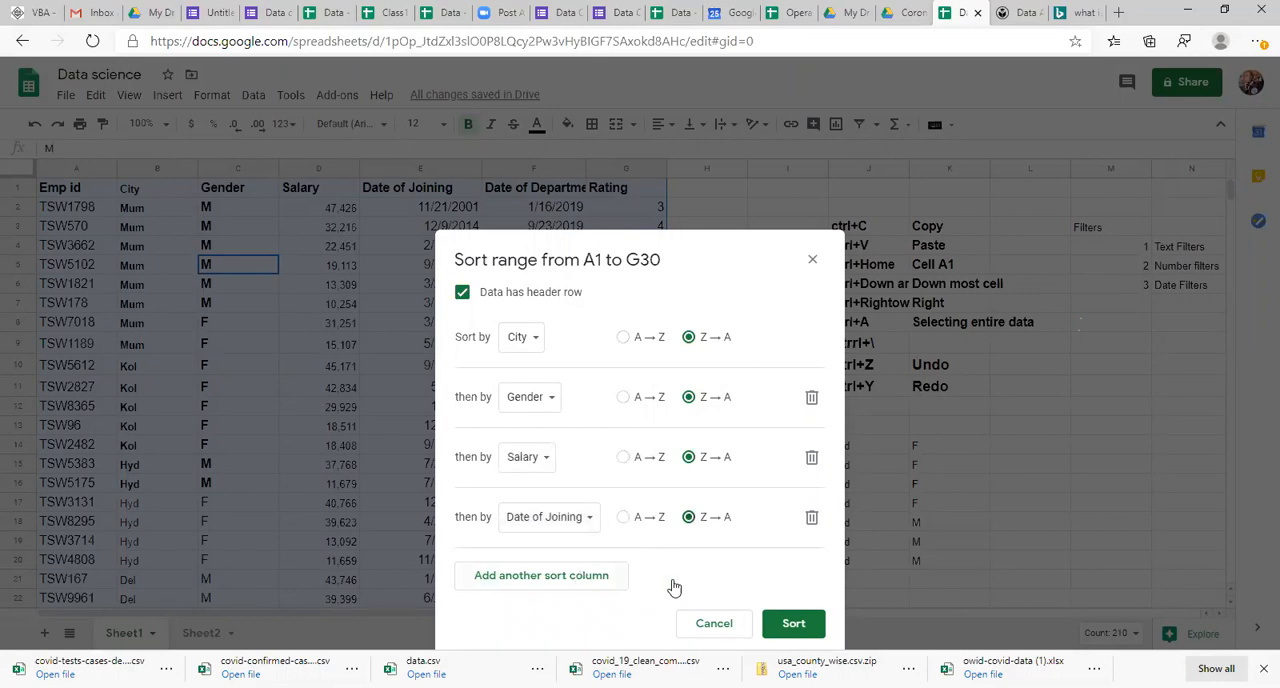
pyautogui.click(793, 623)
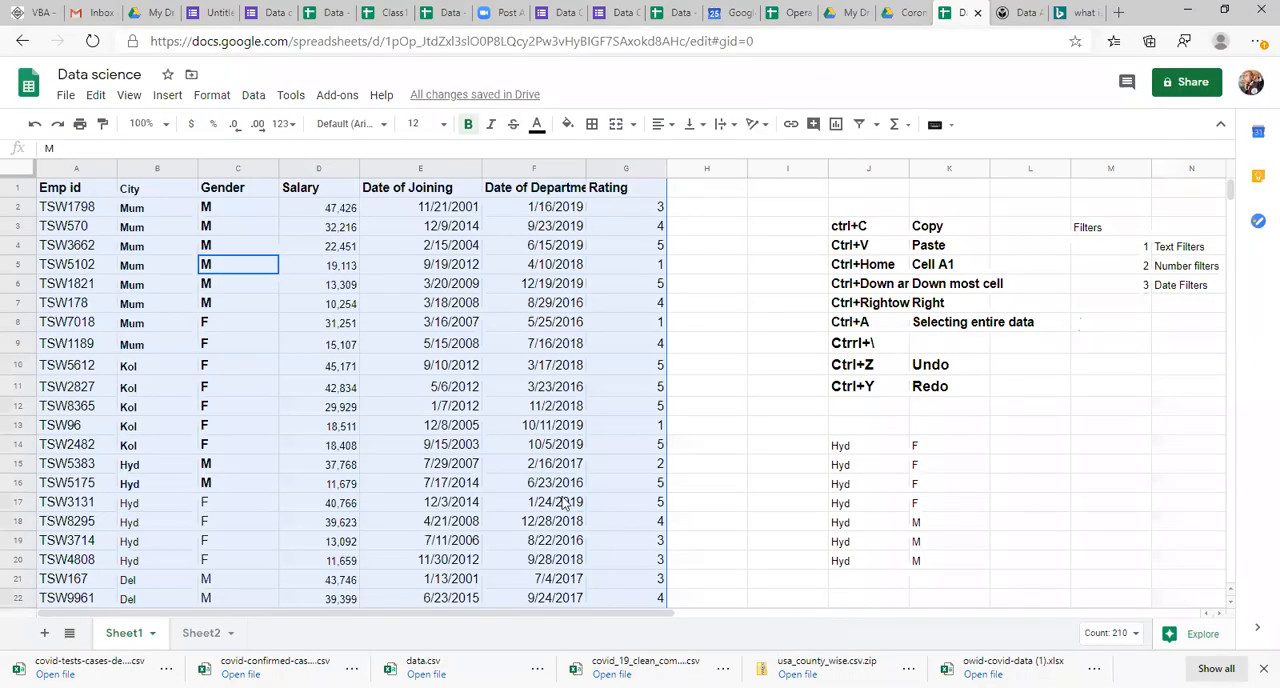
# Step: Go to the start of the Date of Joining column and examine the order of its first dates
pyautogui.click(512, 487)
pyautogui.press('Left')
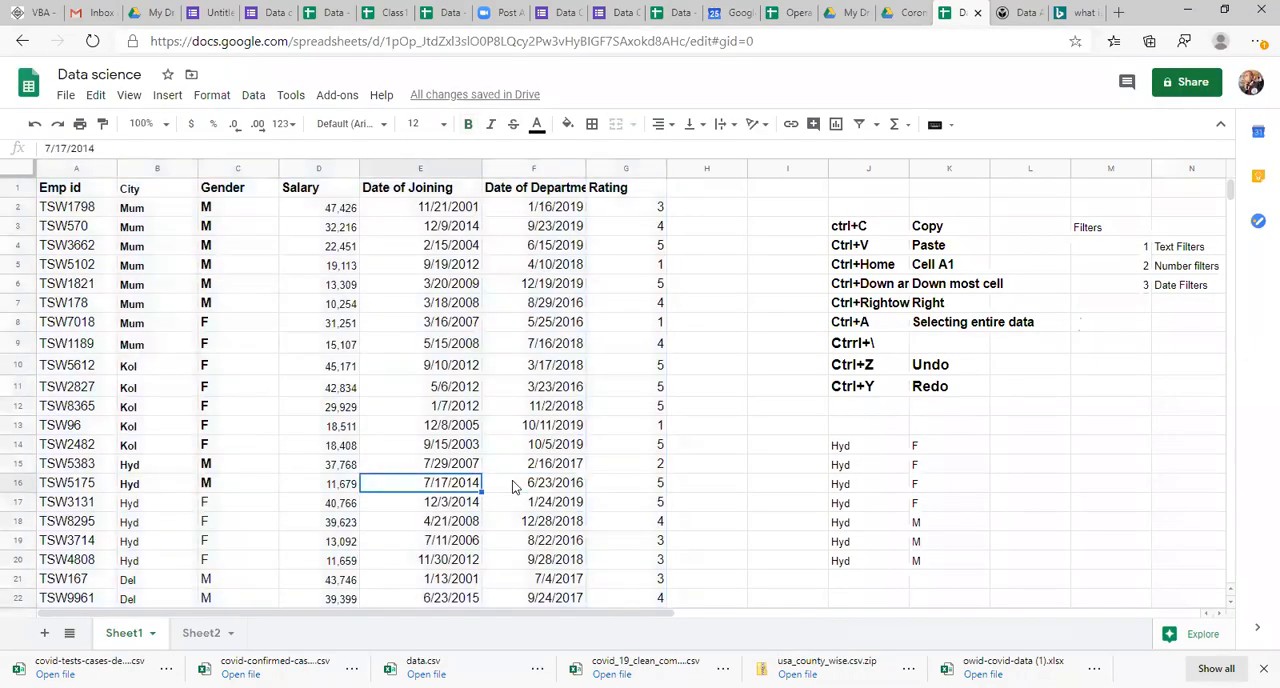
pyautogui.hotkey('ctrl', 'Up')
pyautogui.press('Down')
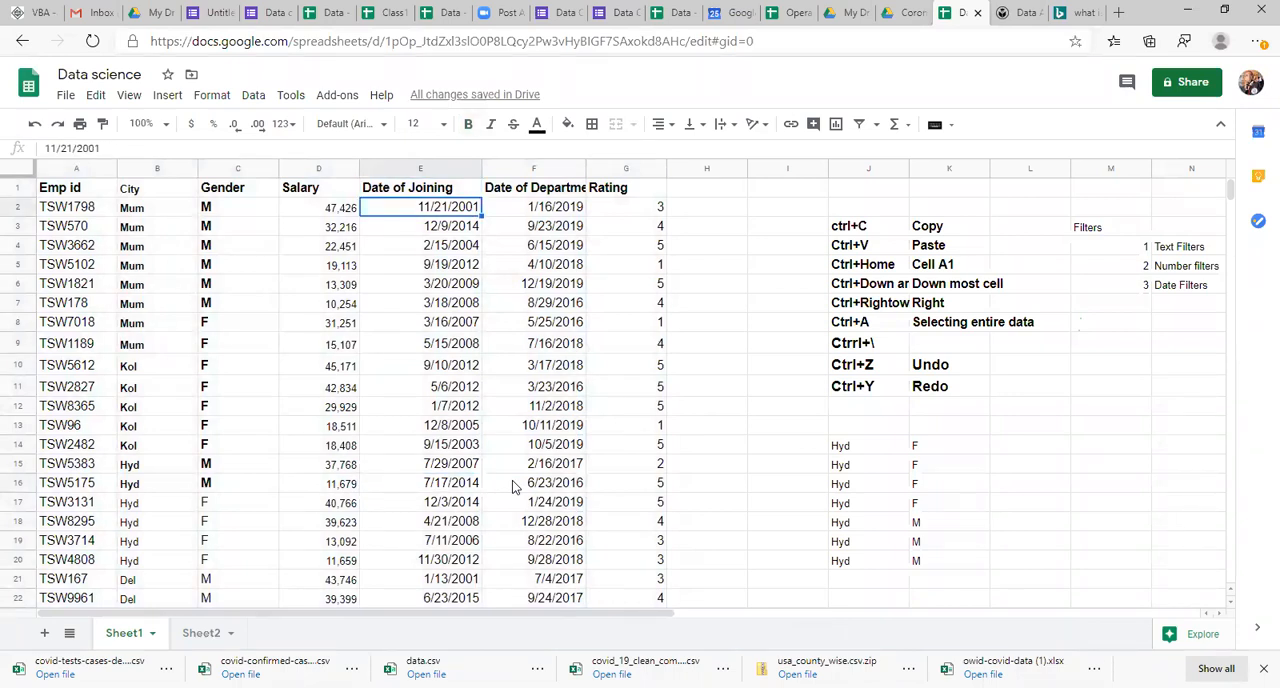
pyautogui.press('Down')
pyautogui.press('Down')
pyautogui.press('Down')
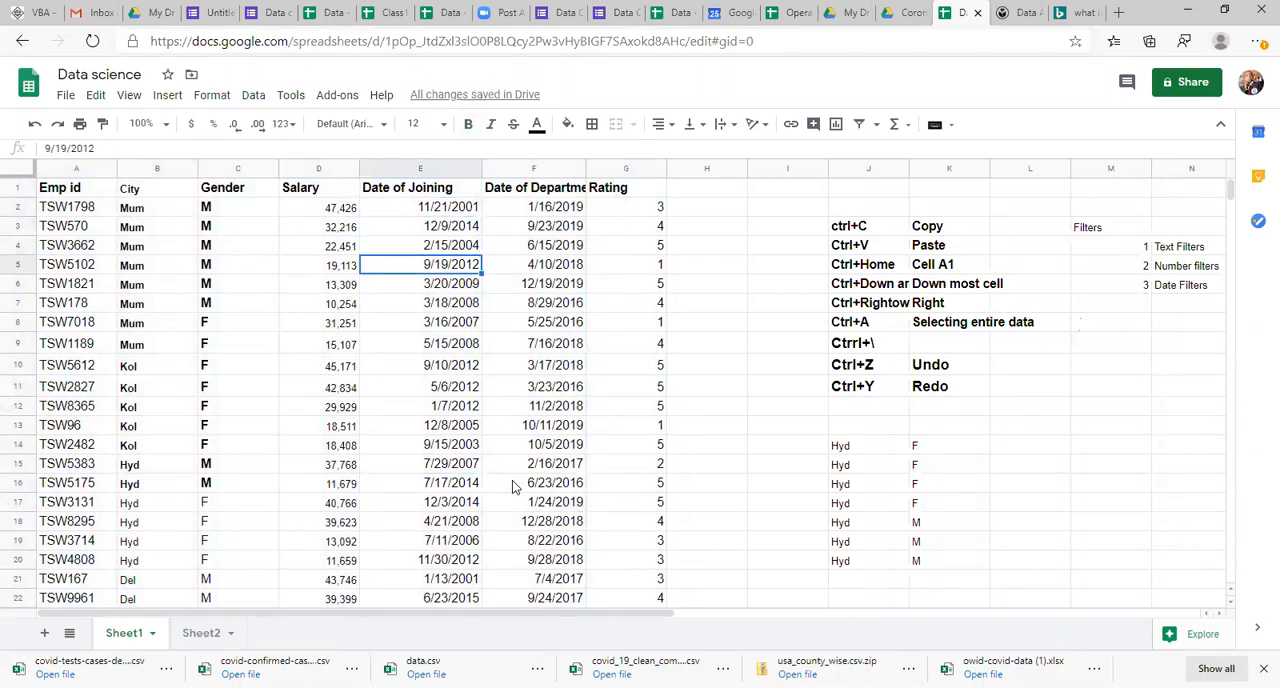
pyautogui.press('Up')
pyautogui.press('Up')
pyautogui.press('Up')
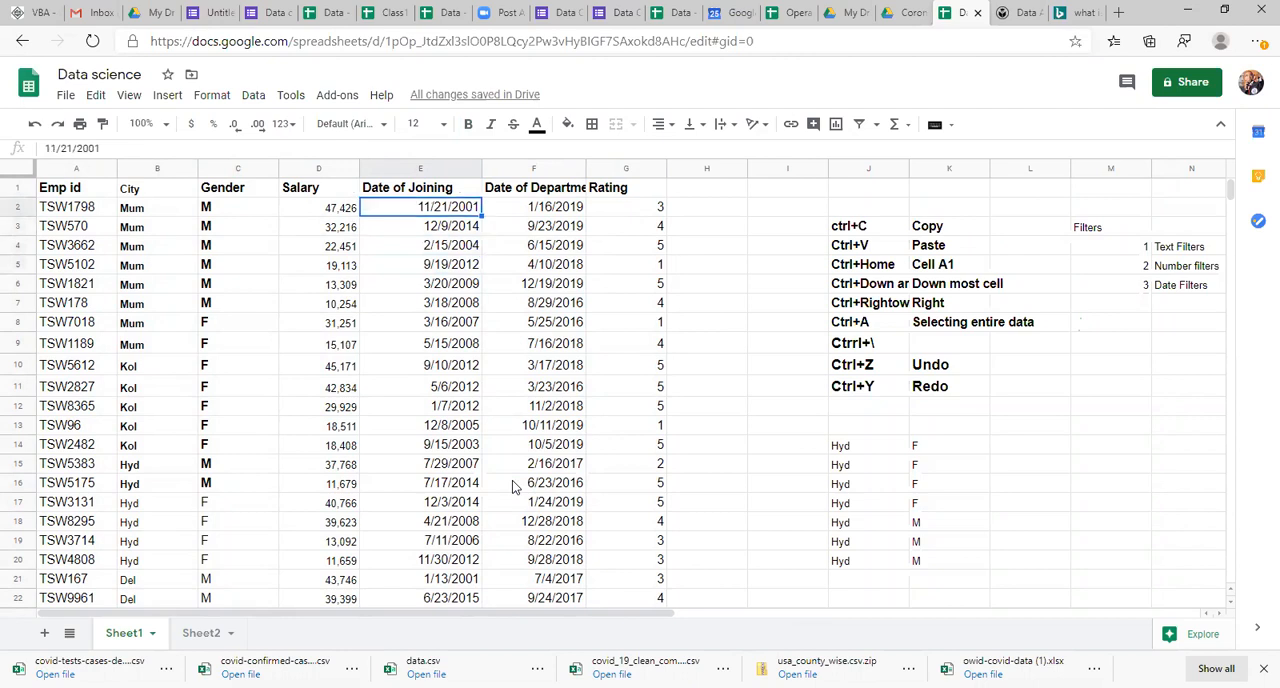
# Step: Select the Date of Joining values E2:E30 and apply the 2008-09-26 style date format
pyautogui.hotkey('ctrl', 'shift', 'Down')
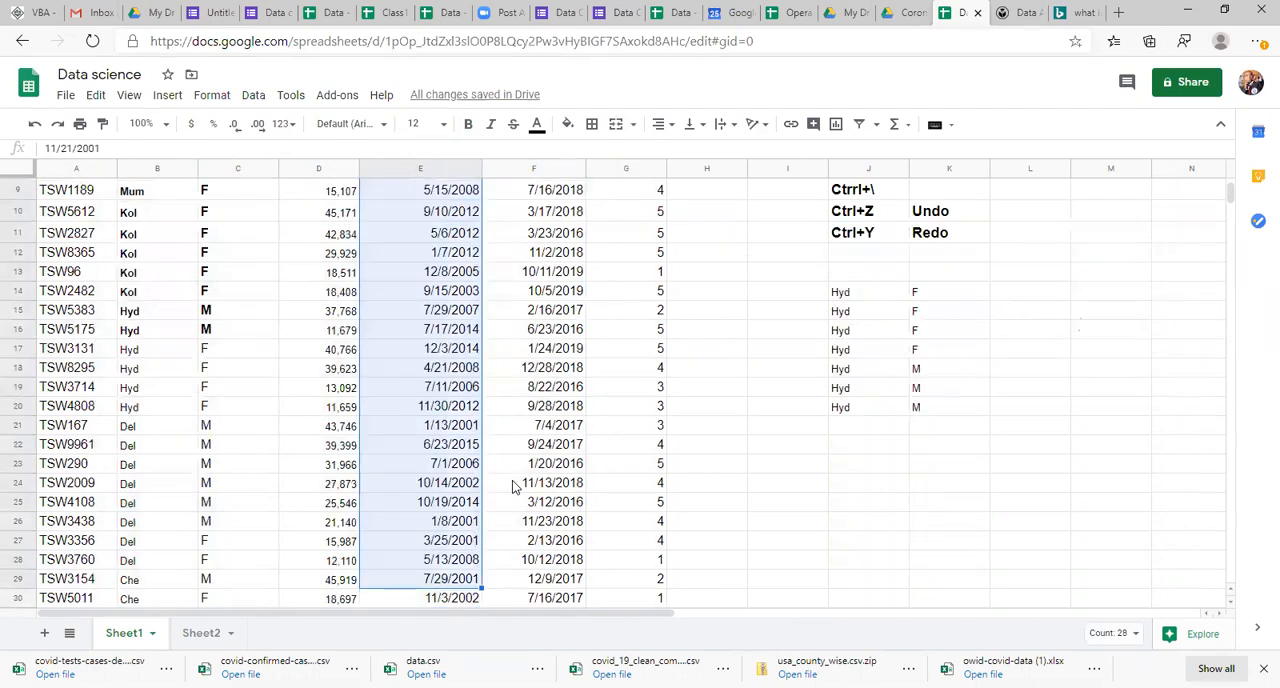
pyautogui.hotkey('ctrl', 'shift', 'Up')
pyautogui.hotkey('shift', 'pagedown')
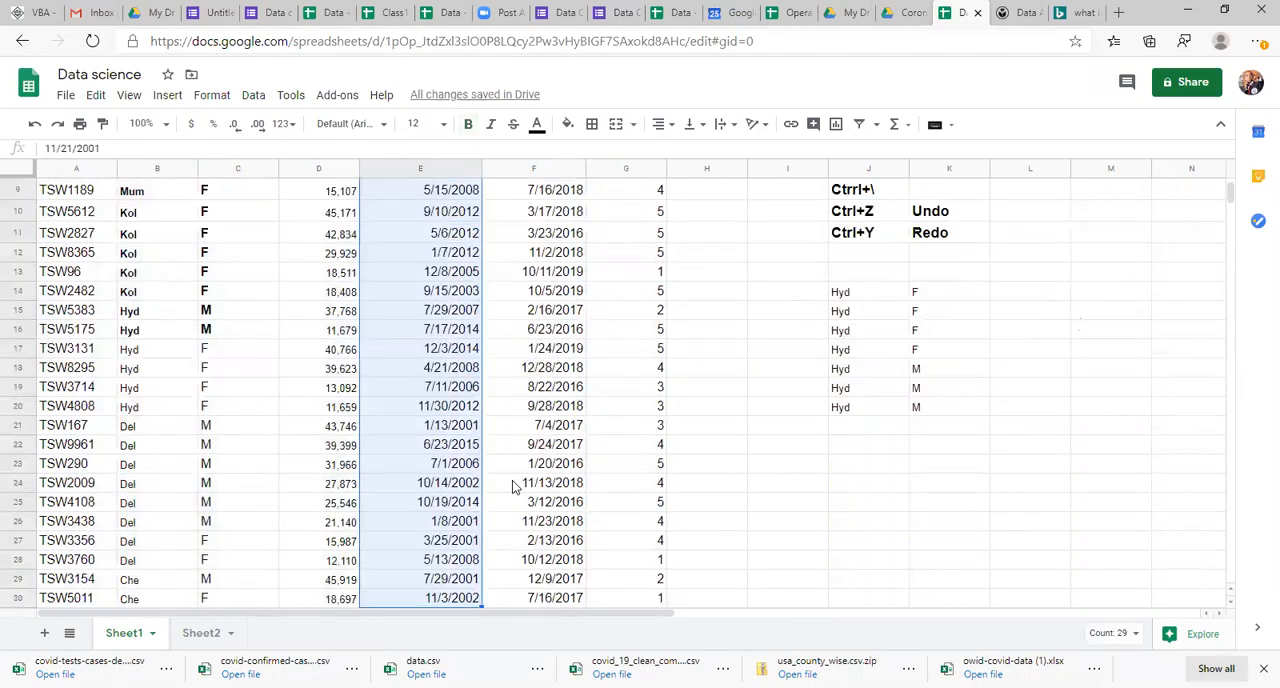
pyautogui.click(212, 94)
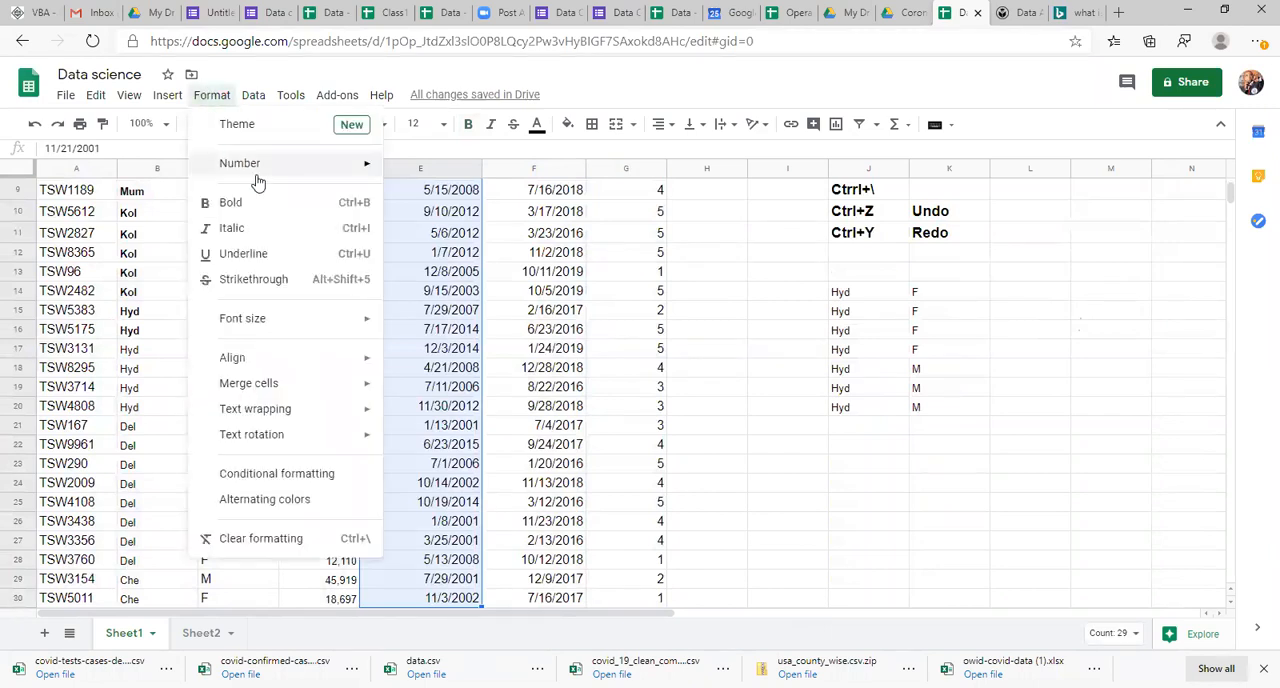
pyautogui.moveTo(268, 172)
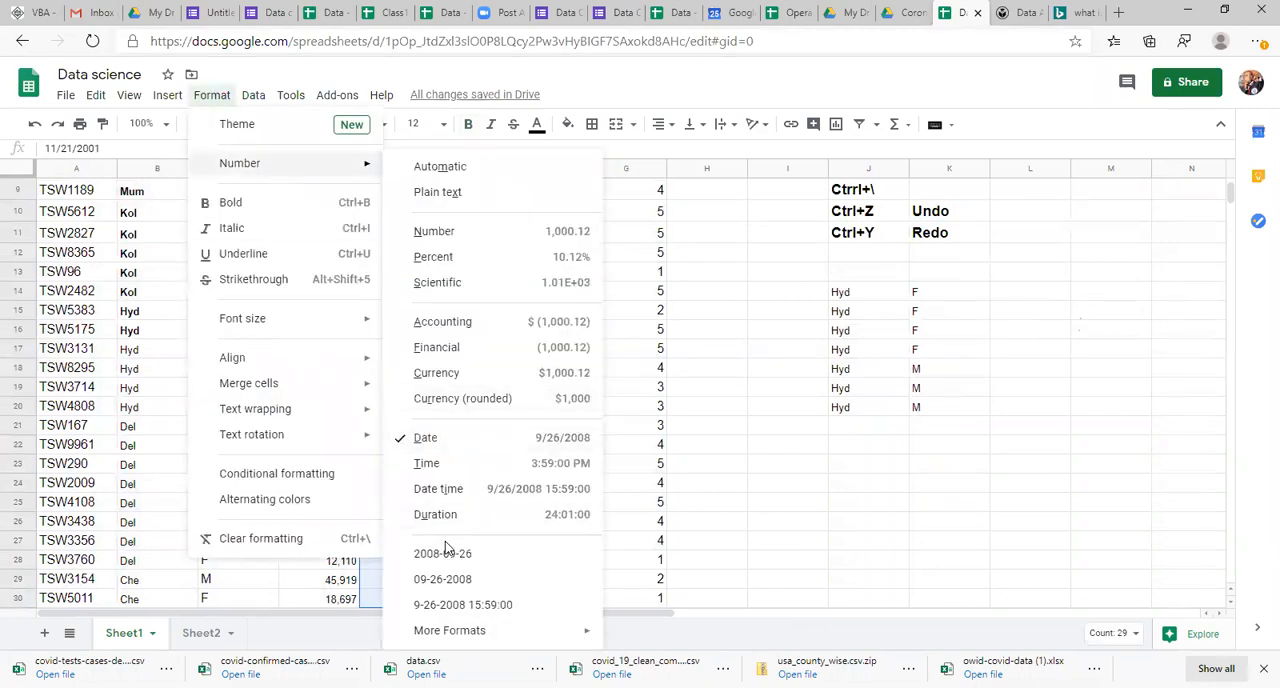
pyautogui.click(447, 552)
# Step: Return to the first employee record and its Emp id to review the reformatted Date of Joining column
pyautogui.click(446, 451)
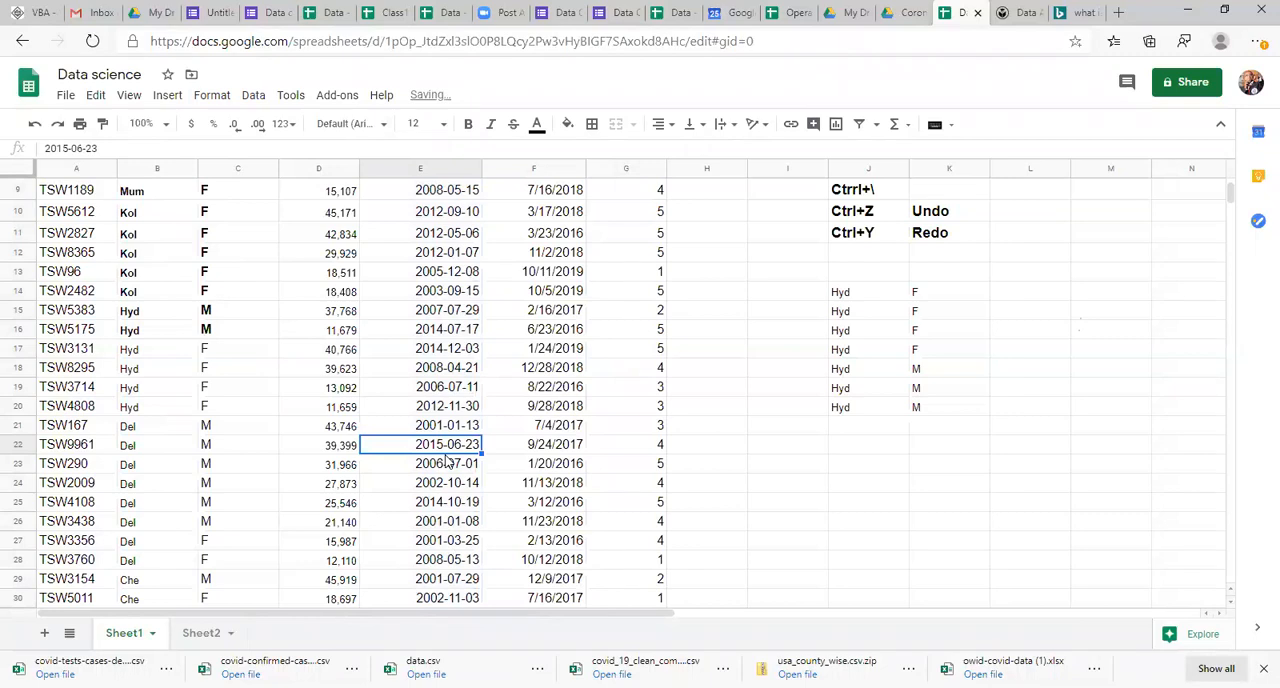
pyautogui.hotkey('ctrl', 'Up')
pyautogui.press('Down')
pyautogui.press('Left')
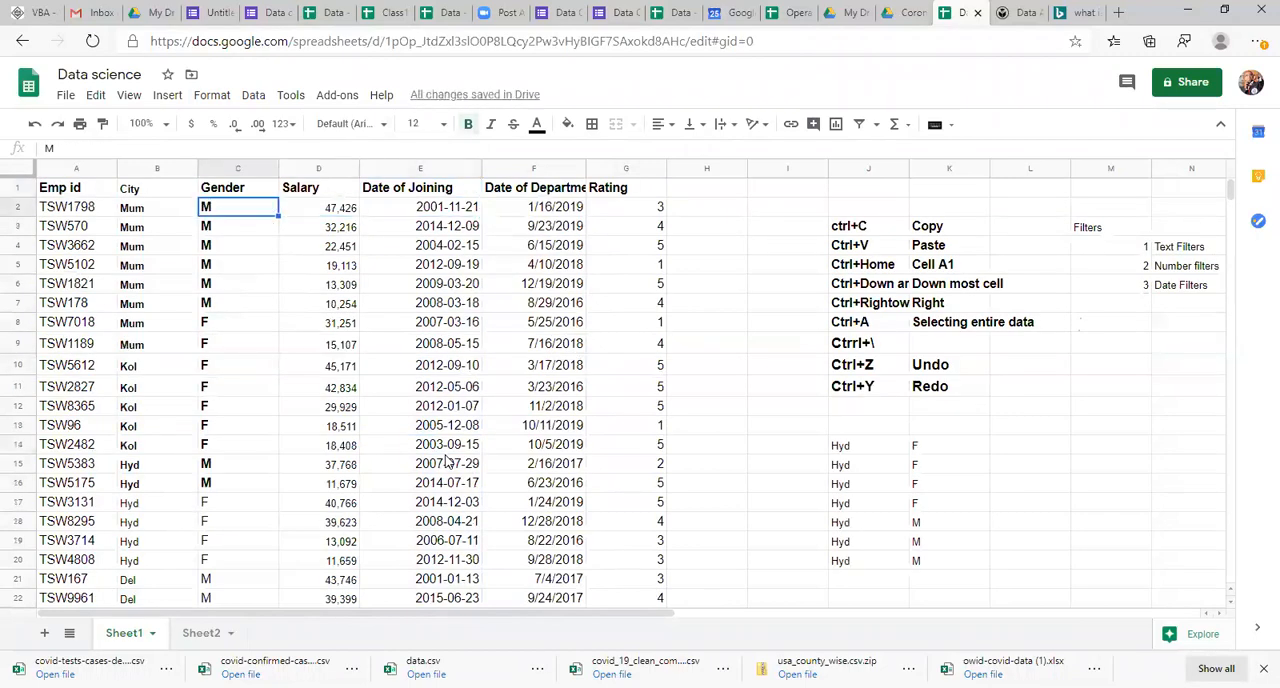
pyautogui.press('Left')
pyautogui.press('Left')
pyautogui.press('Left')
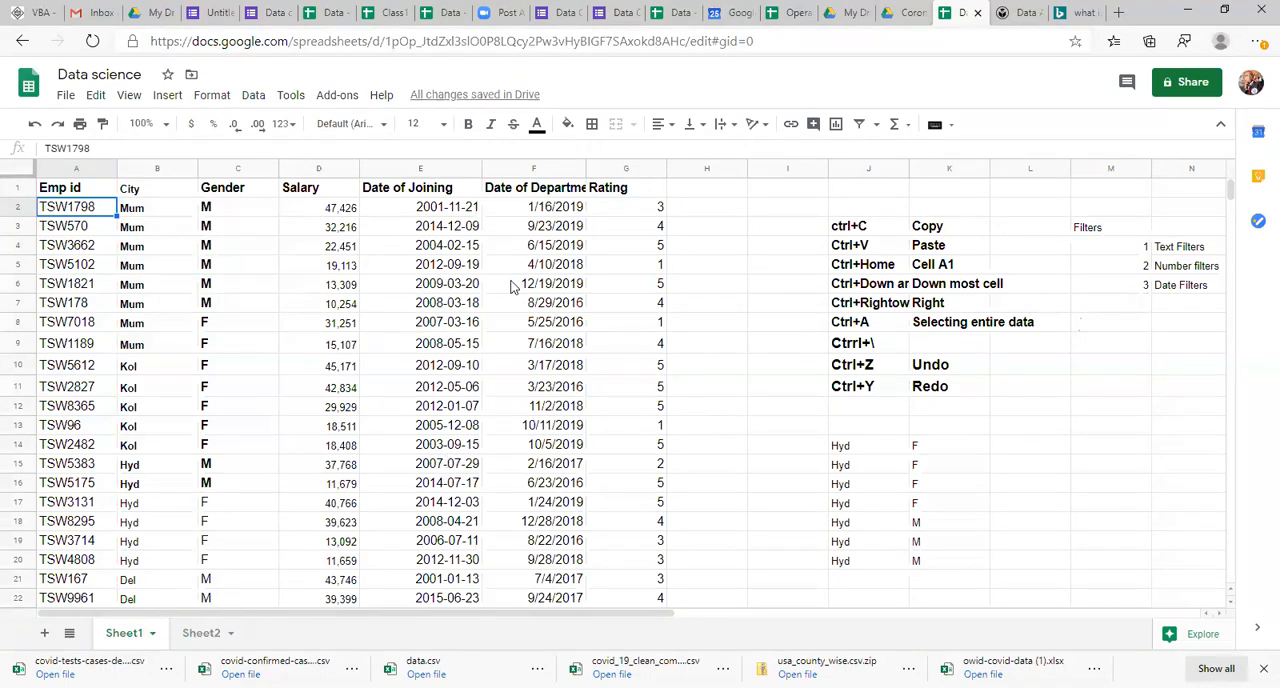
pyautogui.click(461, 268)
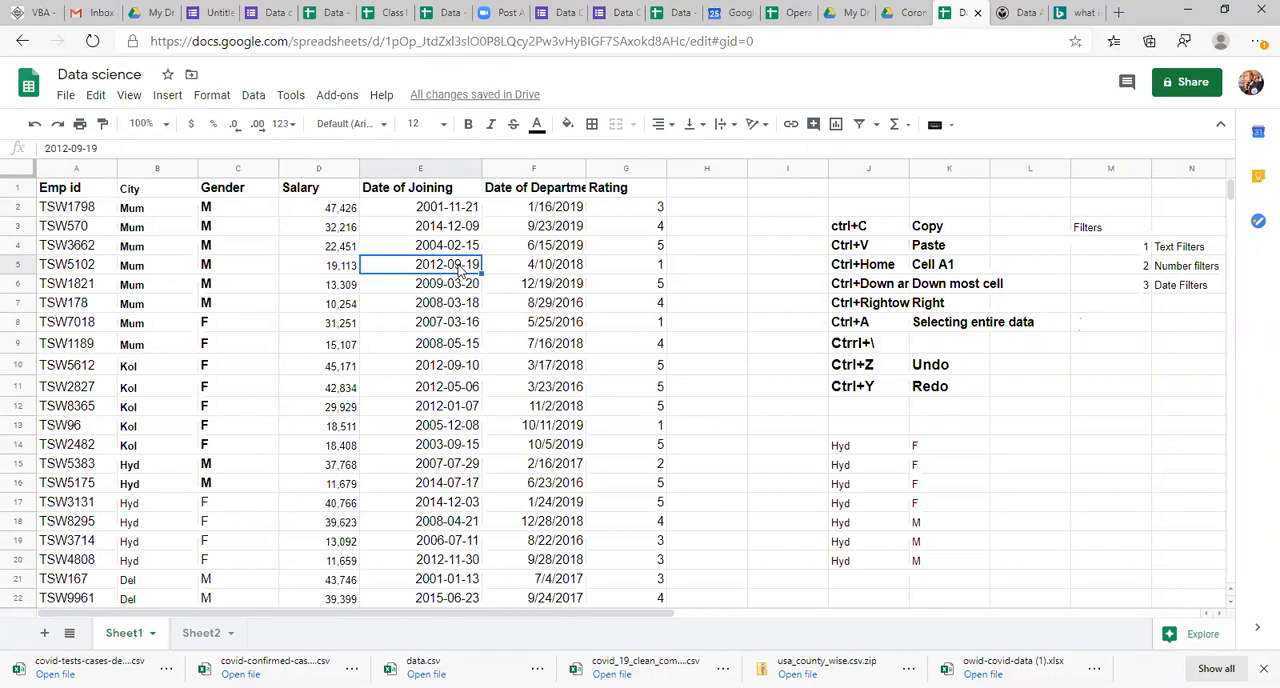
pyautogui.click(584, 343)
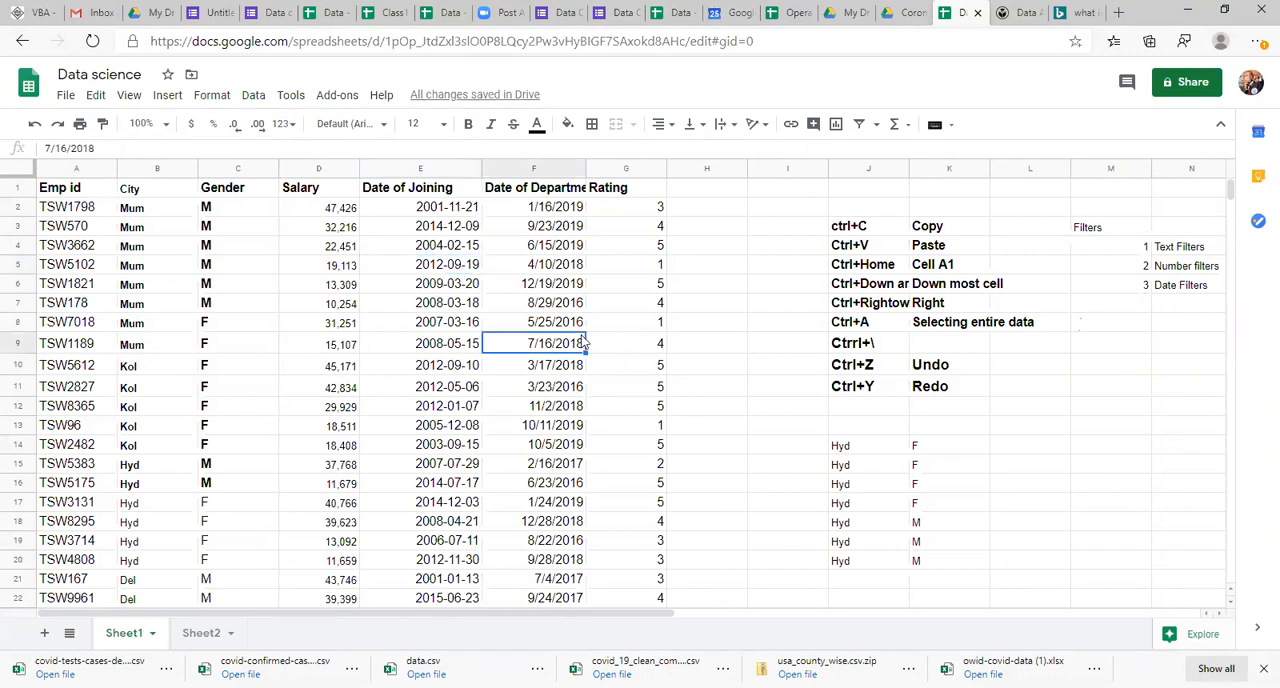
pyautogui.press('Right')
pyautogui.press('Right')
pyautogui.press('Right')
pyautogui.press('Right')
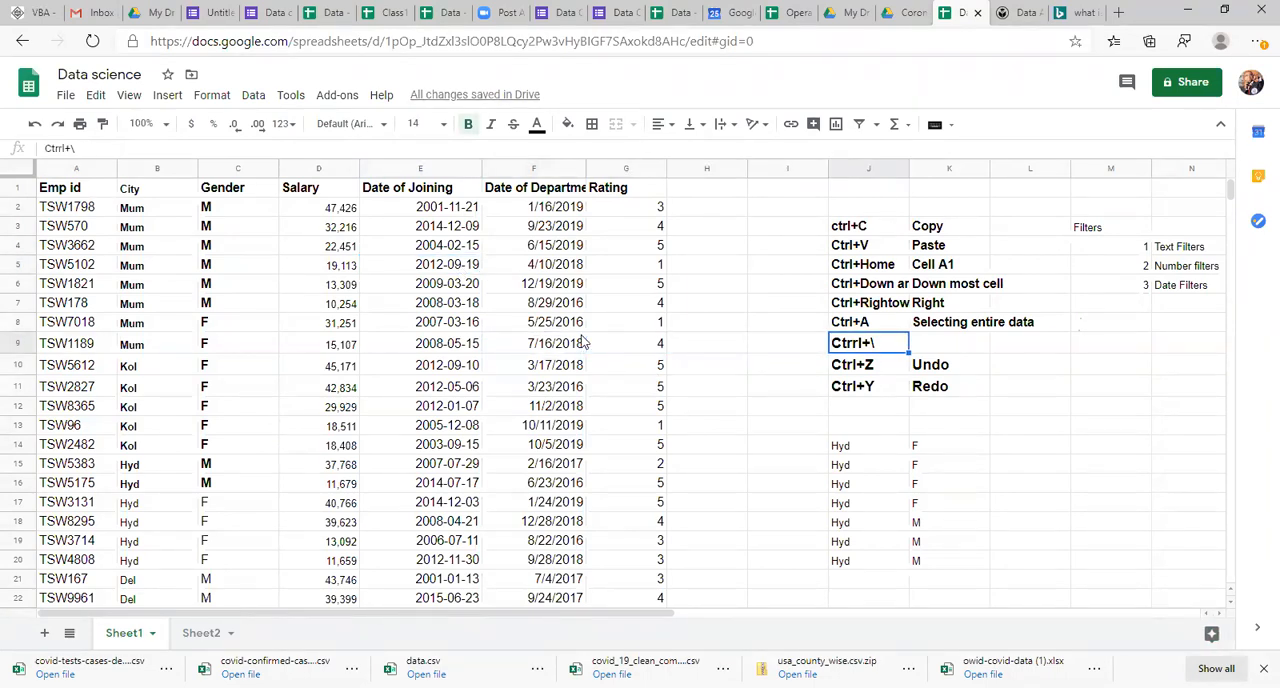
pyautogui.press('Right')
pyautogui.press('Right')
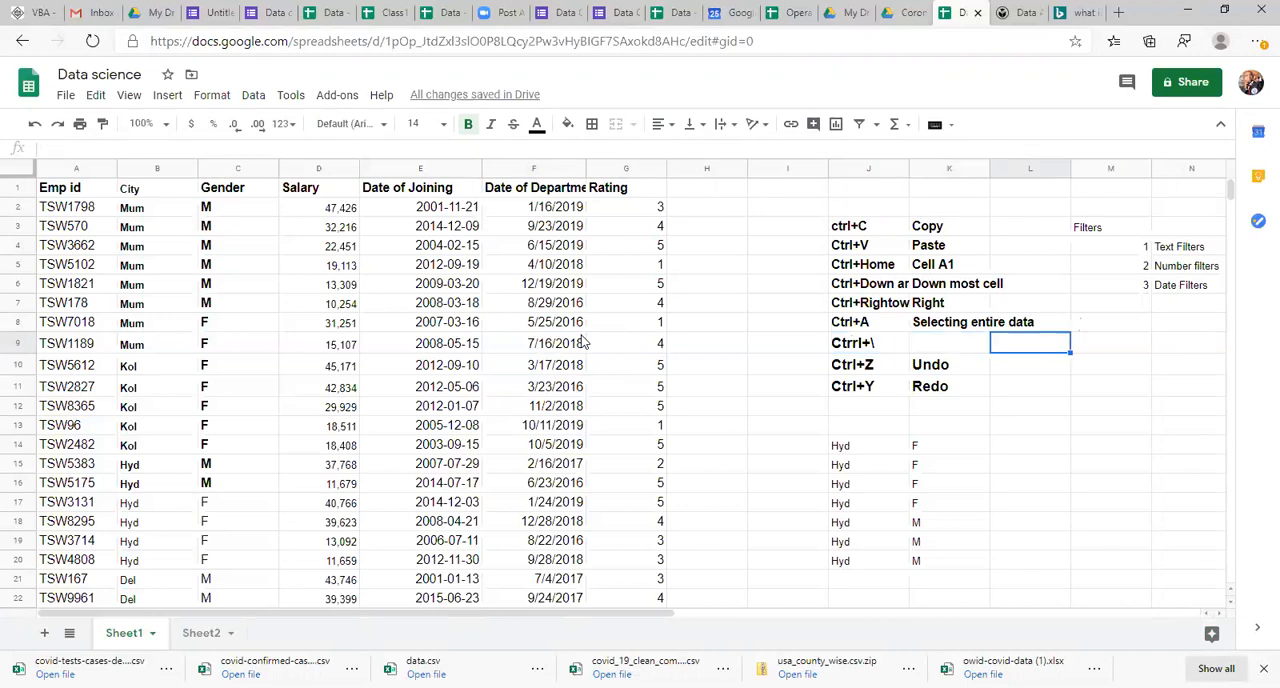
pyautogui.press('Down')
pyautogui.press('Right')
pyautogui.press('Right')
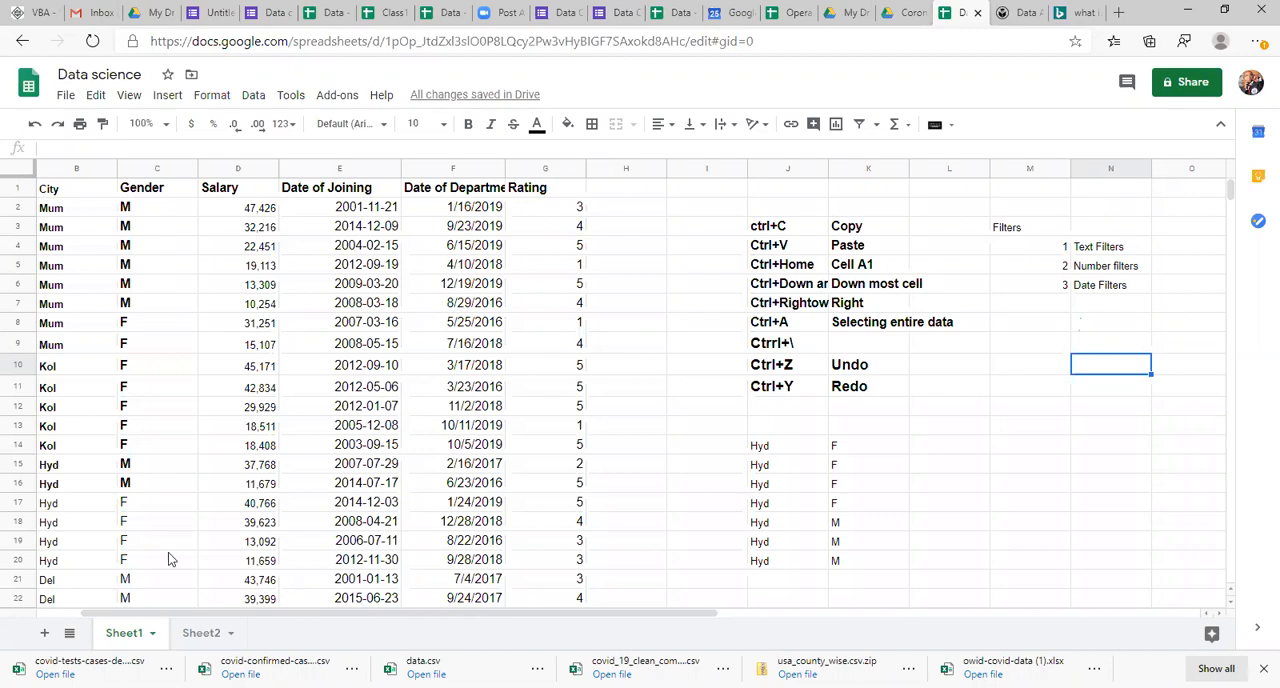
pyautogui.click(268, 434)
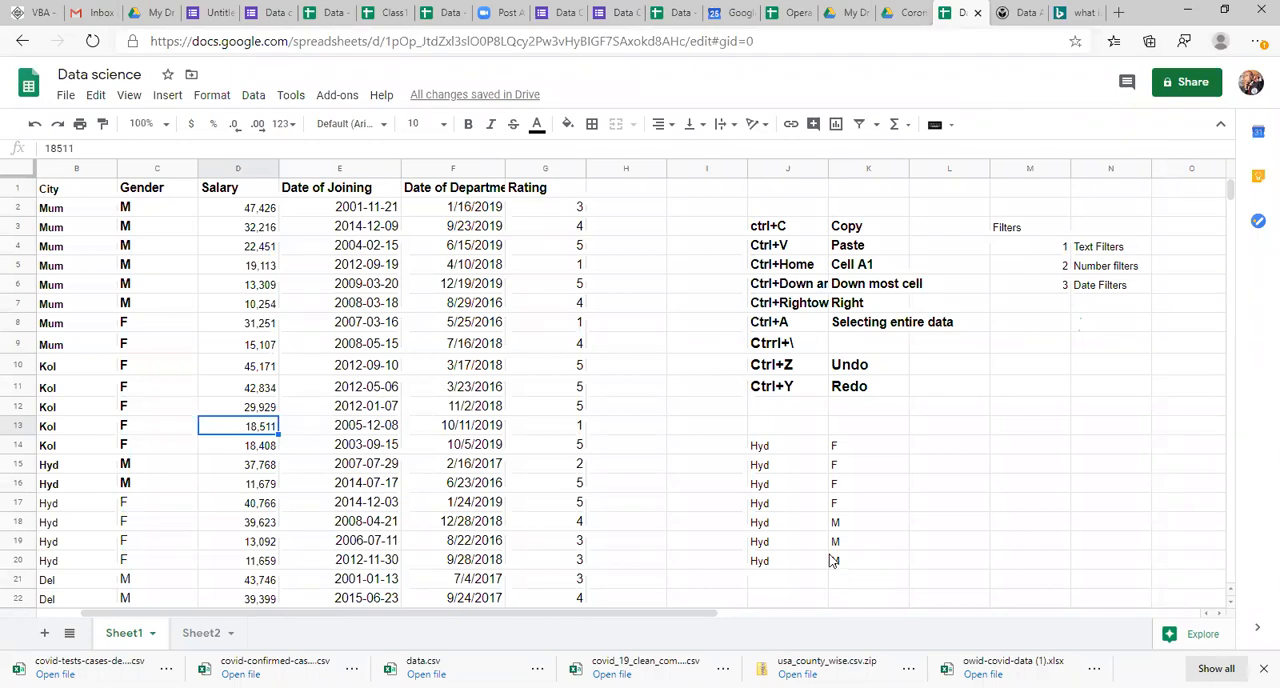
# Step: Switch to the Gmail inbox, and from there to the Data collection form's editor and its respondent view in Google Forms
pyautogui.click(92, 11)
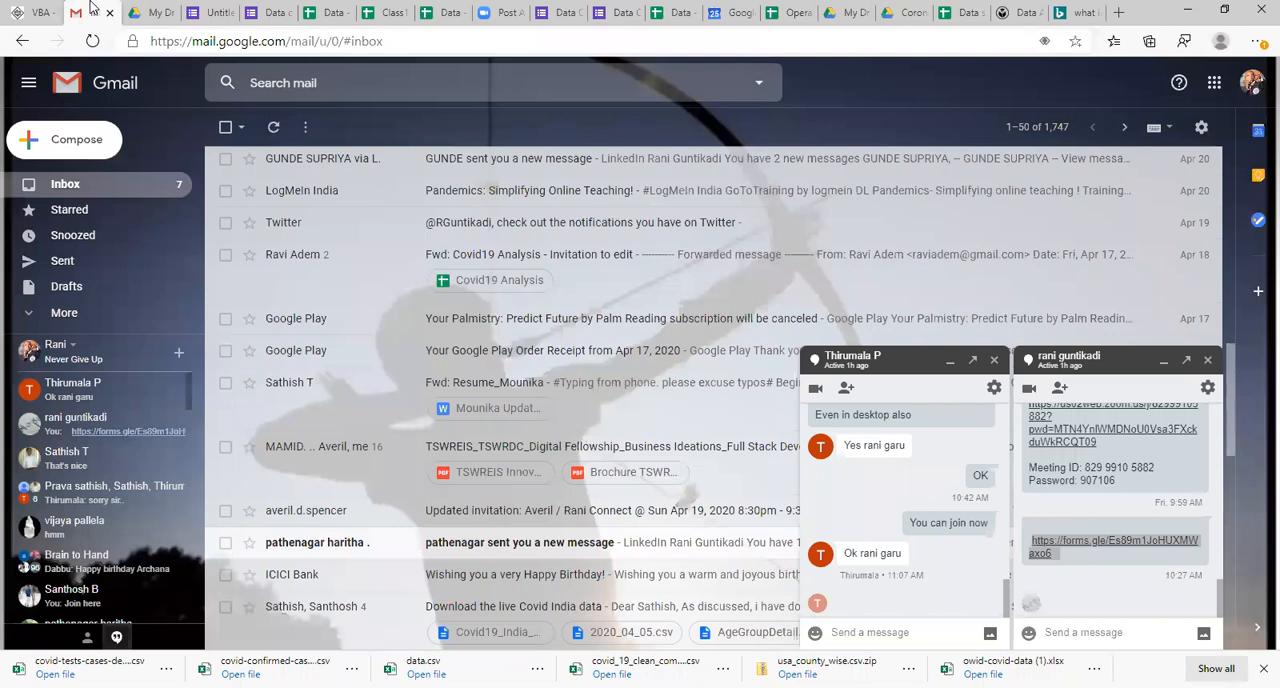
pyautogui.click(210, 12)
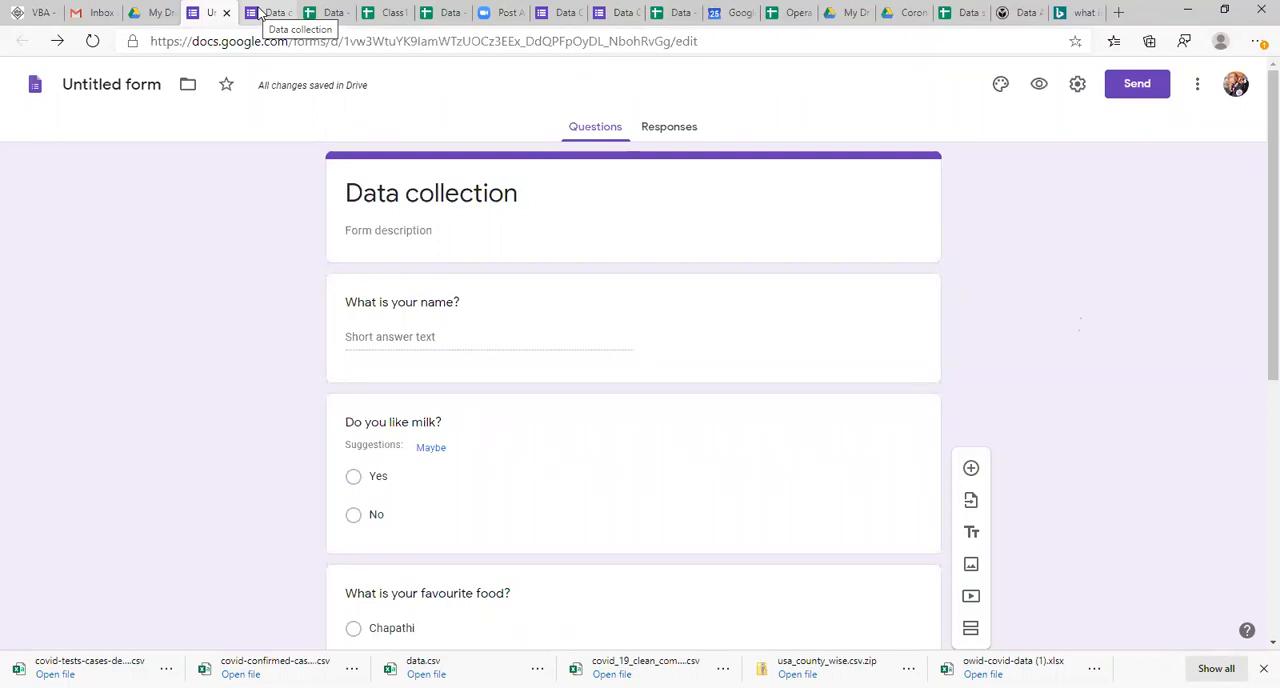
pyautogui.click(258, 14)
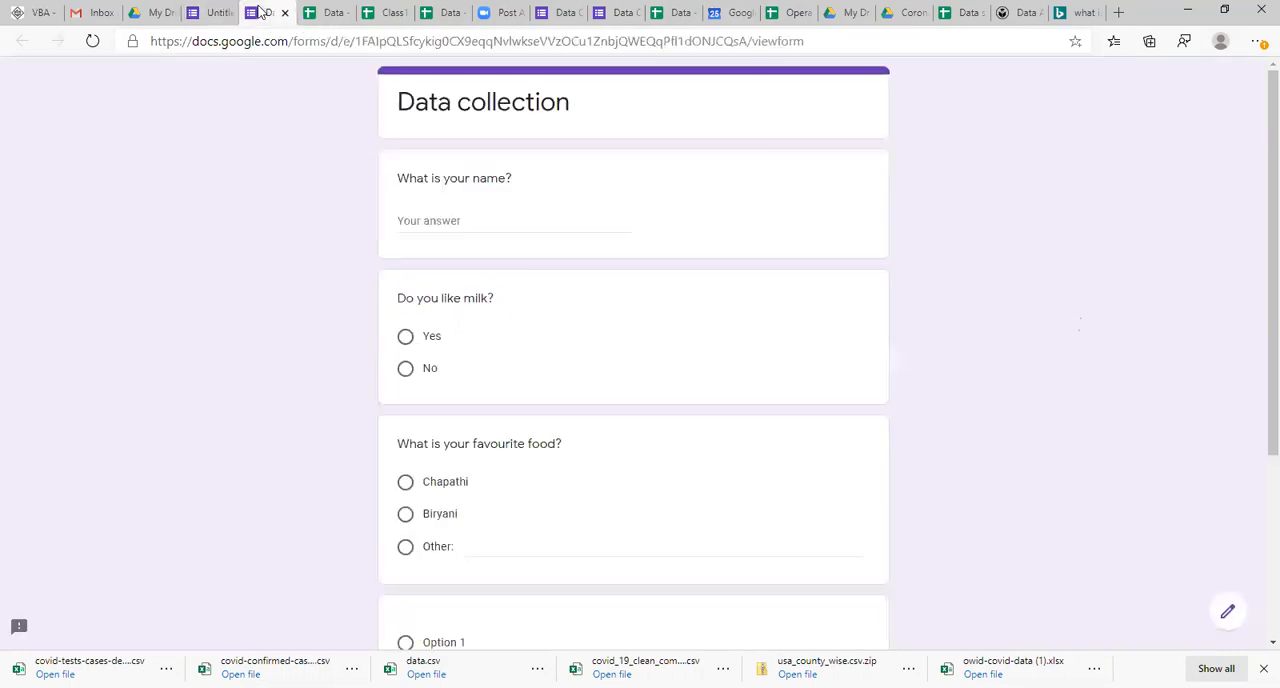